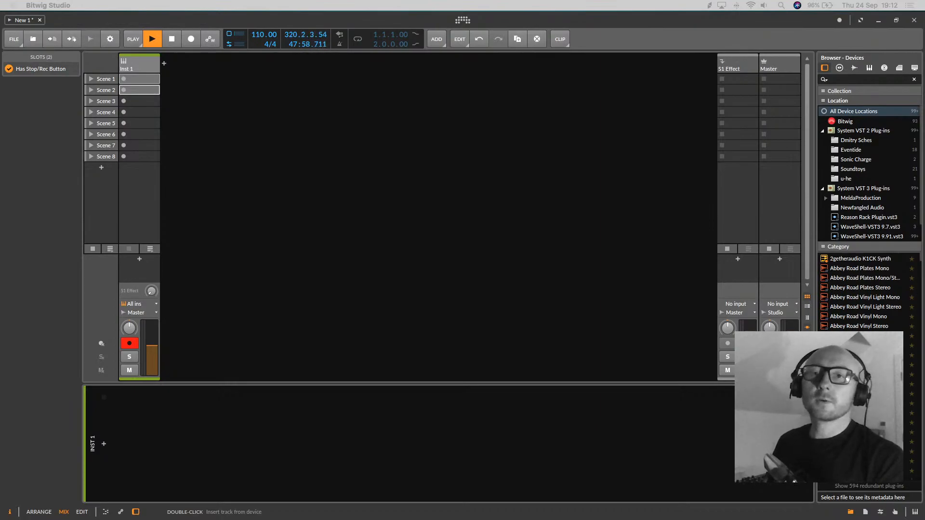
{"action": "left_click", "coordinate": [384, 146]}
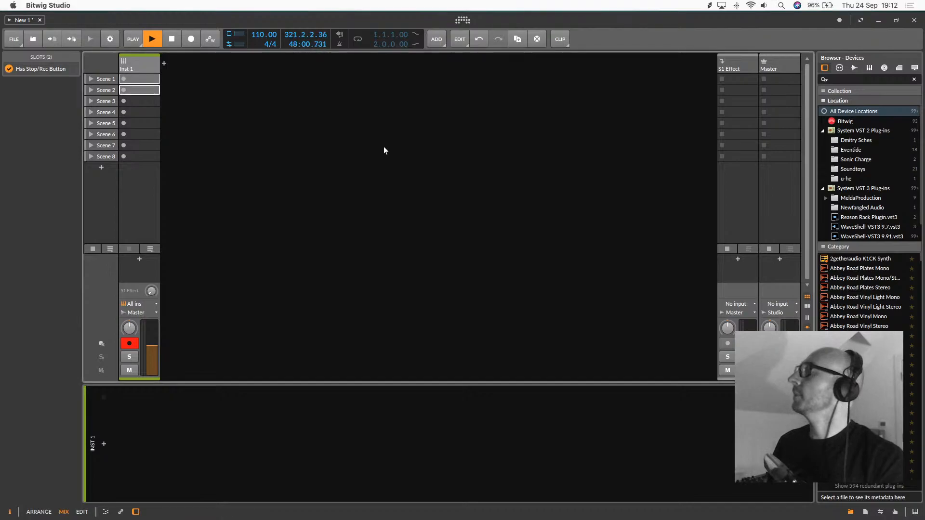
{"action": "left_click", "coordinate": [146, 68]}
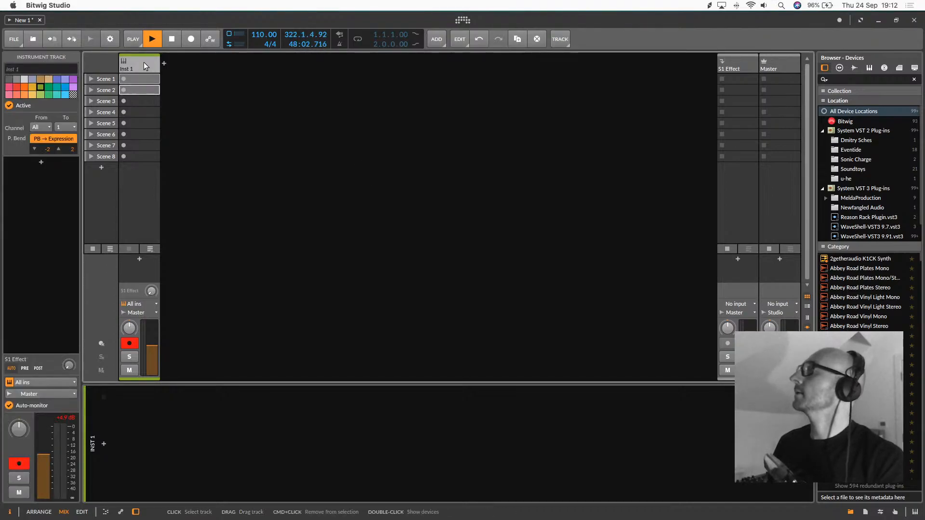
{"action": "left_click", "coordinate": [141, 103]}
{"action": "left_click", "coordinate": [137, 78]}
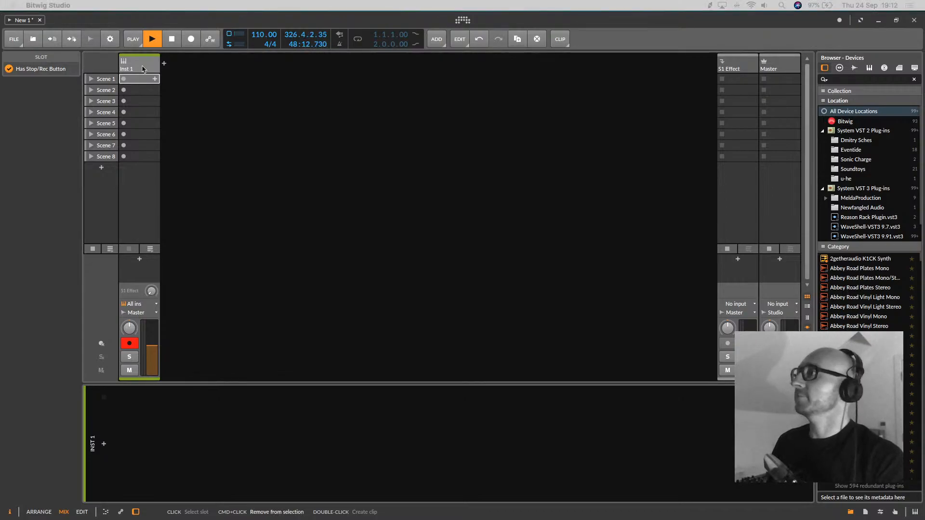
{"action": "left_click", "coordinate": [306, 119]}
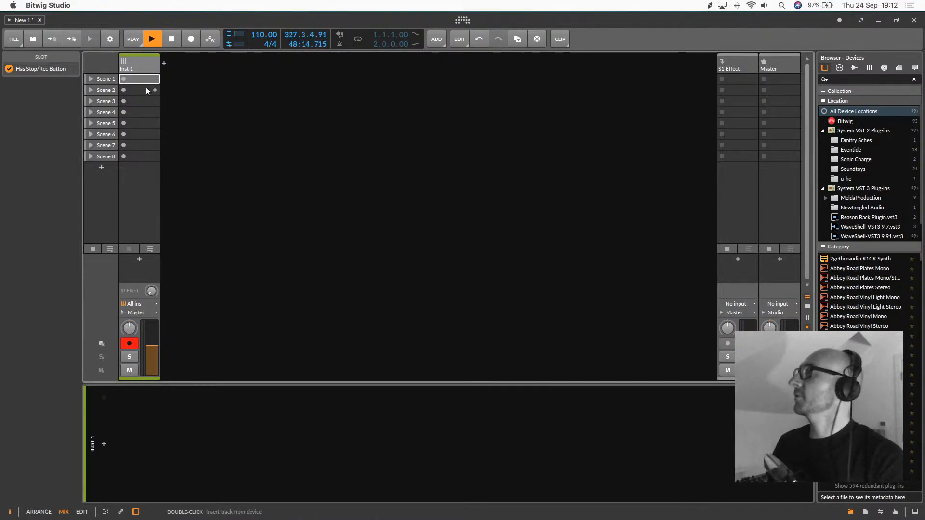
Insert a Poly Grid device on the Inst 1 track by searching the devices for "grid"
{"action": "left_click", "coordinate": [135, 71]}
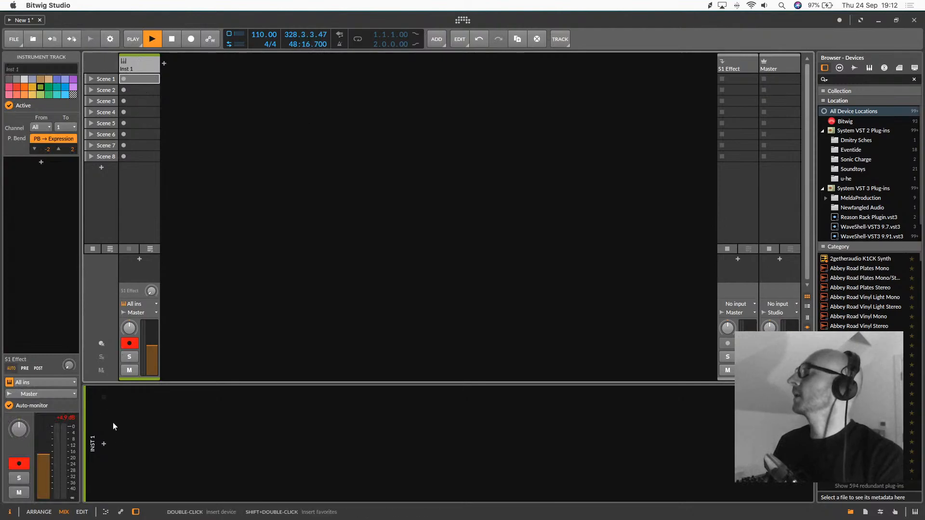
{"action": "left_click", "coordinate": [104, 444]}
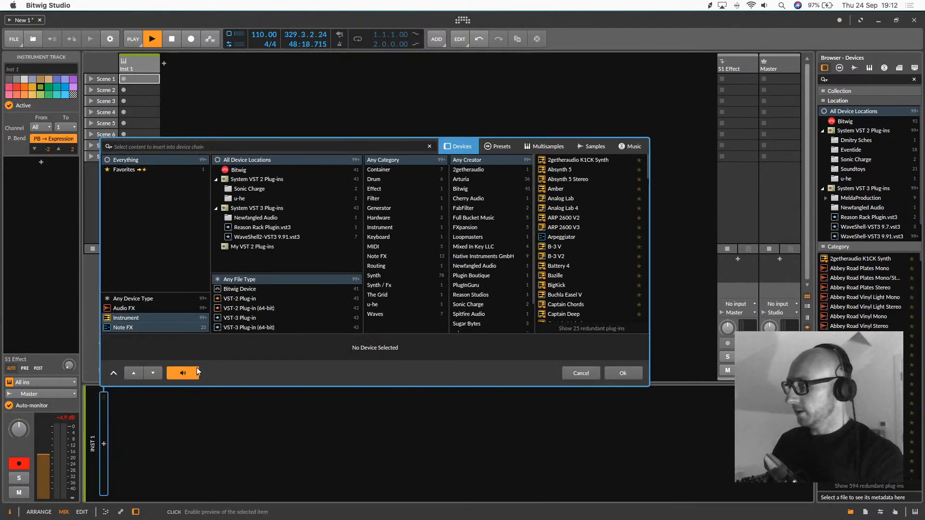
{"action": "type", "text": "grid"}
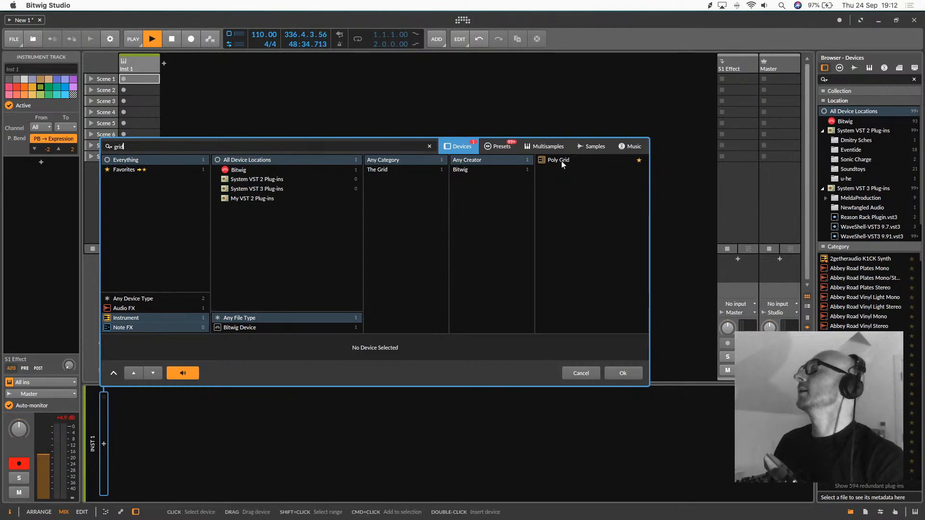
{"action": "double_click", "coordinate": [562, 161]}
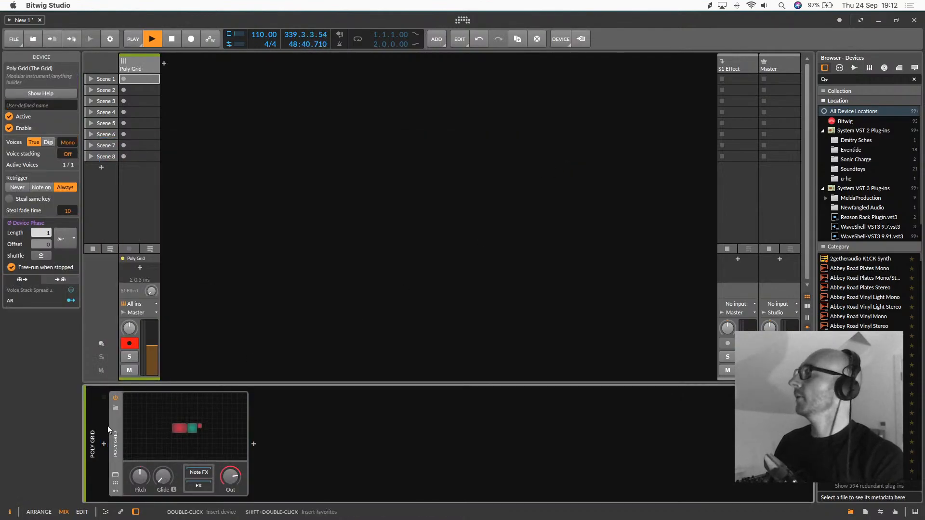
Load the TREMELO PAD preset into the Poly Grid device, filtering the presets by their creator
{"action": "left_click", "coordinate": [177, 414]}
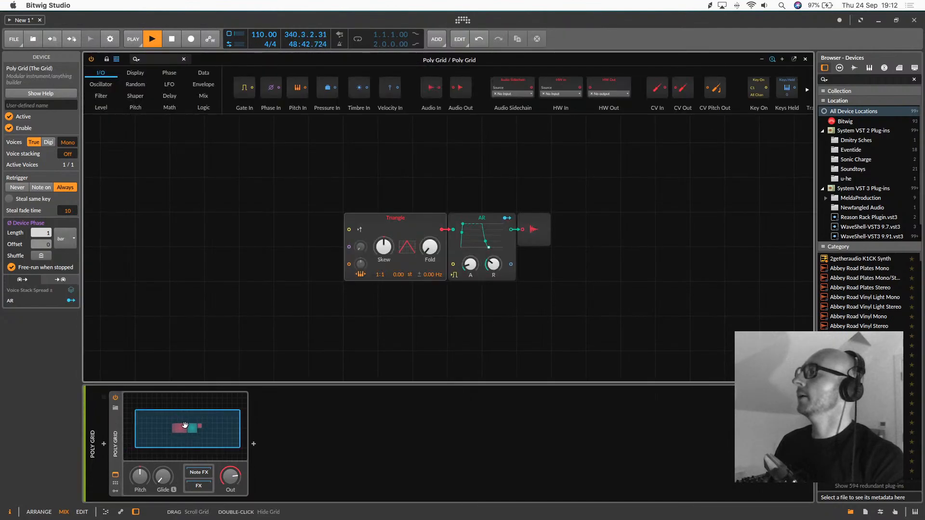
{"action": "double_click", "coordinate": [181, 429]}
{"action": "left_click", "coordinate": [115, 409]}
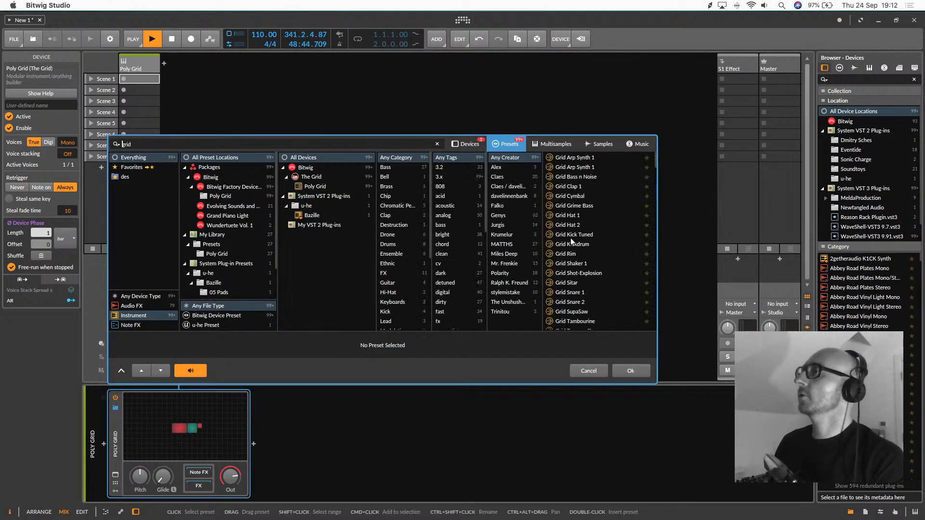
{"action": "left_click", "coordinate": [503, 244]}
{"action": "scroll", "coordinate": [574, 245], "scroll_direction": "down", "scroll_amount": 2}
{"action": "scroll", "coordinate": [574, 245], "scroll_direction": "down", "scroll_amount": 3}
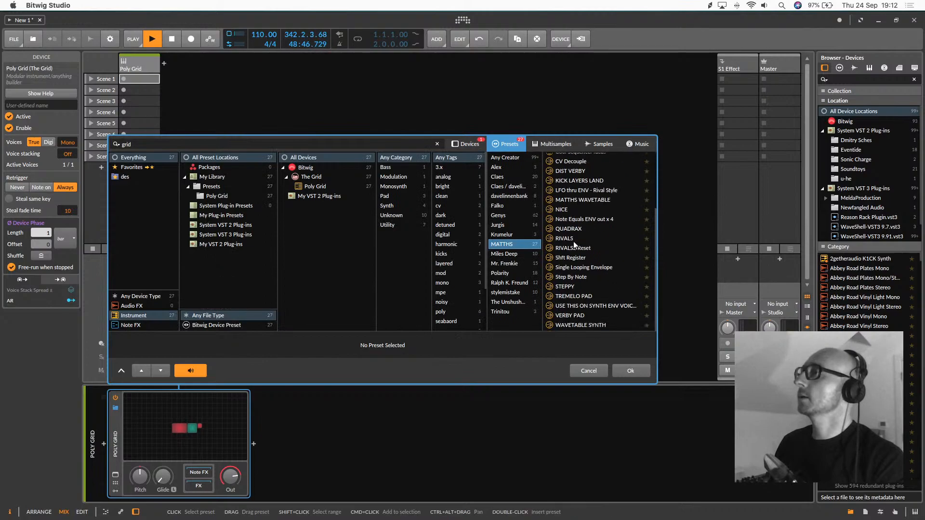
{"action": "double_click", "coordinate": [586, 298]}
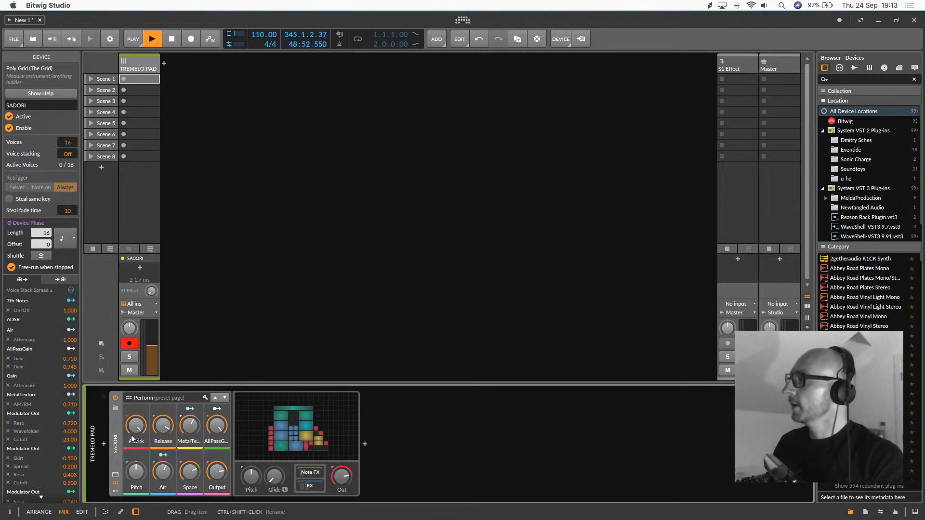
Open the TREMELO PAD patch in the grid editor and examine its oscillator, filter, envelope, LFO and delay modules
{"action": "left_click", "coordinate": [303, 415]}
{"action": "left_click_drag", "start_coordinate": [299, 435], "coordinate": [299, 438]}
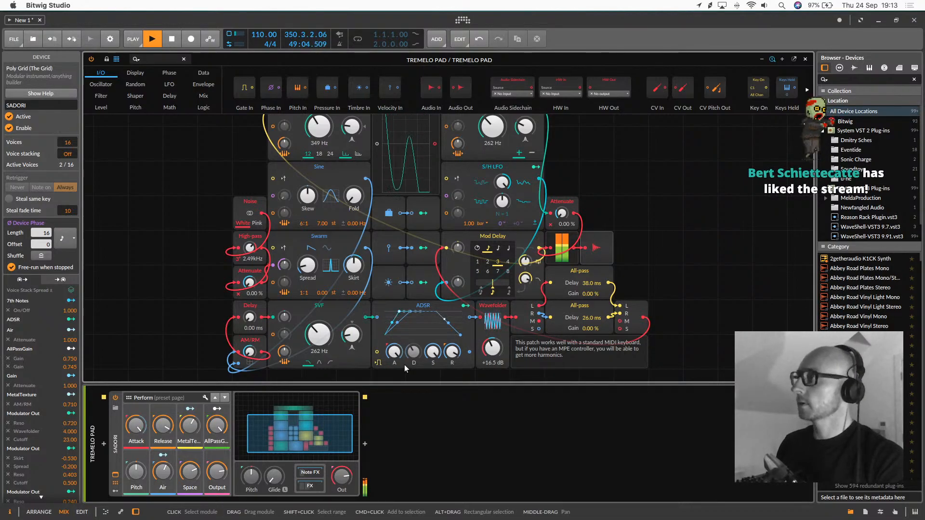
{"action": "scroll", "coordinate": [661, 249], "scroll_direction": "up", "scroll_amount": 2}
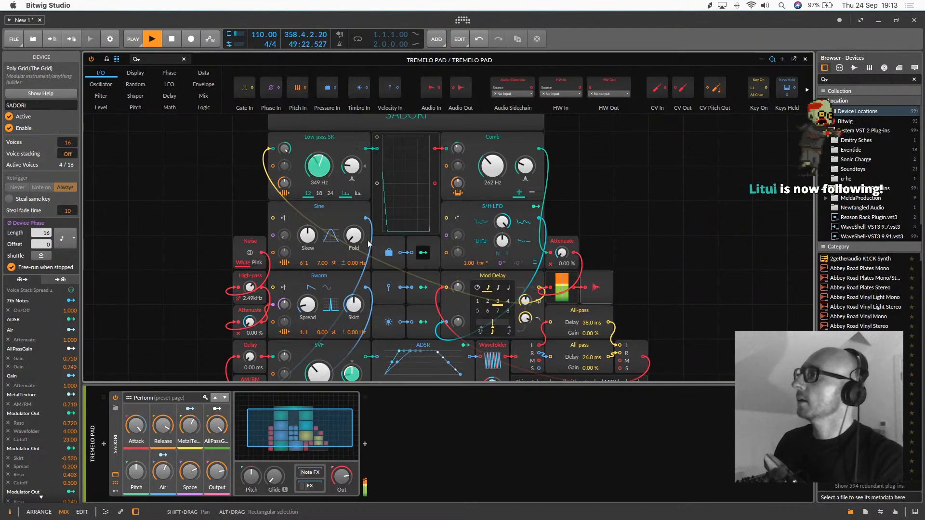
{"action": "scroll", "coordinate": [186, 225], "scroll_direction": "down", "scroll_amount": 2}
{"action": "scroll", "coordinate": [186, 225], "scroll_direction": "down", "scroll_amount": 3}
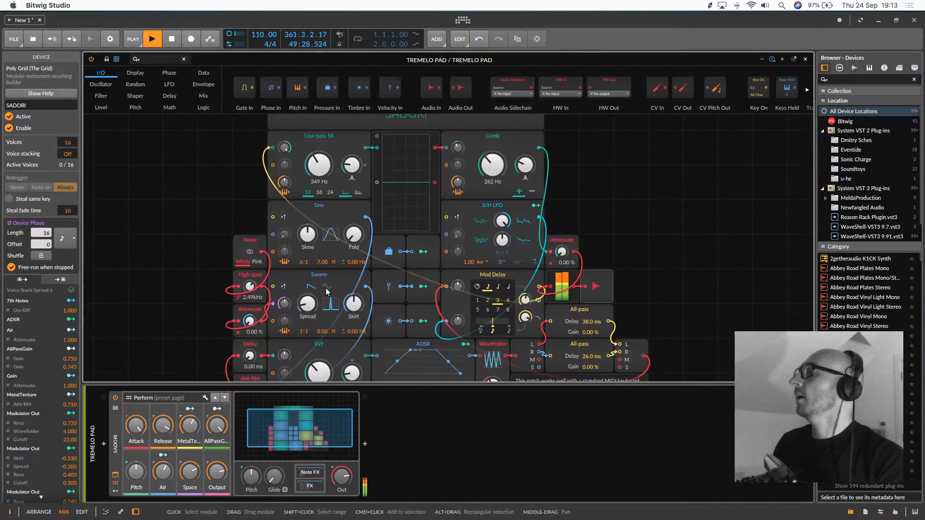
{"action": "scroll", "coordinate": [325, 288], "scroll_direction": "up", "scroll_amount": 5}
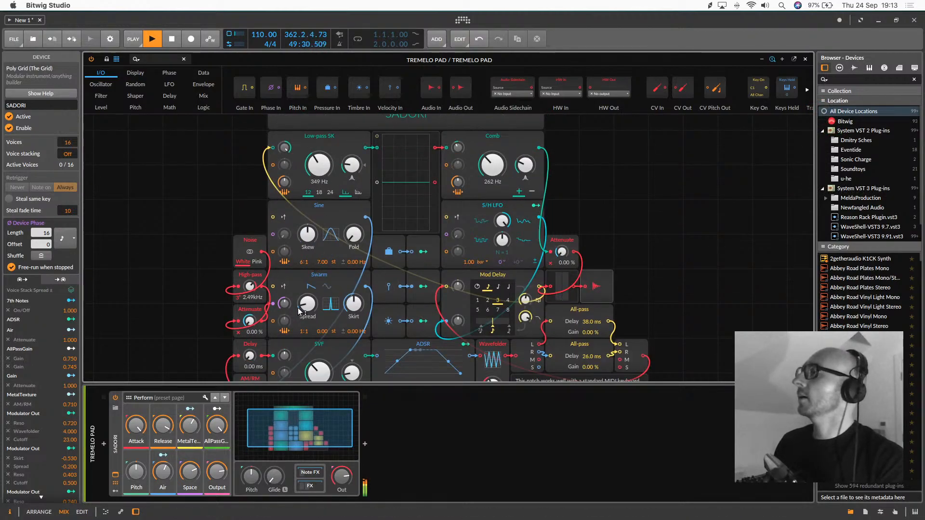
{"action": "scroll", "coordinate": [342, 261], "scroll_direction": "down", "scroll_amount": 1}
{"action": "scroll", "coordinate": [345, 289], "scroll_direction": "down", "scroll_amount": 3}
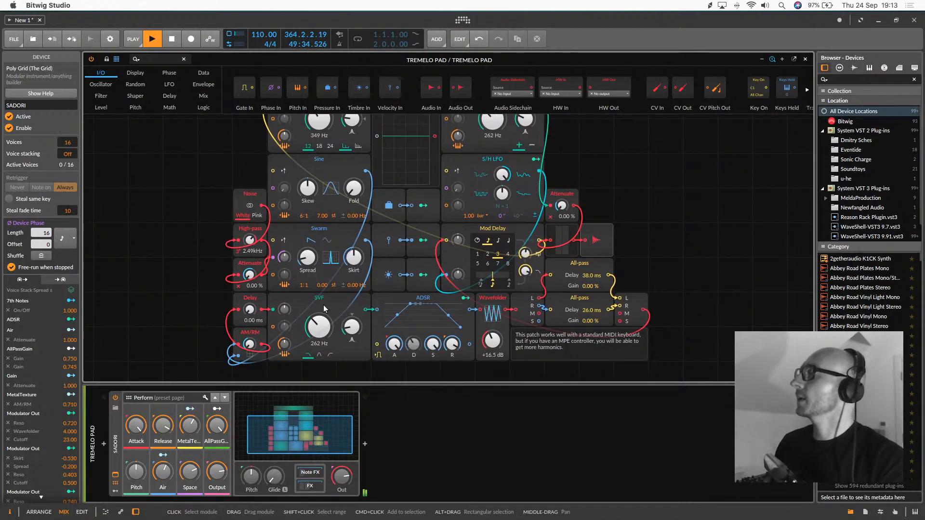
{"action": "scroll", "coordinate": [336, 299], "scroll_direction": "up", "scroll_amount": 4}
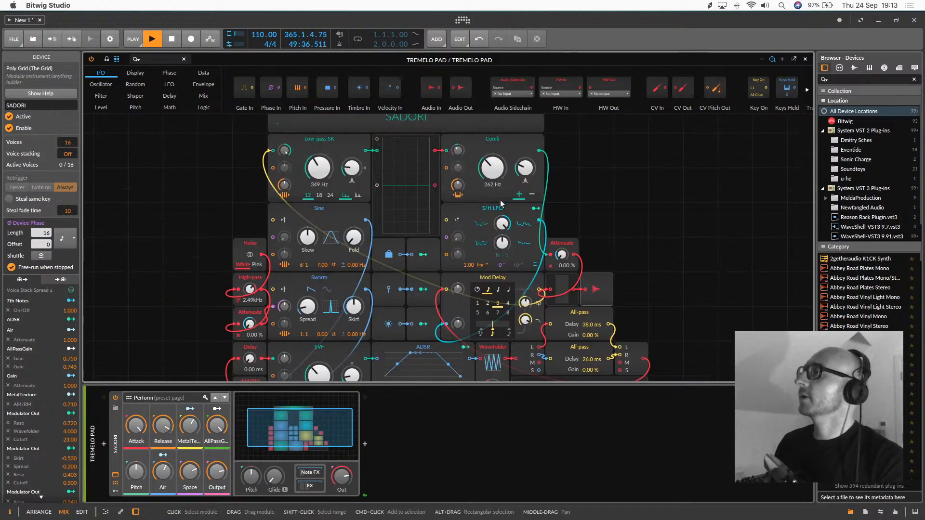
{"action": "scroll", "coordinate": [519, 260], "scroll_direction": "down", "scroll_amount": 4}
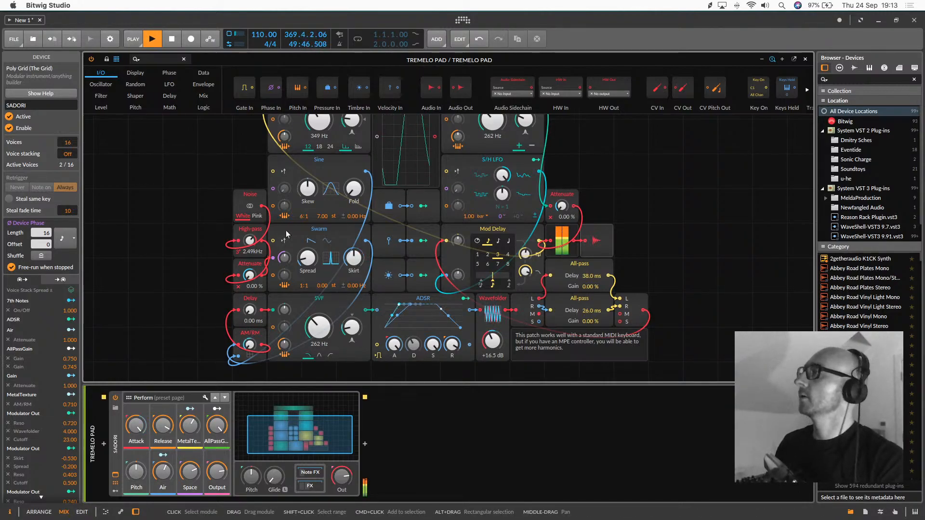
{"action": "scroll", "coordinate": [315, 214], "scroll_direction": "up", "scroll_amount": 2}
{"action": "scroll", "coordinate": [318, 205], "scroll_direction": "up", "scroll_amount": 6}
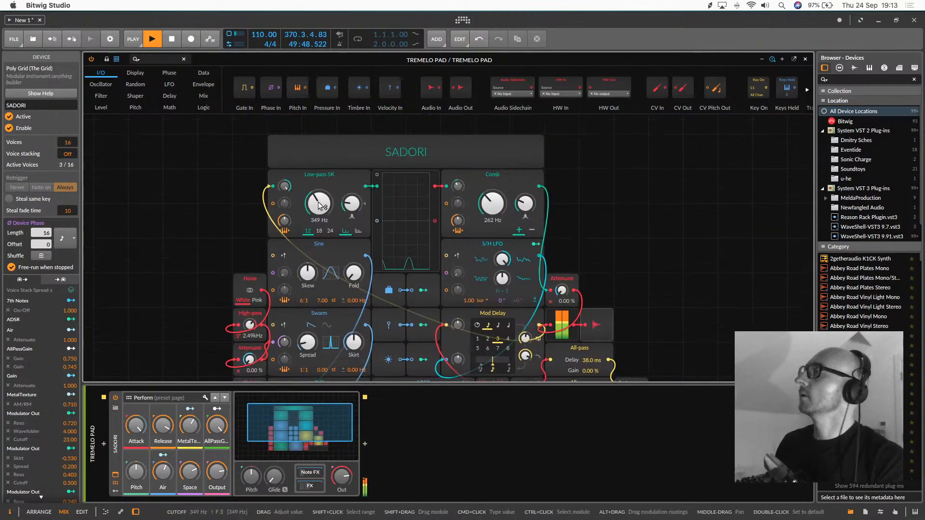
Sweep the Low-pass SK cutoff down, set it to about 1.52 kHz, and close the grid editor
{"action": "left_click_drag", "start_coordinate": [319, 205], "coordinate": [318, 256]}
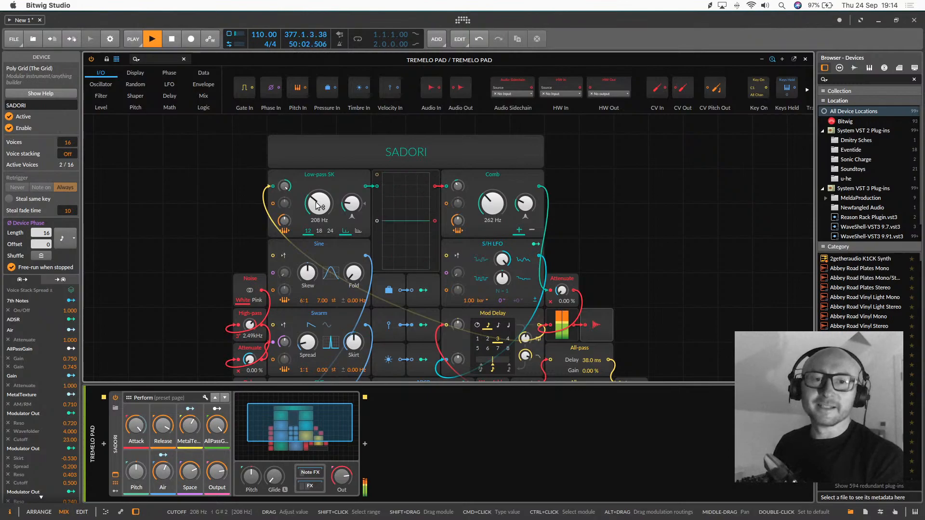
{"action": "mouse_move", "coordinate": [317, 204]}
{"action": "left_mouse_down"}
{"action": "mouse_move", "coordinate": [317, 179]}
{"action": "mouse_move", "coordinate": [323, 201]}
{"action": "left_mouse_up"}
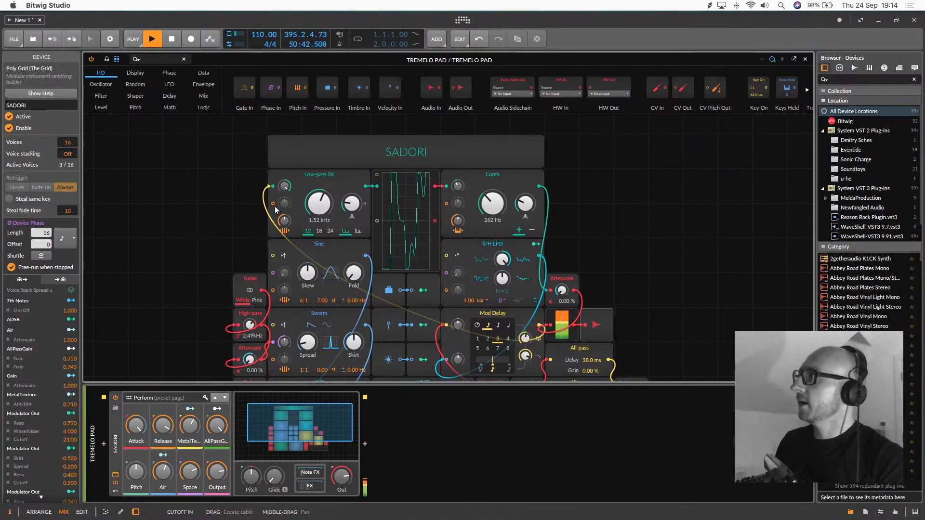
{"action": "double_click", "coordinate": [298, 429]}
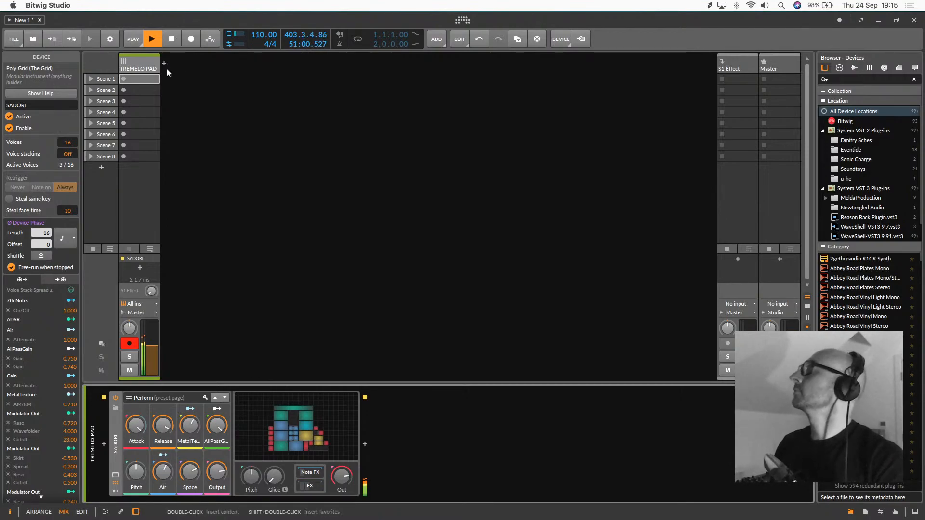
Record a clip of B2, C3 and D3 notes into the track's Scene 1 slot with its notes shown in the detail editor
{"action": "left_click", "coordinate": [124, 79]}
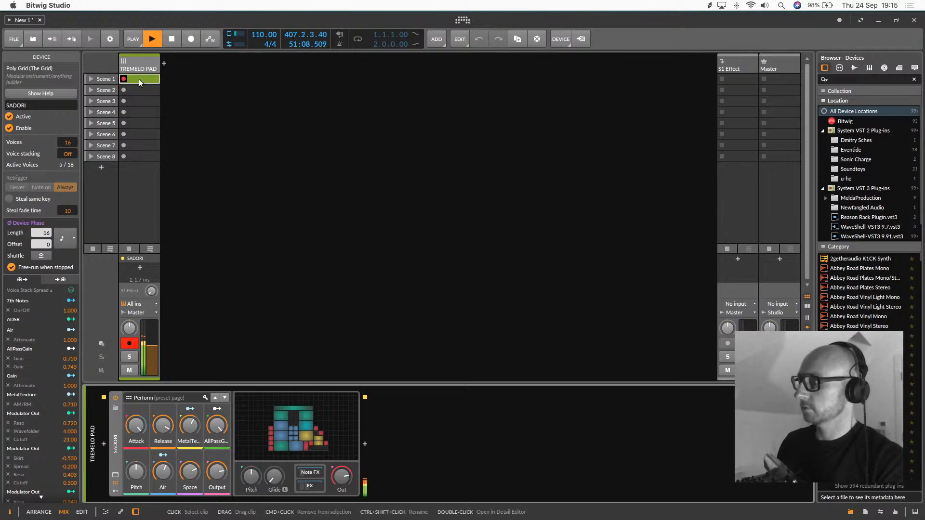
{"action": "double_click", "coordinate": [140, 78]}
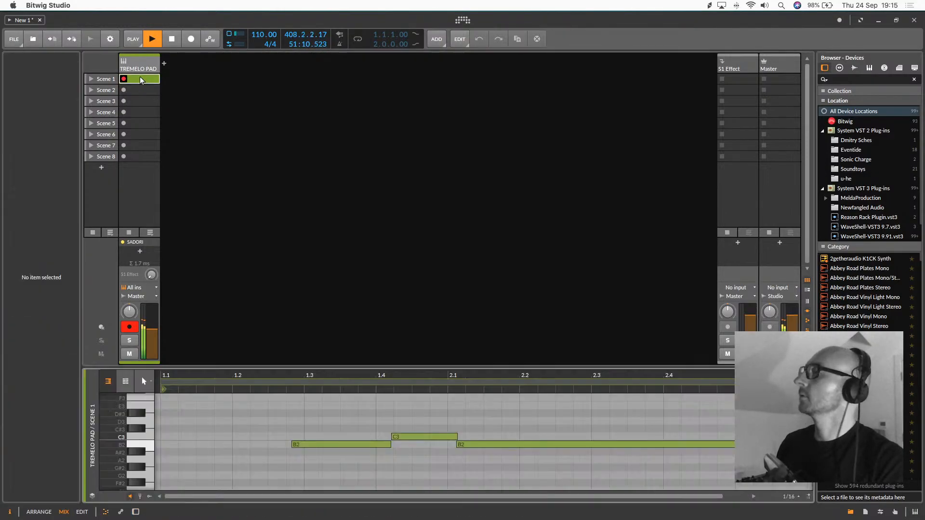
{"action": "left_click_drag", "start_coordinate": [343, 379], "coordinate": [261, 303]}
{"action": "left_click_drag", "start_coordinate": [261, 371], "coordinate": [260, 369]}
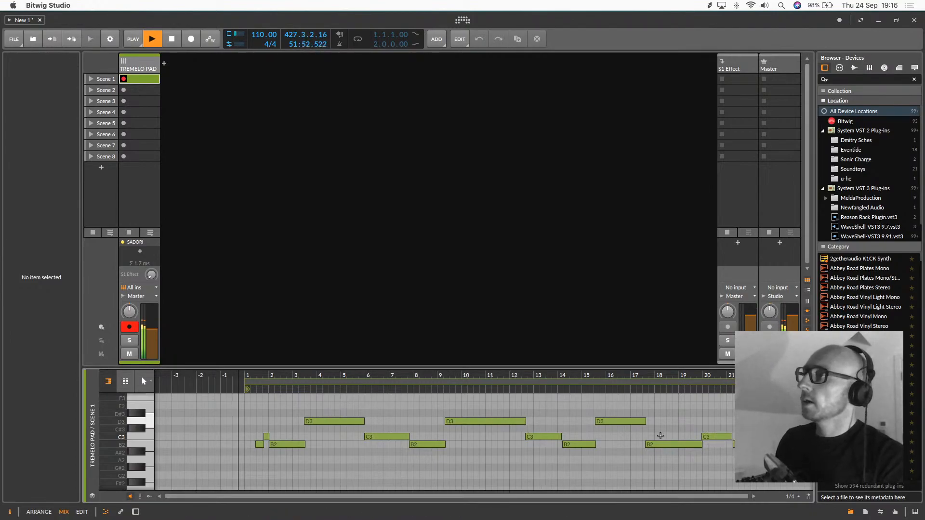
{"action": "left_click_drag", "start_coordinate": [540, 374], "coordinate": [483, 375]}
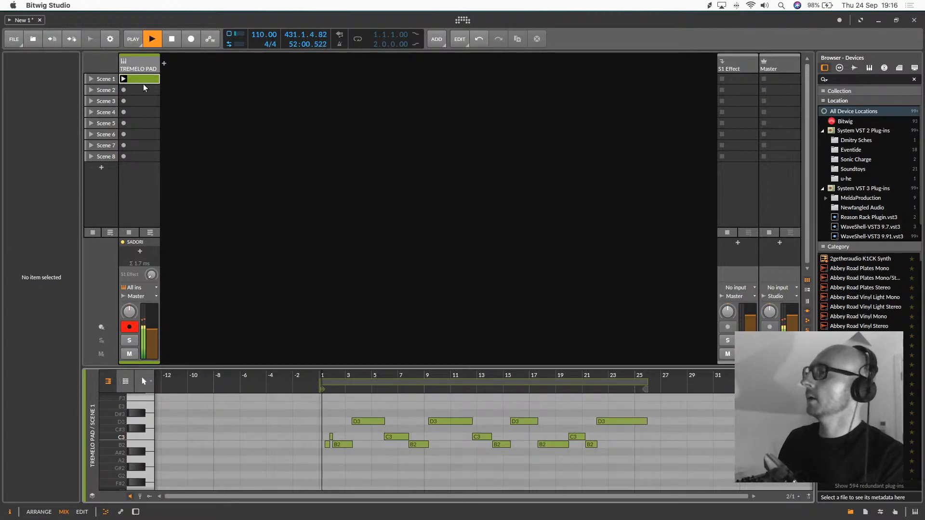
Set the TREMELO PAD track's input to No input and shorten the clip's loop length to 24 bars
{"action": "left_click", "coordinate": [133, 288]}
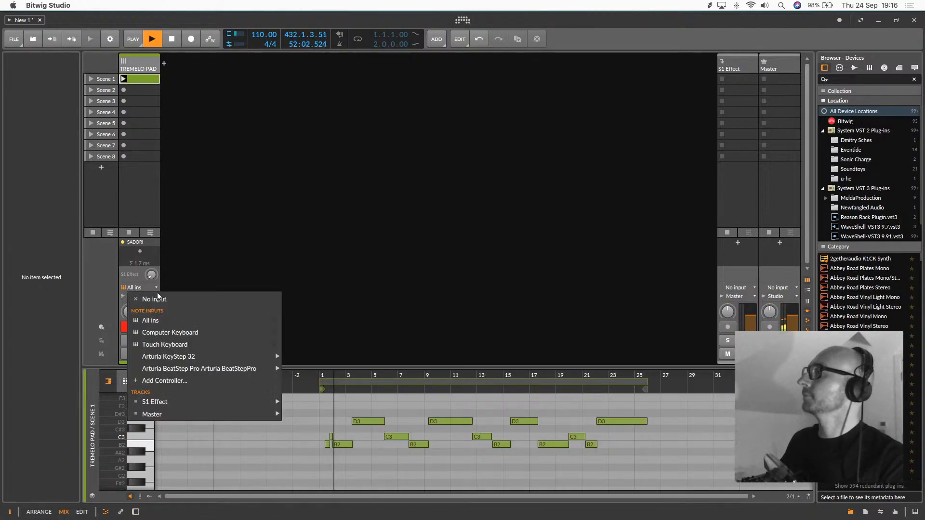
{"action": "left_click", "coordinate": [150, 299]}
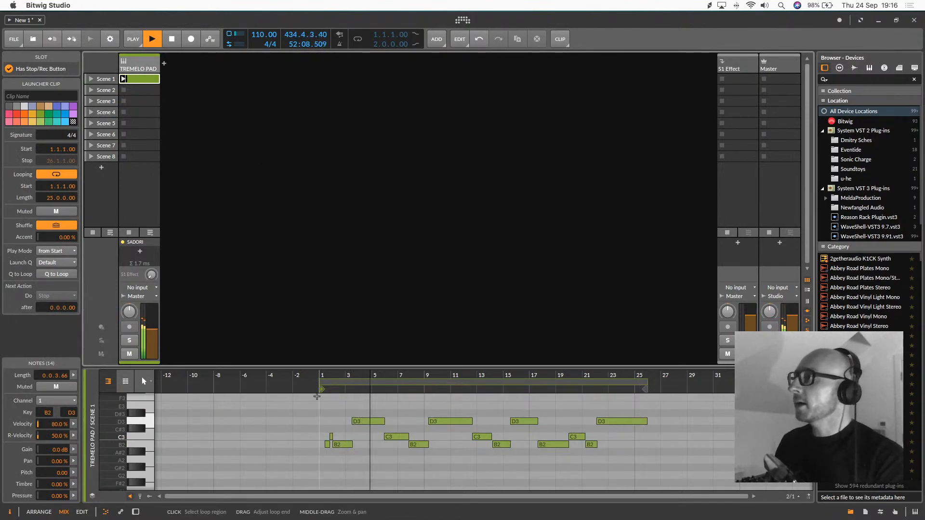
{"action": "left_click_drag", "start_coordinate": [644, 382], "coordinate": [635, 382]}
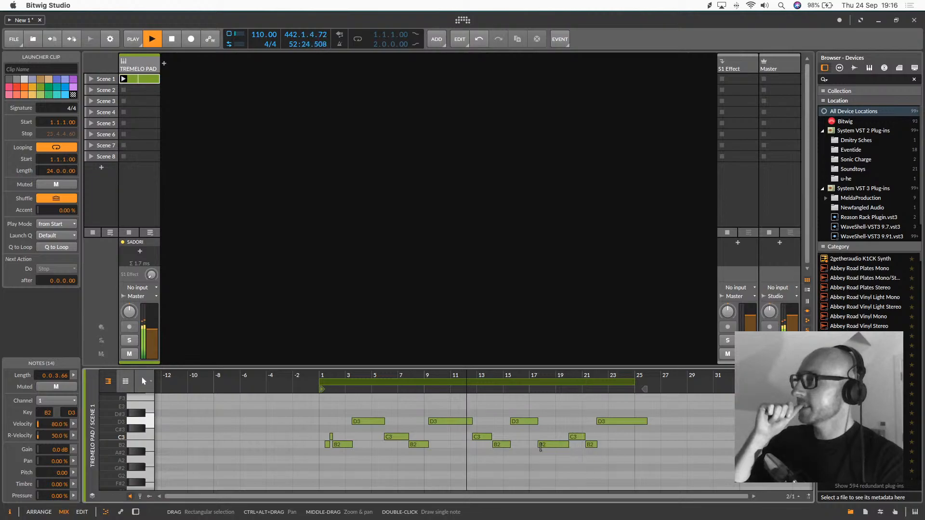
Shorten the B2 note in bar 17 to end at bar 19 and move the following notes earlier to start there
{"action": "left_click", "coordinate": [553, 445]}
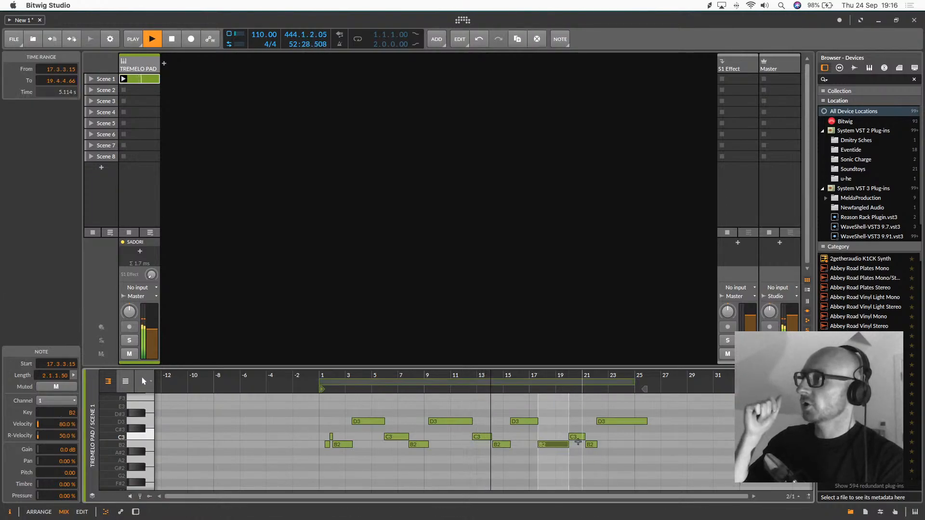
{"action": "left_click", "coordinate": [551, 434]}
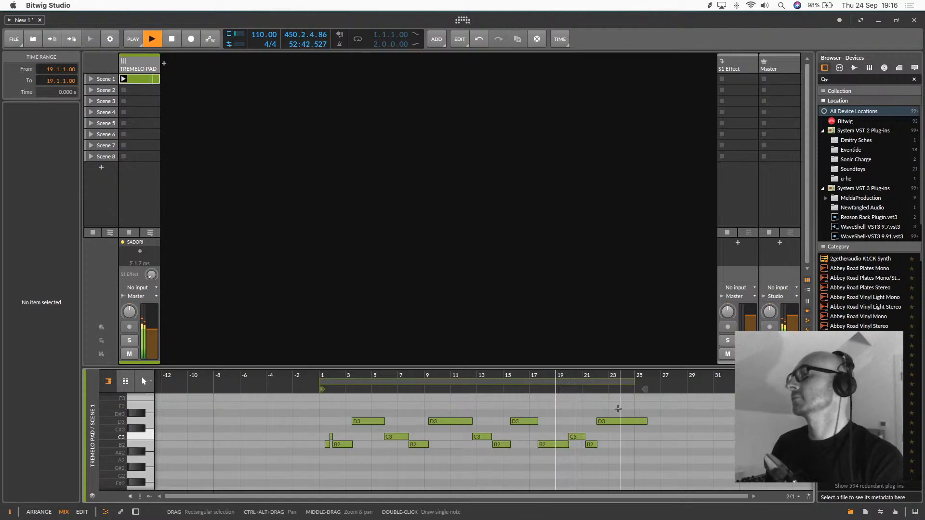
{"action": "left_click", "coordinate": [552, 443]}
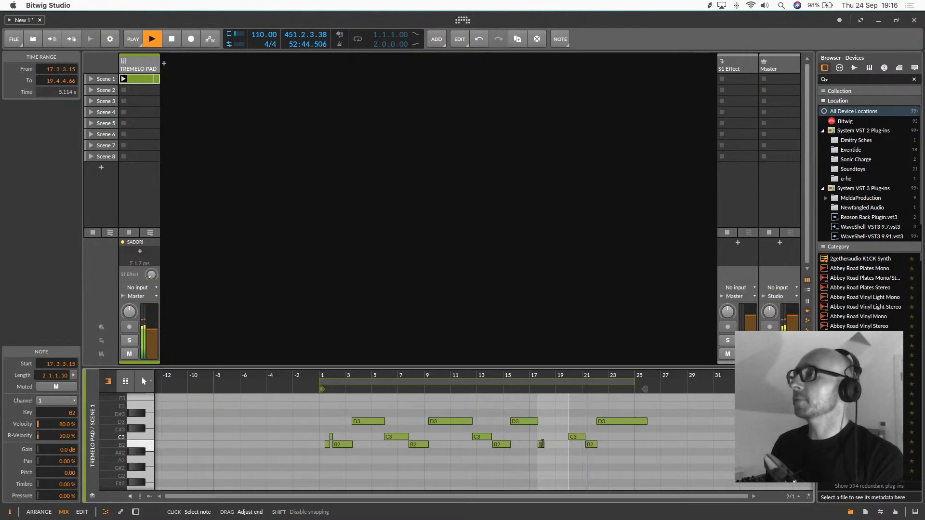
{"action": "left_click_drag", "start_coordinate": [639, 410], "coordinate": [565, 437]}
{"action": "left_click", "coordinate": [639, 437]}
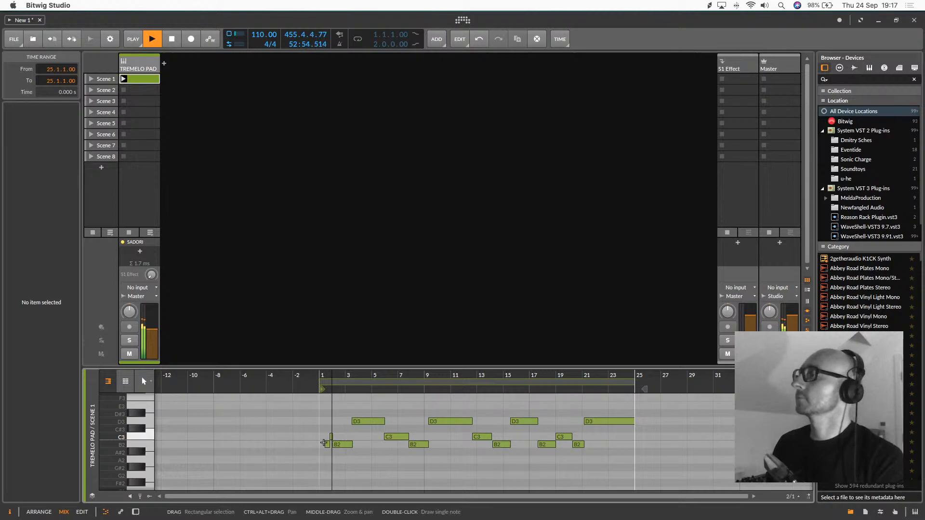
Extend the first B2 note's start back to 1.1.1.00 so it begins at the start of the clip
{"action": "left_click", "coordinate": [327, 446]}
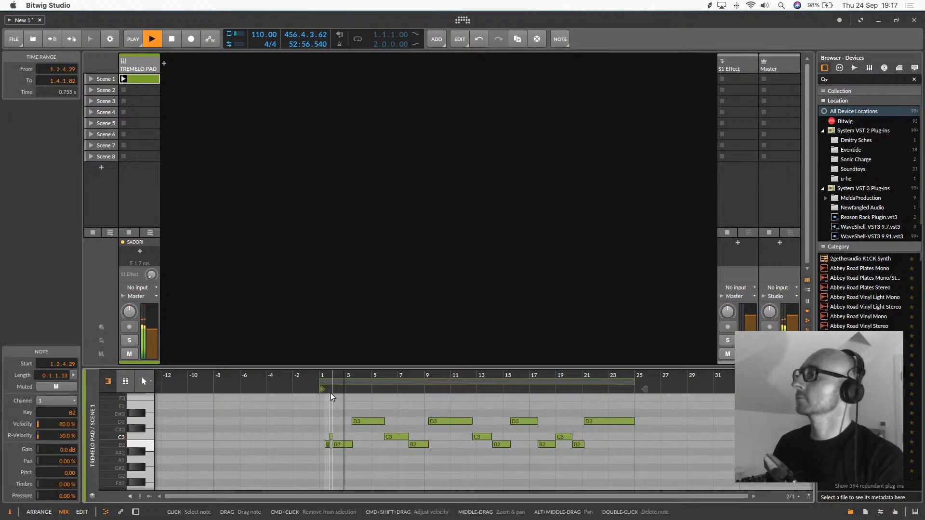
{"action": "mouse_move", "coordinate": [322, 373]}
{"action": "left_mouse_down"}
{"action": "mouse_move", "coordinate": [335, 357]}
{"action": "mouse_move", "coordinate": [322, 375]}
{"action": "left_mouse_up"}
{"action": "left_click_drag", "start_coordinate": [329, 445], "coordinate": [310, 445]}
{"action": "left_click_drag", "start_coordinate": [347, 375], "coordinate": [317, 359]}
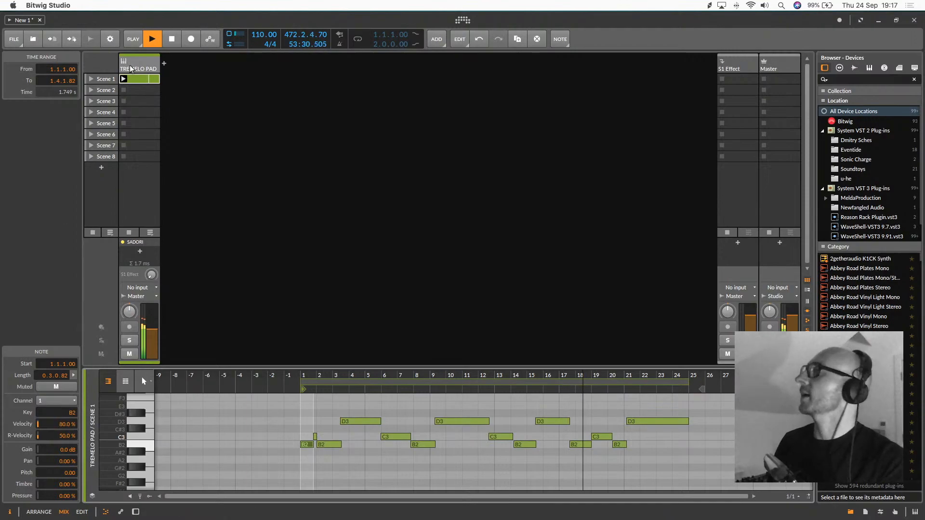
Open the TREMELO PAD device's grid editor and lower the Low-pass SK cutoff to about 277 Hz
{"action": "double_click", "coordinate": [141, 61]}
{"action": "left_click", "coordinate": [298, 429]}
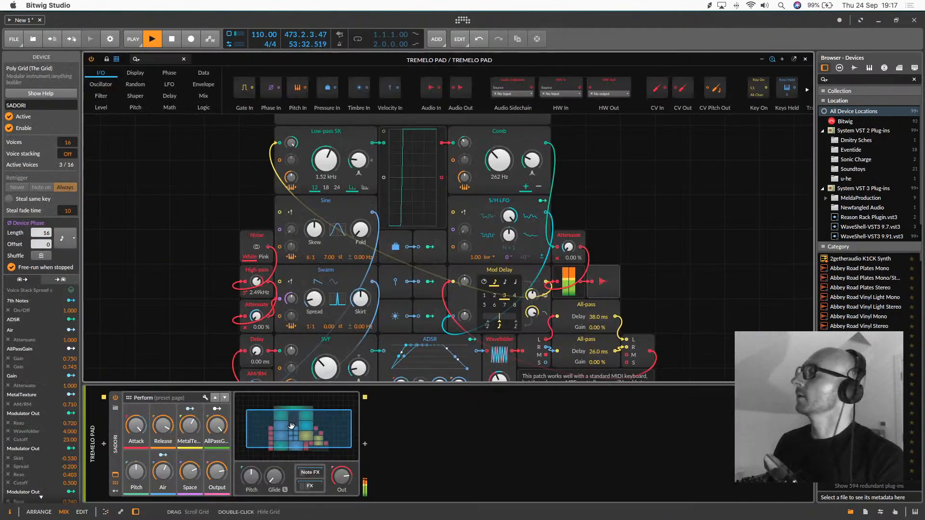
{"action": "mouse_move", "coordinate": [326, 160]}
{"action": "left_mouse_down"}
{"action": "mouse_move", "coordinate": [326, 144]}
{"action": "mouse_move", "coordinate": [326, 202]}
{"action": "mouse_move", "coordinate": [331, 163]}
{"action": "left_mouse_up"}
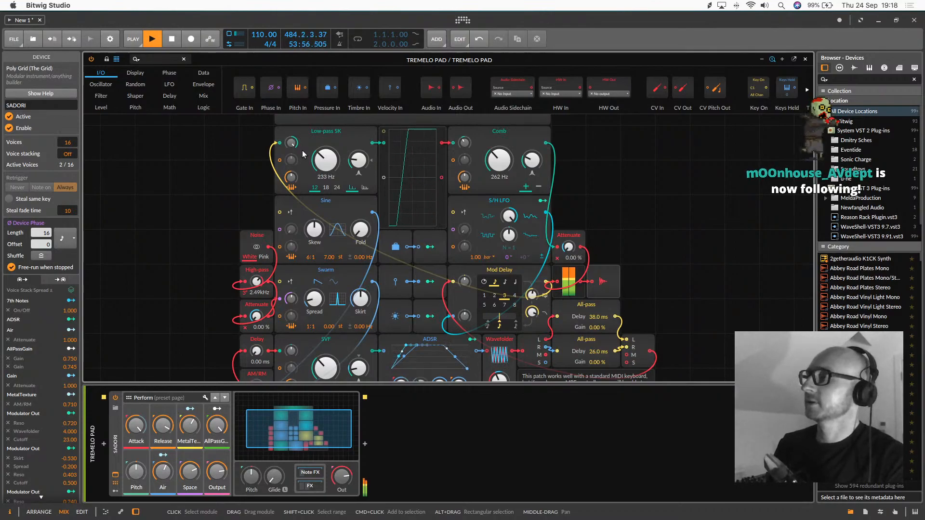
{"action": "mouse_move", "coordinate": [332, 162]}
{"action": "left_mouse_down"}
{"action": "mouse_move", "coordinate": [332, 136]}
{"action": "mouse_move", "coordinate": [332, 176]}
{"action": "left_mouse_up"}
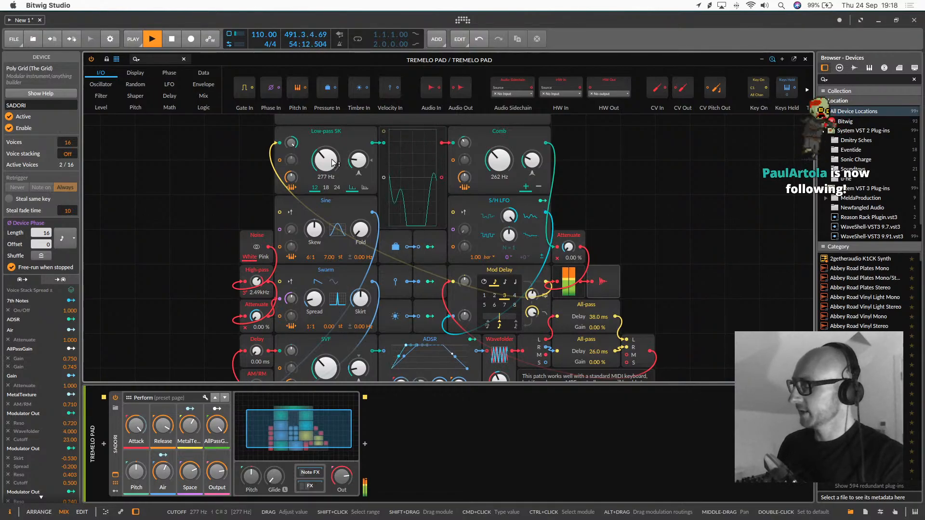
Stop playback and close the grid editor to return to the clip launcher
{"action": "key", "text": "alt+1"}
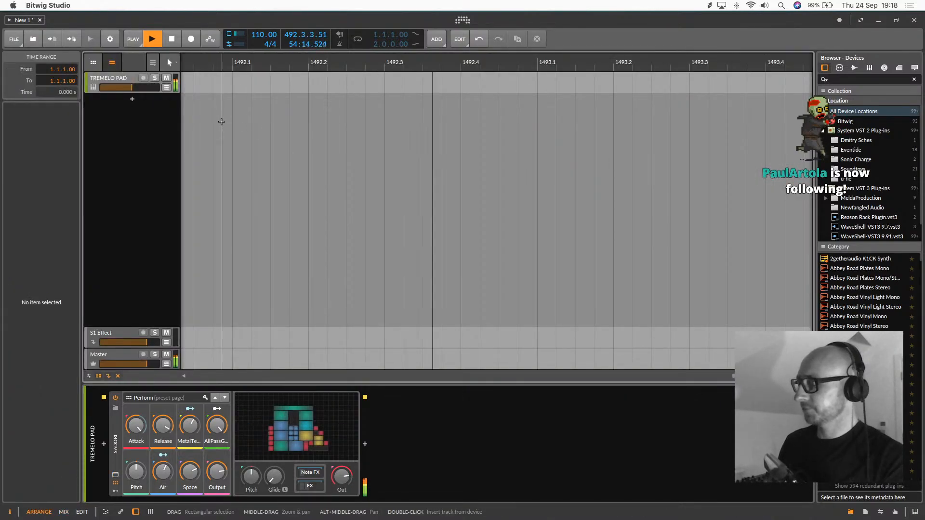
{"action": "key", "text": "space"}
{"action": "key", "text": "alt+2"}
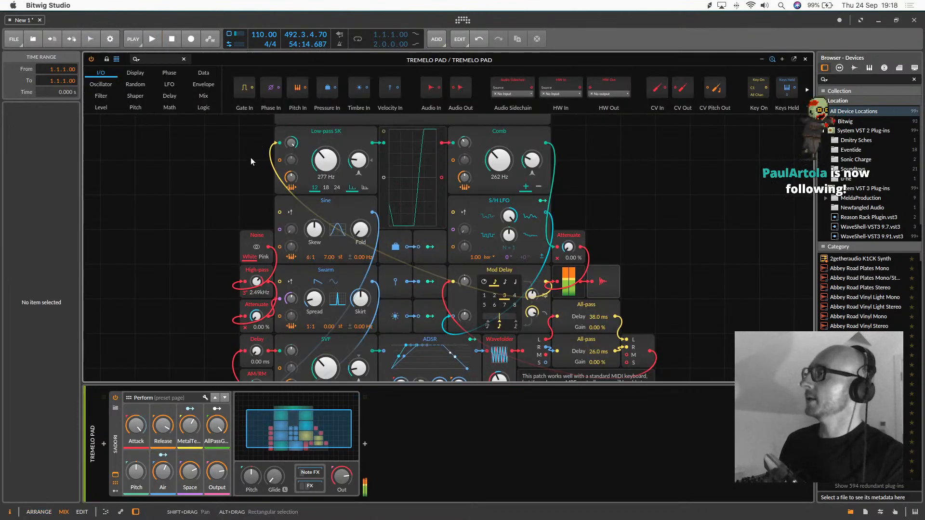
{"action": "double_click", "coordinate": [320, 415]}
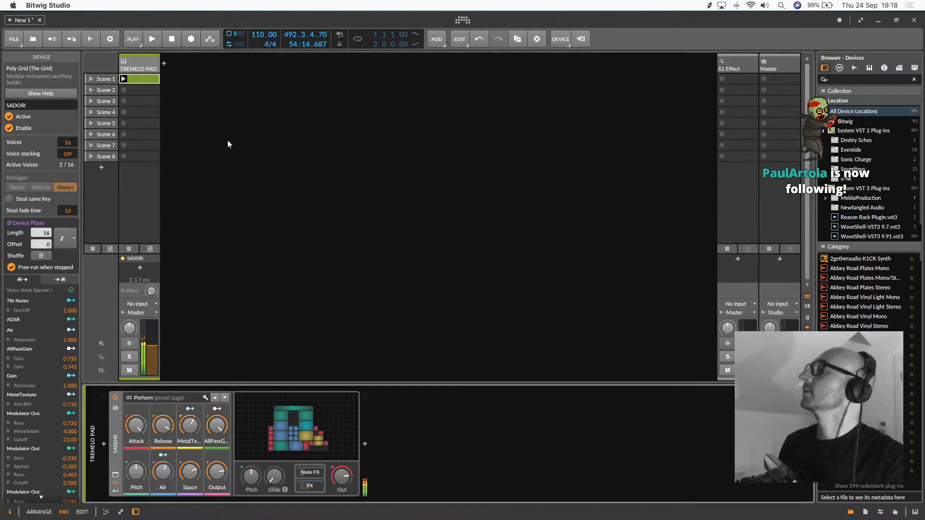
{"action": "left_click", "coordinate": [138, 59]}
{"action": "key", "text": "super+t"}
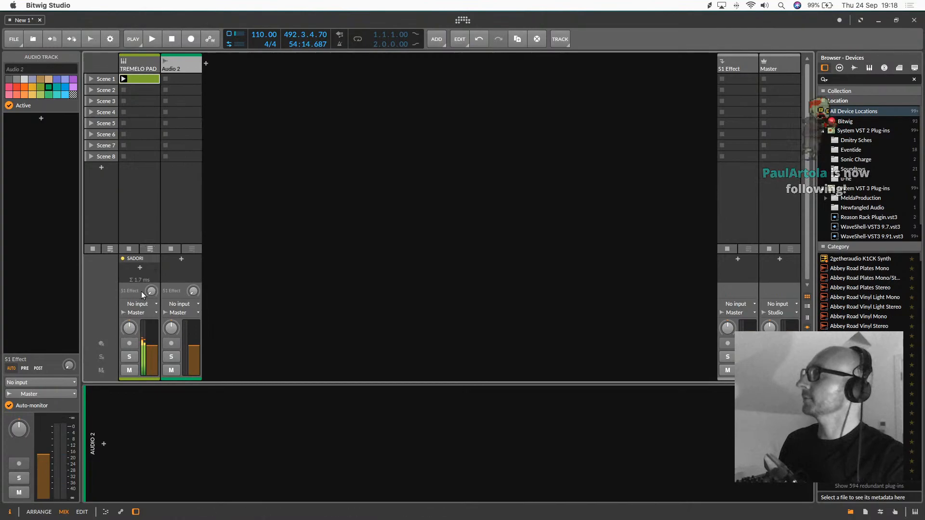
{"action": "left_click", "coordinate": [143, 303]}
{"action": "left_click", "coordinate": [266, 268]}
{"action": "left_click", "coordinate": [180, 304]}
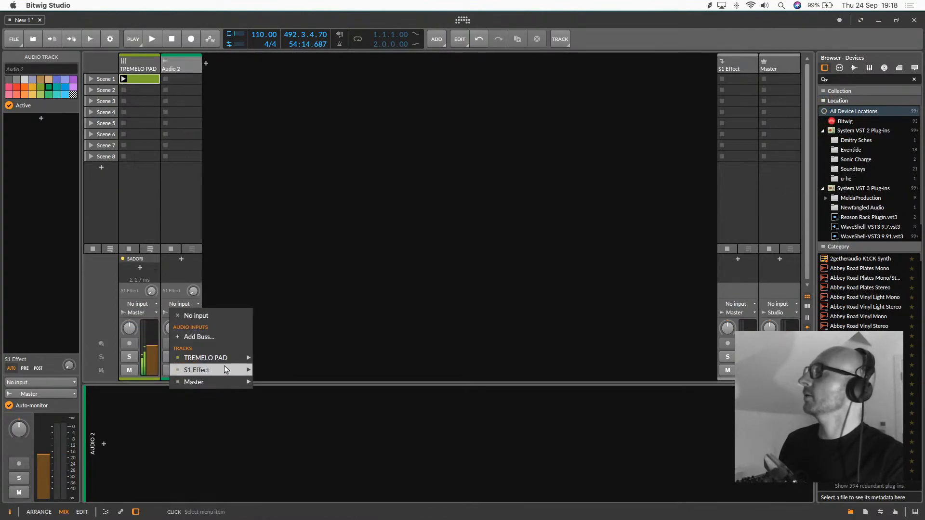
{"action": "left_click", "coordinate": [177, 63]}
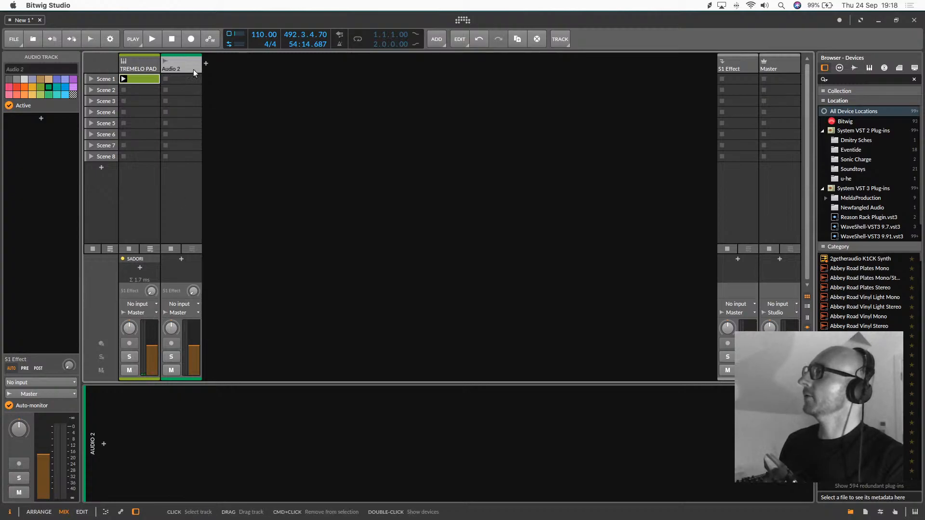
{"action": "key", "text": "Delete"}
Reset the playhead to the start of the project and restart playback in the mix view
{"action": "key", "text": "alt+1"}
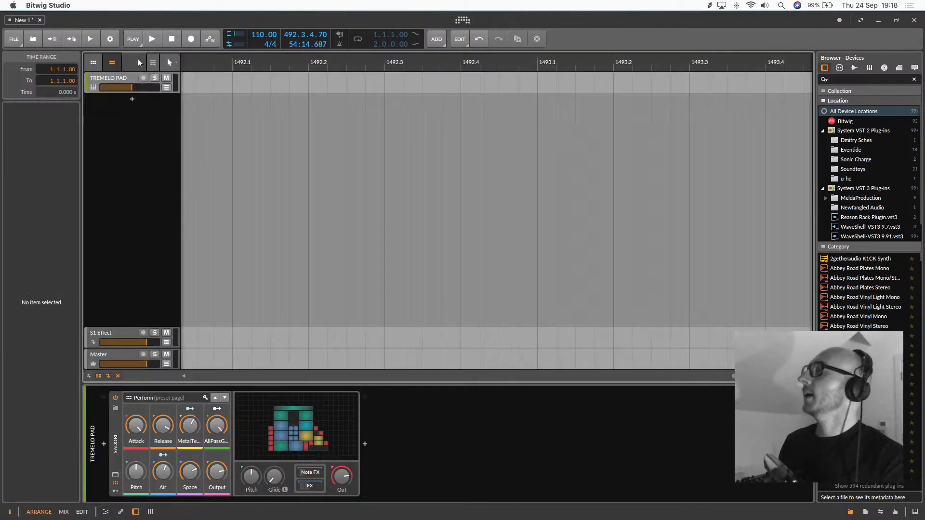
{"action": "left_click", "coordinate": [171, 38]}
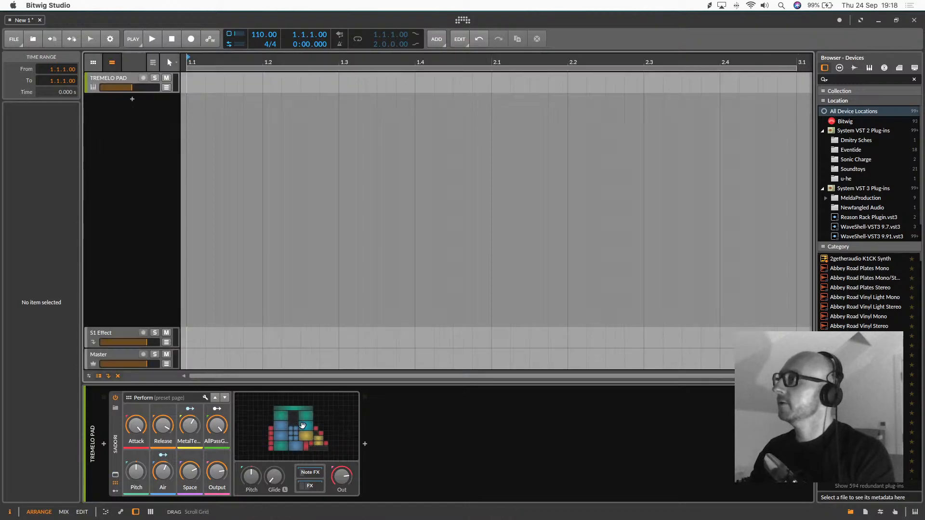
{"action": "left_click", "coordinate": [298, 426]}
{"action": "left_click_drag", "start_coordinate": [298, 426], "coordinate": [306, 430]}
{"action": "left_click", "coordinate": [306, 430]}
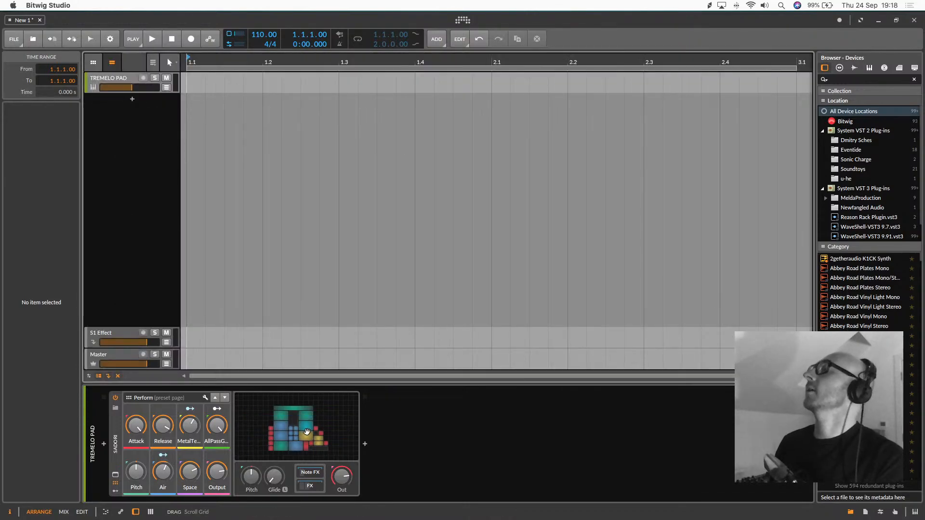
{"action": "key", "text": "alt+2"}
{"action": "key", "text": "space"}
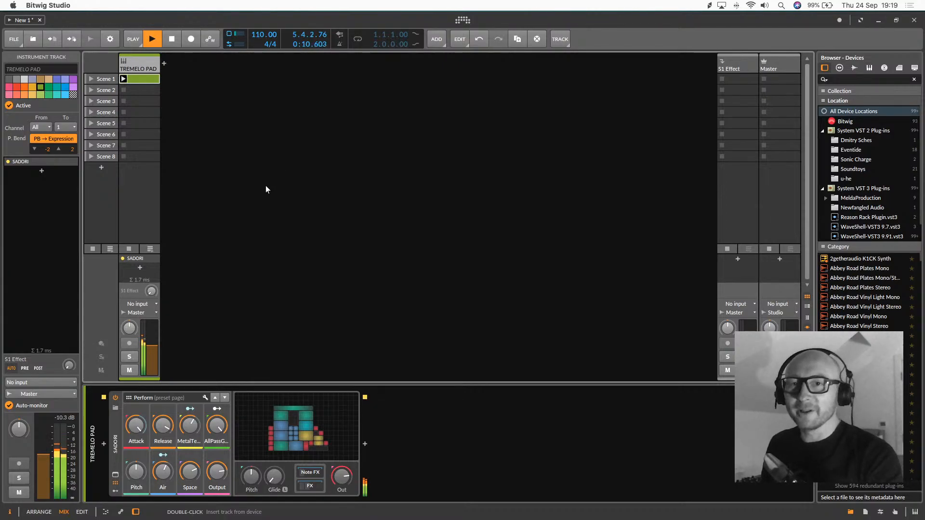
Add a new instrument track and load Native Instruments' Reaktor 6 on it
{"action": "left_click", "coordinate": [164, 64]}
{"action": "left_click", "coordinate": [240, 126]}
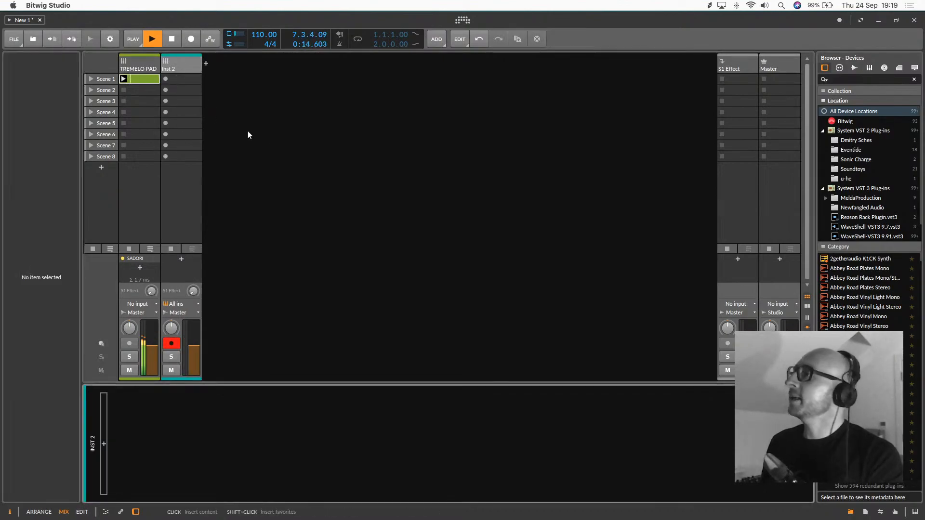
{"action": "left_click", "coordinate": [104, 443]}
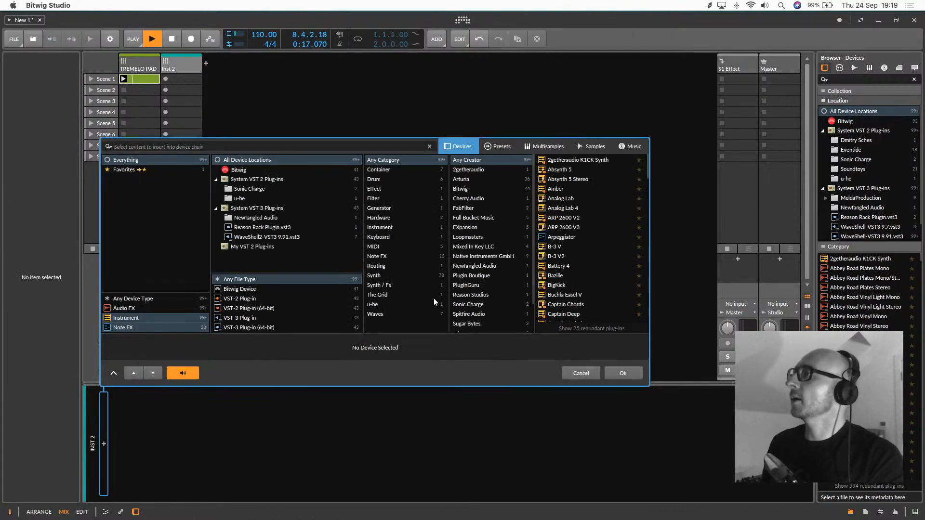
{"action": "left_click", "coordinate": [473, 255]}
{"action": "double_click", "coordinate": [555, 236]}
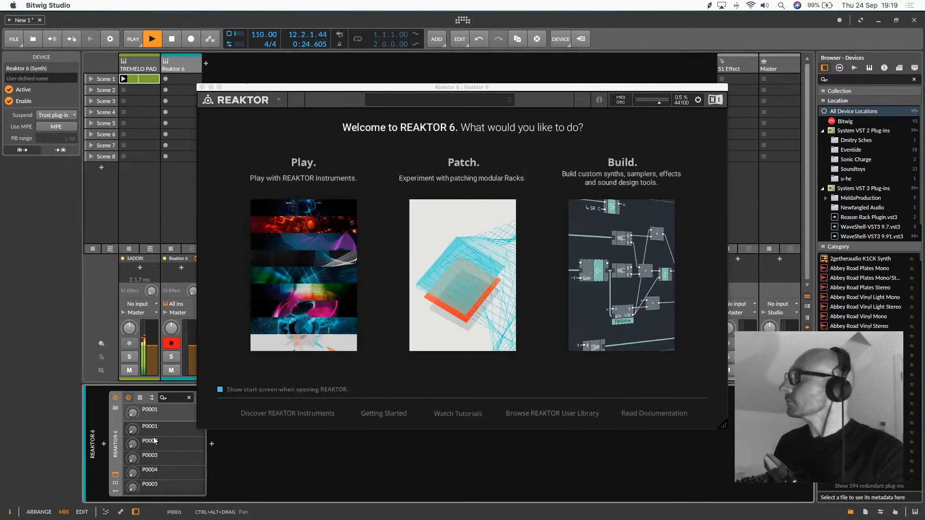
Load the Substanz instrument in Reaktor's player and set its BPM to 110
{"action": "left_click", "coordinate": [271, 191]}
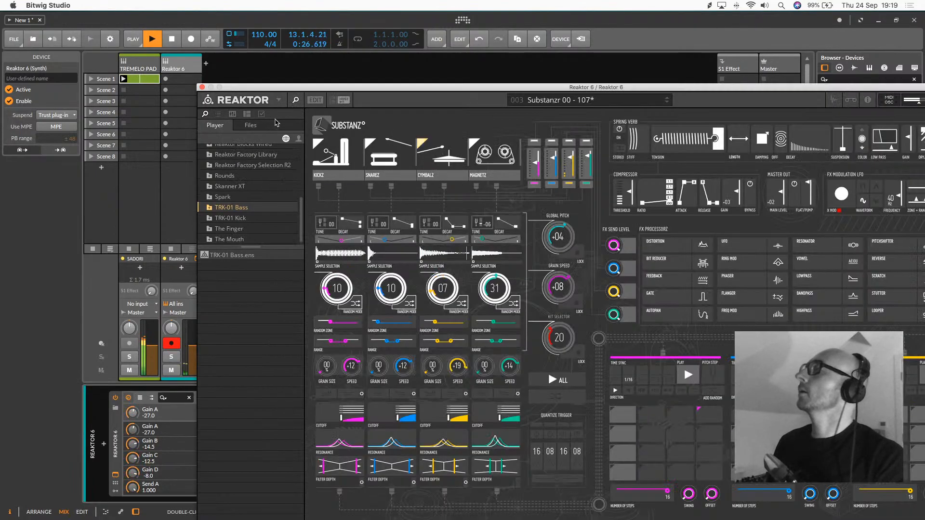
{"action": "left_click_drag", "start_coordinate": [363, 89], "coordinate": [193, 33]}
{"action": "scroll", "coordinate": [592, 317], "scroll_direction": "down", "scroll_amount": 3}
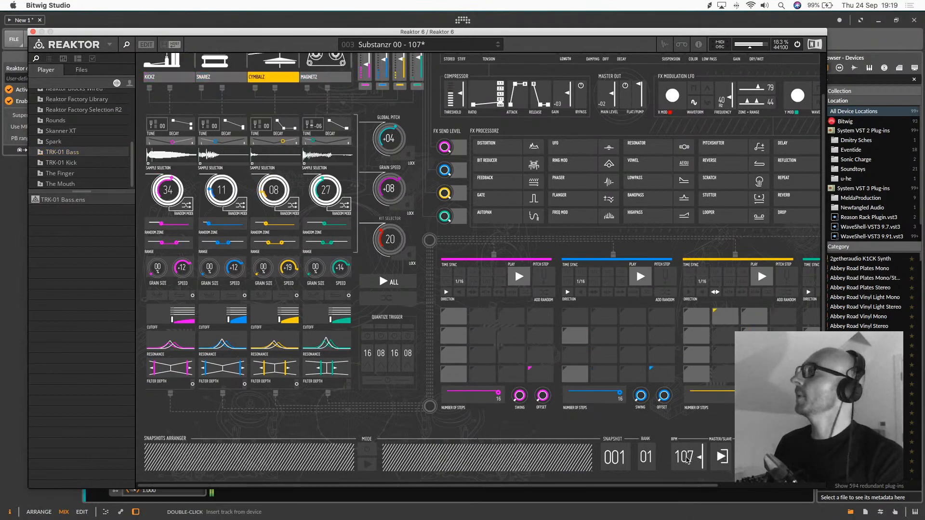
{"action": "left_click_drag", "start_coordinate": [693, 457], "coordinate": [694, 455]}
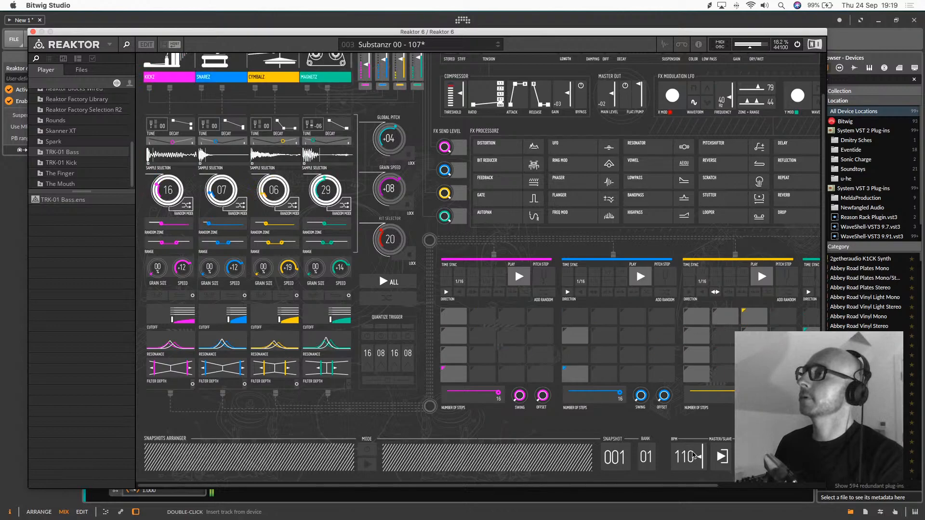
{"action": "scroll", "coordinate": [355, 141], "scroll_direction": "up", "scroll_amount": 2}
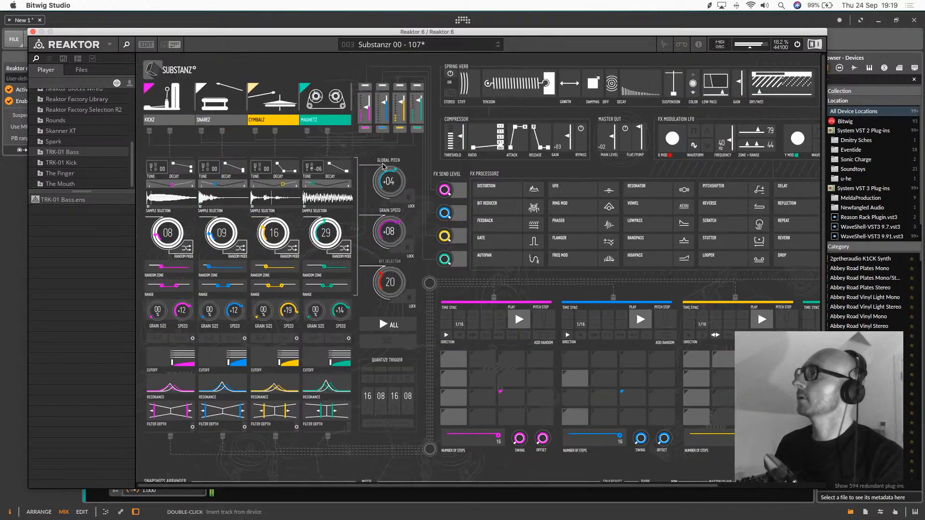
Audition the Substanz snapshots one after another, moving forward from Substanzr 00 - 107 to Owz 09 - 107
{"action": "left_click", "coordinate": [499, 46]}
{"action": "left_click", "coordinate": [498, 47]}
{"action": "left_click", "coordinate": [498, 46]}
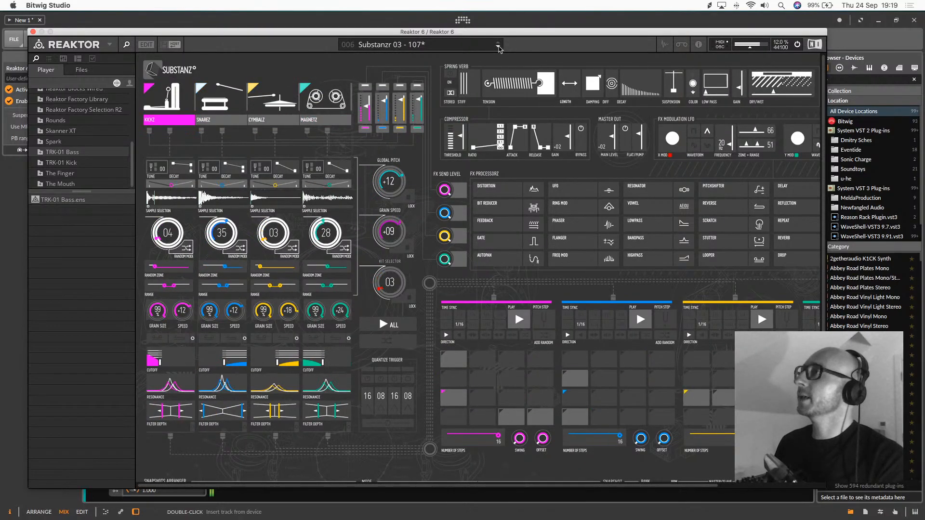
{"action": "left_click", "coordinate": [498, 47]}
{"action": "left_click", "coordinate": [498, 47]}
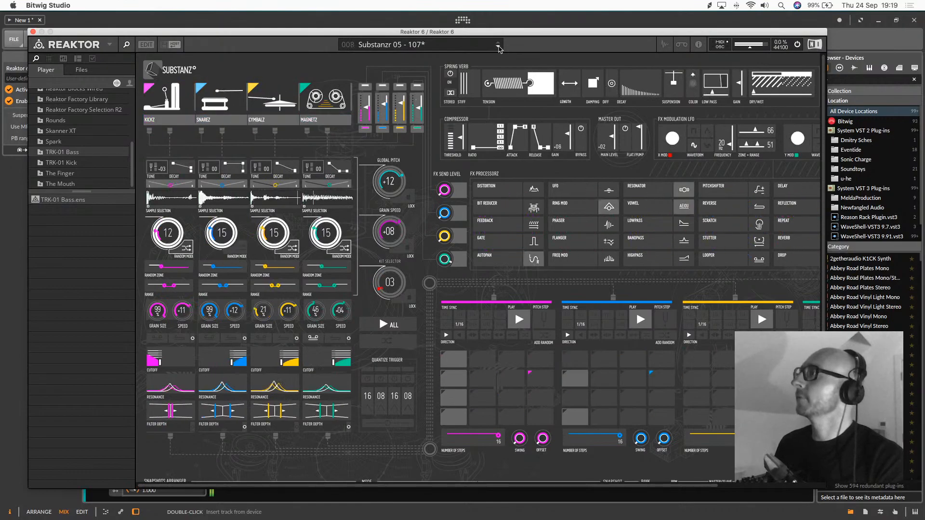
{"action": "left_click", "coordinate": [499, 47]}
{"action": "left_click", "coordinate": [498, 47]}
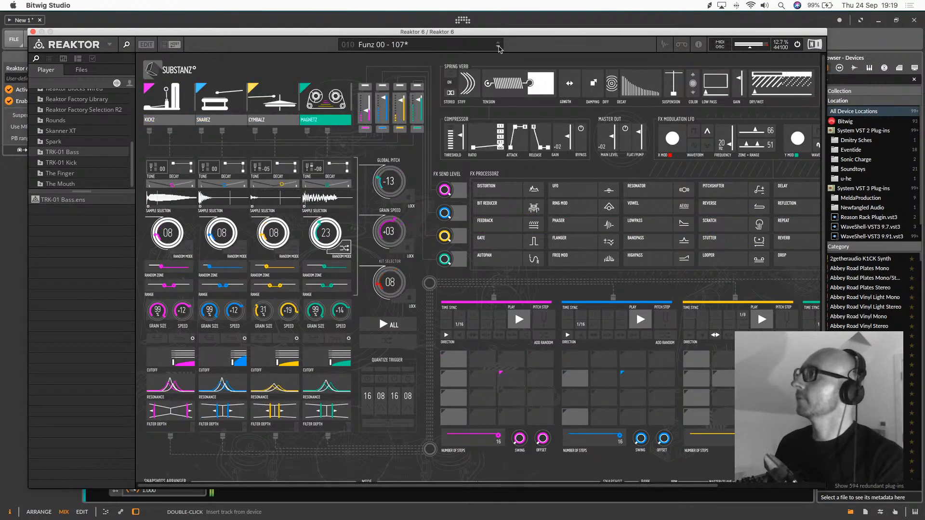
{"action": "left_click", "coordinate": [498, 46]}
{"action": "left_click", "coordinate": [498, 47]}
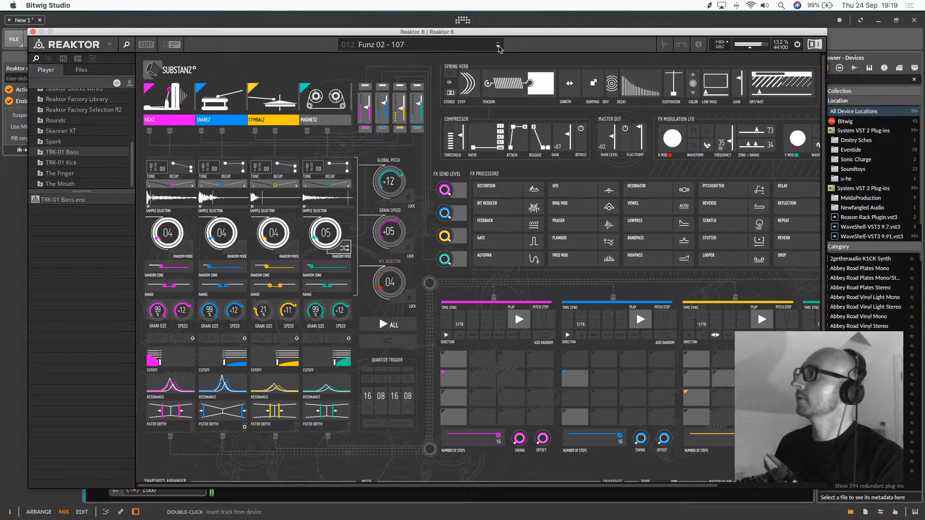
{"action": "left_click", "coordinate": [498, 46]}
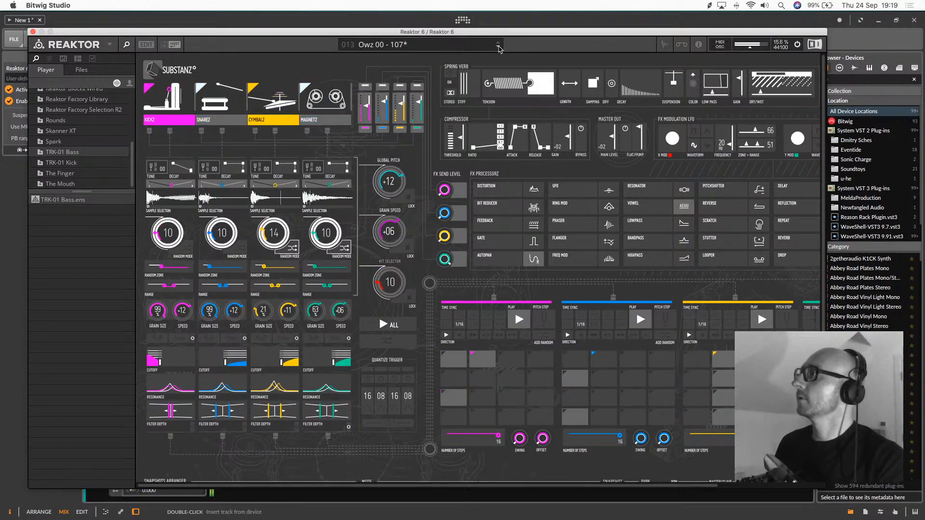
{"action": "left_click", "coordinate": [498, 46]}
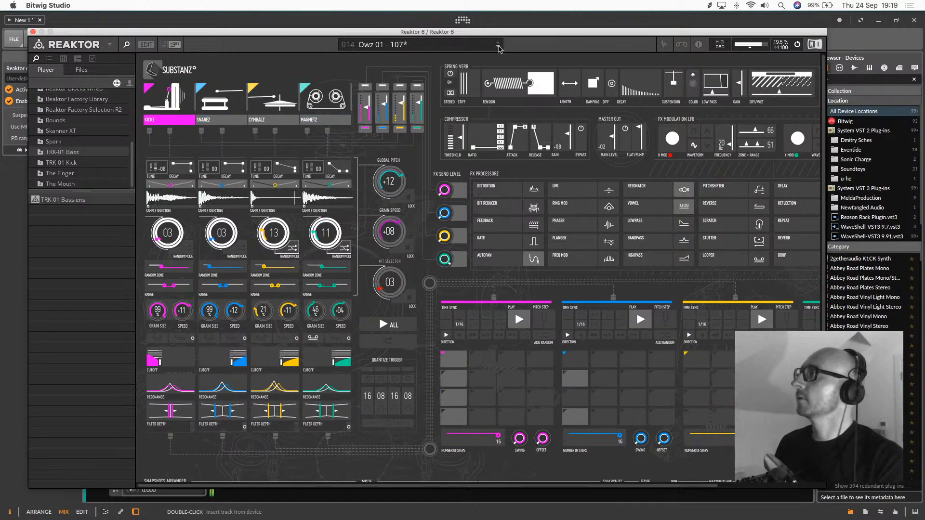
{"action": "left_click", "coordinate": [498, 47]}
{"action": "left_click", "coordinate": [498, 47]}
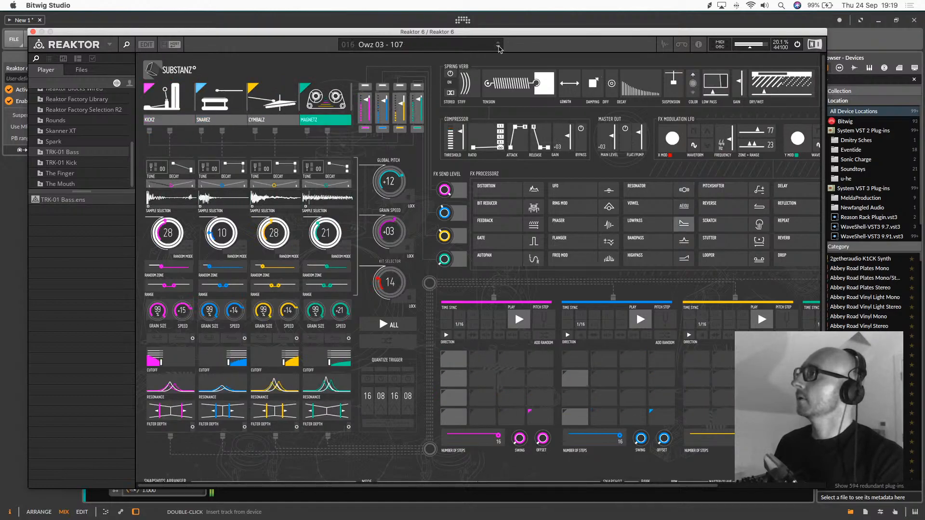
{"action": "left_click", "coordinate": [498, 47]}
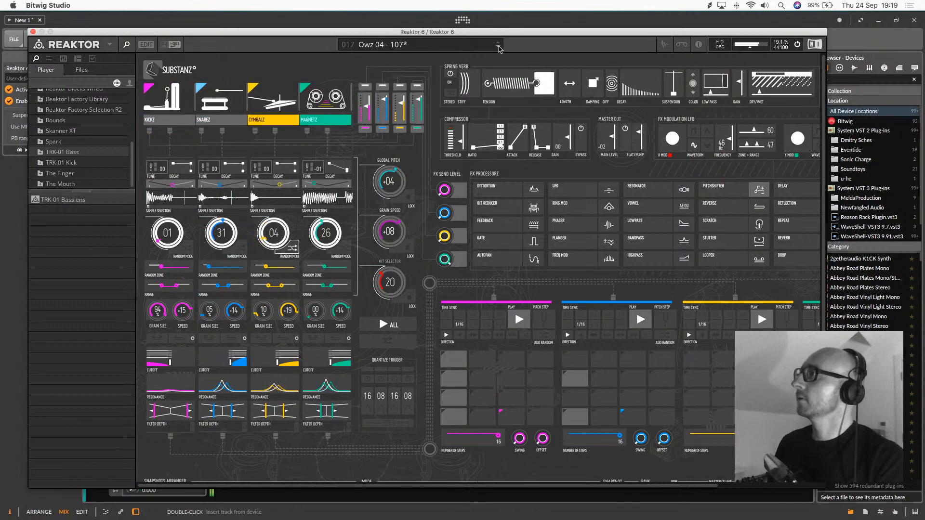
{"action": "left_click", "coordinate": [498, 47]}
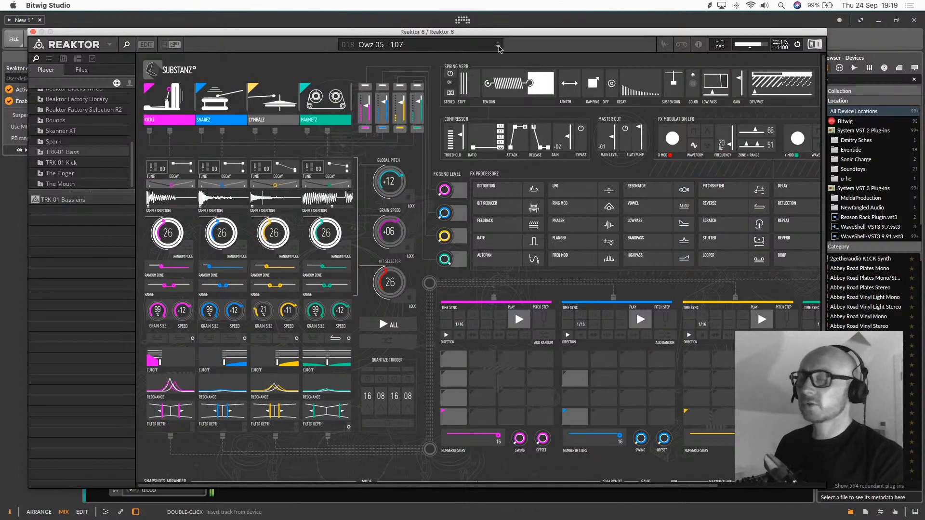
{"action": "left_click", "coordinate": [498, 47]}
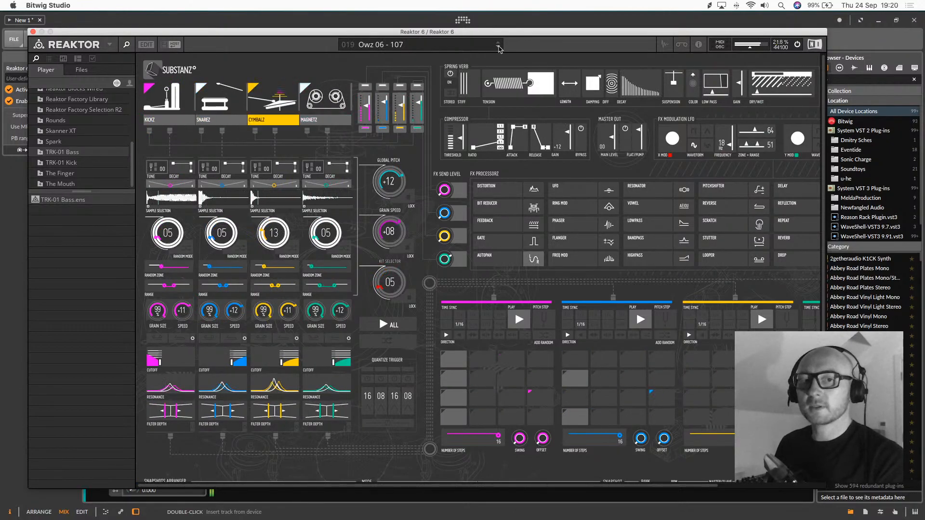
{"action": "left_click", "coordinate": [498, 47]}
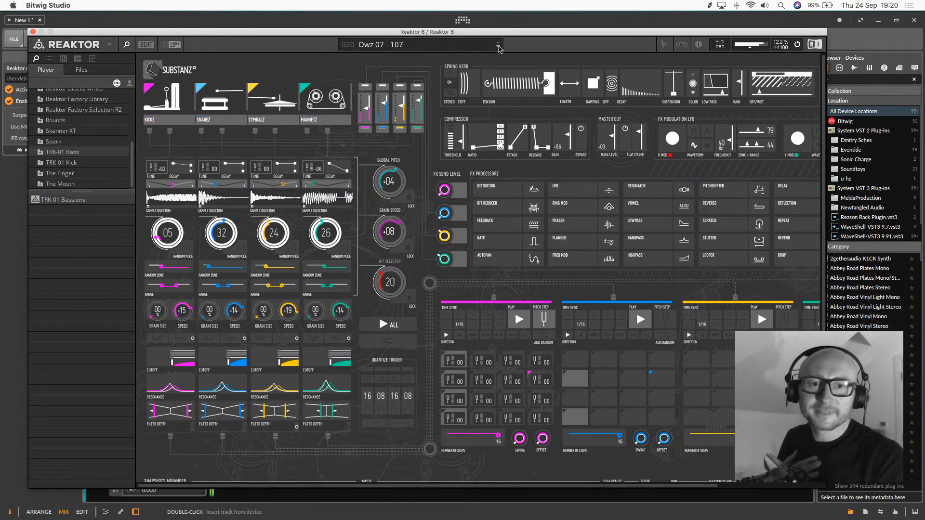
{"action": "left_click", "coordinate": [498, 47]}
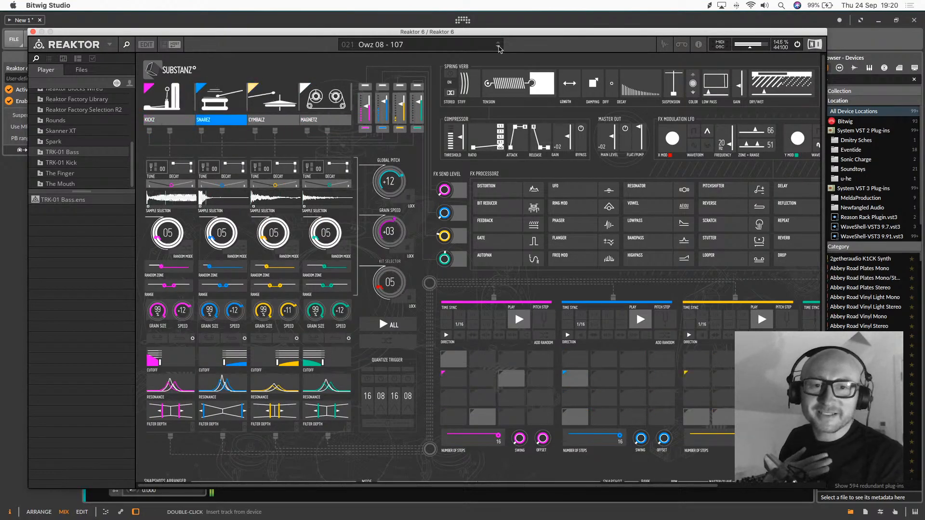
{"action": "left_click", "coordinate": [498, 47]}
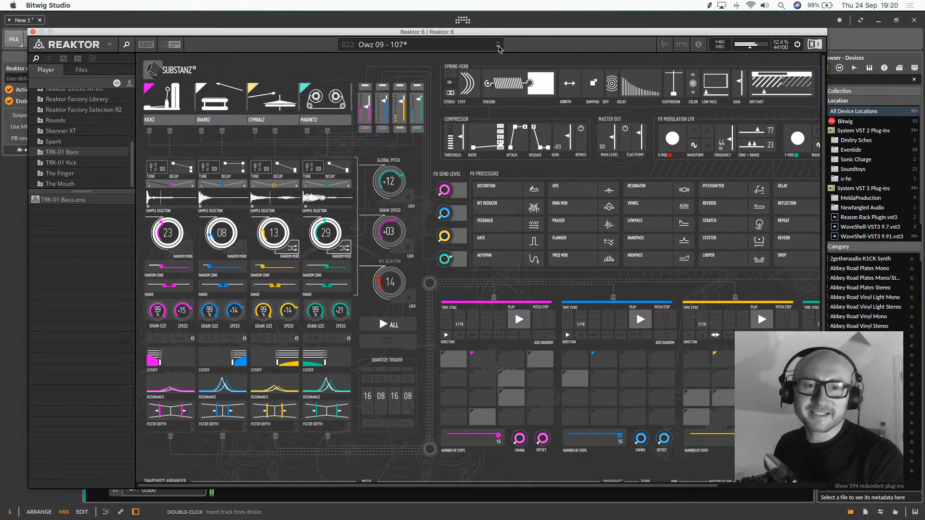
Load the Muzz 01 - 124 snapshot and rework its kick sequence, clearing steps 3 and 14 and enabling steps 4, 9 and 12
{"action": "left_click", "coordinate": [498, 46]}
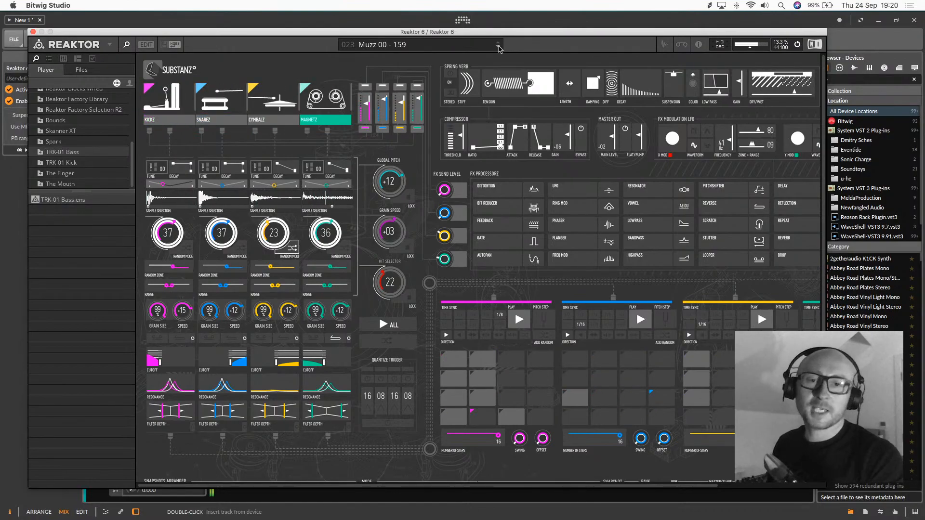
{"action": "left_click", "coordinate": [498, 47]}
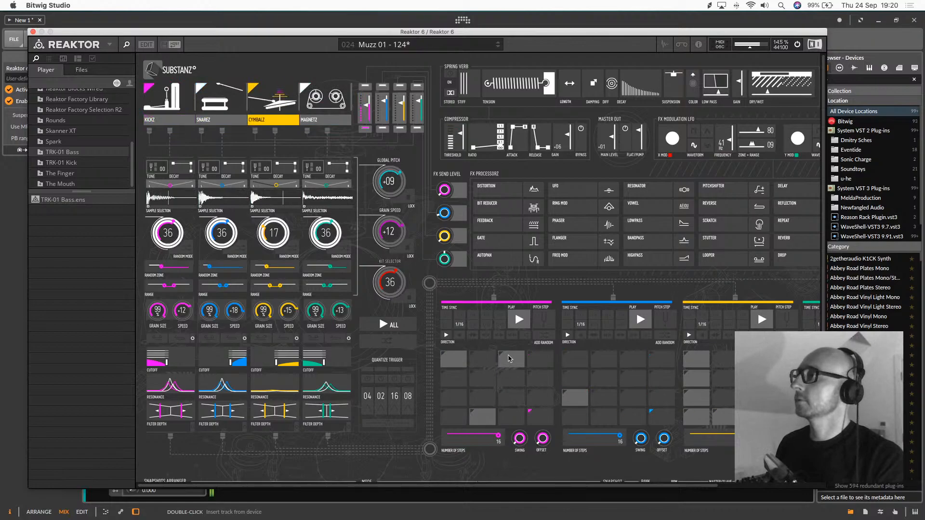
{"action": "left_click", "coordinate": [523, 359]}
{"action": "left_click", "coordinate": [536, 360]}
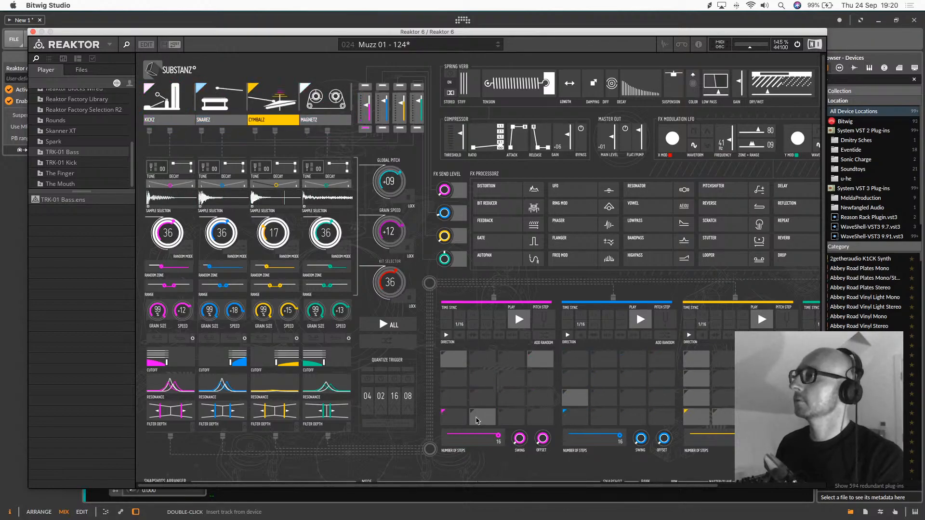
{"action": "left_click", "coordinate": [483, 417]}
{"action": "left_click", "coordinate": [454, 397]}
{"action": "left_click", "coordinate": [539, 401]}
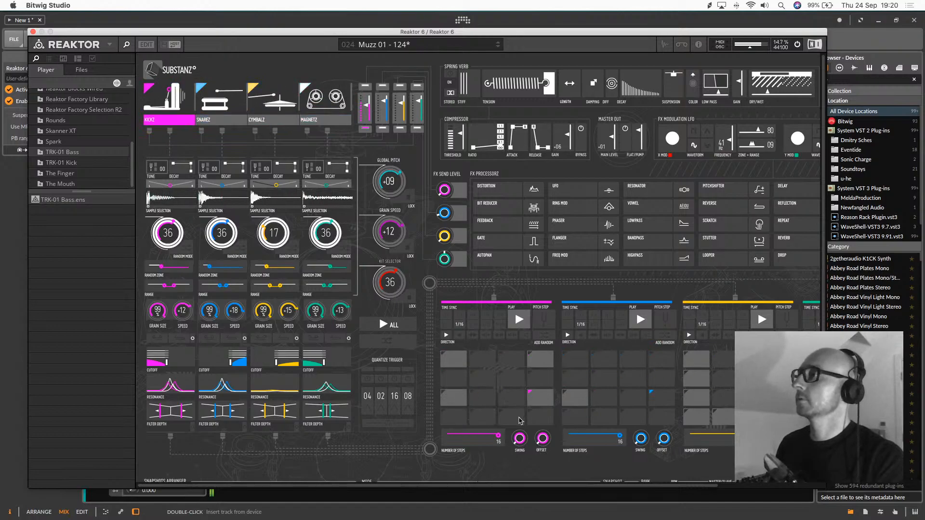
Rearrange the kick sequence so that it triggers on steps 1, 6, 9 and 14
{"action": "left_click", "coordinate": [521, 405]}
{"action": "left_click", "coordinate": [530, 401]}
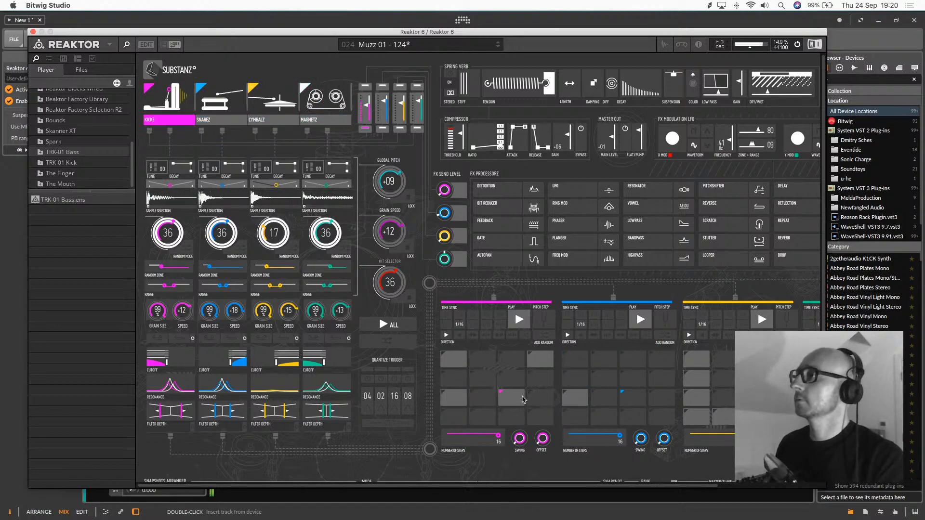
{"action": "left_click", "coordinate": [521, 399]}
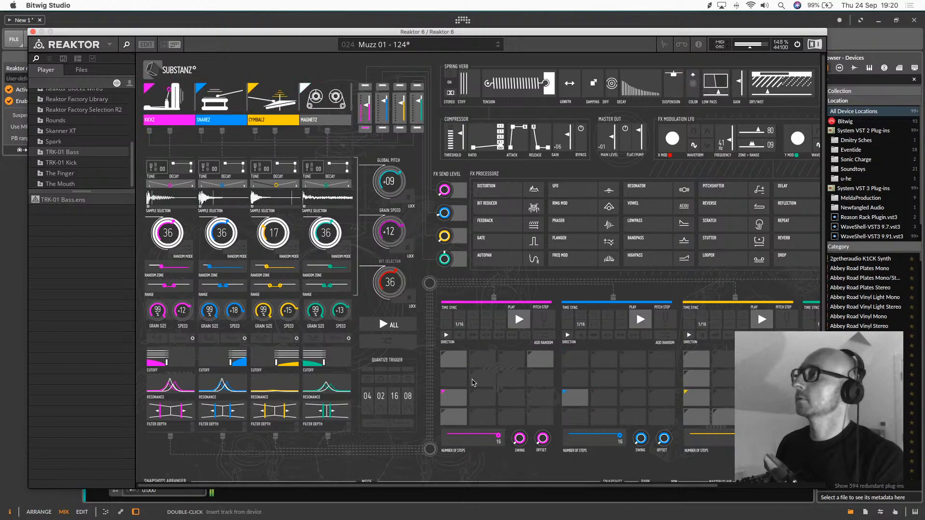
{"action": "left_click", "coordinate": [547, 362]}
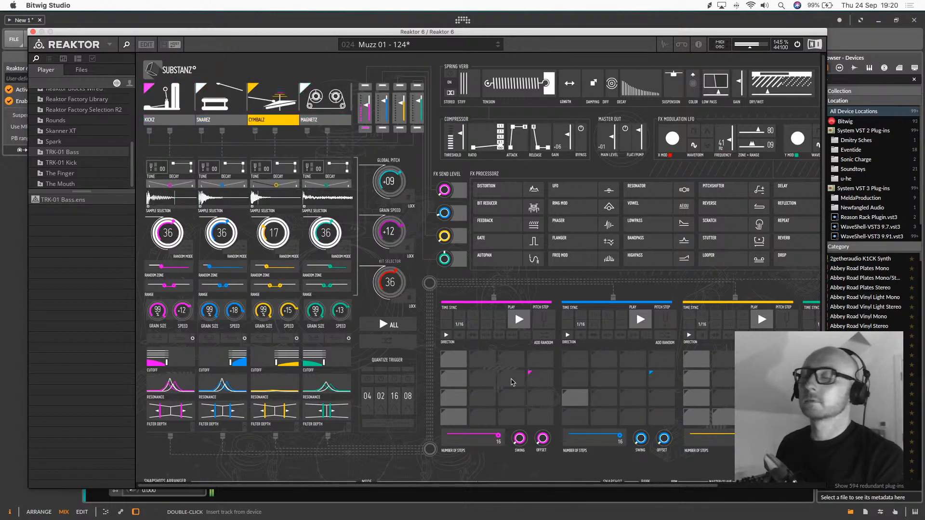
{"action": "left_click", "coordinate": [456, 378]}
{"action": "left_click", "coordinate": [487, 376]}
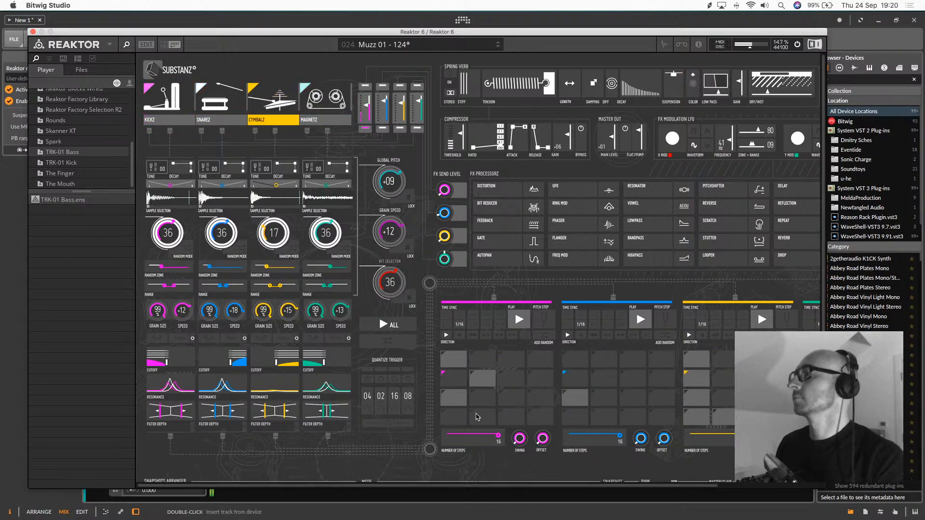
{"action": "left_click", "coordinate": [478, 417]}
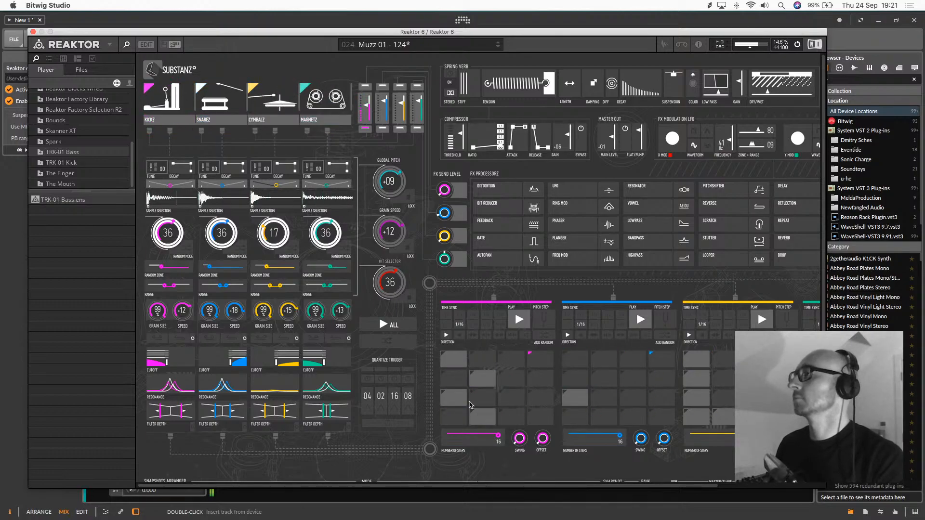
Set the Substanz BPM to 110 and restart project playback from the beginning
{"action": "scroll", "coordinate": [650, 344], "scroll_direction": "down", "scroll_amount": 2}
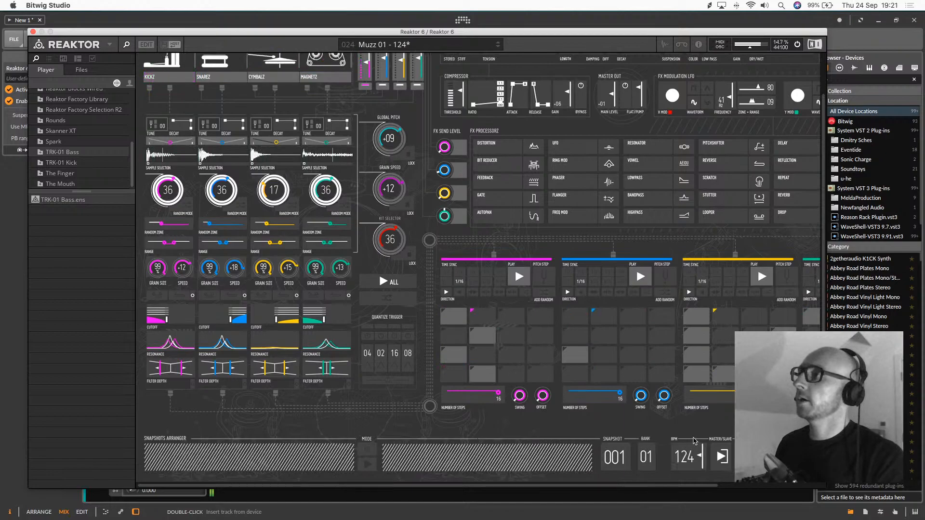
{"action": "left_click_drag", "start_coordinate": [561, 34], "coordinate": [556, 60]}
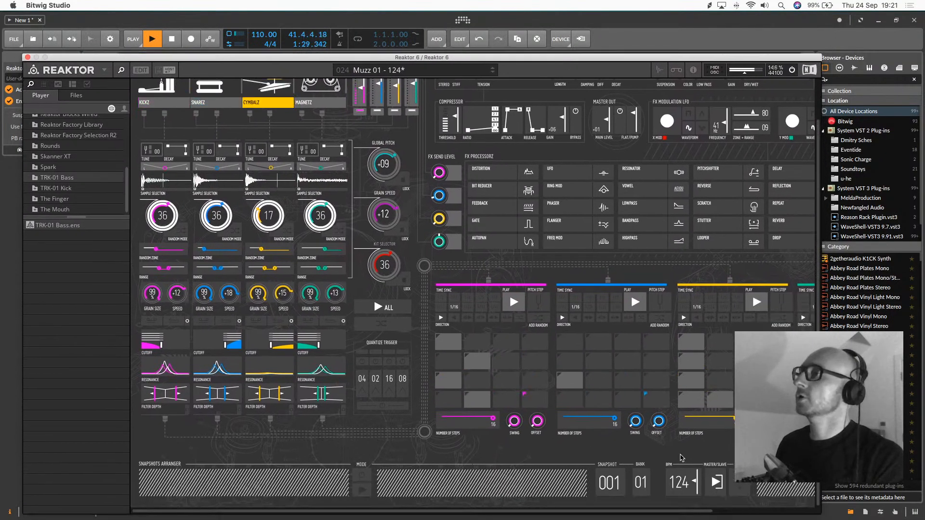
{"action": "left_click_drag", "start_coordinate": [680, 487], "coordinate": [703, 480]}
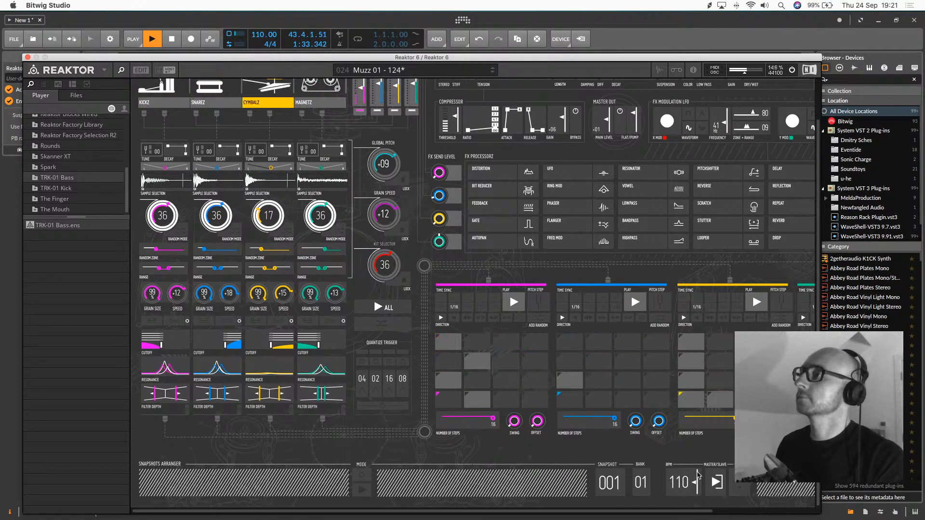
{"action": "key", "text": "space"}
{"action": "key", "text": "space"}
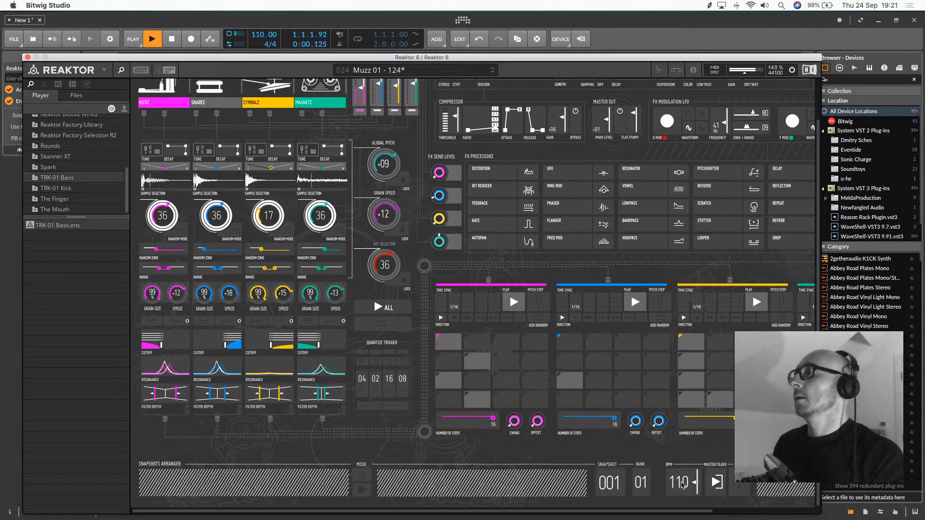
Lower the Substanz BPM to 55, close the Reaktor window and restart project playback
{"action": "left_click_drag", "start_coordinate": [682, 484], "coordinate": [689, 519]}
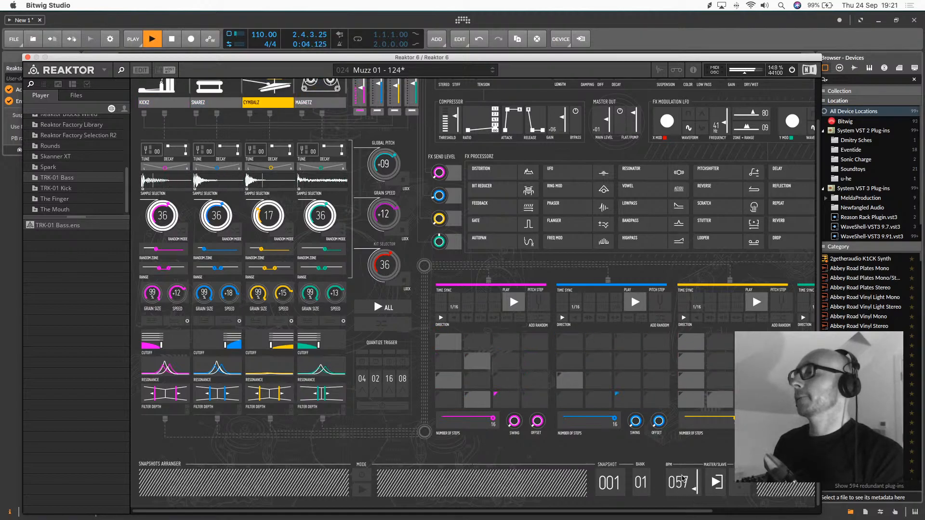
{"action": "left_click_drag", "start_coordinate": [682, 477], "coordinate": [687, 474]}
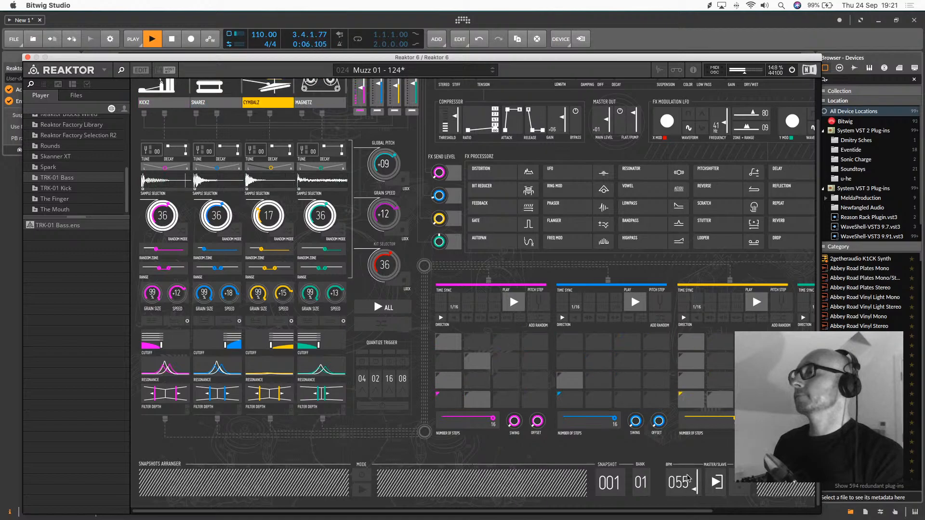
{"action": "left_click", "coordinate": [28, 58]}
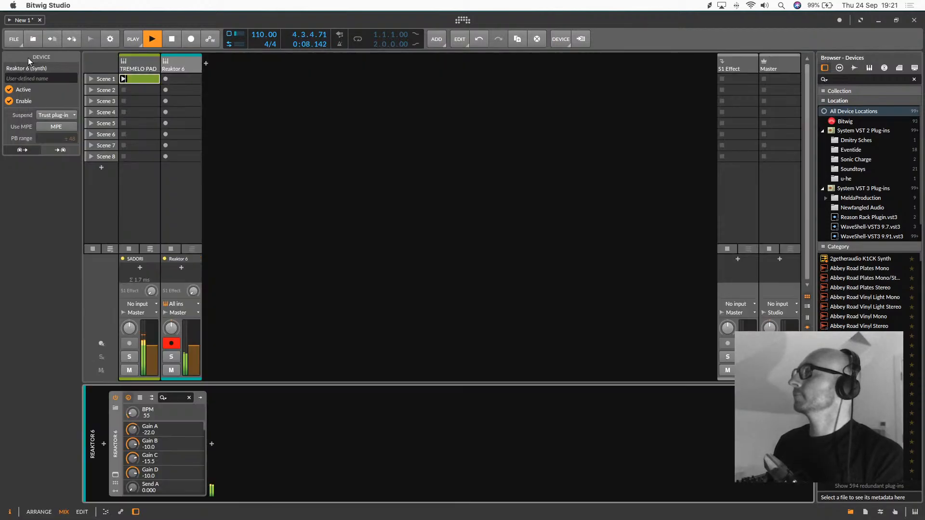
{"action": "key", "text": "space"}
{"action": "key", "text": "space"}
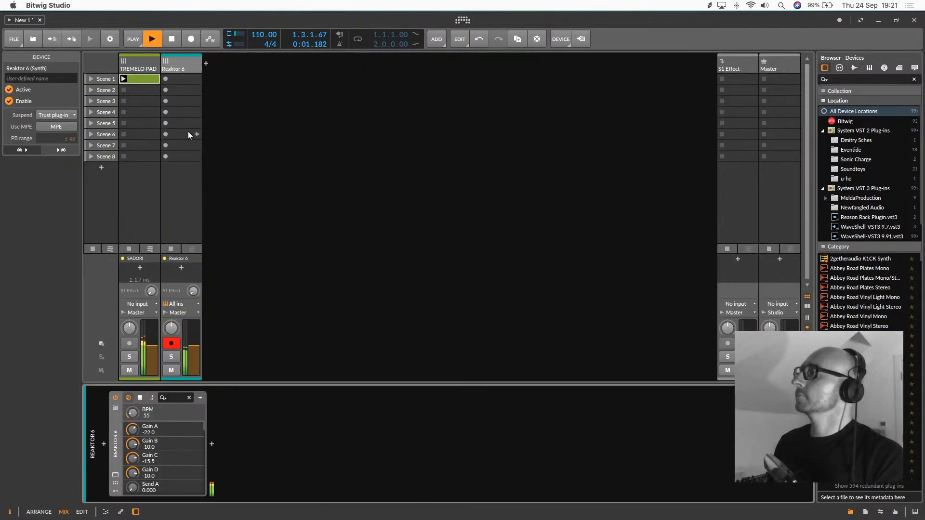
Reopen the Reaktor window and change the kick sequence to trigger on steps 1 and 10
{"action": "left_click", "coordinate": [115, 474]}
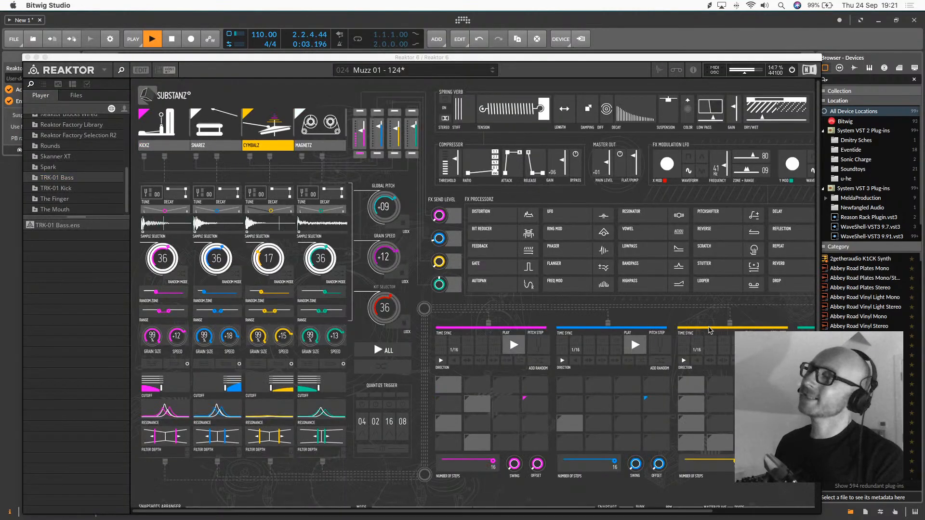
{"action": "scroll", "coordinate": [668, 362], "scroll_direction": "down", "scroll_amount": 3}
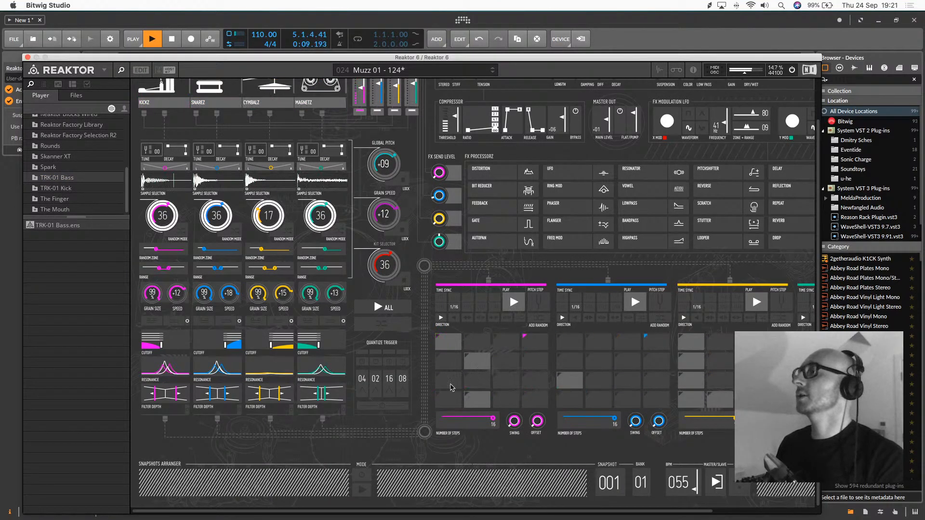
{"action": "left_click", "coordinate": [480, 362]}
{"action": "left_click", "coordinate": [481, 383]}
{"action": "left_click", "coordinate": [483, 399]}
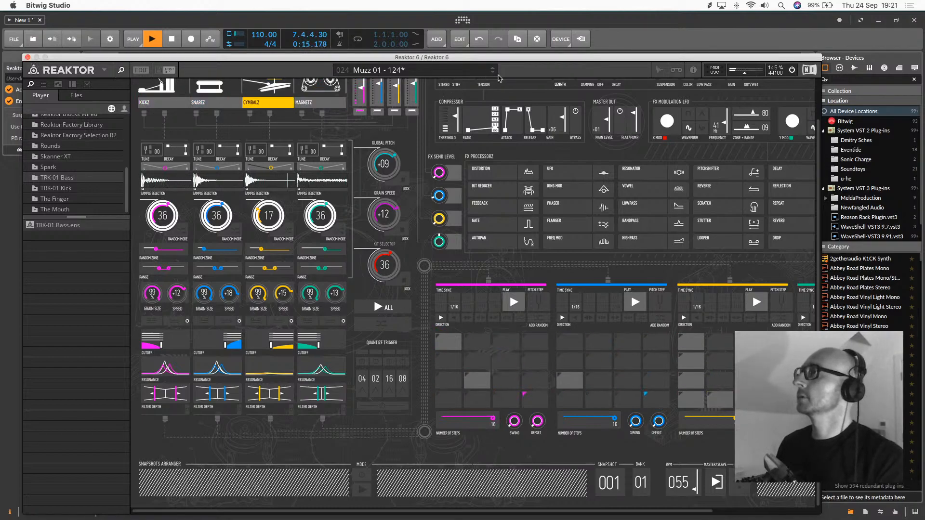
Audition the following Substanz snapshots one after another, from Hubz - 071 through the Caramz and Urbz sets to Urbz 08 - 107
{"action": "left_click", "coordinate": [492, 72]}
{"action": "left_click", "coordinate": [492, 72]}
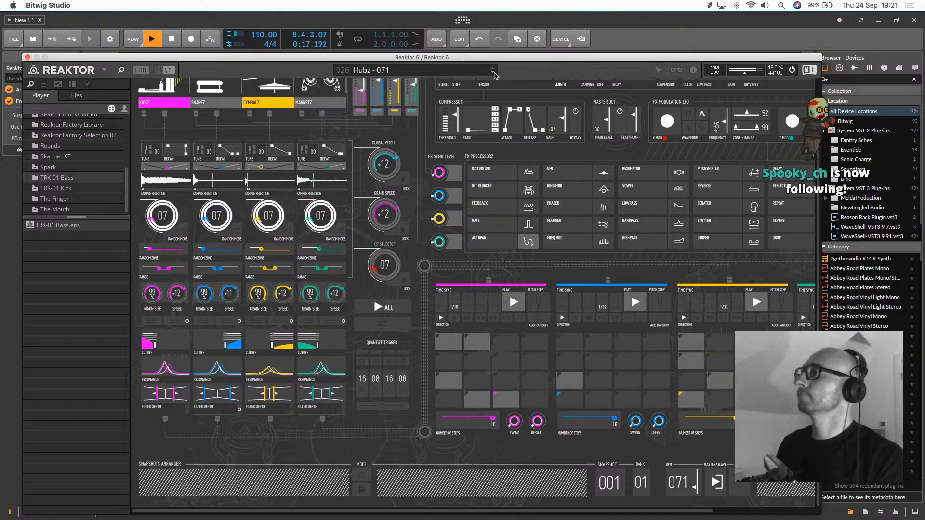
{"action": "left_click", "coordinate": [493, 72]}
{"action": "left_click", "coordinate": [493, 72]}
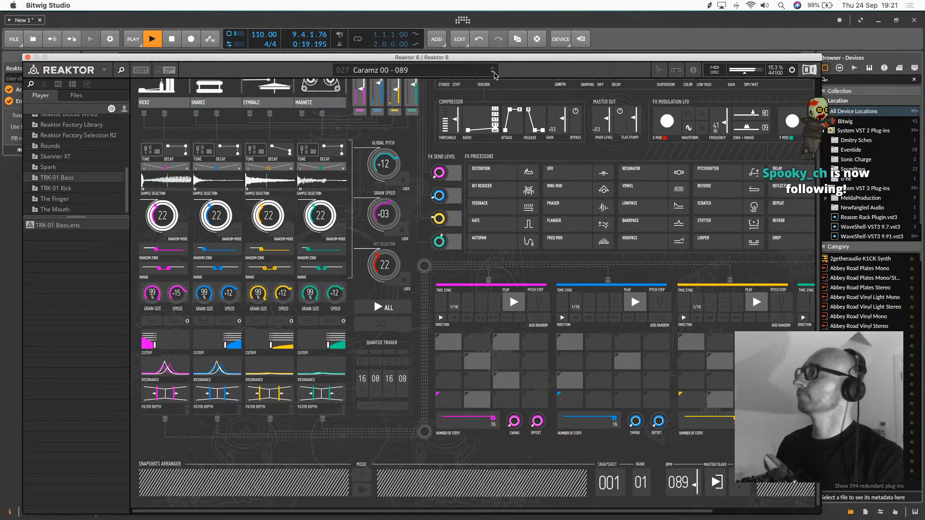
{"action": "left_click", "coordinate": [493, 72]}
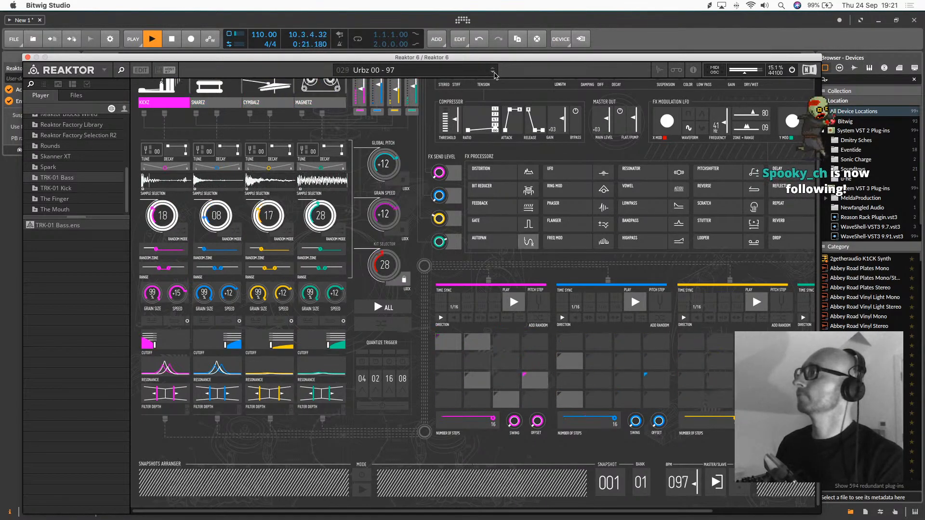
{"action": "left_click", "coordinate": [493, 72]}
{"action": "left_click", "coordinate": [493, 72]}
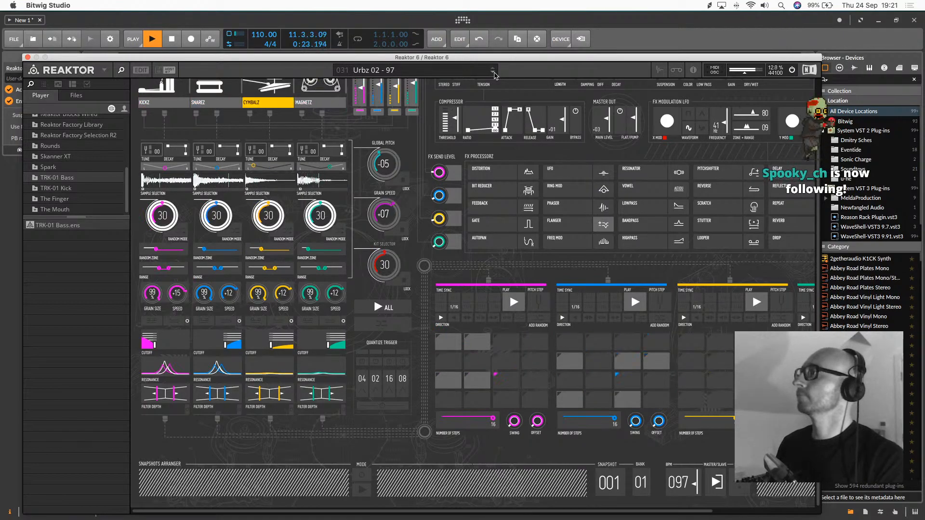
{"action": "left_click", "coordinate": [492, 72]}
{"action": "left_click", "coordinate": [493, 73]}
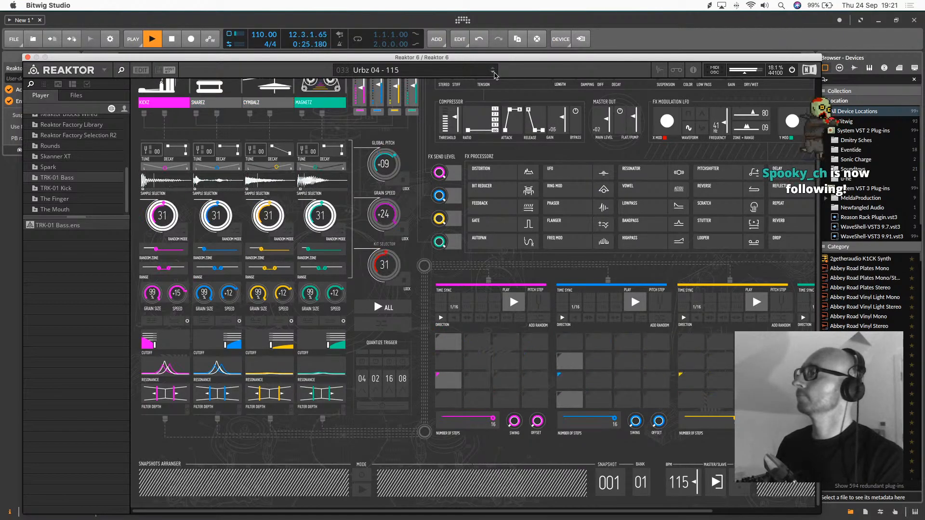
{"action": "left_click", "coordinate": [493, 72]}
{"action": "left_click", "coordinate": [493, 73]}
{"action": "left_click", "coordinate": [493, 73]}
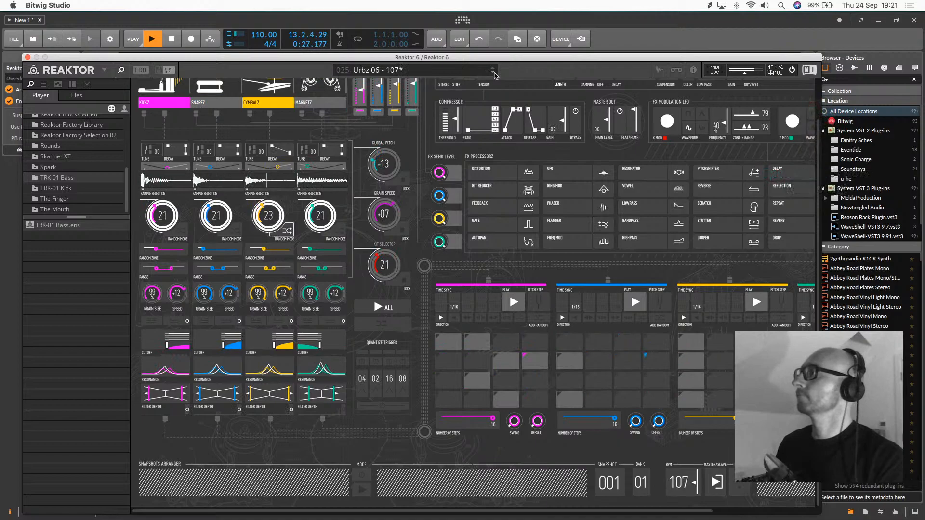
{"action": "left_click", "coordinate": [493, 72]}
Replace Substanz with the TRK-01 Kick ensemble in Reaktor and move its window away from the tracks
{"action": "left_click", "coordinate": [53, 188]}
{"action": "double_click", "coordinate": [66, 230]}
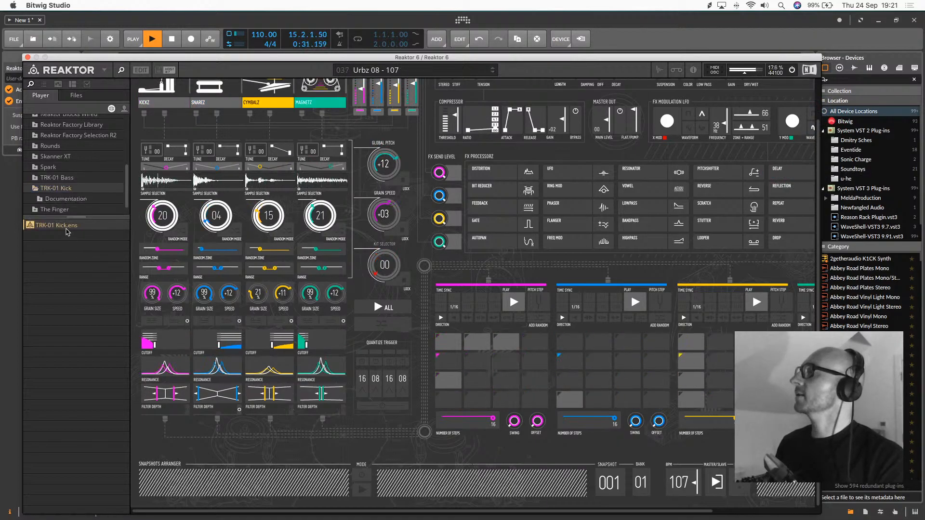
{"action": "left_click", "coordinate": [491, 186]}
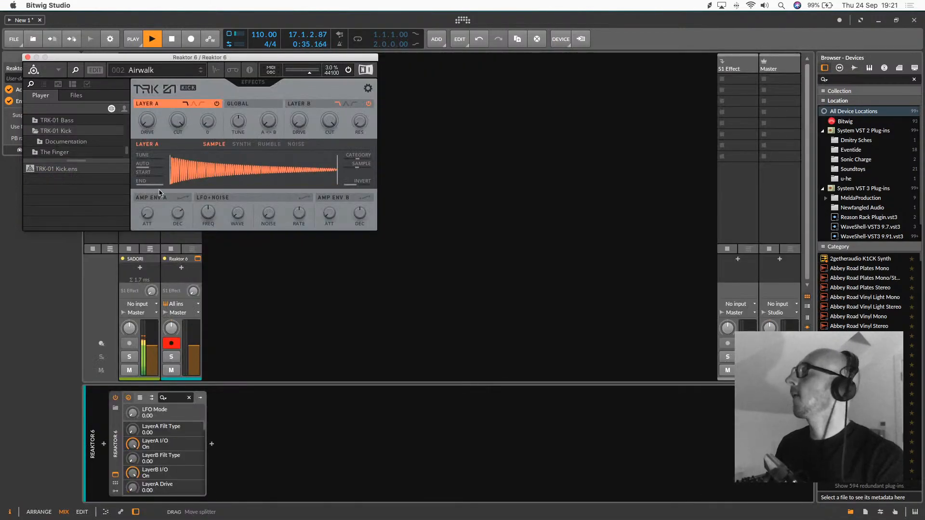
{"action": "left_click_drag", "start_coordinate": [135, 59], "coordinate": [388, 73]}
Inspect the TREMELO PAD track's SADORI grid patch in the expanded device view, then return to the mixer
{"action": "left_click", "coordinate": [152, 355]}
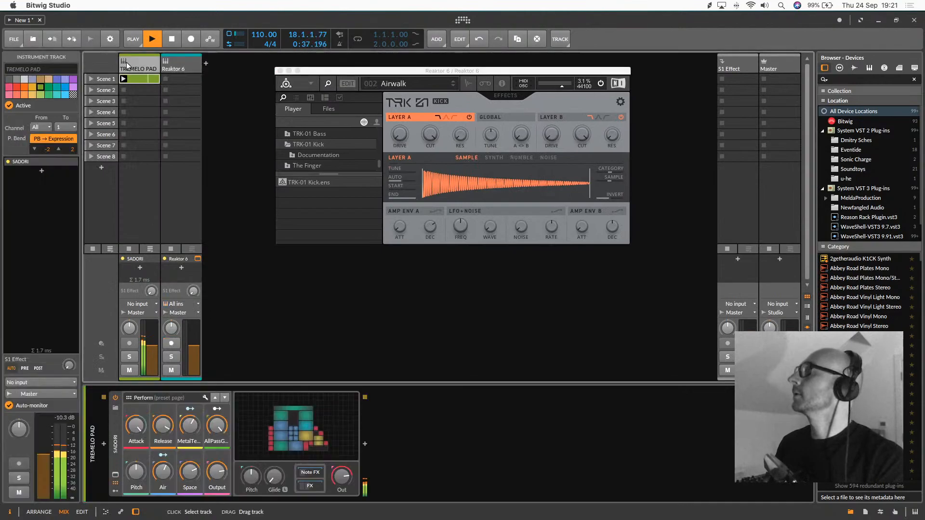
{"action": "left_click", "coordinate": [115, 475]}
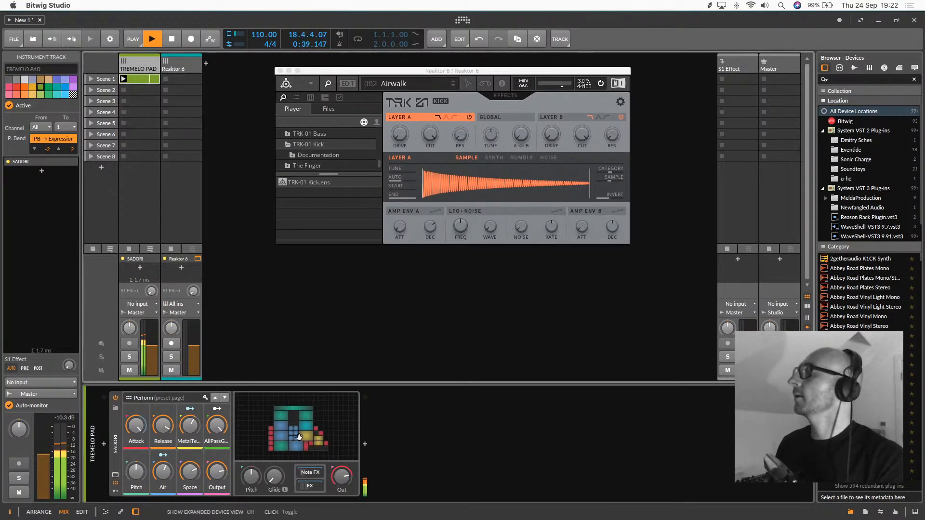
{"action": "scroll", "coordinate": [279, 214], "scroll_direction": "up", "scroll_amount": 2}
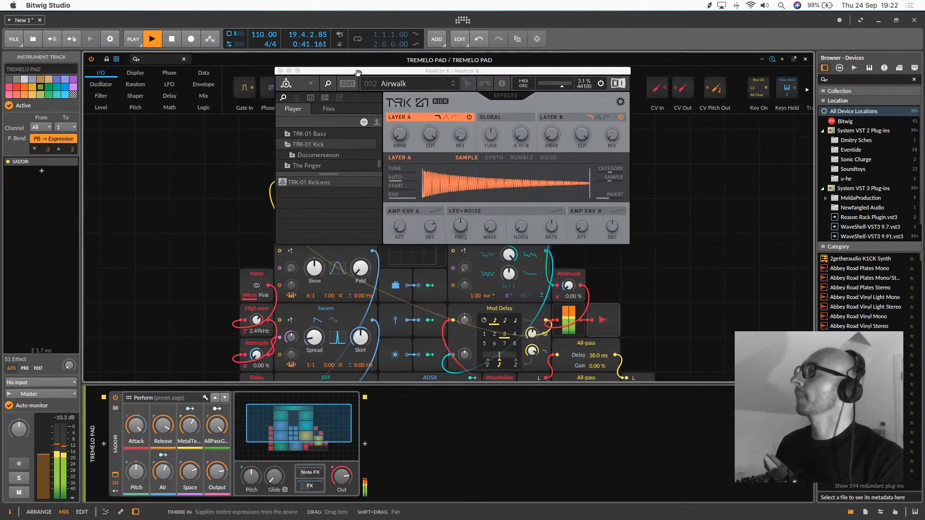
{"action": "left_click_drag", "start_coordinate": [359, 71], "coordinate": [524, 72]}
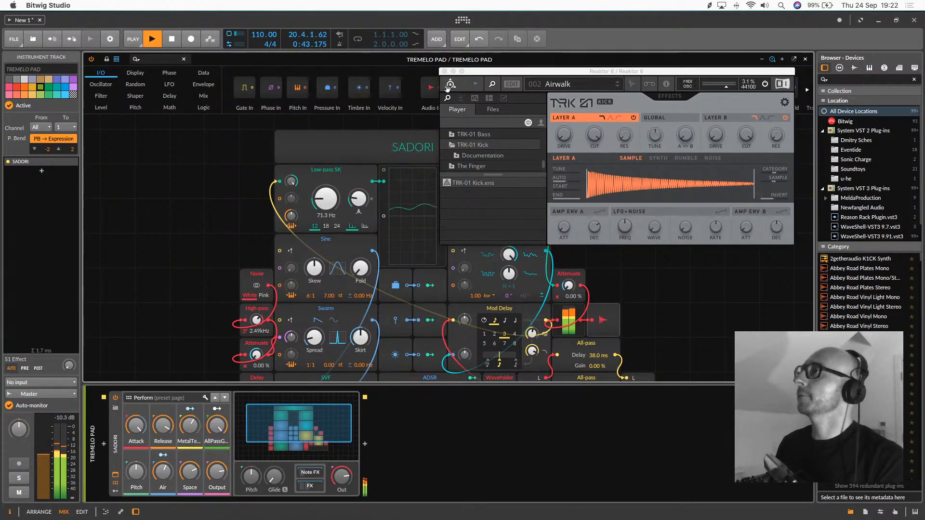
{"action": "left_click", "coordinate": [304, 435]}
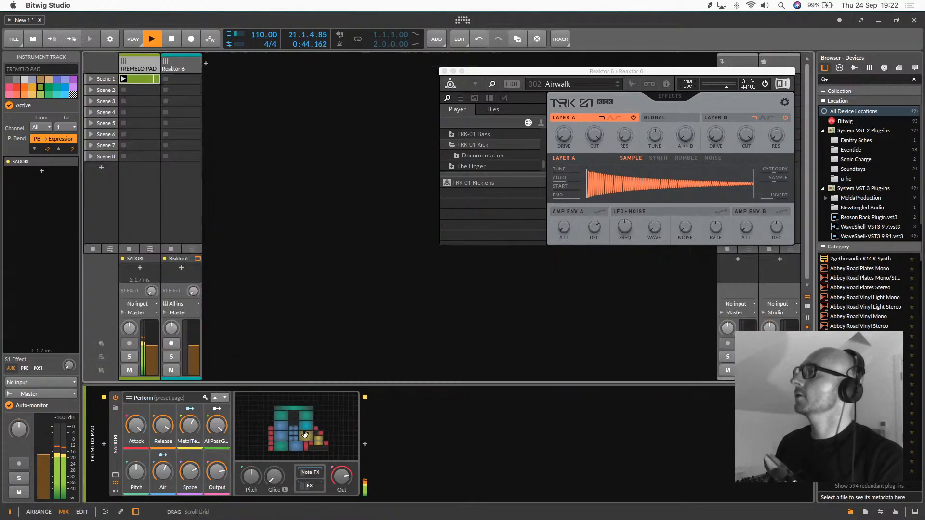
Create a clip in the Reaktor 6 track's Scene 1 slot and draw a 1/16 note on C2 at its start
{"action": "left_click", "coordinate": [181, 79]}
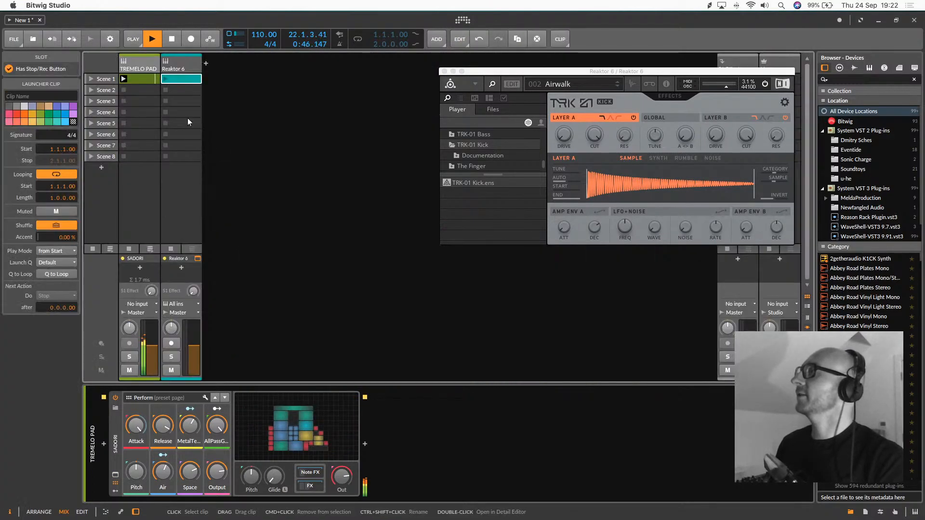
{"action": "double_click", "coordinate": [178, 80]}
{"action": "double_click", "coordinate": [163, 439]}
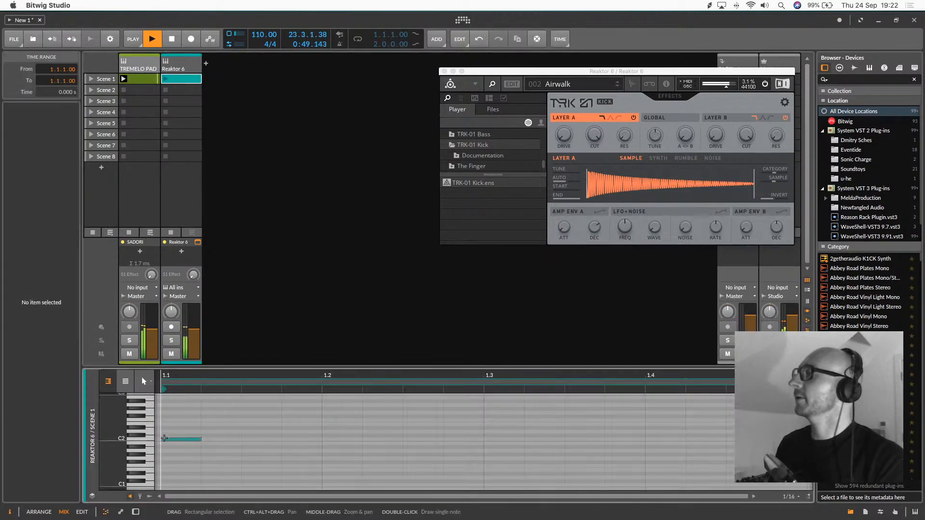
Add two more 1/16 notes on C2 at 1.2.3 and 1.3.3 in the Reaktor 6 clip
{"action": "double_click", "coordinate": [423, 439]}
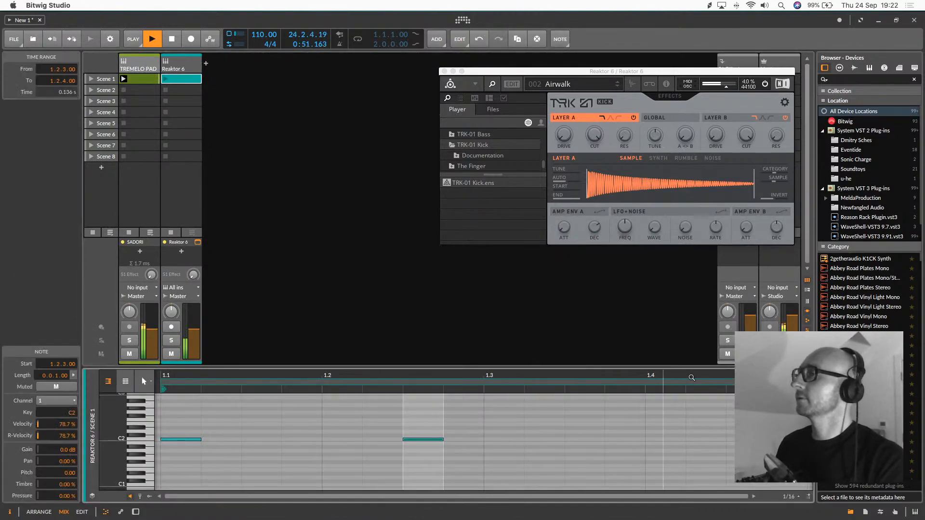
{"action": "double_click", "coordinate": [578, 438]}
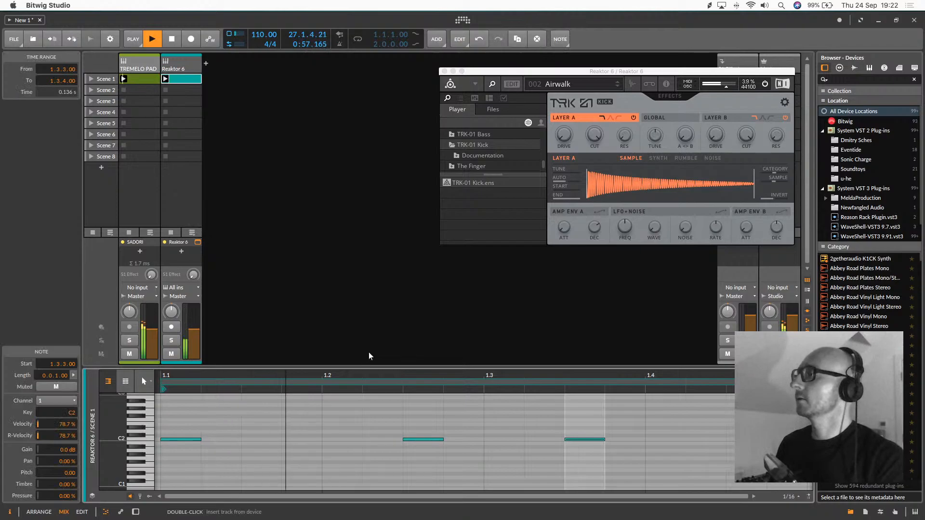
Move the Reaktor window closer to the tracks, audition the Heart Trance and Psy Zap snapshots, and load Linnear Fashion
{"action": "left_click_drag", "start_coordinate": [557, 70], "coordinate": [316, 85]}
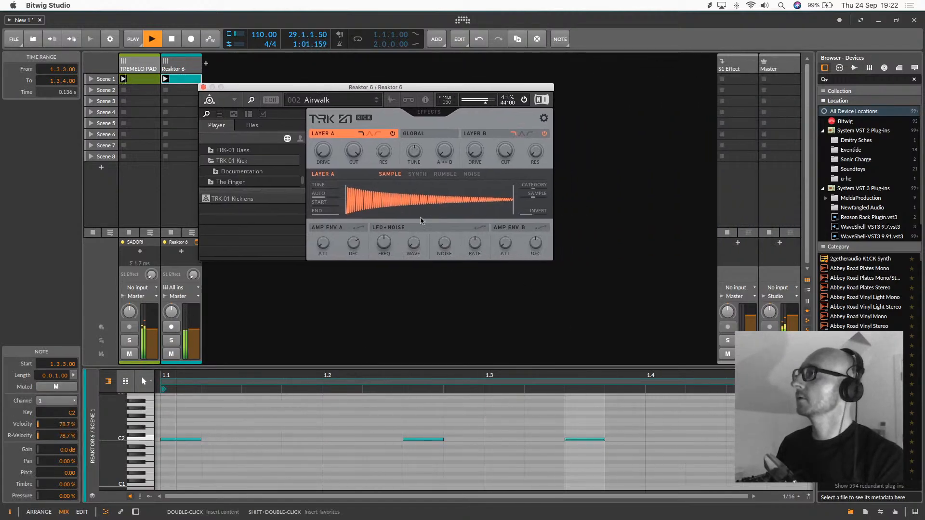
{"action": "left_click", "coordinate": [376, 102]}
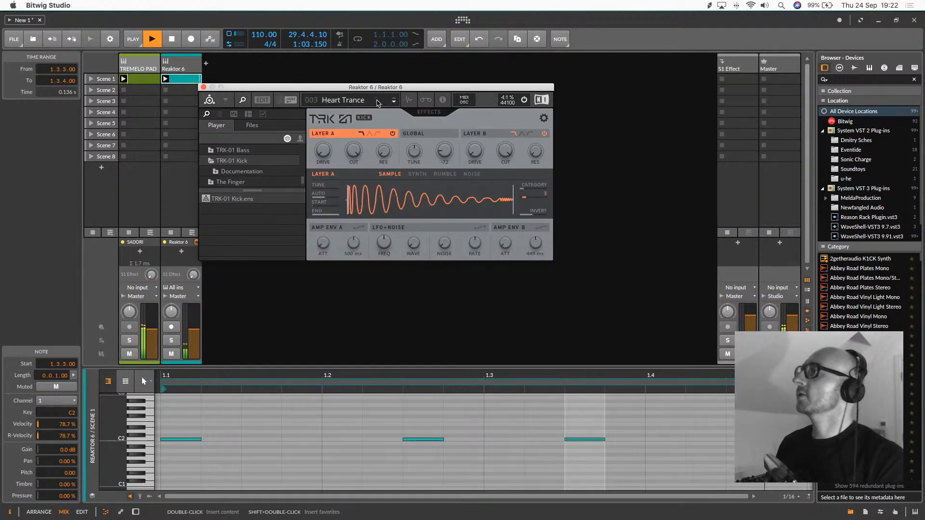
{"action": "left_click", "coordinate": [379, 104]}
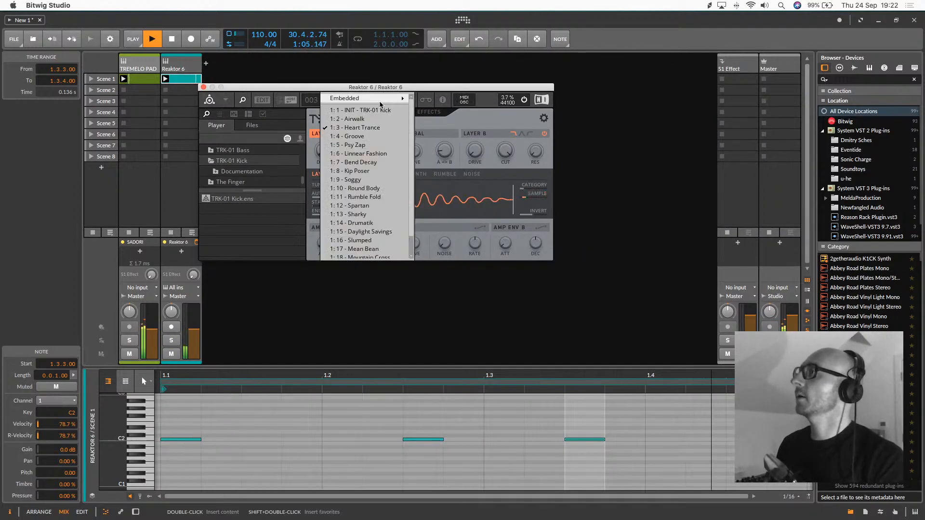
{"action": "left_click", "coordinate": [367, 146]}
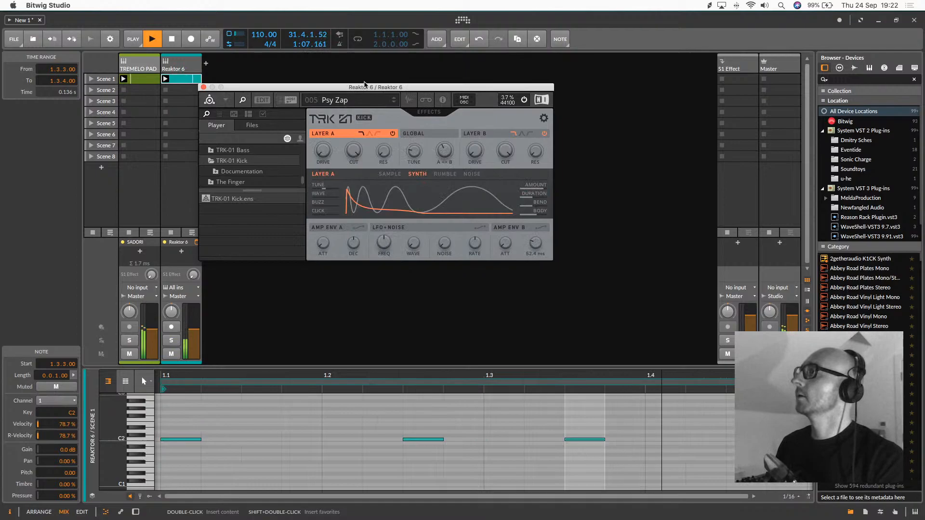
{"action": "left_click", "coordinate": [394, 103]}
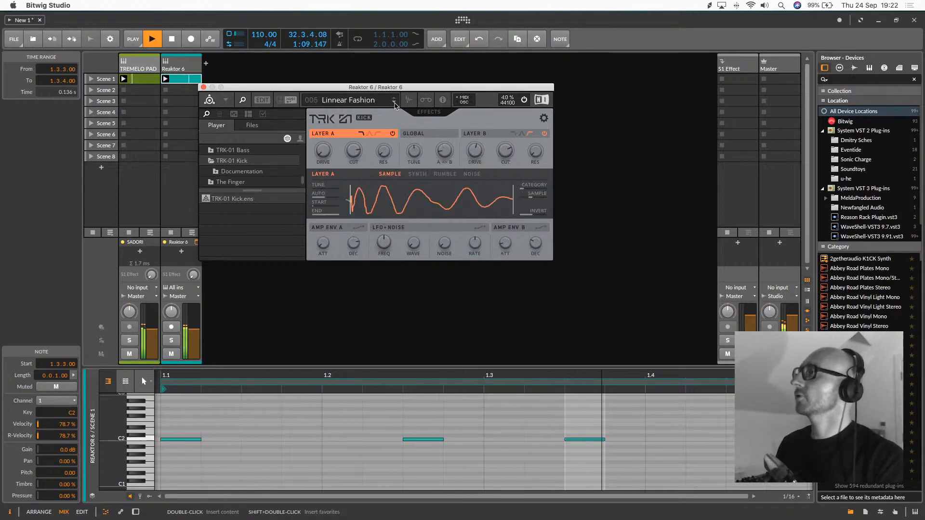
{"action": "left_click", "coordinate": [394, 103]}
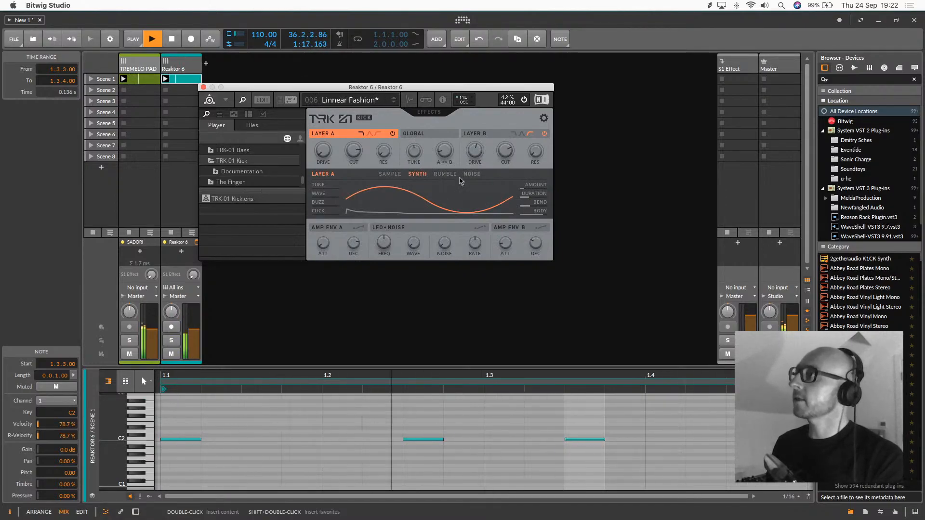
Compare Layer A's Sample, Rumble and Noise sources, choose Synth, and lower the layer's filter cutoff to about 13.7 kHz
{"action": "left_click", "coordinate": [391, 176]}
{"action": "left_click", "coordinate": [437, 176]}
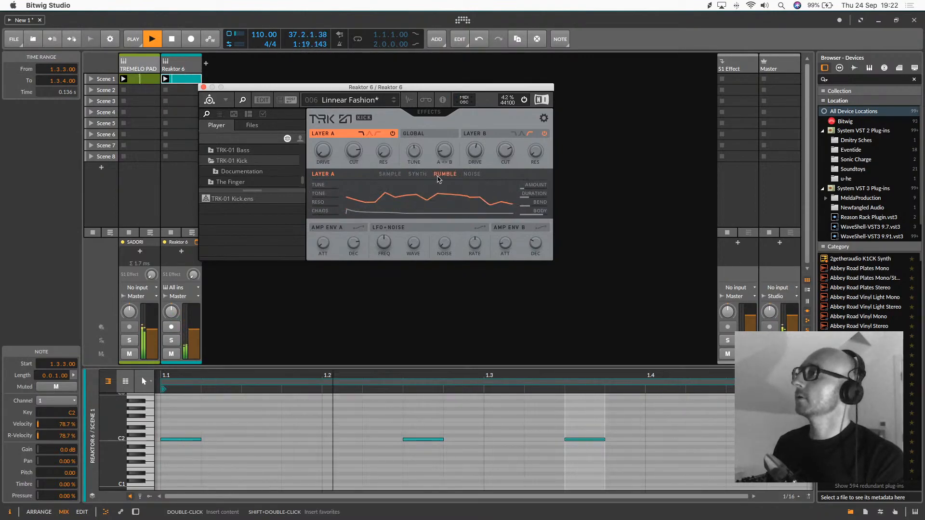
{"action": "left_click", "coordinate": [471, 175]}
{"action": "left_click", "coordinate": [409, 174]}
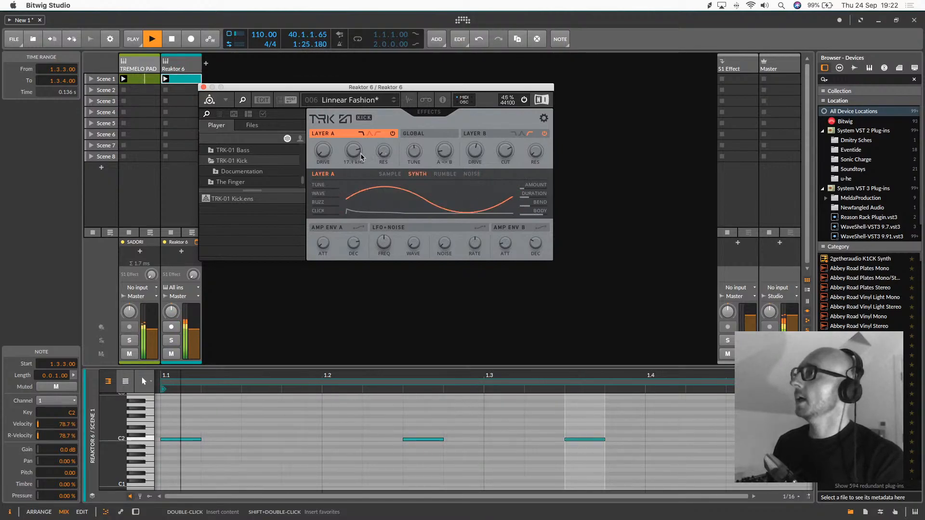
{"action": "left_click_drag", "start_coordinate": [355, 153], "coordinate": [355, 170]}
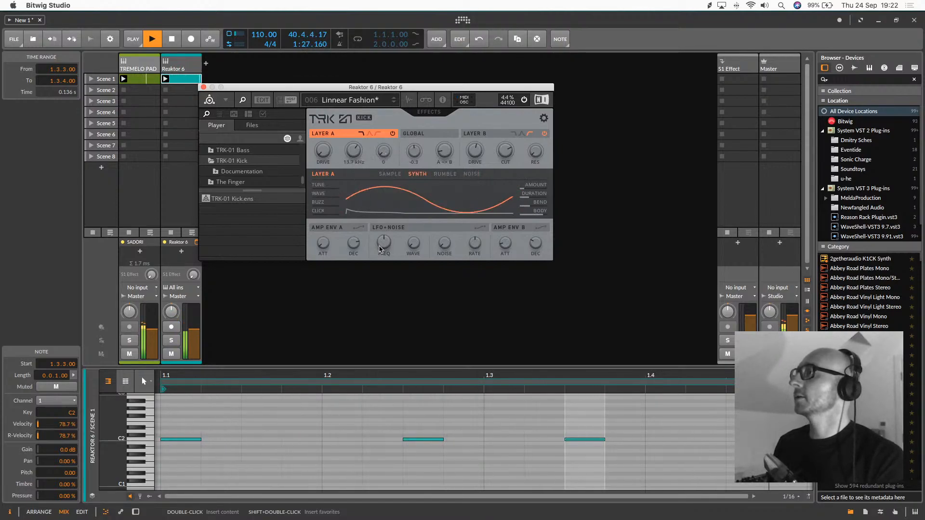
Compare the Layer A and Layer B settings of the kick, leaving Layer B displayed
{"action": "left_click", "coordinate": [468, 134]}
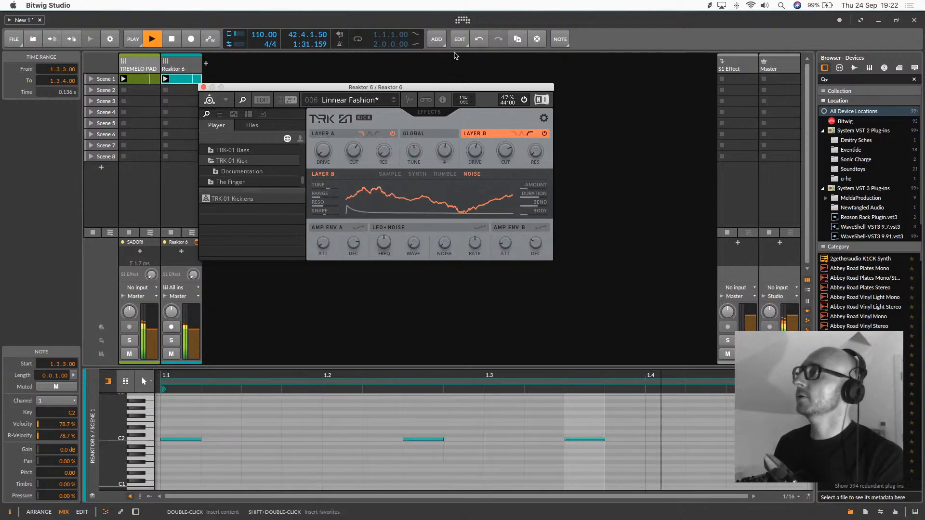
{"action": "left_click", "coordinate": [324, 136]}
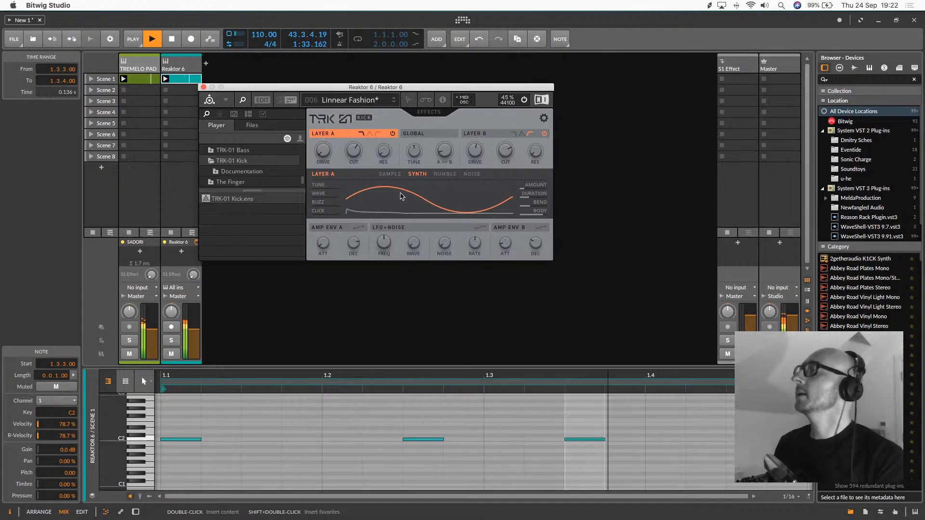
{"action": "left_click", "coordinate": [496, 139]}
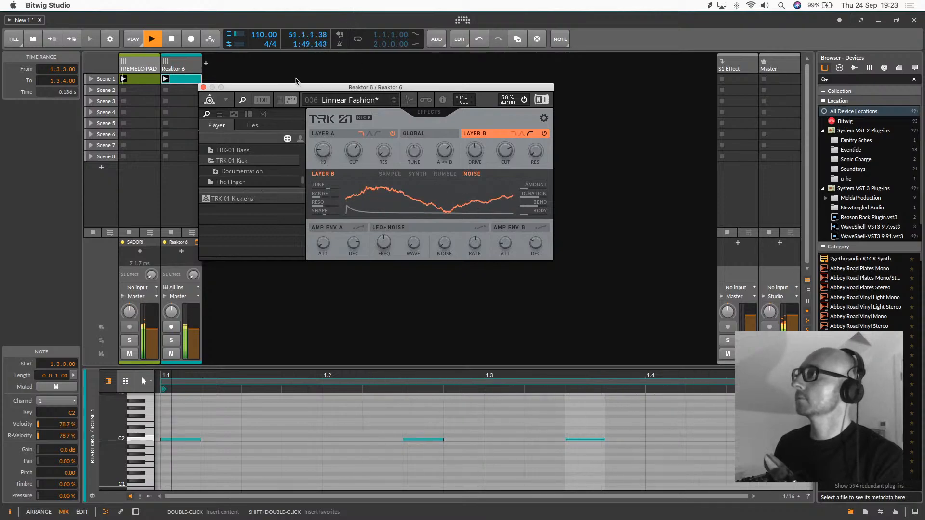
Insert the Waves L3 MultiMaximizer Stereo after Reaktor 6, with its threshold at -14.5 and output ceiling at -1.7 dB
{"action": "double_click", "coordinate": [177, 66]}
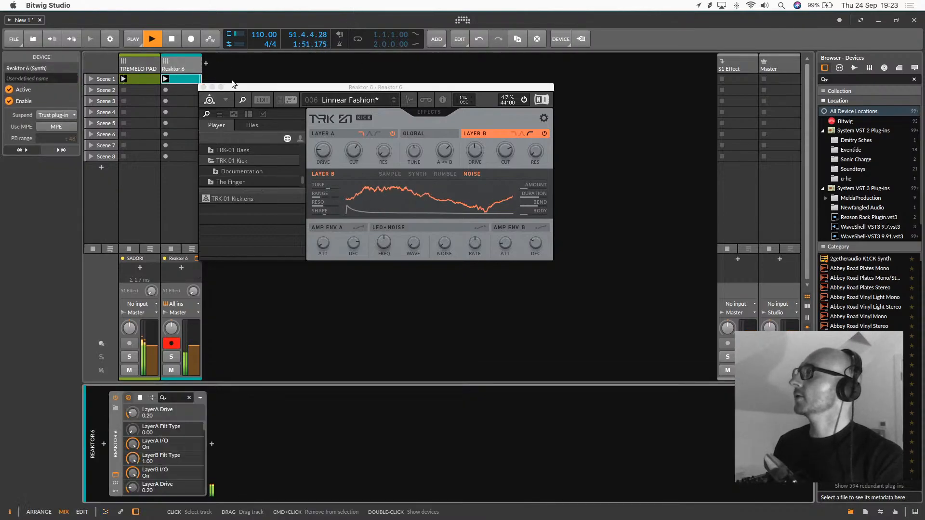
{"action": "left_click", "coordinate": [212, 443]}
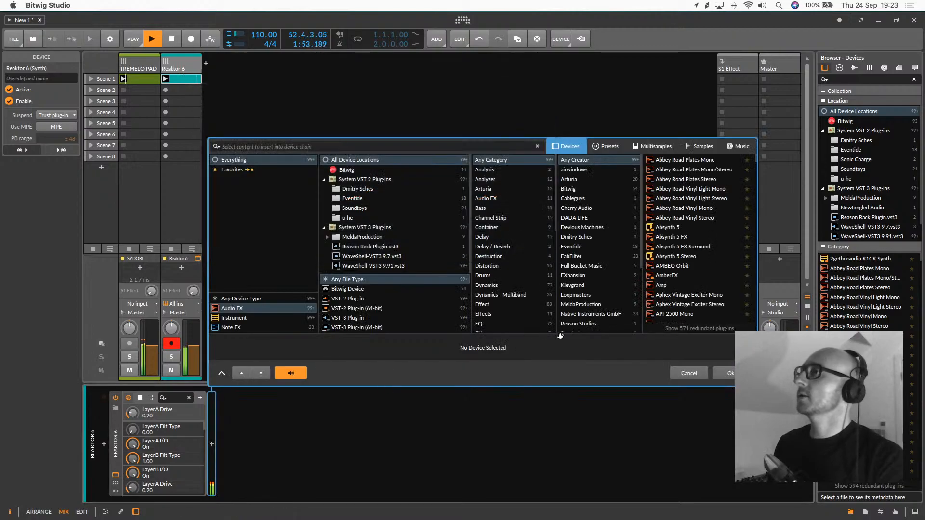
{"action": "scroll", "coordinate": [587, 297], "scroll_direction": "down", "scroll_amount": 5}
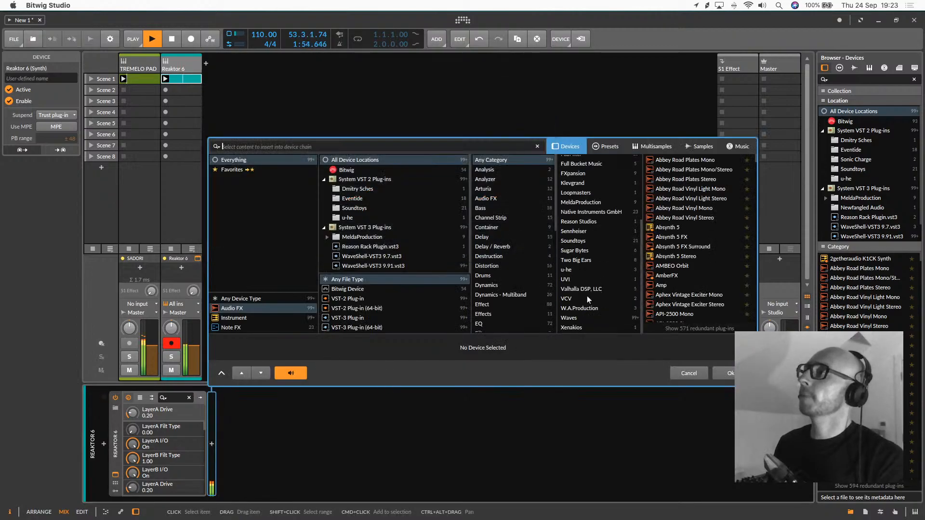
{"action": "left_click", "coordinate": [577, 319]}
{"action": "left_click", "coordinate": [396, 144]}
{"action": "type", "text": "l"}
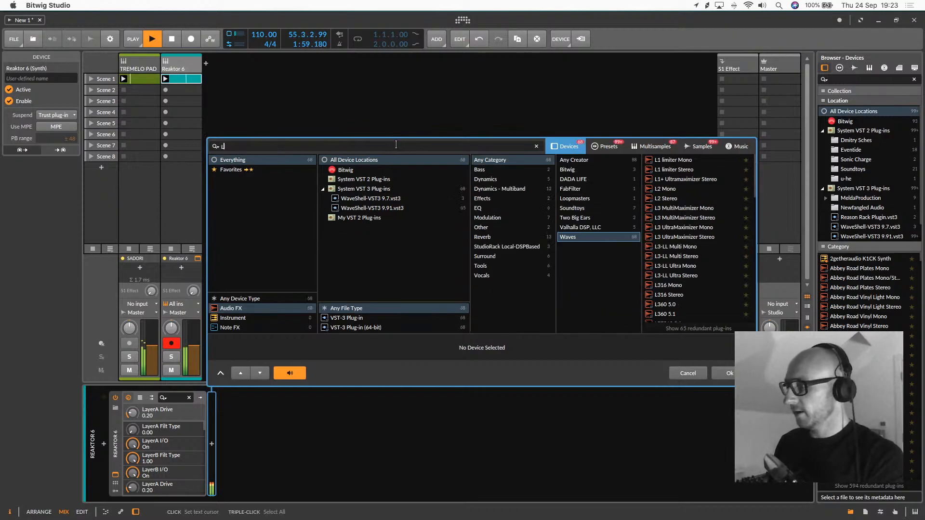
{"action": "type", "text": "3"}
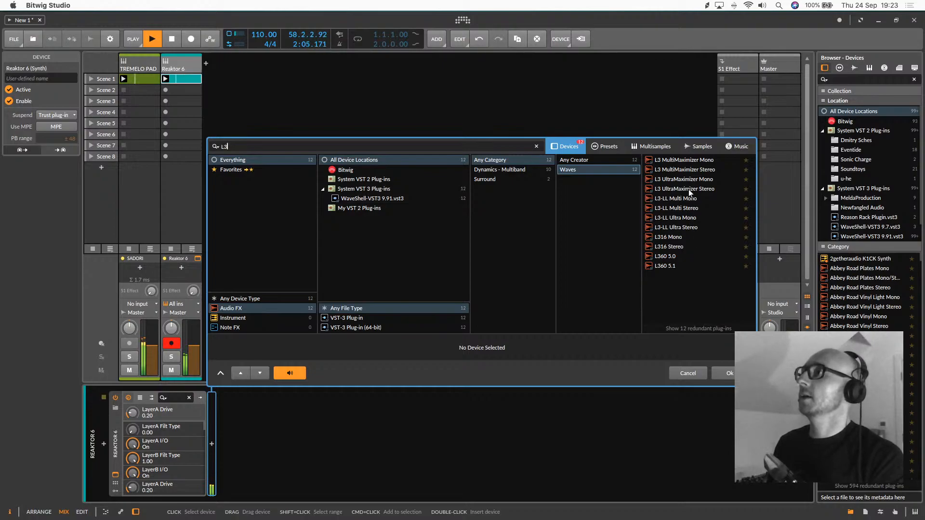
{"action": "double_click", "coordinate": [687, 170]}
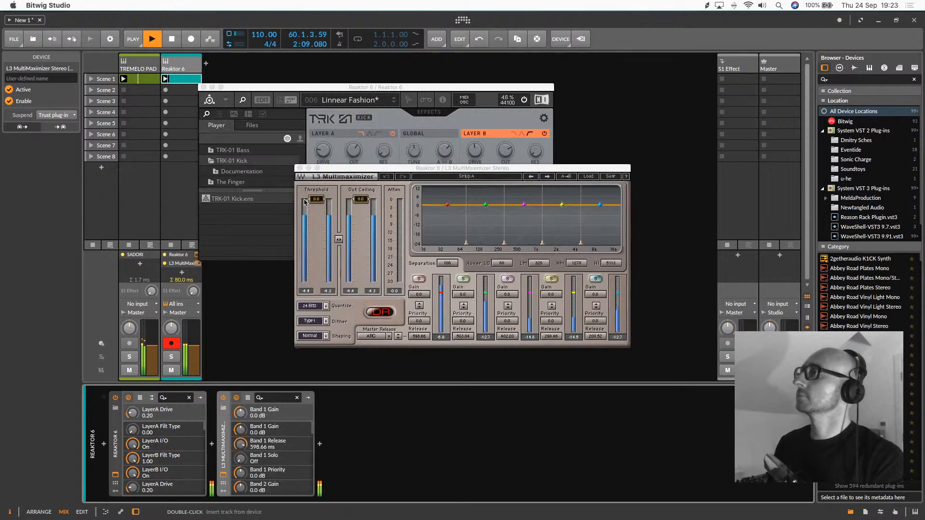
{"action": "left_click_drag", "start_coordinate": [316, 199], "coordinate": [317, 238]}
{"action": "mouse_move", "coordinate": [360, 199]}
{"action": "left_mouse_down"}
{"action": "mouse_move", "coordinate": [360, 218]}
{"action": "mouse_move", "coordinate": [360, 203]}
{"action": "left_mouse_up"}
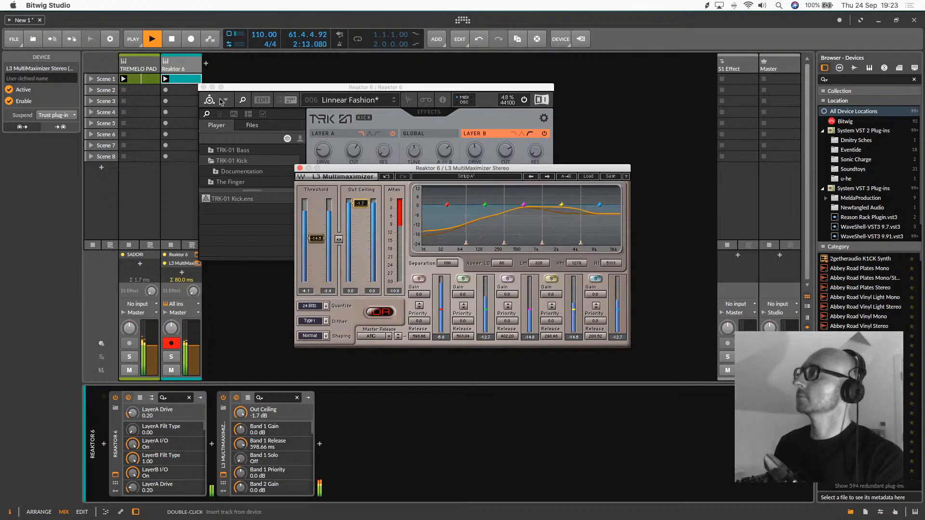
Switch TRK-01 Kick's Layer B filter to low-pass and raise its cutoff to 0.56
{"action": "left_click", "coordinate": [279, 96]}
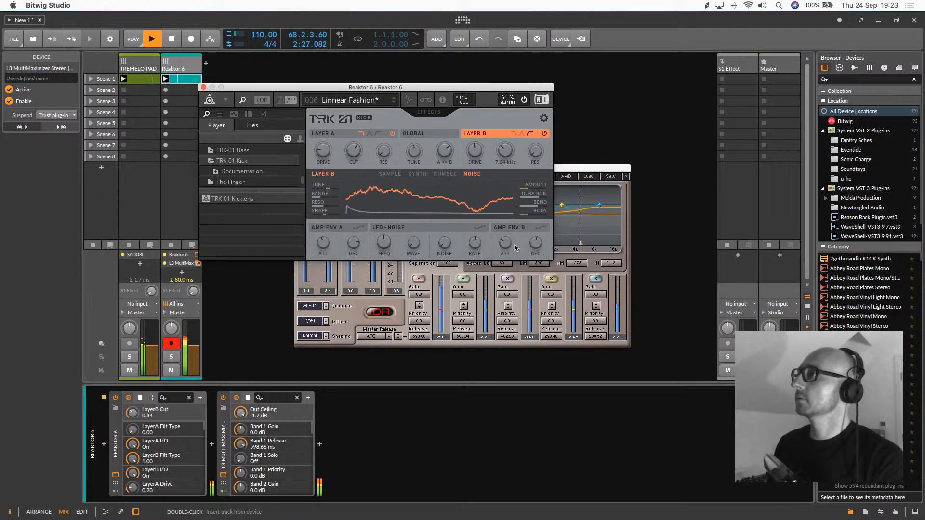
{"action": "left_click", "coordinate": [514, 135]}
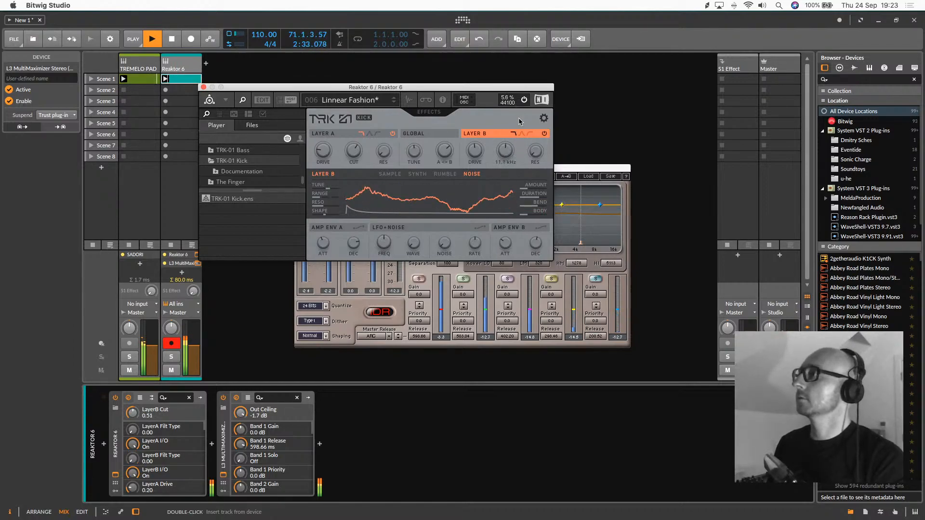
Insert the Soundtoys EchoBoy after the L3 MultiMaximizer and set the Reaktor 6 track's input to No input
{"action": "left_click", "coordinate": [321, 444]}
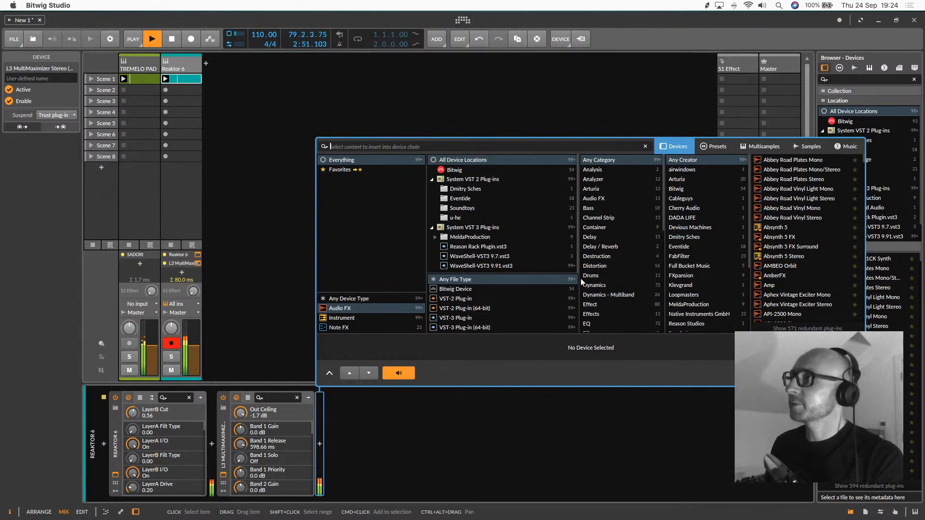
{"action": "scroll", "coordinate": [689, 255], "scroll_direction": "down", "scroll_amount": 5}
{"action": "left_click", "coordinate": [684, 241]}
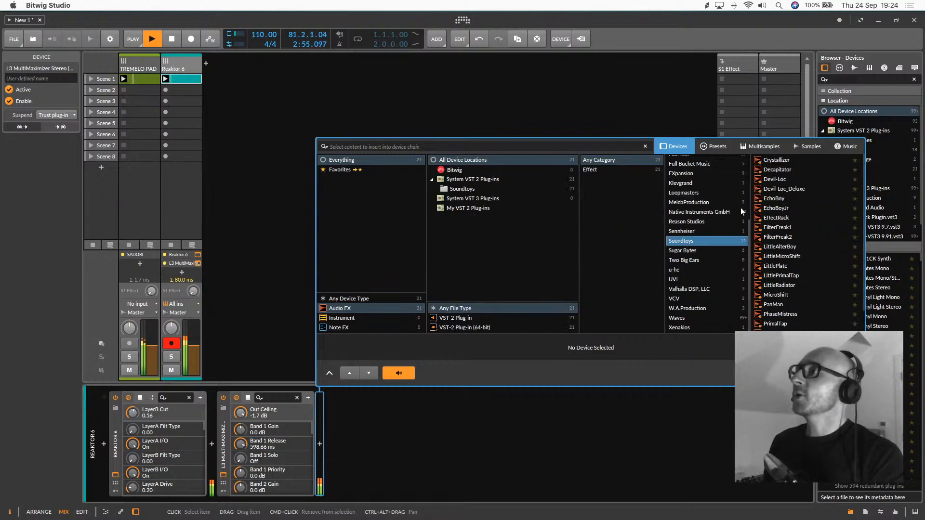
{"action": "double_click", "coordinate": [782, 199]}
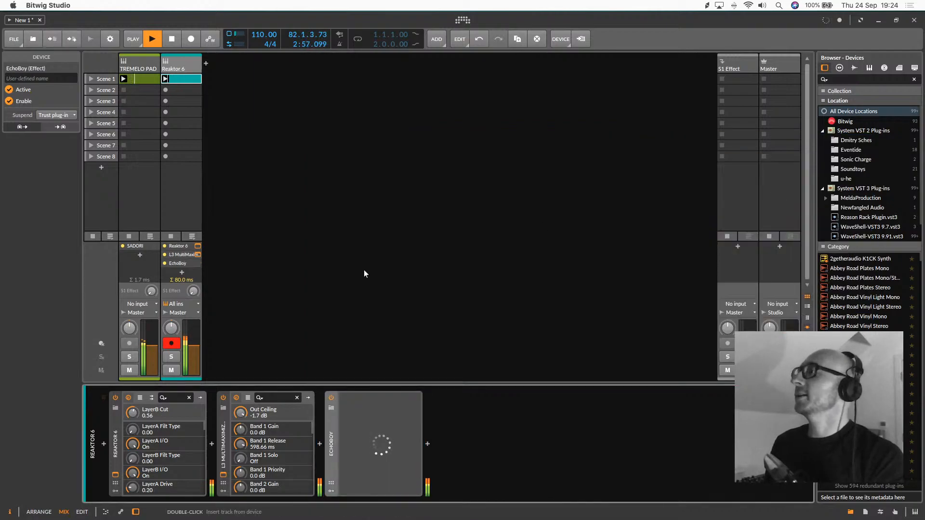
{"action": "left_click", "coordinate": [172, 305]}
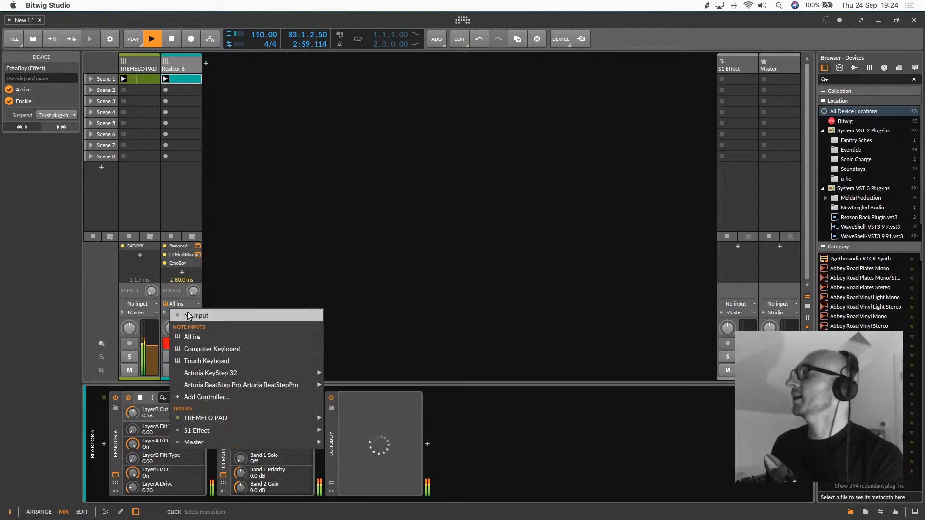
{"action": "left_click", "coordinate": [210, 309]}
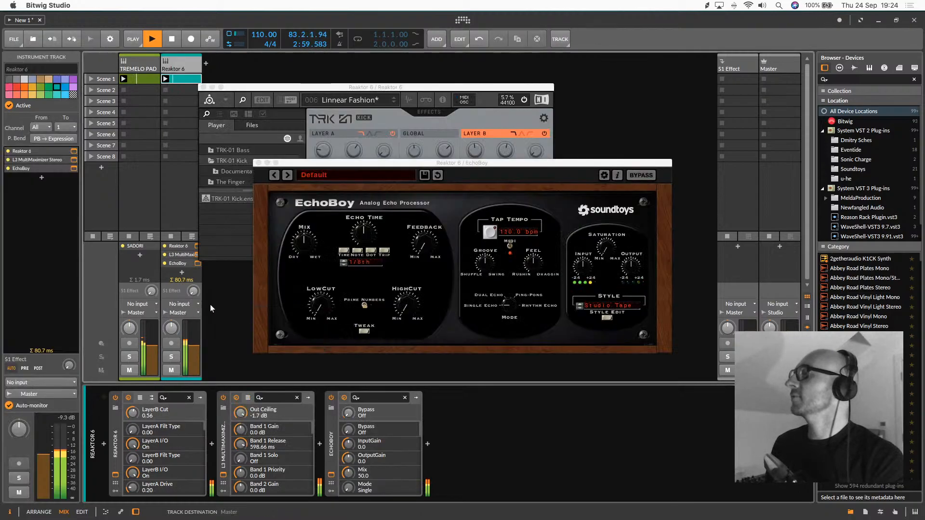
Audition EchoBoy presets from 15 ips Tape Echo through DM-2 and settle on Dual Revox Delays
{"action": "left_click", "coordinate": [285, 176]}
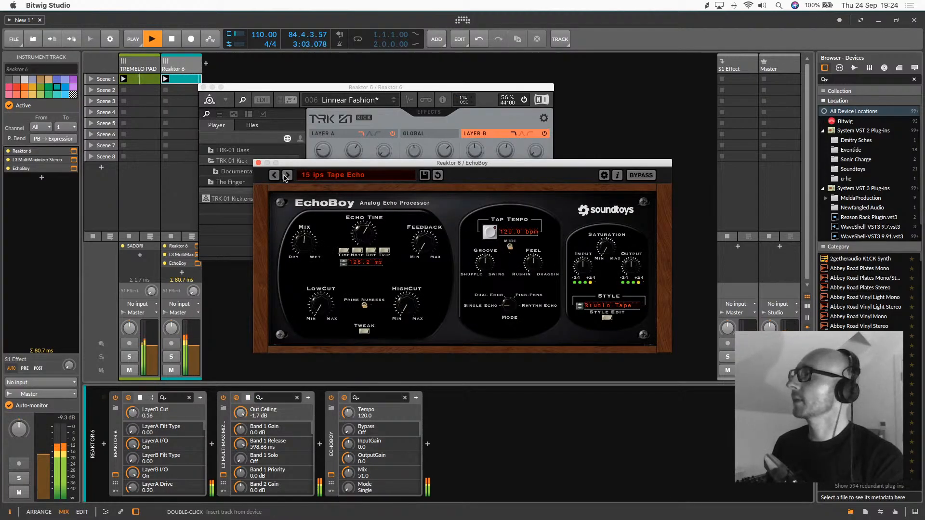
{"action": "left_click", "coordinate": [286, 175]}
{"action": "left_click", "coordinate": [286, 175]}
{"action": "left_click", "coordinate": [286, 175]}
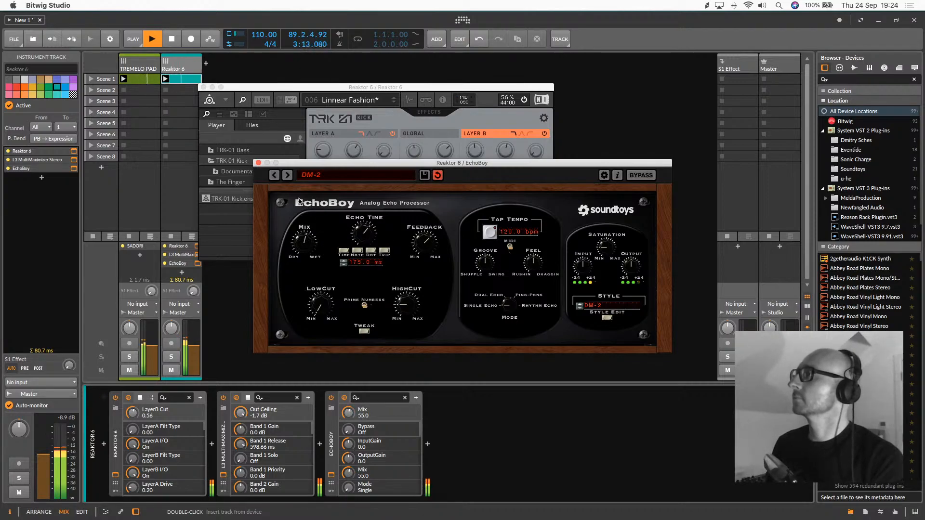
{"action": "left_click", "coordinate": [287, 175]}
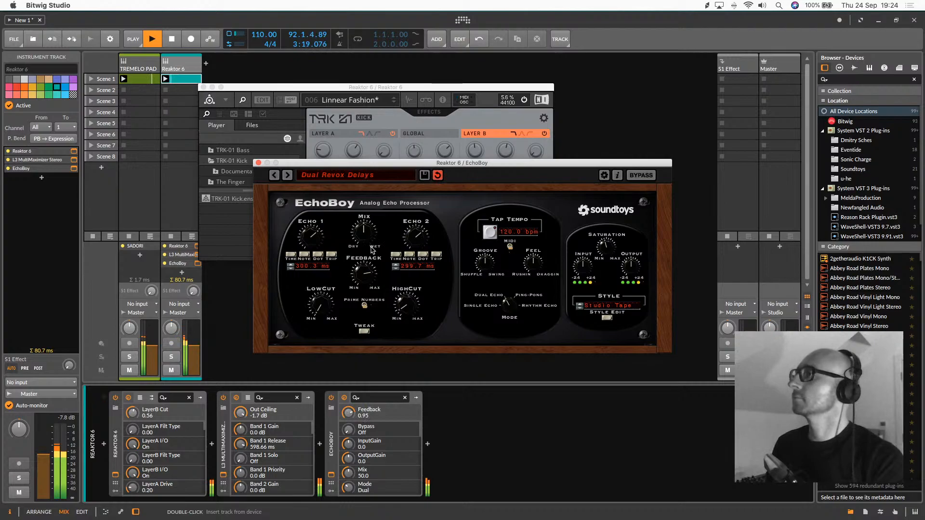
Close the EchoBoy, Reaktor 6 and L3 MultiMaximizer plug-in windows
{"action": "left_click", "coordinate": [259, 164]}
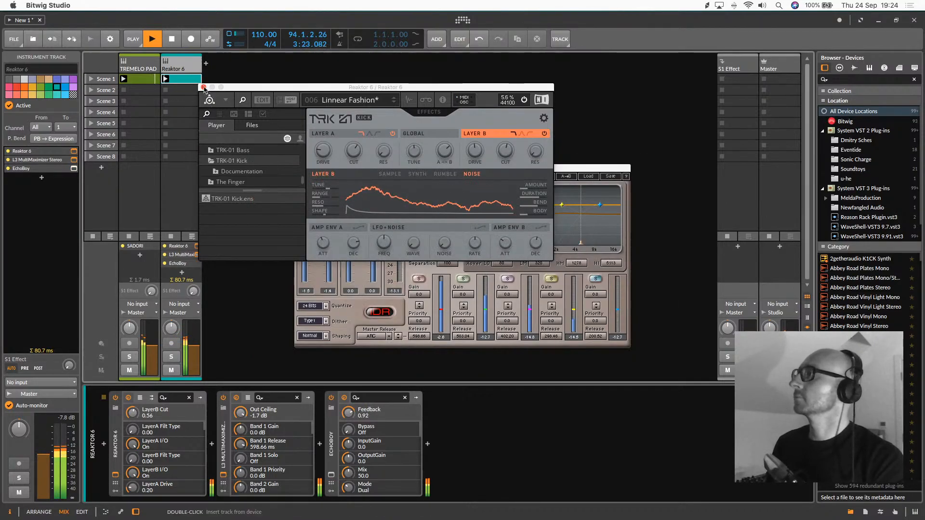
{"action": "left_click", "coordinate": [203, 87]}
{"action": "left_click", "coordinate": [299, 168]}
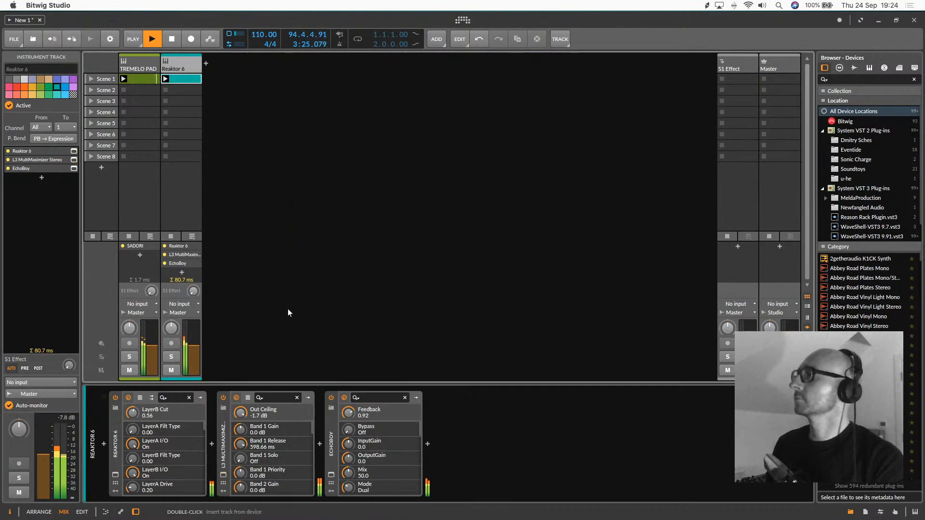
Show the TREMELO PAD track's SADORI device and try the first control on its next remote controls page
{"action": "left_click", "coordinate": [136, 68]}
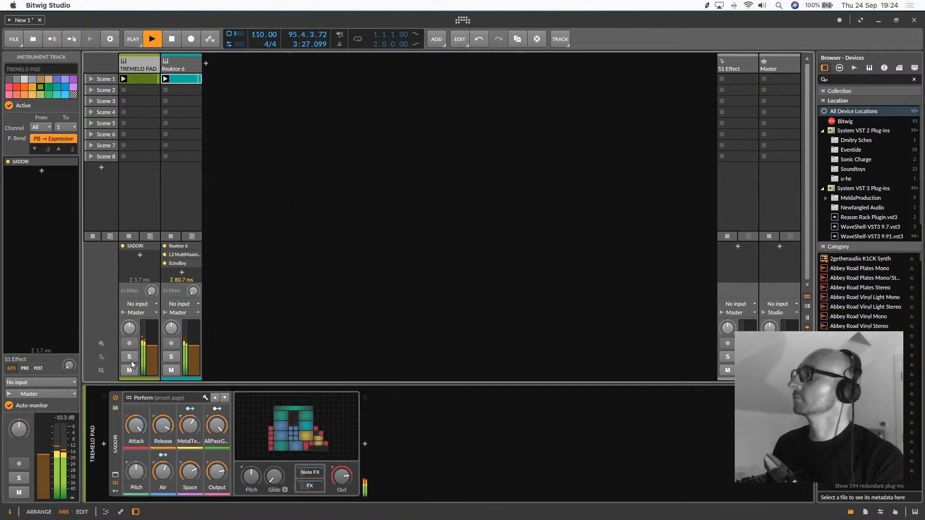
{"action": "left_click", "coordinate": [225, 398]}
{"action": "mouse_move", "coordinate": [136, 427]}
{"action": "left_mouse_down"}
{"action": "mouse_move", "coordinate": [136, 417]}
{"action": "mouse_move", "coordinate": [136, 427]}
{"action": "left_mouse_up"}
Duplicate the Reaktor 6 track and open the Reaktor 6 plug-in window on the original track
{"action": "left_click", "coordinate": [190, 65]}
{"action": "right_click", "coordinate": [190, 65]}
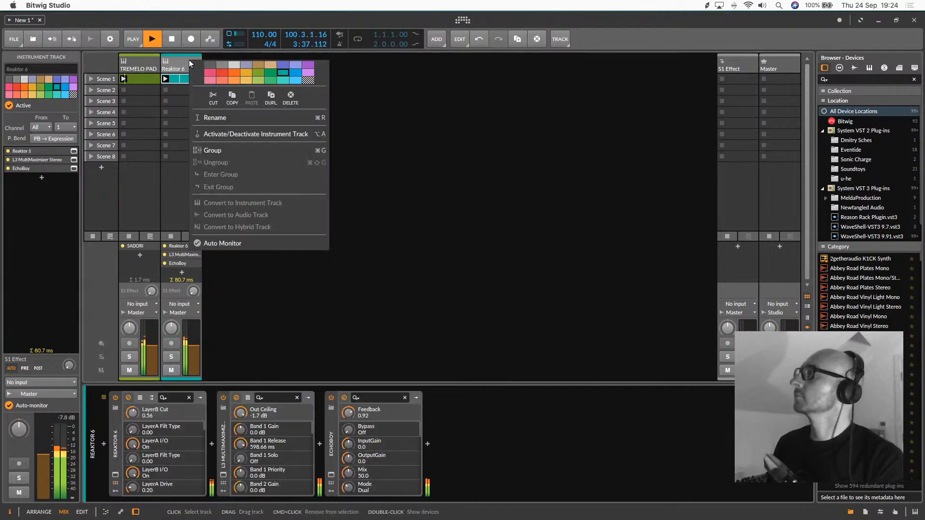
{"action": "key", "text": "Escape"}
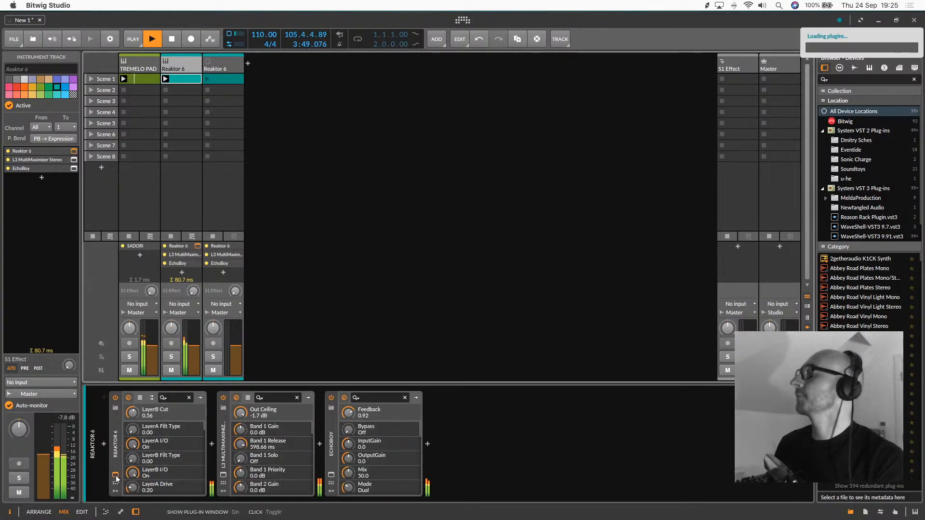
{"action": "left_click", "coordinate": [116, 475]}
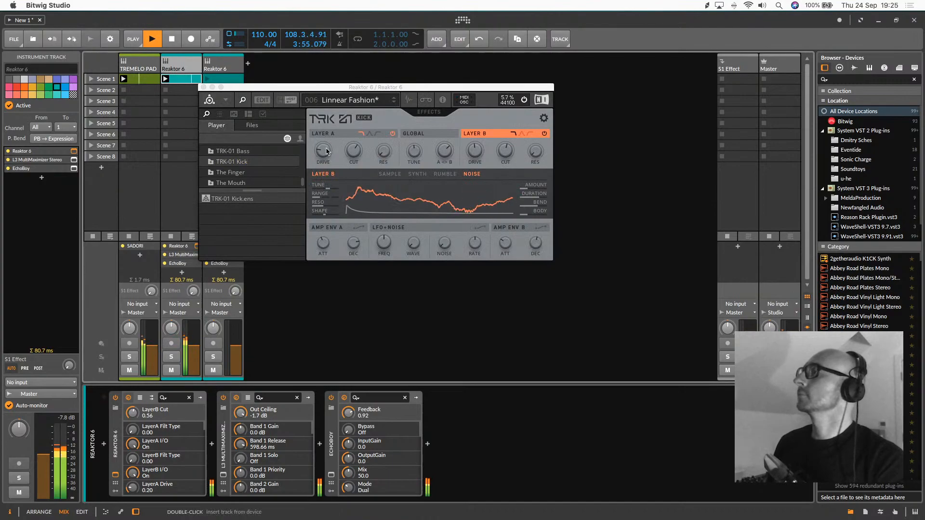
Try a Layer A cut of about 0.72 and a global A/B balance of 0.41 in TRK-01 Kick, and reposition the plug-in window
{"action": "left_click_drag", "start_coordinate": [358, 152], "coordinate": [360, 125]}
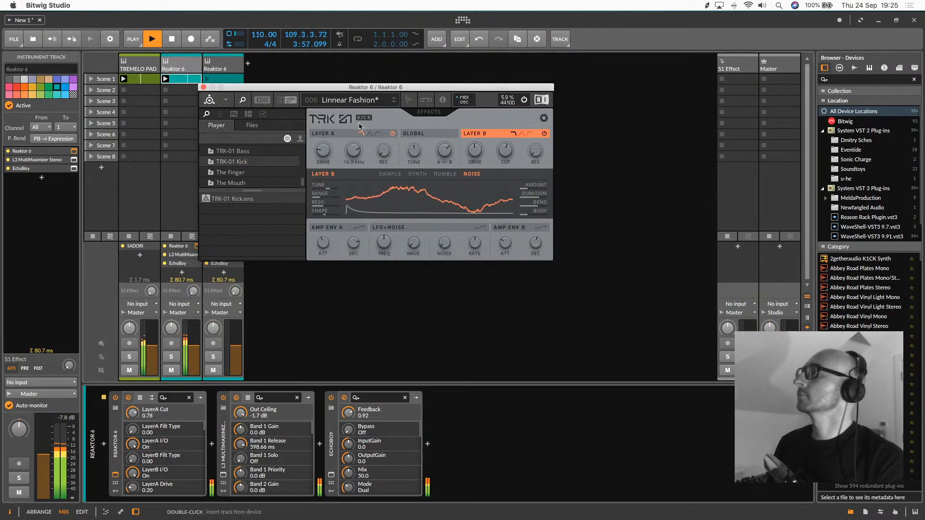
{"action": "left_click_drag", "start_coordinate": [444, 151], "coordinate": [445, 217]}
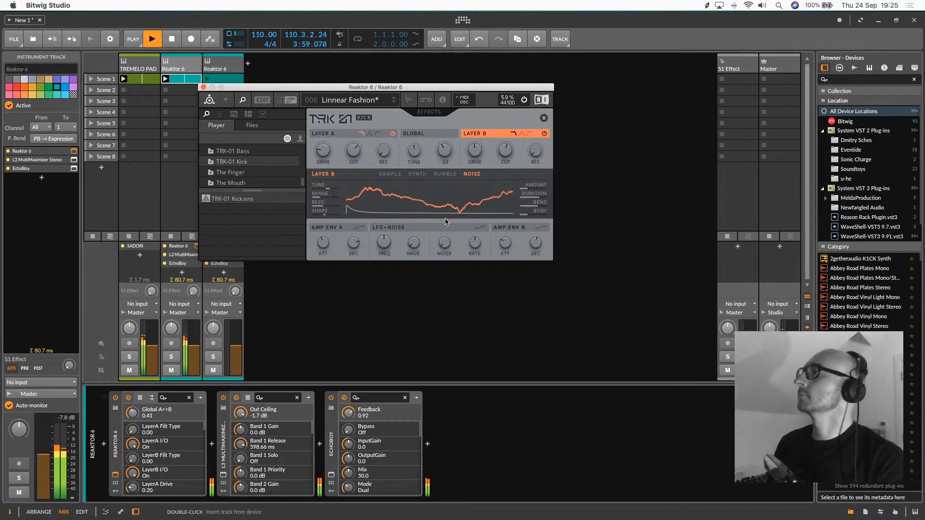
{"action": "left_click", "coordinate": [359, 159]}
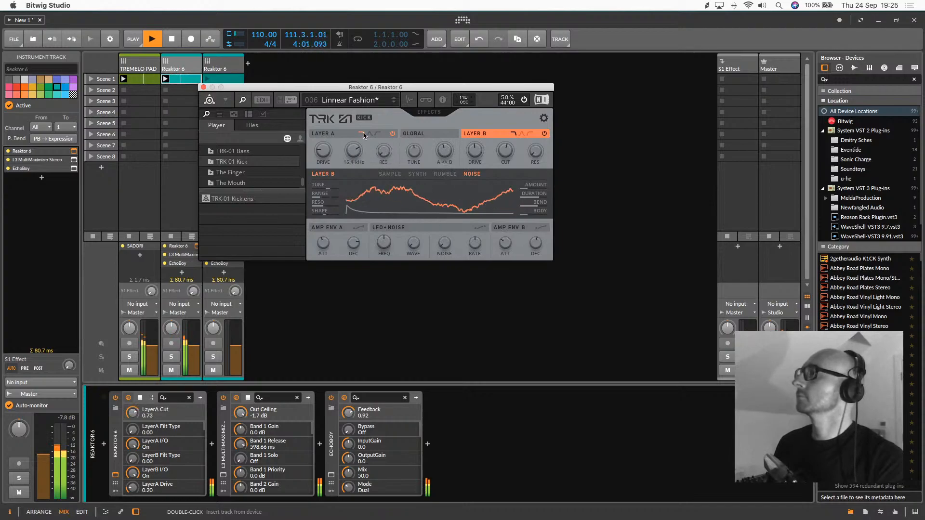
{"action": "left_click_drag", "start_coordinate": [307, 90], "coordinate": [456, 89]}
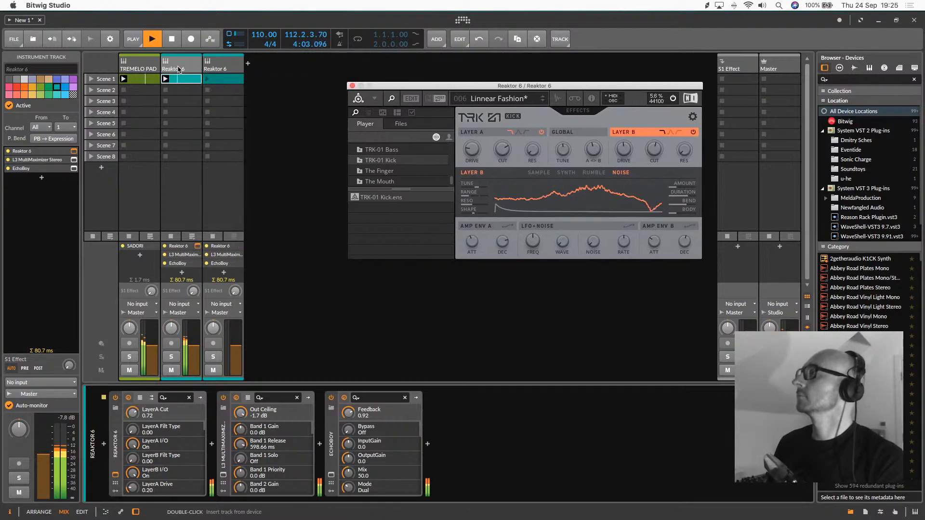
With EchoBoy bypassed, try an A/B balance of 0.39, a shorter Layer A decay and a Layer A attack of 0.00
{"action": "left_click", "coordinate": [332, 398]}
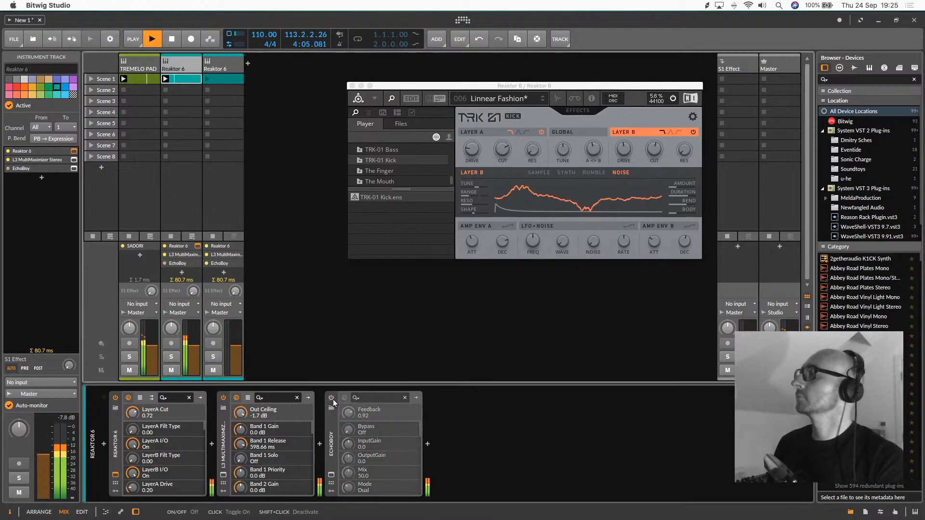
{"action": "left_click_drag", "start_coordinate": [685, 242], "coordinate": [687, 263]}
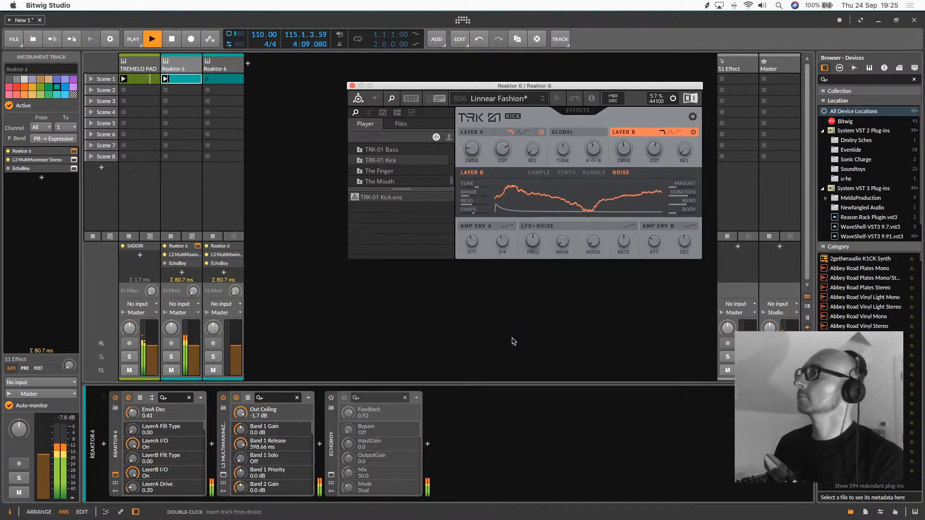
{"action": "left_click_drag", "start_coordinate": [602, 161], "coordinate": [594, 175]}
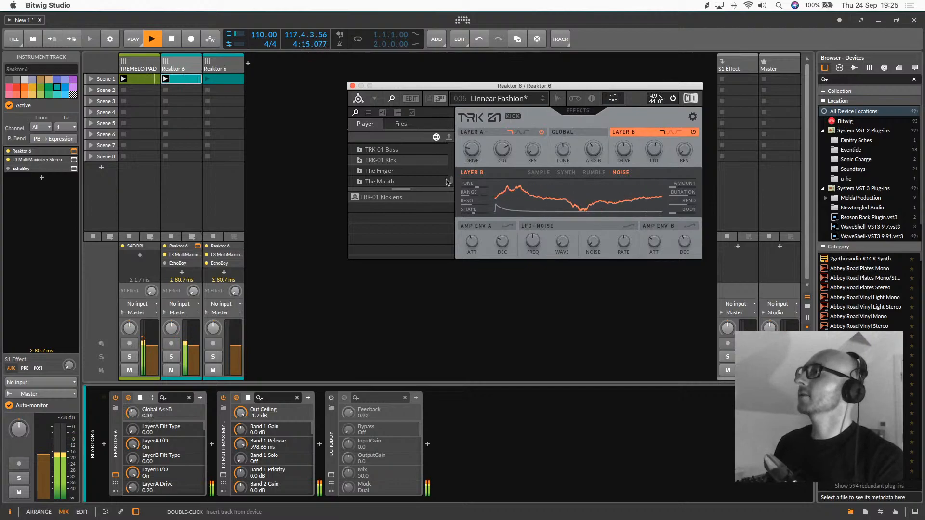
{"action": "left_click_drag", "start_coordinate": [471, 243], "coordinate": [480, 331]}
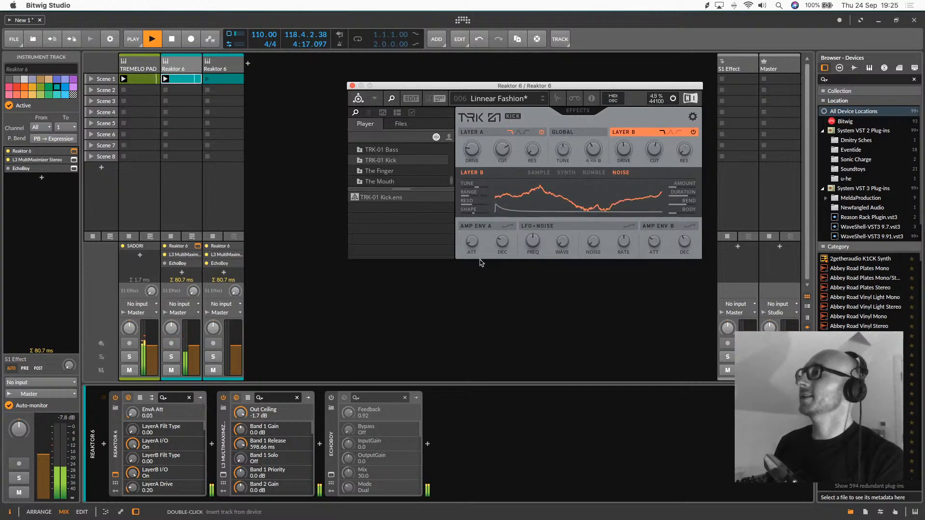
{"action": "left_click_drag", "start_coordinate": [472, 245], "coordinate": [479, 277]}
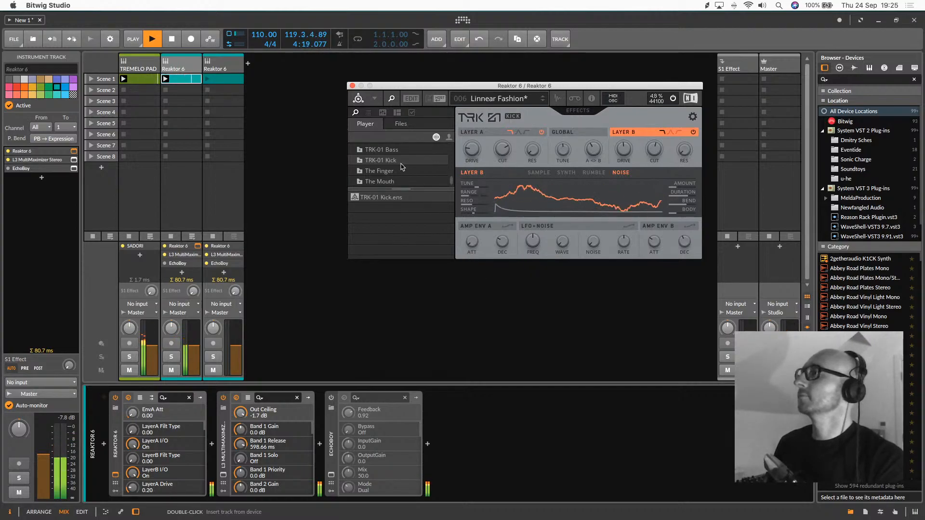
Audition the TRK-01 Kick presets from Sharky through Slumped with and without EchoBoy, and settle on Mean Bean
{"action": "left_click", "coordinate": [525, 98]}
{"action": "left_click", "coordinate": [530, 214]}
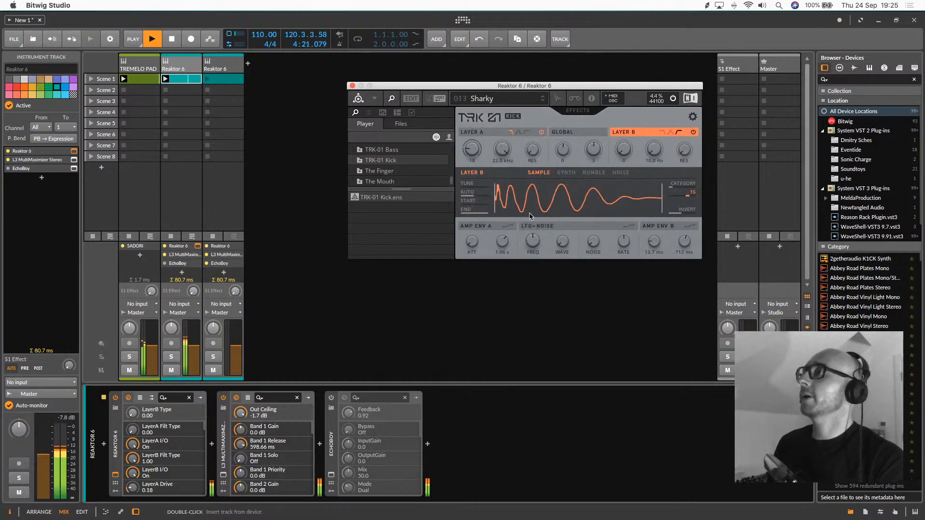
{"action": "left_click", "coordinate": [329, 401]}
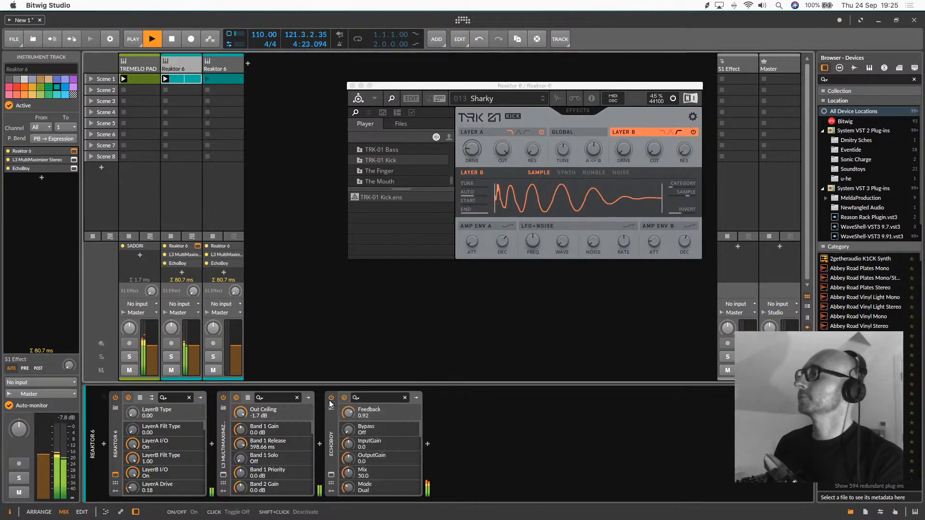
{"action": "left_click", "coordinate": [543, 101]}
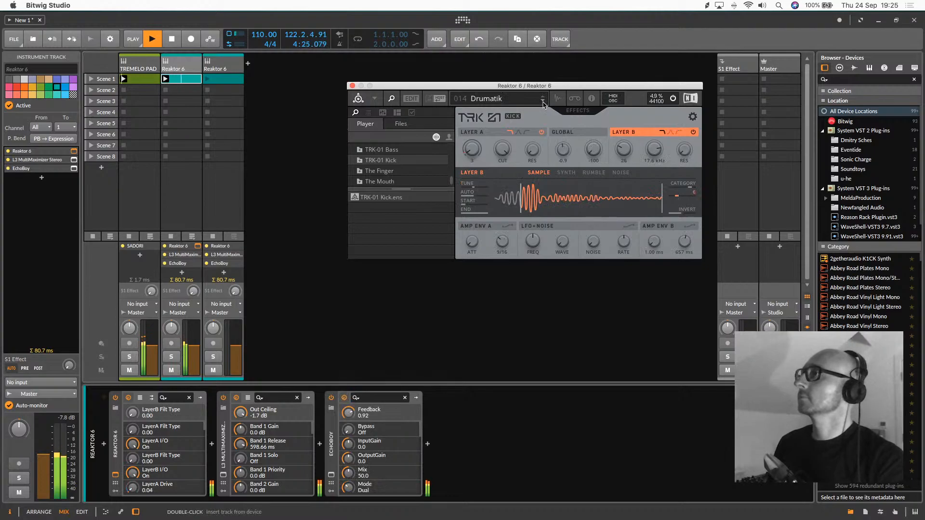
{"action": "left_click", "coordinate": [543, 101]}
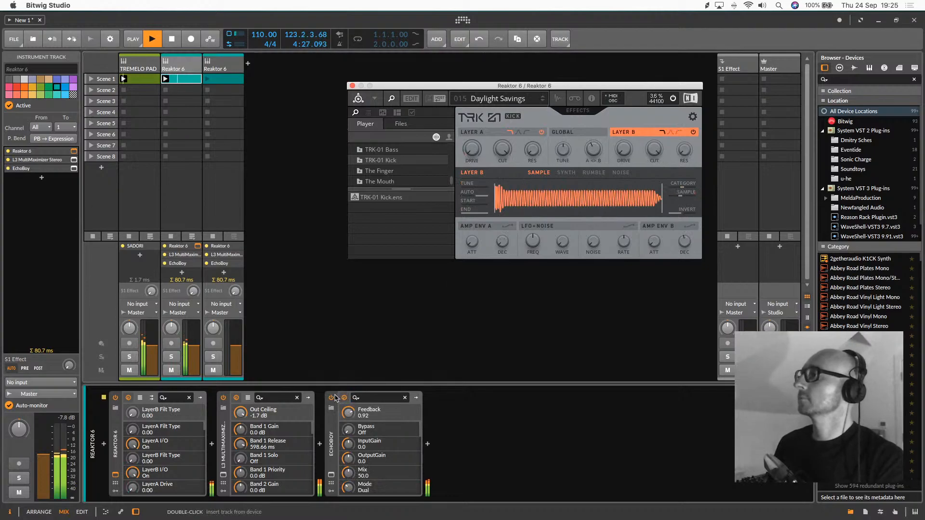
{"action": "left_click", "coordinate": [333, 397]}
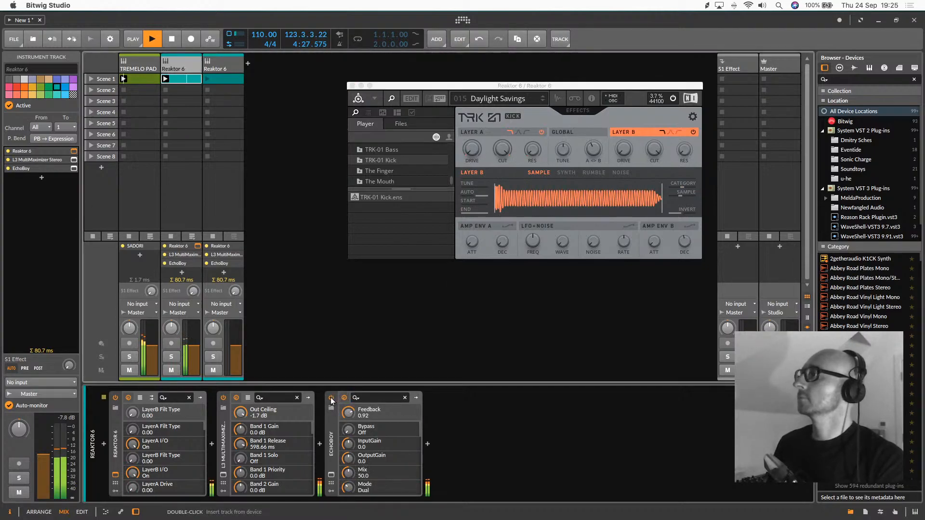
{"action": "left_click", "coordinate": [543, 102]}
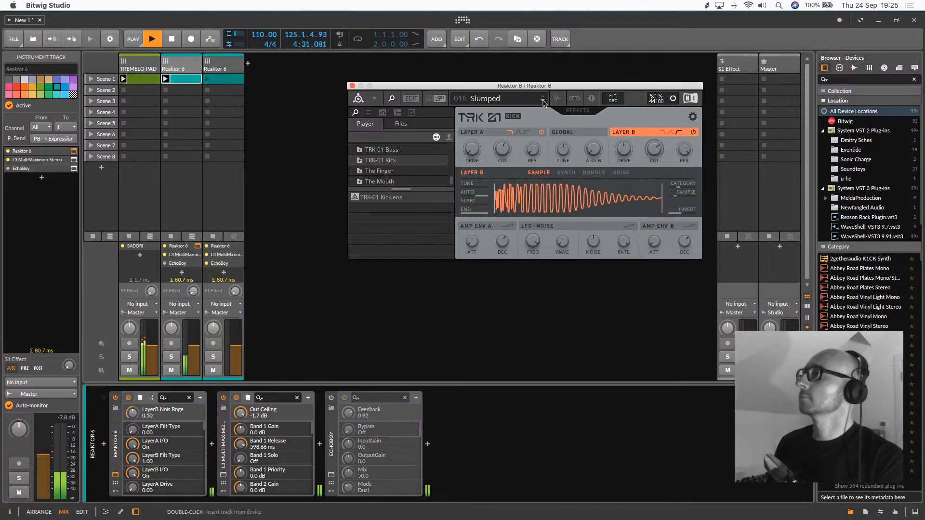
{"action": "left_click", "coordinate": [542, 102]}
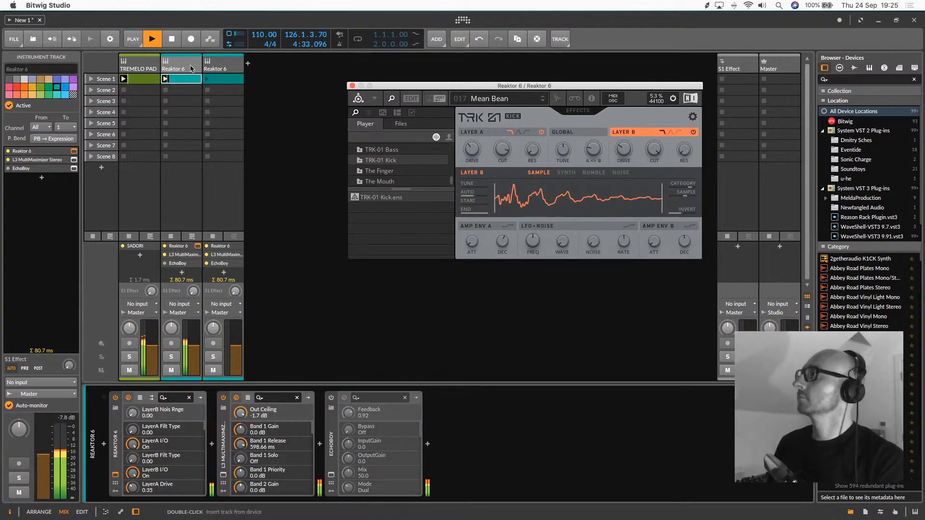
Open EchoBoy on the original Reaktor 6 track, audition presets from EchoBox onward with adjusted feedback, and settle on EchoPlex
{"action": "left_click", "coordinate": [331, 474]}
{"action": "left_click", "coordinate": [288, 175]}
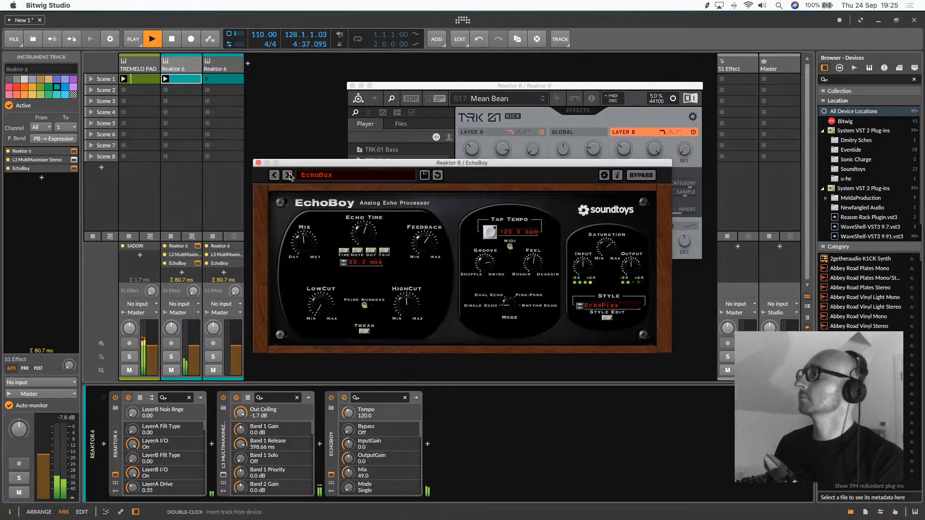
{"action": "mouse_move", "coordinate": [425, 241]}
{"action": "left_mouse_down"}
{"action": "mouse_move", "coordinate": [427, 218]}
{"action": "mouse_move", "coordinate": [426, 228]}
{"action": "left_mouse_up"}
{"action": "left_click", "coordinate": [288, 175]}
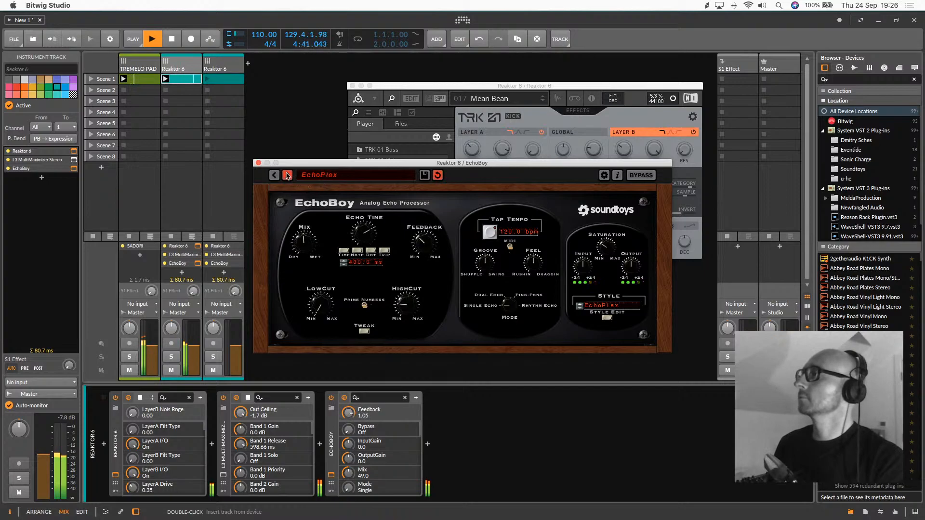
{"action": "left_click", "coordinate": [287, 175]}
{"action": "left_click", "coordinate": [276, 175]}
Set EchoBoy's saturation to 16.56, input gain to 9.0 and output gain to 7.2, and raise the original Reaktor 6 track's volume
{"action": "left_click_drag", "start_coordinate": [297, 164], "coordinate": [345, 118]}
{"action": "left_click_drag", "start_coordinate": [352, 194], "coordinate": [353, 196]}
{"action": "left_click_drag", "start_coordinate": [656, 201], "coordinate": [661, 169]}
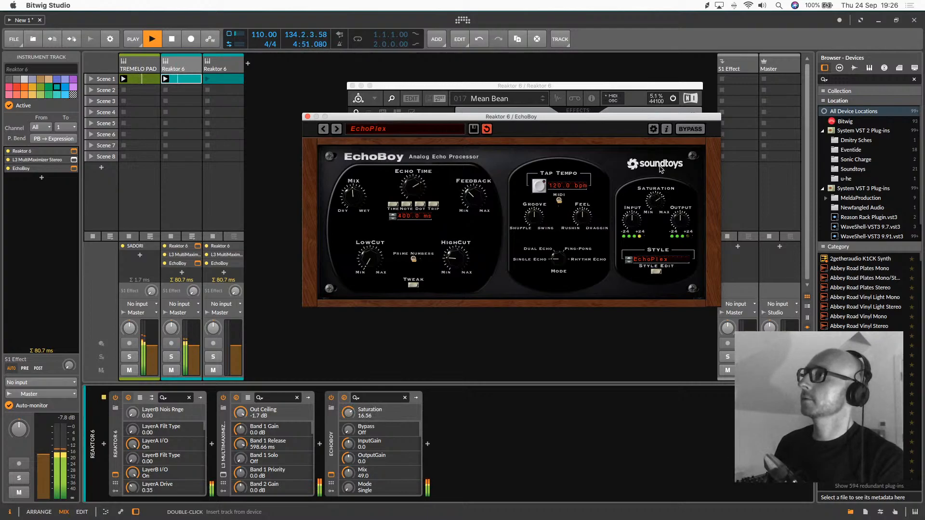
{"action": "left_click_drag", "start_coordinate": [632, 219], "coordinate": [684, 211]}
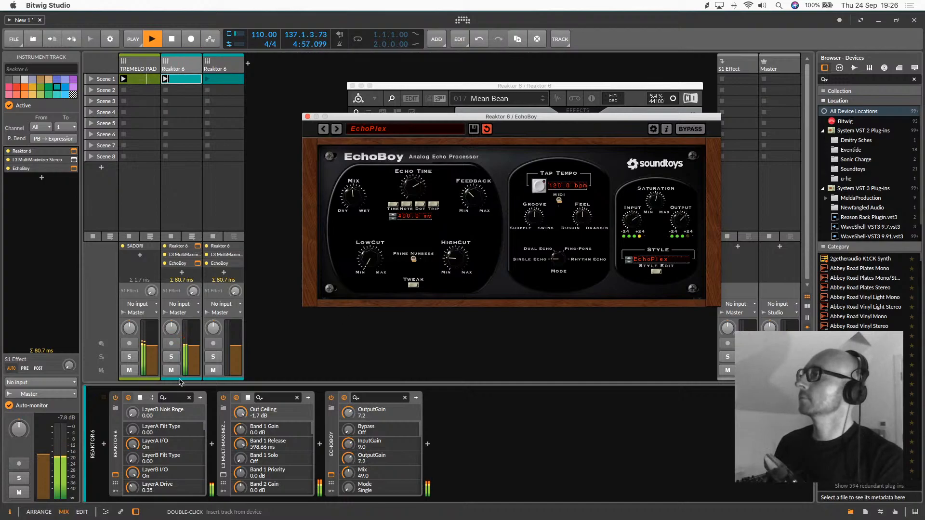
{"action": "left_click_drag", "start_coordinate": [190, 352], "coordinate": [191, 347]}
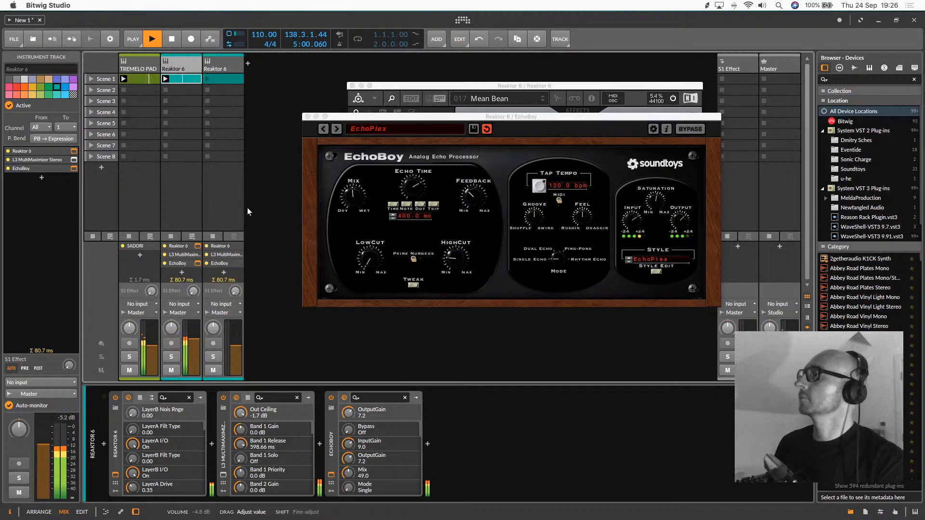
Close the EchoBoy and Reaktor 6 plug-in windows and show the duplicated Reaktor 6 track's devices
{"action": "left_click", "coordinate": [306, 117]}
{"action": "left_click", "coordinate": [351, 85]}
{"action": "left_click", "coordinate": [226, 60]}
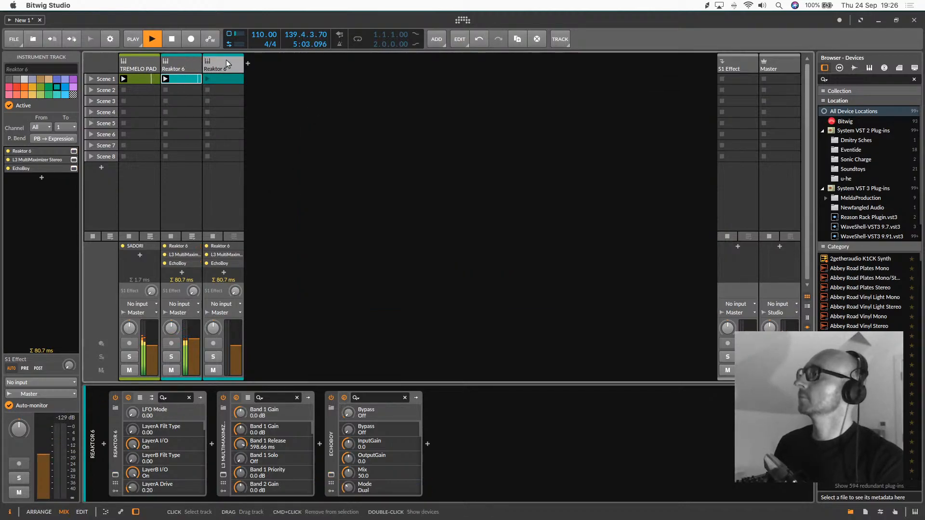
Insert the Bitwig Dynamics device after SADORI on the TREMELO PAD track
{"action": "left_click", "coordinate": [134, 67]}
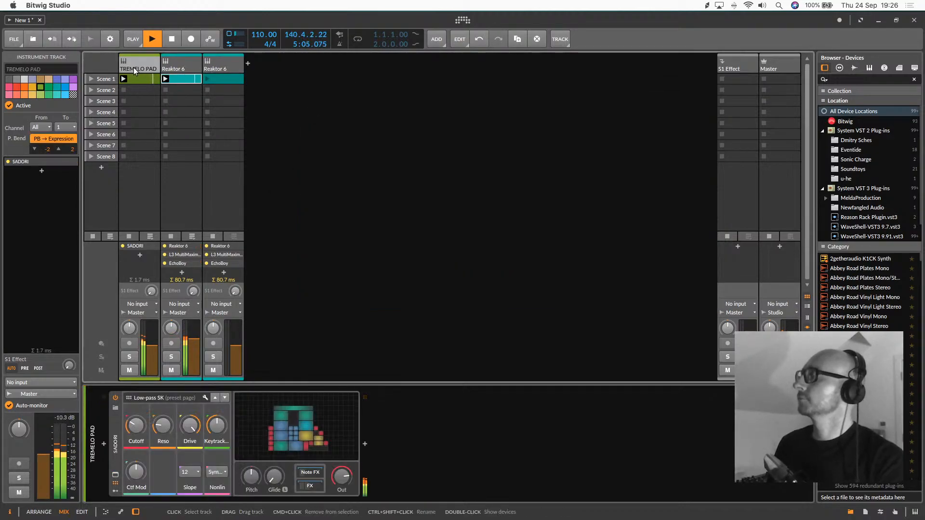
{"action": "left_click", "coordinate": [365, 444]}
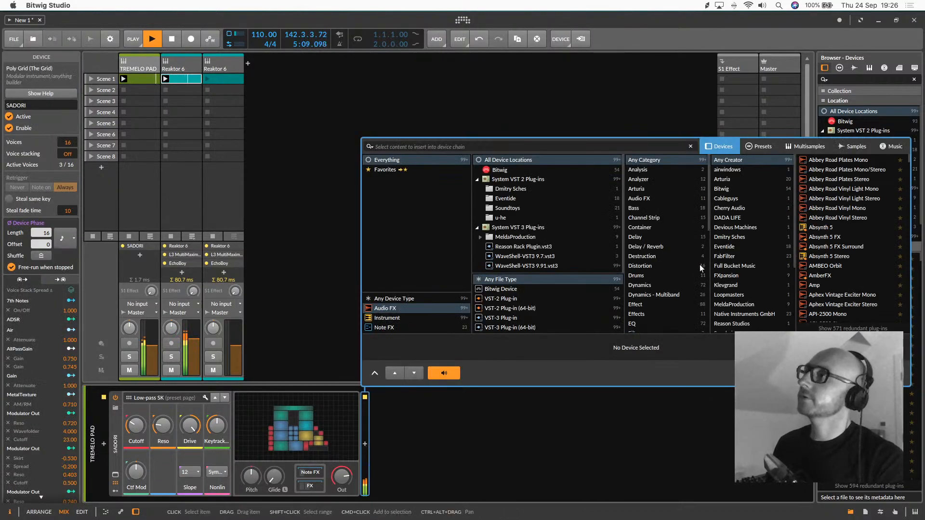
{"action": "left_click", "coordinate": [729, 190]}
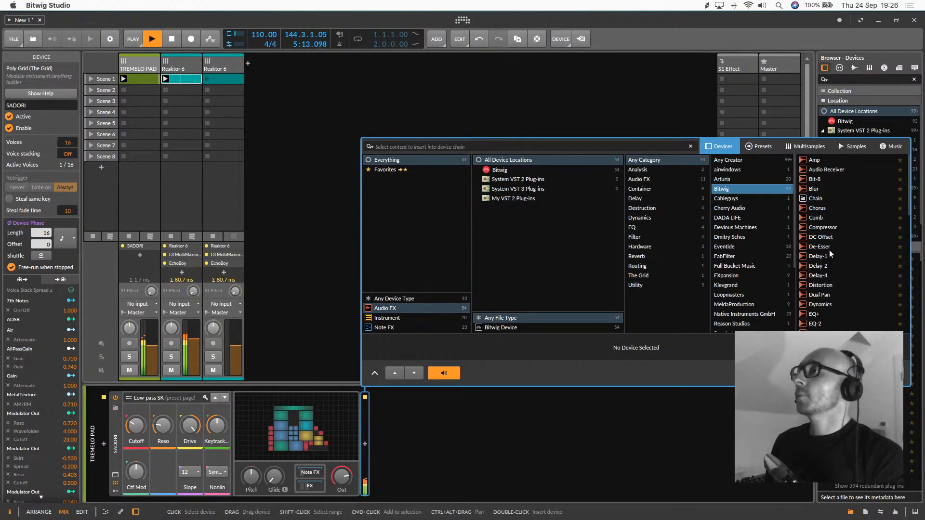
{"action": "double_click", "coordinate": [824, 303]}
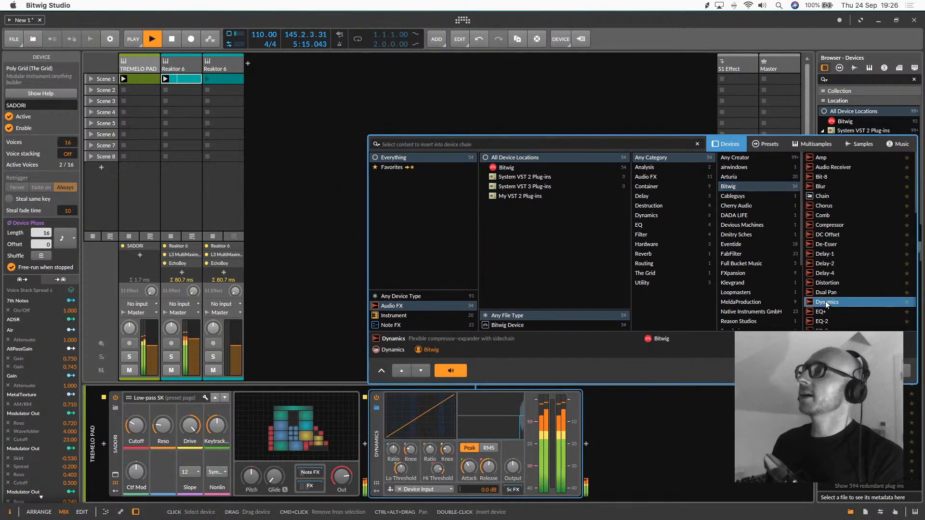
Set the Dynamics device's sidechain source to the original Reaktor 6 track, Reaktor 6 (PRE)
{"action": "left_click", "coordinate": [419, 490]}
{"action": "mouse_move", "coordinate": [433, 466]}
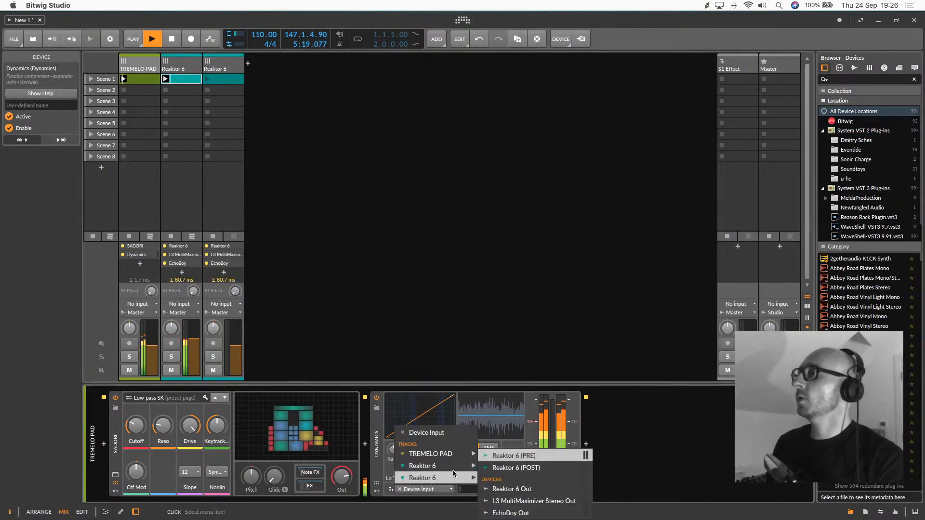
{"action": "left_click", "coordinate": [512, 455]}
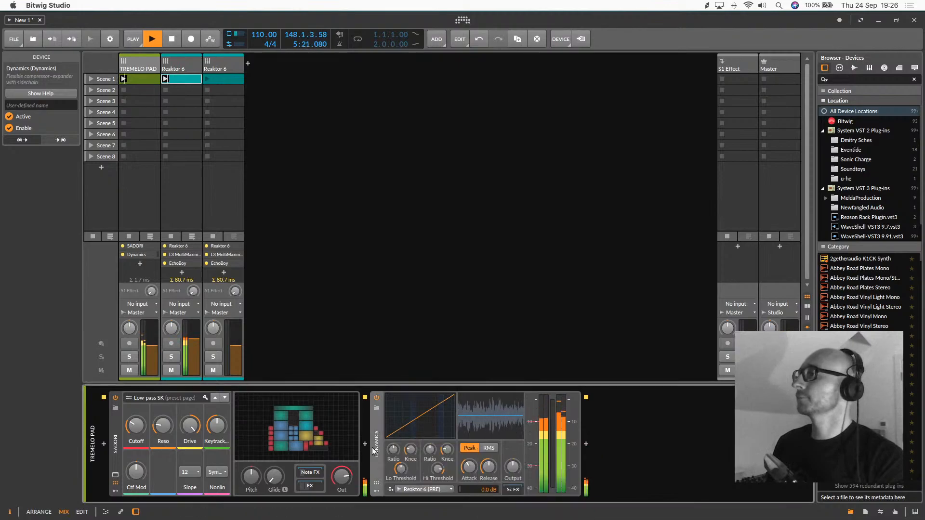
Adjust the Dynamics compression above the high threshold so the pad ducks under the kick, and set the release to about 23.1 ms
{"action": "mouse_move", "coordinate": [400, 468]}
{"action": "left_mouse_down"}
{"action": "mouse_move", "coordinate": [401, 477]}
{"action": "mouse_move", "coordinate": [408, 464]}
{"action": "left_mouse_up"}
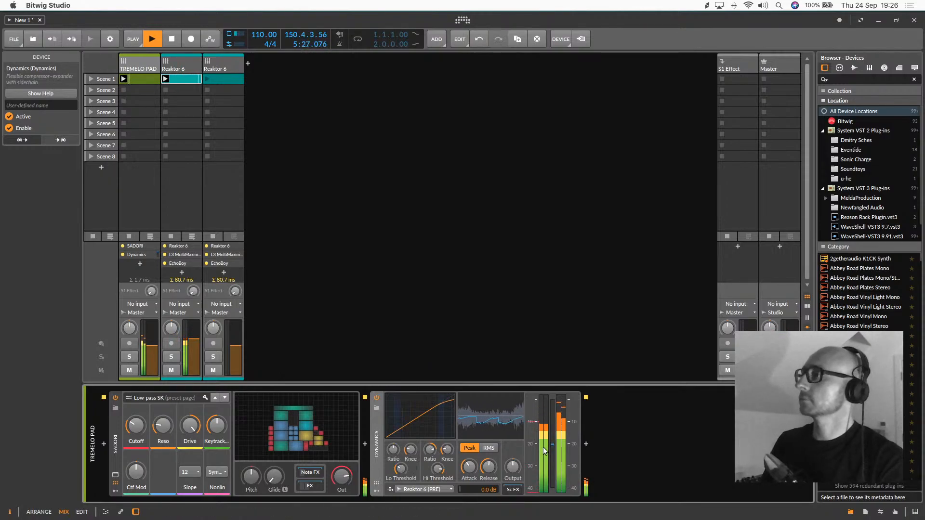
{"action": "left_click_drag", "start_coordinate": [488, 466], "coordinate": [469, 466]}
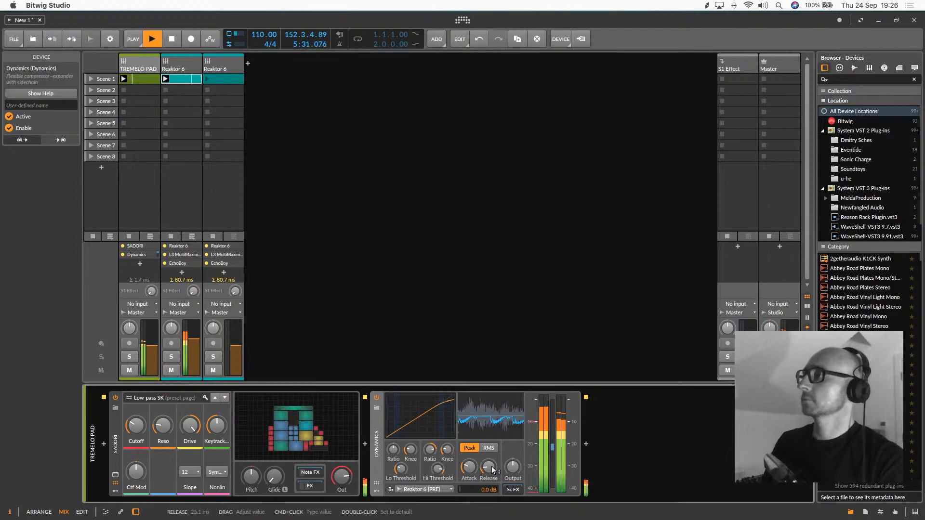
{"action": "left_click", "coordinate": [215, 65]}
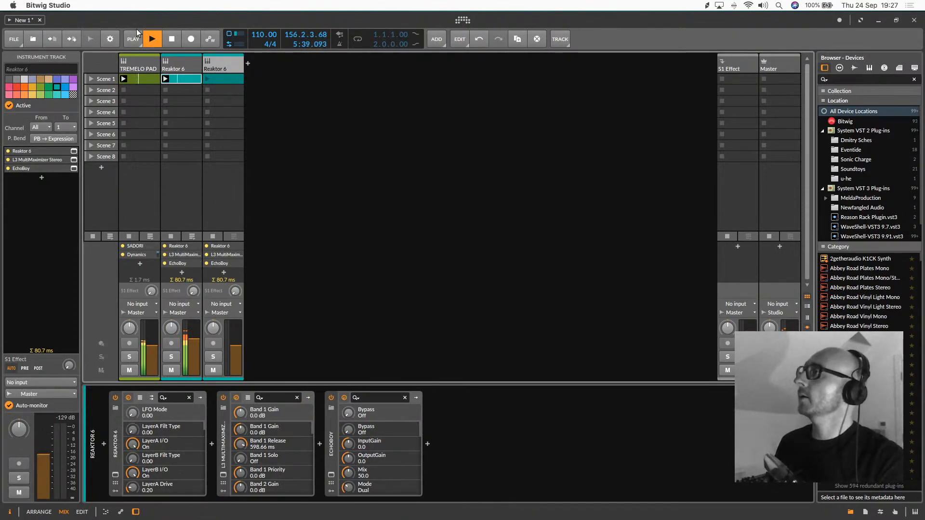
{"action": "left_click", "coordinate": [143, 62]}
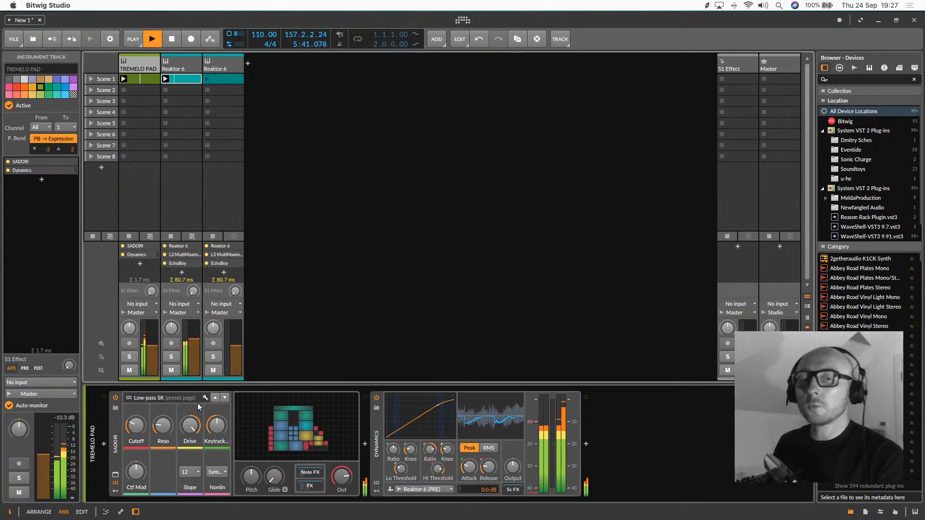
In the original Reaktor 6 track's TRK-01 Kick, set the Layer A cutoff to about 13.4 kHz and Global A<>B to about 0.64
{"action": "left_click", "coordinate": [193, 63]}
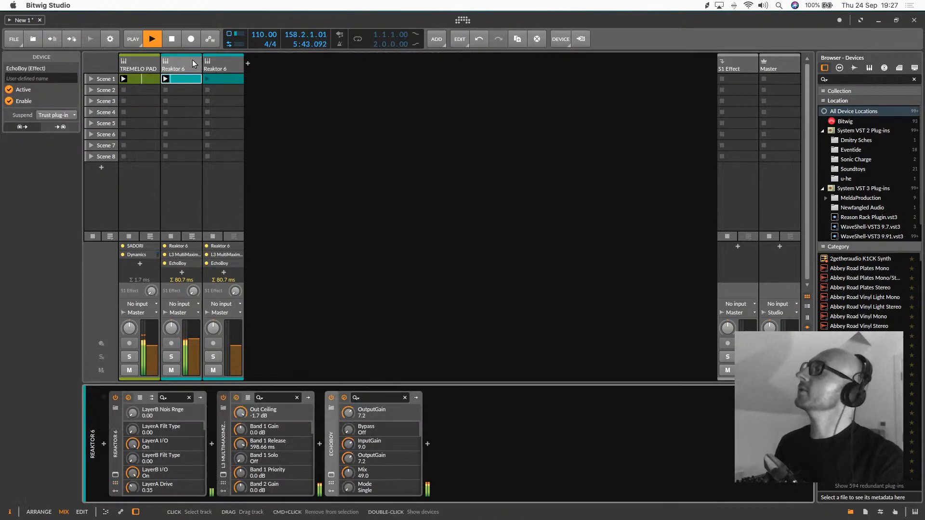
{"action": "left_click", "coordinate": [116, 476]}
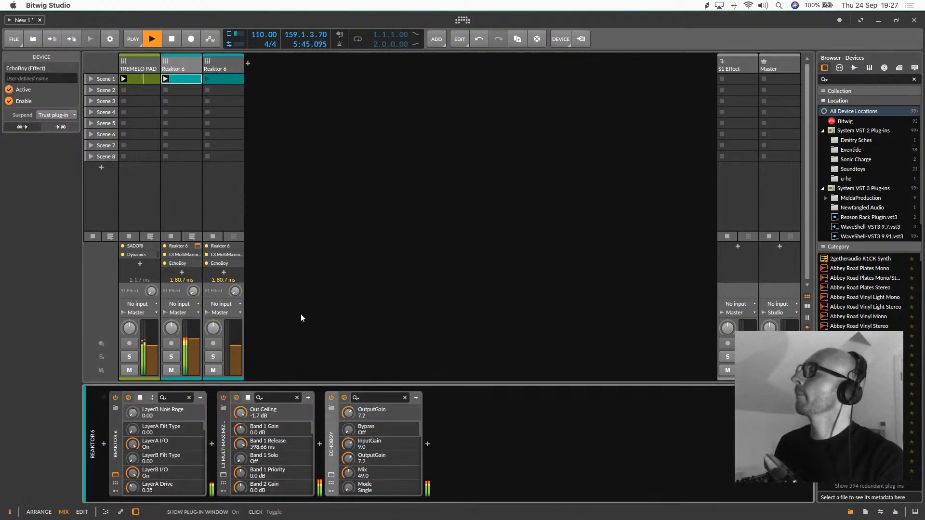
{"action": "left_click_drag", "start_coordinate": [499, 251], "coordinate": [511, 273]}
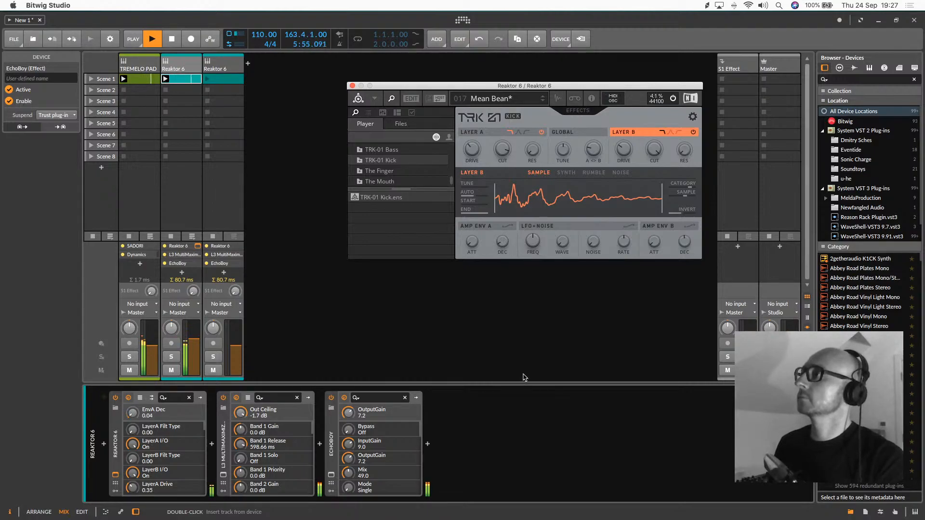
{"action": "left_click_drag", "start_coordinate": [502, 150], "coordinate": [508, 194]}
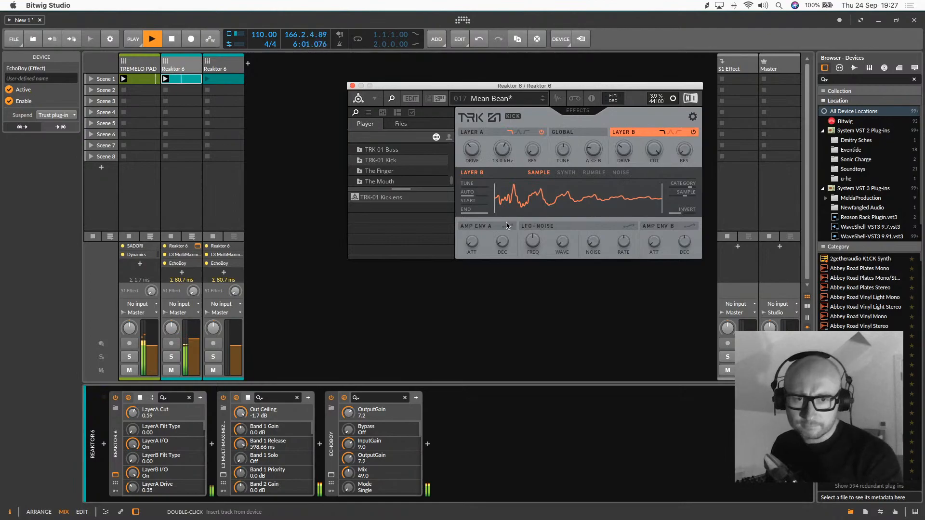
{"action": "left_click_drag", "start_coordinate": [506, 222], "coordinate": [507, 221]}
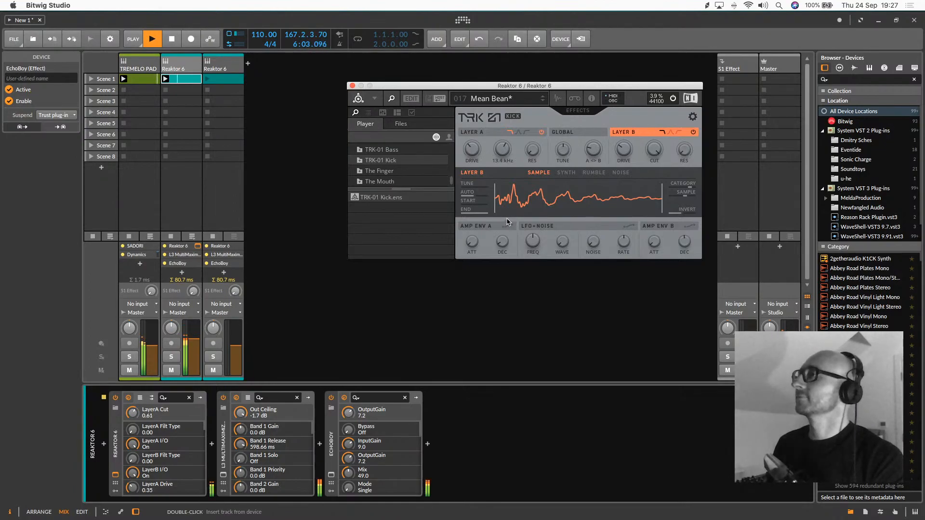
{"action": "left_click_drag", "start_coordinate": [593, 150], "coordinate": [593, 58]}
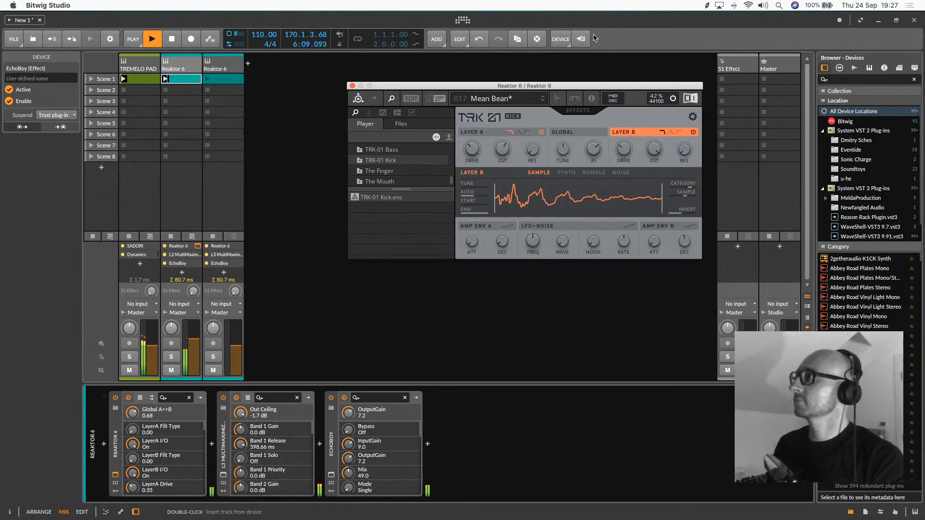
{"action": "left_click", "coordinate": [351, 86]}
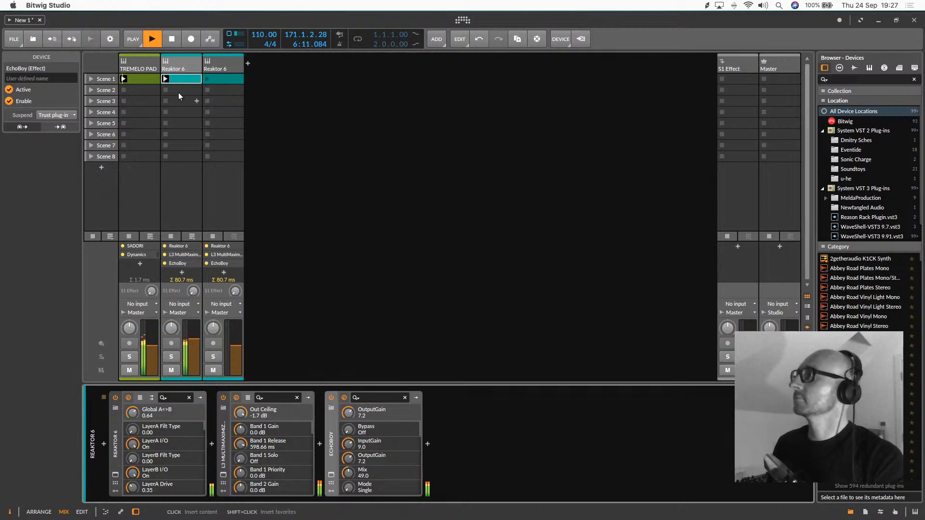
Adjust the Amp Env A decay of the original kick's TRK-01 to about 0.16 and close the plug-in window
{"action": "left_click", "coordinate": [192, 173]}
{"action": "left_click", "coordinate": [115, 475]}
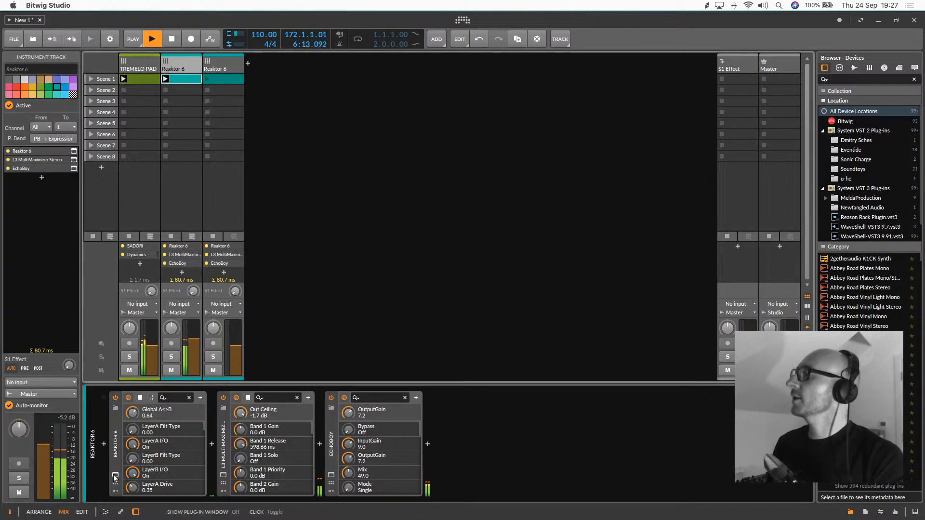
{"action": "left_click", "coordinate": [502, 245]}
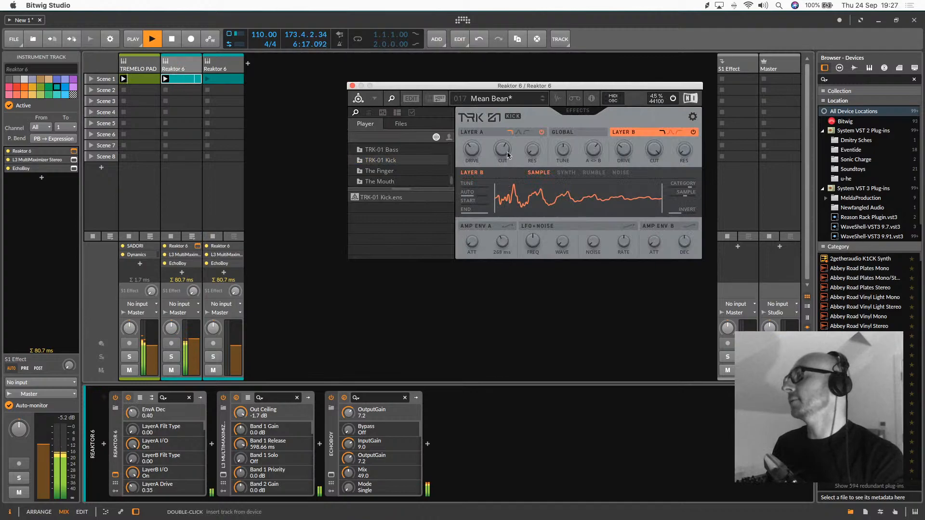
{"action": "left_click_drag", "start_coordinate": [511, 133], "coordinate": [510, 74]}
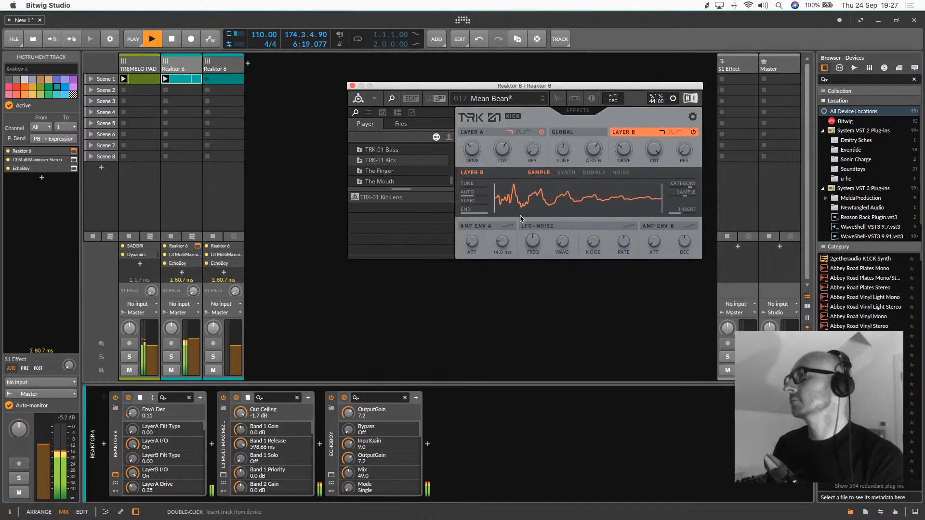
{"action": "left_click_drag", "start_coordinate": [519, 224], "coordinate": [520, 214]}
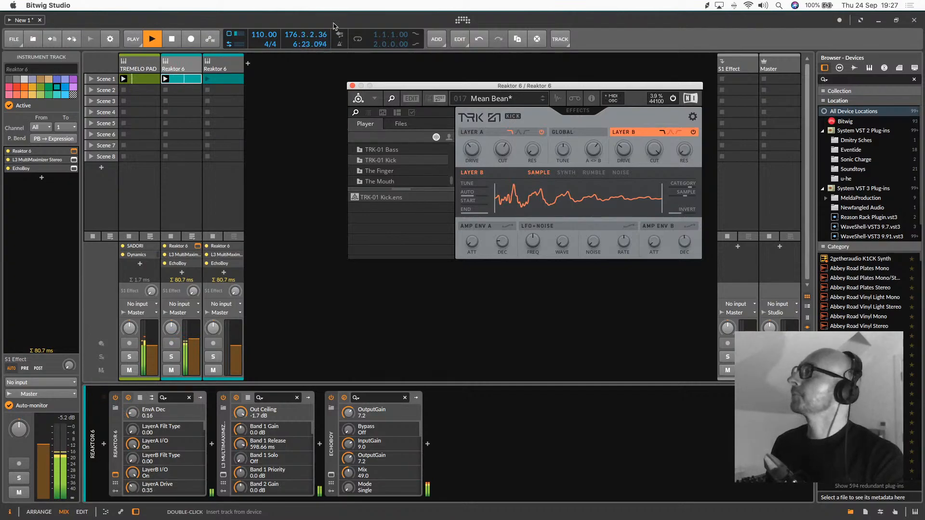
{"action": "left_click", "coordinate": [352, 85]}
Delete all three devices from the duplicated Reaktor 6 track
{"action": "left_click", "coordinate": [229, 67]}
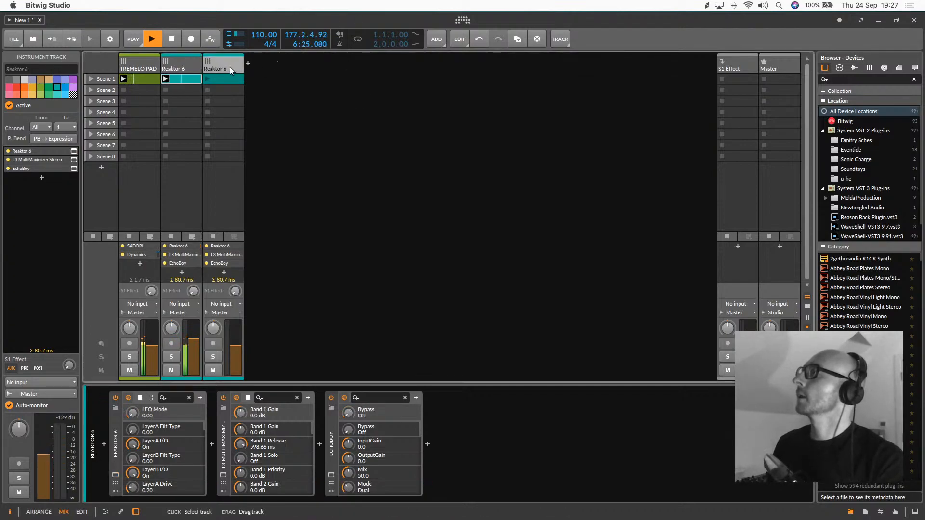
{"action": "left_click", "coordinate": [136, 65]}
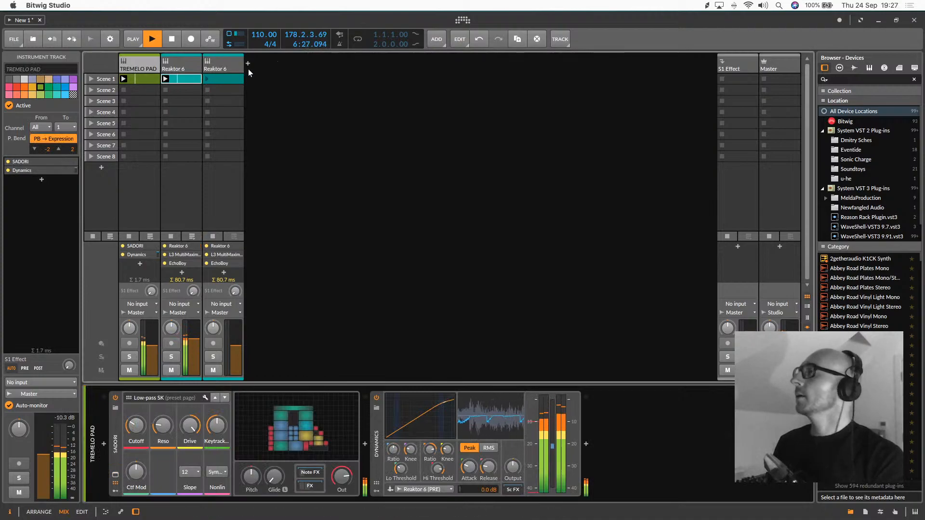
{"action": "left_click", "coordinate": [230, 68]}
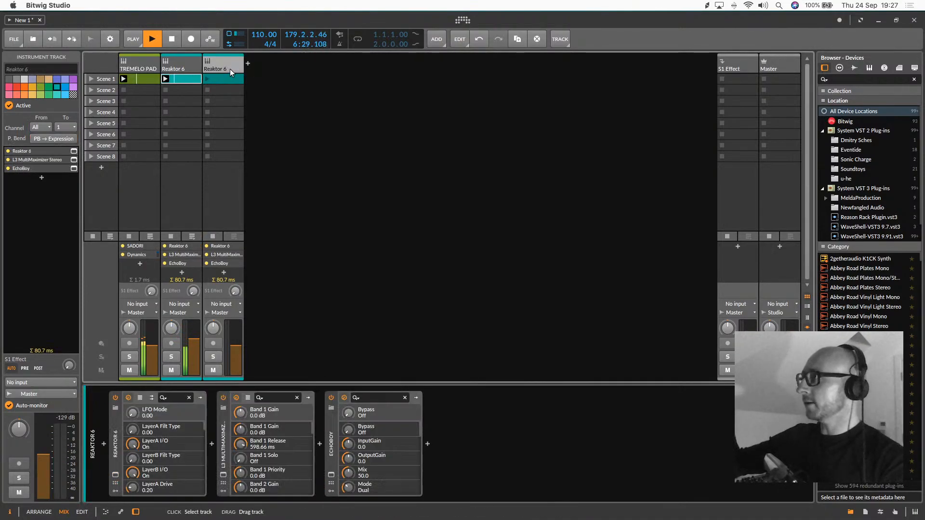
{"action": "left_click", "coordinate": [116, 431]}
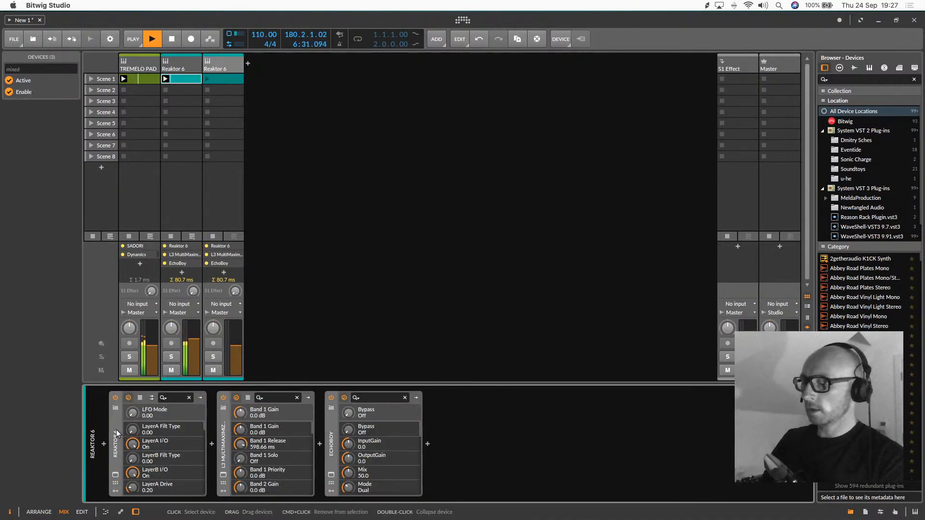
{"action": "key", "text": "super+a"}
{"action": "key", "text": "Delete"}
Insert the Bitwig Poly Grid instrument on the emptied third track
{"action": "left_click", "coordinate": [104, 444]}
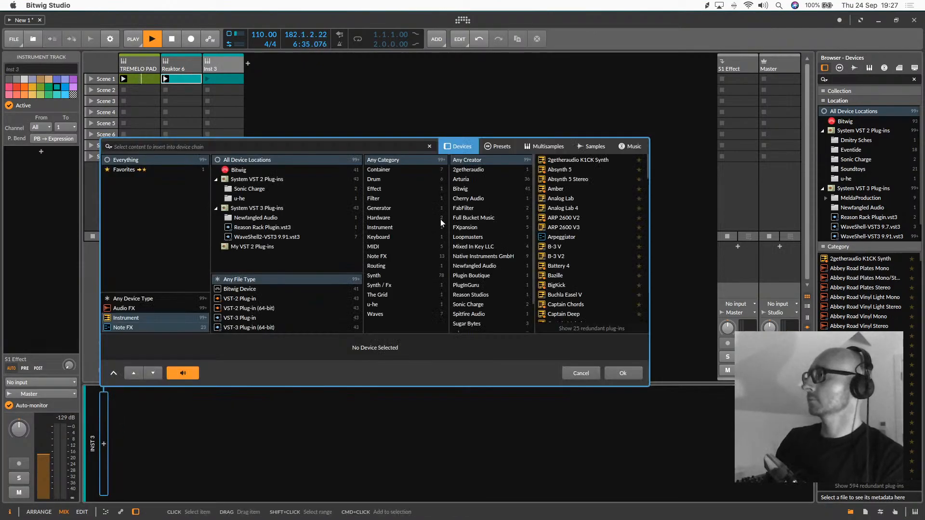
{"action": "left_click", "coordinate": [469, 187]}
{"action": "scroll", "coordinate": [596, 200], "scroll_direction": "down", "scroll_amount": 10}
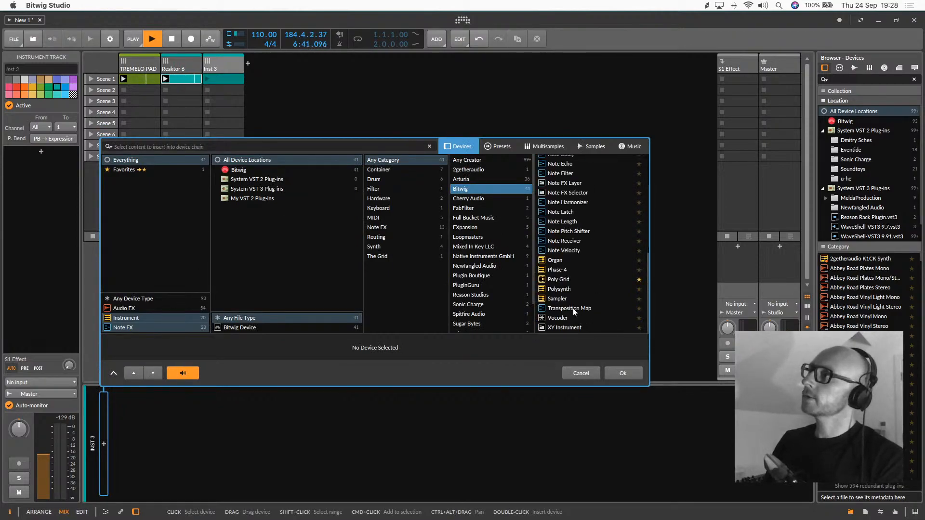
{"action": "double_click", "coordinate": [562, 280]}
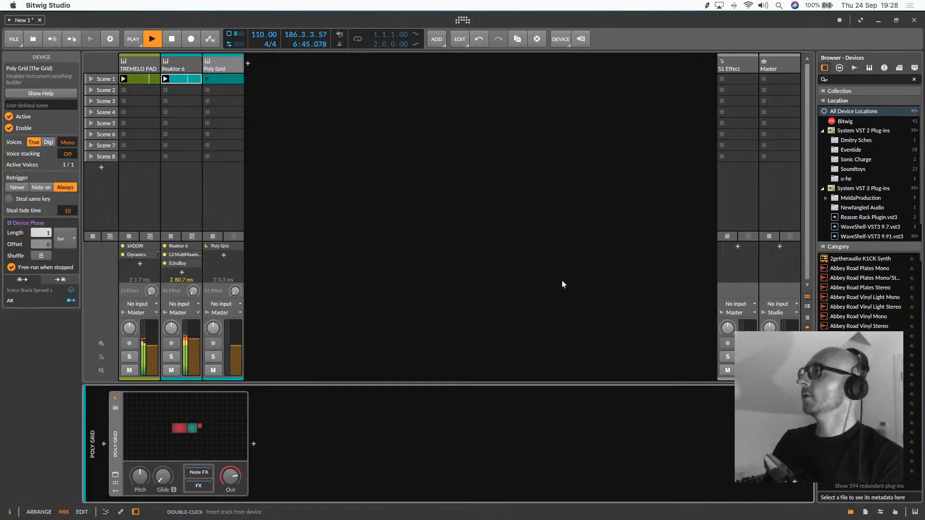
Examine the TREMELO PAD clip's note pitches, showing only the note lanes in use
{"action": "double_click", "coordinate": [157, 77]}
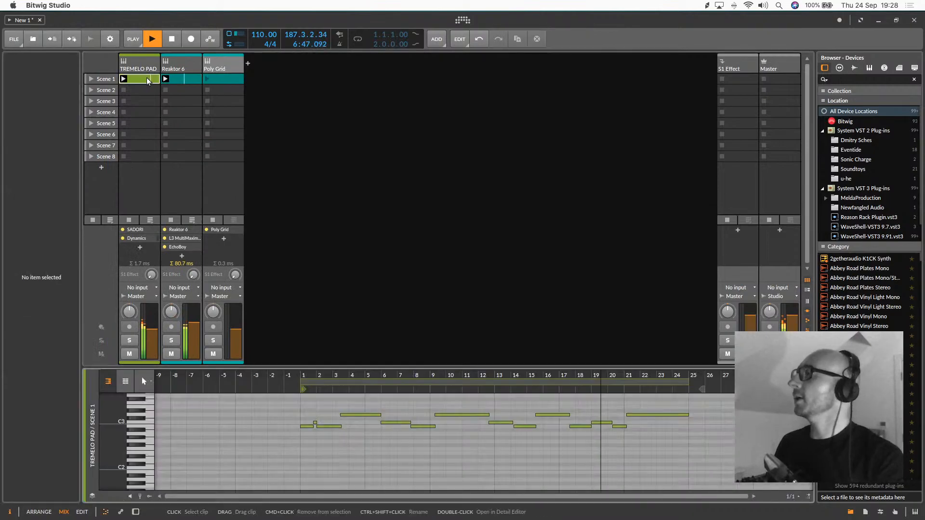
{"action": "left_click", "coordinate": [125, 381]}
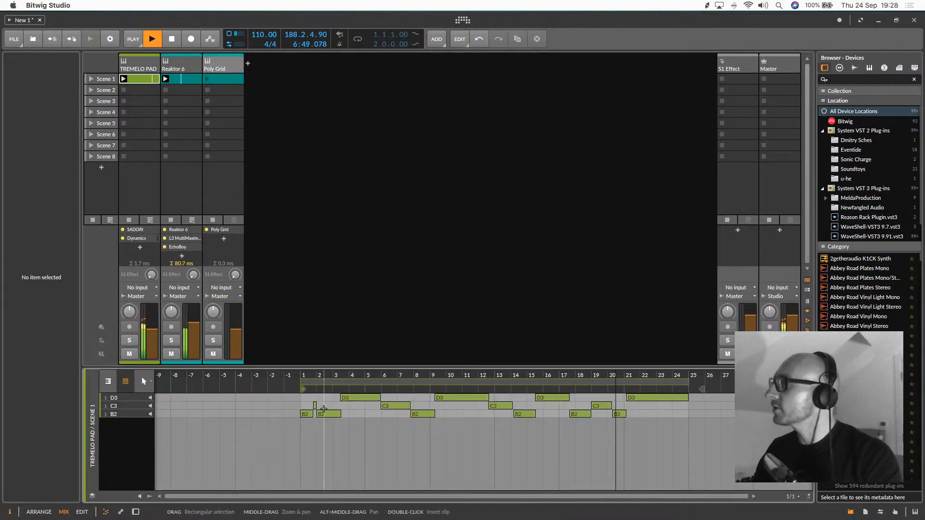
Open the Poly Grid patch, move the Triangle oscillator away from the AR envelope, and close the patch editor
{"action": "double_click", "coordinate": [223, 60]}
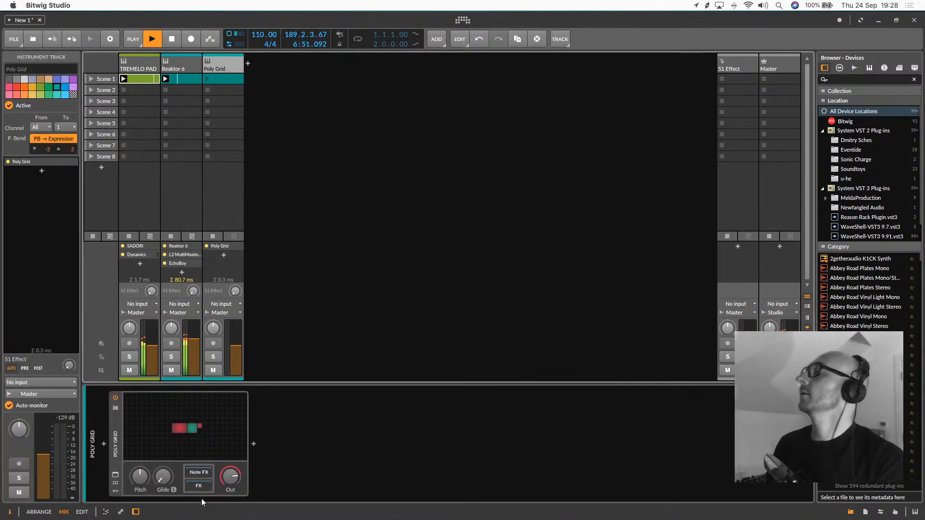
{"action": "left_click", "coordinate": [186, 430]}
{"action": "left_click_drag", "start_coordinate": [380, 262], "coordinate": [310, 262]}
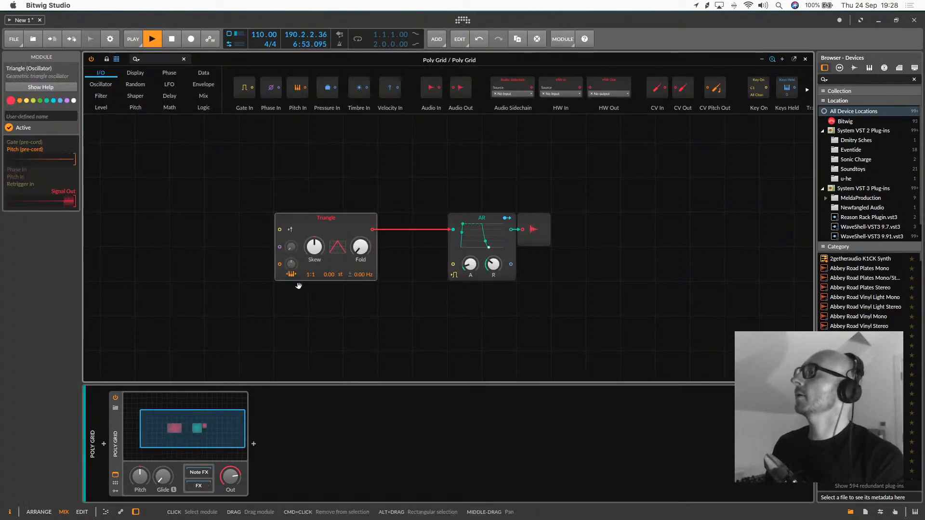
{"action": "left_click", "coordinate": [211, 420]}
Transpose the three notes in the Poly Grid track's Scene 1 clip to B1 and launch the clip
{"action": "double_click", "coordinate": [223, 80]}
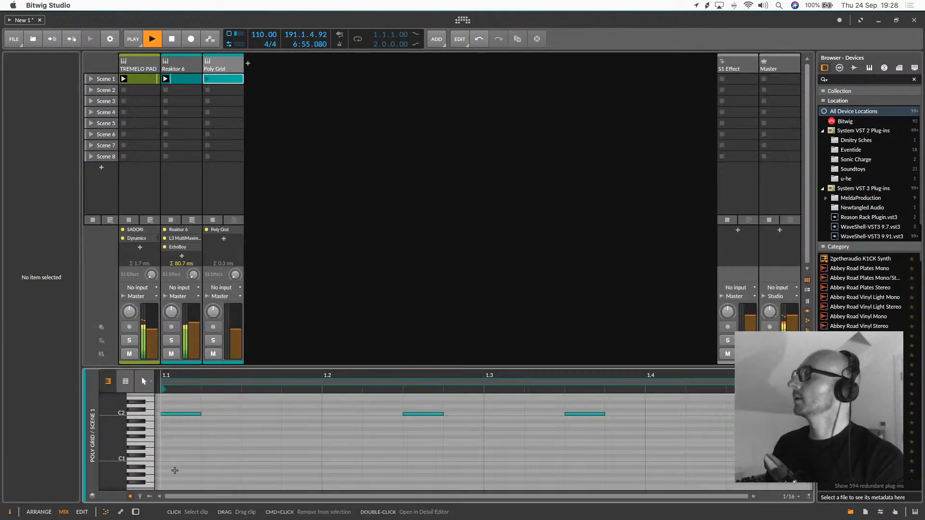
{"action": "left_click", "coordinate": [175, 414]}
{"action": "left_click", "coordinate": [147, 413]}
{"action": "left_click", "coordinate": [179, 419]}
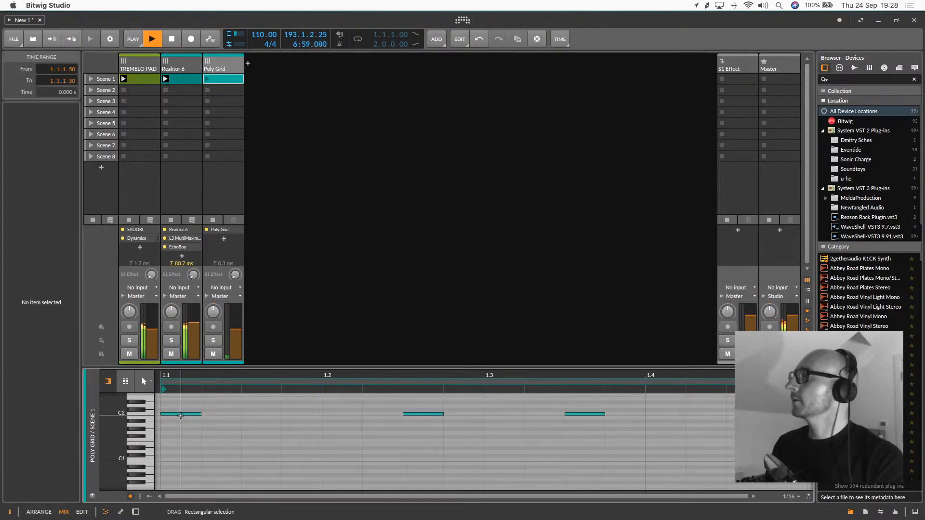
{"action": "left_click", "coordinate": [146, 414]}
{"action": "left_click_drag", "start_coordinate": [174, 411], "coordinate": [174, 415]}
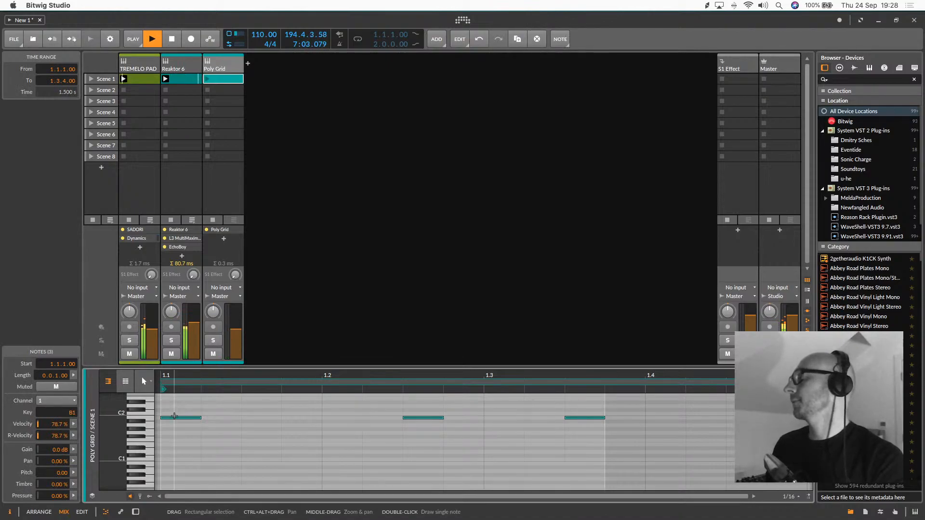
{"action": "left_click", "coordinate": [208, 79]}
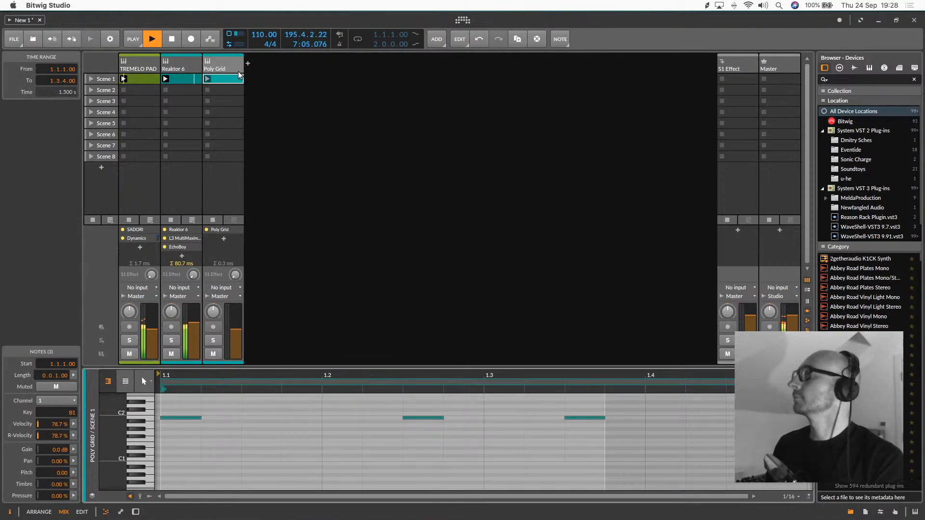
Try shortening the Poly Grid clip's loop to one beat and restore its one-bar length
{"action": "left_click_drag", "start_coordinate": [804, 384], "coordinate": [318, 390]}
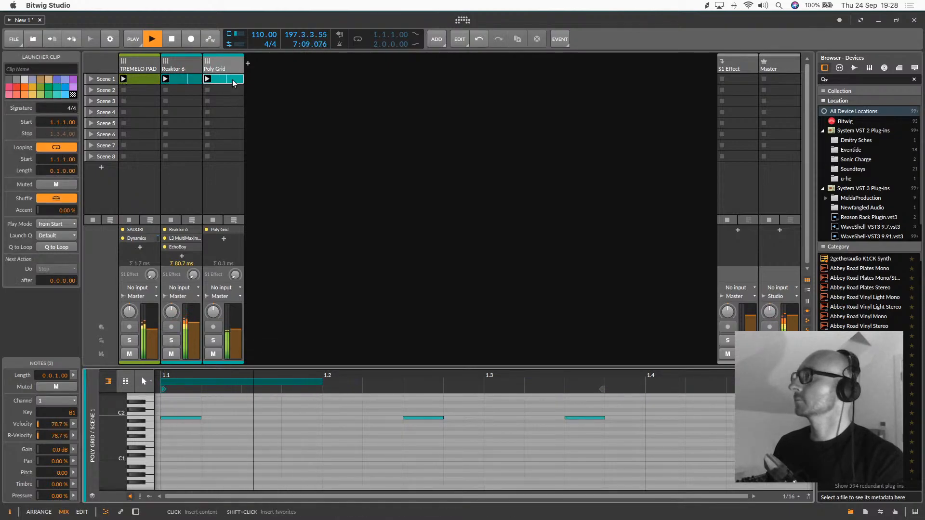
{"action": "right_click", "coordinate": [214, 79]}
{"action": "left_click", "coordinate": [549, 152]}
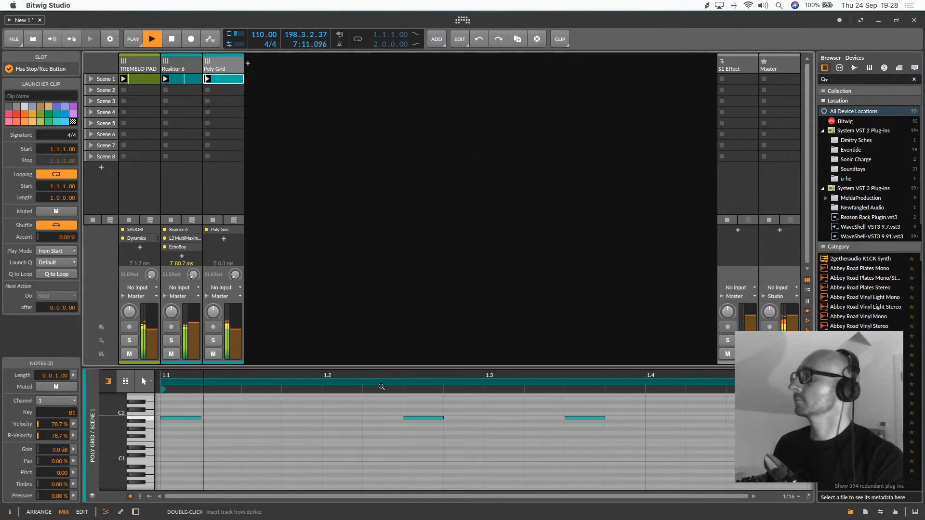
{"action": "left_click", "coordinate": [274, 160]}
Scale the Poly Grid clip's content to 50%
{"action": "left_click", "coordinate": [234, 81]}
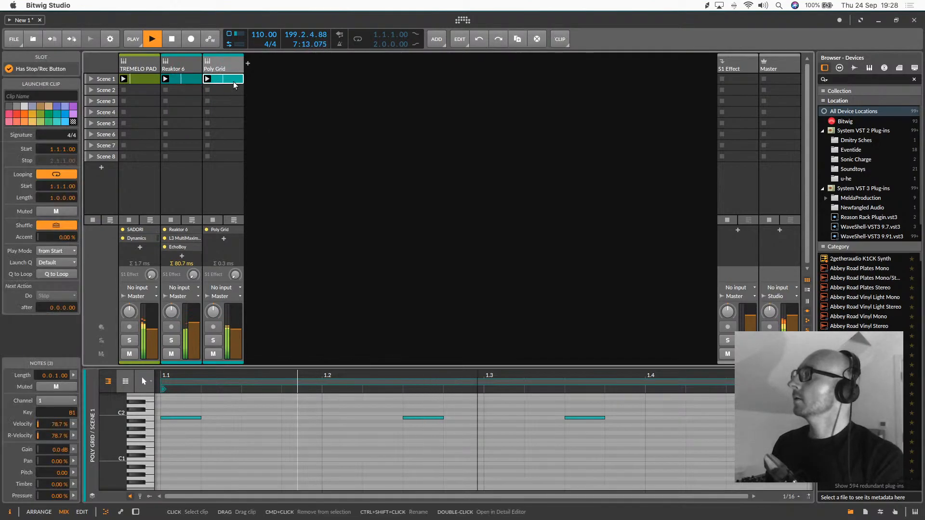
{"action": "right_click", "coordinate": [234, 82]}
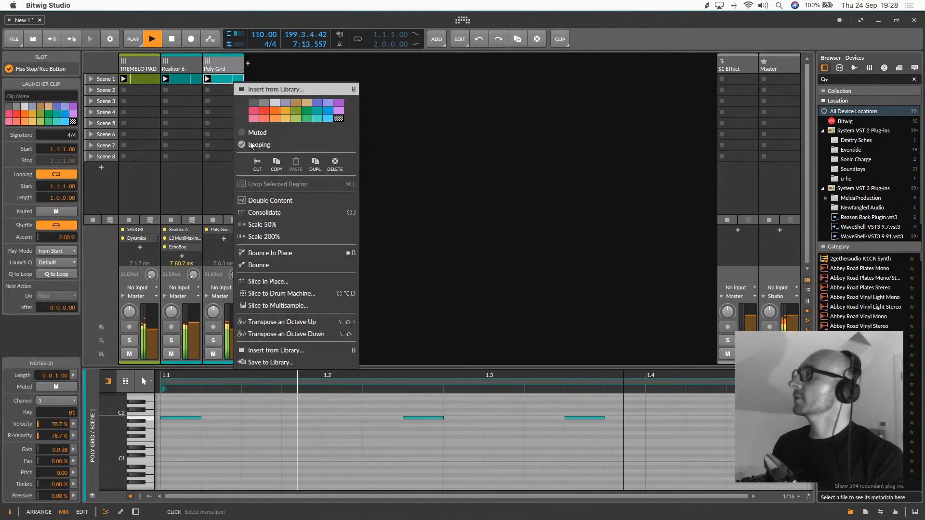
{"action": "left_click", "coordinate": [270, 228]}
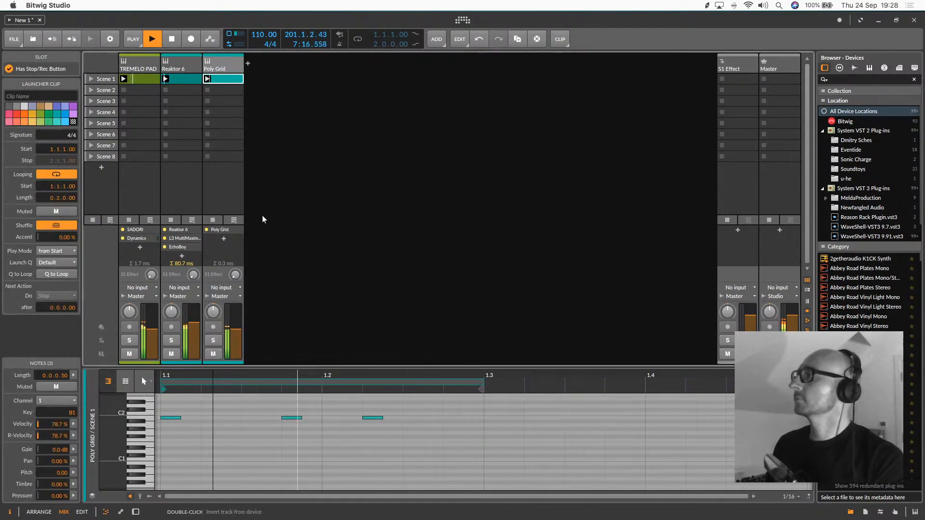
Replace the Poly Grid patch's AR envelope with an AD envelope and set its decay to about 293 ms
{"action": "double_click", "coordinate": [232, 69]}
{"action": "left_click", "coordinate": [207, 433]}
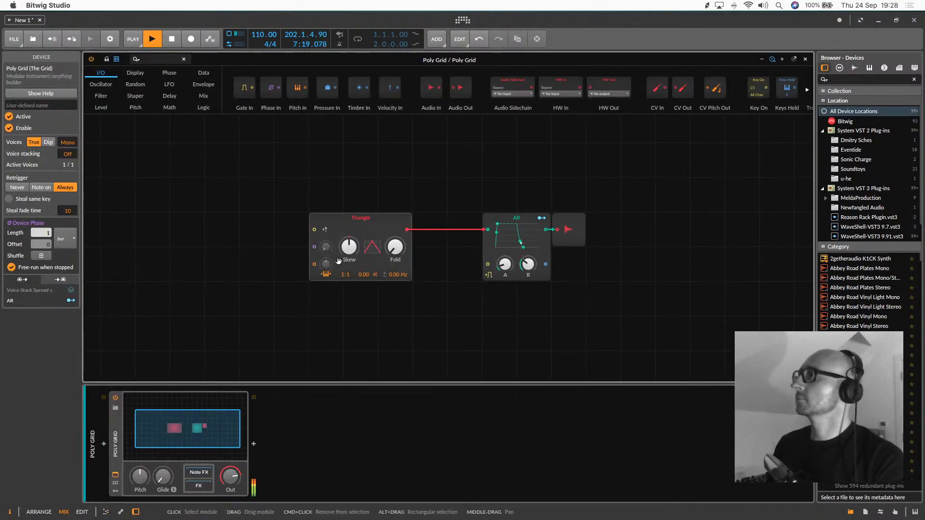
{"action": "right_click", "coordinate": [538, 246]}
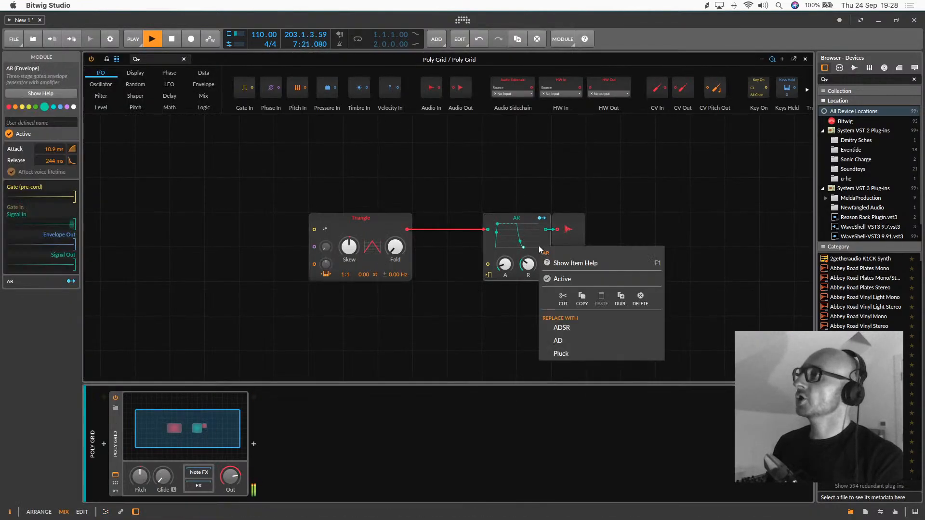
{"action": "left_click", "coordinate": [561, 329]}
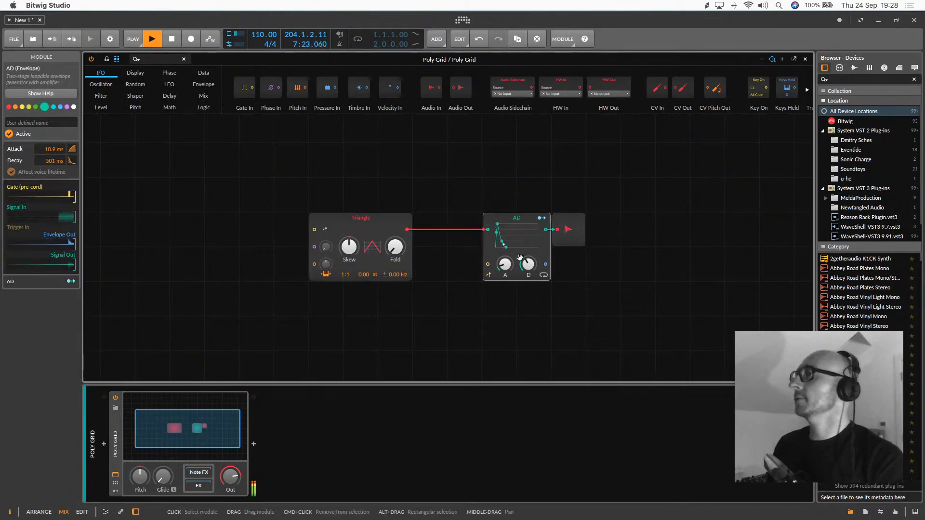
{"action": "left_click_drag", "start_coordinate": [528, 264], "coordinate": [528, 282]}
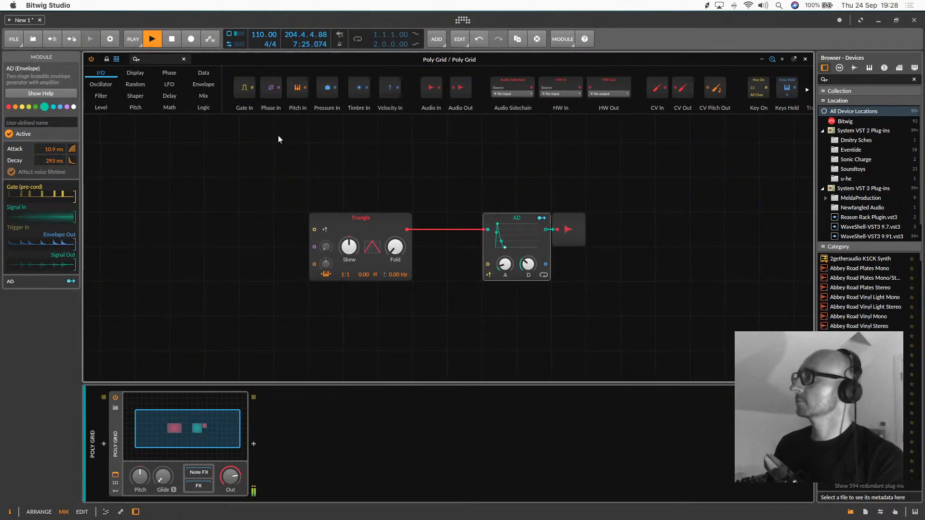
Move the Triangle oscillator away from the AD envelope and insert a Mixer module into the cable between them
{"action": "left_click_drag", "start_coordinate": [351, 219], "coordinate": [282, 149]}
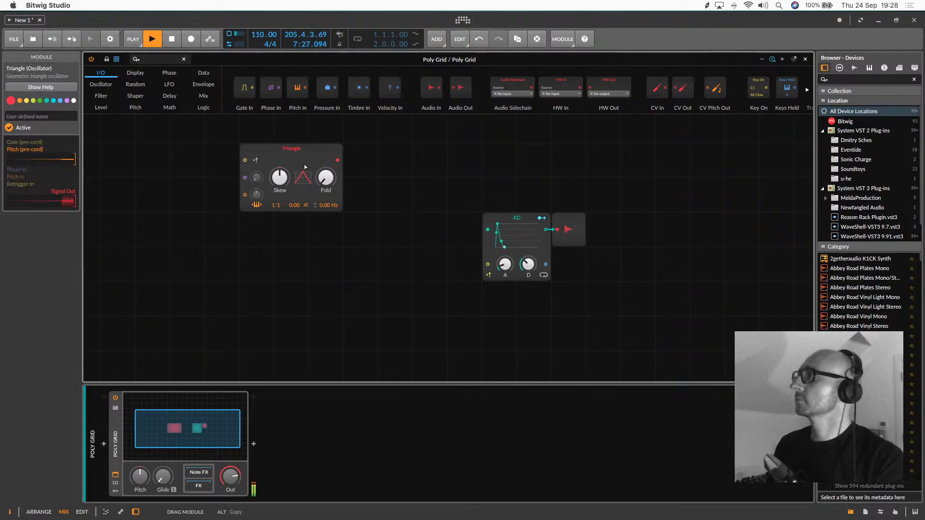
{"action": "mouse_move", "coordinate": [203, 96]}
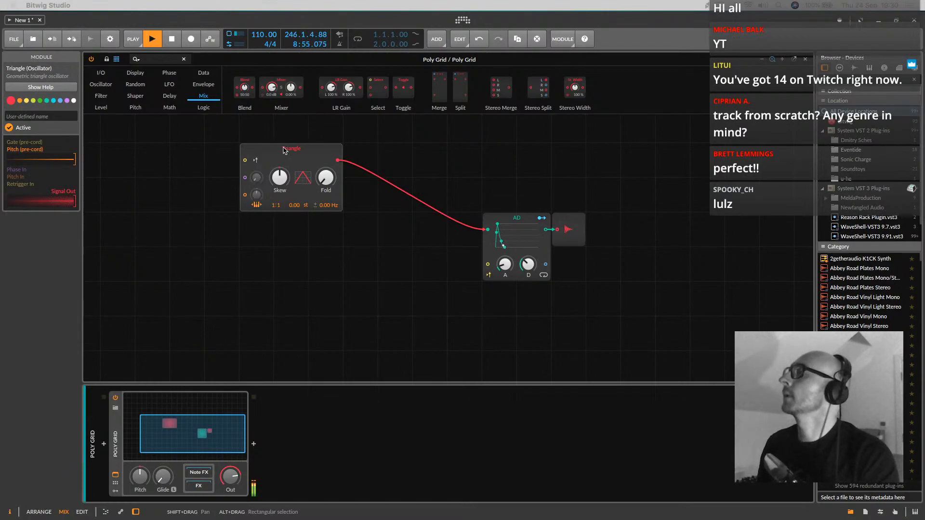
{"action": "left_click", "coordinate": [304, 153]}
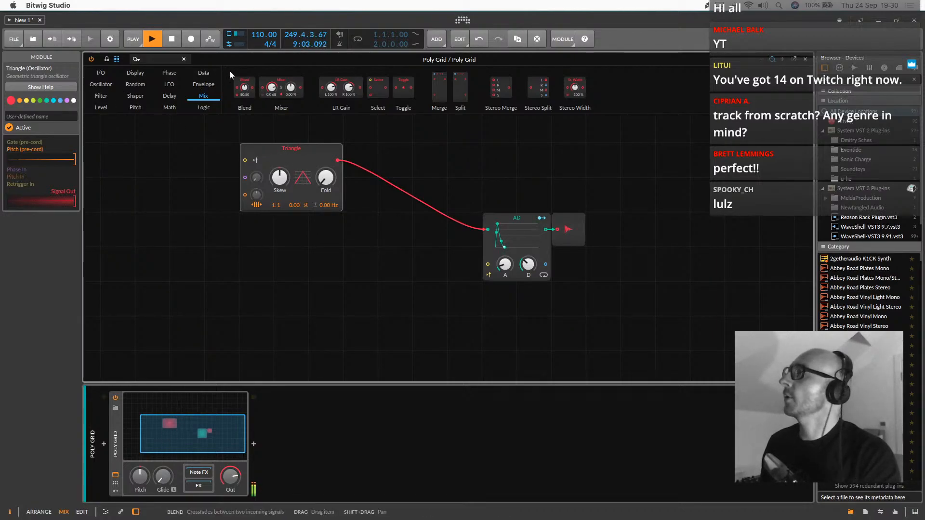
{"action": "left_click_drag", "start_coordinate": [276, 90], "coordinate": [344, 160]}
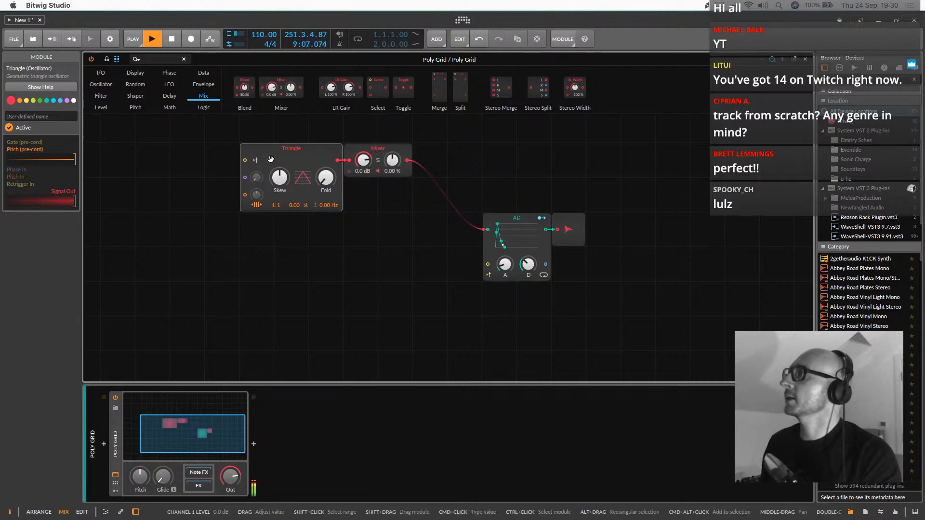
Add Phase-1 and Sawtooth oscillators into Mixer channels 2 and 3, with the Sawtooth's shape adjusted, ratio at 1:2 and level at -23.7 dB
{"action": "left_click", "coordinate": [101, 85]}
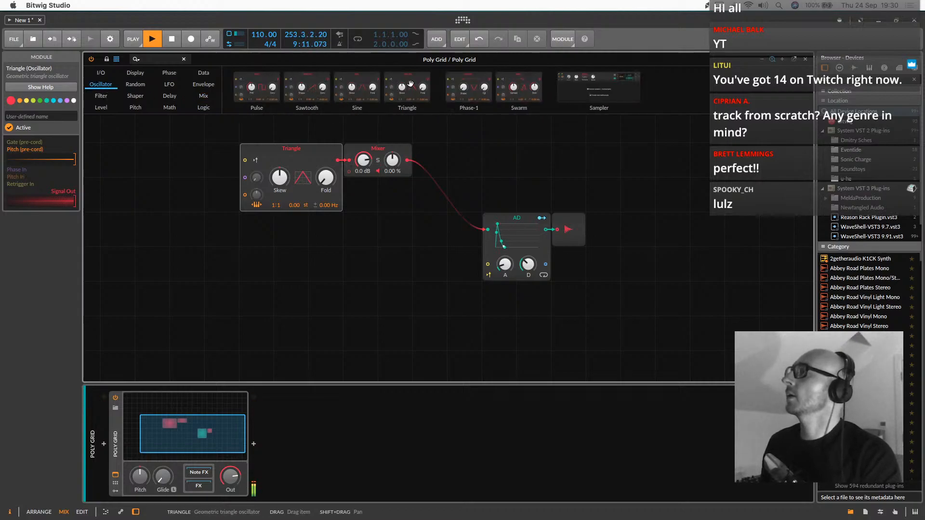
{"action": "left_click_drag", "start_coordinate": [477, 87], "coordinate": [244, 247]}
{"action": "left_click_drag", "start_coordinate": [338, 229], "coordinate": [354, 173]}
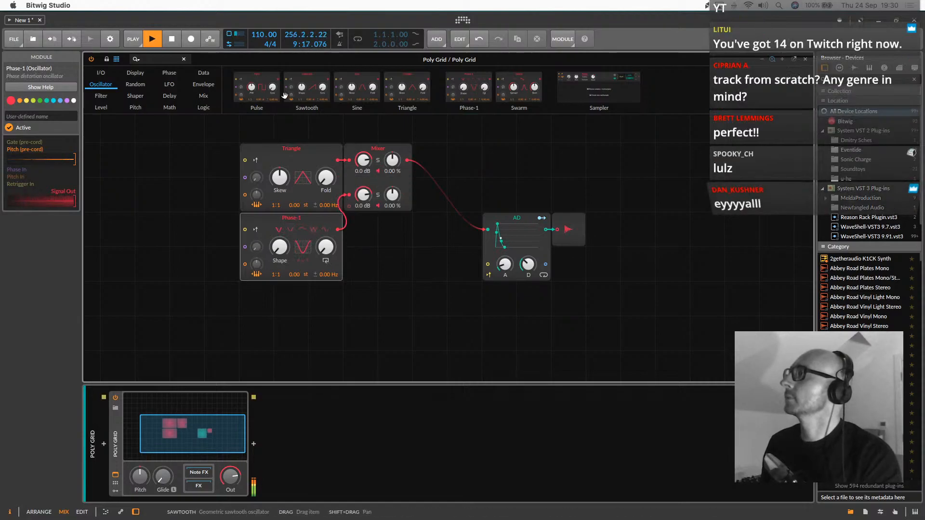
{"action": "left_click_drag", "start_coordinate": [306, 99], "coordinate": [363, 246]}
{"action": "left_click_drag", "start_coordinate": [280, 323], "coordinate": [281, 283]}
{"action": "left_click_drag", "start_coordinate": [281, 318], "coordinate": [279, 338]}
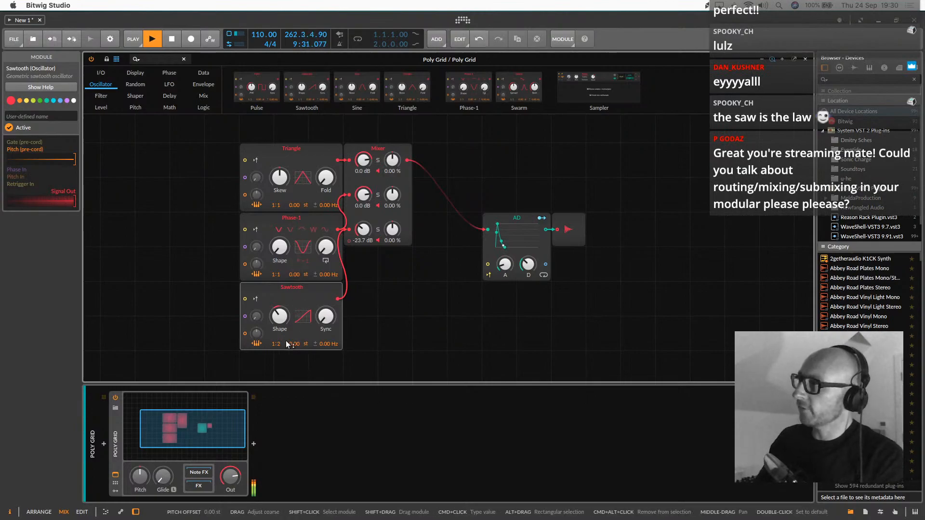
Lengthen the AD envelope's decay slightly and transpose the three notes in the Poly Grid track's Scene 1 clip to B2
{"action": "left_click_drag", "start_coordinate": [526, 265], "coordinate": [526, 261]}
{"action": "left_click", "coordinate": [202, 432]}
{"action": "double_click", "coordinate": [219, 81]}
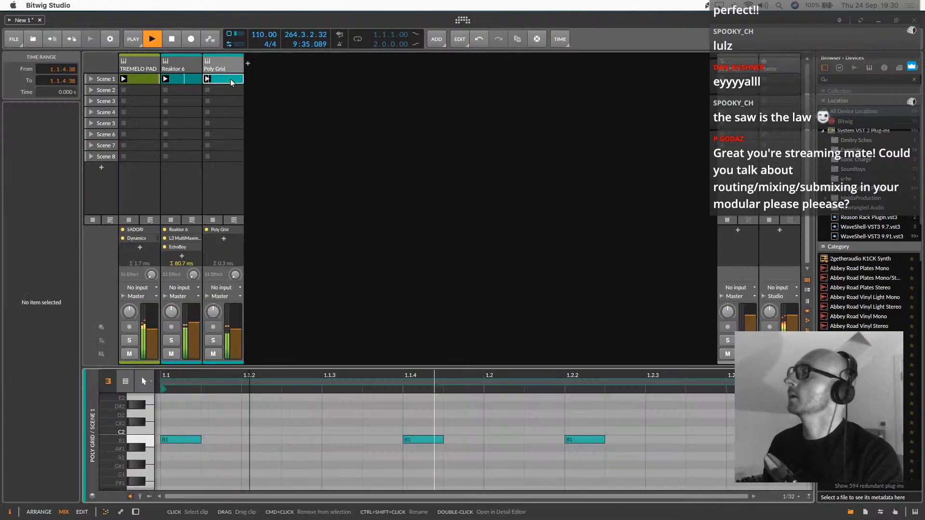
{"action": "key", "text": "shift+Up"}
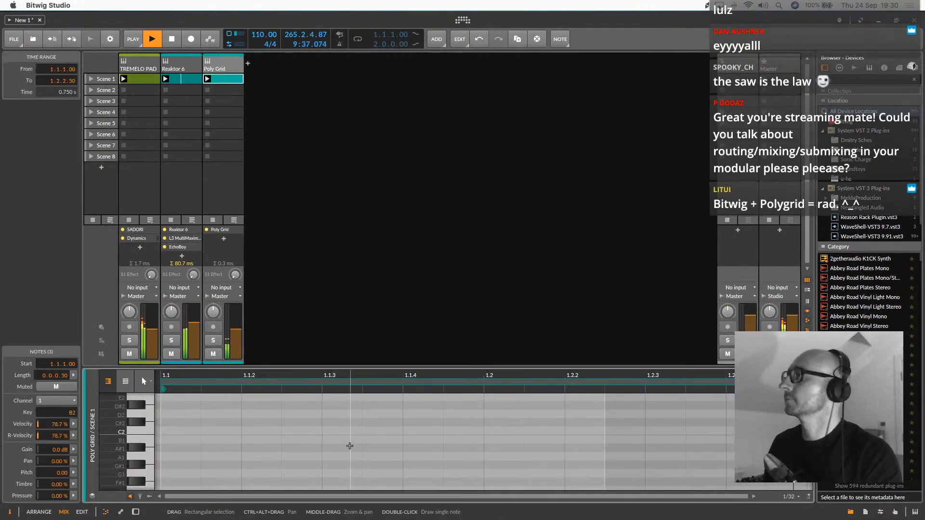
Copy the EchoBoy effect from the Reaktor 6 track to the end of the Poly Grid track's device chain
{"action": "left_click", "coordinate": [184, 68]}
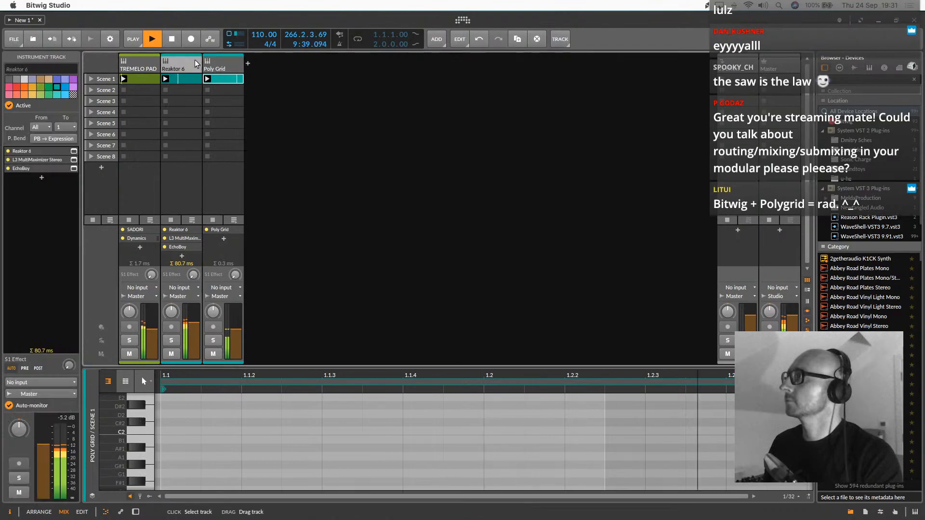
{"action": "double_click", "coordinate": [185, 70]}
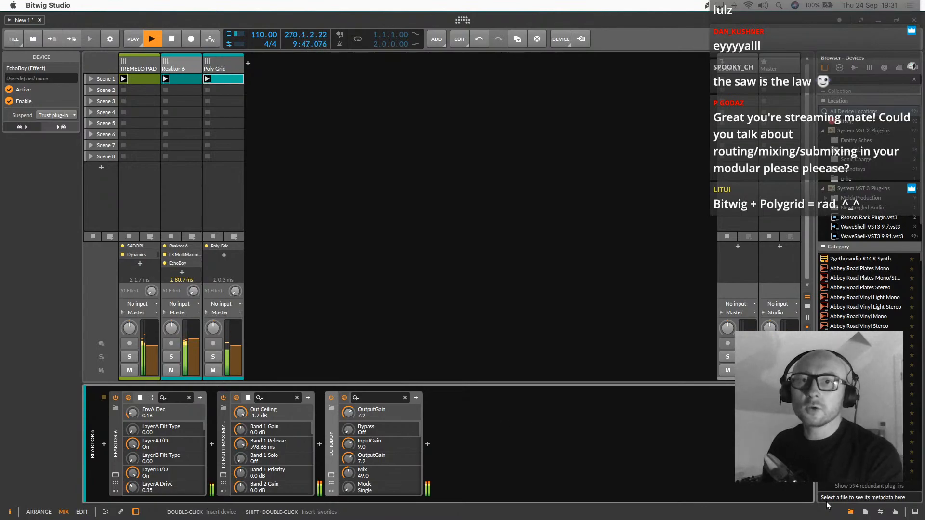
{"action": "key", "text": "F11"}
{"action": "key", "text": "F11"}
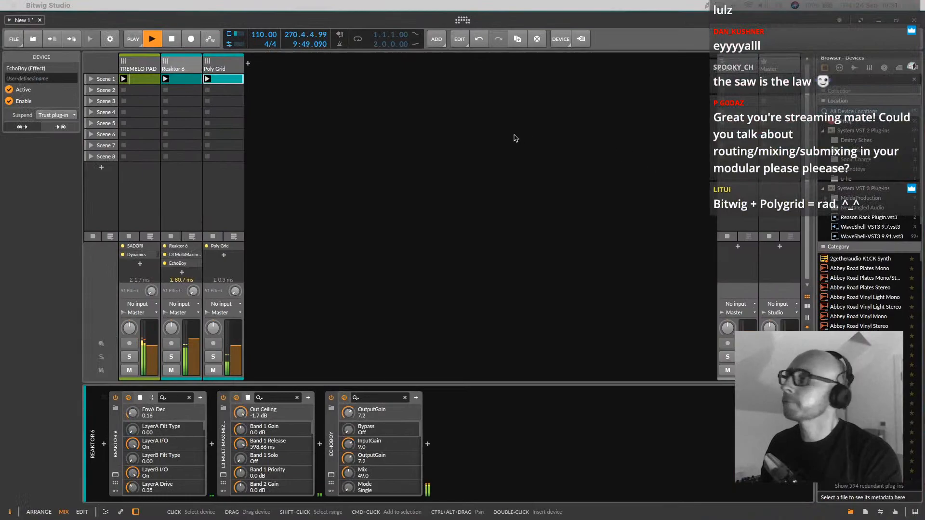
{"action": "left_click", "coordinate": [513, 284]}
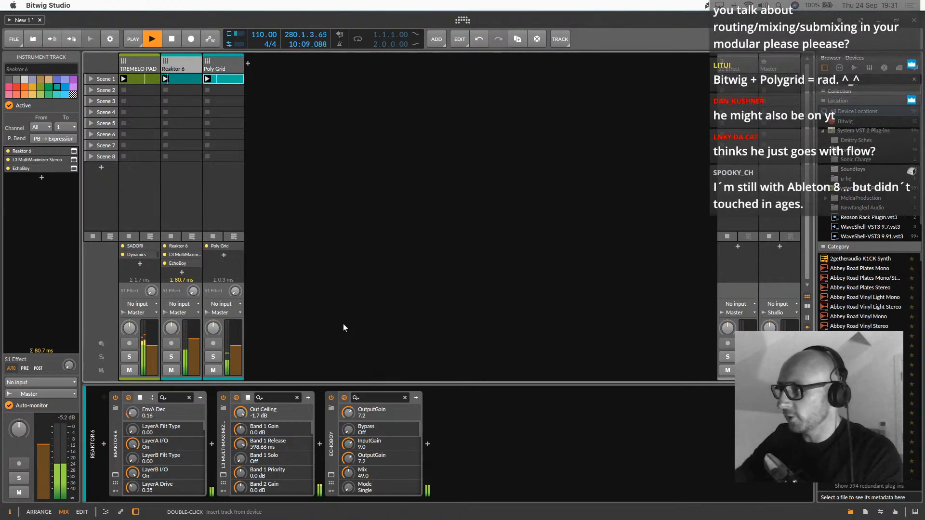
{"action": "left_click", "coordinate": [217, 68]}
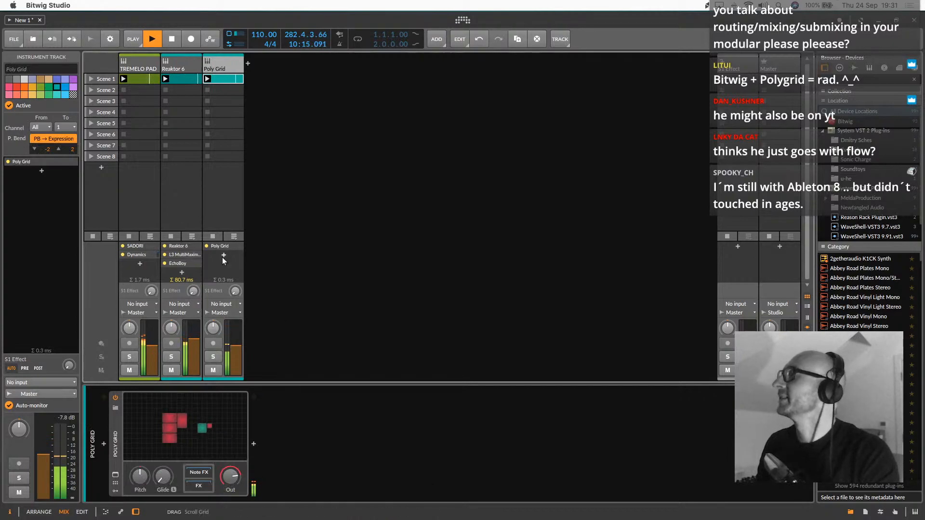
{"action": "left_click", "coordinate": [175, 60]}
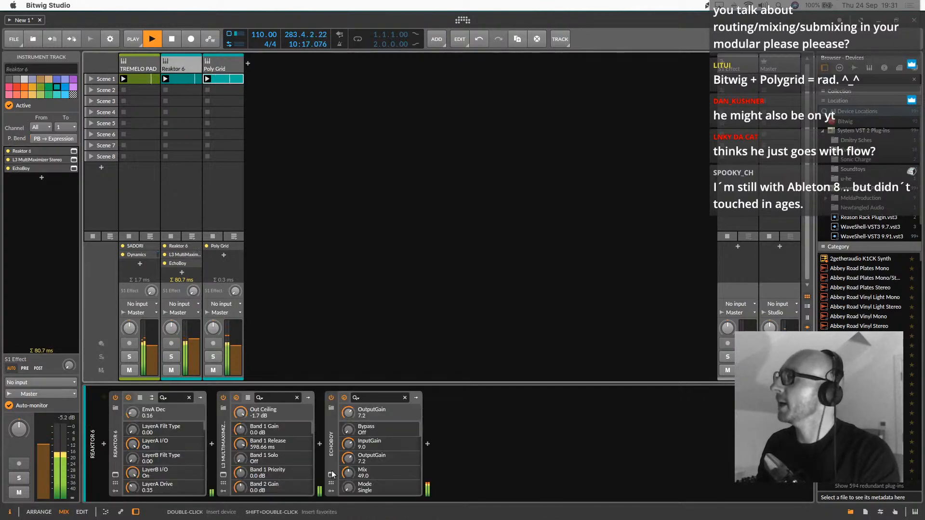
{"action": "left_click_drag", "start_coordinate": [333, 443], "coordinate": [249, 242]}
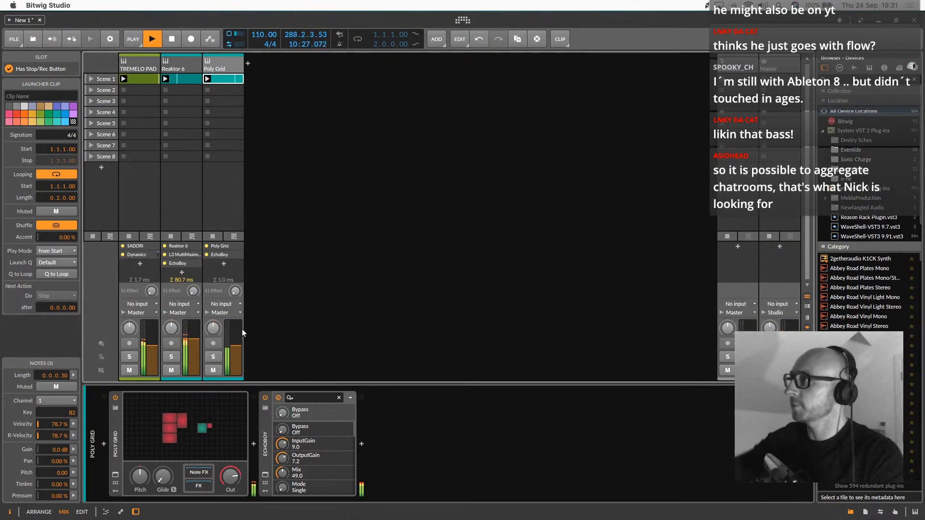
Show the Poly Grid's remote controls and adjust the decay on the AD page
{"action": "left_click", "coordinate": [115, 472]}
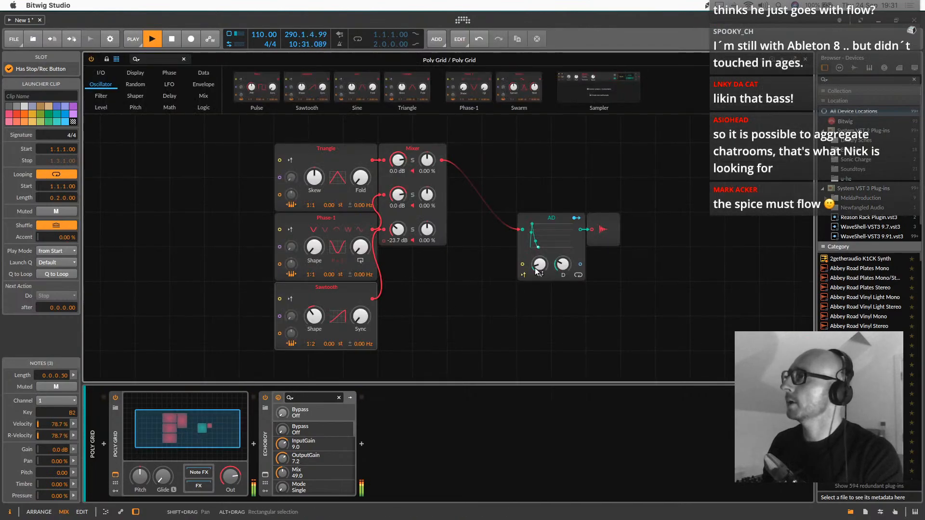
{"action": "left_click", "coordinate": [115, 484]}
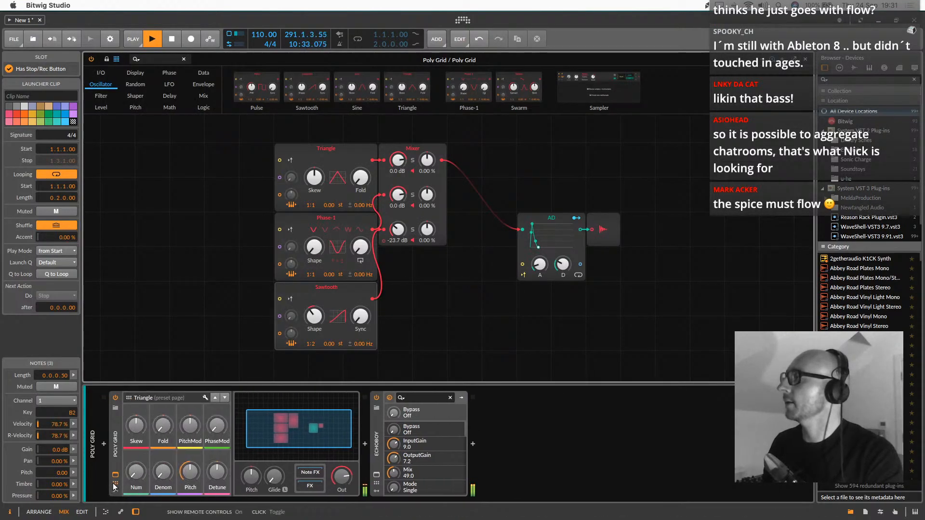
{"action": "left_click", "coordinate": [224, 398]}
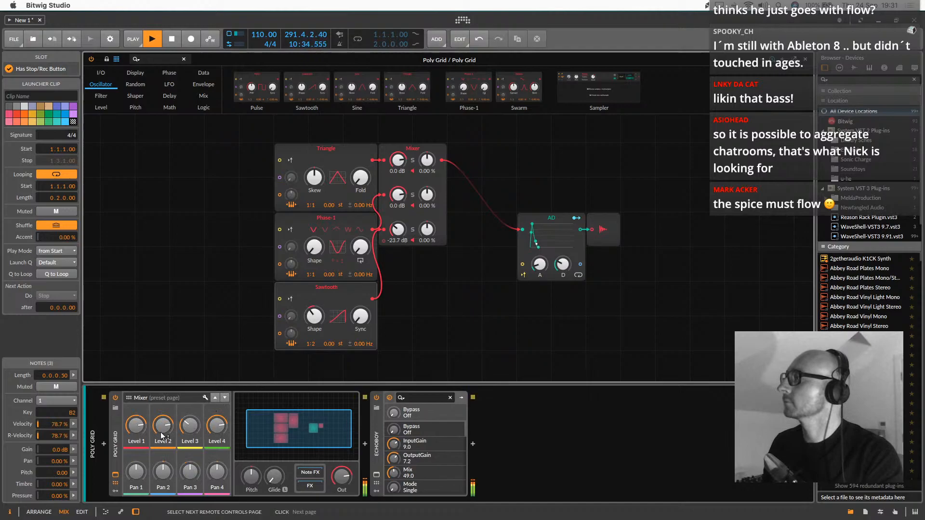
{"action": "left_click", "coordinate": [224, 398]}
{"action": "left_click", "coordinate": [225, 398]}
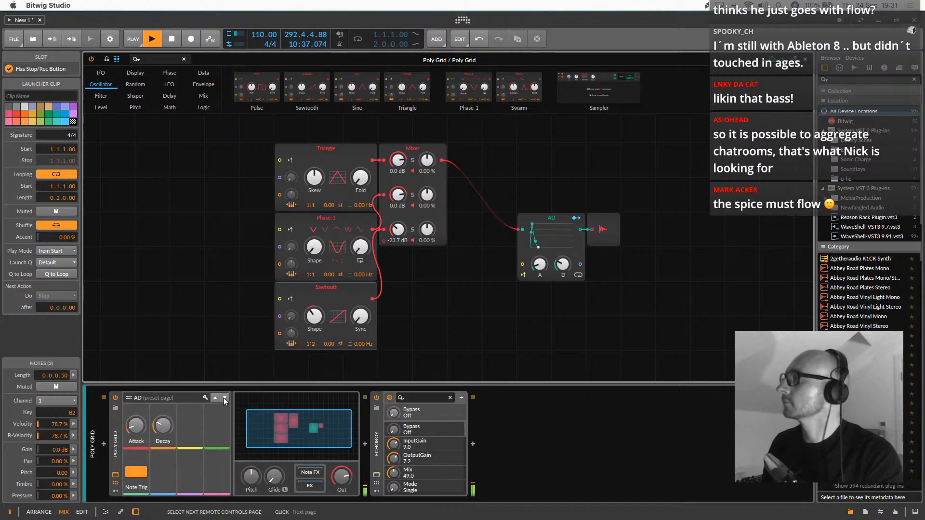
{"action": "left_click_drag", "start_coordinate": [163, 426], "coordinate": [163, 448]}
{"action": "left_click_drag", "start_coordinate": [314, 204], "coordinate": [313, 198]}
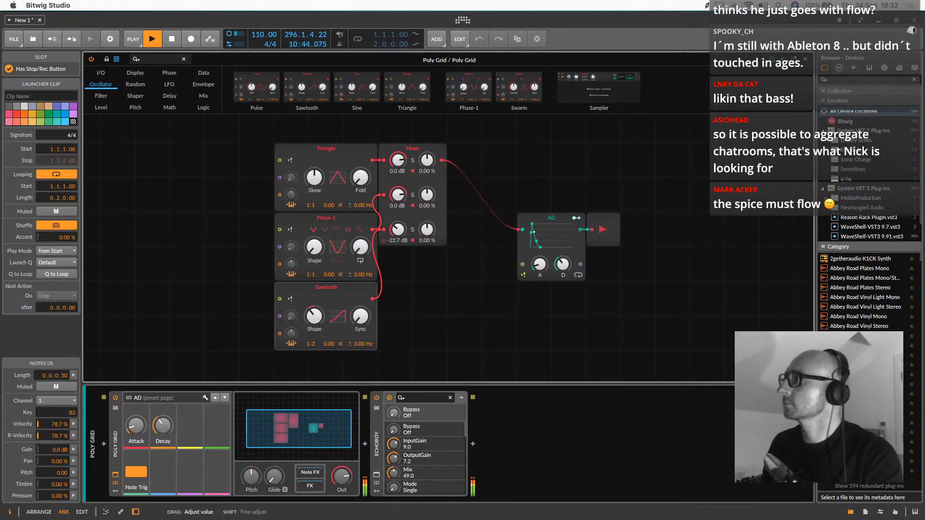
Hide the grid editor and transpose the Poly Grid clip's three notes up an octave to B3
{"action": "double_click", "coordinate": [306, 418]}
{"action": "double_click", "coordinate": [226, 79]}
{"action": "left_click", "coordinate": [302, 429]}
{"action": "key", "text": "shift+Up"}
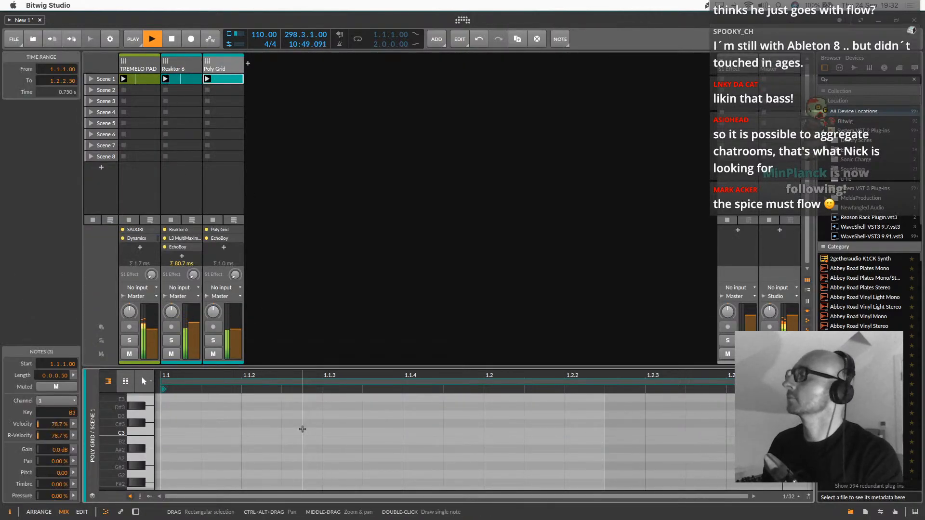
Set the Poly Grid track's EchoBoy to an input gain of 21.1, saturation of 15.60 and mix of 64
{"action": "left_click", "coordinate": [222, 67]}
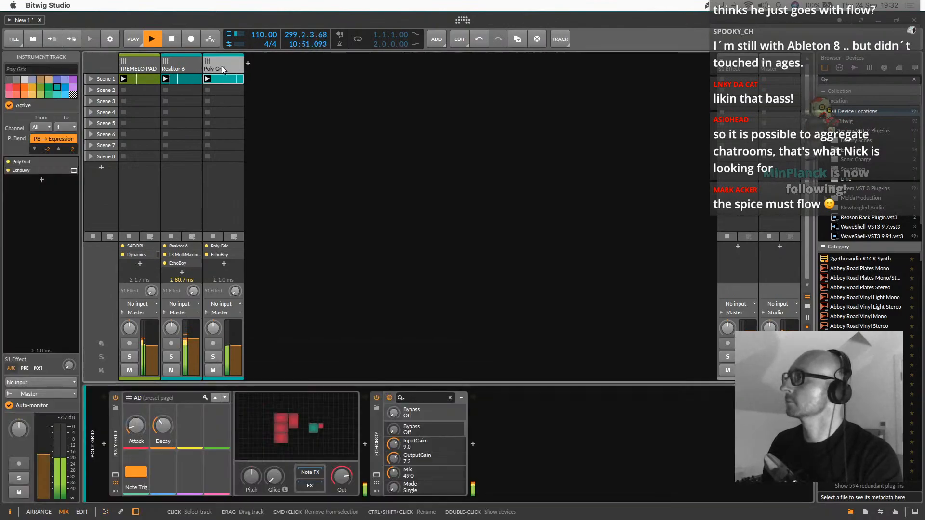
{"action": "left_click", "coordinate": [377, 475]}
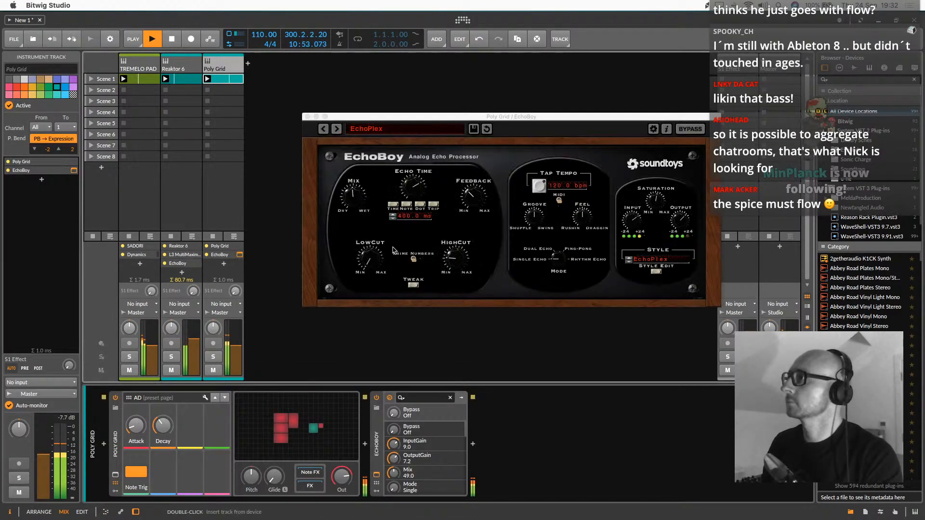
{"action": "left_click_drag", "start_coordinate": [350, 190], "coordinate": [356, 176]}
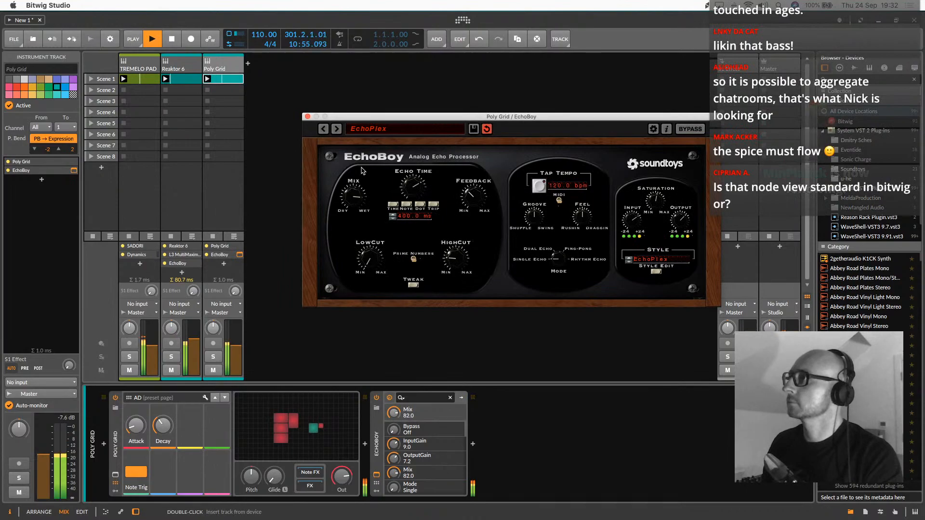
{"action": "left_click_drag", "start_coordinate": [635, 217], "coordinate": [662, 194]}
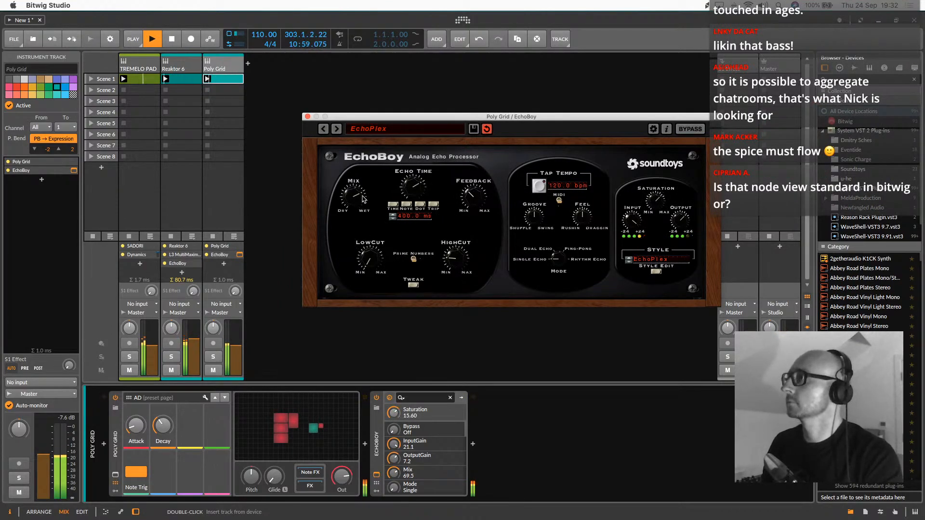
{"action": "left_click_drag", "start_coordinate": [362, 198], "coordinate": [362, 206]}
Insert a Bitwig Delay-4 between the Poly Grid and EchoBoy in the device chain
{"action": "left_click", "coordinate": [365, 444]}
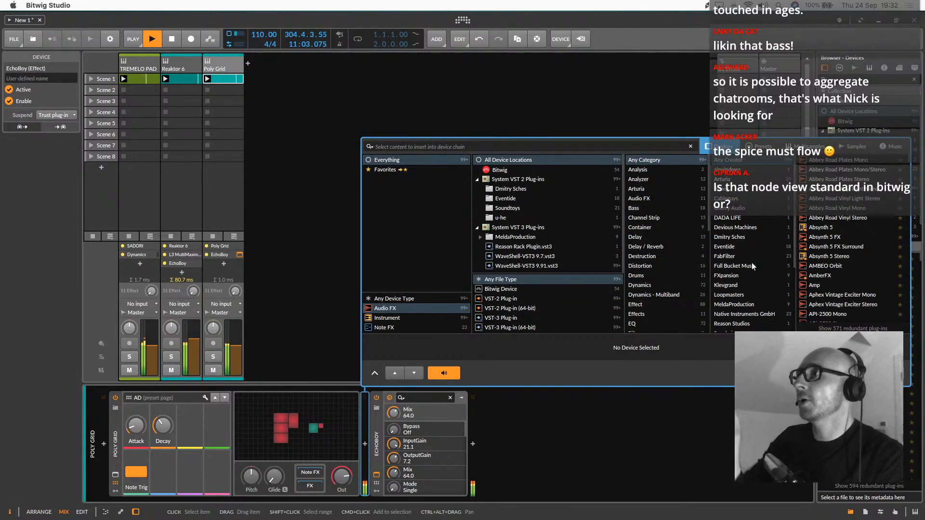
{"action": "left_click", "coordinate": [728, 188]}
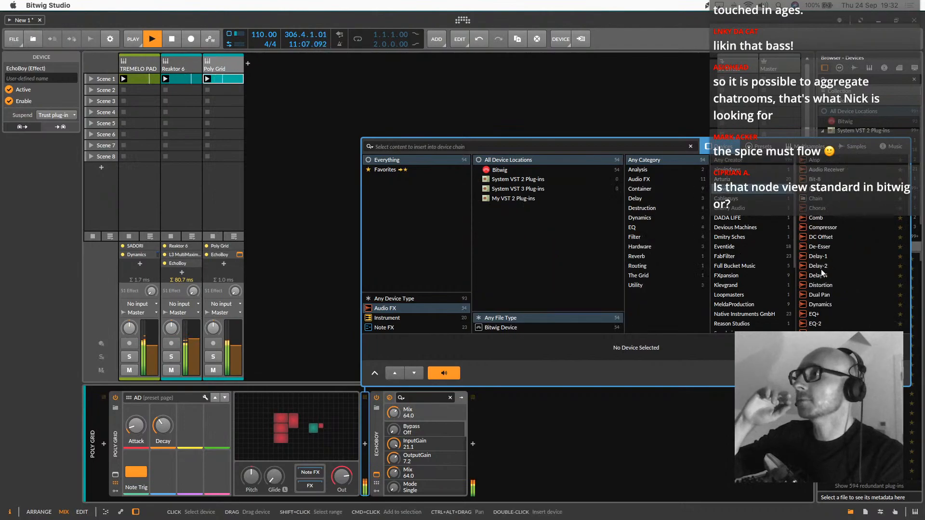
{"action": "double_click", "coordinate": [820, 273]}
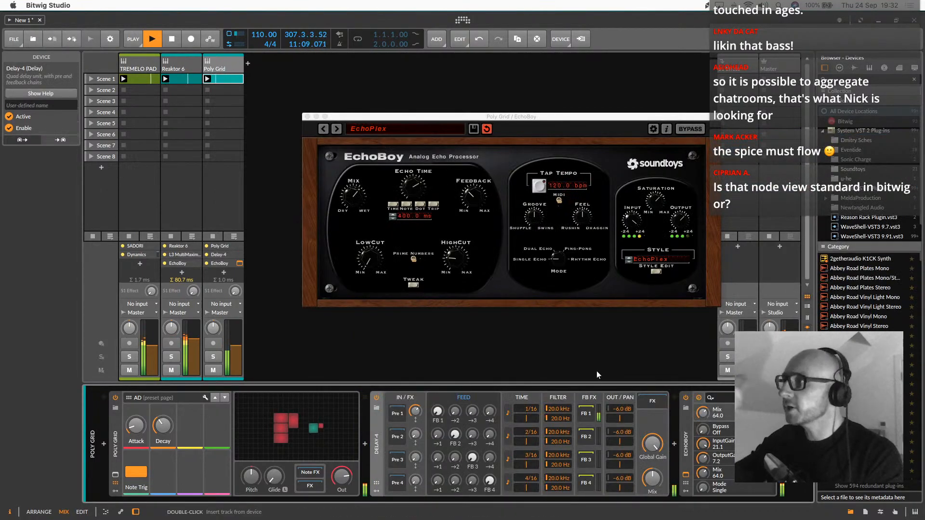
Try the Attack Killah, Band Wurm and Long Story presets in place of Delay-4 and discard the replacement
{"action": "left_click", "coordinate": [377, 410]}
{"action": "scroll", "coordinate": [843, 265], "scroll_direction": "down", "scroll_amount": 10}
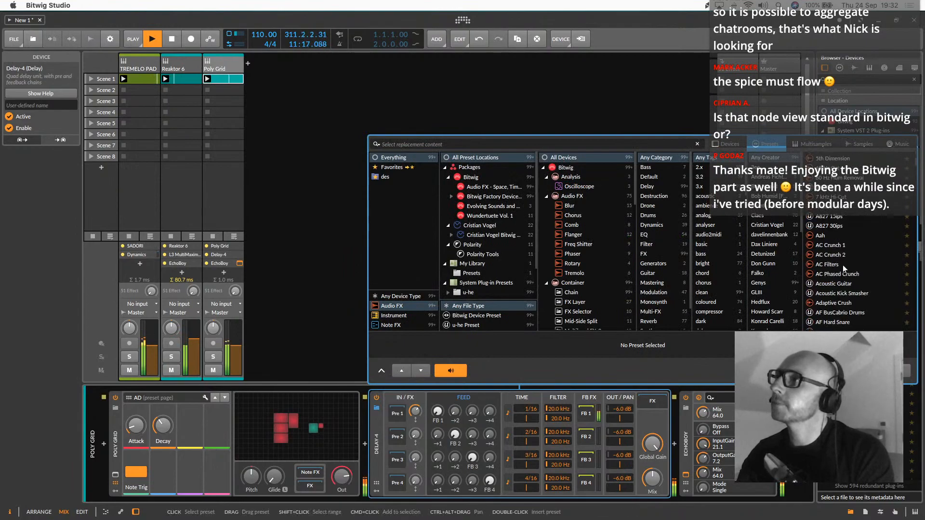
{"action": "scroll", "coordinate": [842, 265], "scroll_direction": "down", "scroll_amount": 5}
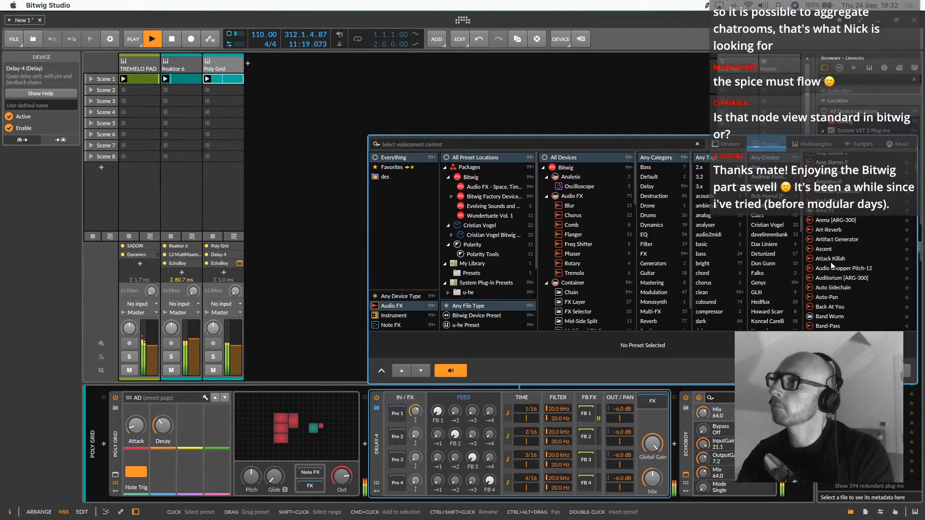
{"action": "left_click", "coordinate": [831, 259]}
{"action": "left_click", "coordinate": [832, 316]}
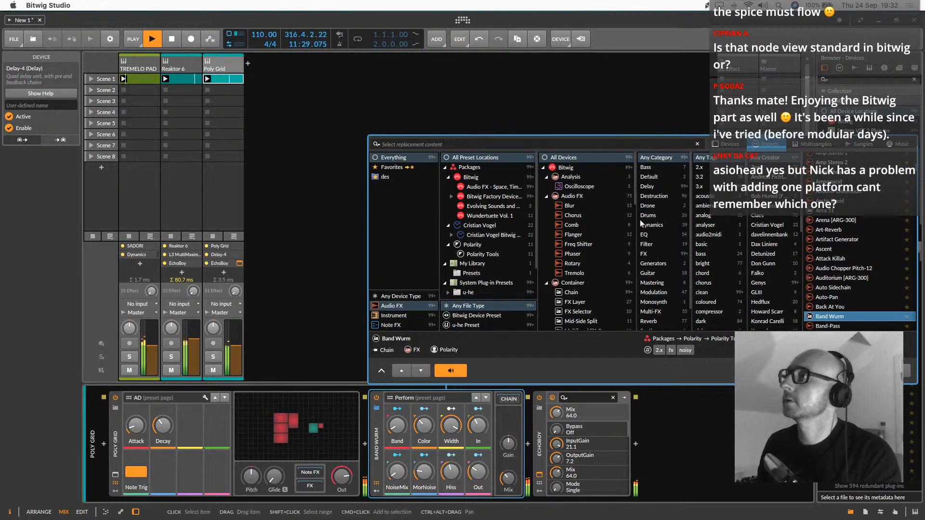
{"action": "left_click", "coordinate": [651, 187]}
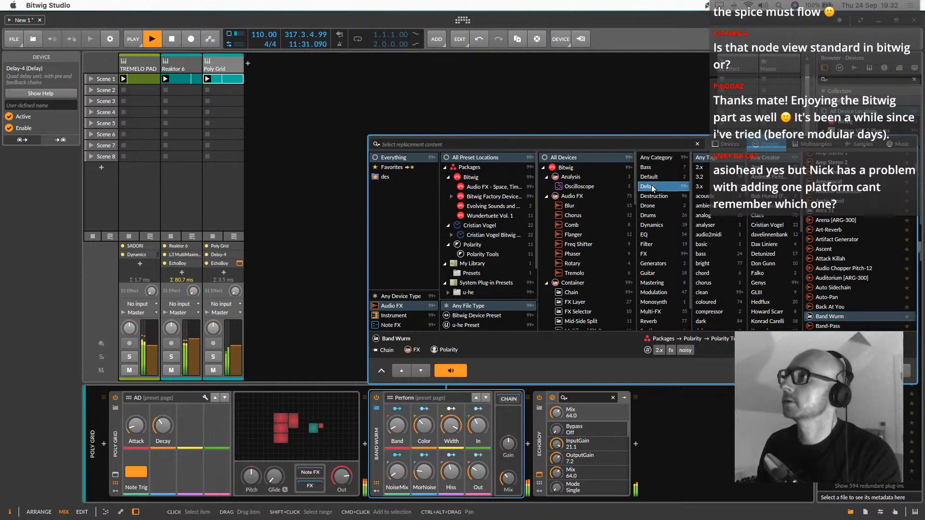
{"action": "left_click", "coordinate": [829, 220]}
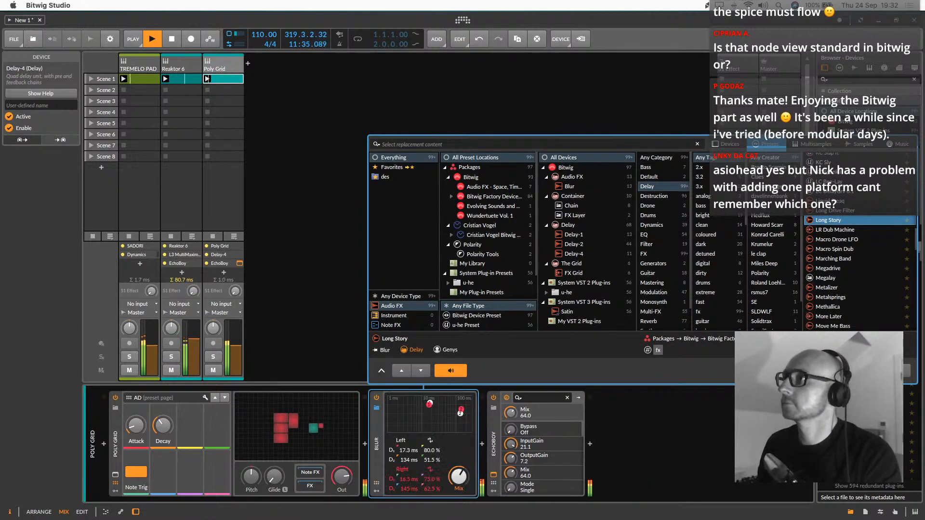
{"action": "key", "text": "Escape"}
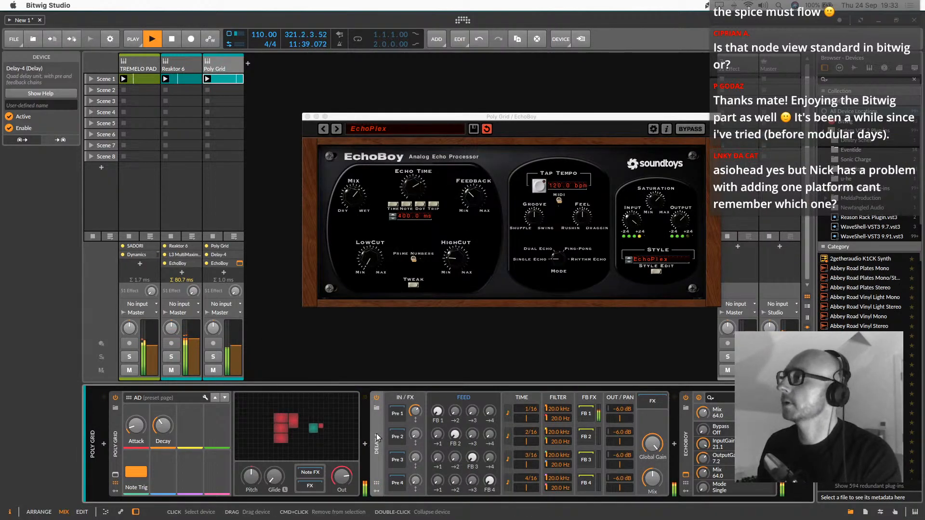
Replace the Delay-4 on the Poly Grid track with the Blur delay preset Dub Repeater
{"action": "left_click", "coordinate": [377, 408]}
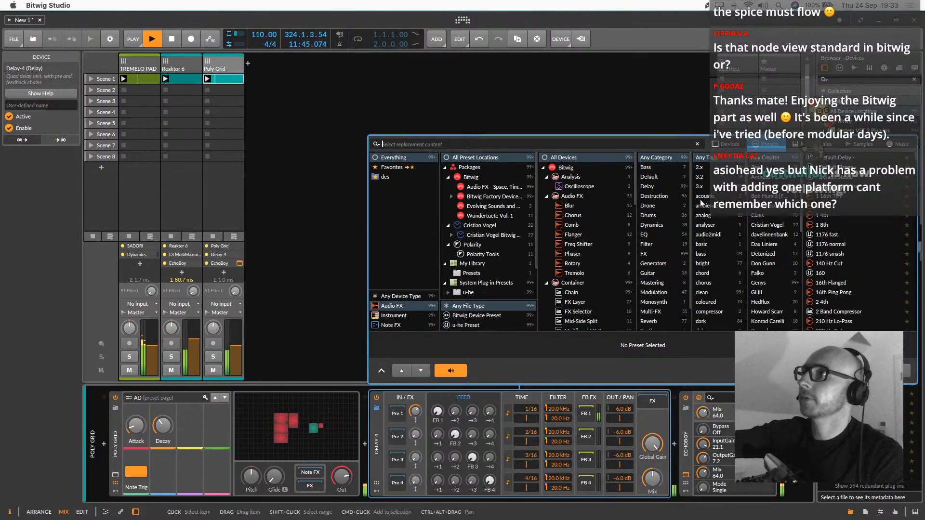
{"action": "left_click", "coordinate": [651, 187]}
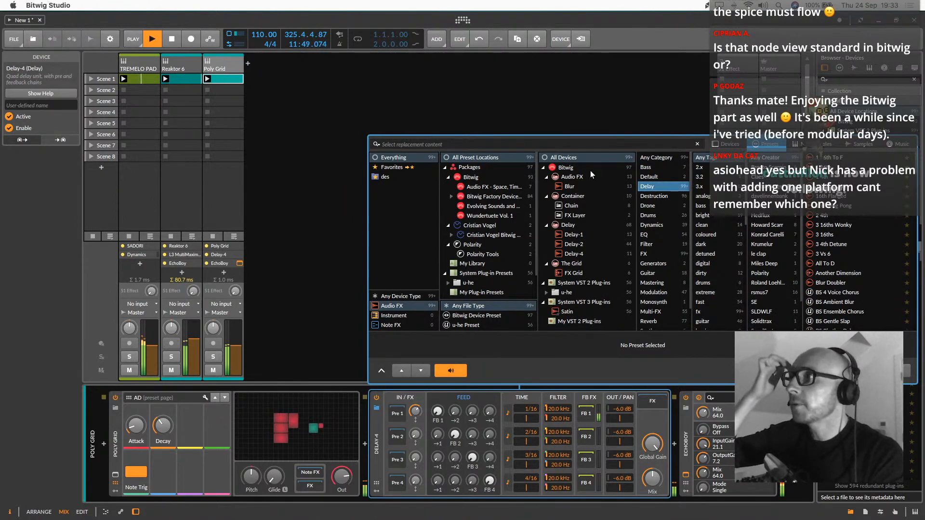
{"action": "left_click", "coordinate": [573, 188]}
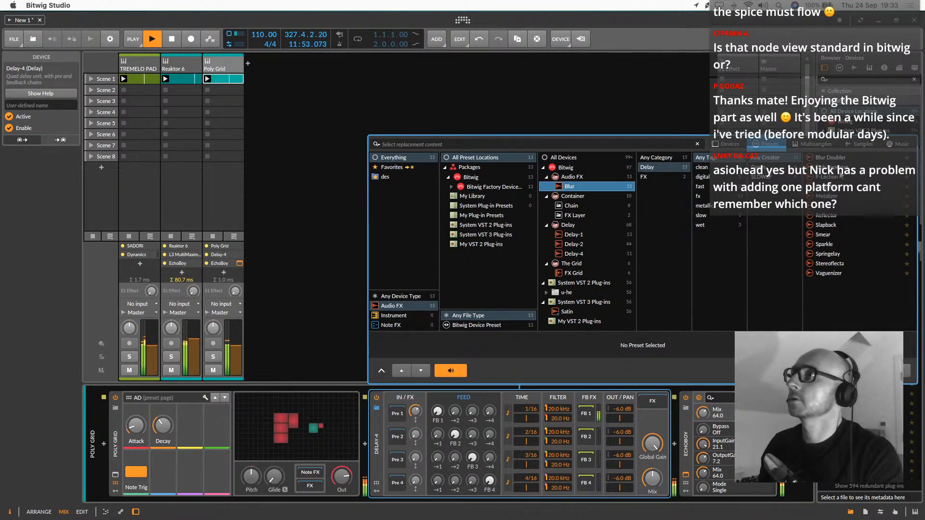
{"action": "left_click", "coordinate": [829, 168]}
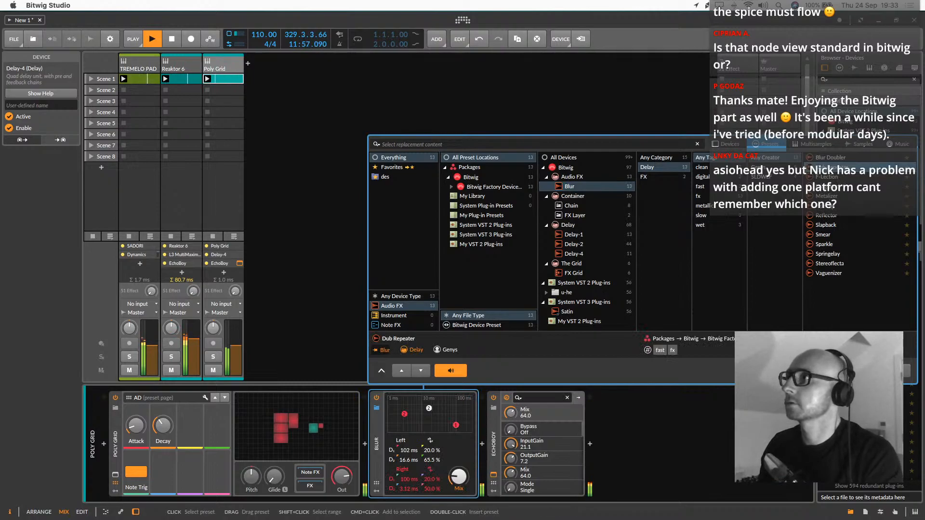
{"action": "key", "text": "Return"}
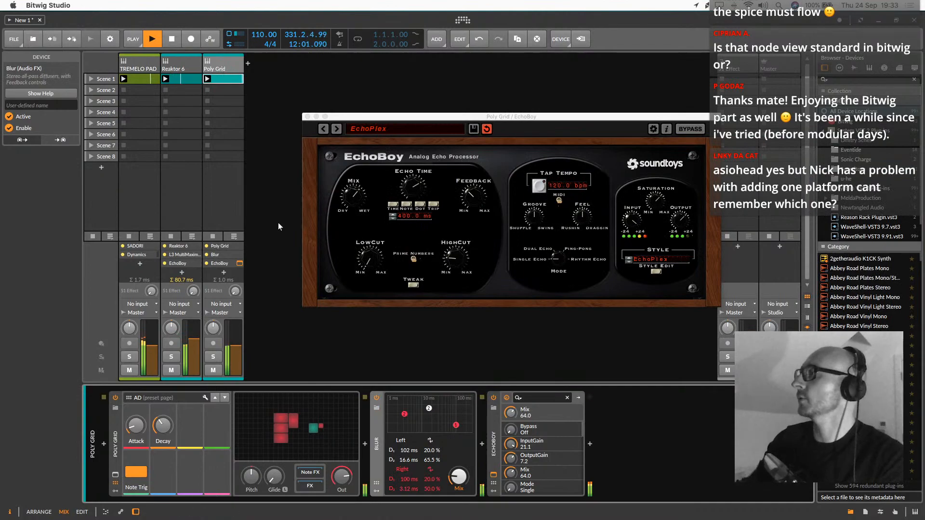
Insert a Low-pass LD filter between the Mixer and AD modules in the Poly Grid patch, with a 714 Hz cutoff
{"action": "double_click", "coordinate": [235, 70]}
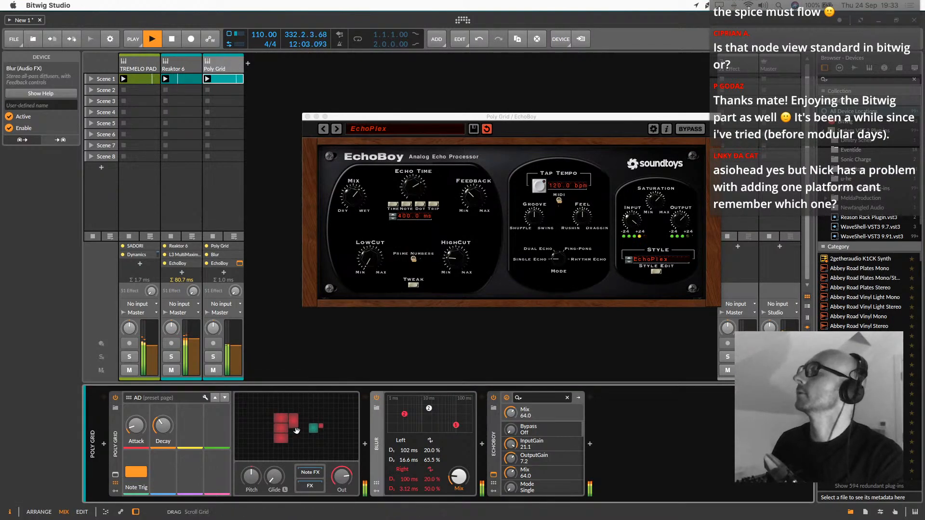
{"action": "double_click", "coordinate": [294, 430]}
{"action": "left_click_drag", "start_coordinate": [370, 119], "coordinate": [693, 297]}
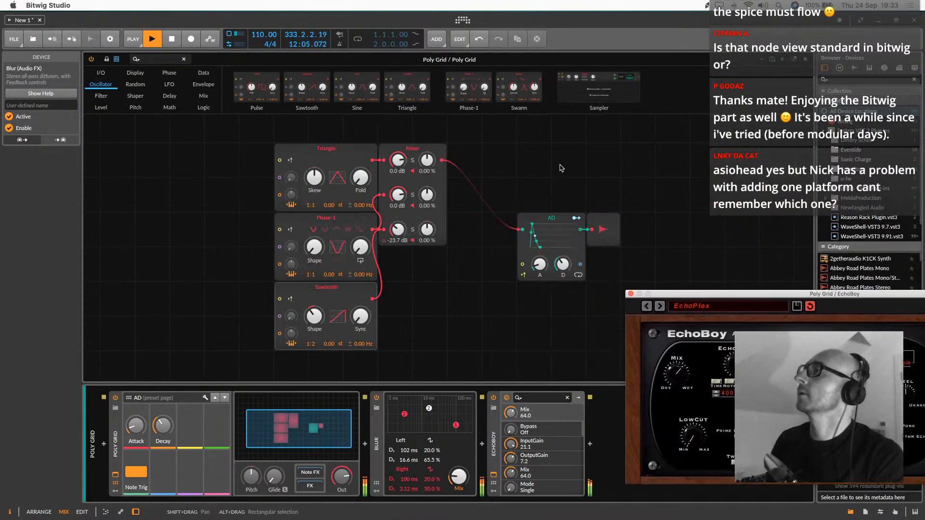
{"action": "left_click", "coordinate": [101, 96]}
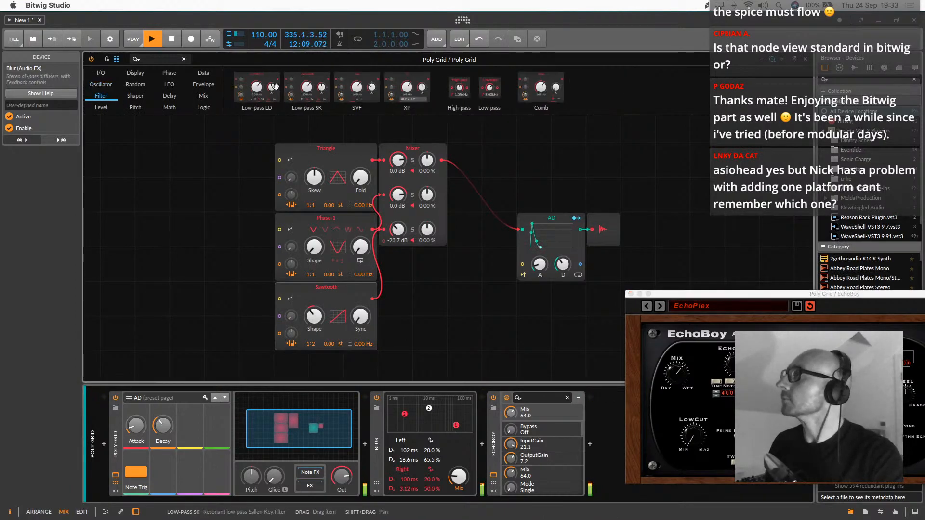
{"action": "left_click_drag", "start_coordinate": [437, 160], "coordinate": [440, 161]}
{"action": "mouse_move", "coordinate": [499, 178]}
{"action": "left_mouse_down"}
{"action": "mouse_move", "coordinate": [499, 202]}
{"action": "mouse_move", "coordinate": [499, 164]}
{"action": "left_mouse_up"}
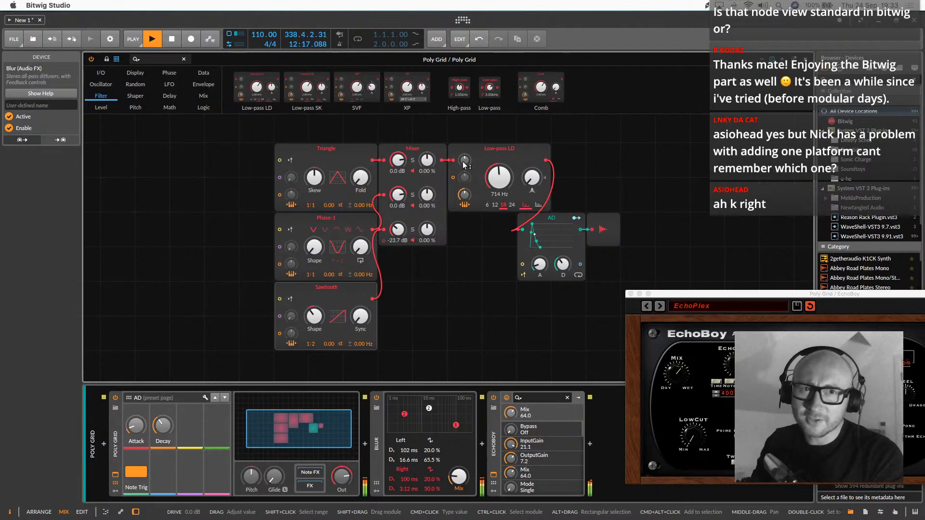
Fine-tune the grid patch with more Low-pass LD drive, an AD attack of about 10.9 ms and a 260 Hz filter cutoff
{"action": "left_click_drag", "start_coordinate": [465, 160], "coordinate": [465, 145]}
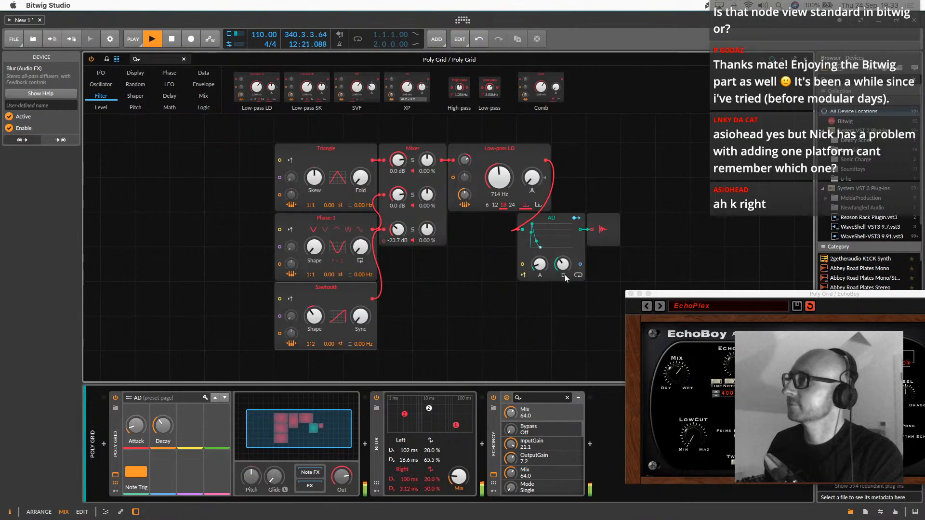
{"action": "left_click_drag", "start_coordinate": [540, 264], "coordinate": [539, 259]}
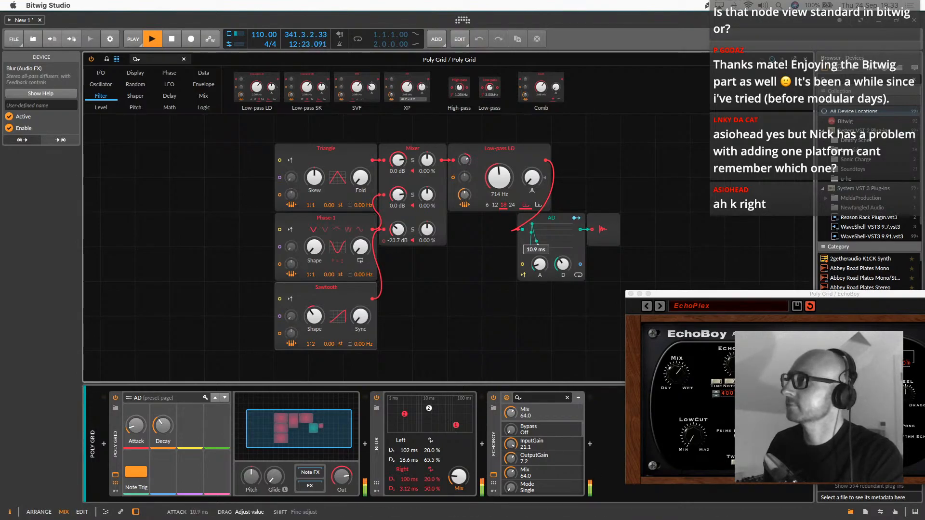
{"action": "left_click_drag", "start_coordinate": [500, 179], "coordinate": [500, 196]}
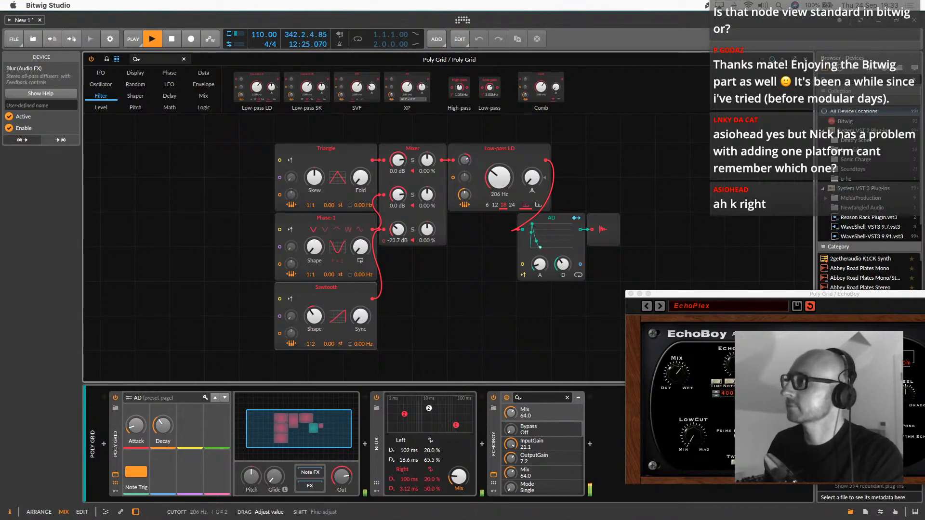
{"action": "left_click", "coordinate": [340, 418]}
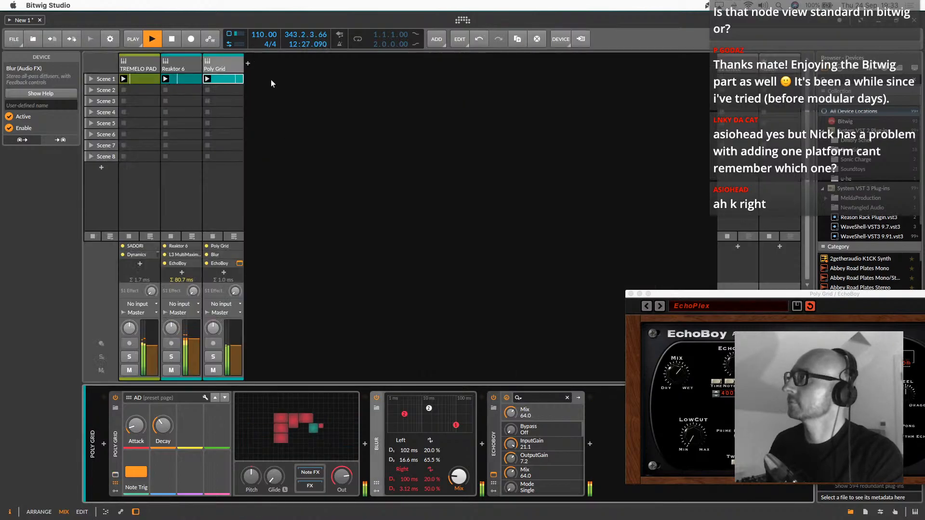
Duplicate the three B3 notes in the Poly Grid clip so the copies start at 1.1.2.00, and close the EchoBoy window
{"action": "left_click", "coordinate": [237, 78]}
{"action": "double_click", "coordinate": [237, 78]}
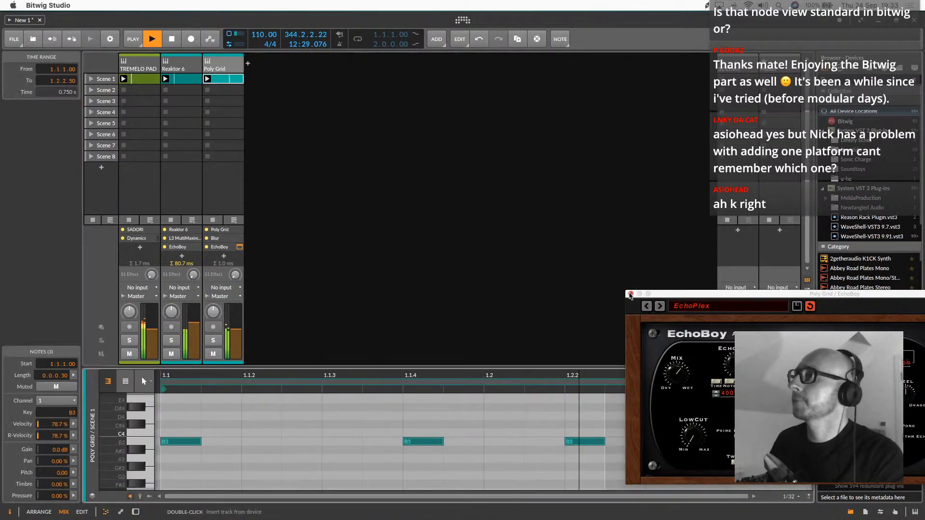
{"action": "left_click", "coordinate": [148, 446]}
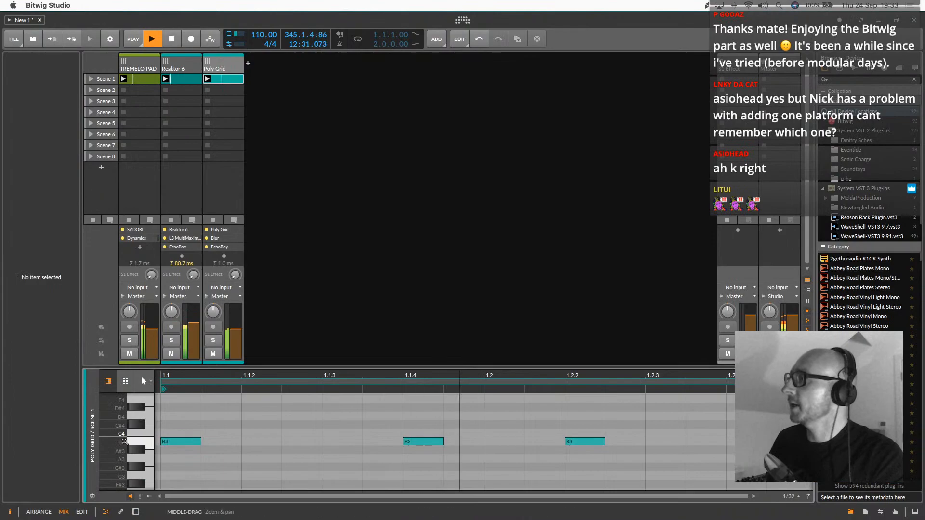
{"action": "left_click", "coordinate": [147, 446]}
{"action": "left_click_drag", "start_coordinate": [170, 443], "coordinate": [249, 448]}
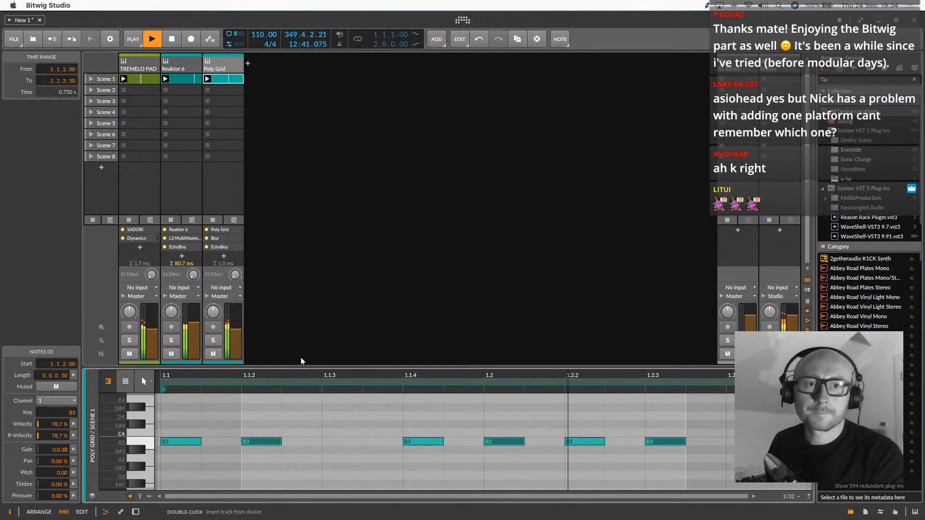
Show the Poly Grid track's device chain and reopen its grid patch editor
{"action": "key", "text": "super+Tab"}
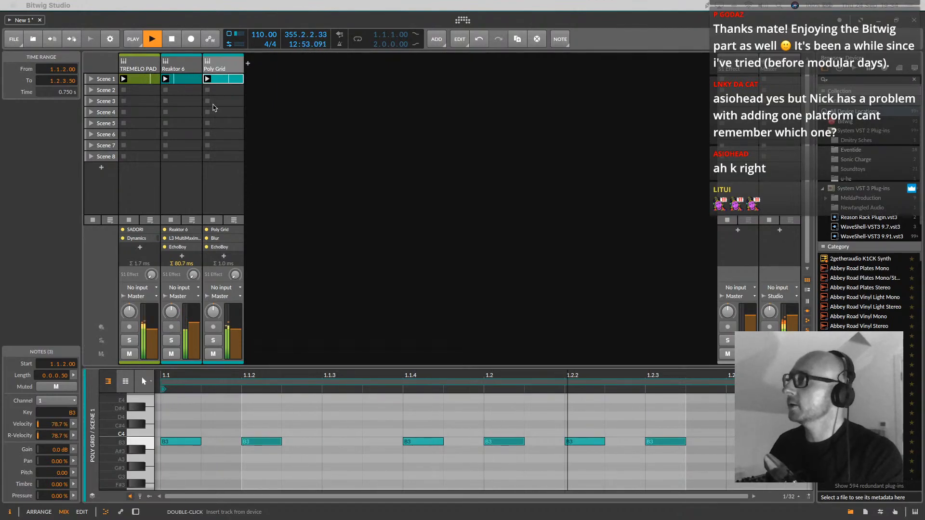
{"action": "double_click", "coordinate": [219, 70]}
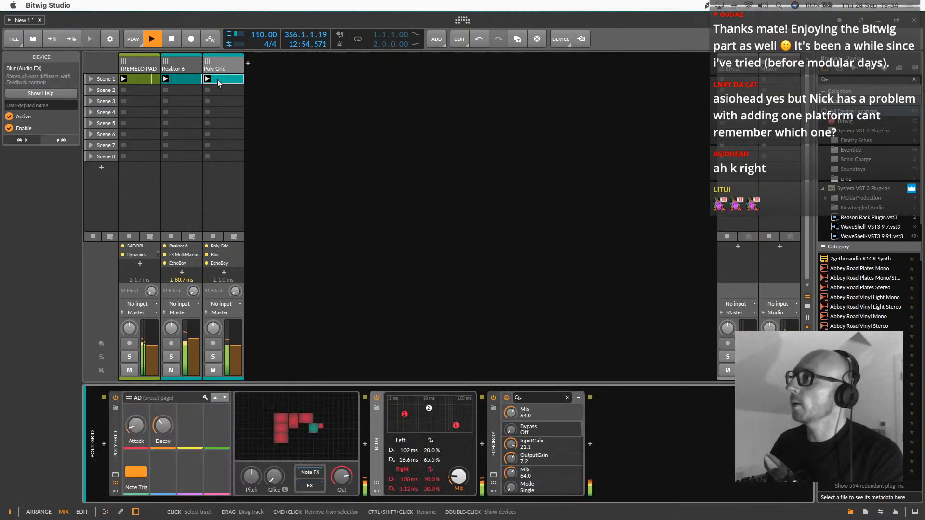
{"action": "left_click", "coordinate": [292, 422]}
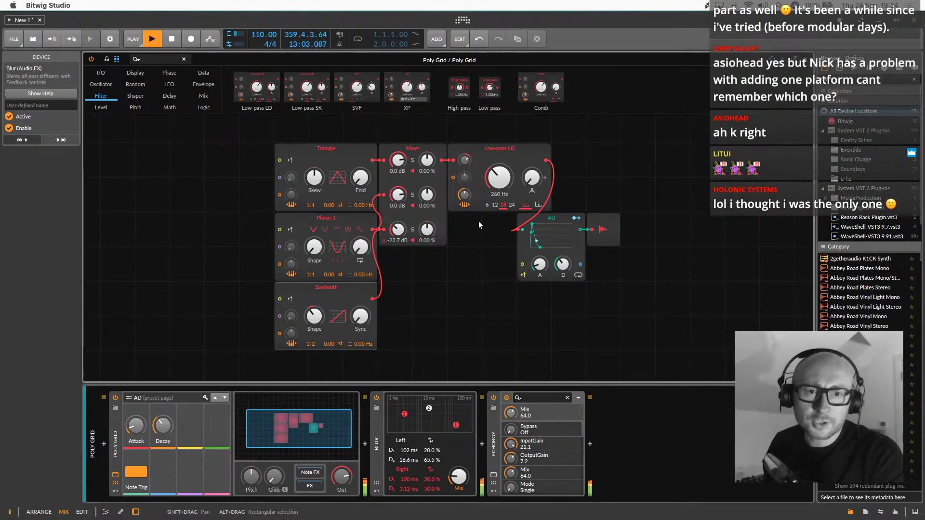
{"action": "key", "text": "super+Tab"}
{"action": "key", "text": "super+Tab"}
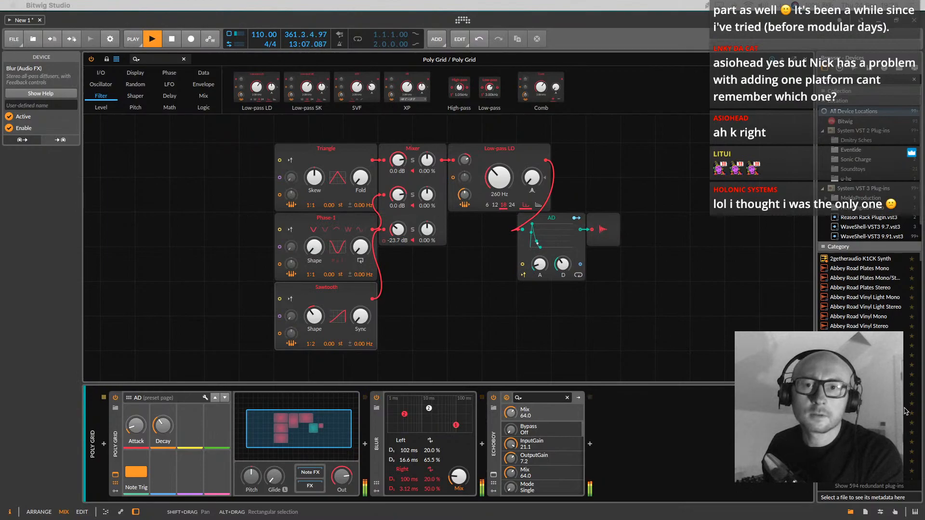
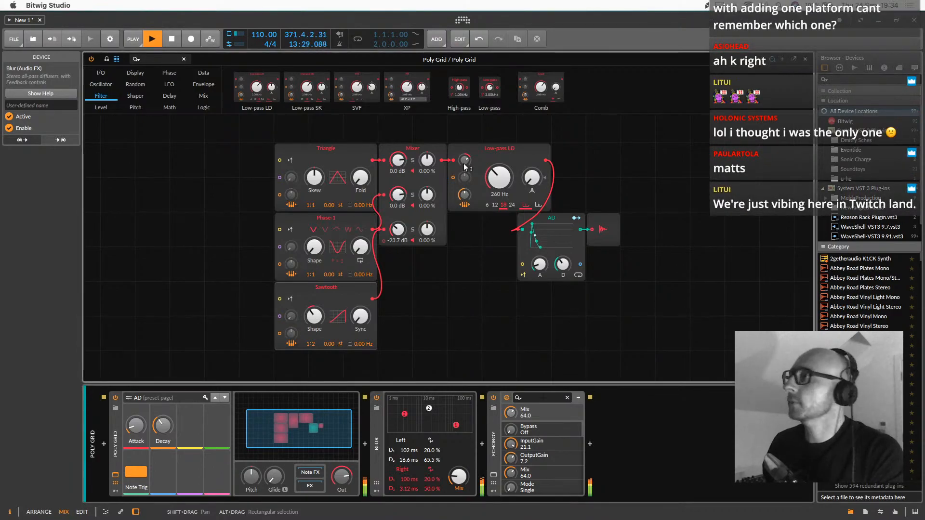
Set the AD module's decay to about 395 ms in the Poly Grid patch and close the patch editor
{"action": "left_click_drag", "start_coordinate": [540, 247], "coordinate": [538, 247]}
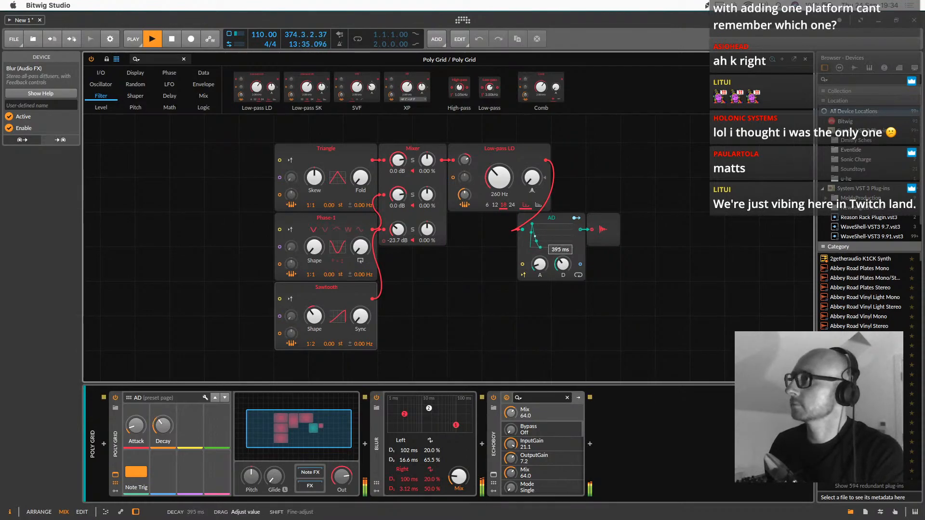
{"action": "left_click", "coordinate": [317, 423]}
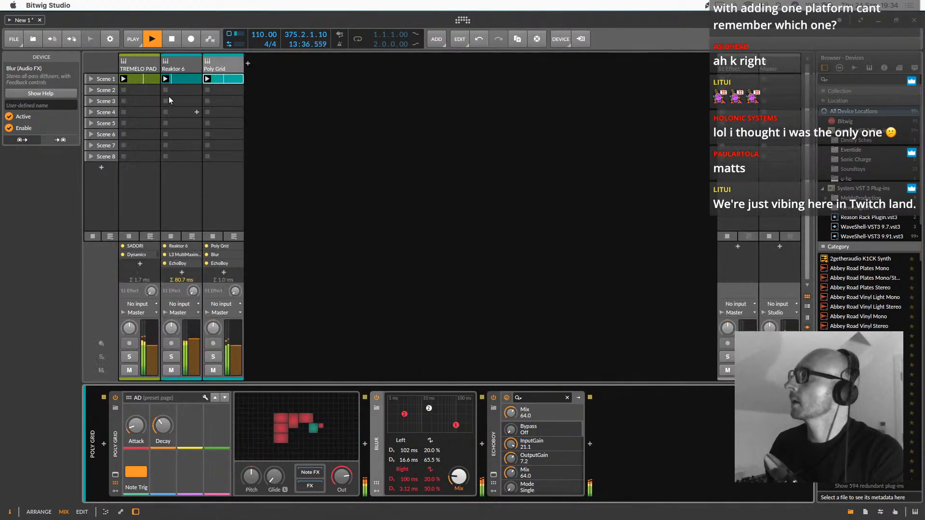
Map the Low-pass SK cutoff of the TREMELO PAD track's SADORI device to a hardware controller
{"action": "left_click", "coordinate": [141, 61]}
{"action": "right_click", "coordinate": [136, 423]}
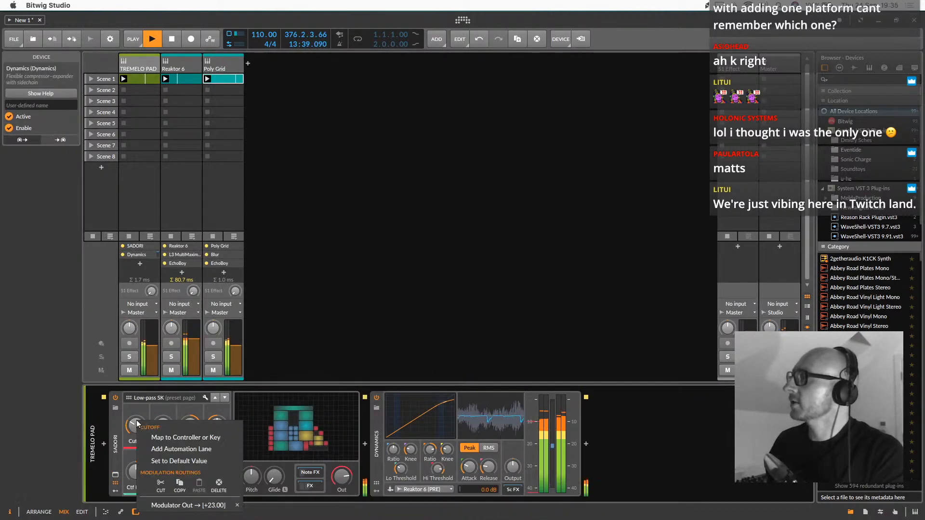
{"action": "left_click", "coordinate": [194, 438]}
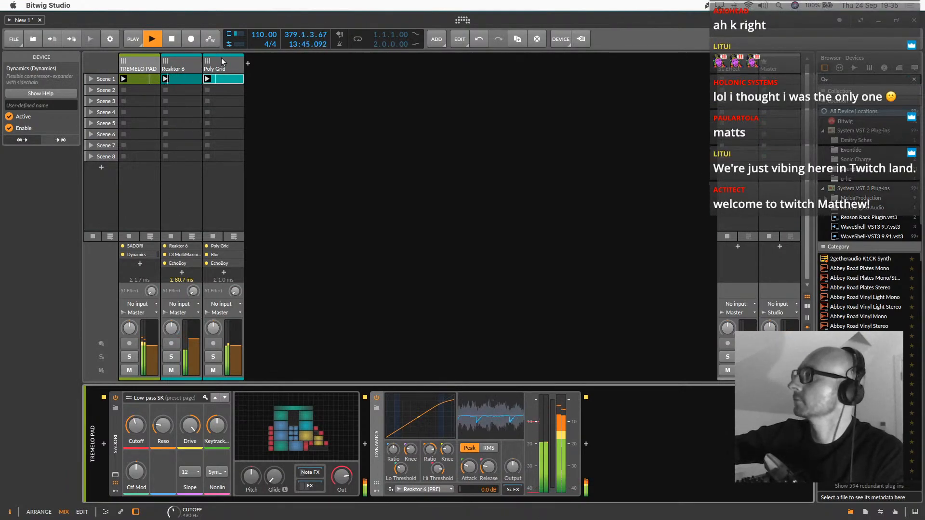
Map the AD decay of the Poly Grid track's synth to a hardware controller
{"action": "left_click", "coordinate": [222, 70]}
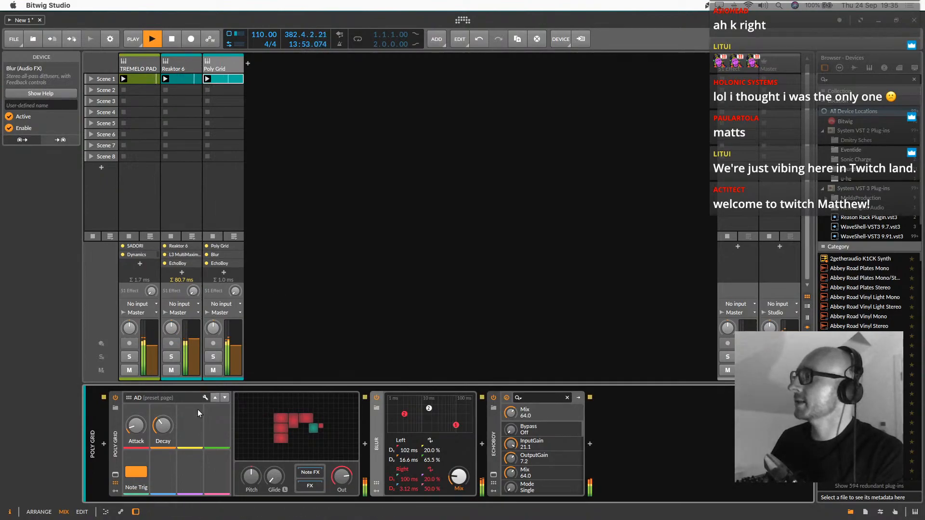
{"action": "left_click_drag", "start_coordinate": [156, 431], "coordinate": [163, 428]}
{"action": "right_click", "coordinate": [163, 429]}
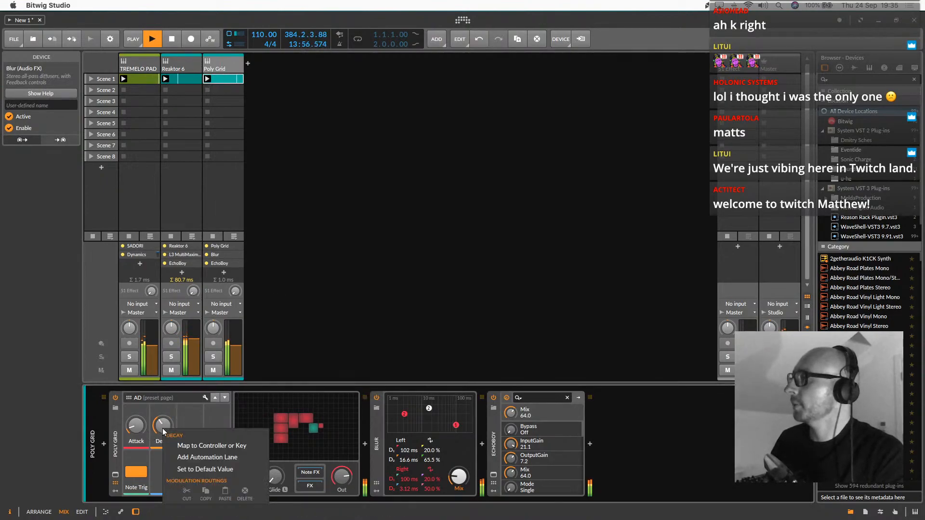
{"action": "left_click", "coordinate": [215, 446]}
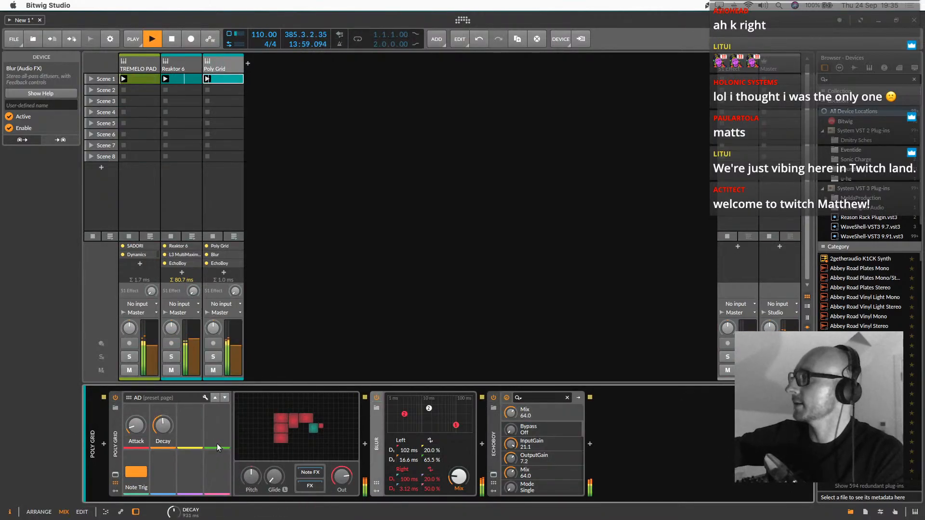
Map the Low-pass LD cutoff in the Poly Grid patch to a hardware controller and close the patch editor
{"action": "left_click", "coordinate": [292, 421]}
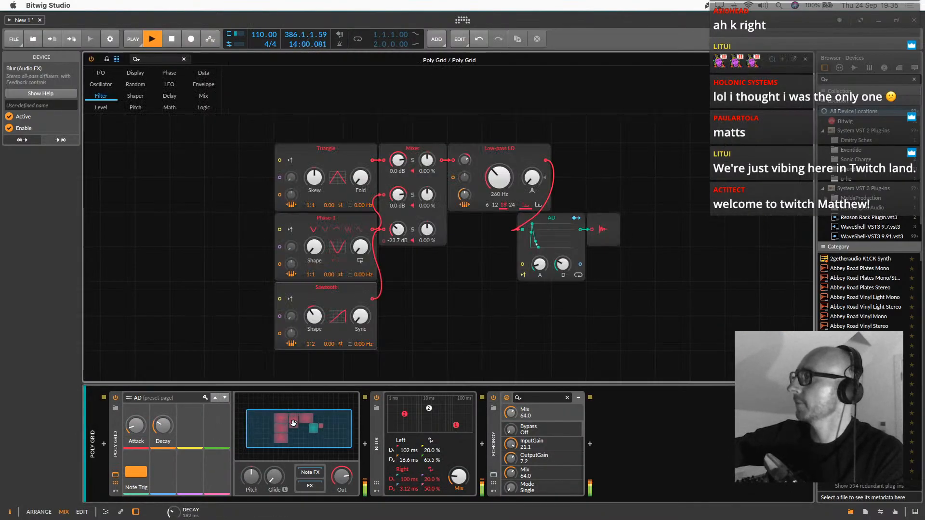
{"action": "right_click", "coordinate": [499, 180]}
{"action": "left_click", "coordinate": [529, 194]}
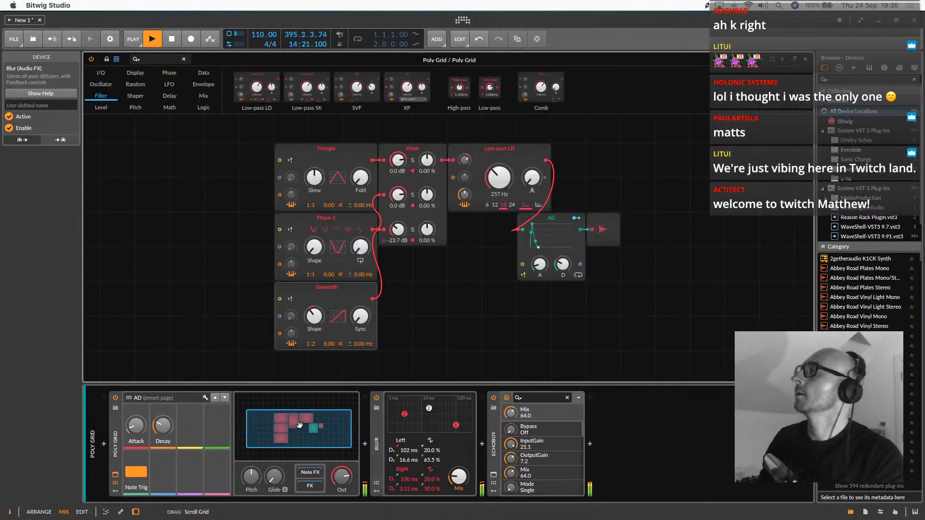
{"action": "double_click", "coordinate": [283, 421]}
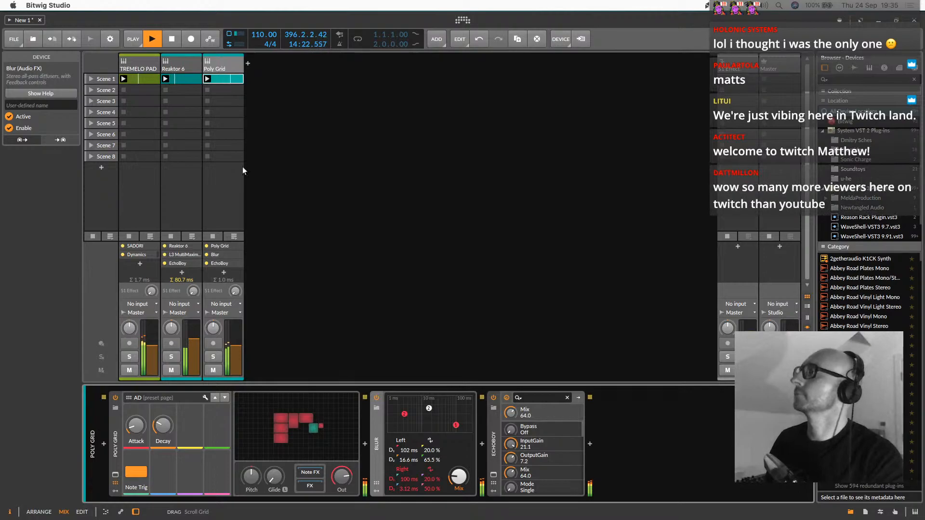
Add a fourth instrument track after Poly Grid and insert a Poly Grid device found by searching for "grid"
{"action": "left_click", "coordinate": [227, 60]}
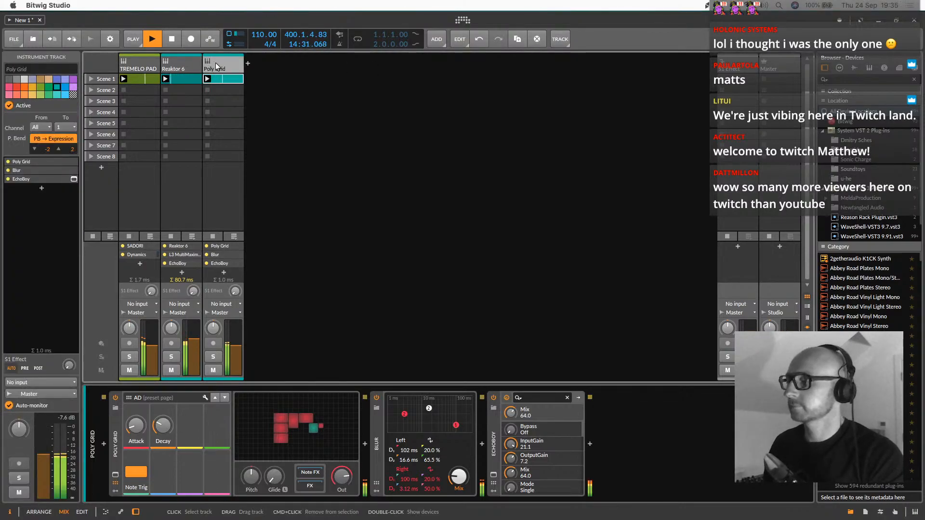
{"action": "left_click", "coordinate": [249, 63]}
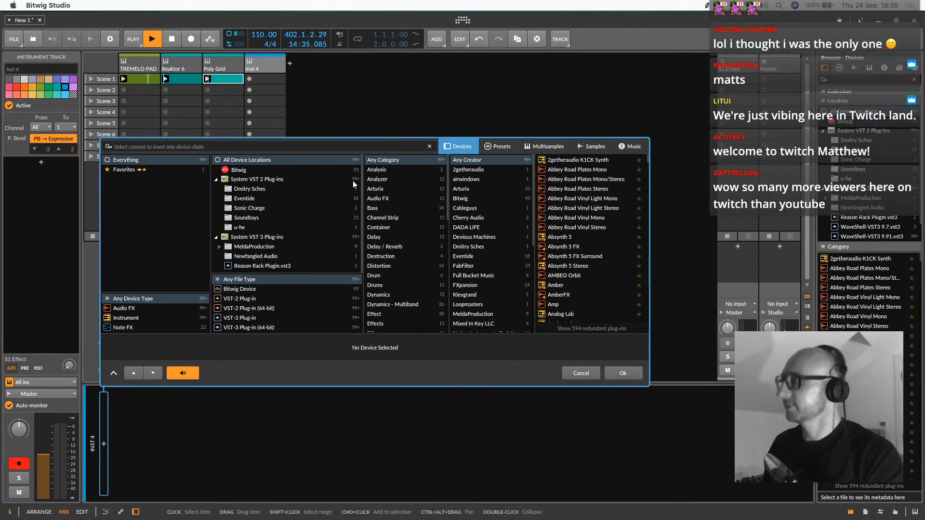
{"action": "type", "text": "grid"}
{"action": "left_click", "coordinate": [564, 169]}
{"action": "double_click", "coordinate": [563, 171]}
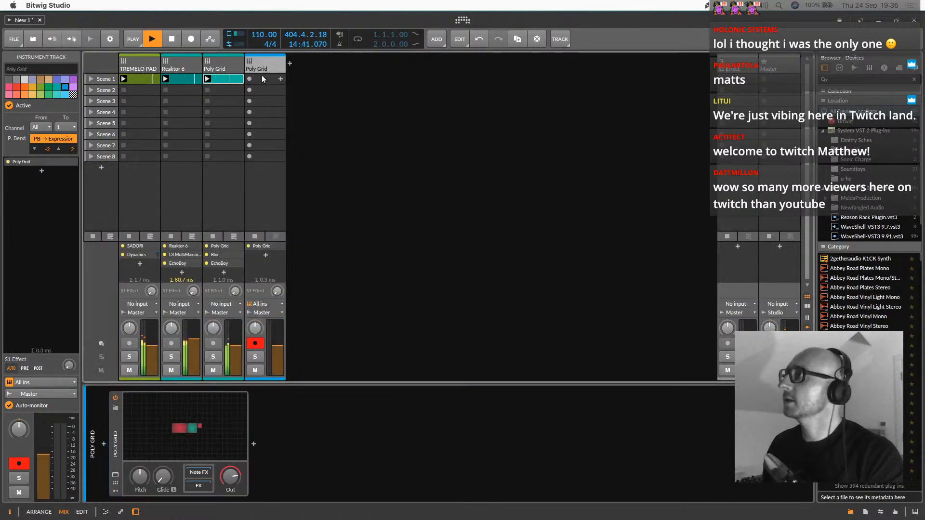
Replace the Poly Grid device on the new fourth track with Native Instruments' Reaktor 6
{"action": "left_click", "coordinate": [215, 60]}
{"action": "left_click", "coordinate": [258, 61]}
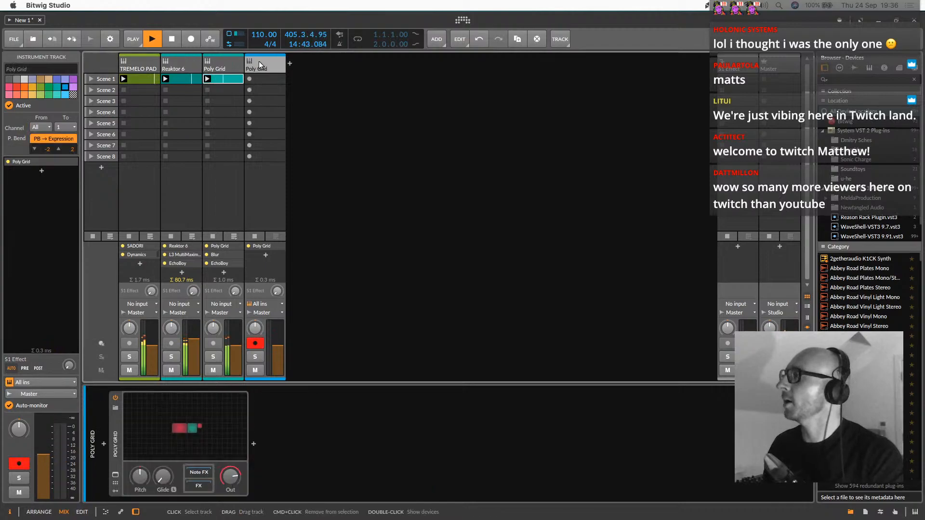
{"action": "left_click", "coordinate": [117, 438]}
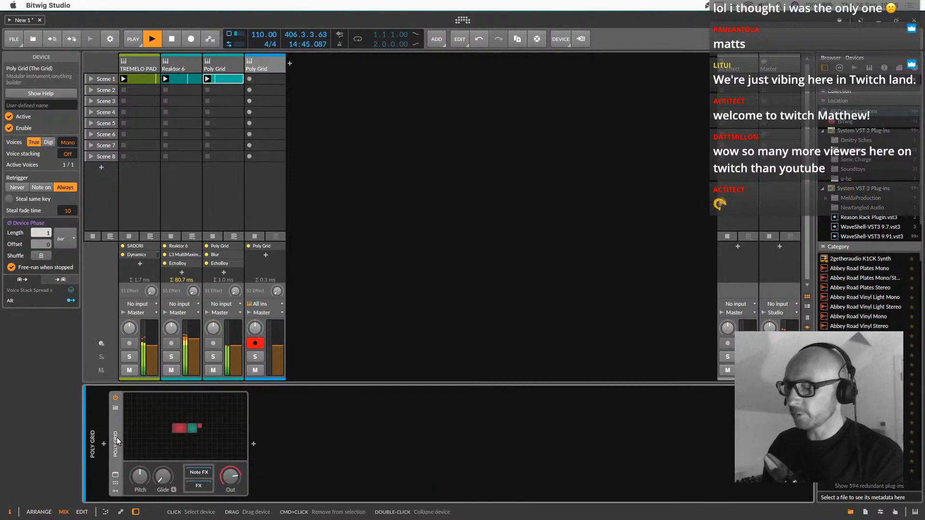
{"action": "key", "text": "Delete"}
{"action": "left_click", "coordinate": [103, 444]}
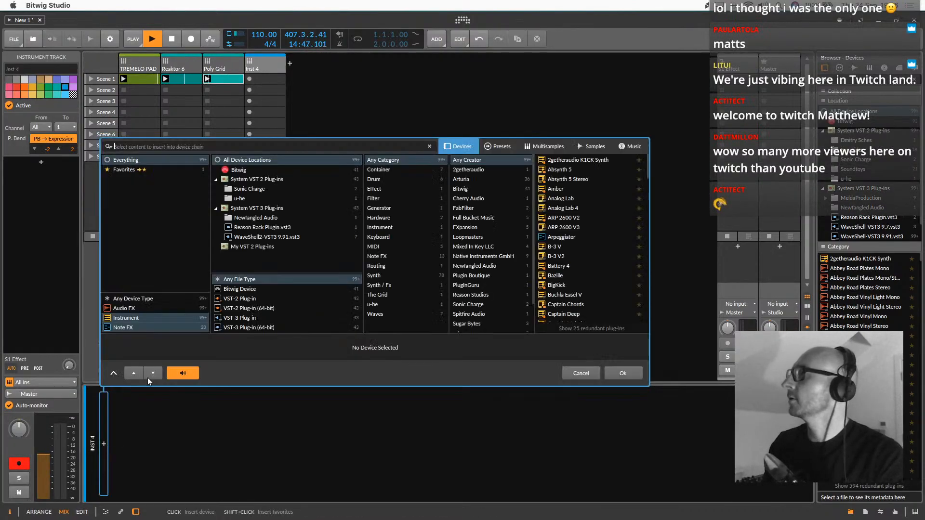
{"action": "left_click", "coordinate": [470, 257]}
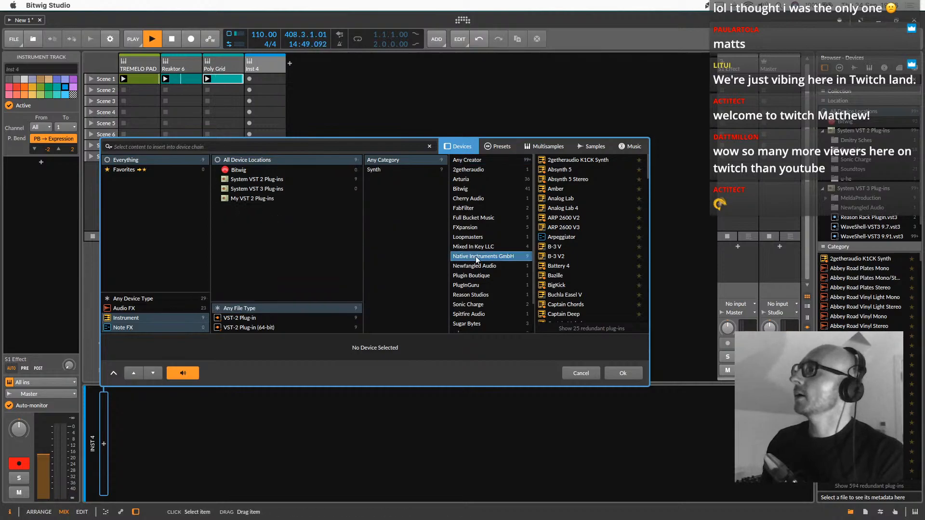
{"action": "double_click", "coordinate": [562, 239]}
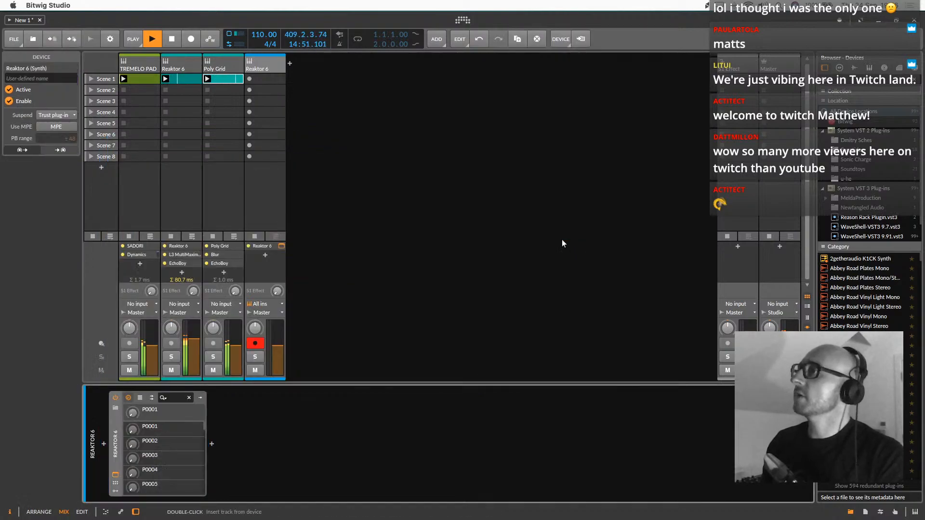
Enlarge Reaktor's player library list and look through the Native Instruments entries from the start
{"action": "left_click", "coordinate": [348, 254]}
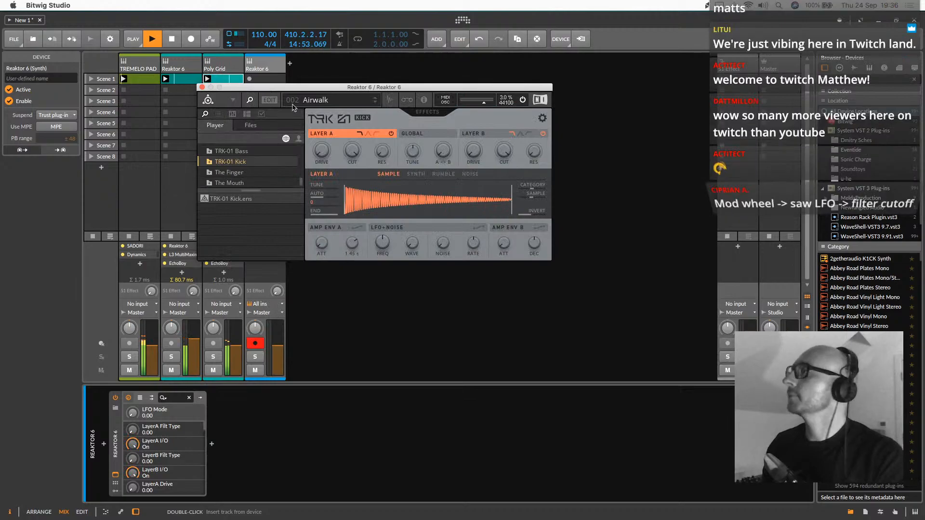
{"action": "left_click", "coordinate": [233, 100]}
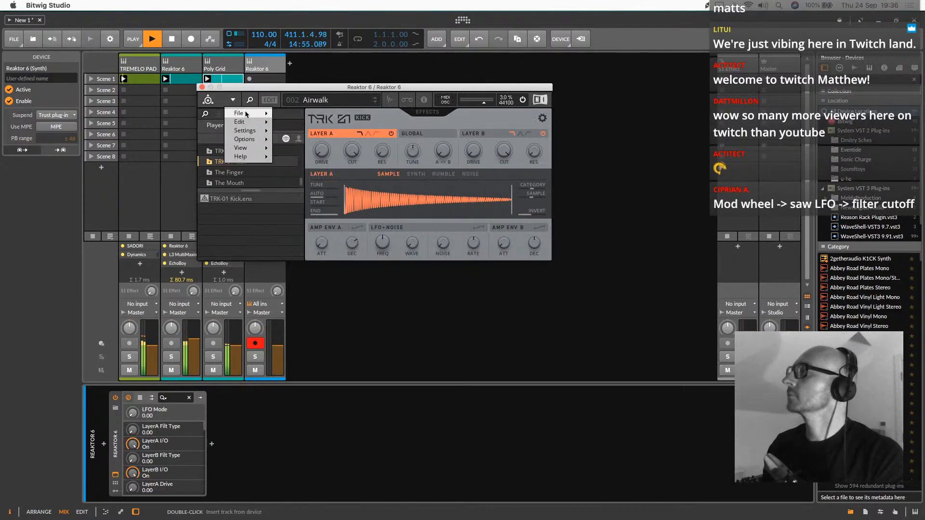
{"action": "mouse_move", "coordinate": [246, 114]}
{"action": "left_click", "coordinate": [209, 117]}
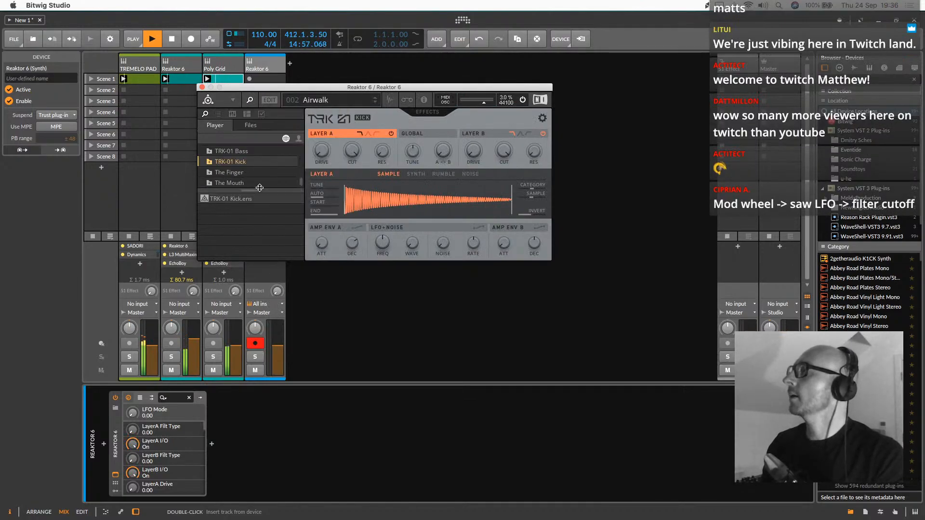
{"action": "left_click_drag", "start_coordinate": [260, 188], "coordinate": [261, 247]}
{"action": "scroll", "coordinate": [244, 191], "scroll_direction": "up", "scroll_amount": 5}
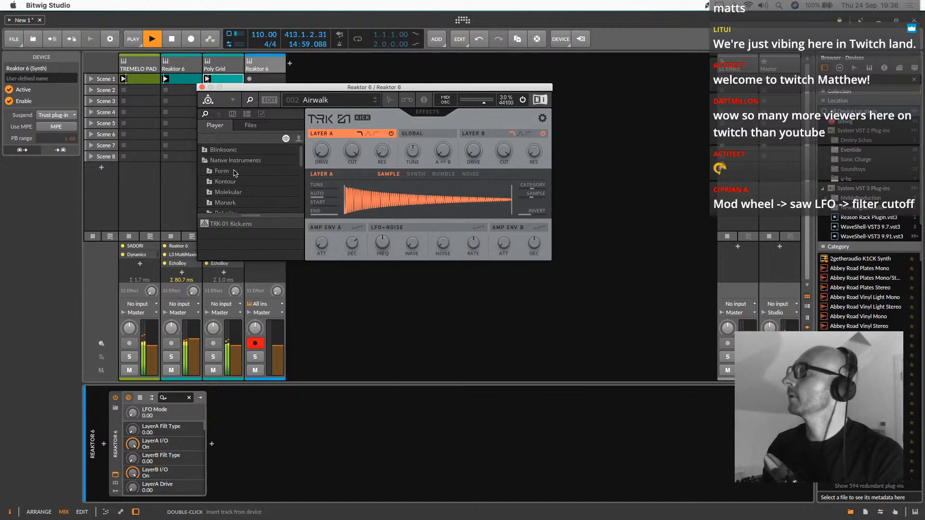
Bring up Reaktor's file dialog for opening an ensemble and go to the NI MAX ETC folder
{"action": "left_click", "coordinate": [233, 100]}
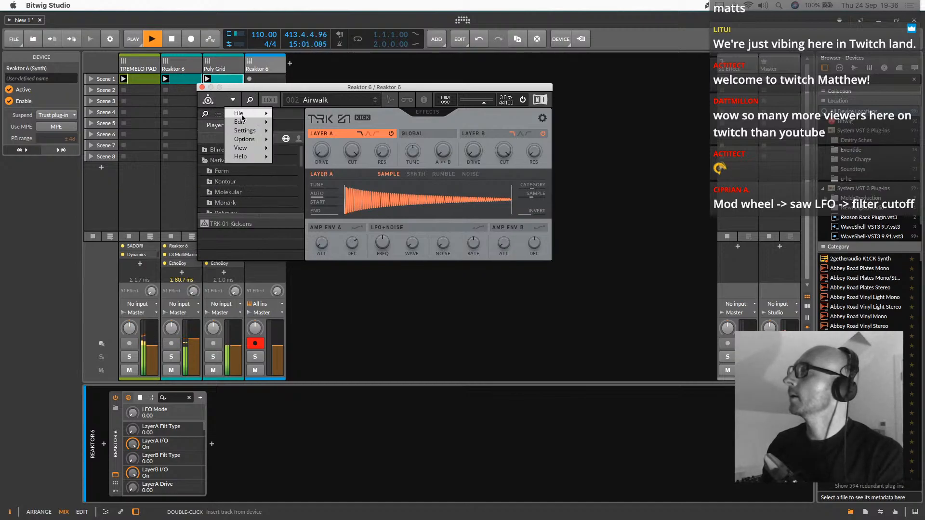
{"action": "mouse_move", "coordinate": [241, 113]}
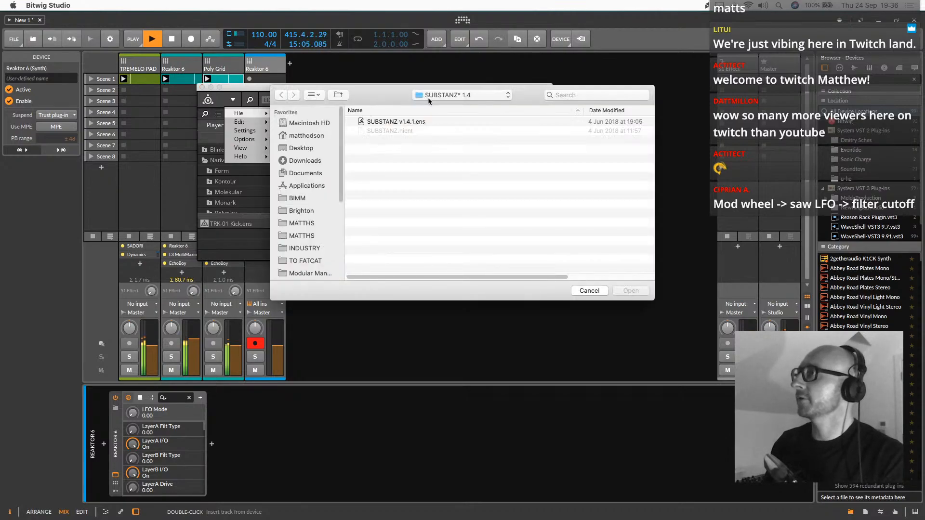
{"action": "left_click", "coordinate": [428, 96]}
{"action": "left_click", "coordinate": [430, 115]}
Look through the dRUMS, R April 2016 - polys and NI folders for a suitable ensemble file
{"action": "left_click", "coordinate": [361, 158]}
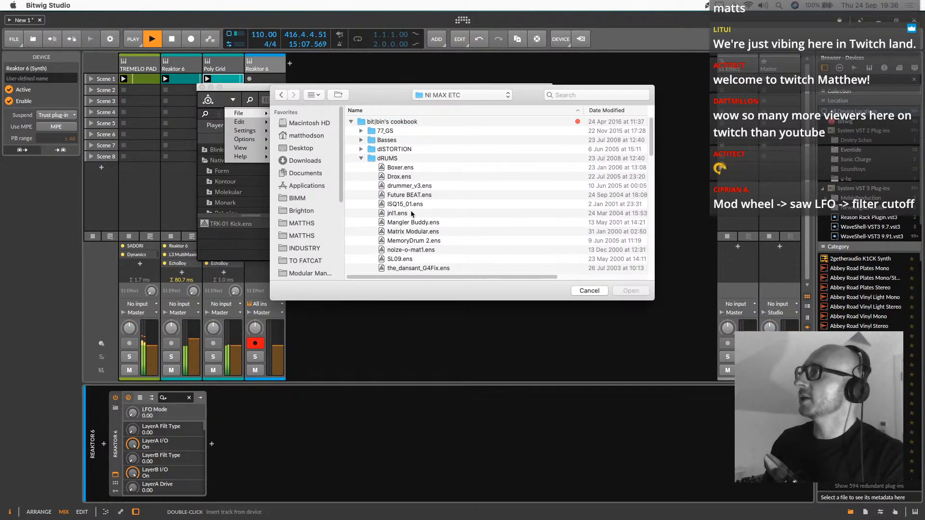
{"action": "left_click", "coordinate": [361, 158]}
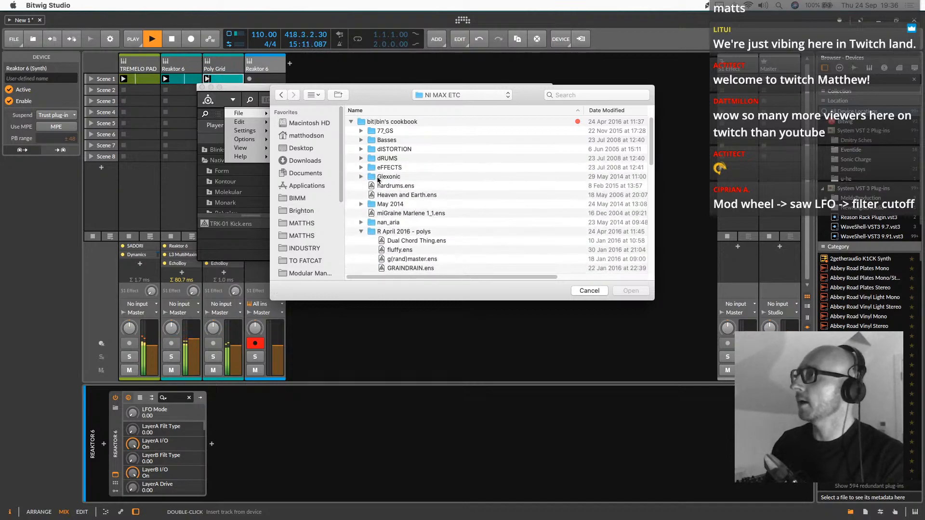
{"action": "scroll", "coordinate": [427, 202], "scroll_direction": "down", "scroll_amount": 3}
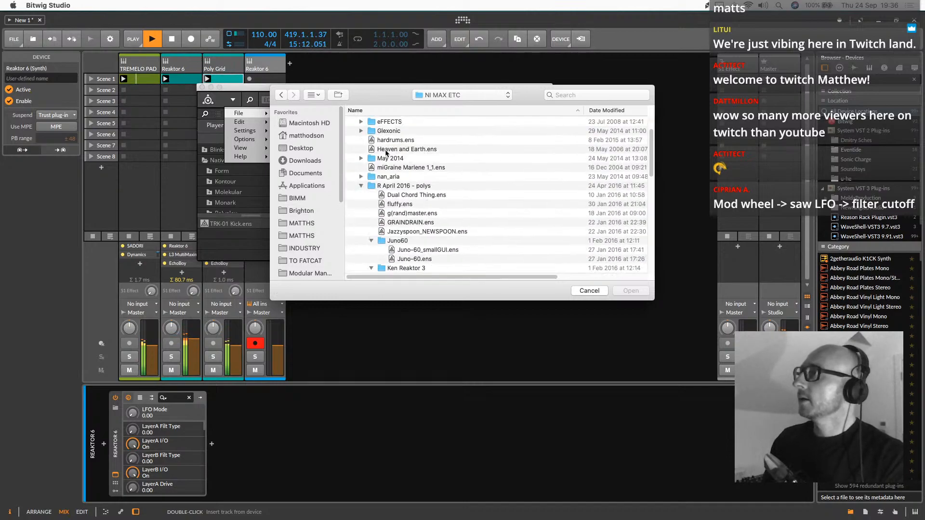
{"action": "left_click", "coordinate": [362, 186]}
{"action": "scroll", "coordinate": [410, 247], "scroll_direction": "down", "scroll_amount": 5}
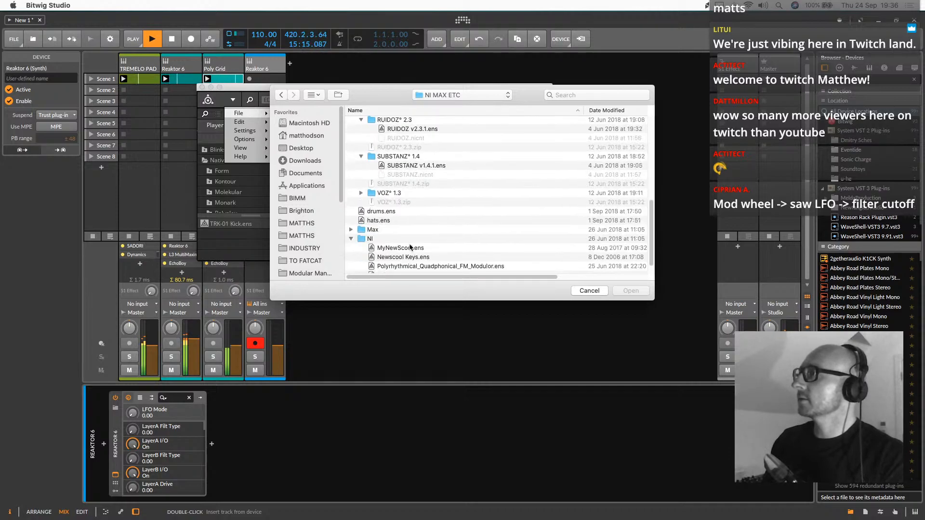
{"action": "scroll", "coordinate": [407, 247], "scroll_direction": "down", "scroll_amount": 1}
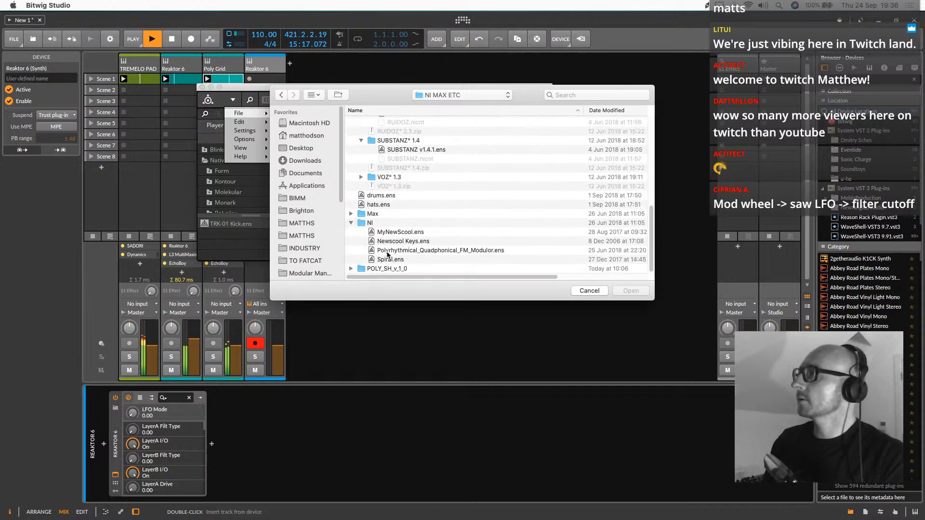
{"action": "scroll", "coordinate": [399, 247], "scroll_direction": "up", "scroll_amount": 10}
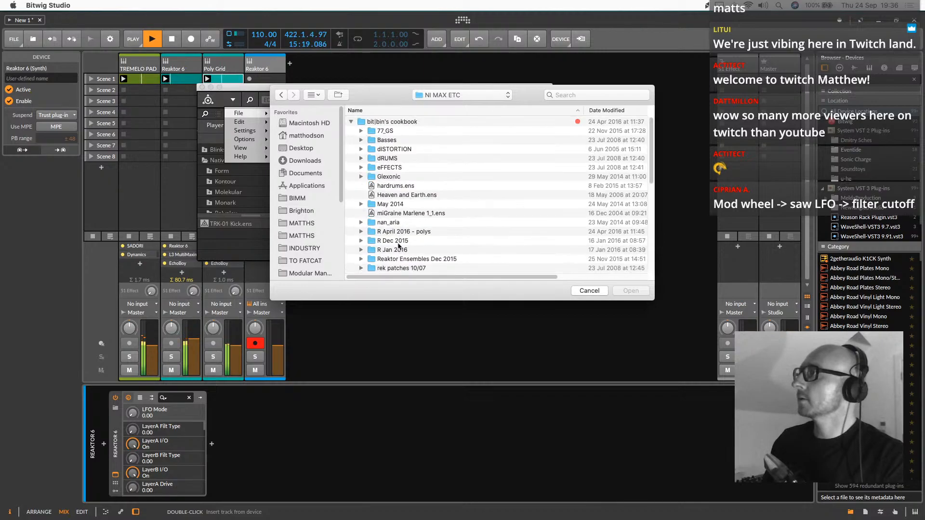
Open the Boxer.ens ensemble from the dRUMS folder in Reaktor
{"action": "left_click", "coordinate": [360, 158]}
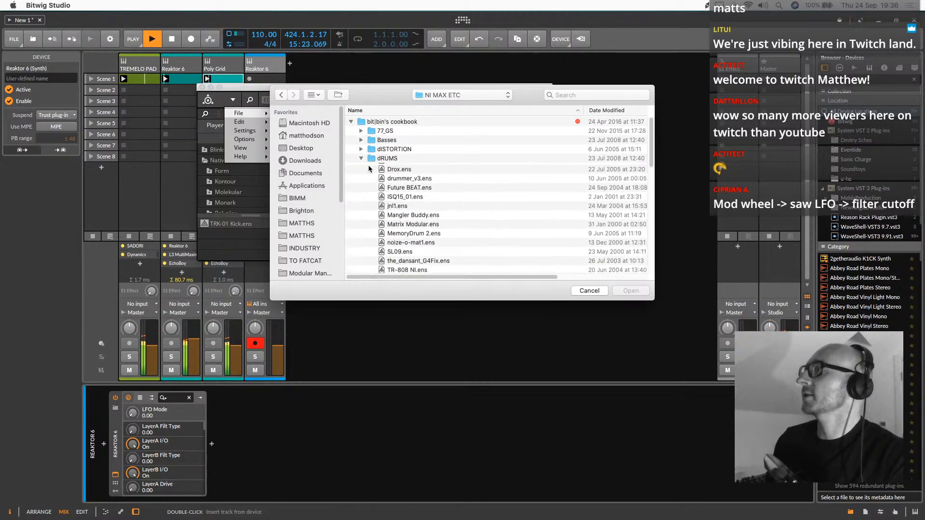
{"action": "scroll", "coordinate": [420, 210], "scroll_direction": "down", "scroll_amount": 5}
{"action": "scroll", "coordinate": [418, 176], "scroll_direction": "up", "scroll_amount": 1}
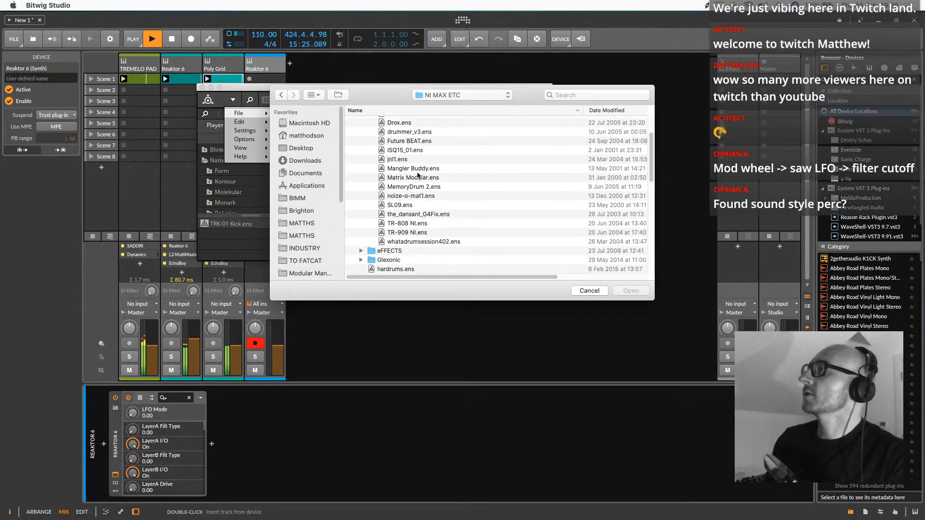
{"action": "scroll", "coordinate": [407, 142], "scroll_direction": "up", "scroll_amount": 1}
{"action": "double_click", "coordinate": [404, 123]}
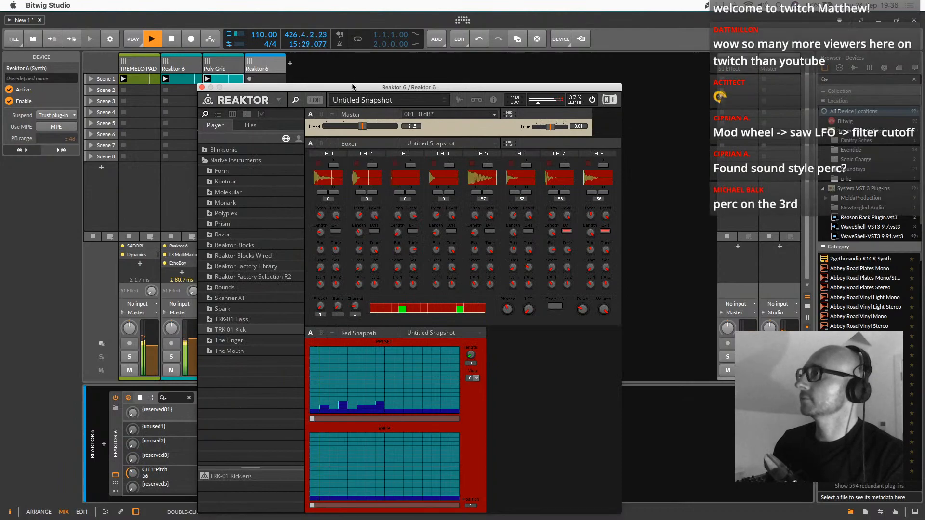
Move the Reaktor window clear of the tracks and draw new step patterns in both Red Snappah sequencer grids
{"action": "left_click_drag", "start_coordinate": [353, 88], "coordinate": [483, 57]}
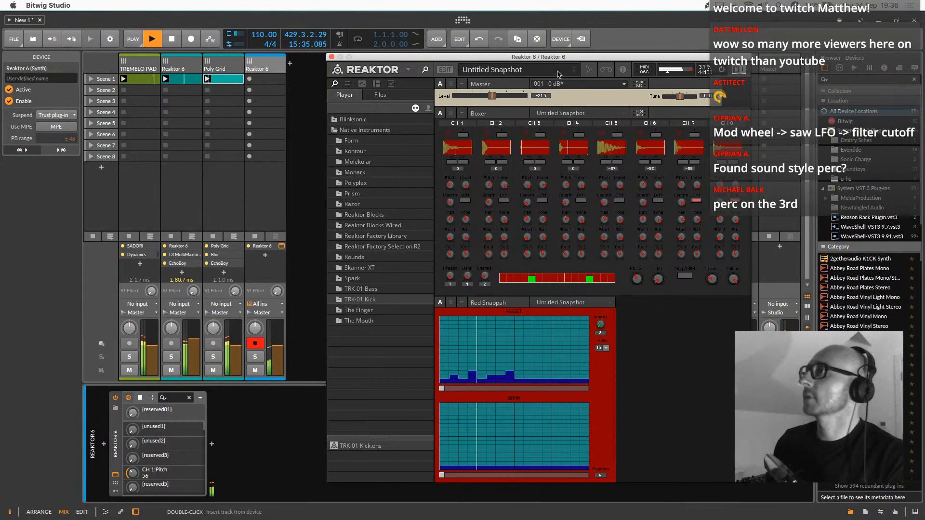
{"action": "mouse_move", "coordinate": [484, 362]}
{"action": "left_mouse_down"}
{"action": "mouse_move", "coordinate": [481, 347]}
{"action": "mouse_move", "coordinate": [510, 379]}
{"action": "left_mouse_up"}
{"action": "left_click_drag", "start_coordinate": [502, 426], "coordinate": [453, 465]}
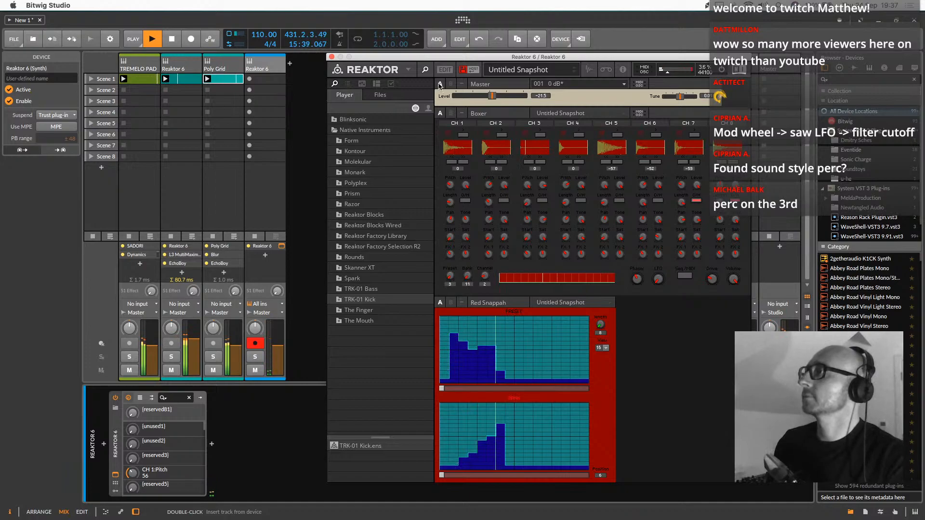
Open the Drox.ens ensemble from the dRUMS folder in Reaktor, discarding the changes to Boxer.ens
{"action": "left_click", "coordinate": [408, 69]}
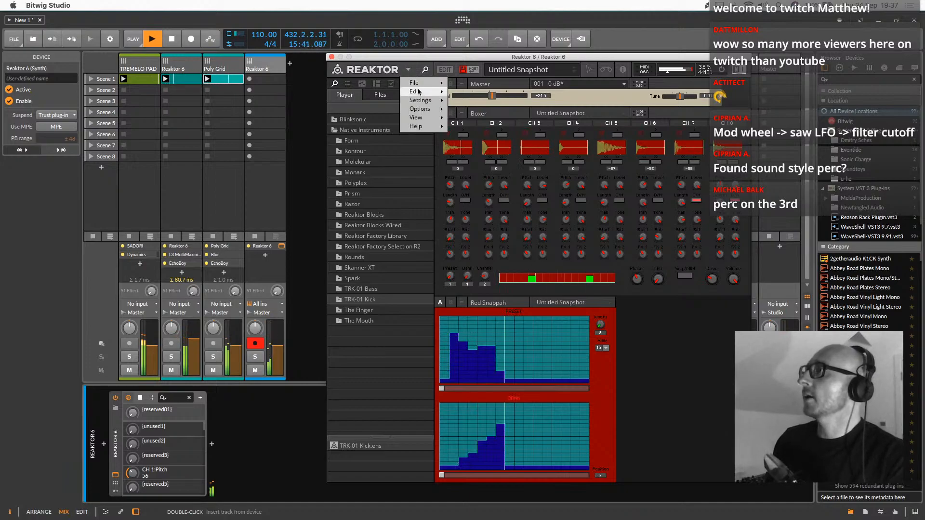
{"action": "mouse_move", "coordinate": [415, 83]}
{"action": "left_click", "coordinate": [480, 100]}
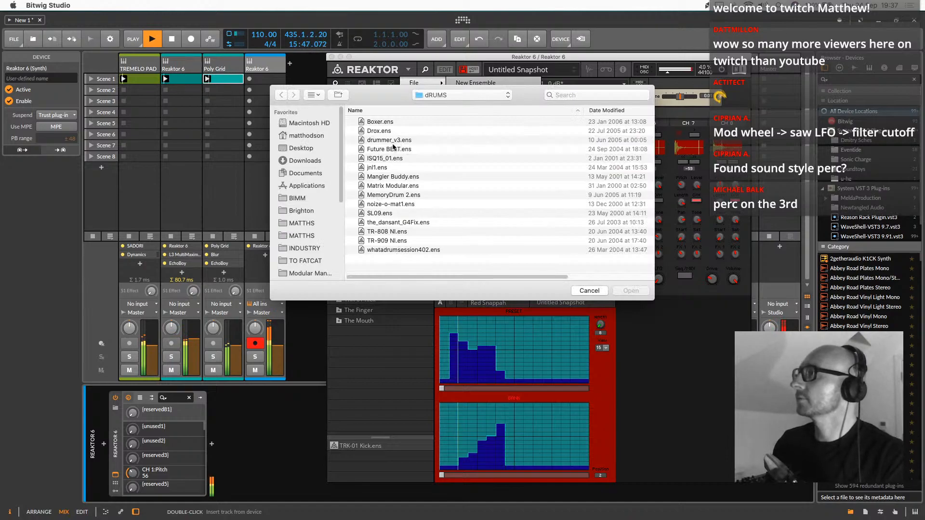
{"action": "double_click", "coordinate": [386, 131]}
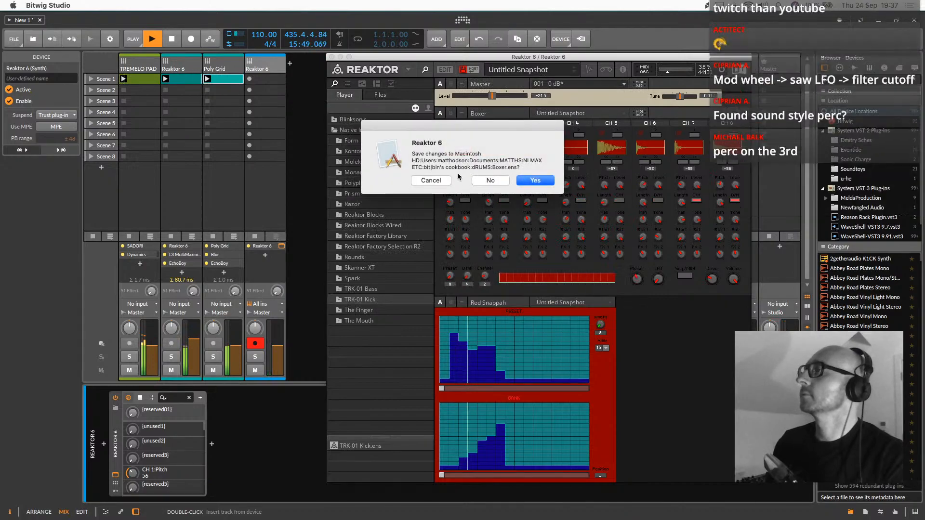
{"action": "left_click", "coordinate": [503, 179]}
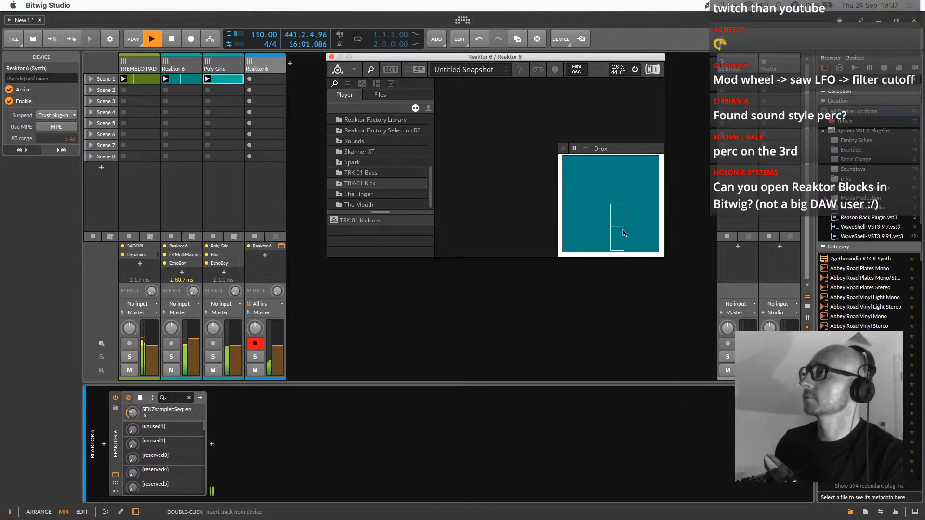
Load the recently used SUBSTANZ v1.4.1.ens ensemble in Reaktor without saving the changes to Drox.ens
{"action": "left_click", "coordinate": [351, 71]}
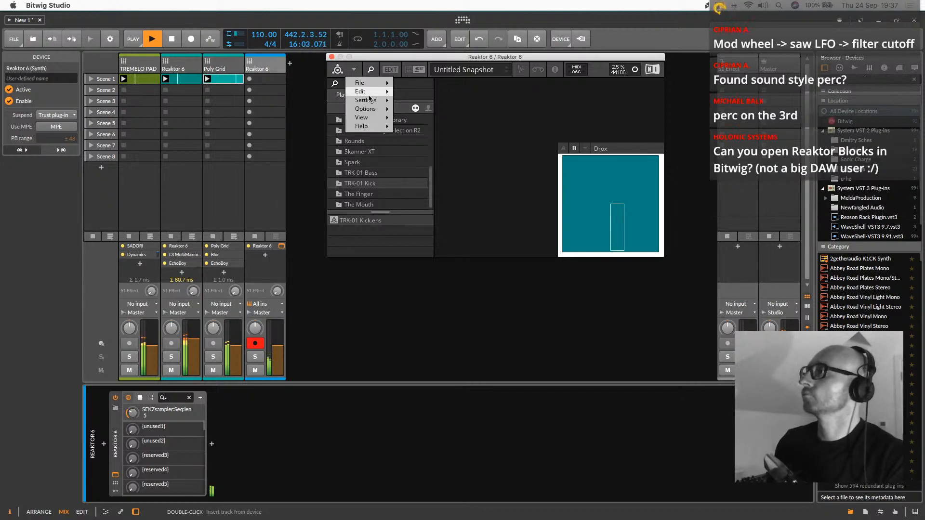
{"action": "mouse_move", "coordinate": [368, 83]}
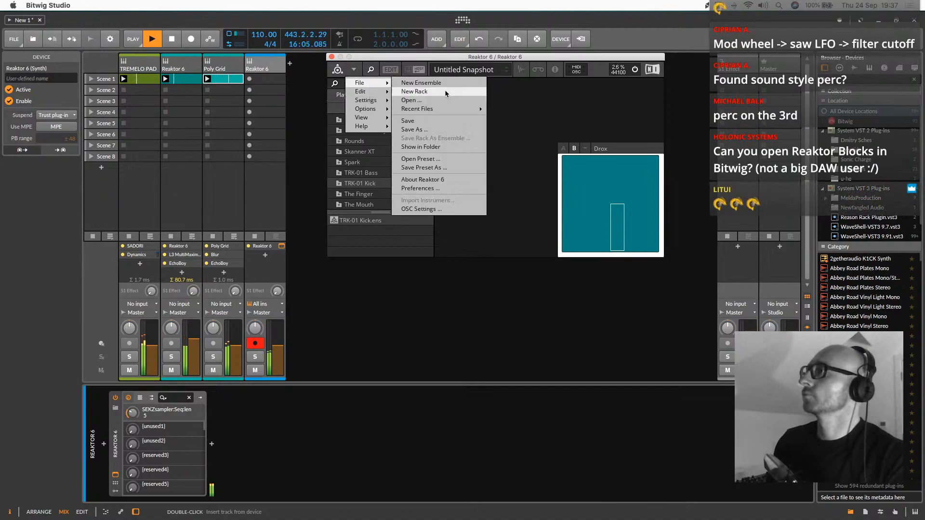
{"action": "mouse_move", "coordinate": [433, 109]}
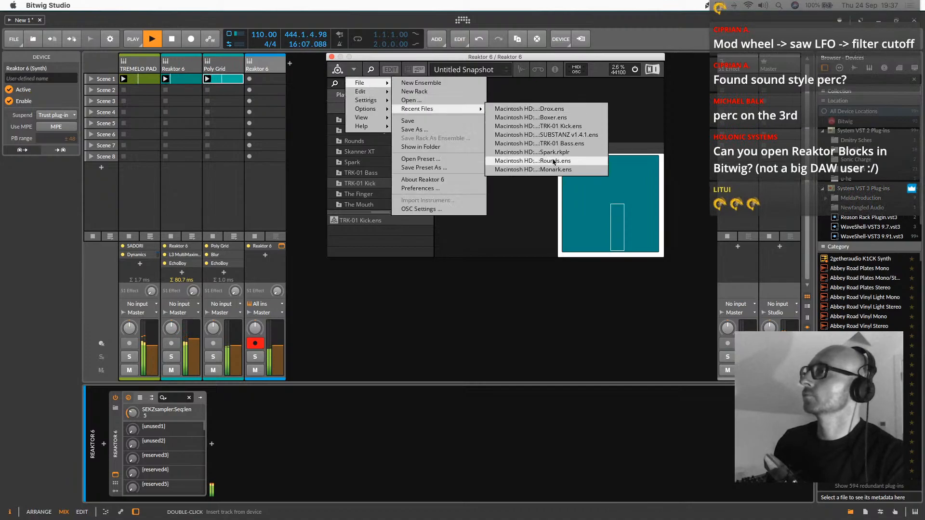
{"action": "left_click", "coordinate": [551, 135]}
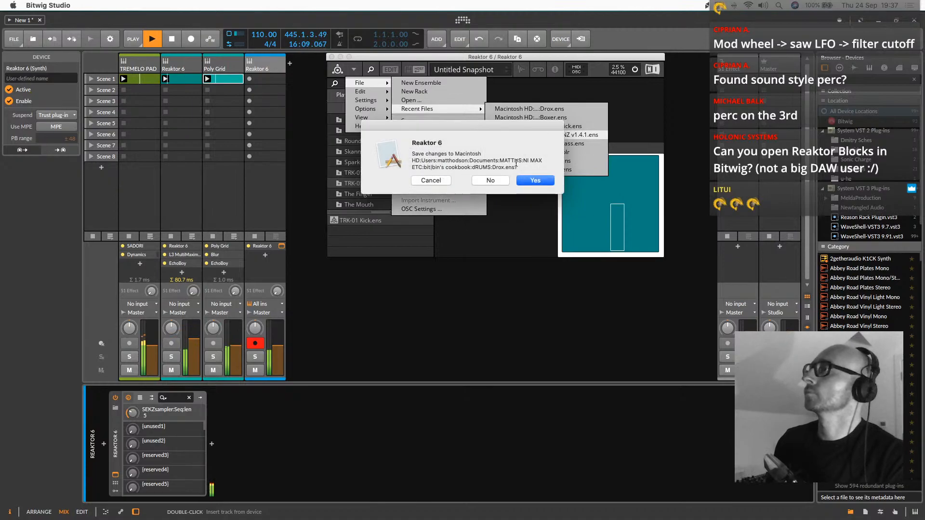
{"action": "left_click", "coordinate": [501, 180]}
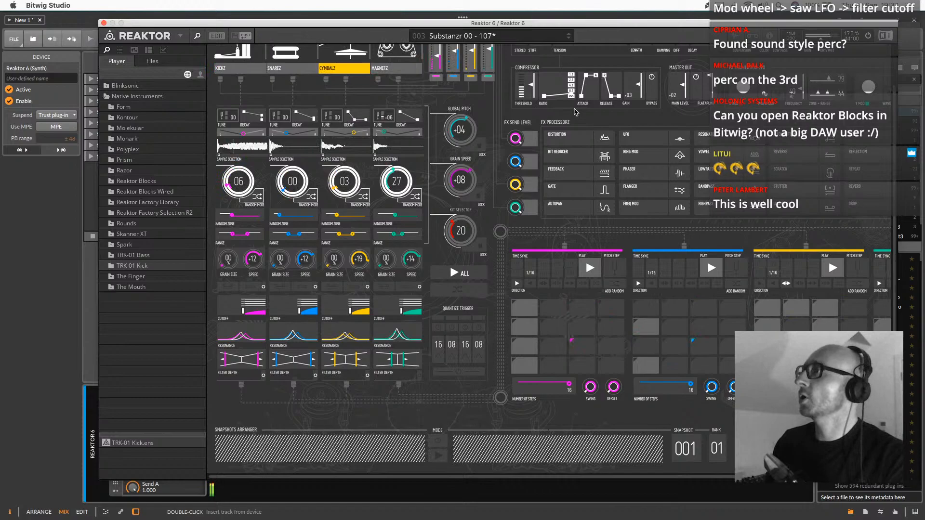
Step forward through the SUBSTANZ snapshots from Substanzr 00 - 107 to Substanzr 06 - 107
{"action": "scroll", "coordinate": [456, 94], "scroll_direction": "up", "scroll_amount": 3}
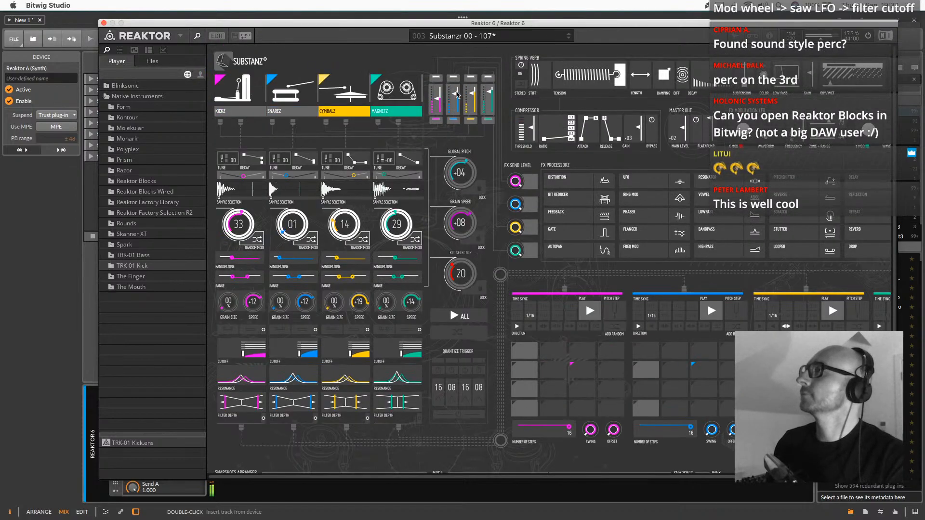
{"action": "left_click", "coordinate": [568, 38]}
{"action": "left_click", "coordinate": [568, 38]}
{"action": "left_click", "coordinate": [569, 38]}
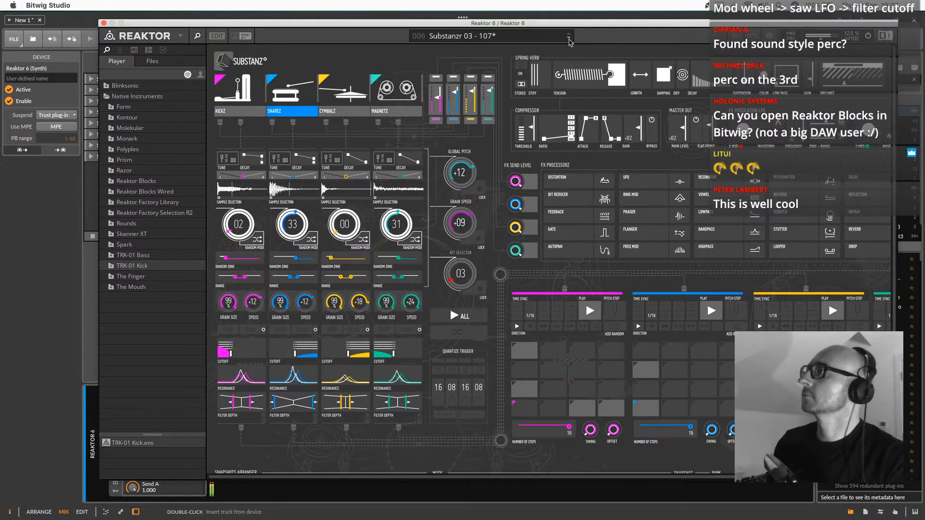
{"action": "left_click", "coordinate": [569, 40]}
{"action": "left_click", "coordinate": [569, 39]}
{"action": "left_click", "coordinate": [569, 39]}
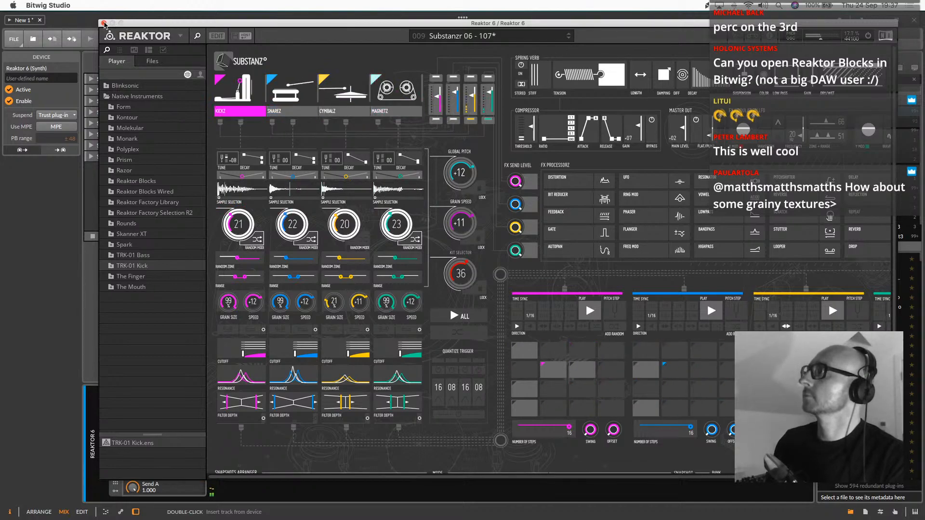
Close the Reaktor window and add a new audio track after the second Reaktor 6 track
{"action": "left_click", "coordinate": [104, 23]}
{"action": "left_click", "coordinate": [262, 61]}
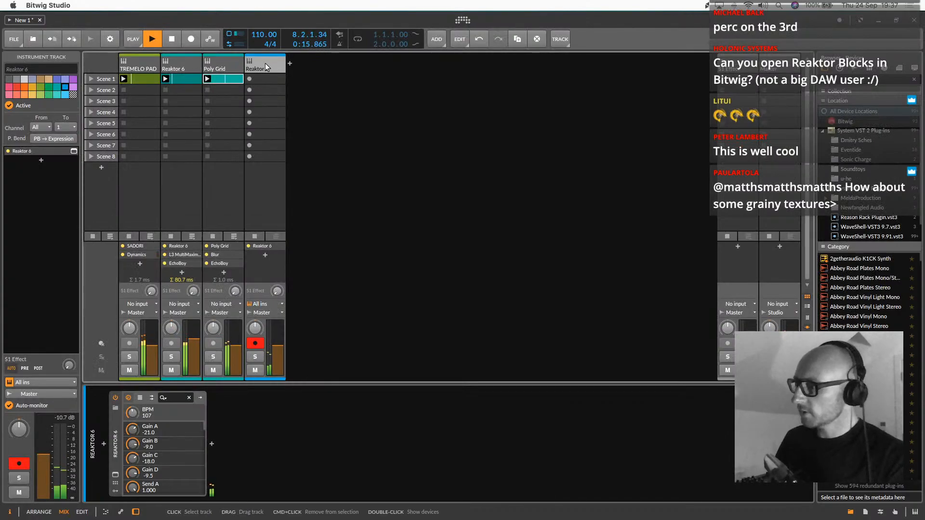
{"action": "key", "text": "super+t"}
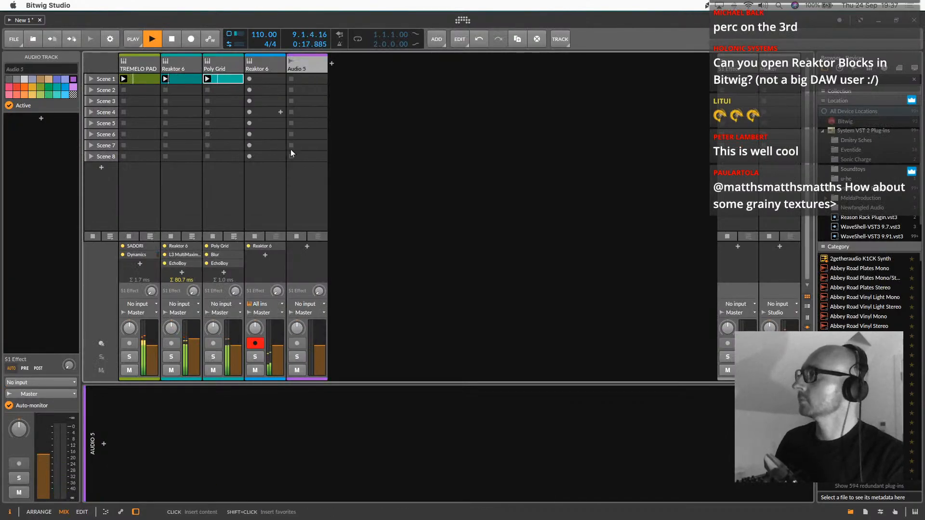
Reopen the second Reaktor 6 track's plug-in window, advance the SUBSTANZ snapshots to Owz 04 - 107 and close the window
{"action": "left_click", "coordinate": [270, 65]}
{"action": "left_click", "coordinate": [115, 475]}
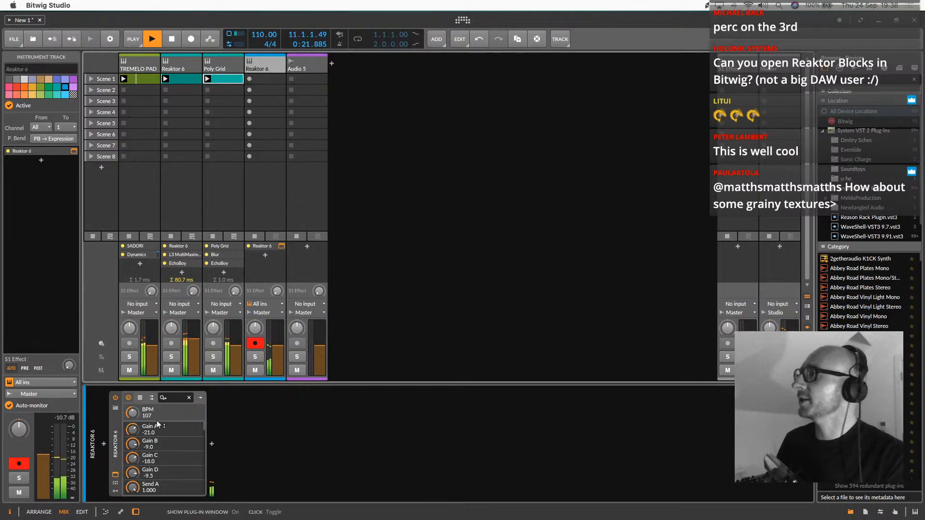
{"action": "left_click", "coordinate": [569, 38]}
{"action": "left_click", "coordinate": [569, 38]}
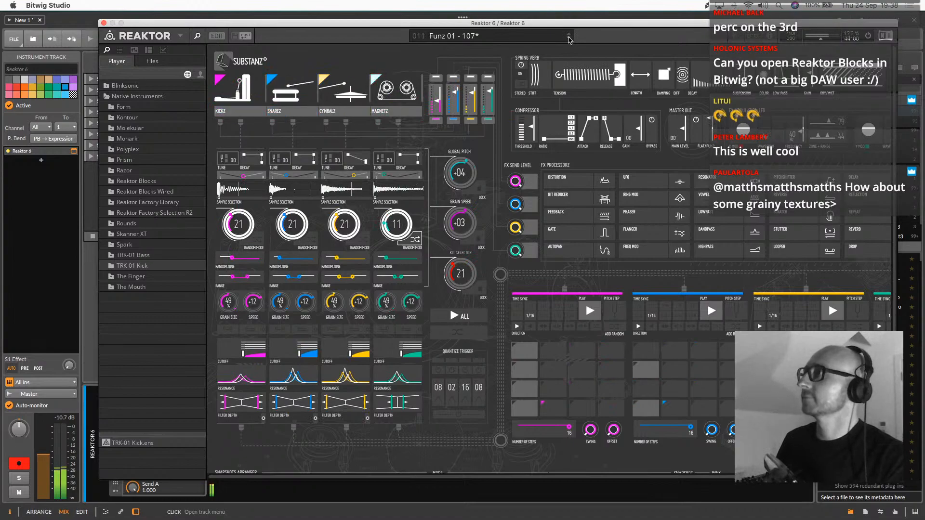
{"action": "left_click", "coordinate": [561, 38]}
{"action": "left_click", "coordinate": [569, 38]}
{"action": "left_click", "coordinate": [569, 39]}
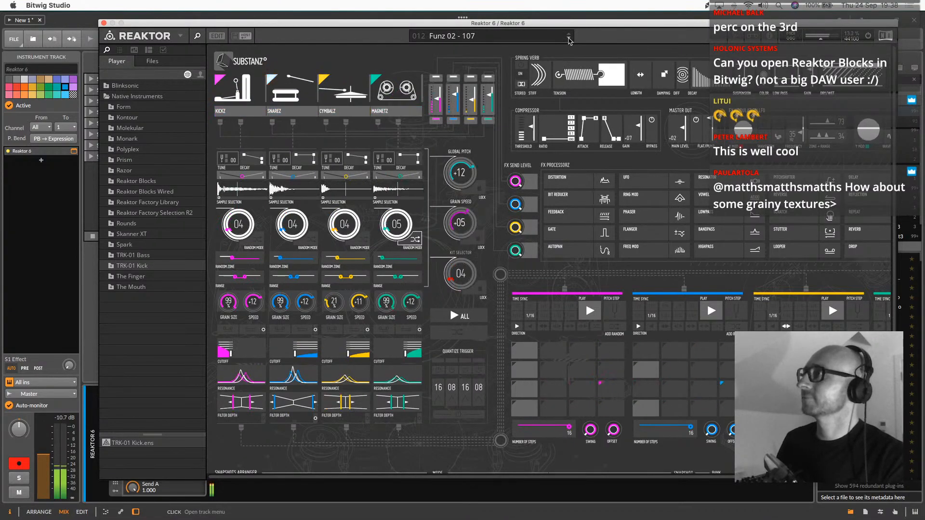
{"action": "left_click", "coordinate": [568, 38]}
{"action": "left_click", "coordinate": [568, 38]}
{"action": "left_click", "coordinate": [569, 39]}
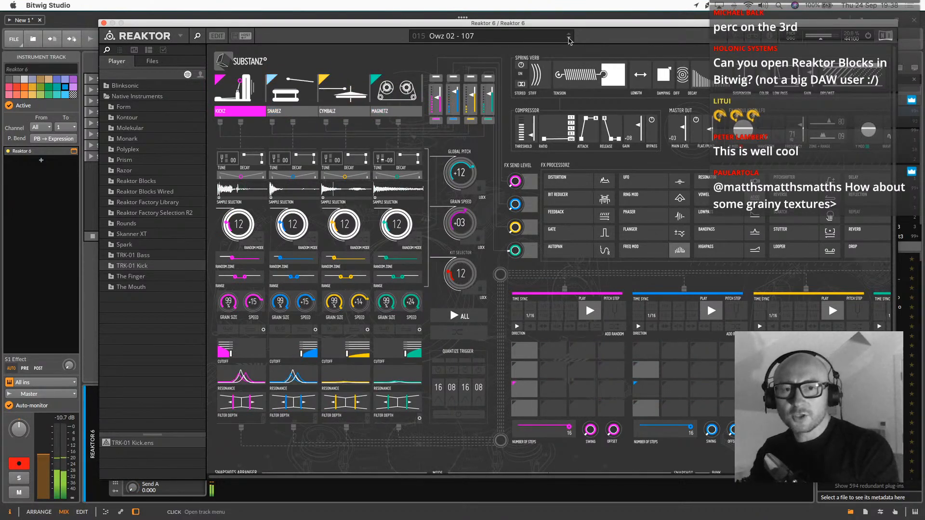
{"action": "left_click", "coordinate": [569, 39]}
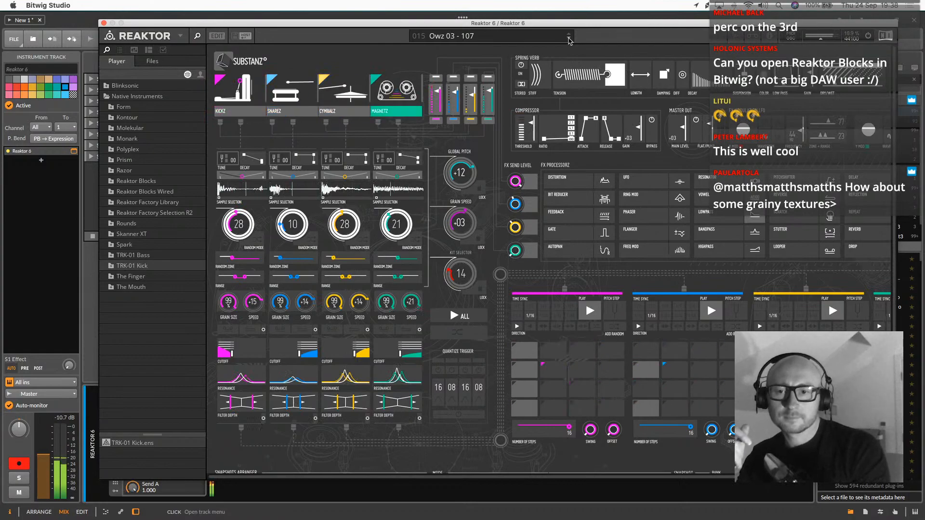
{"action": "left_click", "coordinate": [569, 39]}
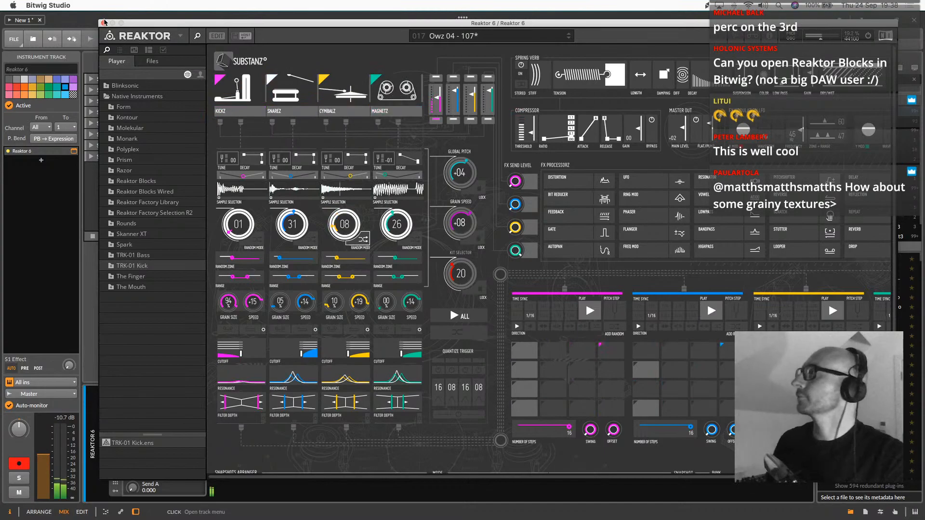
{"action": "left_click", "coordinate": [104, 23]}
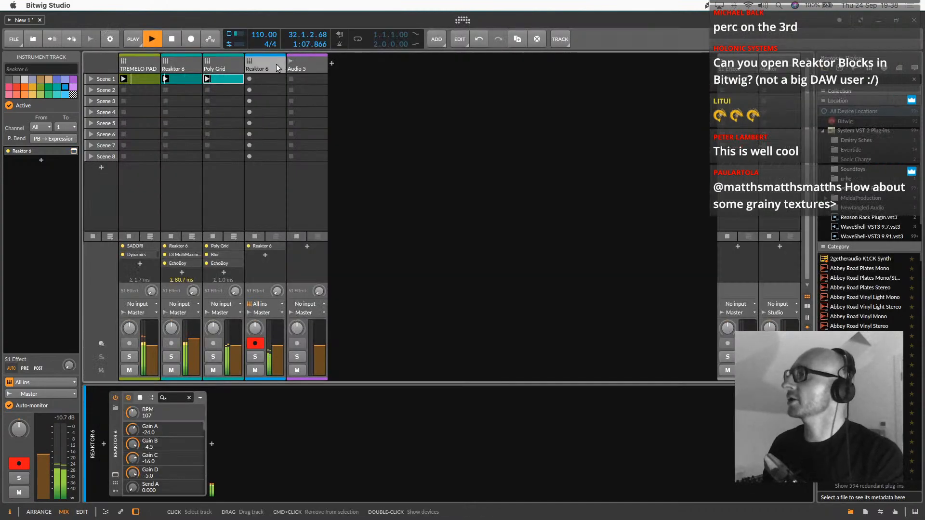
Set the Audio 5 track's input to Reaktor 6 (PRE) from the second Reaktor 6 track
{"action": "left_click", "coordinate": [311, 65]}
{"action": "left_click", "coordinate": [261, 62]}
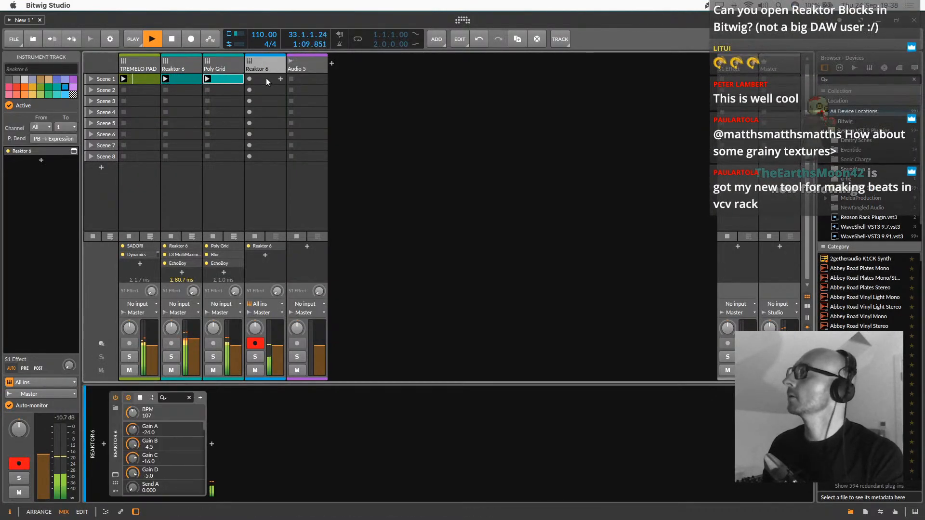
{"action": "left_click", "coordinate": [303, 303]}
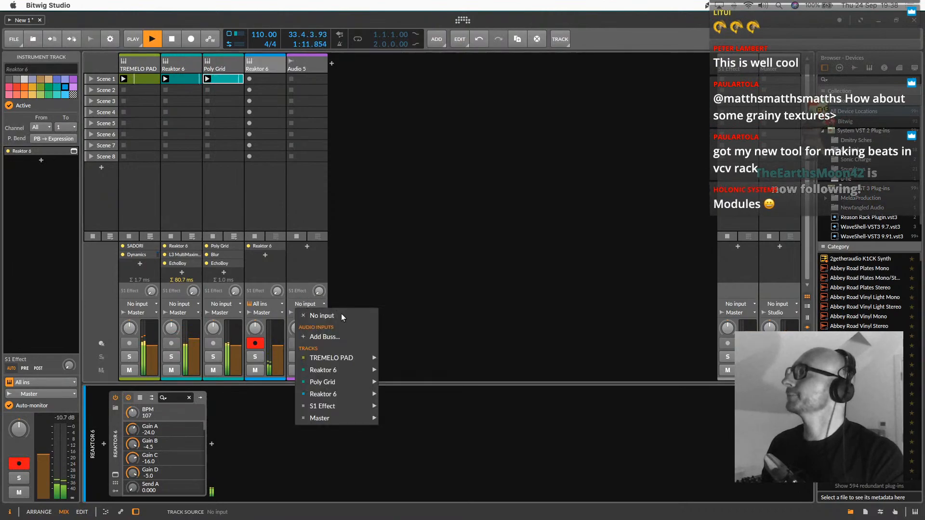
{"action": "mouse_move", "coordinate": [366, 394]}
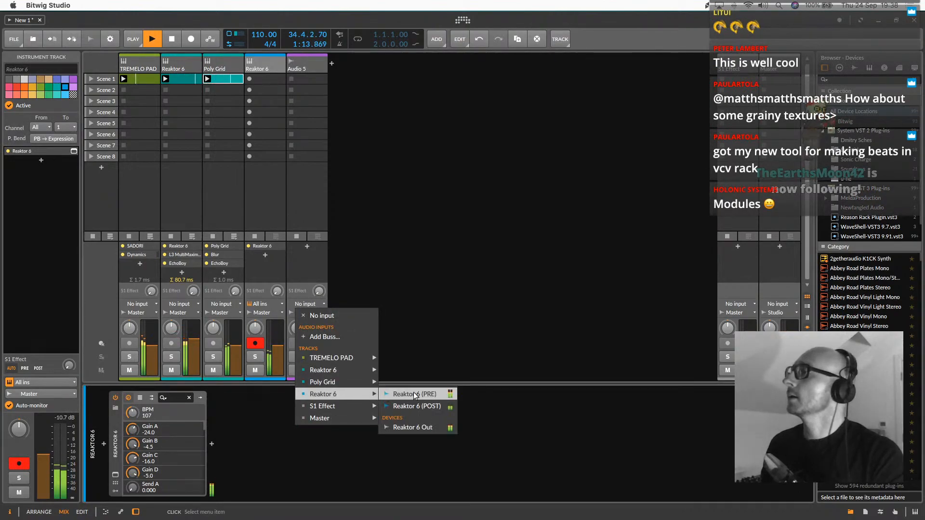
{"action": "left_click", "coordinate": [415, 394]}
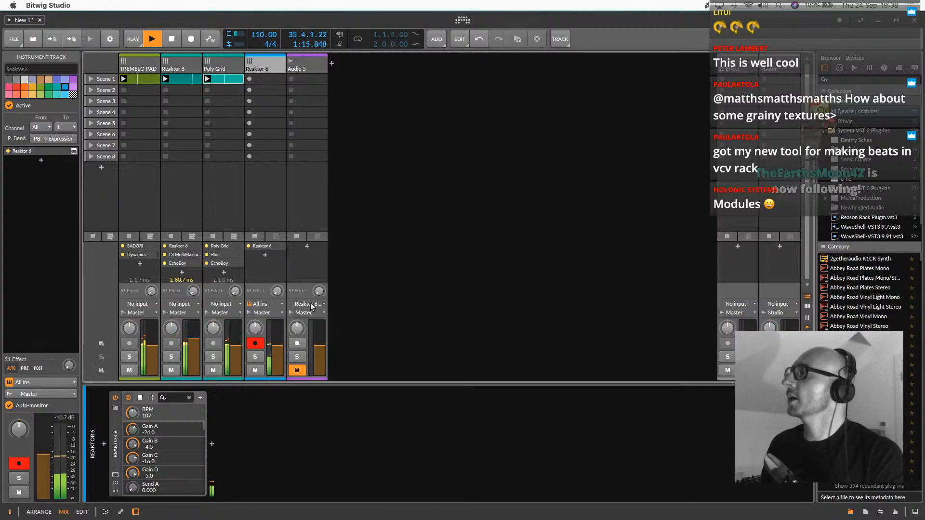
Arm the Audio 5 track and record the Reaktor drums into its Scene 1 clip slot
{"action": "left_click", "coordinate": [298, 344]}
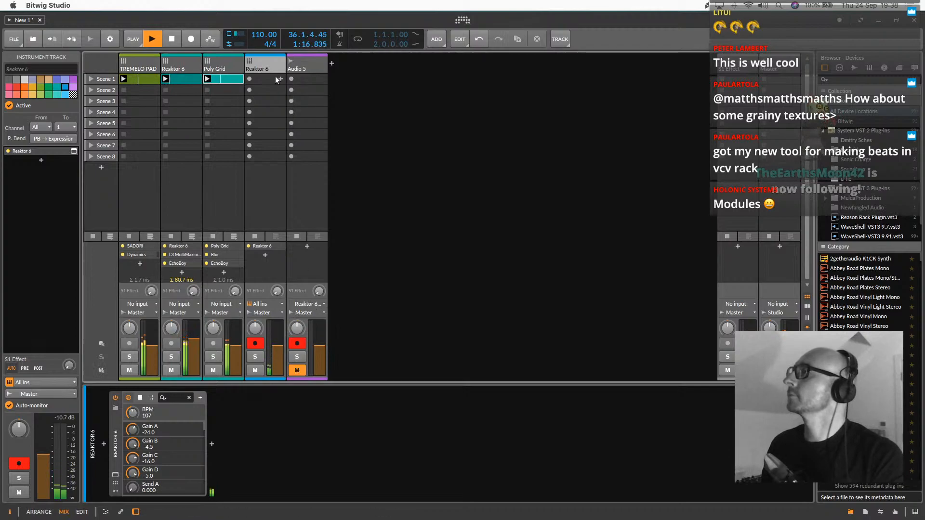
{"action": "left_click", "coordinate": [300, 80]}
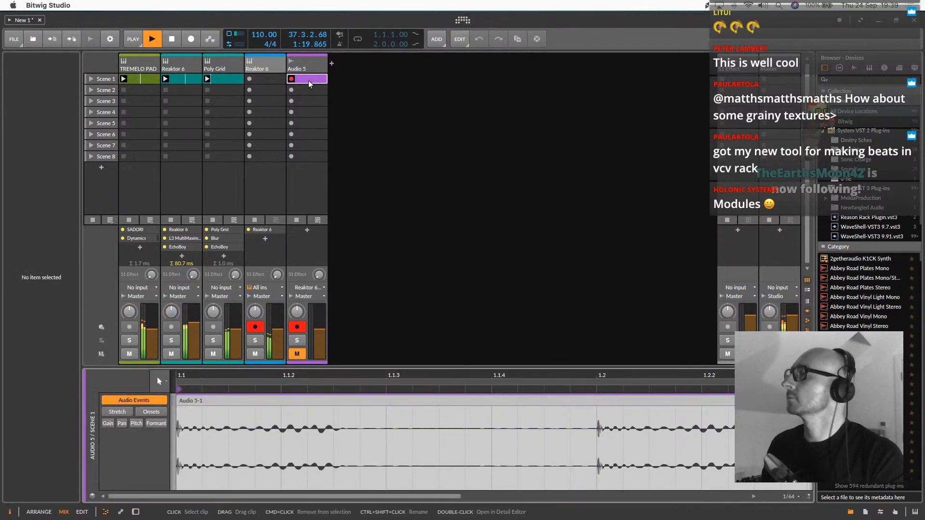
{"action": "left_click", "coordinate": [301, 80]}
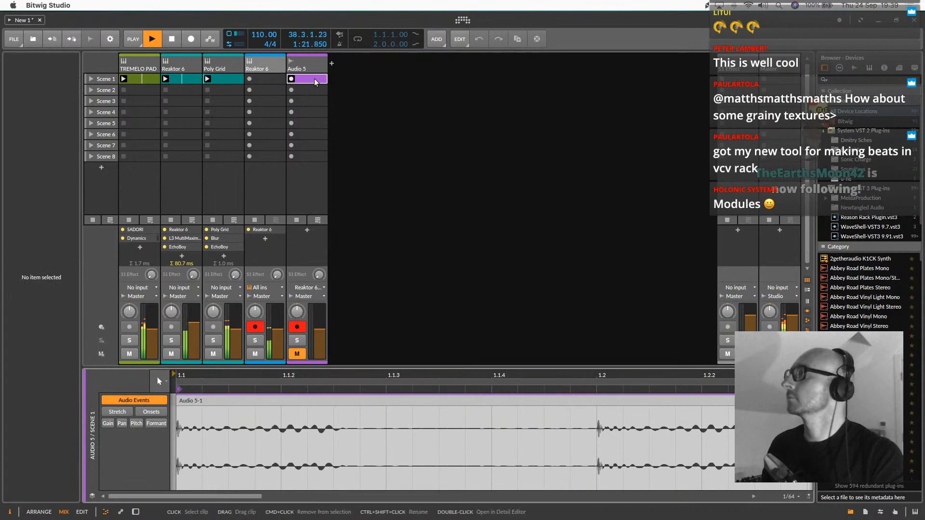
Disarm and mute the second Reaktor 6 track, and unmute Audio 5
{"action": "left_click", "coordinate": [255, 327]}
{"action": "left_click", "coordinate": [255, 353]}
{"action": "left_click", "coordinate": [296, 354]}
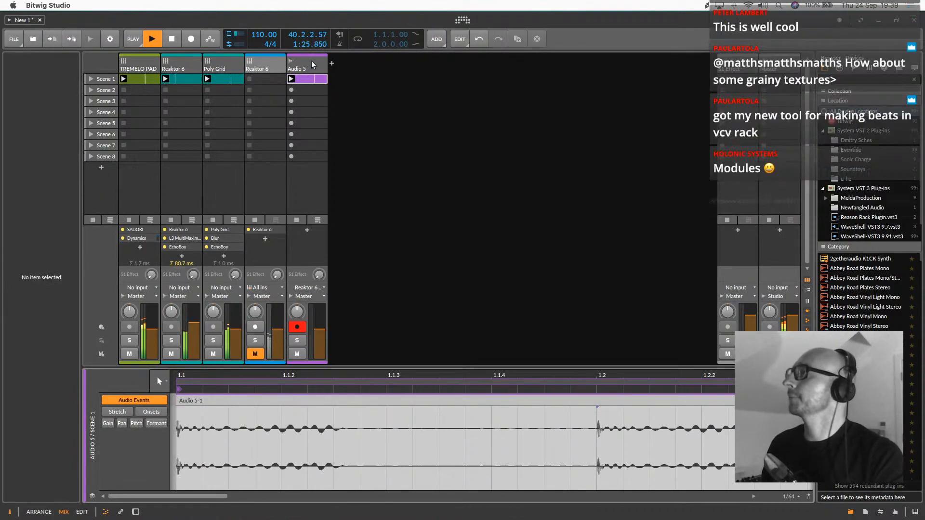
Delete the audio between the two hits and from 2.2.1.00 to 3.1.2.00 in the Audio 5 clip
{"action": "left_click_drag", "start_coordinate": [360, 375], "coordinate": [660, 423]}
{"action": "key", "text": "Delete"}
{"action": "key", "text": "Delete"}
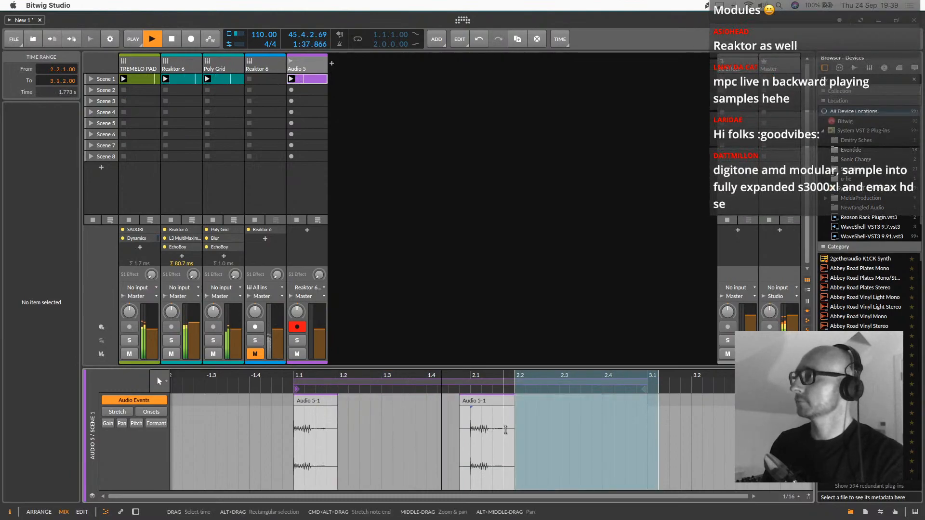
Shorten the first Audio 5 event to a length of 0.0.2.00 and trim the second event's end to 2.1.3
{"action": "left_click", "coordinate": [503, 401]}
{"action": "left_click_drag", "start_coordinate": [516, 376], "coordinate": [559, 376]}
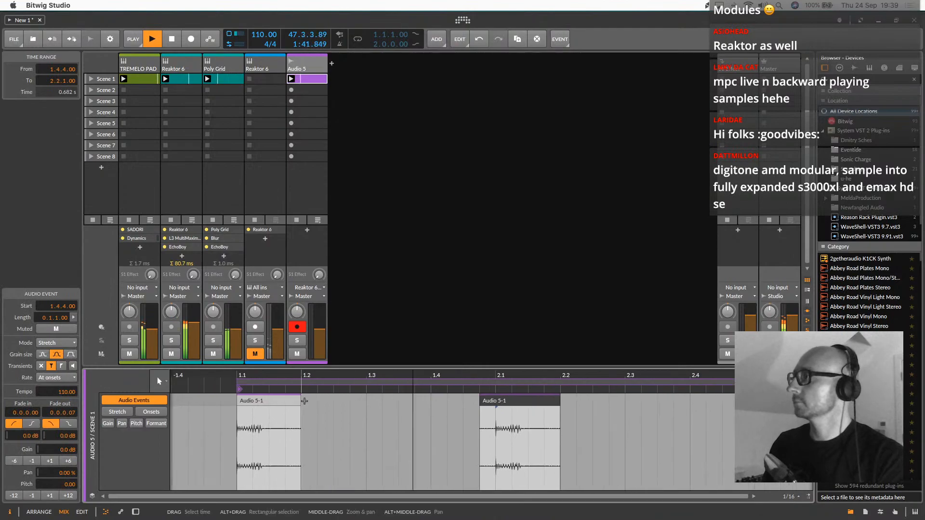
{"action": "left_click_drag", "start_coordinate": [298, 401], "coordinate": [269, 401]}
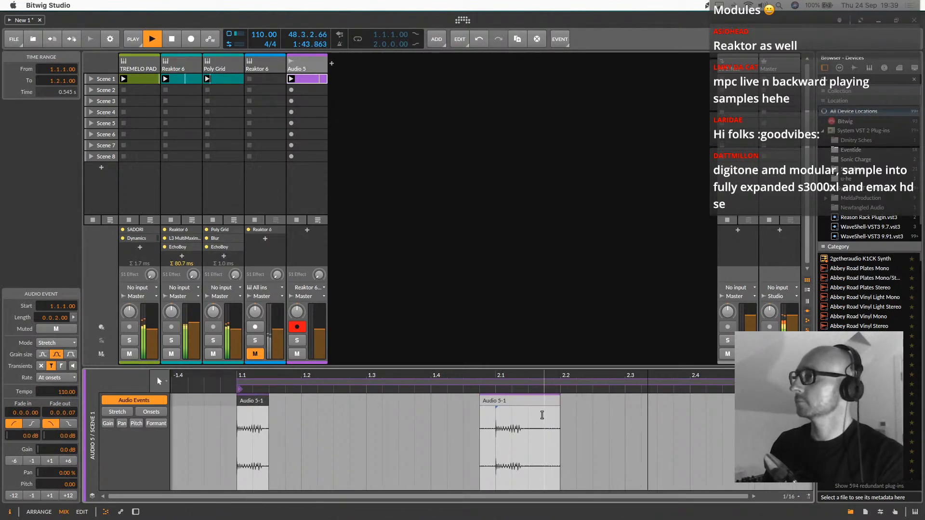
{"action": "left_click_drag", "start_coordinate": [559, 404], "coordinate": [527, 403]}
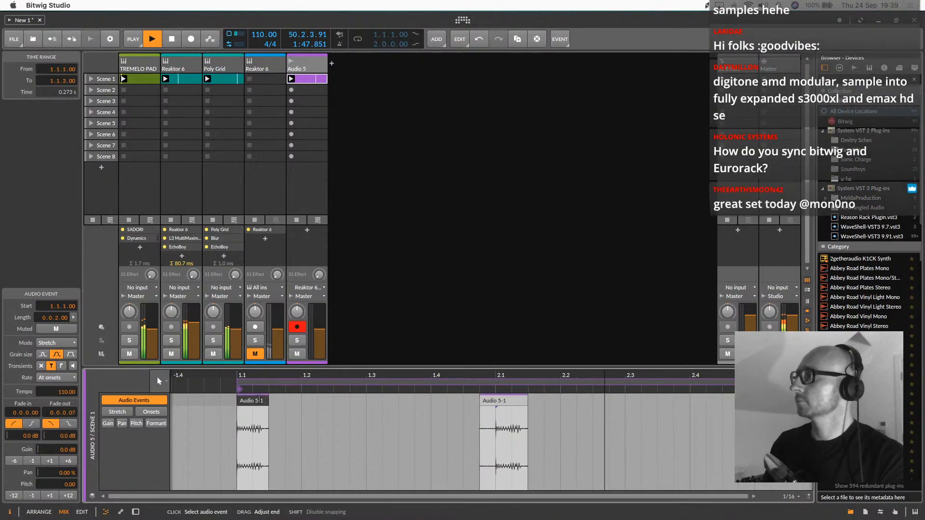
Insert an FX Grid device into the empty device chain of the Audio 5 track
{"action": "left_click", "coordinate": [304, 66]}
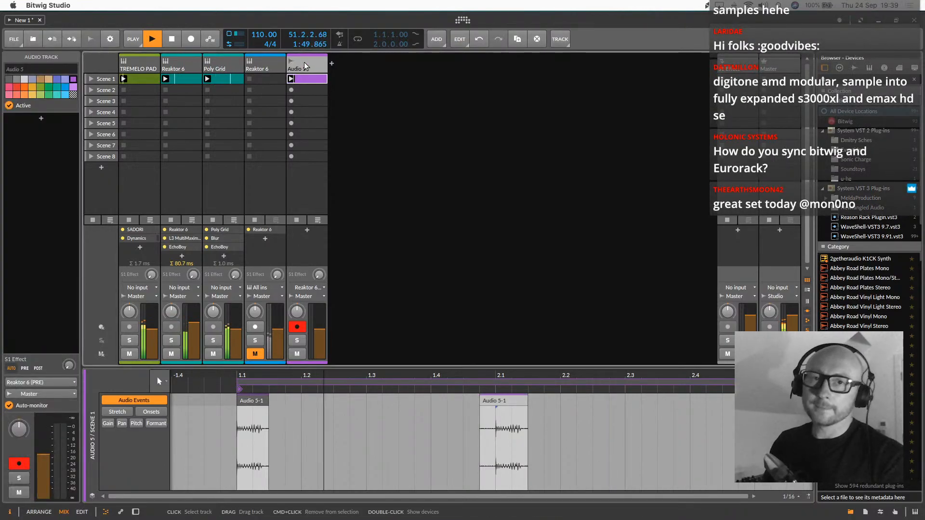
{"action": "left_click", "coordinate": [135, 512]}
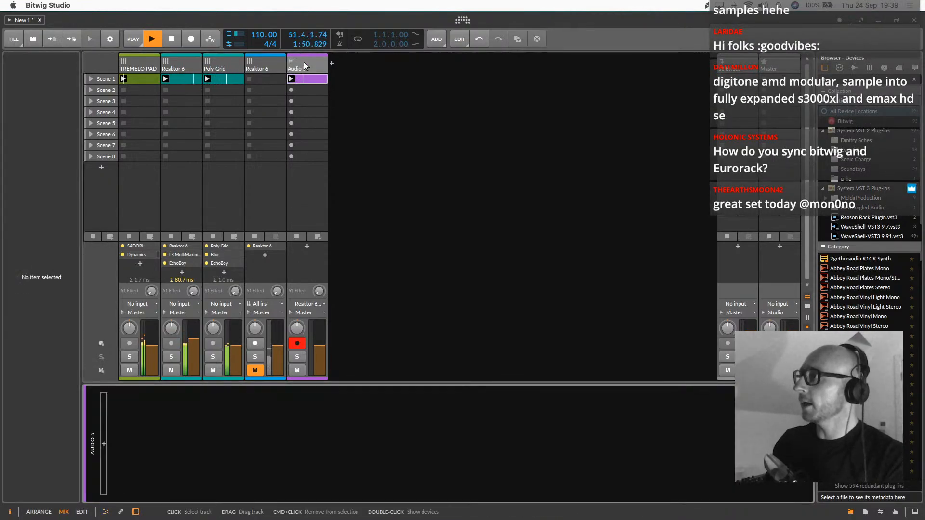
{"action": "left_click", "coordinate": [103, 445]}
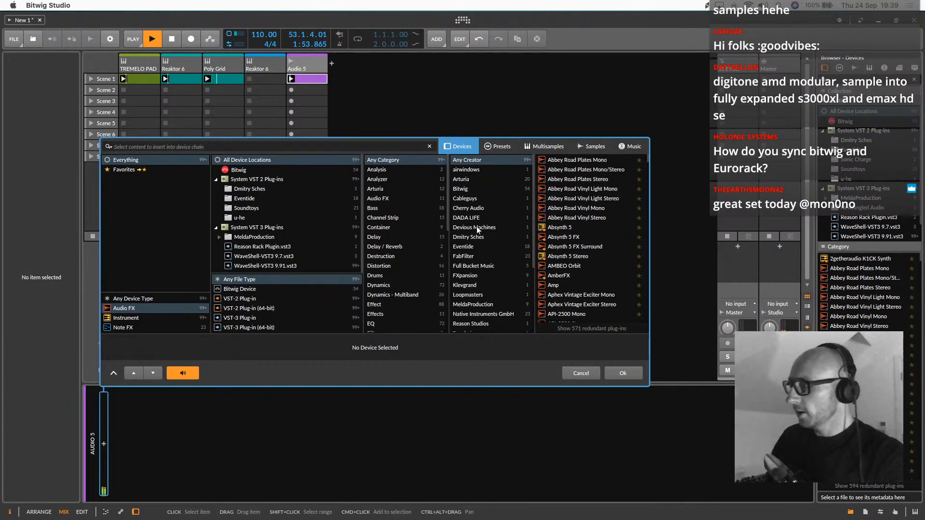
{"action": "type", "text": "grid"}
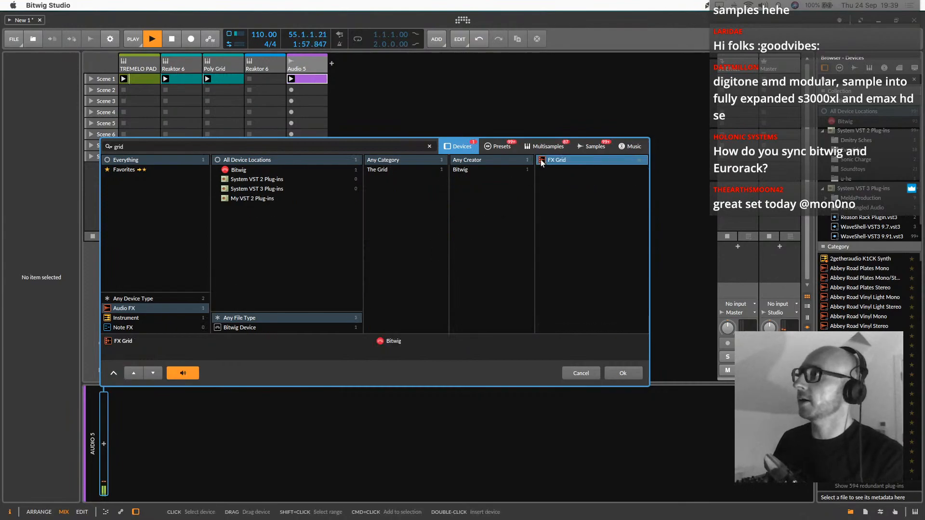
{"action": "double_click", "coordinate": [540, 160]}
Open the FX Grid patch, insert an AD envelope between the audio input and output, and raise its decay to 1.04 s
{"action": "double_click", "coordinate": [181, 448]}
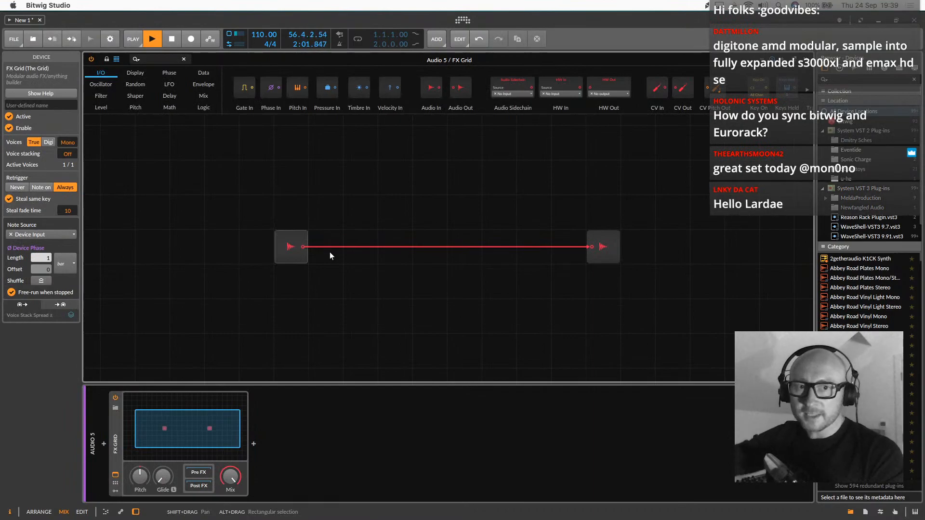
{"action": "left_click", "coordinate": [198, 86]}
{"action": "left_click_drag", "start_coordinate": [310, 91], "coordinate": [318, 234]}
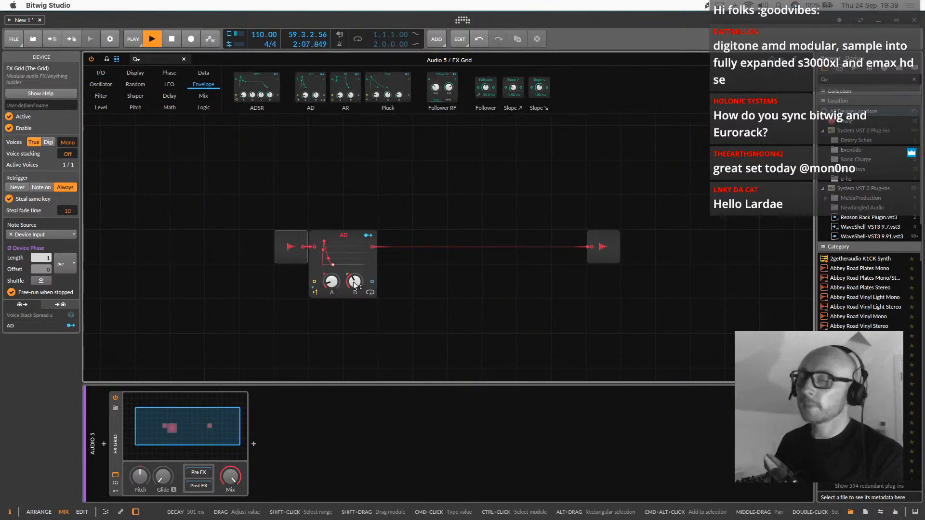
{"action": "mouse_move", "coordinate": [354, 282]}
{"action": "left_mouse_down"}
{"action": "mouse_move", "coordinate": [331, 288]}
{"action": "mouse_move", "coordinate": [352, 294]}
{"action": "left_mouse_up"}
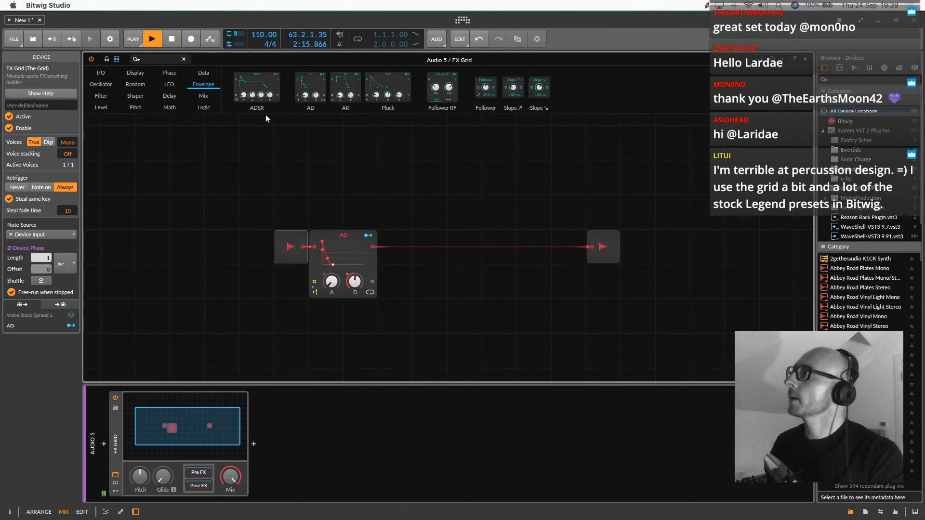
Add a Gates sequencer wired to the AD envelope's trigger input, set the decay to 280 ms, and close the grid patch
{"action": "left_click", "coordinate": [204, 75]}
{"action": "left_click_drag", "start_coordinate": [267, 131], "coordinate": [314, 282]}
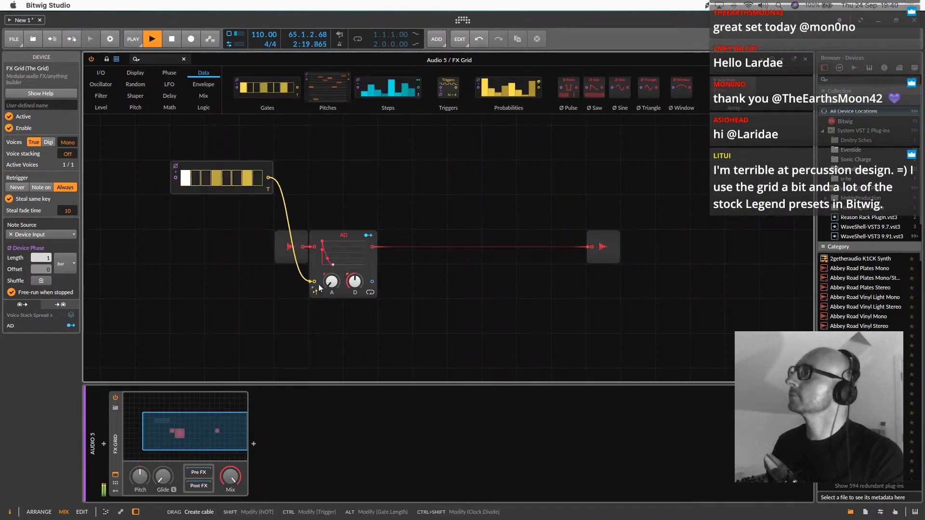
{"action": "left_click", "coordinate": [357, 282]}
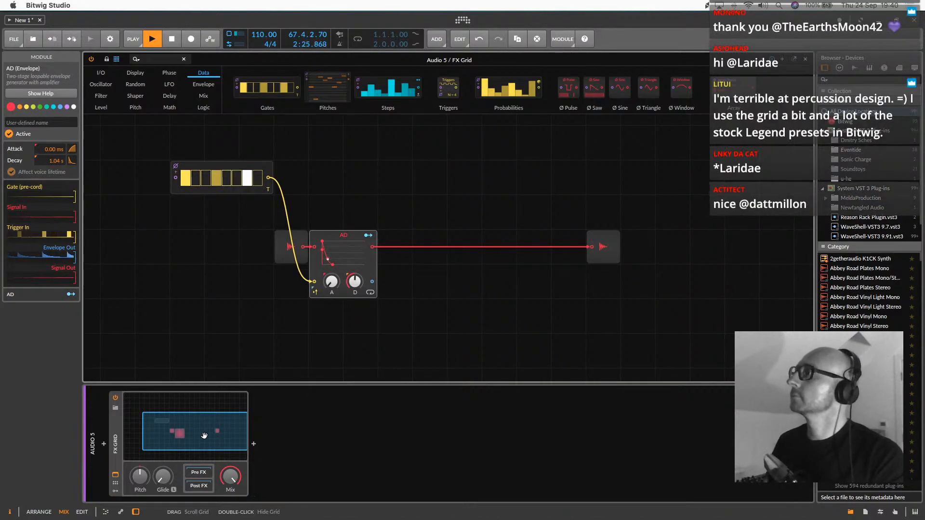
{"action": "left_click_drag", "start_coordinate": [345, 294], "coordinate": [345, 311]}
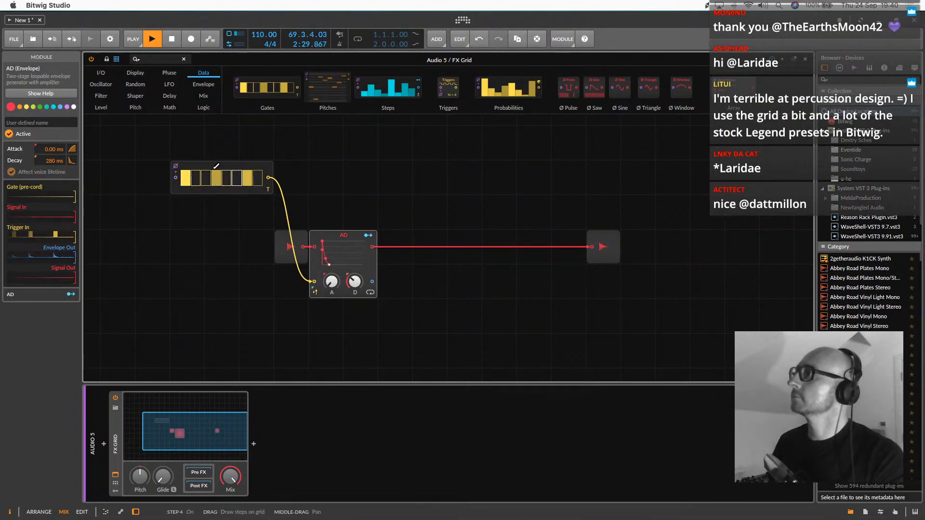
{"action": "double_click", "coordinate": [229, 417]}
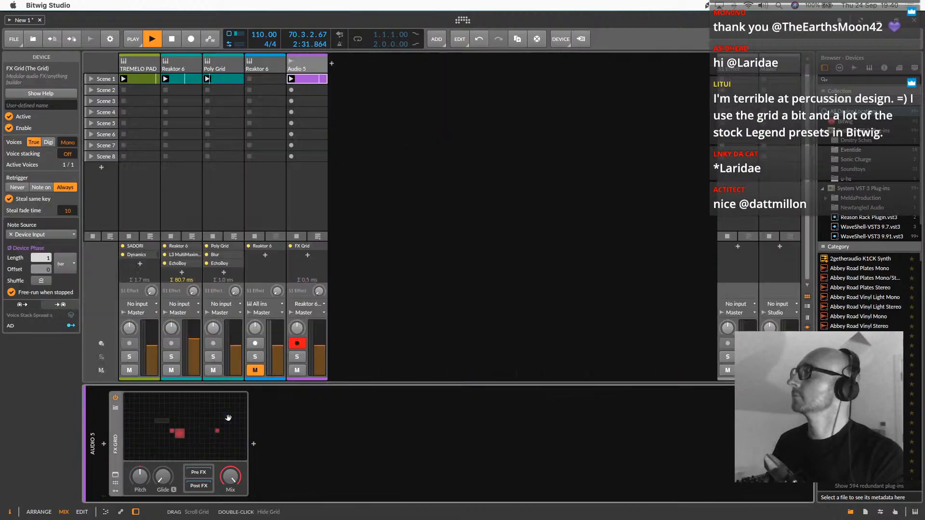
Examine the pitch expressions of the audio events in the Audio 5 Scene 1 clip
{"action": "double_click", "coordinate": [308, 79]}
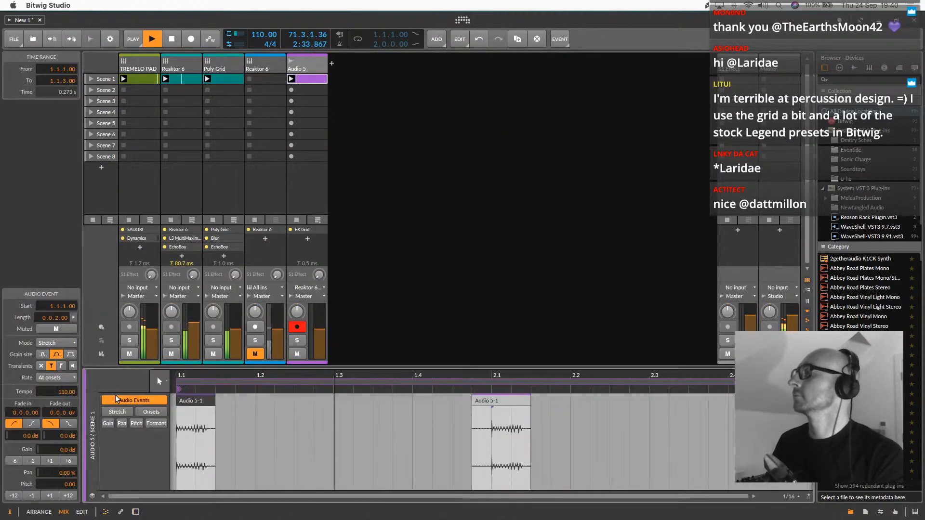
{"action": "left_click", "coordinate": [137, 423]}
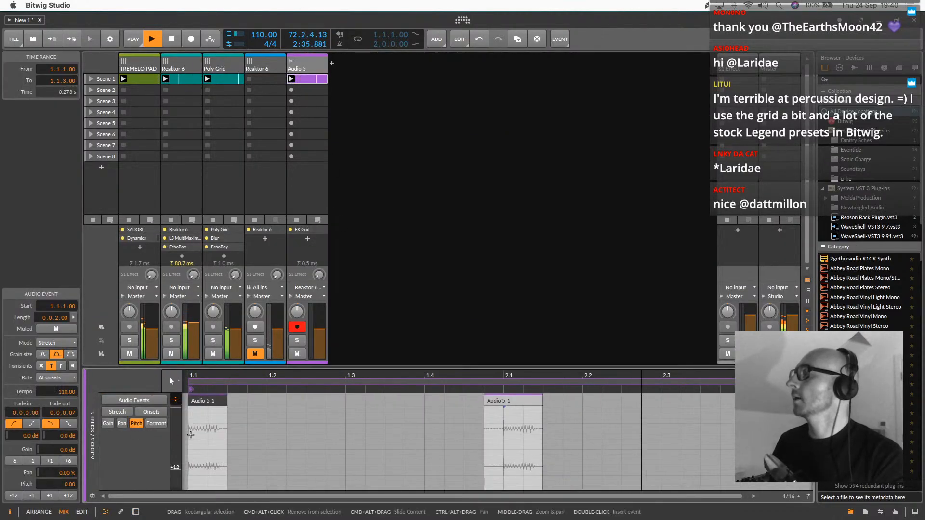
{"action": "left_click", "coordinate": [365, 151]}
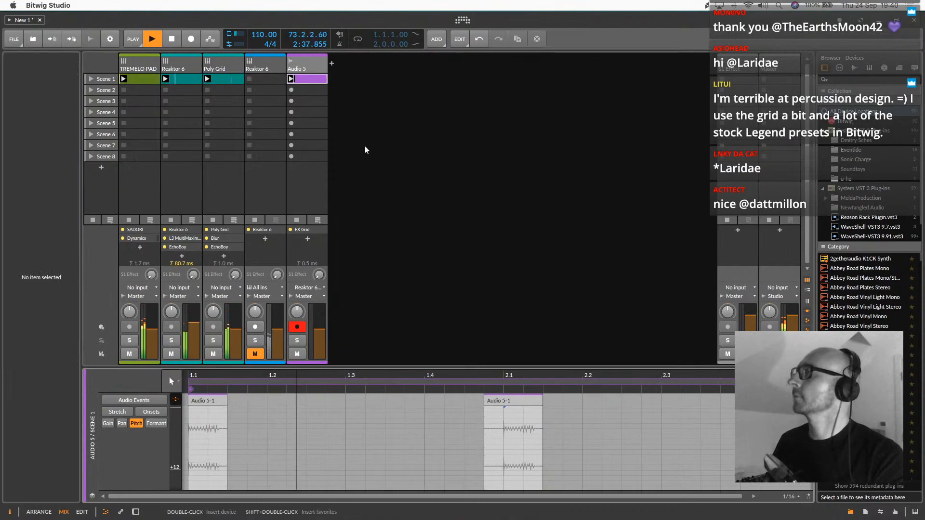
Disarm Audio 5, then show the second Reaktor 6 track's SUBSTANZ window and unmute that track
{"action": "left_click", "coordinate": [297, 327]}
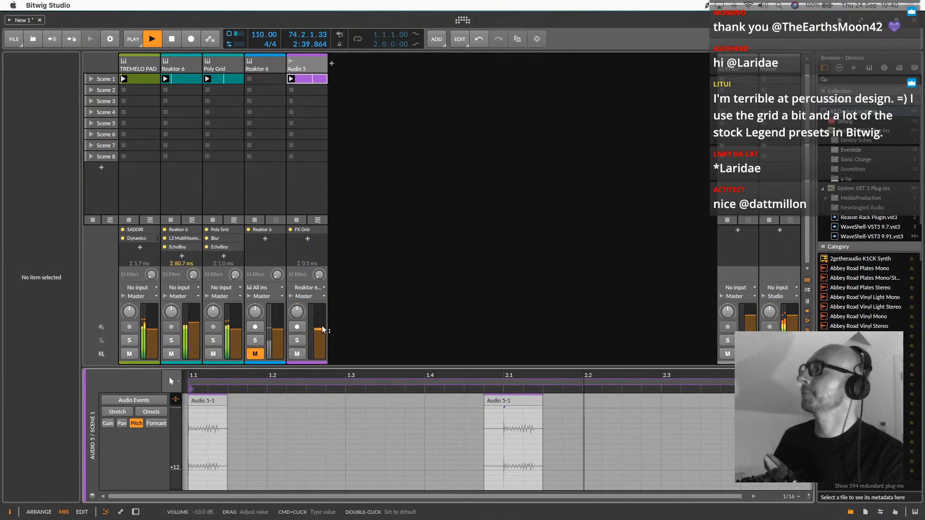
{"action": "double_click", "coordinate": [248, 66]}
{"action": "left_click", "coordinate": [115, 475]}
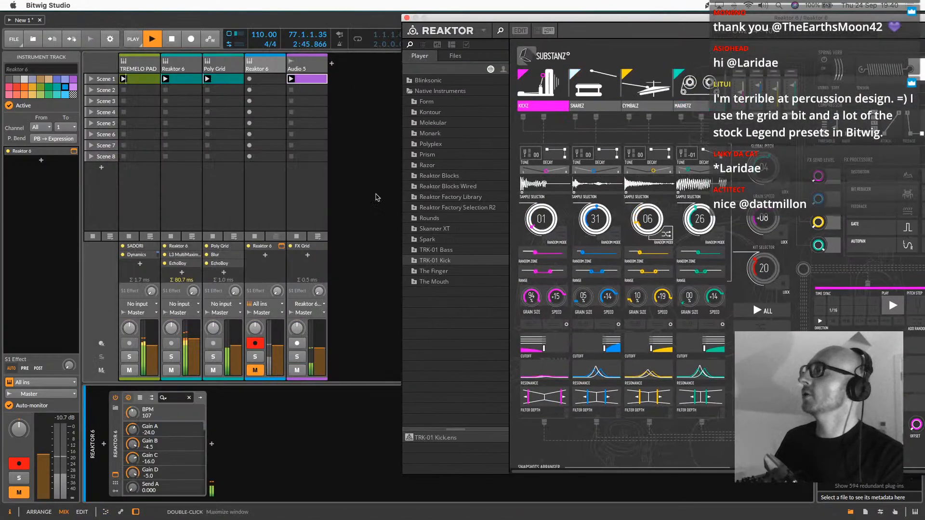
{"action": "left_click", "coordinate": [257, 370]}
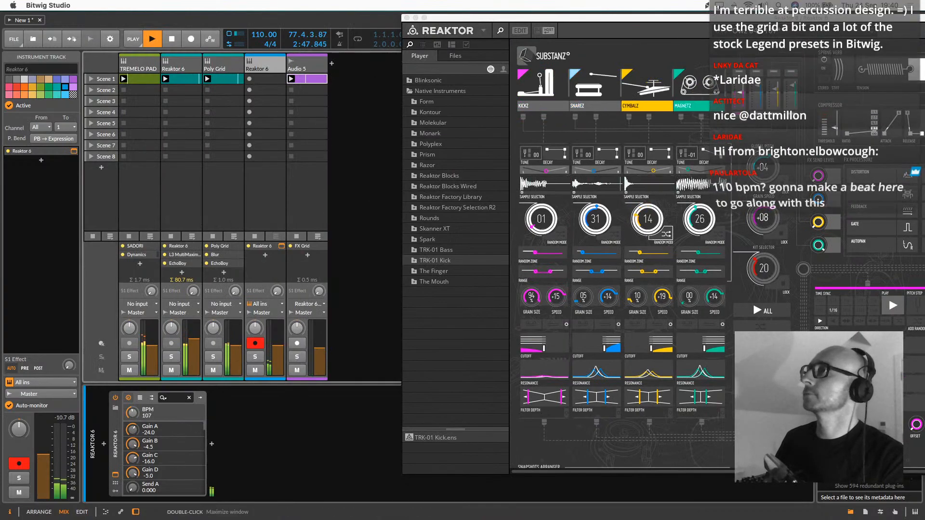
Audition successive SUBSTANZ snapshots and load 027 Caramz 00 - 089
{"action": "left_click", "coordinate": [873, 32]}
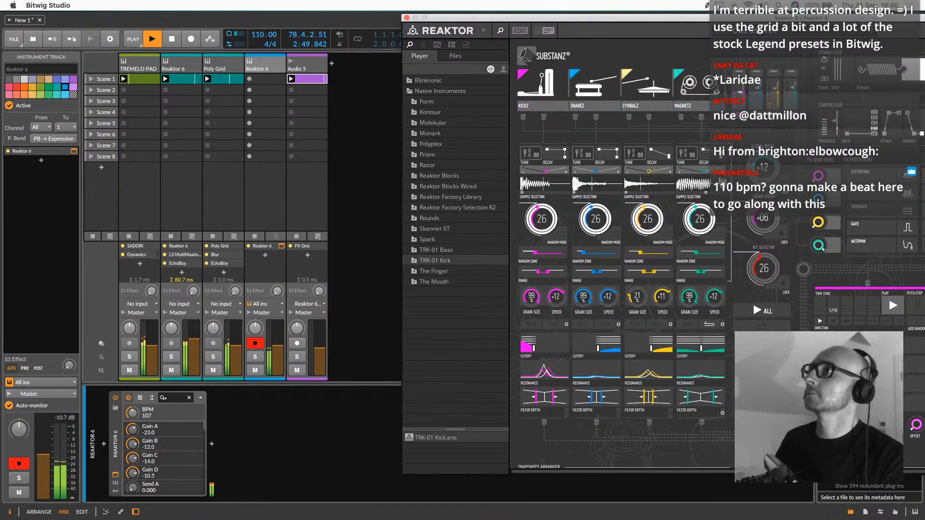
{"action": "left_click_drag", "start_coordinate": [872, 18], "coordinate": [686, 23]}
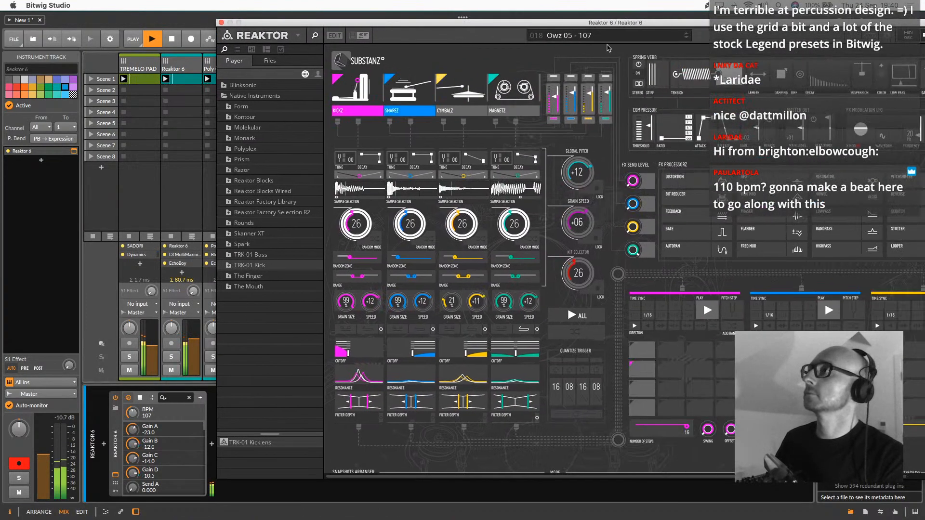
{"action": "left_click", "coordinate": [688, 38]}
{"action": "left_click", "coordinate": [688, 38]}
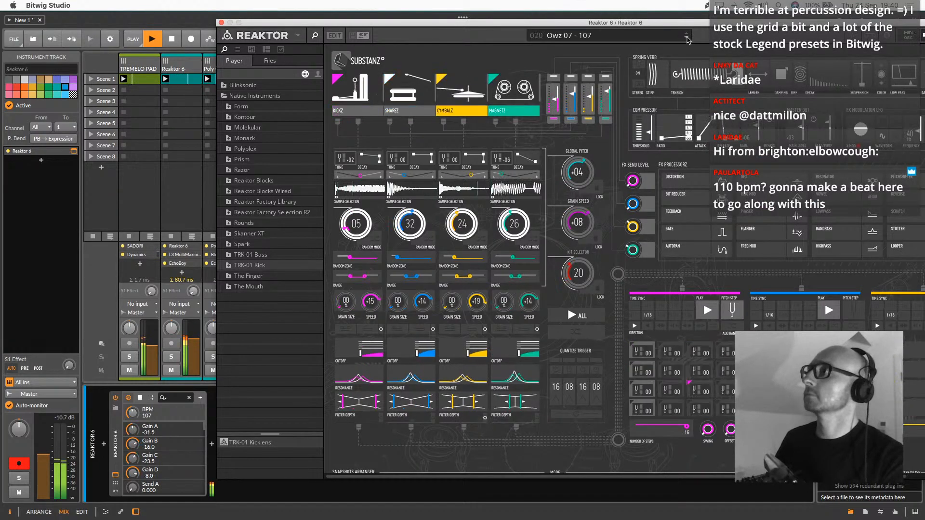
{"action": "left_click", "coordinate": [688, 38]}
{"action": "left_click", "coordinate": [688, 38]}
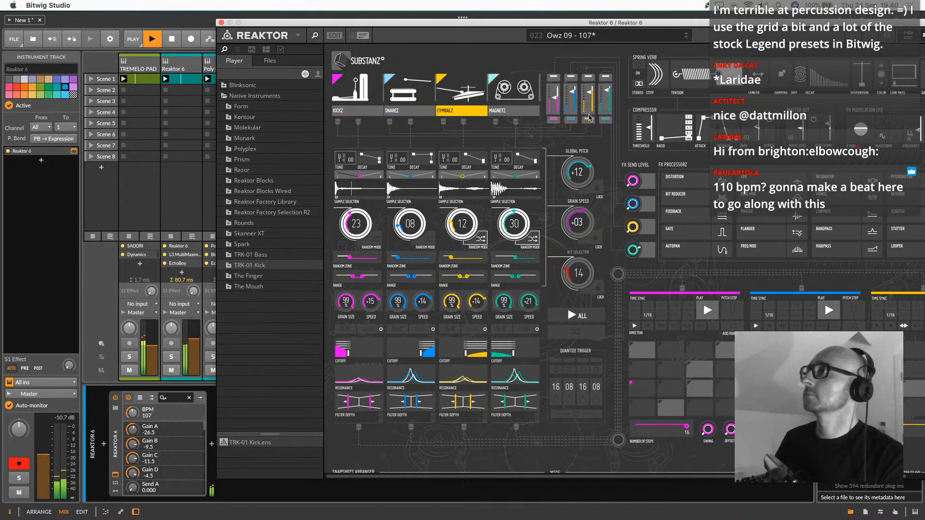
{"action": "left_click", "coordinate": [688, 39]}
{"action": "left_click", "coordinate": [687, 38]}
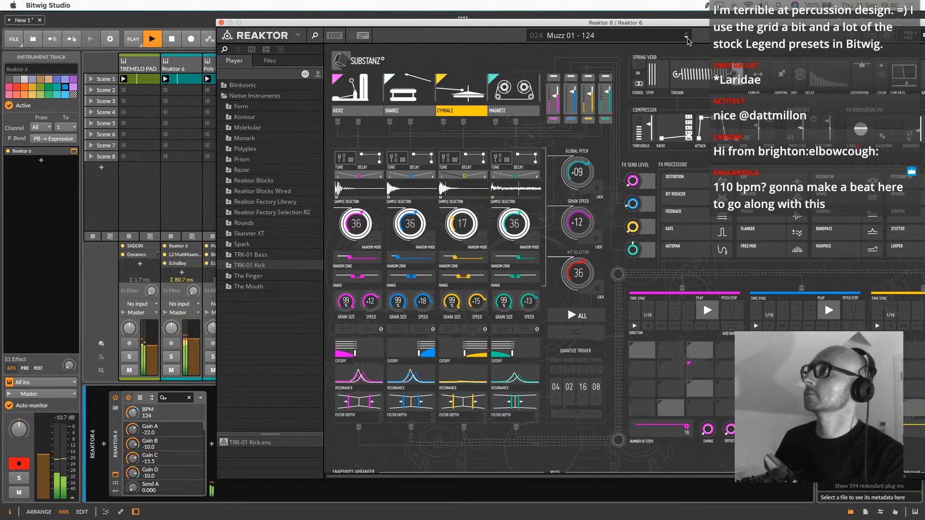
{"action": "left_click", "coordinate": [687, 38]}
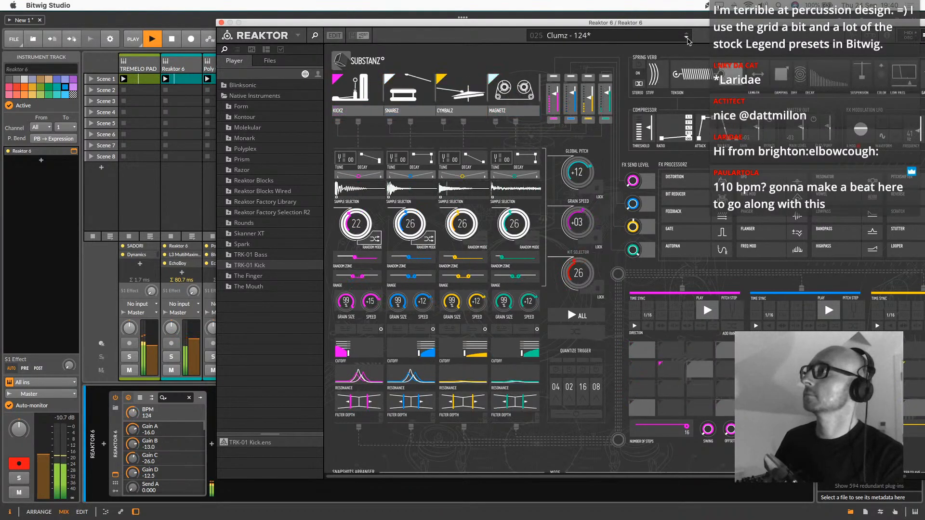
{"action": "left_click", "coordinate": [687, 38]}
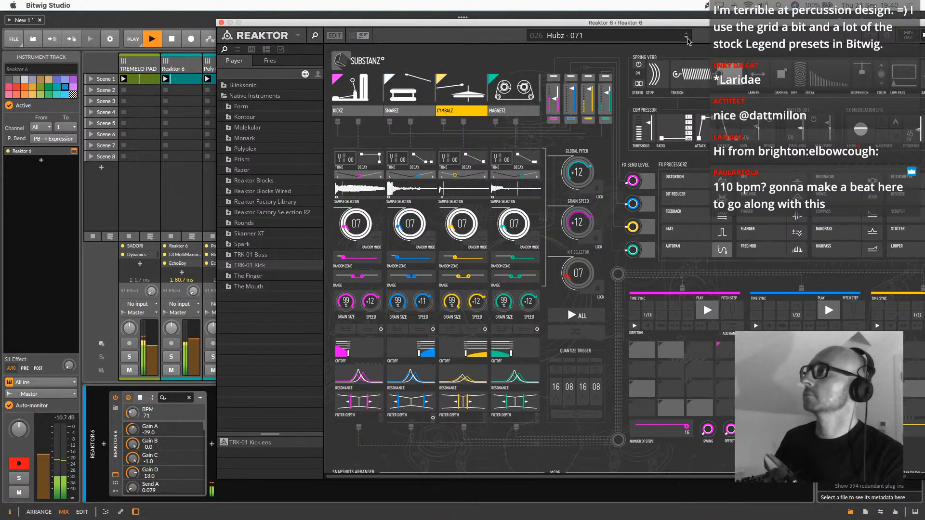
{"action": "left_click", "coordinate": [687, 39]}
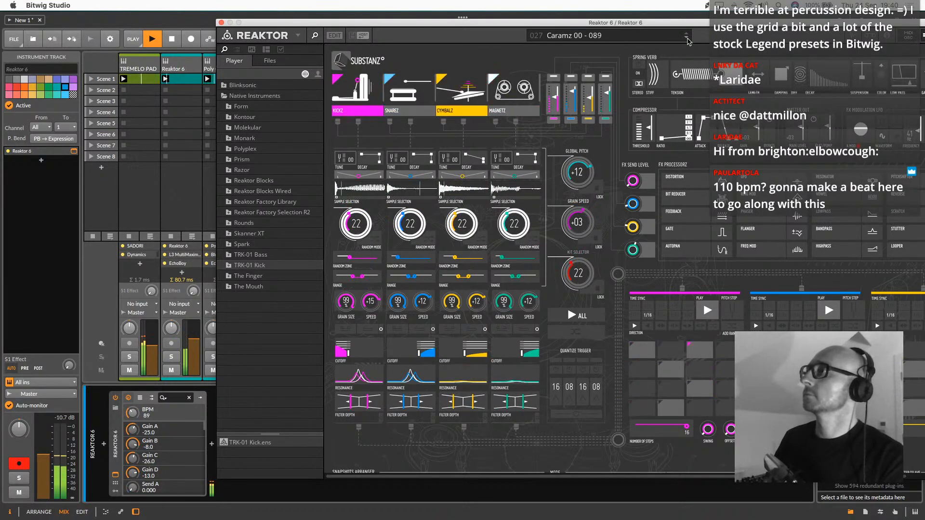
Mute the KICKZ and SNAREZ channels in the SUBSTANZ mixer and close the Reaktor window
{"action": "left_click", "coordinate": [553, 119]}
{"action": "left_click", "coordinate": [571, 119]}
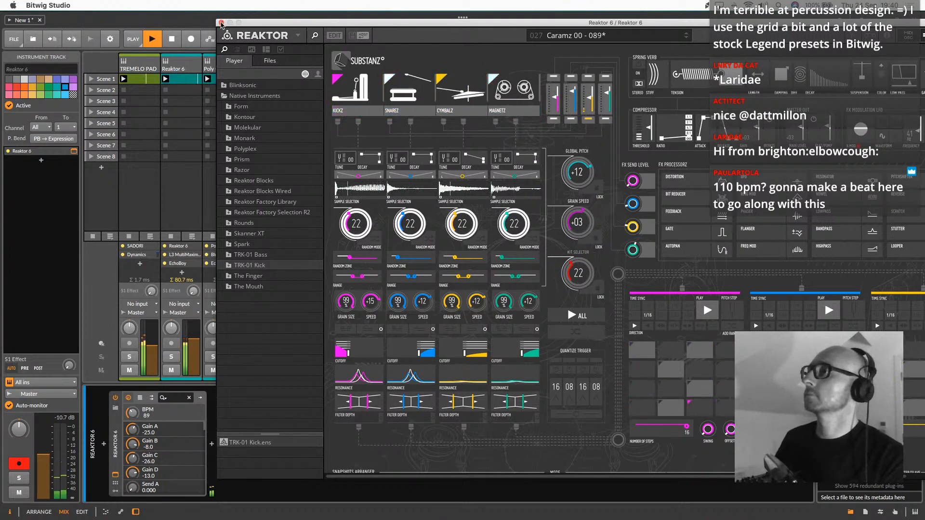
{"action": "left_click", "coordinate": [221, 23]}
Add an audio track after Audio 5 and set its input to the second Reaktor 6 track's PRE signal
{"action": "left_click", "coordinate": [296, 61]}
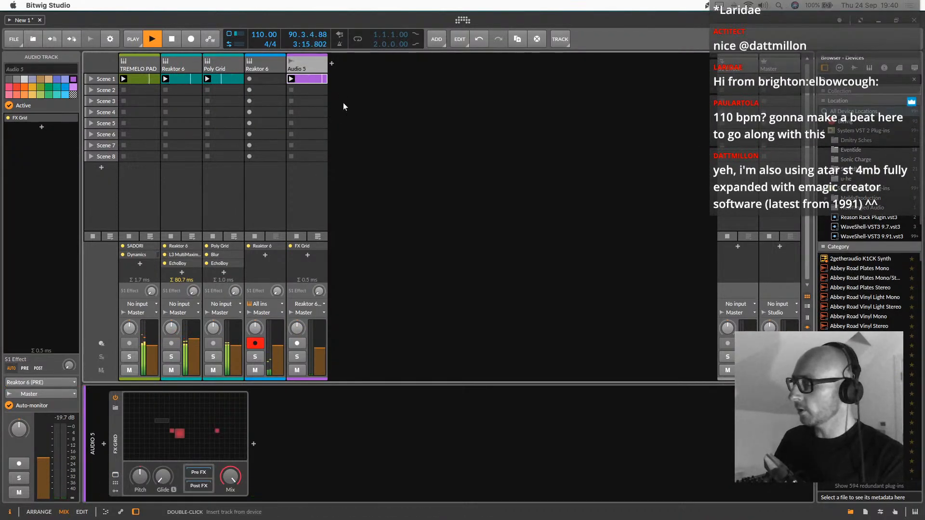
{"action": "key", "text": "super+t"}
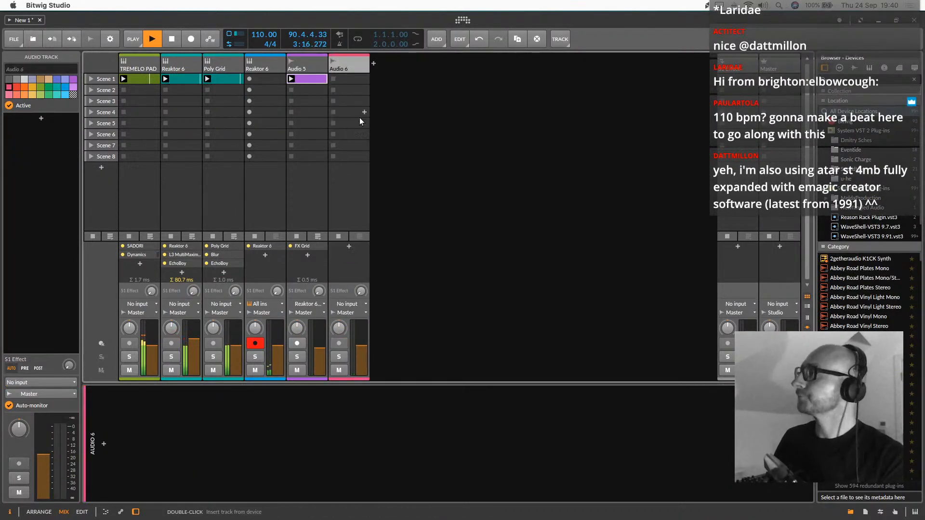
{"action": "left_click", "coordinate": [346, 304]}
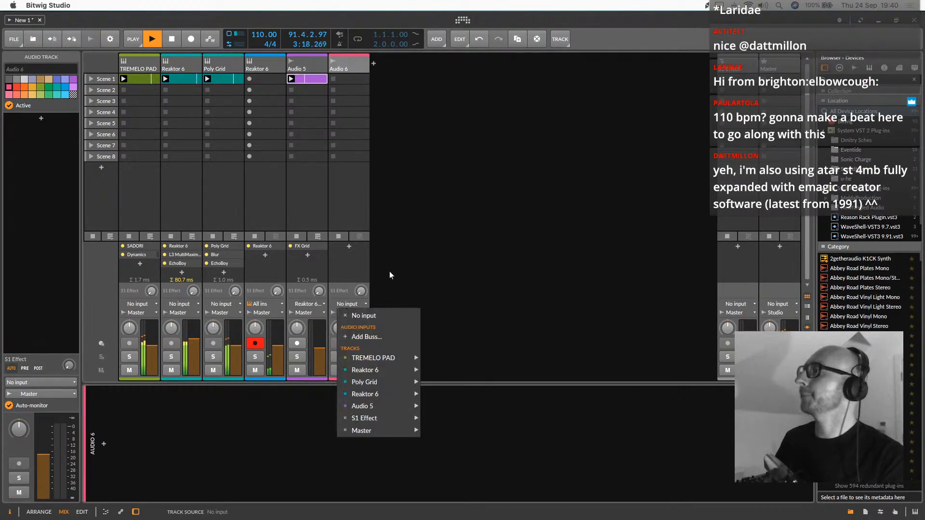
{"action": "left_click", "coordinate": [448, 394]}
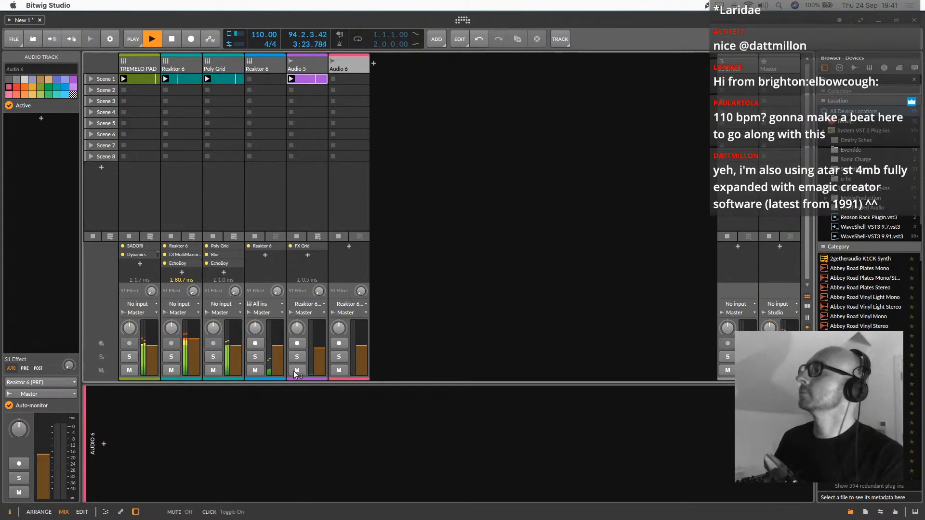
Arm and mute Audio 6, and record the Reaktor drums into its Scene 1 clip slot
{"action": "left_click", "coordinate": [339, 343]}
{"action": "left_click", "coordinate": [339, 370]}
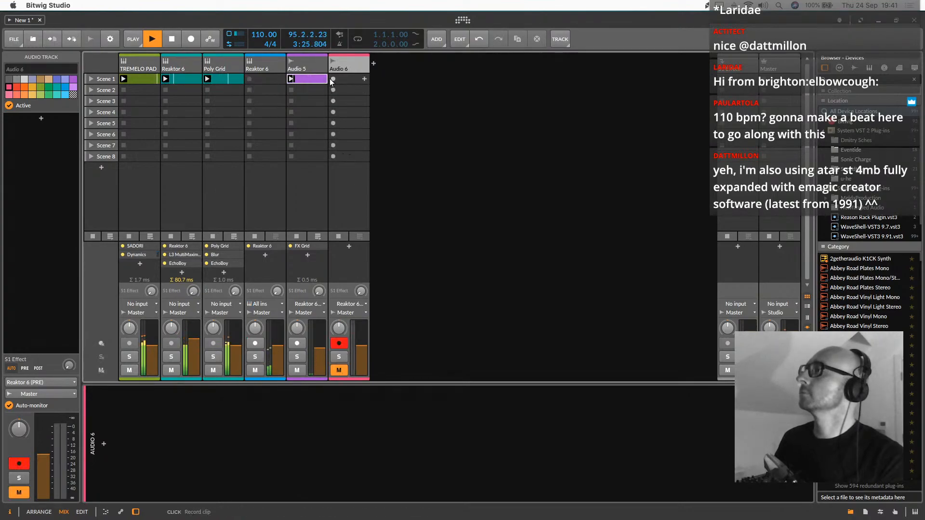
{"action": "left_click", "coordinate": [345, 79]}
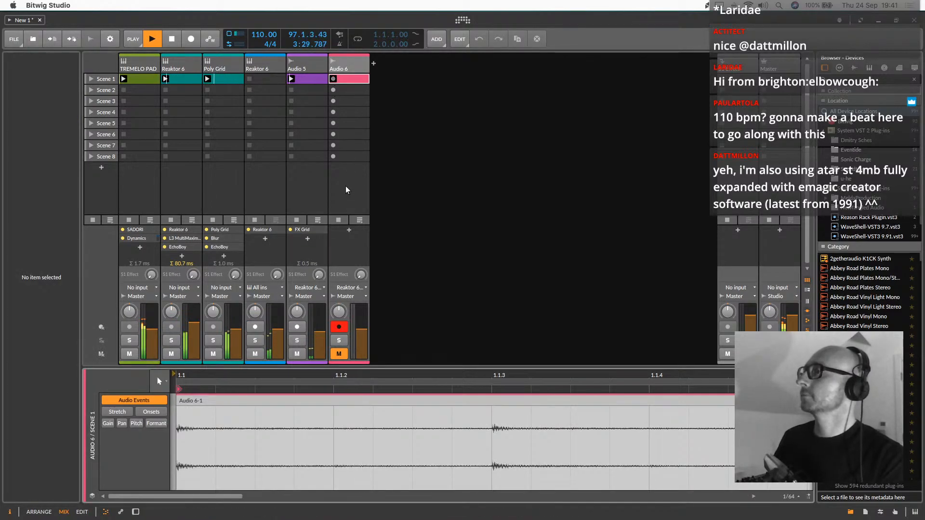
Unmute and disarm Audio 6, and mute the second Reaktor 6 track
{"action": "left_click", "coordinate": [339, 354]}
{"action": "left_click", "coordinate": [256, 354]}
{"action": "left_click", "coordinate": [339, 327]}
Copy the Dynamics device from the TREMELO PAD track to Audio 6 and lower its Hi Threshold
{"action": "left_click", "coordinate": [149, 62]}
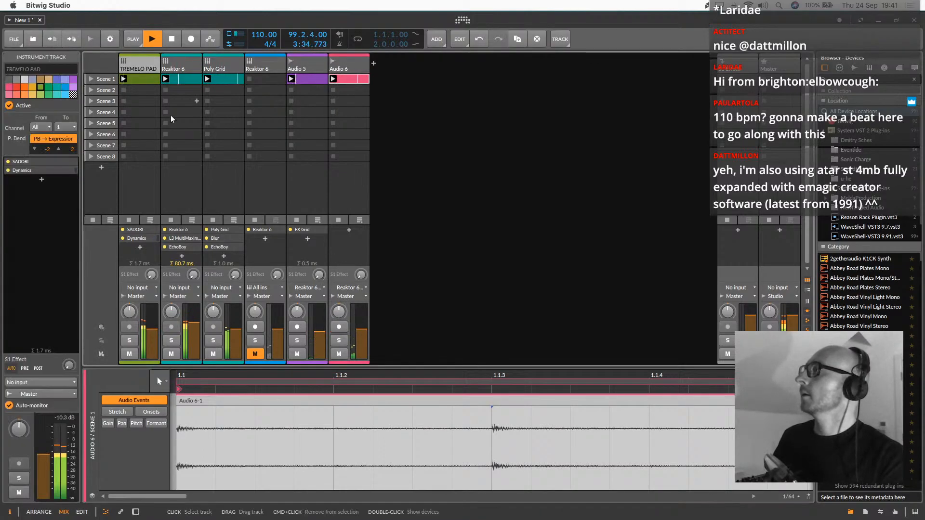
{"action": "double_click", "coordinate": [140, 62]}
{"action": "left_click_drag", "start_coordinate": [377, 428], "coordinate": [340, 105]}
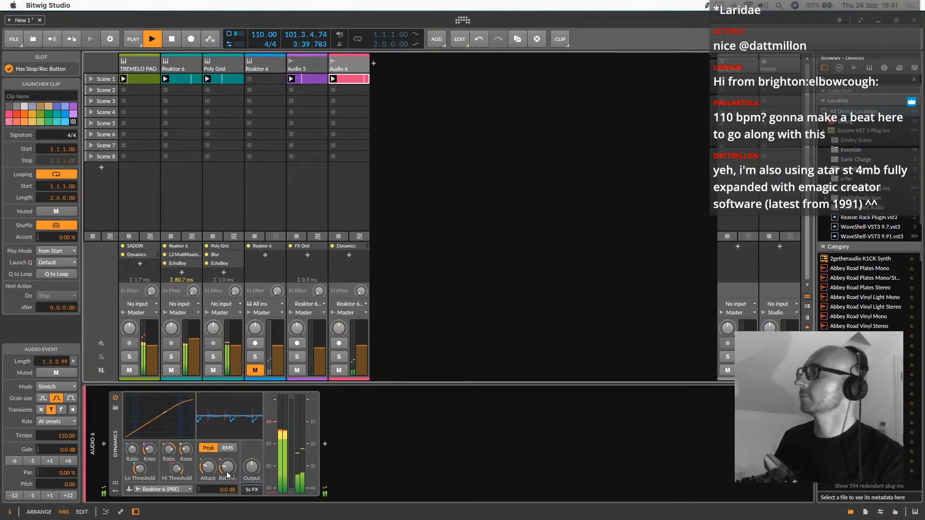
{"action": "left_click_drag", "start_coordinate": [177, 468], "coordinate": [183, 475]}
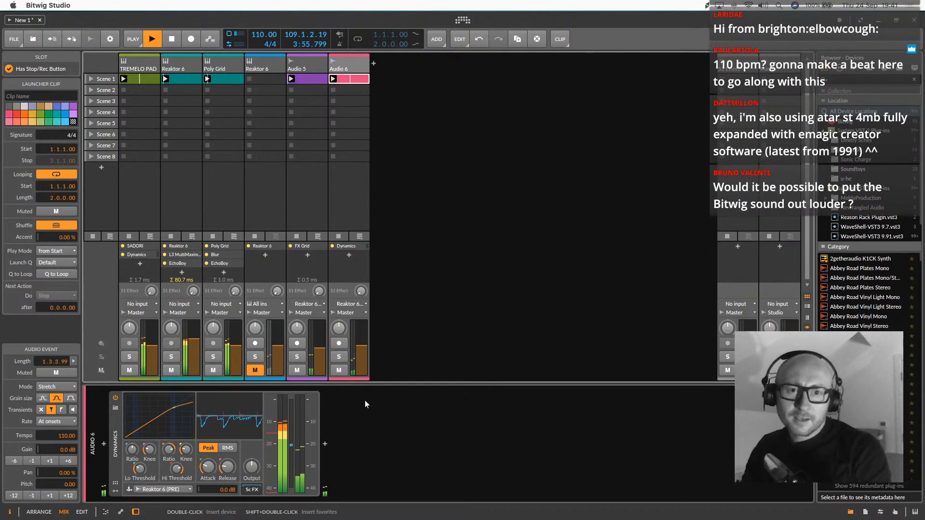
{"action": "key", "text": "ctrl+Right"}
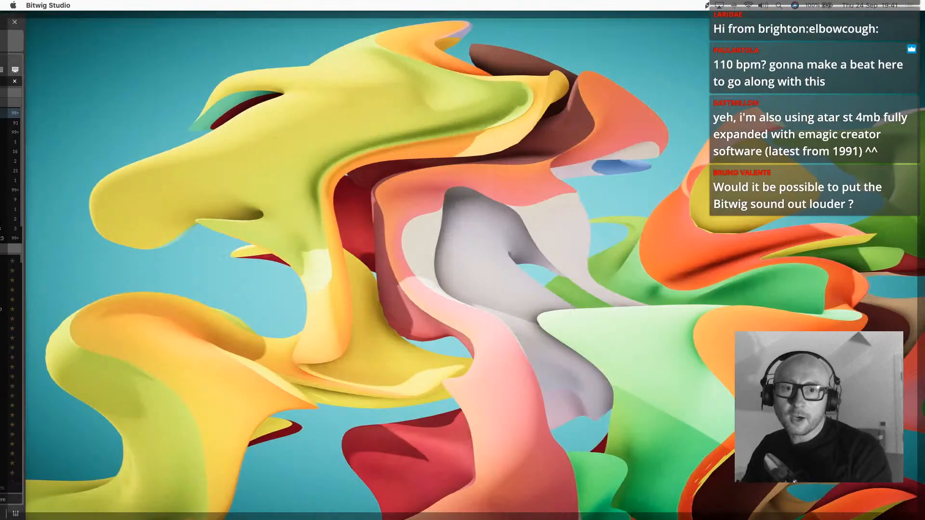
{"action": "key", "text": "ctrl+Left"}
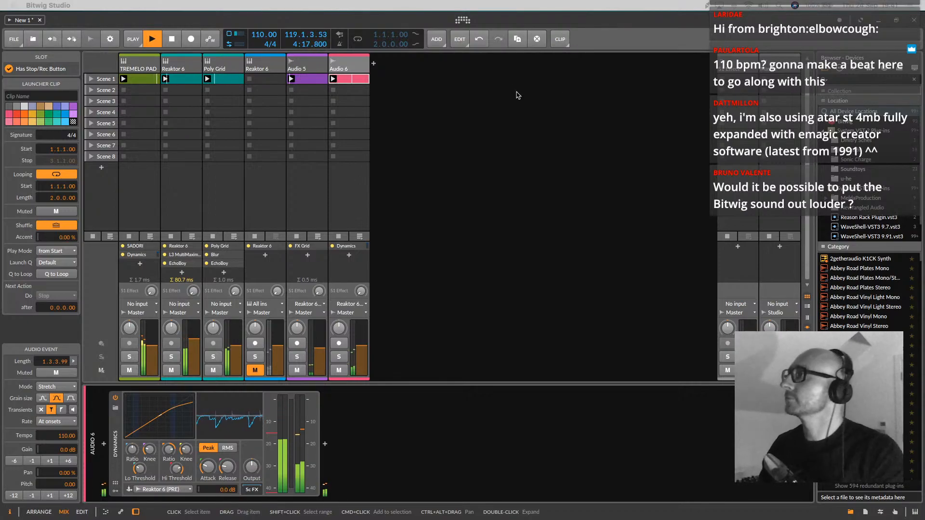
{"action": "left_click", "coordinate": [157, 68]}
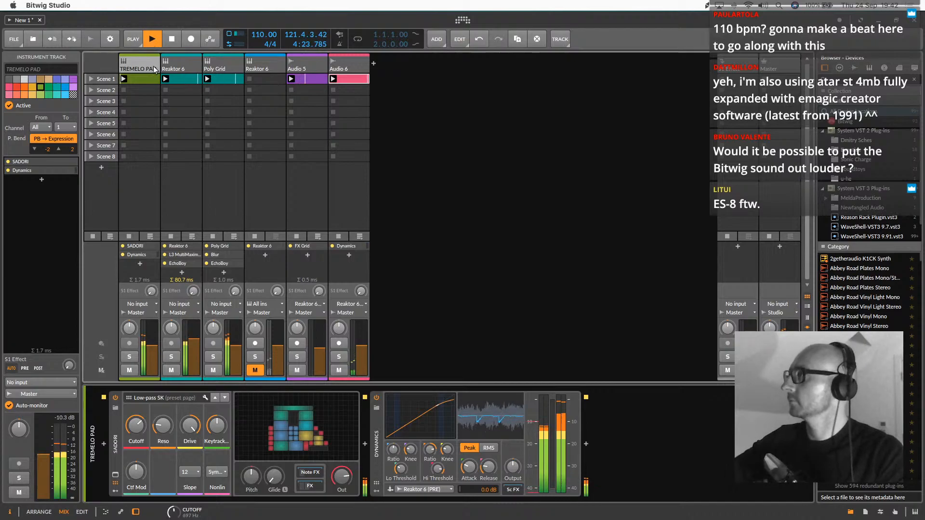
{"action": "left_click", "coordinate": [222, 60]}
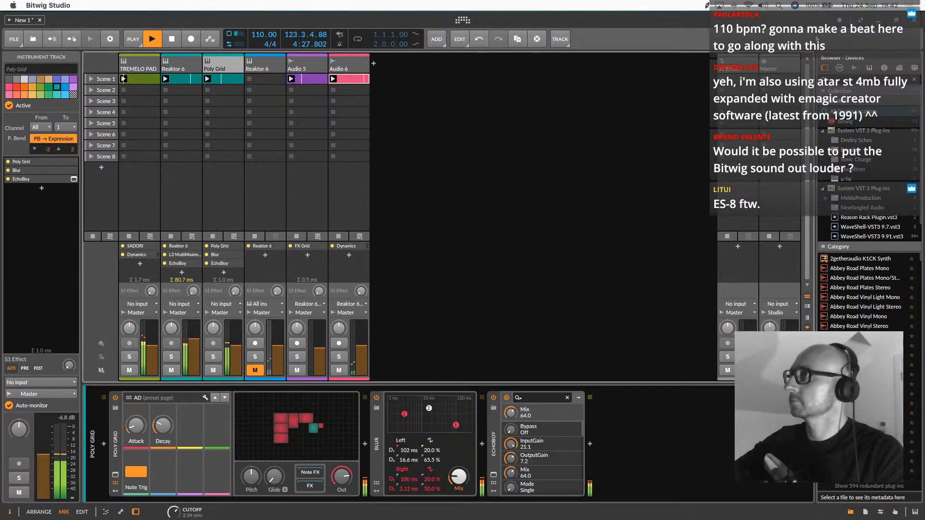
Insert the Soundtoys EchoBoy plug-in on the S1 Effect track
{"action": "left_click", "coordinate": [749, 63]}
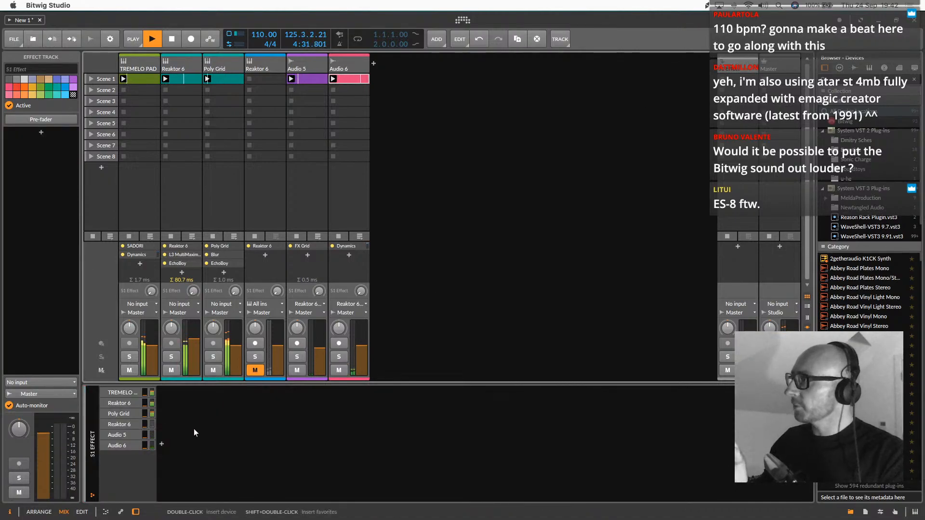
{"action": "double_click", "coordinate": [165, 441]}
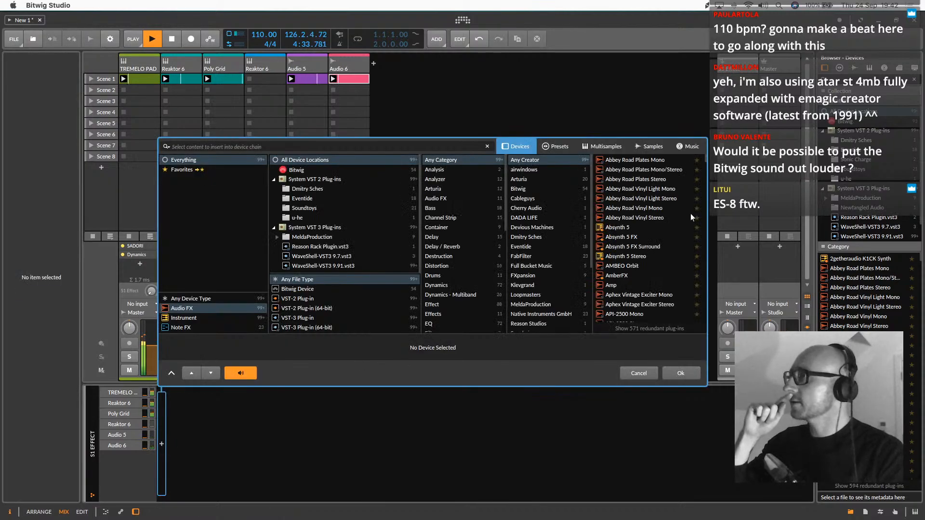
{"action": "scroll", "coordinate": [537, 245], "scroll_direction": "down", "scroll_amount": 5}
{"action": "left_click", "coordinate": [529, 241]}
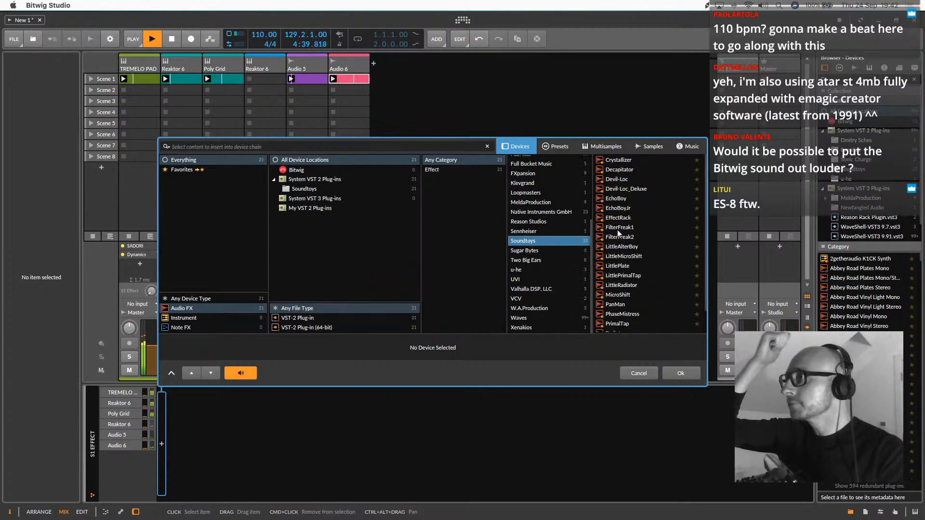
{"action": "double_click", "coordinate": [616, 198]}
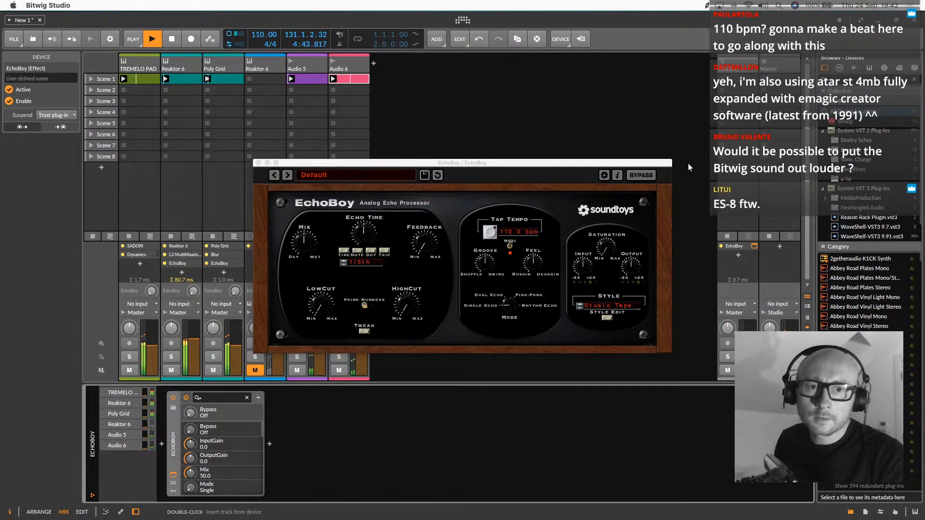
{"action": "left_click_drag", "start_coordinate": [349, 165], "coordinate": [464, 121]}
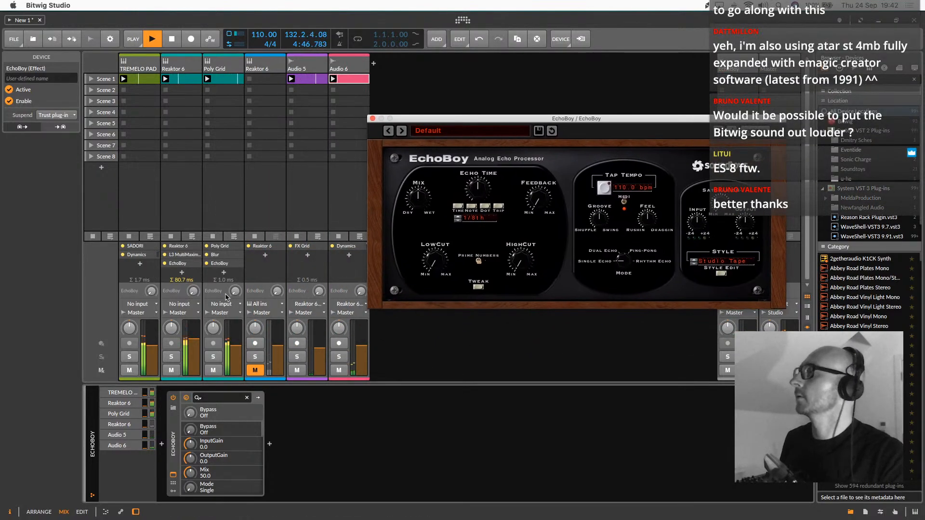
Raise the first Poly Grid track's EchoBoy send to about -5.8 dB and load the Tap Trips Long preset in the effect track's EchoBoy
{"action": "left_click", "coordinate": [211, 328]}
{"action": "left_click_drag", "start_coordinate": [235, 291], "coordinate": [235, 255]}
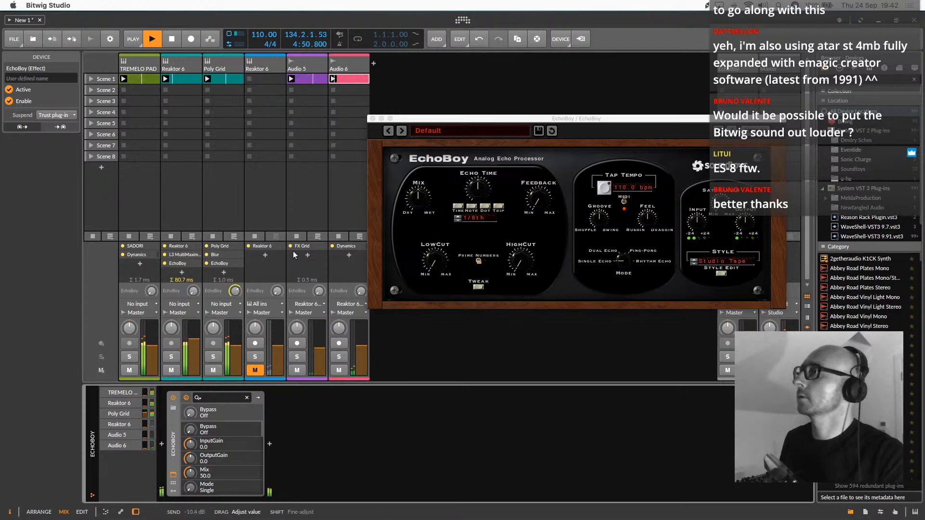
{"action": "left_click", "coordinate": [401, 131]}
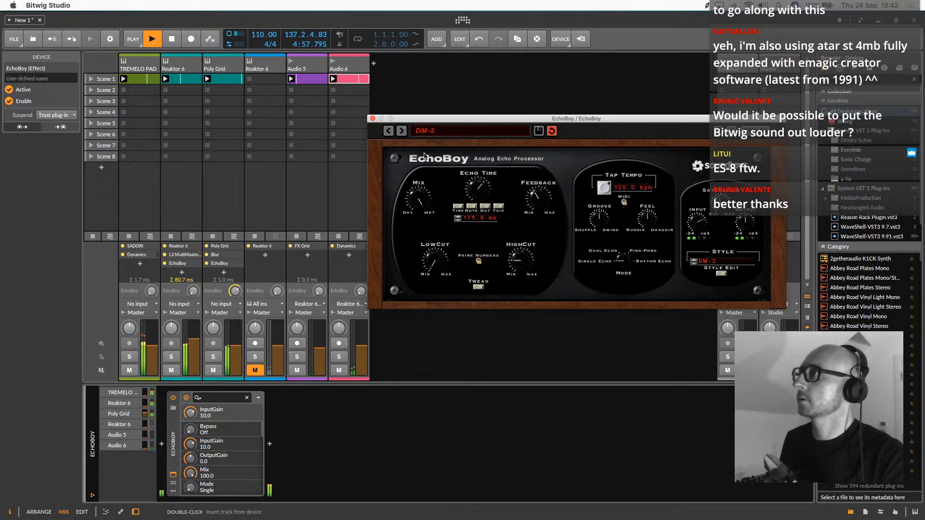
{"action": "left_click", "coordinate": [402, 131]}
{"action": "left_click", "coordinate": [402, 133]}
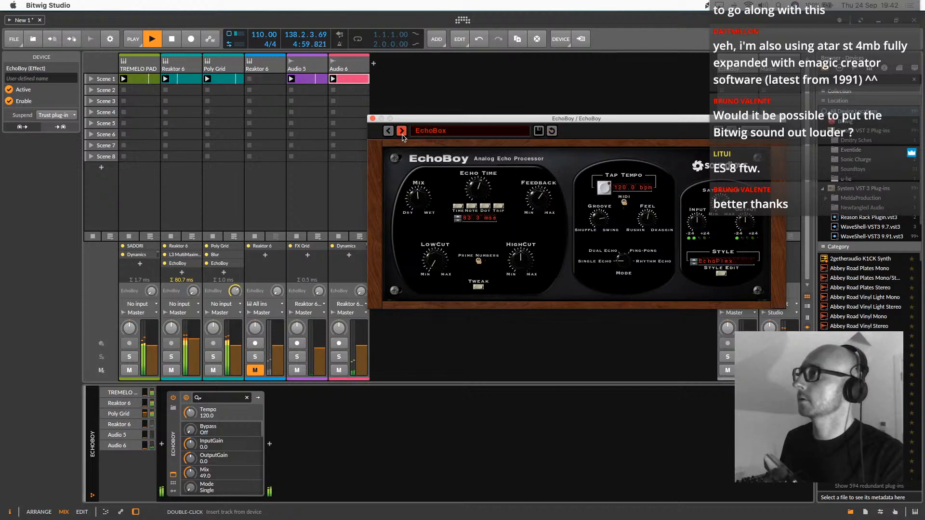
{"action": "left_click", "coordinate": [402, 133]}
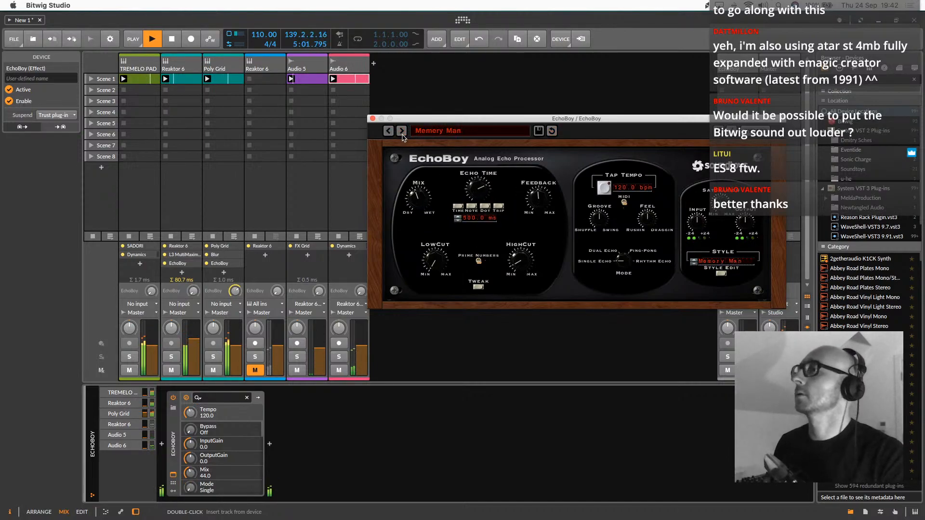
{"action": "left_click_drag", "start_coordinate": [634, 115], "coordinate": [530, 82]}
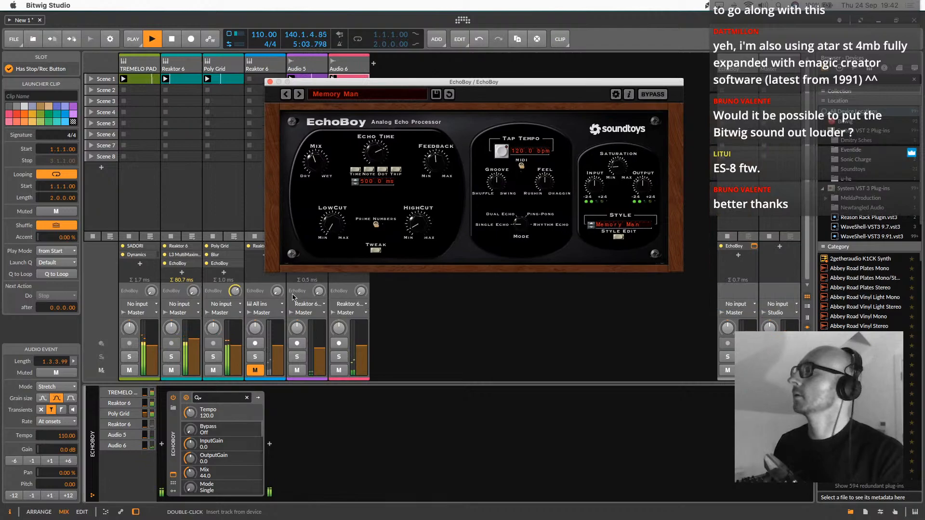
{"action": "left_click_drag", "start_coordinate": [236, 296], "coordinate": [235, 294]}
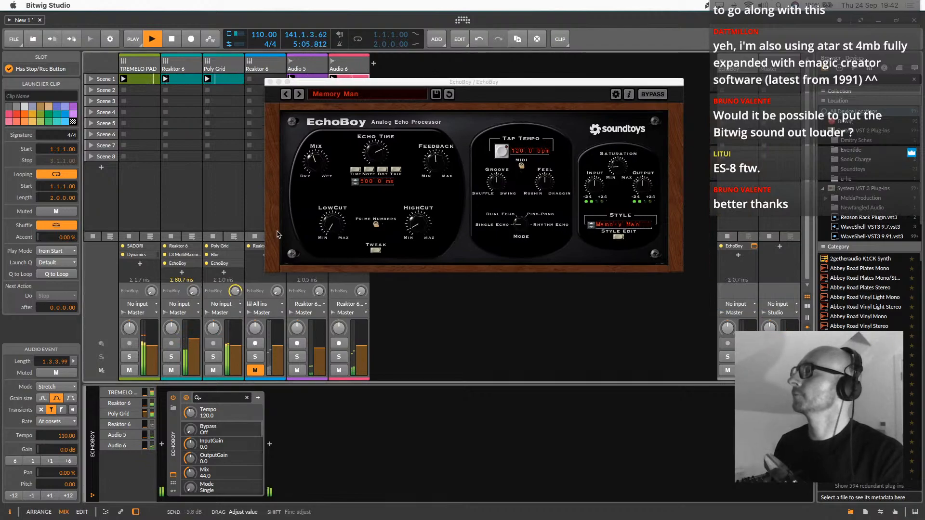
{"action": "left_click", "coordinate": [299, 94]}
{"action": "left_click", "coordinate": [300, 94]}
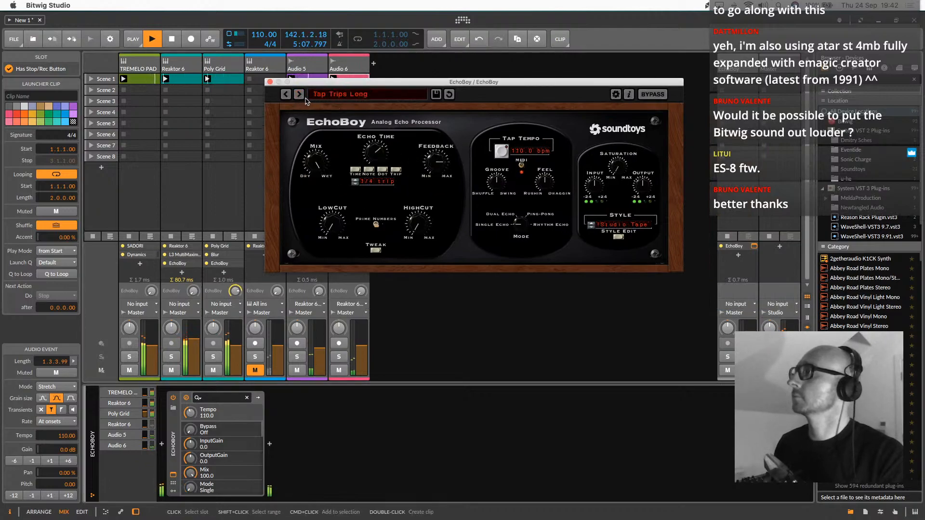
{"action": "left_click", "coordinate": [271, 82]}
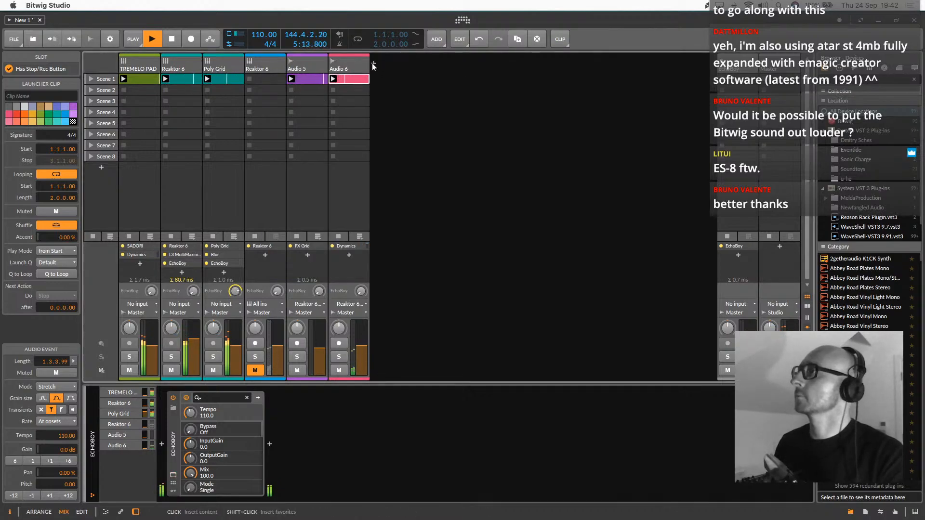
Add an instrument track with a Poly Grid device after Audio 6 and set its input to No input
{"action": "left_click", "coordinate": [374, 64]}
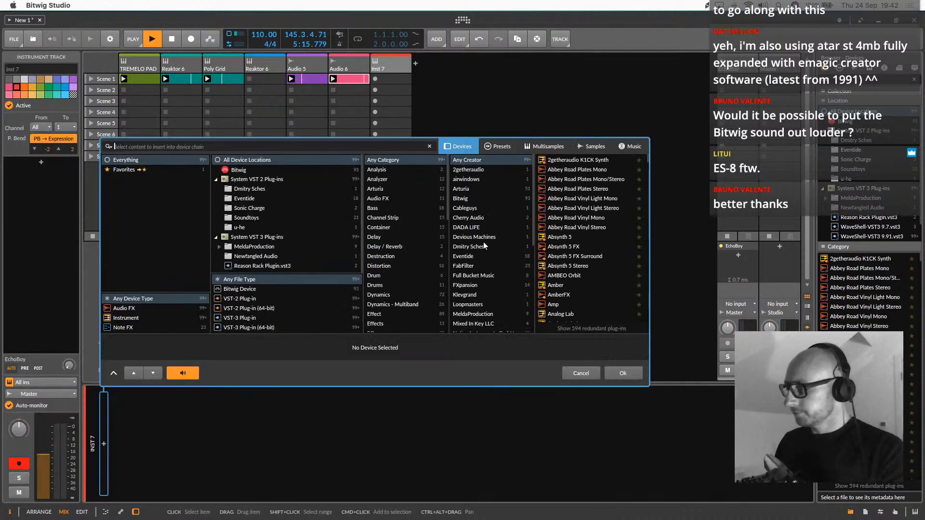
{"action": "type", "text": "grid"}
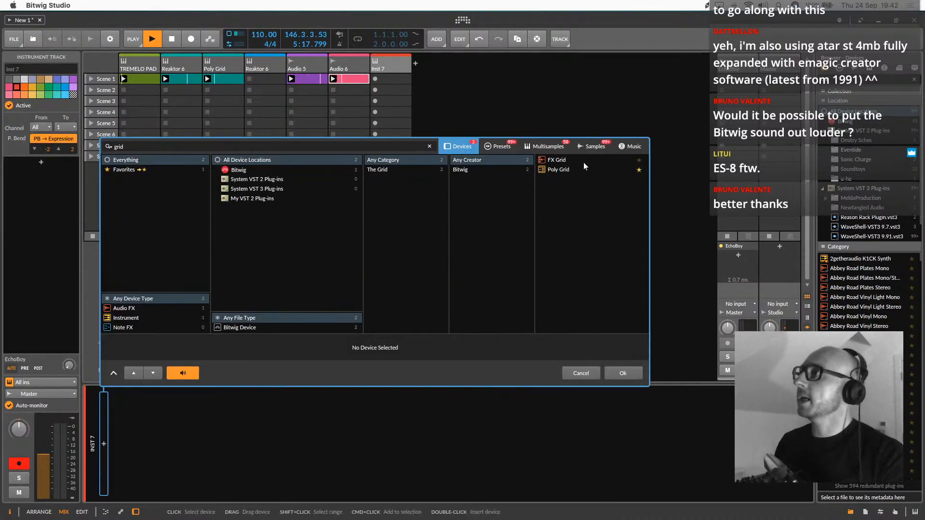
{"action": "double_click", "coordinate": [564, 169]}
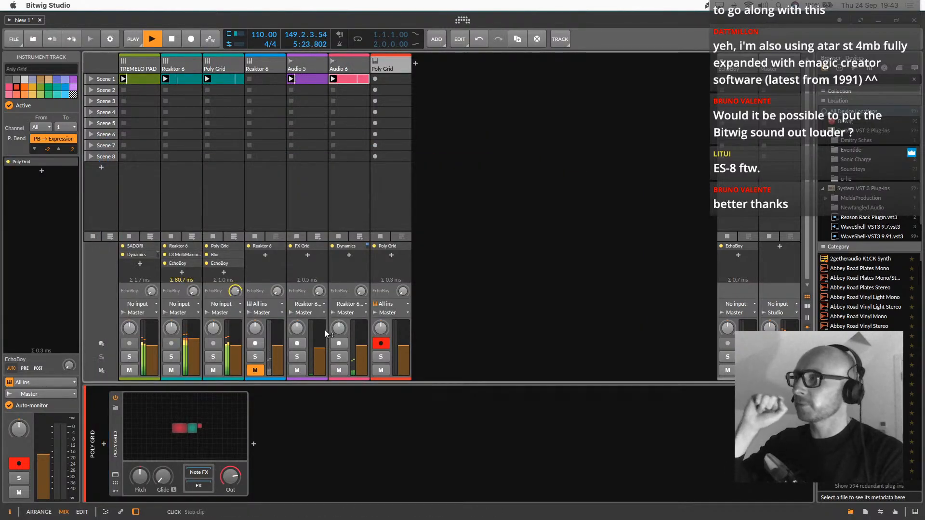
{"action": "left_click", "coordinate": [386, 304]}
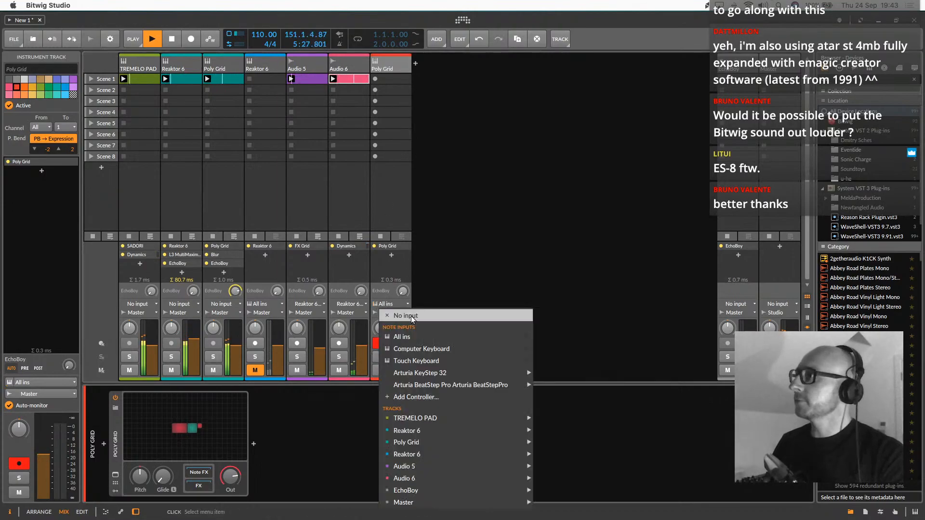
{"action": "left_click", "coordinate": [411, 317]}
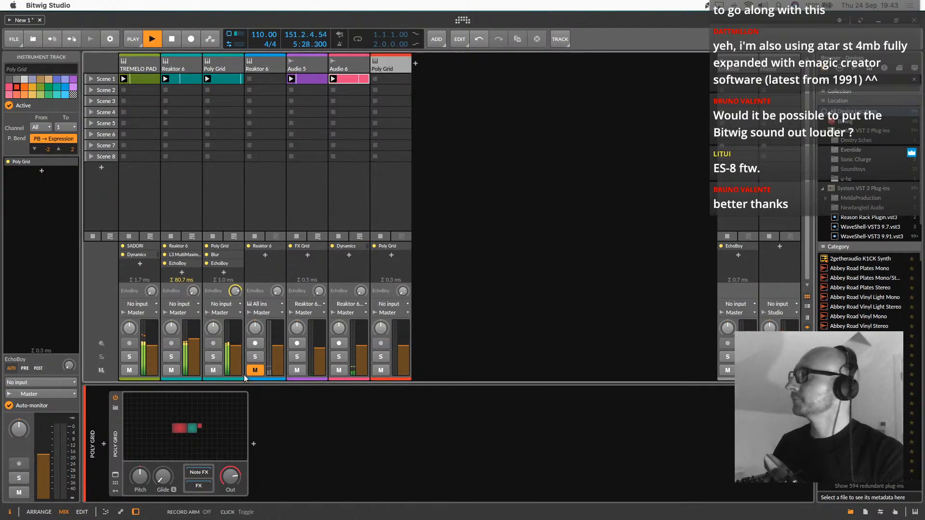
Replace the new track's Poly Grid patch with the KICK LAYERS LAND preset
{"action": "left_click", "coordinate": [116, 408]}
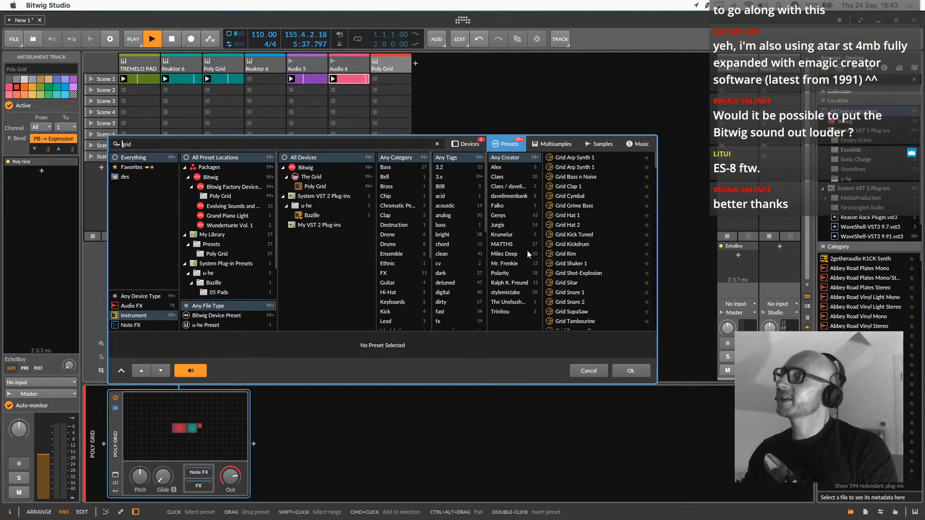
{"action": "left_click", "coordinate": [517, 245]}
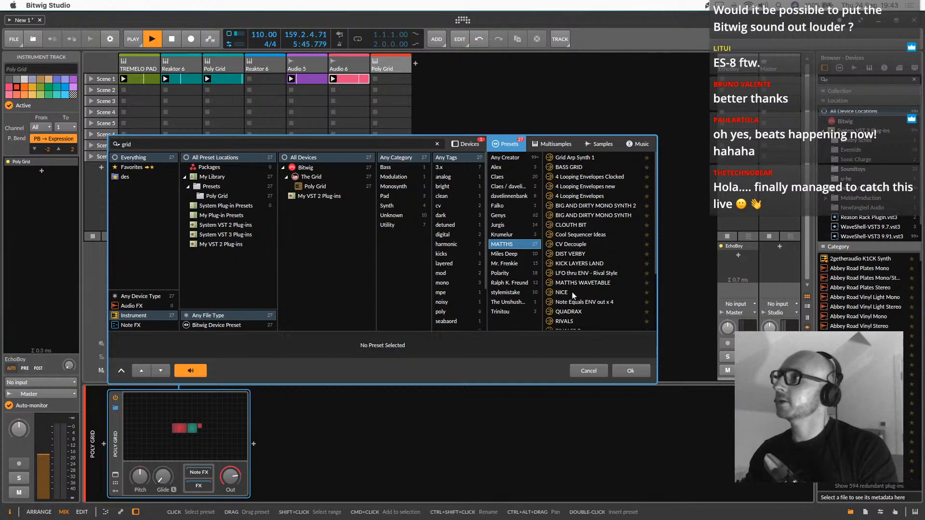
{"action": "double_click", "coordinate": [566, 264]}
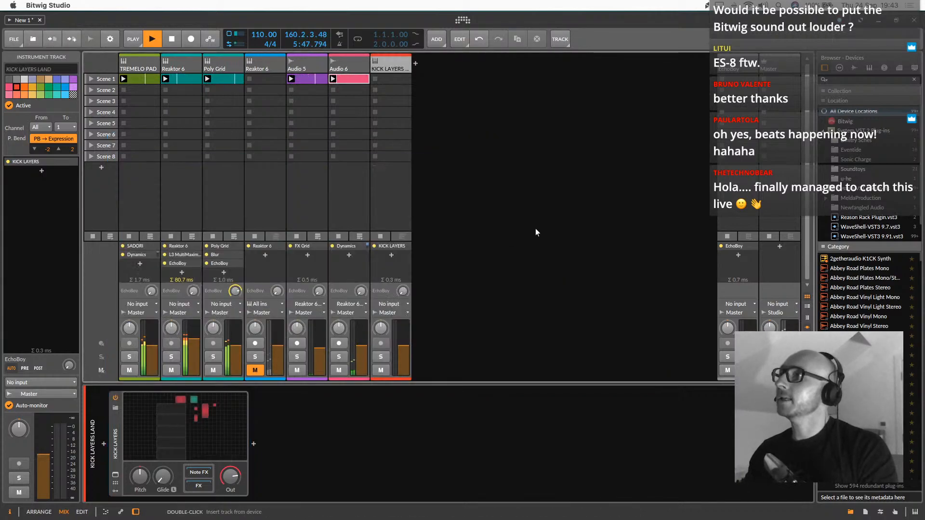
Examine the KICK LAYERS LAND patch's samplers, filter, distortion and mixer modules in the Grid editor
{"action": "left_click", "coordinate": [183, 427]}
{"action": "scroll", "coordinate": [520, 251], "scroll_direction": "up", "scroll_amount": 5}
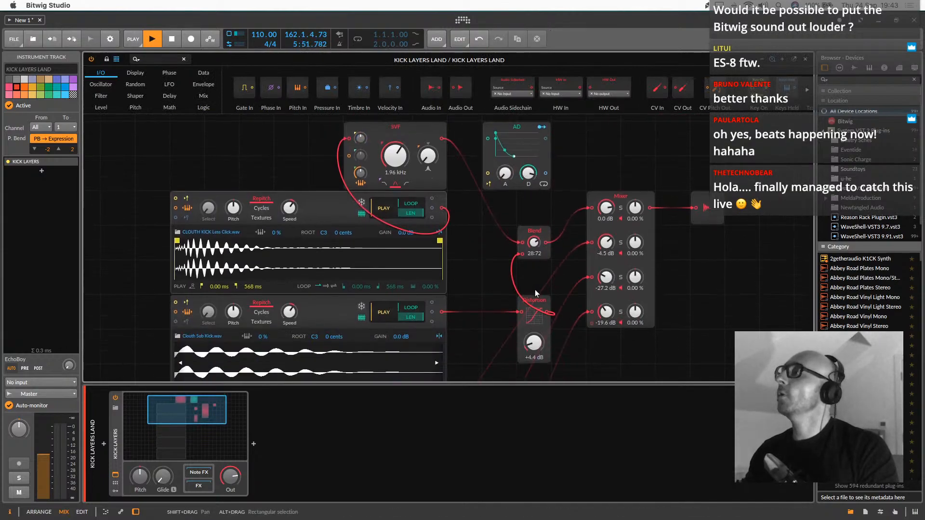
{"action": "scroll", "coordinate": [535, 290], "scroll_direction": "down", "scroll_amount": 5}
{"action": "scroll", "coordinate": [535, 290], "scroll_direction": "up", "scroll_amount": 5}
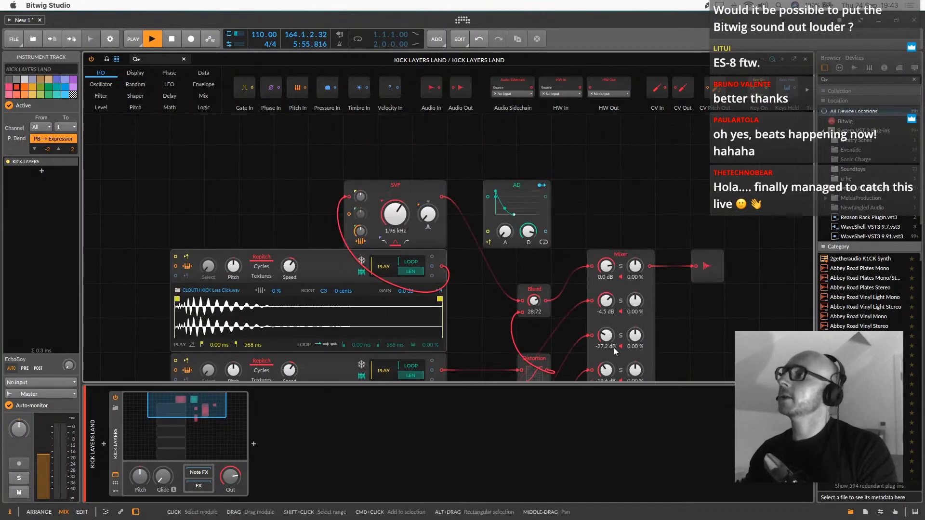
{"action": "scroll", "coordinate": [614, 348], "scroll_direction": "down", "scroll_amount": 1}
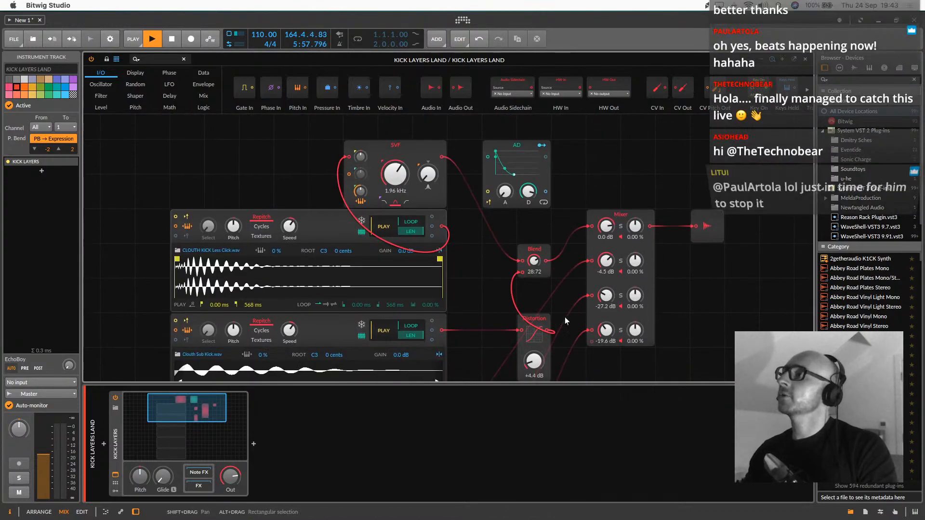
{"action": "scroll", "coordinate": [506, 316], "scroll_direction": "down", "scroll_amount": 1}
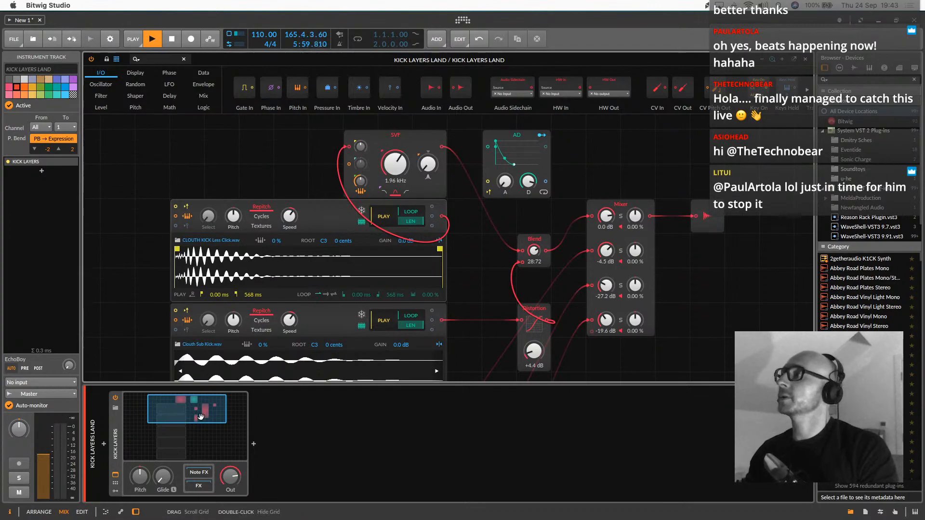
{"action": "scroll", "coordinate": [668, 298], "scroll_direction": "down", "scroll_amount": 1}
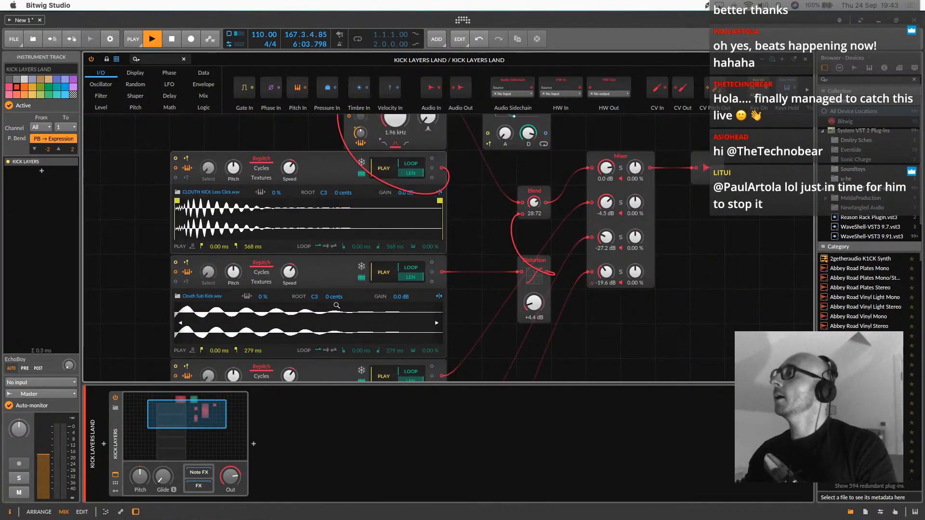
{"action": "left_click_drag", "start_coordinate": [203, 402], "coordinate": [204, 402]}
{"action": "double_click", "coordinate": [203, 402]}
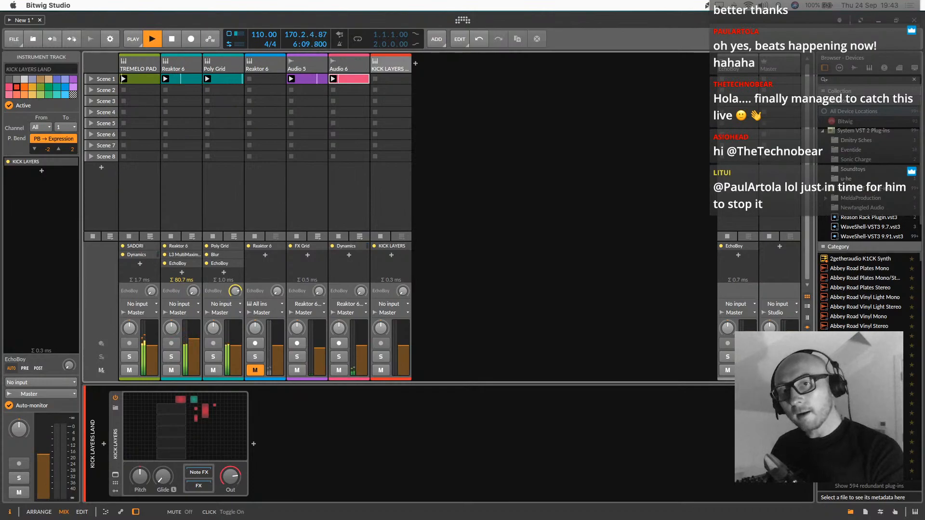
Create a Scene 1 clip on the KICK LAYERS LAND track with 1/16 C1 notes at 1.1 and 1.3, and launch it
{"action": "double_click", "coordinate": [393, 80]}
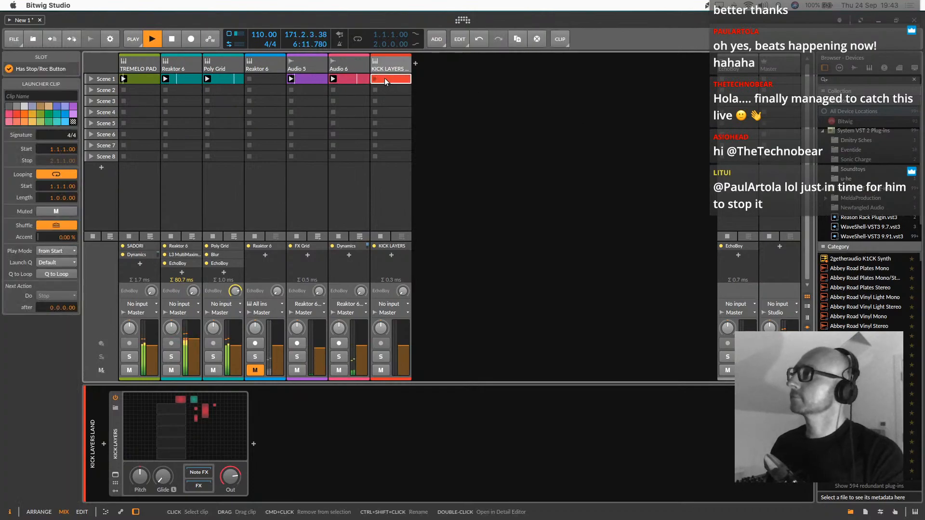
{"action": "double_click", "coordinate": [172, 440]}
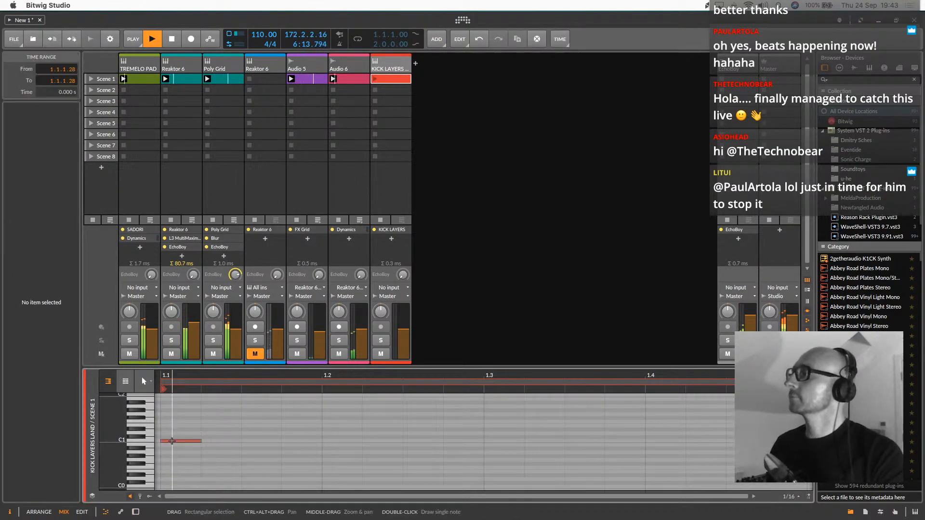
{"action": "double_click", "coordinate": [492, 441]}
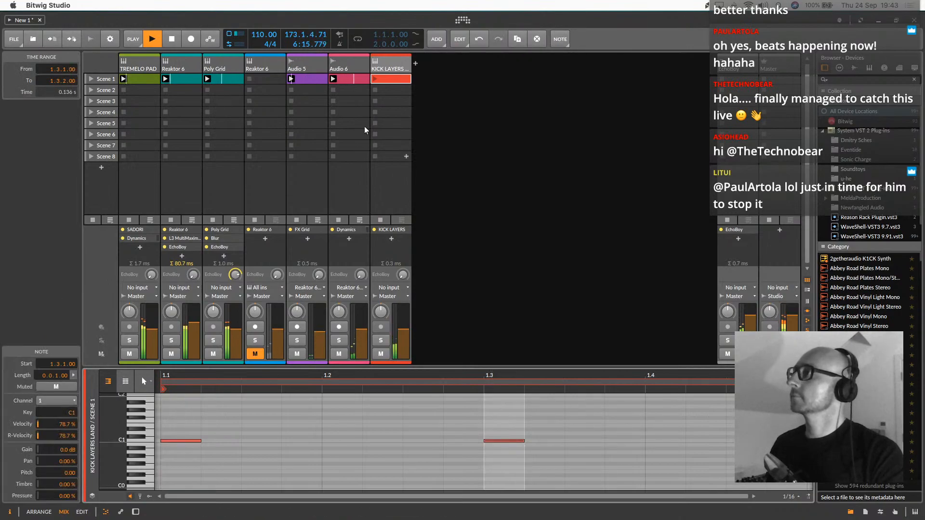
{"action": "left_click", "coordinate": [380, 82]}
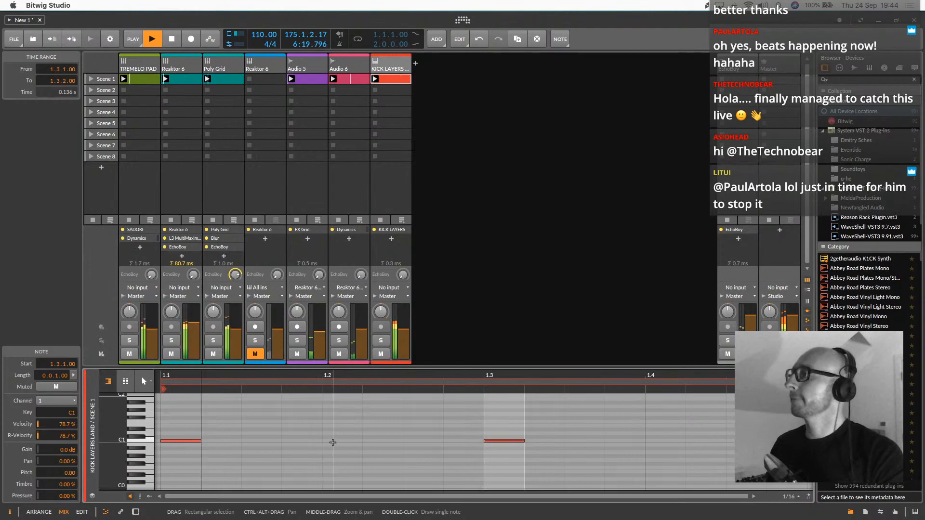
Add 1/16 C1 notes at 1.1.4 and 1.3.4 to the KICK LAYERS LAND clip and nudge that track's volume up slightly
{"action": "double_click", "coordinate": [288, 440]}
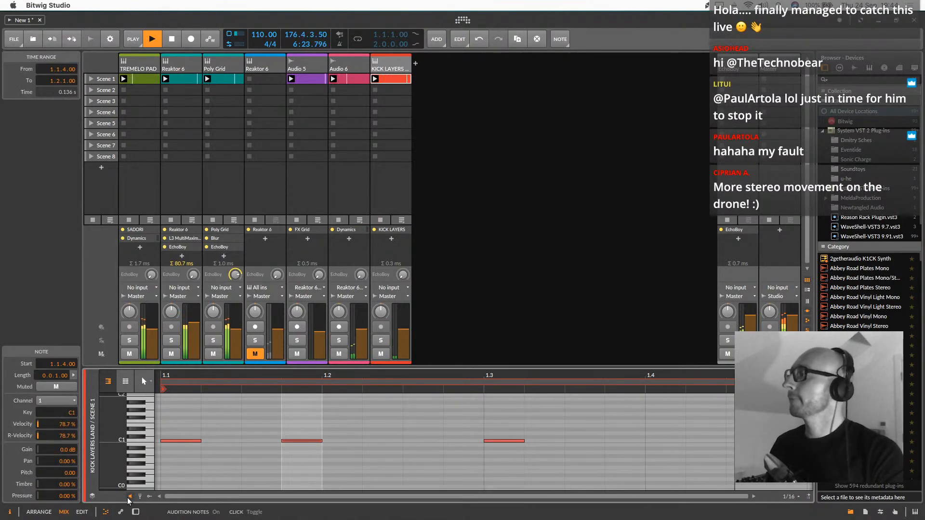
{"action": "double_click", "coordinate": [633, 441]}
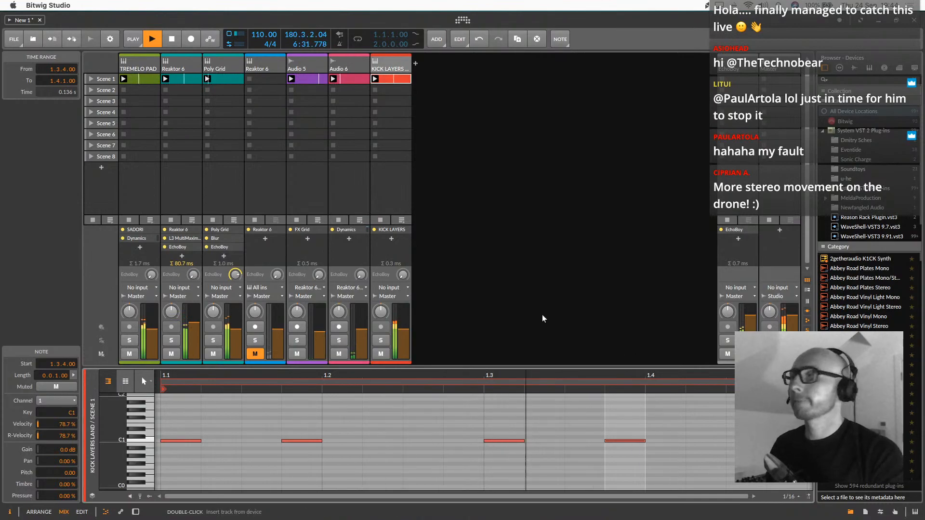
{"action": "left_click_drag", "start_coordinate": [406, 331], "coordinate": [406, 328]}
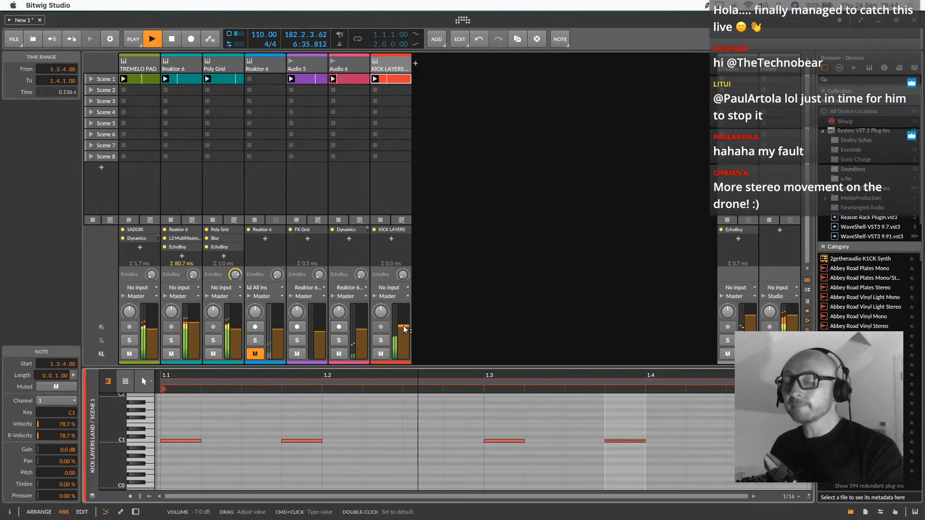
Rebalance the KICK LAYERS LAND patch's Mixer module: channel 2 to -6.1 dB, channel 3 to -18.3 dB and channel 4 to -11.1 dB
{"action": "double_click", "coordinate": [402, 66]}
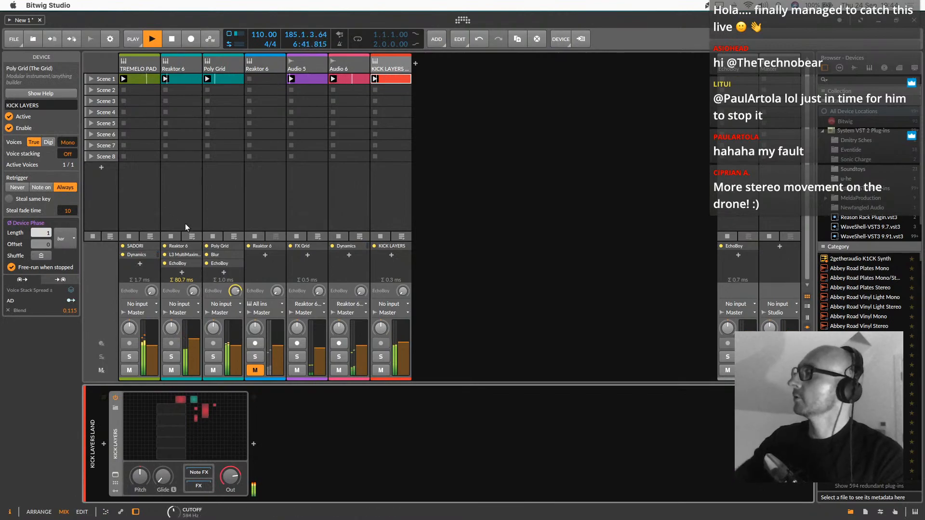
{"action": "double_click", "coordinate": [194, 428]}
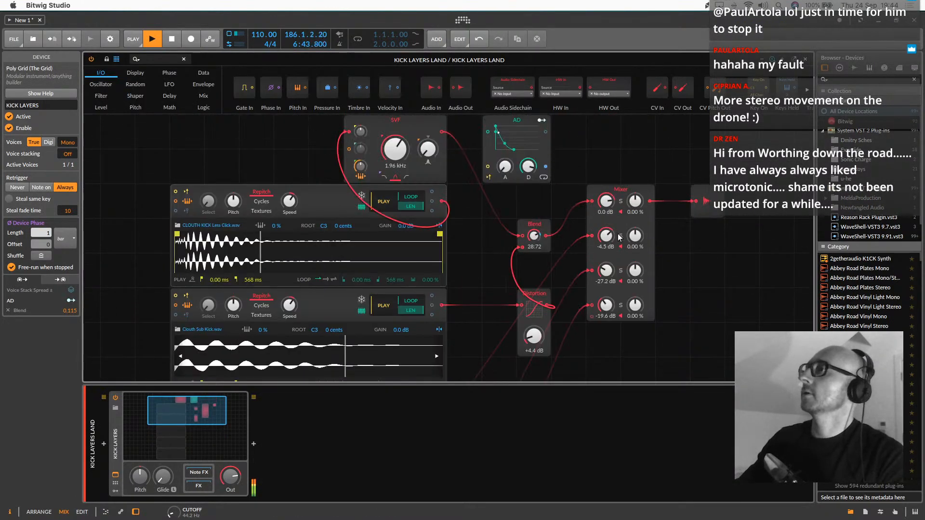
{"action": "left_click_drag", "start_coordinate": [605, 270], "coordinate": [606, 245]}
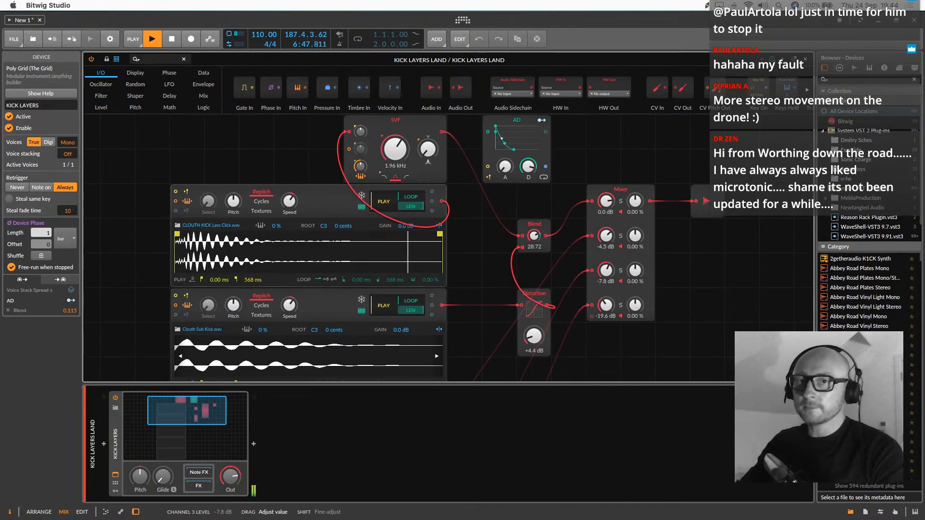
{"action": "left_click_drag", "start_coordinate": [606, 249], "coordinate": [606, 270]}
{"action": "left_click_drag", "start_coordinate": [606, 239], "coordinate": [606, 226]}
{"action": "left_click_drag", "start_coordinate": [606, 308], "coordinate": [606, 286]}
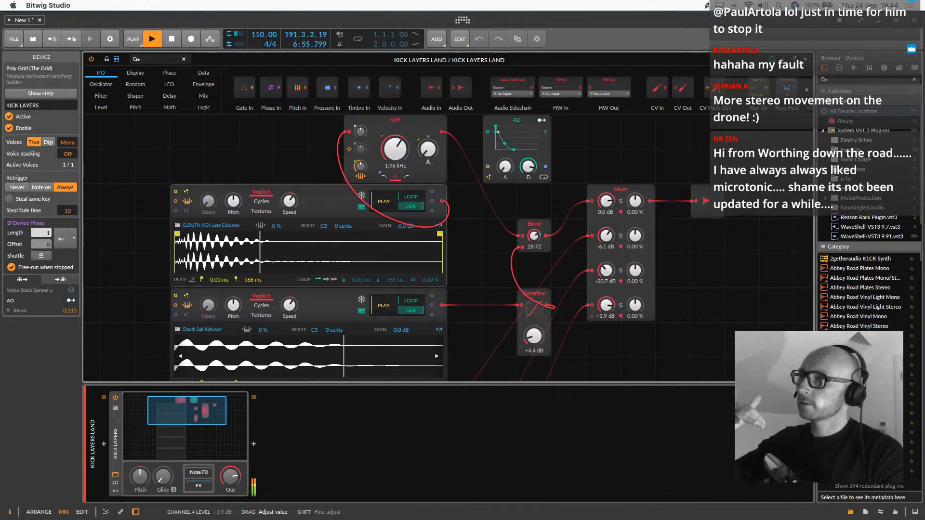
{"action": "left_click_drag", "start_coordinate": [606, 304], "coordinate": [606, 323]}
{"action": "left_click_drag", "start_coordinate": [606, 272], "coordinate": [606, 262]}
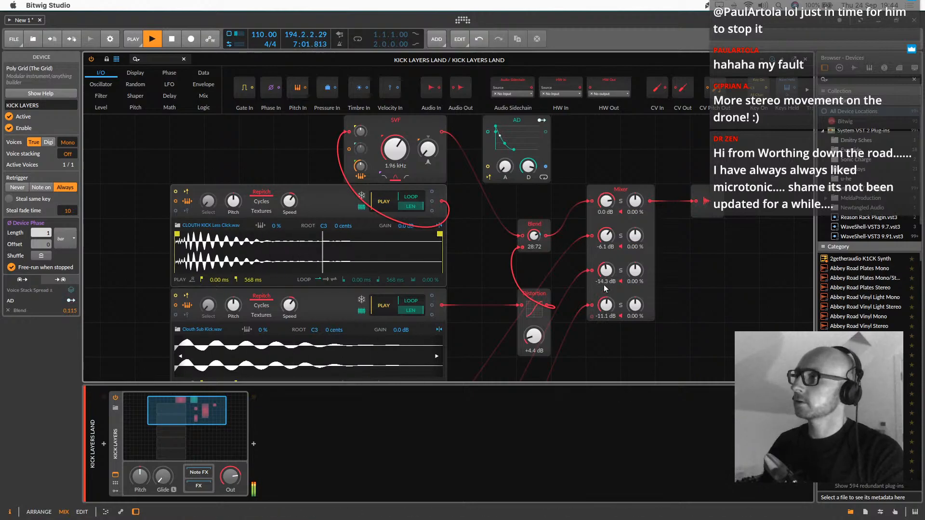
{"action": "left_click_drag", "start_coordinate": [606, 272], "coordinate": [606, 278]}
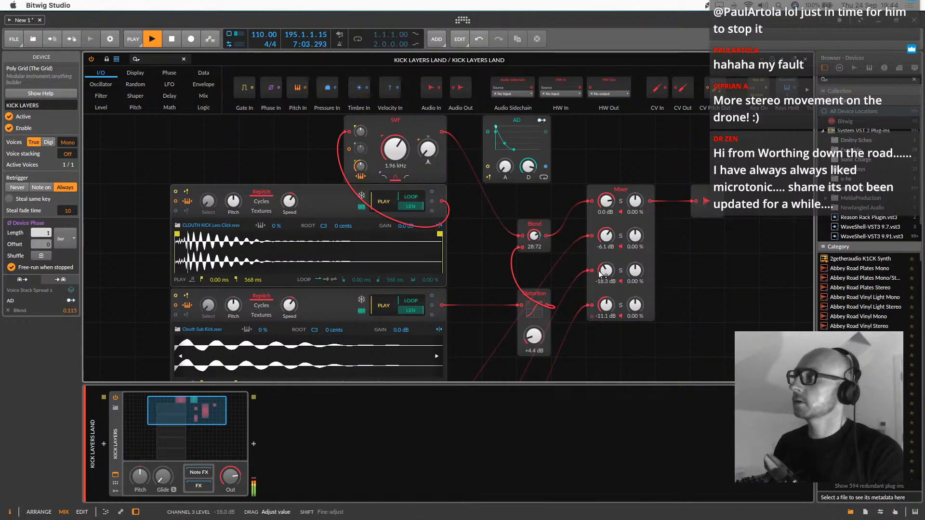
{"action": "left_click", "coordinate": [192, 411]}
{"action": "double_click", "coordinate": [193, 411]}
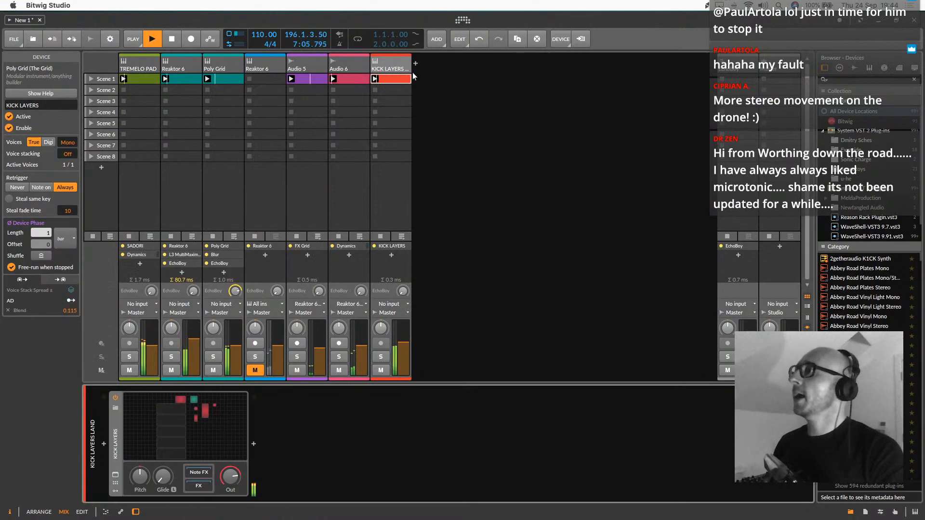
Try a copy of the Reaktor 6 track's L3 MultiMaximizer on the KICK LAYERS LAND track, and remove it again
{"action": "left_click", "coordinate": [401, 65]}
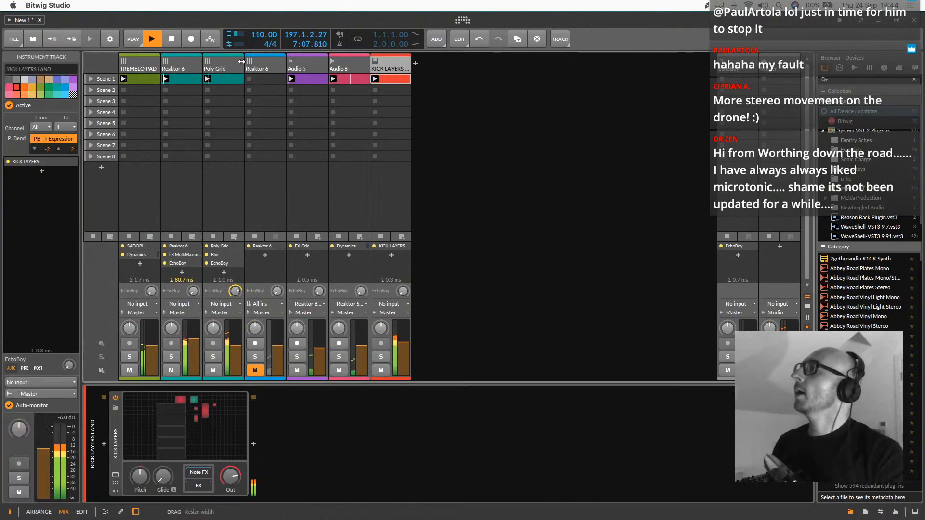
{"action": "left_click", "coordinate": [217, 68]}
{"action": "left_click", "coordinate": [189, 68]}
{"action": "left_click", "coordinate": [218, 68]}
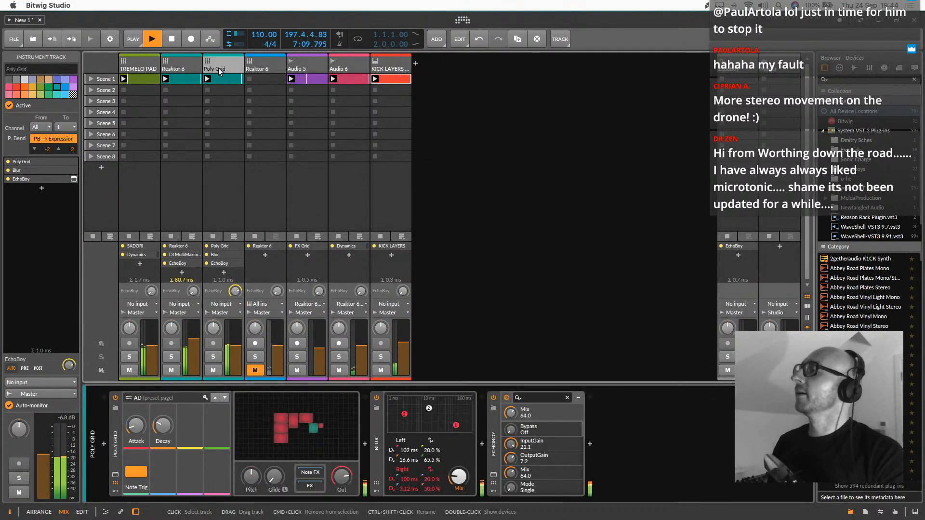
{"action": "left_click", "coordinate": [177, 63]}
{"action": "left_click_drag", "start_coordinate": [222, 436], "coordinate": [387, 72]}
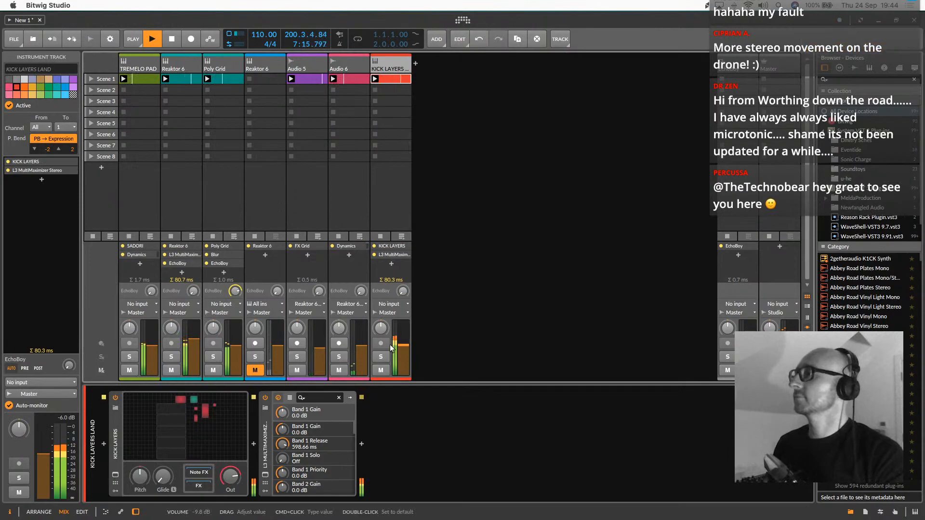
{"action": "left_click", "coordinate": [266, 436]}
{"action": "key", "text": "Delete"}
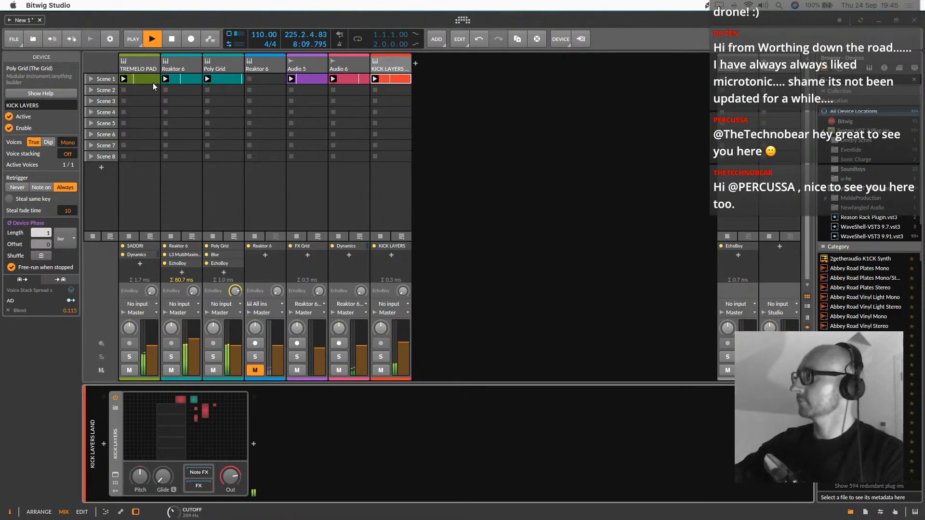
Audition the teal Reaktor 6 kick track and the Poly Grid track in solo, ending with no track soloed
{"action": "left_click", "coordinate": [182, 67]}
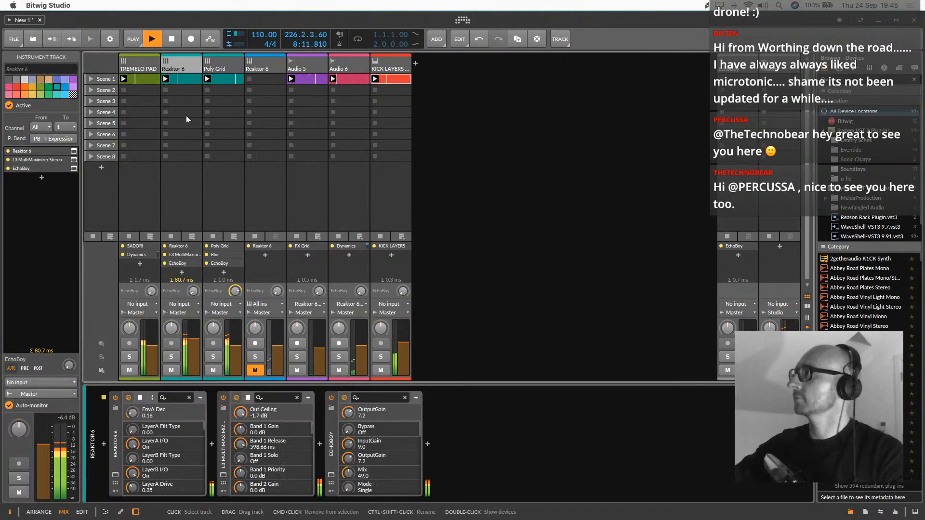
{"action": "left_click", "coordinate": [171, 357]}
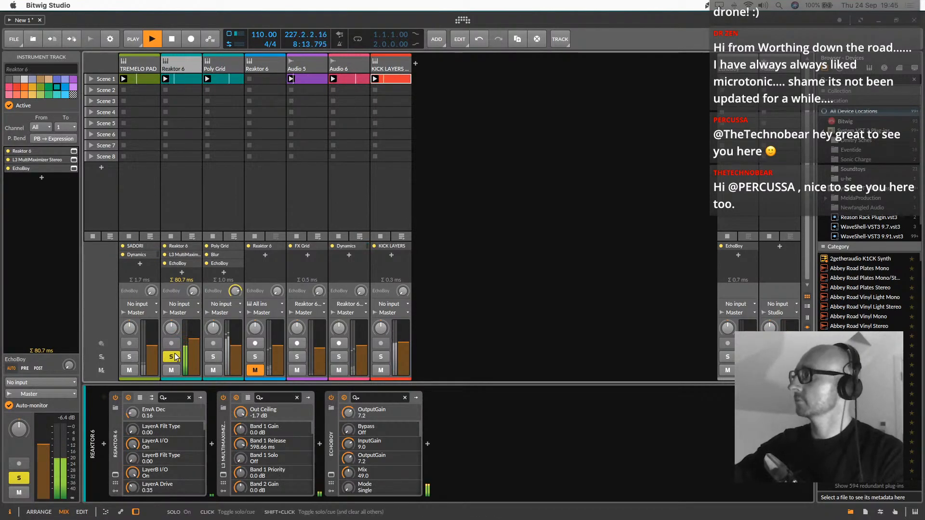
{"action": "left_click", "coordinate": [214, 357]}
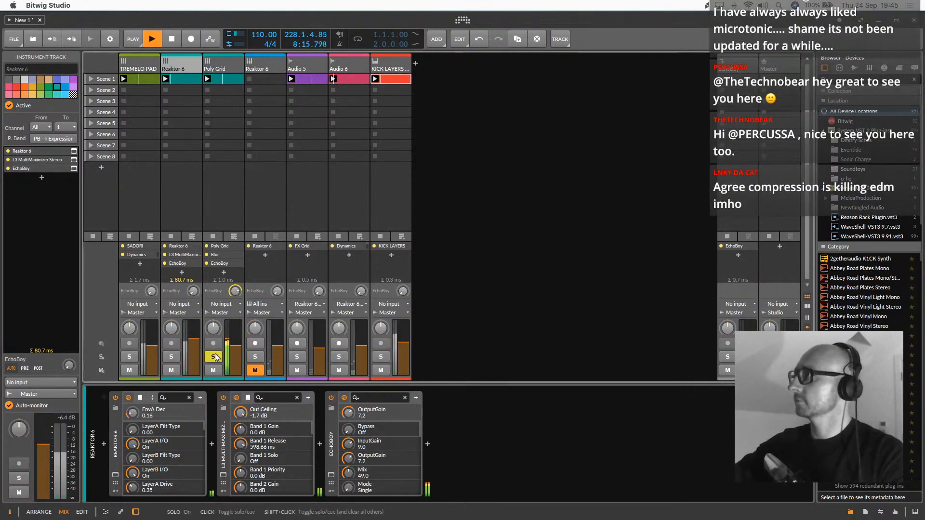
{"action": "left_click", "coordinate": [215, 357]}
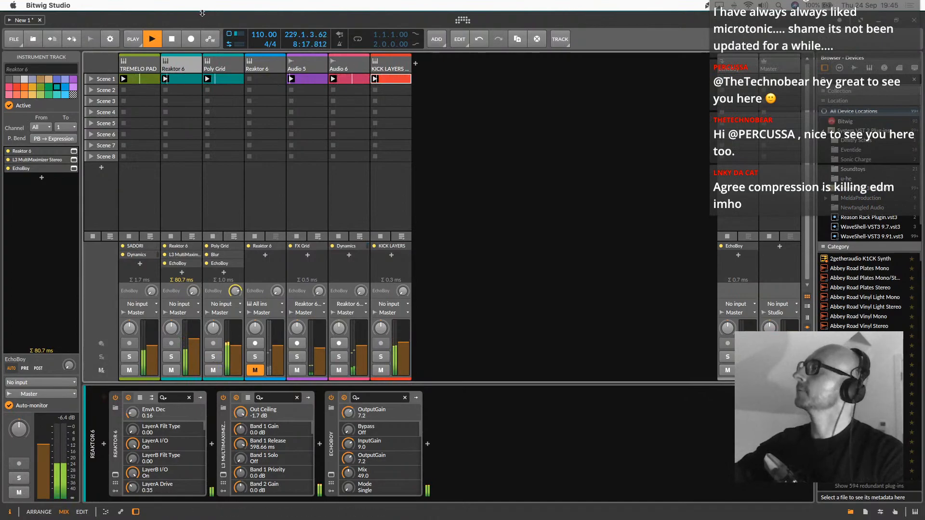
Duplicate the Poly Grid track together with its clip and effects
{"action": "left_click", "coordinate": [230, 68]}
{"action": "right_click", "coordinate": [229, 67]}
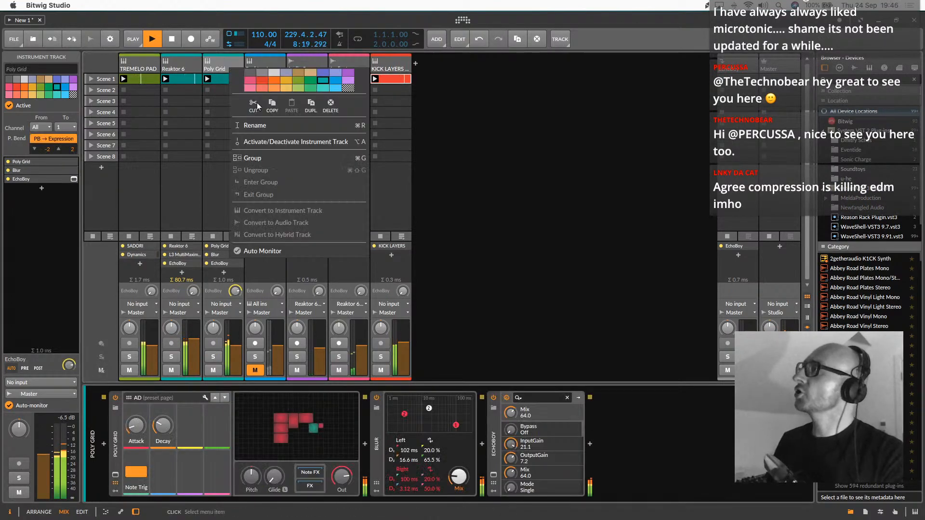
{"action": "left_click", "coordinate": [310, 105]}
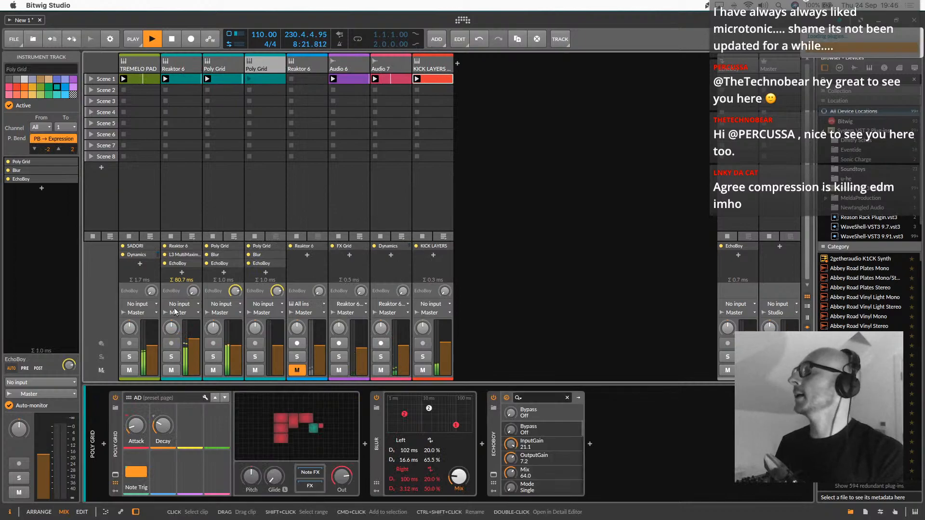
{"action": "left_click", "coordinate": [118, 450]}
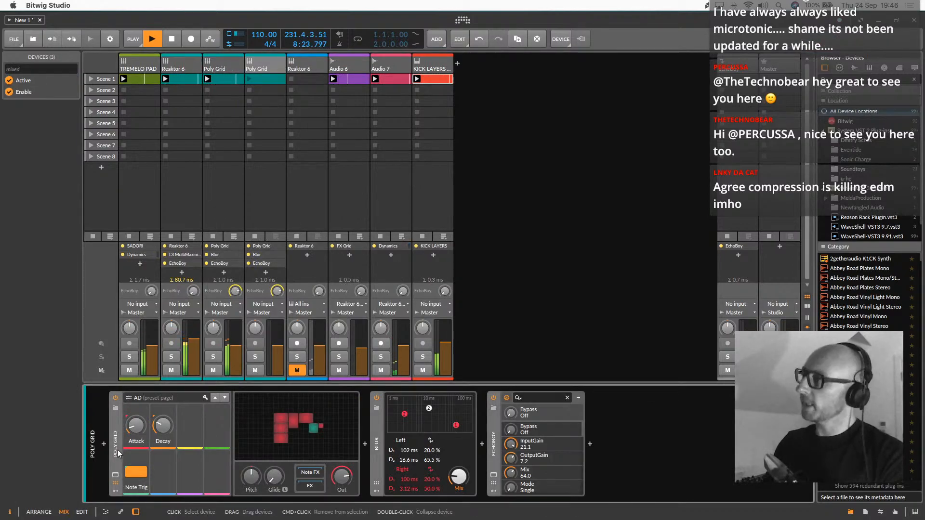
{"action": "key", "text": "Delete"}
{"action": "left_click", "coordinate": [105, 443]}
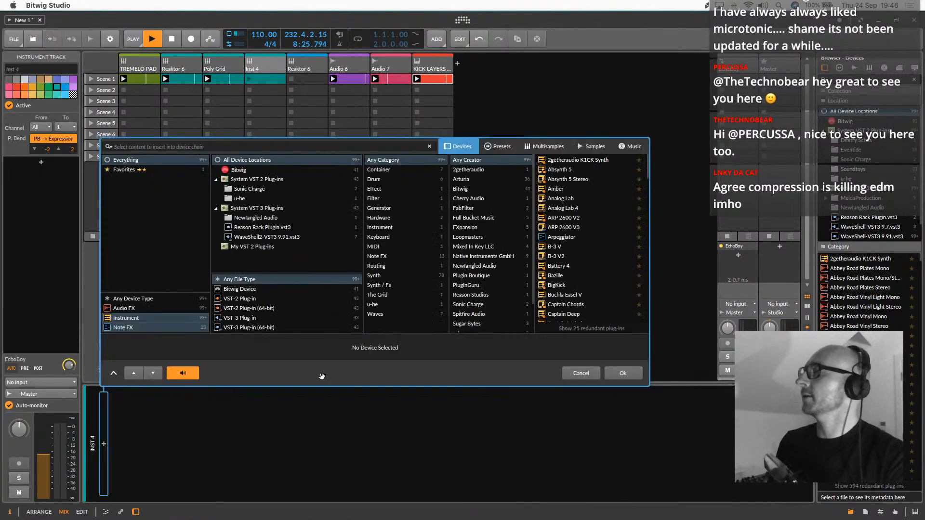
{"action": "key", "text": "Escape"}
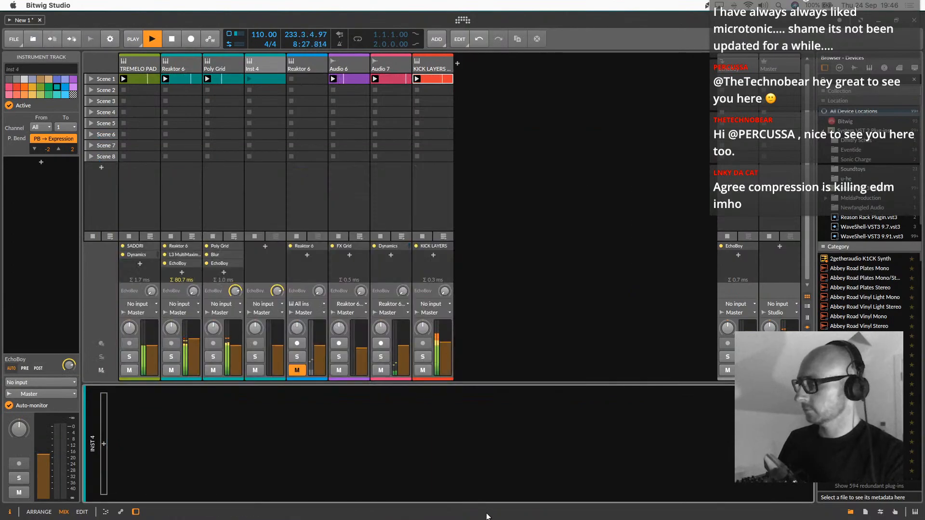
{"action": "key", "text": "ctrl+z"}
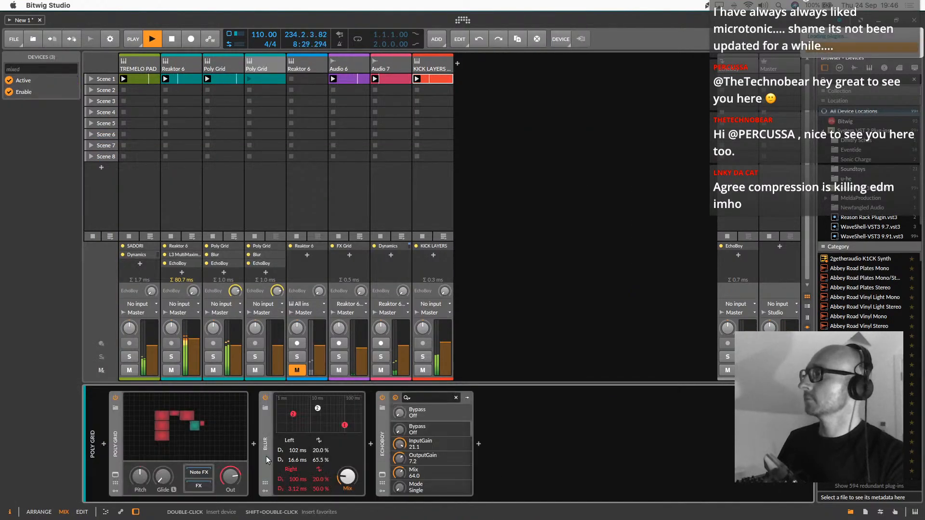
Replace the duplicated track's Poly Grid device with the u-he Diva synth, keeping Blur and EchoBoy after it
{"action": "left_click", "coordinate": [117, 450]}
{"action": "key", "text": "Delete"}
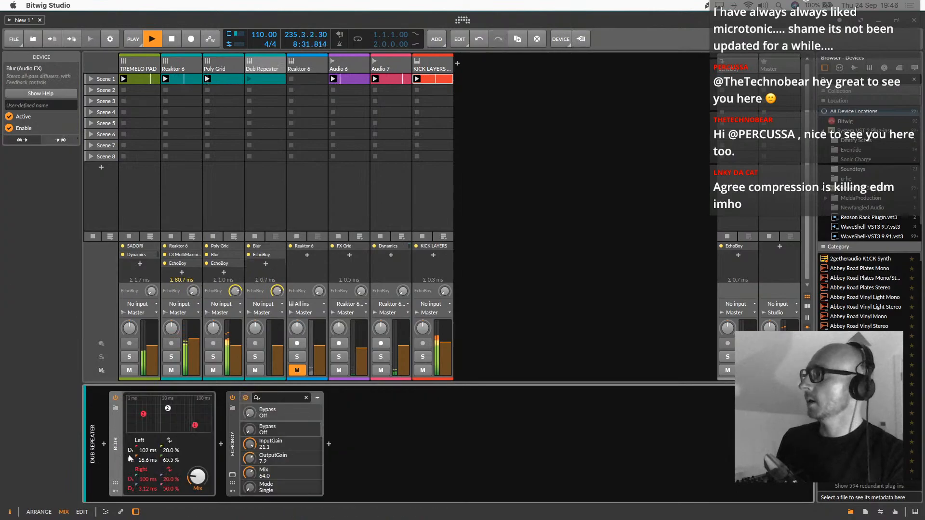
{"action": "left_click", "coordinate": [104, 443]}
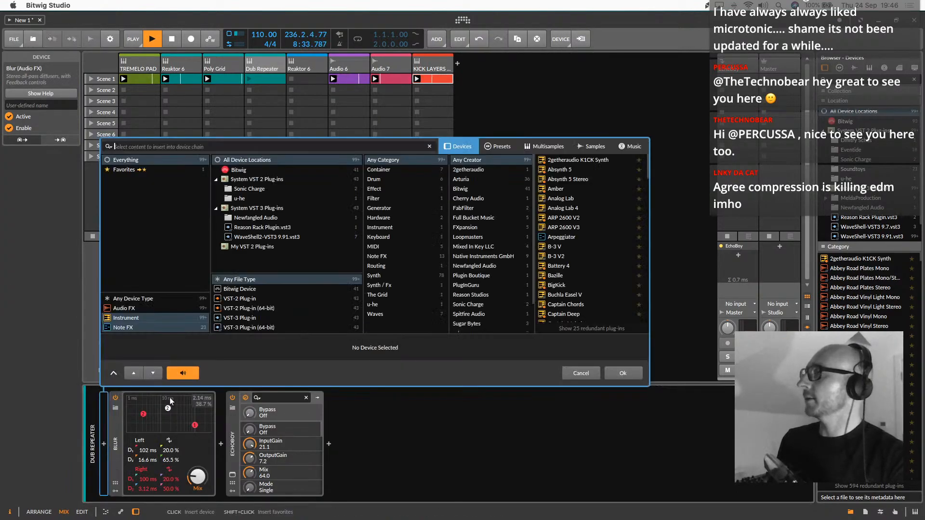
{"action": "scroll", "coordinate": [475, 270], "scroll_direction": "down", "scroll_amount": 2}
{"action": "left_click", "coordinate": [466, 299]}
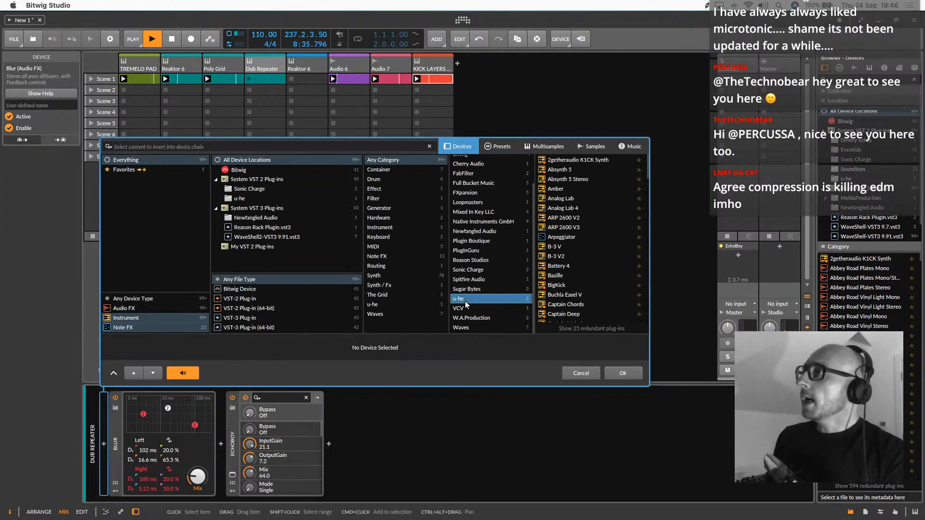
{"action": "left_click", "coordinate": [557, 172]}
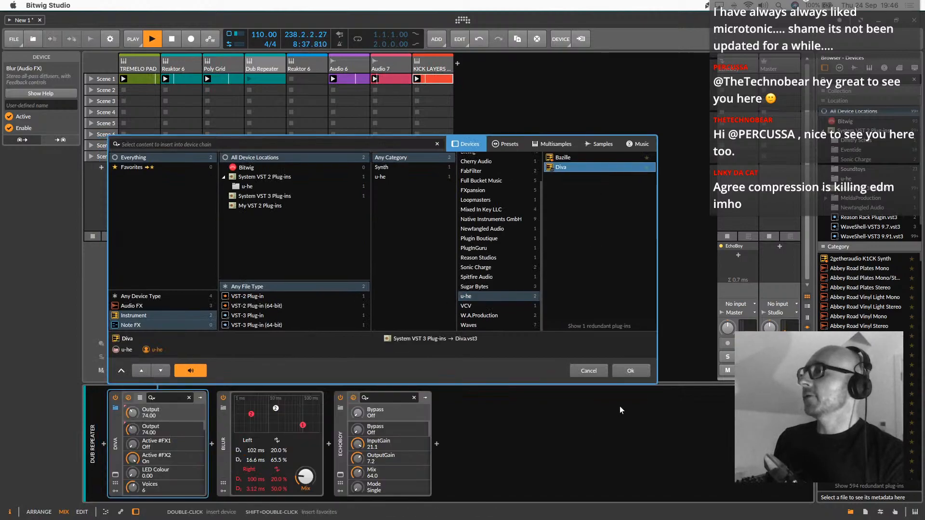
{"action": "left_click", "coordinate": [628, 367]}
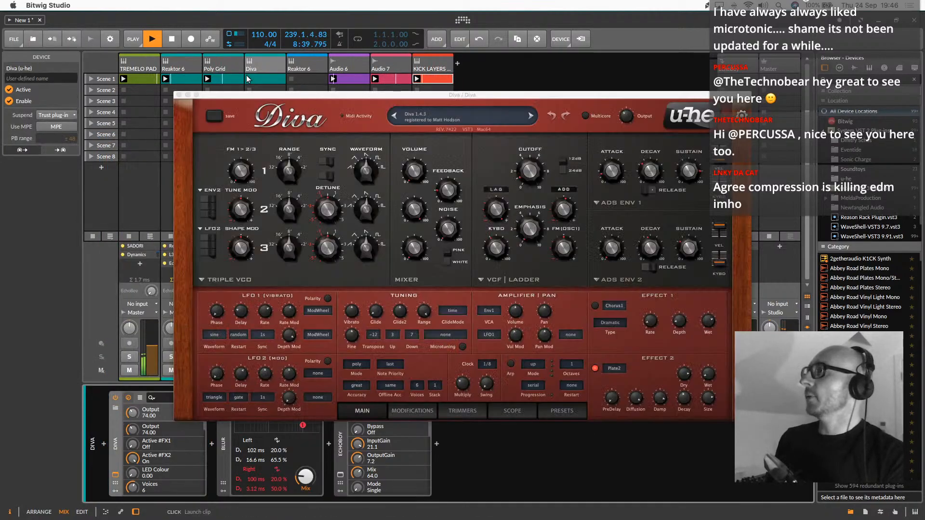
Browse Diva's 1 BASS presets, auditioning HS Cheesecake, and load HS Compressor Bass
{"action": "left_click_drag", "start_coordinate": [285, 99], "coordinate": [418, 42]}
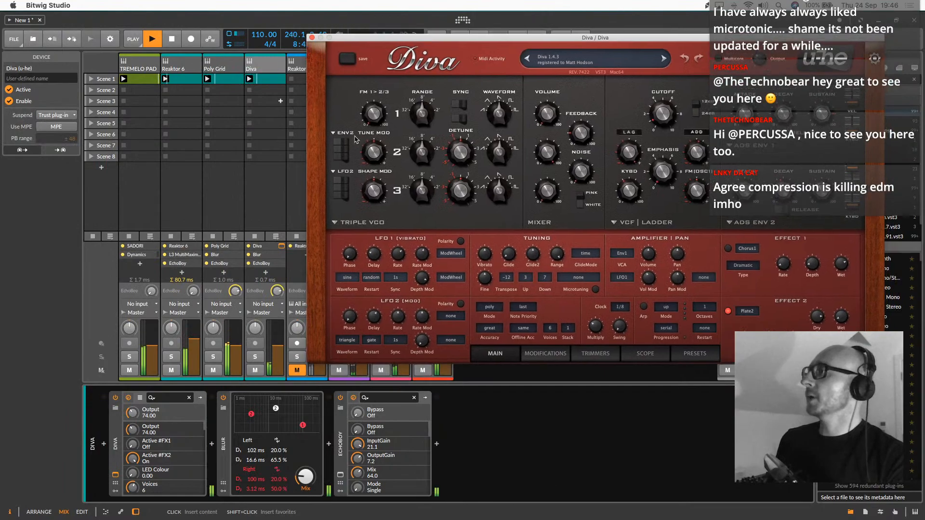
{"action": "left_click", "coordinate": [702, 356]}
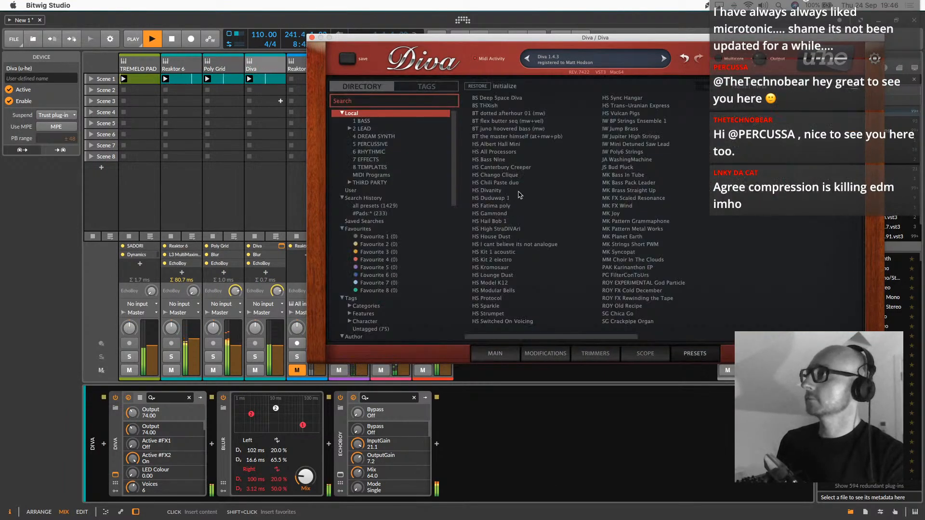
{"action": "left_click", "coordinate": [384, 138]}
{"action": "left_click", "coordinate": [375, 124]}
{"action": "left_click", "coordinate": [492, 137]}
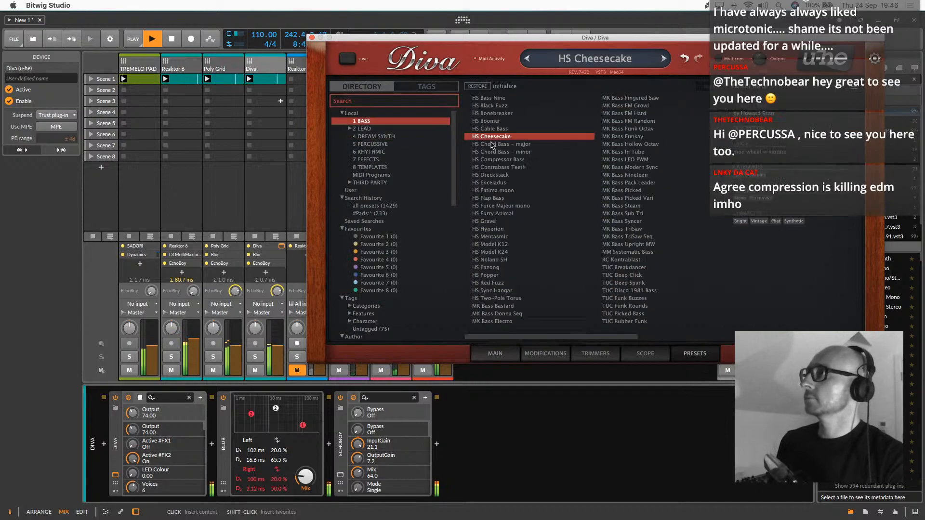
{"action": "left_click", "coordinate": [502, 160]}
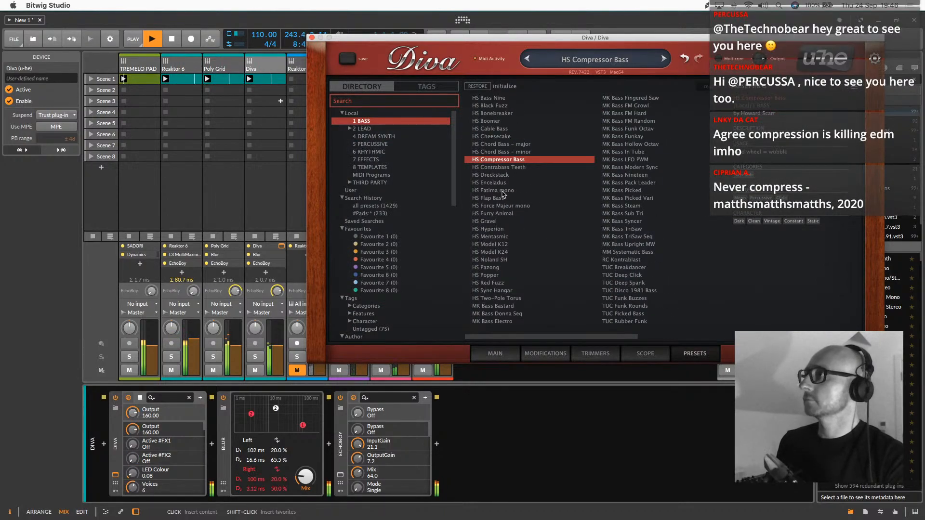
Raise Diva's filter cutoff to 88.50 in the main synth view
{"action": "left_click", "coordinate": [501, 354]}
{"action": "mouse_move", "coordinate": [662, 115]}
{"action": "left_mouse_down"}
{"action": "mouse_move", "coordinate": [671, 73]}
{"action": "mouse_move", "coordinate": [670, 117]}
{"action": "left_mouse_up"}
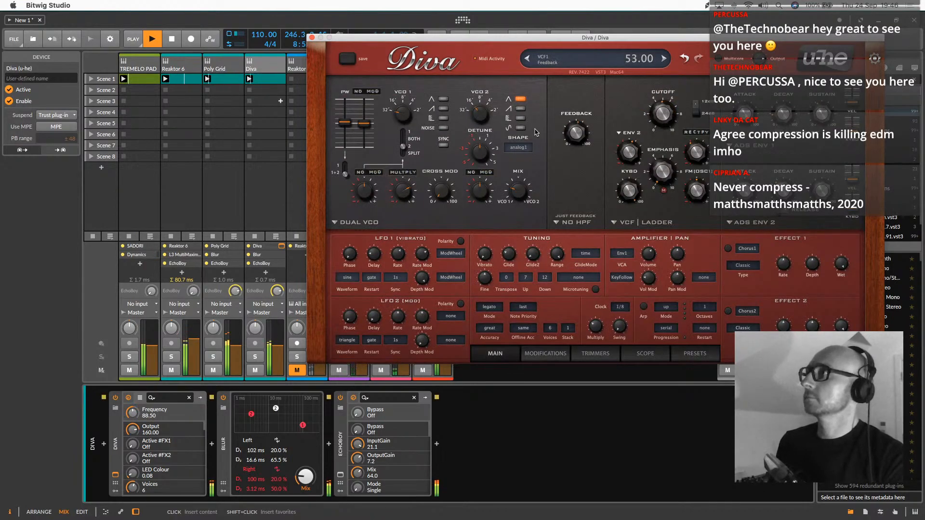
{"action": "left_click_drag", "start_coordinate": [281, 359], "coordinate": [281, 361]}
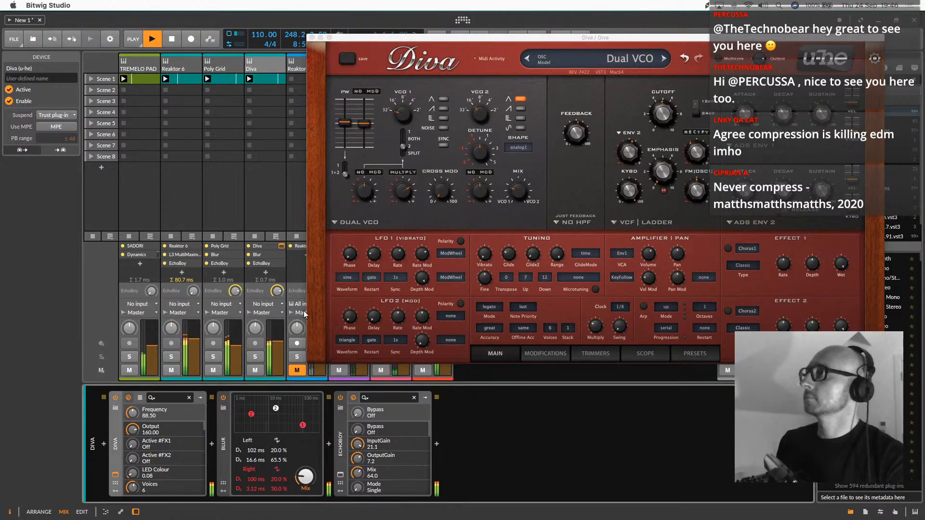
Adjust the range of VCO 2 and VCO 1 and lower Diva's filter cutoff to 83.00
{"action": "left_click_drag", "start_coordinate": [480, 115], "coordinate": [493, 132]}
{"action": "left_click_drag", "start_coordinate": [401, 108], "coordinate": [408, 87]}
{"action": "mouse_move", "coordinate": [664, 113]}
{"action": "left_mouse_down"}
{"action": "mouse_move", "coordinate": [671, 86]}
{"action": "mouse_move", "coordinate": [671, 120]}
{"action": "left_mouse_up"}
Audition 1 BASS presets including HS Force Majeur mono, MK Bass Picked, Steam and Funkay, then load MK Bass FM Growl with cutoff at 70.00
{"action": "left_click", "coordinate": [688, 355]}
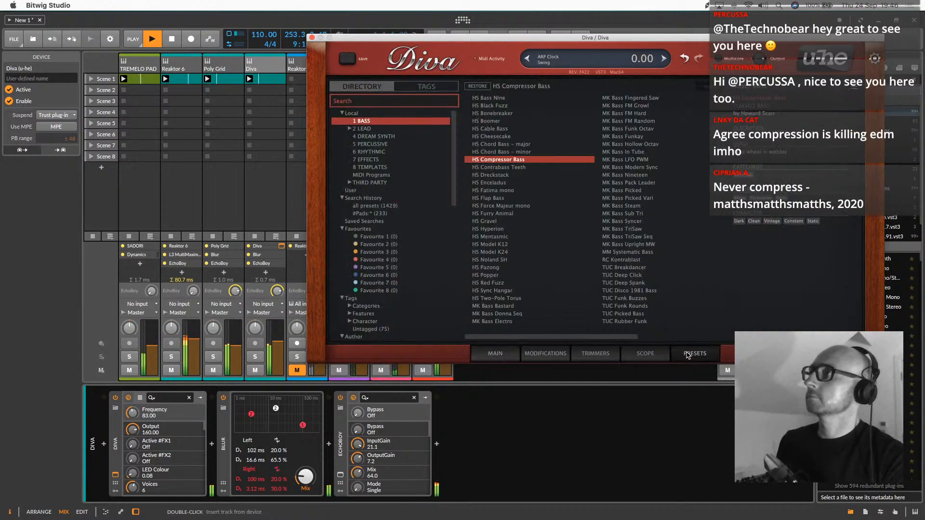
{"action": "left_click", "coordinate": [506, 206]}
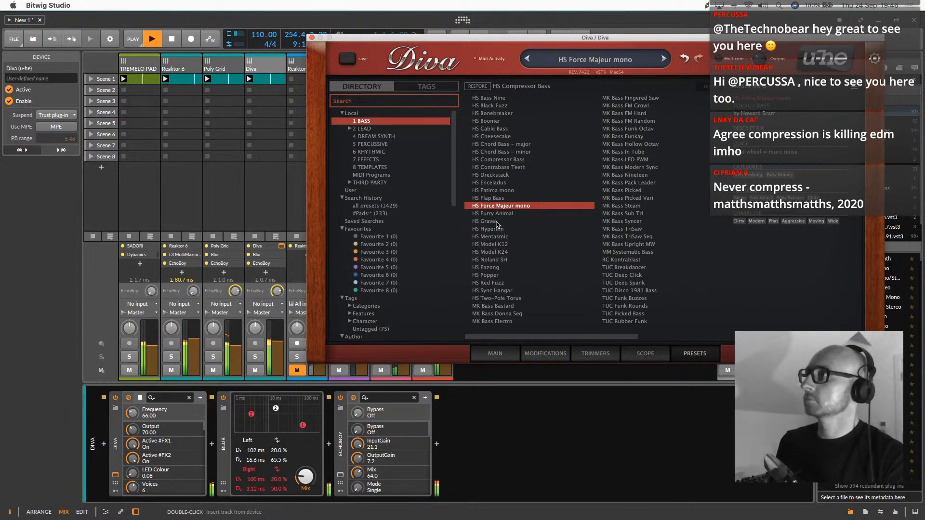
{"action": "left_click", "coordinate": [612, 190]}
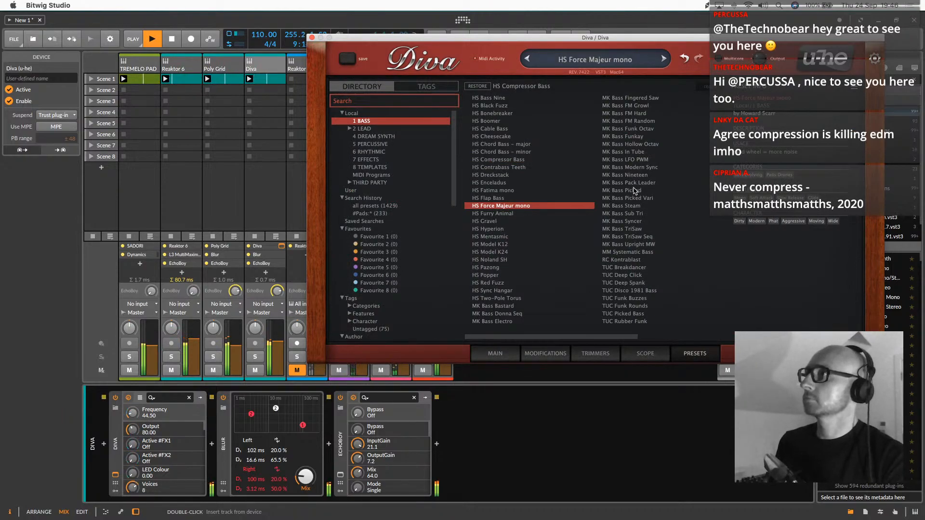
{"action": "left_click", "coordinate": [631, 207]}
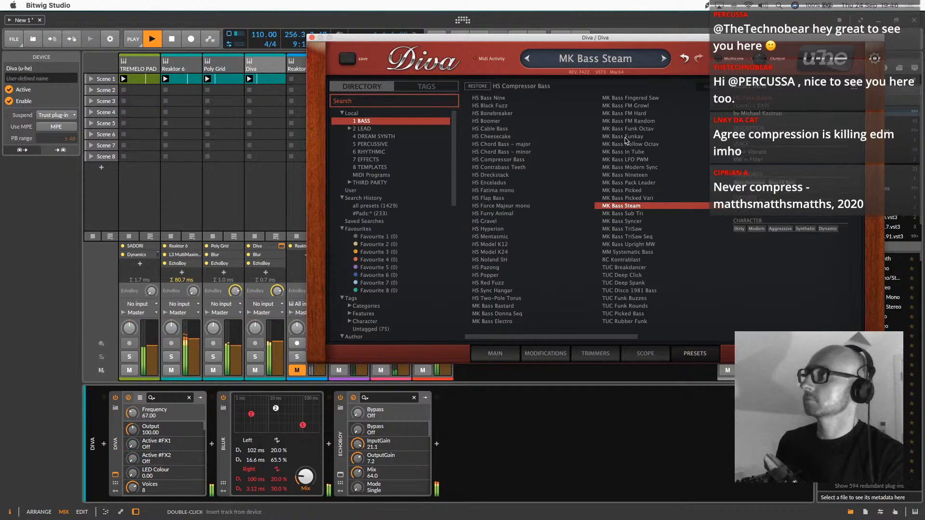
{"action": "left_click", "coordinate": [626, 137]}
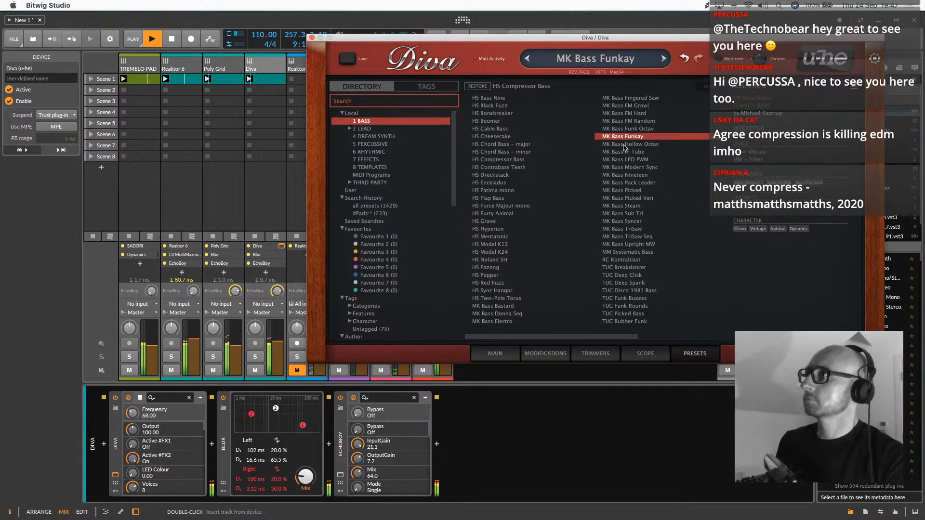
{"action": "left_click", "coordinate": [628, 106]}
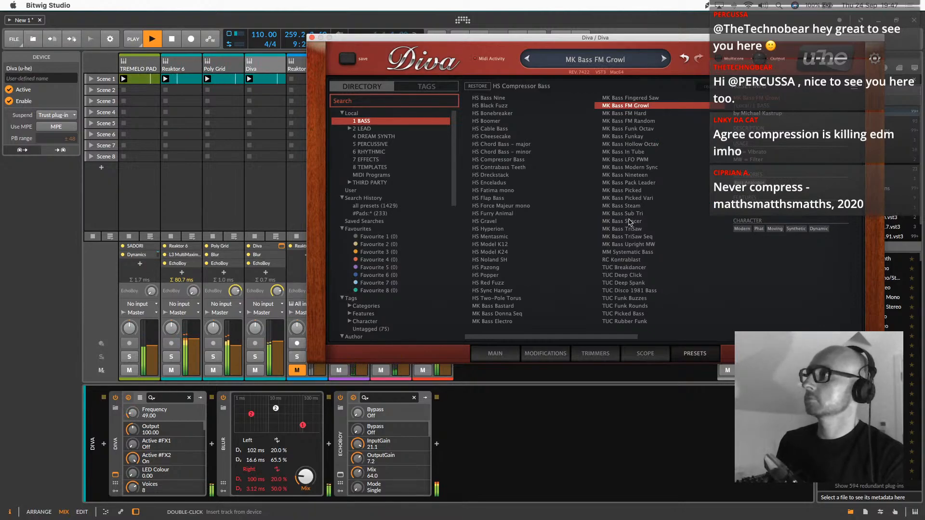
{"action": "left_click", "coordinate": [497, 355]}
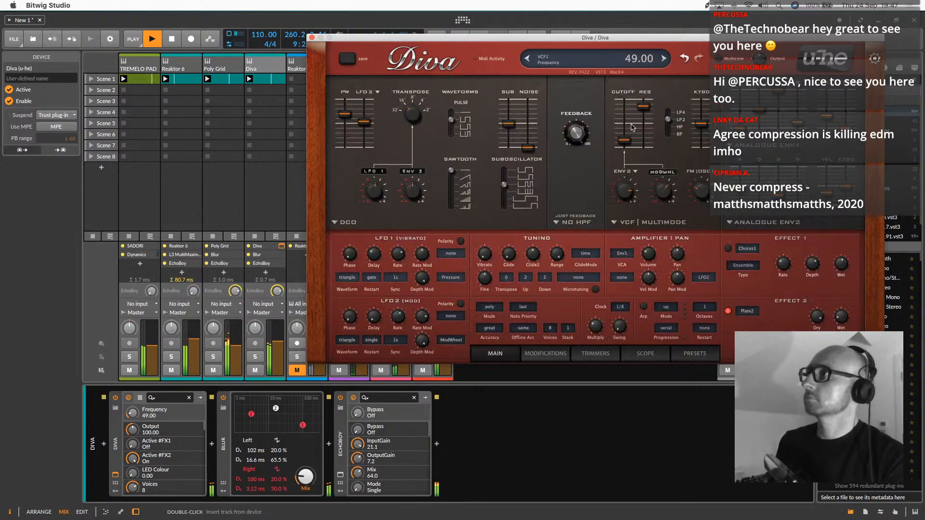
{"action": "left_click_drag", "start_coordinate": [625, 141], "coordinate": [625, 132]}
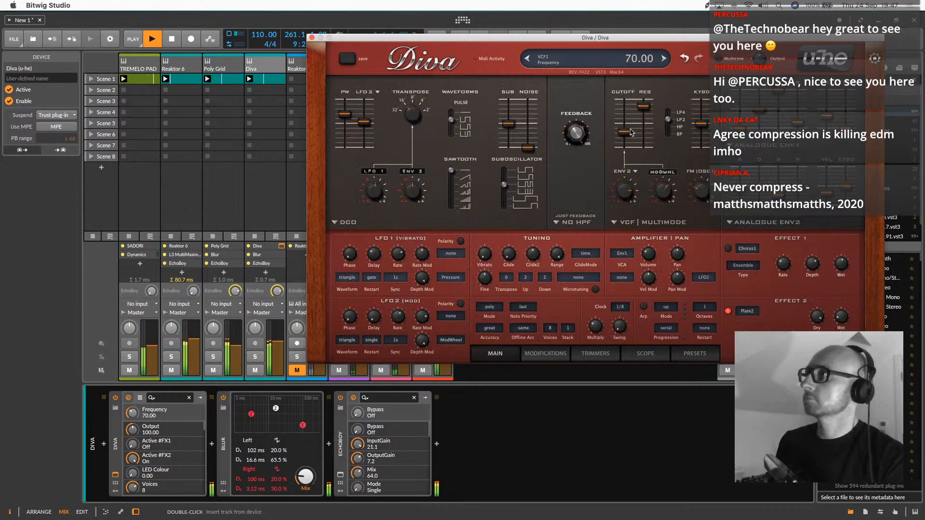
Audition the bass presets RC Kontrablast, TUC Funk Rounds, MK Bass Funkay, MK Bass Funk Octav, HS Model K12 and HS Noland SH
{"action": "left_click", "coordinate": [689, 354]}
{"action": "left_click", "coordinate": [625, 260]}
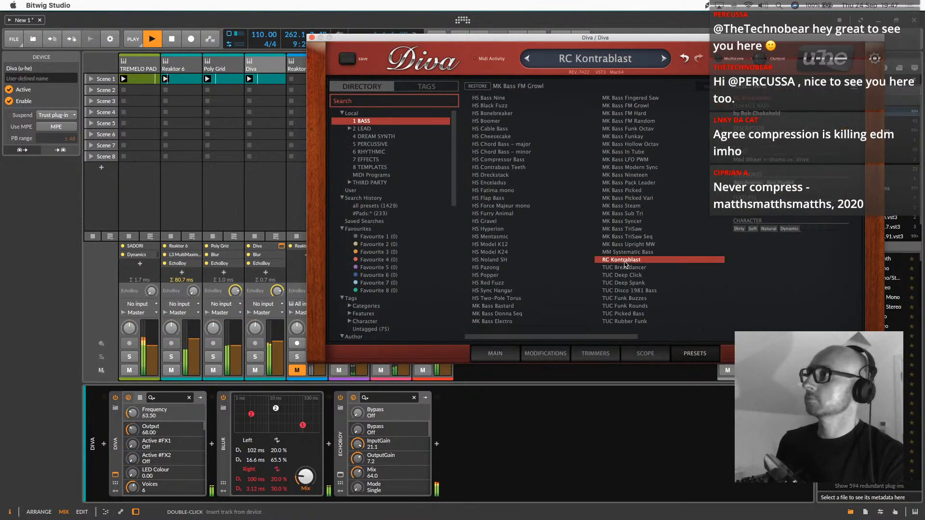
{"action": "left_click", "coordinate": [624, 306]}
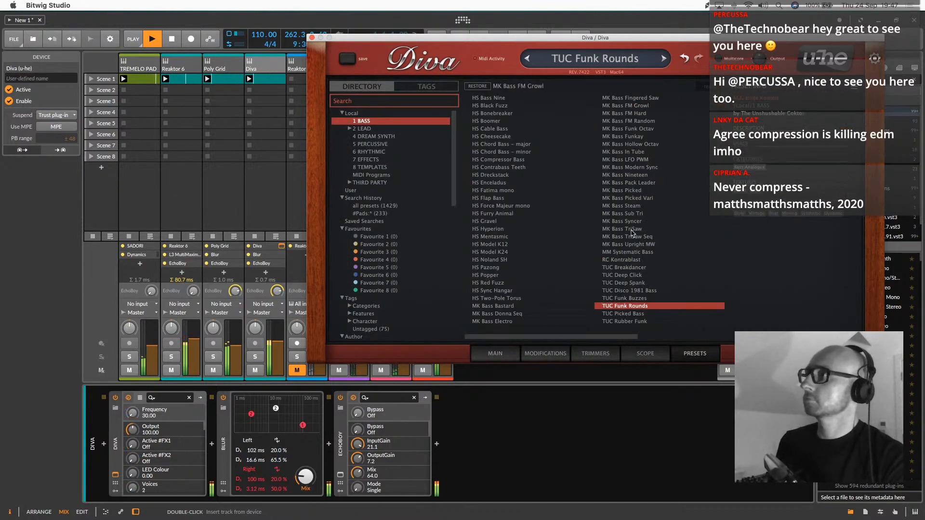
{"action": "left_click", "coordinate": [629, 138]}
{"action": "left_click", "coordinate": [628, 129]}
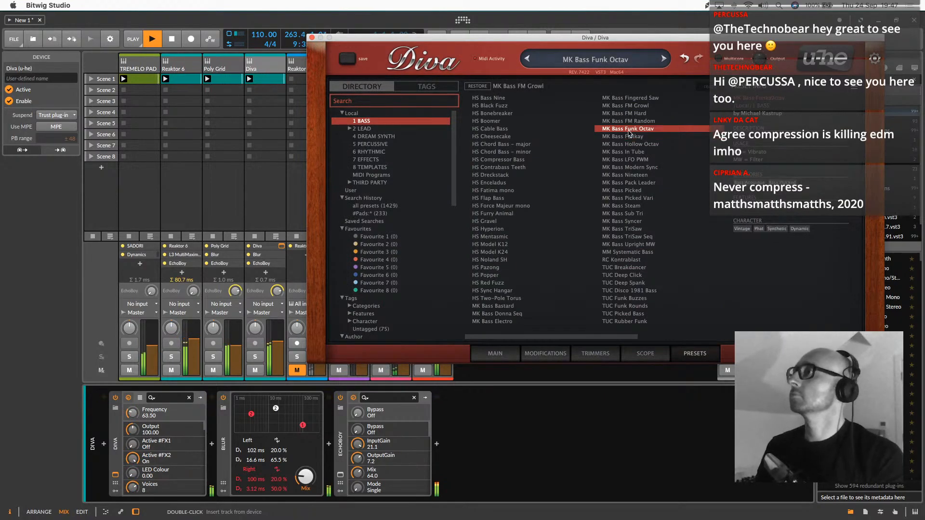
{"action": "left_click", "coordinate": [497, 245]}
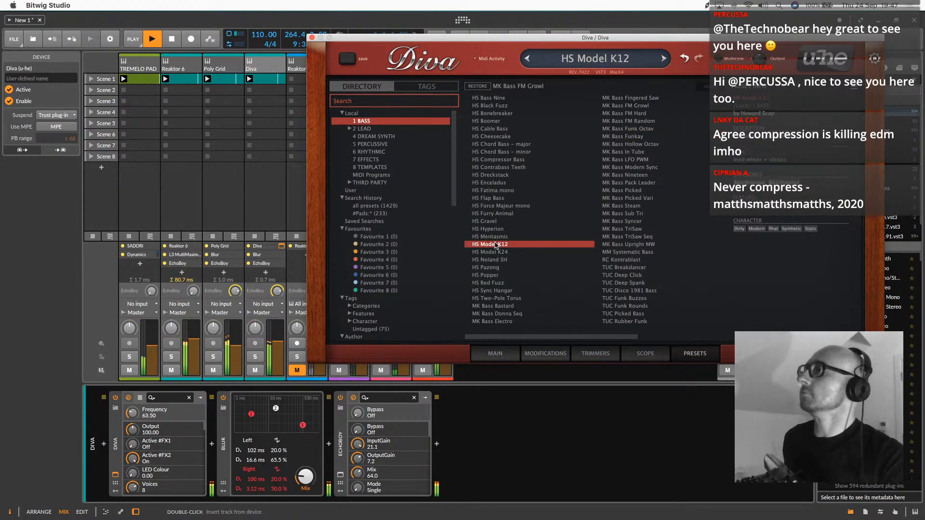
{"action": "left_click", "coordinate": [501, 259]}
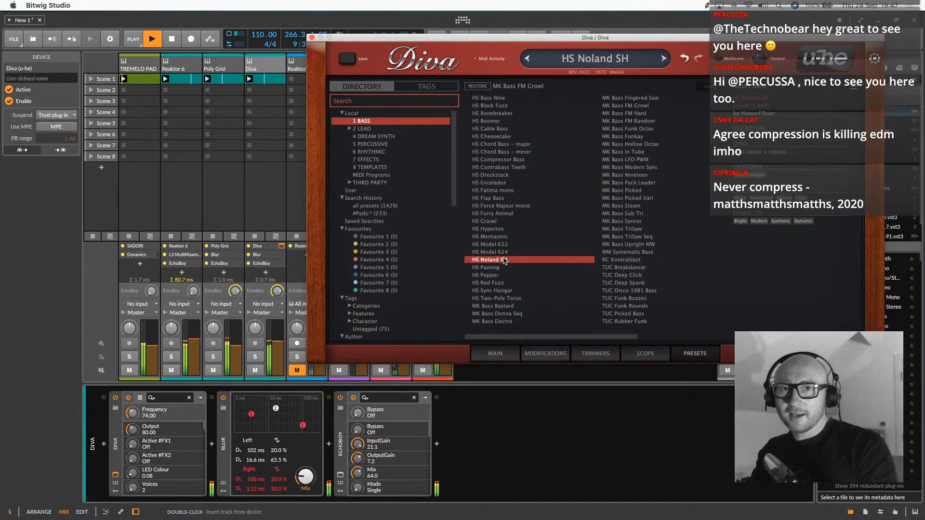
Audition HS Compressor Bass, MK Bass Hollow Octav, HS Cable Bass, HS Boomer, MK Bass Modern Sync and MK Bass Steam
{"action": "left_click", "coordinate": [496, 162]}
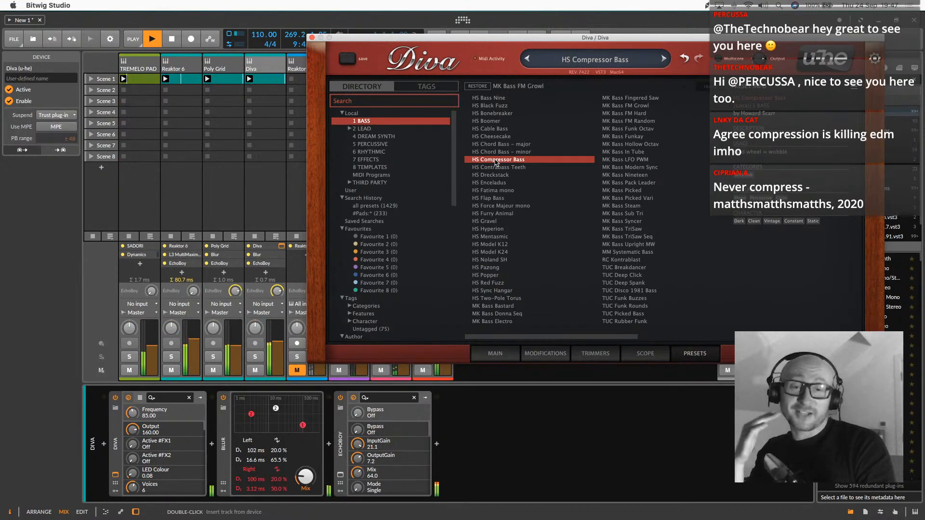
{"action": "left_click", "coordinate": [622, 144]}
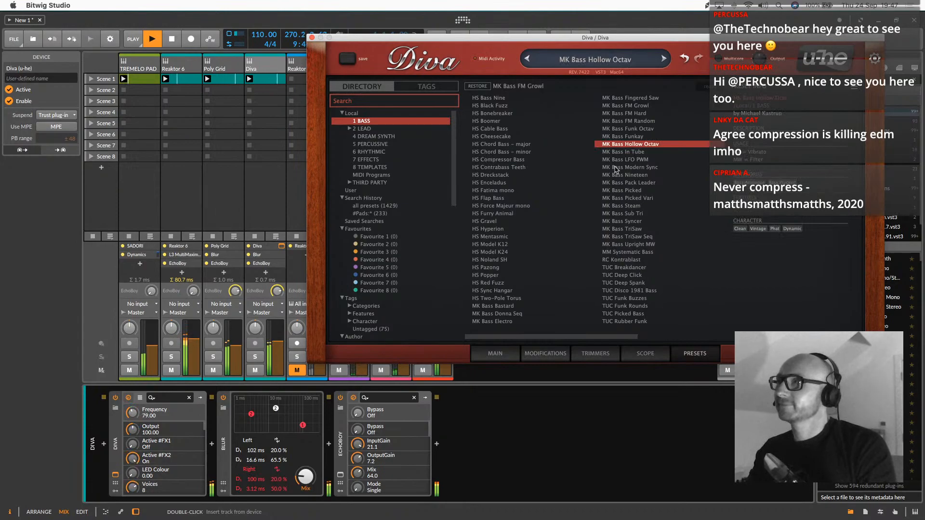
{"action": "left_click", "coordinate": [504, 129]}
{"action": "left_click", "coordinate": [583, 121]}
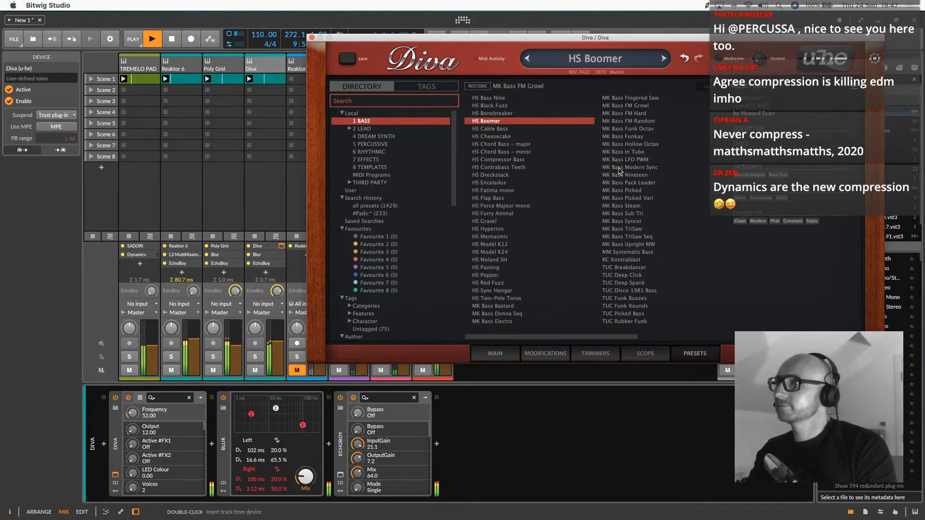
{"action": "left_click", "coordinate": [620, 169]}
{"action": "left_click", "coordinate": [633, 206]}
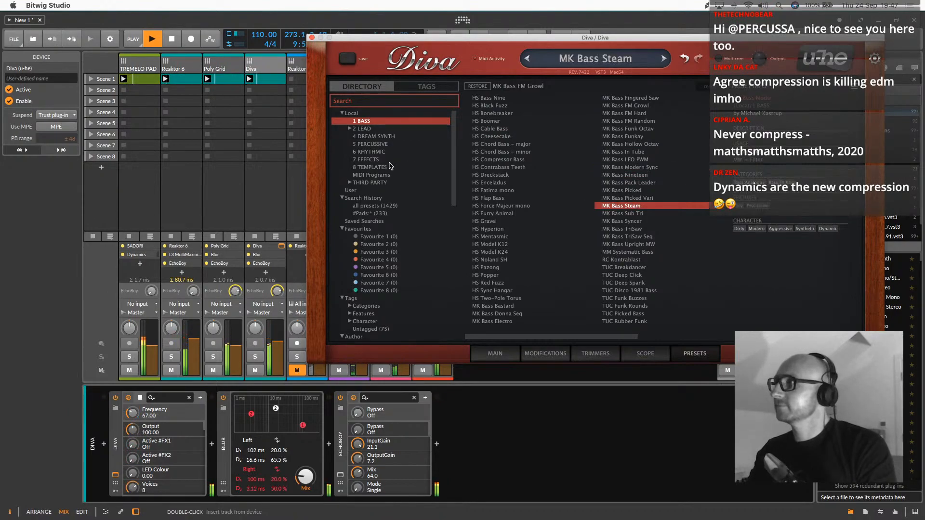
Audition the 6 RHYTHMIC presets HS Duduwap 1, HS Hail Bob 3, TAS Dynamo and TAS Moonlight
{"action": "left_click", "coordinate": [371, 152]}
{"action": "left_click", "coordinate": [469, 151]}
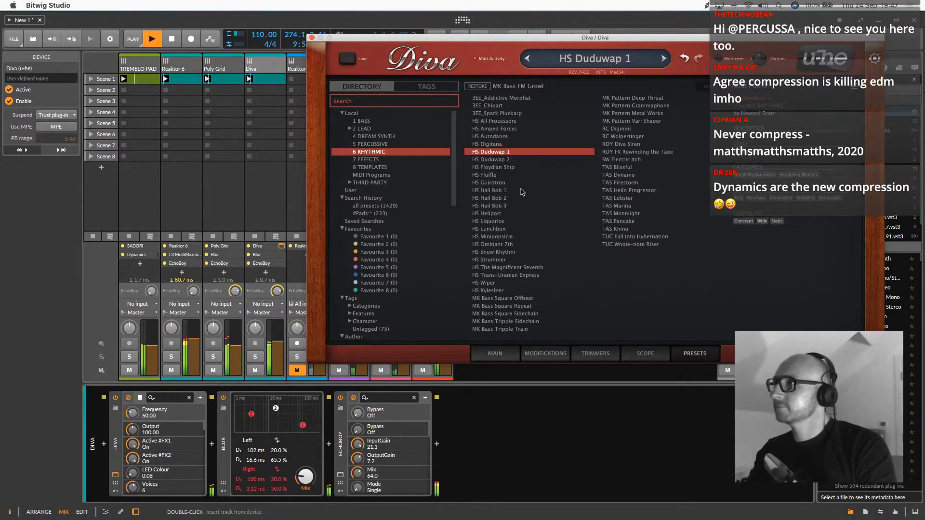
{"action": "left_click", "coordinate": [510, 206]}
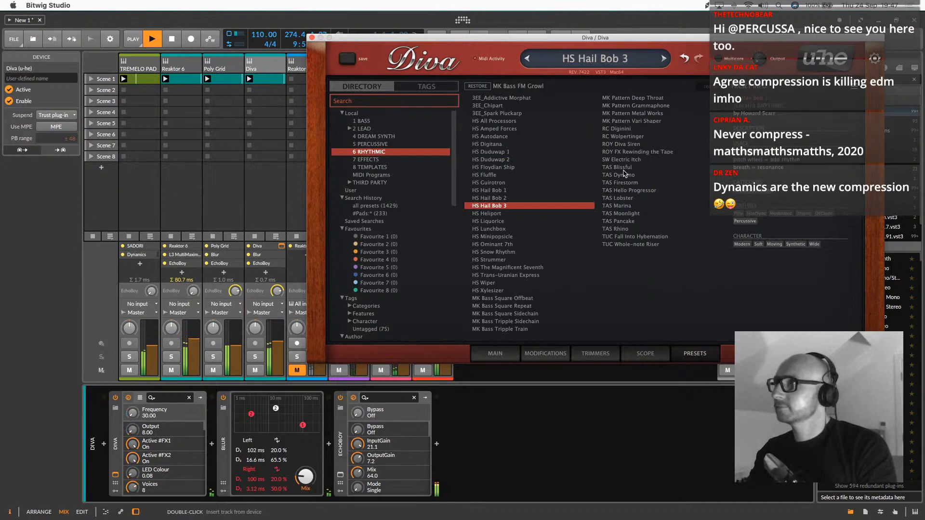
{"action": "left_click", "coordinate": [624, 175]}
{"action": "left_click", "coordinate": [621, 213]}
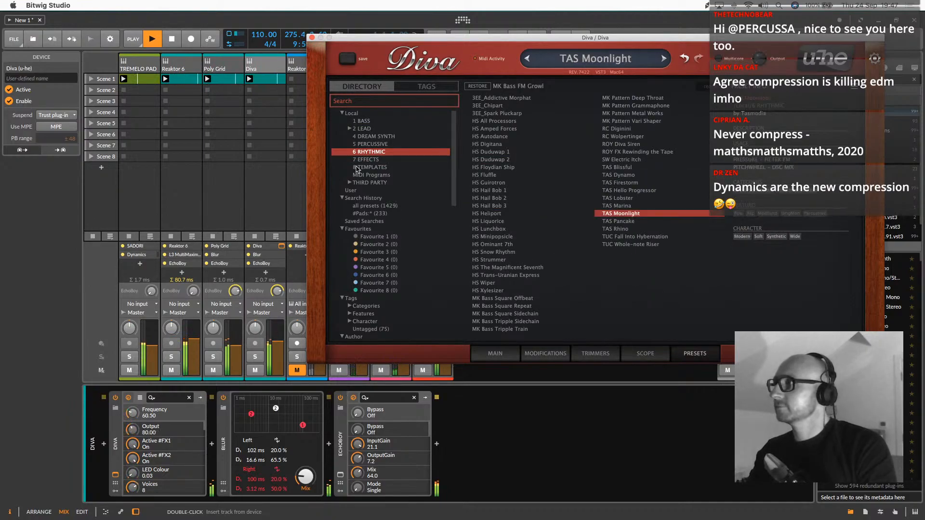
Audition the 4 DREAM SYNTH presets HS Undertone 2, MK Planet Uranus, SW Magic Flute and HS Icicles
{"action": "left_click", "coordinate": [373, 137]}
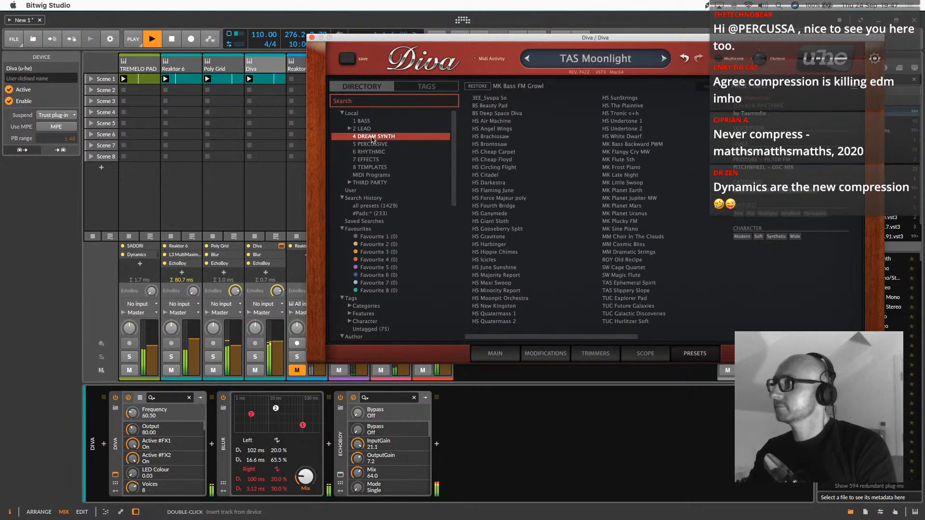
{"action": "left_click", "coordinate": [619, 128]}
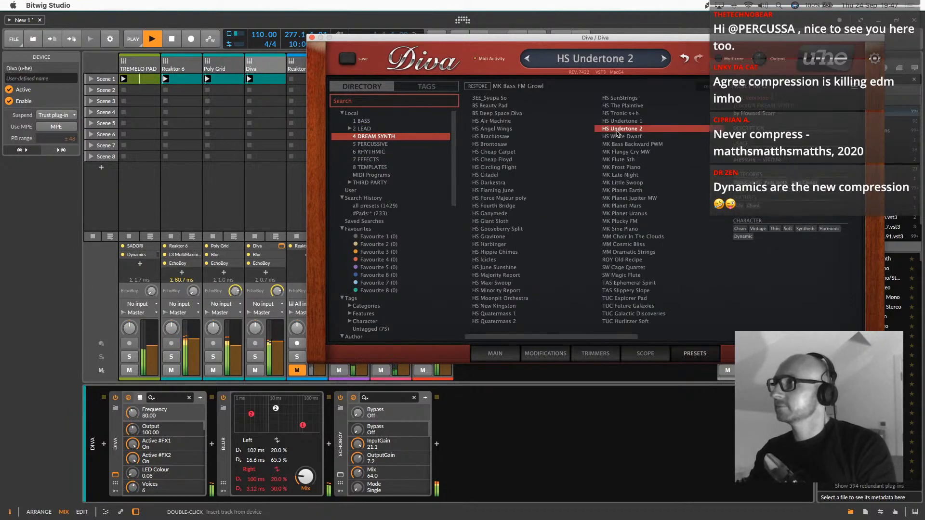
{"action": "left_click", "coordinate": [621, 215]}
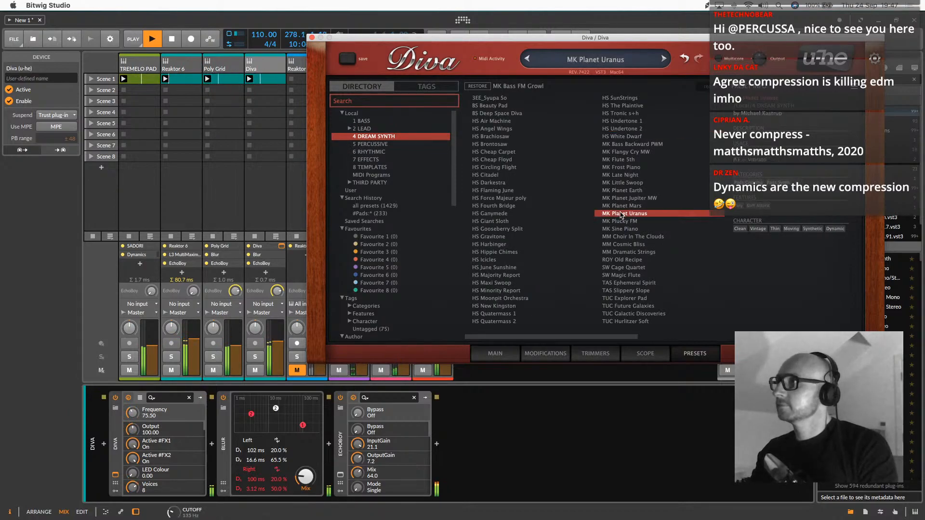
{"action": "left_click", "coordinate": [611, 276]}
{"action": "left_click", "coordinate": [496, 261]}
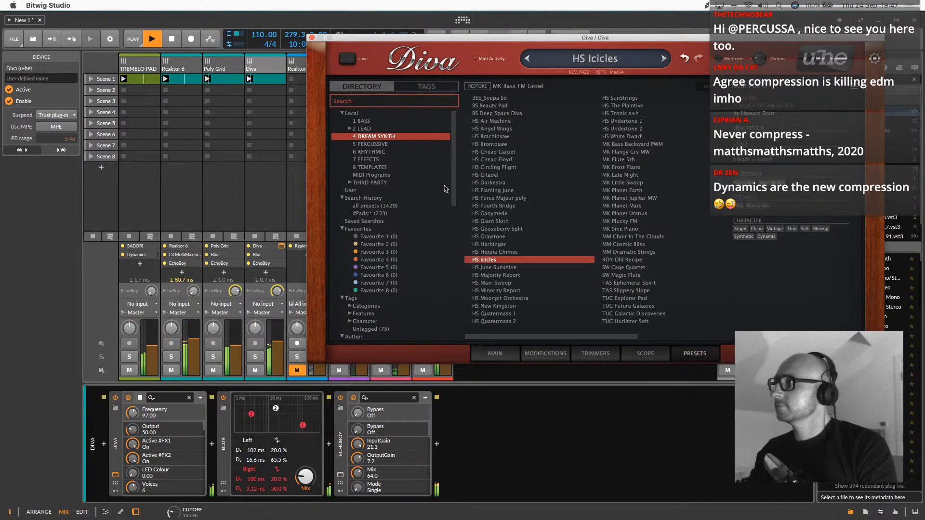
Browse the 2 LEAD presets, auditioning HS Cork Cutter and MK 5th Clean, and load MK 90s Rave Minor
{"action": "left_click", "coordinate": [363, 129]}
{"action": "left_click", "coordinate": [488, 145]}
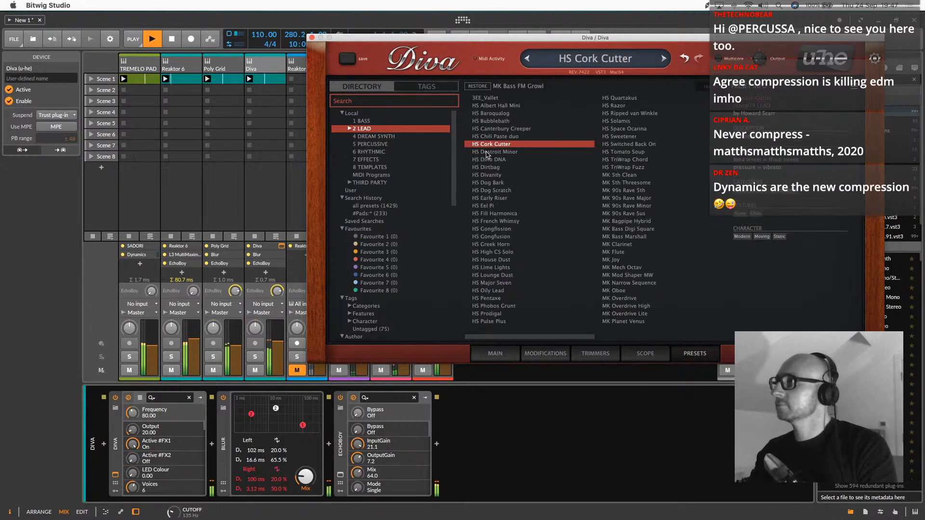
{"action": "left_click", "coordinate": [633, 174]}
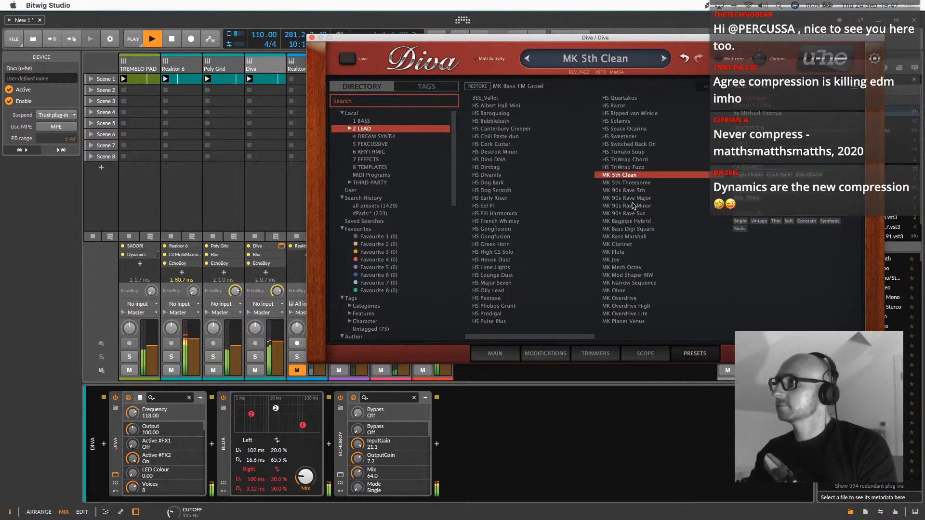
{"action": "left_click", "coordinate": [634, 205]}
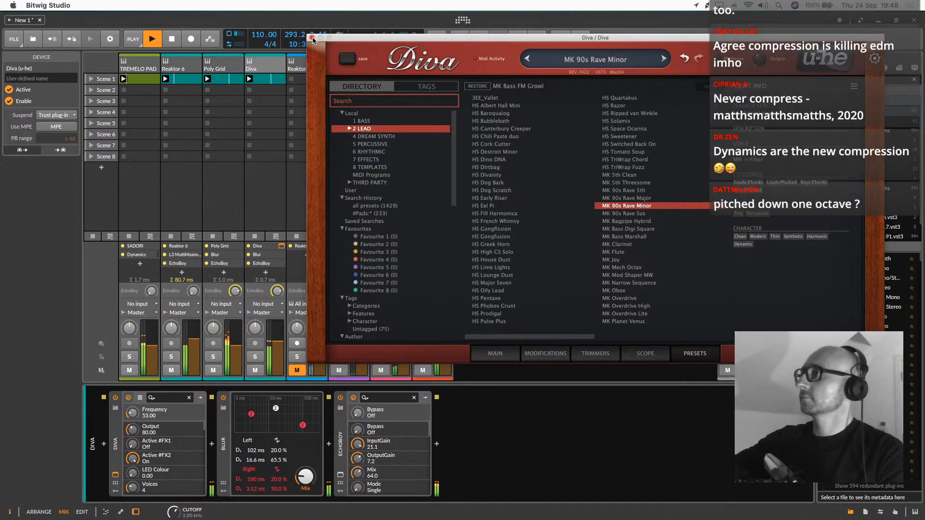
Raise the filter cutoff slightly in Diva's main view and try out the oscillator range knobs
{"action": "left_click", "coordinate": [503, 355]}
{"action": "mouse_move", "coordinate": [624, 139]}
{"action": "left_mouse_down"}
{"action": "mouse_move", "coordinate": [627, 118]}
{"action": "mouse_move", "coordinate": [624, 136]}
{"action": "left_mouse_up"}
{"action": "left_click", "coordinate": [427, 102]}
{"action": "left_click_drag", "start_coordinate": [427, 103], "coordinate": [448, 172]}
{"action": "mouse_move", "coordinate": [431, 193]}
{"action": "left_mouse_down"}
{"action": "mouse_move", "coordinate": [433, 108]}
{"action": "mouse_move", "coordinate": [444, 204]}
{"action": "left_mouse_up"}
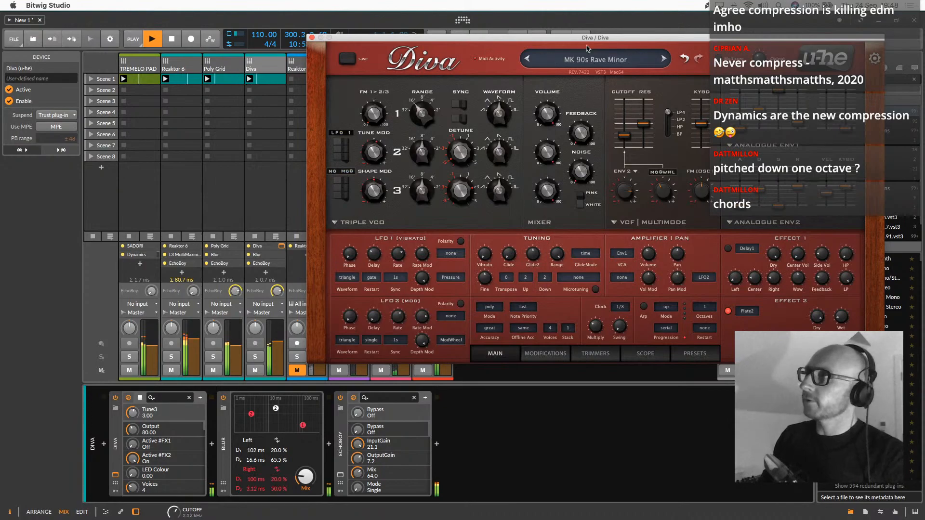
Move the Diva window aside and map oscillator 1's range (Tune1) to a hardware controller
{"action": "left_click_drag", "start_coordinate": [588, 38], "coordinate": [493, 69]}
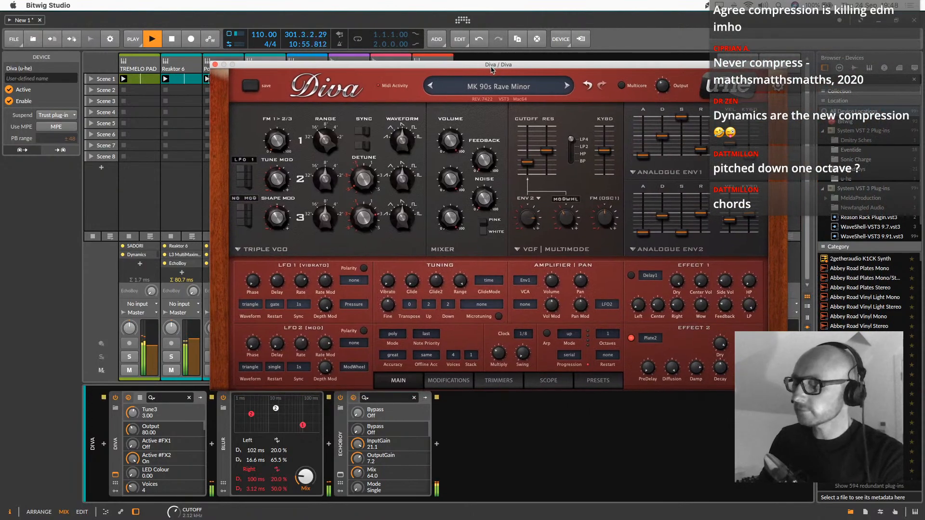
{"action": "left_click", "coordinate": [315, 131]}
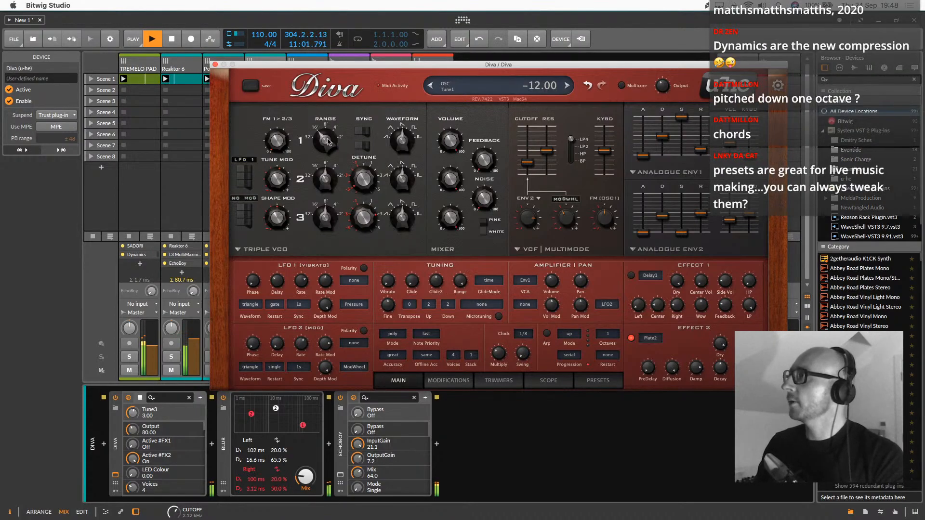
{"action": "left_click", "coordinate": [326, 138]}
{"action": "left_click", "coordinate": [333, 136]}
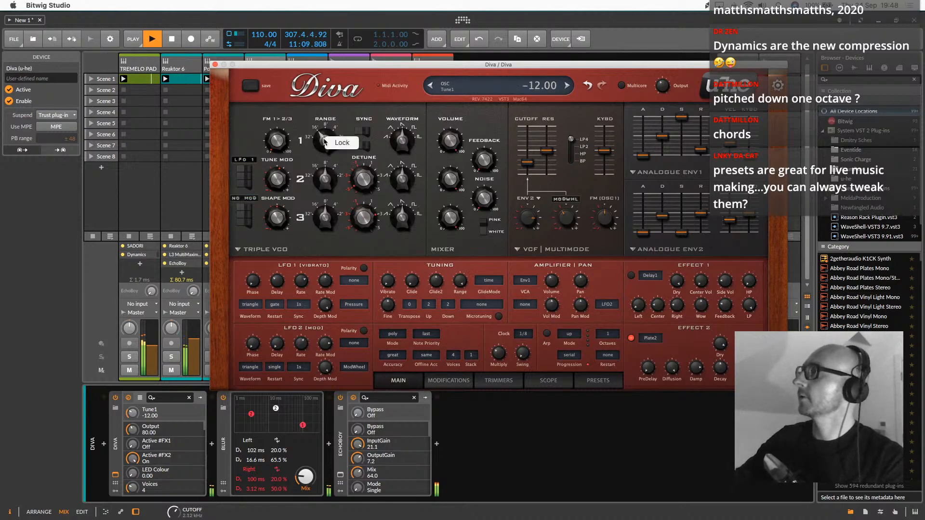
{"action": "right_click", "coordinate": [135, 413]}
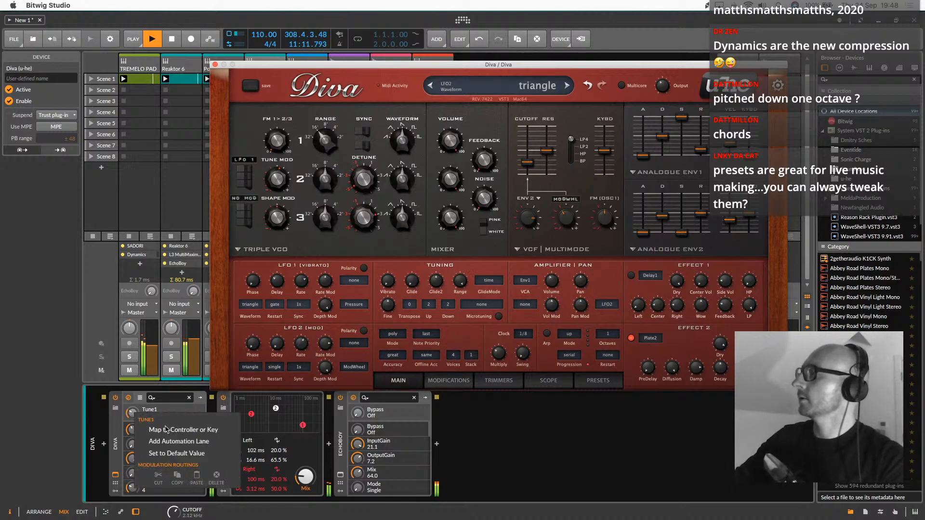
{"action": "left_click", "coordinate": [172, 434]}
{"action": "right_click", "coordinate": [134, 413]}
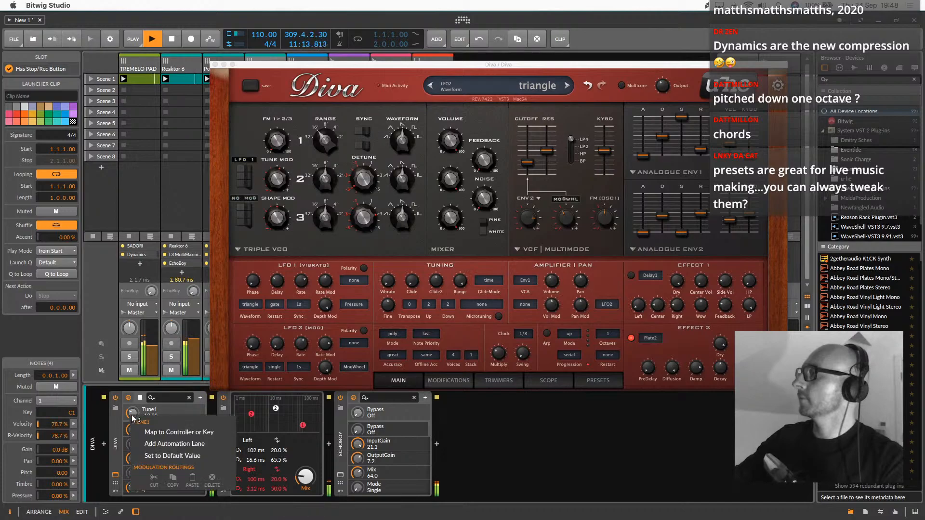
{"action": "left_click", "coordinate": [173, 432]}
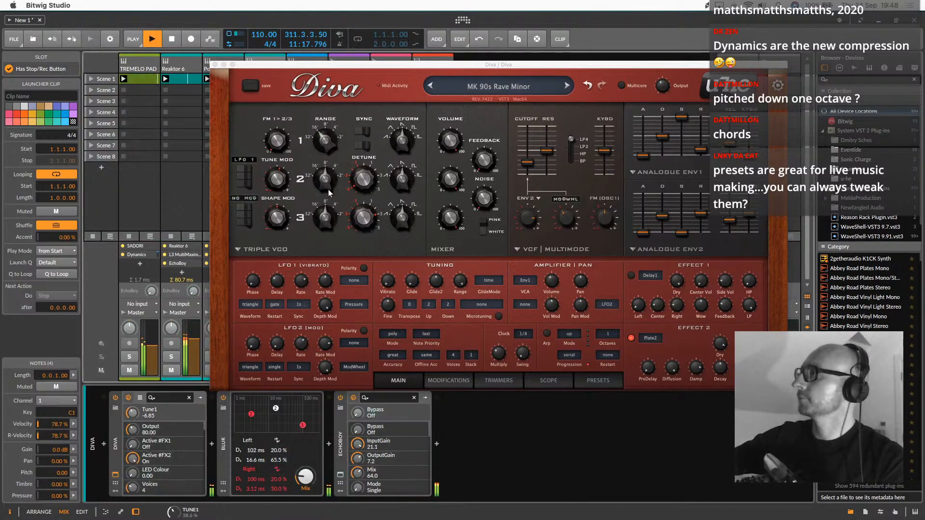
Map Diva's oscillator 2 range (Tune2) to a hardware controller
{"action": "left_click", "coordinate": [331, 165]}
{"action": "right_click", "coordinate": [134, 417]}
{"action": "left_click", "coordinate": [139, 411]}
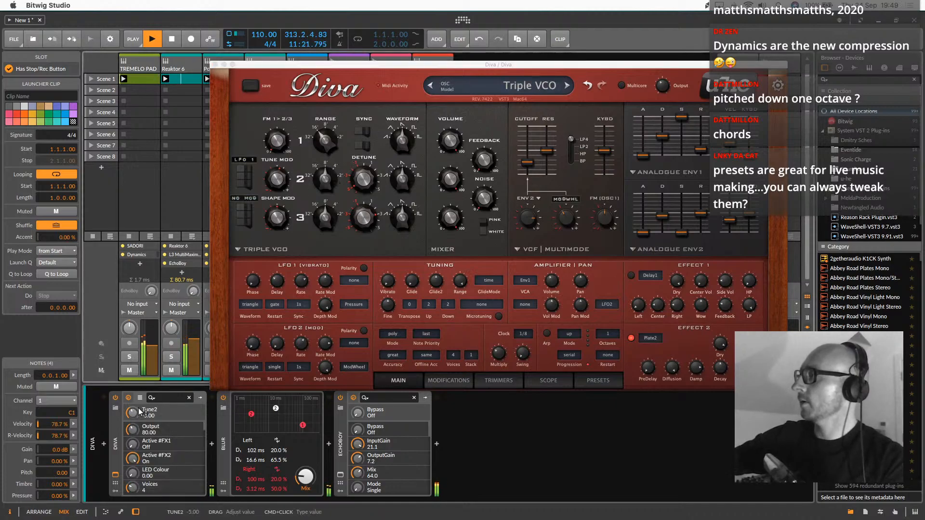
{"action": "right_click", "coordinate": [139, 411]}
{"action": "left_click", "coordinate": [161, 429]}
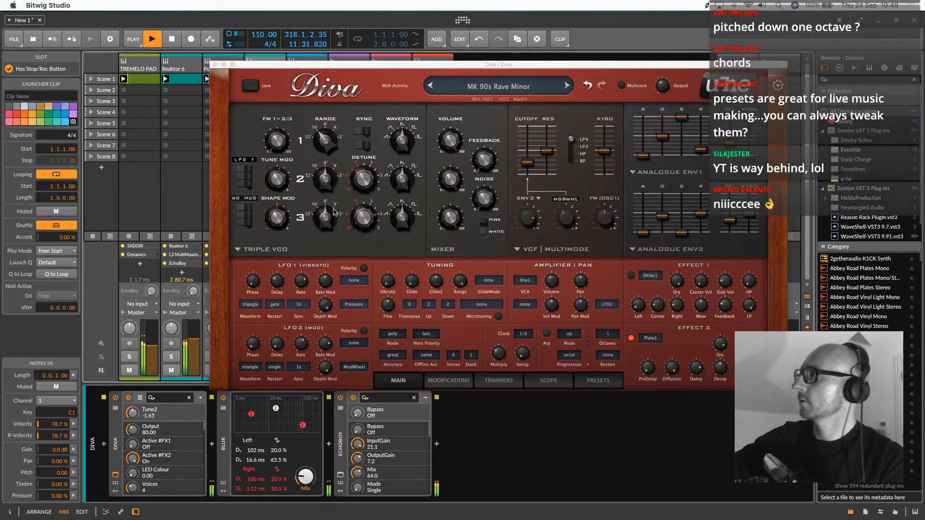
Try out the range knobs of oscillators 2 and 3, bringing oscillator 2's tune to -12.00
{"action": "left_click", "coordinate": [369, 174]}
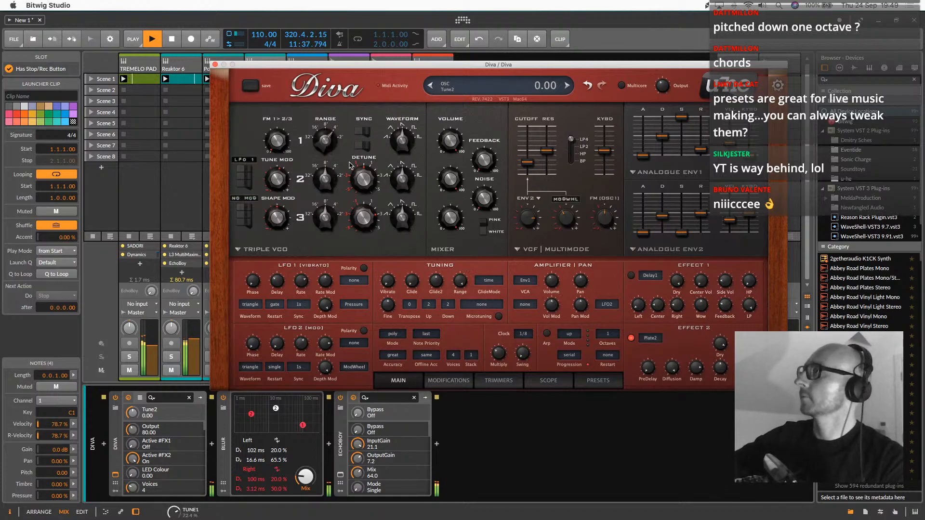
{"action": "left_click_drag", "start_coordinate": [330, 220], "coordinate": [335, 256]}
{"action": "left_click_drag", "start_coordinate": [329, 195], "coordinate": [330, 212]}
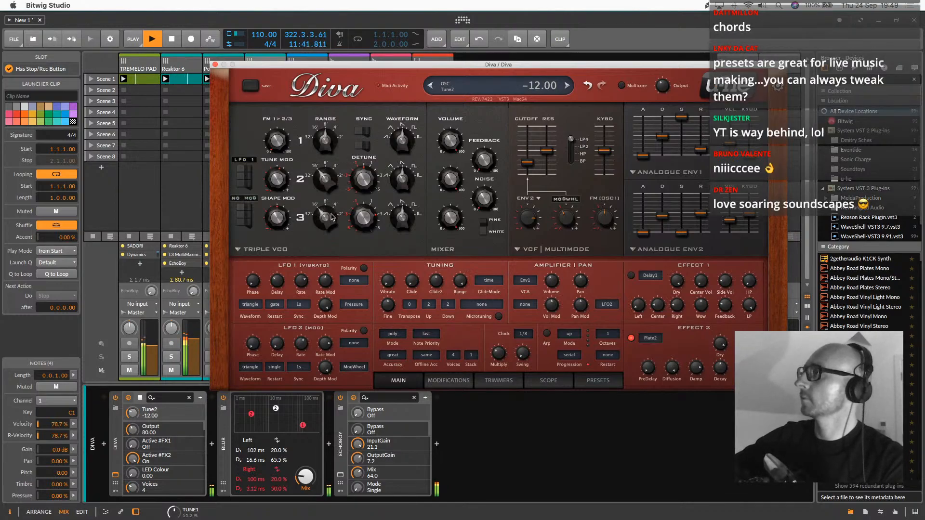
Set Diva's filter cutoff to 67 and envelope 1's release to 20
{"action": "mouse_move", "coordinate": [526, 162]}
{"action": "left_mouse_down"}
{"action": "mouse_move", "coordinate": [528, 129]}
{"action": "mouse_move", "coordinate": [528, 153]}
{"action": "left_mouse_up"}
{"action": "mouse_move", "coordinate": [701, 150]}
{"action": "left_mouse_down"}
{"action": "mouse_move", "coordinate": [701, 130]}
{"action": "mouse_move", "coordinate": [701, 148]}
{"action": "left_mouse_up"}
{"action": "left_click_drag", "start_coordinate": [528, 153], "coordinate": [526, 163]}
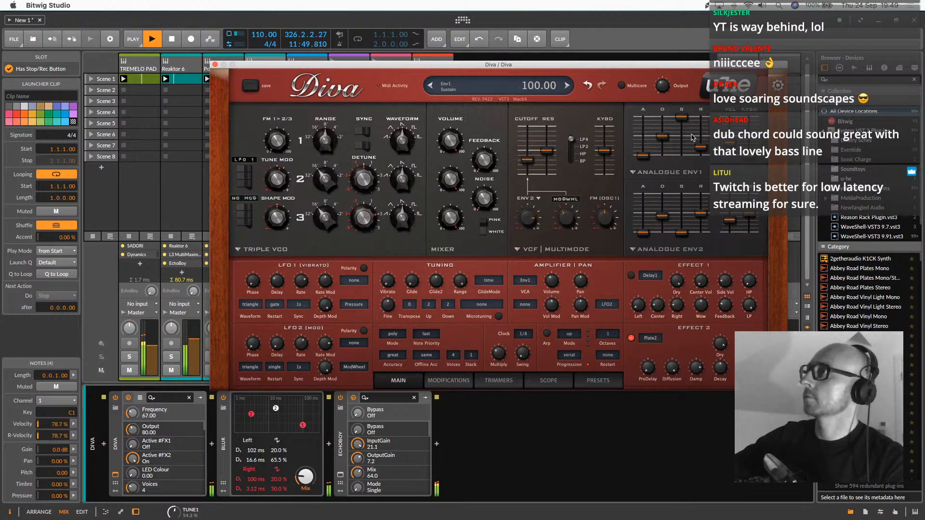
{"action": "left_click_drag", "start_coordinate": [703, 148], "coordinate": [703, 149]}
Close and reopen Diva's plugin window from the Diva track and raise the filter cutoff to 100
{"action": "left_click", "coordinate": [206, 67]}
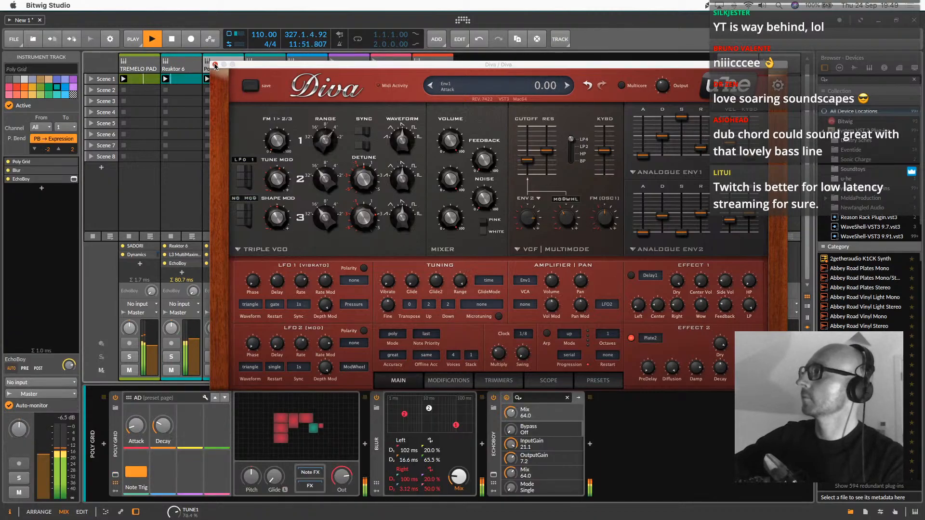
{"action": "left_click", "coordinate": [215, 64]}
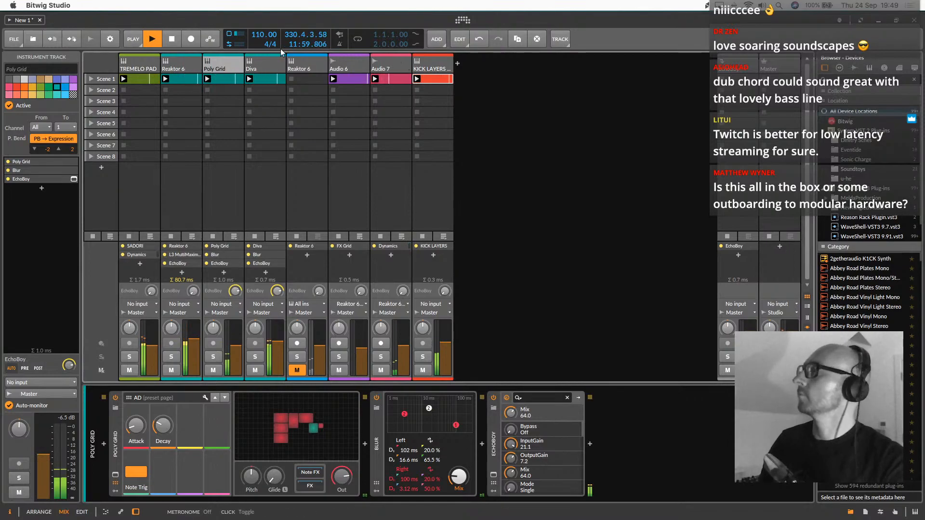
{"action": "left_click", "coordinate": [264, 63]}
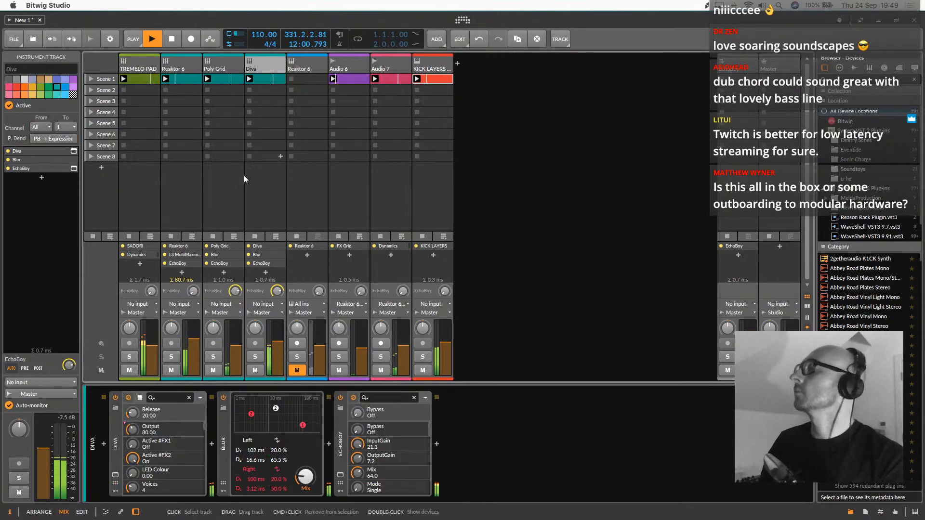
{"action": "left_click", "coordinate": [116, 475]}
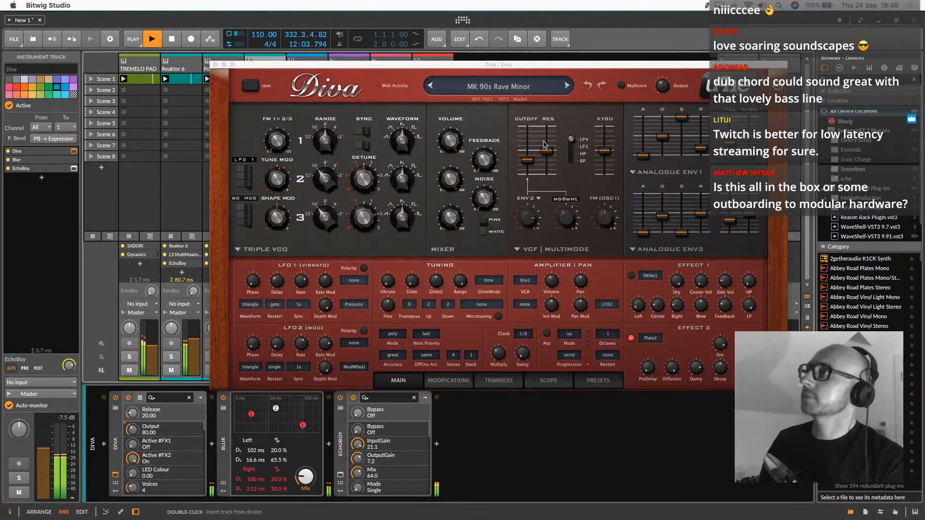
{"action": "left_click_drag", "start_coordinate": [528, 160], "coordinate": [533, 145]}
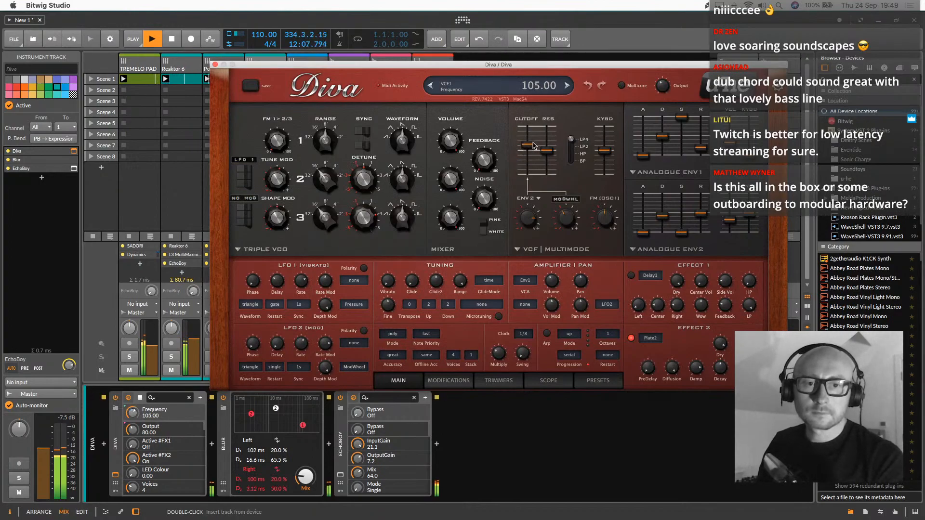
{"action": "left_click_drag", "start_coordinate": [534, 146], "coordinate": [533, 146]}
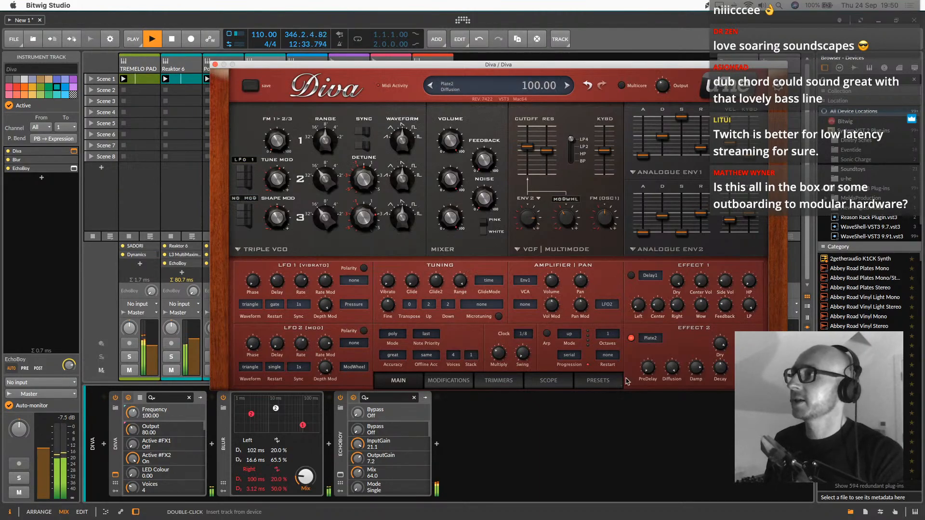
Audition the 2 LEAD presets MK Flute, HS Razor, HS Solamis, HS Dog Scratch and HS Gongfusion
{"action": "left_click", "coordinate": [608, 379]}
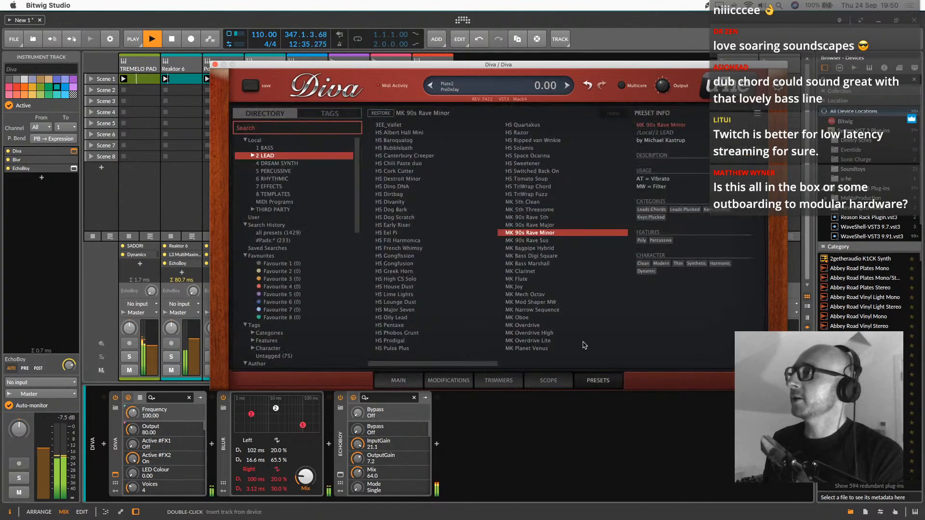
{"action": "left_click", "coordinate": [542, 279]}
{"action": "left_click", "coordinate": [518, 133]}
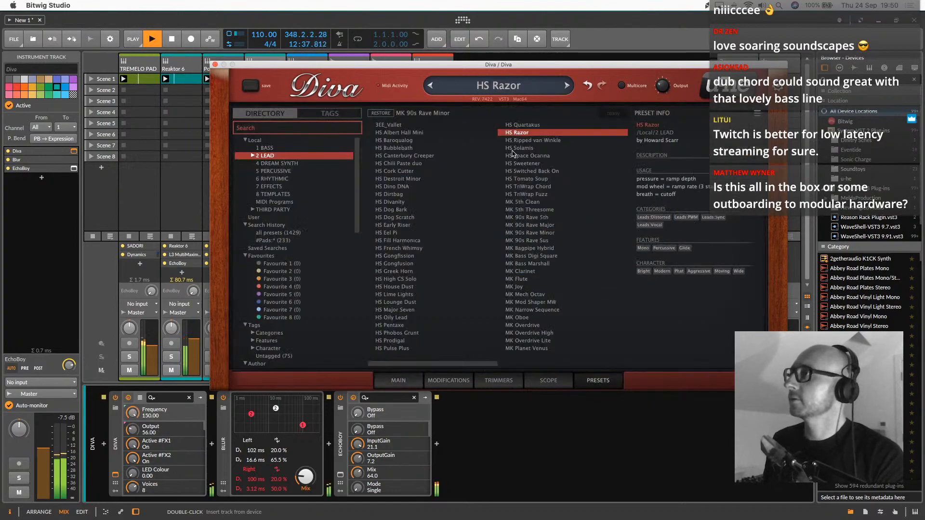
{"action": "left_click", "coordinate": [514, 149]}
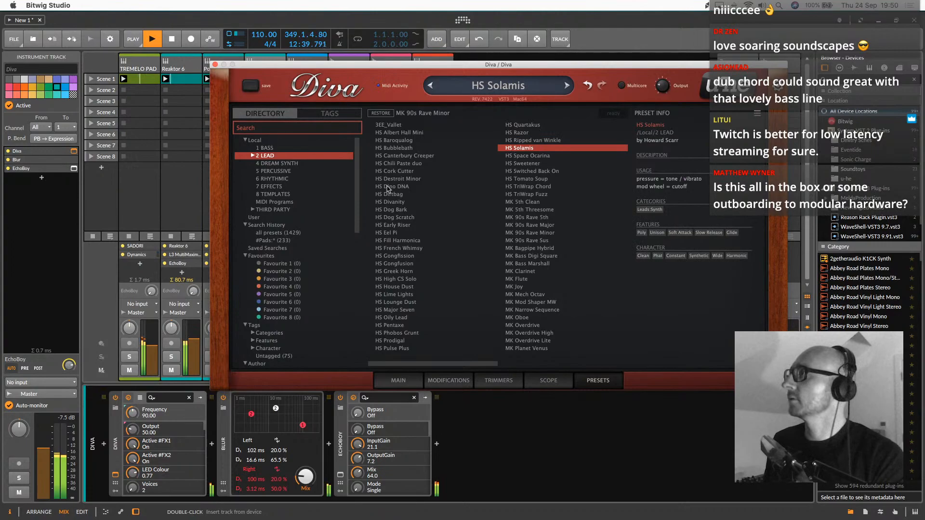
{"action": "left_click", "coordinate": [395, 217]}
{"action": "left_click", "coordinate": [413, 264]}
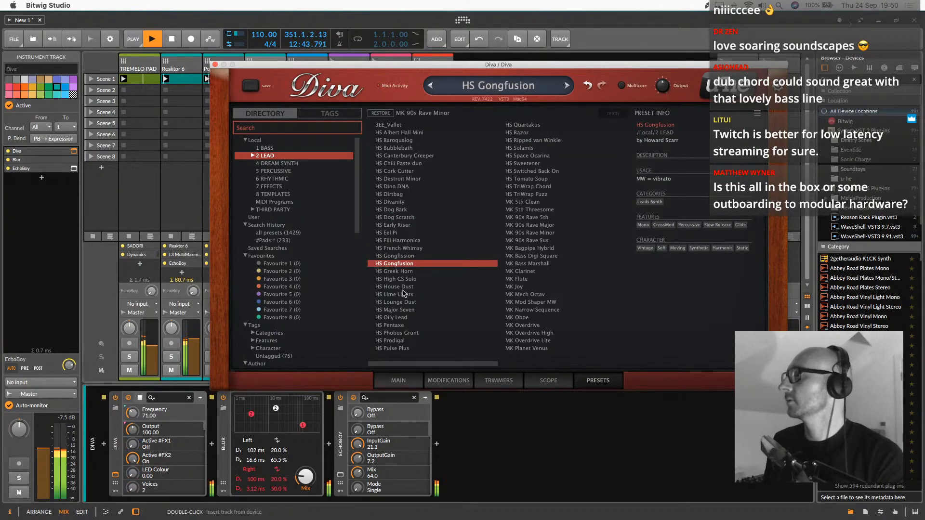
Bypass Blur and EchoBoy on the Diva track and try envelope 1 release settings of 57 and 28
{"action": "left_click", "coordinate": [402, 380]}
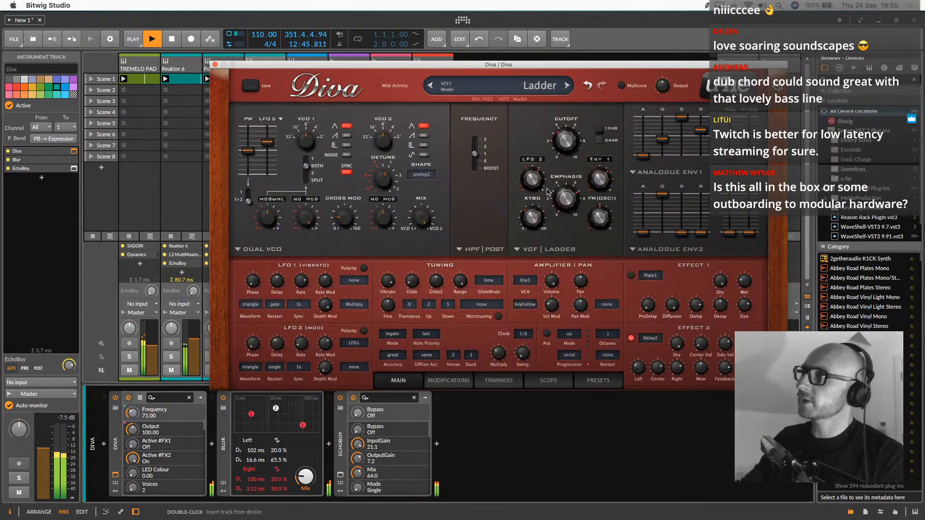
{"action": "left_click_drag", "start_coordinate": [706, 151], "coordinate": [709, 137]}
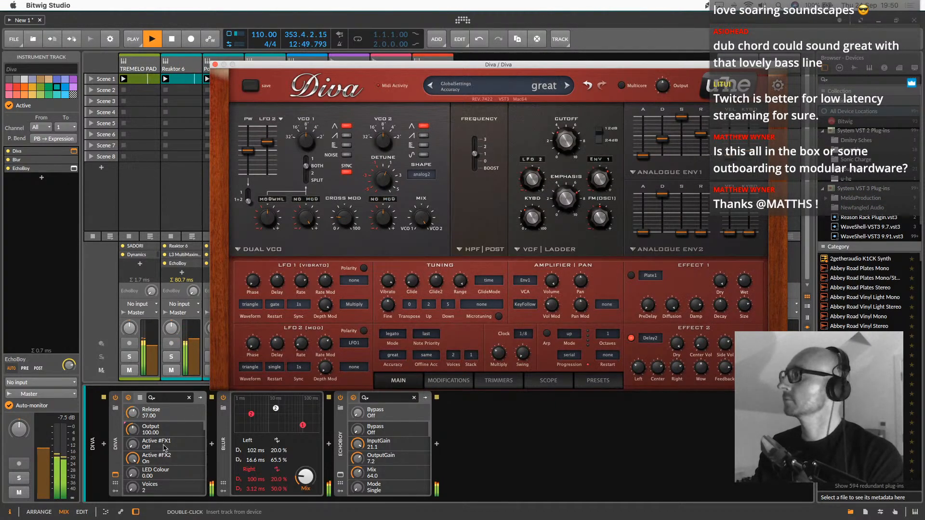
{"action": "left_click", "coordinate": [223, 398]}
{"action": "left_click", "coordinate": [340, 397]}
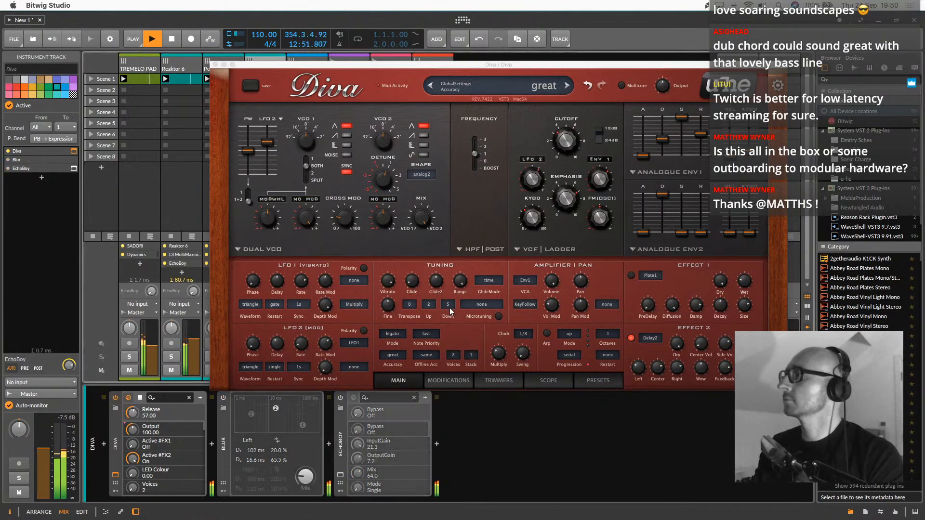
{"action": "left_click_drag", "start_coordinate": [708, 137], "coordinate": [710, 150]}
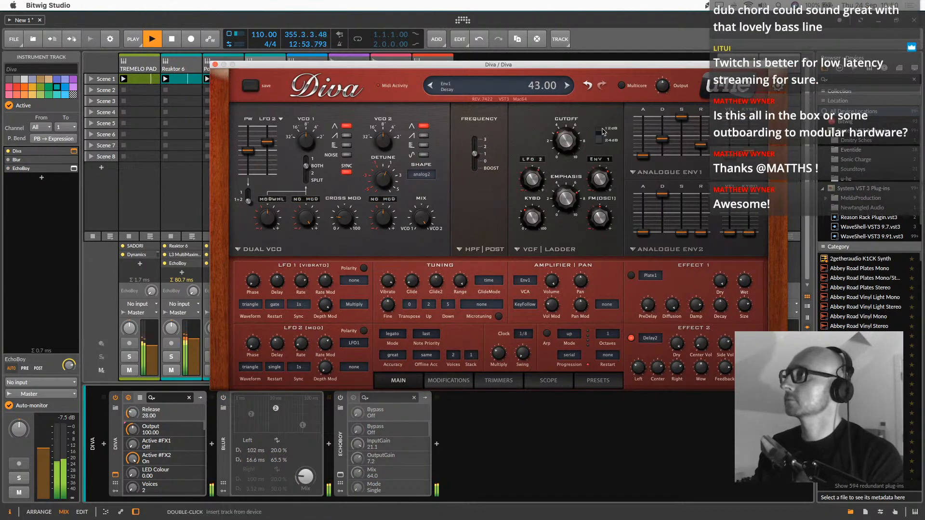
Audition MK 90s Rave Major, Rave 5th, Bagpipe Hybrid and Rave Sus, and load MK 90s Rave Minor
{"action": "left_click", "coordinate": [600, 384]}
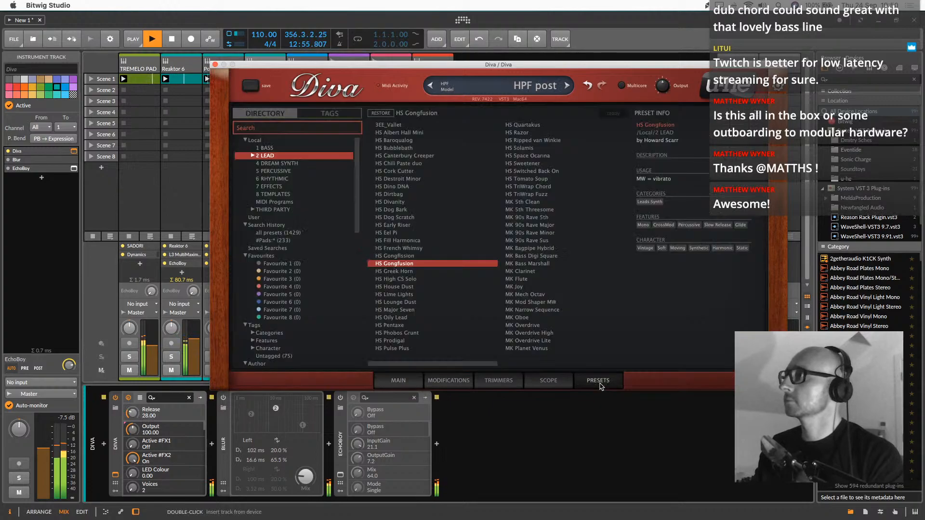
{"action": "left_click", "coordinate": [529, 225]}
{"action": "left_click", "coordinate": [528, 217]}
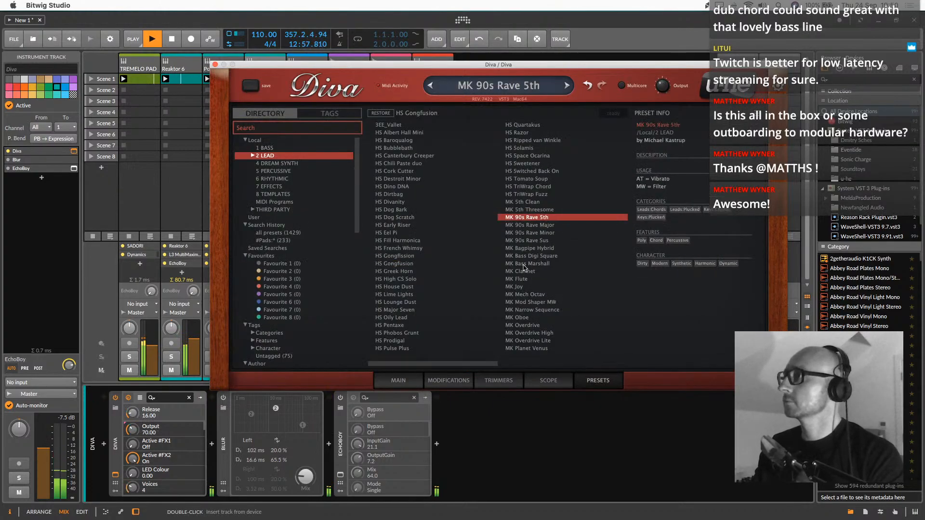
{"action": "left_click", "coordinate": [525, 248]}
{"action": "left_click", "coordinate": [527, 241]}
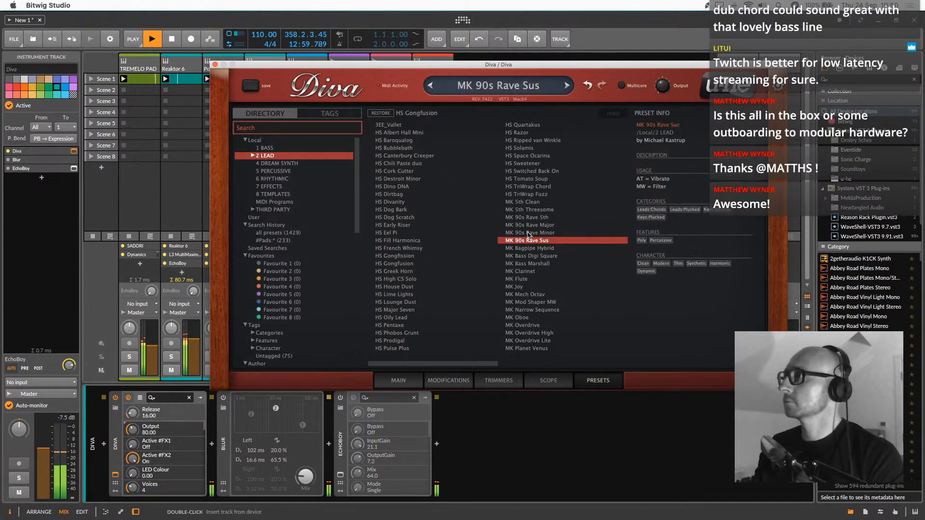
{"action": "left_click", "coordinate": [528, 233]}
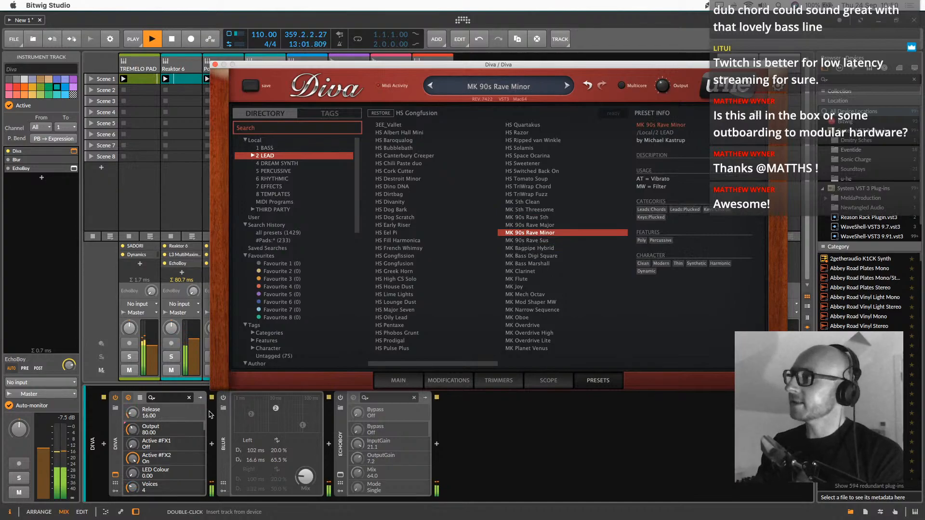
Re-enable Blur and EchoBoy, then set Diva's filter cutoff to 49 and close its window
{"action": "left_click", "coordinate": [223, 397]}
{"action": "left_click", "coordinate": [341, 398]}
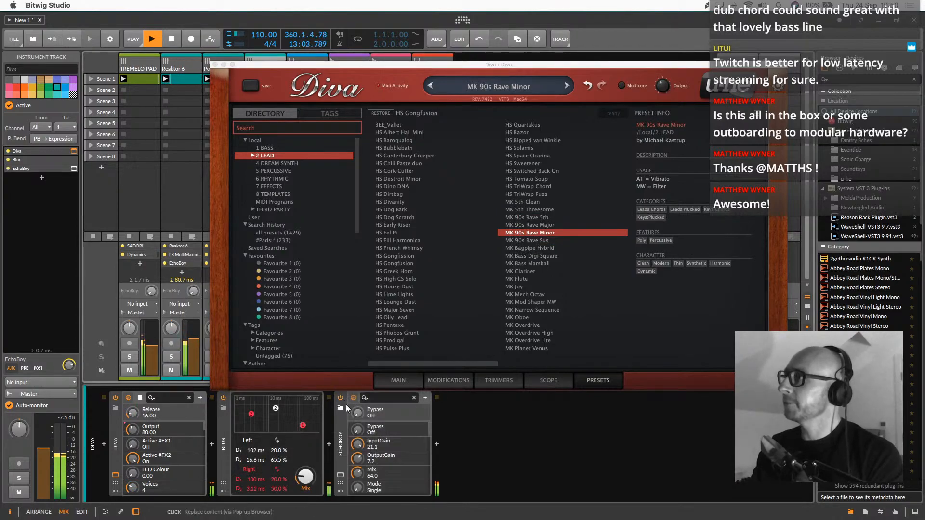
{"action": "left_click", "coordinate": [406, 383]}
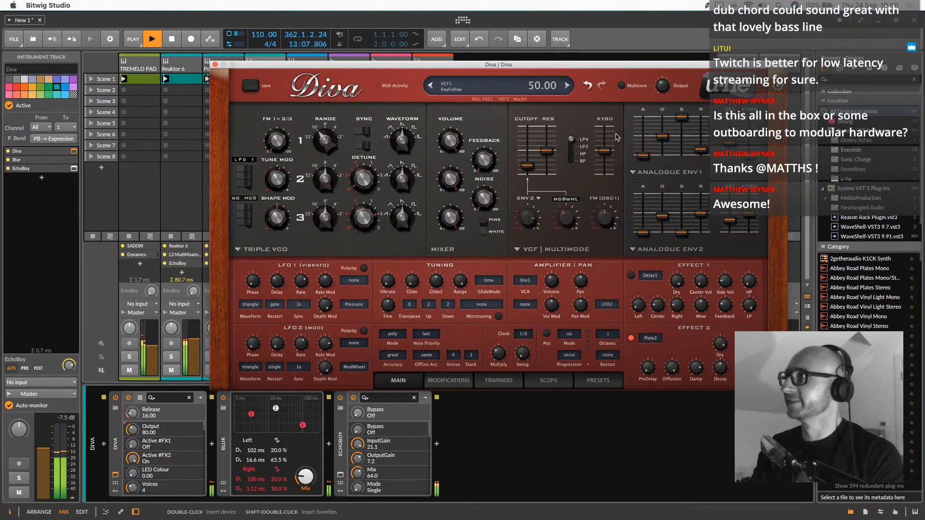
{"action": "left_click_drag", "start_coordinate": [525, 170], "coordinate": [525, 172]}
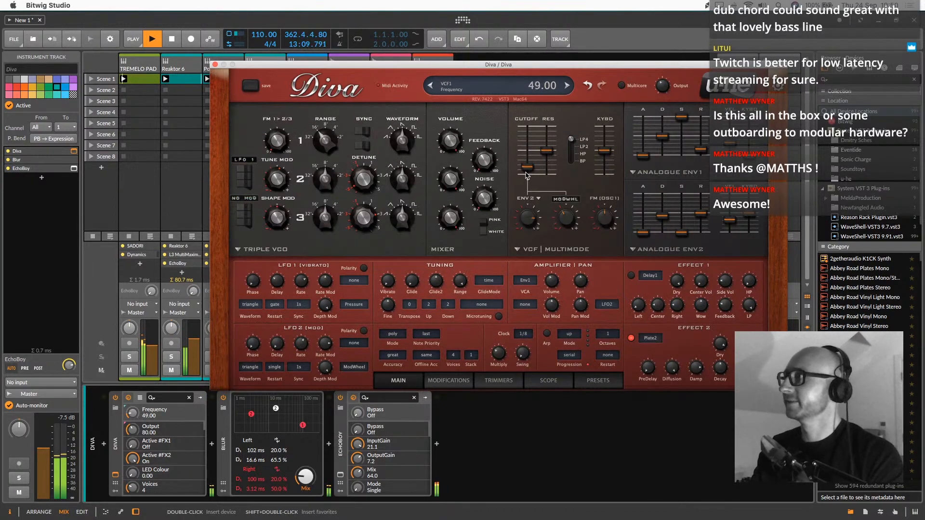
{"action": "left_click", "coordinate": [215, 65]}
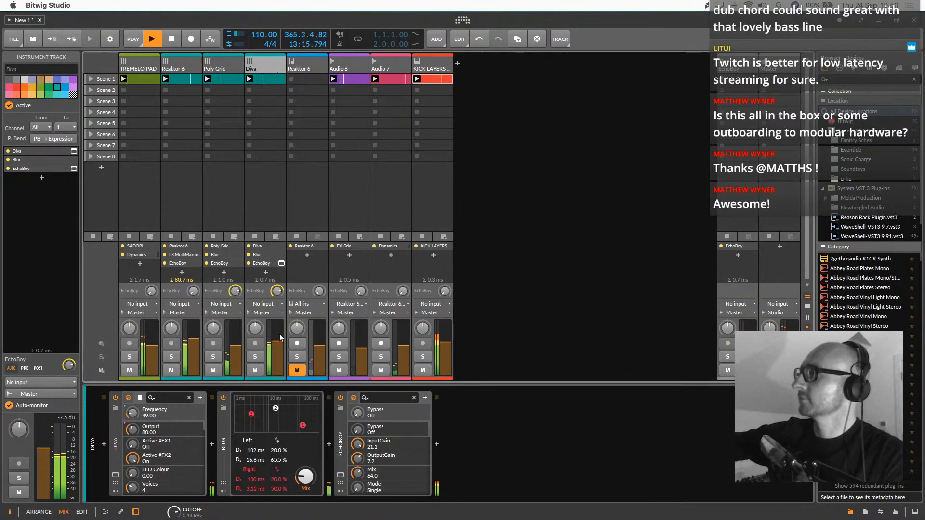
Set the KICK LAYERS track's volume to -6.2 dB and duplicate the track
{"action": "left_click_drag", "start_coordinate": [442, 343], "coordinate": [446, 343]}
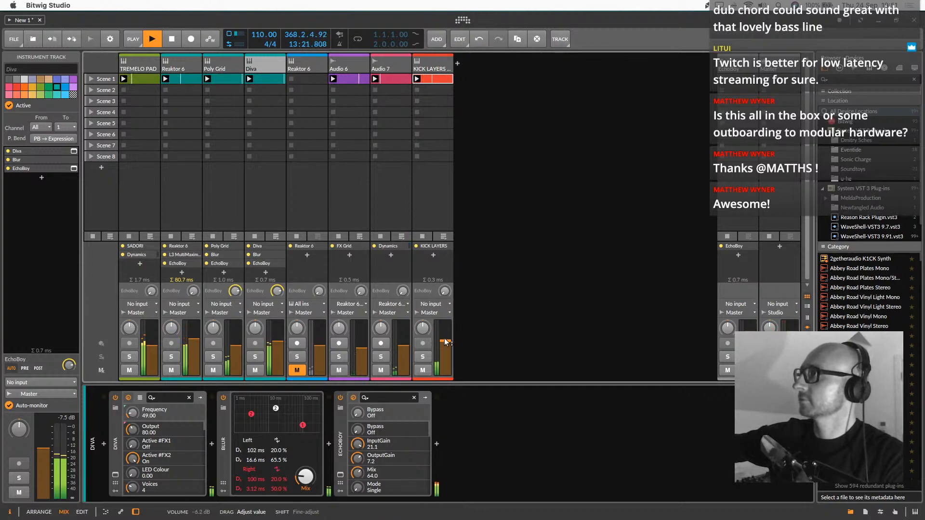
{"action": "left_click", "coordinate": [434, 62]}
{"action": "right_click", "coordinate": [434, 62]}
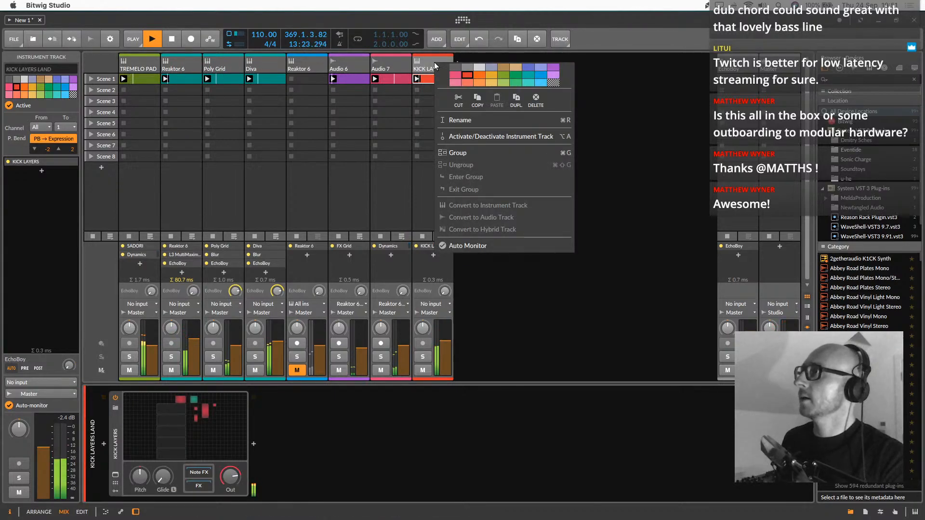
{"action": "left_click", "coordinate": [521, 102]}
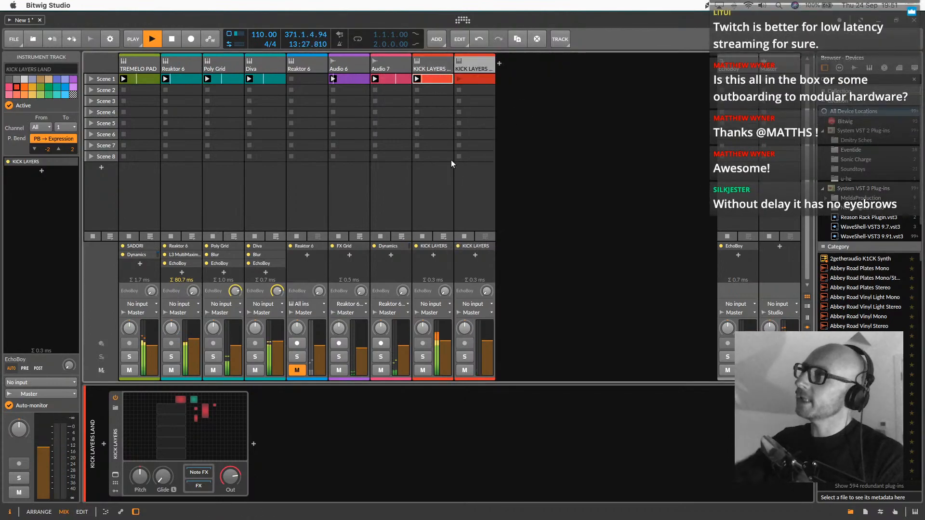
Replace all notes in the duplicated KICK LAYERS clip with sixteenth C1 notes at 1.2.2 and 1.4.2
{"action": "double_click", "coordinate": [481, 79]}
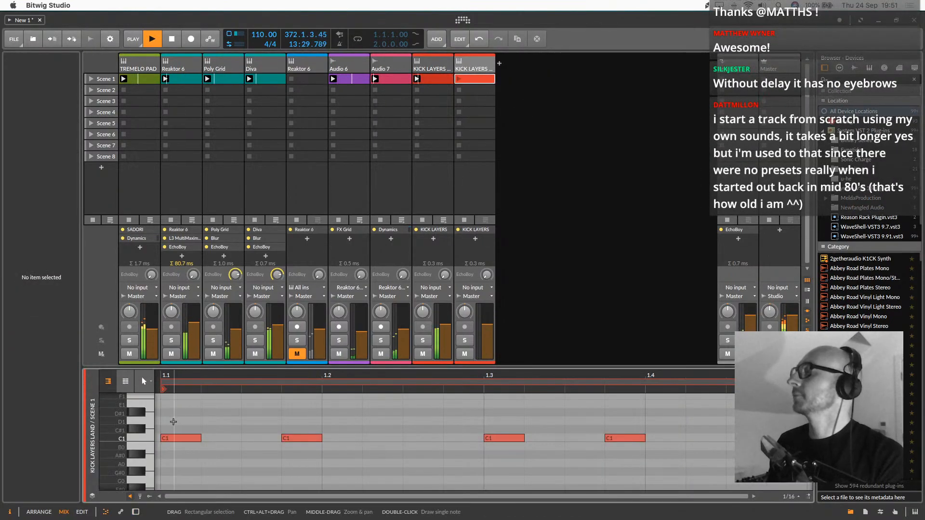
{"action": "left_click_drag", "start_coordinate": [687, 419], "coordinate": [159, 461]}
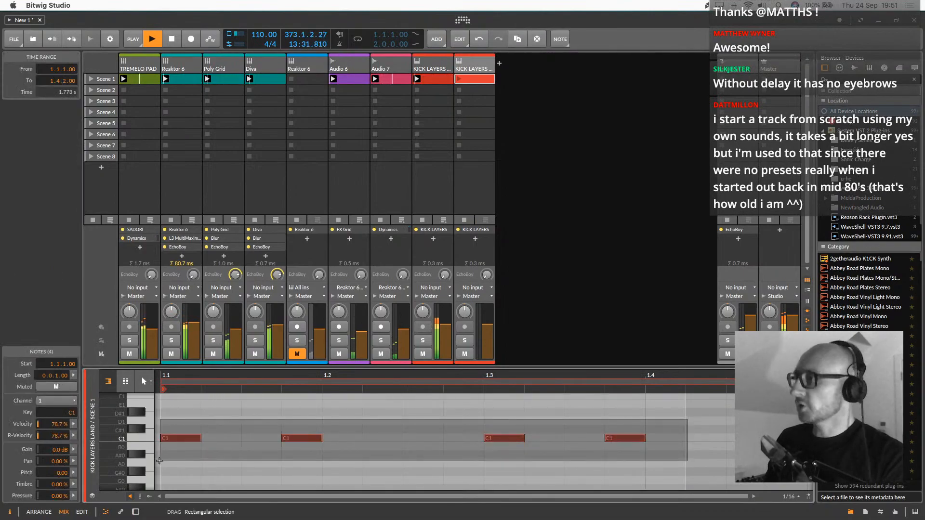
{"action": "key", "text": "Delete"}
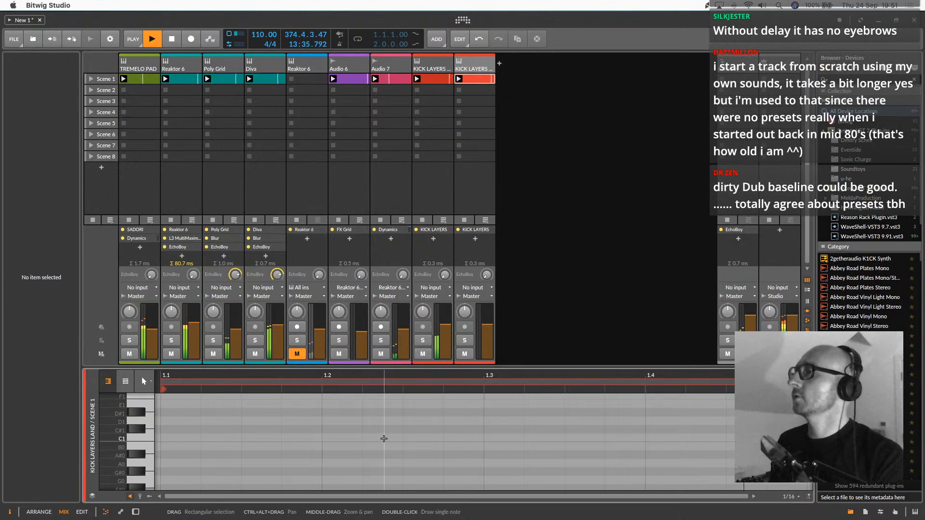
{"action": "double_click", "coordinate": [384, 439]}
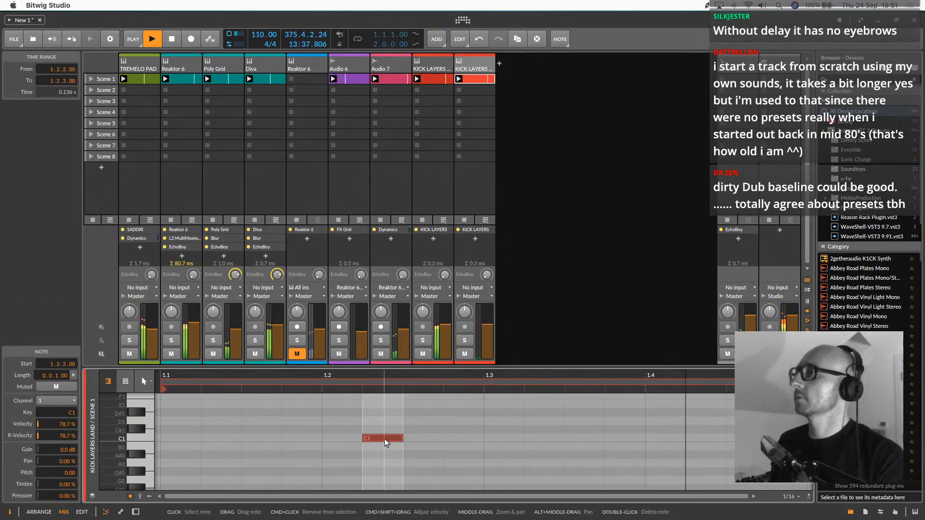
{"action": "double_click", "coordinate": [704, 437]}
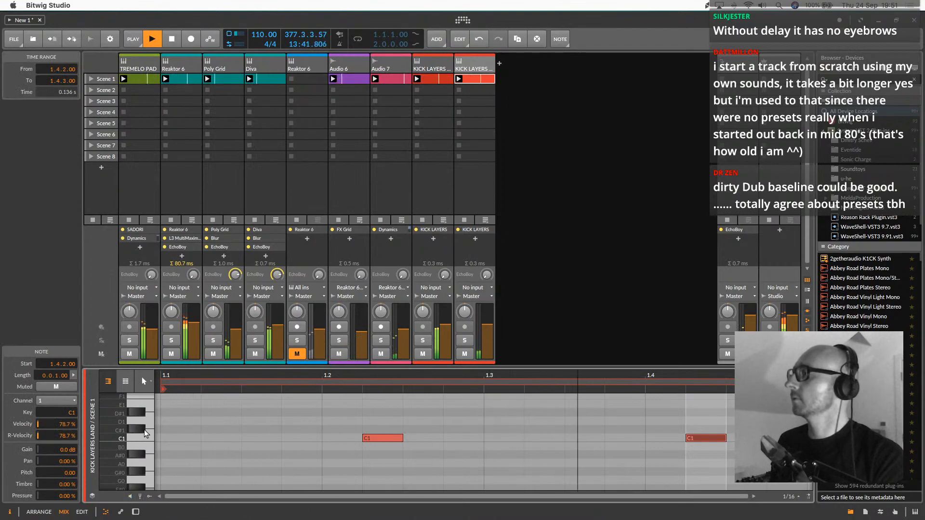
Try both C1 notes in the duplicated clip one sixteenth later and move them back to 1.2.2 and 1.4.2
{"action": "key", "text": "ctrl+a"}
{"action": "key", "text": "Right"}
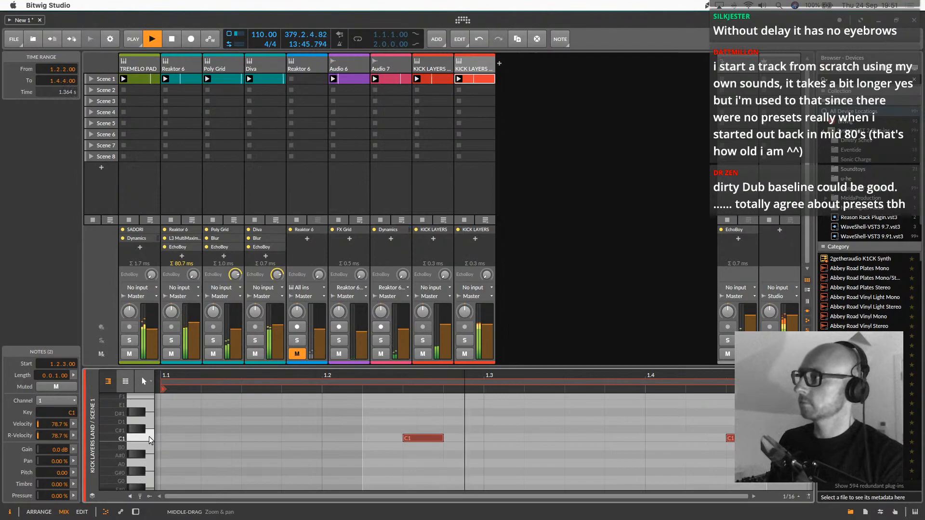
{"action": "key", "text": "Left"}
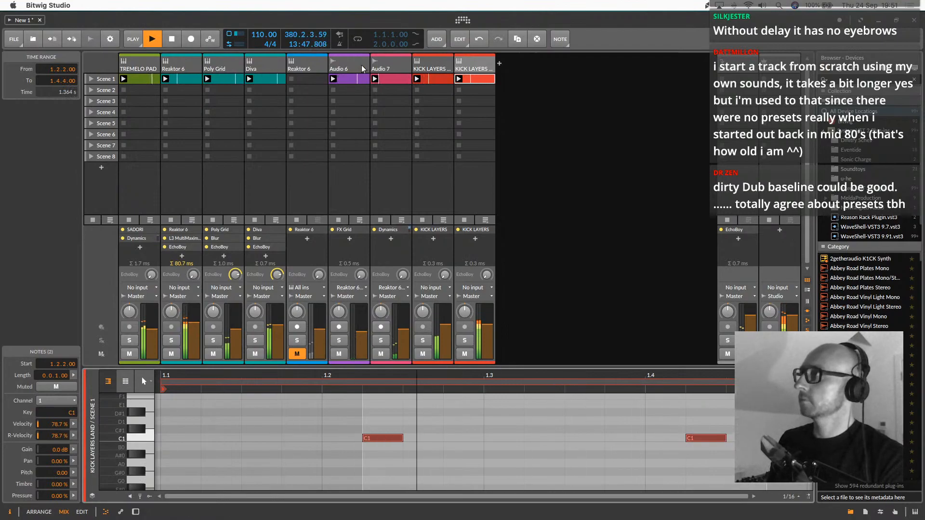
In the duplicated track's KICK LAYERS grid, set the Kick Beefy SM ELE sampler's pitch to -16.45 st and close the grid
{"action": "double_click", "coordinate": [472, 71]}
{"action": "left_click", "coordinate": [181, 419]}
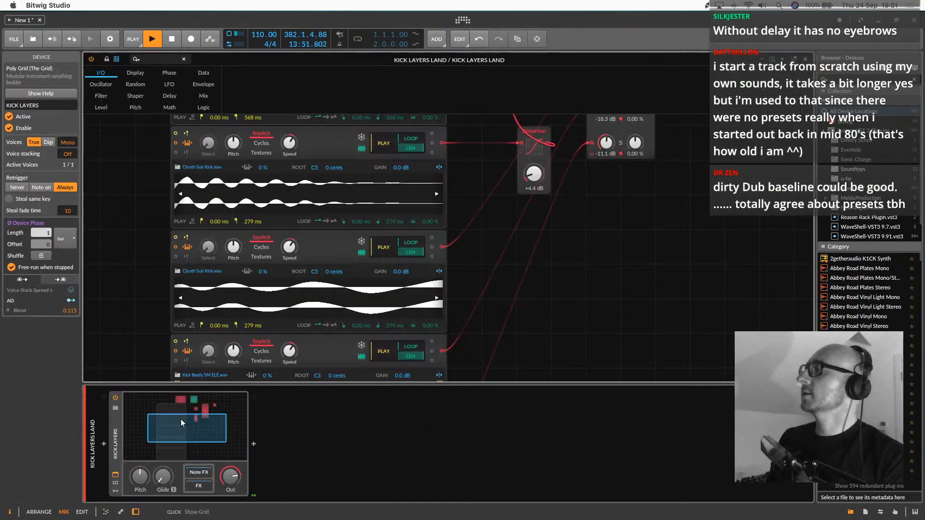
{"action": "left_click_drag", "start_coordinate": [602, 238], "coordinate": [603, 228]}
{"action": "scroll", "coordinate": [541, 290], "scroll_direction": "down", "scroll_amount": 2}
{"action": "scroll", "coordinate": [542, 290], "scroll_direction": "down", "scroll_amount": 5}
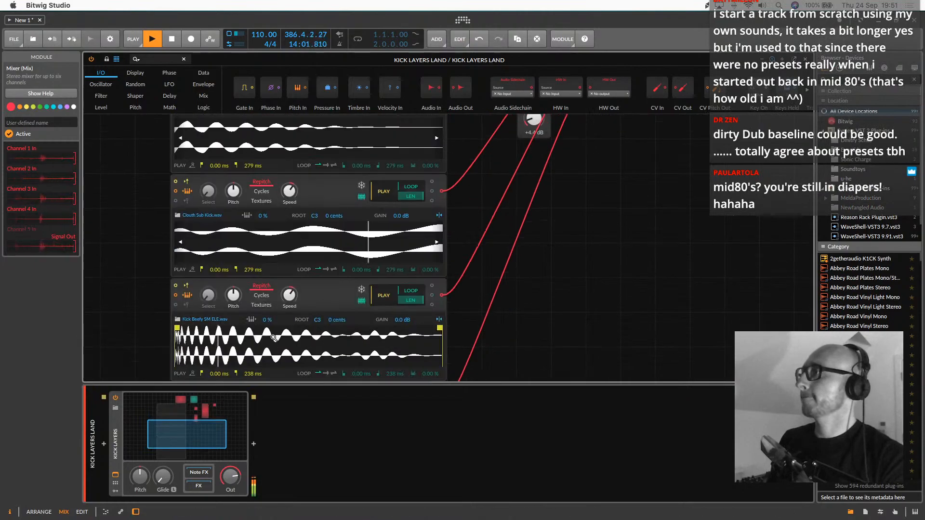
{"action": "left_click_drag", "start_coordinate": [233, 294], "coordinate": [233, 308]}
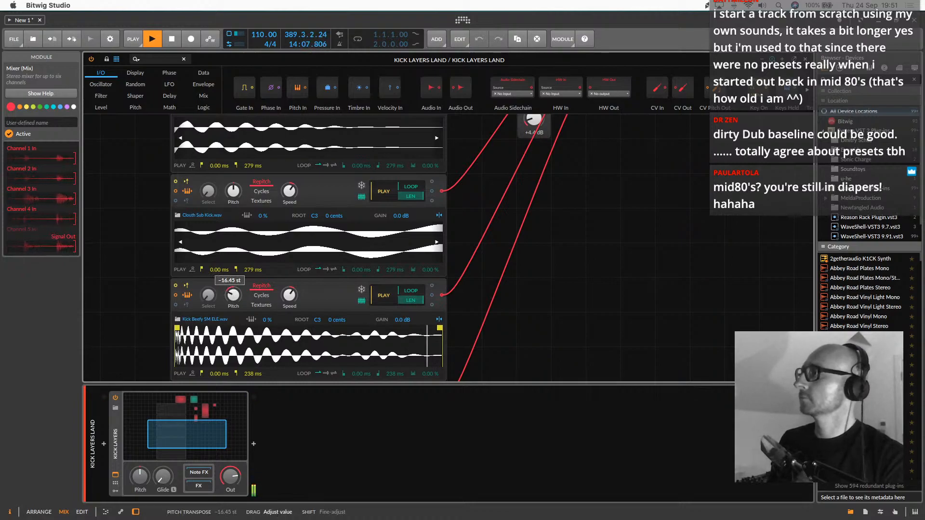
{"action": "scroll", "coordinate": [615, 275], "scroll_direction": "up", "scroll_amount": 1}
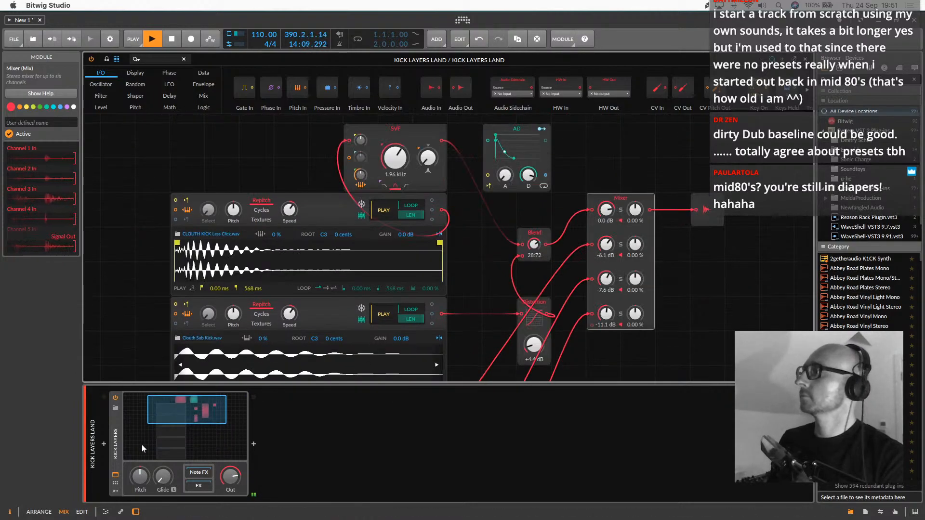
{"action": "double_click", "coordinate": [176, 420]}
{"action": "left_click_drag", "start_coordinate": [489, 342], "coordinate": [489, 342]}
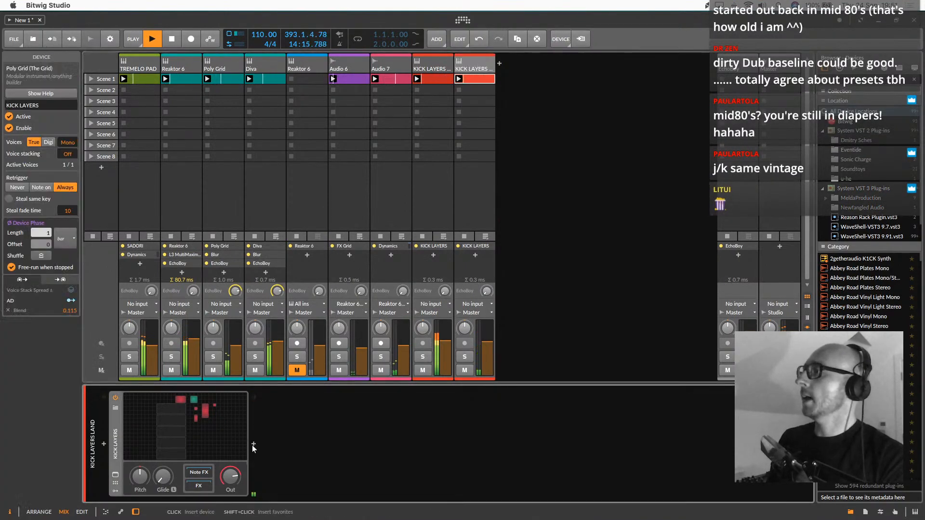
Insert Bitwig's EQ-5 after the KICK LAYERS device on the duplicated track
{"action": "left_click", "coordinate": [254, 444]}
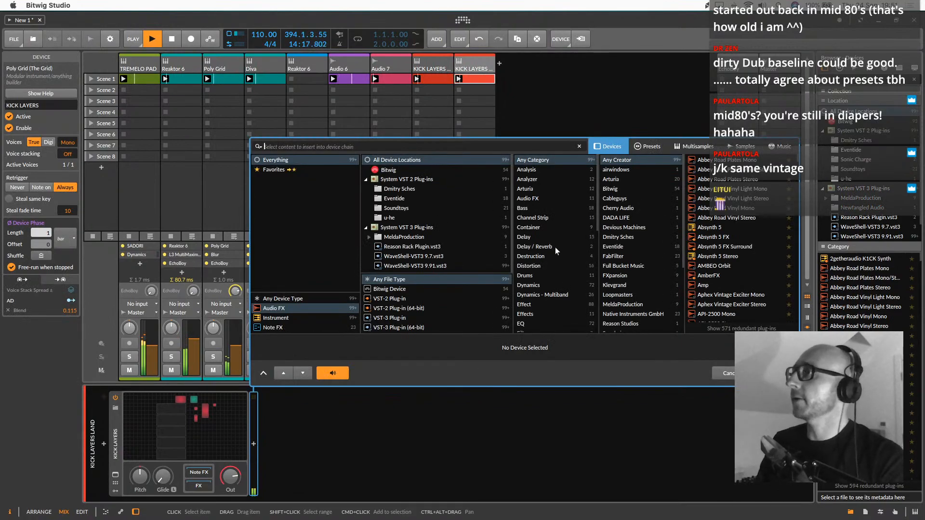
{"action": "scroll", "coordinate": [555, 247], "scroll_direction": "down", "scroll_amount": 1}
{"action": "left_click", "coordinate": [529, 314]}
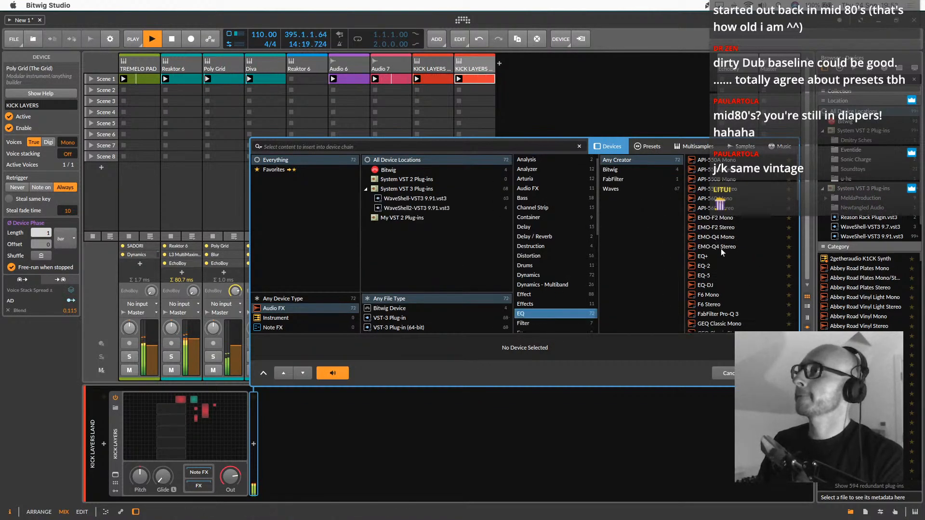
{"action": "left_click", "coordinate": [629, 173]}
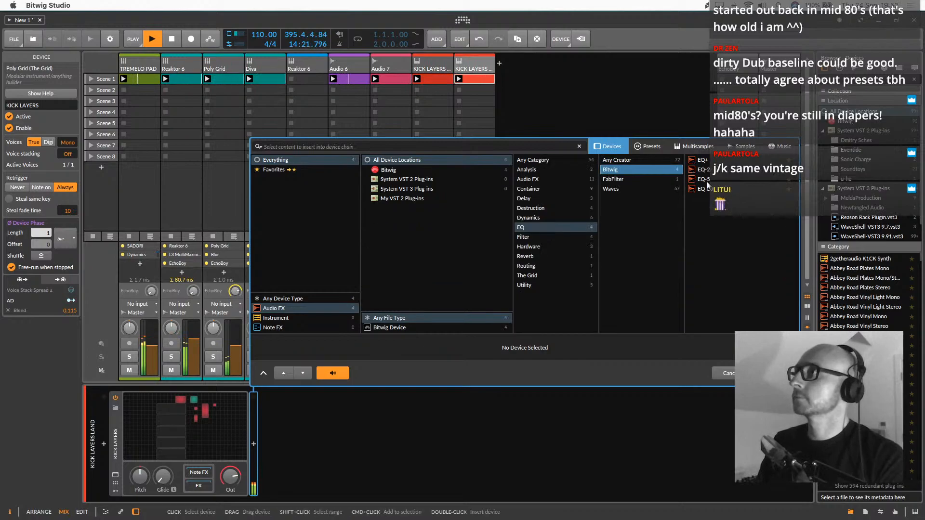
{"action": "double_click", "coordinate": [707, 181]}
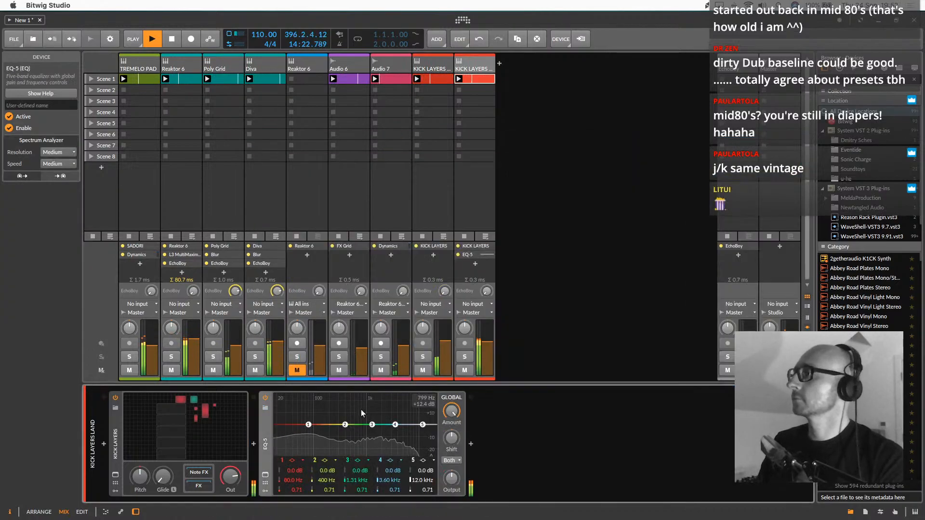
Make EQ-5 band 5 a low-pass filter at 4.40 kHz and solo both KICK LAYERS tracks
{"action": "left_click", "coordinate": [424, 460]}
{"action": "left_click", "coordinate": [436, 471]}
{"action": "left_click_drag", "start_coordinate": [422, 424], "coordinate": [388, 424]}
{"action": "left_click", "coordinate": [423, 356]}
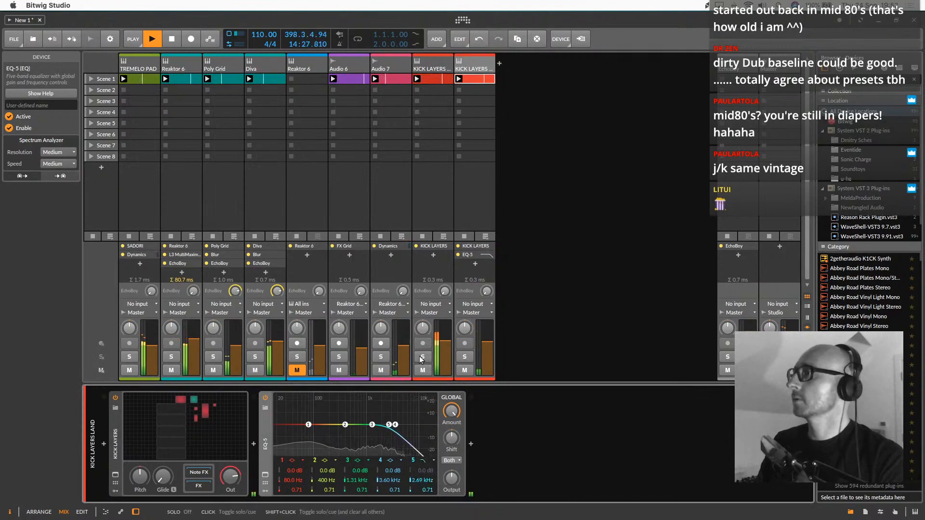
{"action": "left_click", "coordinate": [465, 357]}
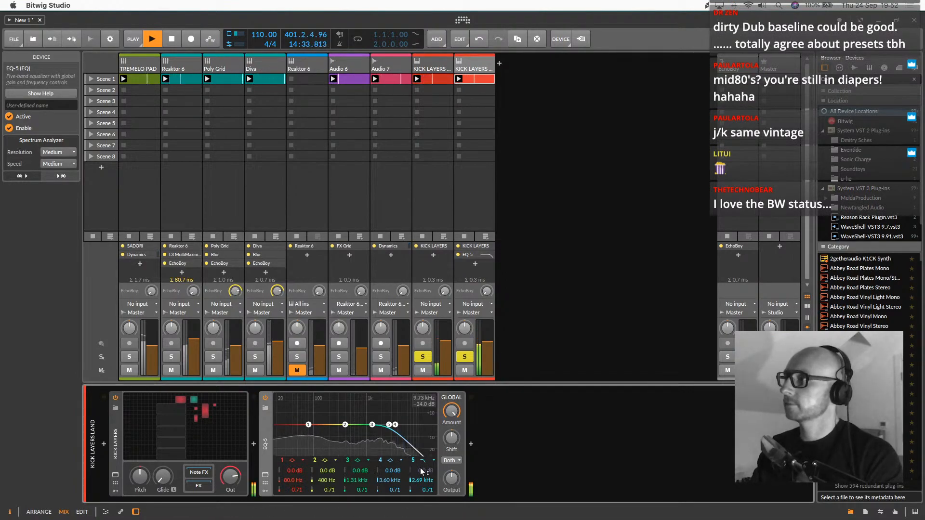
{"action": "left_click_drag", "start_coordinate": [418, 481], "coordinate": [417, 467]}
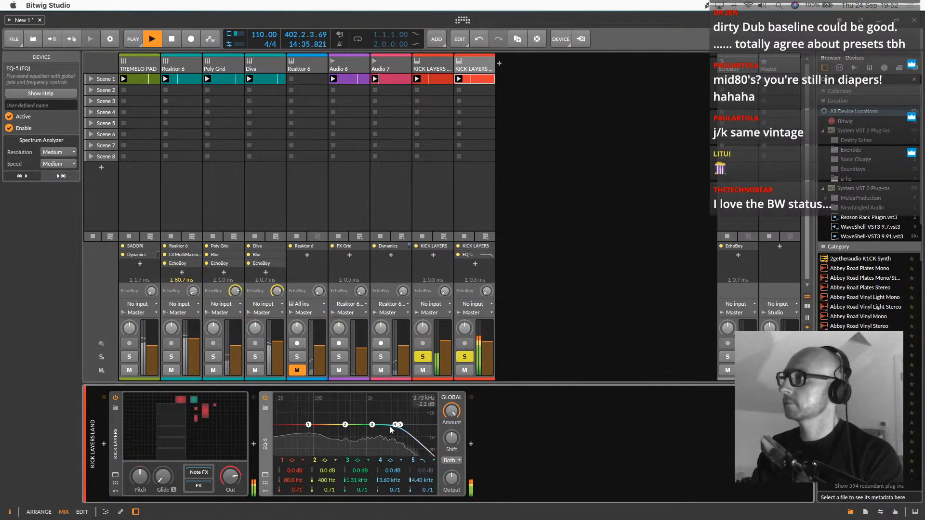
Insert Soundtoys Devil-Loc Deluxe after the EQ-5 and set Crush to 6.3, Crunch to 4.3 and Darkness to 2146.7
{"action": "left_click", "coordinate": [487, 63]}
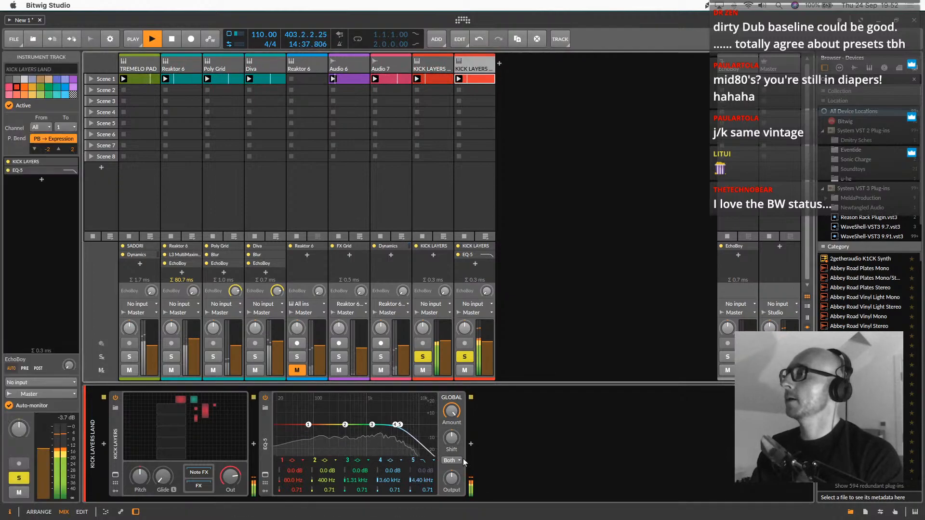
{"action": "left_click", "coordinate": [470, 444]}
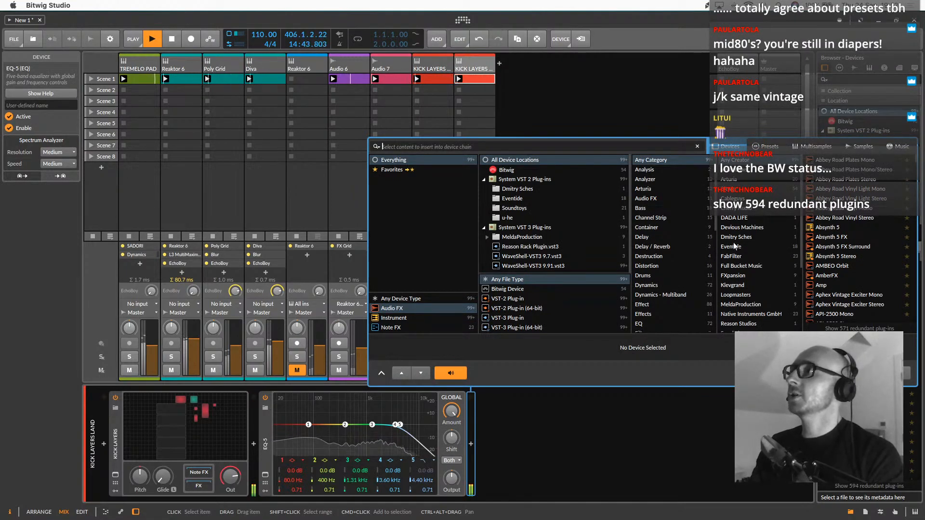
{"action": "scroll", "coordinate": [735, 250], "scroll_direction": "down", "scroll_amount": 4}
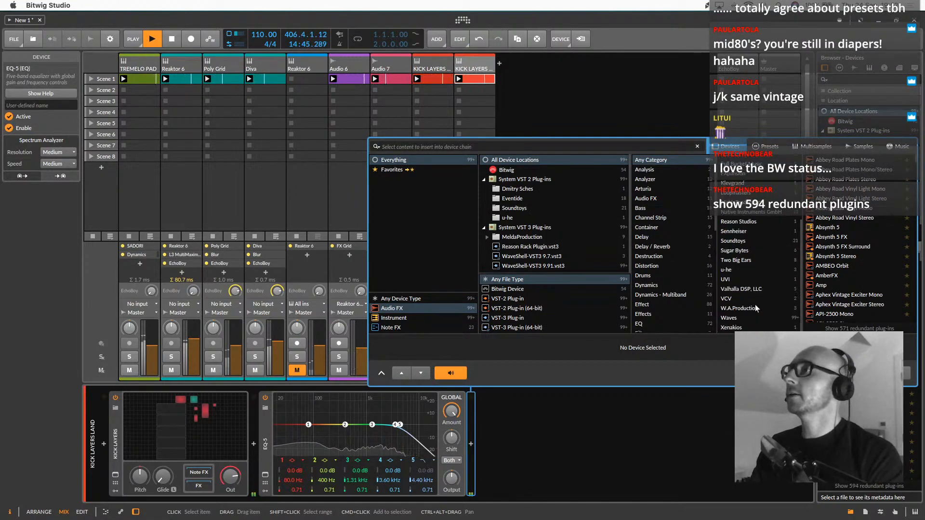
{"action": "left_click", "coordinate": [740, 242]}
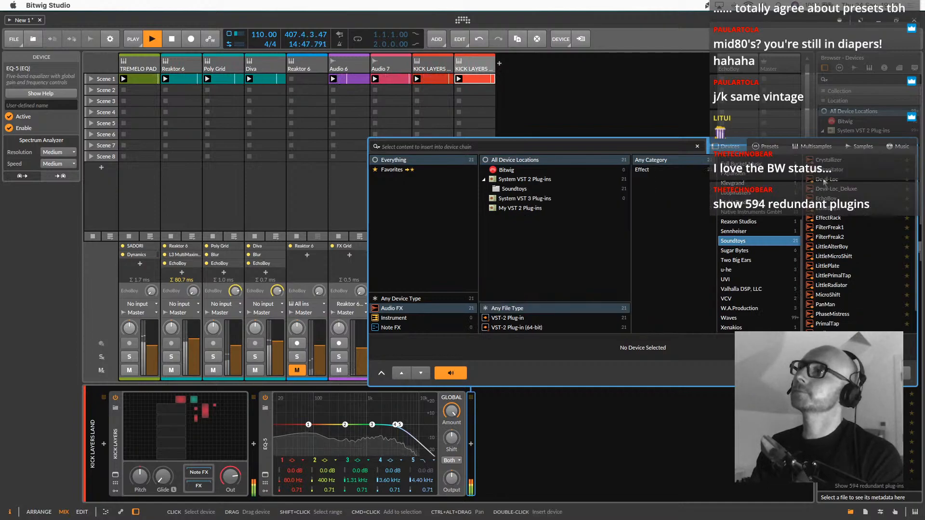
{"action": "double_click", "coordinate": [825, 189]}
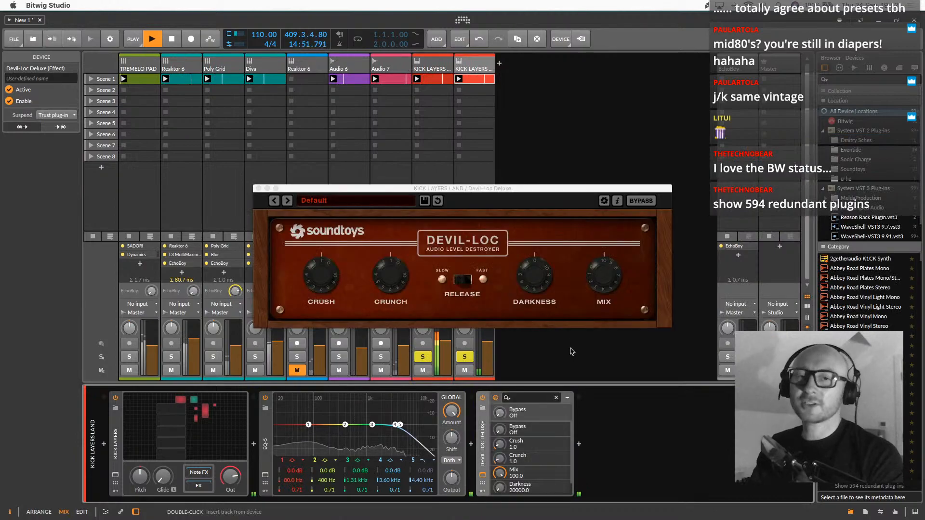
{"action": "left_click_drag", "start_coordinate": [330, 285], "coordinate": [335, 244]}
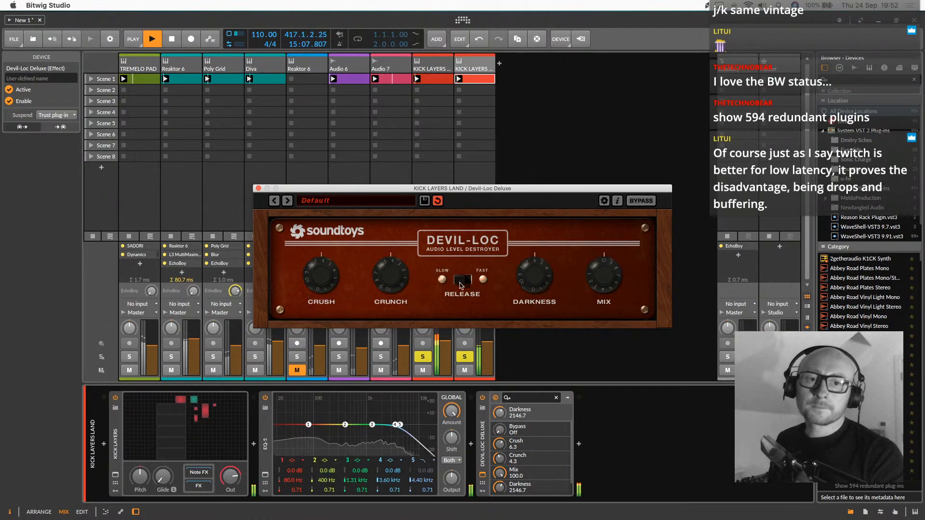
{"action": "key", "text": "super+Tab"}
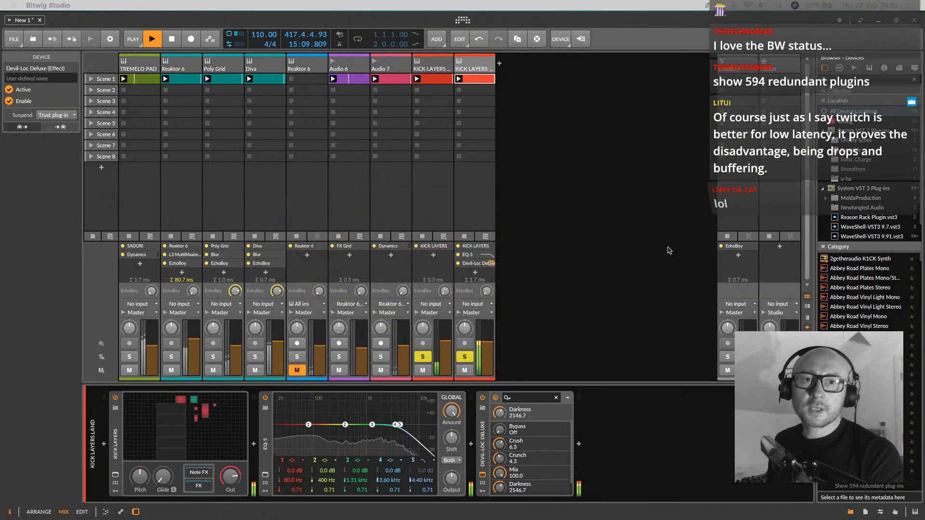
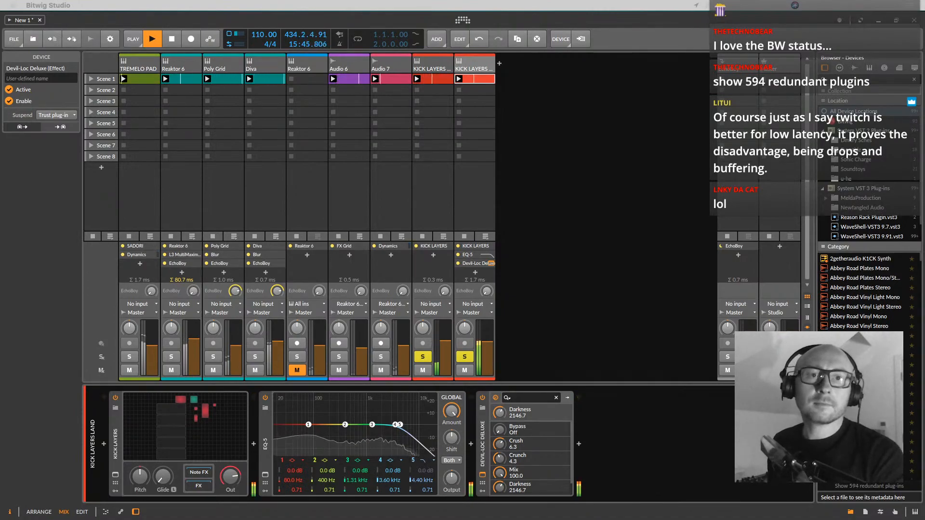
Close the Devil-Loc Deluxe window and unsolo both KICK LAYERS tracks
{"action": "key", "text": "super+Tab"}
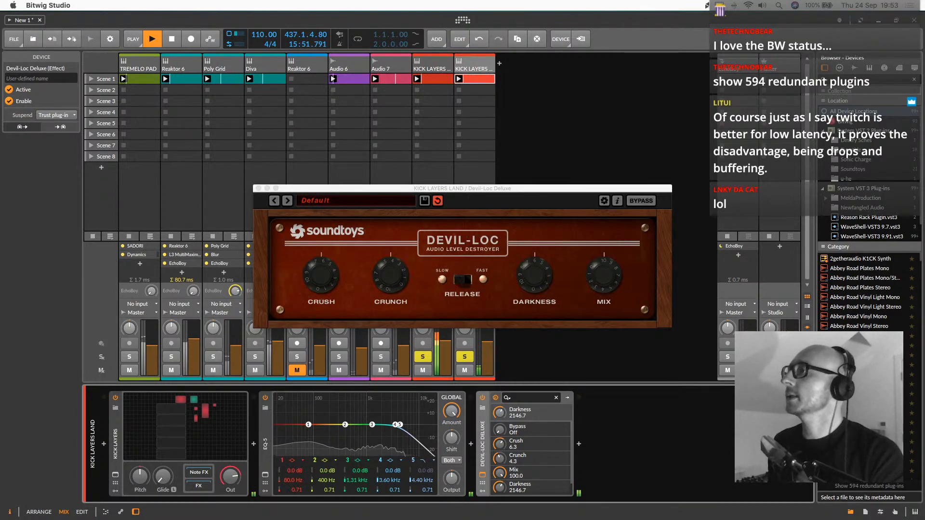
{"action": "left_click", "coordinate": [258, 188]}
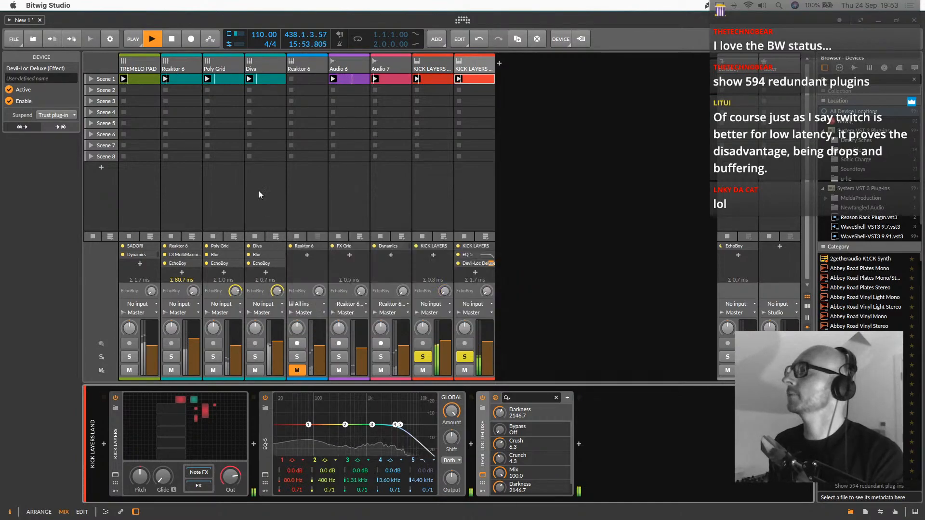
{"action": "left_click", "coordinate": [466, 357]}
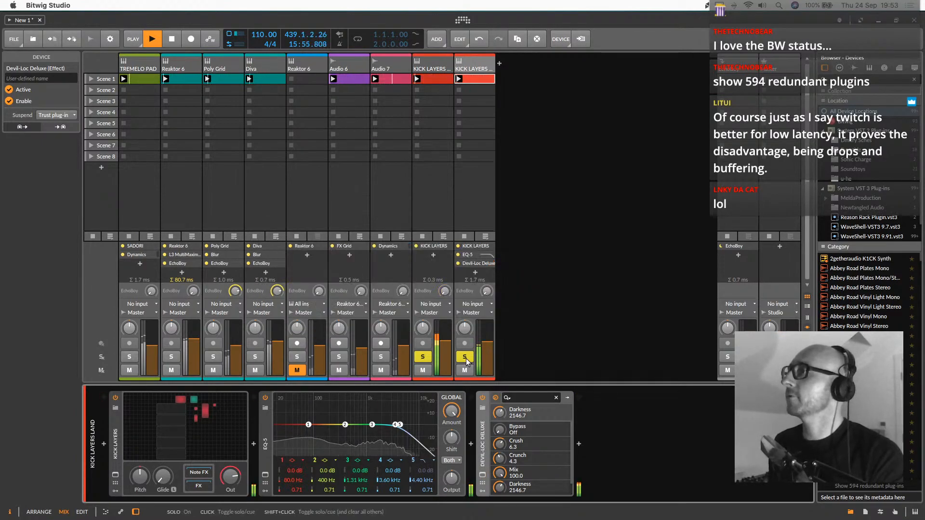
{"action": "left_click", "coordinate": [422, 357]}
Turn off Devil-Loc Deluxe on the second KICK LAYERS track and rebalance that track's volume fader
{"action": "left_click_drag", "start_coordinate": [480, 354], "coordinate": [487, 332]}
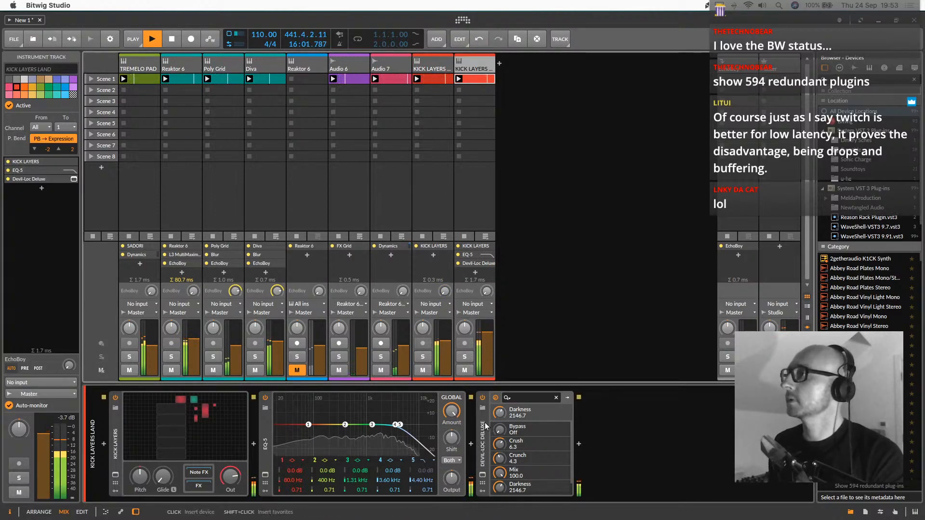
{"action": "left_click", "coordinate": [483, 398]}
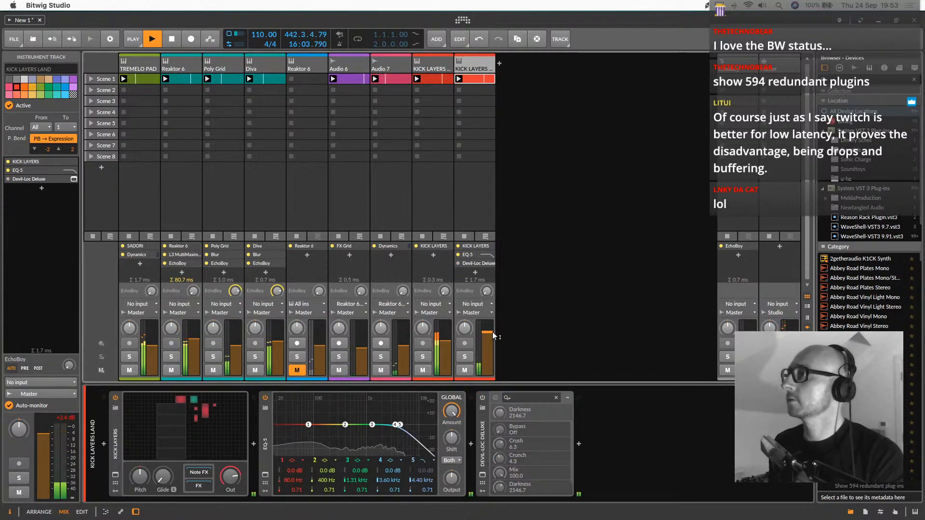
{"action": "left_click_drag", "start_coordinate": [491, 340], "coordinate": [450, 338]}
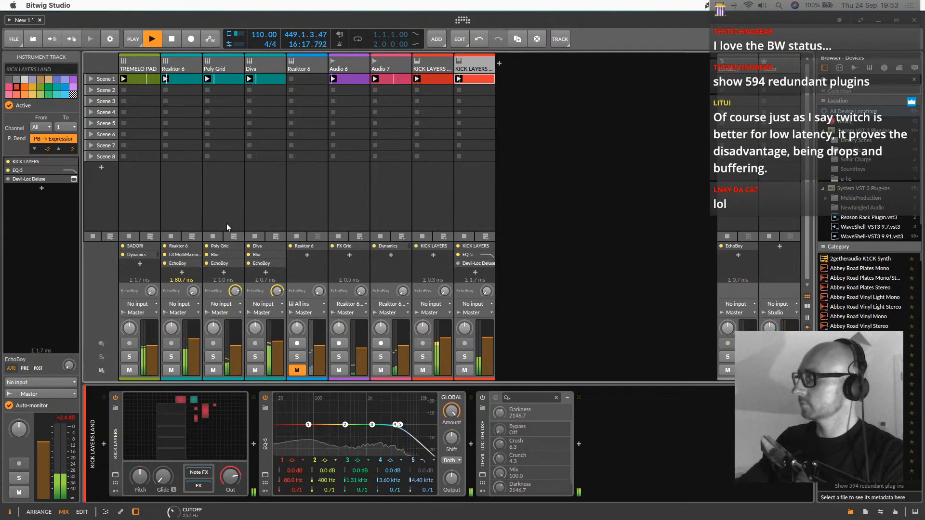
Mute the Diva track
{"action": "left_click", "coordinate": [256, 61]}
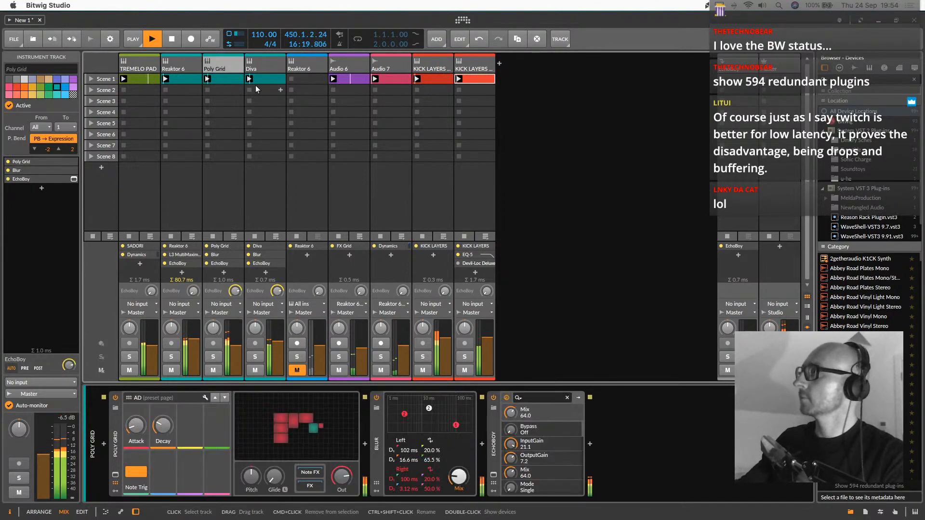
{"action": "left_click", "coordinate": [255, 370]}
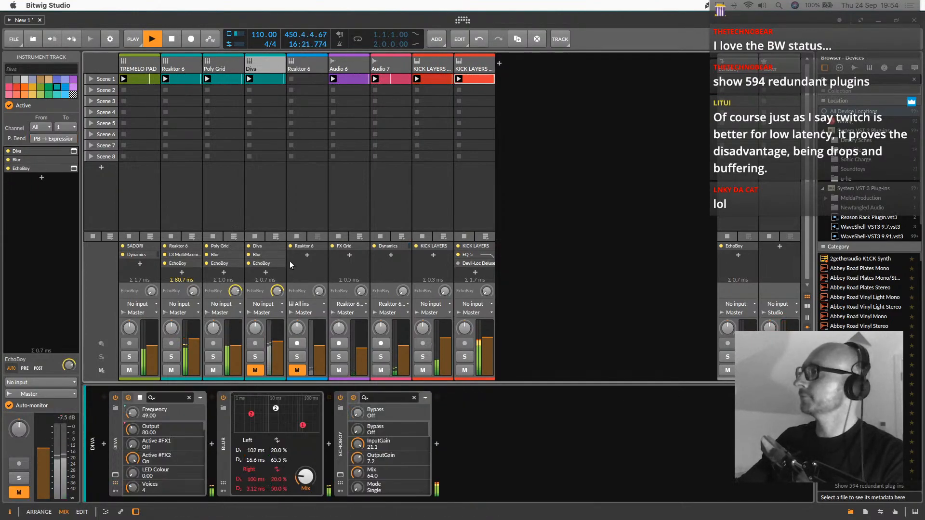
{"action": "mouse_move", "coordinate": [284, 249]}
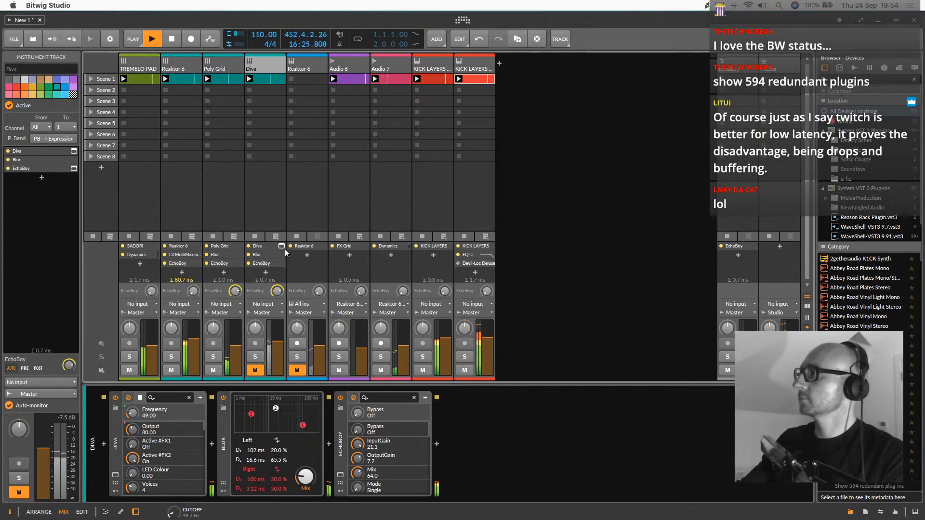
Add an instrument track after the second KICK LAYERS track and load Native Instruments Reaktor 6 on it
{"action": "left_click", "coordinate": [467, 61]}
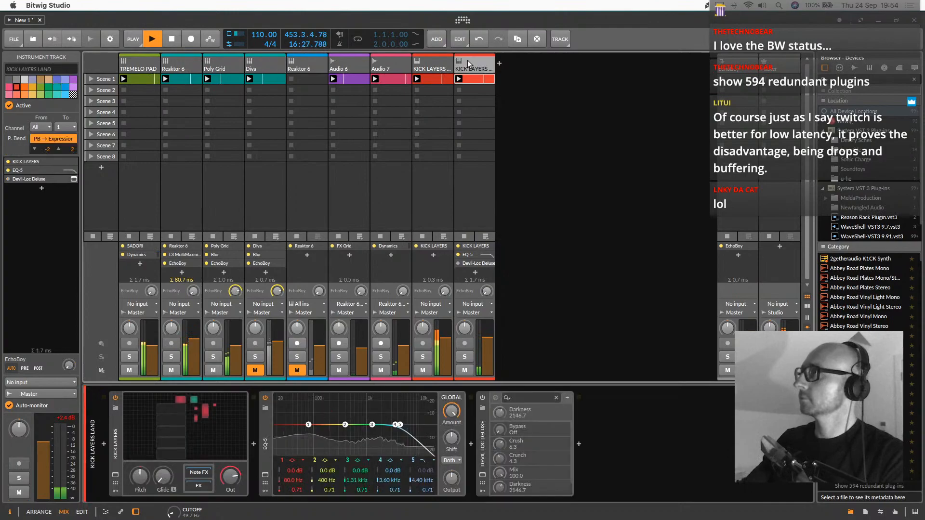
{"action": "left_click", "coordinate": [499, 64]}
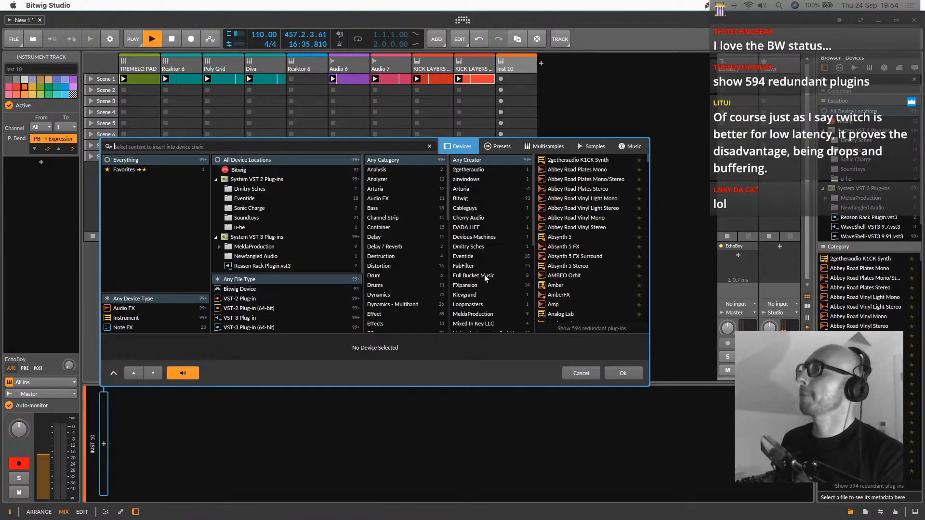
{"action": "scroll", "coordinate": [478, 302], "scroll_direction": "down", "scroll_amount": 5}
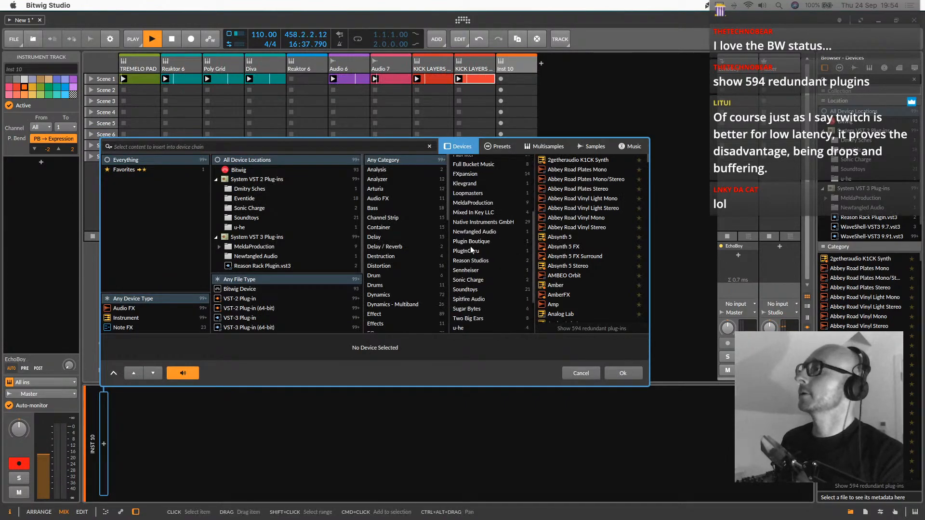
{"action": "left_click", "coordinate": [475, 223]}
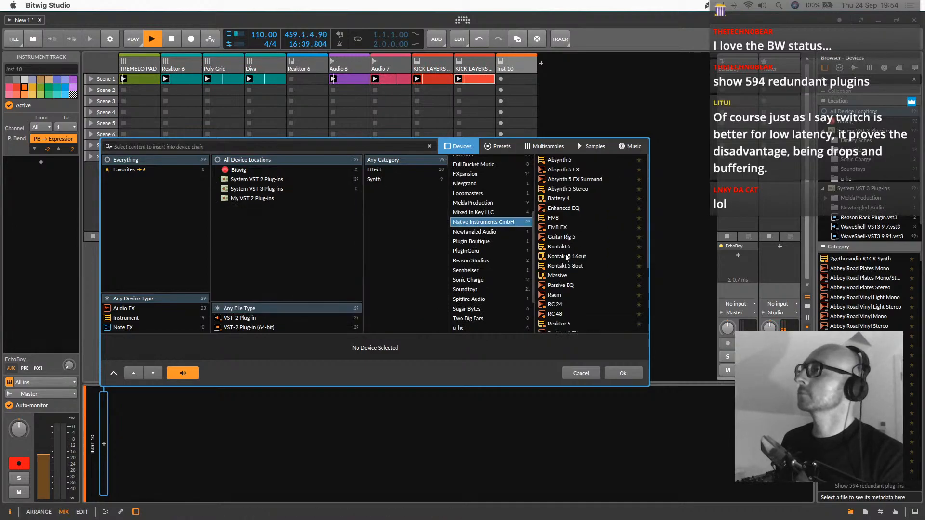
{"action": "scroll", "coordinate": [565, 270], "scroll_direction": "down", "scroll_amount": 5}
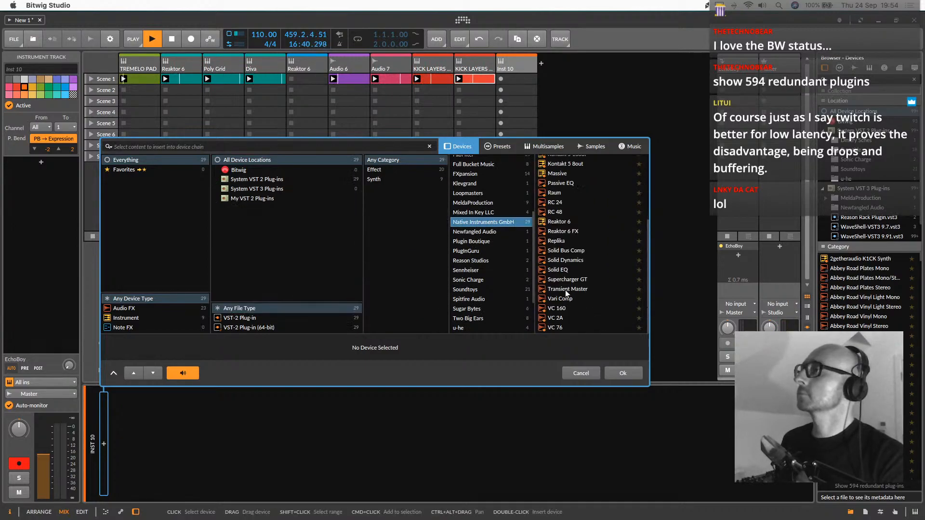
{"action": "double_click", "coordinate": [557, 222]}
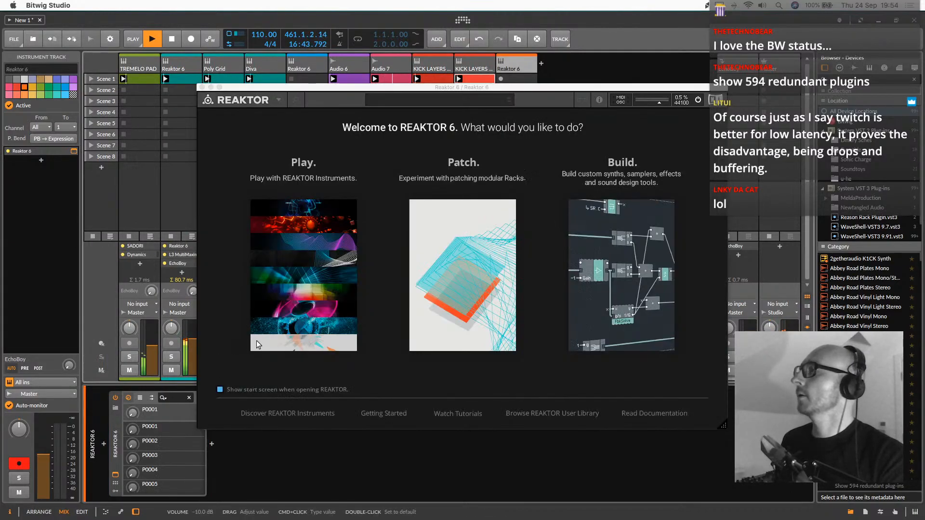
Load the Monark ensemble in the new track's Reaktor 6, discarding changes to the Substanz ensemble
{"action": "left_click", "coordinate": [276, 205]}
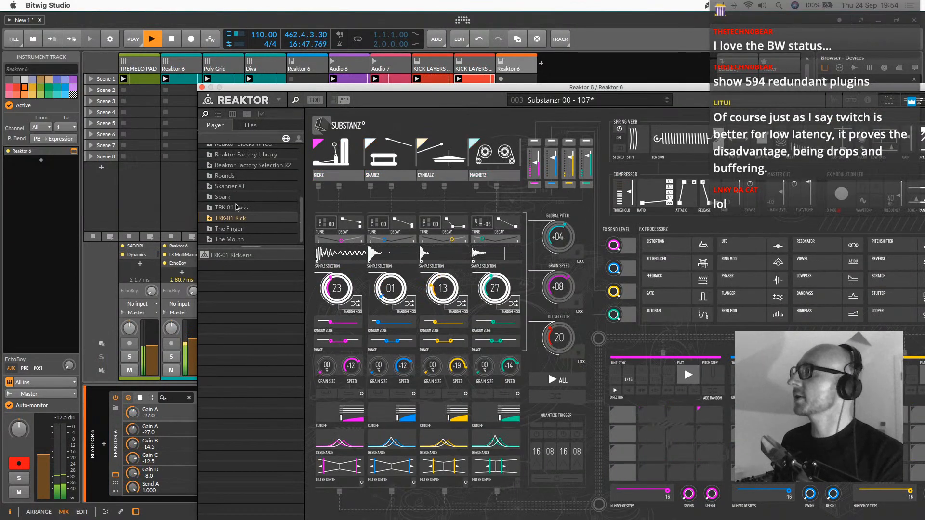
{"action": "scroll", "coordinate": [236, 207], "scroll_direction": "up", "scroll_amount": 5}
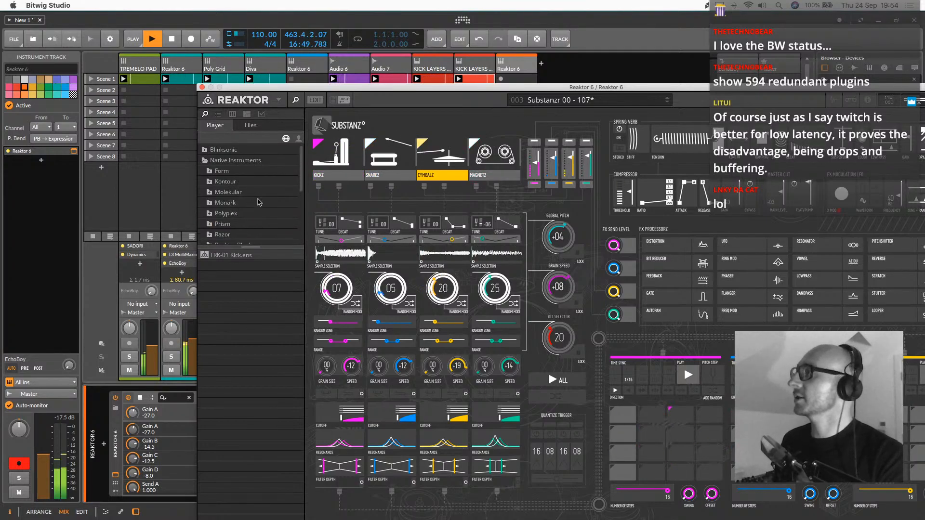
{"action": "left_click", "coordinate": [225, 202]}
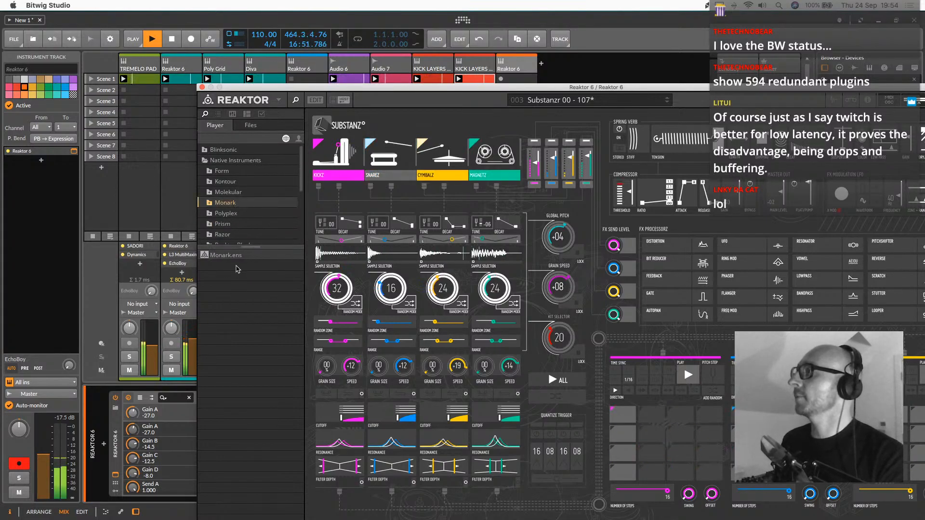
{"action": "double_click", "coordinate": [226, 255]}
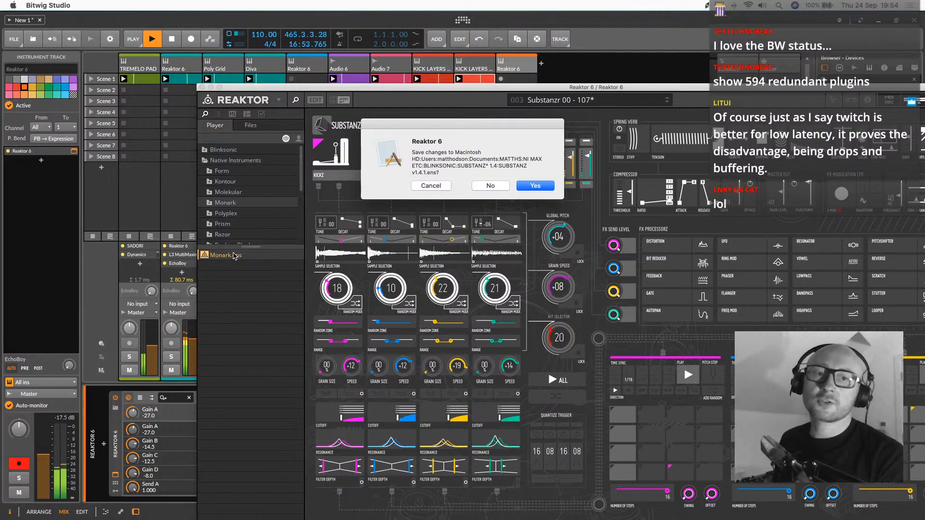
{"action": "key", "text": "super+Tab"}
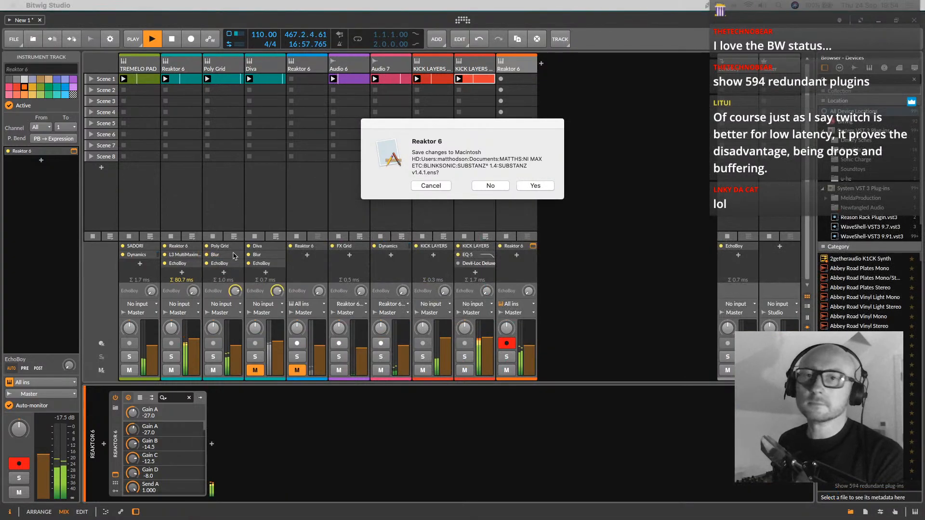
{"action": "left_click", "coordinate": [489, 184]}
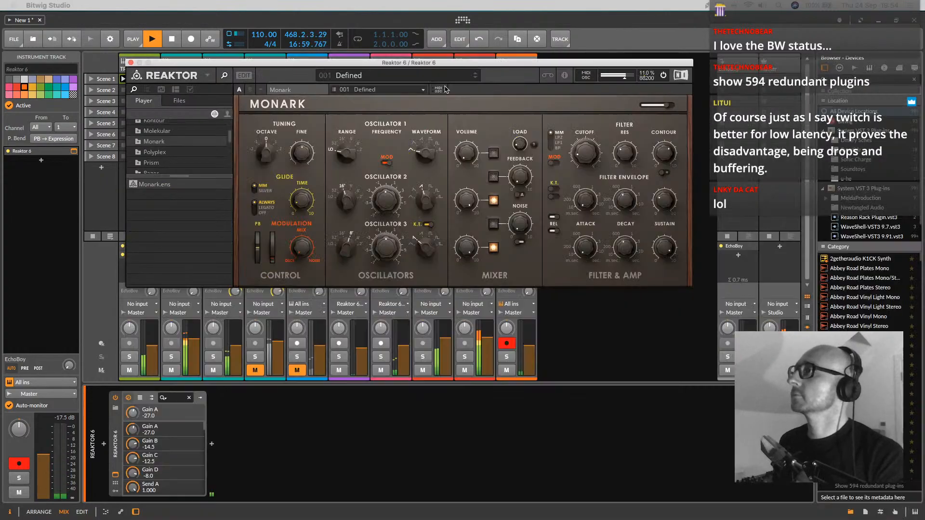
Create a clip in the Monark track's Scene 1 slot and open it in the note editor, moving the Reaktor window clear
{"action": "left_click_drag", "start_coordinate": [372, 61], "coordinate": [380, 383]}
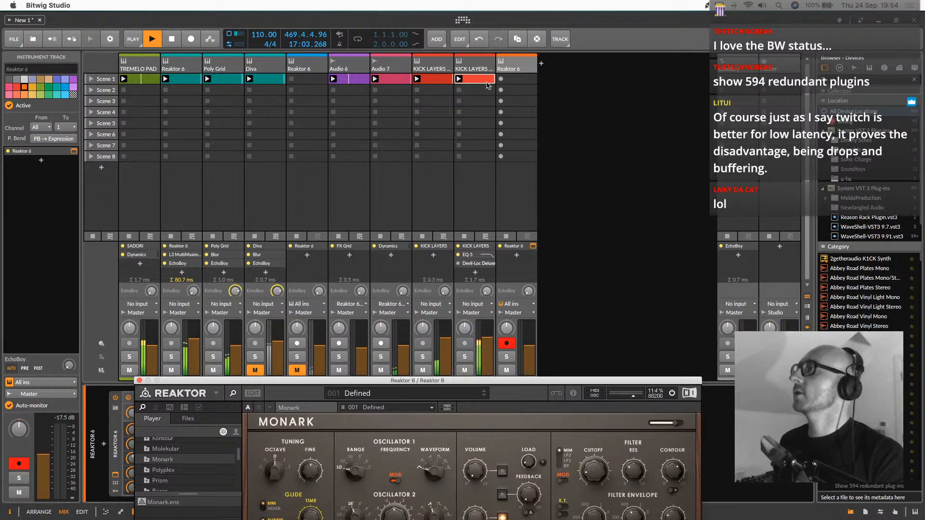
{"action": "double_click", "coordinate": [513, 79]}
{"action": "left_click_drag", "start_coordinate": [285, 380], "coordinate": [574, 178]}
{"action": "left_click", "coordinate": [518, 79]}
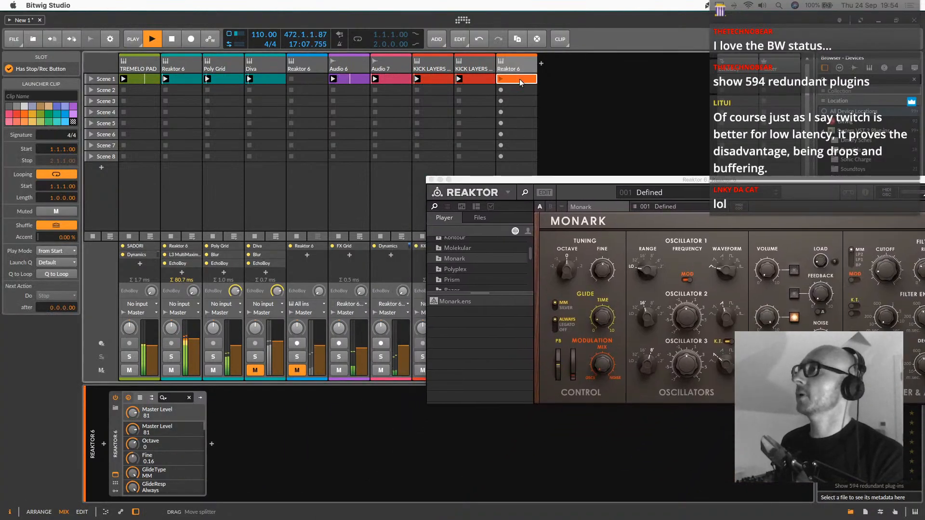
{"action": "double_click", "coordinate": [519, 80]}
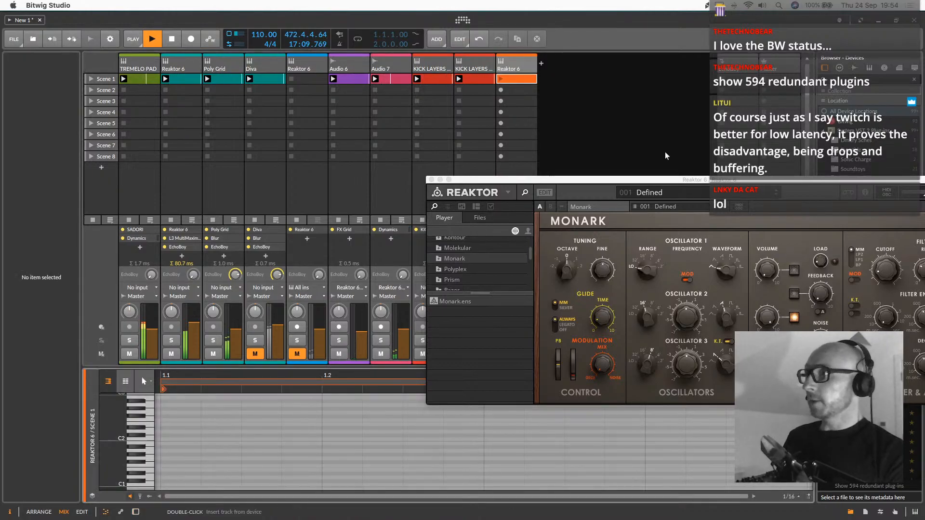
{"action": "left_click_drag", "start_coordinate": [655, 180], "coordinate": [533, 117]}
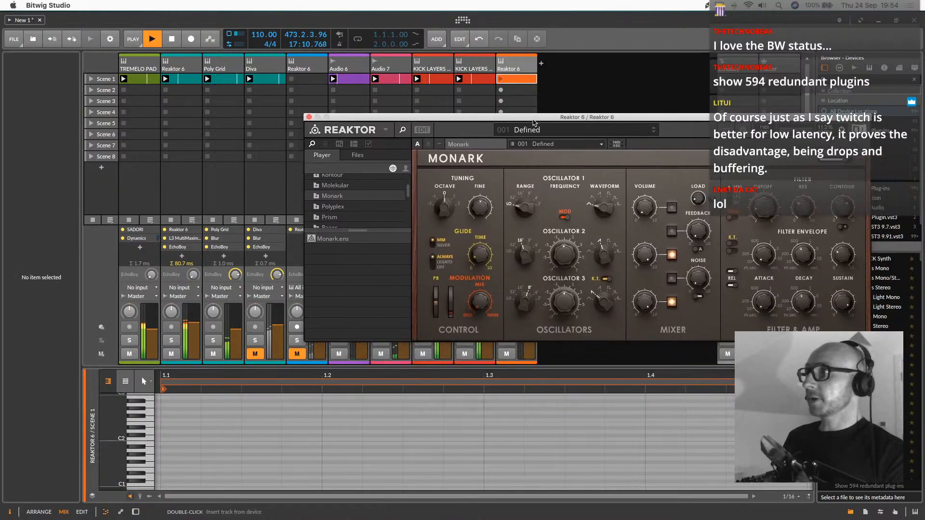
Draw a sixteenth-note B1 at 1.1.3 in the Monark clip, set the loop length to 0.1.3.00 and launch the clip
{"action": "left_click", "coordinate": [172, 444]}
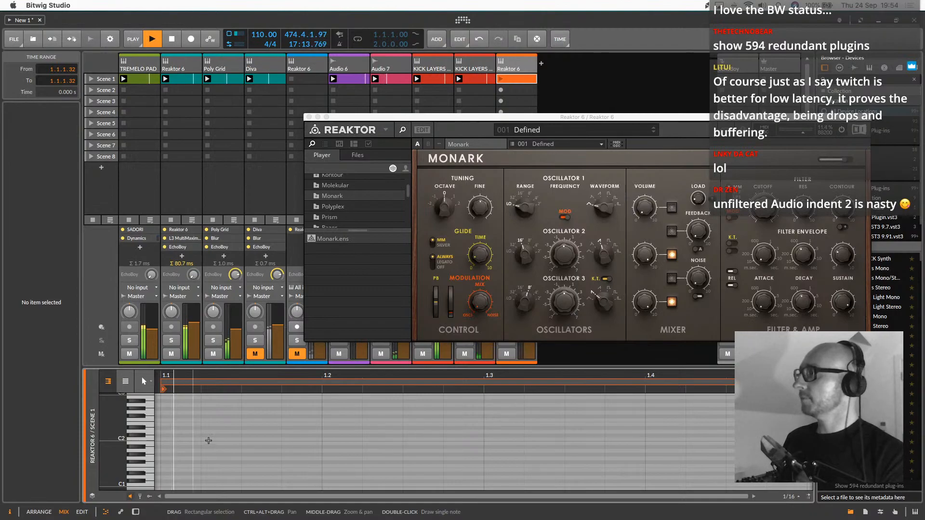
{"action": "double_click", "coordinate": [250, 442]}
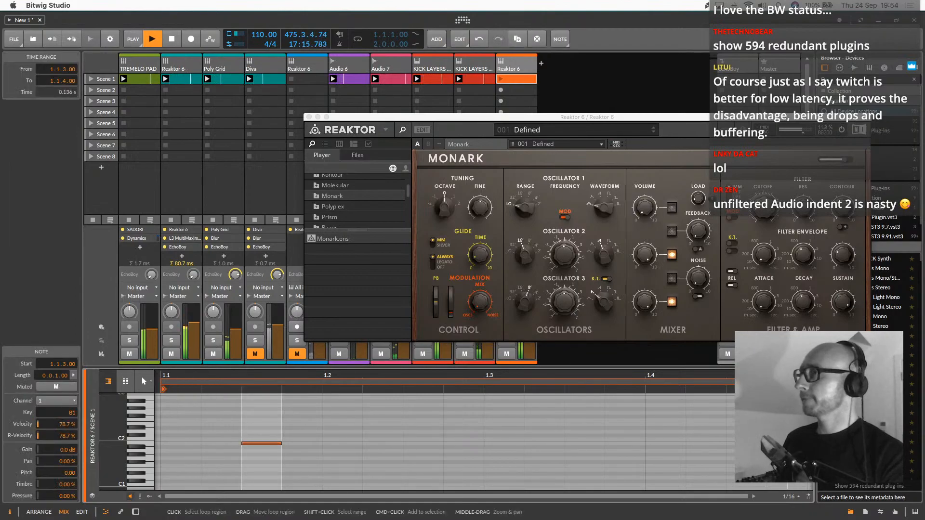
{"action": "left_click_drag", "start_coordinate": [806, 382], "coordinate": [441, 402]}
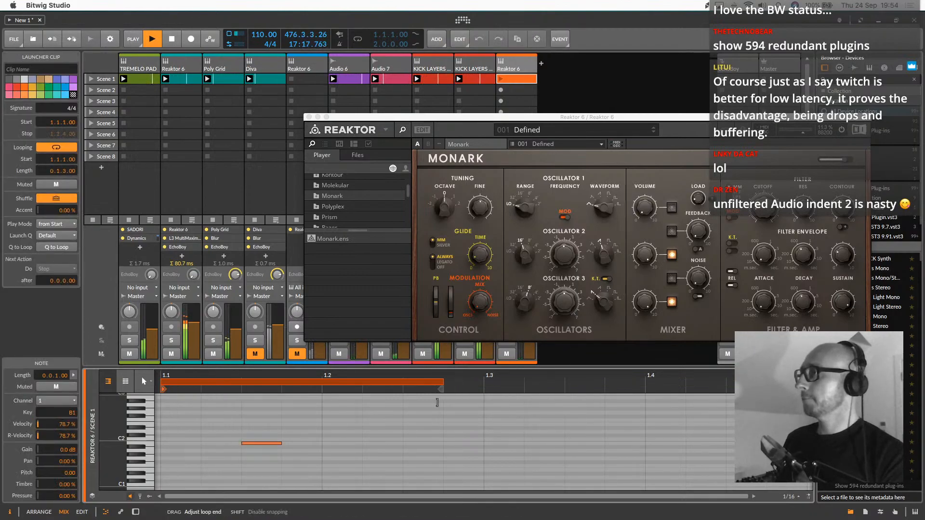
{"action": "left_click", "coordinate": [501, 79]}
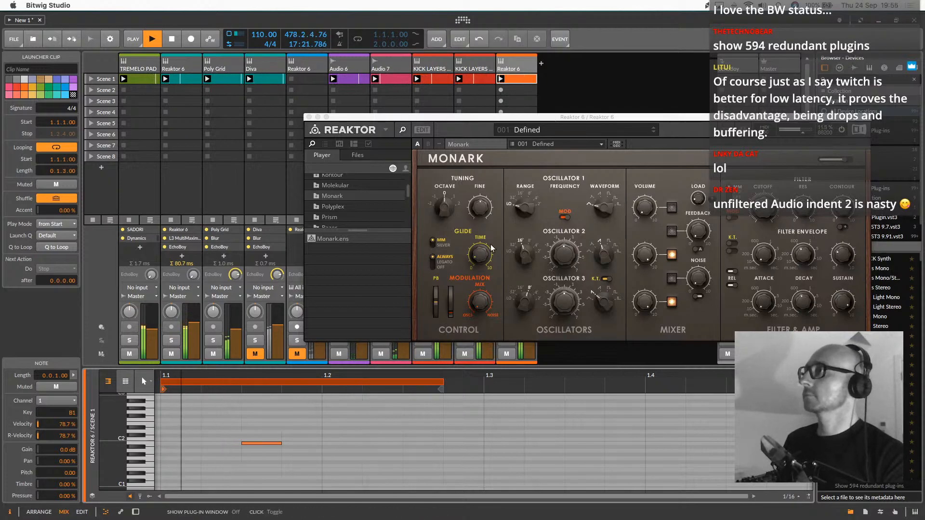
Scale the Monark clip to 50% and shorten its loop to three sixteenth notes
{"action": "right_click", "coordinate": [529, 80]}
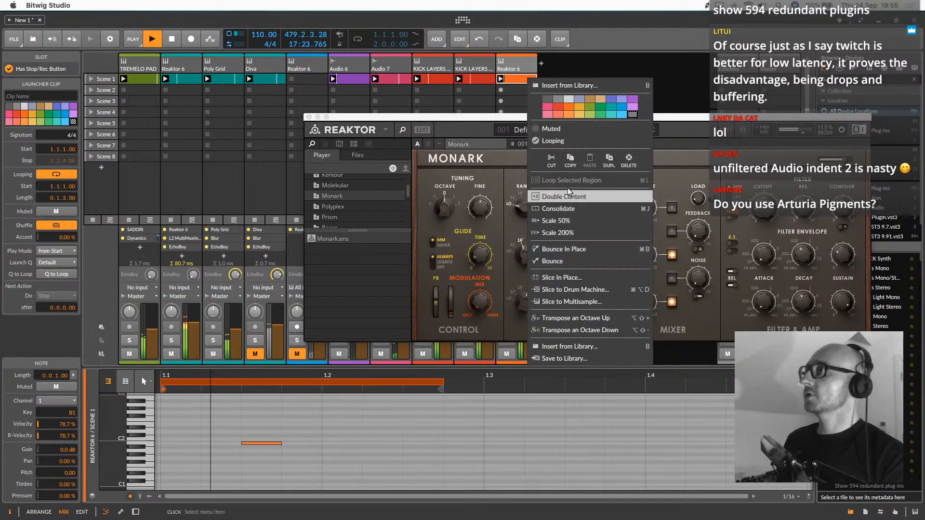
{"action": "left_click", "coordinate": [567, 221]}
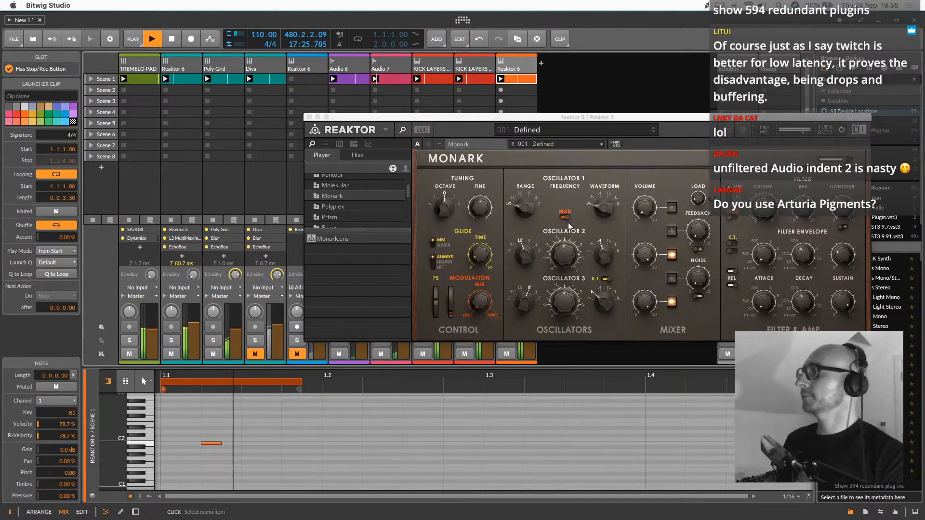
{"action": "right_click", "coordinate": [240, 384]}
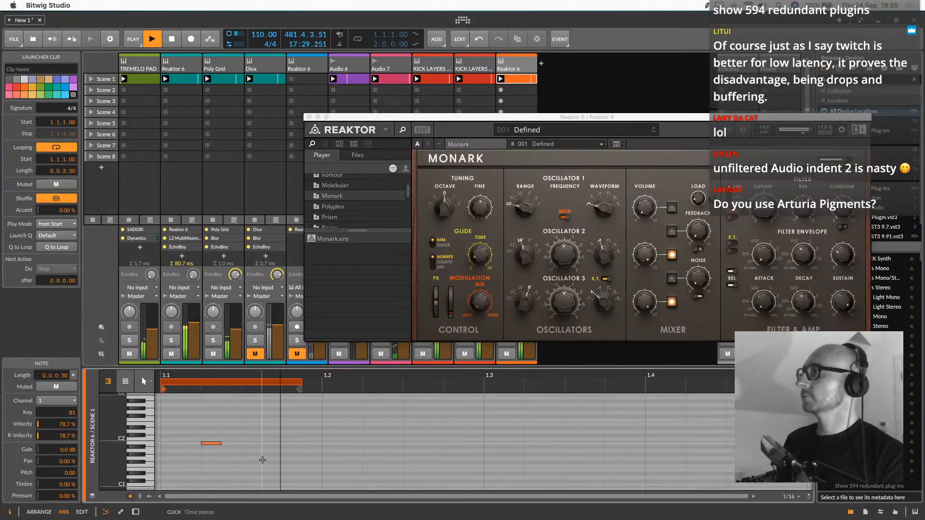
{"action": "right_click", "coordinate": [239, 384]}
{"action": "left_click", "coordinate": [229, 414]}
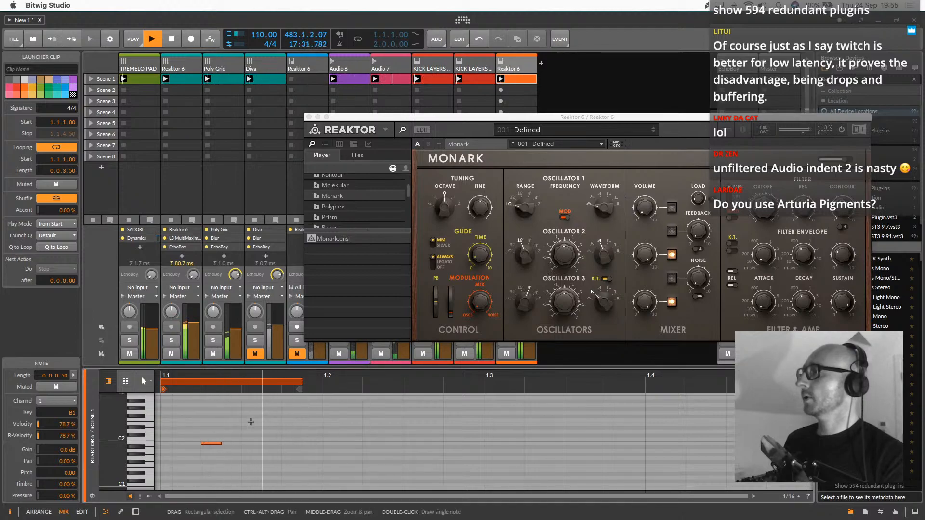
{"action": "mouse_move", "coordinate": [300, 385]}
{"action": "left_mouse_down"}
{"action": "mouse_move", "coordinate": [257, 385]}
{"action": "mouse_move", "coordinate": [282, 385]}
{"action": "left_mouse_up"}
{"action": "left_click_drag", "start_coordinate": [212, 376], "coordinate": [340, 447]}
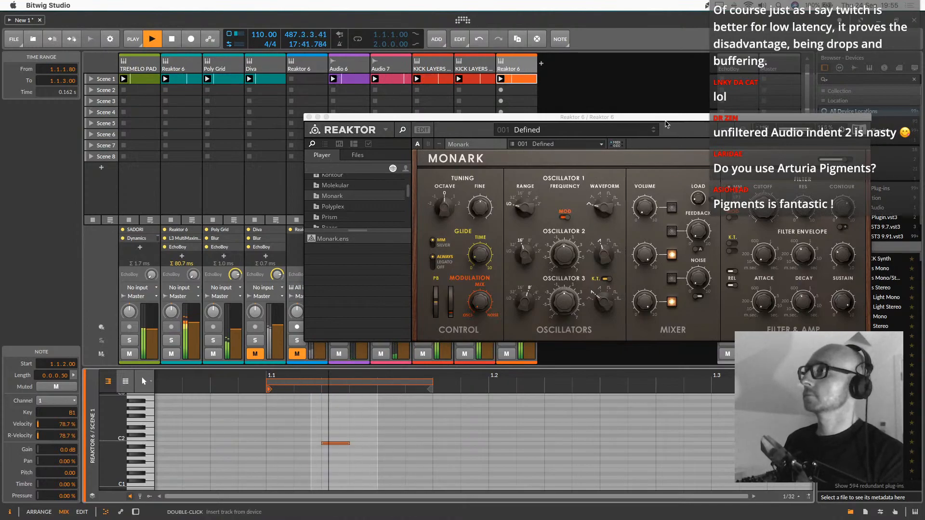
Audition Monark's snapshots, trying a filter cutoff change on Cording, and settle on 009 Lil French
{"action": "left_click", "coordinate": [652, 133]}
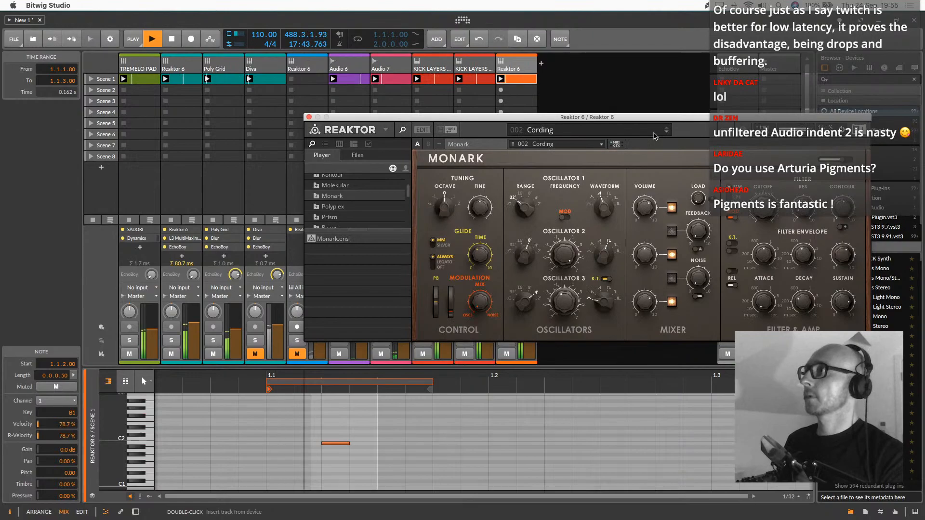
{"action": "left_click_drag", "start_coordinate": [769, 208], "coordinate": [769, 187]}
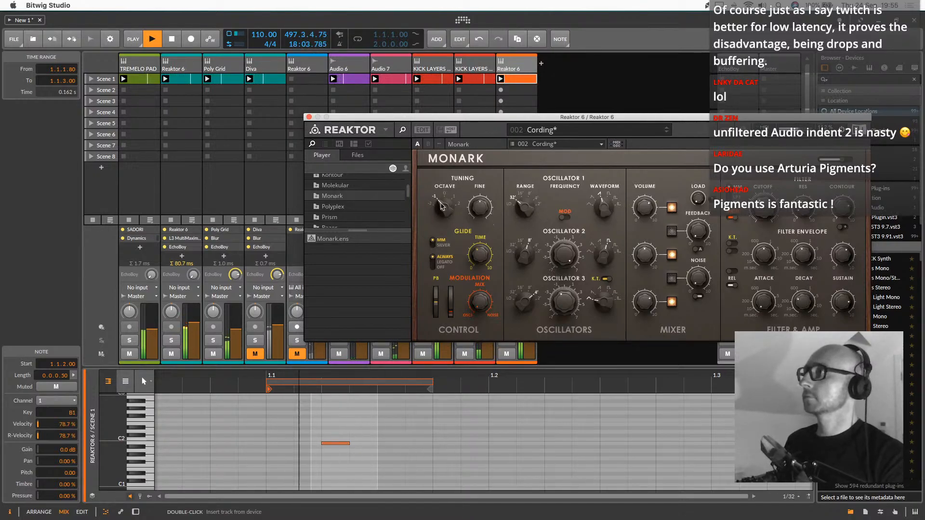
{"action": "left_click", "coordinate": [667, 132]}
{"action": "left_click", "coordinate": [667, 132]}
{"action": "left_click", "coordinate": [667, 133]}
{"action": "left_click", "coordinate": [666, 133]}
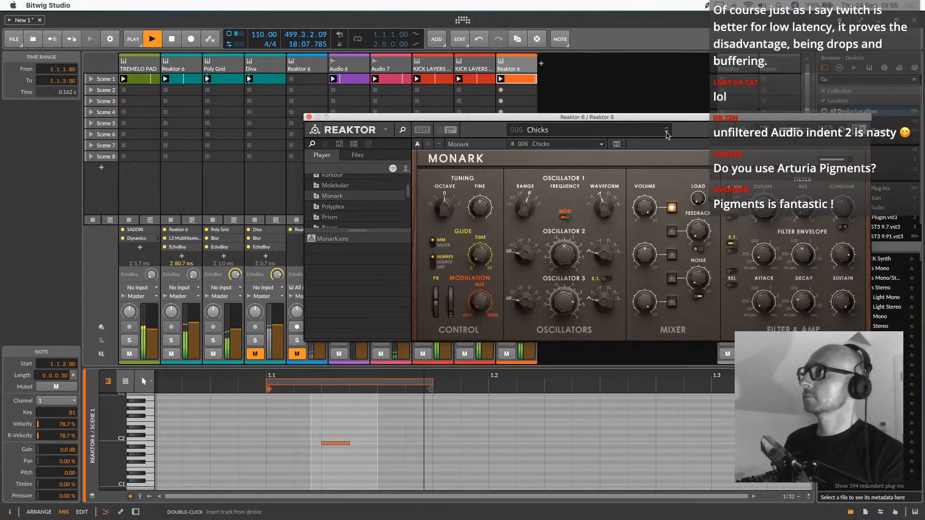
{"action": "left_click", "coordinate": [667, 133]}
{"action": "left_click", "coordinate": [667, 133]}
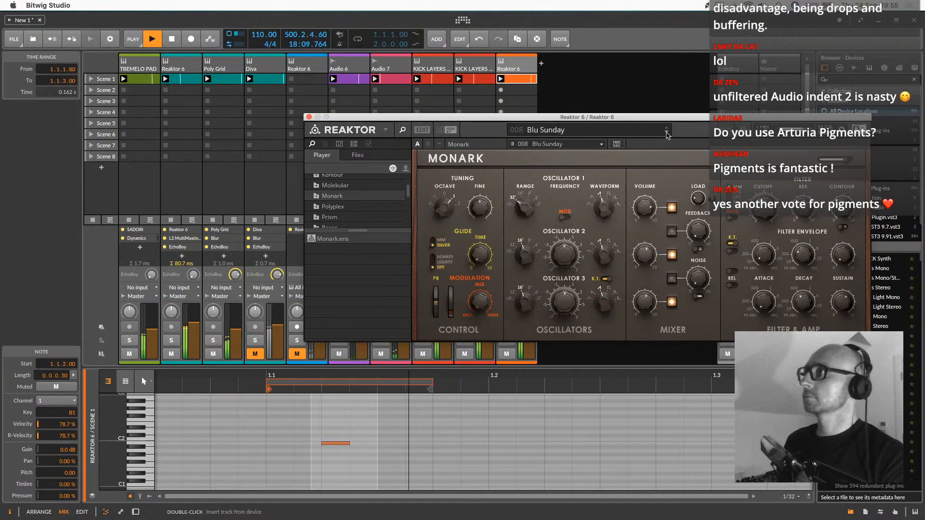
{"action": "left_click", "coordinate": [667, 133]}
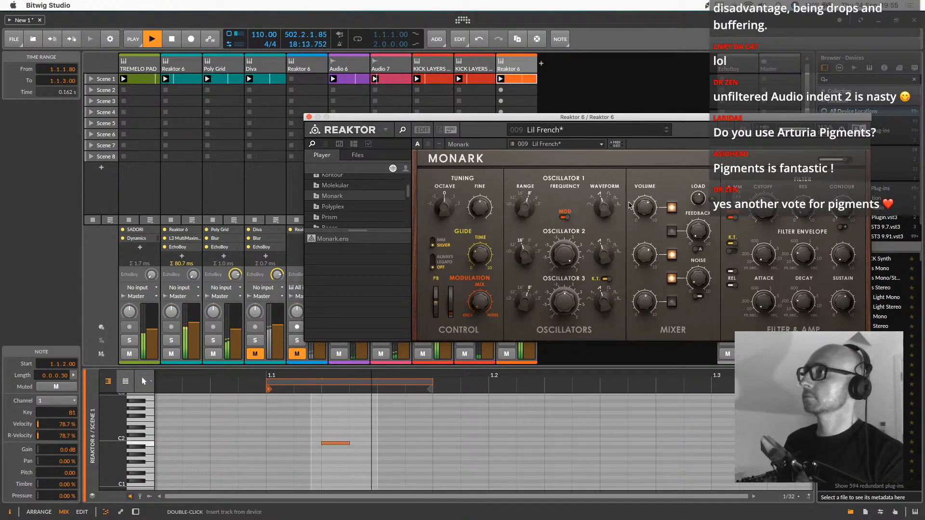
Compare the Lil French sound with its oscillators switched off and on, leave oscillators 1 and 2 enabled, and close the Reaktor window
{"action": "left_click", "coordinate": [673, 255]}
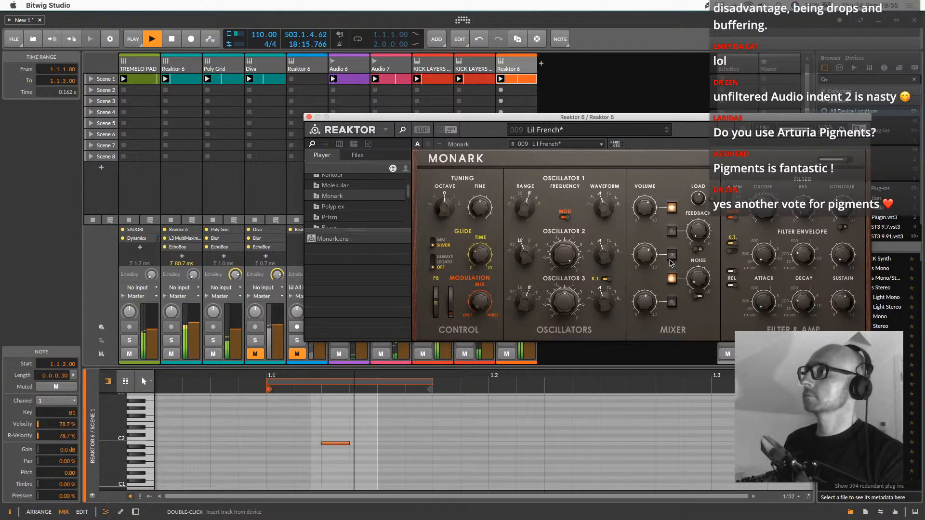
{"action": "left_click", "coordinate": [672, 256]}
{"action": "left_click", "coordinate": [673, 208]}
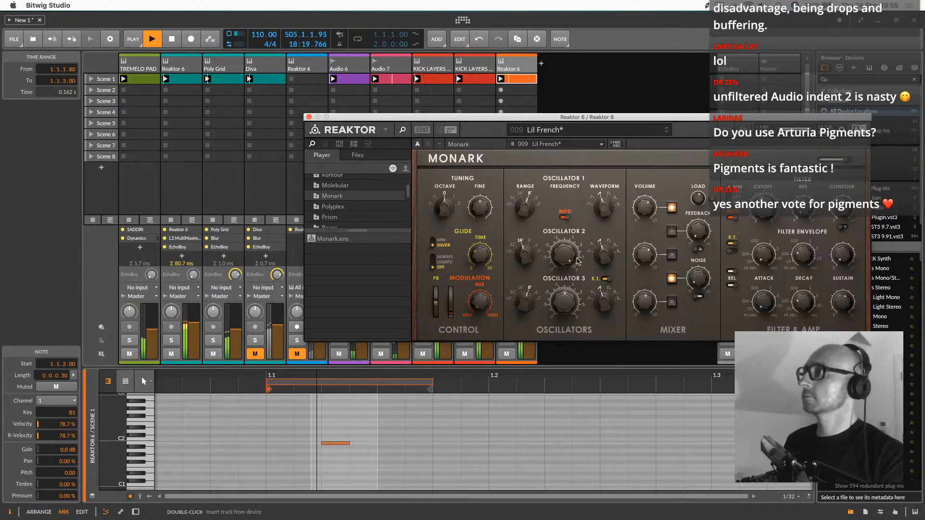
{"action": "left_click", "coordinate": [673, 255]}
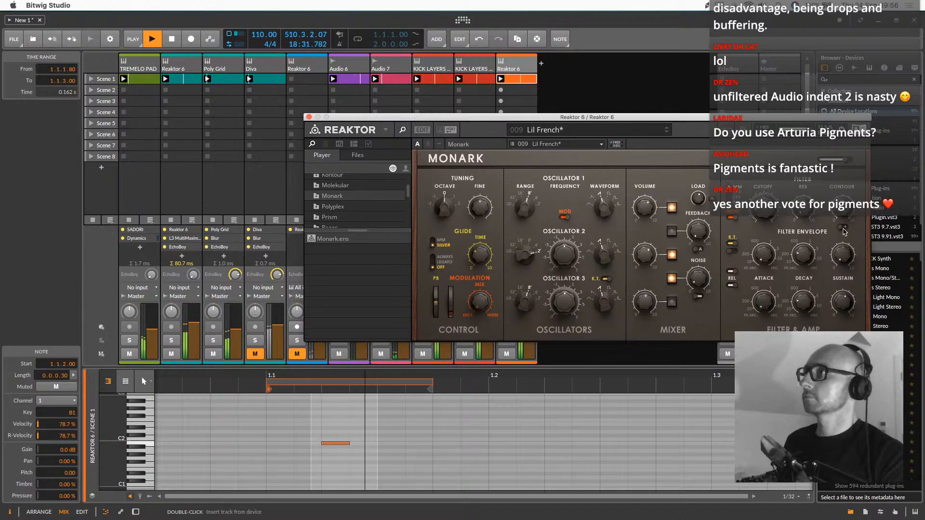
{"action": "left_click", "coordinate": [309, 117]}
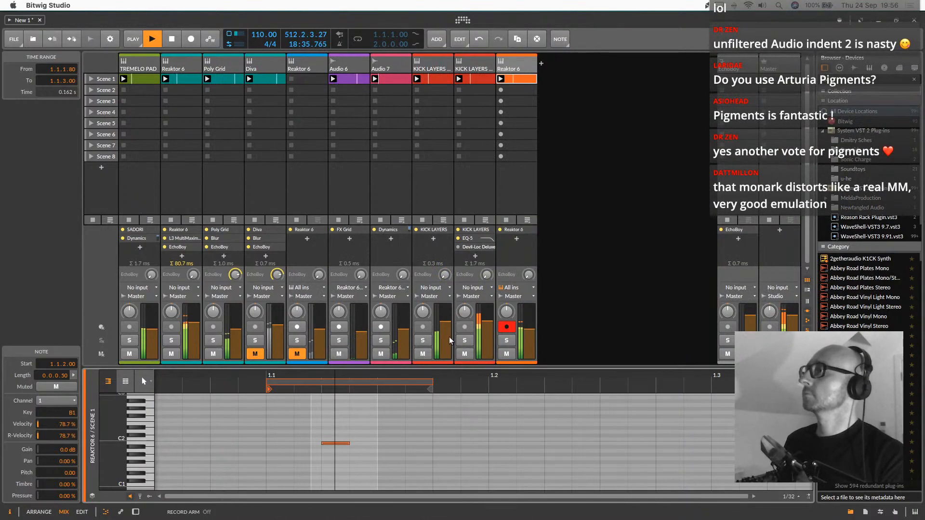
Mute the Audio 7 track and compare the mix with the KICK LAYERS LAND track muted and unmuted, leaving it unmuted
{"action": "left_click", "coordinate": [424, 354]}
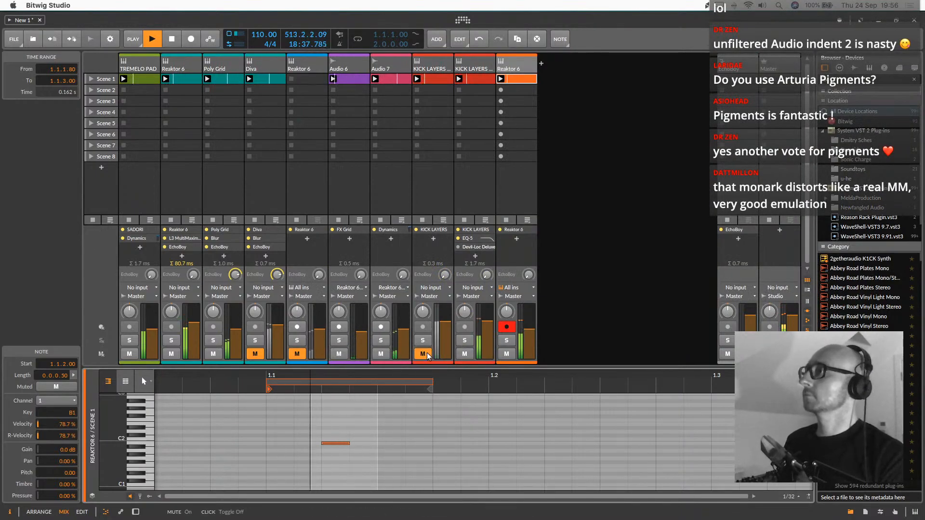
{"action": "left_click", "coordinate": [381, 354]}
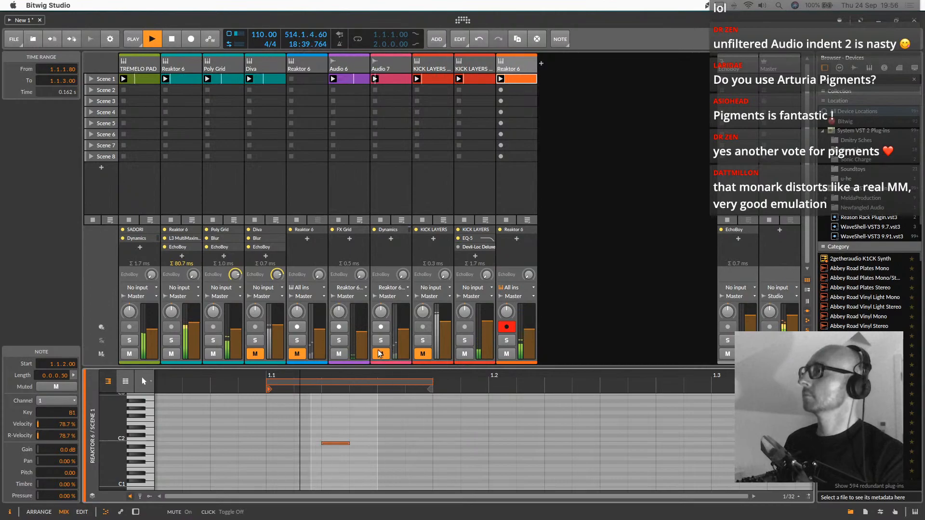
{"action": "left_click", "coordinate": [423, 355]}
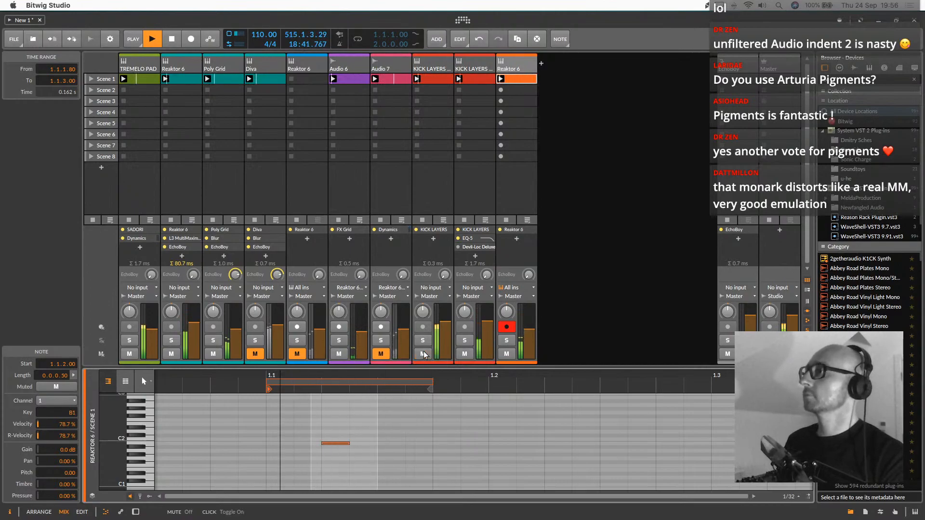
{"action": "left_click", "coordinate": [423, 355]}
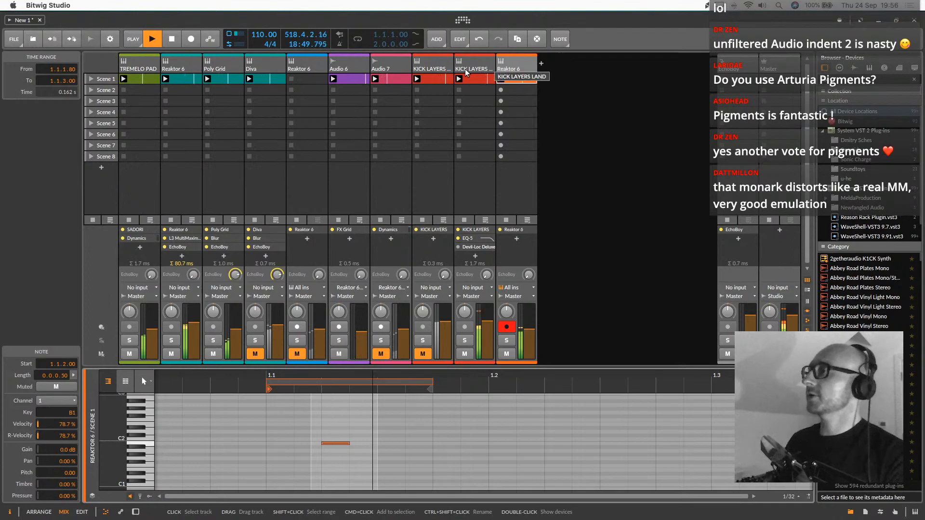
{"action": "left_click", "coordinate": [423, 353]}
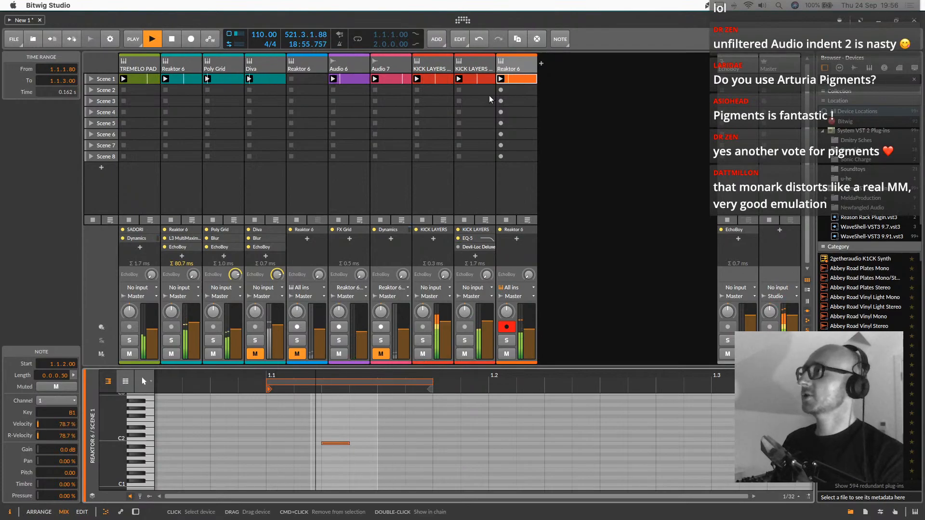
In the KICK LAYERS LAND clip, move the second C1 note to start at 1.2.2
{"action": "left_click", "coordinate": [441, 80]}
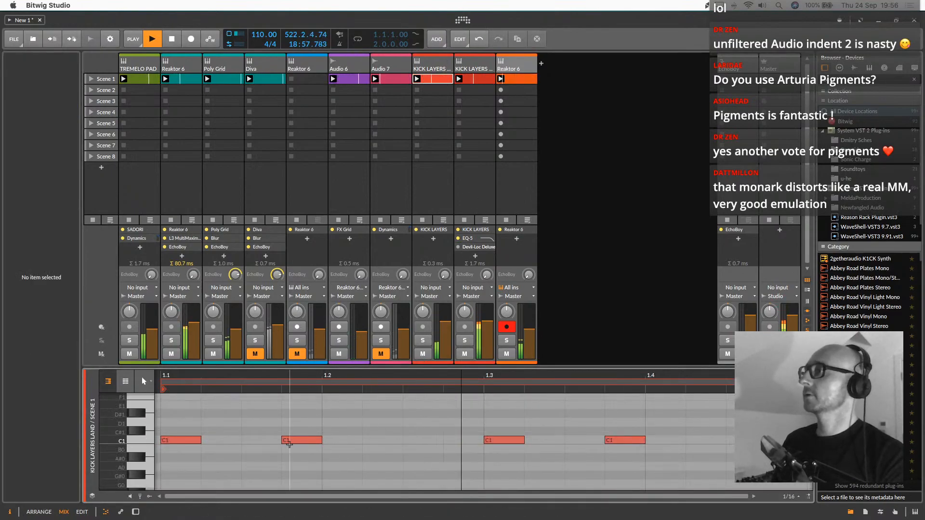
{"action": "left_click_drag", "start_coordinate": [292, 439], "coordinate": [373, 440]}
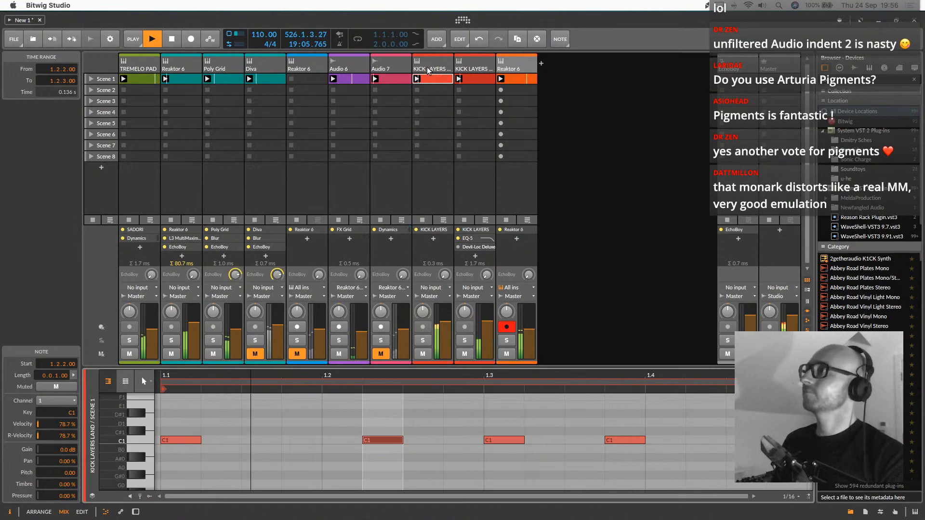
In the KICK LAYERS LAND Poly Grid mixer, set channel 3 to -33.5 dB and channel 4 to -4.5 dB, and adjust channel 2 slightly
{"action": "key", "text": "d"}
{"action": "left_click", "coordinate": [188, 422]}
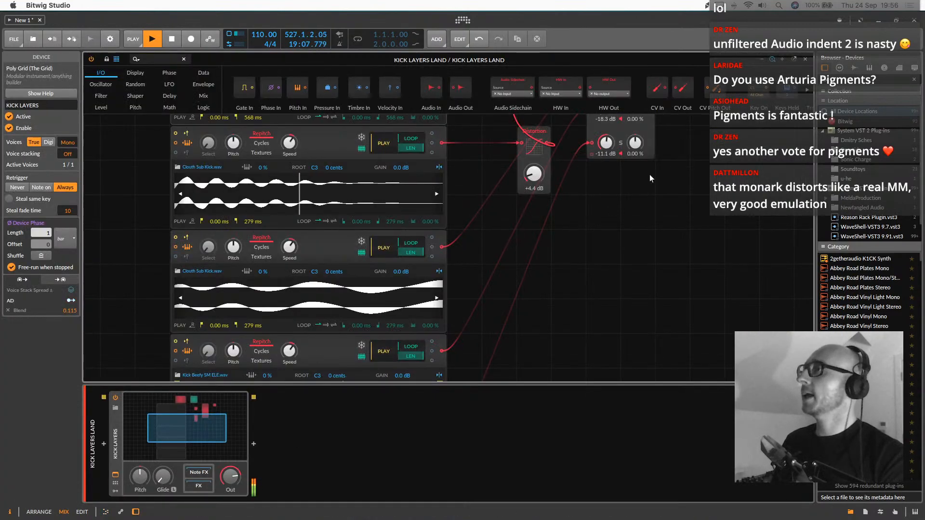
{"action": "scroll", "coordinate": [600, 247], "scroll_direction": "up", "scroll_amount": 4}
{"action": "left_click", "coordinate": [621, 265]}
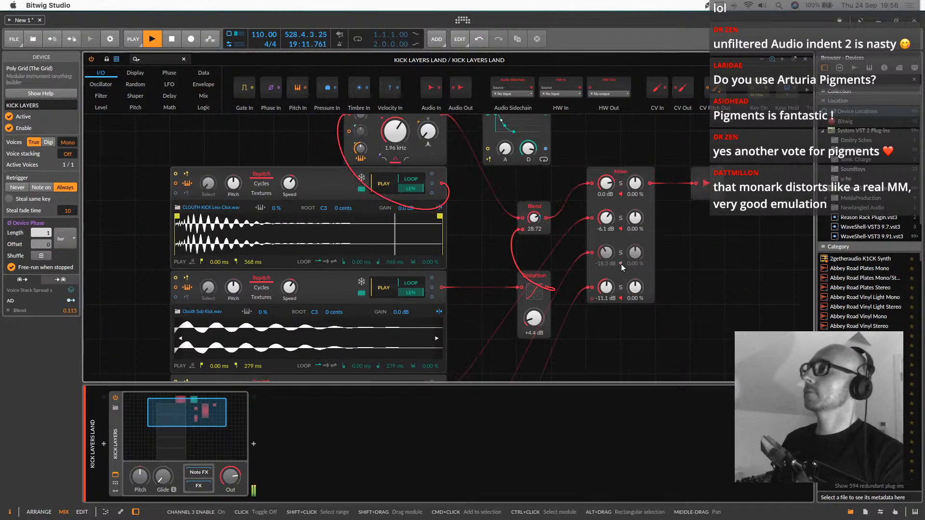
{"action": "left_click", "coordinate": [621, 265]}
{"action": "left_click_drag", "start_coordinate": [606, 252], "coordinate": [606, 278]}
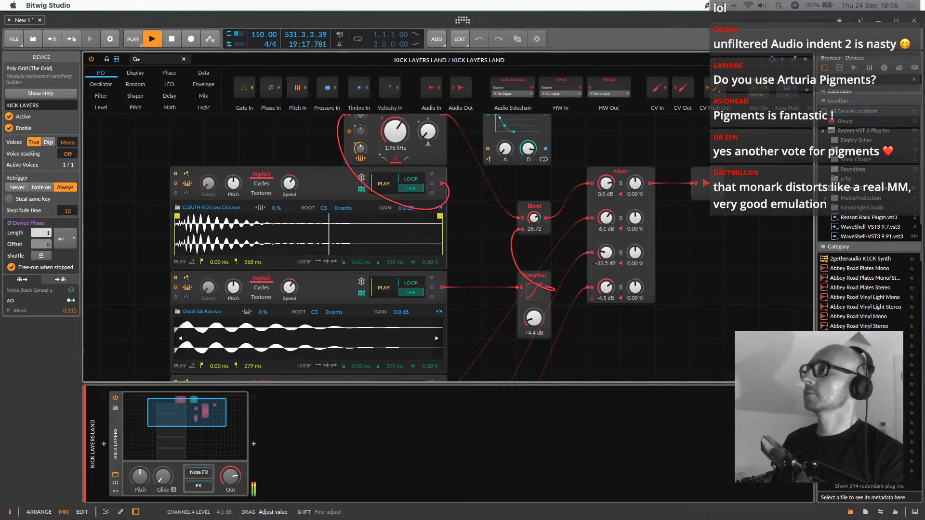
{"action": "left_click_drag", "start_coordinate": [606, 287], "coordinate": [606, 286]}
{"action": "left_click_drag", "start_coordinate": [606, 218], "coordinate": [606, 214]}
{"action": "double_click", "coordinate": [198, 413]}
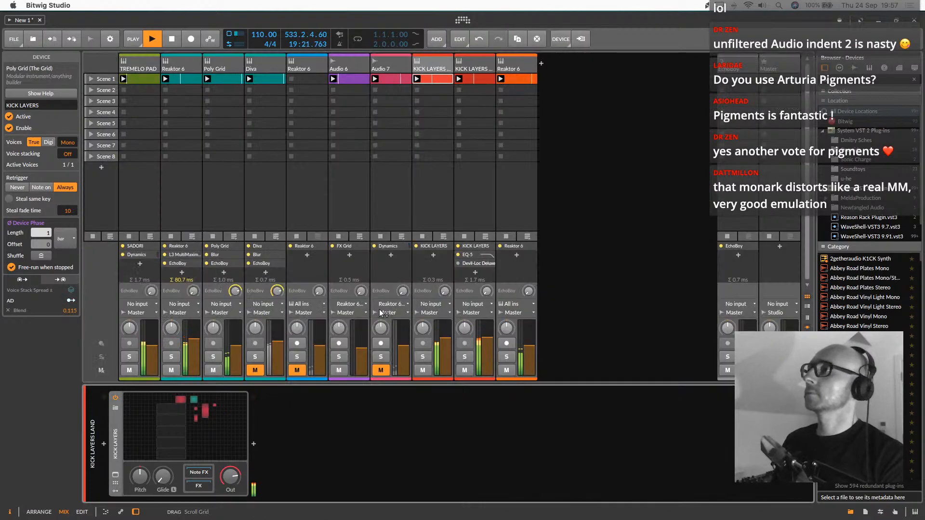
Select all ten tracks from the Monark track to TREMELO PAD and lower their volumes together to a -9.0 dB reading
{"action": "left_click", "coordinate": [519, 69]}
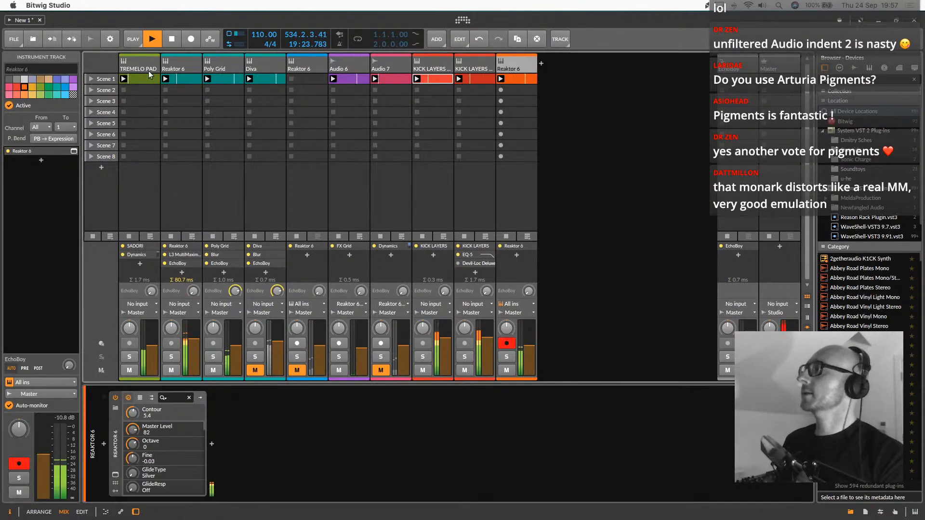
{"action": "left_click", "coordinate": [134, 69], "text": "shift"}
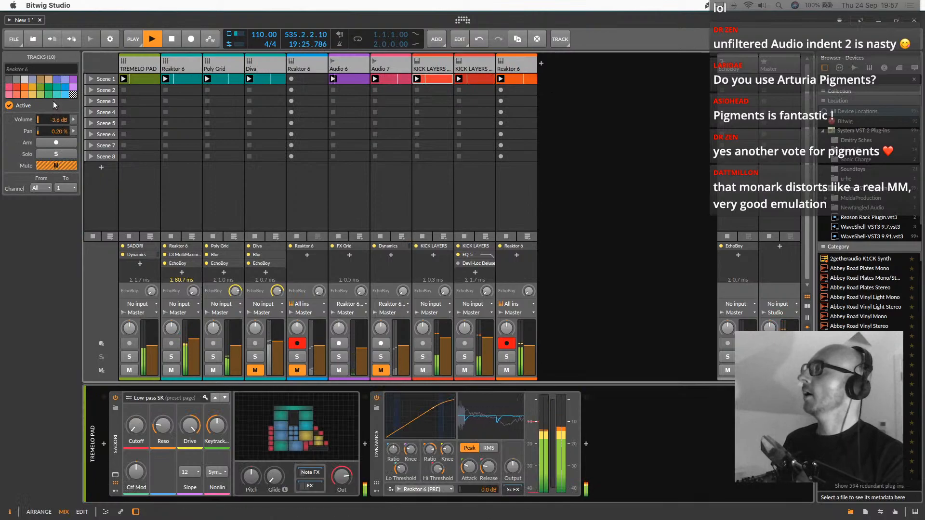
{"action": "left_click_drag", "start_coordinate": [64, 120], "coordinate": [64, 144]}
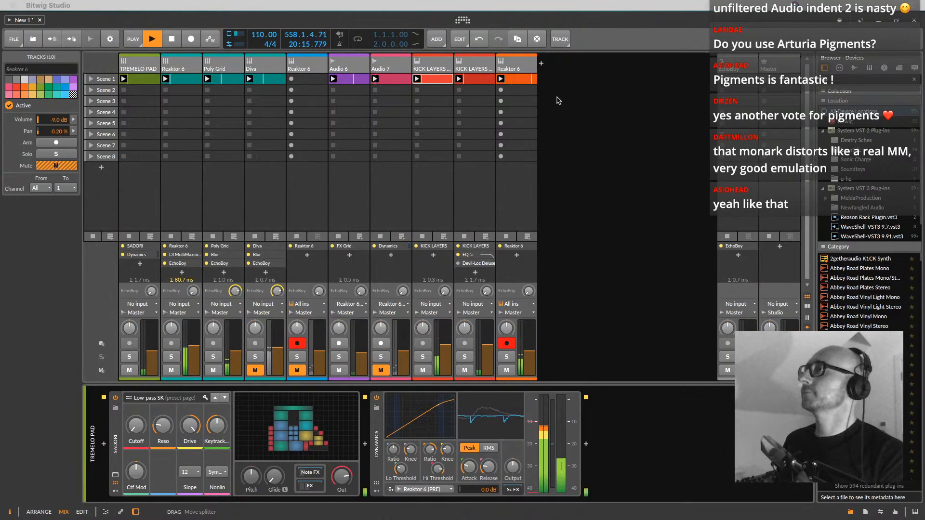
Add a sixteenth note at 1.1.3 in the Monark clip, transpose it up to B2, and enlarge the note editor
{"action": "left_click", "coordinate": [510, 79]}
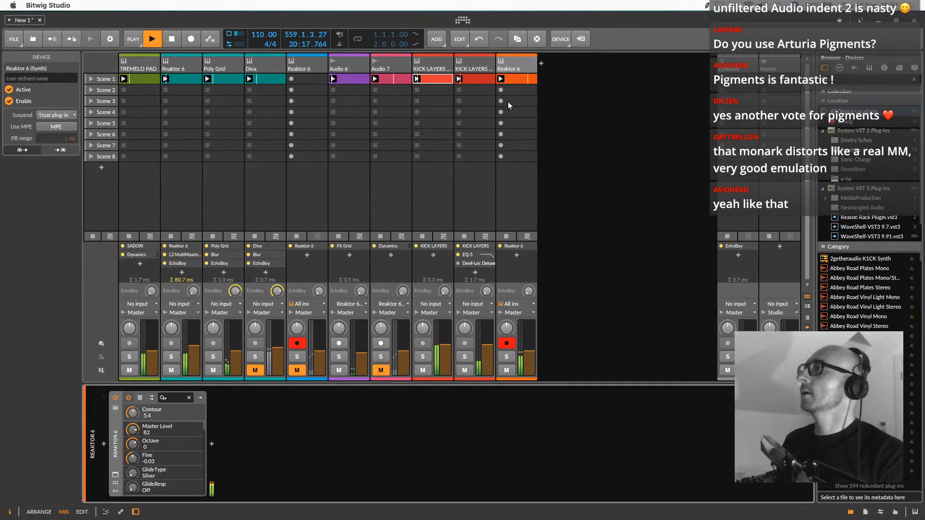
{"action": "double_click", "coordinate": [513, 80]}
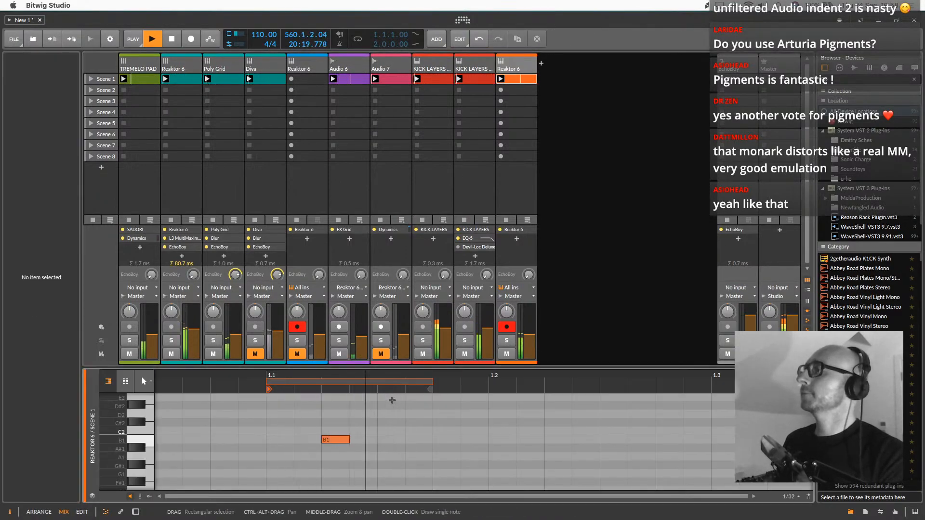
{"action": "left_click", "coordinate": [409, 472]}
{"action": "key", "text": "Up"}
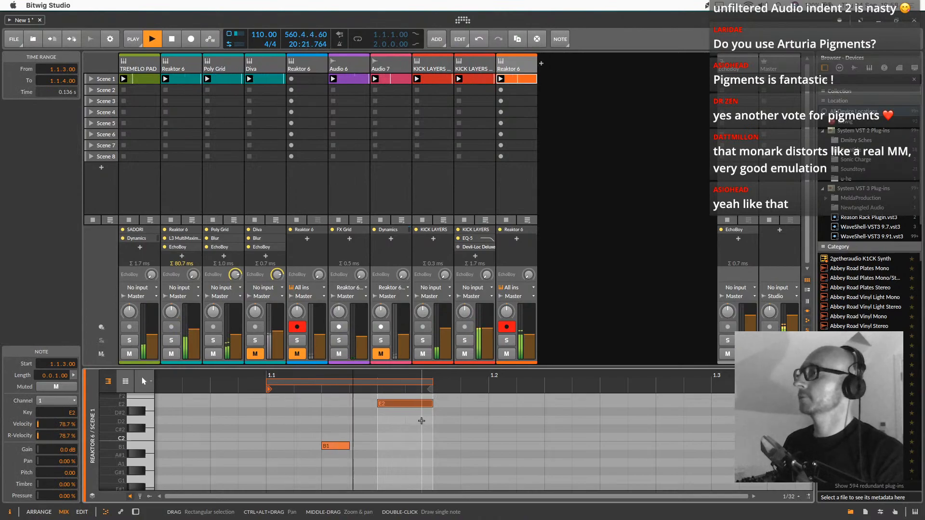
{"action": "key", "text": "Up"}
{"action": "key", "text": "Up"}
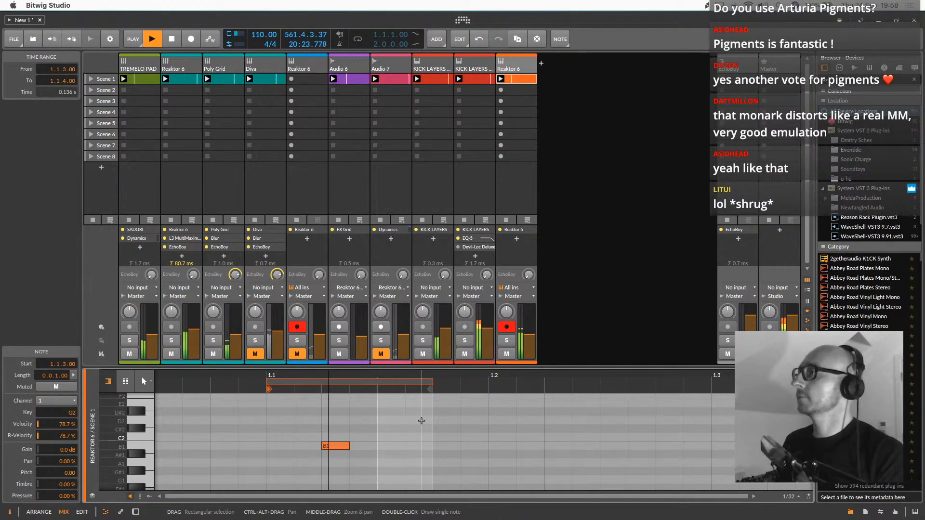
{"action": "key", "text": "Up"}
{"action": "key", "text": "Up"}
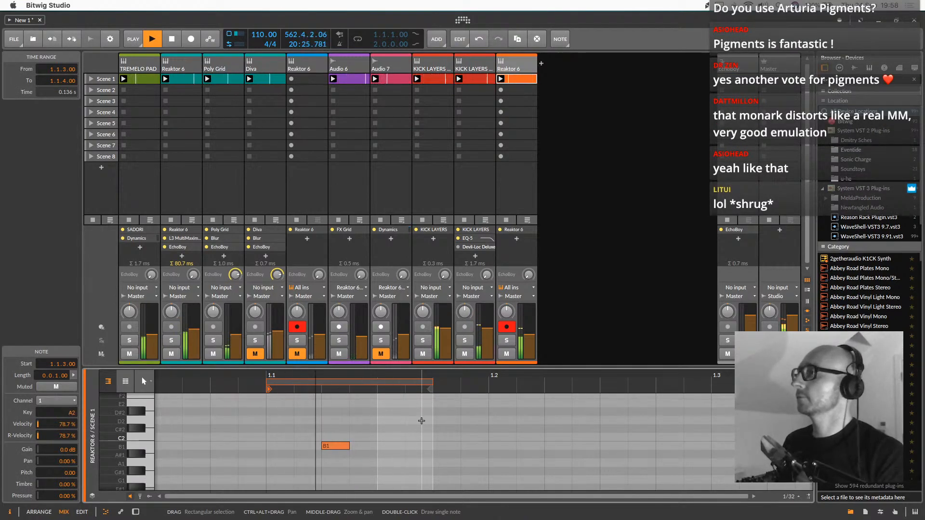
{"action": "key", "text": "Up"}
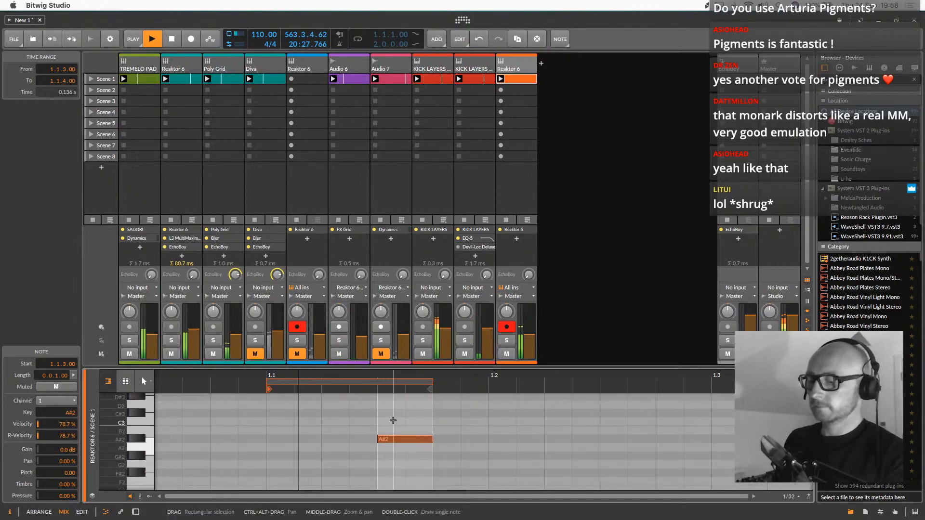
{"action": "left_click_drag", "start_coordinate": [414, 371], "coordinate": [415, 248]}
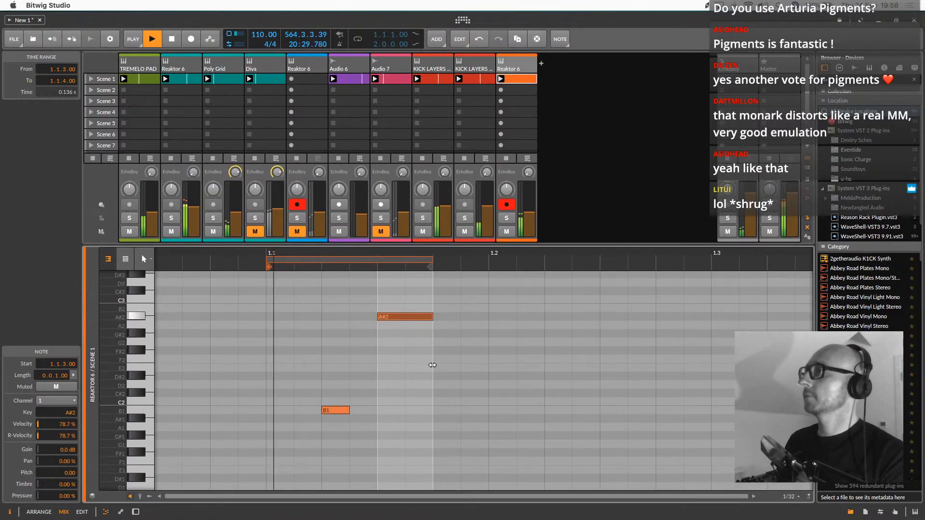
{"action": "key", "text": "Up"}
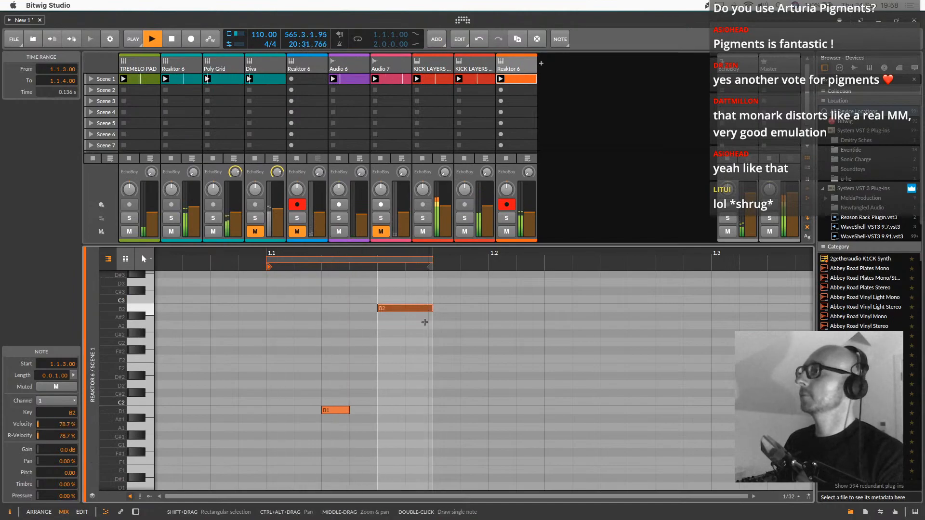
Move the Blur and EchoBoy devices from the Diva track to the Monark track, after its Reaktor 6
{"action": "double_click", "coordinate": [527, 65]}
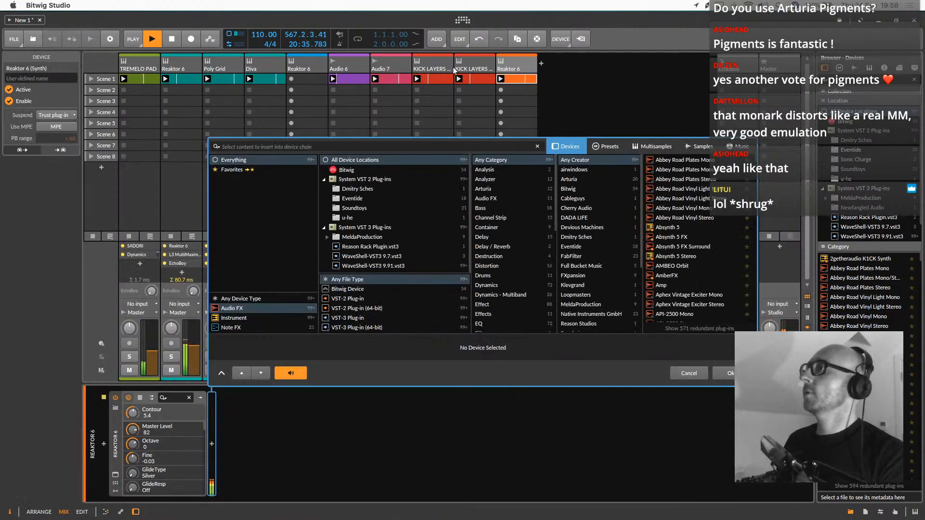
{"action": "left_click", "coordinate": [695, 373]}
{"action": "left_click", "coordinate": [273, 67]}
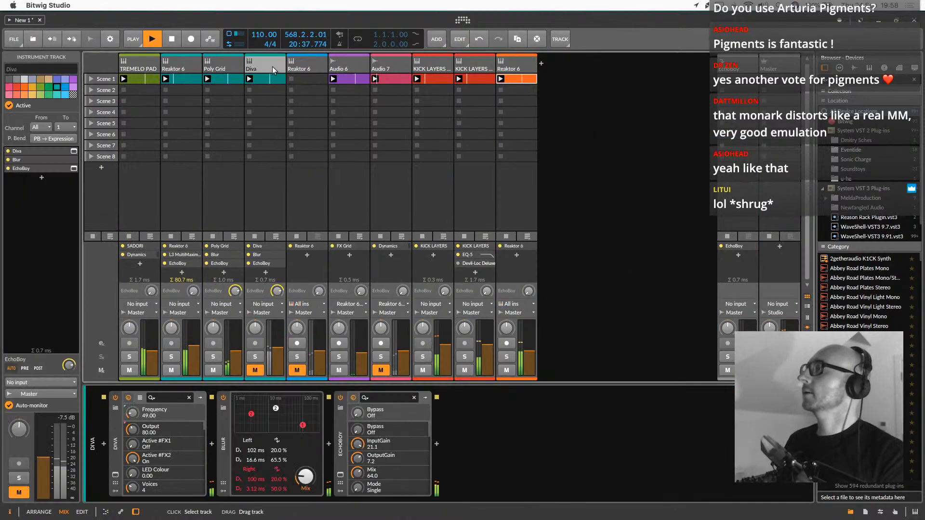
{"action": "left_click", "coordinate": [221, 444]}
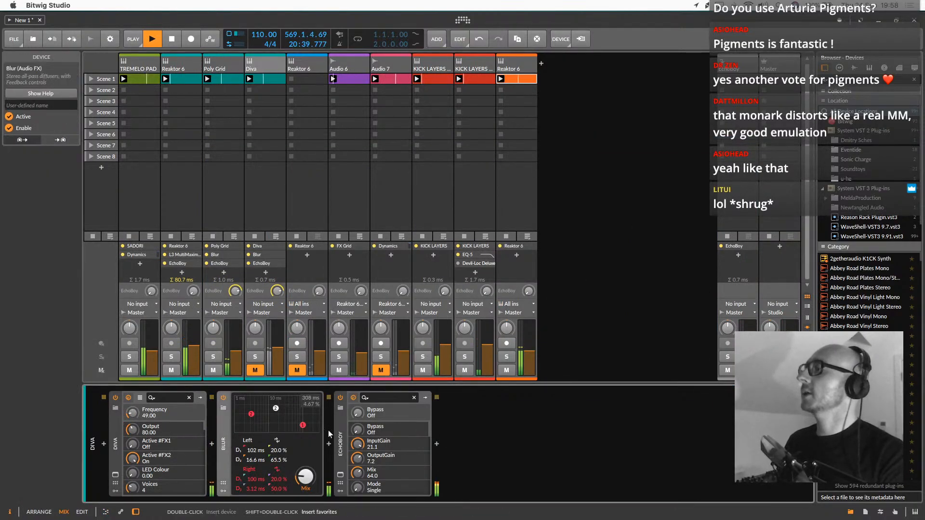
{"action": "left_click", "coordinate": [340, 441], "text": "shift"}
{"action": "left_click_drag", "start_coordinate": [222, 427], "coordinate": [524, 240]}
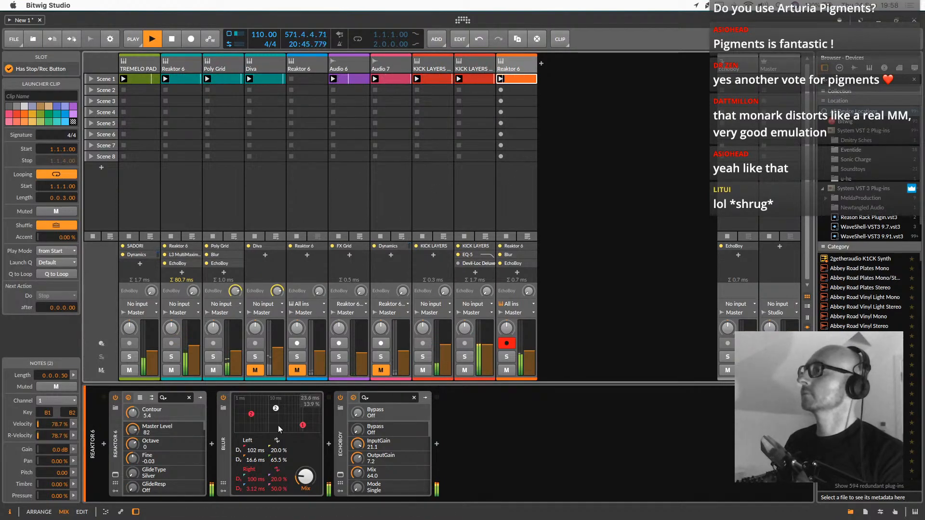
Adjust the Blur mix on the Monark track and switch the Blur device off
{"action": "left_click_drag", "start_coordinate": [305, 476], "coordinate": [304, 474]}
{"action": "left_click_drag", "start_coordinate": [305, 477], "coordinate": [305, 481]}
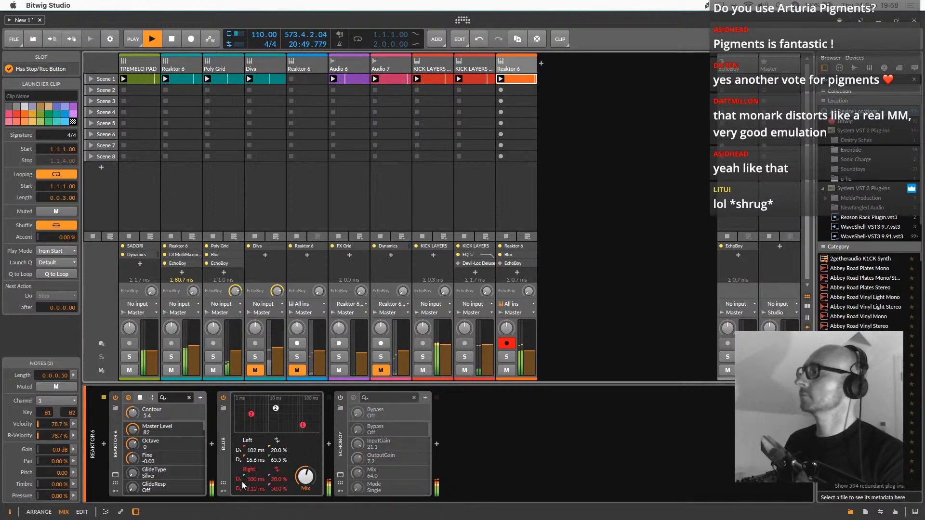
{"action": "left_click", "coordinate": [223, 398]}
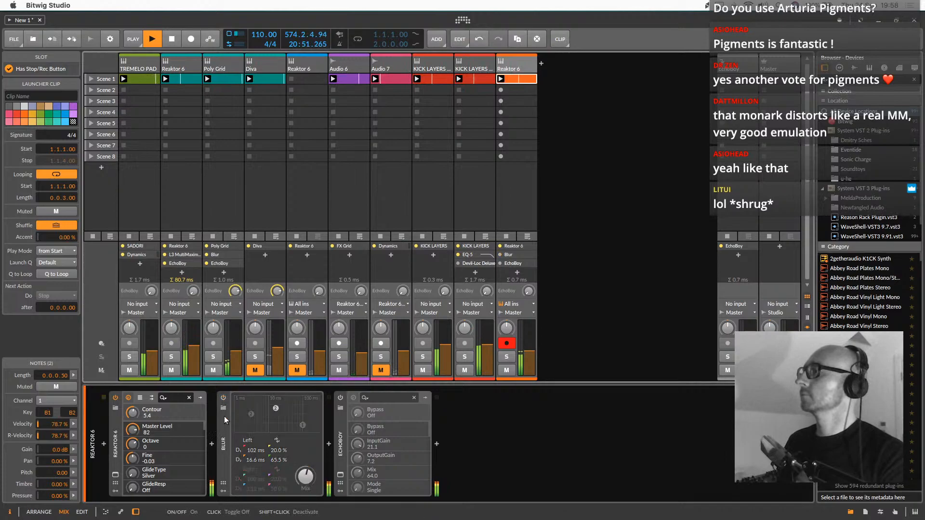
{"action": "left_click", "coordinate": [214, 442]}
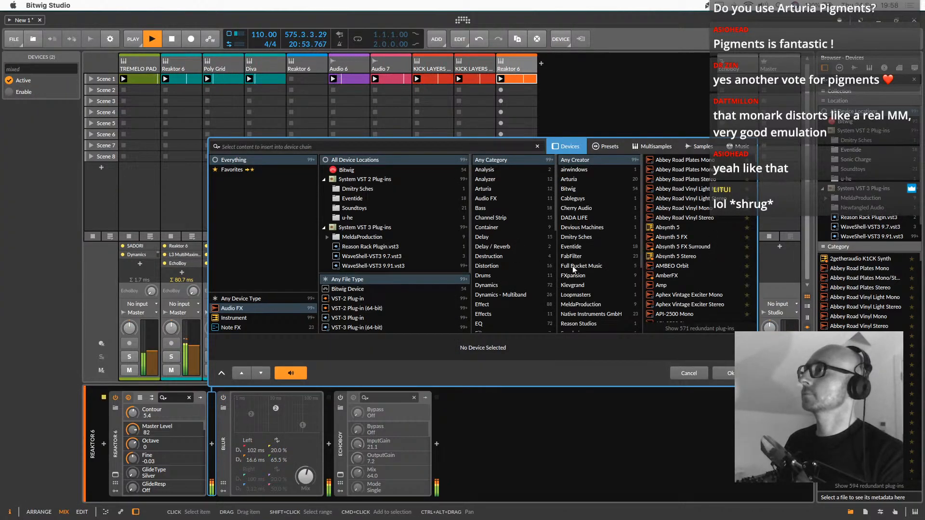
{"action": "key", "text": "Escape"}
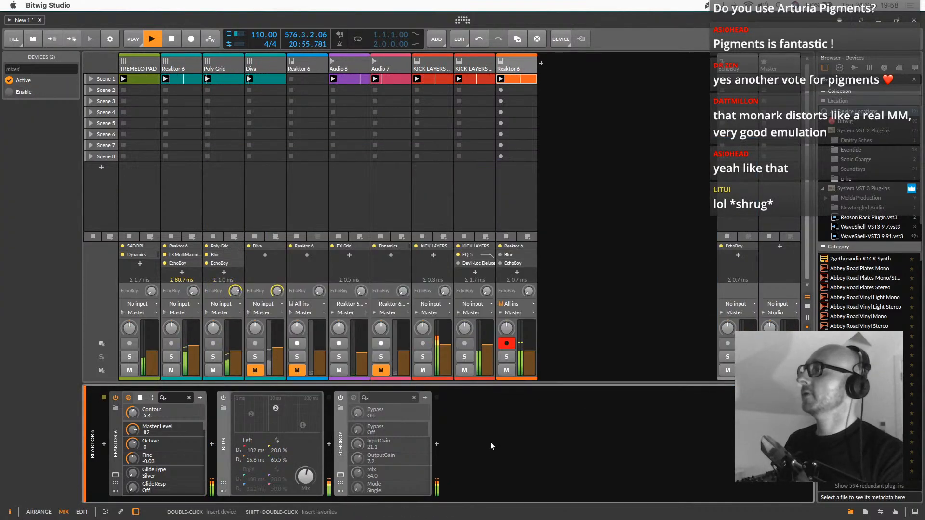
Switch on EchoBoy on the Monark track, open its plug-in window and set the feedback to 0.52
{"action": "left_click", "coordinate": [339, 398]}
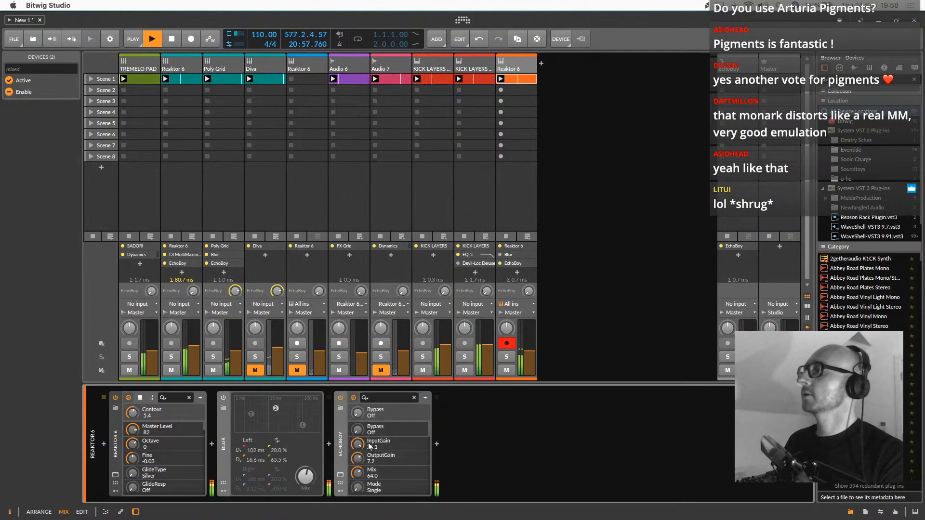
{"action": "left_click", "coordinate": [341, 475]}
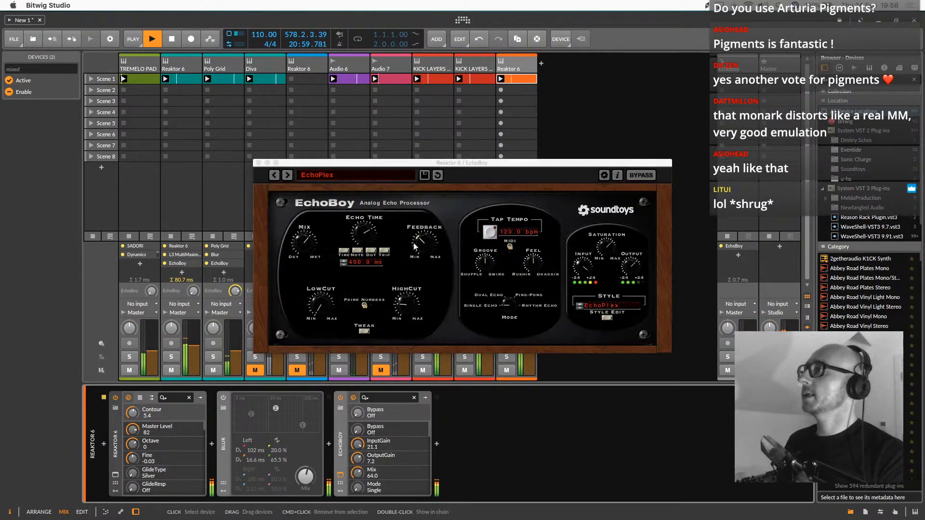
{"action": "left_click", "coordinate": [423, 240]}
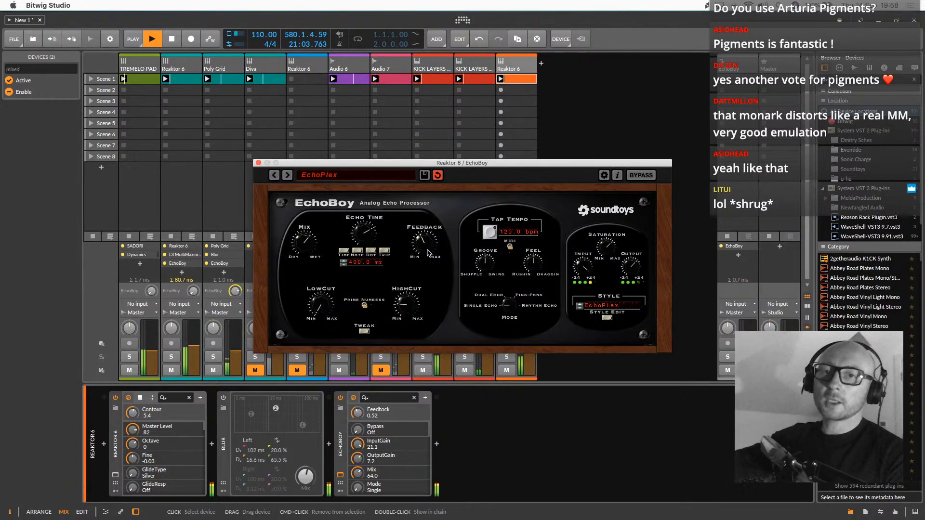
{"action": "left_click_drag", "start_coordinate": [470, 164], "coordinate": [428, 137]}
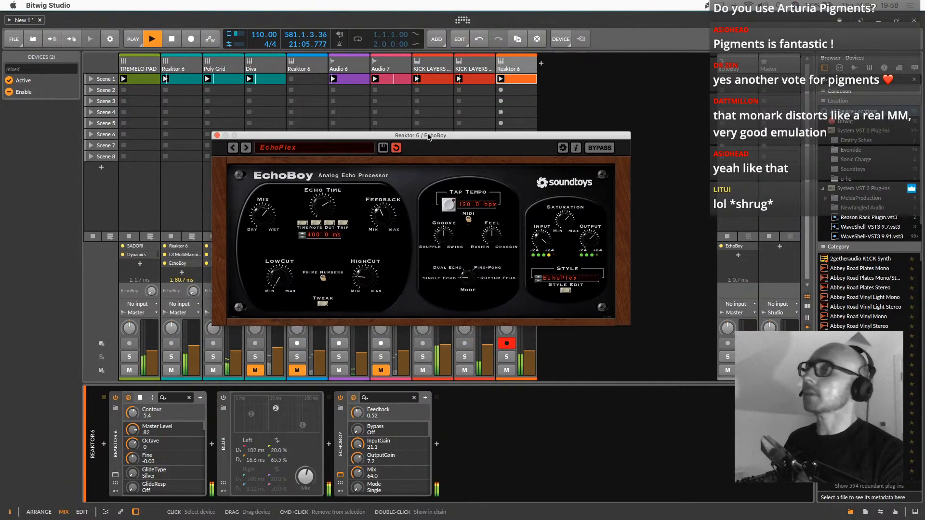
{"action": "key", "text": "super+Tab"}
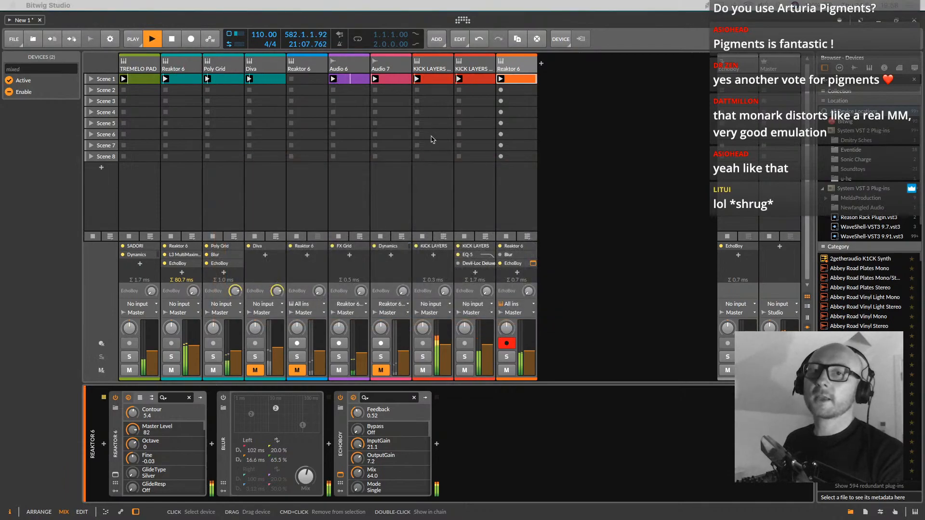
{"action": "left_click", "coordinate": [466, 165]}
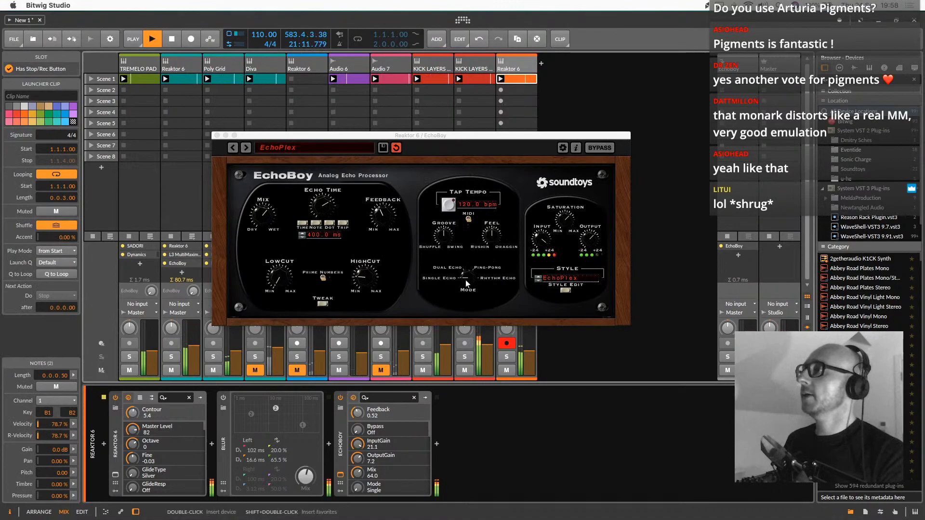
Try EchoBoy's Ping-Pong mode, settle on Dual Echo, and raise the feedback to 0.73
{"action": "left_click_drag", "start_coordinate": [464, 283], "coordinate": [469, 262]}
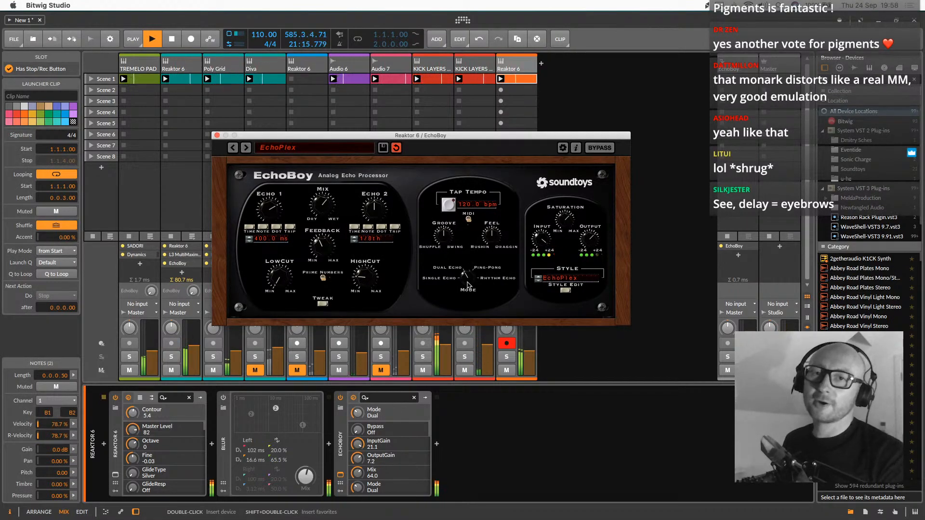
{"action": "left_click_drag", "start_coordinate": [467, 284], "coordinate": [472, 270]}
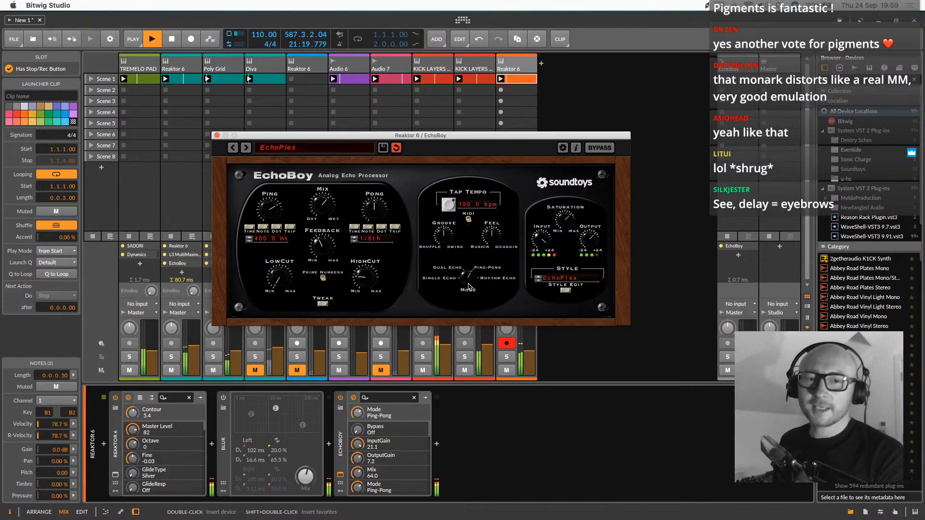
{"action": "mouse_move", "coordinate": [468, 286]}
{"action": "left_mouse_down"}
{"action": "mouse_move", "coordinate": [483, 260]}
{"action": "mouse_move", "coordinate": [484, 281]}
{"action": "left_mouse_up"}
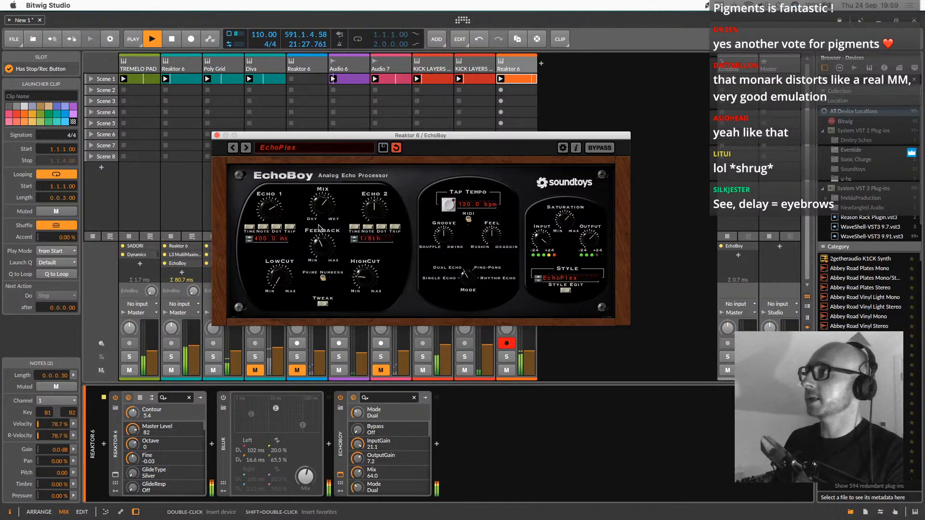
{"action": "left_click", "coordinate": [332, 239]}
{"action": "mouse_move", "coordinate": [331, 239]}
{"action": "left_mouse_down"}
{"action": "mouse_move", "coordinate": [337, 208]}
{"action": "mouse_move", "coordinate": [339, 237]}
{"action": "left_mouse_up"}
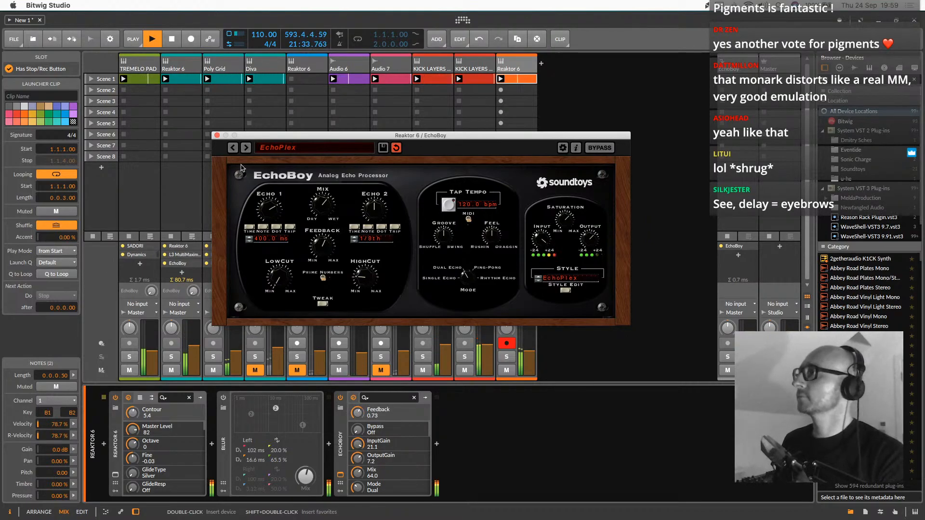
{"action": "left_click", "coordinate": [217, 136]}
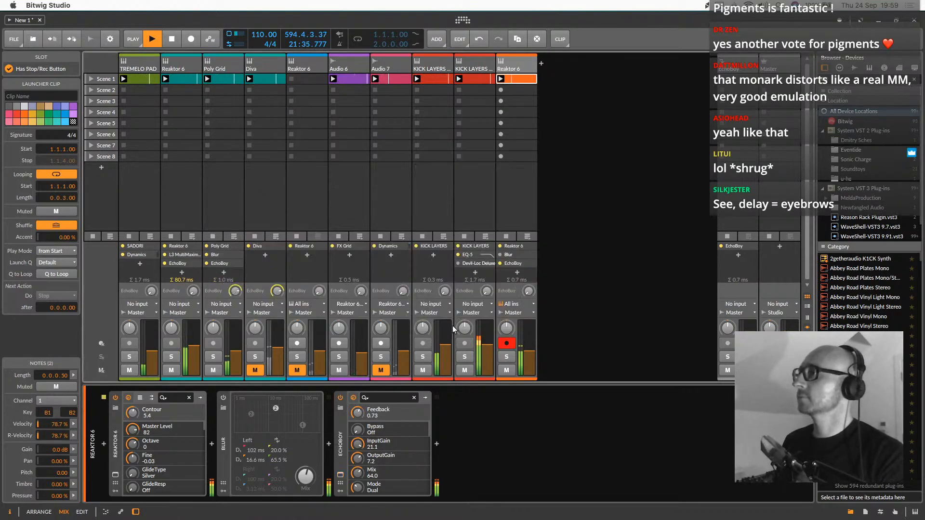
Show the devices of the KICK LAYERS LAND track and switch off its EQ-5
{"action": "double_click", "coordinate": [477, 66]}
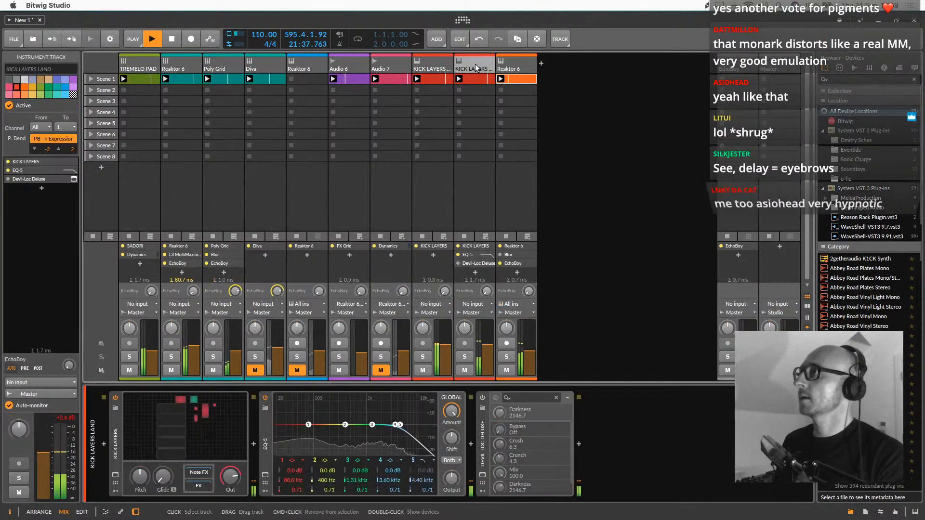
{"action": "left_click", "coordinate": [265, 398]}
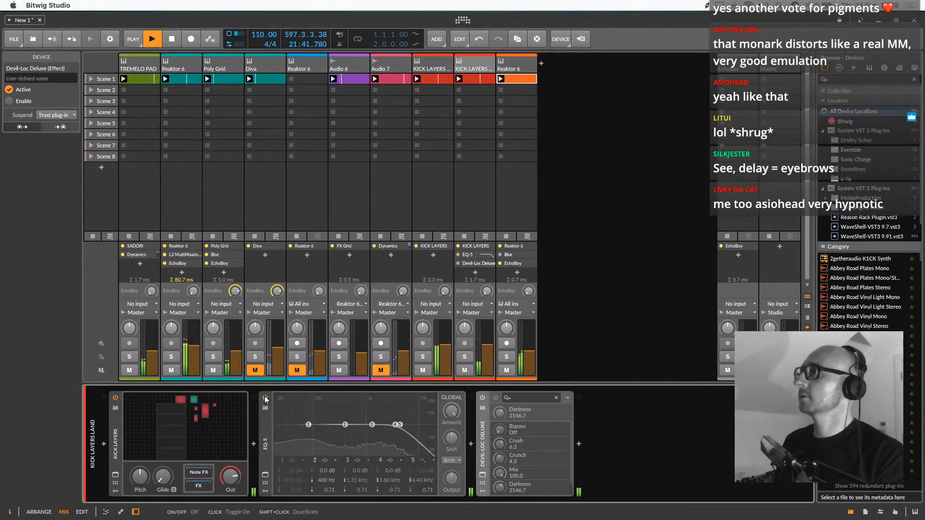
{"action": "left_click", "coordinate": [115, 408]}
{"action": "left_click", "coordinate": [588, 370]}
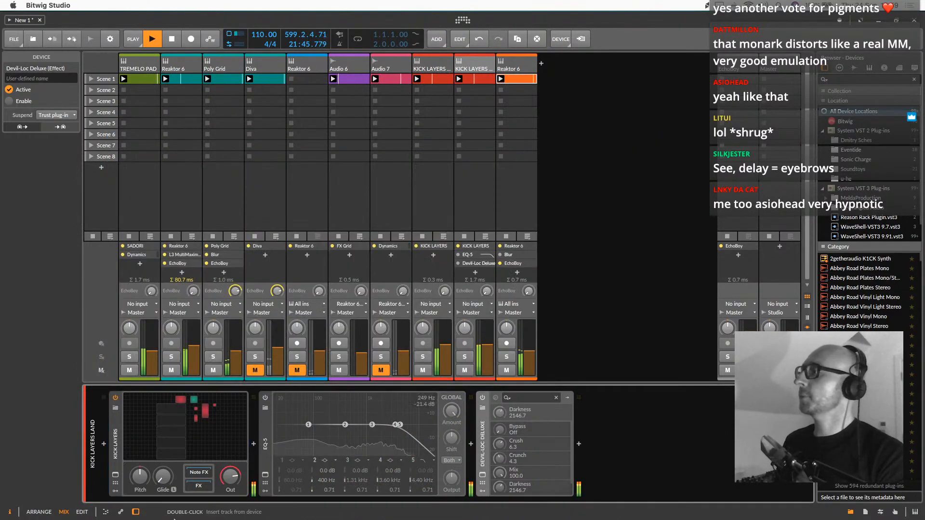
Open the KICK LAYERS Poly Grid and adjust the pitch of the Kick Beefy SM ELE.wav sampler
{"action": "left_click", "coordinate": [113, 483]}
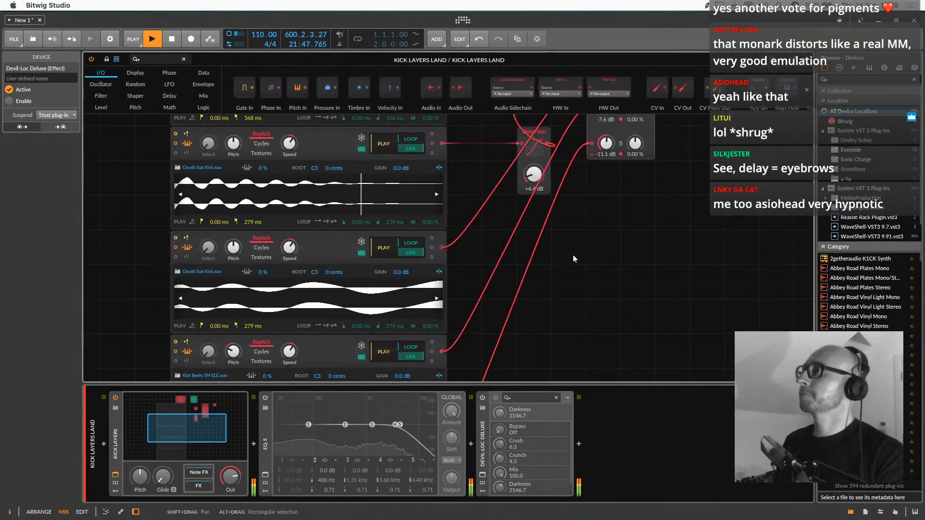
{"action": "scroll", "coordinate": [572, 256], "scroll_direction": "down", "scroll_amount": 5}
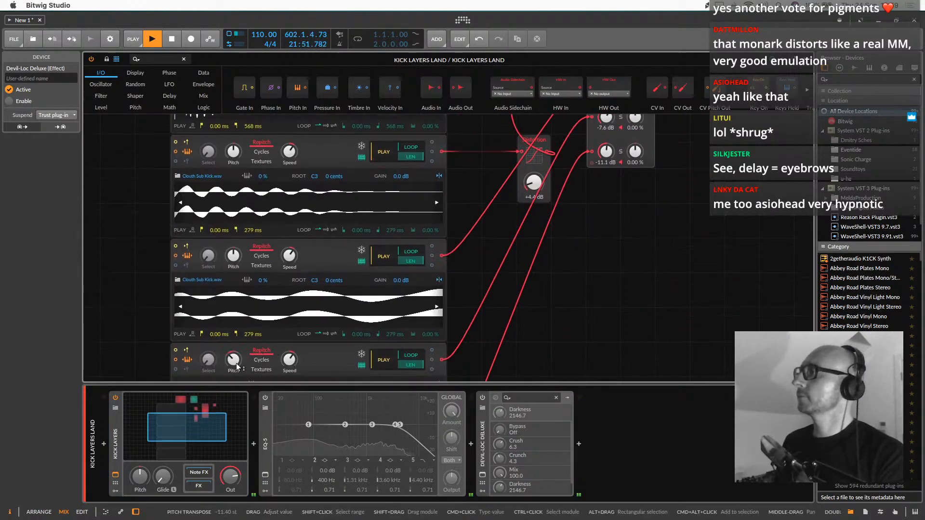
{"action": "mouse_move", "coordinate": [236, 363]}
{"action": "left_mouse_down"}
{"action": "mouse_move", "coordinate": [236, 355]}
{"action": "mouse_move", "coordinate": [237, 372]}
{"action": "left_mouse_up"}
Switch on Devil-Loc Deluxe on the KICK LAYERS LAND track and set its mix to 52.5
{"action": "left_click", "coordinate": [482, 397]}
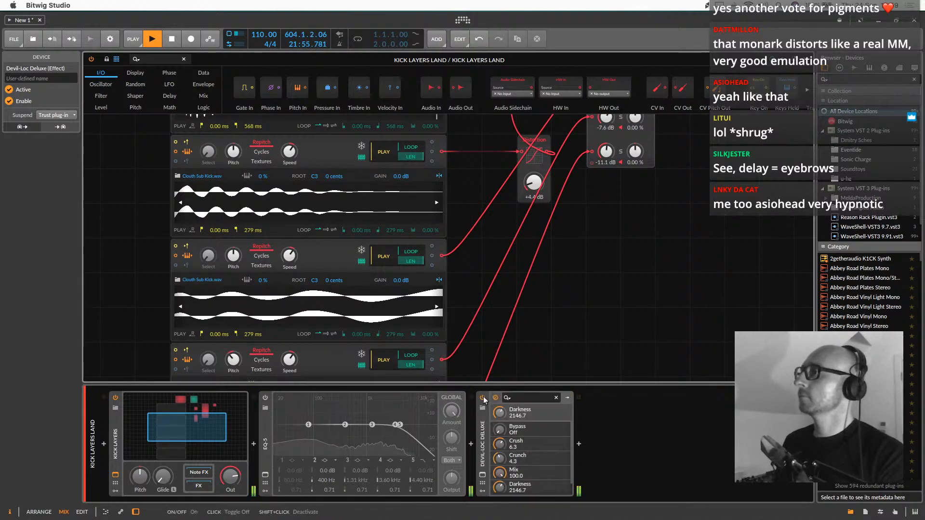
{"action": "left_click", "coordinate": [483, 476]}
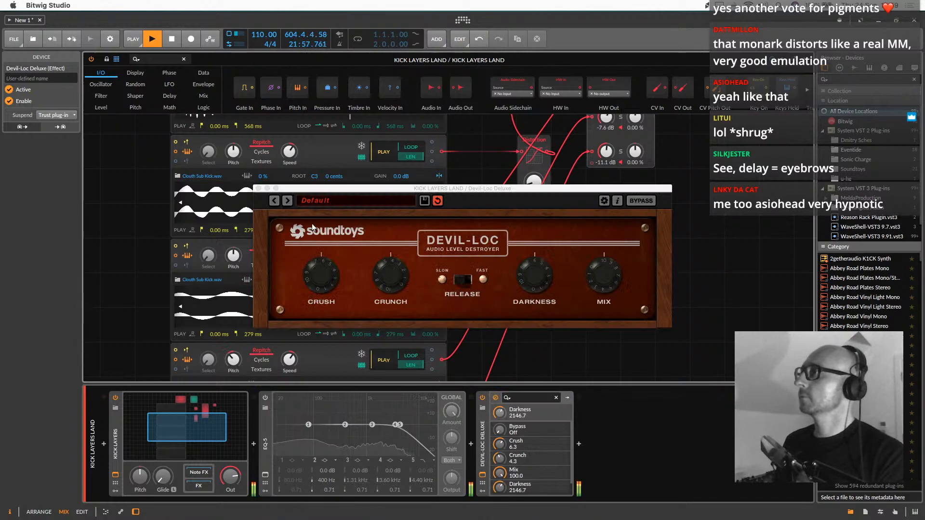
{"action": "left_click_drag", "start_coordinate": [604, 276], "coordinate": [600, 314]}
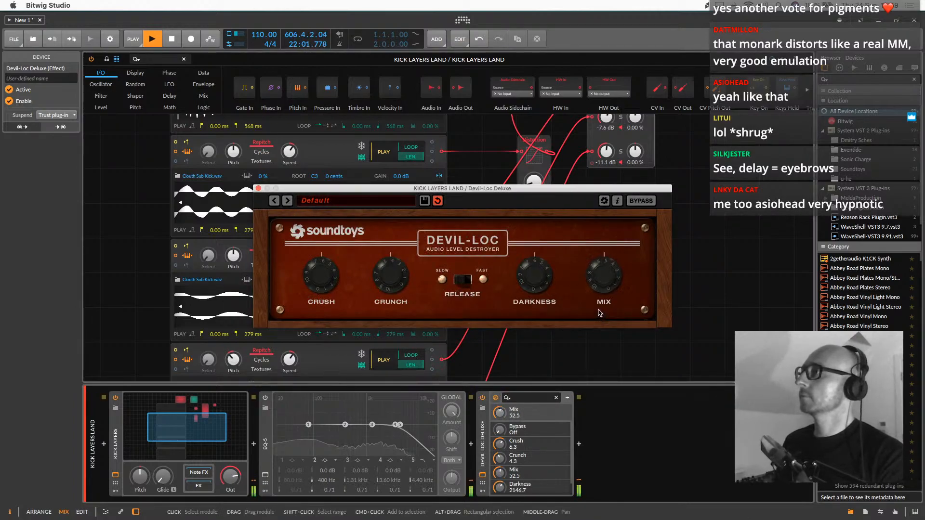
{"action": "left_click", "coordinate": [259, 188]}
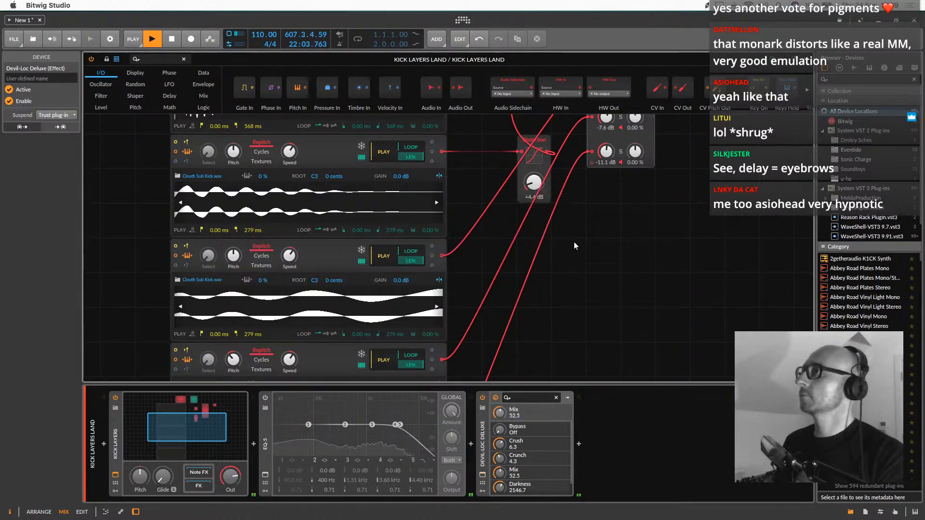
{"action": "double_click", "coordinate": [213, 412]}
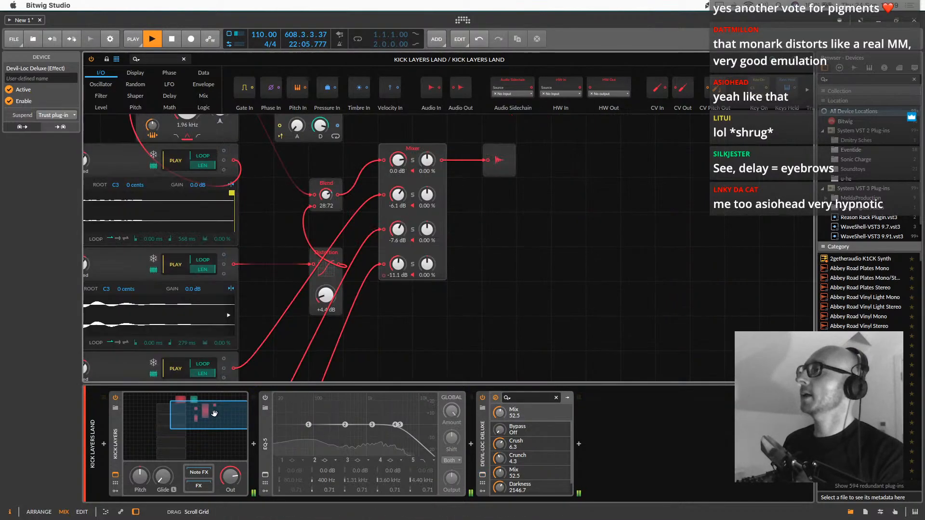
In the Monark synth, set the filter envelope decay to 41 and the ranges of oscillators 1 and 2 to 16' and 2'
{"action": "left_click", "coordinate": [528, 67]}
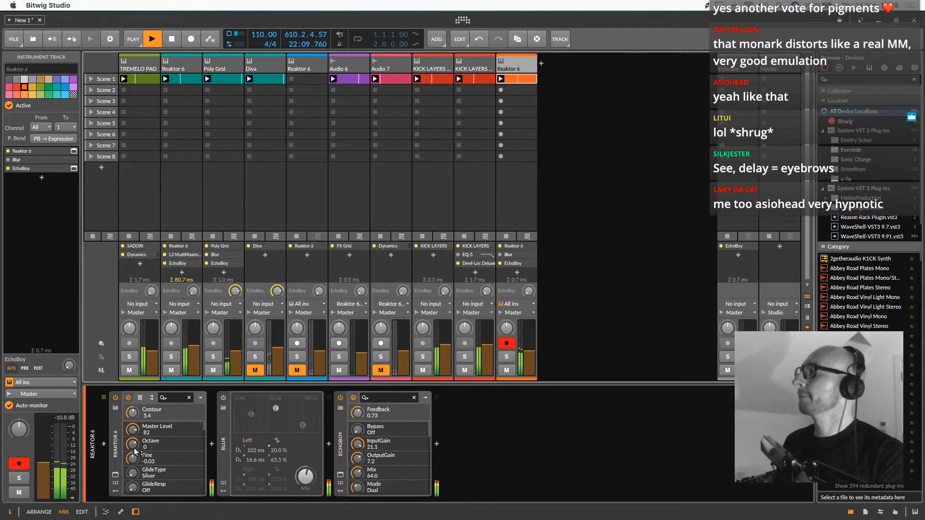
{"action": "left_click", "coordinate": [115, 474]}
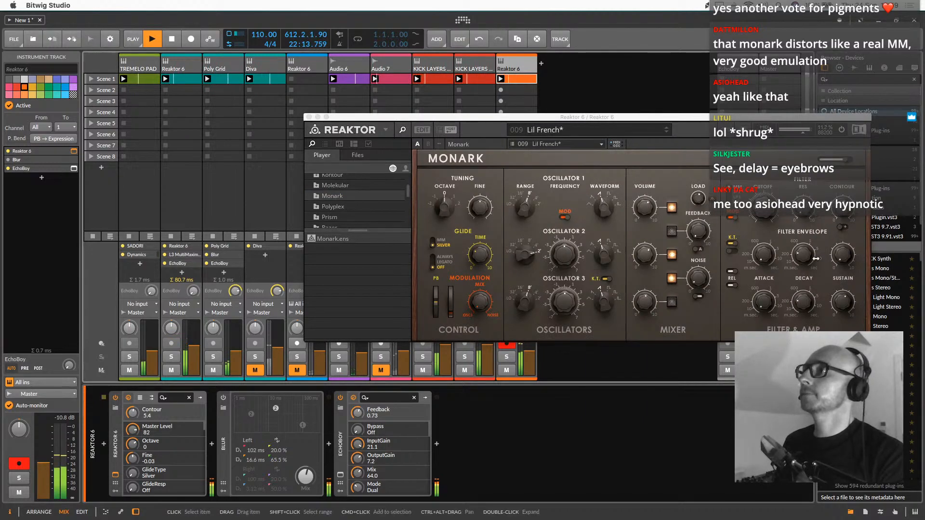
{"action": "left_click", "coordinate": [846, 292]}
{"action": "left_click", "coordinate": [842, 254]}
{"action": "mouse_move", "coordinate": [805, 250]}
{"action": "left_mouse_down"}
{"action": "mouse_move", "coordinate": [805, 213]}
{"action": "mouse_move", "coordinate": [809, 238]}
{"action": "left_mouse_up"}
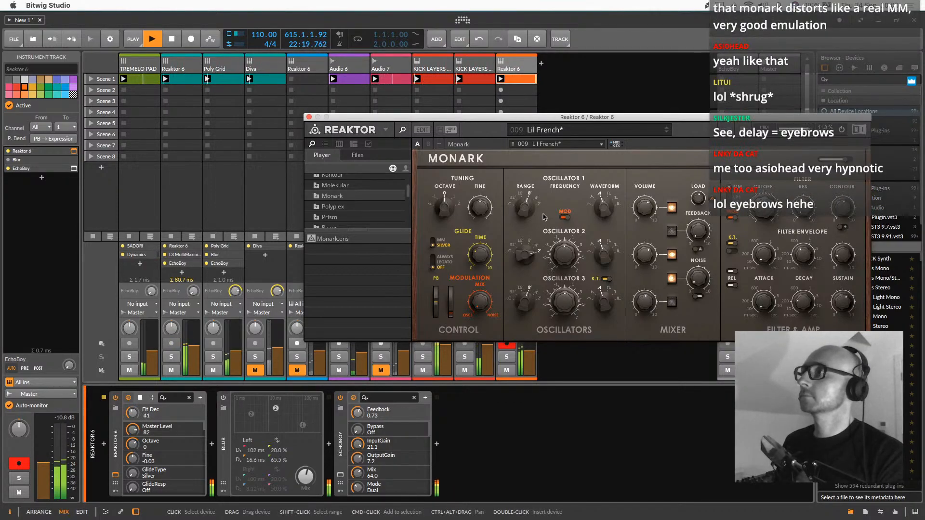
{"action": "left_click_drag", "start_coordinate": [536, 212], "coordinate": [531, 222]}
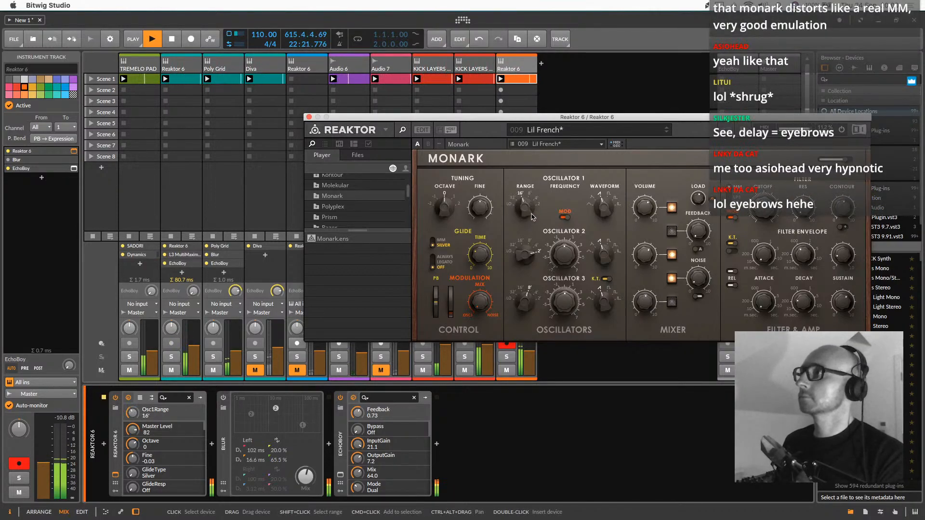
{"action": "left_click_drag", "start_coordinate": [530, 250], "coordinate": [525, 268]}
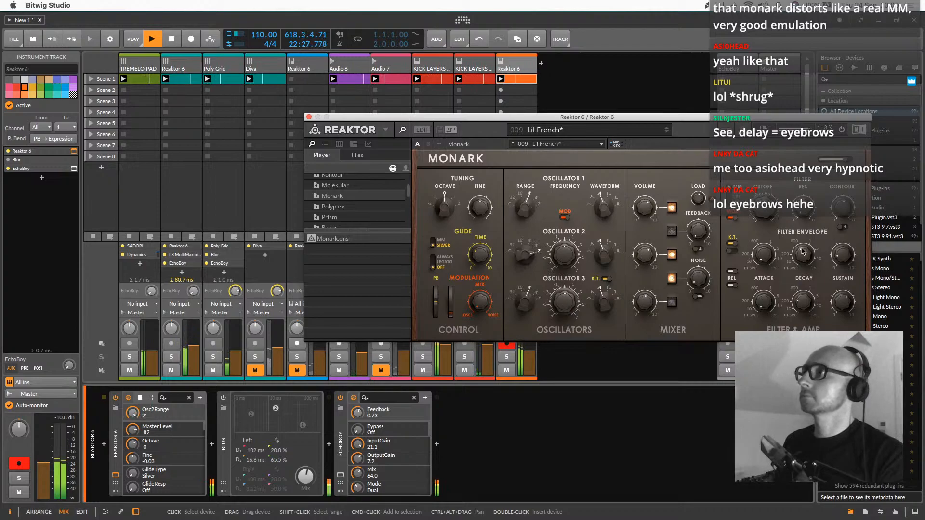
Set Monark's amp envelope decay to 61 and its filter envelope decay to 44
{"action": "left_click_drag", "start_coordinate": [811, 247], "coordinate": [809, 240]}
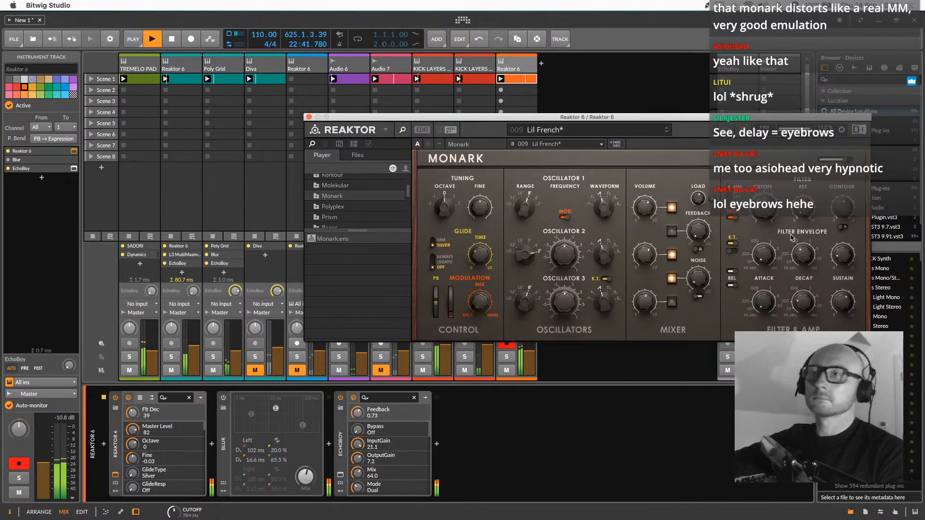
{"action": "left_click_drag", "start_coordinate": [702, 121], "coordinate": [558, 103]}
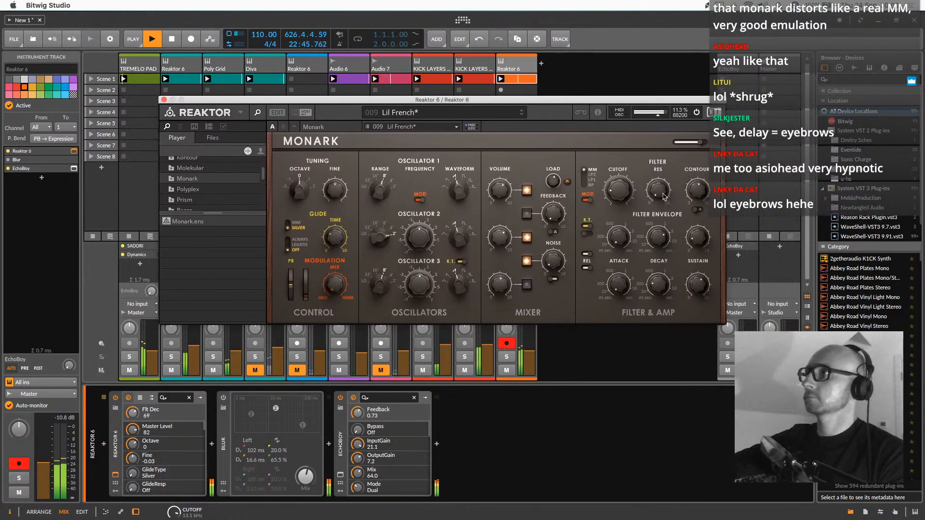
{"action": "left_click_drag", "start_coordinate": [658, 235], "coordinate": [660, 245]}
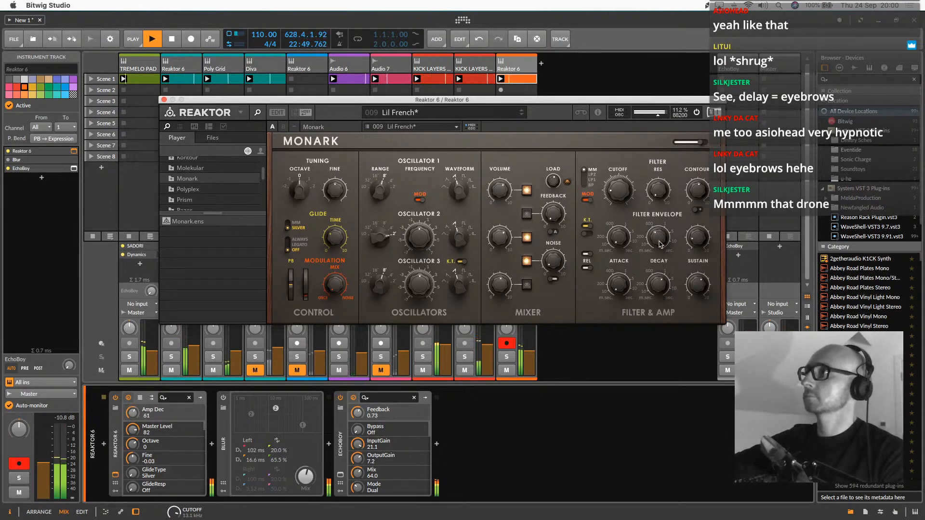
{"action": "left_click_drag", "start_coordinate": [660, 244], "coordinate": [657, 231]}
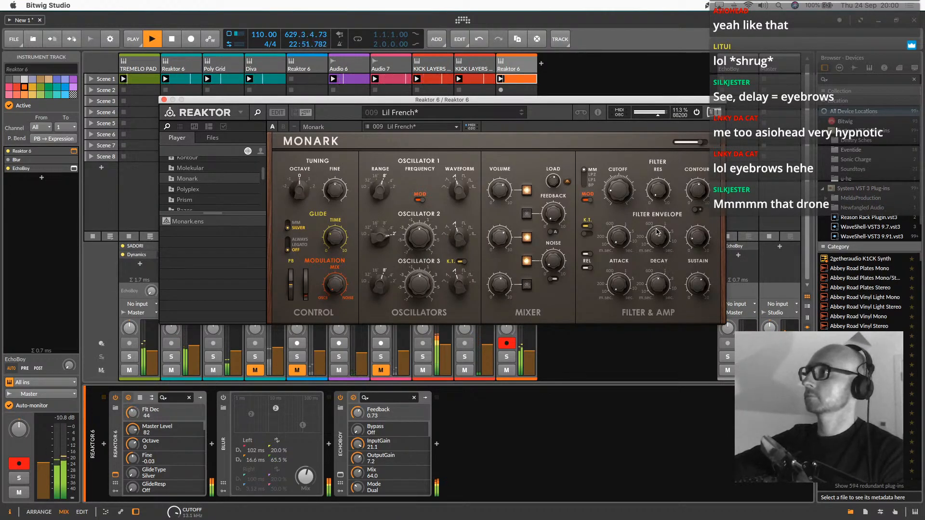
Change the range of Monark's oscillator 2 slightly and set oscillator 1's range to 16'
{"action": "left_click_drag", "start_coordinate": [384, 226], "coordinate": [384, 230]}
{"action": "left_click_drag", "start_coordinate": [374, 189], "coordinate": [384, 182]}
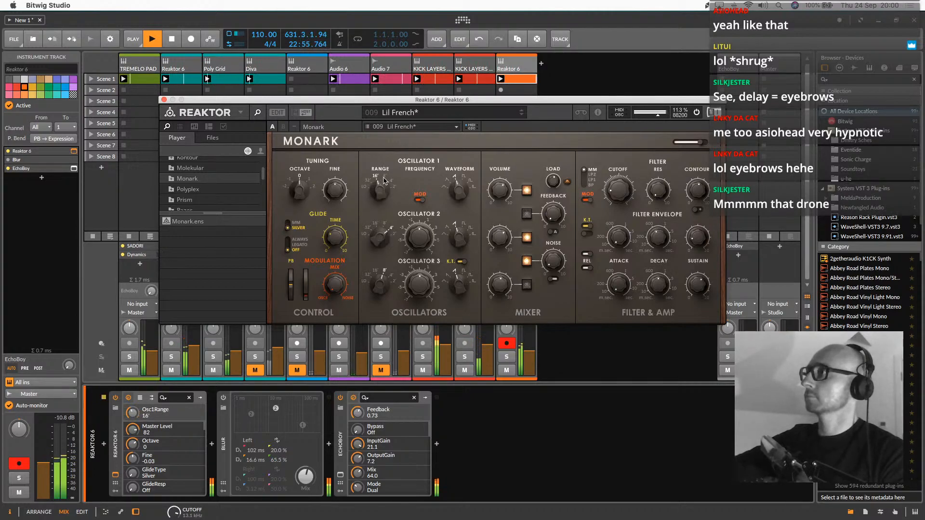
Try Monark's octave setting, close the synth window, and duplicate Blur and EchoBoy at the end of the orange Reaktor 6 track's chain
{"action": "mouse_move", "coordinate": [304, 187]}
{"action": "left_mouse_down"}
{"action": "mouse_move", "coordinate": [308, 162]}
{"action": "mouse_move", "coordinate": [312, 172]}
{"action": "left_mouse_up"}
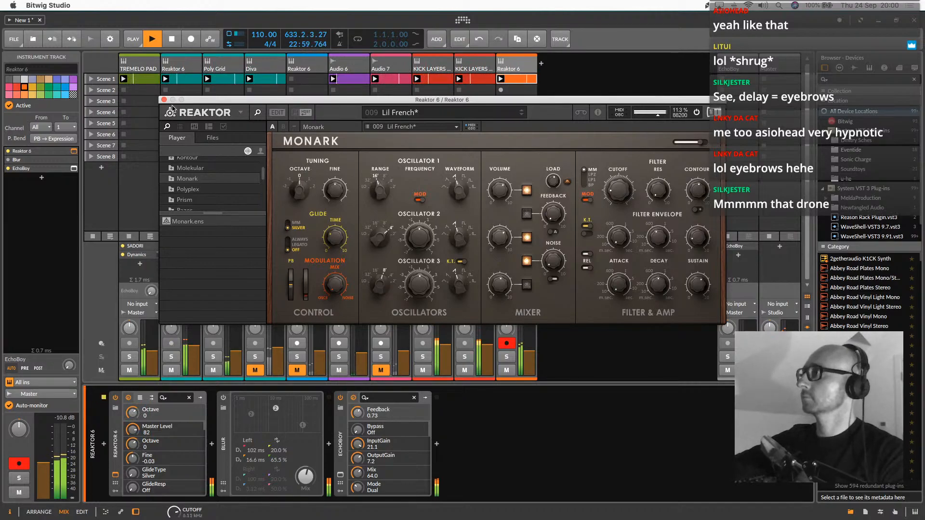
{"action": "left_click", "coordinate": [164, 99]}
{"action": "left_click_drag", "start_coordinate": [342, 435], "coordinate": [455, 419]}
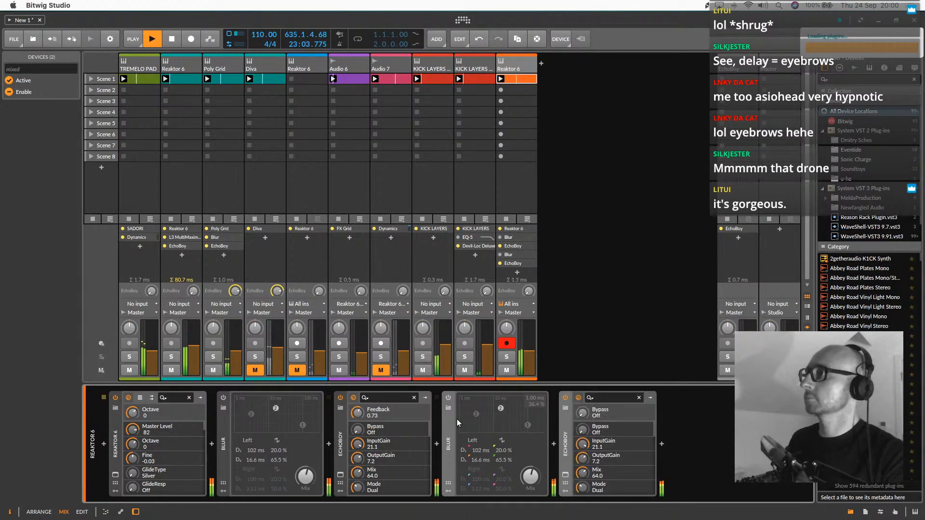
Try the duplicated Blur switched on in the Reaktor 6 chain and switch it off again
{"action": "left_click", "coordinate": [450, 405]}
{"action": "left_click", "coordinate": [448, 397]}
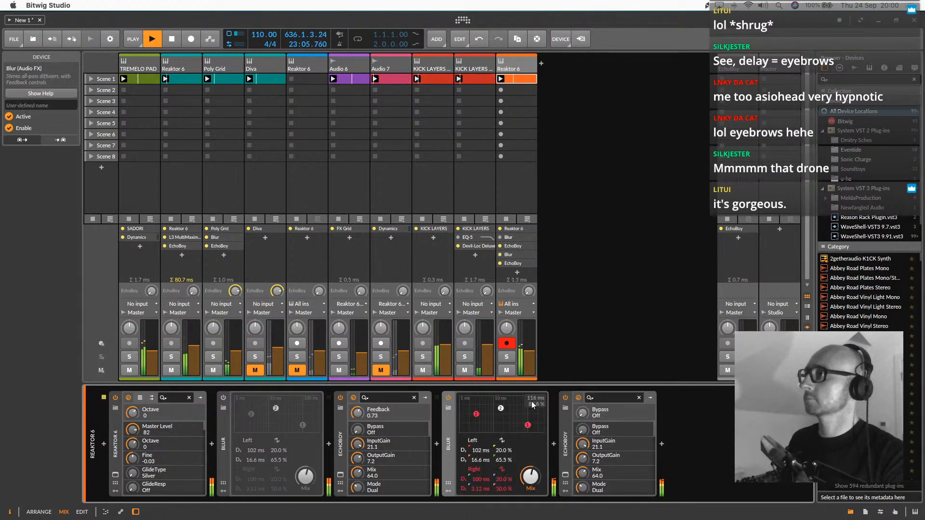
{"action": "left_click", "coordinate": [447, 398]}
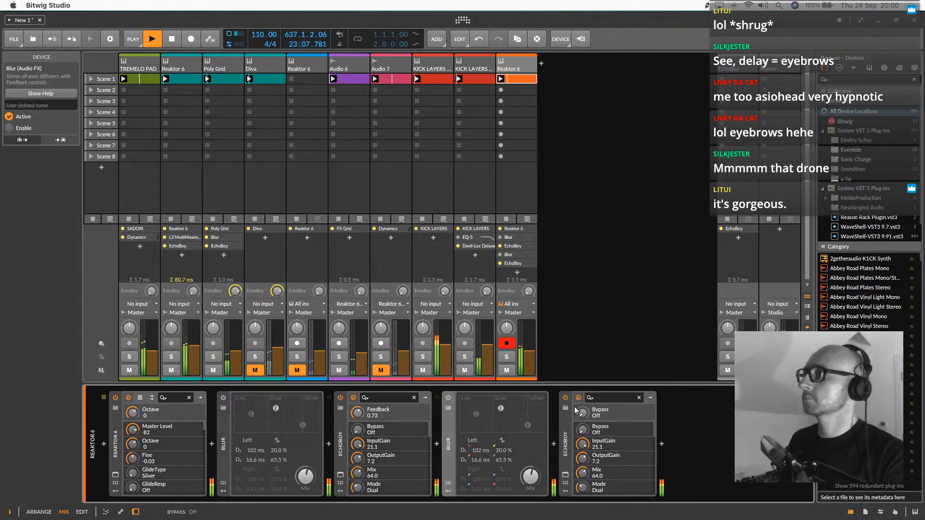
{"action": "left_click_drag", "start_coordinate": [529, 351], "coordinate": [529, 351]}
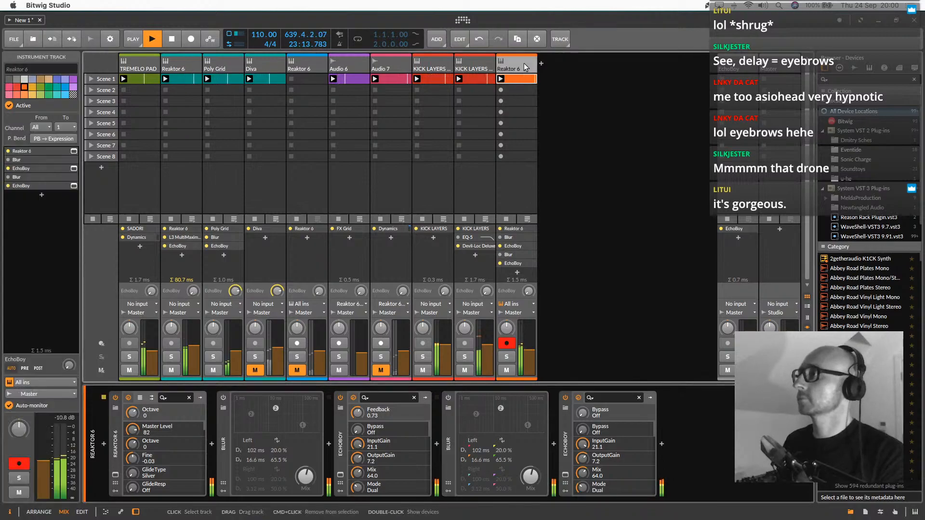
Reopen the Monark synth and try its filter cutoff at 19 along with its octave setting
{"action": "left_click", "coordinate": [115, 475]}
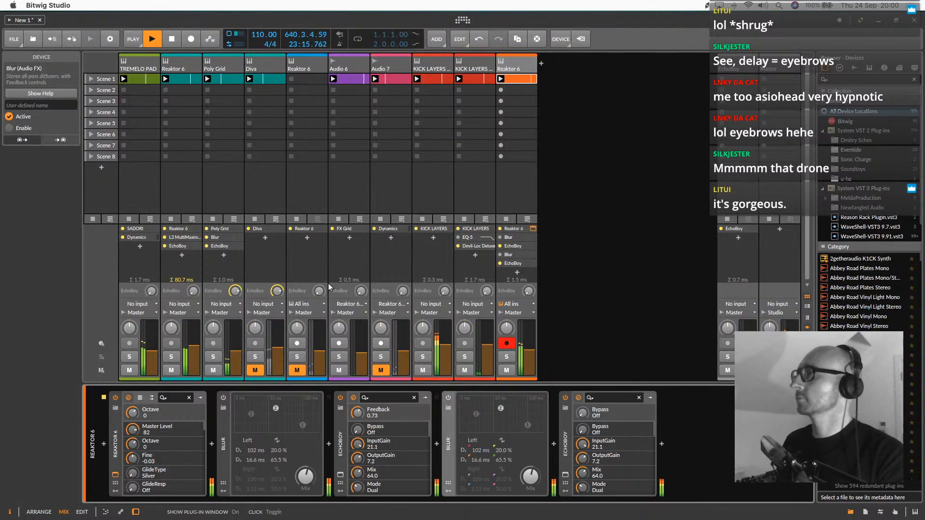
{"action": "mouse_move", "coordinate": [621, 188]}
{"action": "left_mouse_down"}
{"action": "mouse_move", "coordinate": [622, 163]}
{"action": "mouse_move", "coordinate": [626, 194]}
{"action": "left_mouse_up"}
{"action": "left_click_drag", "start_coordinate": [307, 200], "coordinate": [316, 189]}
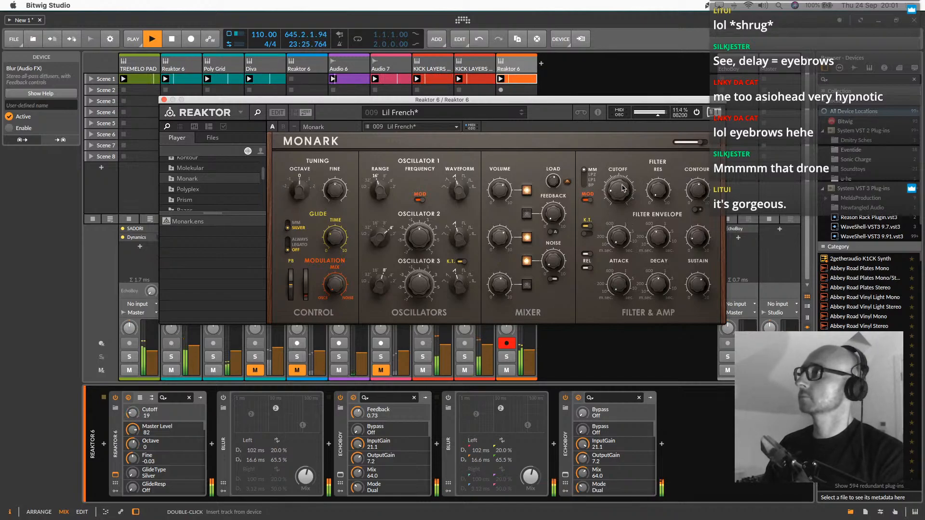
Audition the Monark presets one after another up to 4U Manny, including Tarking, Funky Towel, Sha Boop and Prog Rawk
{"action": "left_click", "coordinate": [520, 115]}
{"action": "left_click", "coordinate": [521, 115]}
{"action": "left_click", "coordinate": [520, 115]}
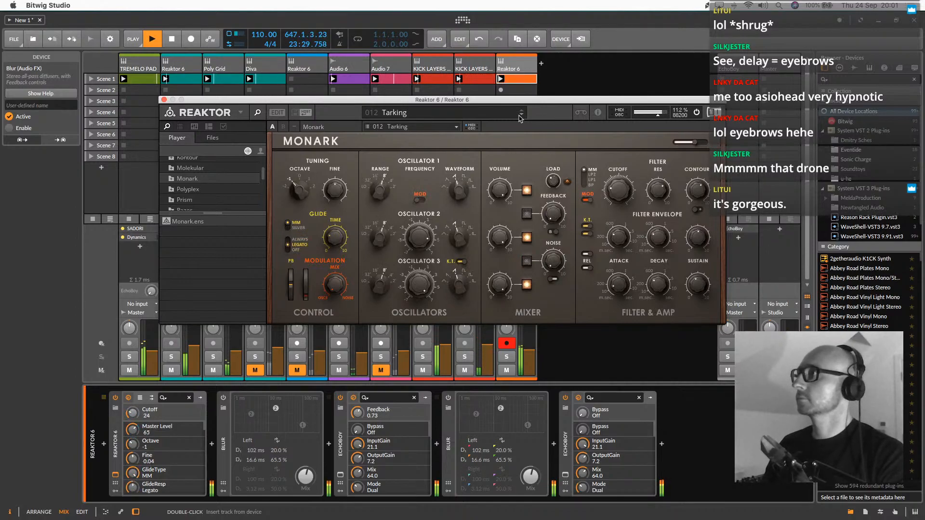
{"action": "left_click", "coordinate": [520, 115]}
{"action": "left_click", "coordinate": [521, 115]}
{"action": "left_click", "coordinate": [521, 115]}
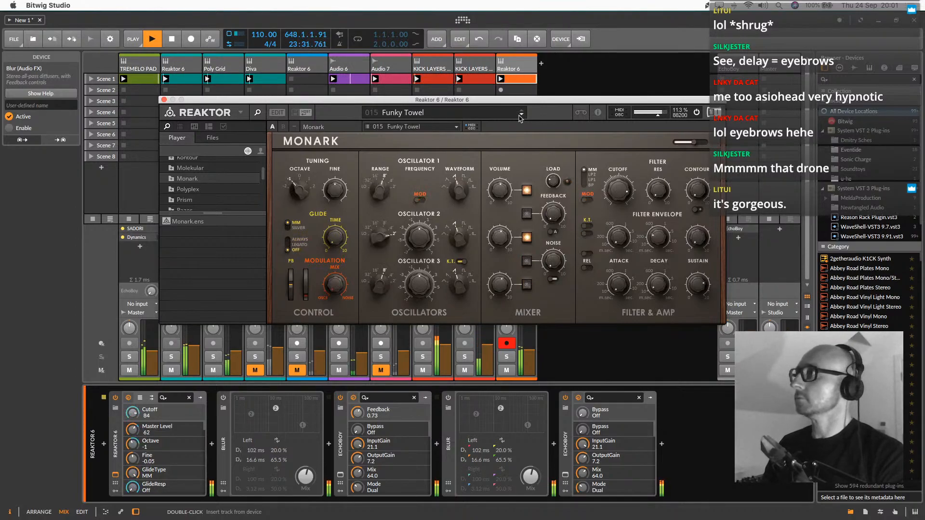
{"action": "left_click", "coordinate": [519, 116]}
{"action": "left_click", "coordinate": [520, 115]}
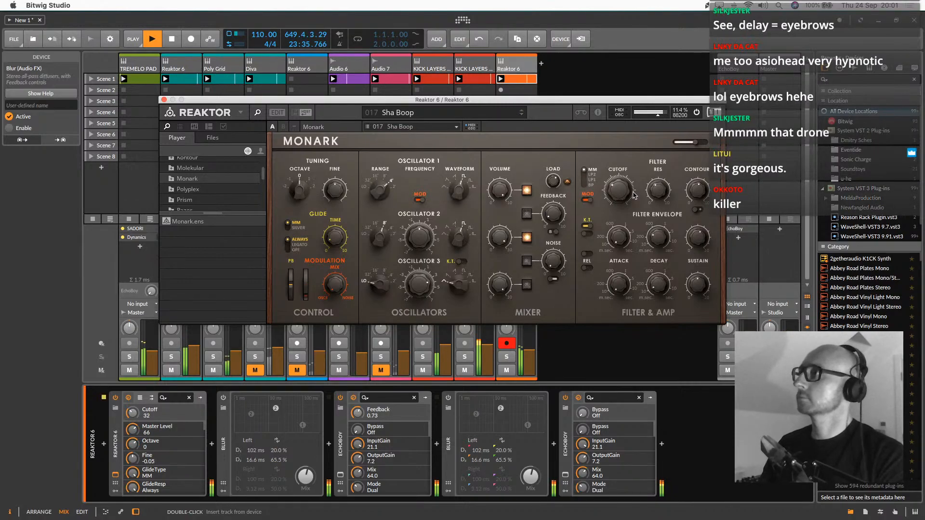
{"action": "left_click", "coordinate": [521, 116]}
{"action": "left_click", "coordinate": [520, 116]}
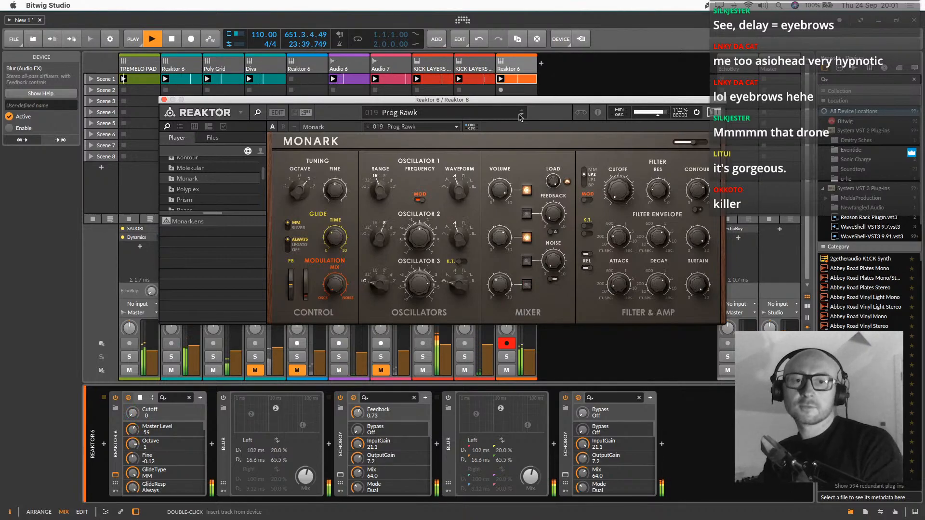
{"action": "left_click", "coordinate": [521, 116]}
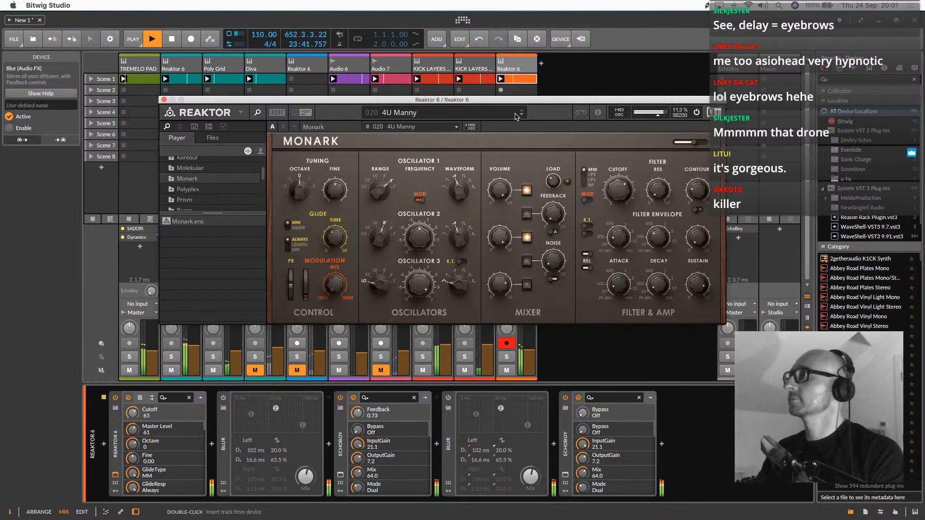
Return Monark to the Lil French preset by way of ARPlease, enable oscillator 2 in the mixer and set the cutoff to 51
{"action": "left_click", "coordinate": [477, 114]}
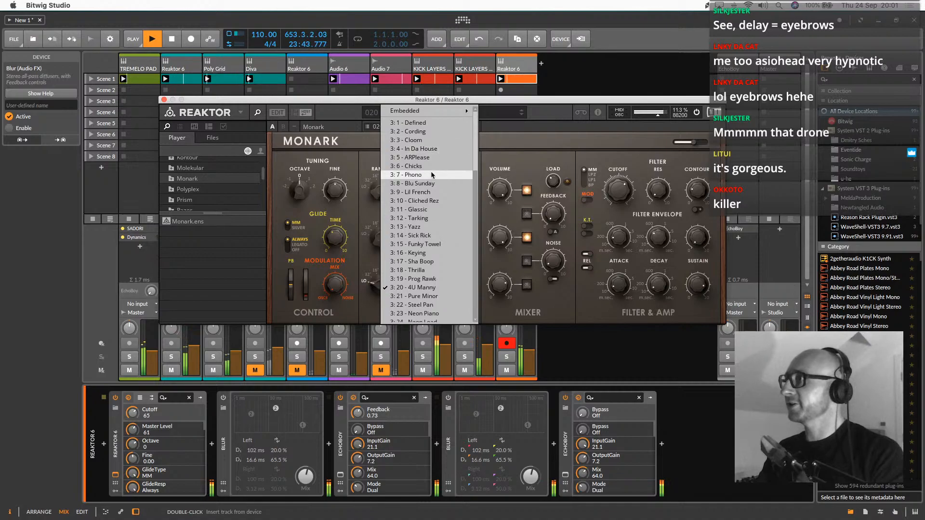
{"action": "left_click", "coordinate": [436, 157]}
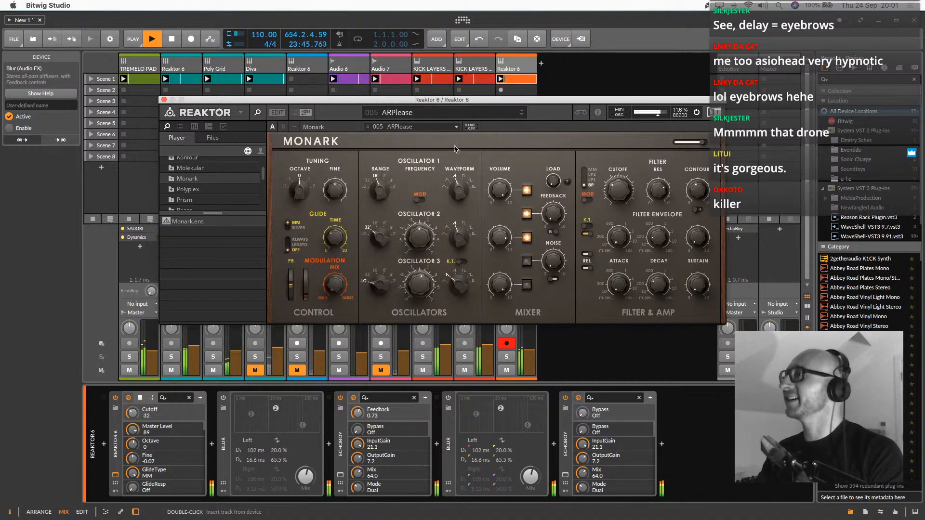
{"action": "left_click", "coordinate": [522, 115]}
{"action": "left_click", "coordinate": [521, 116]}
{"action": "left_click", "coordinate": [521, 116]}
{"action": "left_click", "coordinate": [522, 115]}
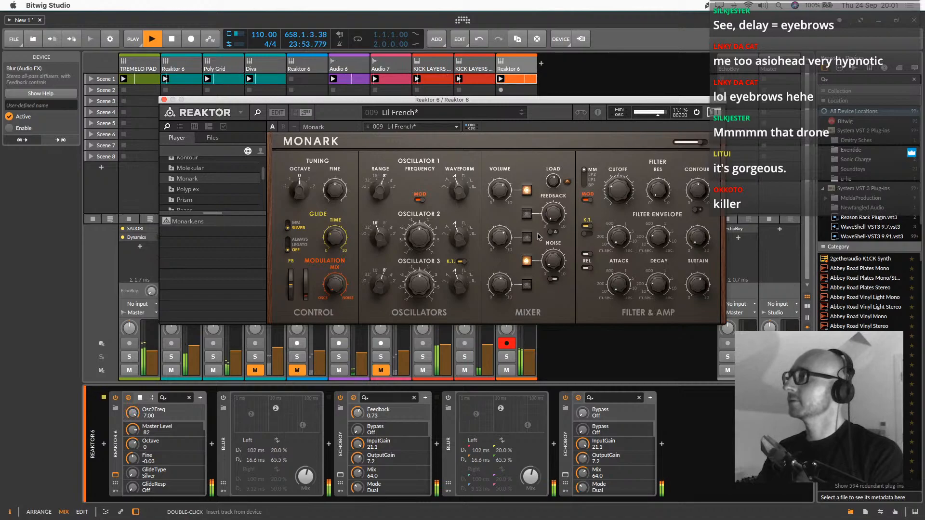
{"action": "left_click", "coordinate": [526, 238]}
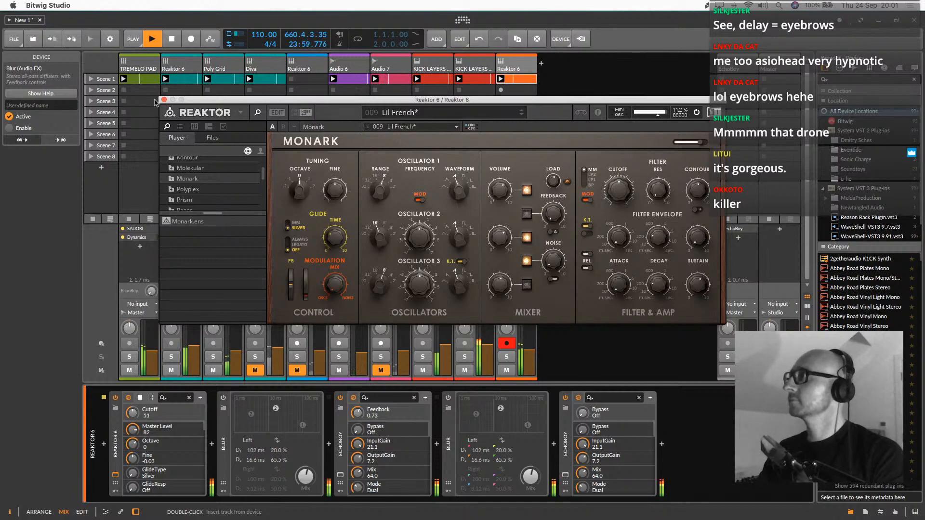
{"action": "left_click", "coordinate": [163, 100]}
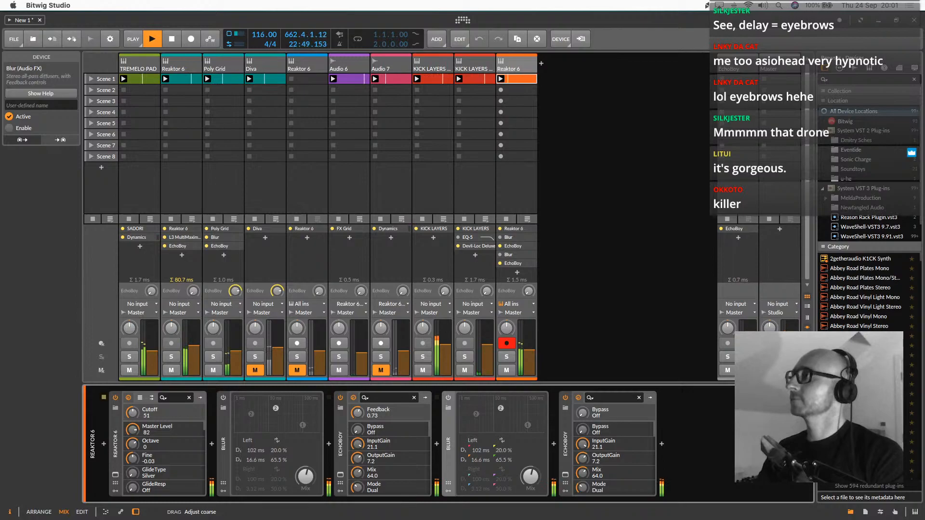
Set the project tempo to 114 BPM and group the two KICK LAYERS tracks
{"action": "left_click_drag", "start_coordinate": [261, 36], "coordinate": [260, 37]}
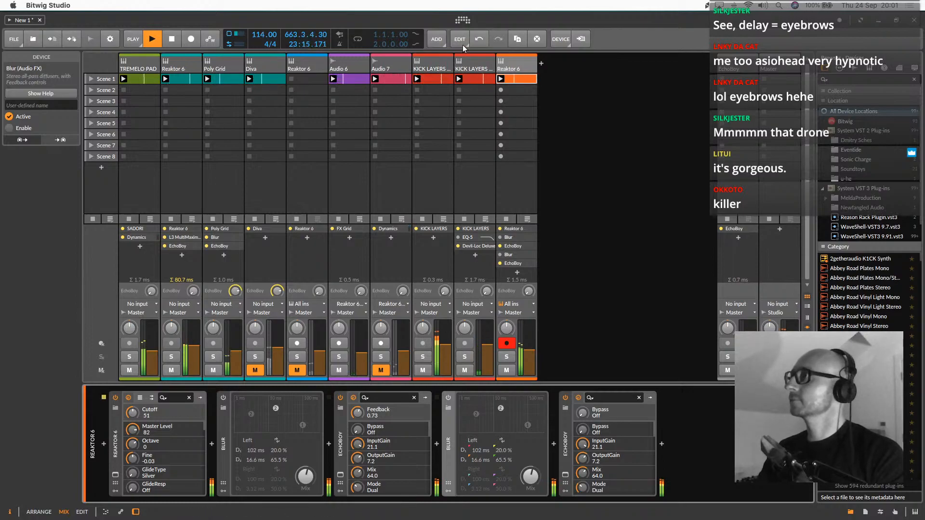
{"action": "left_click", "coordinate": [468, 66]}
{"action": "left_click", "coordinate": [418, 71], "text": "shift"}
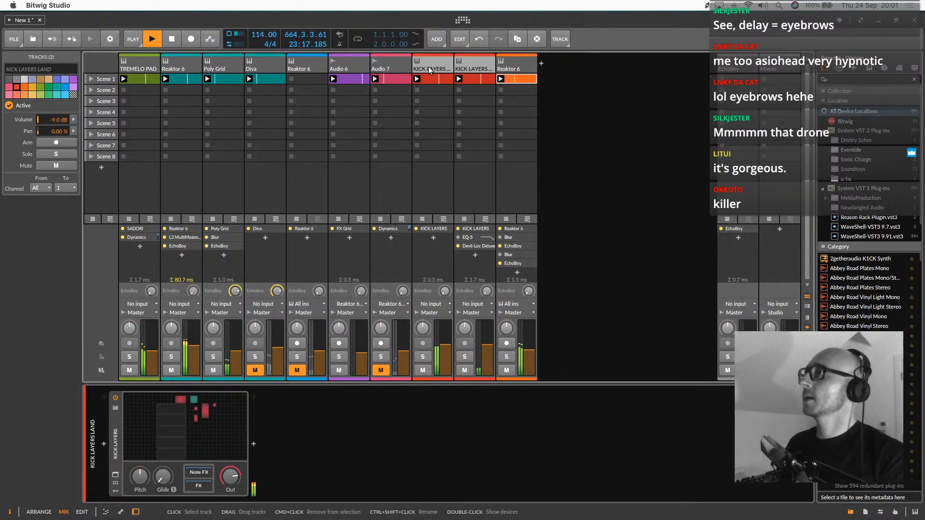
{"action": "right_click", "coordinate": [427, 69]}
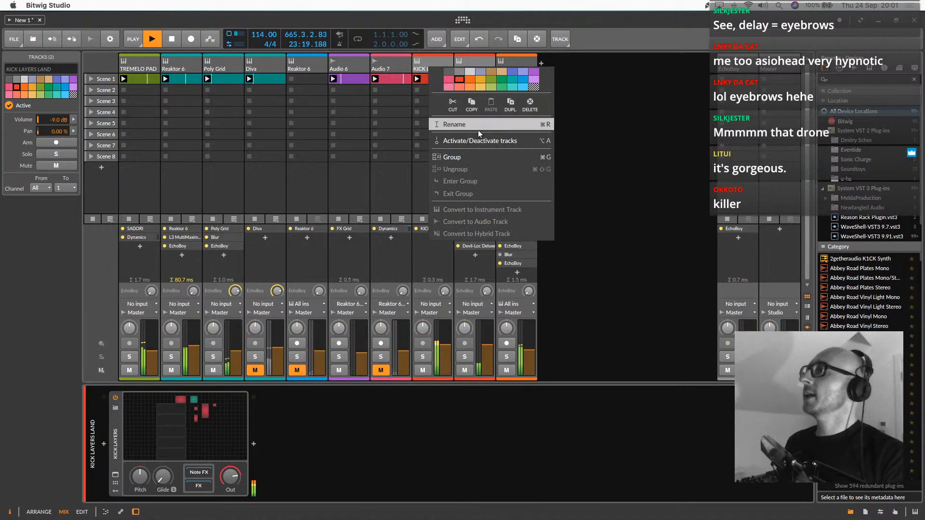
{"action": "left_click", "coordinate": [472, 153]}
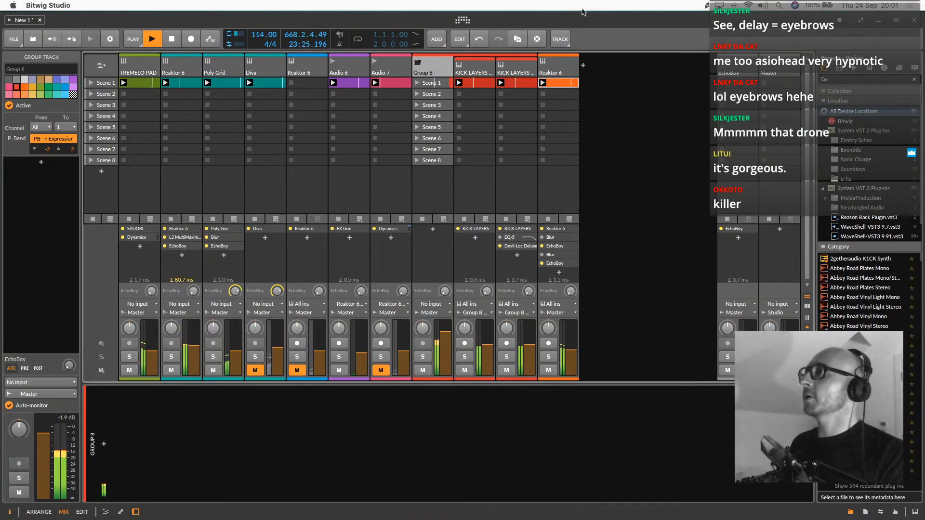
Copy both EchoBoy devices from the orange Reaktor 6 track to the kick group and switch off the second copy
{"action": "left_click", "coordinate": [562, 61]}
{"action": "left_click", "coordinate": [355, 443]}
{"action": "left_click", "coordinate": [341, 443], "text": "shift"}
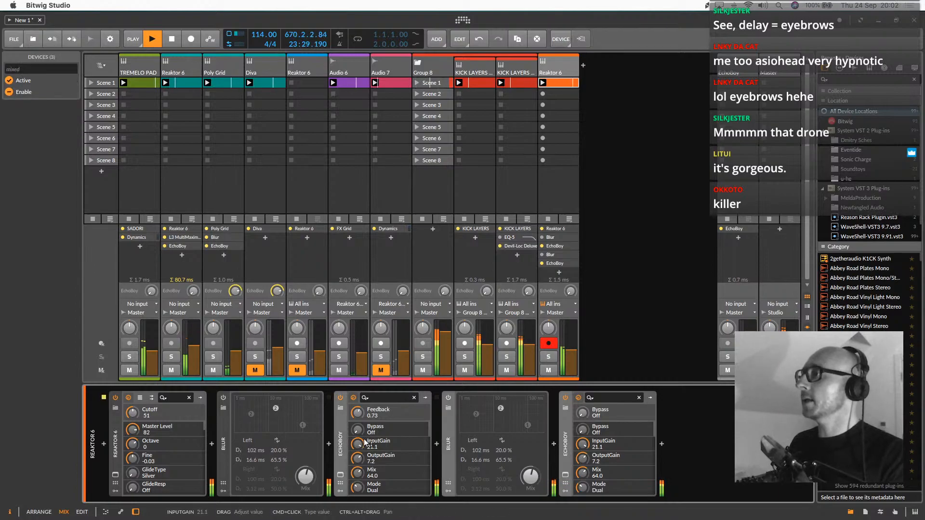
{"action": "left_click", "coordinate": [450, 433], "text": "super"}
{"action": "left_click_drag", "start_coordinate": [450, 432], "coordinate": [434, 94]}
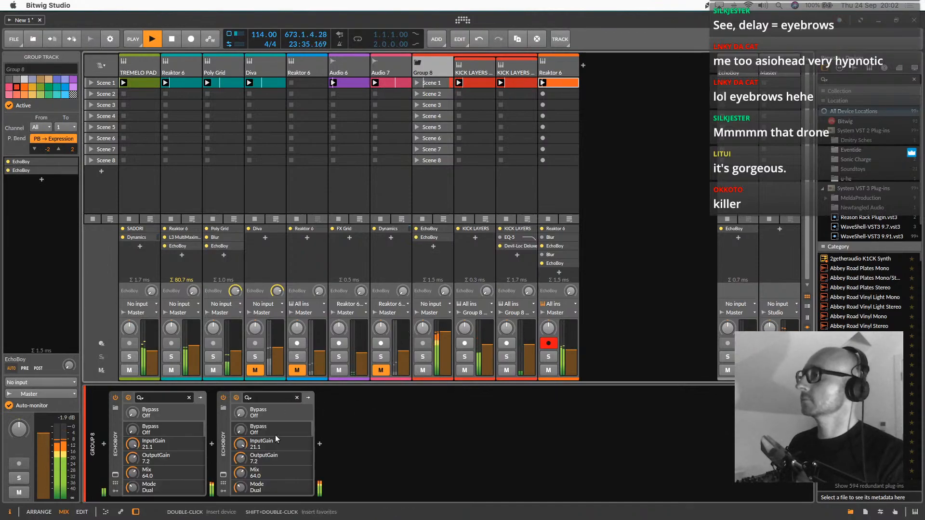
{"action": "left_click", "coordinate": [223, 398]}
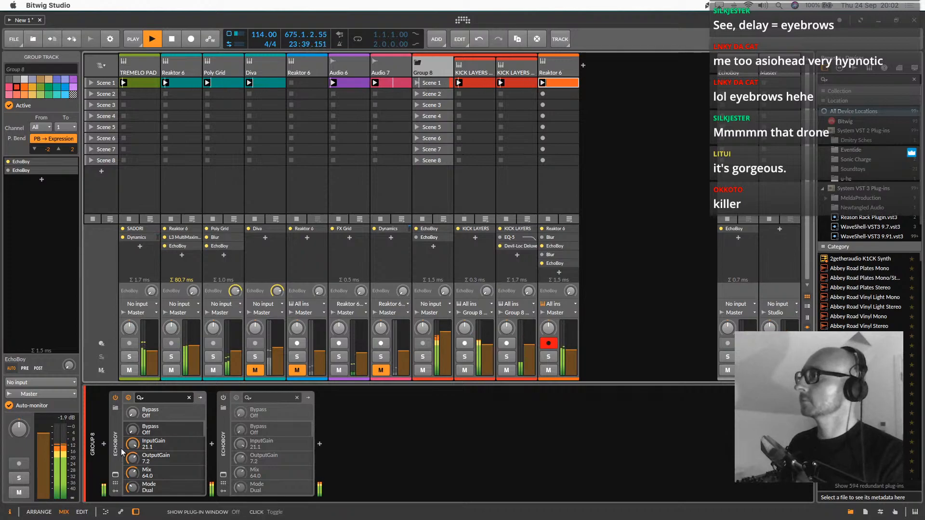
Set the mix of the kick group's first EchoBoy to 41 and mute the second KICK LAYERS track
{"action": "left_click", "coordinate": [115, 475]}
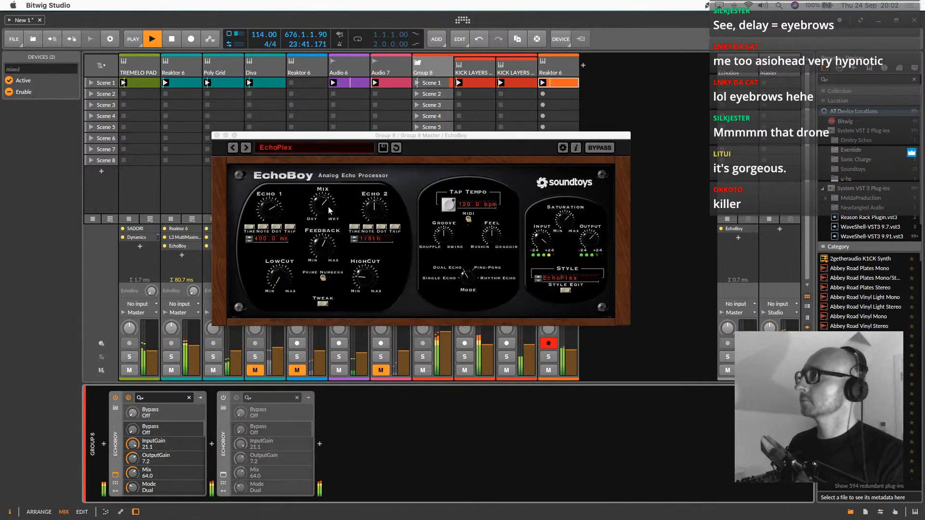
{"action": "left_click_drag", "start_coordinate": [322, 204], "coordinate": [340, 239]}
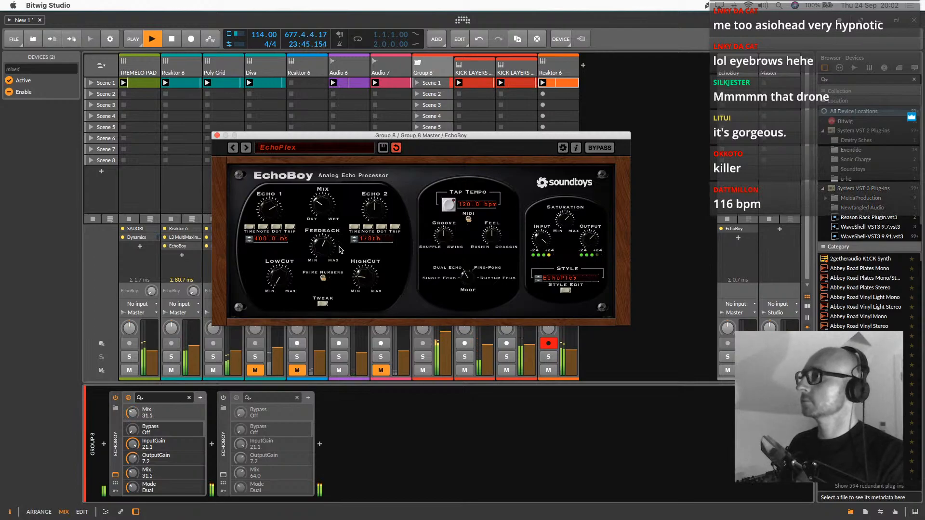
{"action": "left_click", "coordinate": [507, 370]}
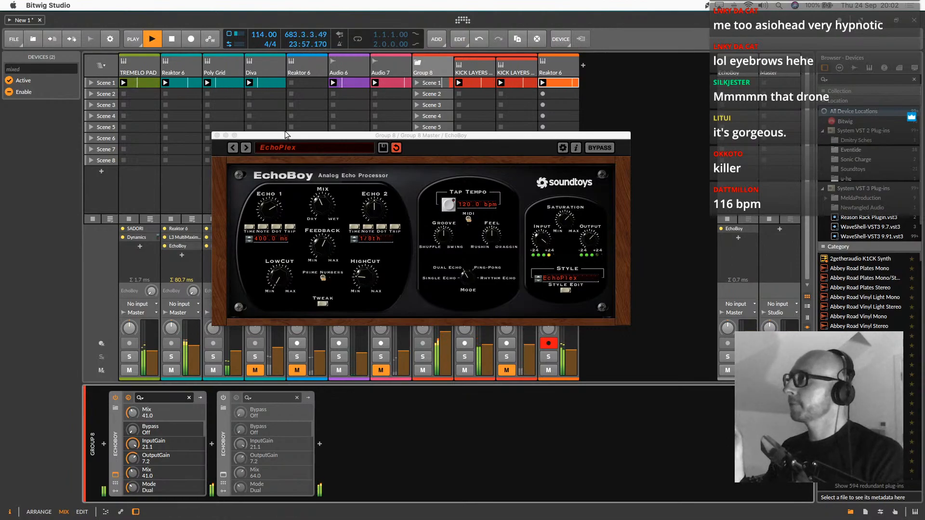
{"action": "left_click", "coordinate": [218, 136]}
Duplicate the orange Reaktor 6 track
{"action": "left_click", "coordinate": [551, 68]}
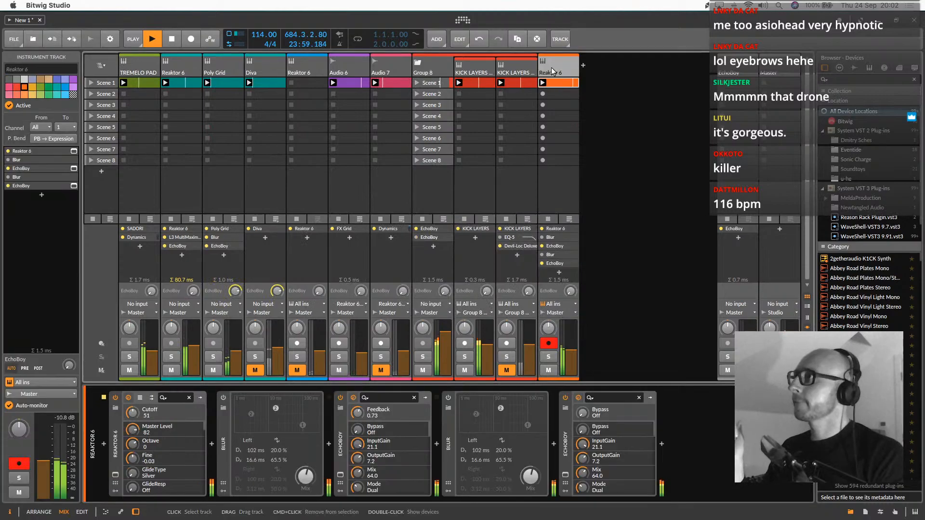
{"action": "right_click", "coordinate": [551, 68]}
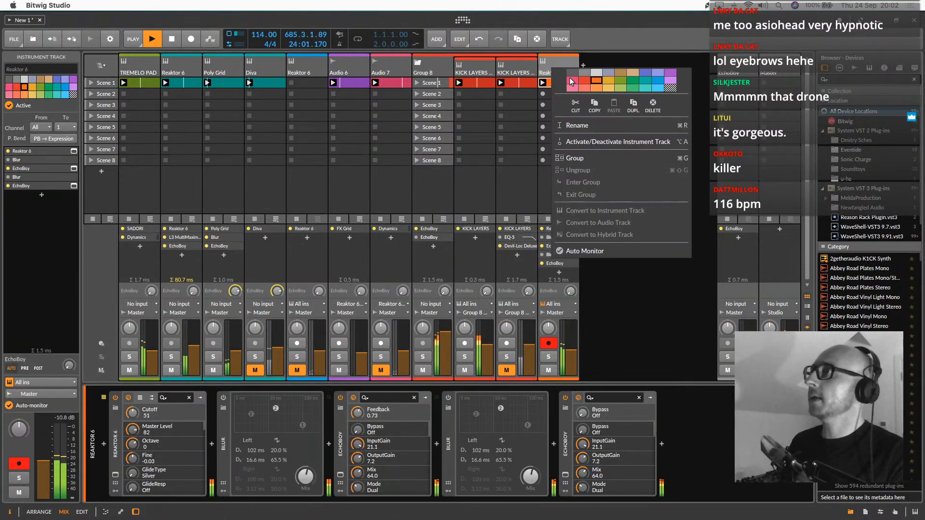
{"action": "left_click", "coordinate": [633, 105]}
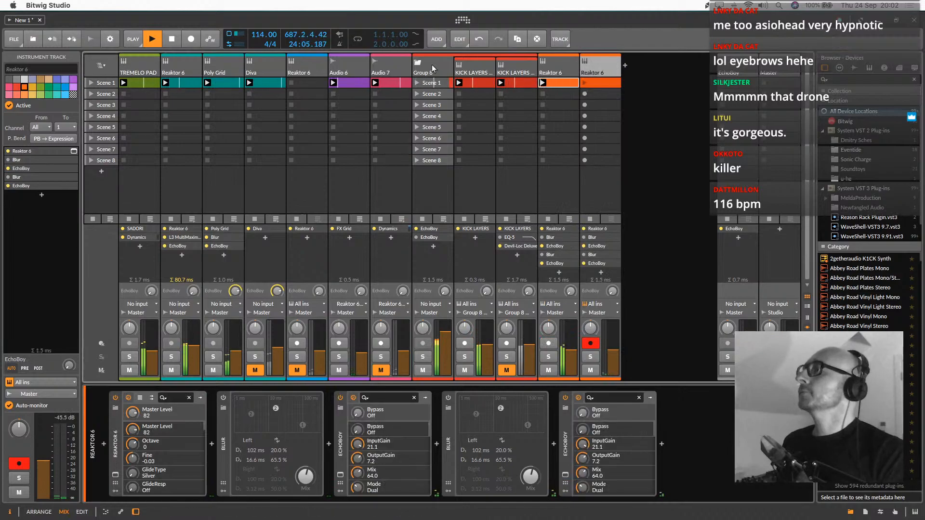
Delete both Blur and both EchoBoy devices from the duplicated Reaktor 6 track, keeping only the Reaktor 6 instrument
{"action": "left_click", "coordinate": [565, 448], "text": "shift"}
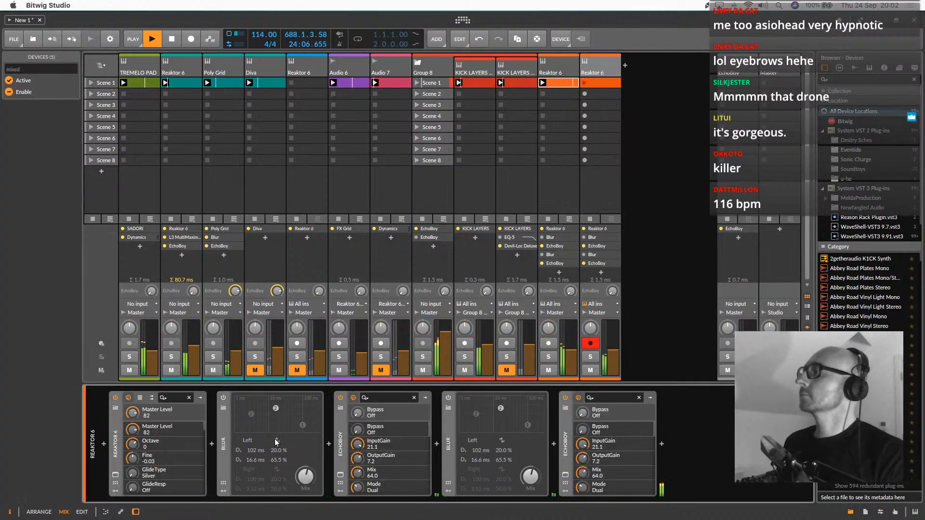
{"action": "left_click", "coordinate": [223, 439]}
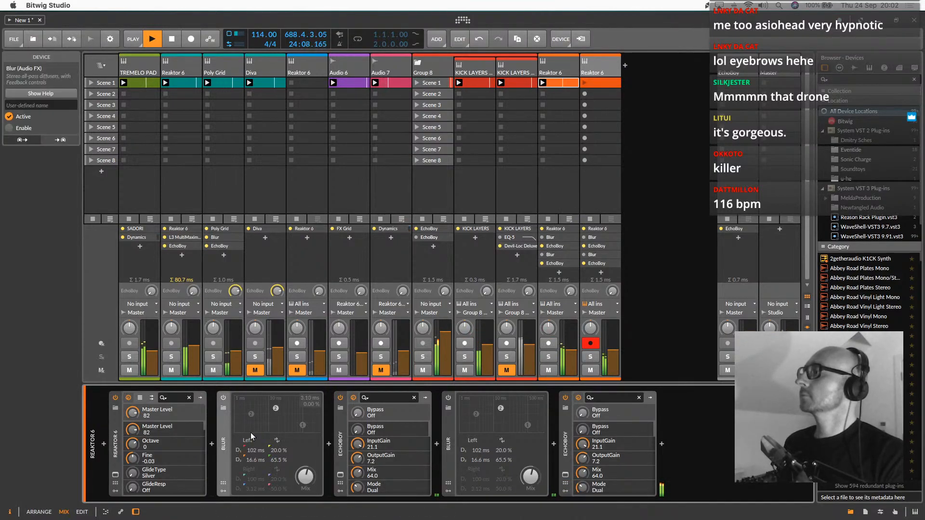
{"action": "left_click", "coordinate": [568, 441], "text": "shift"}
{"action": "key", "text": "Delete"}
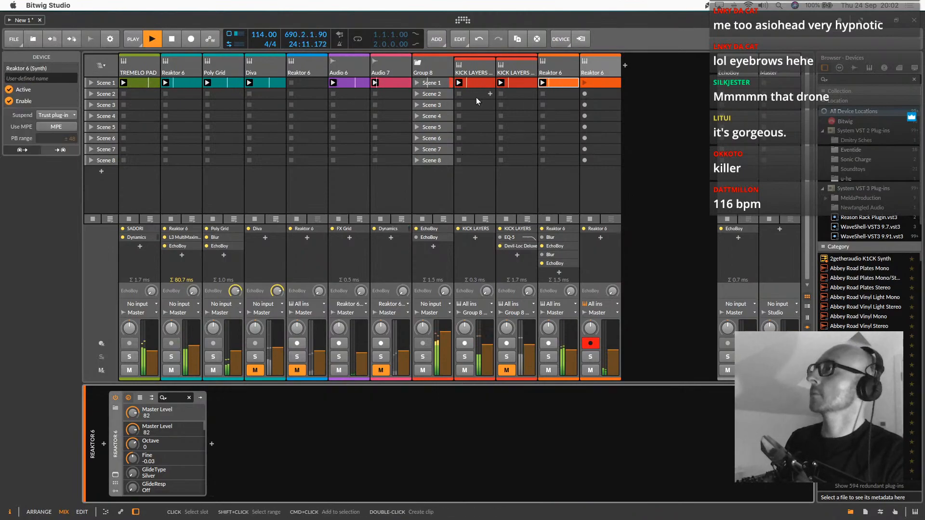
Copy the kick group's first EchoBoy onto the duplicated Reaktor 6 track after its Reaktor 6 instrument
{"action": "left_click", "coordinate": [430, 73]}
{"action": "left_click", "coordinate": [113, 436]}
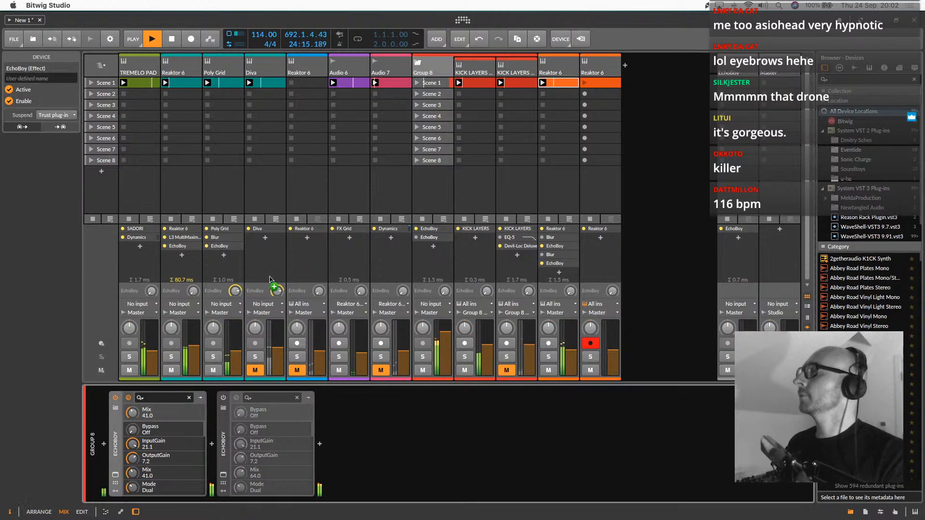
{"action": "left_click", "coordinate": [603, 72]}
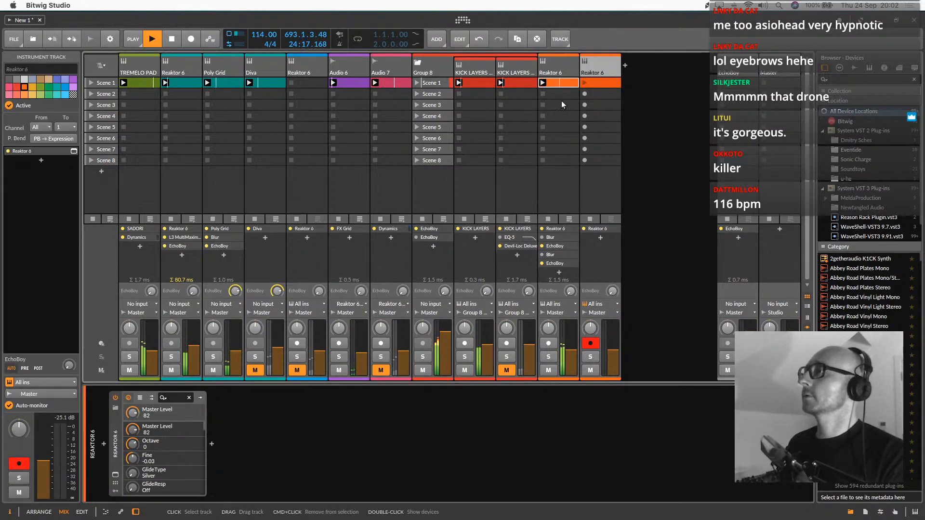
{"action": "left_click", "coordinate": [427, 78]}
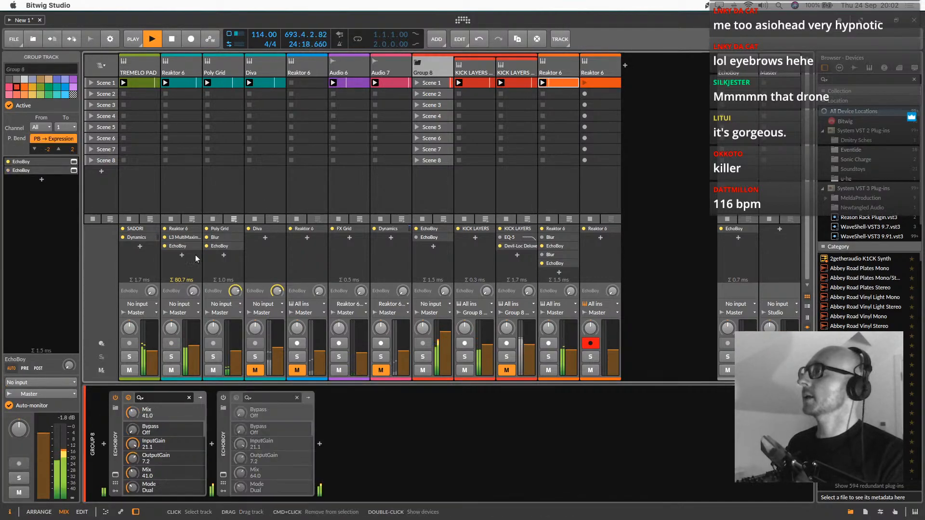
{"action": "left_click", "coordinate": [114, 426]}
{"action": "left_click_drag", "start_coordinate": [116, 432], "coordinate": [599, 241]}
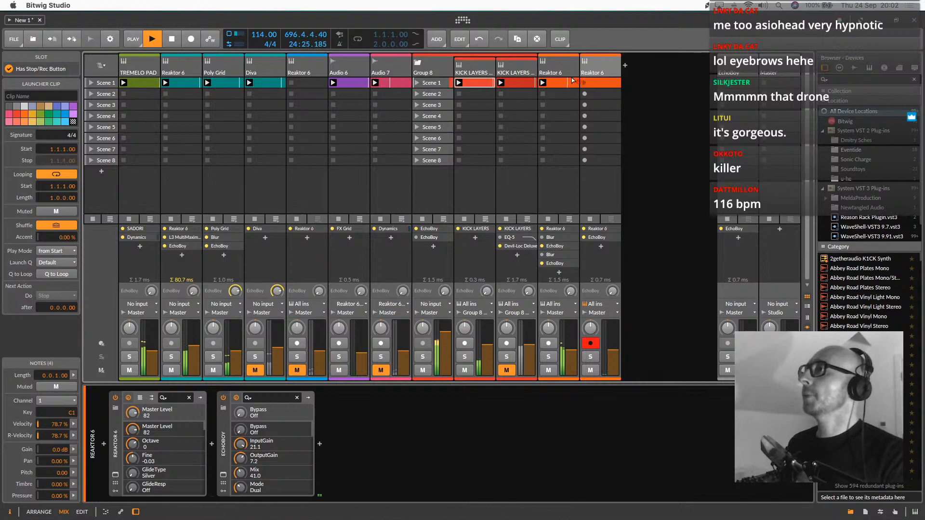
Launch the duplicated Reaktor 6 track's Scene 1 clip and transpose its four notes down to B0
{"action": "left_click", "coordinate": [590, 83]}
{"action": "double_click", "coordinate": [586, 84]}
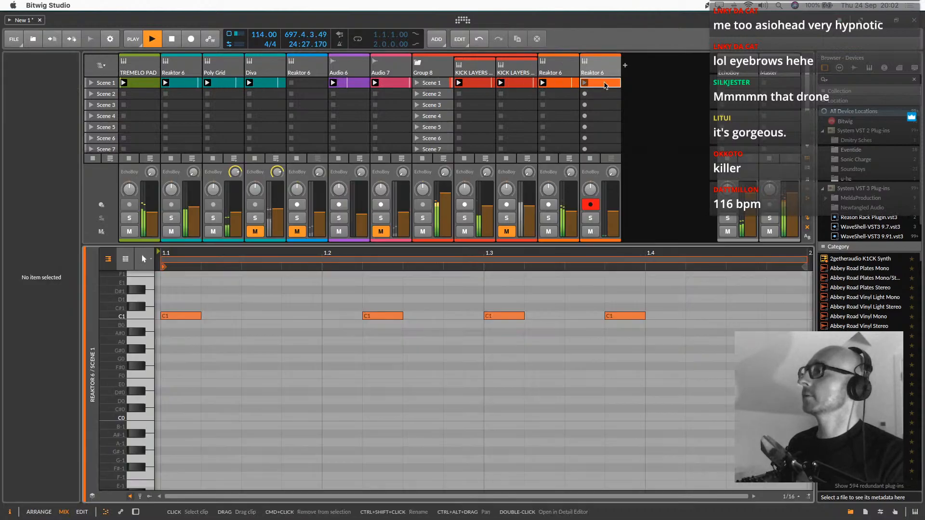
{"action": "key", "text": "Down"}
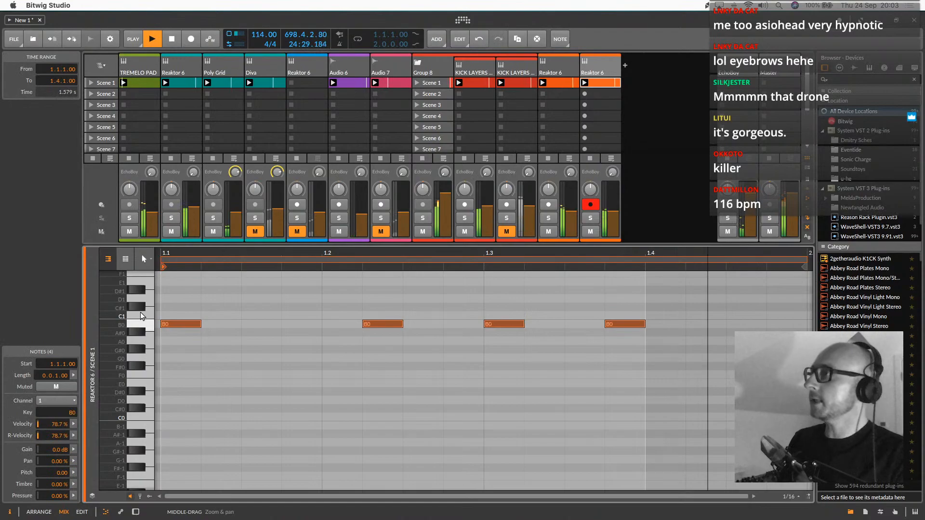
Solo the duplicated Reaktor 6 track and bring up its device chain
{"action": "left_click", "coordinate": [596, 74]}
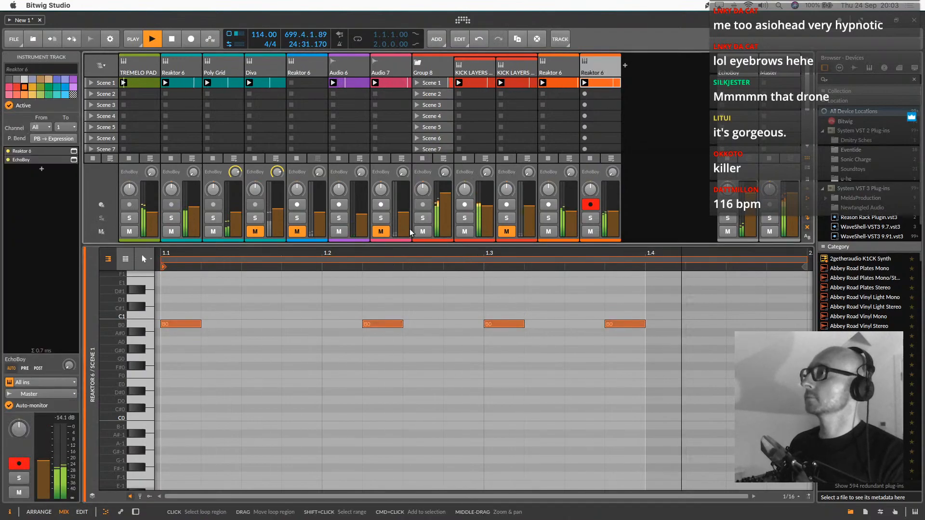
{"action": "left_click", "coordinate": [590, 218]}
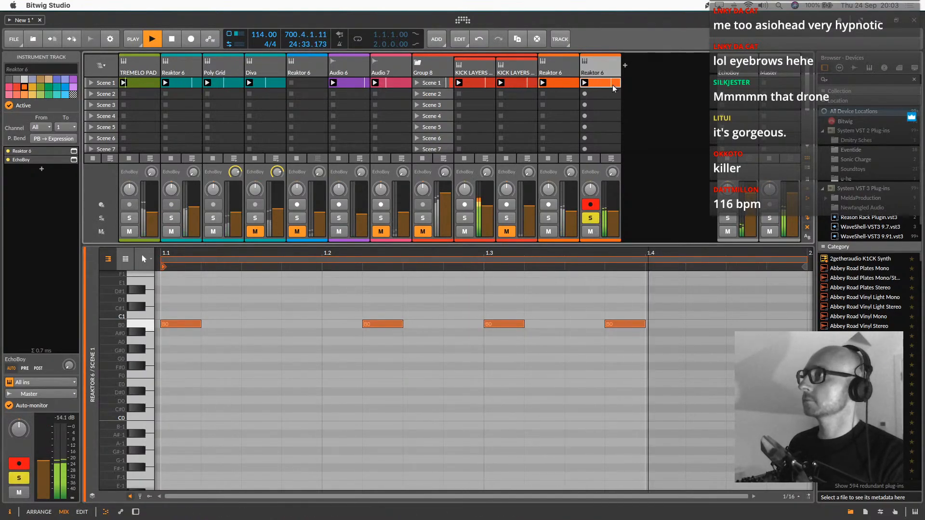
{"action": "double_click", "coordinate": [591, 71]}
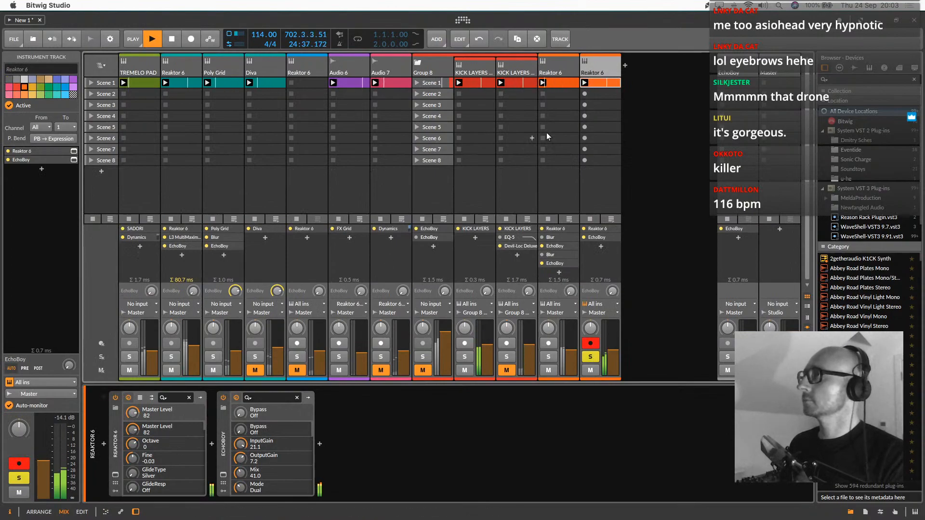
Try the duplicated clip's notes an octave higher at B1 and transpose them back down an octave
{"action": "double_click", "coordinate": [603, 83]}
{"action": "left_click", "coordinate": [394, 363]}
{"action": "key", "text": "super+a"}
{"action": "key", "text": "shift+Up"}
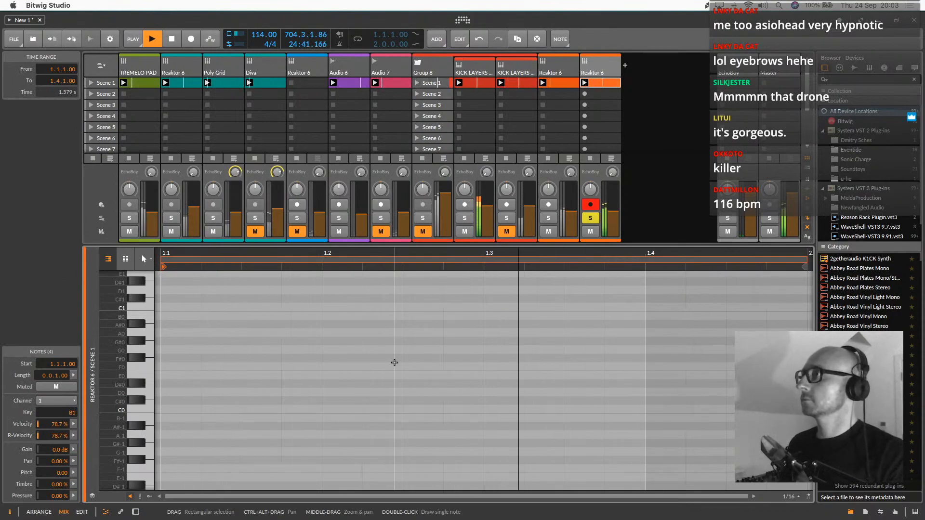
{"action": "key", "text": "shift+Down"}
Unmute the kick group and solo its first KICK LAYERS track
{"action": "left_click", "coordinate": [430, 72]}
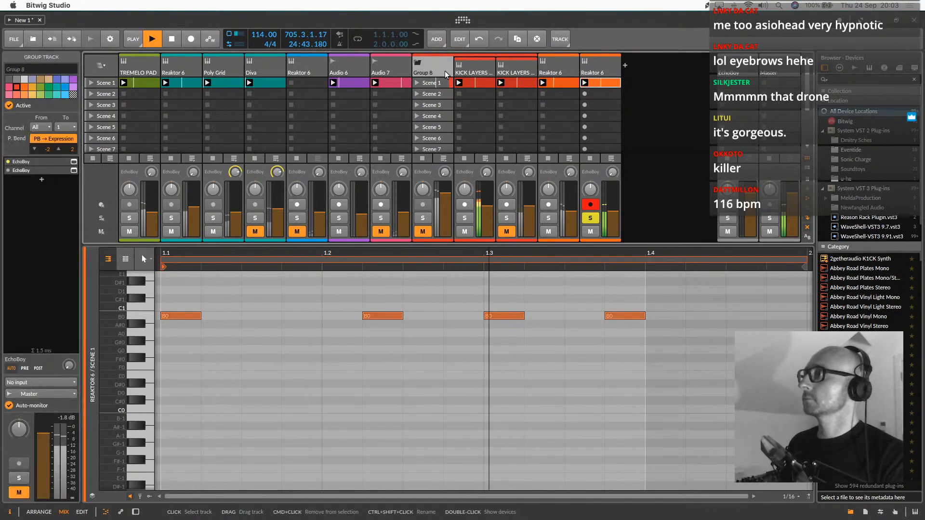
{"action": "double_click", "coordinate": [465, 72]}
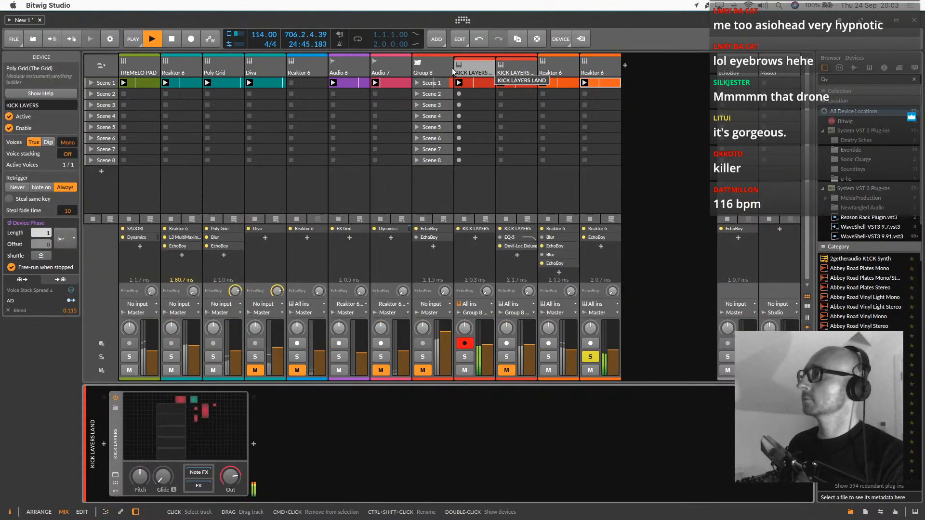
{"action": "left_click", "coordinate": [429, 378]}
{"action": "left_click", "coordinate": [426, 372]}
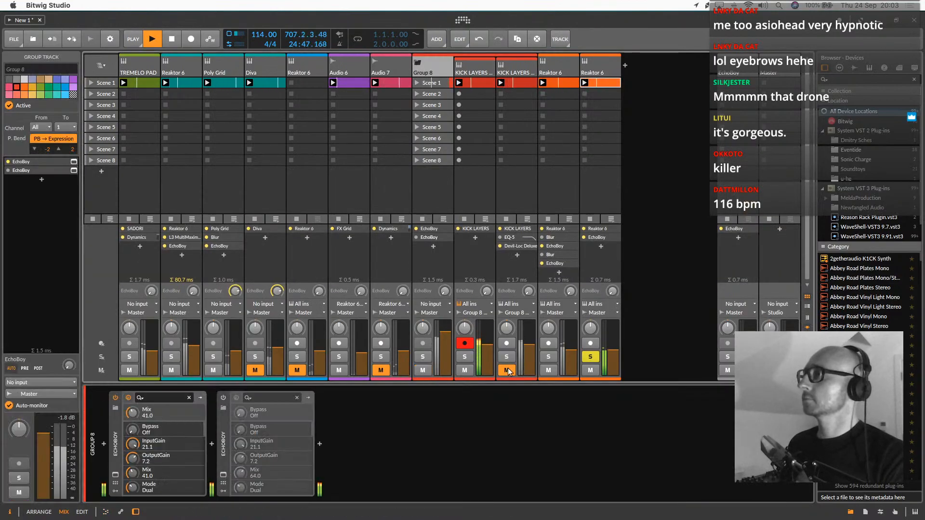
{"action": "left_click", "coordinate": [465, 356]}
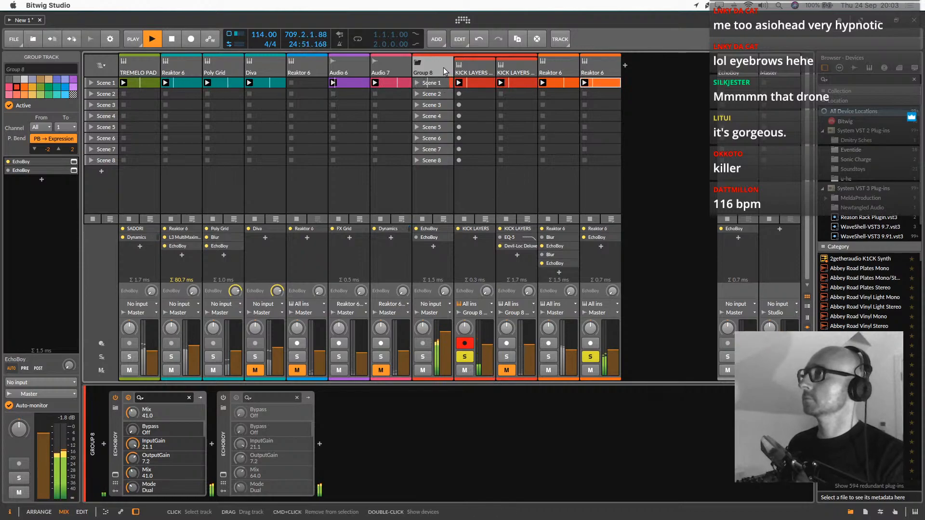
Compare the duplicated Reaktor 6 track with its EchoBoy off and on, and unsolo the first KICK LAYERS track
{"action": "left_click", "coordinate": [600, 63]}
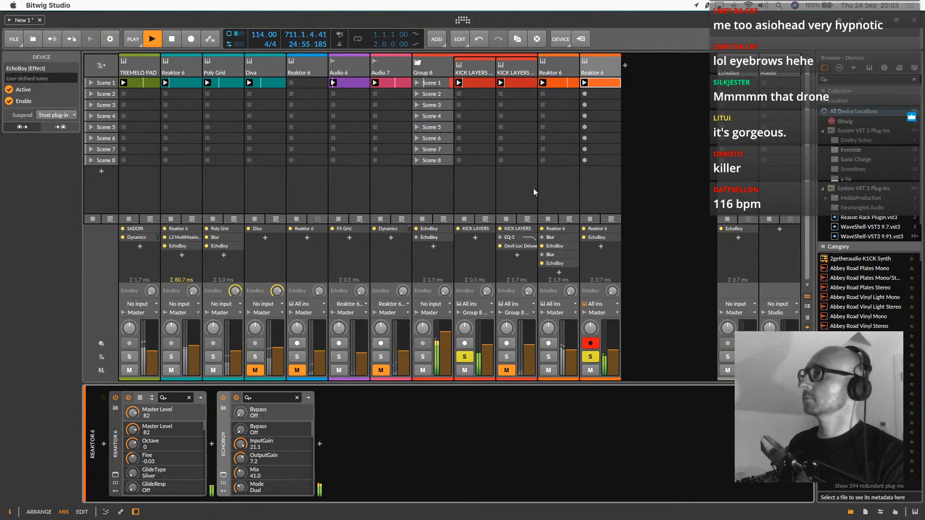
{"action": "left_click", "coordinate": [611, 63]}
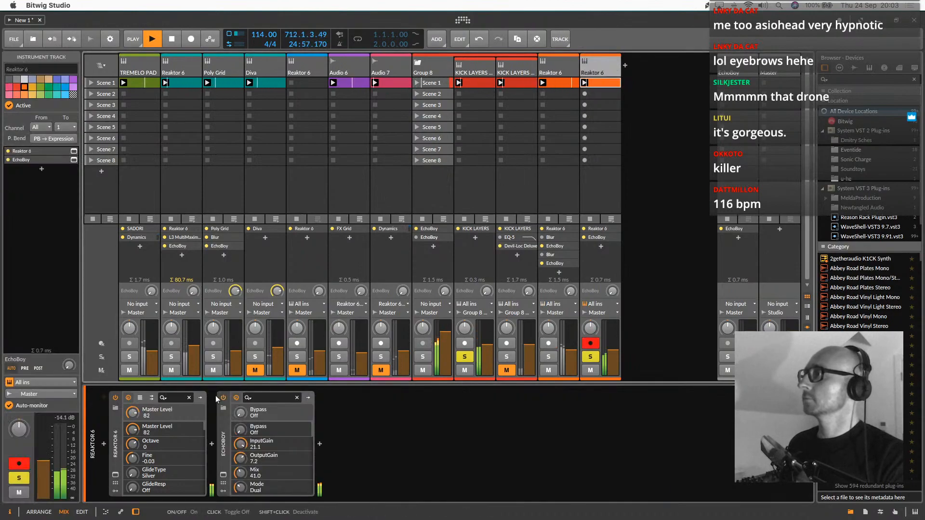
{"action": "left_click", "coordinate": [223, 396]}
{"action": "left_click", "coordinate": [464, 356]}
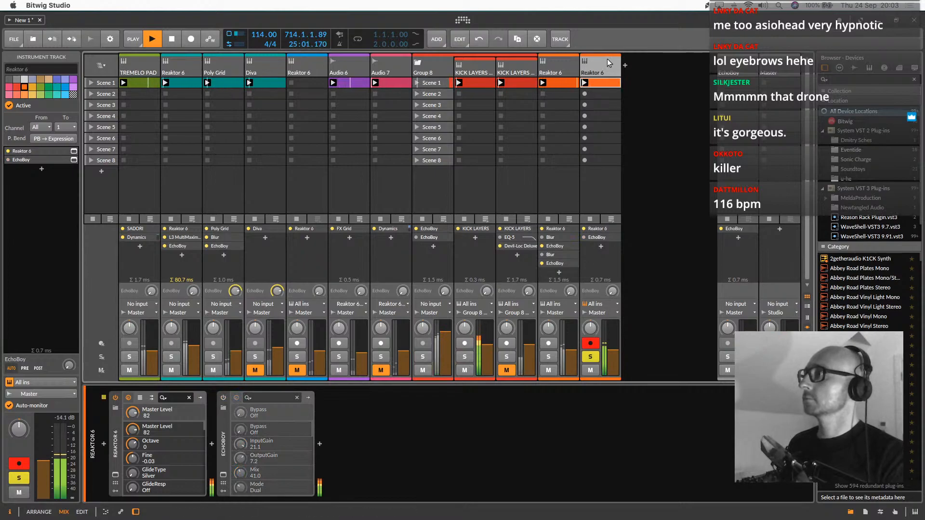
{"action": "left_click", "coordinate": [223, 396]}
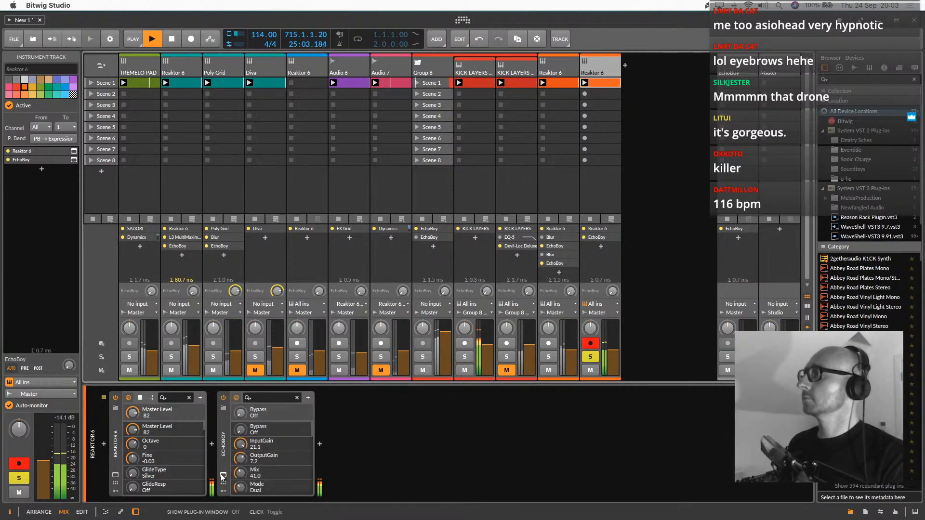
Set the saturation of the duplicated Reaktor 6 track's EchoBoy to 19.20 and solo the kick group instead
{"action": "left_click", "coordinate": [223, 475]}
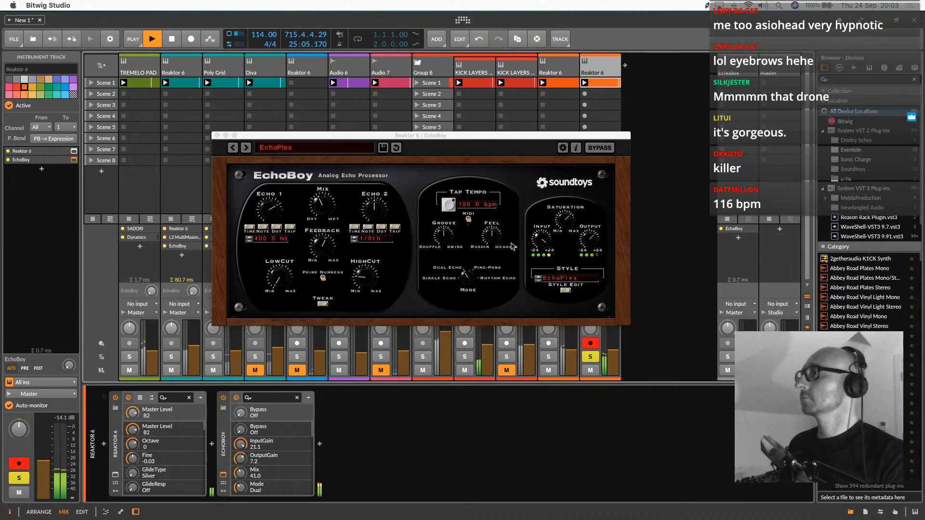
{"action": "left_click", "coordinate": [571, 210]}
{"action": "left_click", "coordinate": [599, 69]}
{"action": "left_click", "coordinate": [423, 357]}
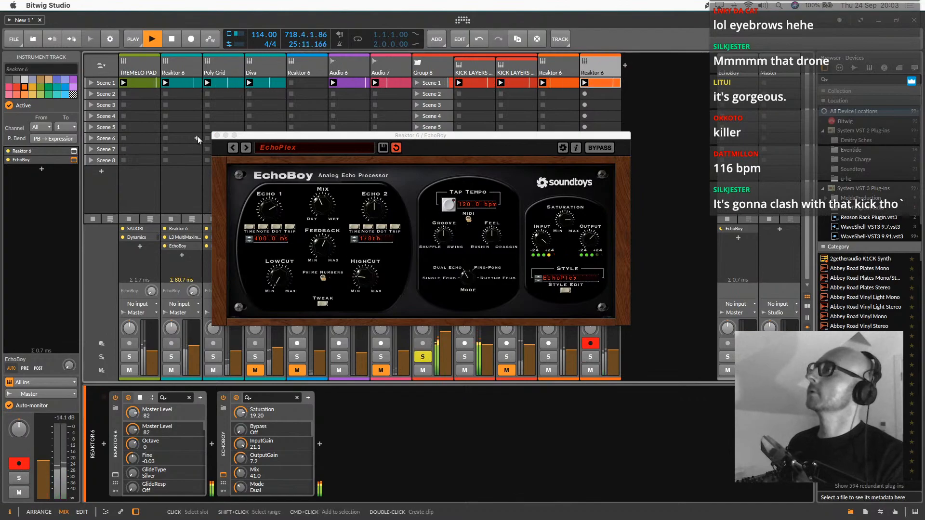
{"action": "left_click", "coordinate": [216, 135]}
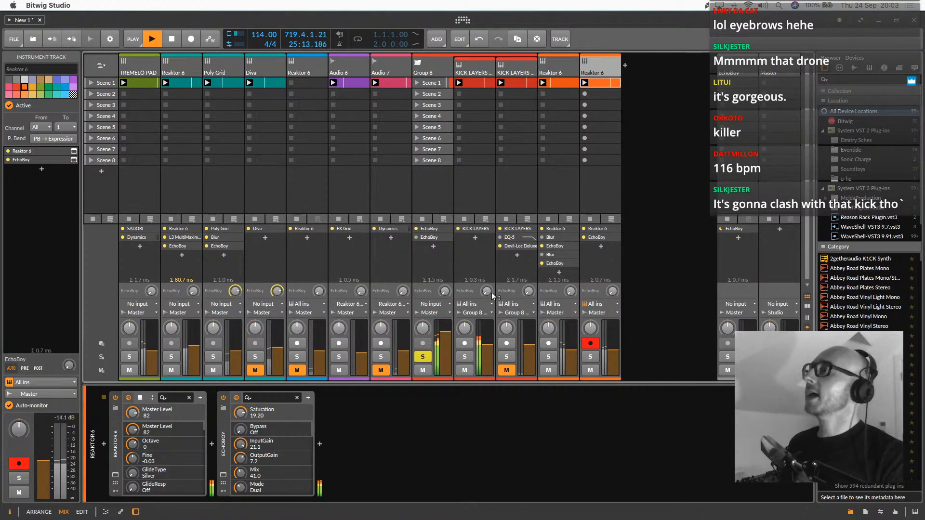
Set the mix of the kick group's first EchoBoy to 82 and unmute the second KICK LAYERS track
{"action": "left_click", "coordinate": [440, 67]}
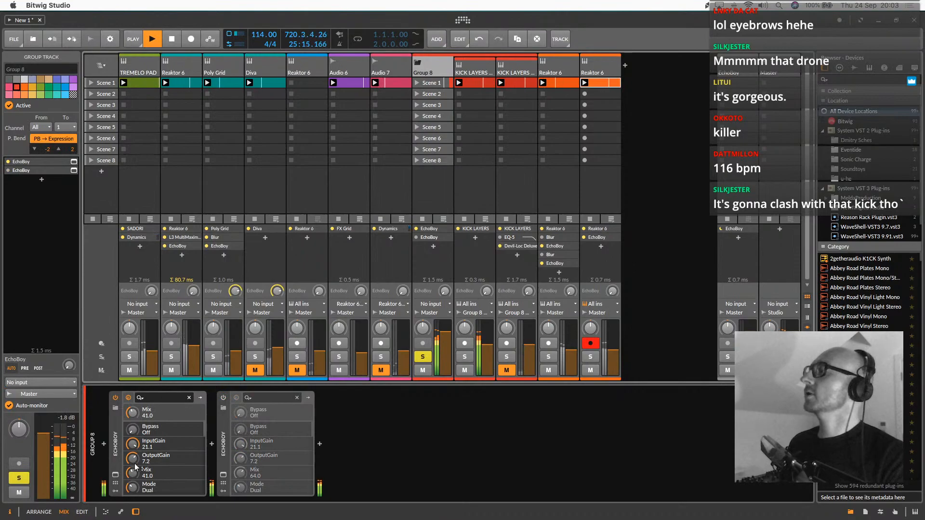
{"action": "left_click", "coordinate": [115, 474]}
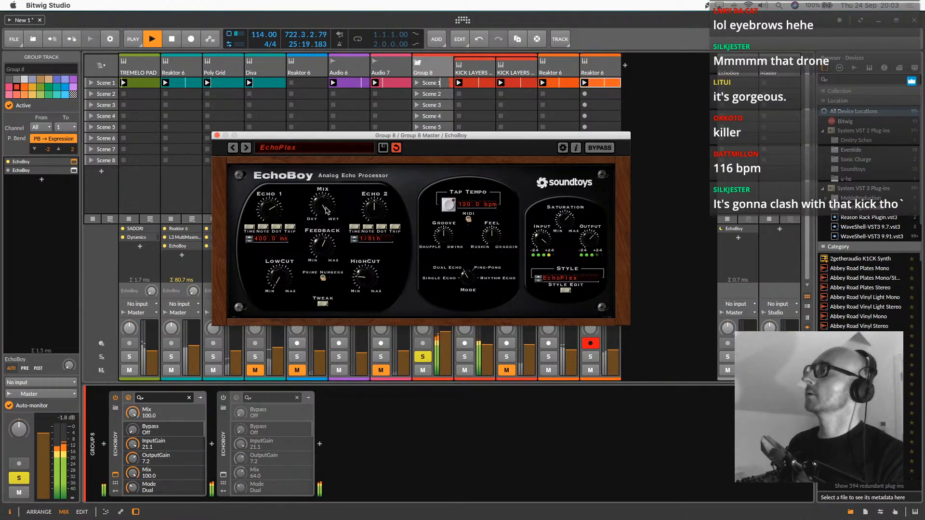
{"action": "left_click", "coordinate": [217, 136]}
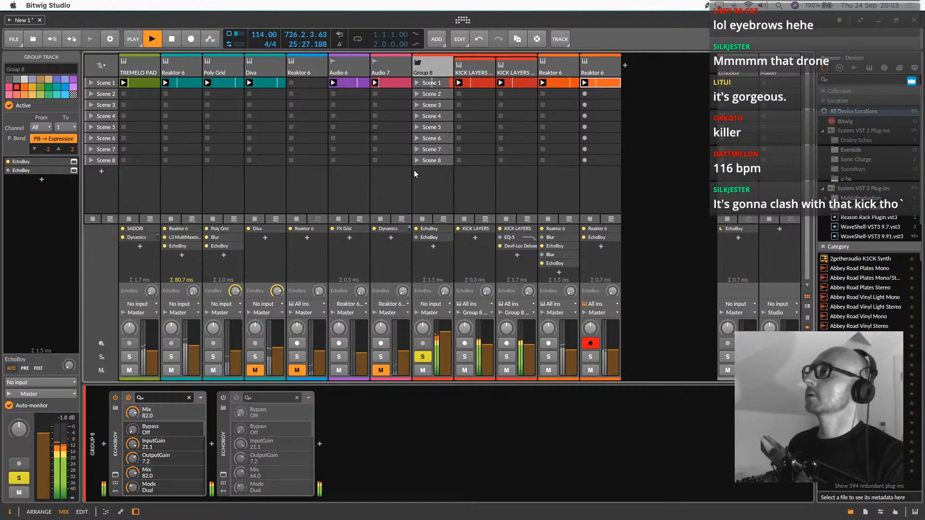
Insert Bitwig's EQ-5 after the two EchoBoy devices on the kick group
{"action": "left_click", "coordinate": [429, 65]}
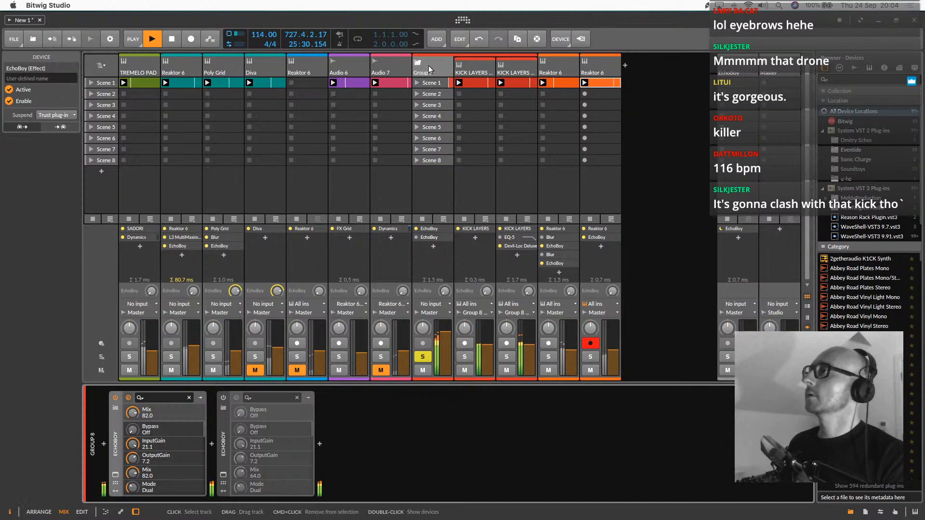
{"action": "left_click", "coordinate": [320, 444]}
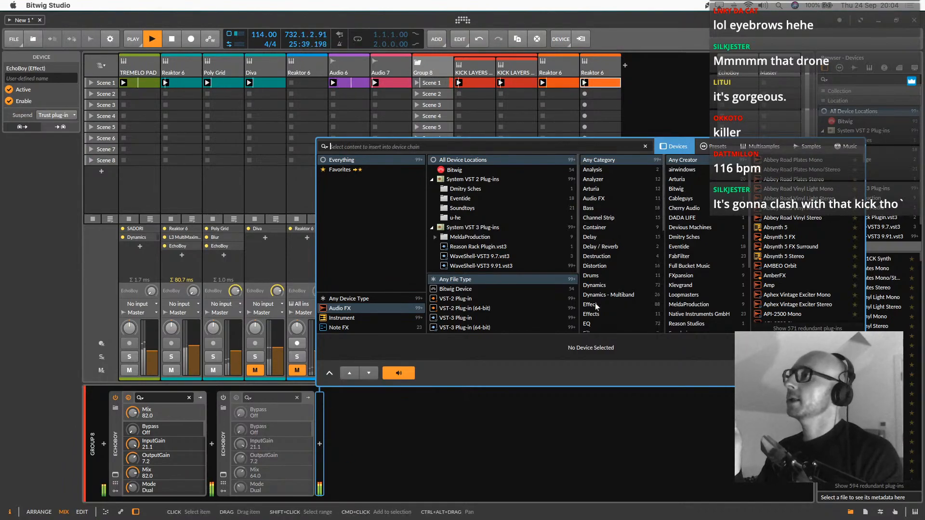
{"action": "left_click", "coordinate": [596, 324]}
{"action": "left_click", "coordinate": [703, 171]}
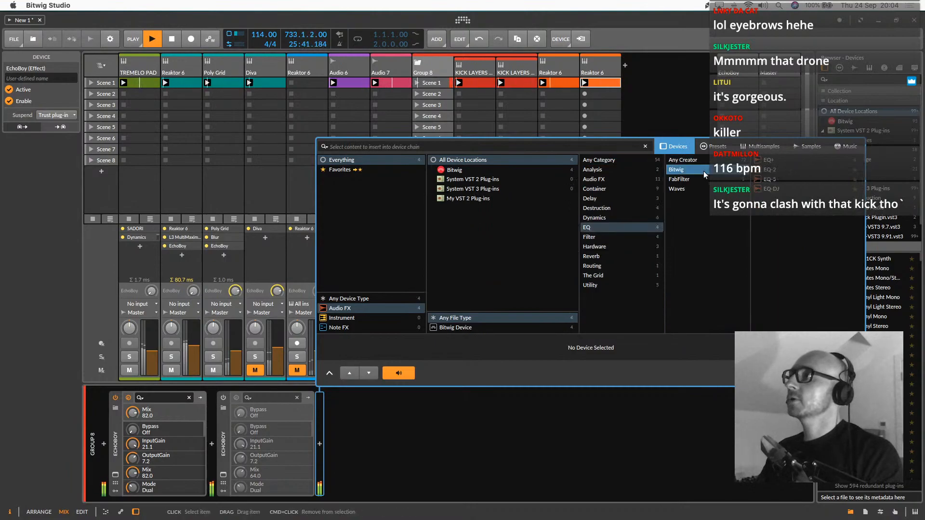
{"action": "left_click", "coordinate": [789, 177]}
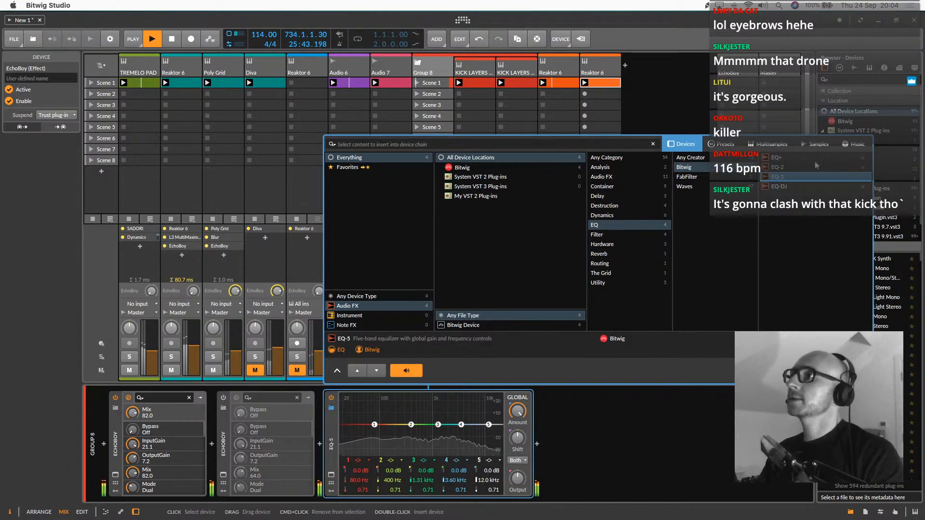
{"action": "double_click", "coordinate": [789, 179]}
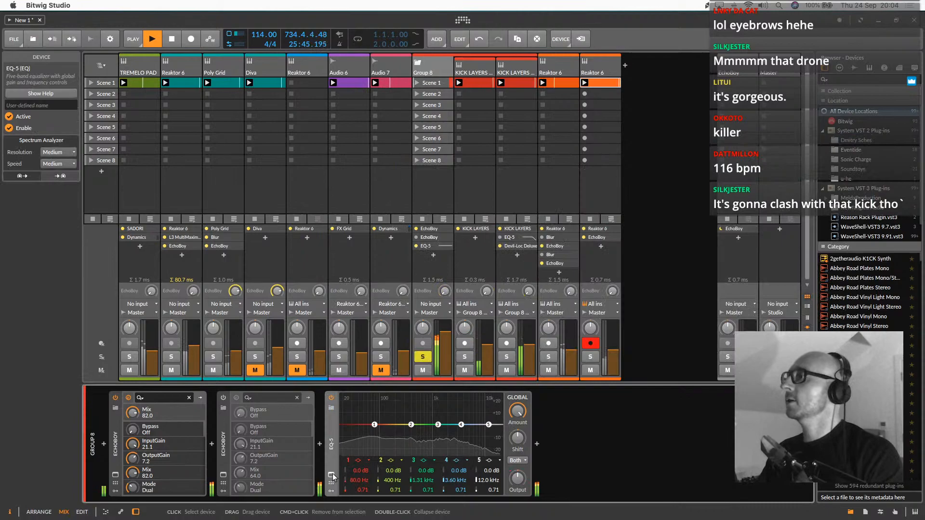
Make band 5 of the kick group's EQ-5 a low-pass filter with its frequency at 4.48 kHz
{"action": "left_click", "coordinate": [331, 490]}
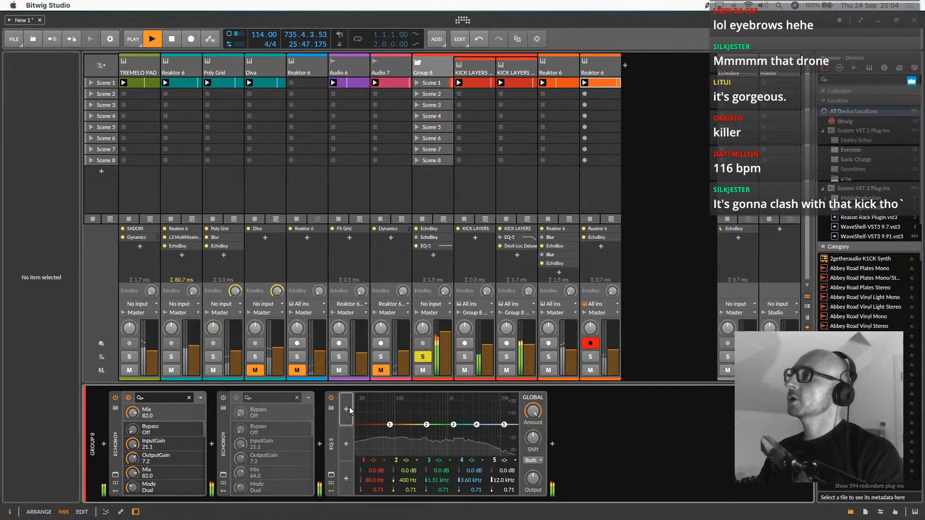
{"action": "left_click", "coordinate": [504, 461]}
{"action": "left_click", "coordinate": [513, 472]}
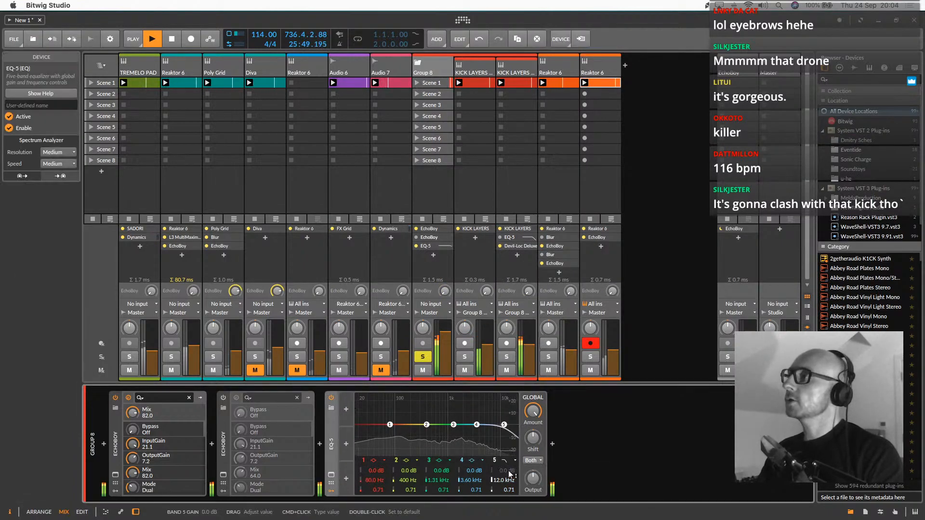
{"action": "left_click_drag", "start_coordinate": [504, 480], "coordinate": [504, 501]}
Add a Random modulator to the EQ-5 and assign it to the band 5 frequency with an amount of -16.30
{"action": "left_click", "coordinate": [346, 402]}
{"action": "left_click", "coordinate": [346, 407]}
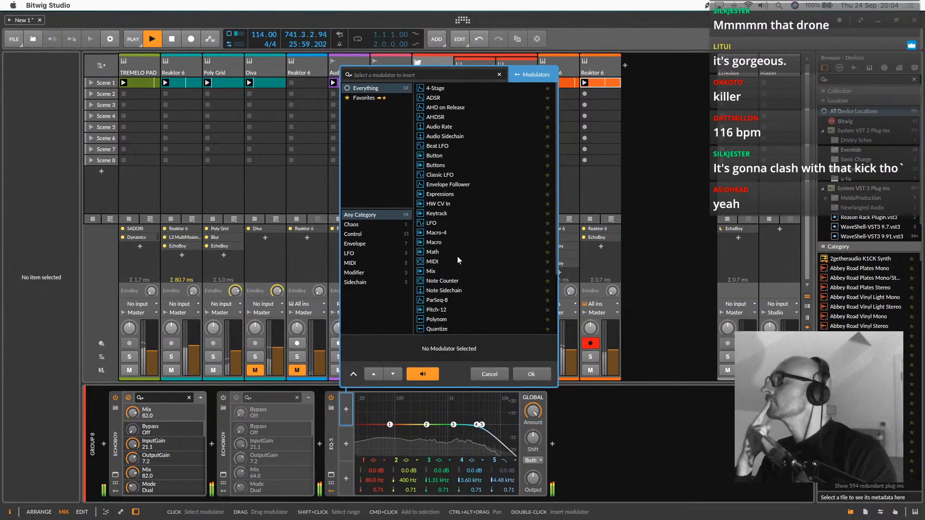
{"action": "scroll", "coordinate": [461, 272], "scroll_direction": "down", "scroll_amount": 3}
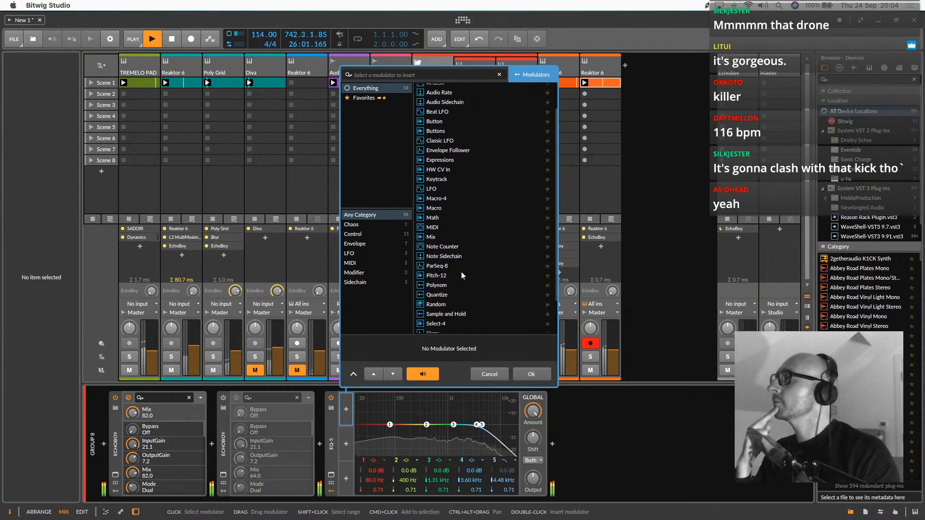
{"action": "double_click", "coordinate": [441, 304]}
{"action": "left_click", "coordinate": [356, 421]}
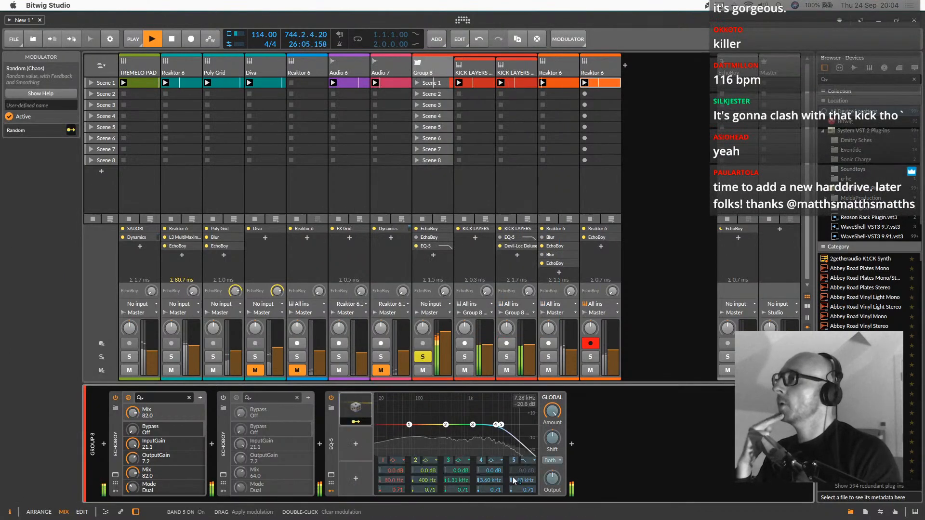
{"action": "left_click_drag", "start_coordinate": [522, 480], "coordinate": [522, 505]}
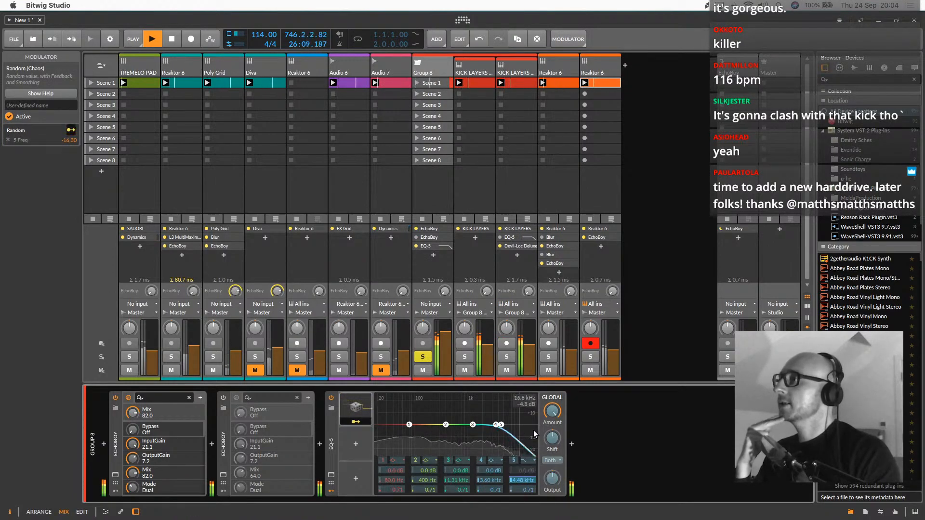
Open the Random modulator's settings on the kick group's EQ-5 and set its smoothing to 71.3 %
{"action": "left_click", "coordinate": [359, 418]}
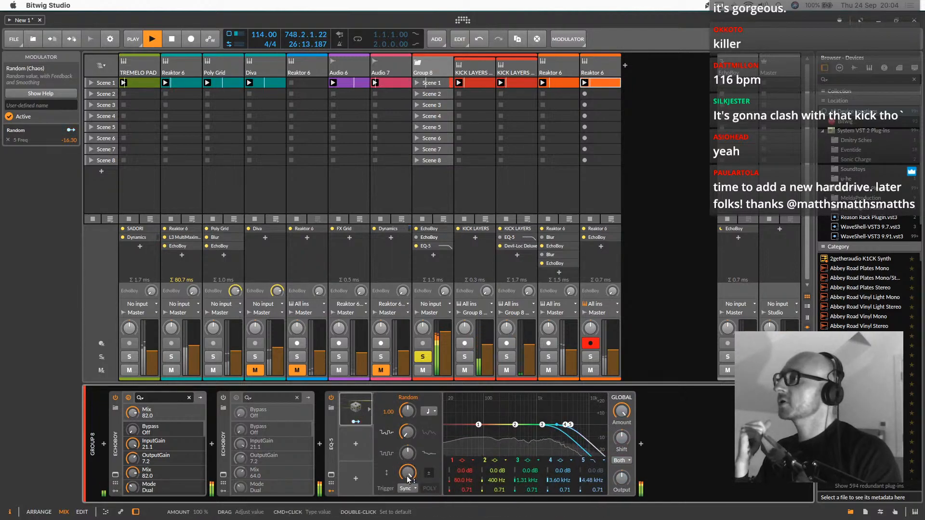
{"action": "left_click_drag", "start_coordinate": [407, 435], "coordinate": [407, 390]}
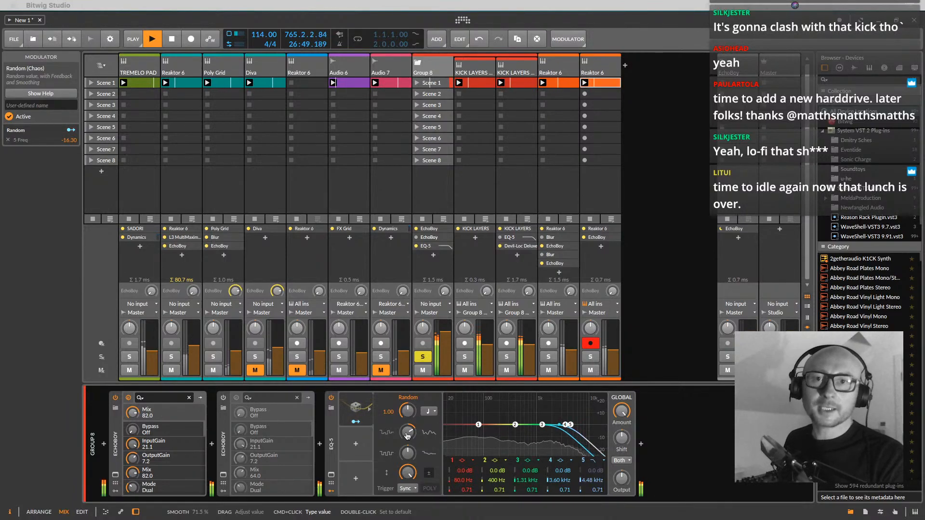
{"action": "left_click", "coordinate": [407, 432]}
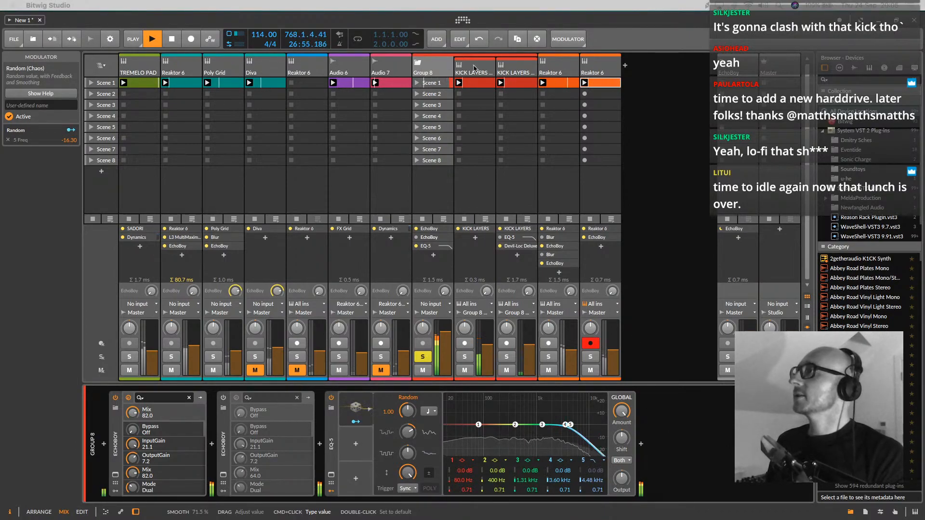
Briefly audition the last Reaktor 6 track, then solo the orange Reaktor 6 track before it alongside the kick group
{"action": "left_click", "coordinate": [518, 65]}
{"action": "left_click", "coordinate": [550, 61]}
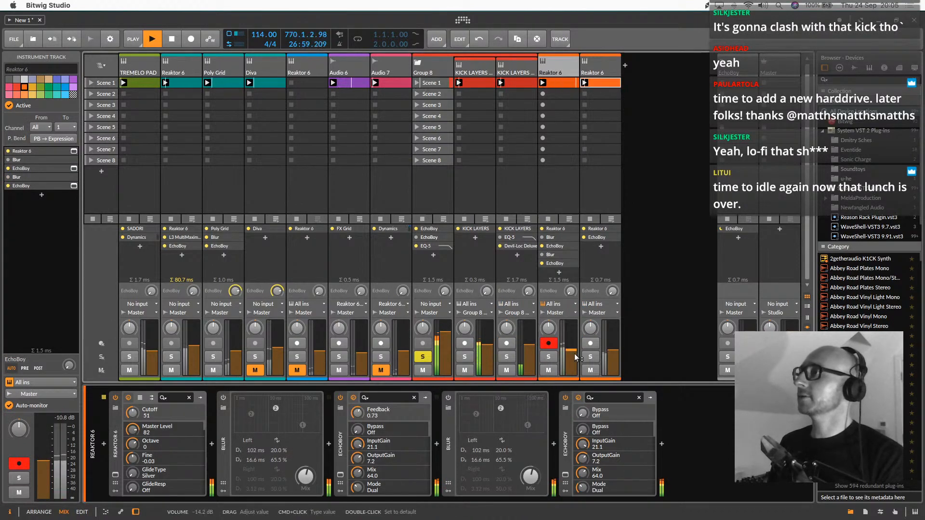
{"action": "left_click", "coordinate": [590, 357]}
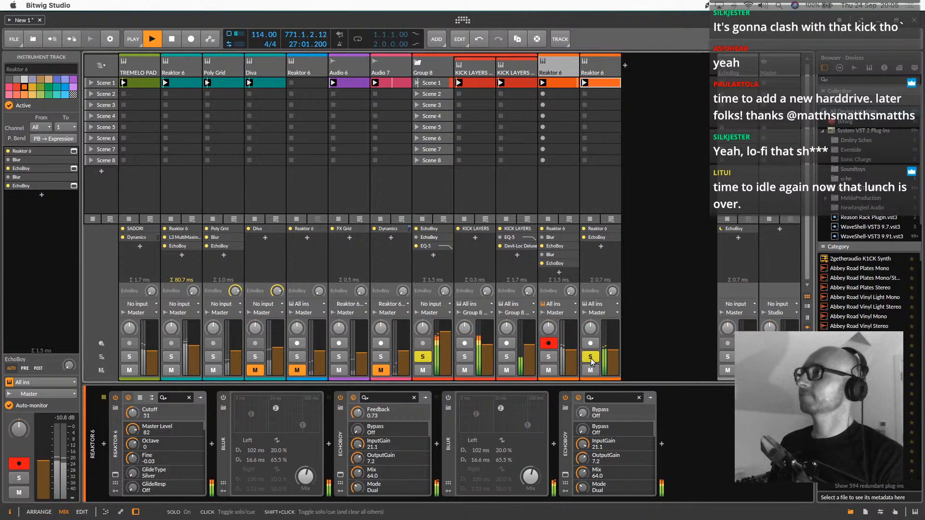
{"action": "left_click", "coordinate": [590, 358]}
{"action": "left_click", "coordinate": [549, 358]}
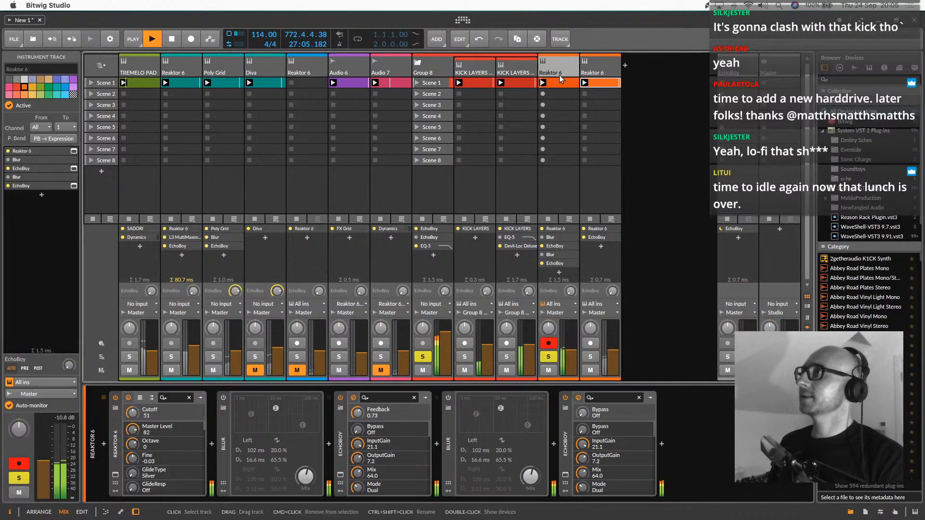
Scale the Scene 1 clip of the soloed Reaktor 6 track to 200%
{"action": "double_click", "coordinate": [560, 83]}
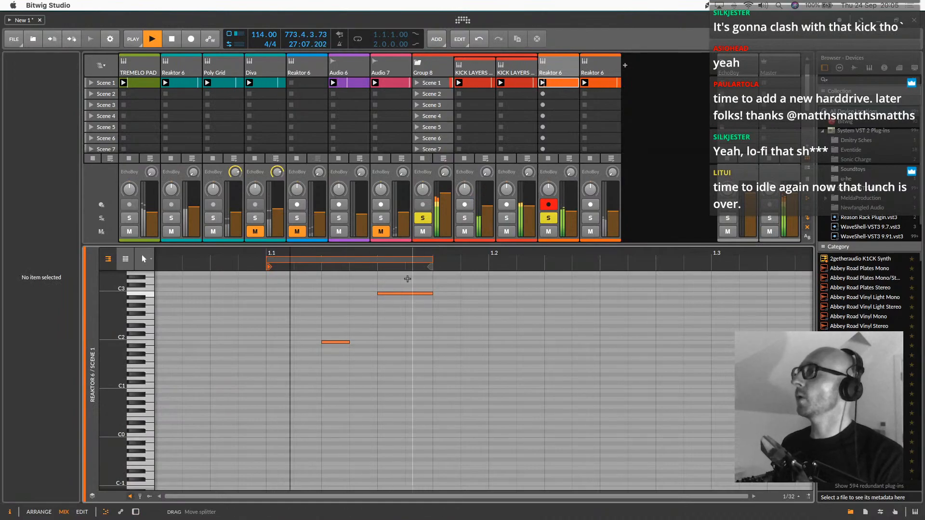
{"action": "left_click", "coordinate": [559, 85]}
{"action": "right_click", "coordinate": [560, 85]}
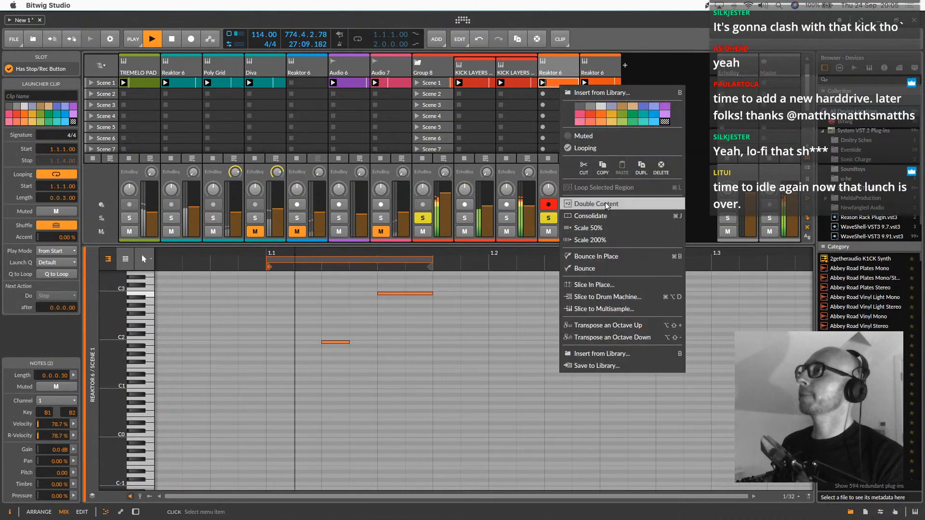
{"action": "left_click", "coordinate": [605, 241]}
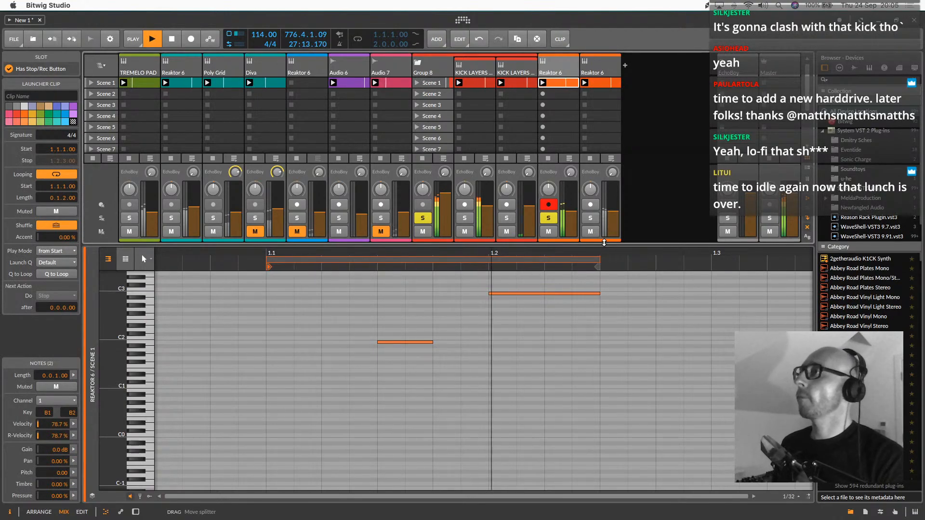
Lower the soloed Reaktor 6 instrument's cutoff to 34 and show its Monark plug-in window
{"action": "left_click", "coordinate": [562, 61]}
{"action": "key", "text": "d"}
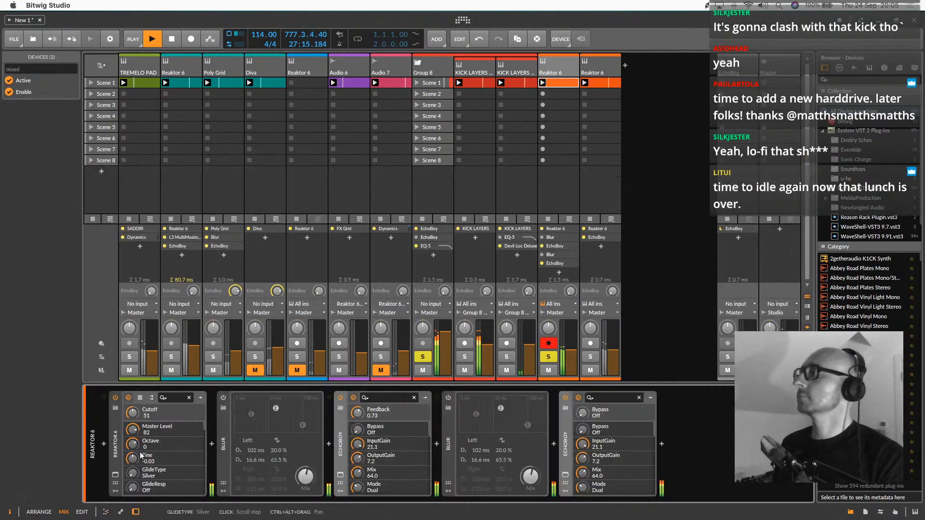
{"action": "left_click_drag", "start_coordinate": [132, 413], "coordinate": [132, 428]}
{"action": "left_click", "coordinate": [116, 475]}
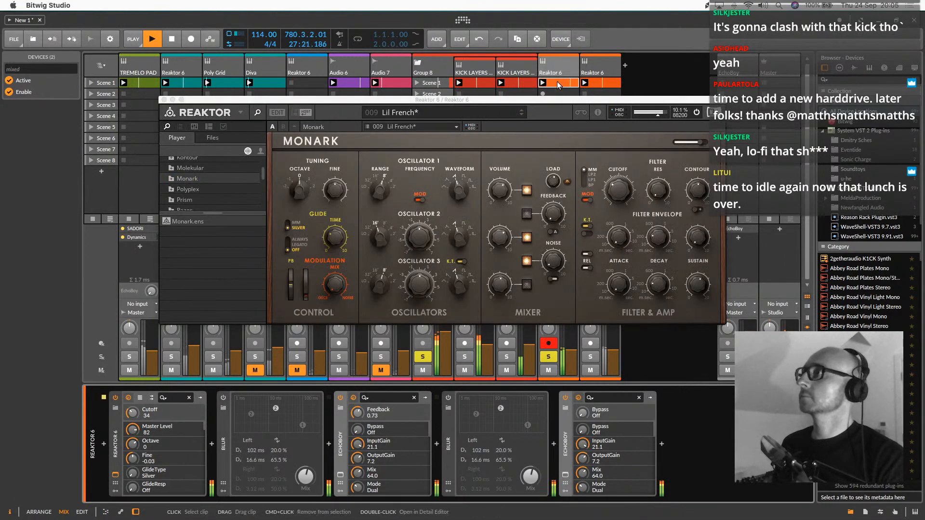
In the soloed Reaktor 6 clip, replace the upper note near C3 with a B1 note and shift it to 1.2.2.00
{"action": "double_click", "coordinate": [558, 86]}
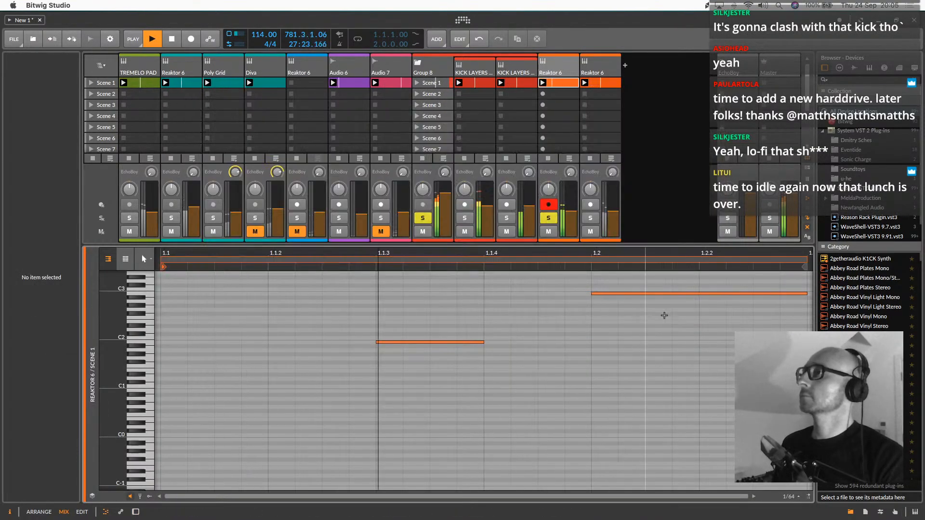
{"action": "left_click", "coordinate": [638, 294]}
{"action": "key", "text": "Delete"}
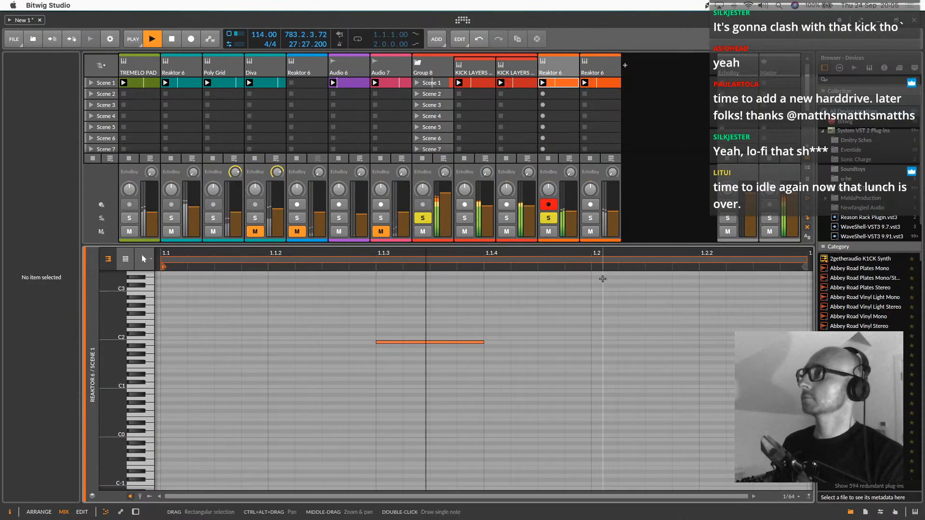
{"action": "double_click", "coordinate": [603, 343]}
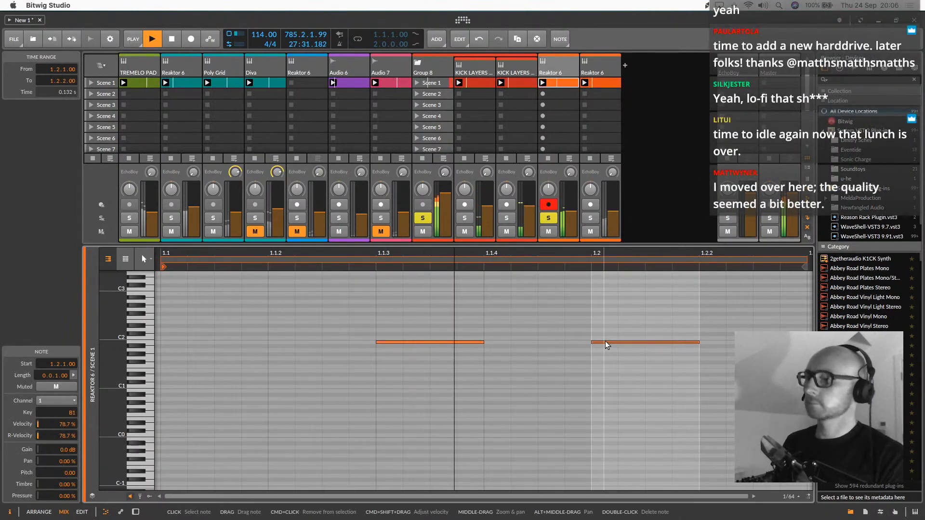
{"action": "key", "text": "Right"}
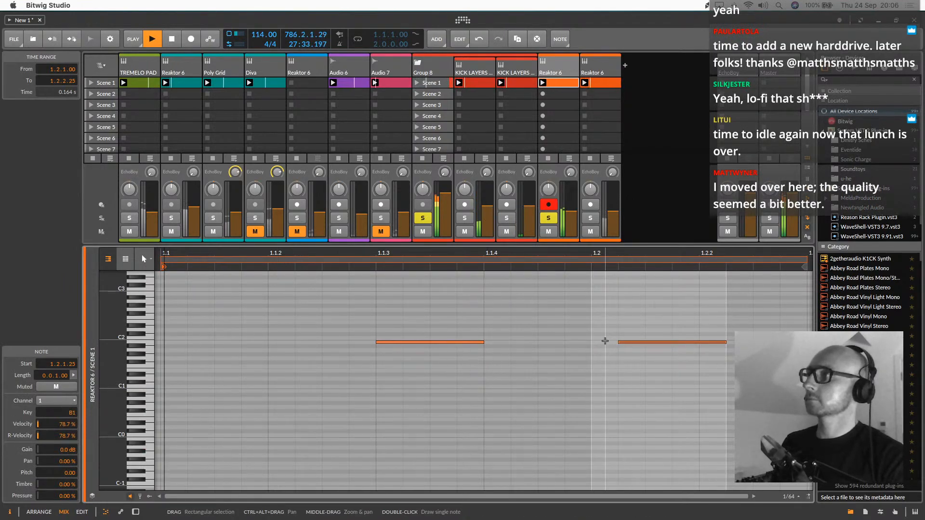
{"action": "key", "text": "Right"}
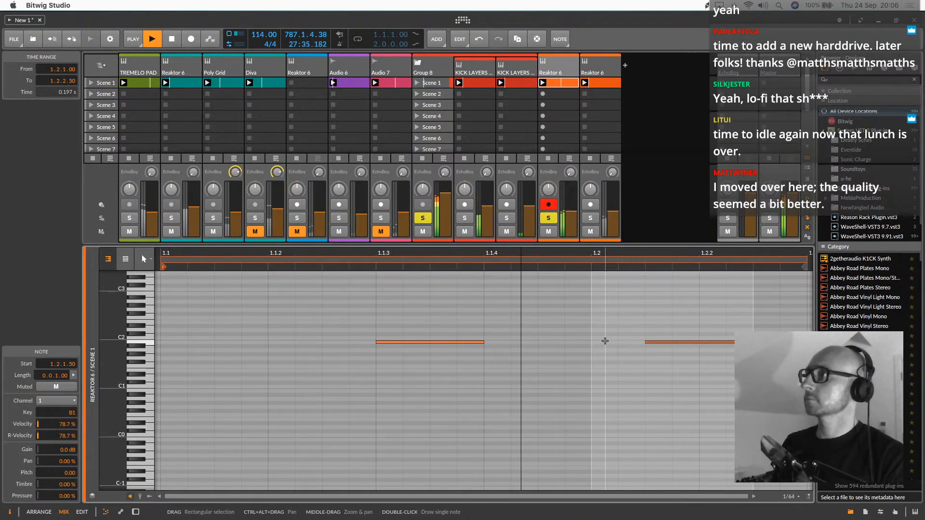
{"action": "key", "text": "Right"}
{"action": "key", "text": "Right"}
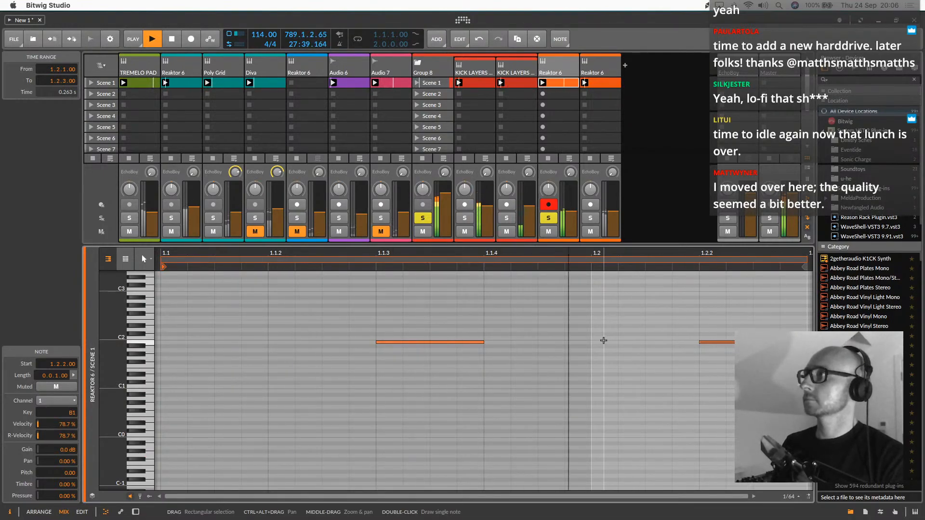
Insert ValhallaSupermassive after the first EchoBoy on the soloed Reaktor 6 track and move its window clear of the mixer
{"action": "double_click", "coordinate": [554, 72]}
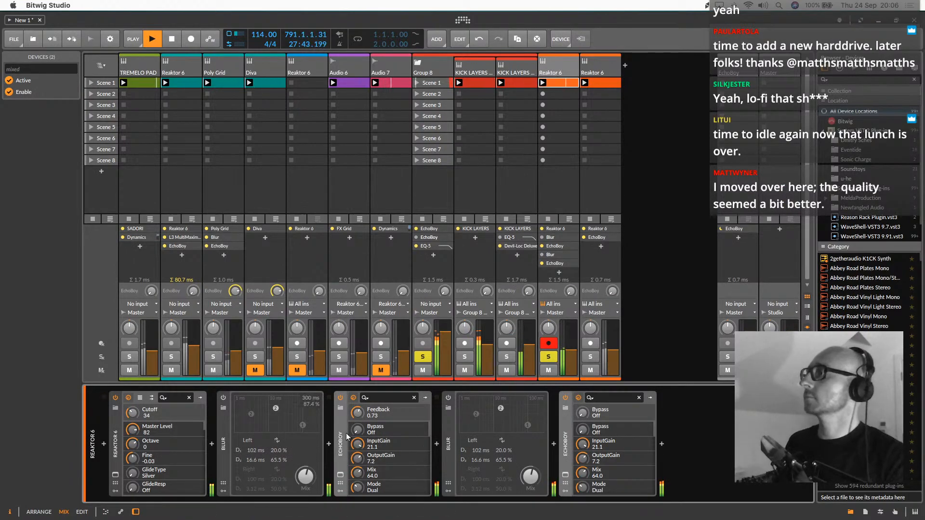
{"action": "left_click", "coordinate": [437, 444]}
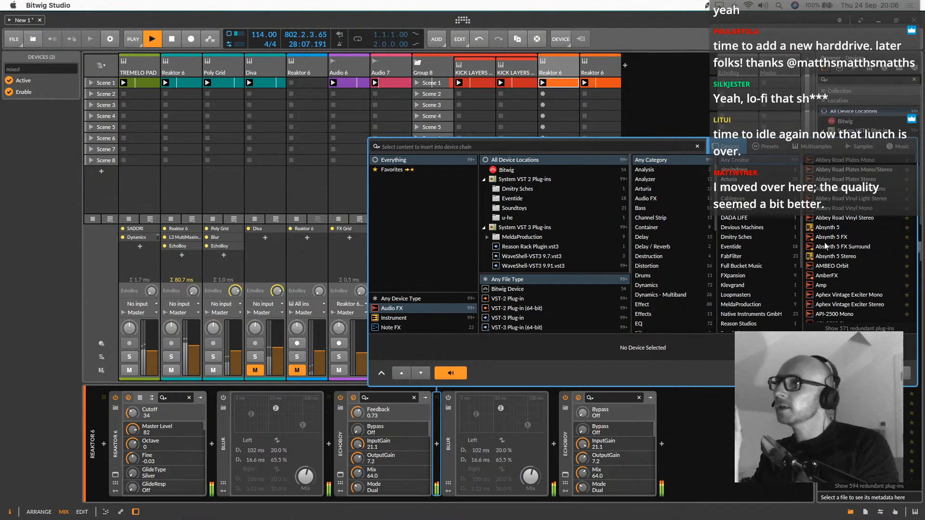
{"action": "scroll", "coordinate": [753, 271], "scroll_direction": "down", "scroll_amount": 5}
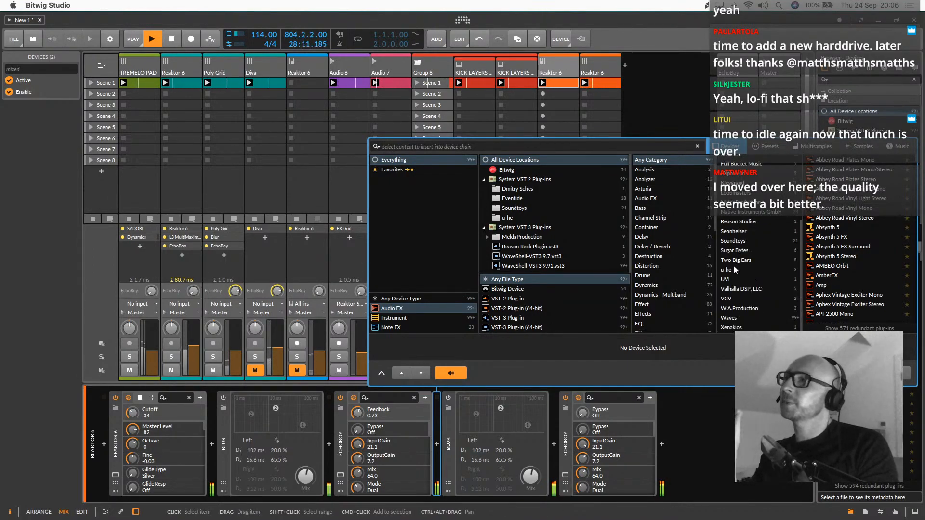
{"action": "left_click", "coordinate": [739, 286]}
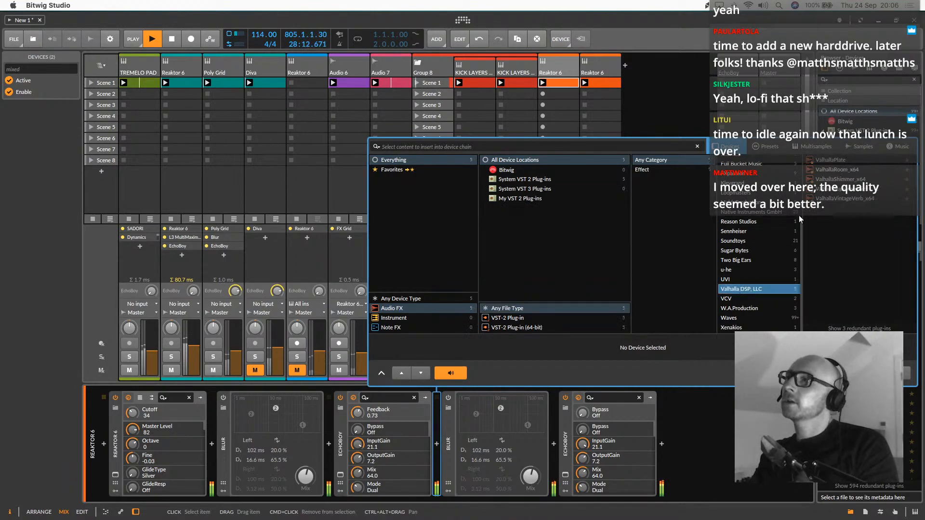
{"action": "double_click", "coordinate": [838, 189]}
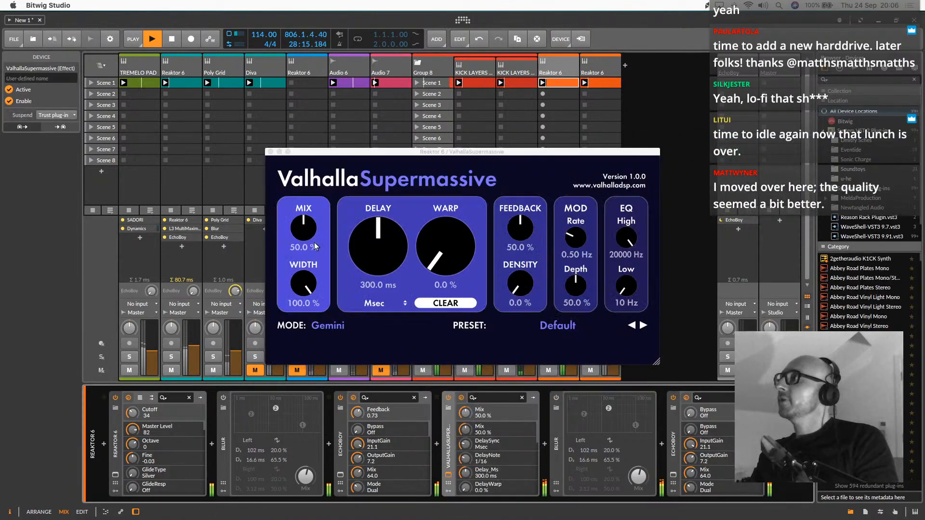
{"action": "left_click_drag", "start_coordinate": [404, 153], "coordinate": [238, 94]}
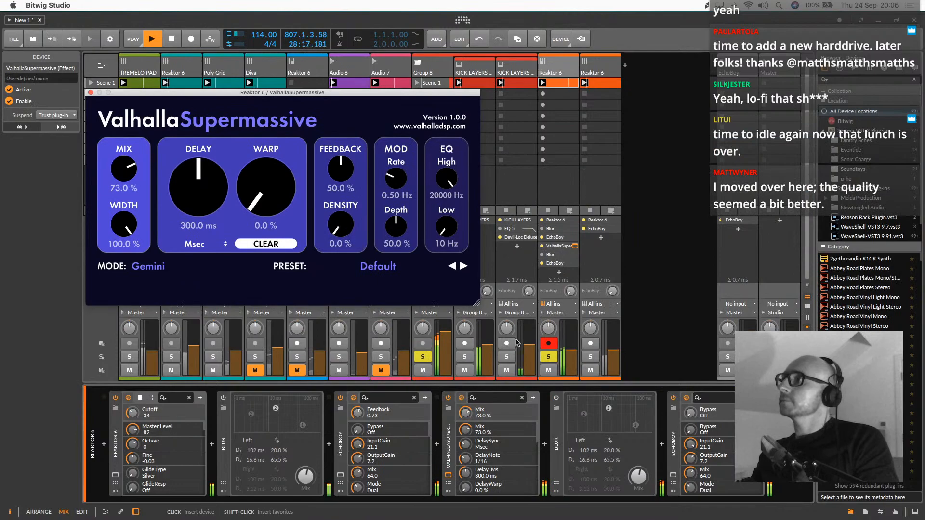
Unsolo the kick group and disarm the soloed Reaktor 6 track
{"action": "left_click", "coordinate": [421, 358]}
{"action": "left_click", "coordinate": [548, 343]}
{"action": "left_click", "coordinate": [560, 69]}
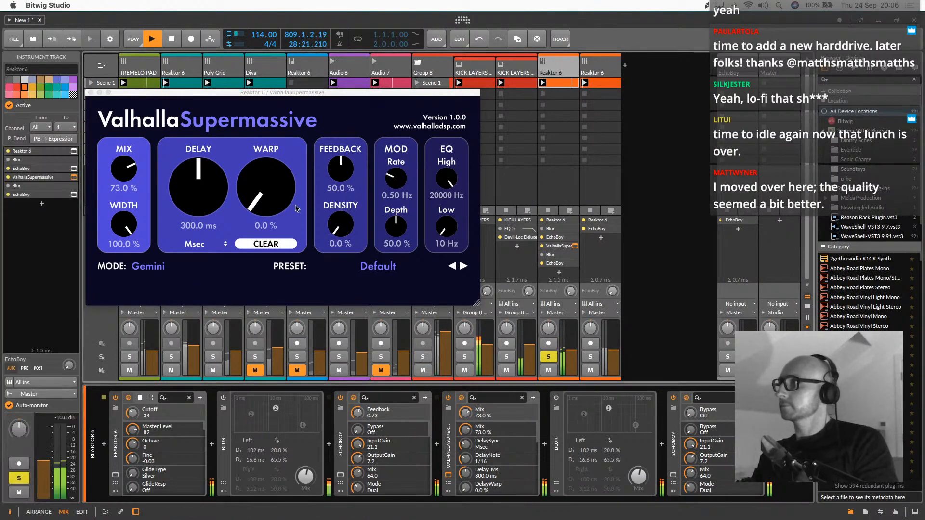
Load the BillionsAndBillions reverb preset in ValhallaSupermassive and set its mix to 63.9 %
{"action": "left_click", "coordinate": [336, 268]}
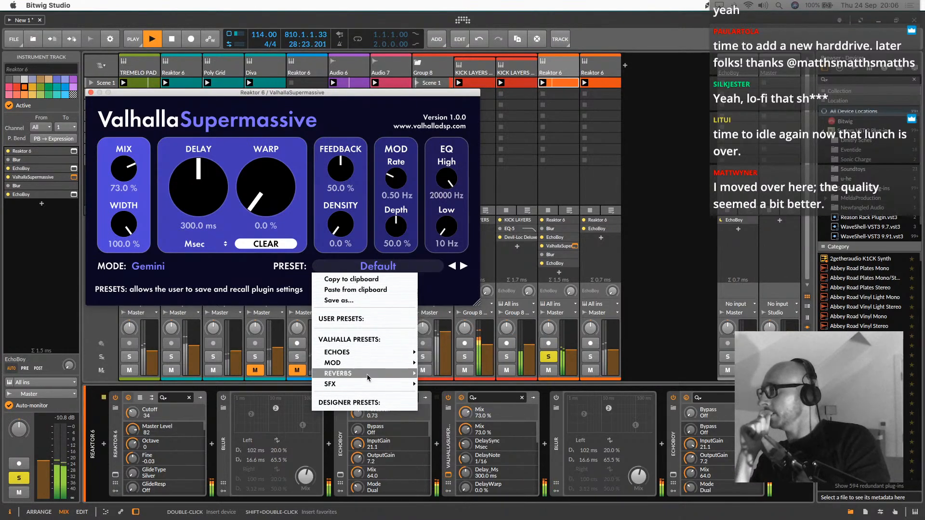
{"action": "mouse_move", "coordinate": [367, 375]}
{"action": "mouse_move", "coordinate": [445, 373]}
{"action": "left_click", "coordinate": [513, 319]}
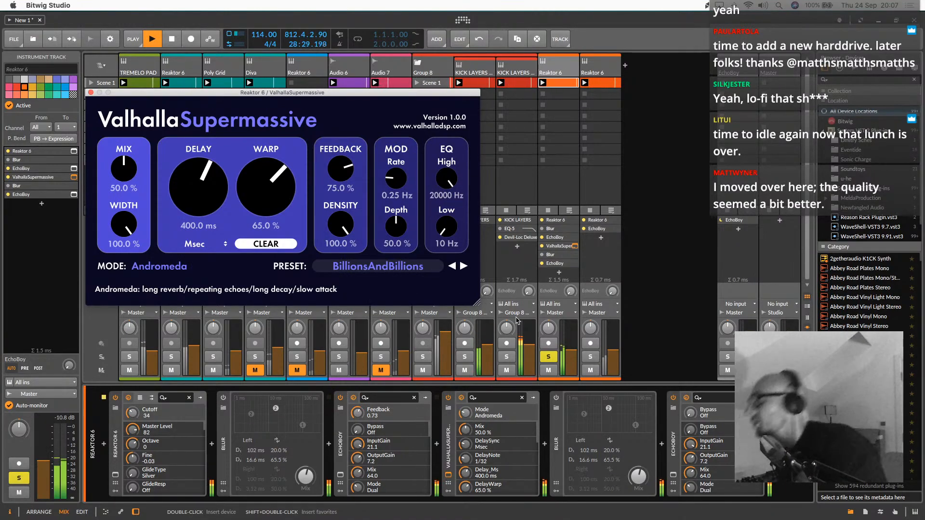
{"action": "left_click_drag", "start_coordinate": [124, 167], "coordinate": [130, 149]}
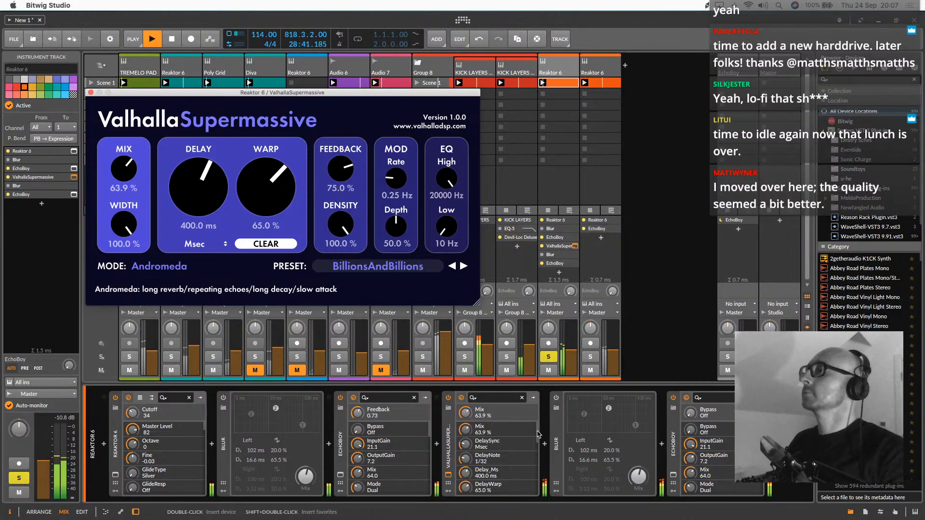
Insert the Soundtoys Devil-Loc Deluxe directly after ValhallaSupermassive on the Reaktor 6 track
{"action": "left_click", "coordinate": [544, 444]}
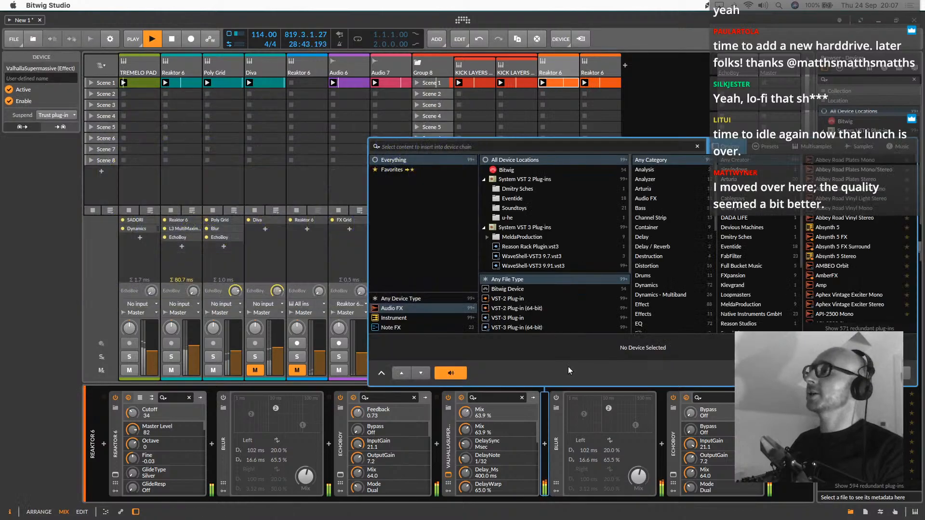
{"action": "scroll", "coordinate": [754, 279], "scroll_direction": "down", "scroll_amount": 5}
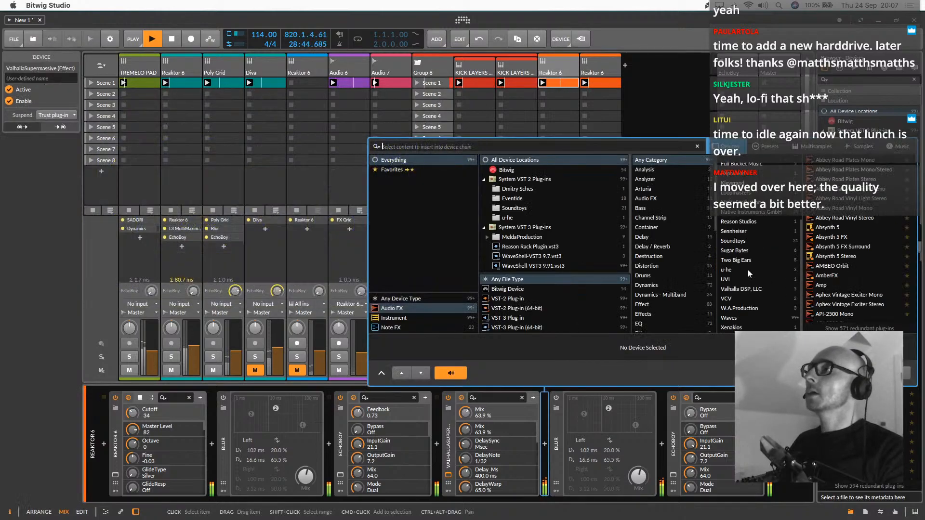
{"action": "left_click", "coordinate": [742, 240]}
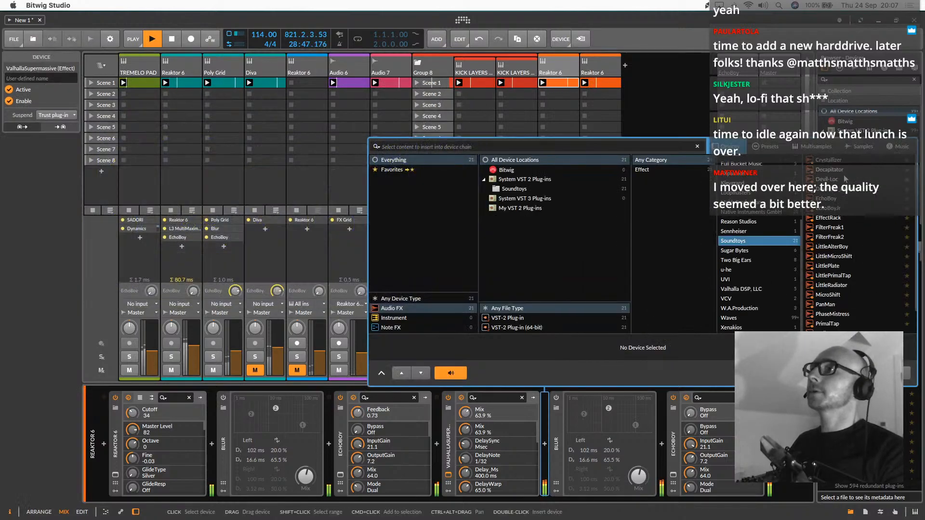
{"action": "double_click", "coordinate": [840, 192]}
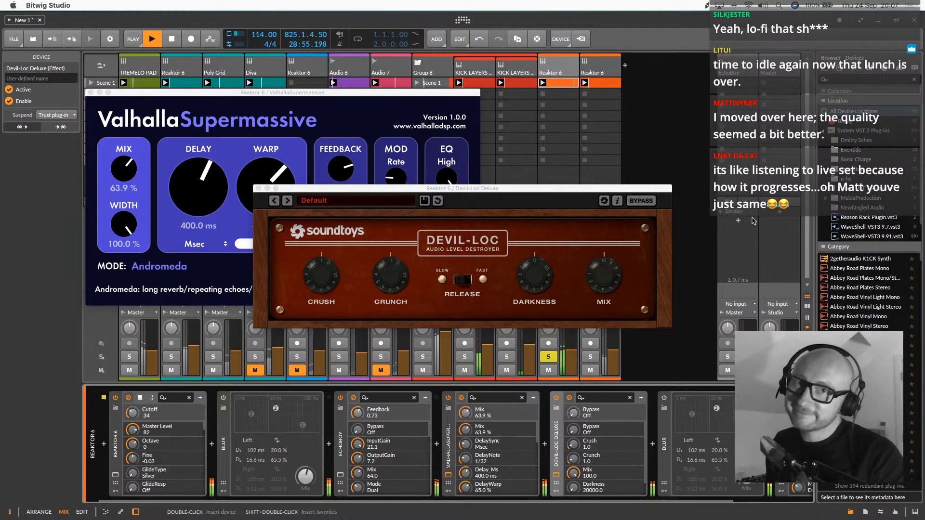
Set Devil-Loc Deluxe's Crush to 4.4, Crunch to 2.1 and Darkness to 4573.1, and close its window
{"action": "left_click_drag", "start_coordinate": [322, 285], "coordinate": [325, 268]}
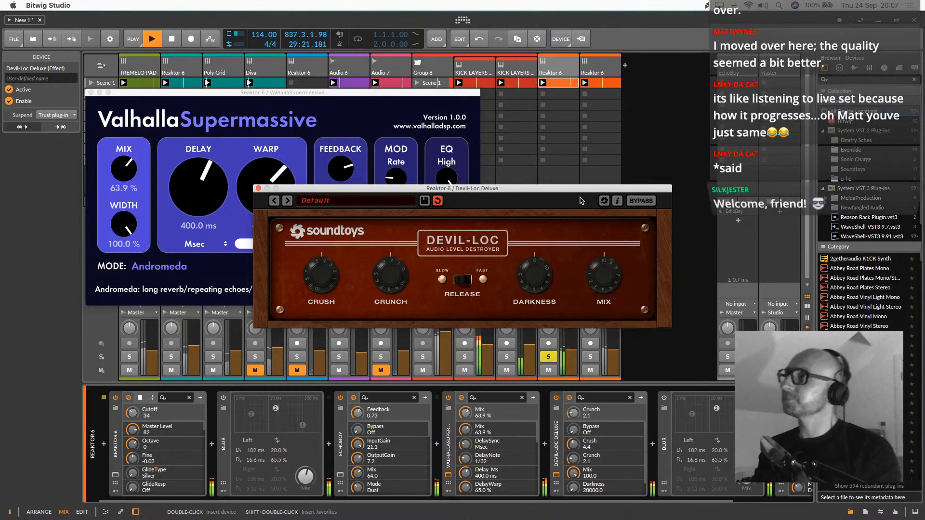
{"action": "left_click_drag", "start_coordinate": [547, 280], "coordinate": [554, 256]}
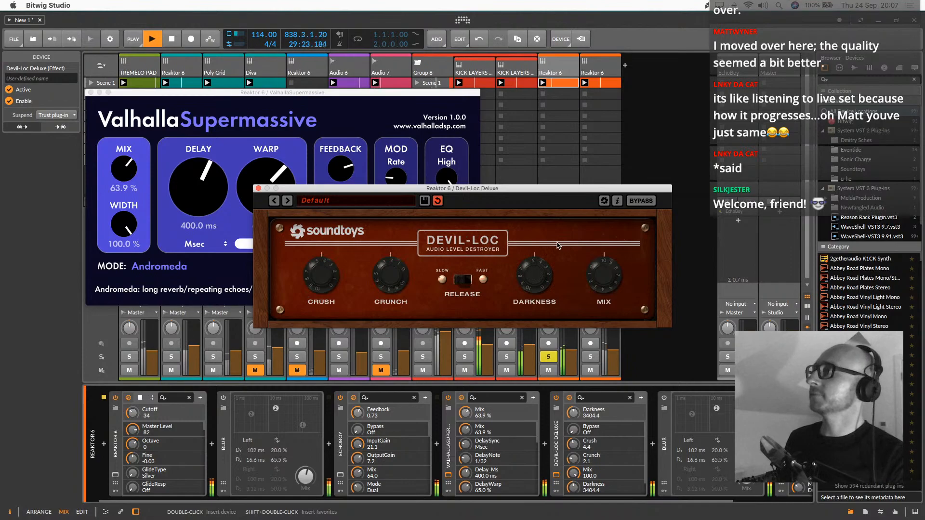
{"action": "left_click", "coordinate": [259, 188]}
Duplicate the soloed Reaktor 6 track's Scene 1 clip into Scene 2 and close the ValhallaSupermassive window
{"action": "double_click", "coordinate": [558, 90]}
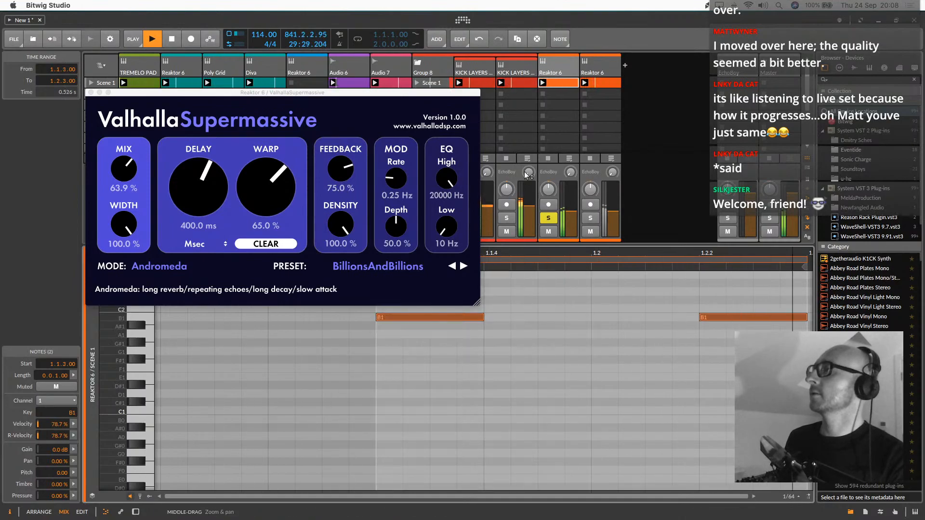
{"action": "left_click", "coordinate": [560, 84]}
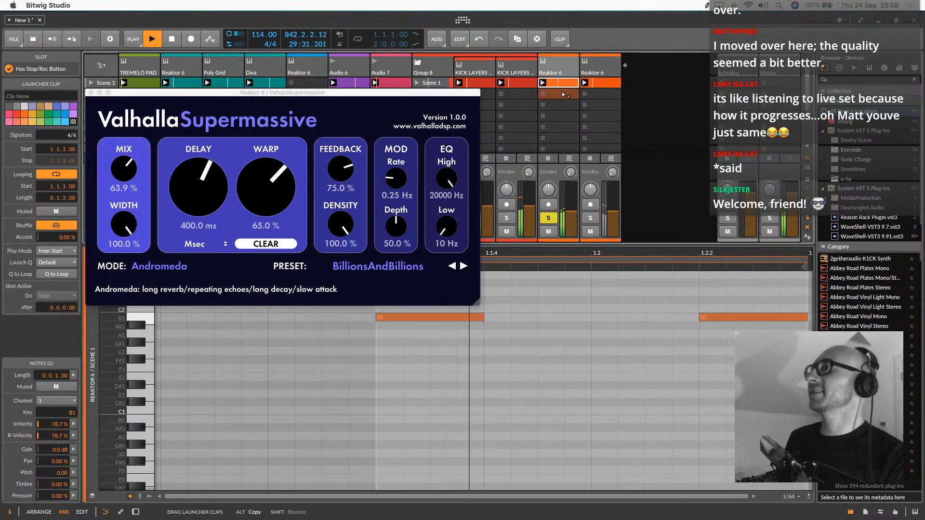
{"action": "key", "text": "super+d"}
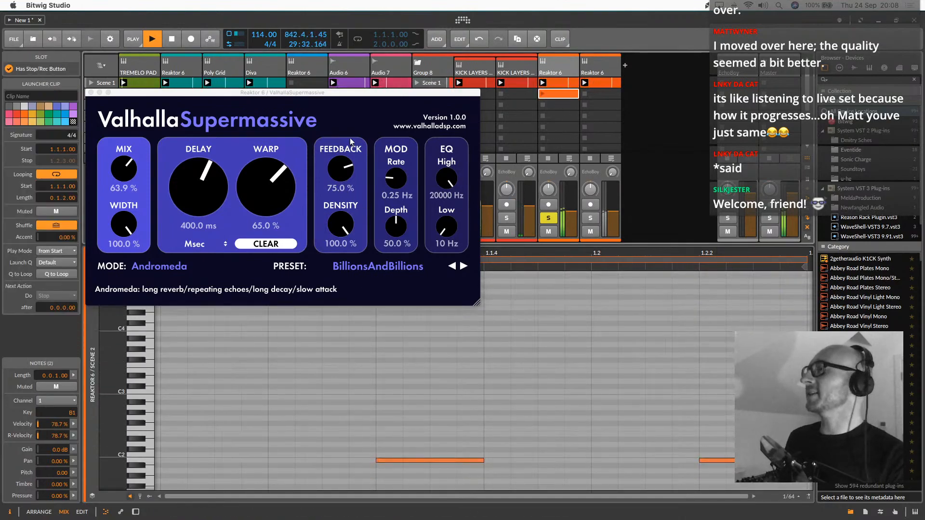
{"action": "left_click", "coordinate": [91, 92]}
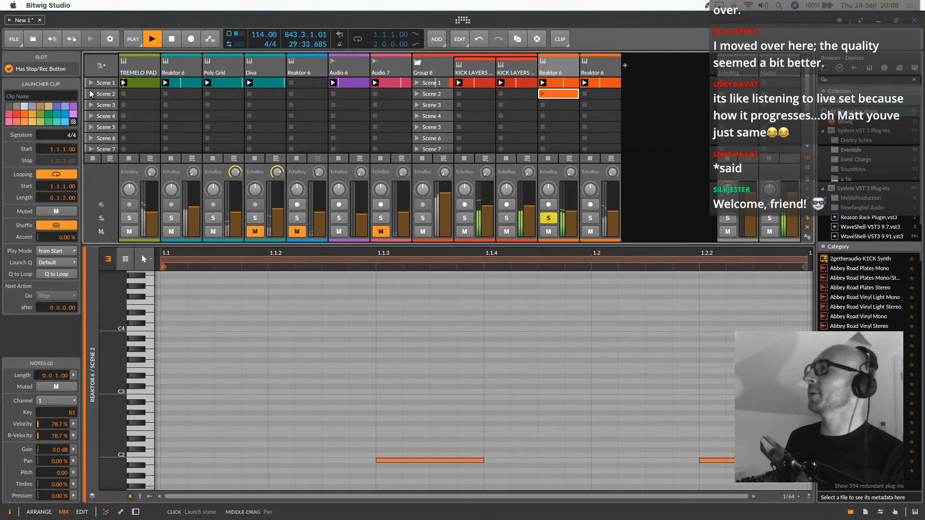
{"action": "left_click", "coordinate": [144, 458]}
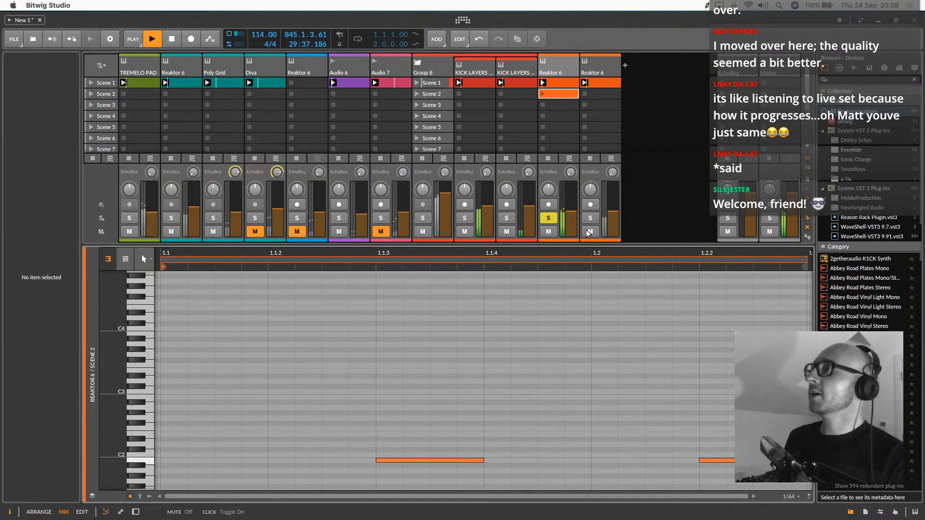
Set the soloed Reaktor 6 track's note input to Arturia KeyStep 32 - All Channels and arm it for recording
{"action": "left_click_drag", "start_coordinate": [584, 246], "coordinate": [584, 332]}
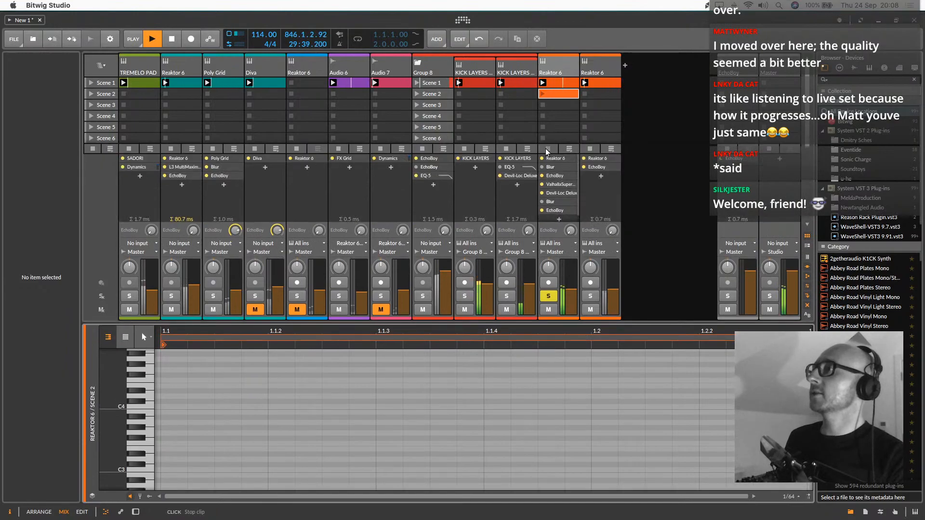
{"action": "left_click", "coordinate": [556, 243]}
{"action": "mouse_move", "coordinate": [583, 312]}
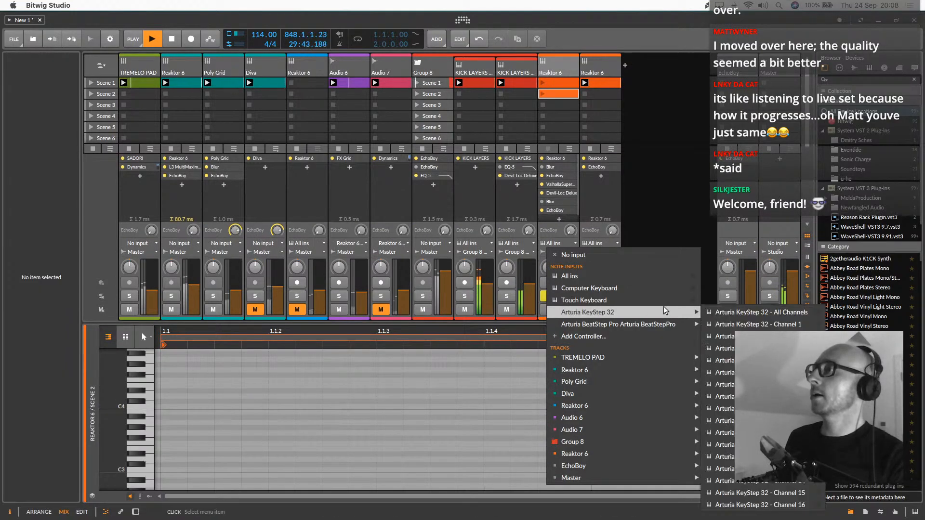
{"action": "left_click", "coordinate": [737, 316]}
{"action": "left_click", "coordinate": [549, 283]}
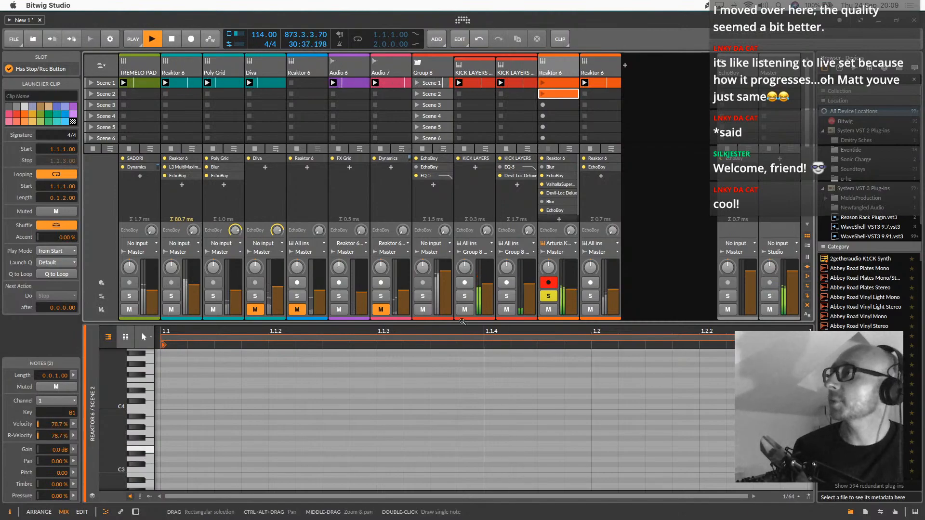
Solo Group 8, record a Scene 4 clip on the armed Reaktor 6 track, and disarm the track
{"action": "left_click", "coordinate": [421, 296]}
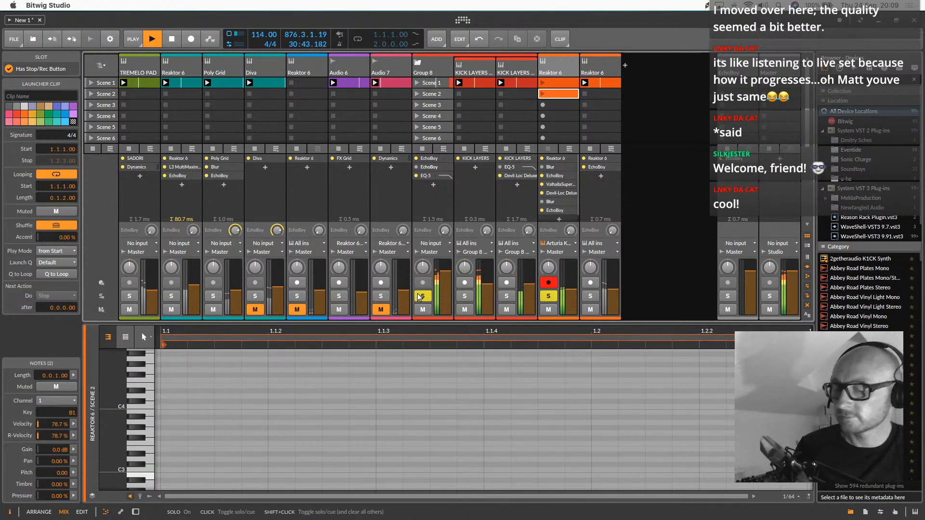
{"action": "left_click", "coordinate": [543, 117]}
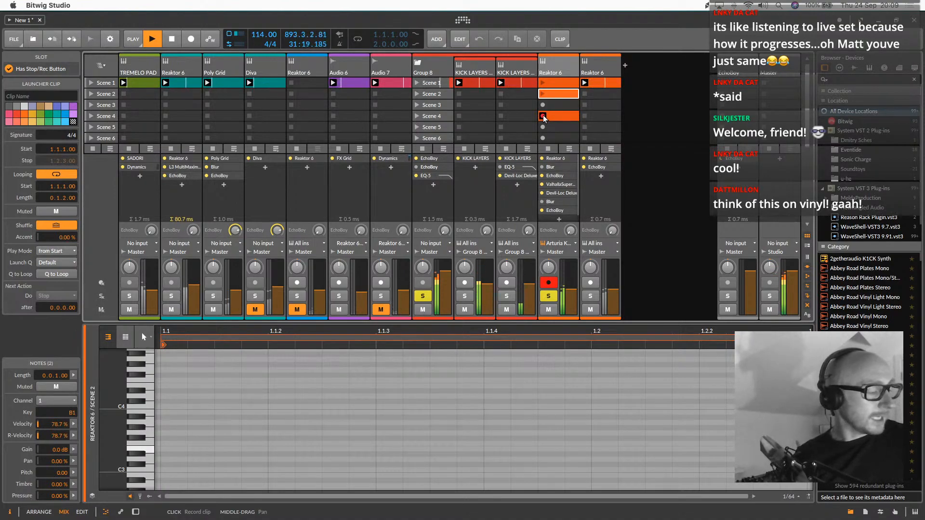
{"action": "left_click", "coordinate": [543, 118]}
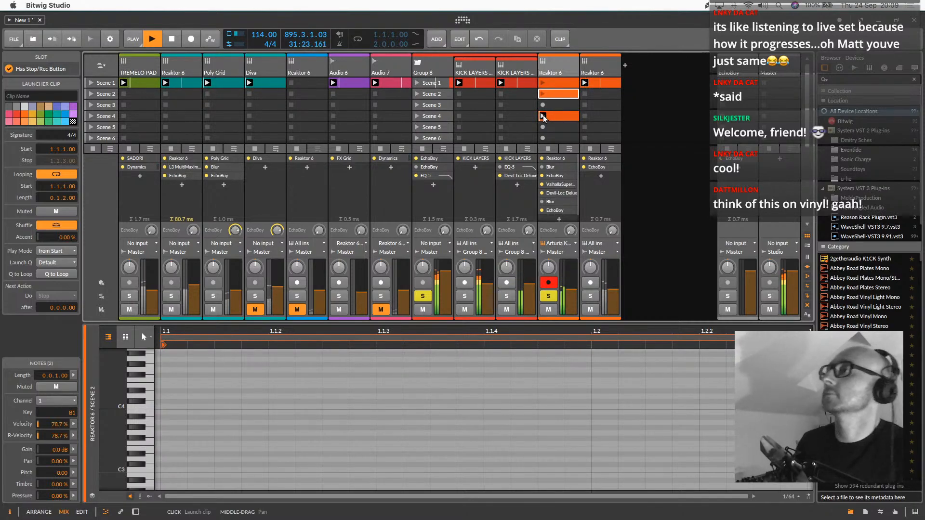
{"action": "left_click", "coordinate": [548, 283]}
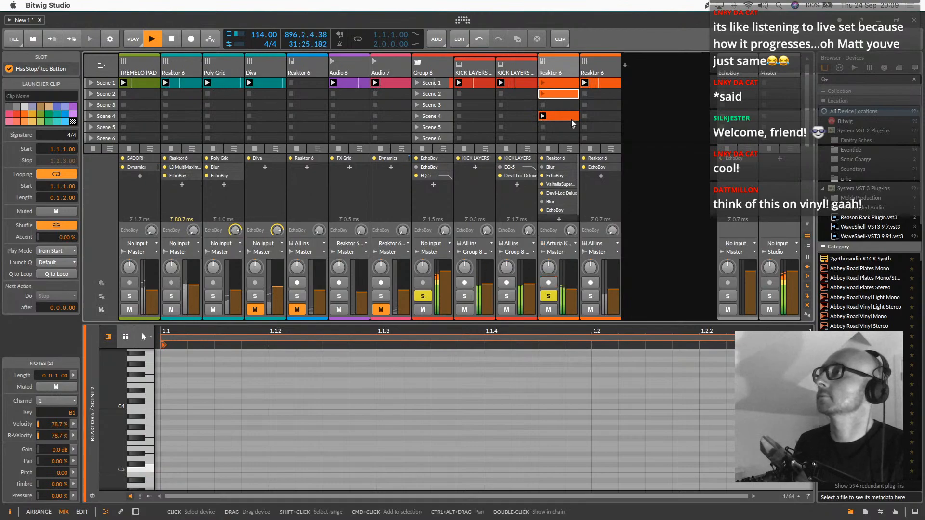
Set Monark's cutoff to 69 and filter envelope attack to 16 on the soloed orange Reaktor 6 track, and close its window
{"action": "double_click", "coordinate": [559, 66]}
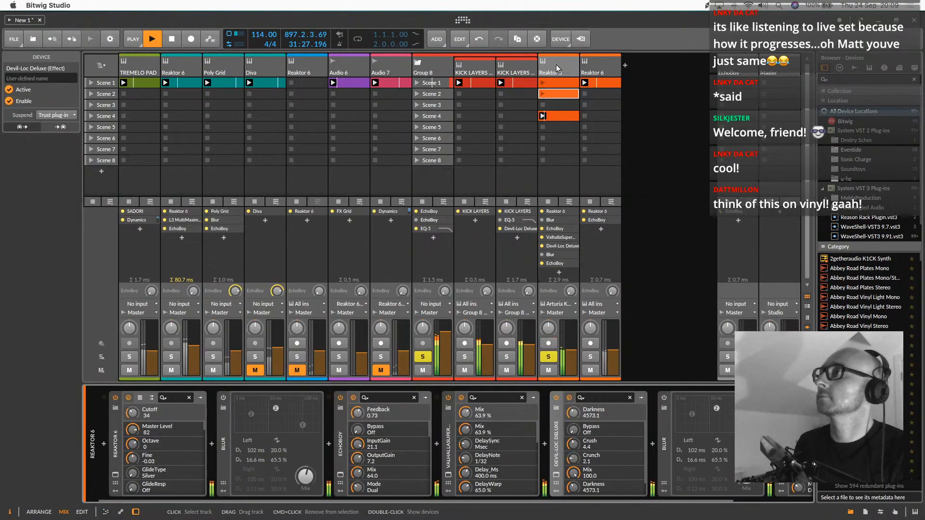
{"action": "left_click_drag", "start_coordinate": [130, 413], "coordinate": [130, 393]}
{"action": "left_click", "coordinate": [115, 474]}
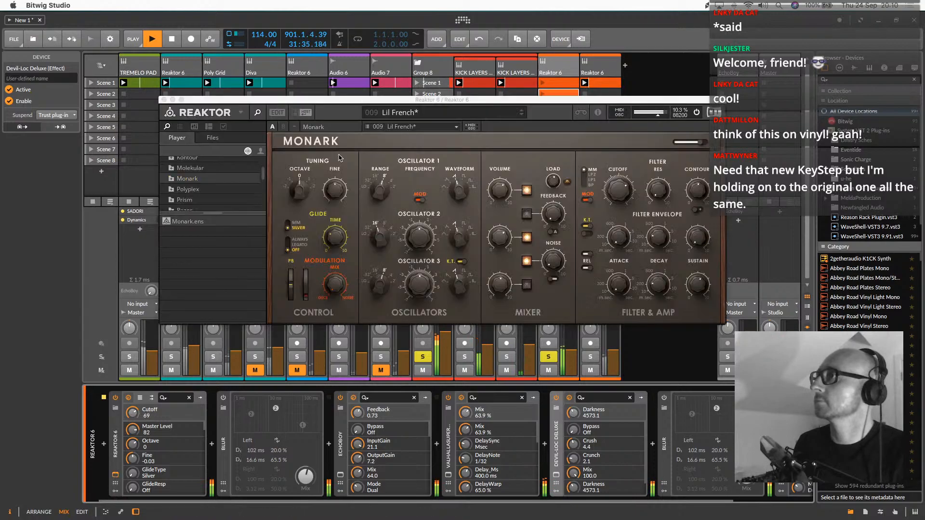
{"action": "left_click_drag", "start_coordinate": [617, 284], "coordinate": [617, 269]}
{"action": "left_click", "coordinate": [614, 234]}
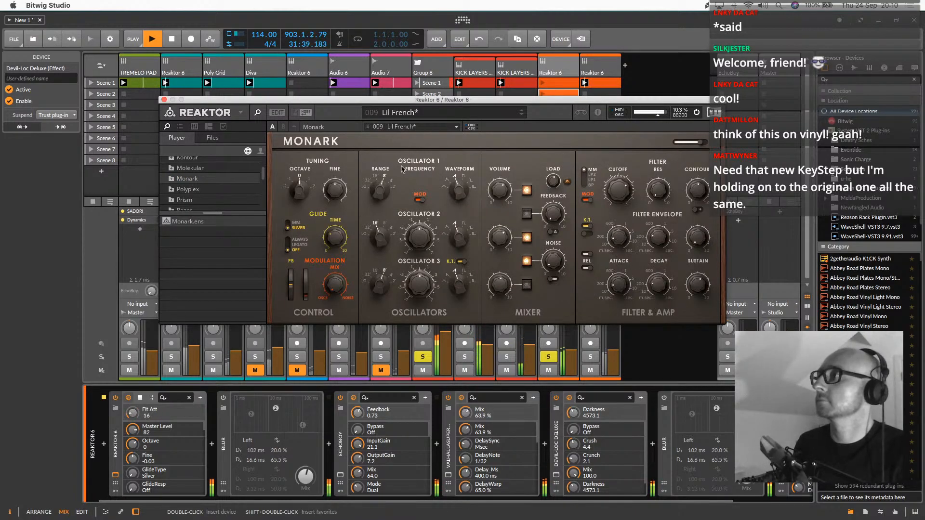
{"action": "left_click_drag", "start_coordinate": [167, 100], "coordinate": [166, 100]}
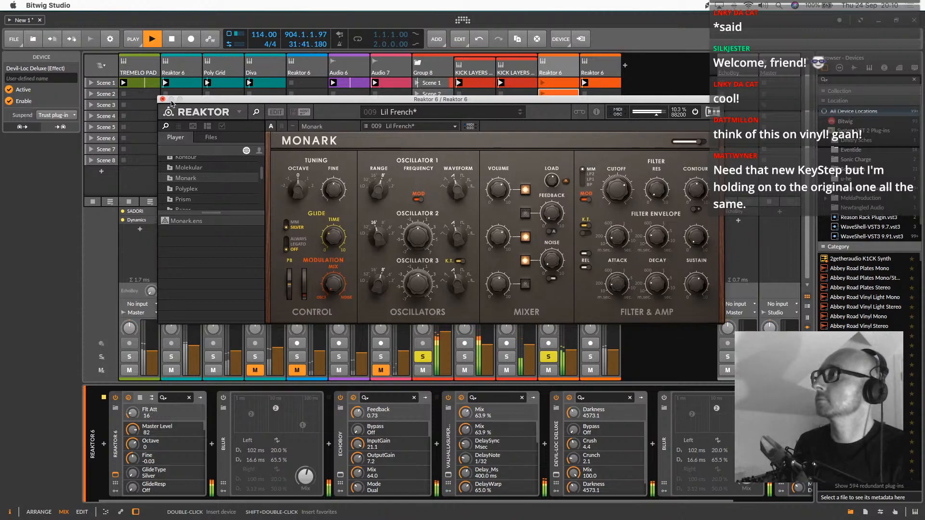
{"action": "left_click", "coordinate": [163, 100]}
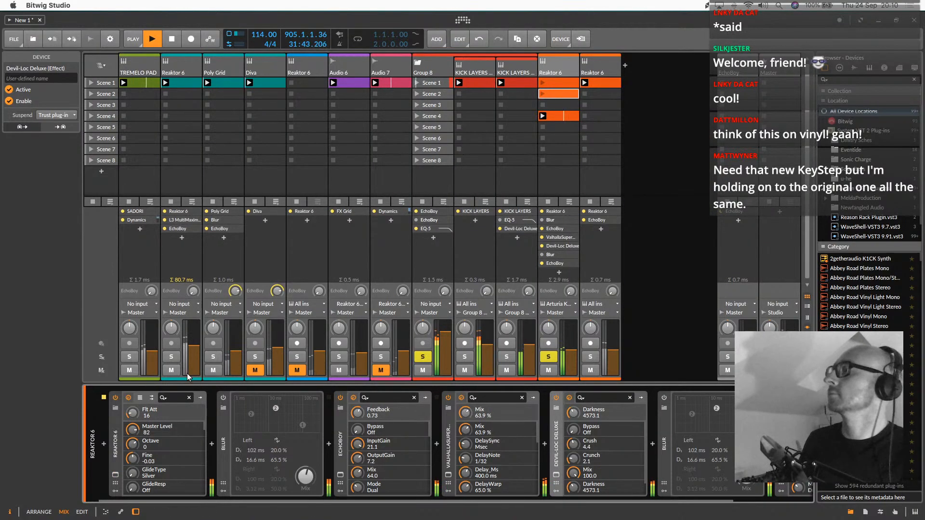
Audition the teal Reaktor 6 track in solo, and leave Poly Grid and TREMELO PAD soloed instead
{"action": "left_click", "coordinate": [173, 357]}
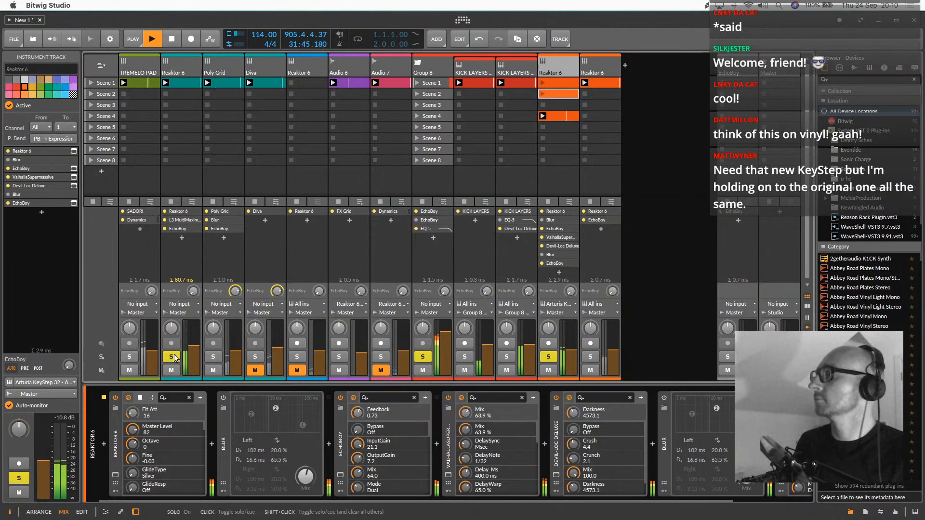
{"action": "left_click", "coordinate": [174, 355]}
{"action": "left_click", "coordinate": [218, 357]}
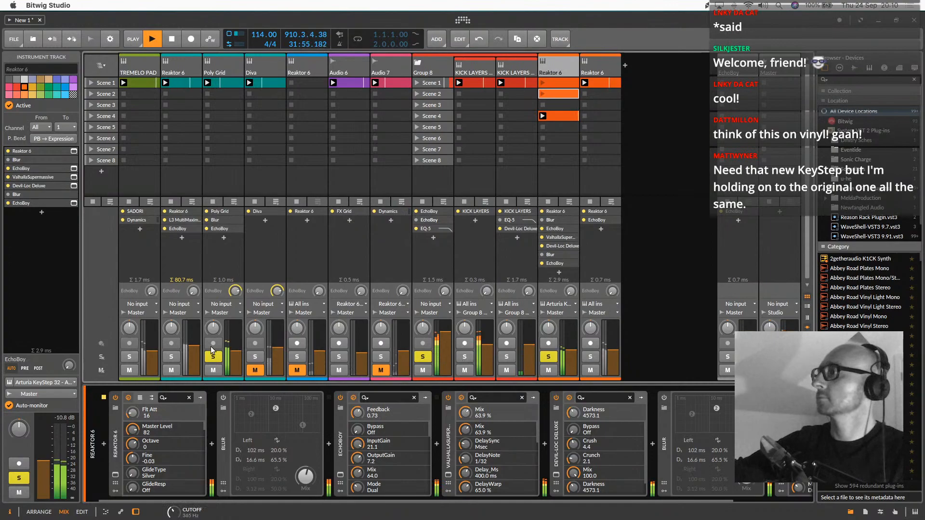
{"action": "left_click", "coordinate": [130, 357]}
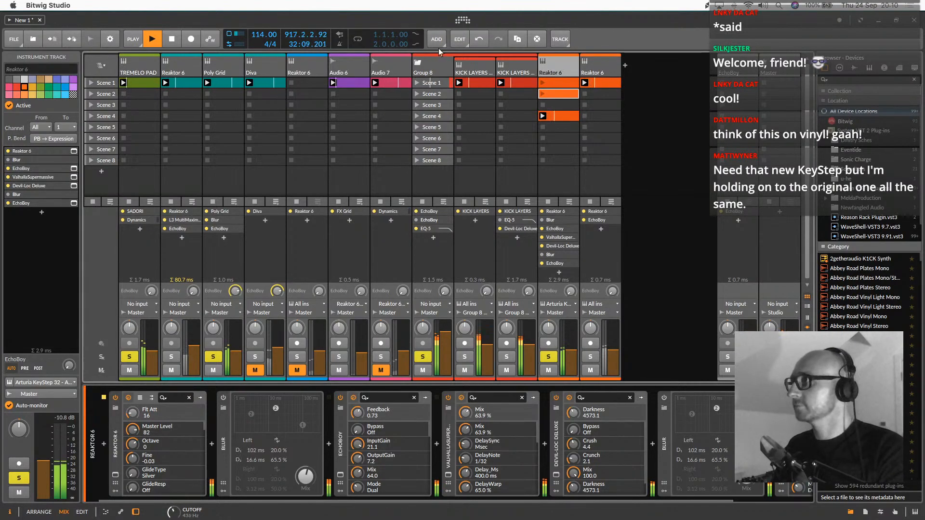
Audition the last Reaktor 6 track in solo, and mute it together with Audio 6
{"action": "left_click", "coordinate": [440, 67]}
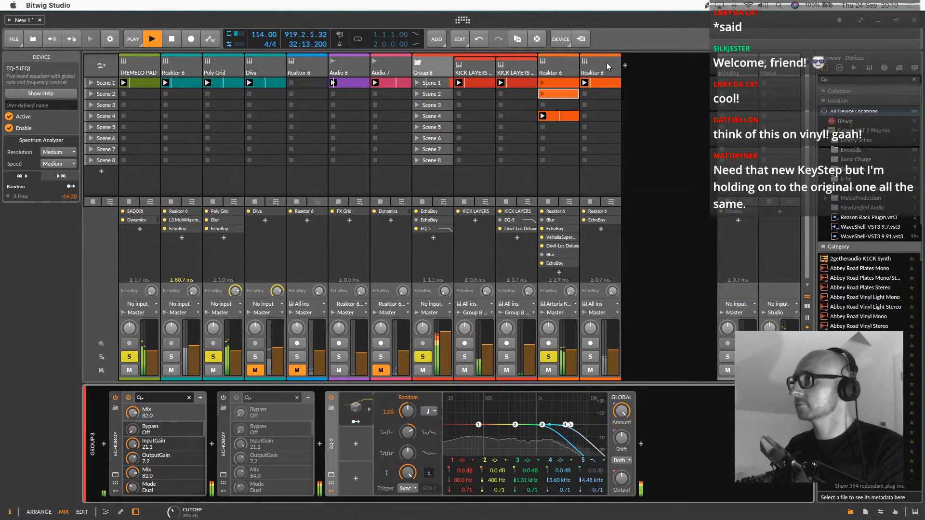
{"action": "left_click", "coordinate": [594, 65]}
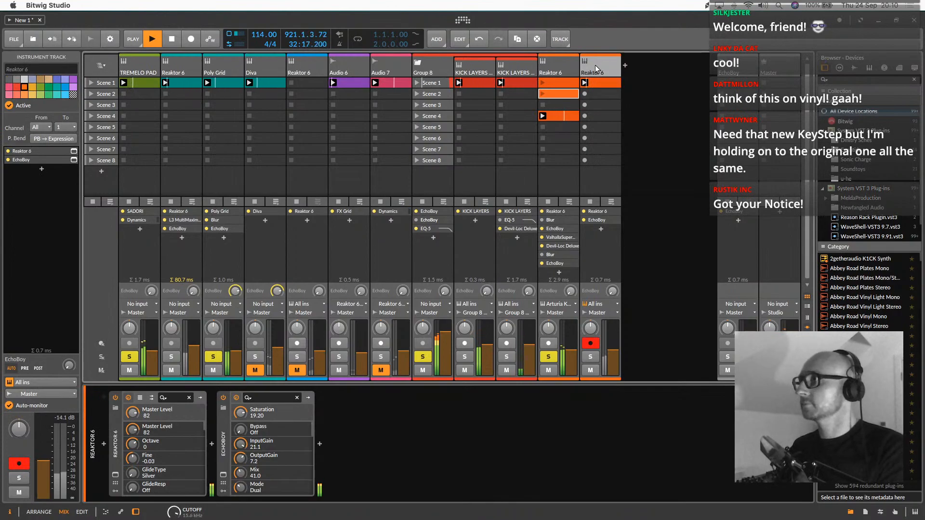
{"action": "left_click", "coordinate": [592, 356]}
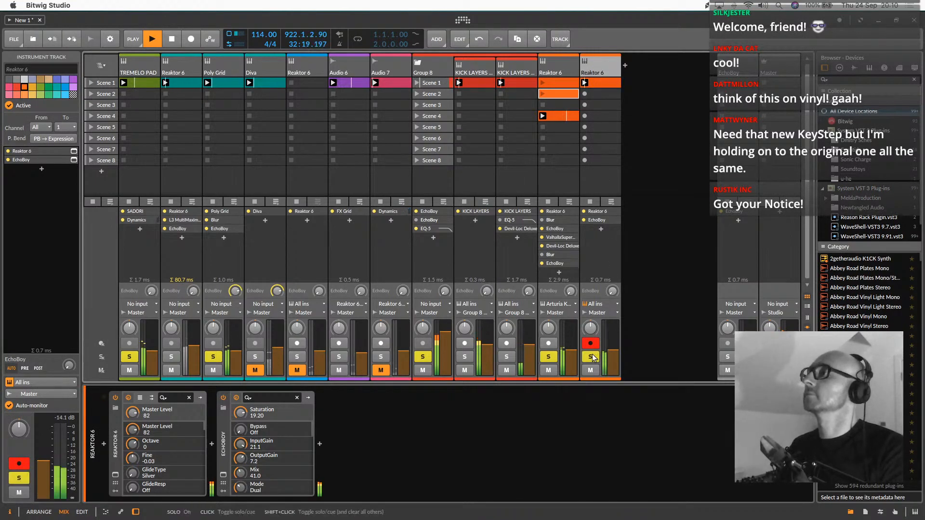
{"action": "left_click", "coordinate": [592, 357]}
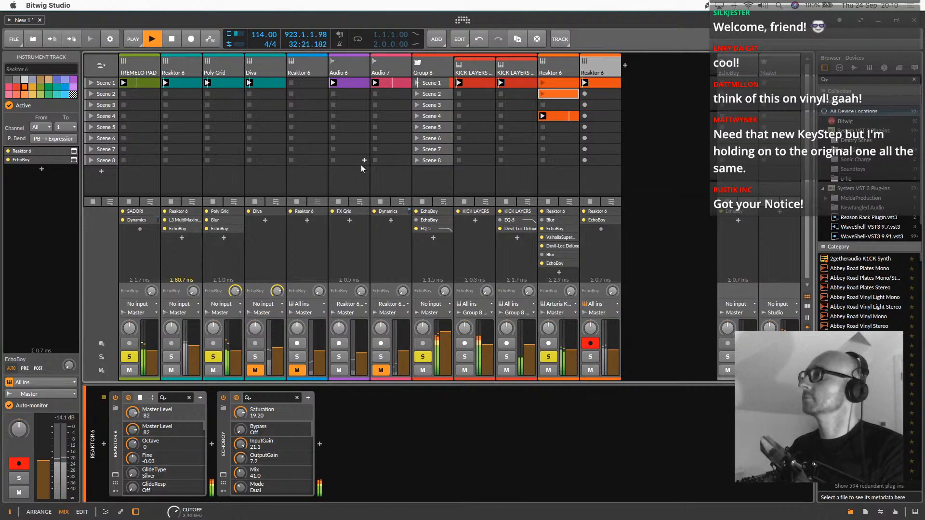
{"action": "left_click", "coordinate": [593, 370]}
{"action": "left_click", "coordinate": [341, 370]}
Audition the Audio 7 track unmuted and soloed, and return it to muted and unsoloed
{"action": "left_click", "coordinate": [380, 370]}
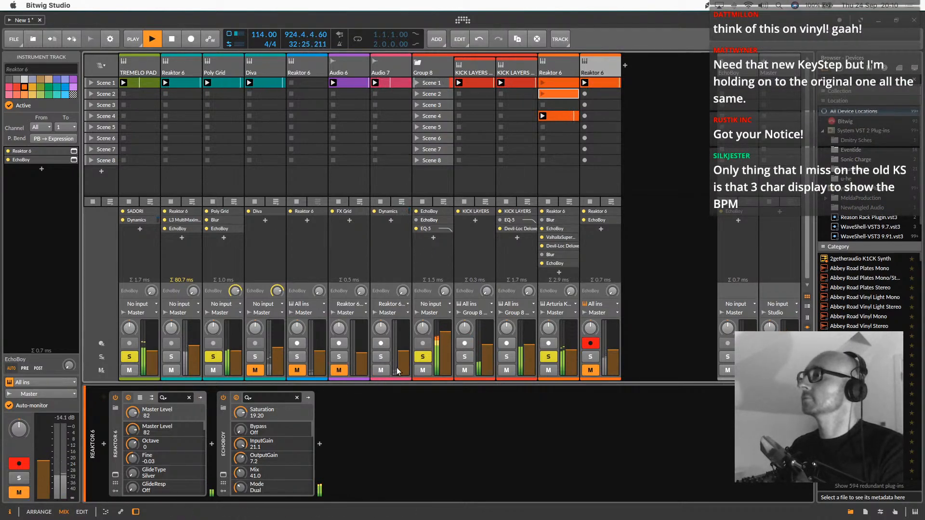
{"action": "left_click", "coordinate": [386, 357]}
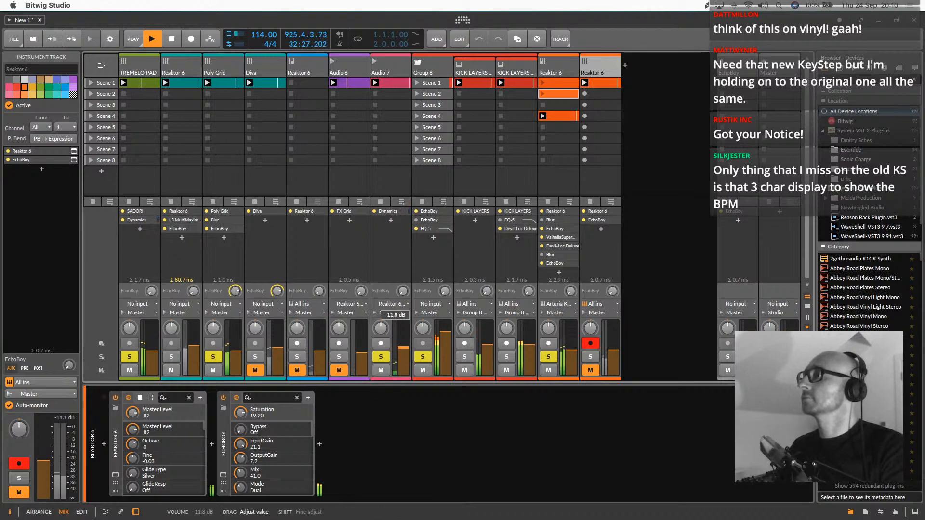
{"action": "left_click", "coordinate": [381, 371]}
{"action": "left_click", "coordinate": [385, 357]}
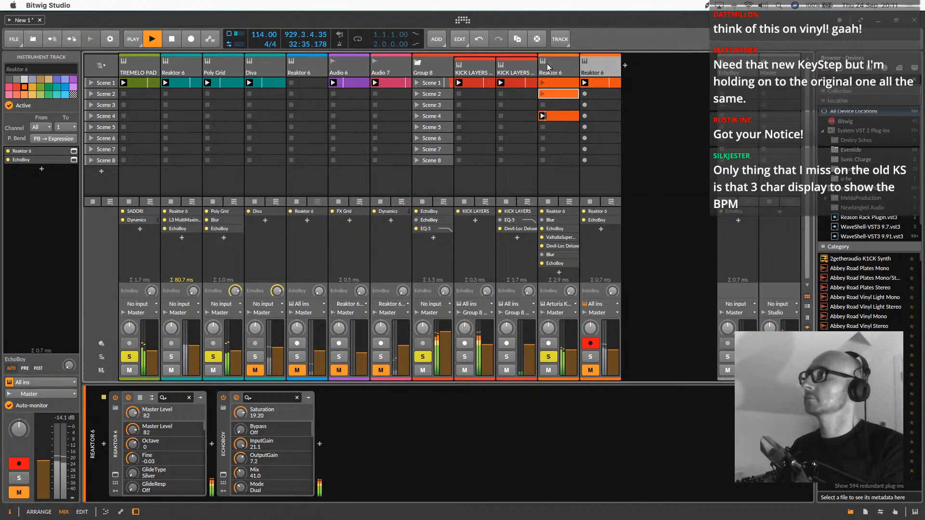
Duplicate the second KICK LAYERS track and move the copy out of Group 8 to the end of the track list
{"action": "left_click", "coordinate": [519, 65]}
{"action": "right_click", "coordinate": [518, 65]}
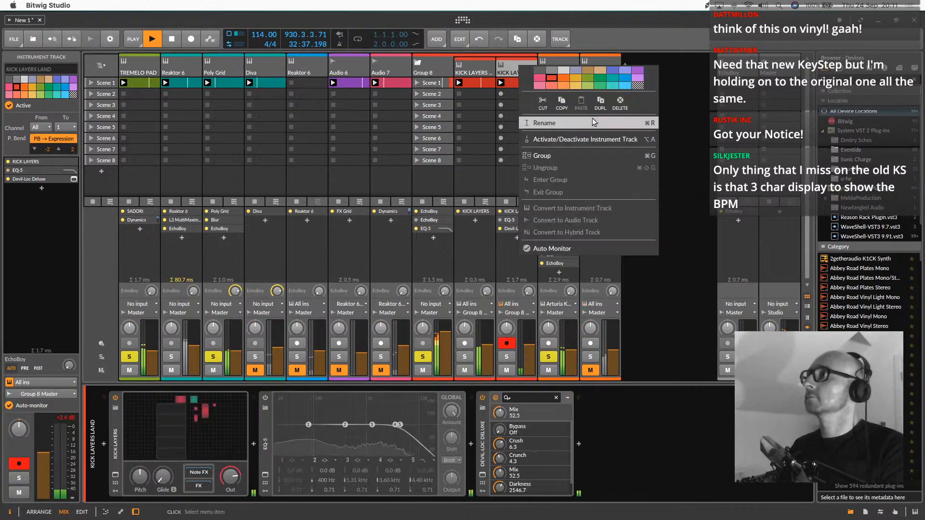
{"action": "left_click", "coordinate": [601, 103]}
{"action": "left_click_drag", "start_coordinate": [584, 71], "coordinate": [672, 70]}
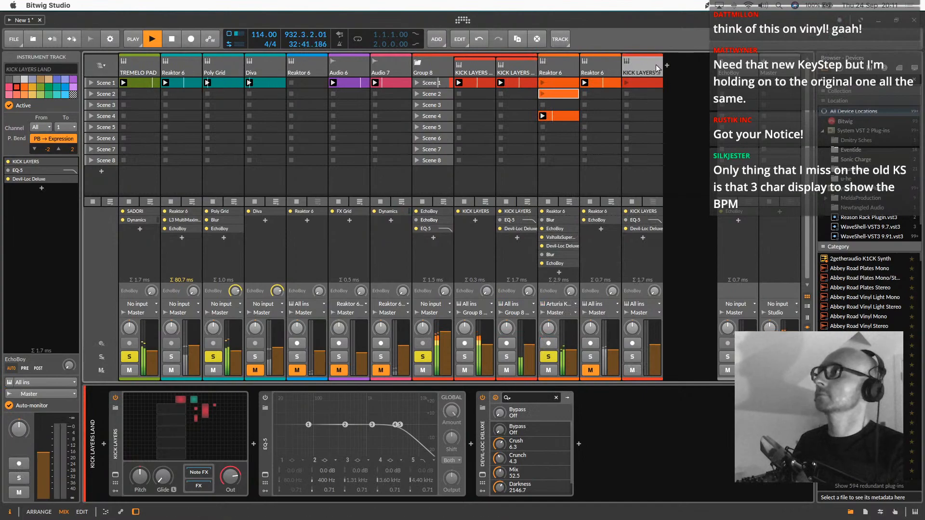
Delete all three devices from the duplicated KICK LAYERS track and select the emptied track
{"action": "left_click", "coordinate": [115, 424]}
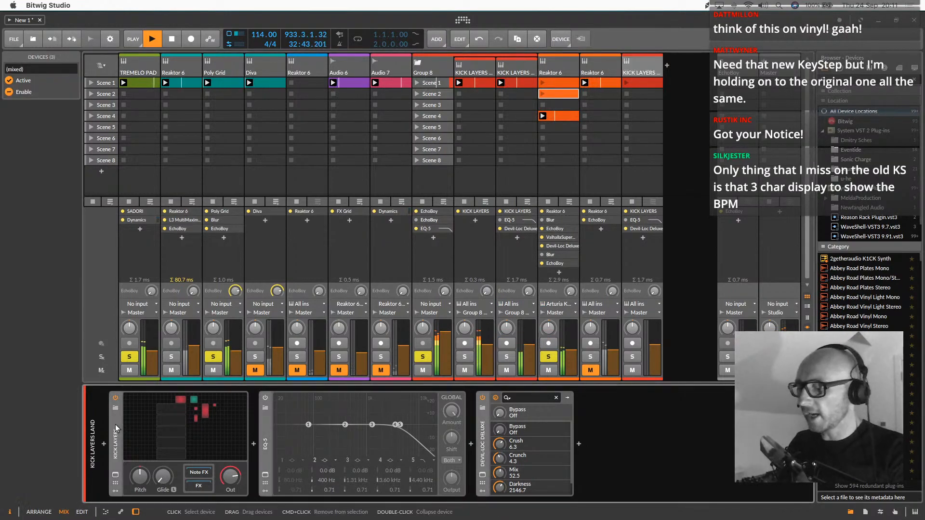
{"action": "key", "text": "Delete"}
{"action": "left_click", "coordinate": [637, 63]}
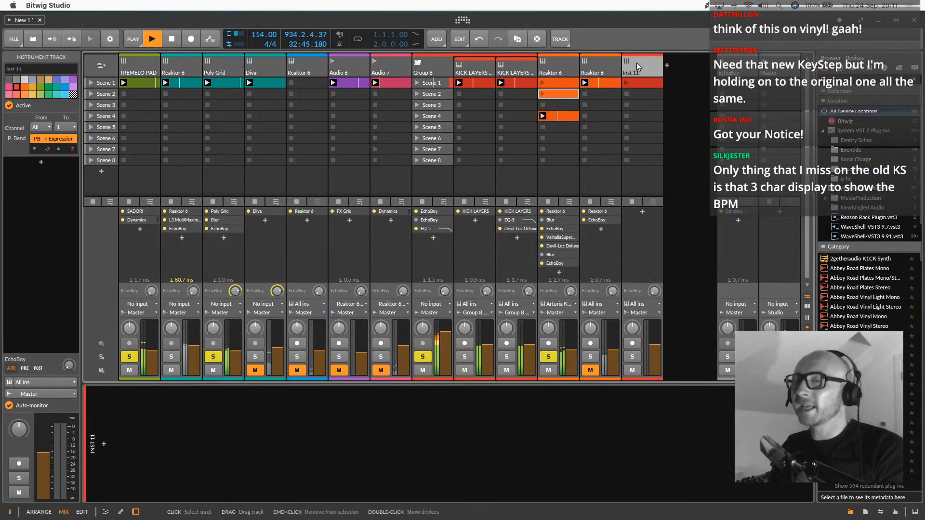
Insert the Native Instruments Reaktor 6 synth on the empty Inst 11 track
{"action": "left_click", "coordinate": [103, 444]}
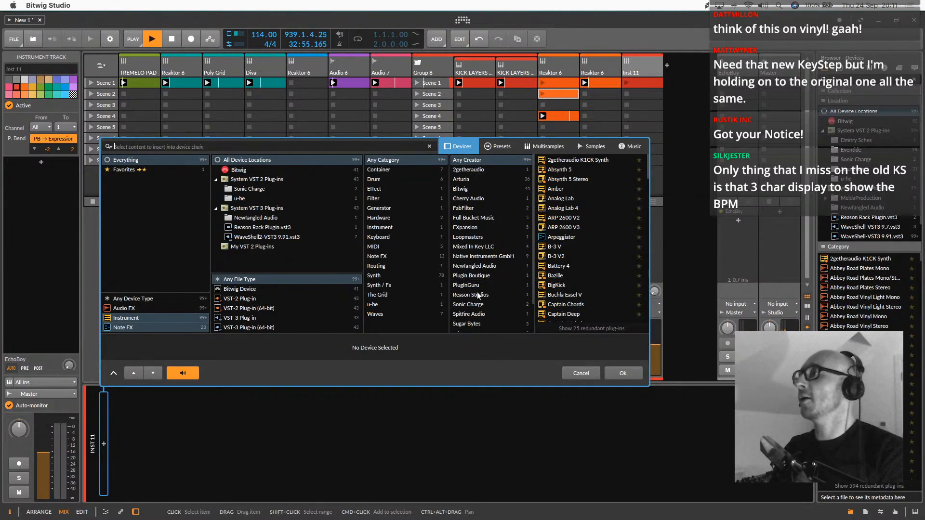
{"action": "left_click", "coordinate": [476, 257]}
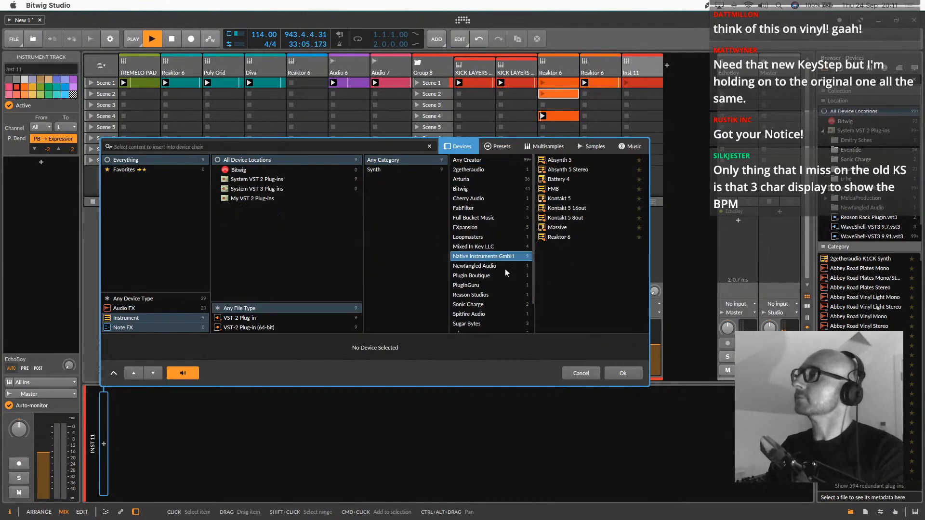
{"action": "double_click", "coordinate": [566, 237]}
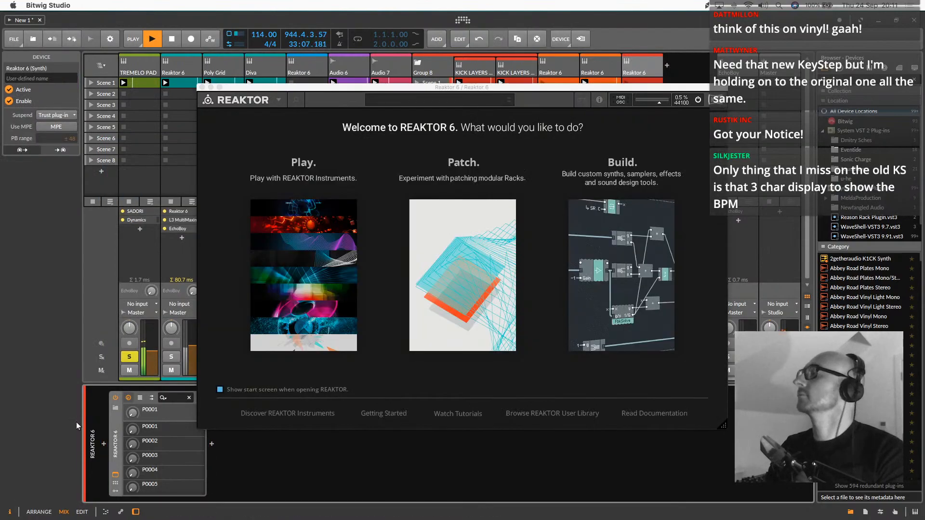
Load the Polyplex.ens ensemble in the new Reaktor 6, reposition the plug-in window and close it
{"action": "left_click", "coordinate": [287, 269]}
{"action": "left_click", "coordinate": [259, 177]}
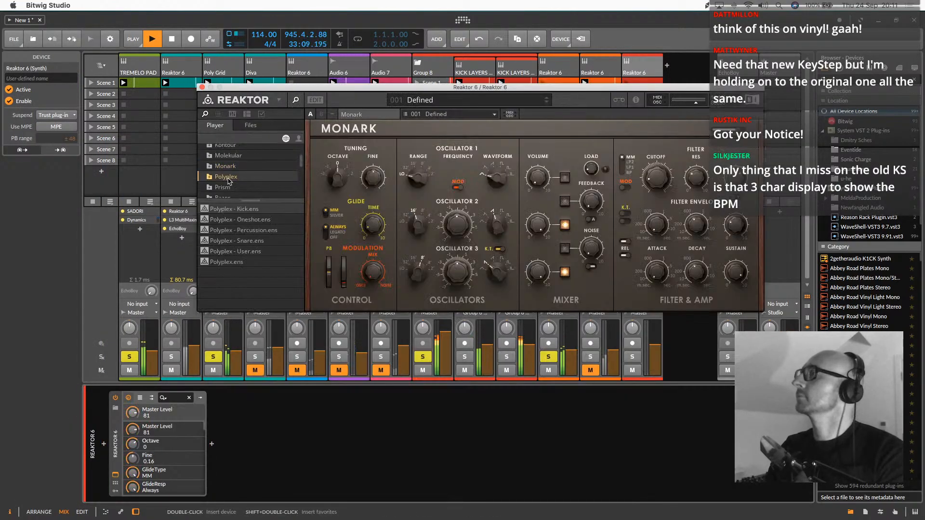
{"action": "left_click", "coordinate": [238, 262]}
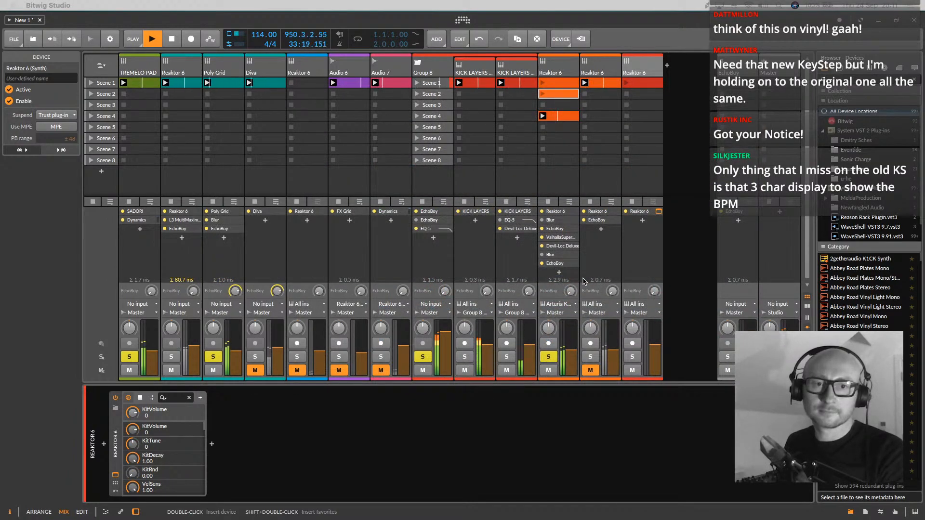
{"action": "left_click", "coordinate": [583, 281]}
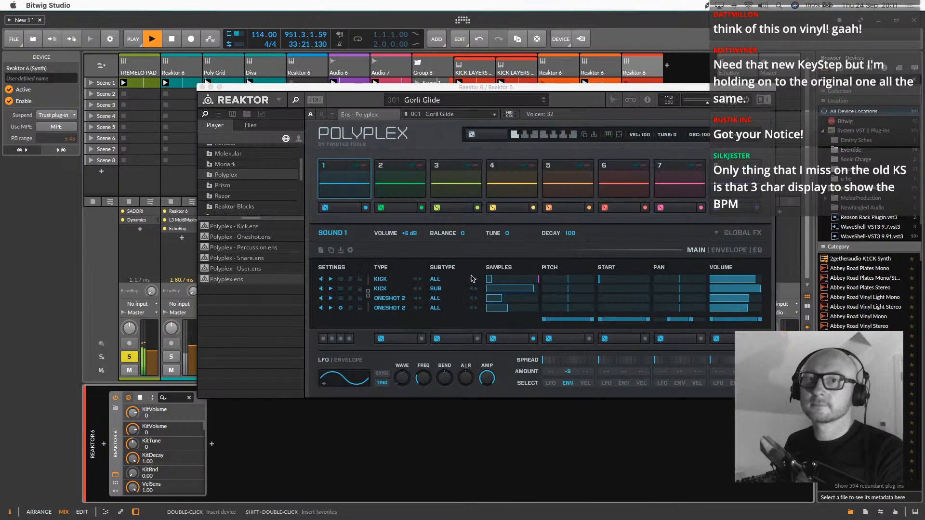
{"action": "left_click_drag", "start_coordinate": [404, 88], "coordinate": [341, 93]}
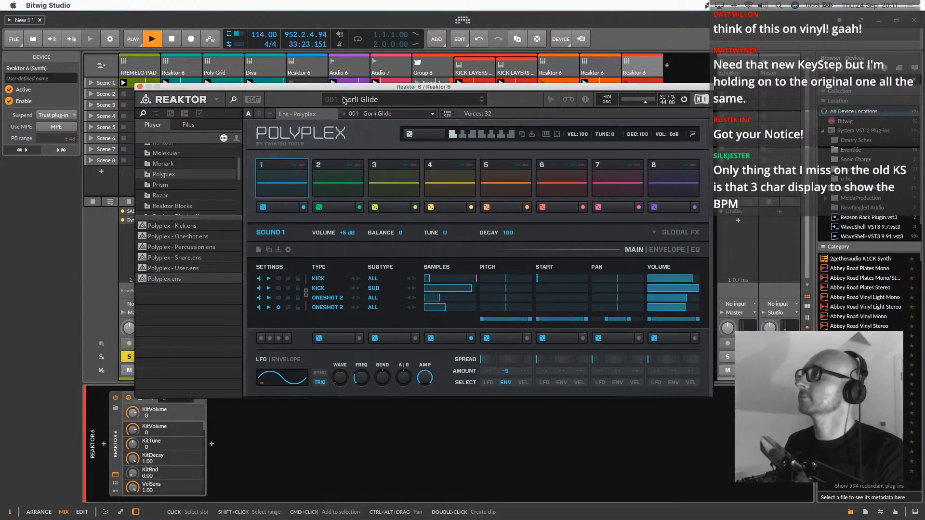
{"action": "left_click", "coordinate": [139, 86]}
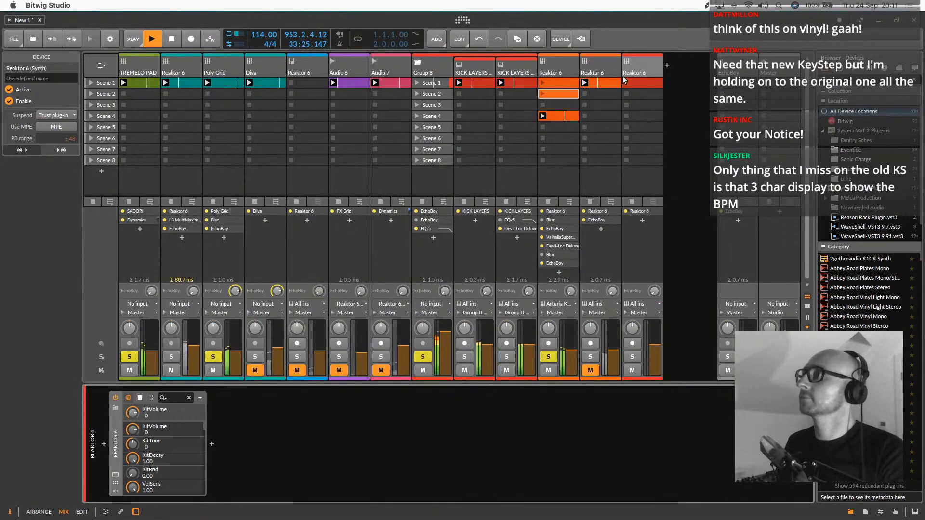
Add a C1 note at the start of the last Reaktor 6 track's Scene 1 clip and shorten the clip's loop to one beat
{"action": "double_click", "coordinate": [639, 84]}
{"action": "double_click", "coordinate": [182, 394]}
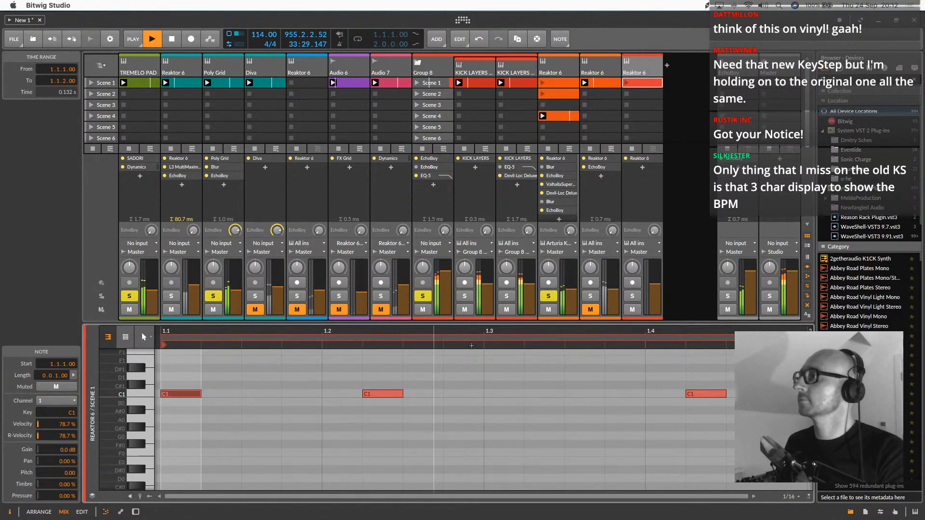
{"action": "left_click_drag", "start_coordinate": [807, 338], "coordinate": [322, 339]}
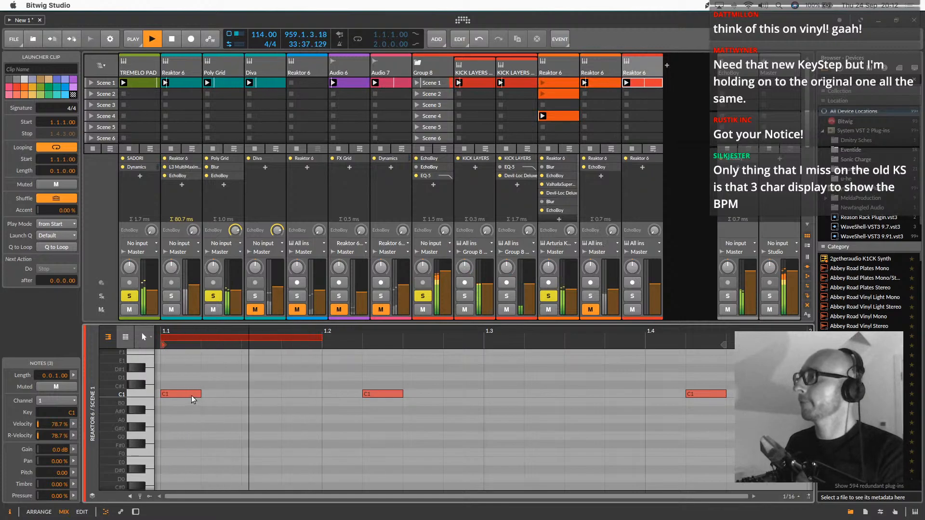
Move the clip's first C1 note to 1.1.3.00 and solo the last Reaktor 6 track
{"action": "left_click_drag", "start_coordinate": [190, 395], "coordinate": [268, 395]}
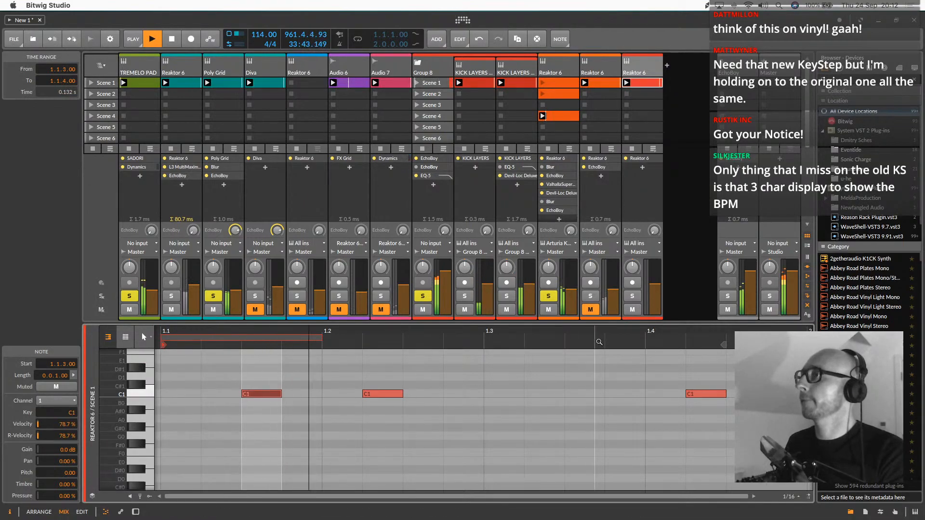
{"action": "left_click", "coordinate": [632, 297]}
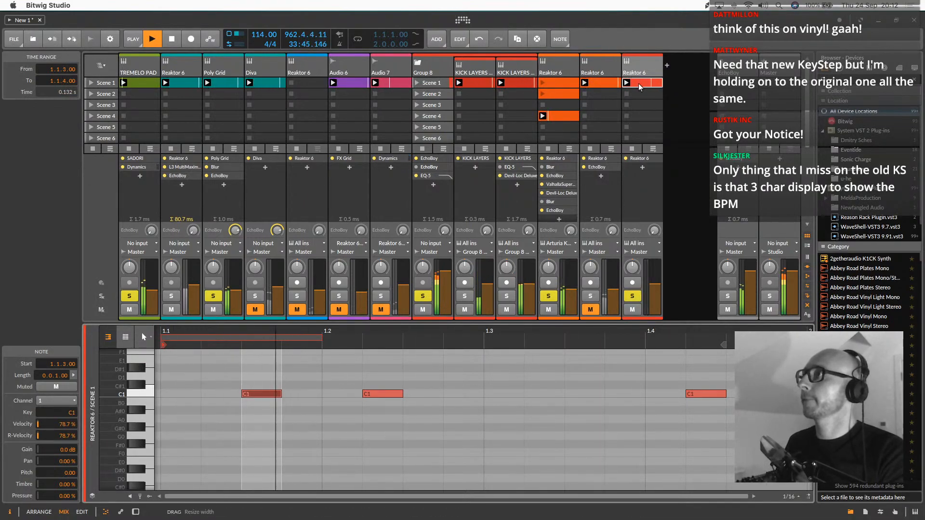
Transpose all C1 notes in the clip up two octaves to C3
{"action": "left_click", "coordinate": [147, 394]}
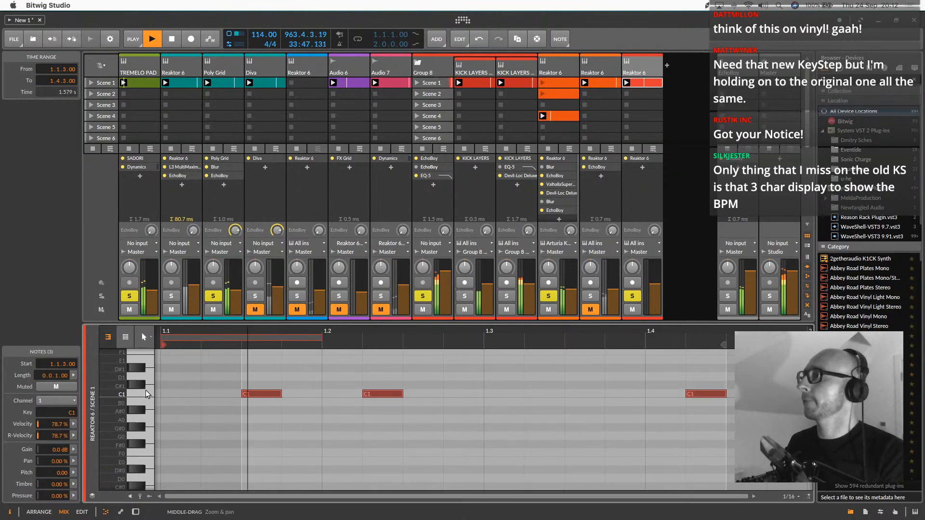
{"action": "key", "text": "shift+Up"}
{"action": "key", "text": "shift+Up"}
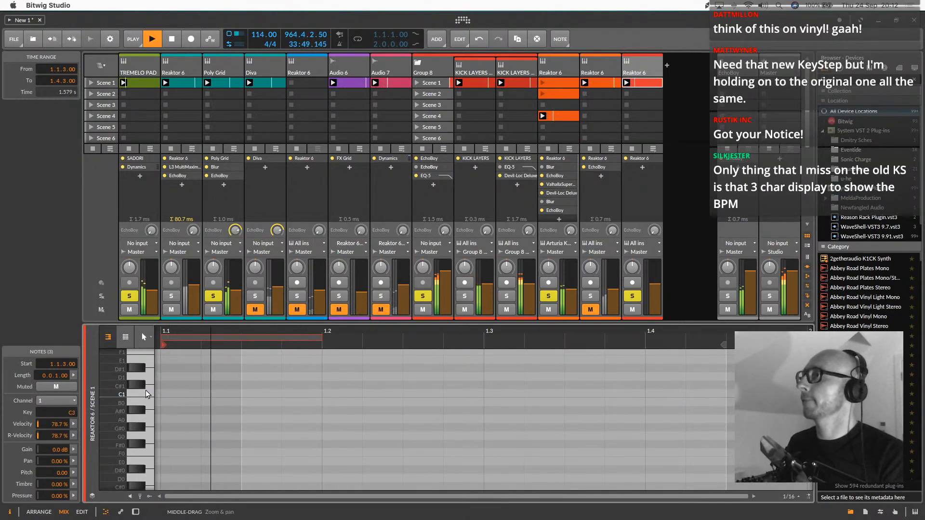
{"action": "scroll", "coordinate": [222, 418], "scroll_direction": "up", "scroll_amount": 5}
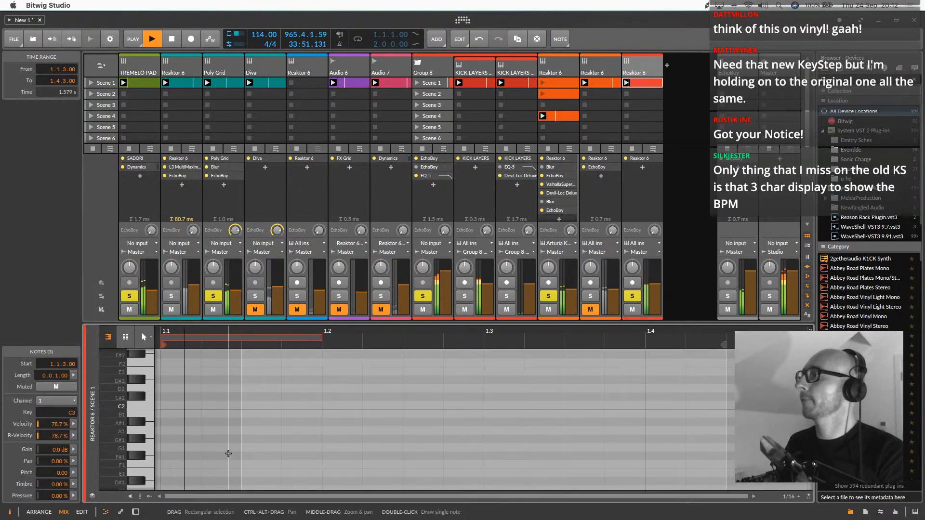
Move the first C3 note back to the clip start at 1.1.1.00 and set the track's volume to -2.3 dB
{"action": "left_click", "coordinate": [222, 419]}
{"action": "left_click_drag", "start_coordinate": [255, 409], "coordinate": [215, 408]}
{"action": "left_click_drag", "start_coordinate": [655, 284], "coordinate": [655, 274]}
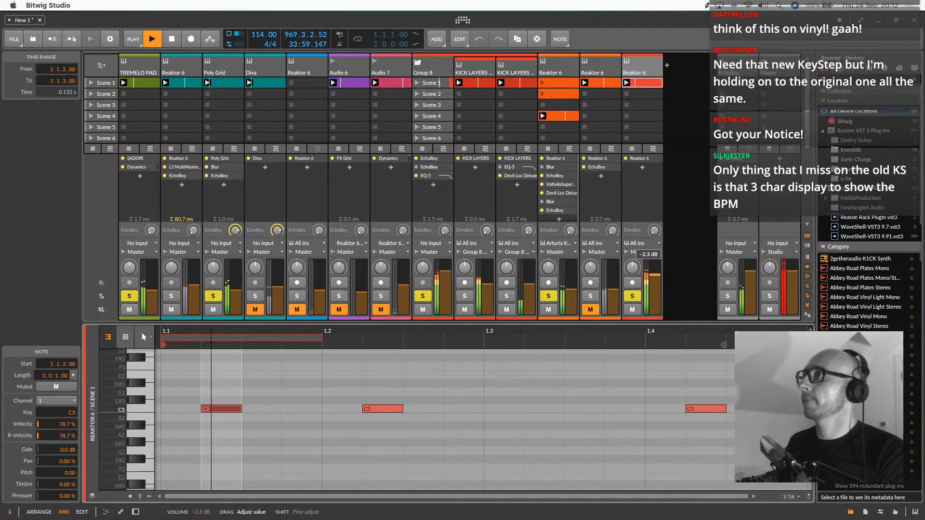
{"action": "left_click", "coordinate": [235, 458]}
{"action": "left_click_drag", "start_coordinate": [218, 408], "coordinate": [178, 408]}
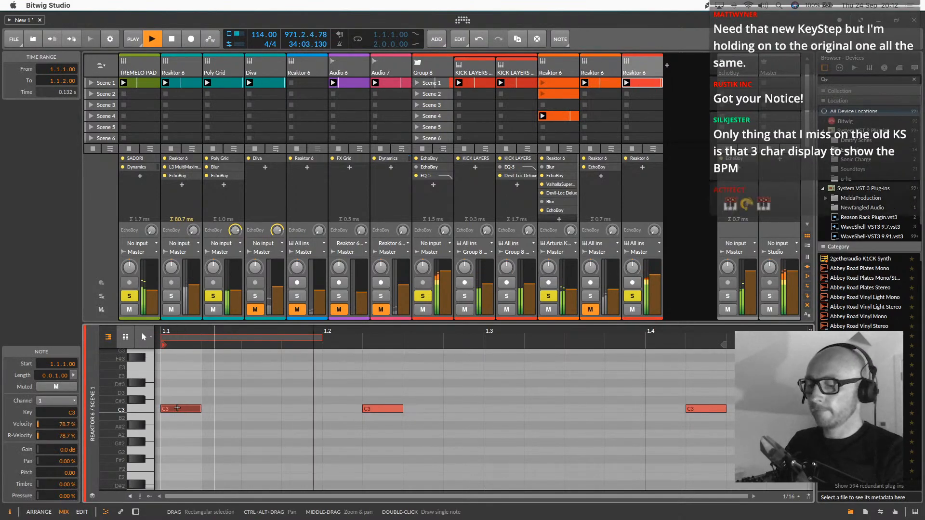
Reopen the last track's Polyplex and audition its presets one after another, from 002 Leg Day up to 012 Cellar Door
{"action": "key", "text": "super+z"}
{"action": "key", "text": "d"}
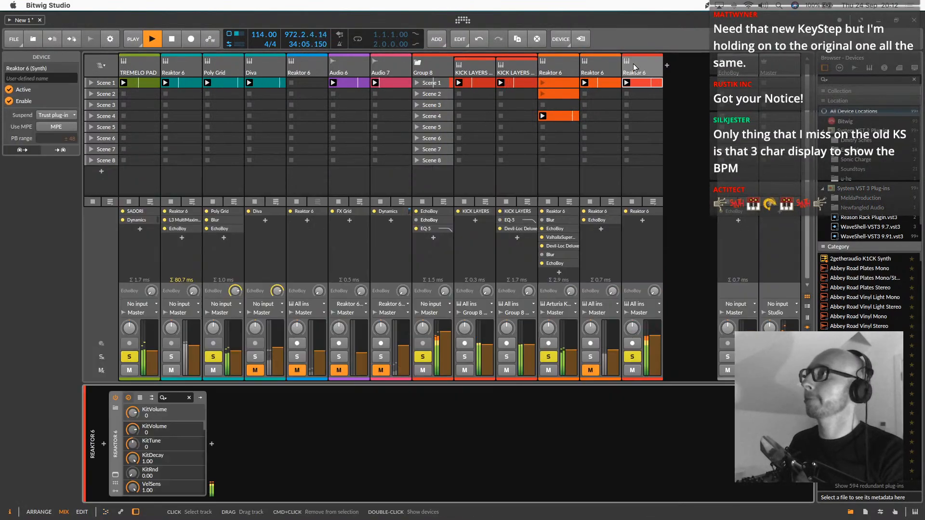
{"action": "left_click", "coordinate": [115, 475]}
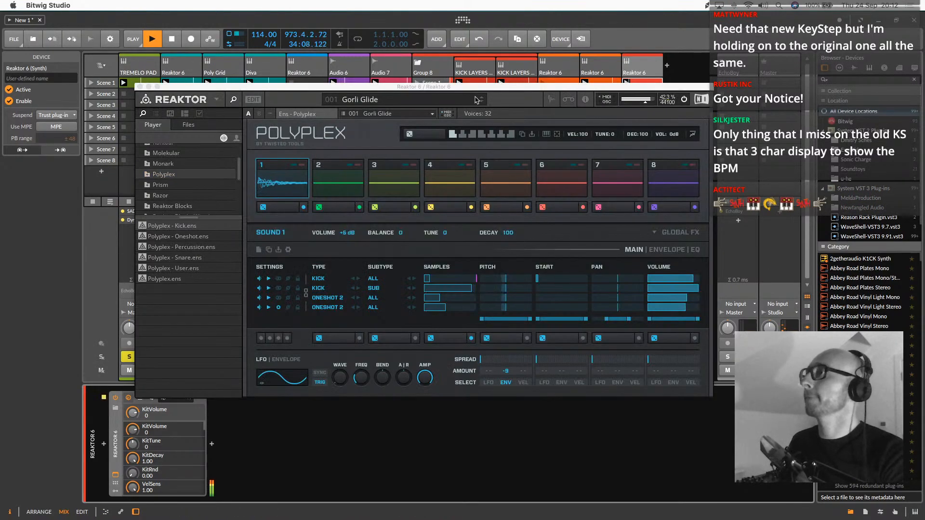
{"action": "left_click", "coordinate": [481, 101]}
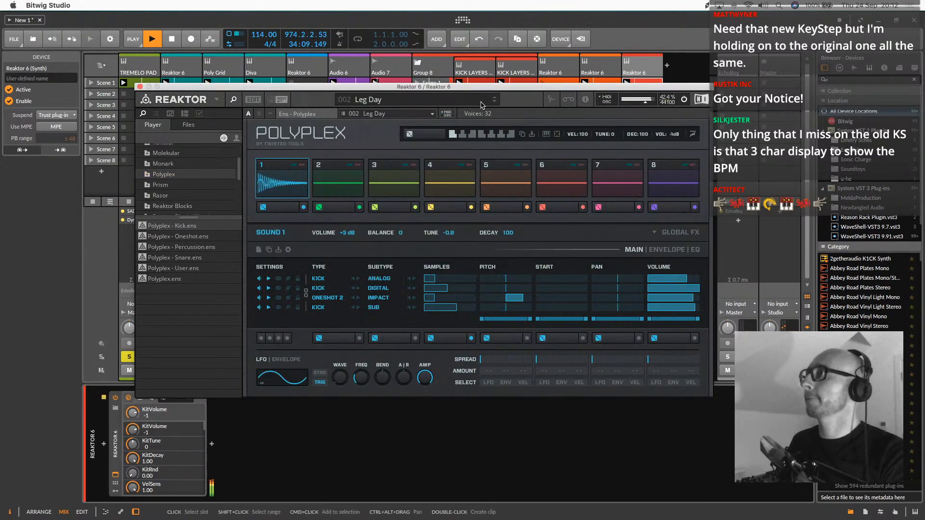
{"action": "left_click", "coordinate": [495, 102]}
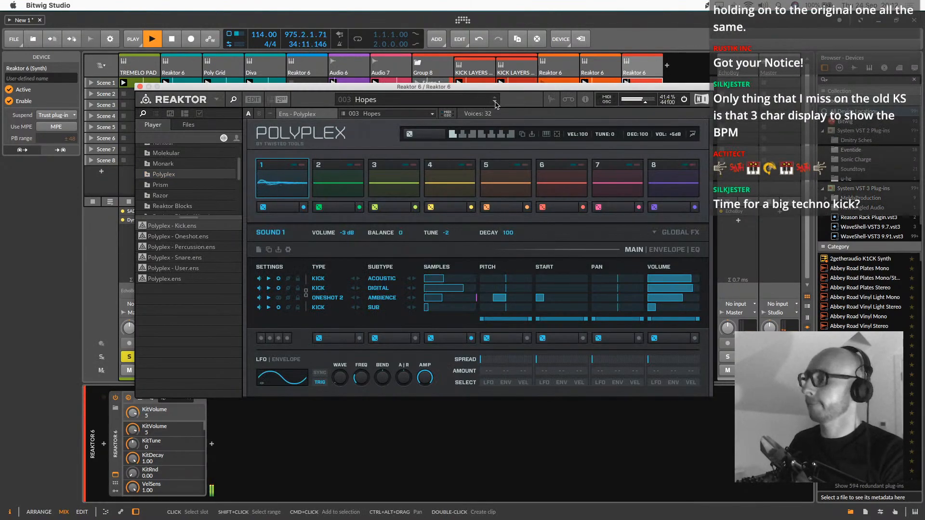
{"action": "left_click", "coordinate": [495, 102]}
{"action": "left_click", "coordinate": [495, 102]}
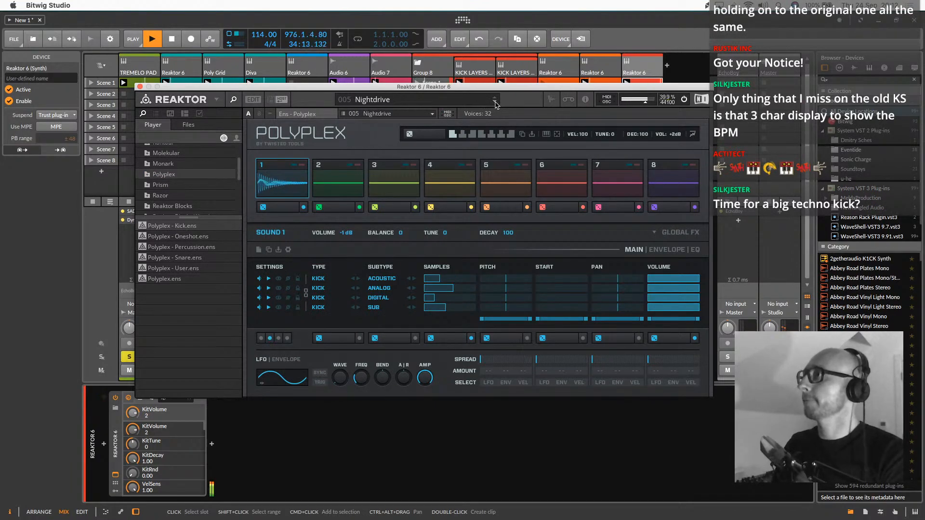
{"action": "left_click", "coordinate": [495, 103]}
{"action": "left_click", "coordinate": [495, 102]}
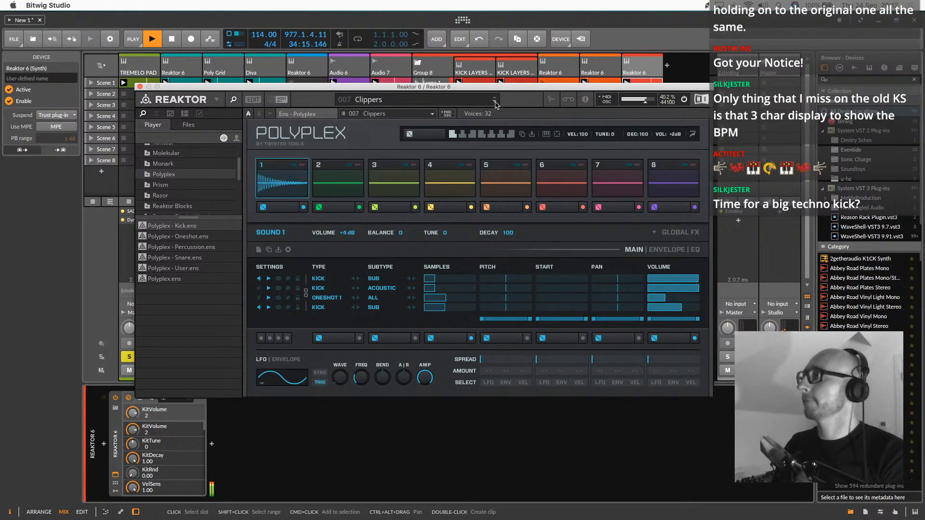
{"action": "left_click", "coordinate": [495, 102]}
{"action": "left_click", "coordinate": [495, 102]}
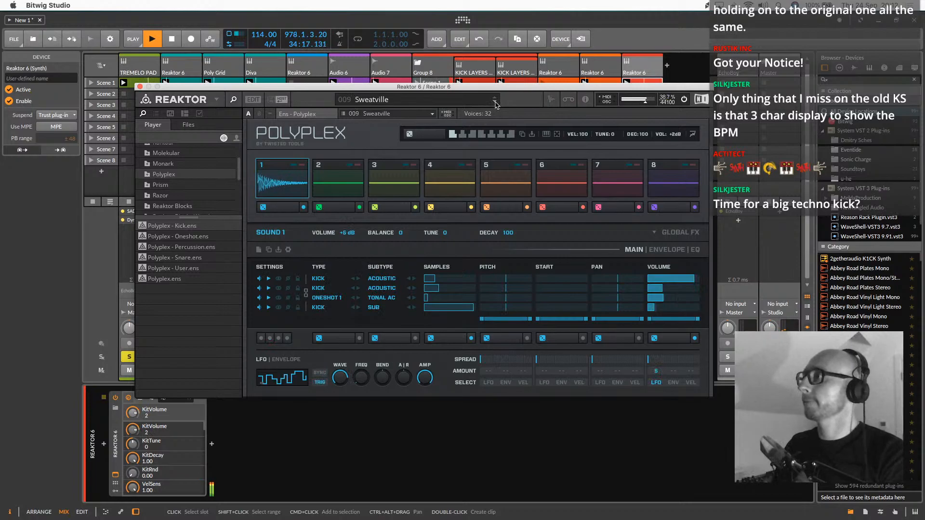
{"action": "left_click", "coordinate": [495, 102]}
{"action": "left_click", "coordinate": [495, 102]}
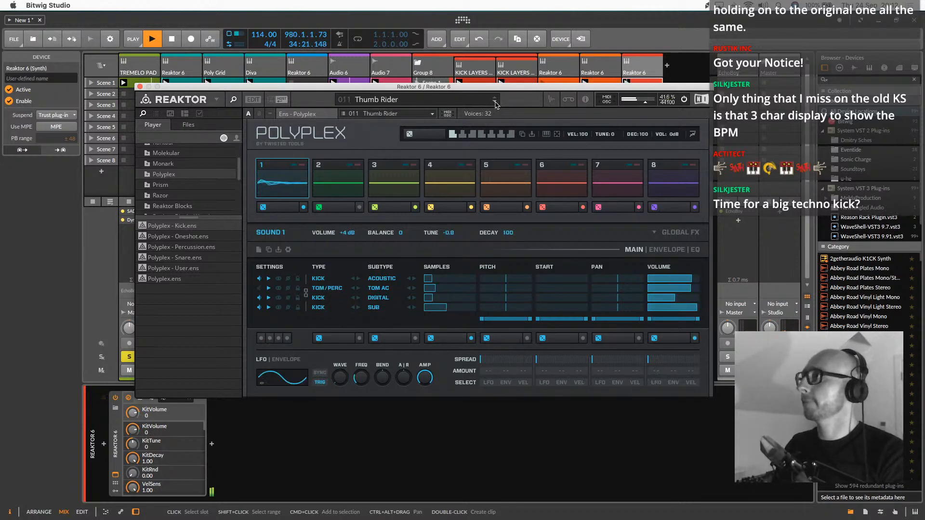
{"action": "left_click", "coordinate": [495, 102]}
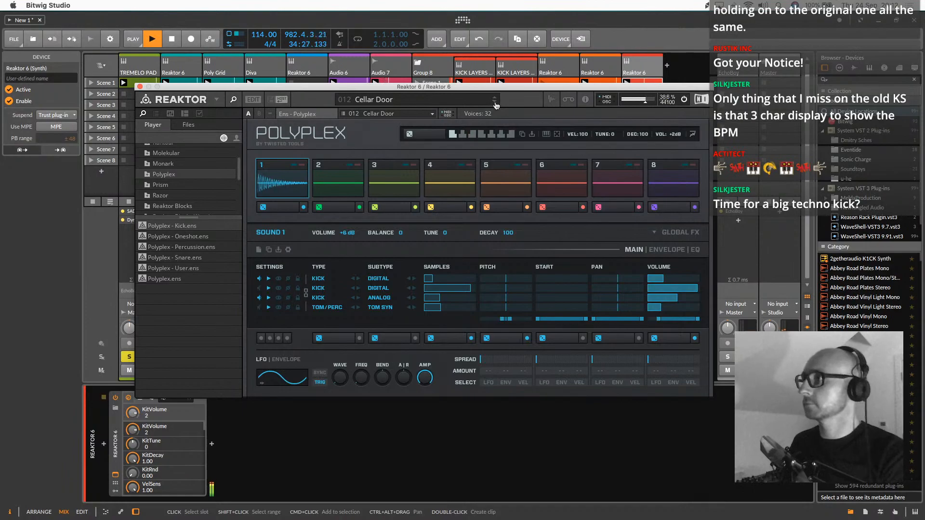
Toggle the second sample layer of Polyplex sound 1 to compare it, and set that layer's pitch to 0.31
{"action": "key", "text": "super+Tab"}
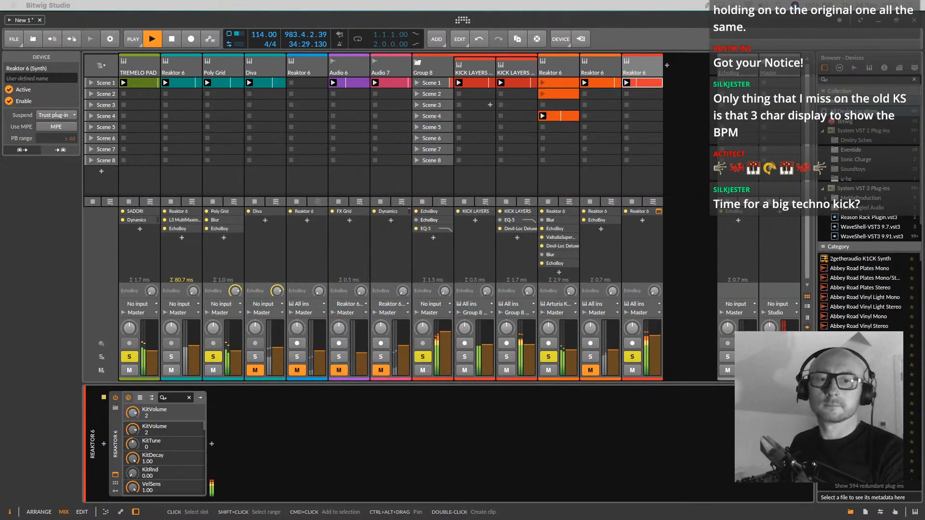
{"action": "left_click", "coordinate": [625, 37]}
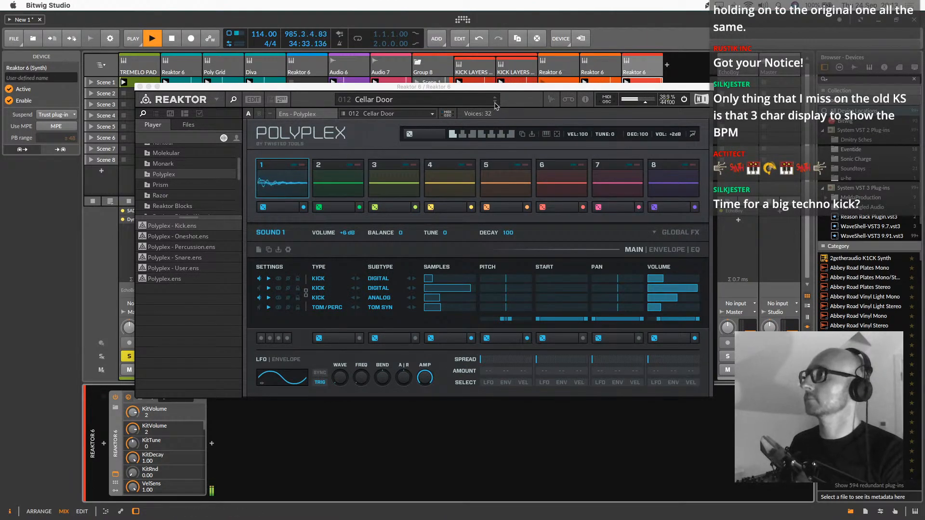
{"action": "left_click", "coordinate": [259, 289]}
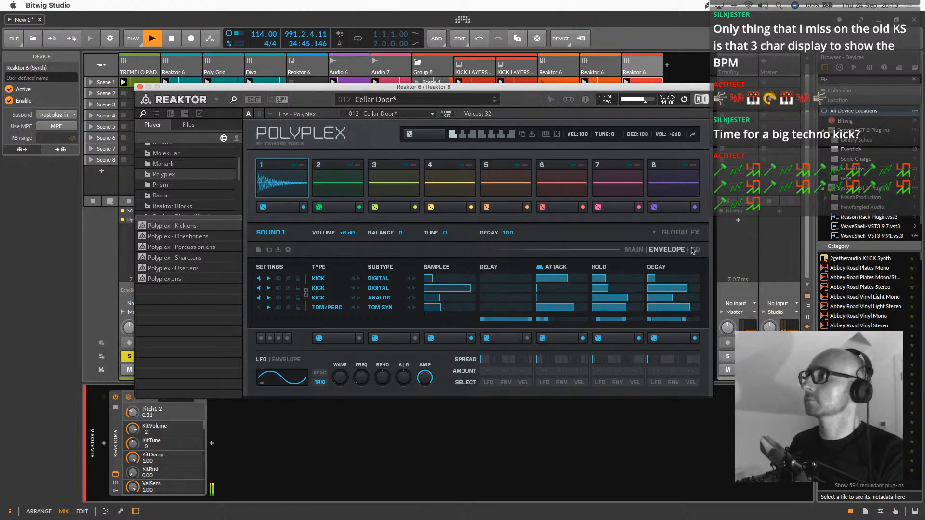
Adjust the second layer's EQ in sound 1 and rebalance the layer volumes, with the first layer at 0.36
{"action": "left_click", "coordinate": [695, 249]}
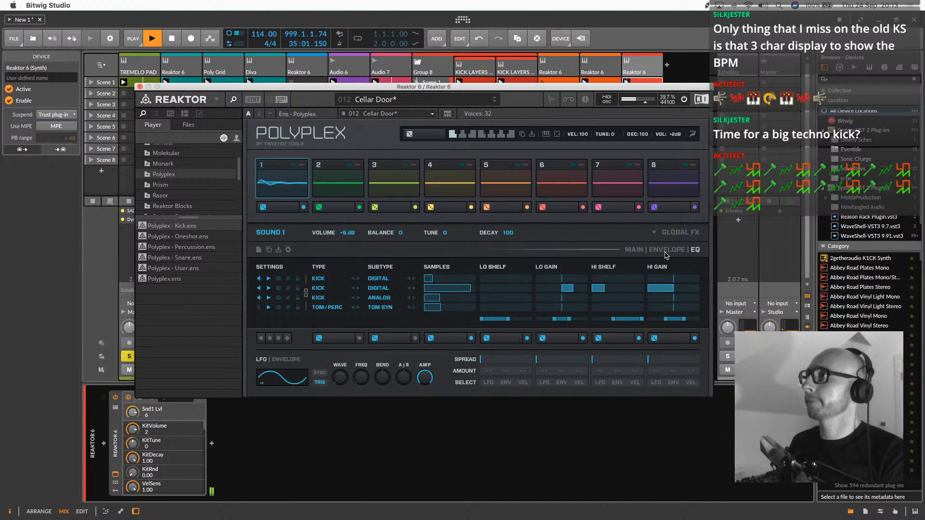
{"action": "left_click", "coordinate": [641, 251]}
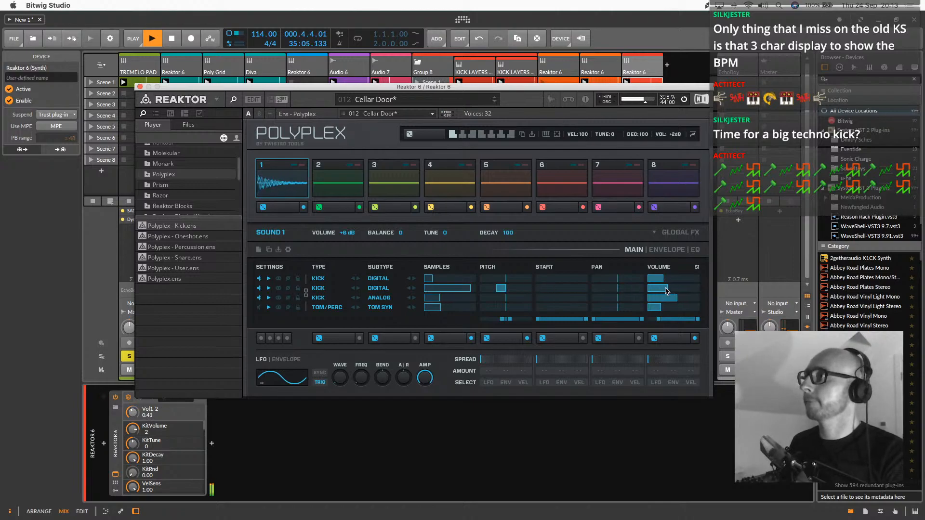
{"action": "mouse_move", "coordinate": [648, 292]}
{"action": "left_mouse_down"}
{"action": "mouse_move", "coordinate": [692, 294]}
{"action": "mouse_move", "coordinate": [654, 299]}
{"action": "left_mouse_up"}
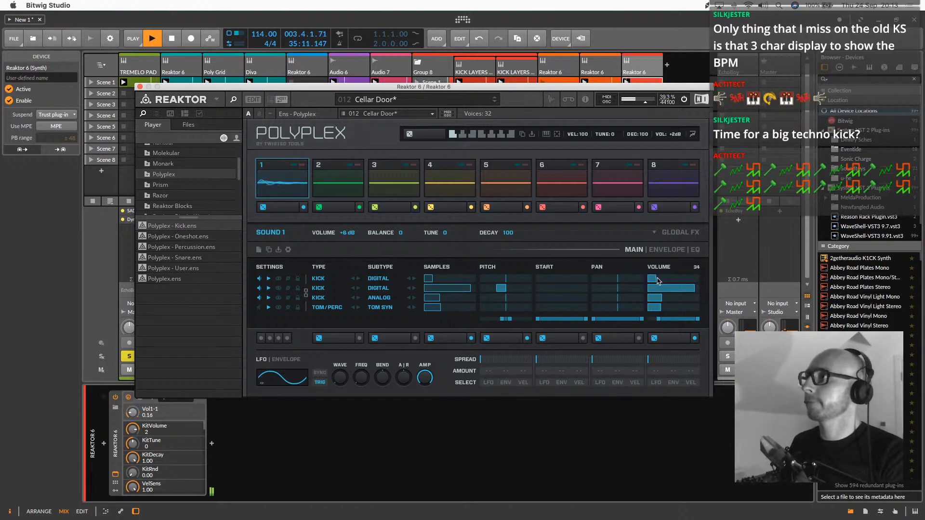
Close the Polyplex window and raise the last Reaktor 6 track's EchoBoy send to -6.5 dB
{"action": "left_click", "coordinate": [138, 86]}
{"action": "left_click_drag", "start_coordinate": [654, 290], "coordinate": [654, 282]}
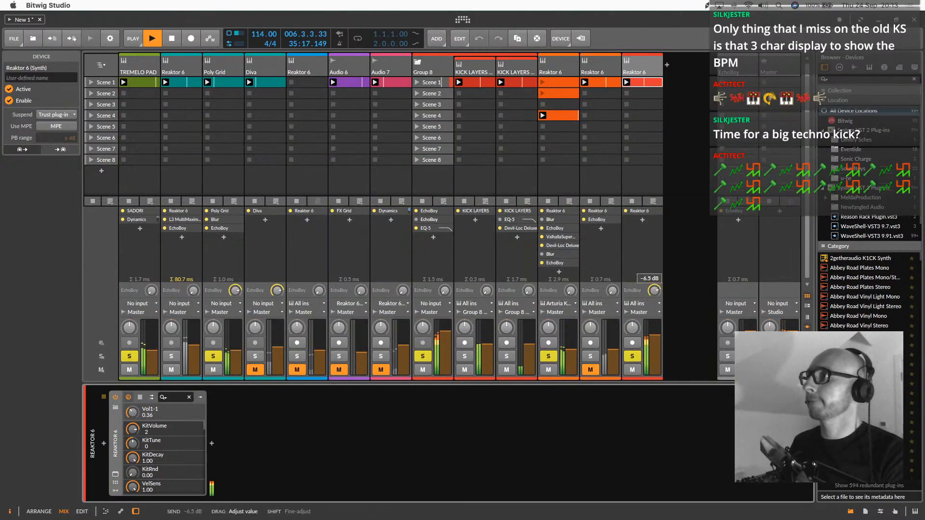
Unsolo all tracks and select the second-to-last Reaktor 6 track
{"action": "left_click", "coordinate": [133, 358], "text": "shift"}
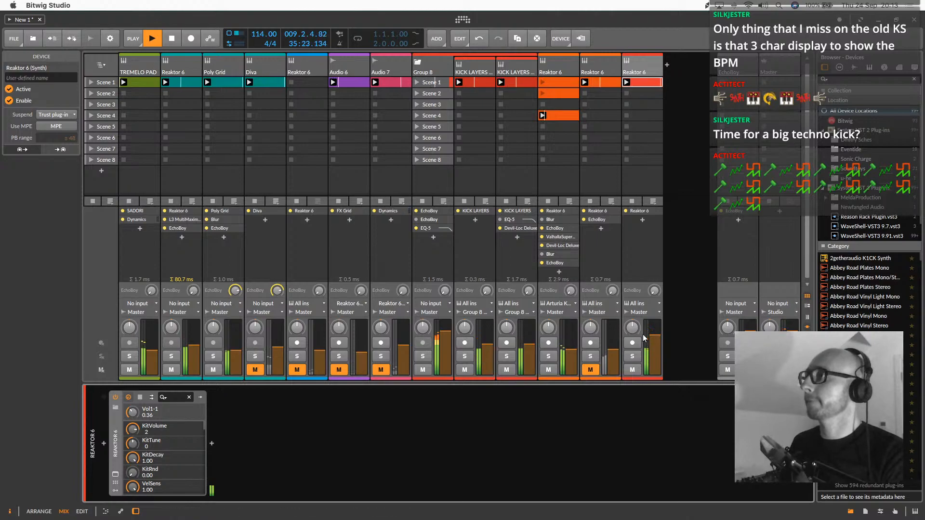
{"action": "left_click", "coordinate": [602, 64]}
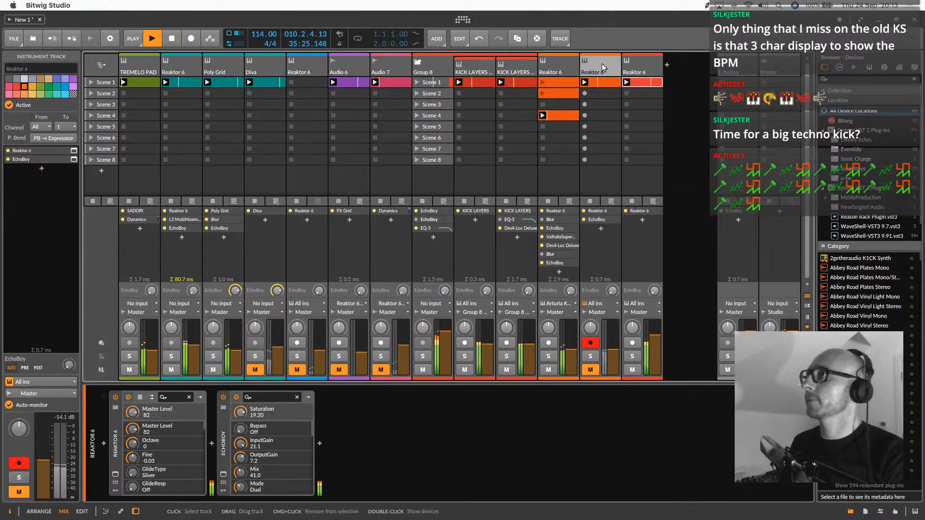
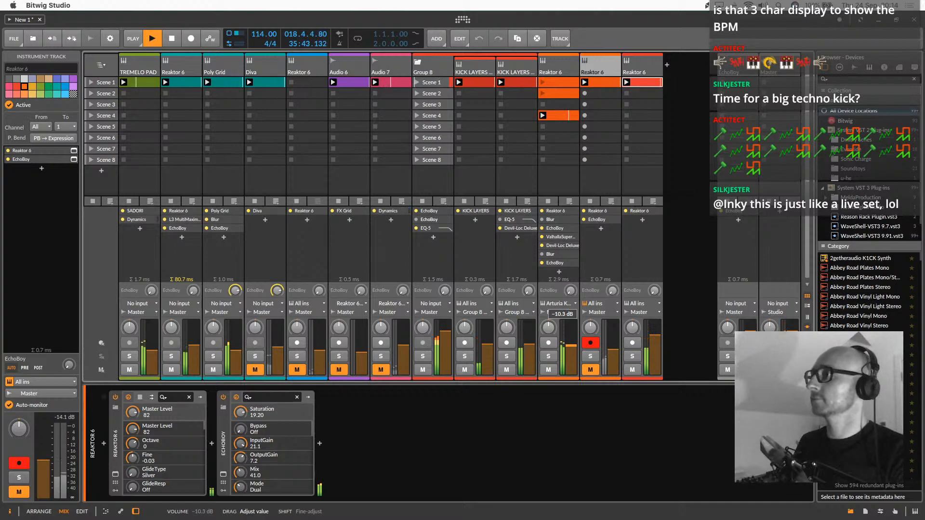
Adjust the filter cutoff and tuning octave in the Monark synth of the first orange Reaktor 6 track and close the plug-in
{"action": "left_click", "coordinate": [573, 85]}
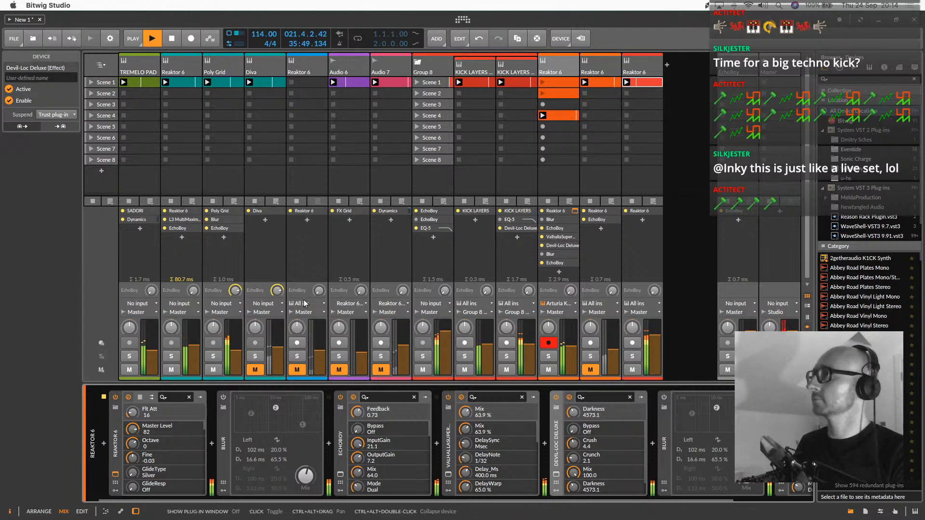
{"action": "left_click", "coordinate": [626, 182]}
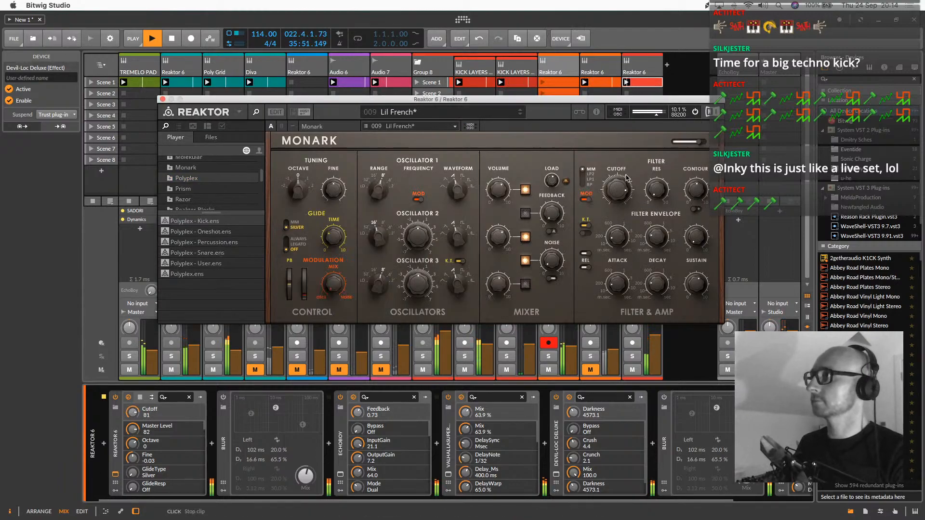
{"action": "left_click_drag", "start_coordinate": [626, 181], "coordinate": [626, 183]}
{"action": "left_click_drag", "start_coordinate": [299, 182], "coordinate": [304, 138]}
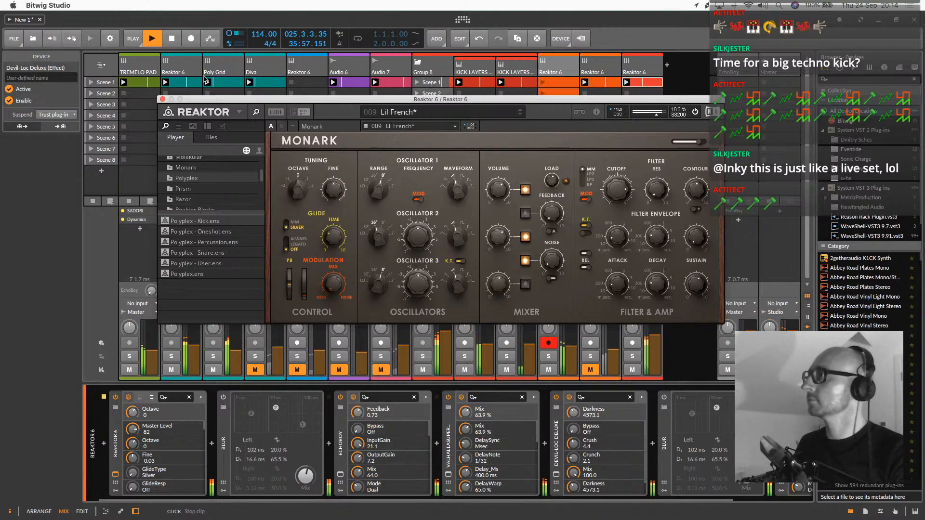
{"action": "left_click", "coordinate": [162, 100]}
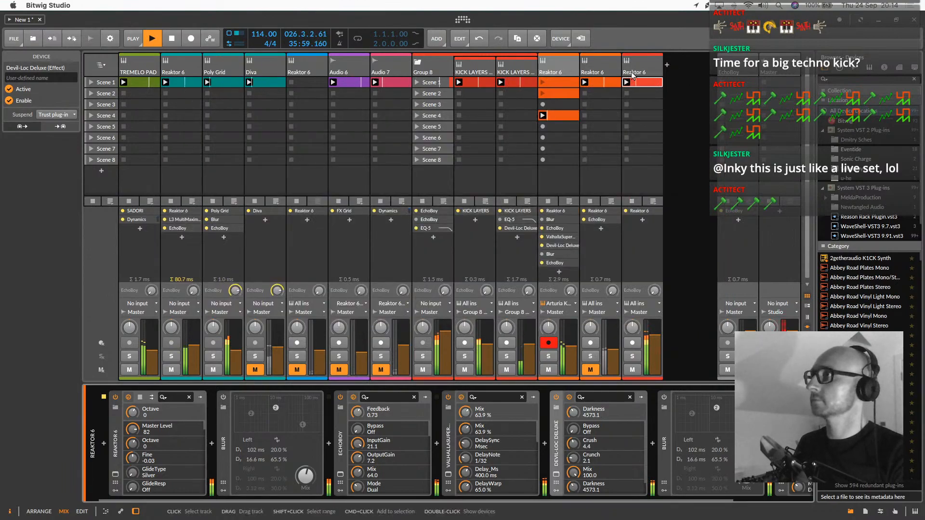
Audition the teal Reaktor 6 track beside TREMELO PAD by soloing and muting it, and raise its volume with it unmuted and unsoloed
{"action": "left_click", "coordinate": [172, 356]}
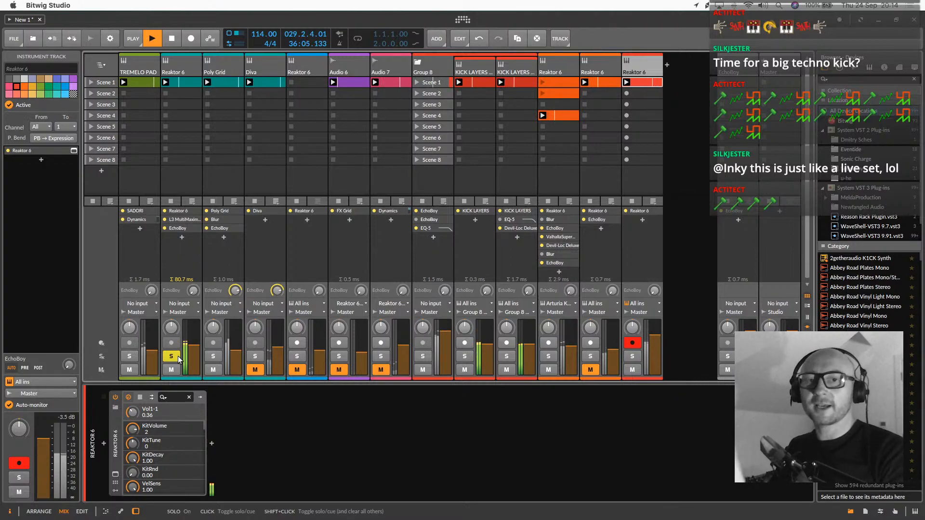
{"action": "left_click", "coordinate": [179, 358]}
{"action": "left_click", "coordinate": [172, 369]}
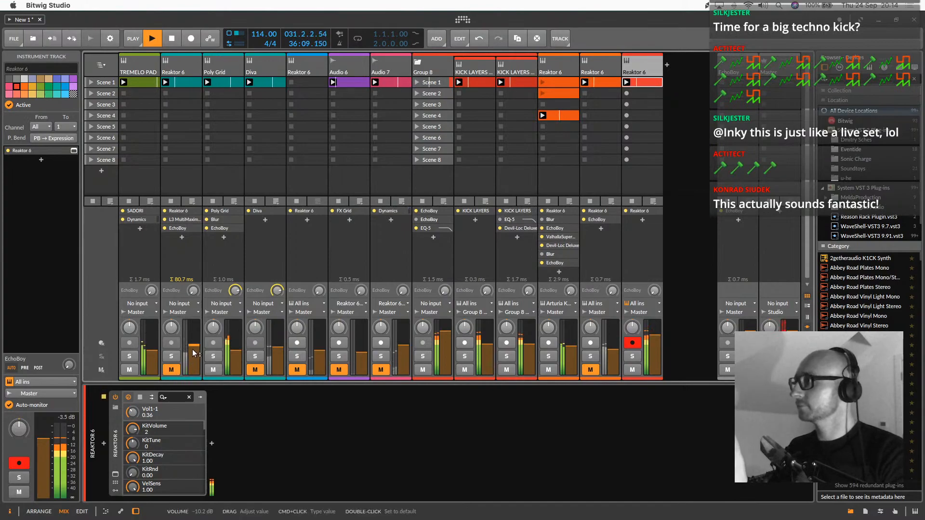
{"action": "left_click", "coordinate": [172, 359]}
{"action": "left_click", "coordinate": [172, 360]}
{"action": "left_click", "coordinate": [171, 371]}
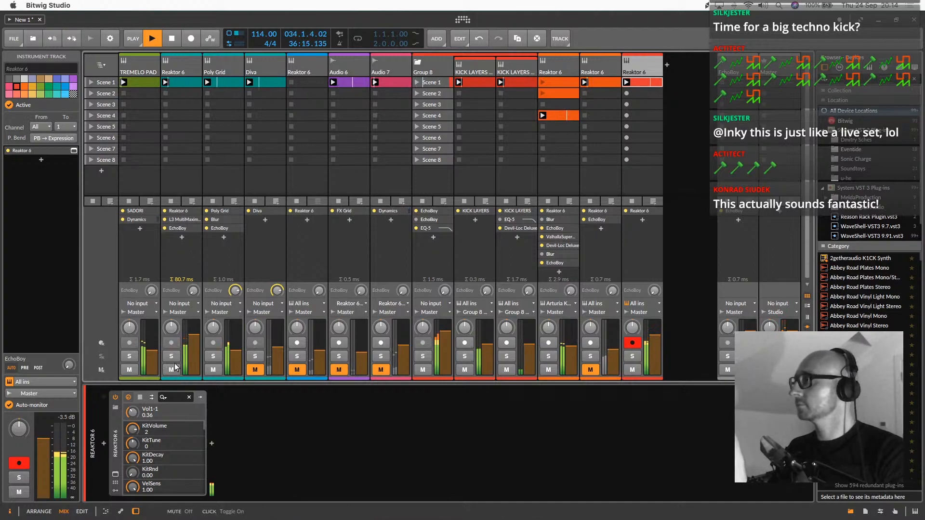
Move the teal Reaktor 6 track into the kick group between the two KICK LAYERS tracks and solo the group
{"action": "left_click_drag", "start_coordinate": [181, 71], "coordinate": [462, 83]}
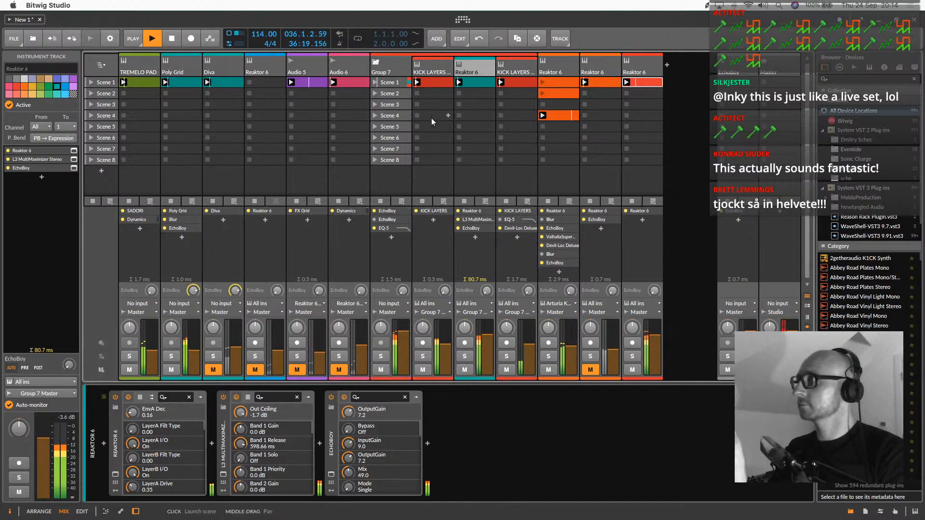
{"action": "left_click", "coordinate": [395, 70]}
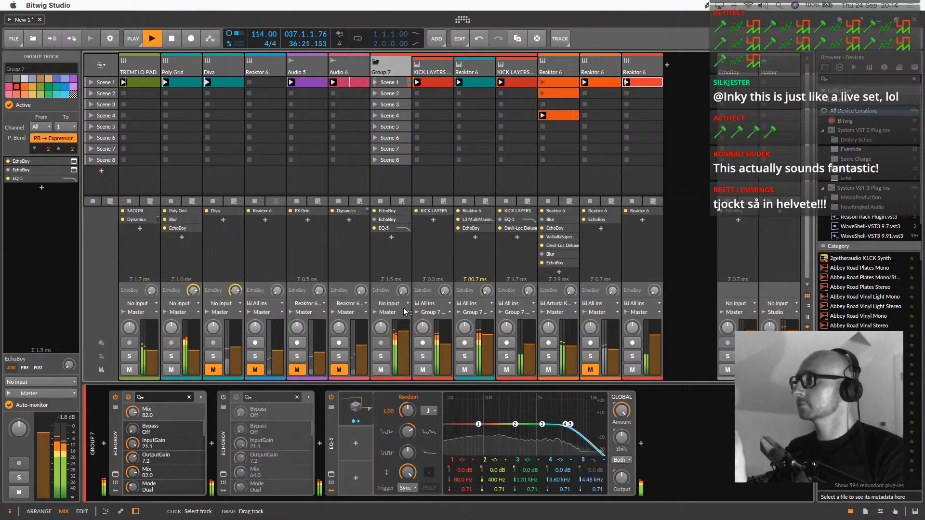
{"action": "key", "text": "s"}
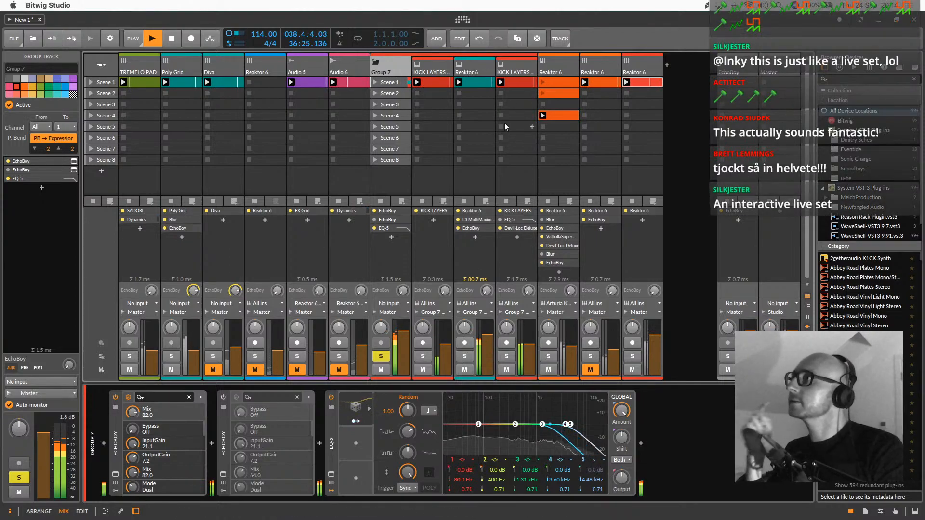
Mute and disarm the teal Reaktor 6 track in the kick group, and slightly raise the second KICK LAYERS track's volume
{"action": "left_click", "coordinate": [468, 80]}
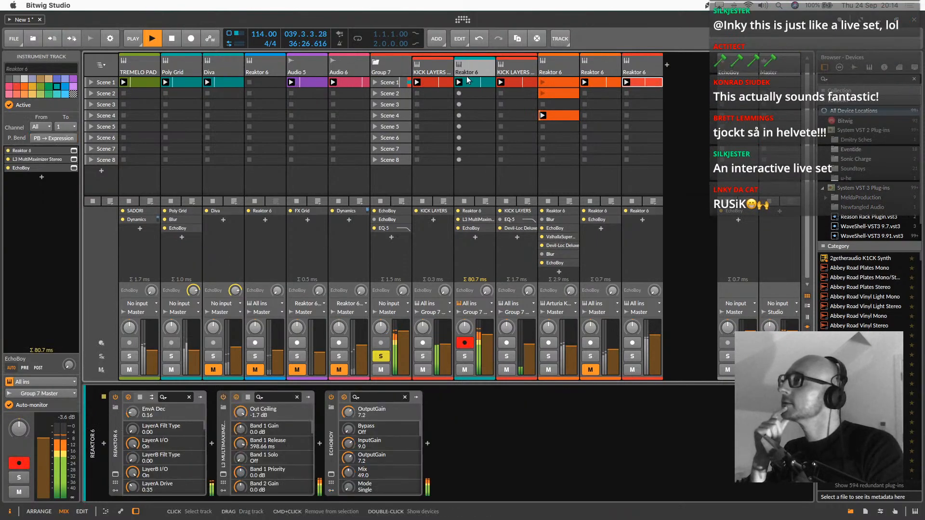
{"action": "left_click", "coordinate": [464, 370]}
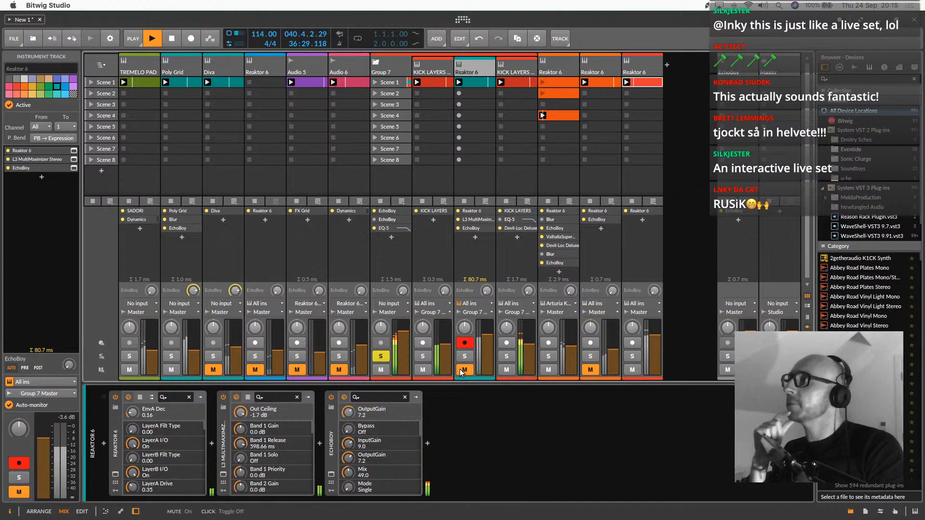
{"action": "left_click", "coordinate": [465, 343]}
{"action": "left_click_drag", "start_coordinate": [529, 345], "coordinate": [529, 340]}
Copy the first KICK LAYERS track to the end of the tracks and launch the copy's Scene 1 clip
{"action": "left_click", "coordinate": [524, 65]}
{"action": "left_click_drag", "start_coordinate": [443, 65], "coordinate": [651, 77]}
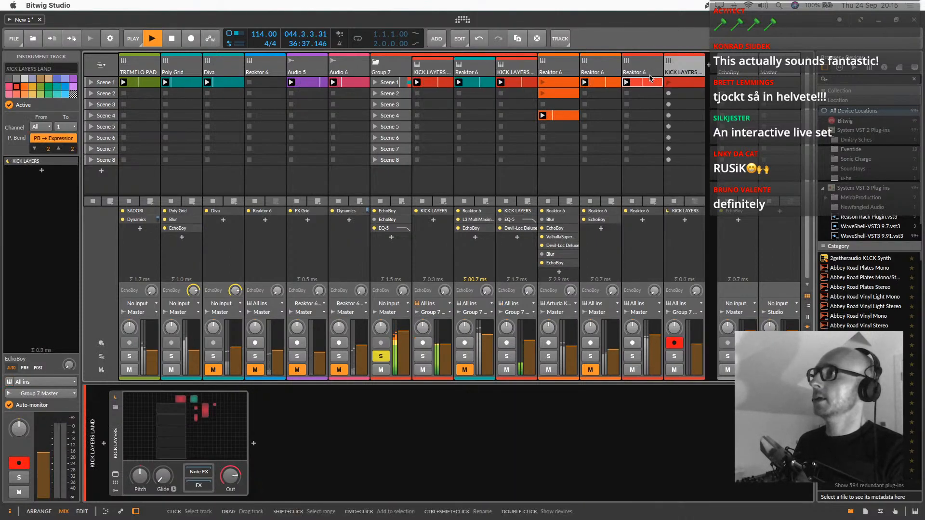
{"action": "left_click", "coordinate": [685, 83]}
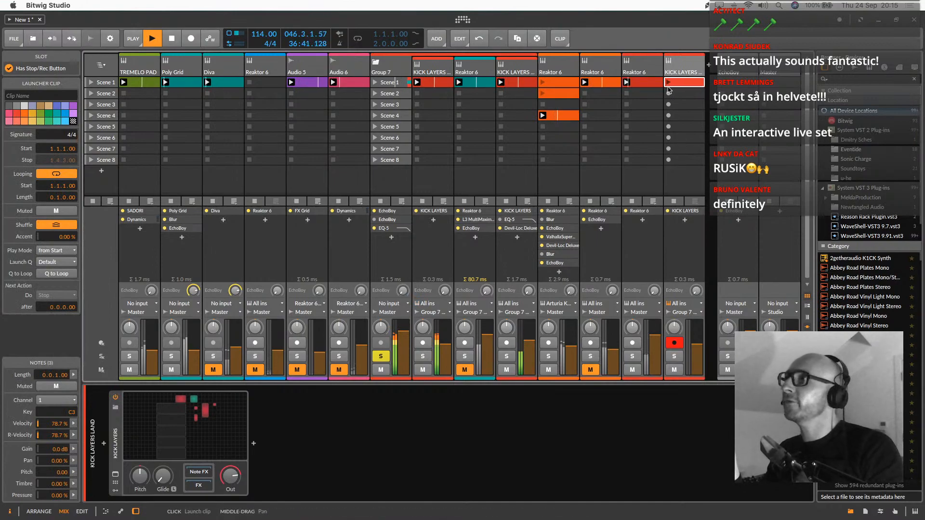
Compare the copied KICK LAYERS track in solo with the last Reaktor 6 track, and set the copy's volume to +1.6 dB
{"action": "left_click", "coordinate": [633, 356]}
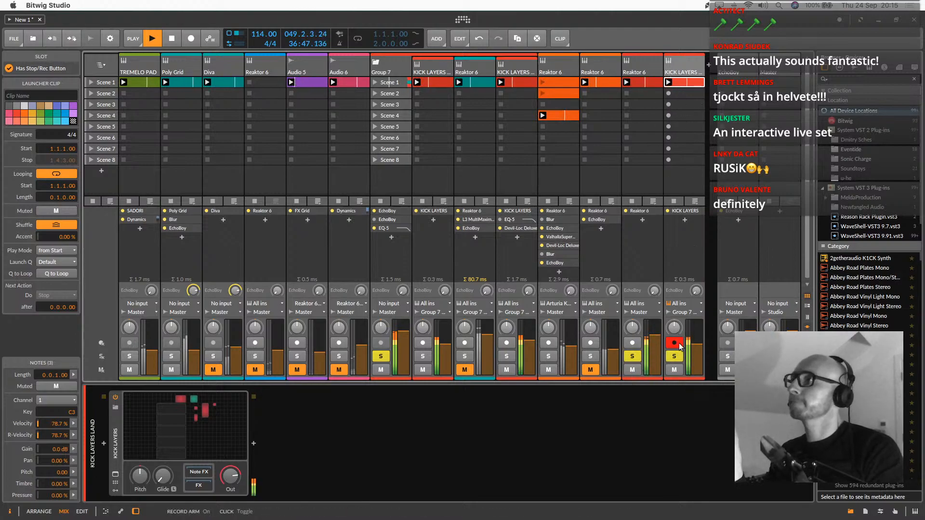
{"action": "left_click_drag", "start_coordinate": [695, 357], "coordinate": [695, 352]}
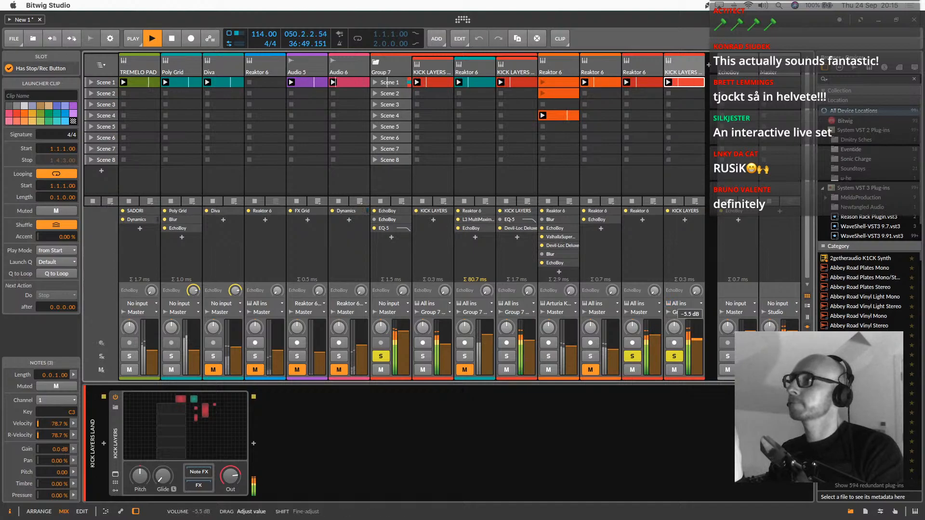
{"action": "left_click", "coordinate": [632, 356]}
{"action": "left_click_drag", "start_coordinate": [695, 337], "coordinate": [695, 332]}
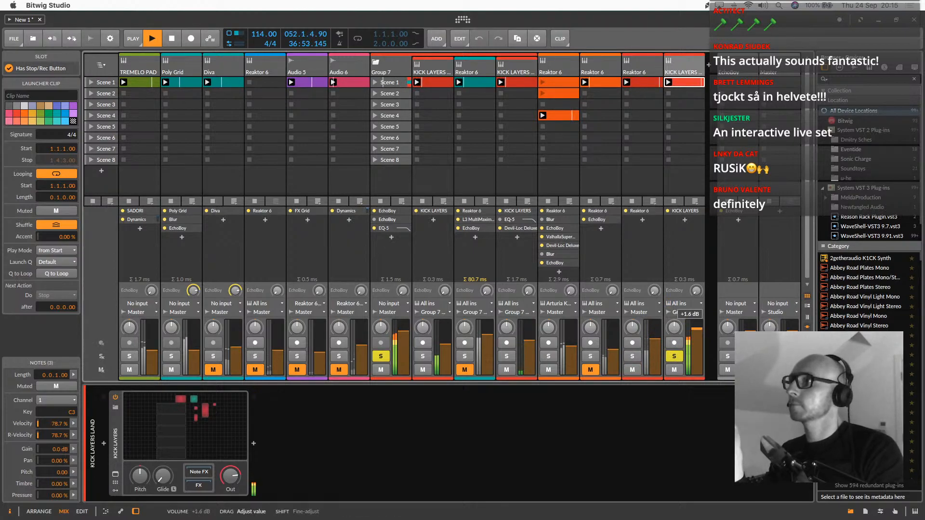
Open the copied KICK LAYERS track's Scene 1 clip in the note editor
{"action": "left_click", "coordinate": [686, 63]}
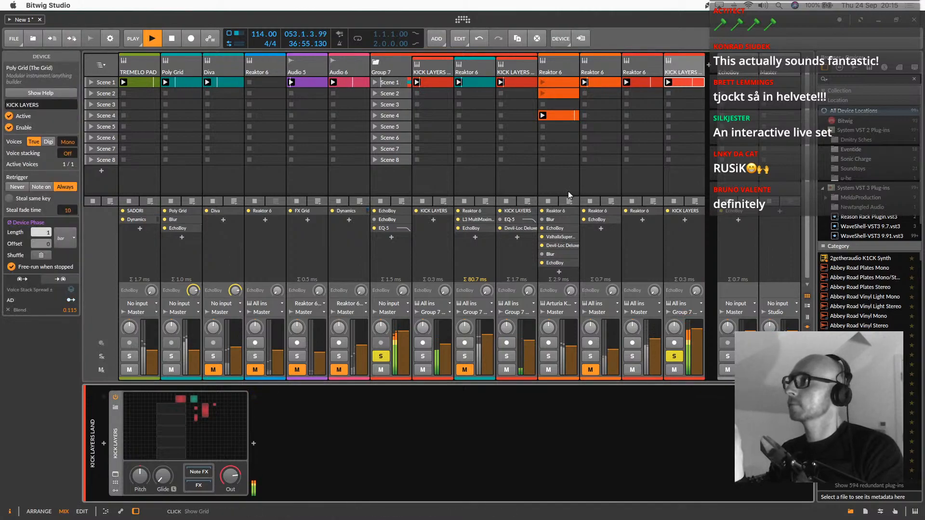
{"action": "double_click", "coordinate": [686, 83]}
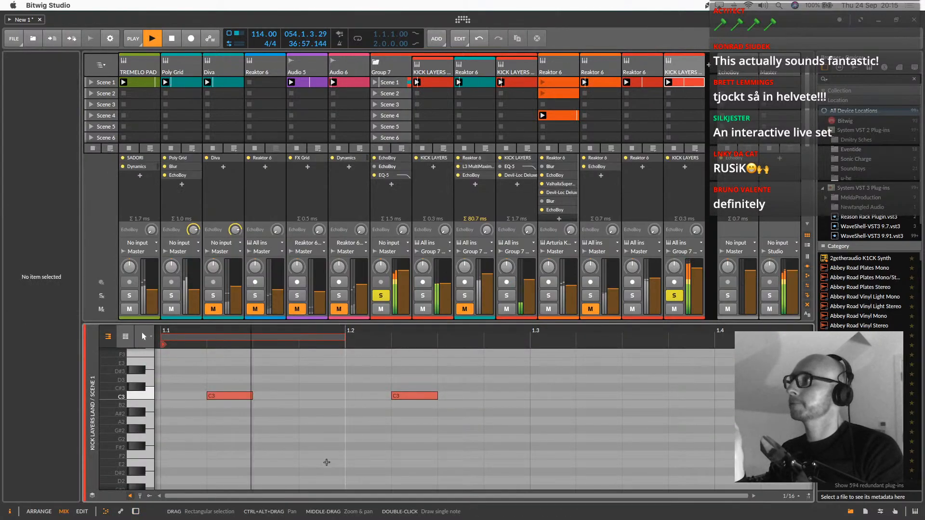
{"action": "left_click", "coordinate": [681, 63]}
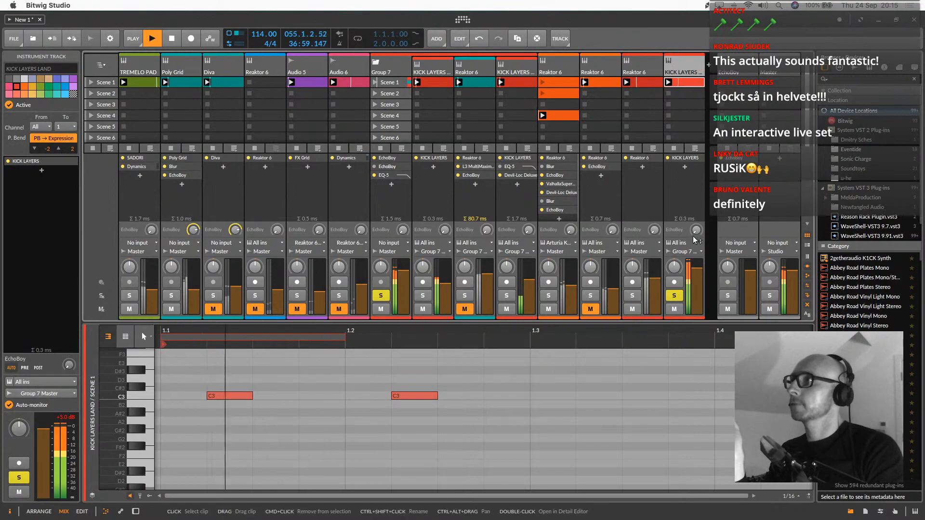
Route the copied KICK LAYERS track to the Studio output, solo the last Reaktor 6 track and set the copy's volume to +1.6 dB
{"action": "left_click", "coordinate": [679, 252]}
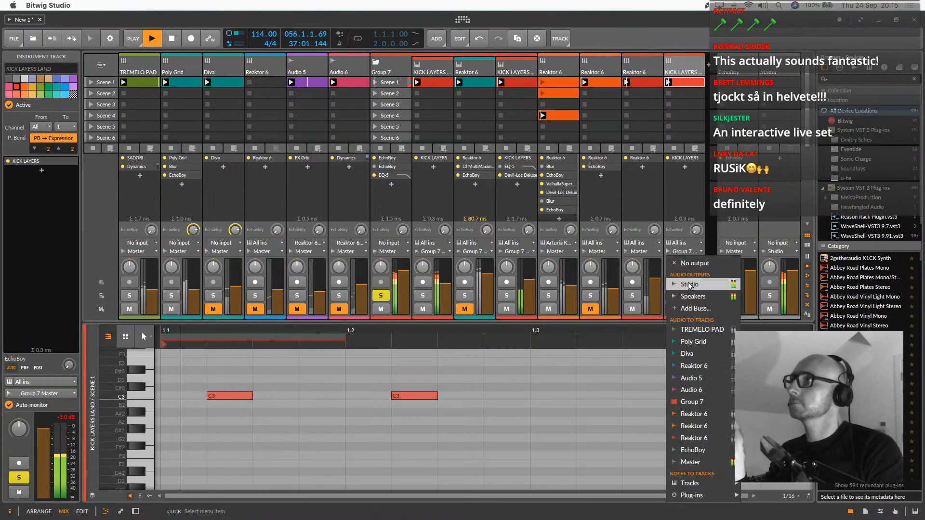
{"action": "left_click", "coordinate": [688, 345]}
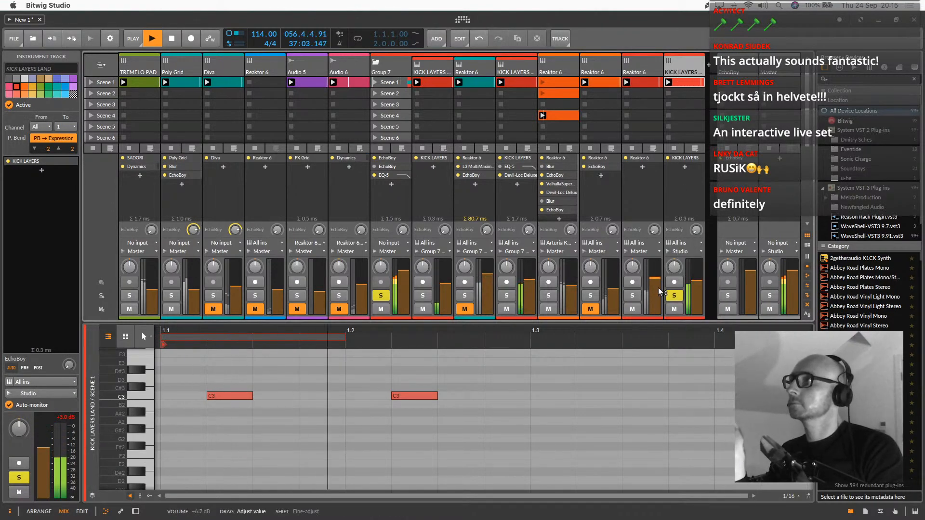
{"action": "left_click", "coordinate": [632, 296]}
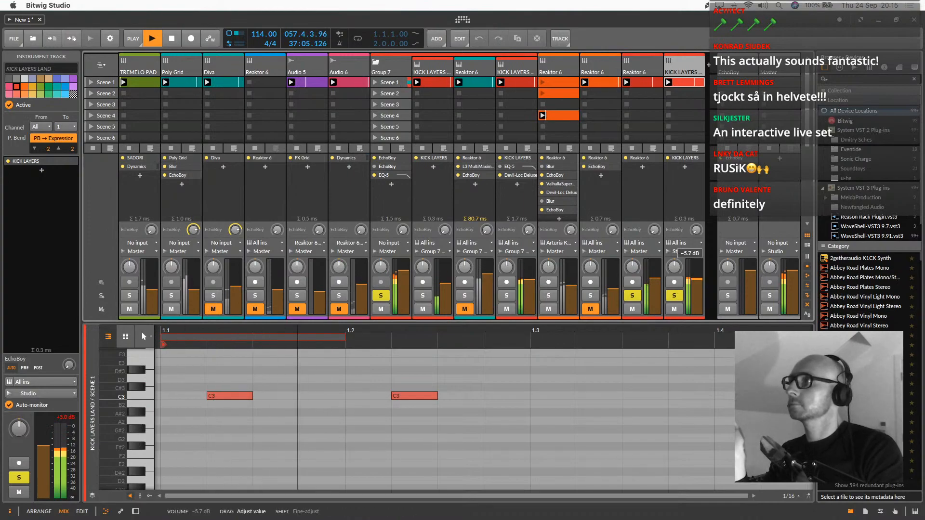
{"action": "left_click_drag", "start_coordinate": [696, 275], "coordinate": [696, 269]}
Group the last Reaktor 6 track with the copied KICK LAYERS track
{"action": "left_click", "coordinate": [654, 68]}
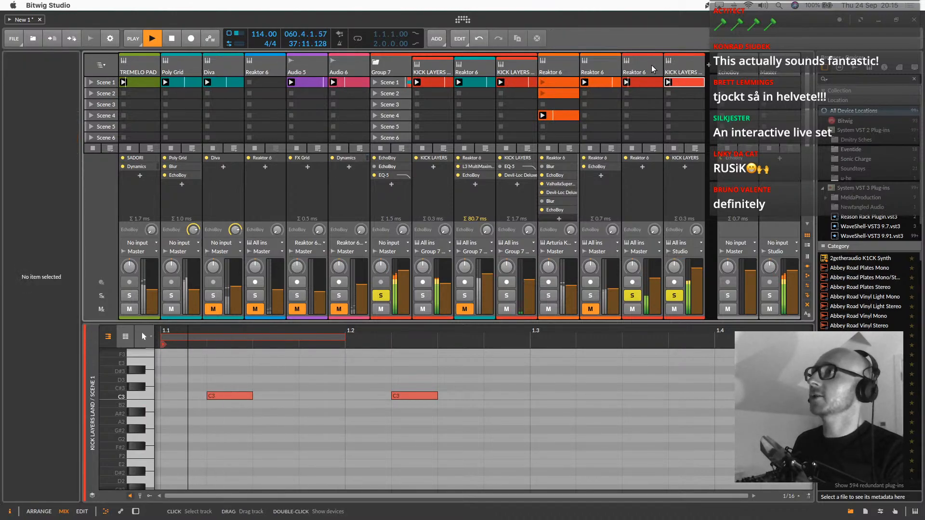
{"action": "left_click", "coordinate": [690, 71]}
{"action": "left_click", "coordinate": [639, 73], "text": "shift"}
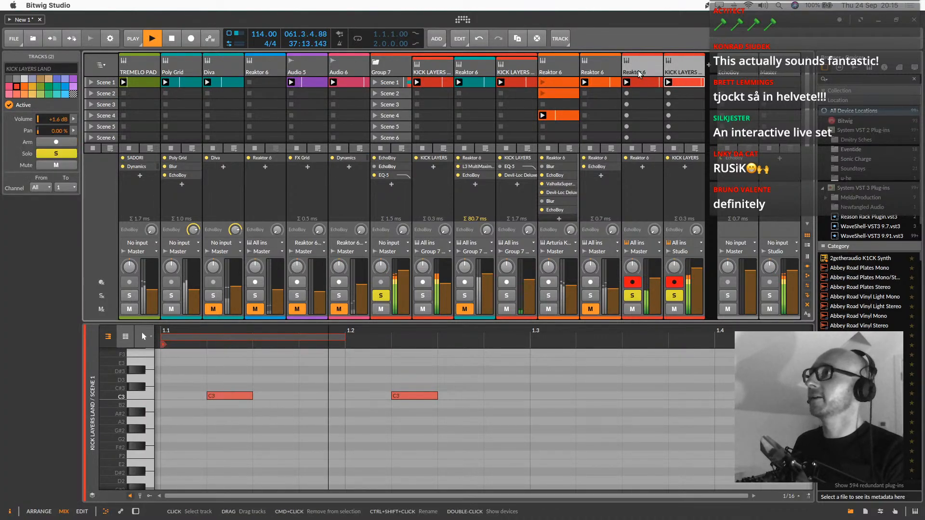
{"action": "right_click", "coordinate": [640, 73]}
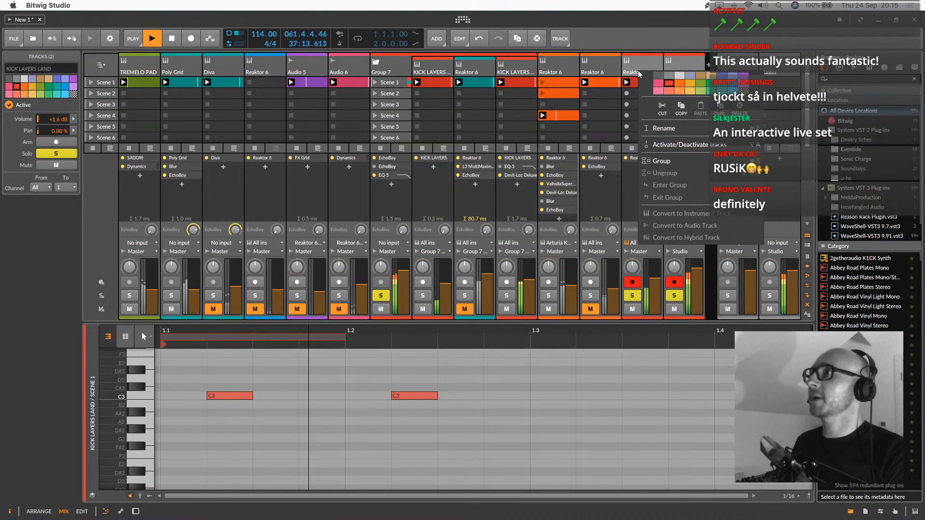
{"action": "left_click", "coordinate": [662, 162]}
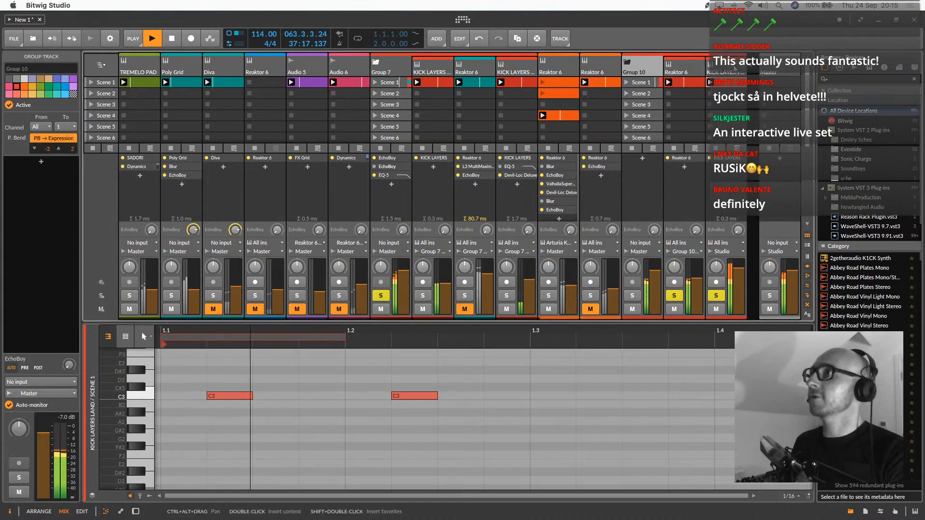
Select all top-level tracks from TREMELO PAD to the new group and lower their volumes together, bringing the new group to -6.2 dB
{"action": "left_click", "coordinate": [144, 65], "text": "shift"}
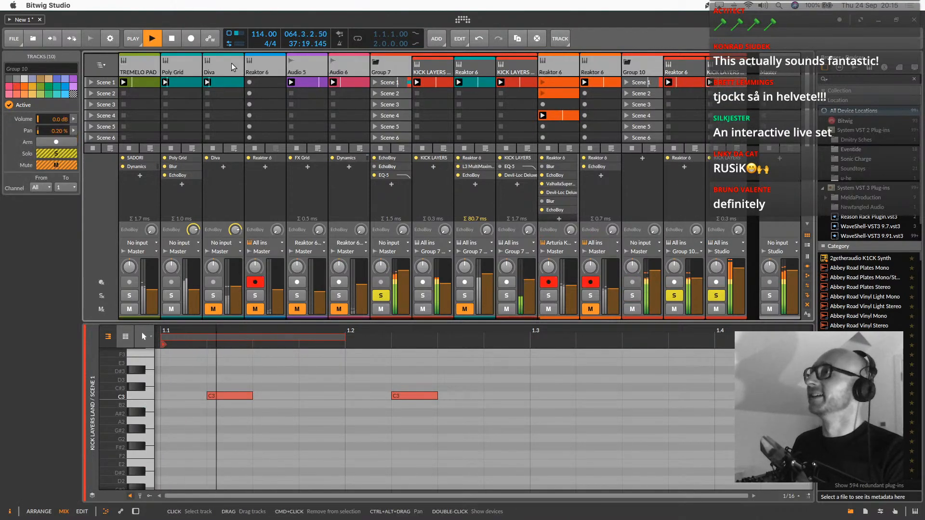
{"action": "left_click", "coordinate": [723, 71]}
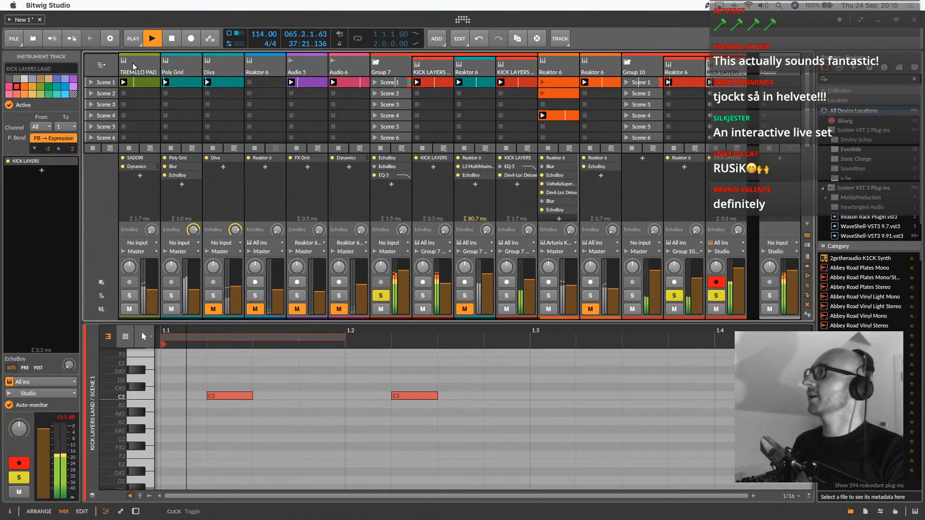
{"action": "left_click", "coordinate": [100, 197]}
{"action": "left_click", "coordinate": [637, 67]}
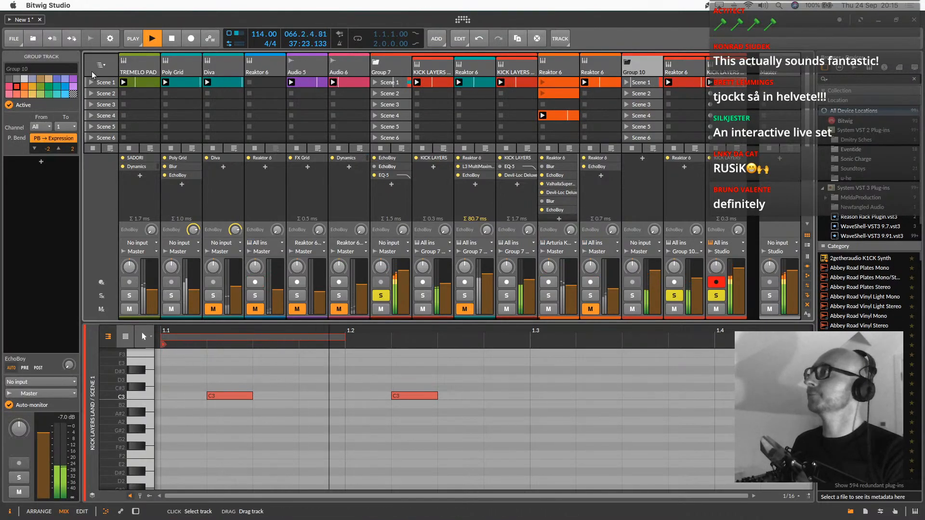
{"action": "left_click", "coordinate": [140, 66], "text": "shift"}
{"action": "left_click_drag", "start_coordinate": [59, 120], "coordinate": [59, 134]}
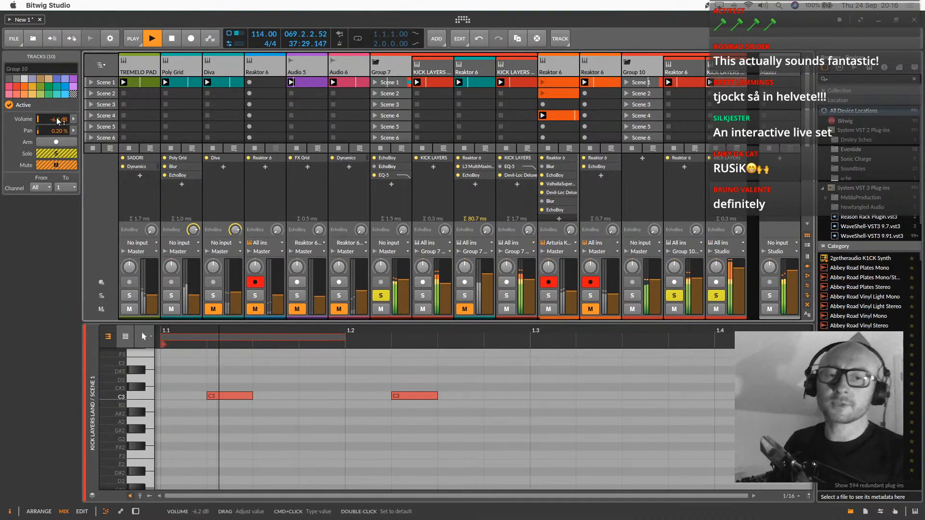
Clear all track solos and slightly lower the volume of the new group
{"action": "left_click", "coordinate": [716, 295]}
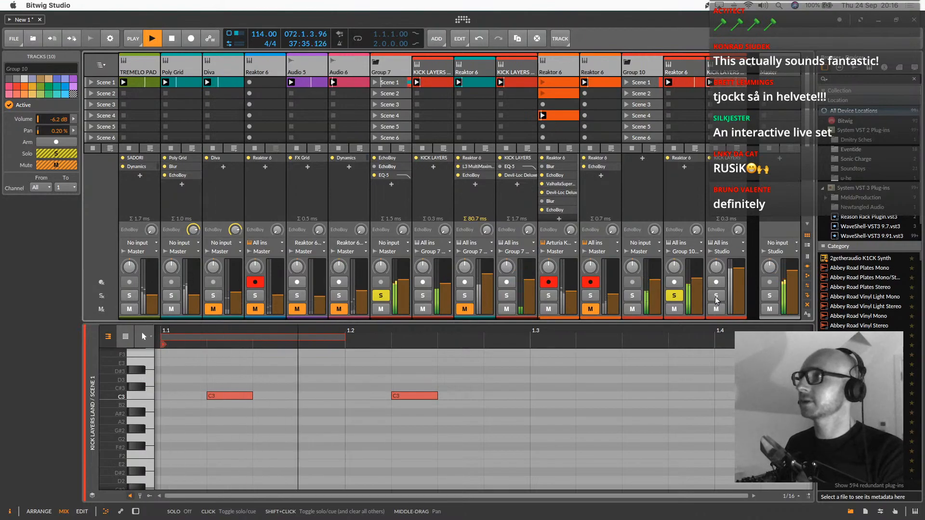
{"action": "right_click", "coordinate": [715, 297]}
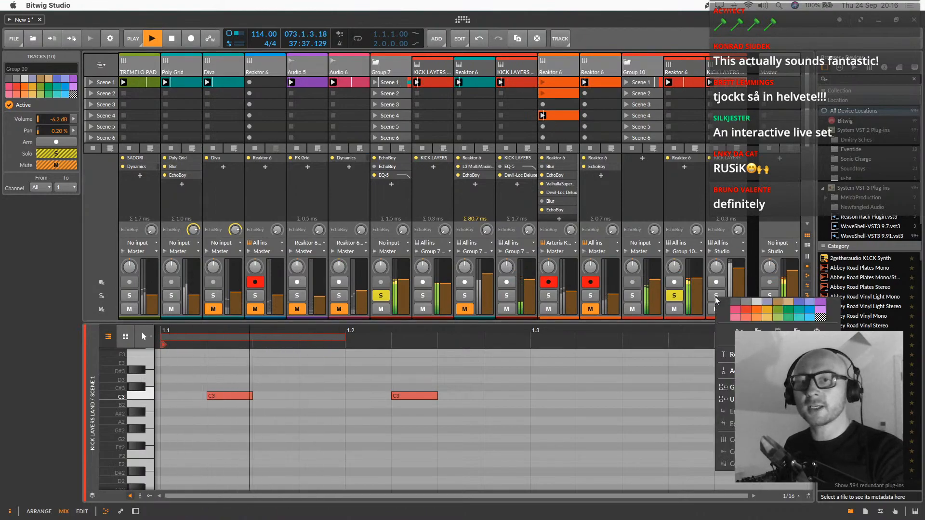
{"action": "left_click", "coordinate": [716, 297]}
{"action": "left_click", "coordinate": [717, 295]}
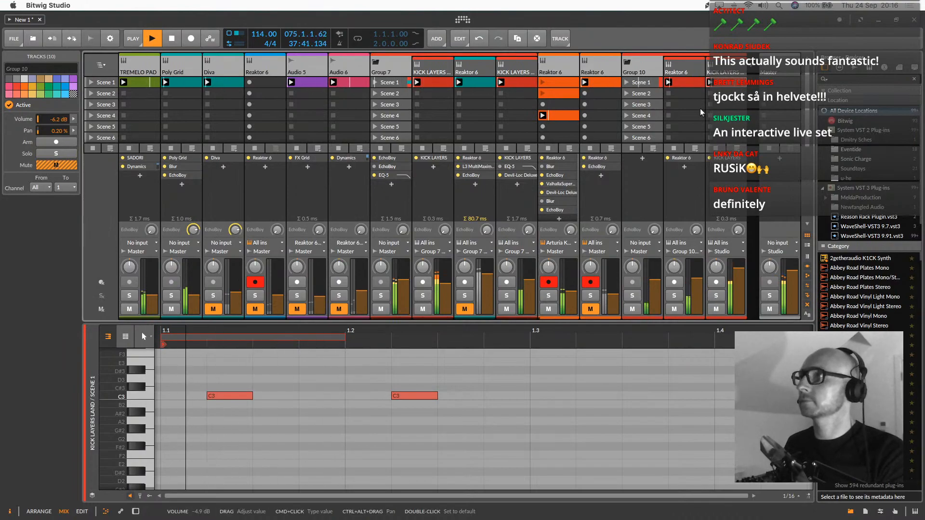
{"action": "left_click_drag", "start_coordinate": [654, 280], "coordinate": [654, 284]}
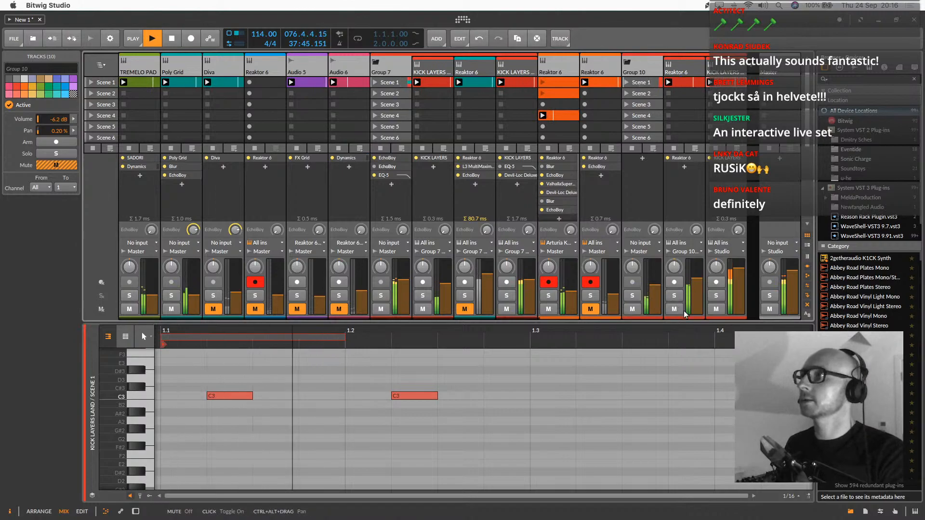
Compare the mix with the Reaktor 6 and KICK LAYERS tracks inside Group 10 muted and unmuted
{"action": "left_click", "coordinate": [677, 310]}
{"action": "left_click", "coordinate": [717, 309]}
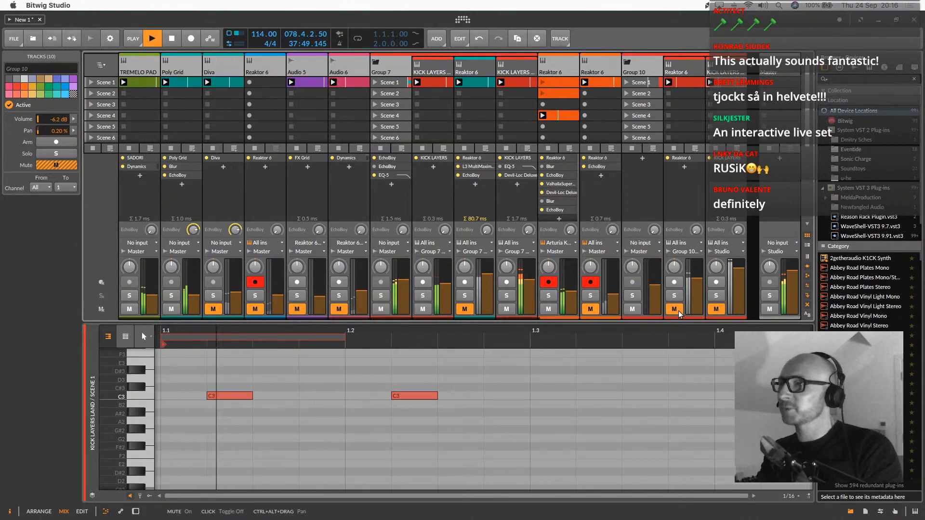
{"action": "left_click", "coordinate": [675, 309]}
{"action": "left_click", "coordinate": [716, 309]}
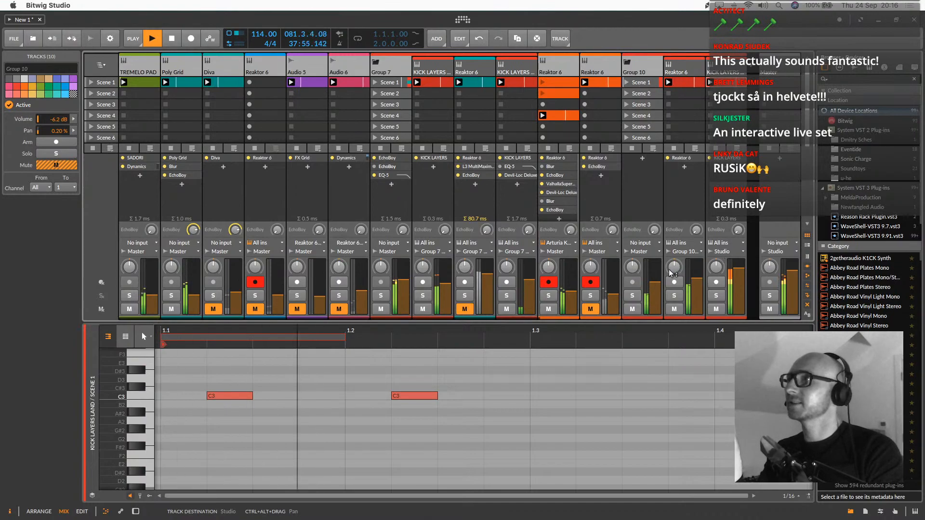
Route the last KICK LAYERS track to Group 10 and raise the volume of Group 10 to -5.7 dB
{"action": "left_click", "coordinate": [715, 254]}
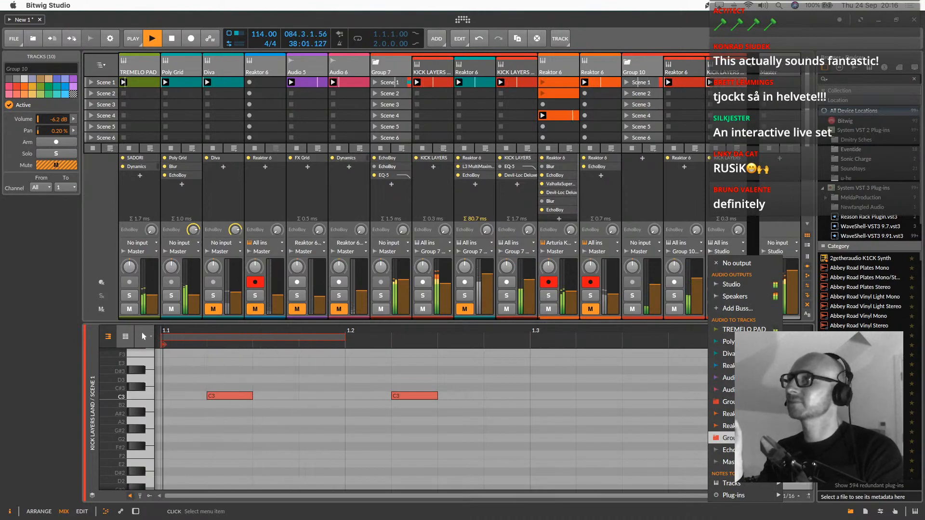
{"action": "left_click", "coordinate": [728, 438]}
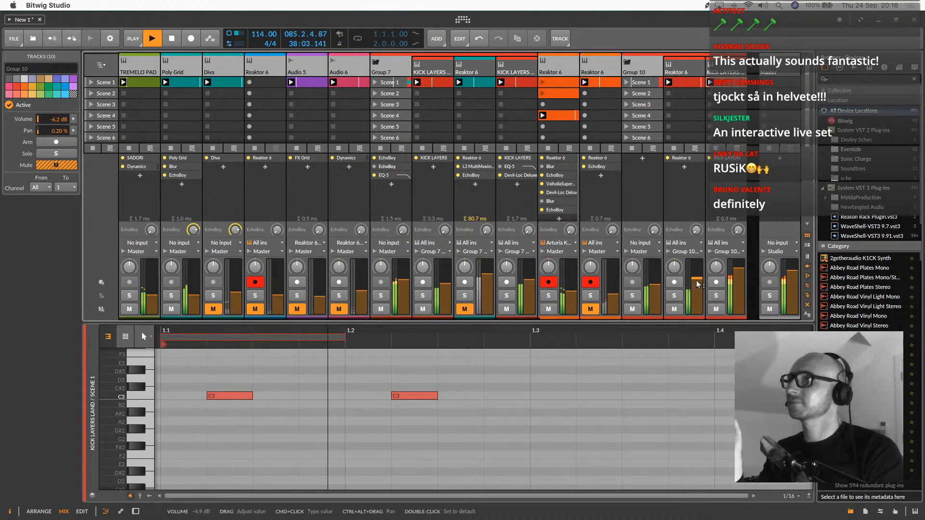
{"action": "mouse_move", "coordinate": [654, 285]}
{"action": "left_mouse_down"}
{"action": "mouse_move", "coordinate": [655, 275]}
{"action": "mouse_move", "coordinate": [656, 284]}
{"action": "left_mouse_up"}
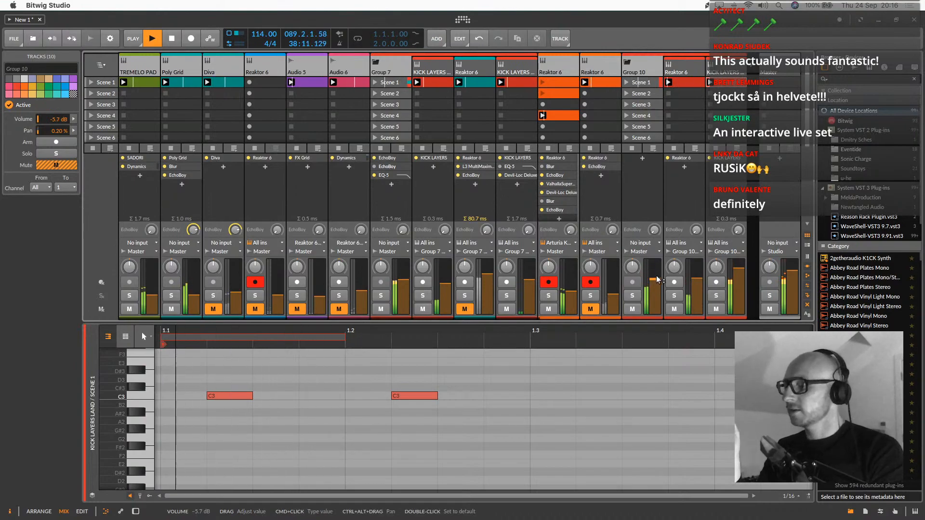
Duplicate the Dynamics device on TREMELO PAD and set the copy's sidechain source to Group 10's Reaktor 6 (PRE)
{"action": "double_click", "coordinate": [146, 65]}
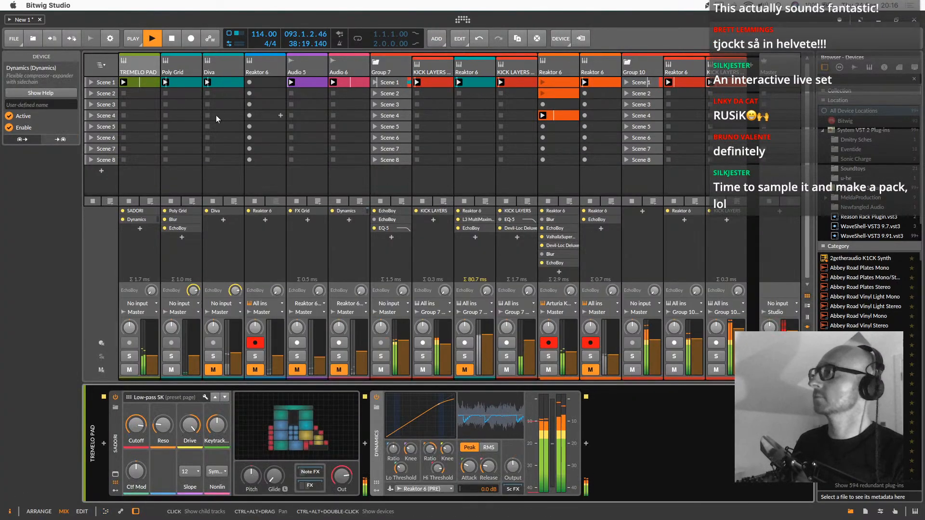
{"action": "left_click_drag", "start_coordinate": [376, 428], "coordinate": [605, 430]}
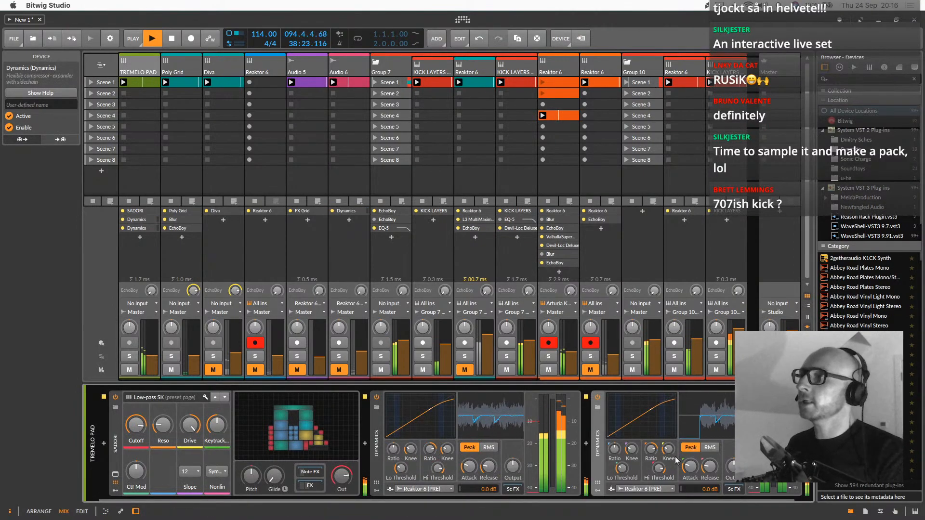
{"action": "left_click", "coordinate": [654, 489]}
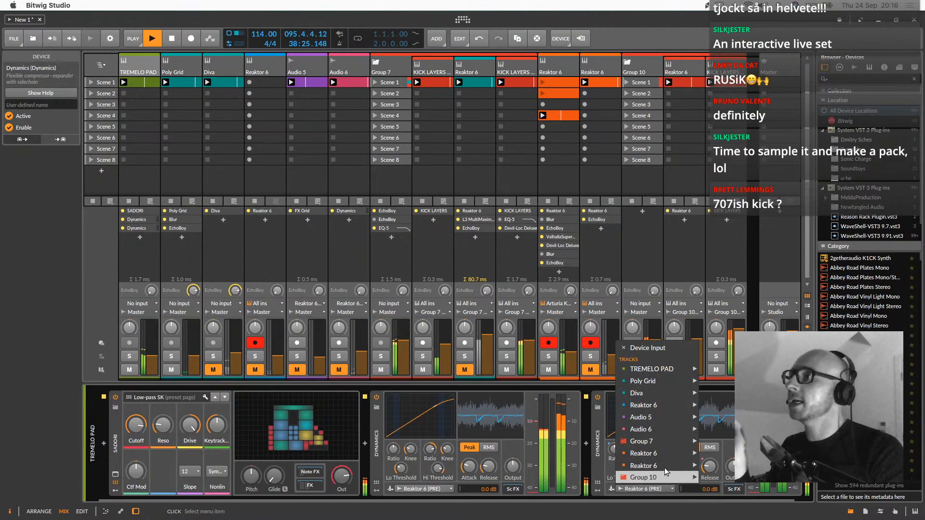
{"action": "mouse_move", "coordinate": [667, 476]}
{"action": "mouse_move", "coordinate": [718, 479]}
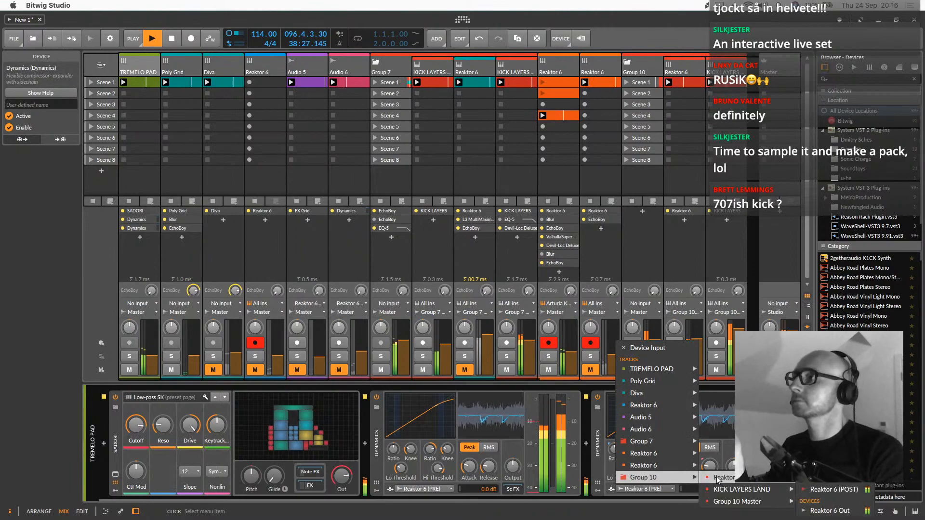
{"action": "left_click", "coordinate": [833, 477]}
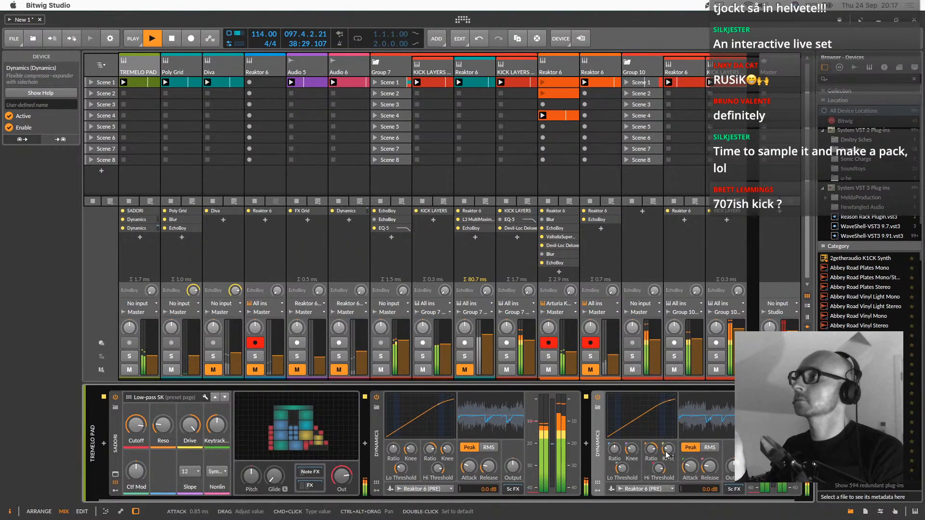
Lower the second Dynamics device's high threshold to about -13.2 dB and adjust its release
{"action": "mouse_move", "coordinate": [709, 465]}
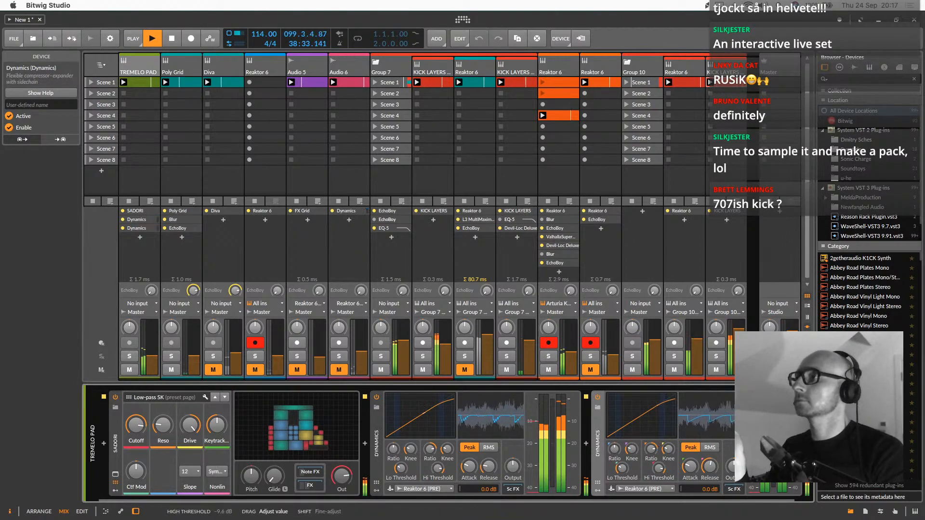
{"action": "left_click_drag", "start_coordinate": [651, 457], "coordinate": [659, 486]}
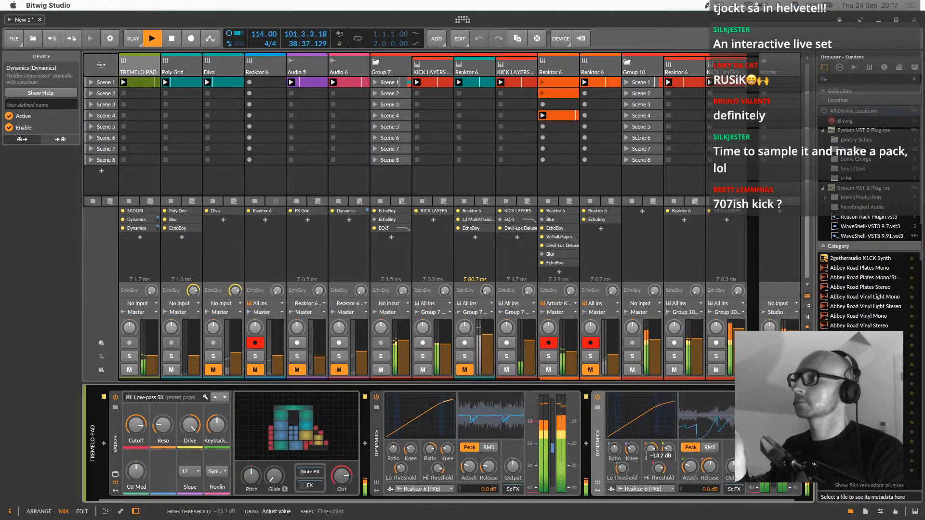
{"action": "left_click_drag", "start_coordinate": [709, 470], "coordinate": [709, 480]}
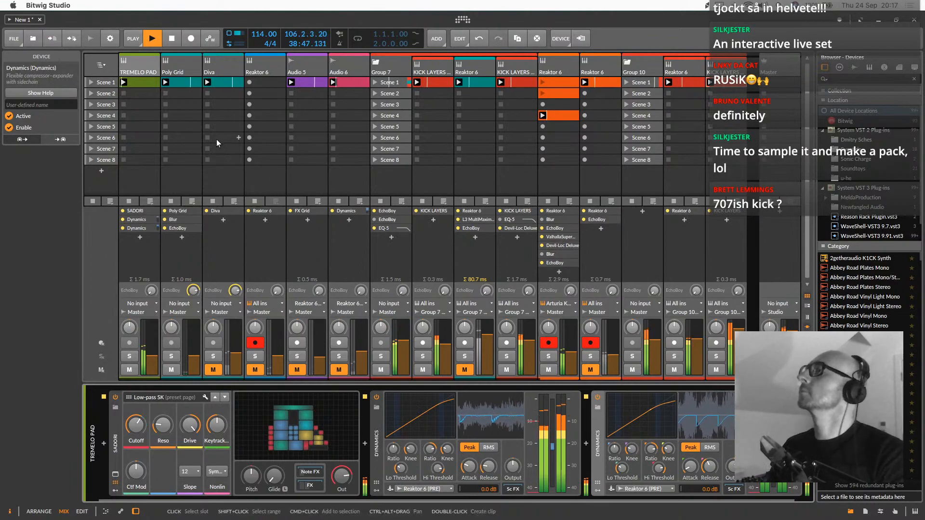
Add a new instrument track after Group 10 and load the E-Hat device on it
{"action": "left_click", "coordinate": [178, 65]}
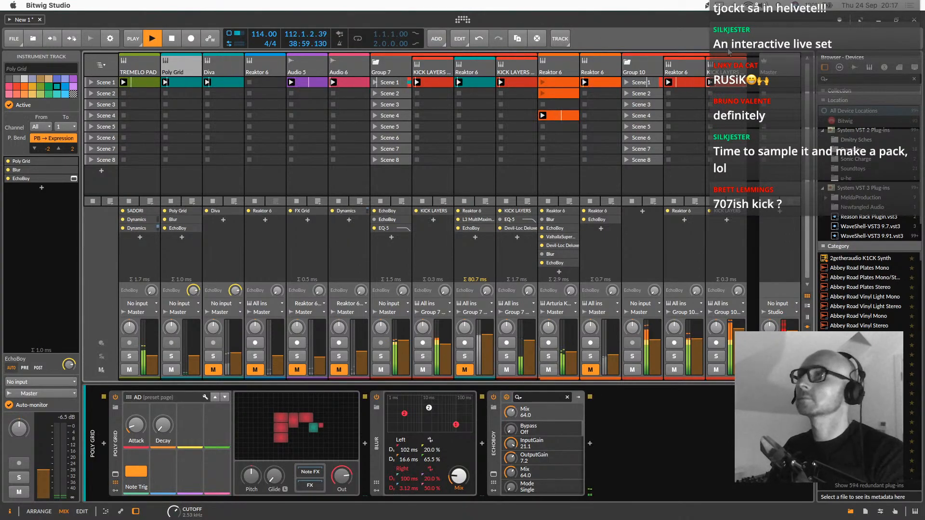
{"action": "double_click", "coordinate": [754, 69]}
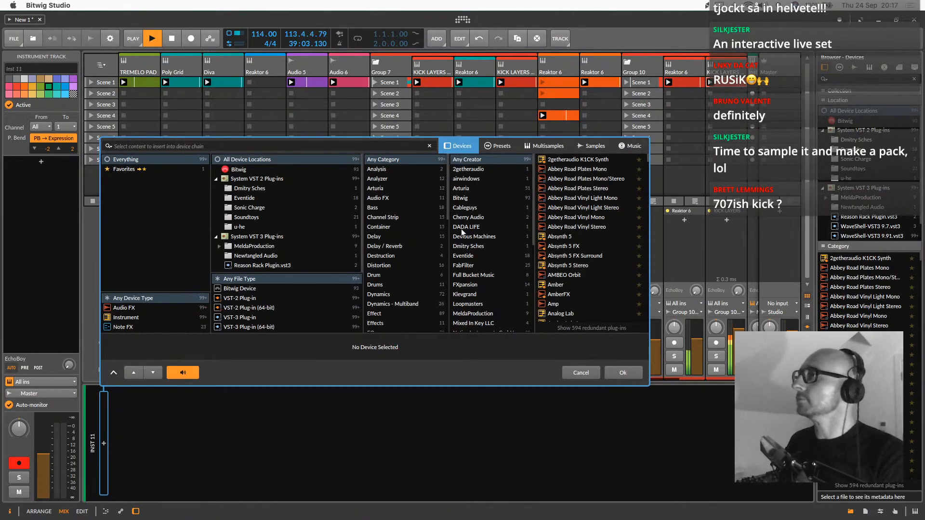
{"action": "scroll", "coordinate": [689, 201], "scroll_direction": "right", "scroll_amount": 3}
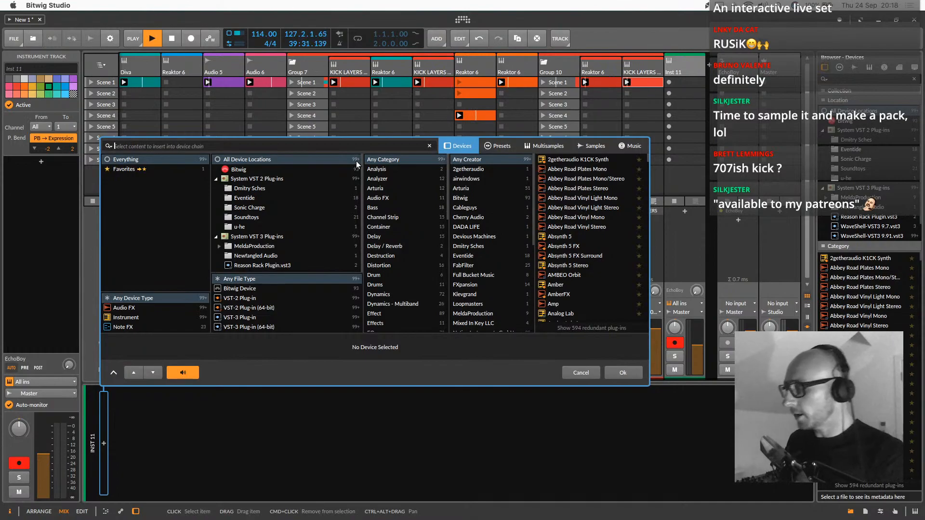
{"action": "type", "text": "hat"}
{"action": "double_click", "coordinate": [548, 161]}
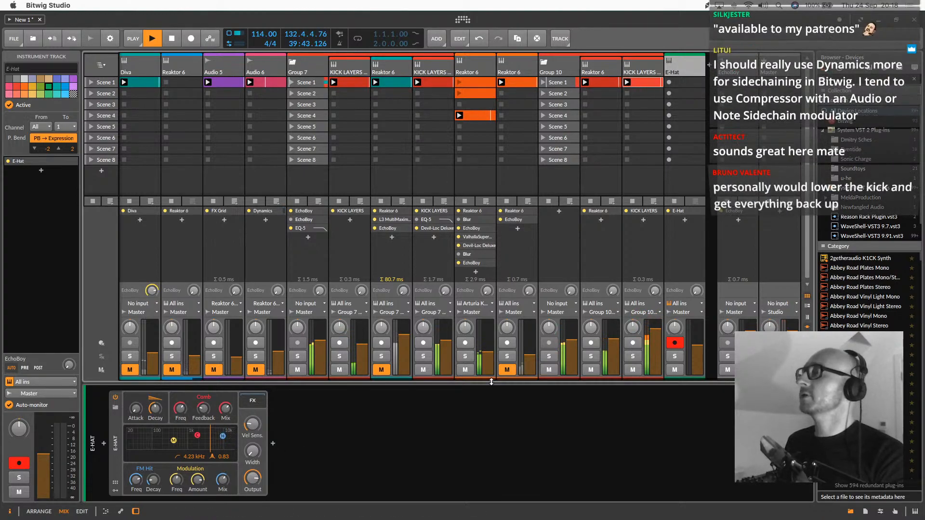
Create and launch an empty Scene 1 clip on the E-Hat track and set its input to No input, muting the master meanwhile
{"action": "double_click", "coordinate": [687, 81]}
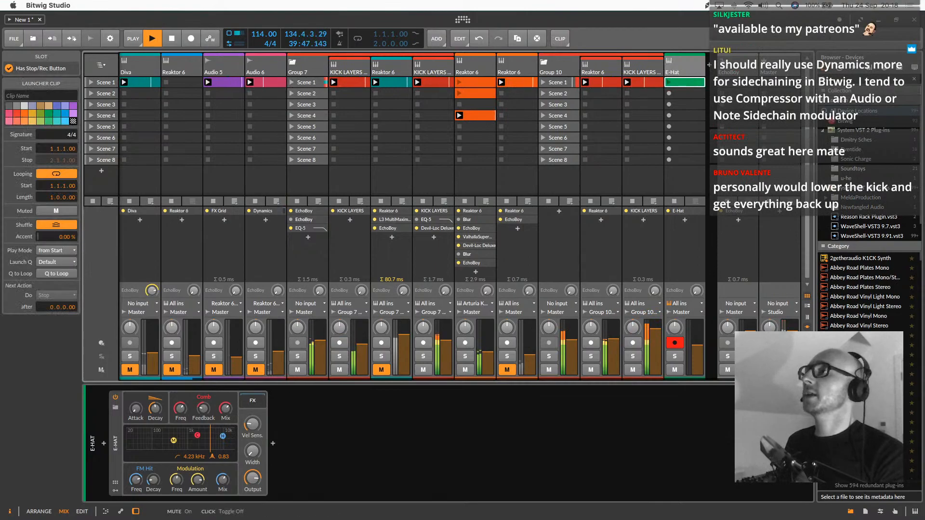
{"action": "double_click", "coordinate": [686, 83]}
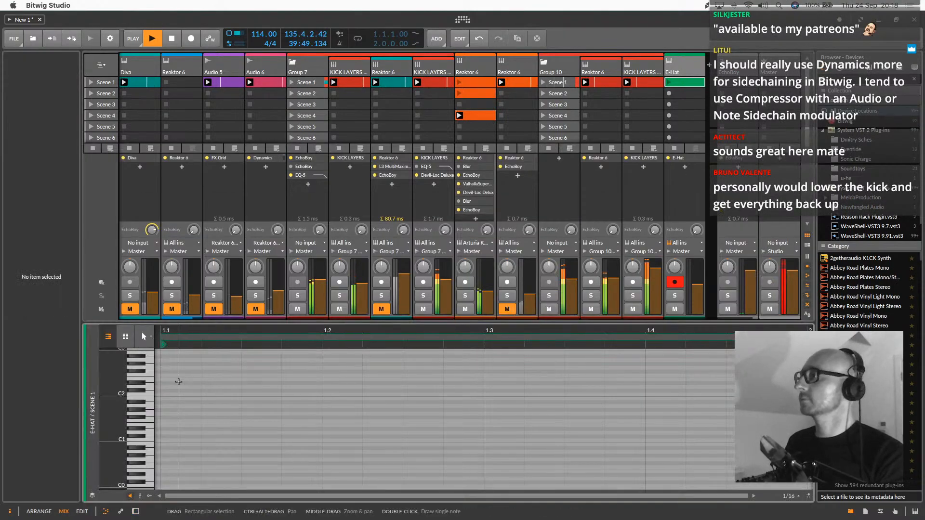
{"action": "left_click", "coordinate": [768, 309]}
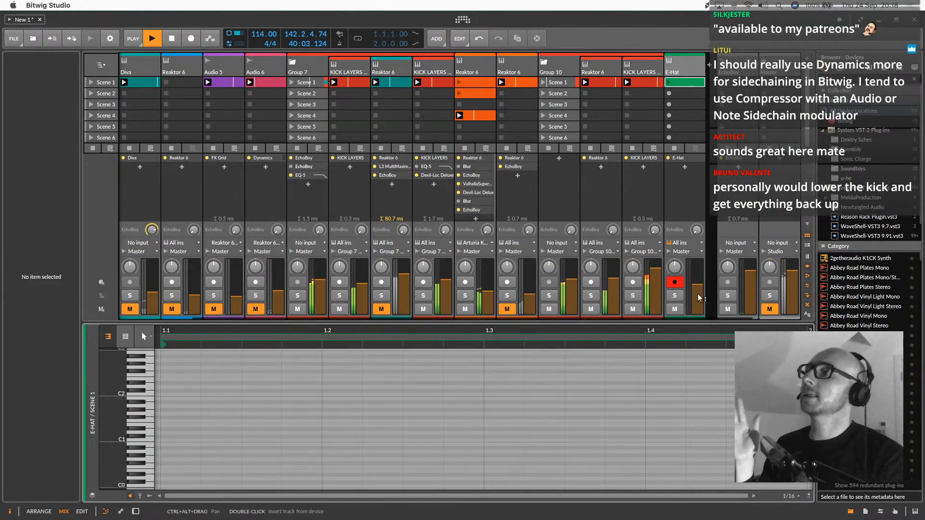
{"action": "left_click", "coordinate": [679, 243]}
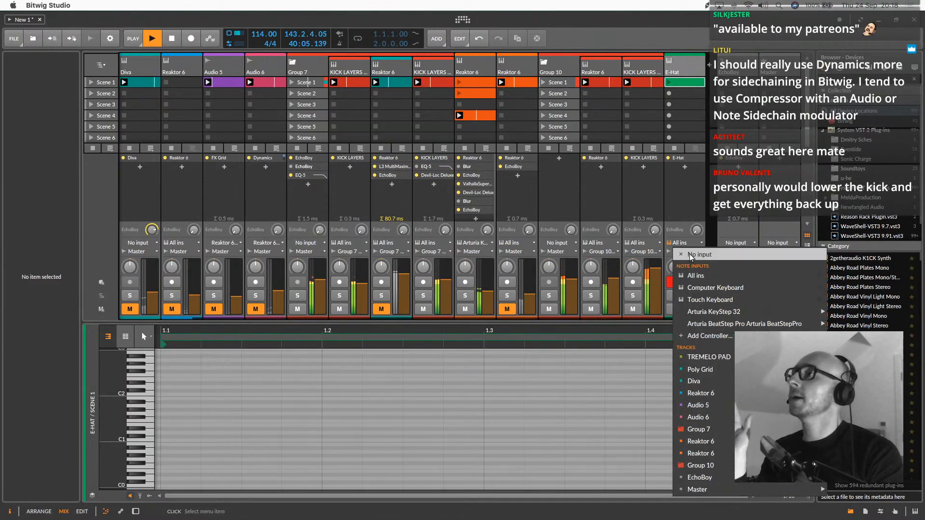
{"action": "left_click", "coordinate": [685, 255]}
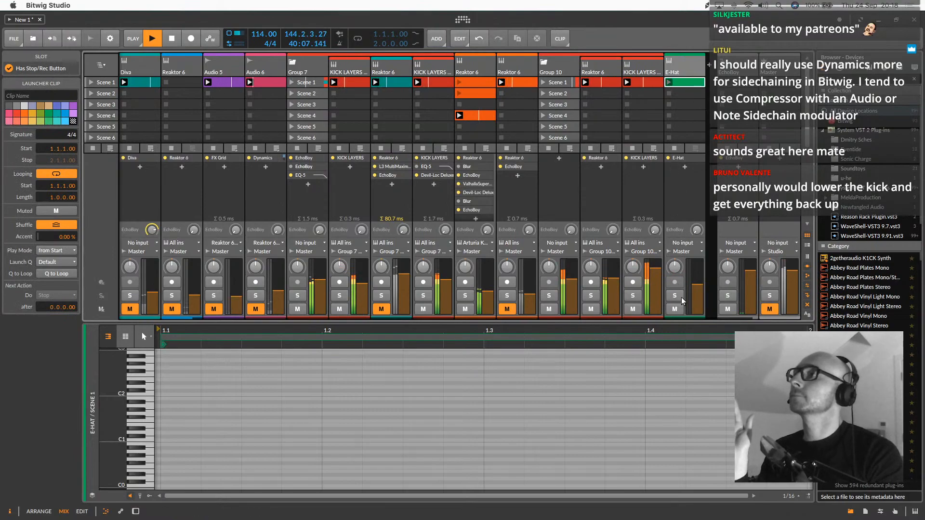
{"action": "left_click", "coordinate": [769, 309]}
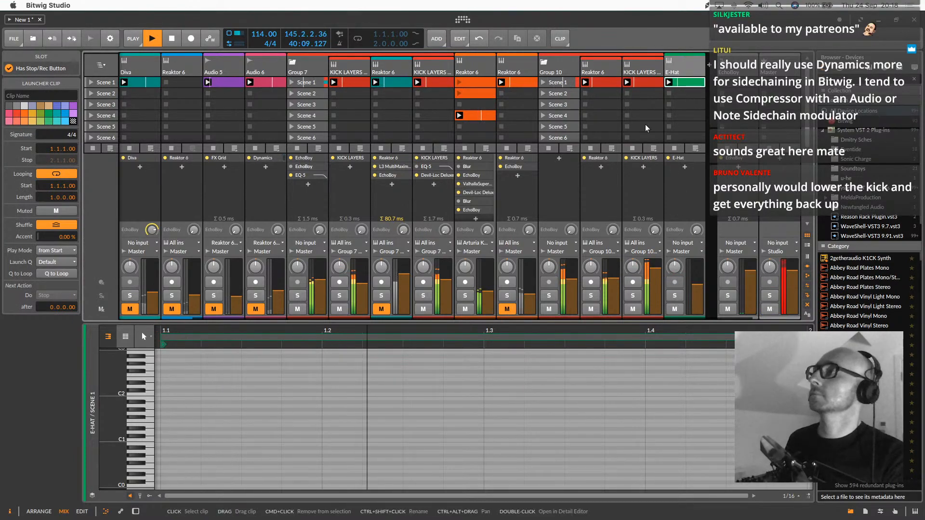
Draw four C1 notes in the E-Hat clip, one on each beat at 1.1, 1.2, 1.3 and 1.4
{"action": "double_click", "coordinate": [167, 439]}
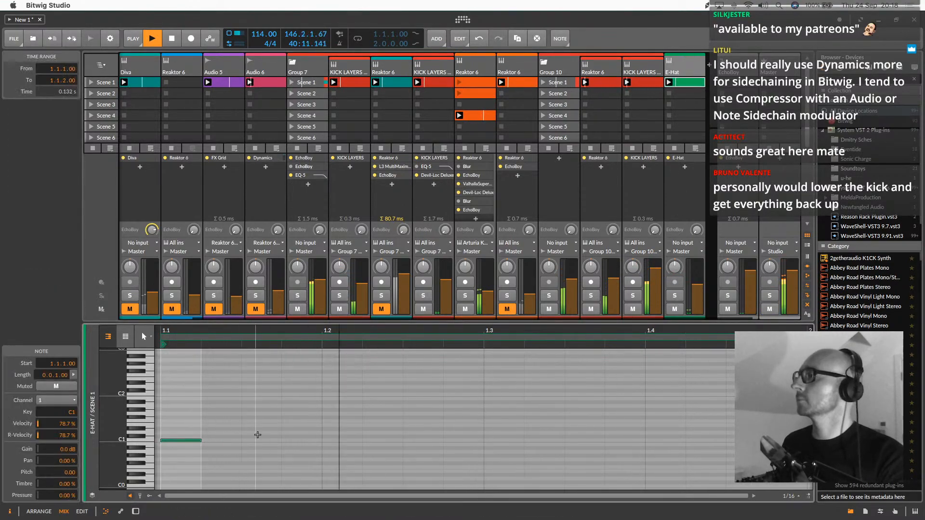
{"action": "double_click", "coordinate": [342, 440]}
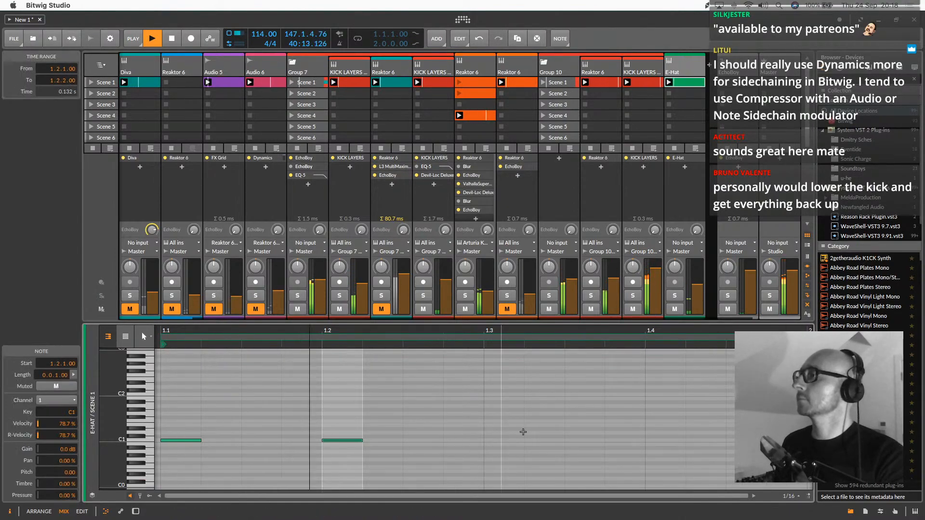
{"action": "double_click", "coordinate": [501, 440]}
{"action": "double_click", "coordinate": [663, 440]}
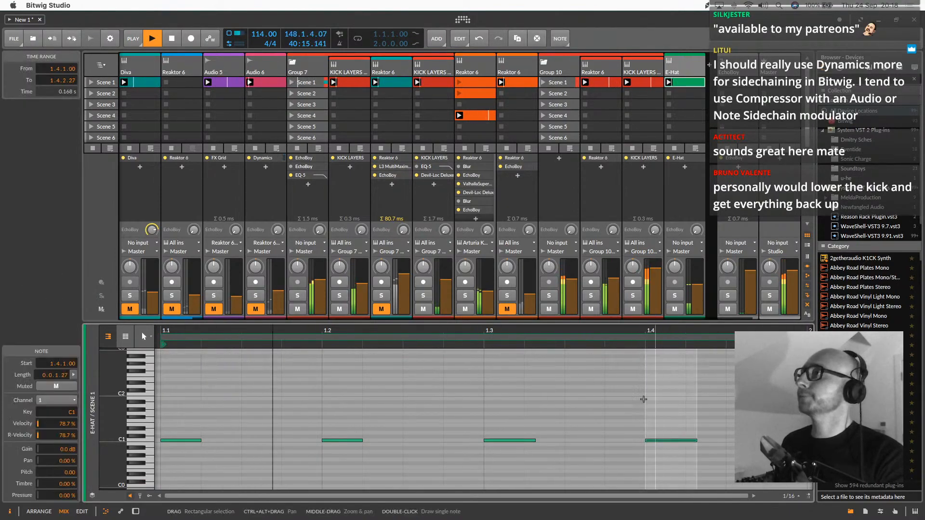
Examine the device chains of the armed Reaktor 6 track and Group 10 with playback stopped
{"action": "left_click", "coordinate": [487, 76]}
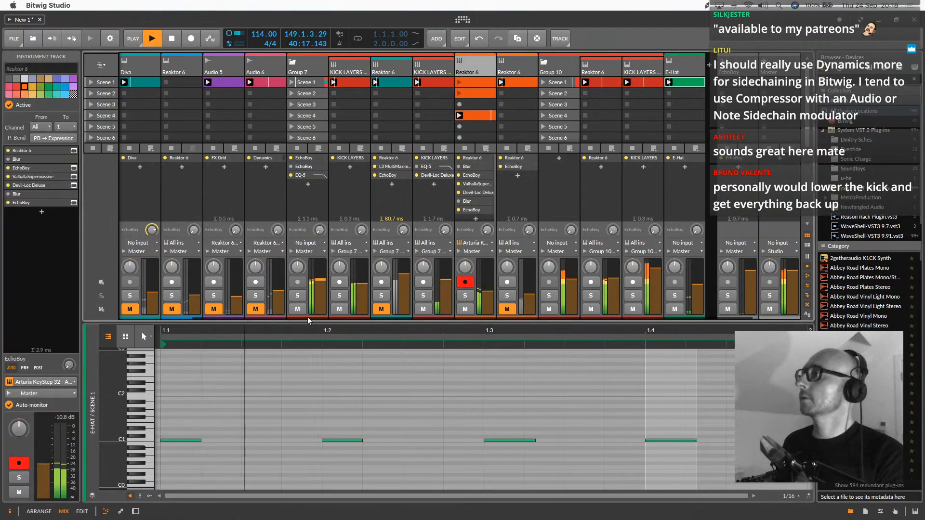
{"action": "double_click", "coordinate": [487, 78]}
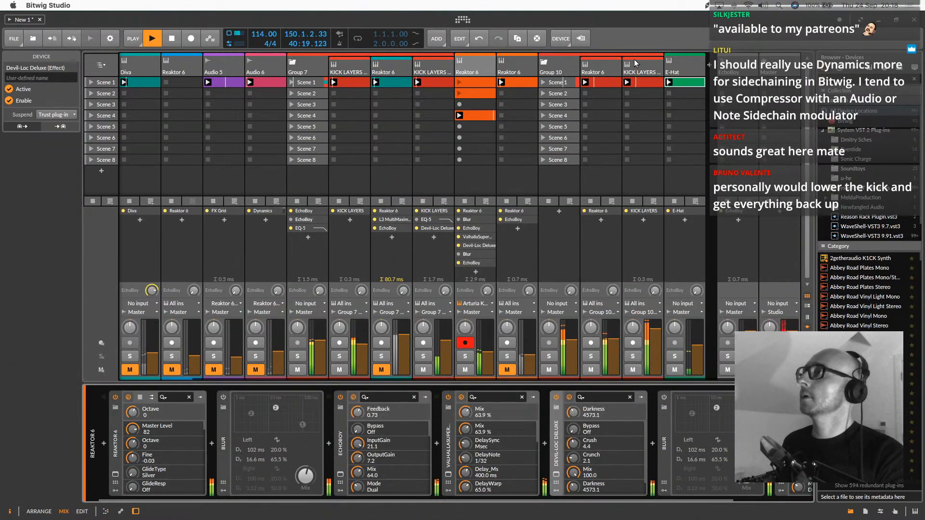
{"action": "key", "text": "space"}
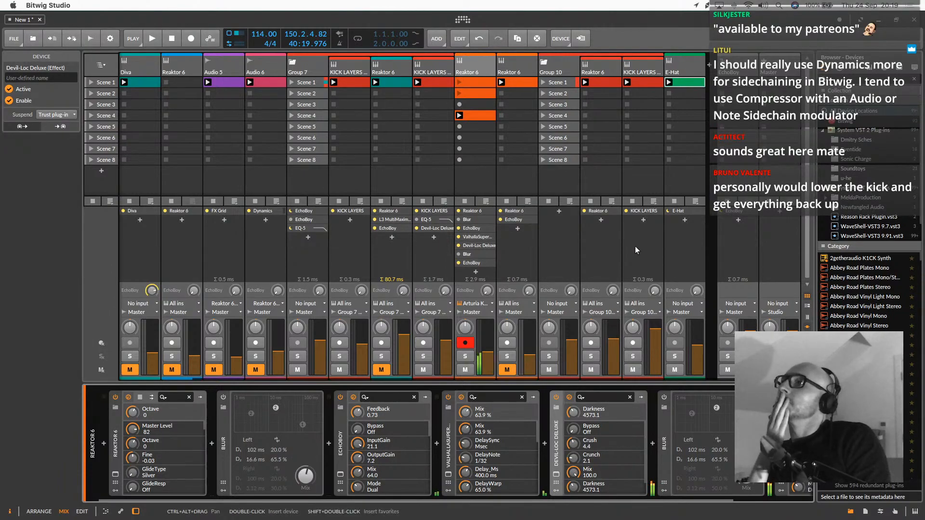
{"action": "left_click", "coordinate": [471, 69]}
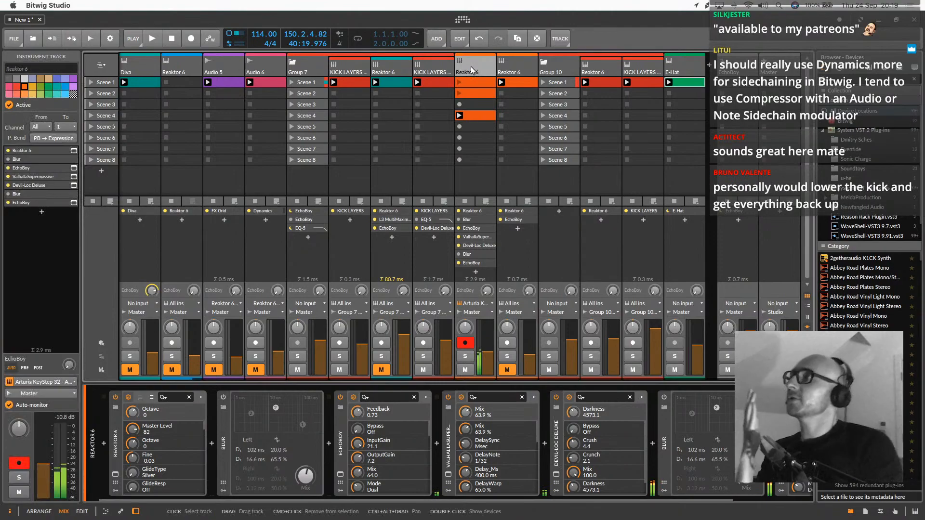
{"action": "left_click", "coordinate": [553, 65]}
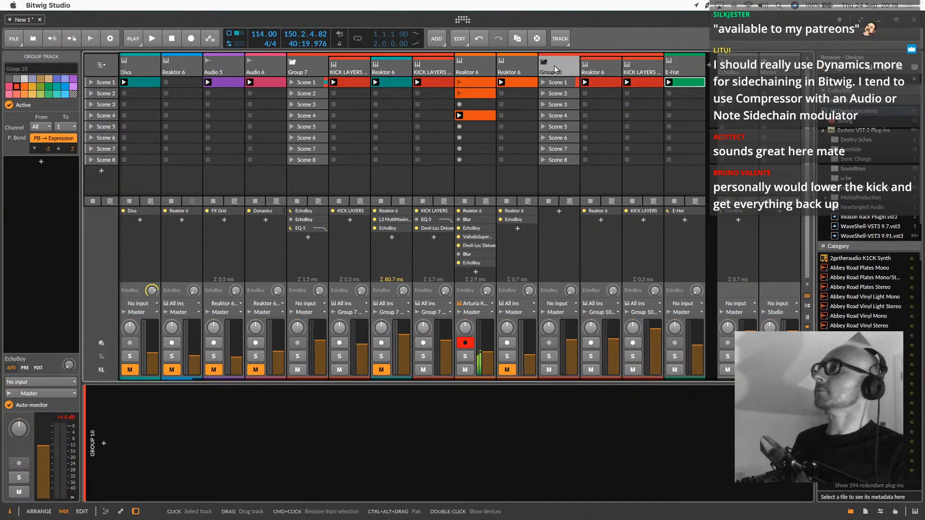
Select Group 7 and audition it in solo from the start of playback
{"action": "left_click", "coordinate": [318, 67]}
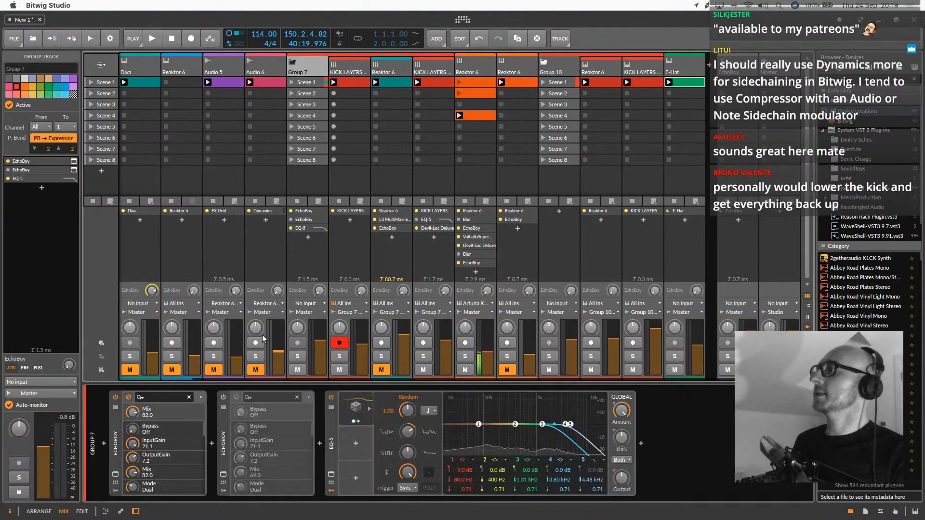
{"action": "left_click", "coordinate": [296, 357]}
{"action": "key", "text": "space"}
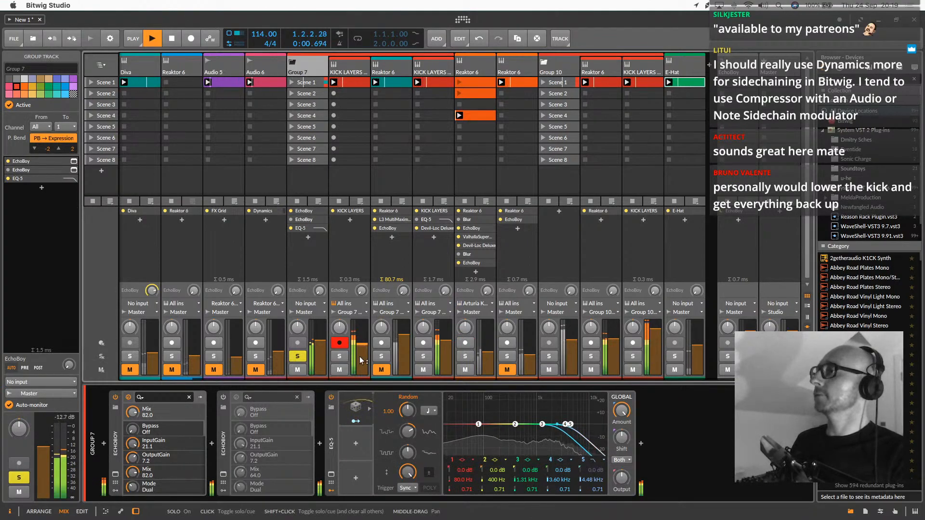
{"action": "key", "text": "space"}
{"action": "key", "text": "space"}
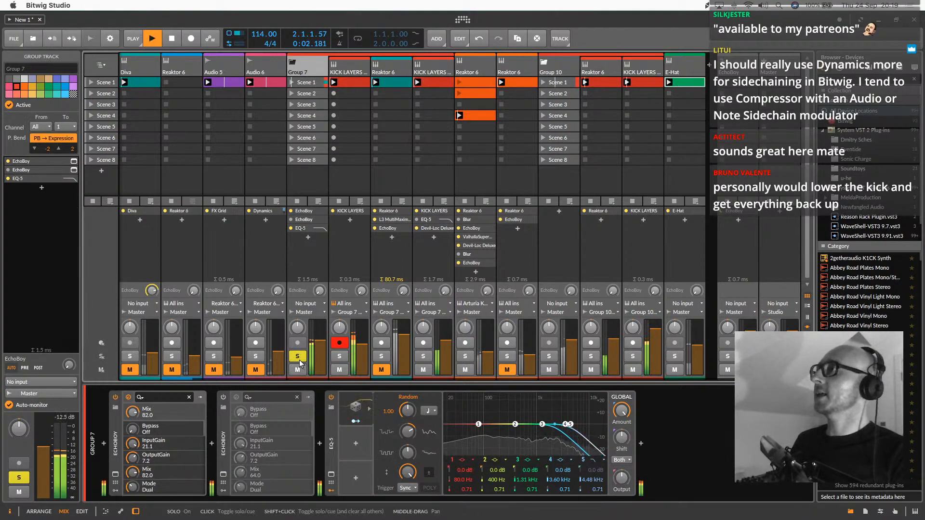
{"action": "key", "text": "space"}
Toggle solo on the orange Reaktor 6 track and Group 7's first KICK LAYERS track, clear all solos and restart playback
{"action": "left_click", "coordinate": [465, 356]}
{"action": "left_click", "coordinate": [339, 356]}
{"action": "left_click", "coordinate": [465, 356]}
{"action": "left_click", "coordinate": [339, 356]}
{"action": "left_click", "coordinate": [297, 356]}
{"action": "key", "text": "space"}
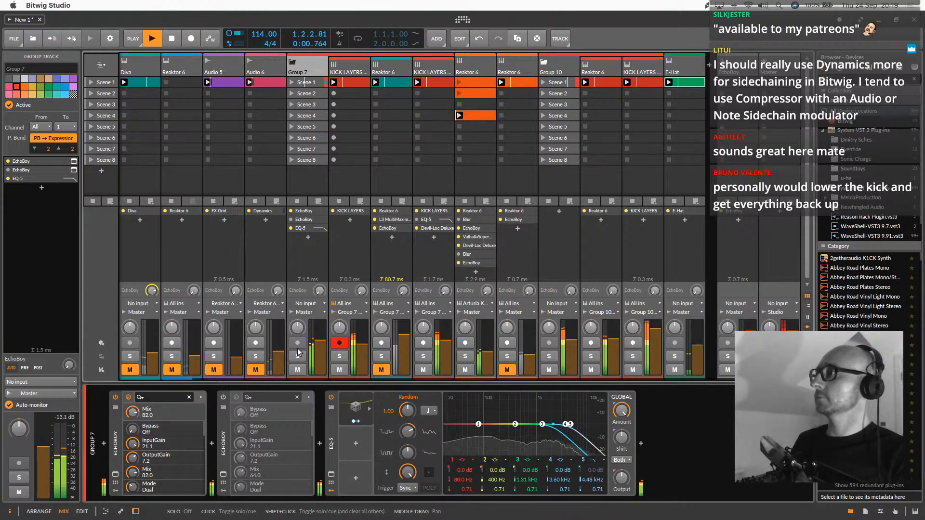
Copy Group 7's first EchoBoy onto the E-Hat track and try E-Hat decay times between about 296 ms and 44.6 ms
{"action": "left_click", "coordinate": [116, 446]}
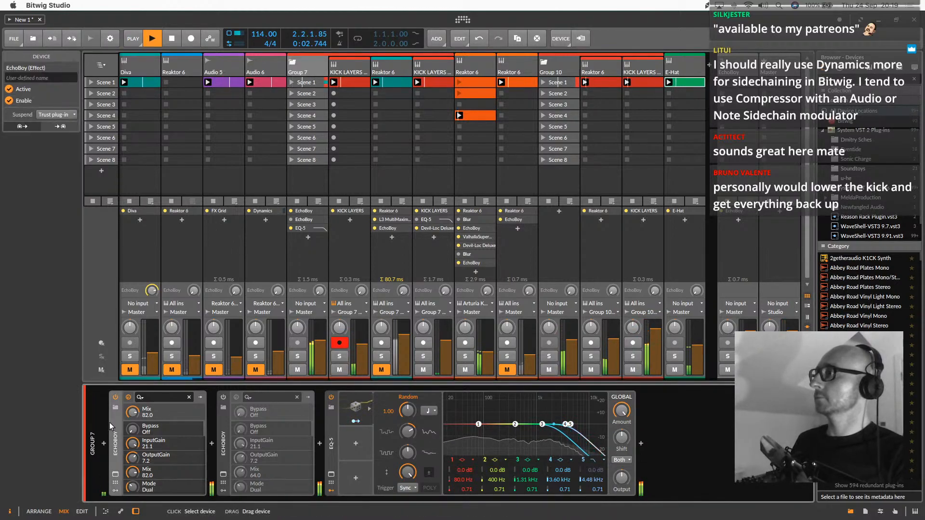
{"action": "left_click_drag", "start_coordinate": [703, 65], "coordinate": [702, 67]}
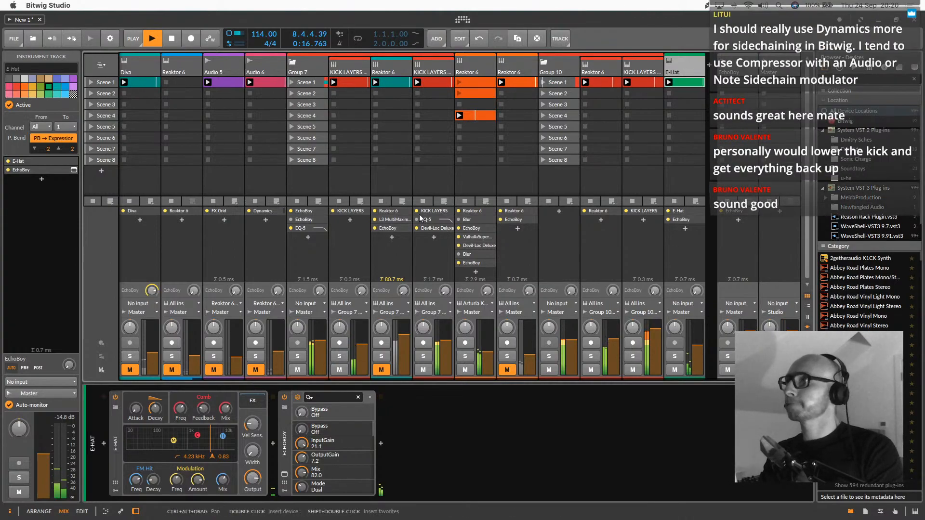
{"action": "mouse_move", "coordinate": [154, 413]}
{"action": "left_mouse_down"}
{"action": "mouse_move", "coordinate": [154, 398]}
{"action": "mouse_move", "coordinate": [154, 407]}
{"action": "left_mouse_up"}
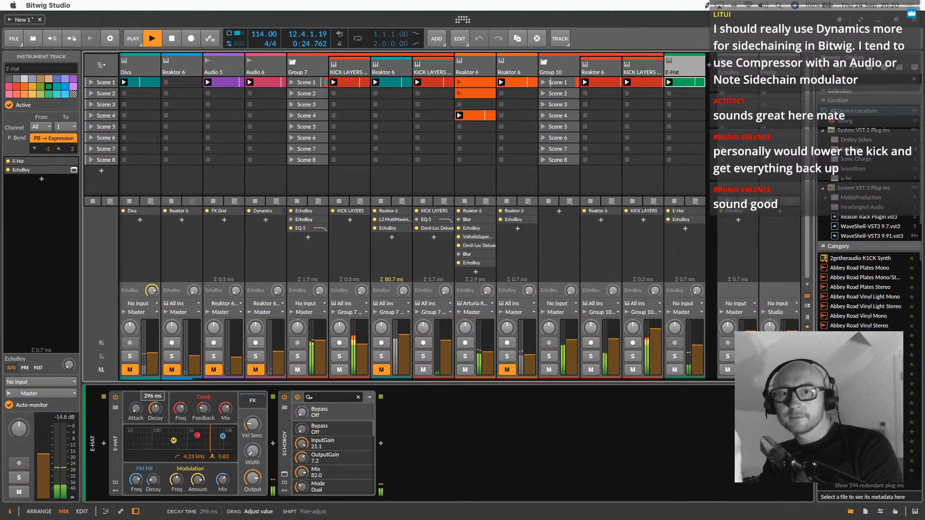
{"action": "left_click_drag", "start_coordinate": [154, 404], "coordinate": [154, 409]}
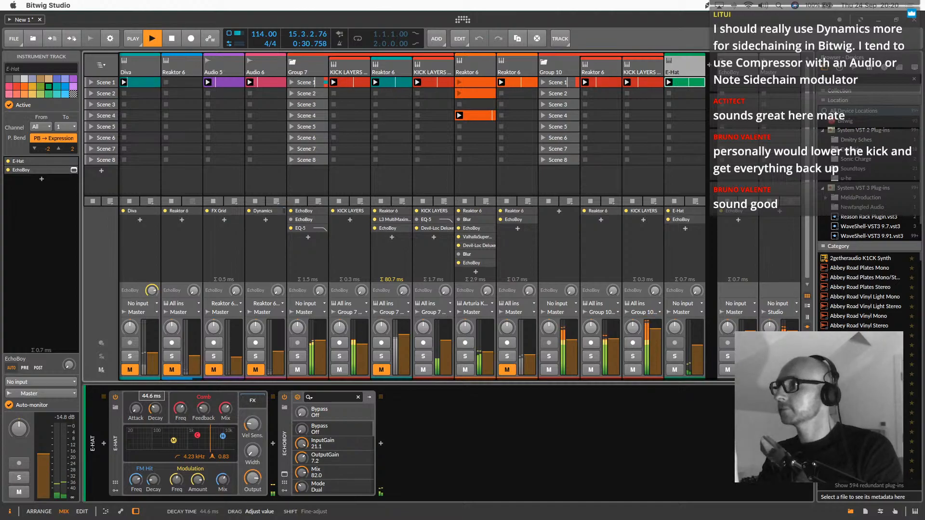
{"action": "left_click_drag", "start_coordinate": [154, 408], "coordinate": [154, 408]}
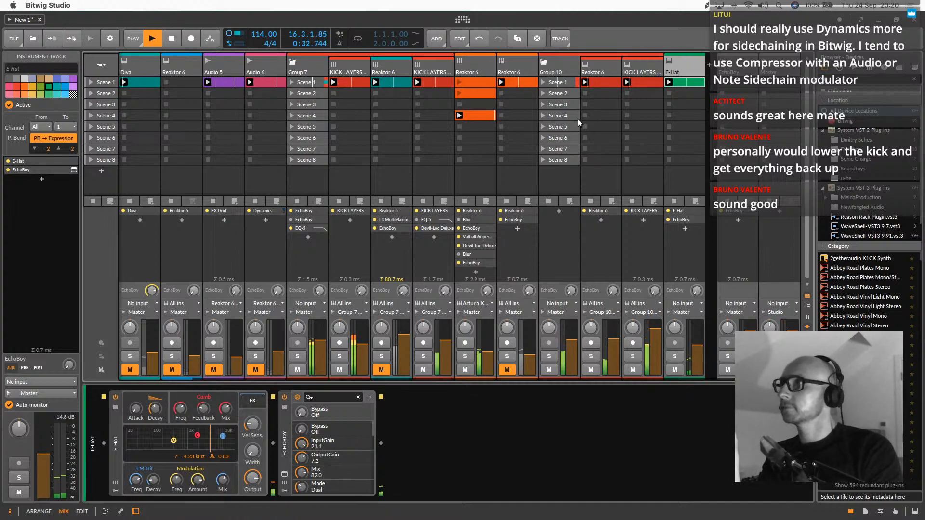
Open the E-Hat track's EchoBoy, raise its feedback to about 0.96 and adjust the groove
{"action": "left_click", "coordinate": [285, 475]}
{"action": "left_click_drag", "start_coordinate": [324, 247], "coordinate": [331, 225]}
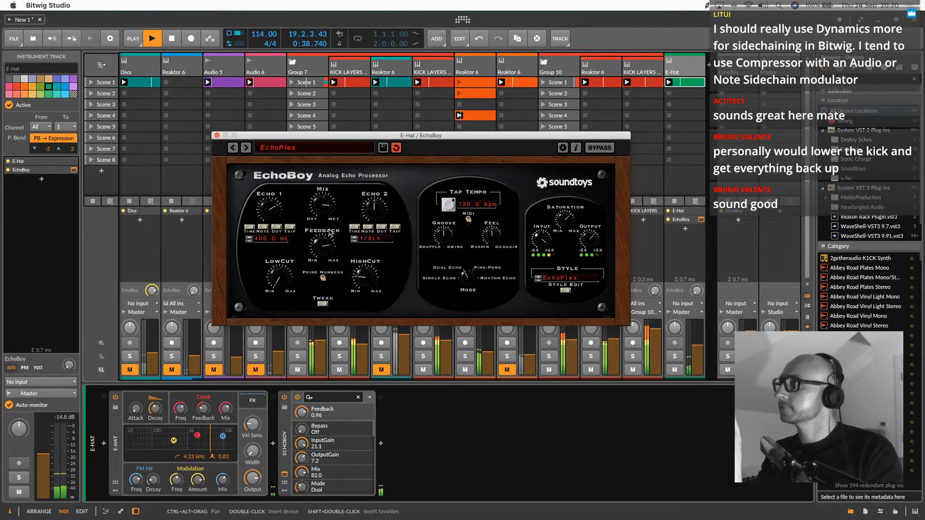
{"action": "left_click", "coordinate": [444, 235]}
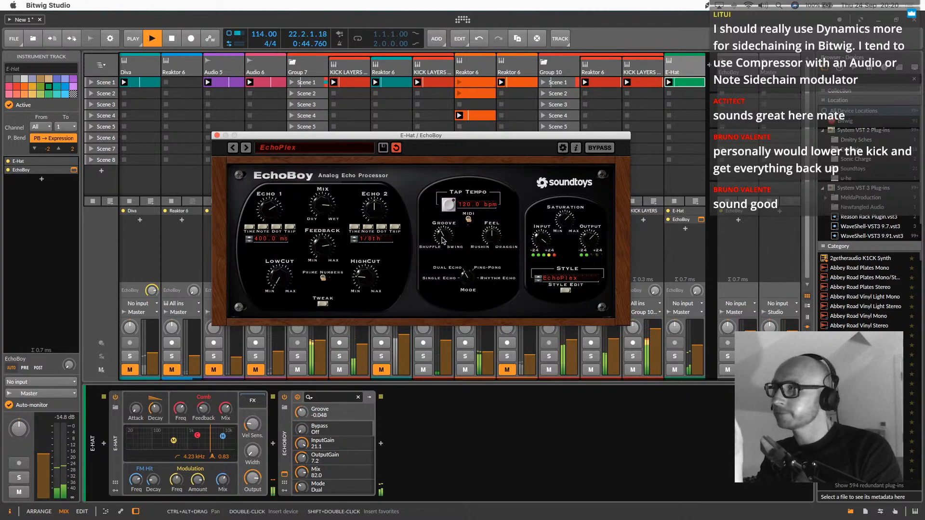
{"action": "left_click_drag", "start_coordinate": [441, 238], "coordinate": [454, 216]}
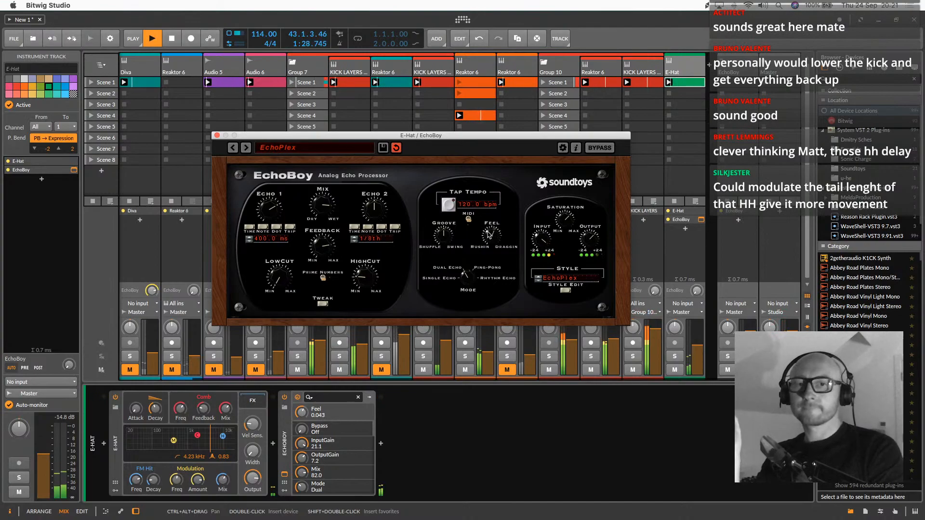
Set the feel of E-Hat's EchoBoy to about 0.031 and close the plug-in window
{"action": "left_click_drag", "start_coordinate": [487, 239], "coordinate": [488, 239]}
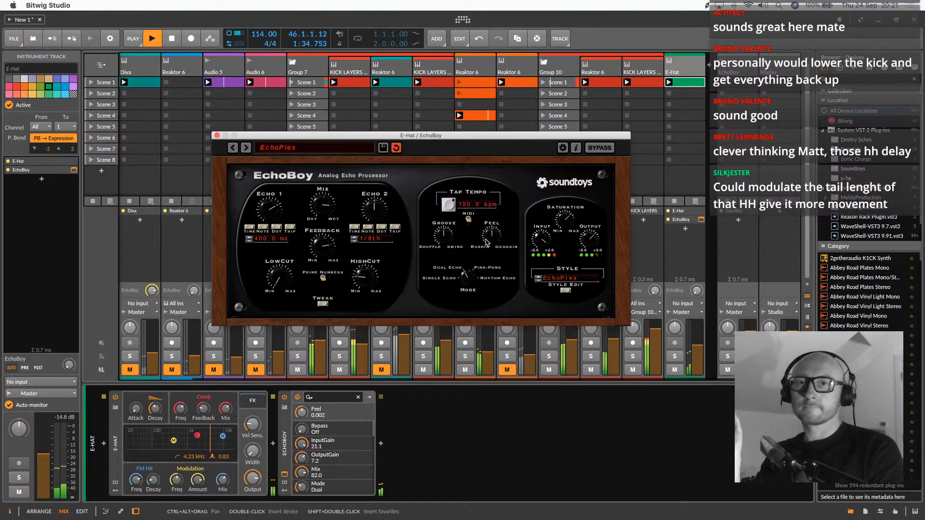
{"action": "left_click_drag", "start_coordinate": [486, 243], "coordinate": [488, 238]}
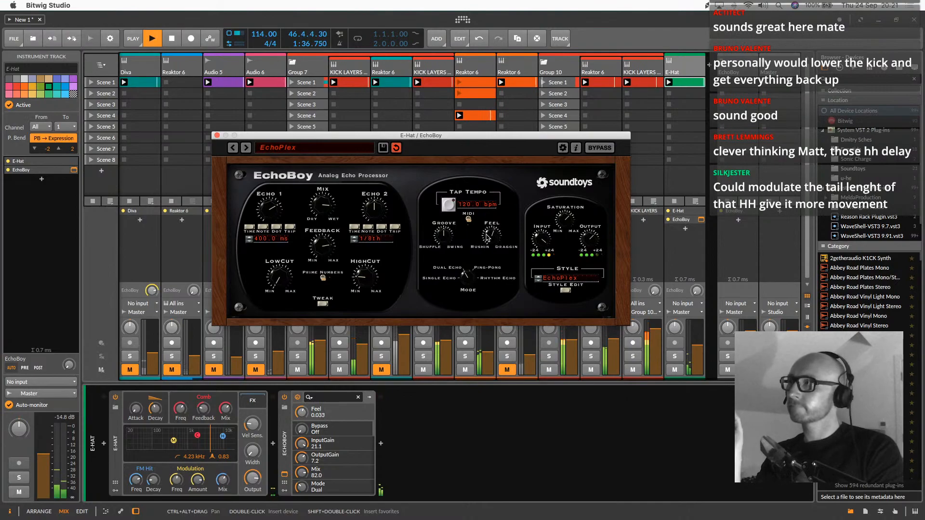
{"action": "left_click_drag", "start_coordinate": [487, 238], "coordinate": [488, 238]}
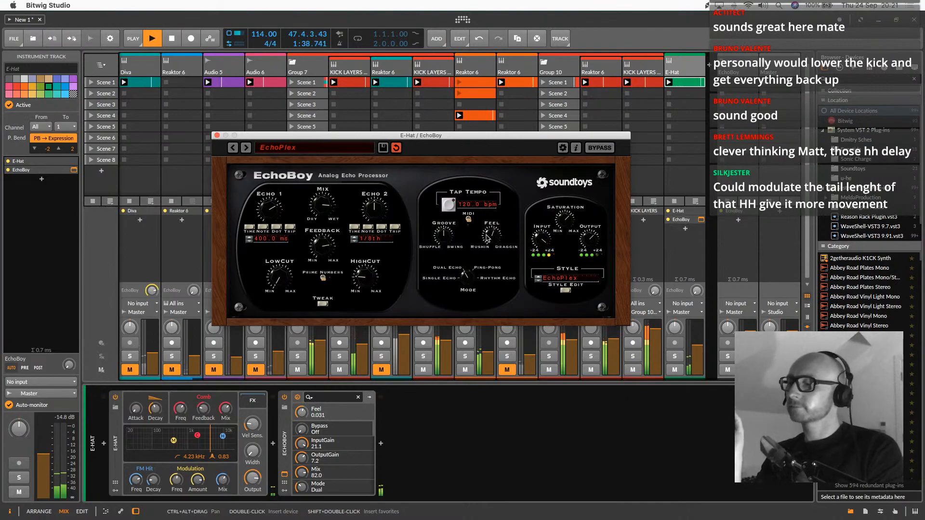
{"action": "left_click", "coordinate": [217, 135]}
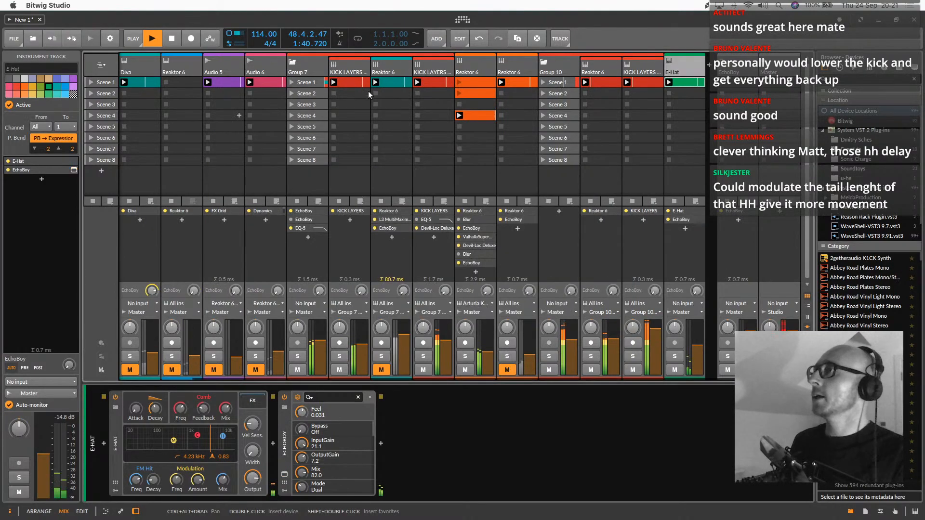
Find the sidechained Dynamics devices on TREMELO PAD and copy the second one to the end of the E-Hat chain
{"action": "left_click", "coordinate": [567, 65]}
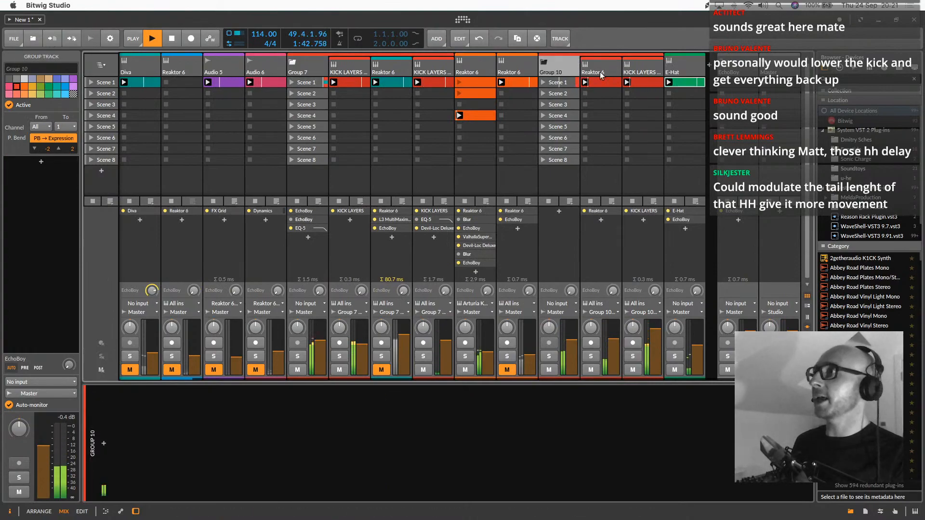
{"action": "left_click", "coordinate": [584, 72]}
{"action": "left_click", "coordinate": [651, 65]}
{"action": "left_click", "coordinate": [491, 63]}
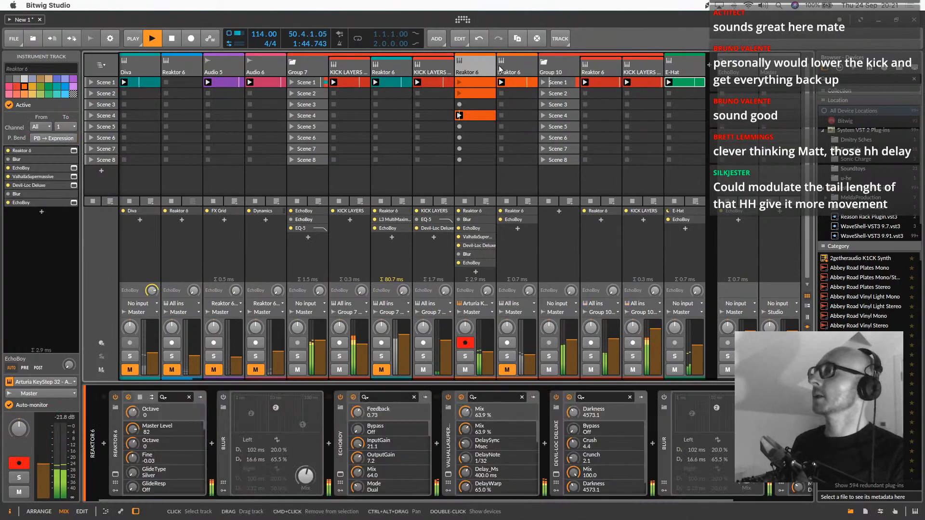
{"action": "left_click", "coordinate": [151, 74]}
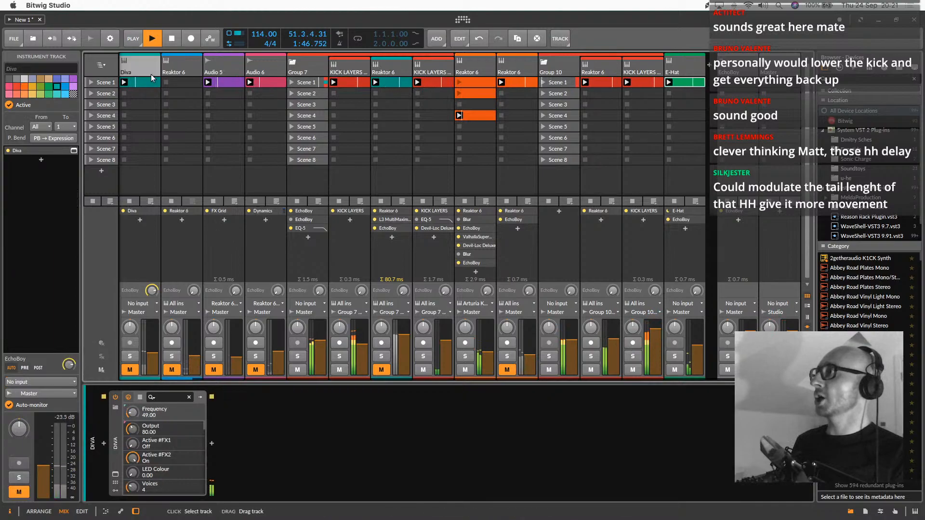
{"action": "scroll", "coordinate": [209, 129], "scroll_direction": "left", "scroll_amount": 3}
{"action": "left_click", "coordinate": [143, 66]}
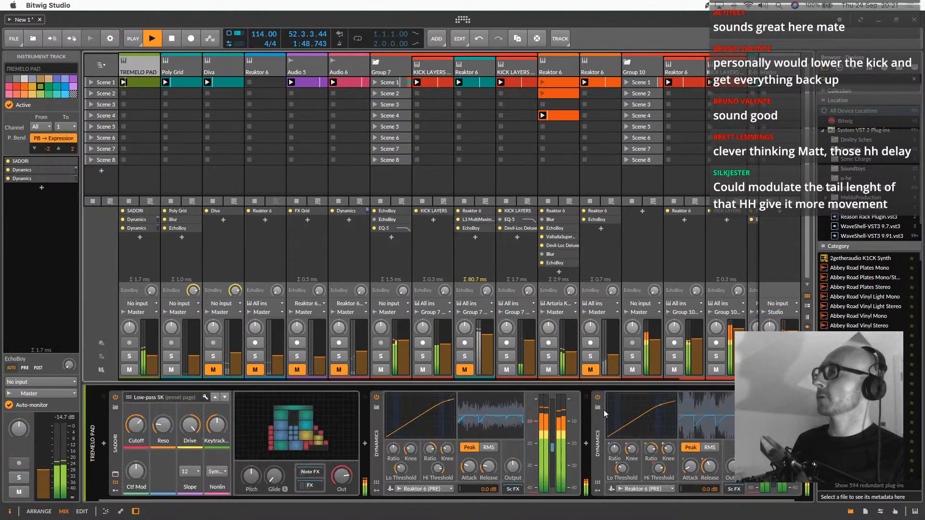
{"action": "scroll", "coordinate": [578, 415], "scroll_direction": "right", "scroll_amount": 1}
{"action": "left_click", "coordinate": [580, 437]}
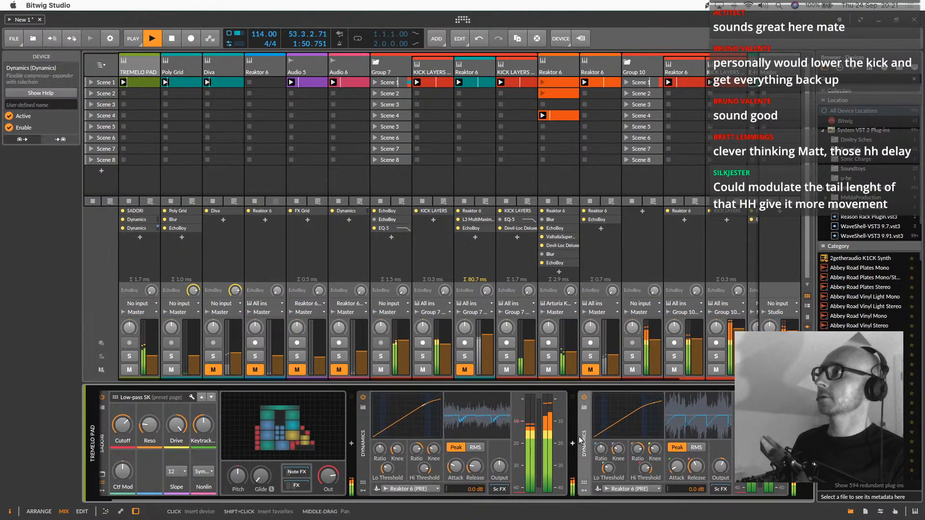
{"action": "scroll", "coordinate": [592, 186], "scroll_direction": "right", "scroll_amount": 3}
{"action": "left_click_drag", "start_coordinate": [586, 399], "coordinate": [684, 232]}
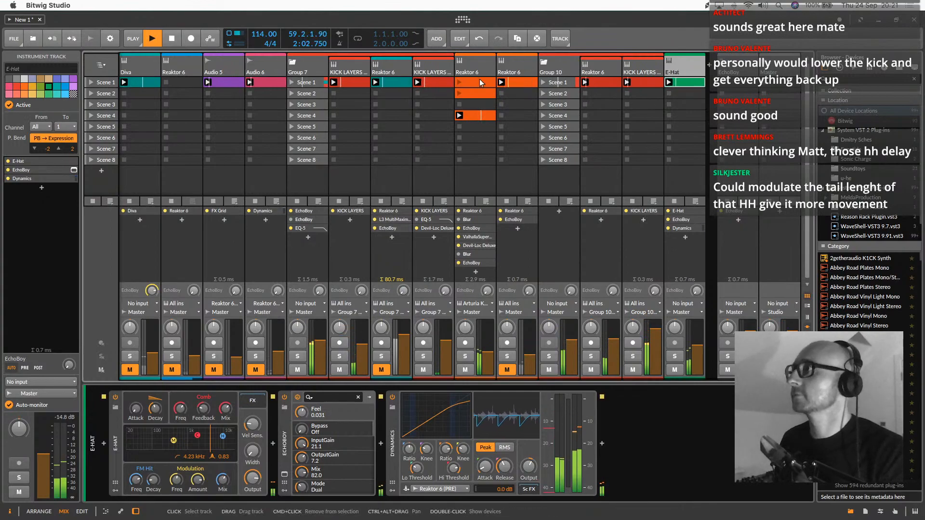
Try a copy of Group 7's EQ-5 on E-Hat with band 5 at about 9.33 kHz, and delete that copy
{"action": "left_click", "coordinate": [314, 62]}
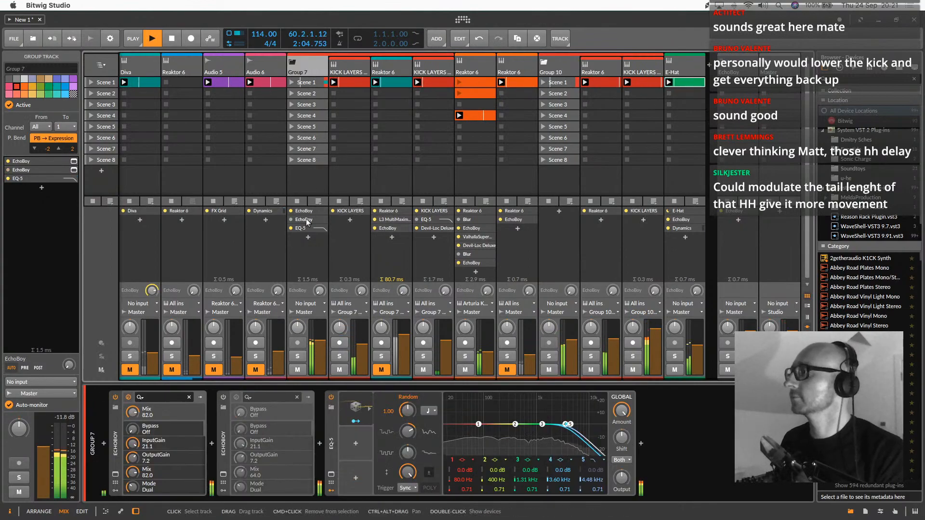
{"action": "left_click_drag", "start_coordinate": [332, 444], "coordinate": [685, 72]}
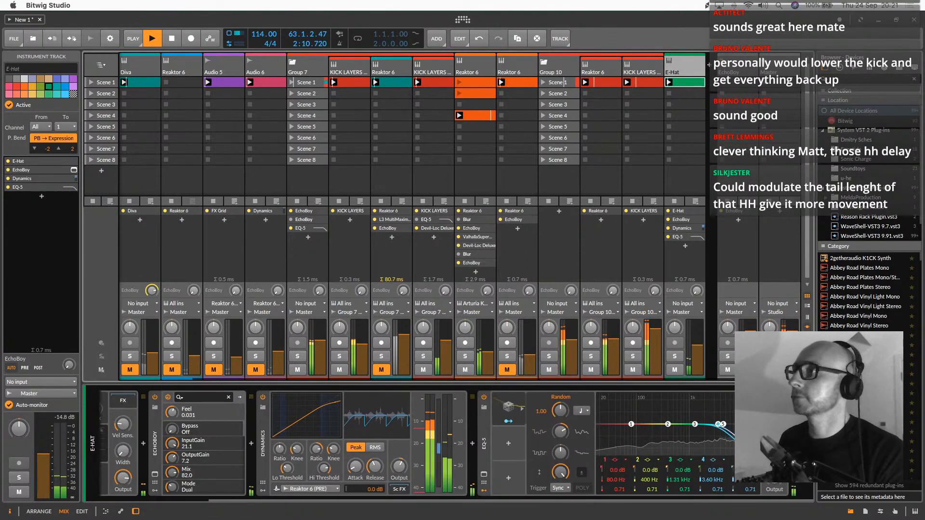
{"action": "left_click_drag", "start_coordinate": [723, 425], "coordinate": [740, 424]}
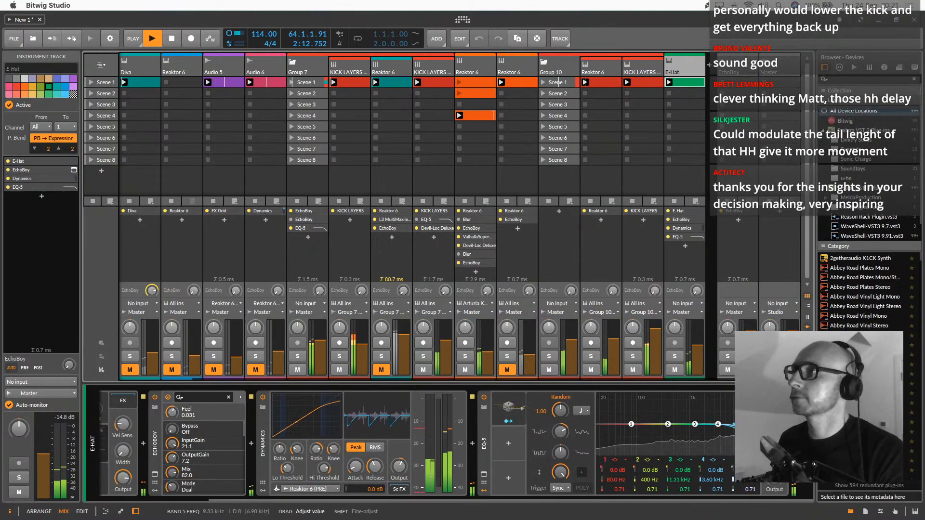
{"action": "left_click", "coordinate": [486, 452]}
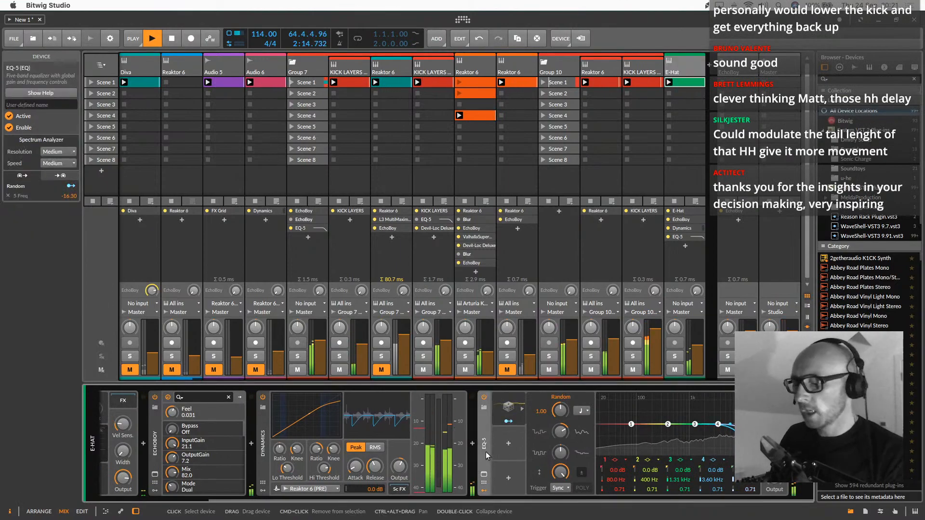
{"action": "key", "text": "Delete"}
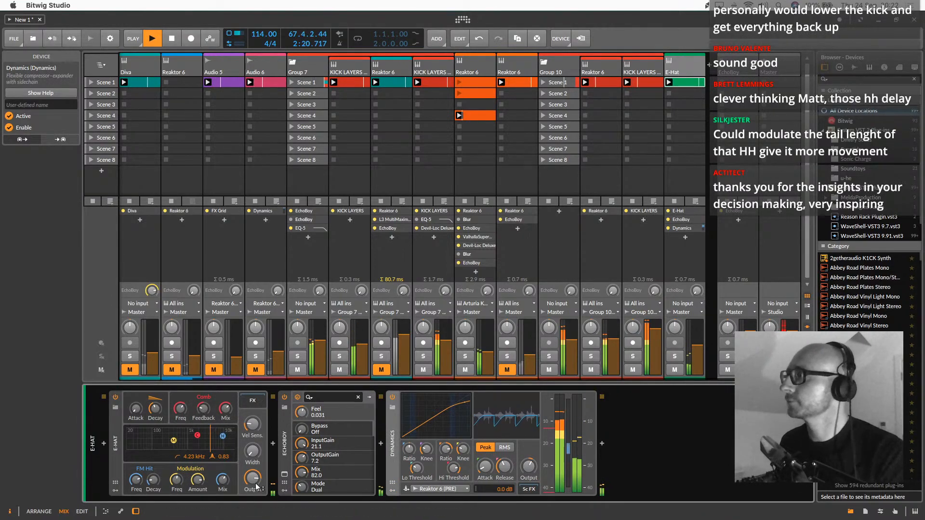
Adjust E-Hat's decay and raise the Poly Grid track's volume slightly
{"action": "left_click_drag", "start_coordinate": [156, 410], "coordinate": [155, 406]}
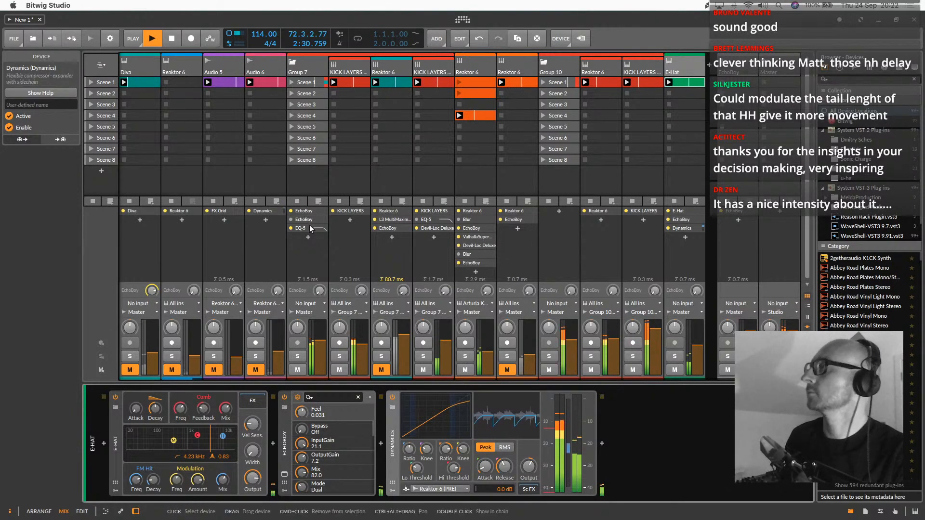
{"action": "scroll", "coordinate": [308, 222], "scroll_direction": "left", "scroll_amount": 2}
{"action": "left_click_drag", "start_coordinate": [192, 352], "coordinate": [192, 346]}
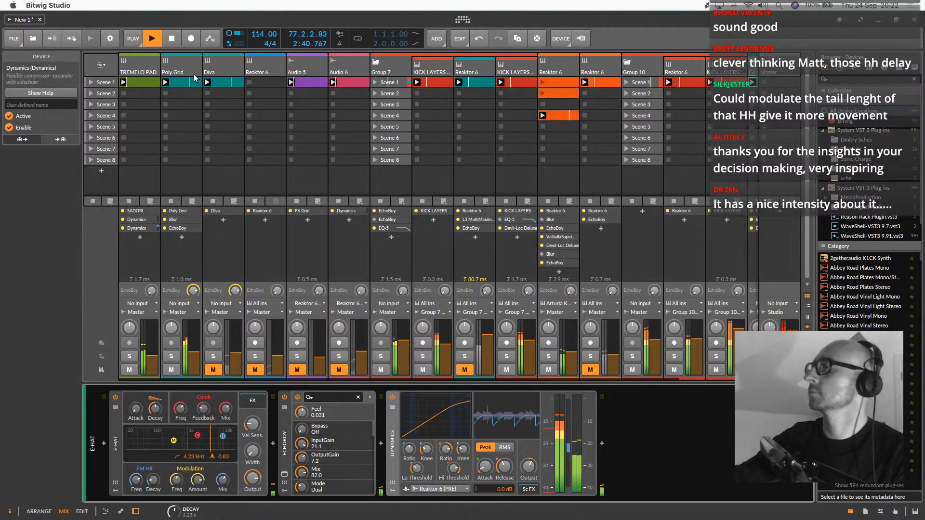
Duplicate the Poly Grid track's EchoBoy to the end of its device chain
{"action": "left_click", "coordinate": [187, 62]}
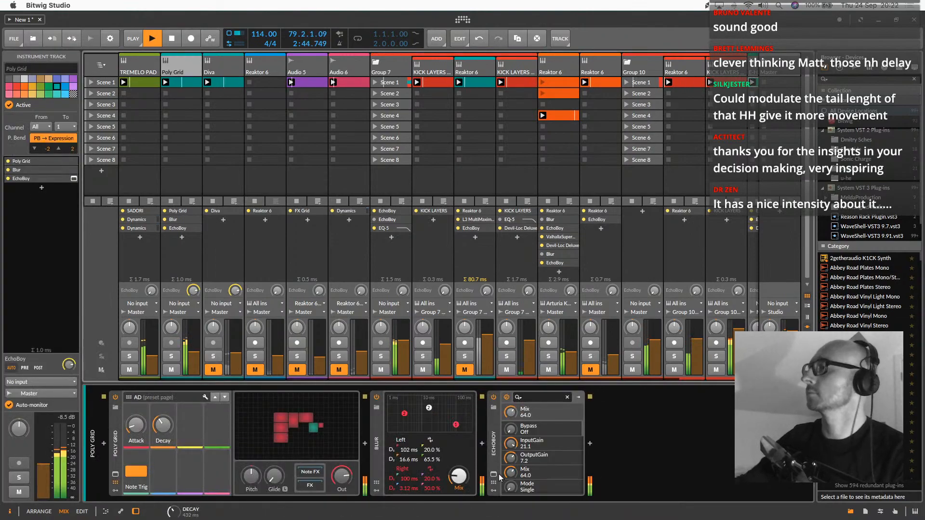
{"action": "left_click", "coordinate": [502, 441]}
{"action": "left_click_drag", "start_coordinate": [502, 440], "coordinate": [614, 429]}
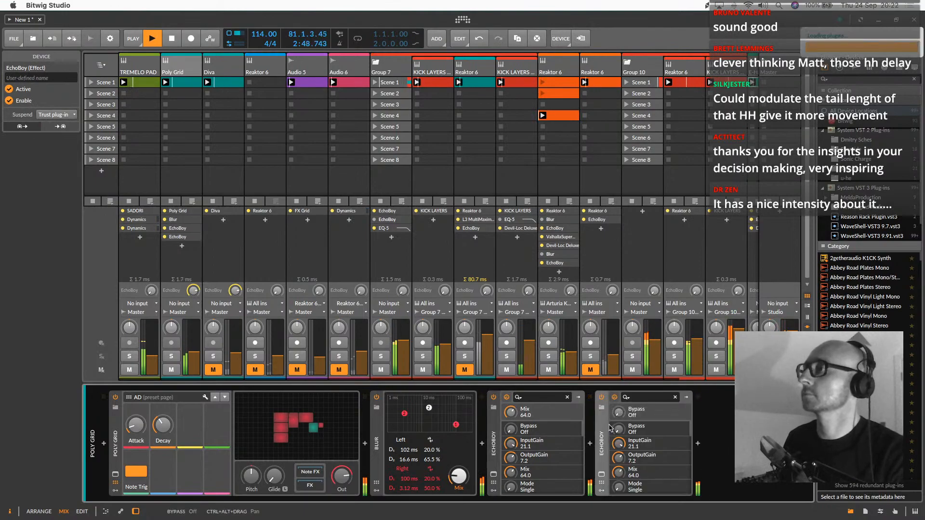
Audition Rhythmic presets from Binson Cross-Syncopator onward in Poly Grid's second EchoBoy and load Complex Pedal Pattern
{"action": "left_click", "coordinate": [601, 475]}
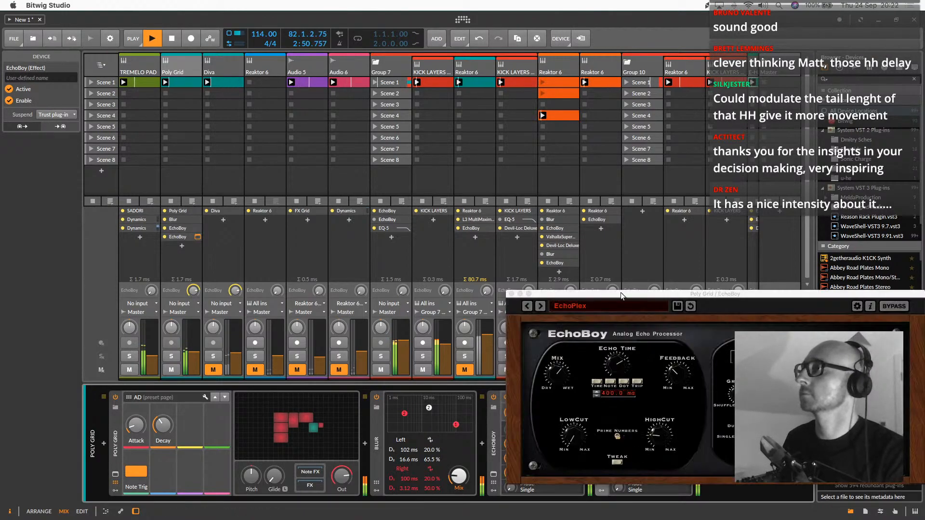
{"action": "left_click", "coordinate": [581, 311]}
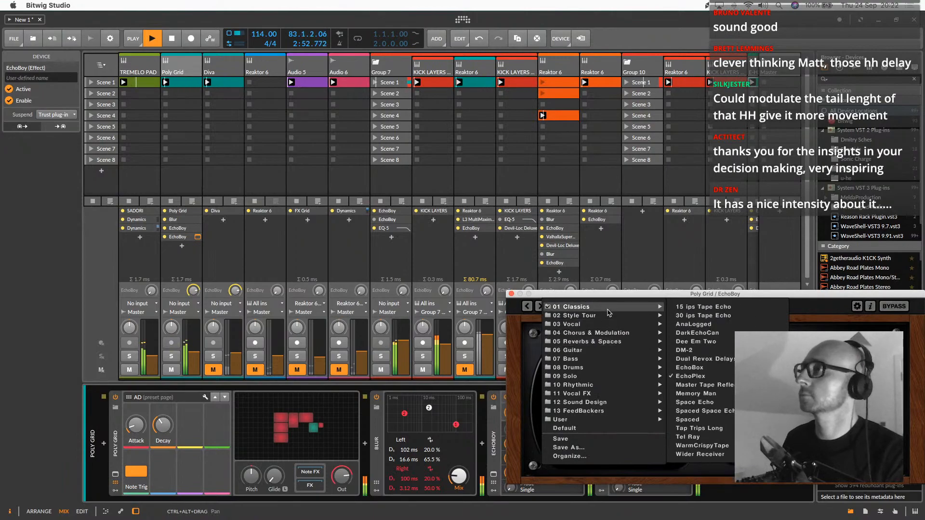
{"action": "mouse_move", "coordinate": [610, 385]}
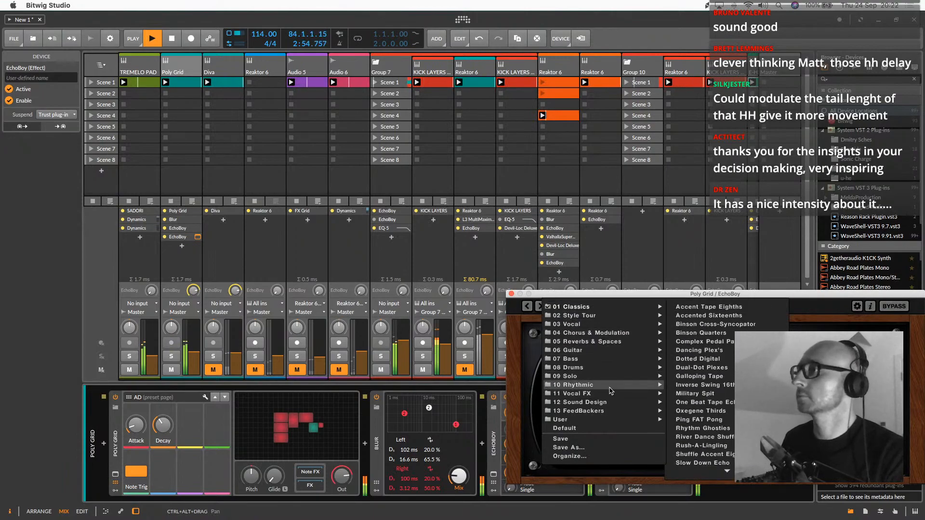
{"action": "left_click", "coordinate": [699, 325]}
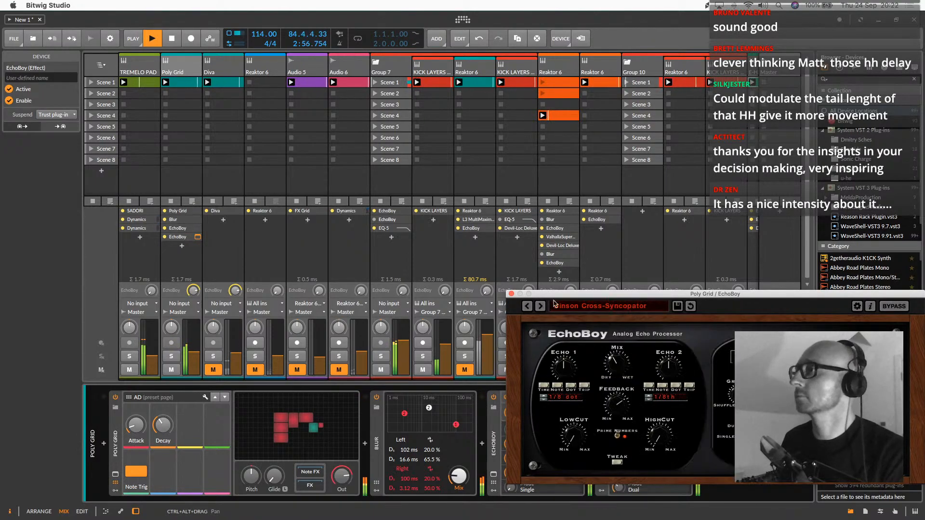
{"action": "left_click_drag", "start_coordinate": [582, 298], "coordinate": [356, 92]}
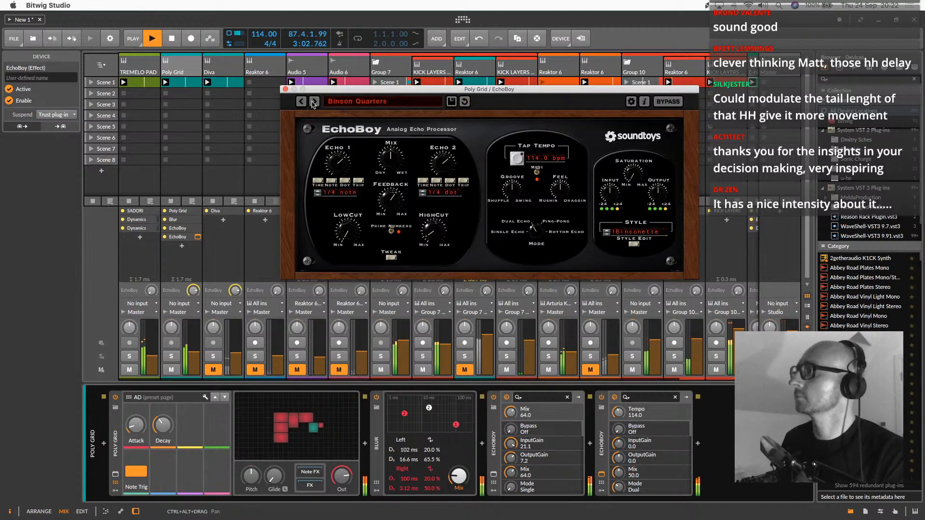
{"action": "left_click", "coordinate": [314, 103]}
Open Poly Grid's Scene 1 clip and delete the notes at 1.1.2, 1.2 and 1.2.2
{"action": "double_click", "coordinate": [193, 83]}
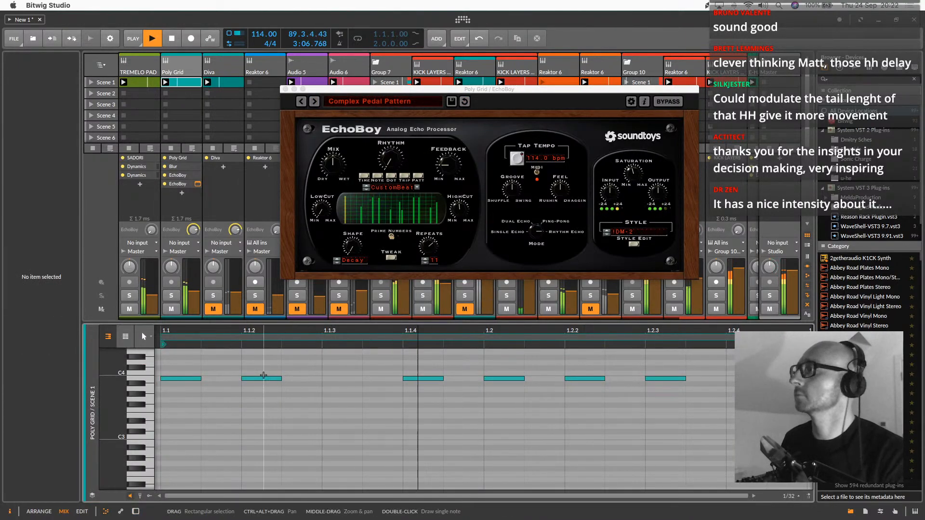
{"action": "double_click", "coordinate": [264, 380]}
{"action": "double_click", "coordinate": [518, 380]}
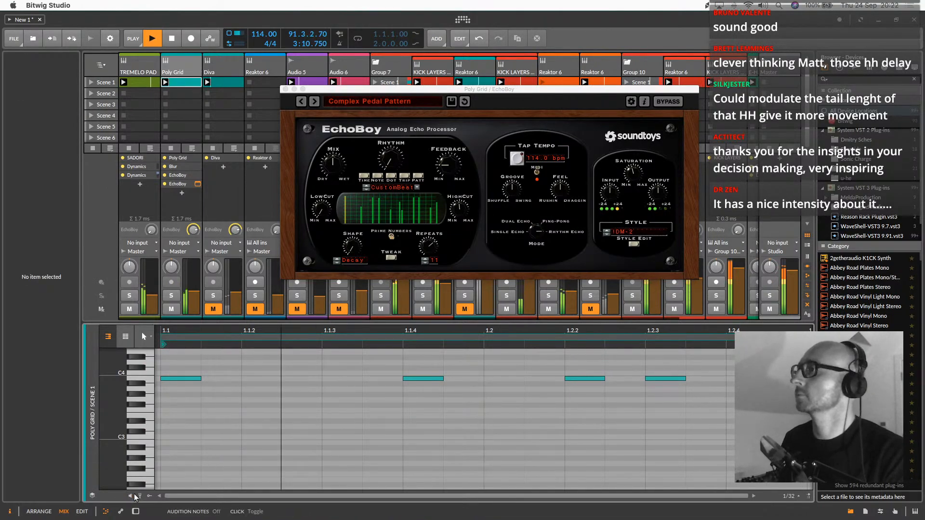
{"action": "double_click", "coordinate": [584, 379]}
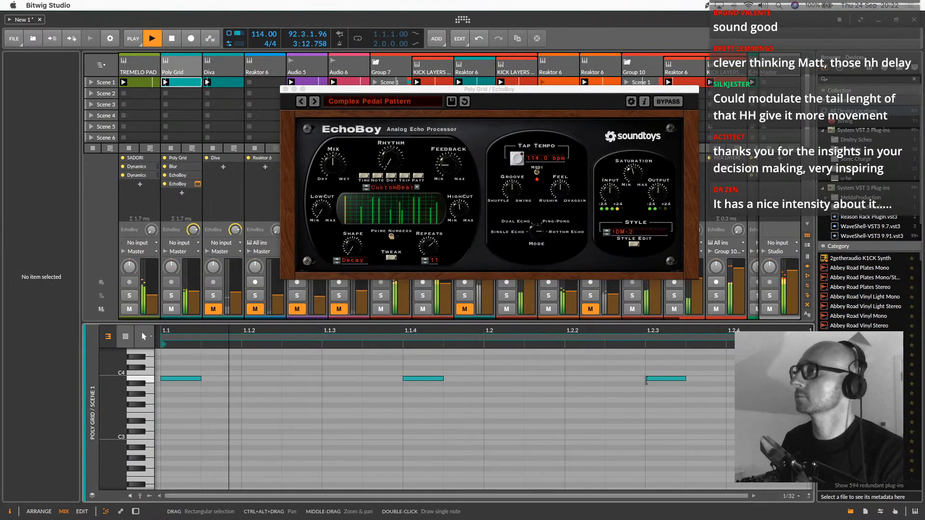
Delete the note at 1.2.3 in Poly Grid's clip and transpose the remaining notes down one octave
{"action": "left_click", "coordinate": [676, 380]}
{"action": "double_click", "coordinate": [675, 380]}
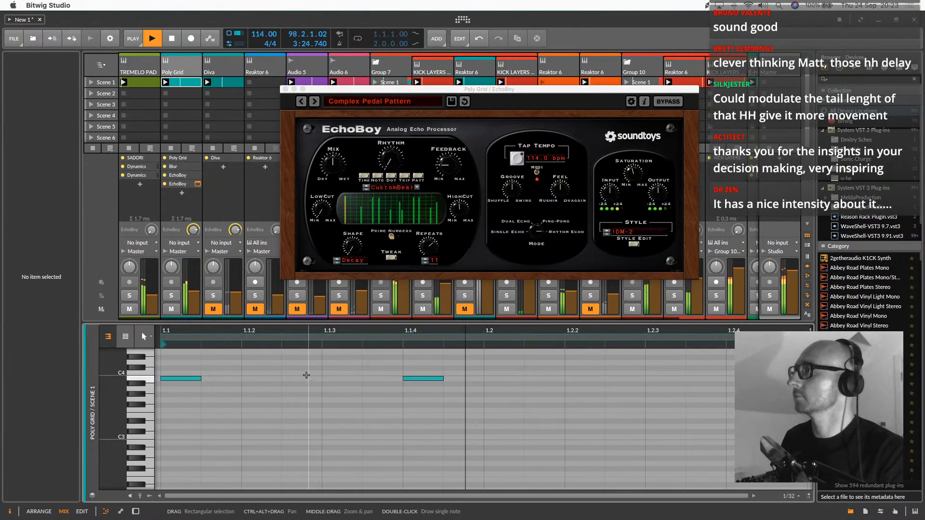
{"action": "key", "text": "ctrl+a"}
{"action": "key", "text": "shift+Down"}
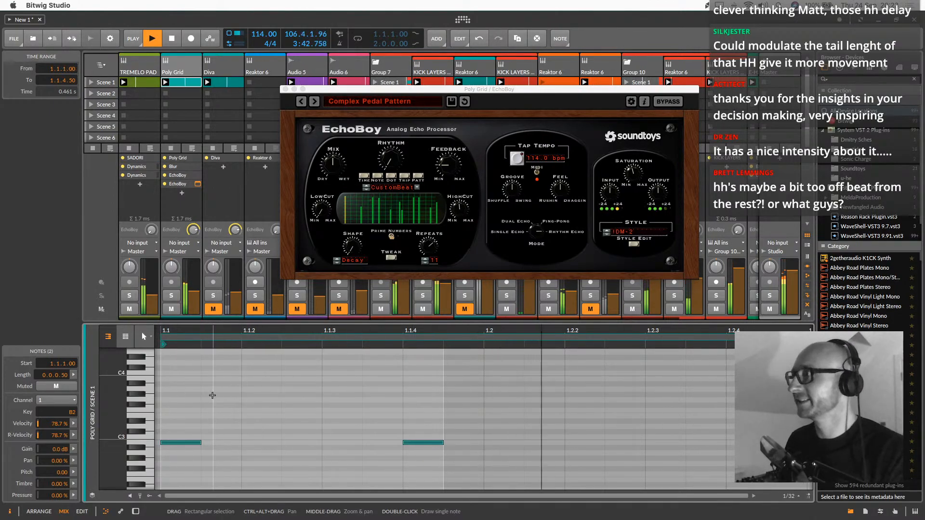
{"action": "key", "text": "shift+Up"}
{"action": "key", "text": "shift+Down"}
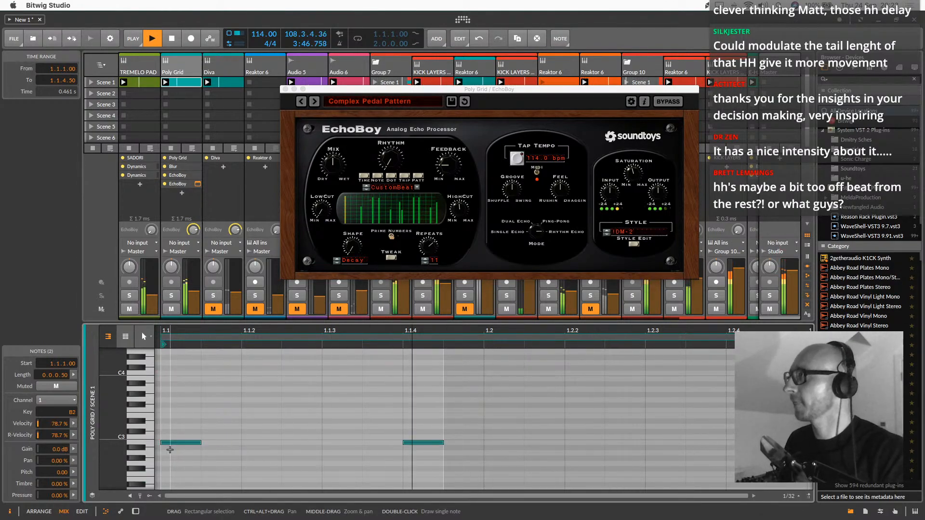
Select Diva's Scene 1 clip, mute the Poly Grid track and unmute the Diva track
{"action": "left_click", "coordinate": [198, 83]}
{"action": "left_click", "coordinate": [223, 82]}
{"action": "left_click", "coordinate": [171, 308]}
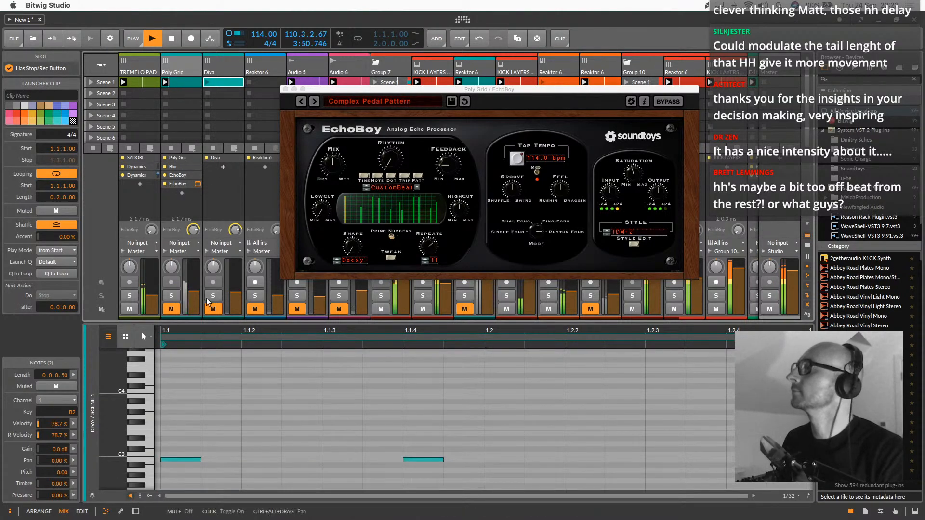
{"action": "left_click", "coordinate": [213, 309]}
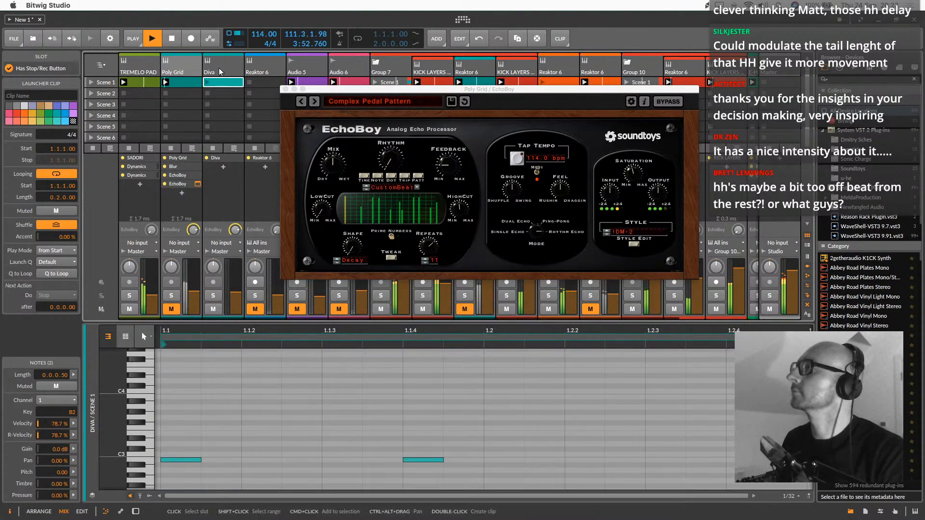
{"action": "left_click", "coordinate": [207, 78]}
{"action": "key", "text": "d"}
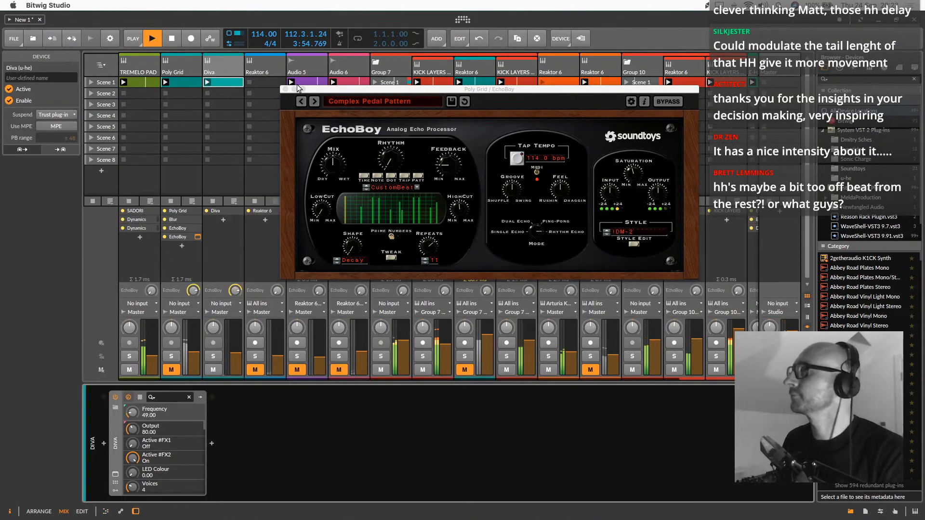
{"action": "left_click", "coordinate": [286, 89]}
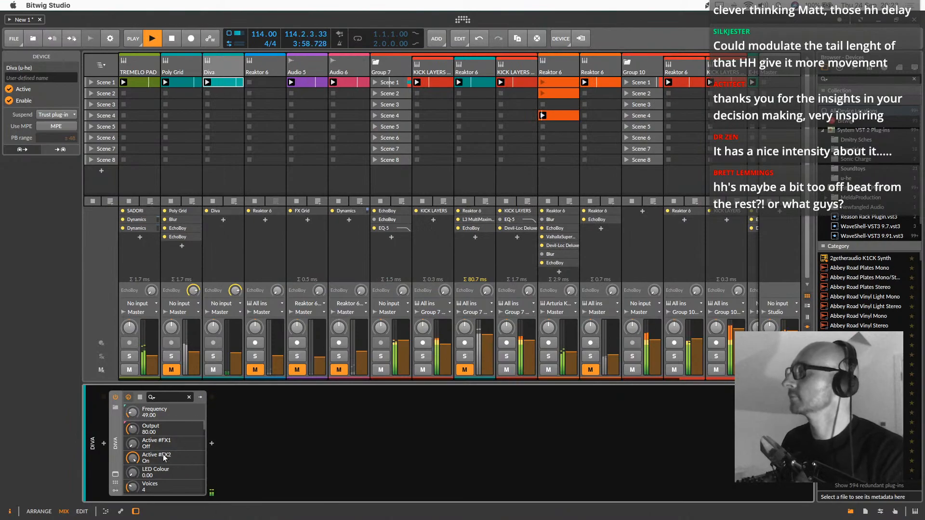
{"action": "left_click", "coordinate": [224, 349]}
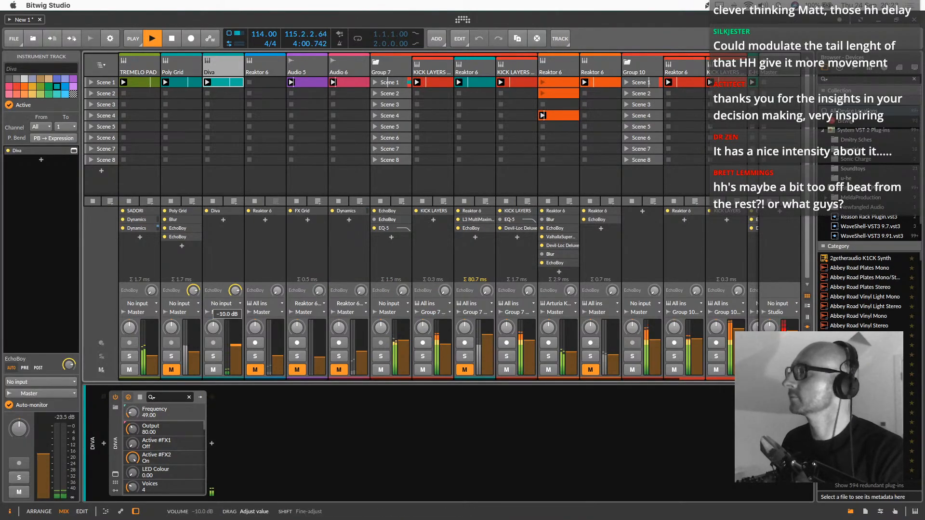
{"action": "left_click_drag", "start_coordinate": [153, 413], "coordinate": [154, 385]}
Open Diva's preset browser and audition Lead presets HS Cork Cutter, HS Dog Bark and HS Gongfusion, ending on HS House Dust
{"action": "left_click", "coordinate": [115, 474]}
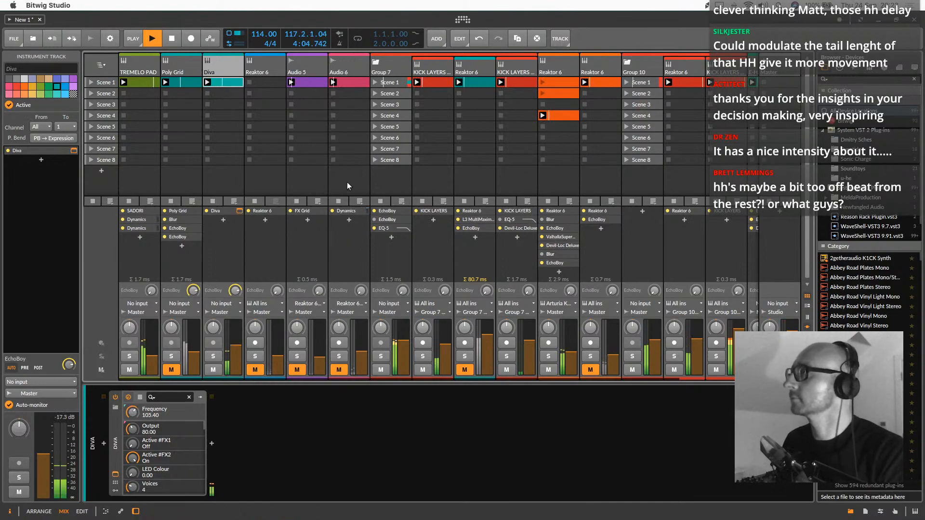
{"action": "left_click_drag", "start_coordinate": [232, 63], "coordinate": [327, 107]}
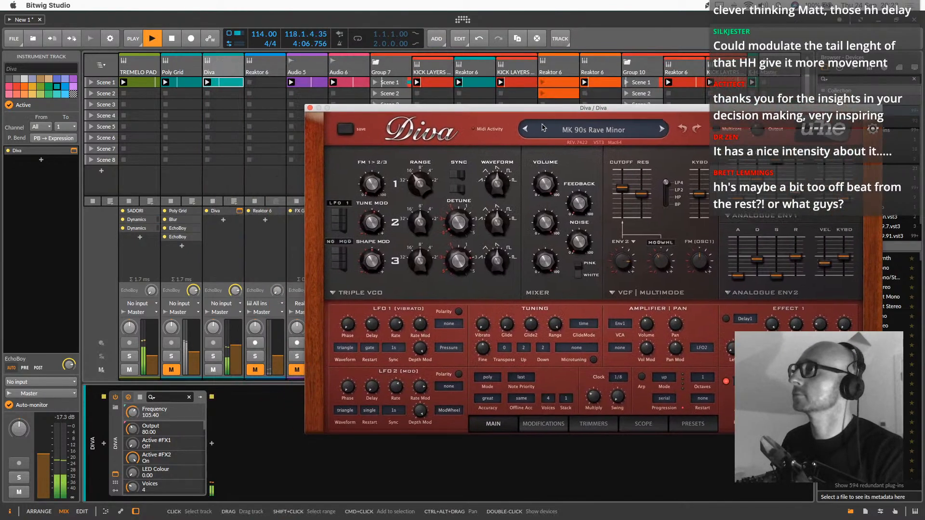
{"action": "left_click", "coordinate": [693, 424]}
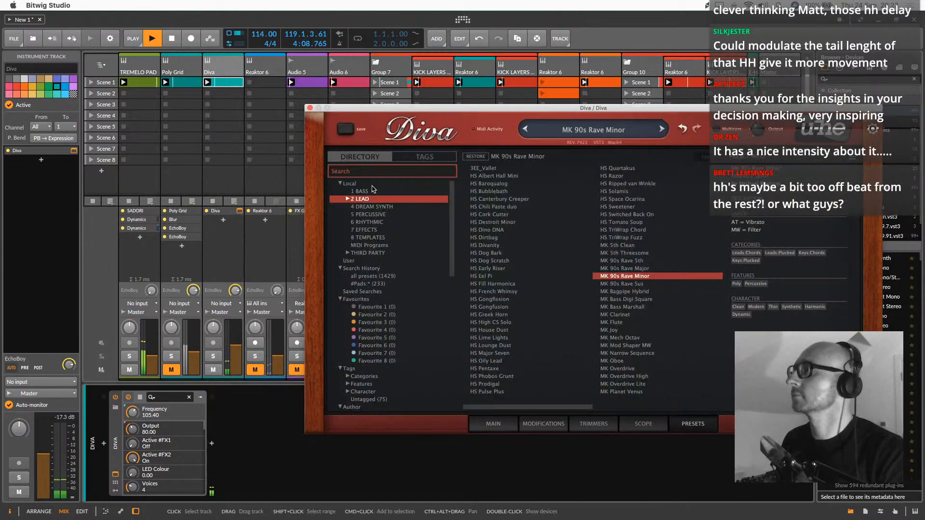
{"action": "left_click", "coordinate": [472, 199]}
{"action": "left_click", "coordinate": [484, 214]}
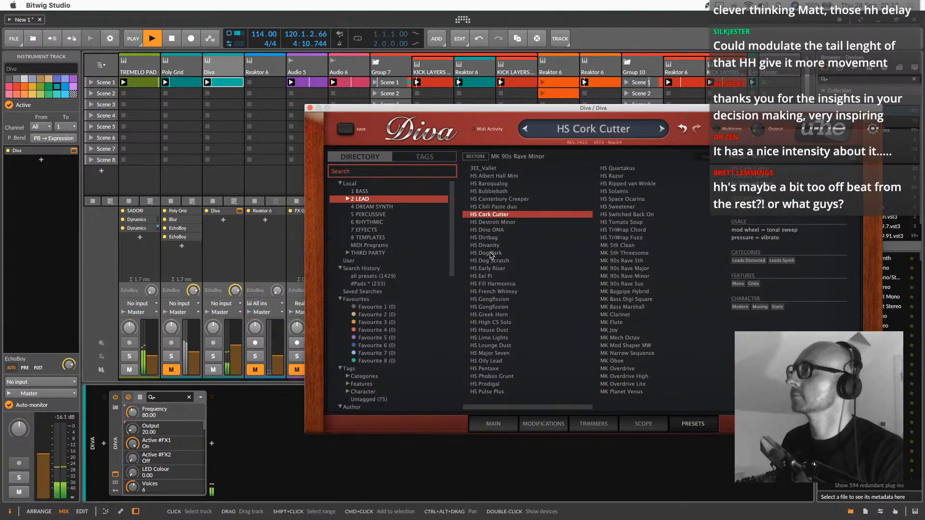
{"action": "left_click", "coordinate": [490, 254]}
{"action": "left_click", "coordinate": [502, 307]}
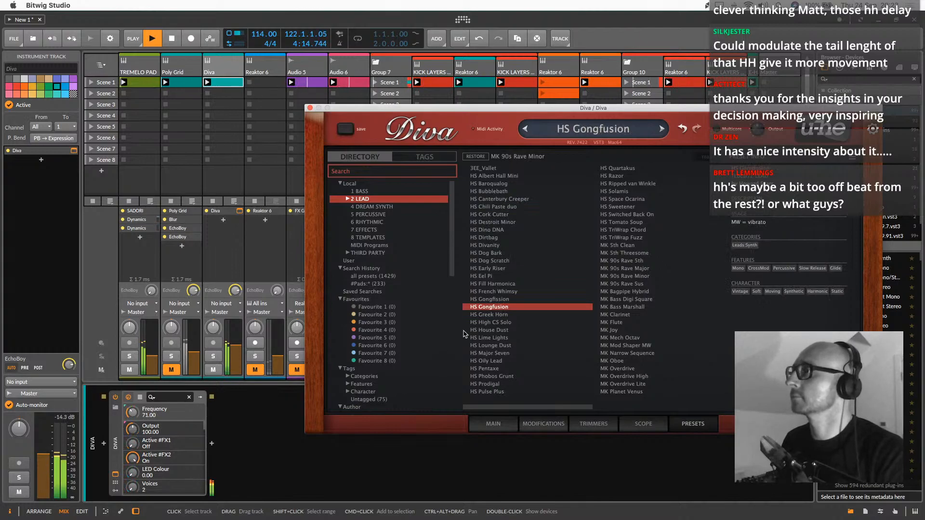
{"action": "left_click", "coordinate": [497, 331]}
Open Diva's Scene 1 clip and shorten its loop length to 0.0.1.00
{"action": "double_click", "coordinate": [212, 83]}
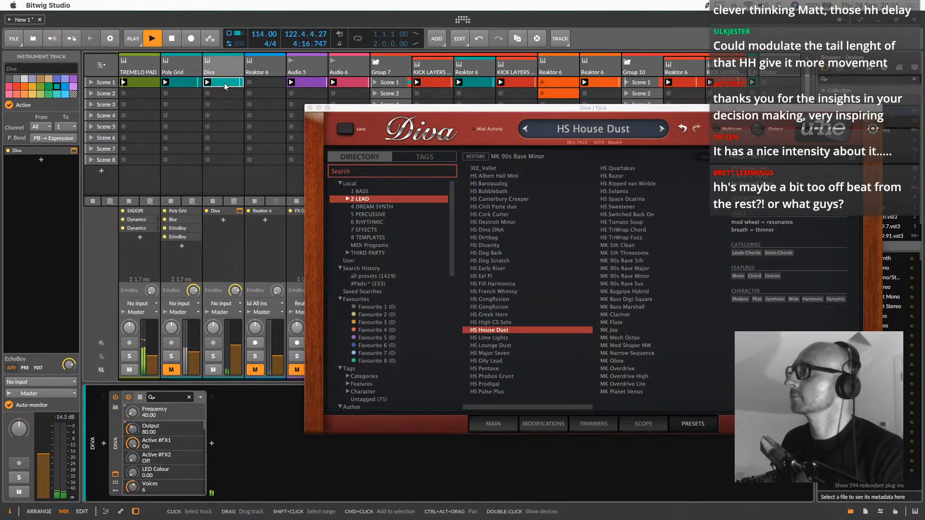
{"action": "left_click_drag", "start_coordinate": [453, 109], "coordinate": [451, 427]}
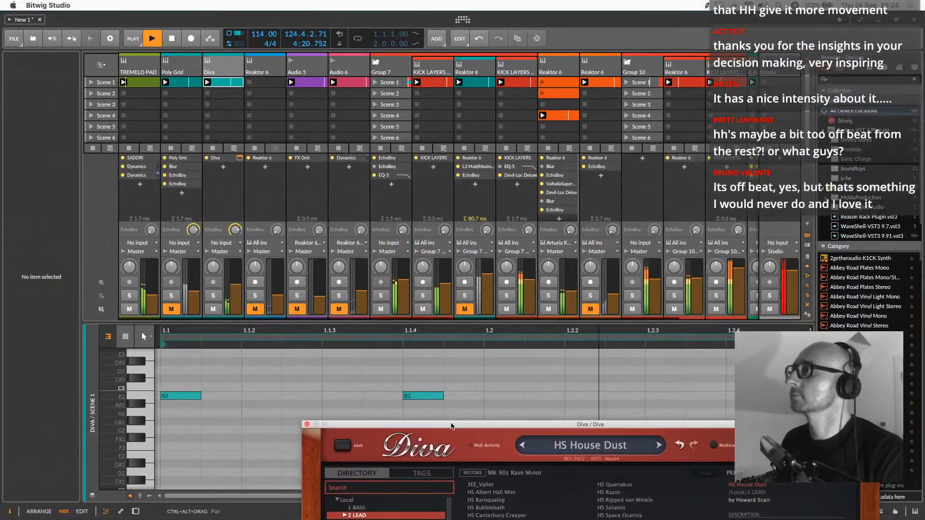
{"action": "left_click", "coordinate": [766, 386]}
{"action": "left_click_drag", "start_coordinate": [767, 337], "coordinate": [232, 354]}
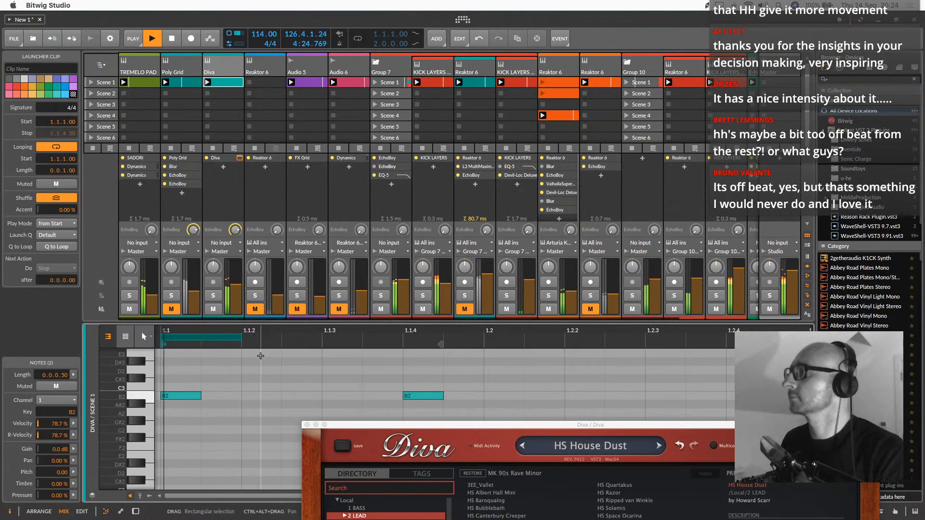
{"action": "left_click_drag", "start_coordinate": [395, 426], "coordinate": [384, 134]}
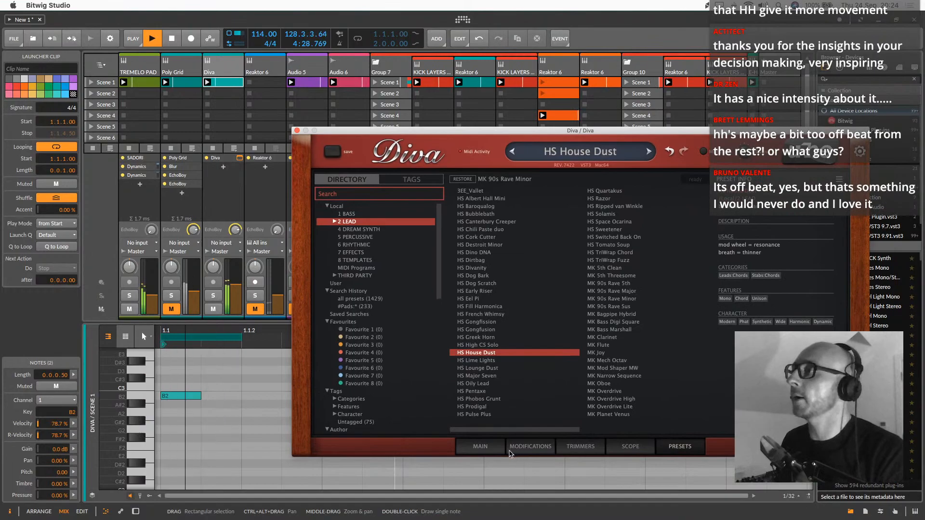
Try a different cutoff on HS House Dust and advance to the preset HS Lime Lights
{"action": "left_click", "coordinate": [480, 447]}
{"action": "mouse_move", "coordinate": [651, 212]}
{"action": "left_mouse_down"}
{"action": "mouse_move", "coordinate": [647, 173]}
{"action": "mouse_move", "coordinate": [649, 197]}
{"action": "left_mouse_up"}
{"action": "left_click", "coordinate": [648, 153]}
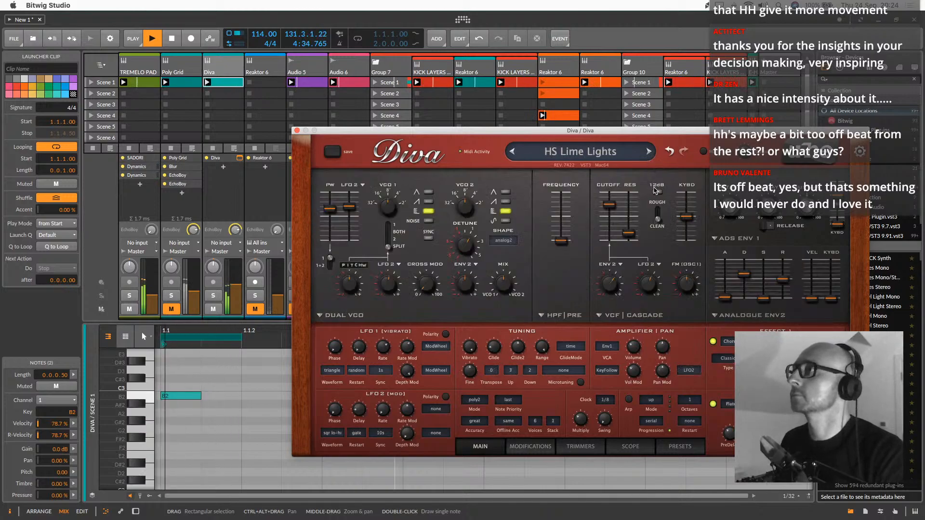
Audition more Lead presets in Diva, including MK Overdrive, TAS Silver Fox, MK Syncopat and HS Ripped van Winkle
{"action": "left_click", "coordinate": [679, 446]}
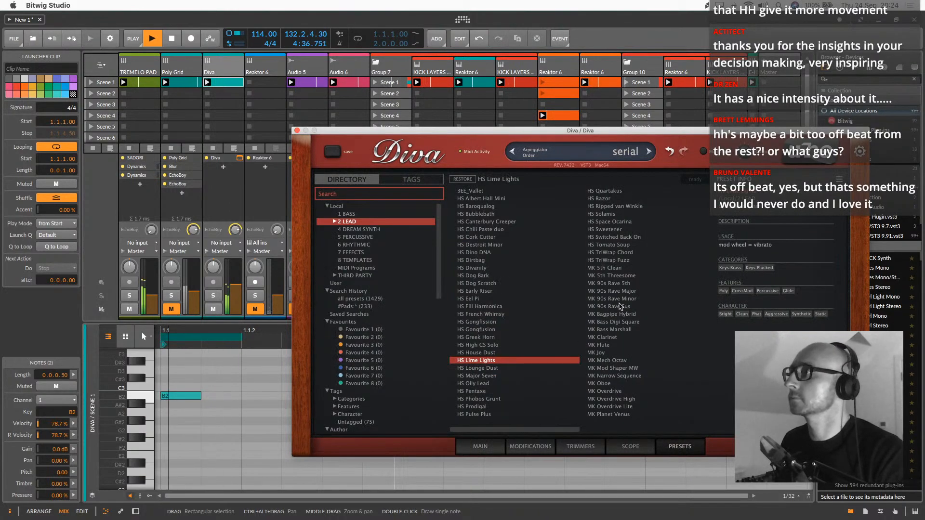
{"action": "left_click", "coordinate": [621, 307]}
{"action": "left_click", "coordinate": [627, 392]}
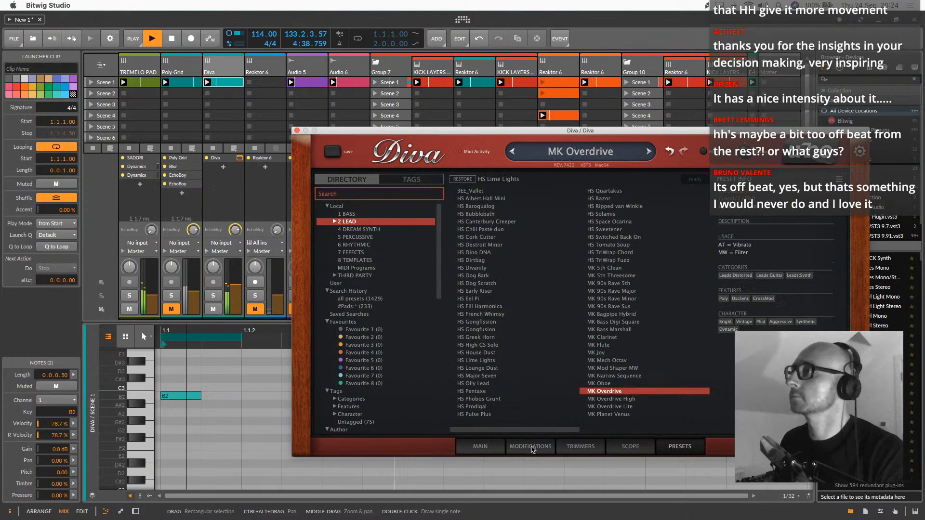
{"action": "left_click_drag", "start_coordinate": [551, 430], "coordinate": [617, 429]}
{"action": "left_click", "coordinate": [608, 276]}
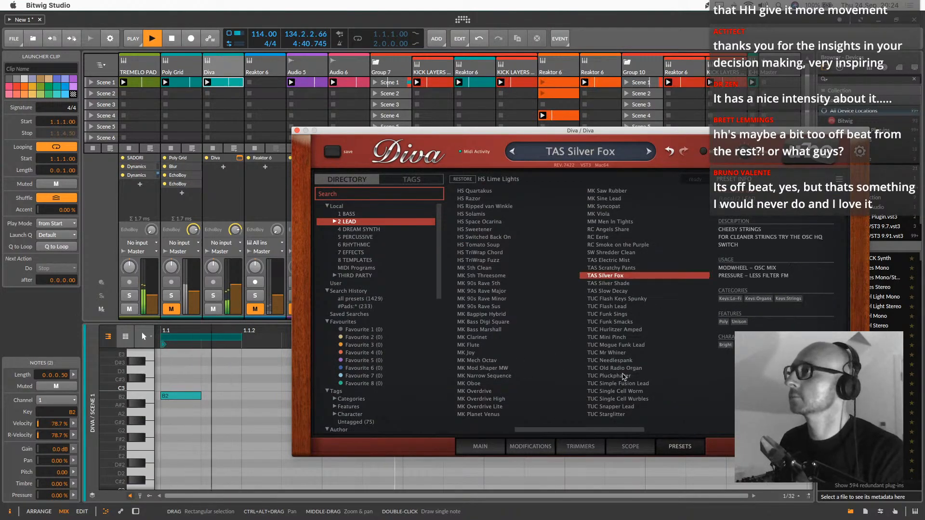
{"action": "left_click", "coordinate": [623, 375]}
{"action": "left_click", "coordinate": [619, 353]}
{"action": "left_click", "coordinate": [604, 206]}
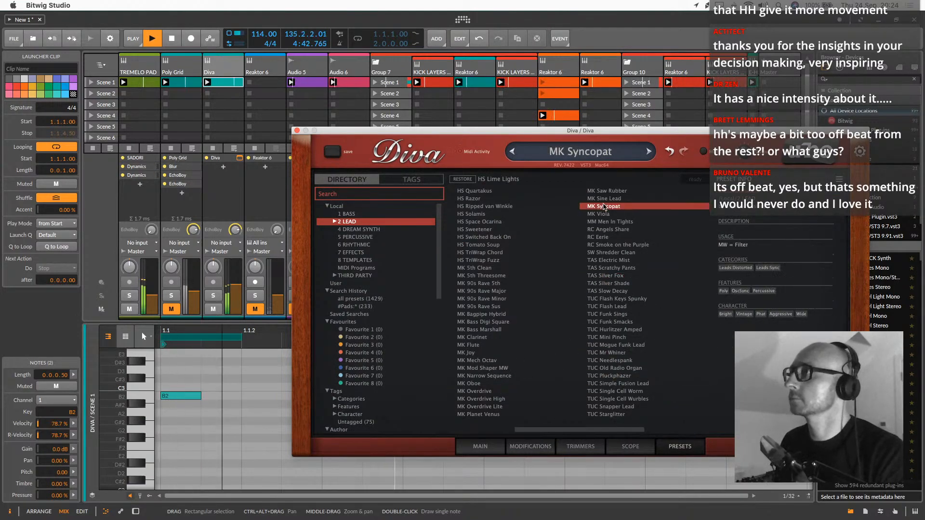
{"action": "left_click", "coordinate": [486, 206]}
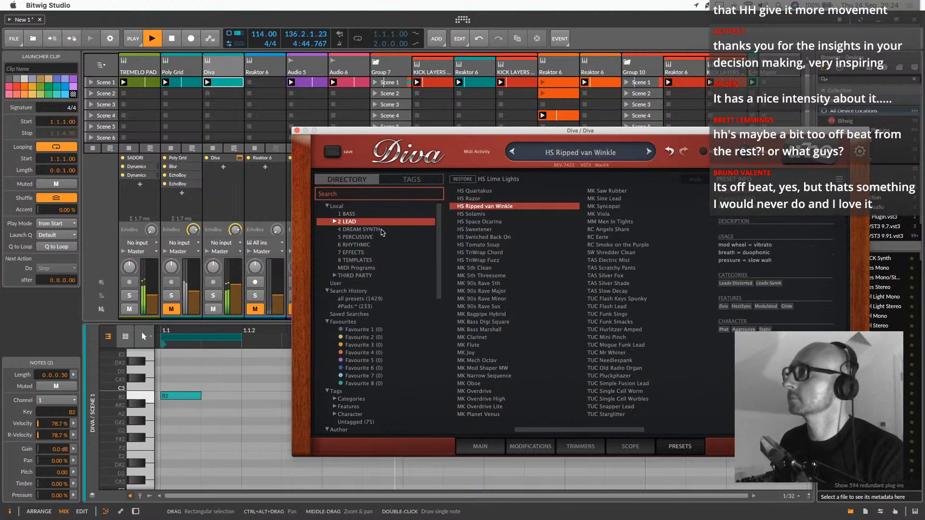
Audition MK Bass Hollow Octav and load MK Bass Sub Tri from Diva's Bass presets, showing its main controls
{"action": "left_click", "coordinate": [370, 230]}
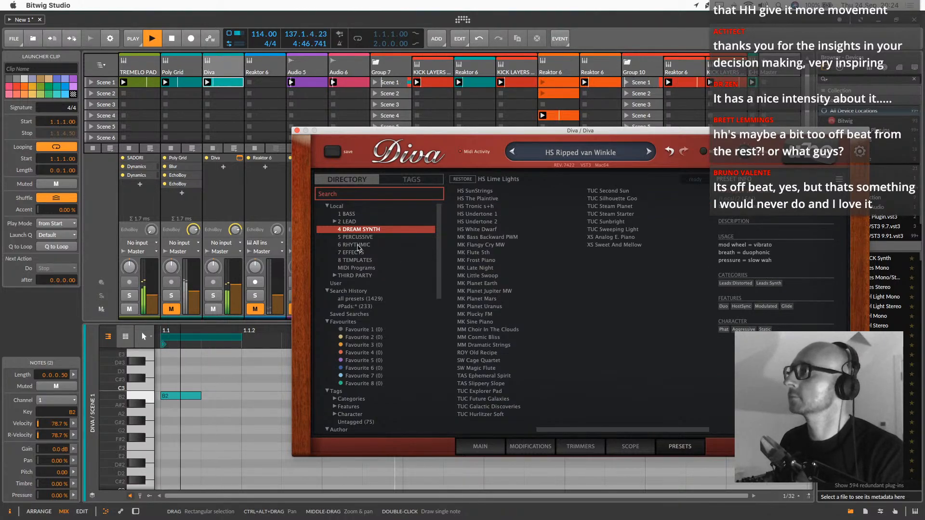
{"action": "left_click", "coordinate": [347, 214]}
{"action": "left_click", "coordinate": [508, 237]}
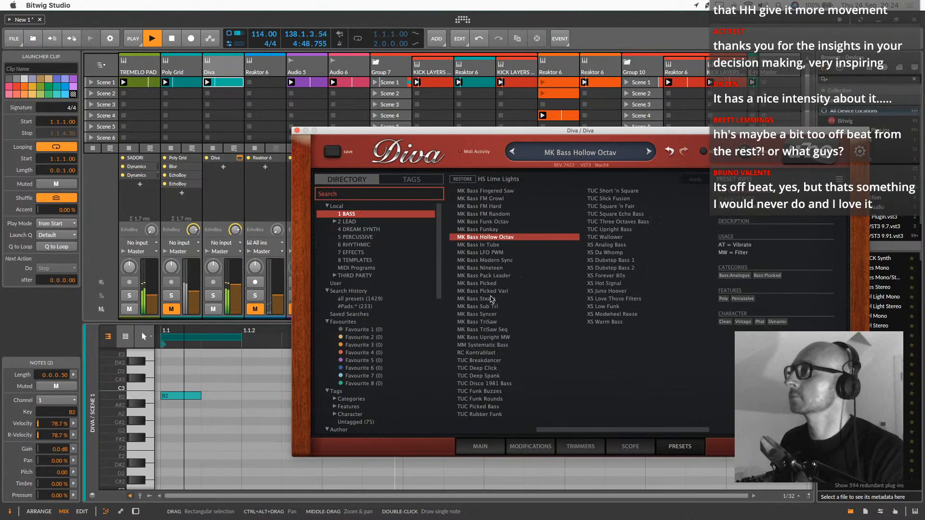
{"action": "left_click", "coordinate": [482, 307]}
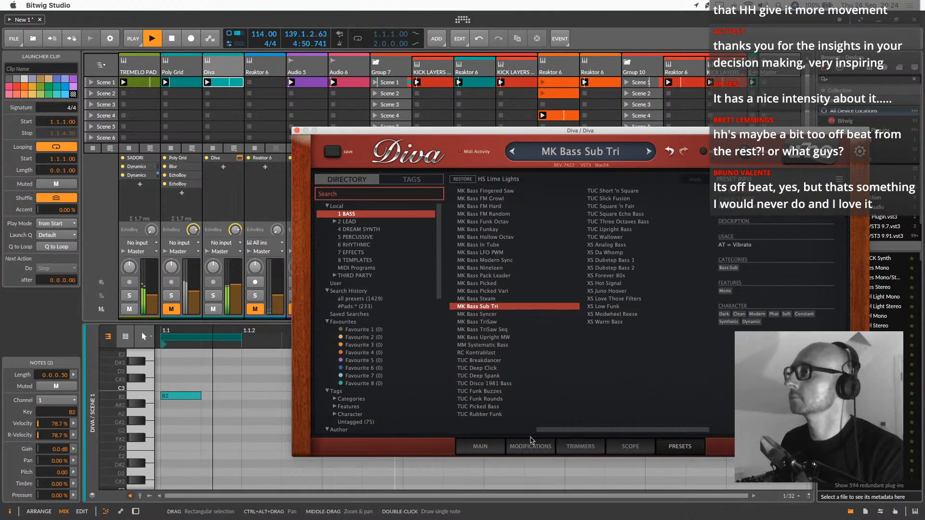
{"action": "left_click", "coordinate": [490, 448]}
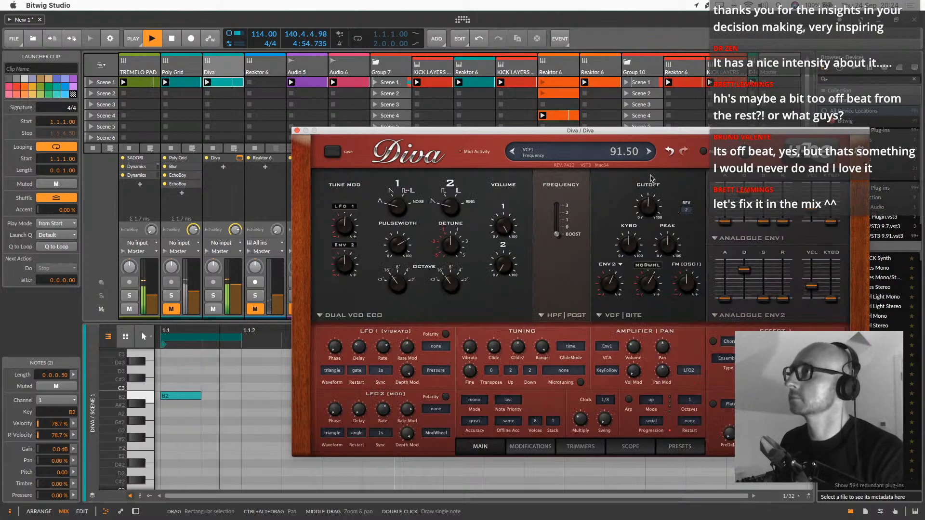
Transpose all notes in Diva's Scene 1 clip up one octave
{"action": "left_click_drag", "start_coordinate": [251, 424], "coordinate": [258, 448]}
{"action": "left_click", "coordinate": [232, 469]}
{"action": "key", "text": "super+a"}
{"action": "key", "text": "shift+Up"}
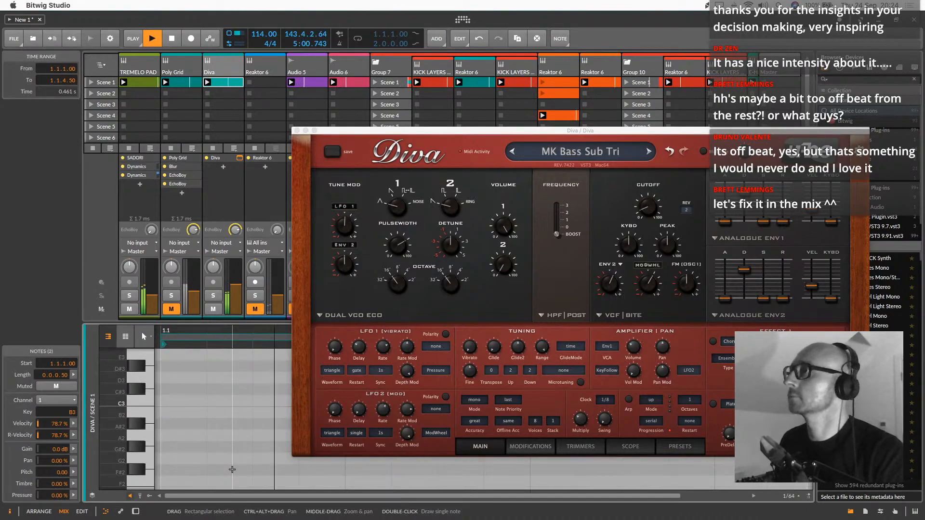
Adjust MK Bass Sub Tri's cutoff, then step through MK Bass Syncer and the following presets to MK Bass Upright MW
{"action": "left_click", "coordinate": [659, 192]}
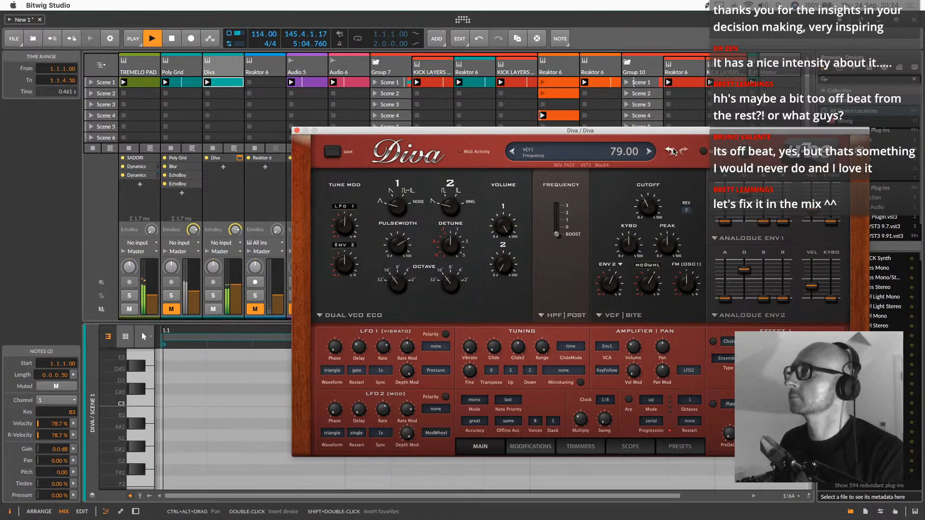
{"action": "left_click", "coordinate": [650, 151]}
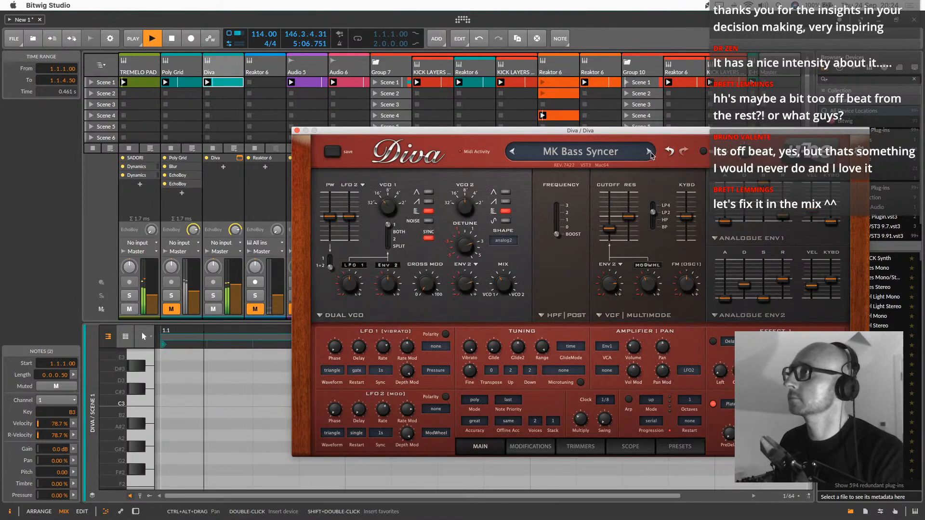
{"action": "mouse_move", "coordinate": [609, 230]}
{"action": "left_mouse_down"}
{"action": "mouse_move", "coordinate": [615, 210]}
{"action": "mouse_move", "coordinate": [617, 227]}
{"action": "left_mouse_up"}
{"action": "left_click", "coordinate": [650, 153]}
{"action": "left_click", "coordinate": [648, 151]}
{"action": "left_click", "coordinate": [616, 217]}
{"action": "left_click", "coordinate": [648, 151]}
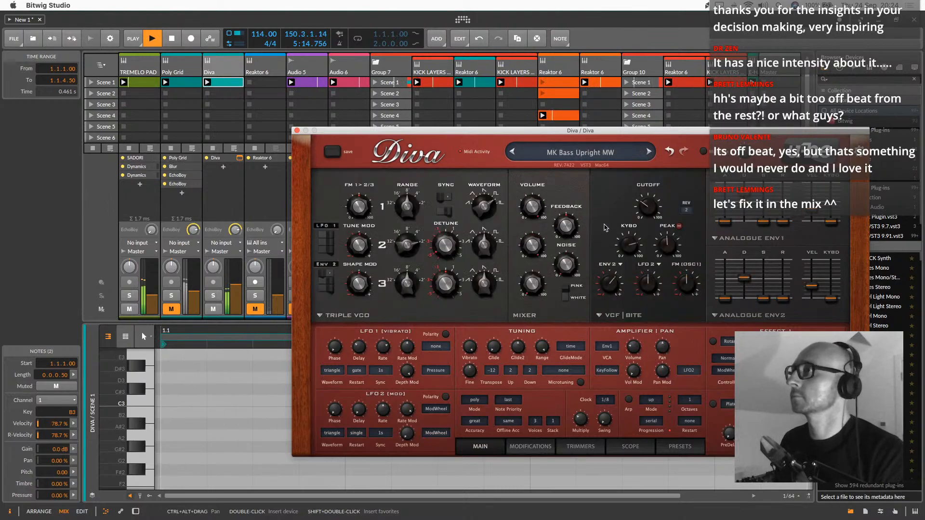
Raise MK Bass Upright MW's cutoff to 127.50, then audition the following presets up to the one with the Ladder filter
{"action": "left_click_drag", "start_coordinate": [648, 188], "coordinate": [648, 154]}
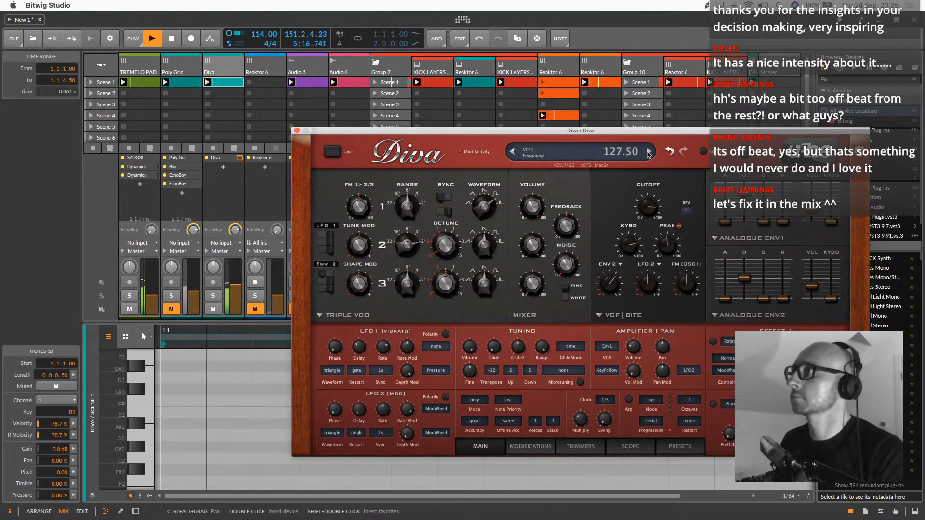
{"action": "left_click", "coordinate": [649, 151]}
{"action": "left_click_drag", "start_coordinate": [648, 197], "coordinate": [659, 168]}
{"action": "left_click", "coordinate": [650, 151]}
{"action": "left_click", "coordinate": [648, 152]}
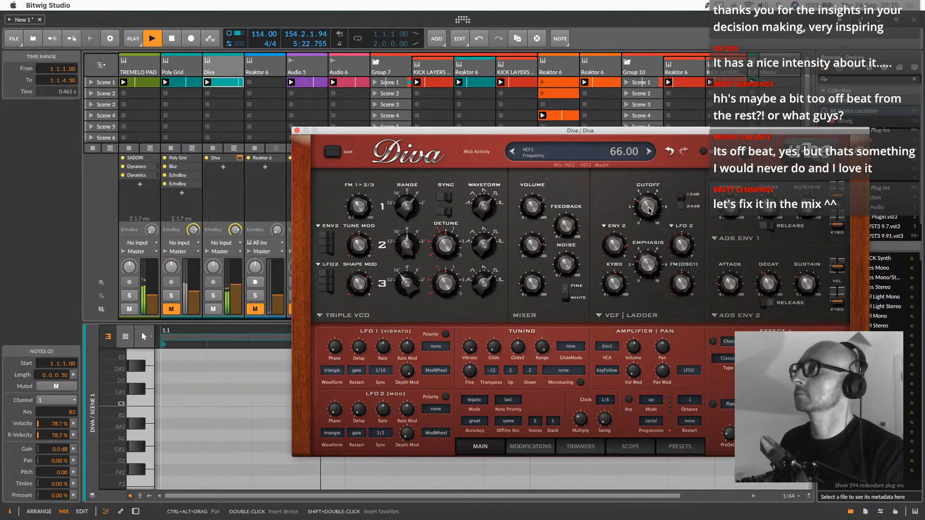
Raise the first note in Diva's Scene 1 clip to D4
{"action": "double_click", "coordinate": [229, 86]}
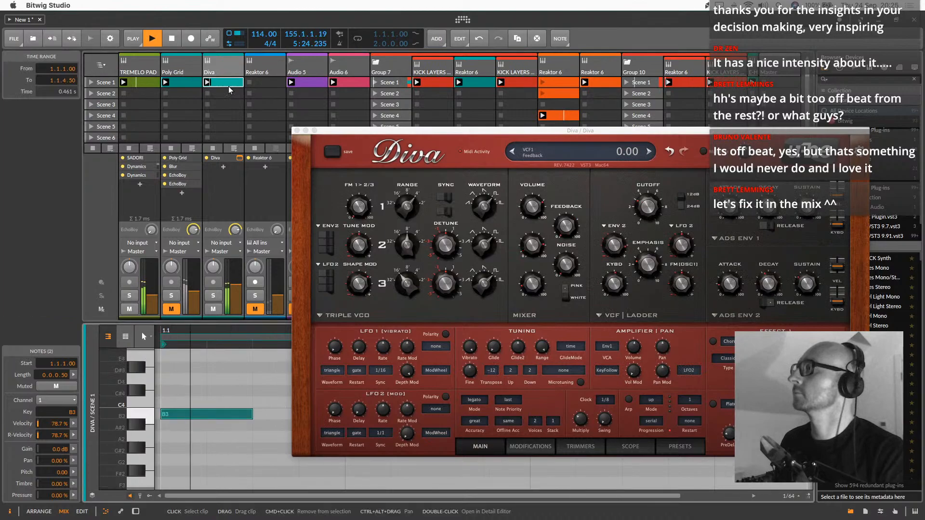
{"action": "left_click", "coordinate": [197, 417]}
{"action": "key", "text": "Up"}
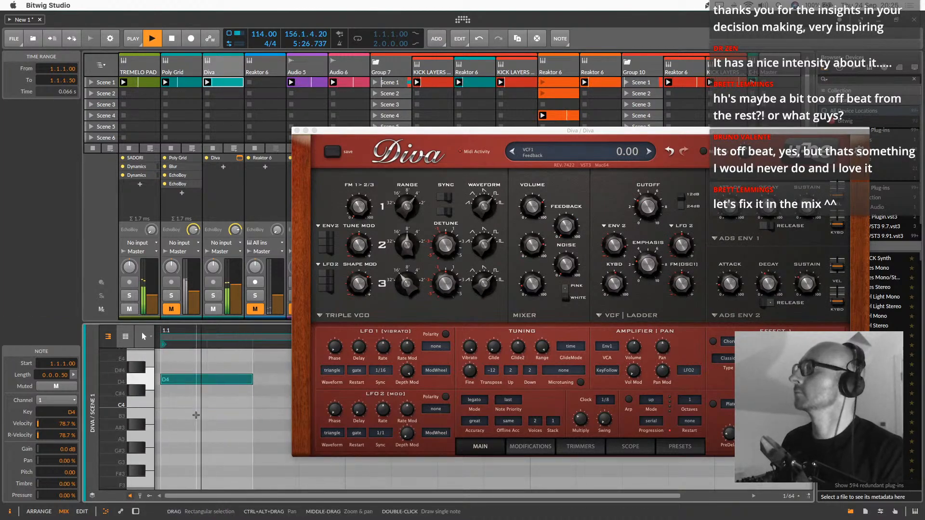
Raise the first note in Diva's Scene 1 clip to F4 and close the Diva plug-in window
{"action": "key", "text": "Up"}
{"action": "key", "text": "Up"}
{"action": "key", "text": "Up"}
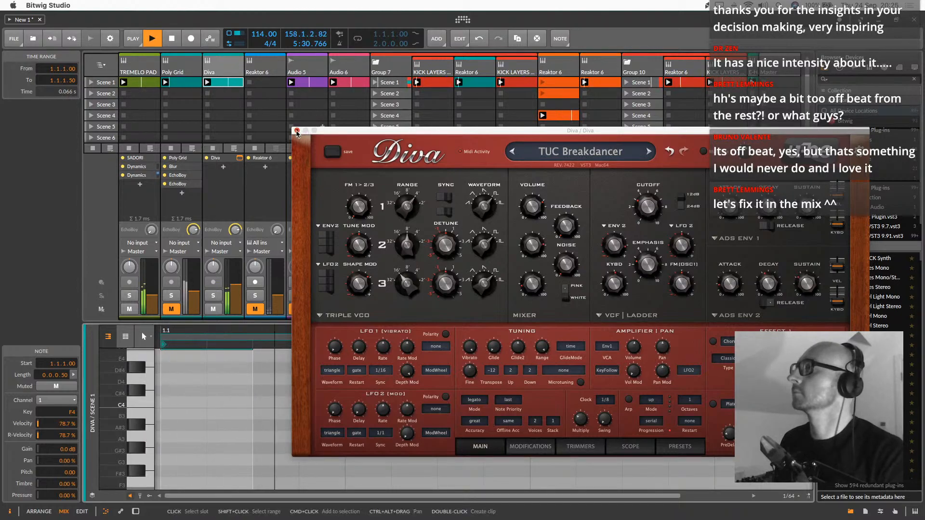
{"action": "left_click", "coordinate": [297, 130]}
Move the orange Reaktor 6 track's 16-bar Scene 4 clip into Scene 1 and its short Scene 1 clip into Scene 5
{"action": "scroll", "coordinate": [648, 105], "scroll_direction": "right", "scroll_amount": 3}
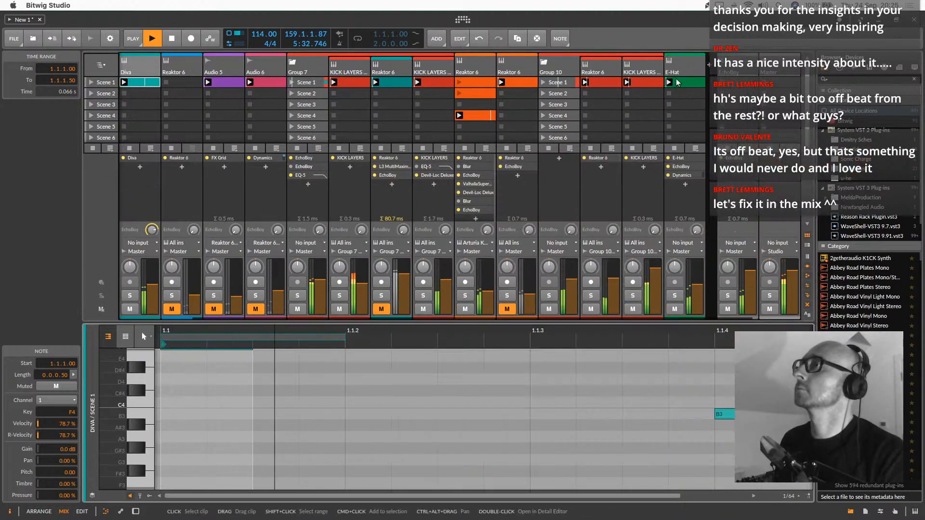
{"action": "left_click", "coordinate": [501, 84]}
{"action": "left_click", "coordinate": [486, 92]}
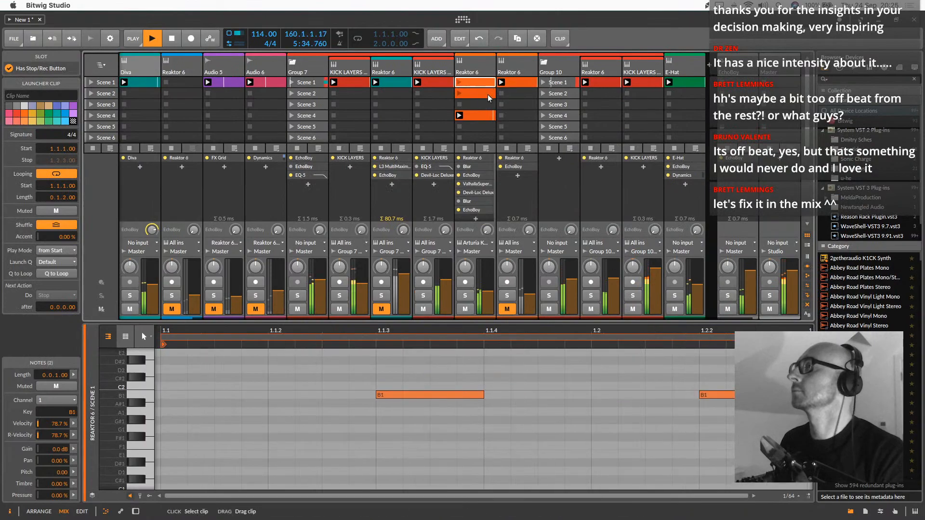
{"action": "left_click", "coordinate": [481, 117]}
{"action": "mouse_move", "coordinate": [476, 84]}
{"action": "left_mouse_down"}
{"action": "mouse_move", "coordinate": [480, 127]}
{"action": "mouse_move", "coordinate": [480, 86]}
{"action": "left_mouse_up"}
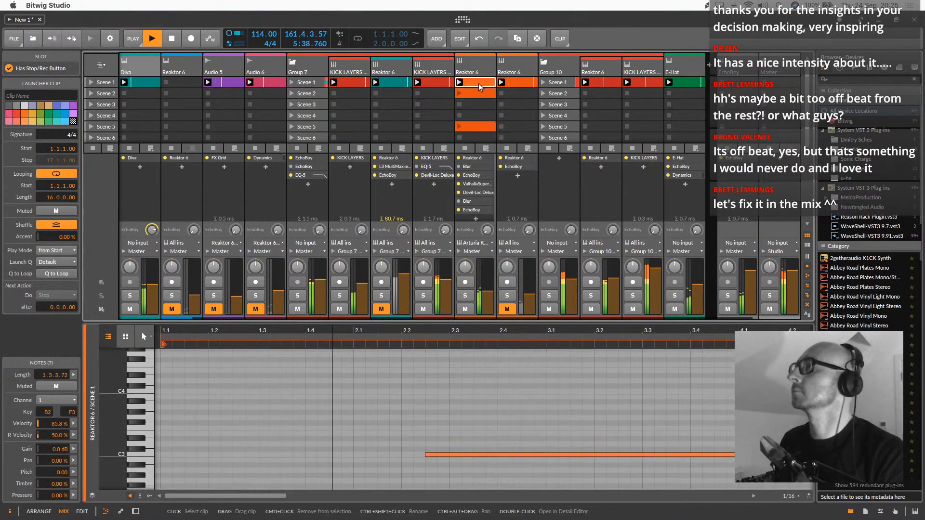
Copy Reaktor 6's 16-bar Scene 1 clip into Diva's Scene 3, then solo Diva and launch the copied clip
{"action": "scroll", "coordinate": [501, 119], "scroll_direction": "left", "scroll_amount": 2}
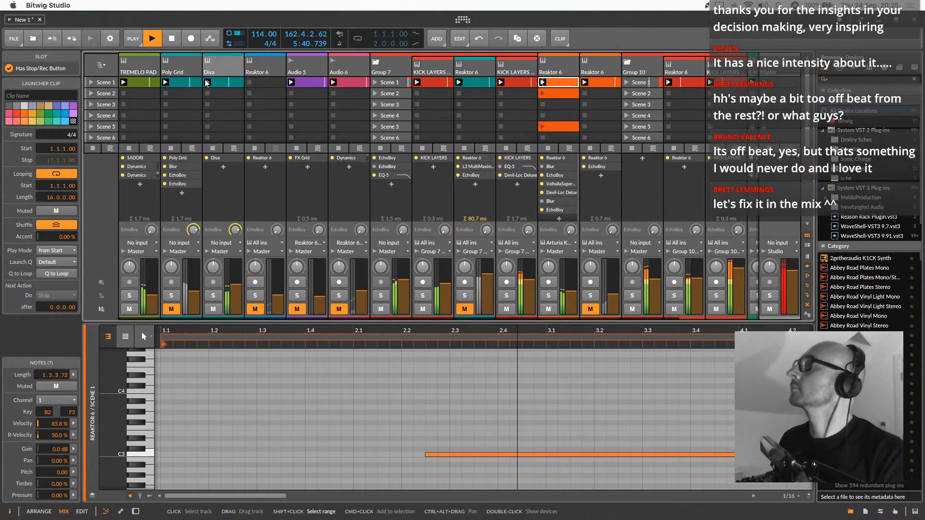
{"action": "left_click", "coordinate": [230, 85]}
{"action": "left_click", "coordinate": [215, 105]}
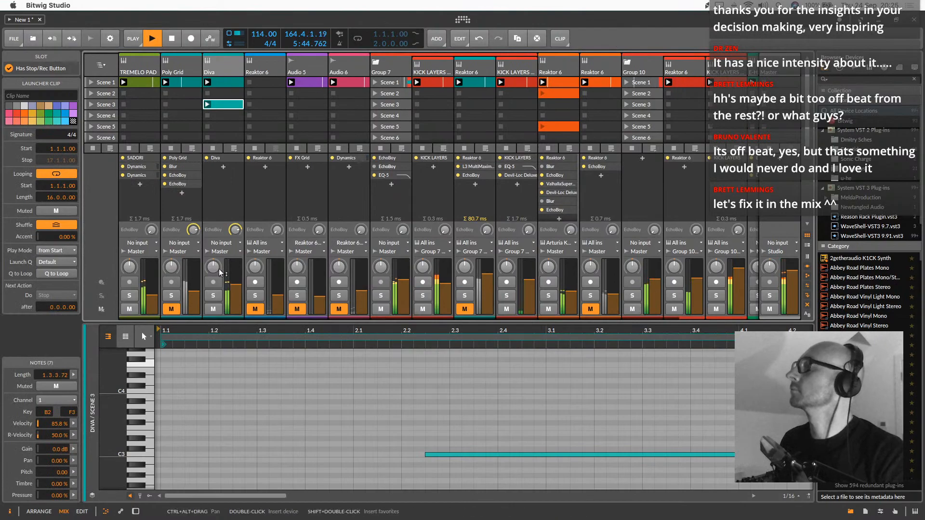
{"action": "left_click", "coordinate": [214, 296]}
{"action": "left_click", "coordinate": [207, 104]}
{"action": "left_click_drag", "start_coordinate": [356, 331], "coordinate": [290, 337]}
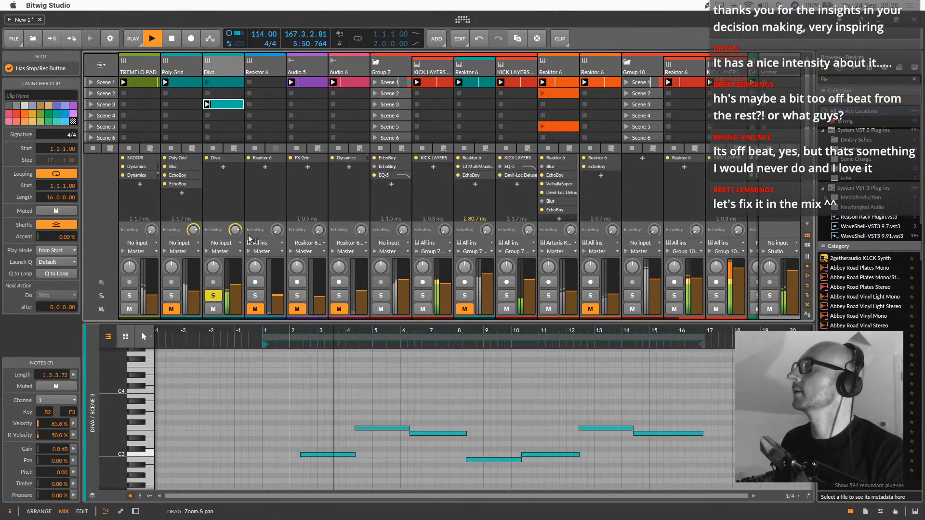
Raise the filter cutoff in the Diva plug-in to 73.00
{"action": "left_click", "coordinate": [216, 56]}
{"action": "key", "text": "d"}
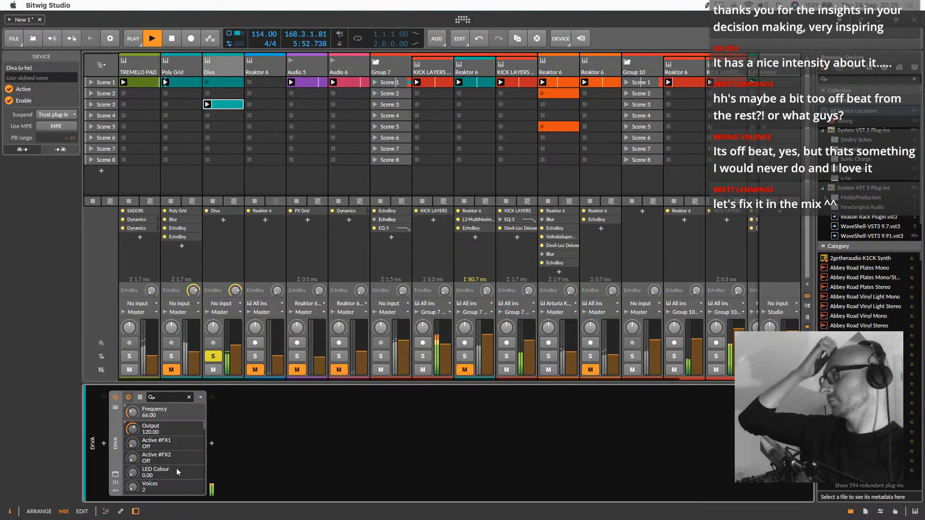
{"action": "left_click", "coordinate": [115, 475]}
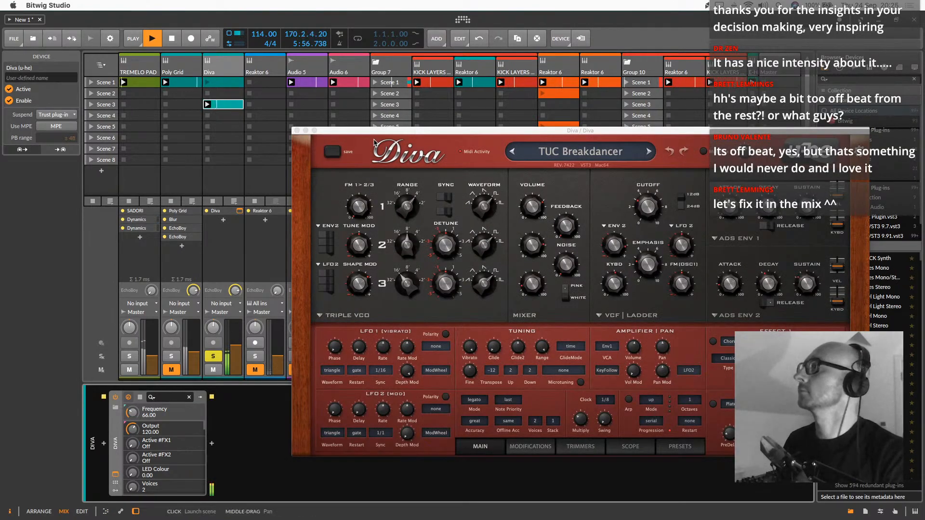
{"action": "left_click_drag", "start_coordinate": [649, 206], "coordinate": [650, 189]}
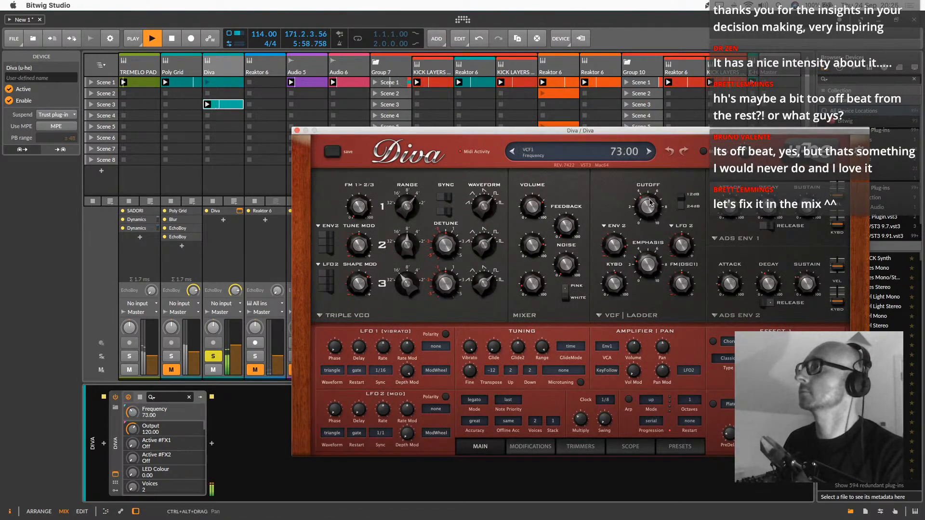
{"action": "left_click", "coordinate": [296, 130]}
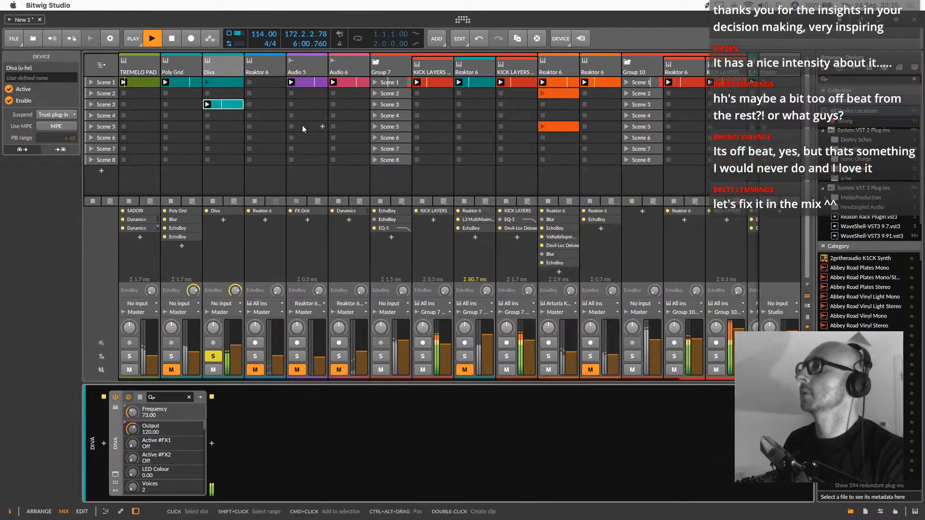
Copy the orange Reaktor 6 track's two EchoBoys, ValhallaSupermassive, Devil-Loc Deluxe and second Blur onto the Diva track
{"action": "left_click", "coordinate": [565, 66]}
{"action": "left_click", "coordinate": [360, 449]}
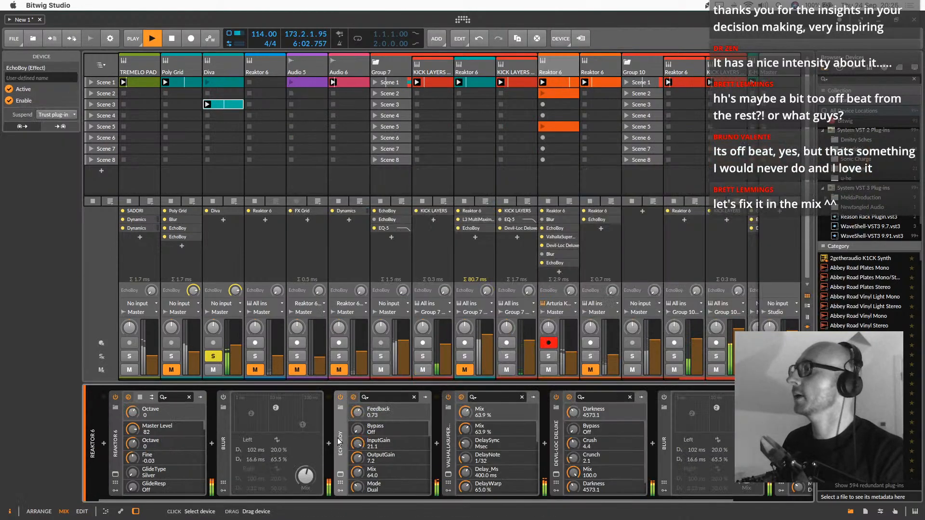
{"action": "left_click", "coordinate": [556, 446], "text": "shift"}
{"action": "scroll", "coordinate": [578, 438], "scroll_direction": "right", "scroll_amount": 3}
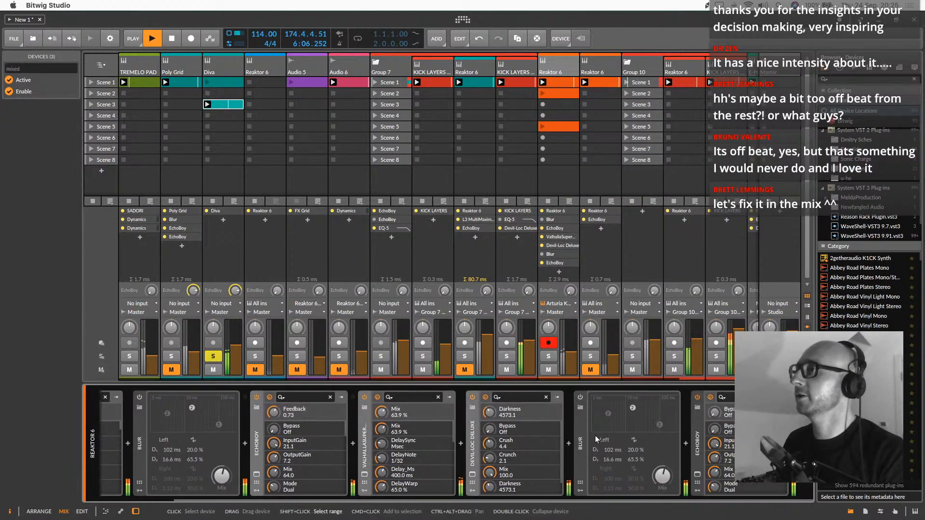
{"action": "left_click", "coordinate": [705, 443], "text": "shift"}
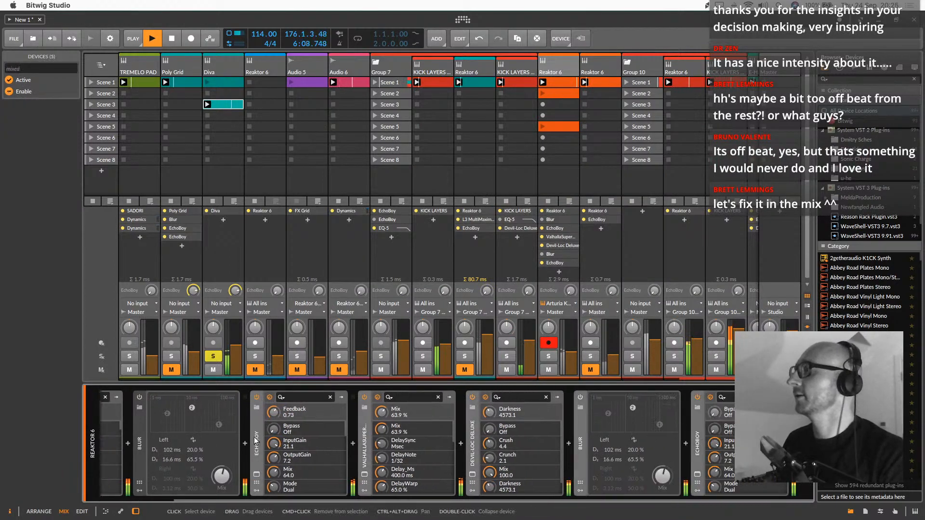
{"action": "left_click", "coordinate": [218, 60]}
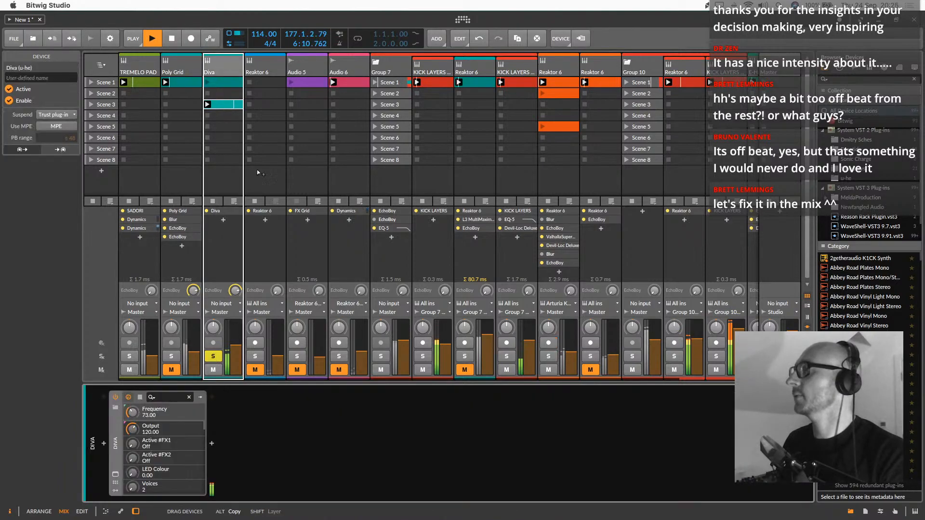
{"action": "key", "text": "super+v"}
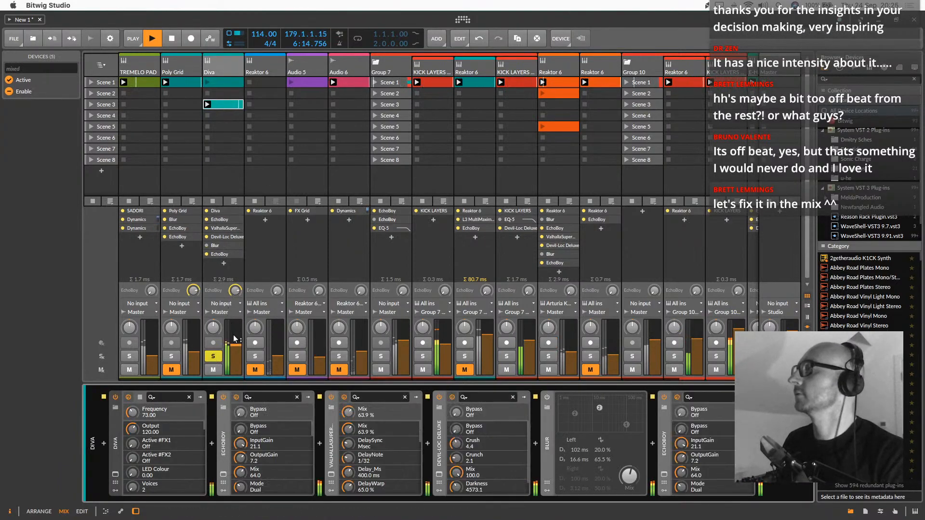
Transpose Diva's Scene 3 notes up one octave and extend the first note back to the clip start at 1.1.1.00
{"action": "double_click", "coordinate": [217, 103]}
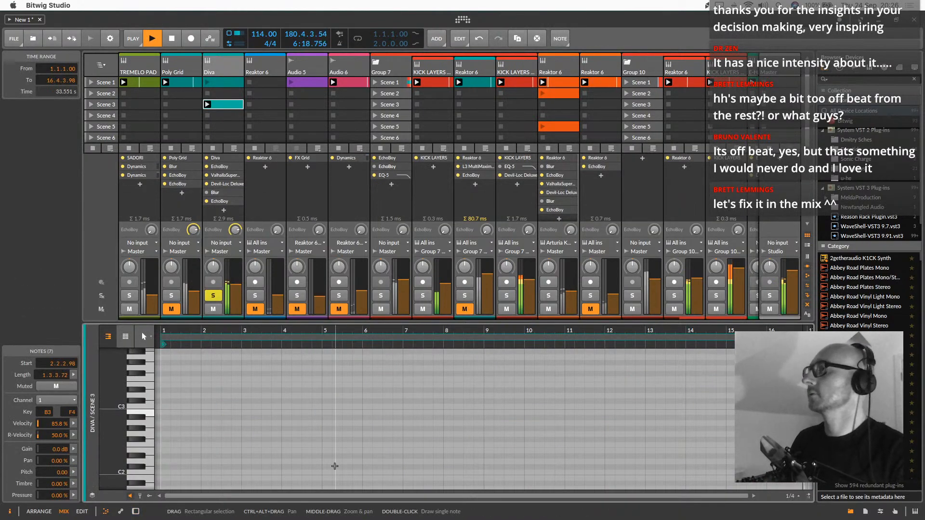
{"action": "scroll", "coordinate": [232, 396], "scroll_direction": "up", "scroll_amount": 5}
{"action": "scroll", "coordinate": [232, 396], "scroll_direction": "down", "scroll_amount": 2}
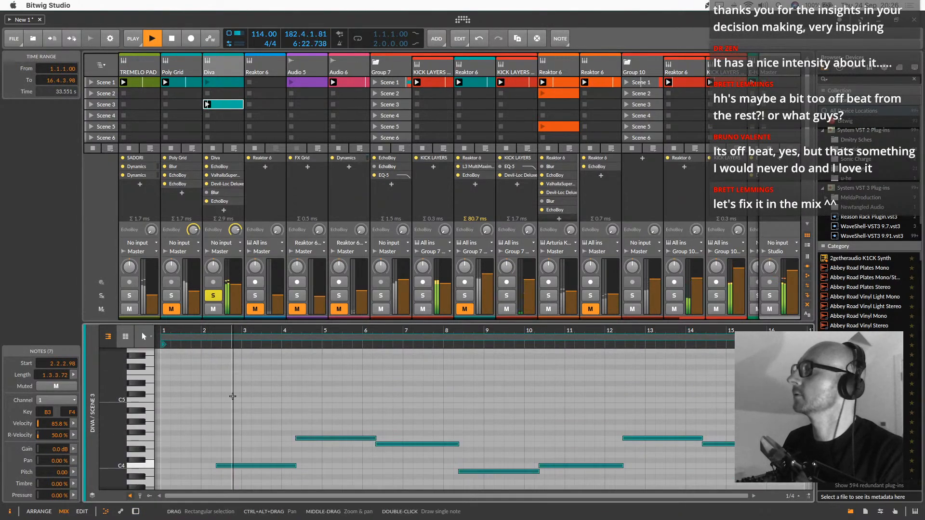
{"action": "left_click", "coordinate": [231, 400]}
{"action": "left_click_drag", "start_coordinate": [217, 466], "coordinate": [161, 466]}
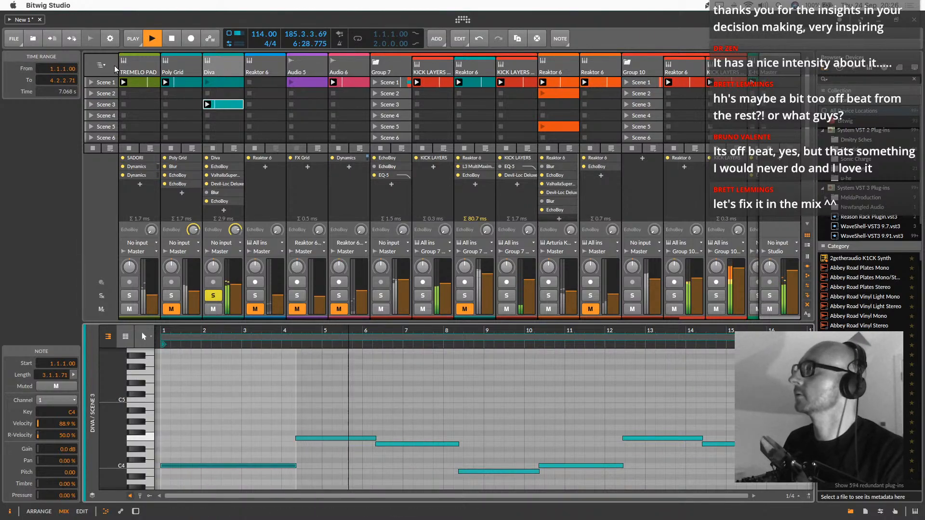
{"action": "left_click", "coordinate": [129, 69]}
{"action": "double_click", "coordinate": [139, 63]}
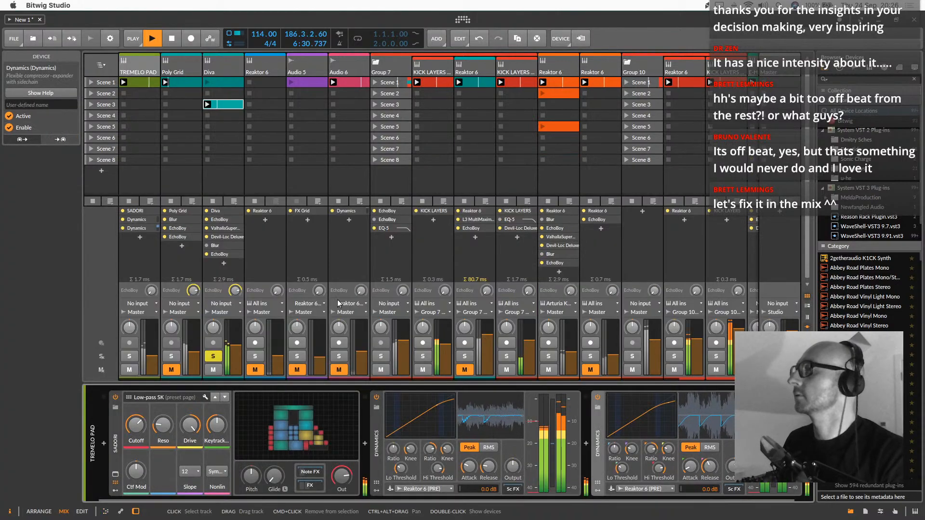
{"action": "scroll", "coordinate": [541, 433], "scroll_direction": "right", "scroll_amount": 1}
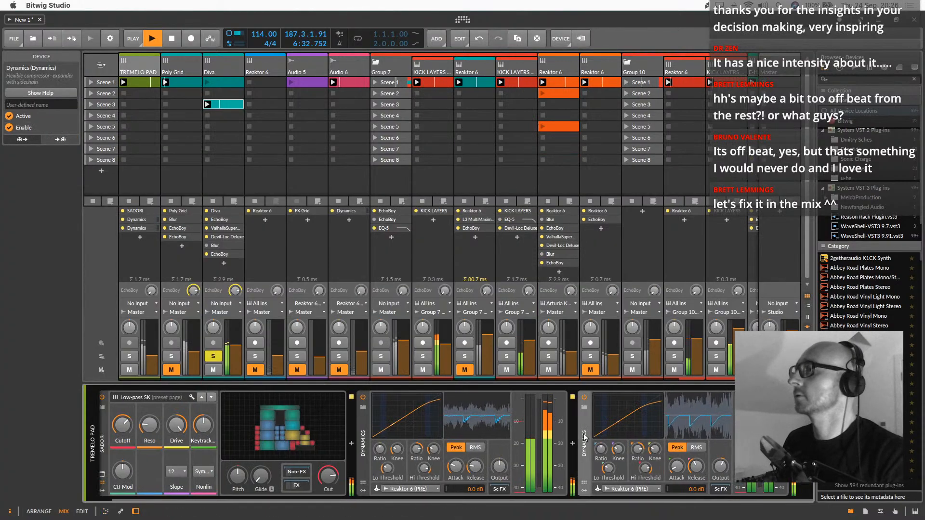
{"action": "left_click_drag", "start_coordinate": [582, 441], "coordinate": [223, 71]}
{"action": "scroll", "coordinate": [610, 420], "scroll_direction": "right", "scroll_amount": 3}
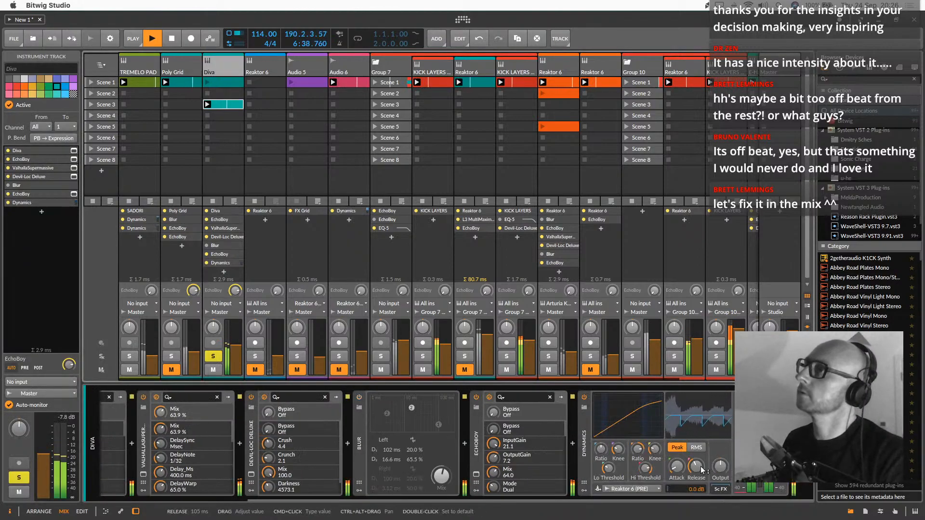
Lower the high threshold of Diva's Dynamics, set its high ratio to 1:1.44, and unsolo the Diva track
{"action": "mouse_move", "coordinate": [646, 474]}
{"action": "left_mouse_down"}
{"action": "mouse_move", "coordinate": [646, 498]}
{"action": "mouse_move", "coordinate": [646, 488]}
{"action": "left_mouse_up"}
{"action": "left_click_drag", "start_coordinate": [638, 449], "coordinate": [637, 461]}
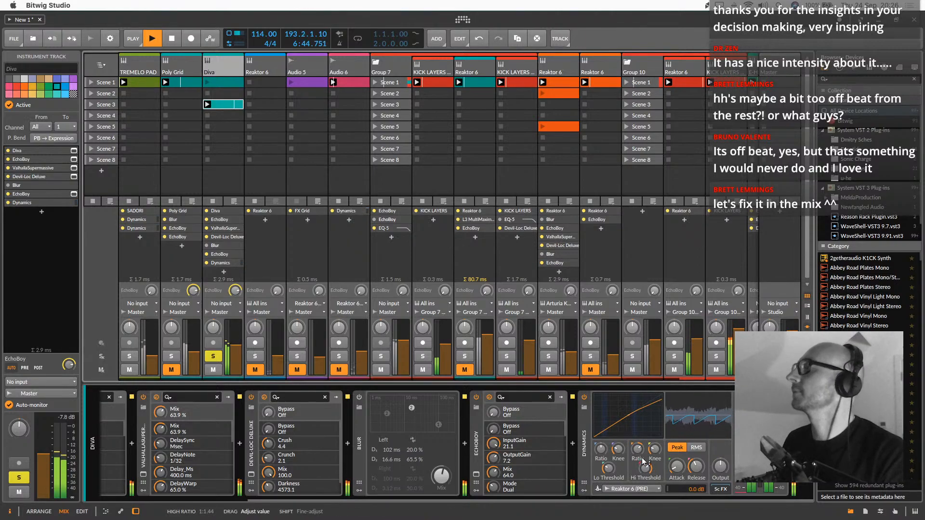
{"action": "left_click", "coordinate": [220, 356]}
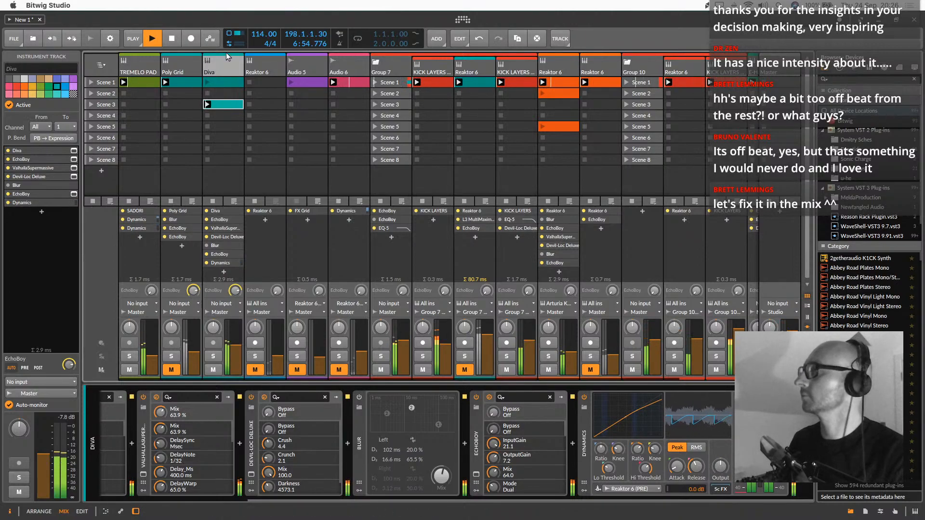
{"action": "scroll", "coordinate": [207, 435], "scroll_direction": "left", "scroll_amount": 5}
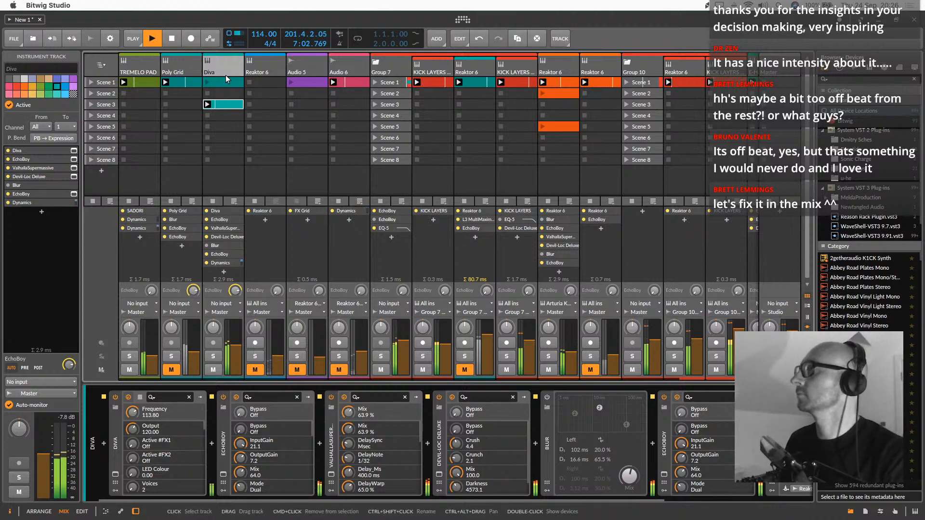
Copy Diva's Scene 1 clip into Poly Grid's Scene 3, play it unmuted, and lower its first note one octave to F3
{"action": "double_click", "coordinate": [177, 106]}
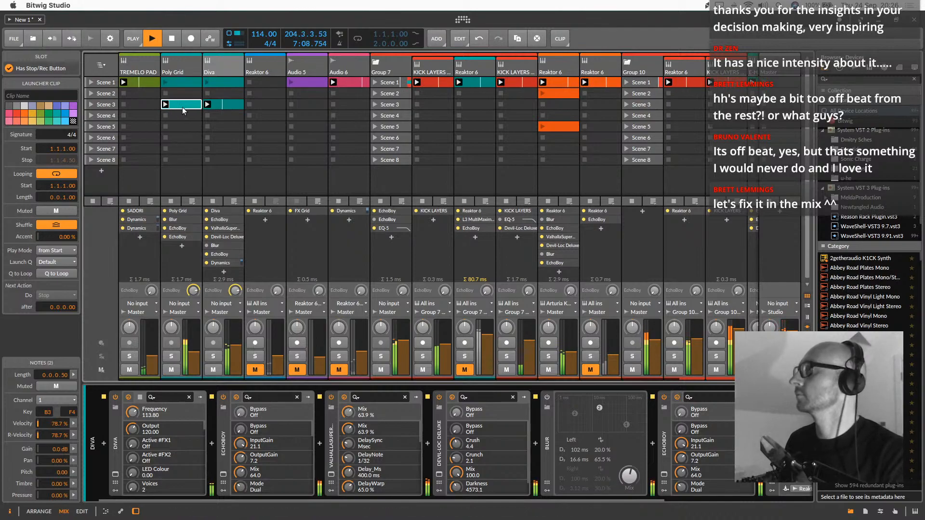
{"action": "double_click", "coordinate": [182, 106]}
{"action": "left_click_drag", "start_coordinate": [220, 441], "coordinate": [213, 361]}
{"action": "key", "text": "shift+Down"}
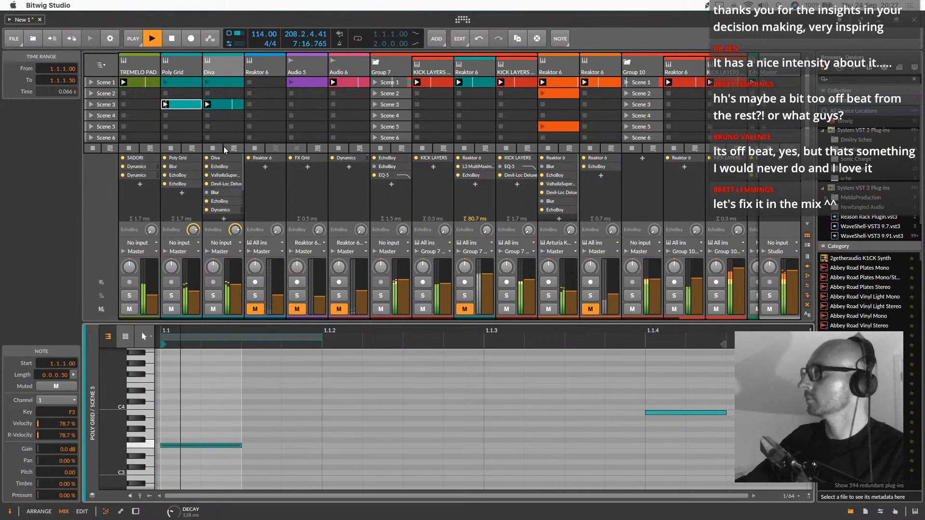
Open the Poly Grid patch and increase the Triangle oscillator's fold
{"action": "double_click", "coordinate": [186, 73]}
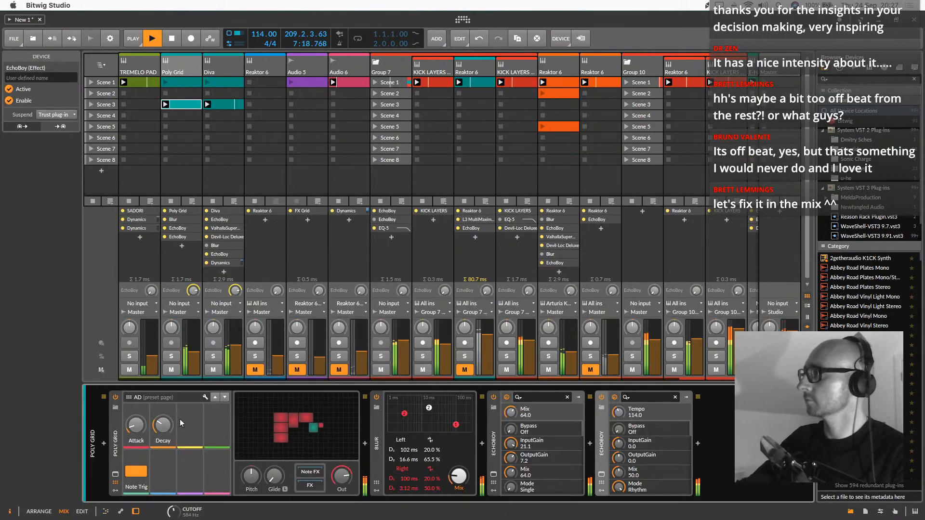
{"action": "left_click", "coordinate": [283, 430]}
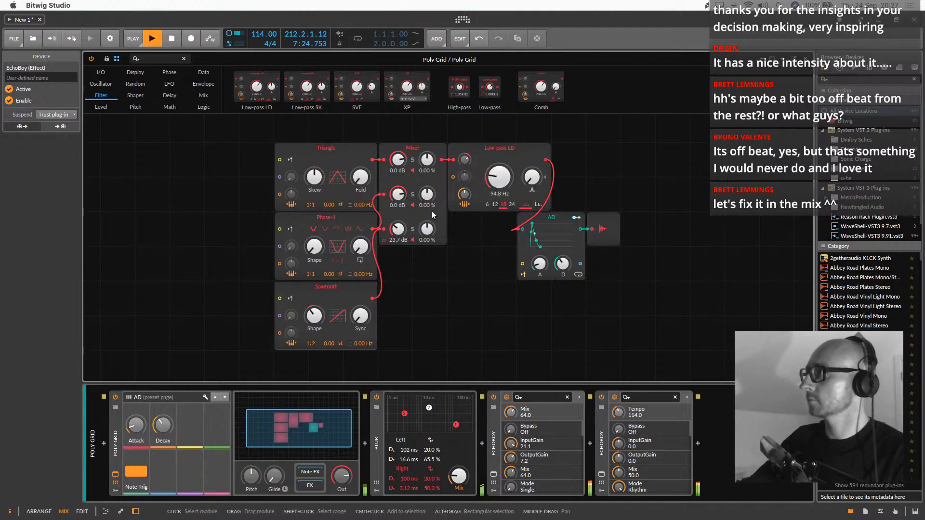
{"action": "left_click_drag", "start_coordinate": [369, 180], "coordinate": [369, 180]}
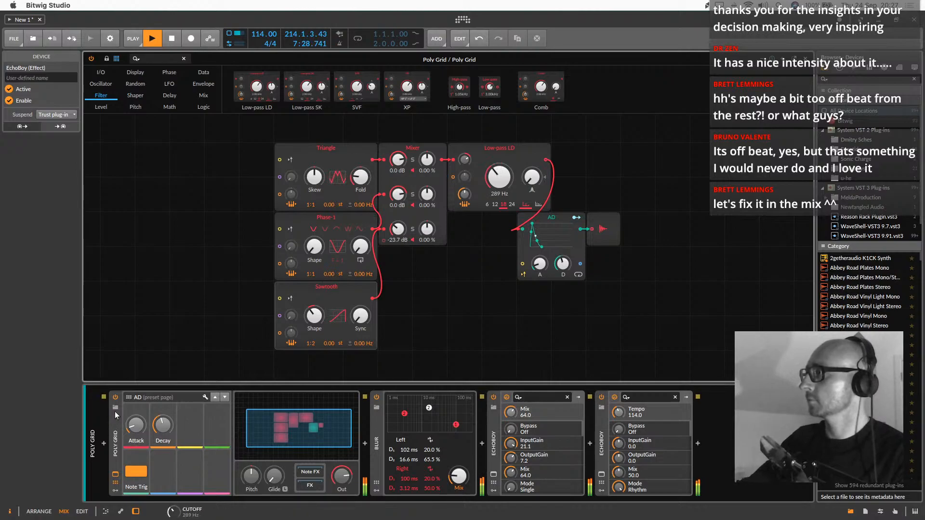
Browse replacement presets for the Poly Grid instrument, filtered to Bitwig devices with the dirty tag
{"action": "left_click", "coordinate": [116, 409]}
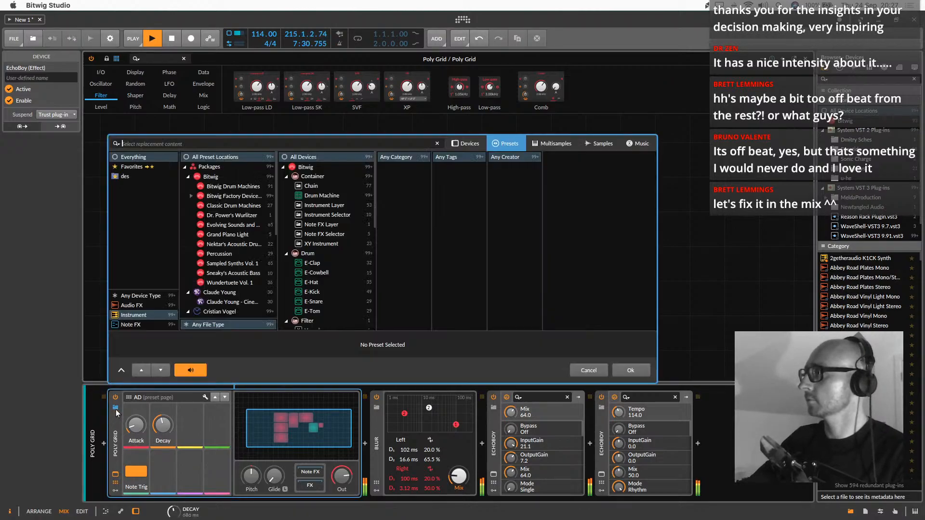
{"action": "scroll", "coordinate": [332, 230], "scroll_direction": "down", "scroll_amount": 5}
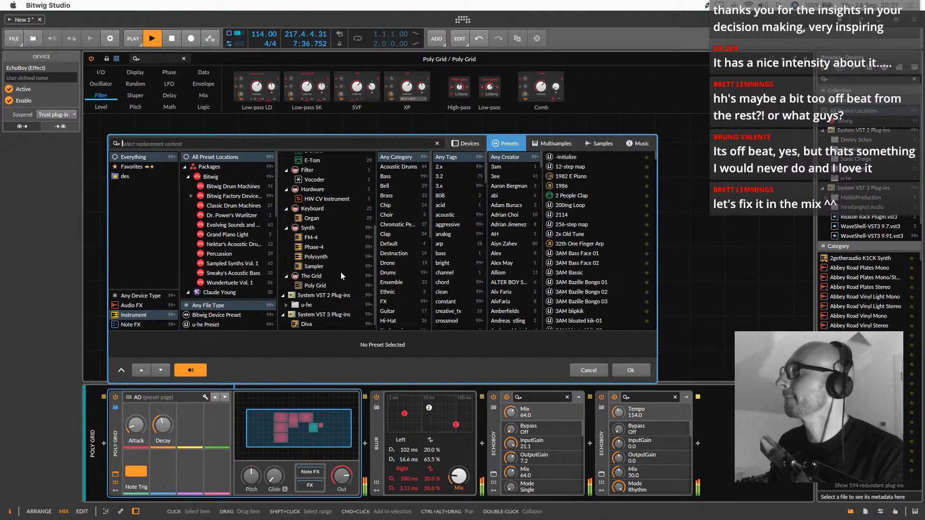
{"action": "scroll", "coordinate": [340, 273], "scroll_direction": "up", "scroll_amount": 3}
{"action": "scroll", "coordinate": [340, 273], "scroll_direction": "up", "scroll_amount": 2}
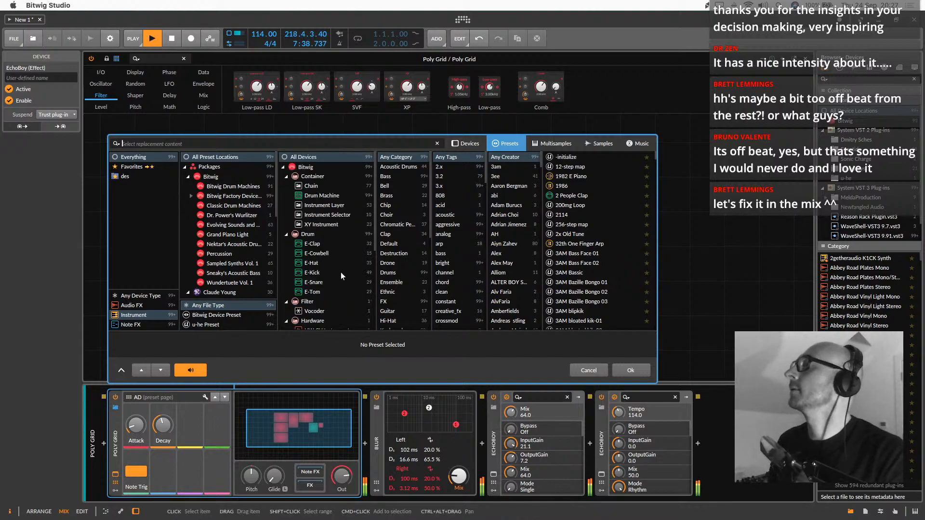
{"action": "left_click", "coordinate": [315, 168]}
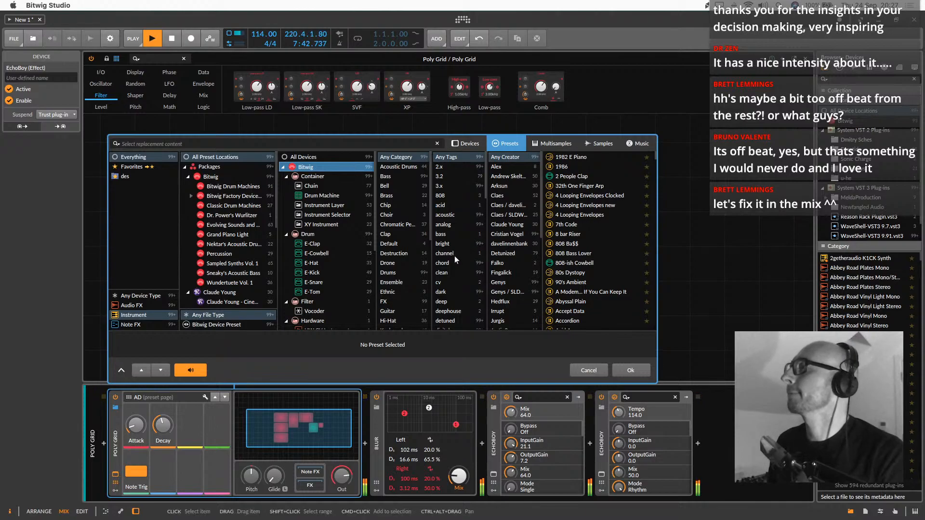
{"action": "scroll", "coordinate": [454, 280], "scroll_direction": "down", "scroll_amount": 3}
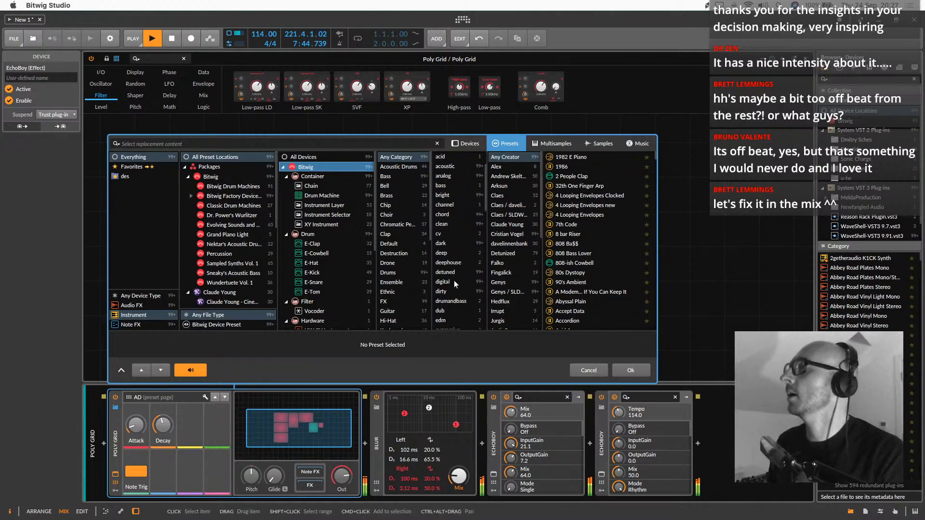
{"action": "left_click", "coordinate": [446, 241]}
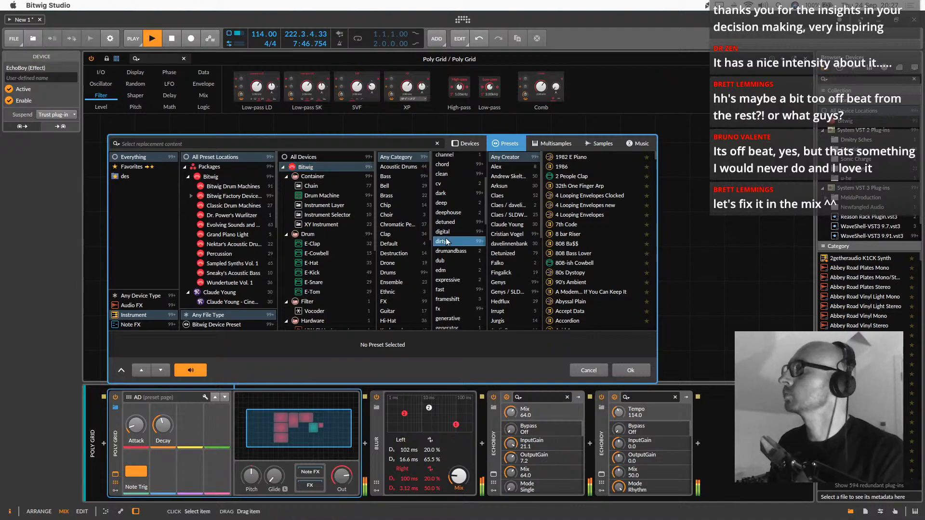
Audition the Ambient Strings and Bass Face presets, and load the Polysynth preset Bassline 2 in place of Poly Grid
{"action": "left_click", "coordinate": [573, 205]}
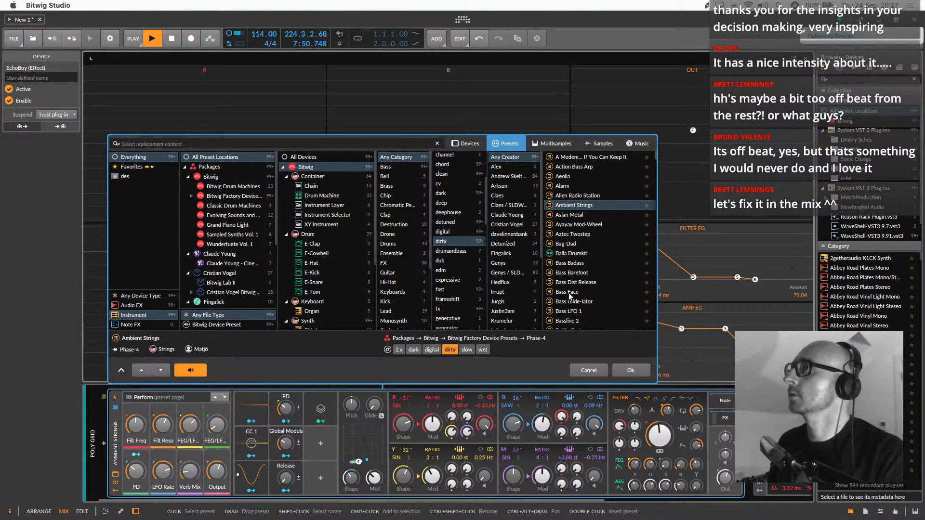
{"action": "left_click", "coordinate": [568, 293]}
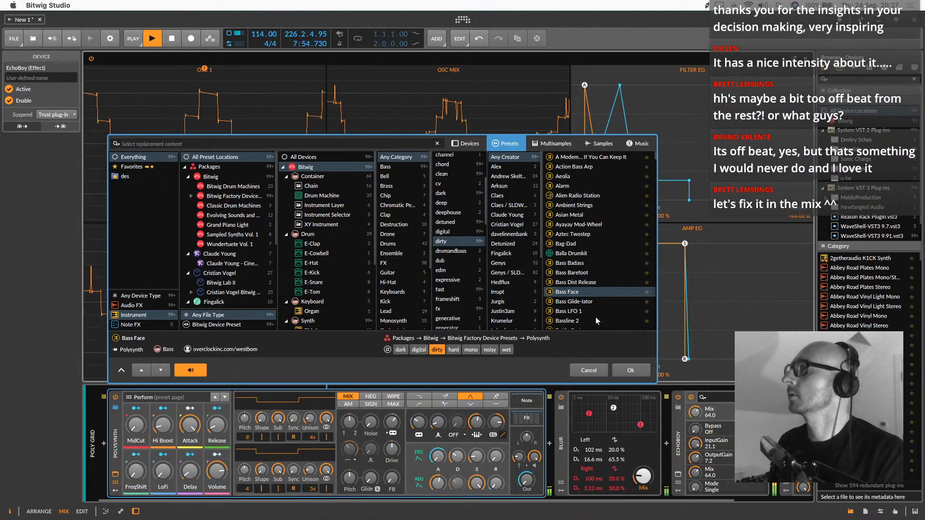
{"action": "left_click", "coordinate": [569, 321]}
{"action": "scroll", "coordinate": [572, 305], "scroll_direction": "down", "scroll_amount": 4}
{"action": "scroll", "coordinate": [573, 241], "scroll_direction": "up", "scroll_amount": 3}
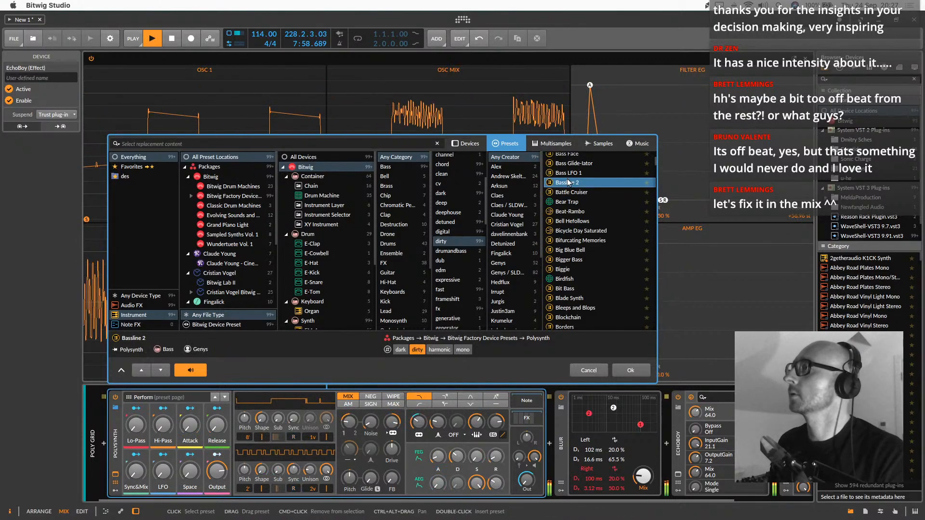
{"action": "double_click", "coordinate": [569, 183]}
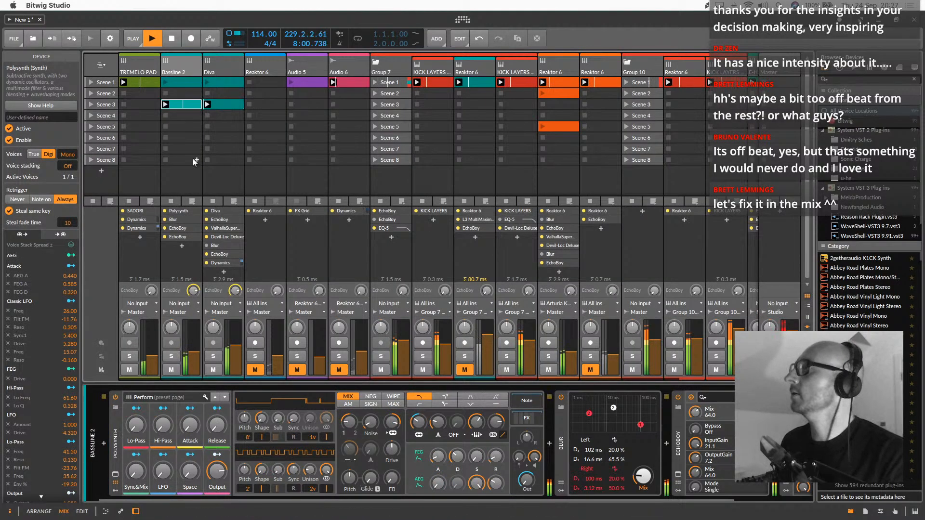
Adjust the Bassline 2 track's volume and lower the Polysynth's filter cutoff
{"action": "mouse_move", "coordinate": [193, 346]}
{"action": "left_mouse_down"}
{"action": "mouse_move", "coordinate": [193, 329]}
{"action": "mouse_move", "coordinate": [193, 346]}
{"action": "left_mouse_up"}
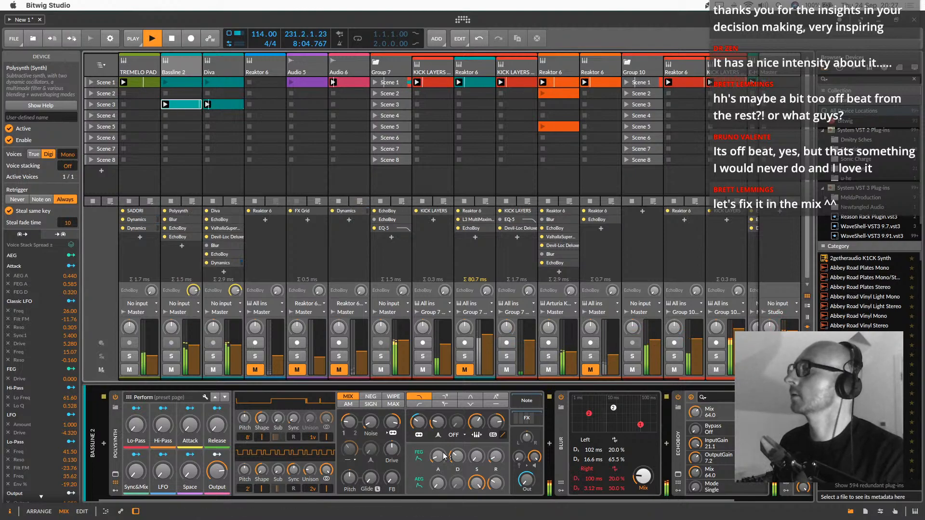
{"action": "left_click_drag", "start_coordinate": [419, 426], "coordinate": [419, 453]}
Transpose all notes in Bassline 2's Scene 3 clip up two octaves and close the note editor
{"action": "double_click", "coordinate": [180, 106]}
{"action": "left_click", "coordinate": [338, 461]}
{"action": "key", "text": "super+a"}
{"action": "key", "text": "shift+Up"}
{"action": "key", "text": "shift+Up"}
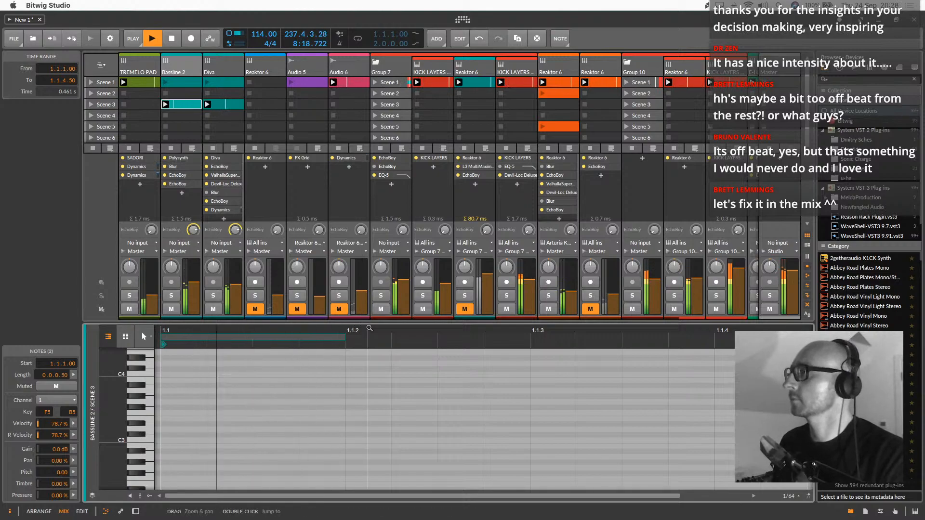
{"action": "left_click_drag", "start_coordinate": [370, 323], "coordinate": [377, 516]}
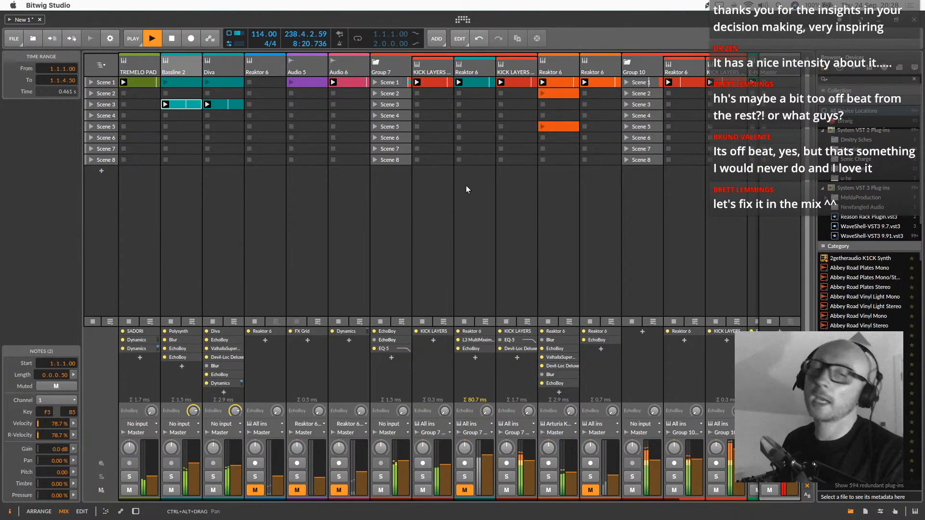
Lower the E-Hat track's volume and set the mix of its EchoBoy to 100
{"action": "scroll", "coordinate": [603, 126], "scroll_direction": "right", "scroll_amount": 2}
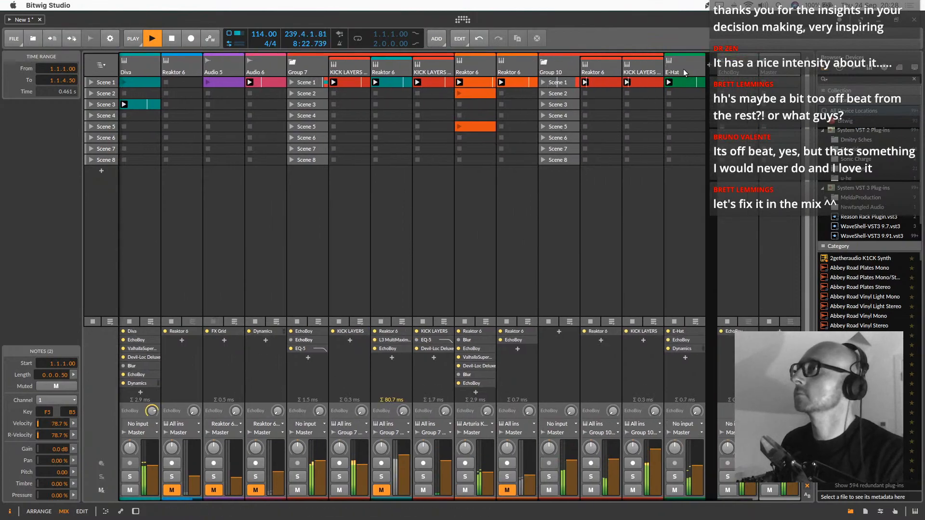
{"action": "left_click", "coordinate": [683, 68]}
{"action": "left_click_drag", "start_coordinate": [694, 465], "coordinate": [697, 490]}
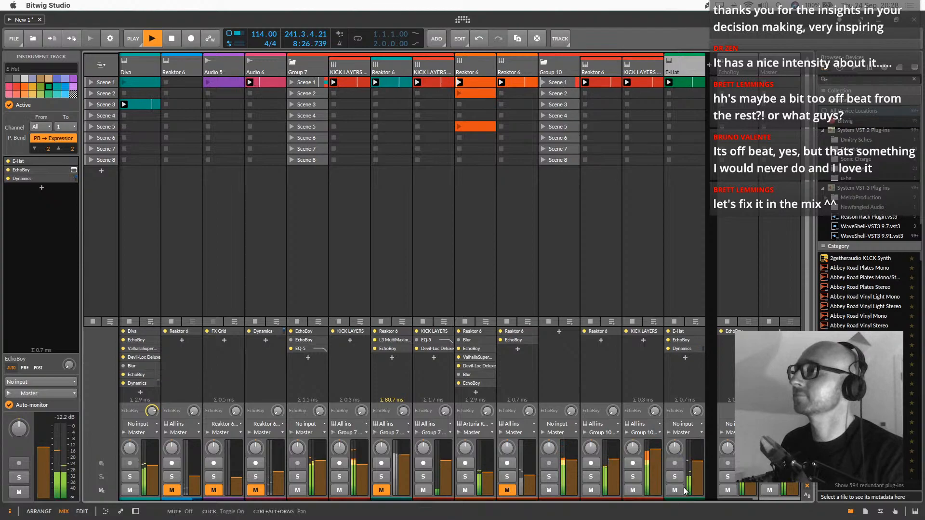
{"action": "double_click", "coordinate": [684, 71]}
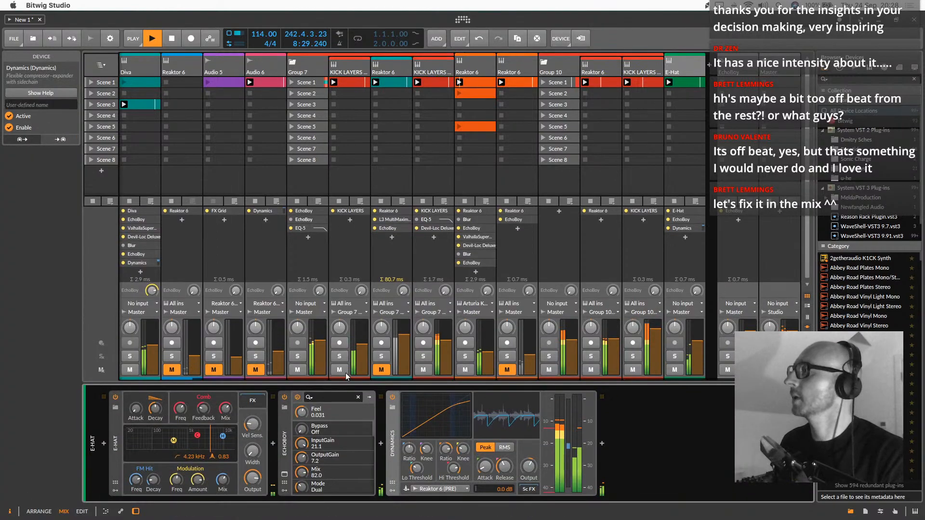
{"action": "left_click", "coordinate": [284, 474]}
{"action": "left_click_drag", "start_coordinate": [321, 206], "coordinate": [328, 150]}
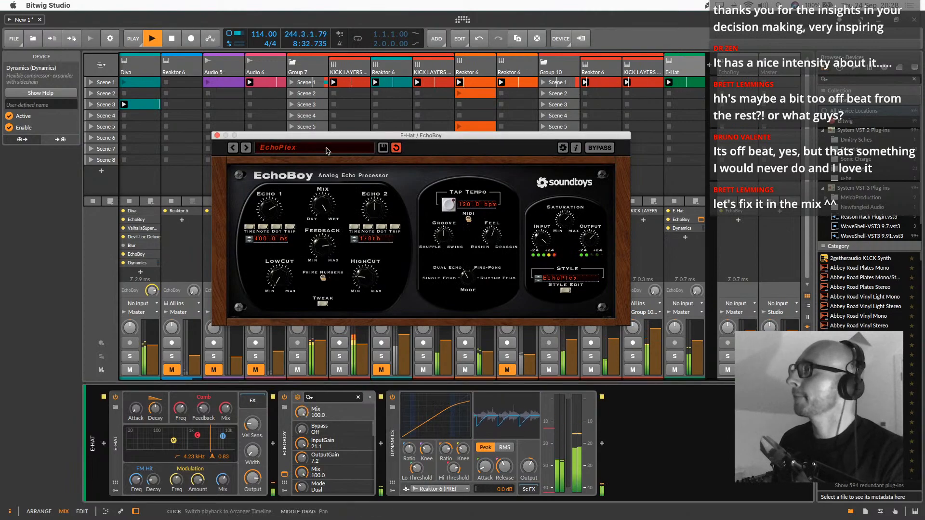
{"action": "left_click", "coordinate": [217, 136]}
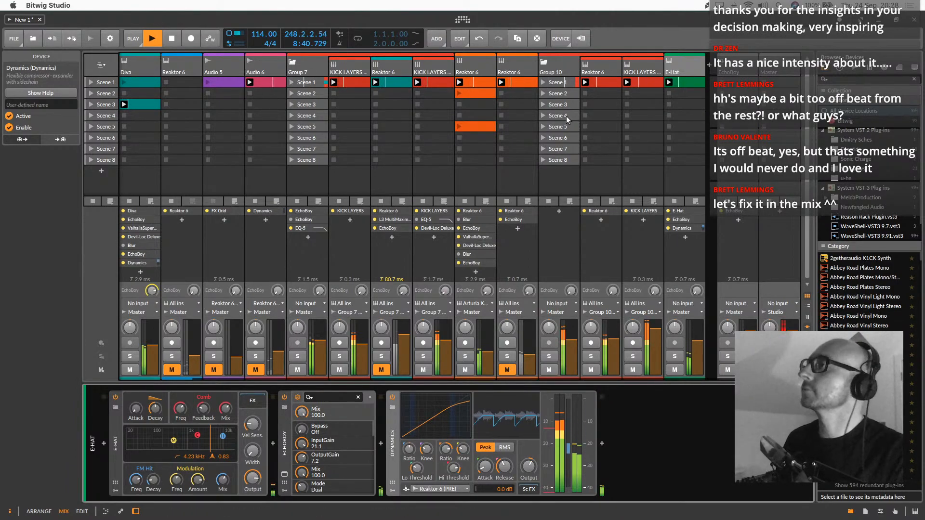
Move the Scene 3 clips of Bassline 2 and Diva into Scene 1, replacing the clips there
{"action": "left_click", "coordinate": [690, 82]}
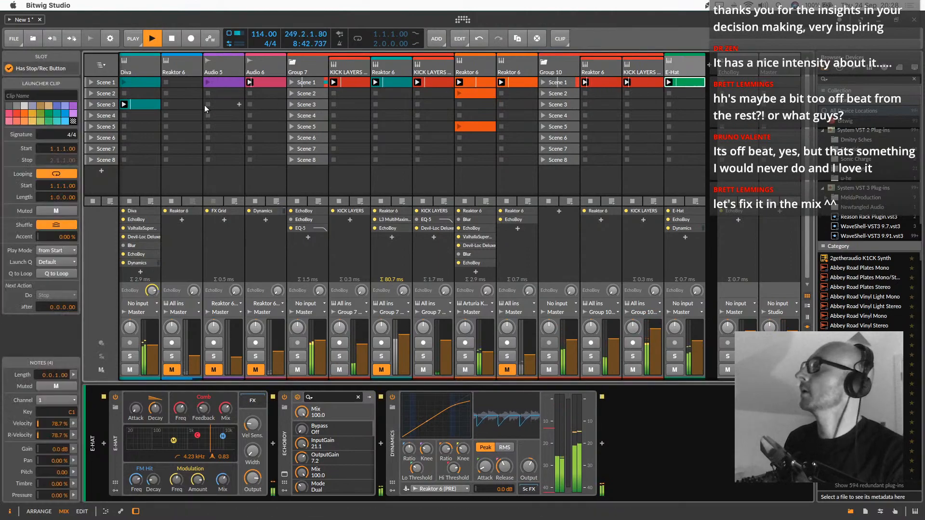
{"action": "scroll", "coordinate": [231, 107], "scroll_direction": "left", "scroll_amount": 2}
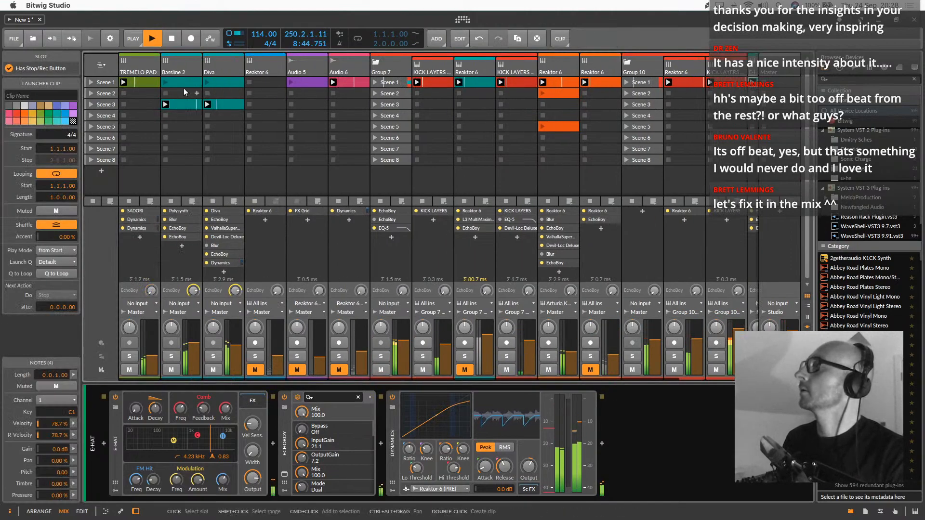
{"action": "left_click_drag", "start_coordinate": [230, 108], "coordinate": [226, 85]}
{"action": "left_click", "coordinate": [184, 71]}
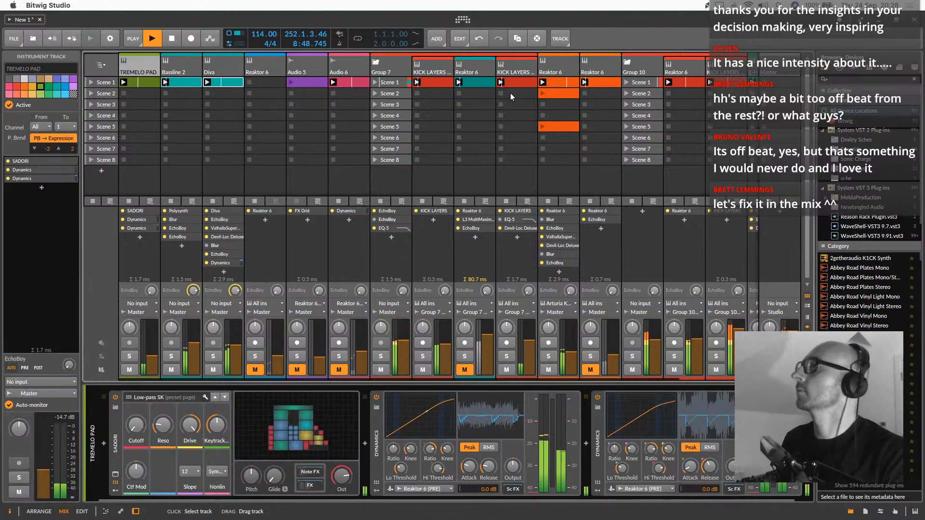
{"action": "scroll", "coordinate": [612, 108], "scroll_direction": "right", "scroll_amount": 2}
{"action": "left_click", "coordinate": [668, 71]}
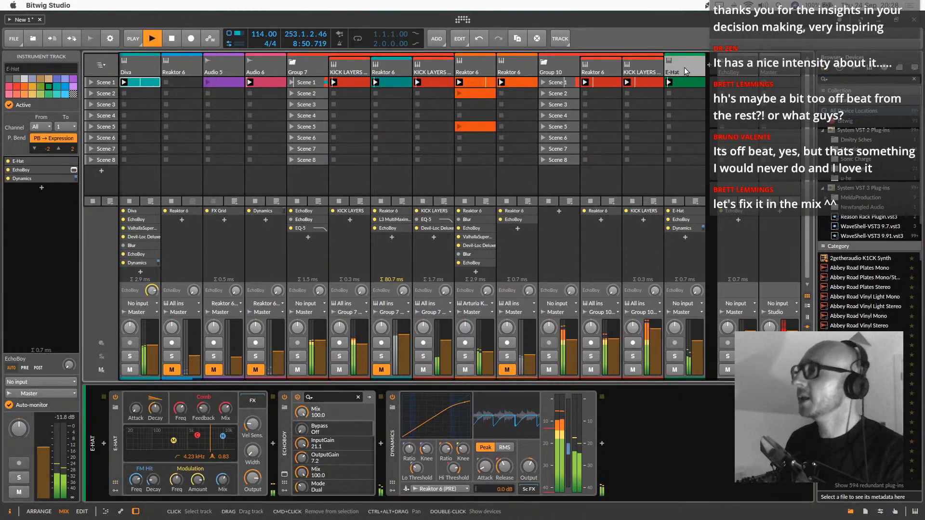
{"action": "left_click", "coordinate": [602, 444]}
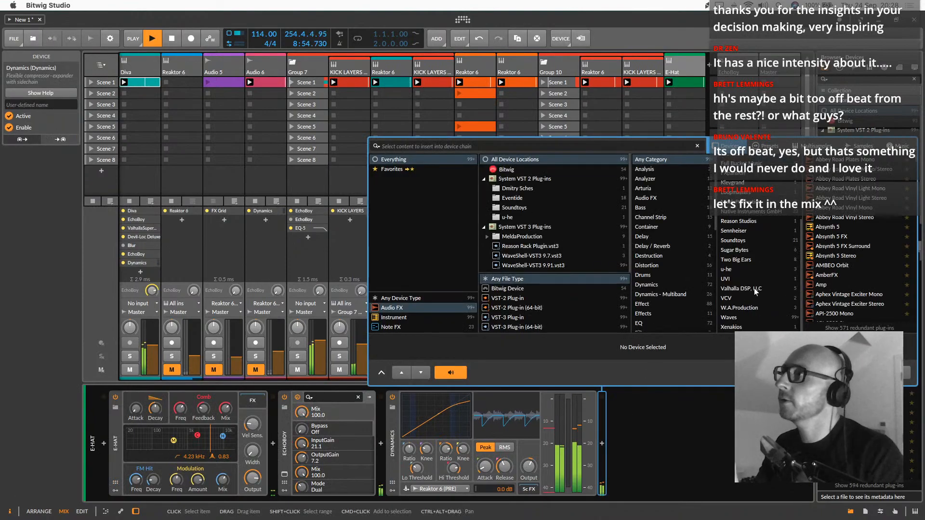
{"action": "left_click", "coordinate": [737, 240]}
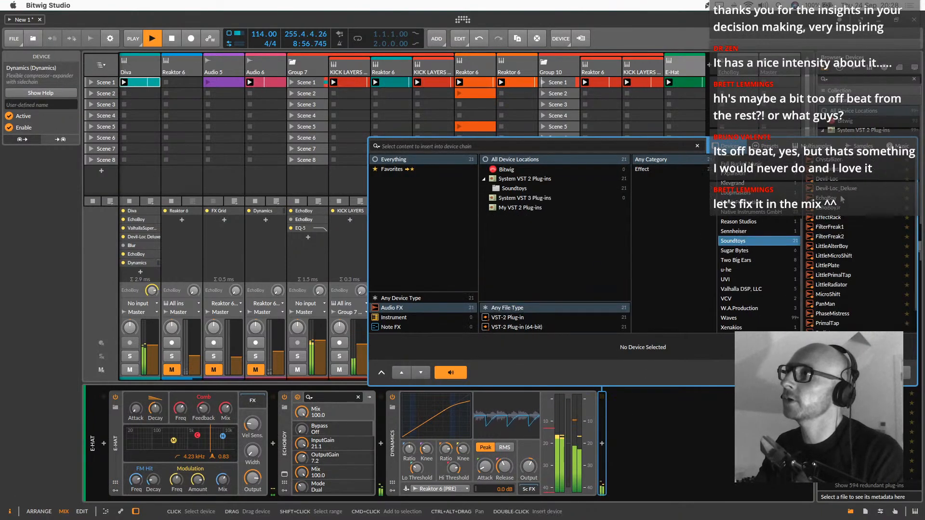
{"action": "double_click", "coordinate": [836, 188]}
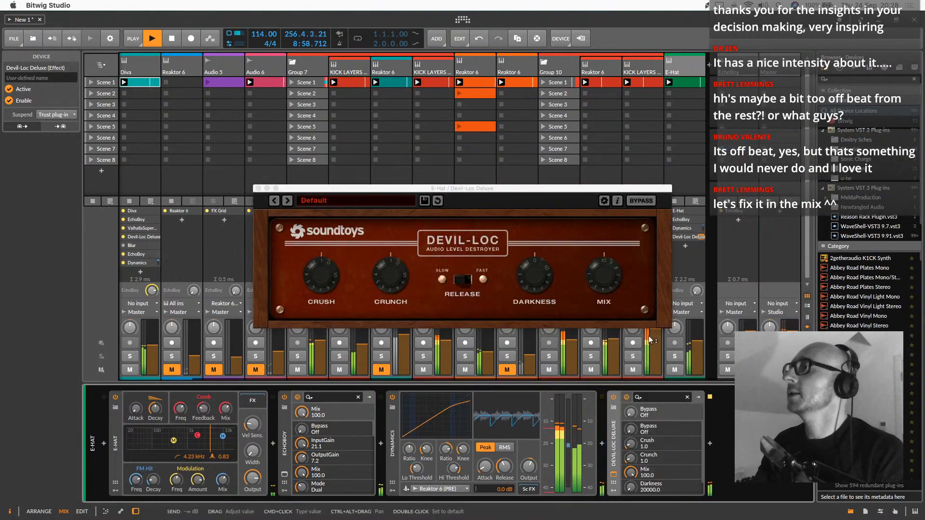
{"action": "left_click_drag", "start_coordinate": [537, 282], "coordinate": [538, 243]}
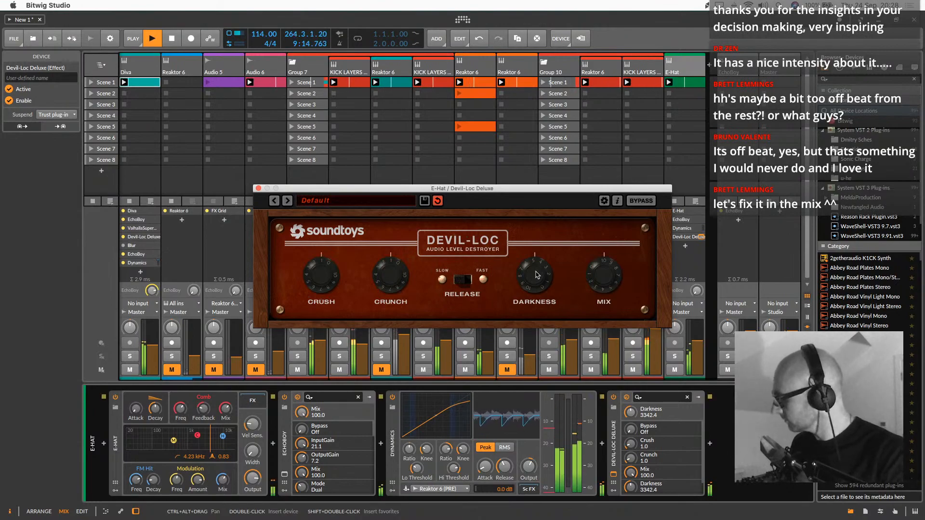
{"action": "left_click", "coordinate": [258, 188]}
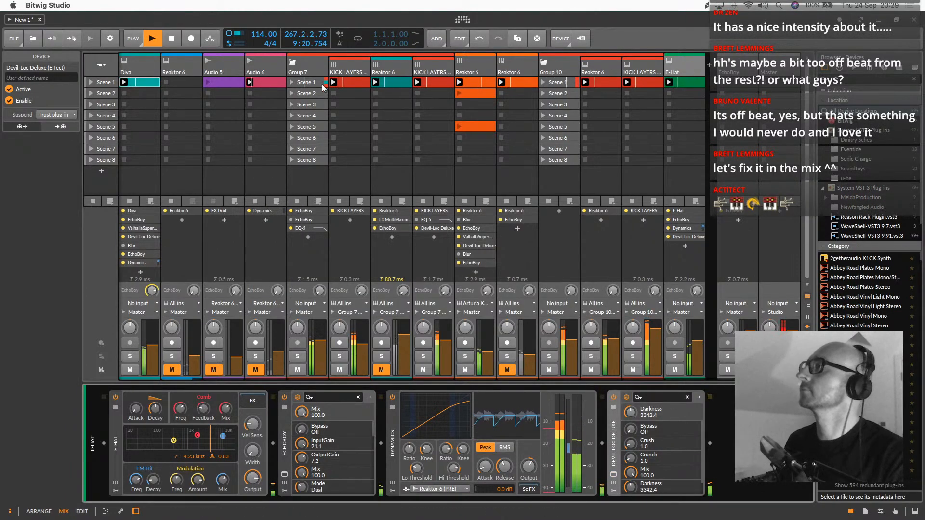
Raise the volume of Group 7 and mute the Bassline 2 track
{"action": "left_click", "coordinate": [313, 62]}
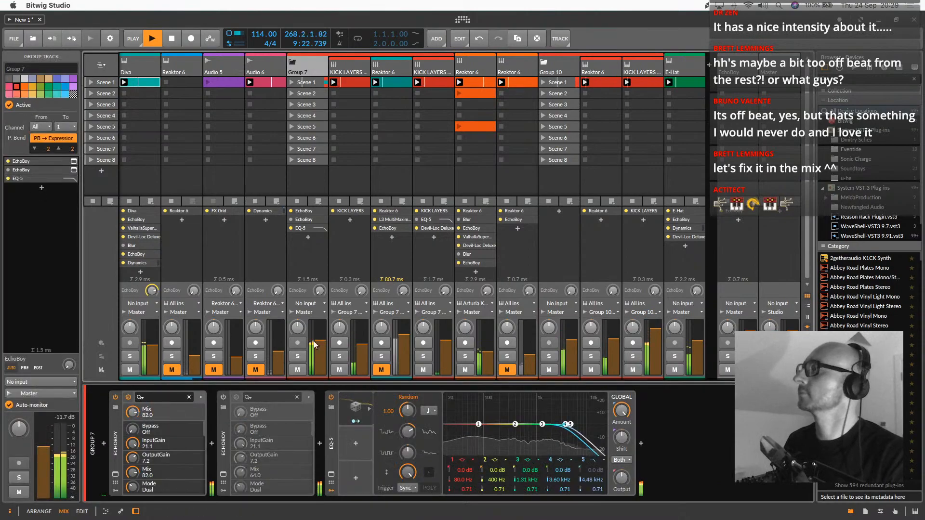
{"action": "left_click_drag", "start_coordinate": [320, 333], "coordinate": [320, 336]}
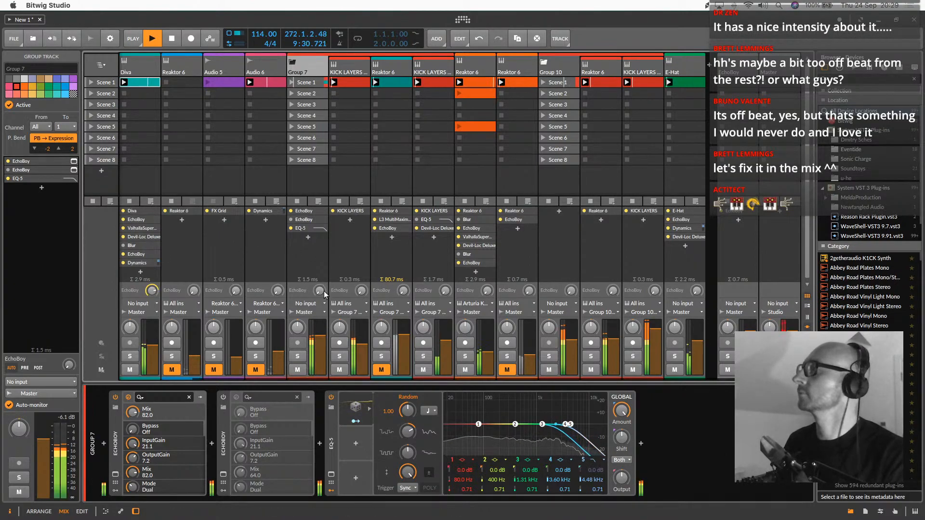
{"action": "scroll", "coordinate": [324, 291], "scroll_direction": "left", "scroll_amount": 2}
{"action": "left_click", "coordinate": [170, 369]}
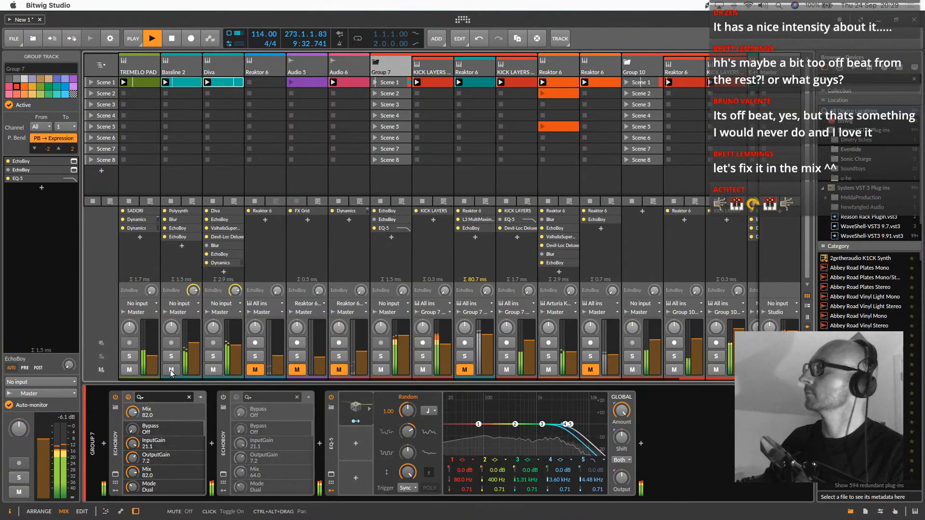
Move the Diva track directly before the first orange Reactor 6 track
{"action": "scroll", "coordinate": [415, 239], "scroll_direction": "right", "scroll_amount": 1}
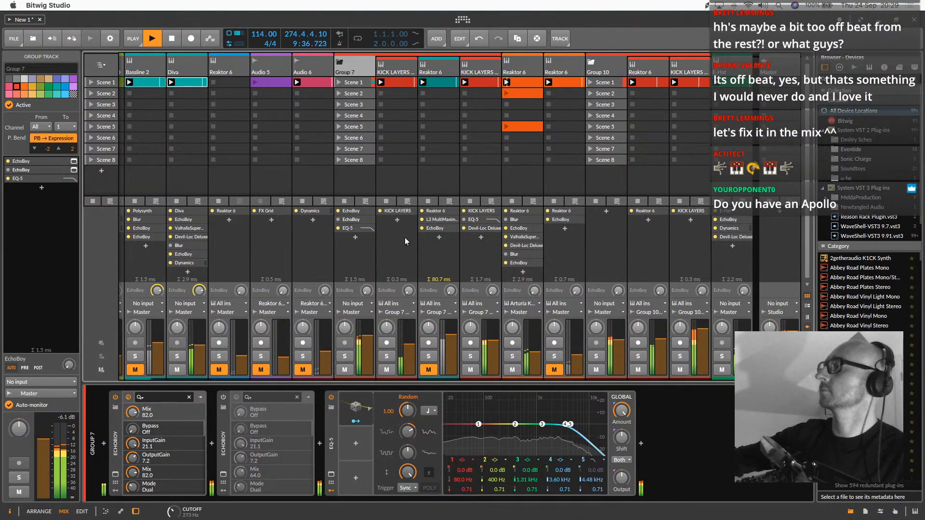
{"action": "left_click", "coordinate": [184, 66]}
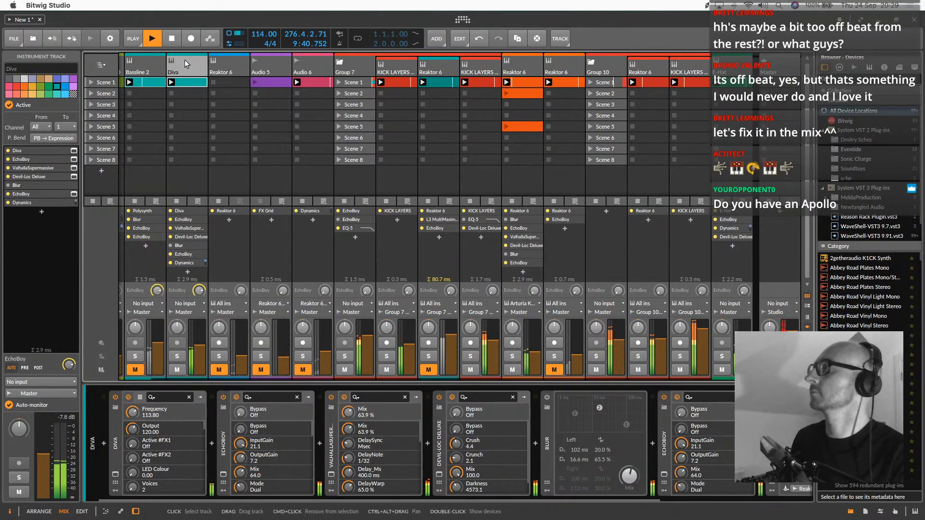
{"action": "left_click_drag", "start_coordinate": [186, 67], "coordinate": [490, 71]}
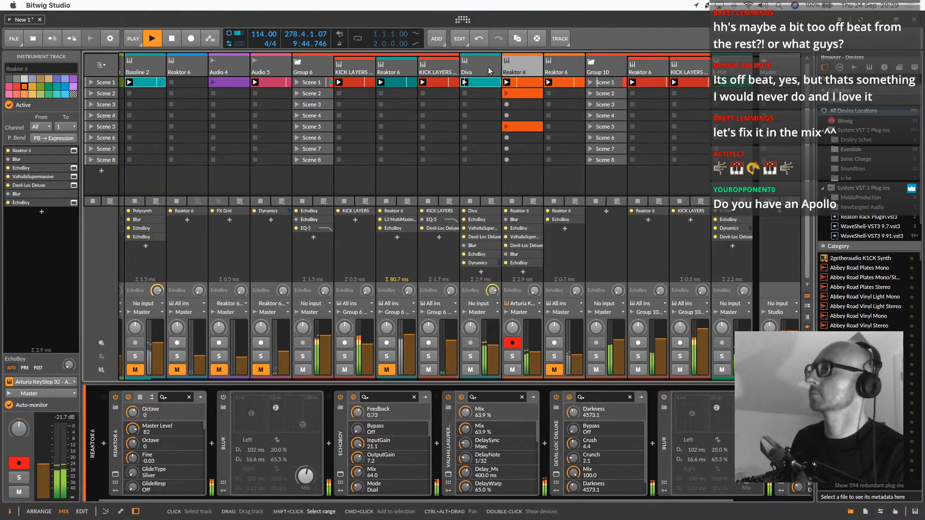
Disarm recording on the orange Reactor 6 track next to Diva and mute that track
{"action": "left_click", "coordinate": [513, 304]}
{"action": "left_click", "coordinate": [520, 58]}
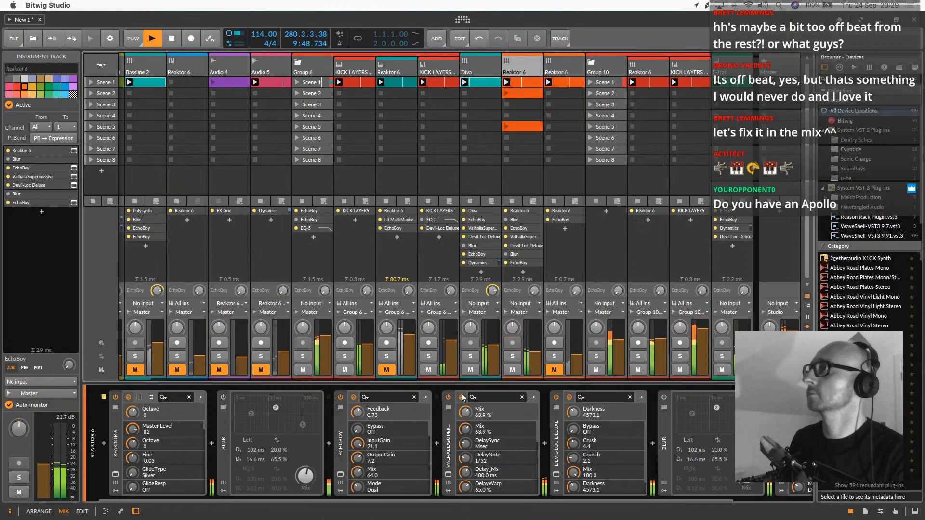
{"action": "left_click", "coordinate": [512, 370]}
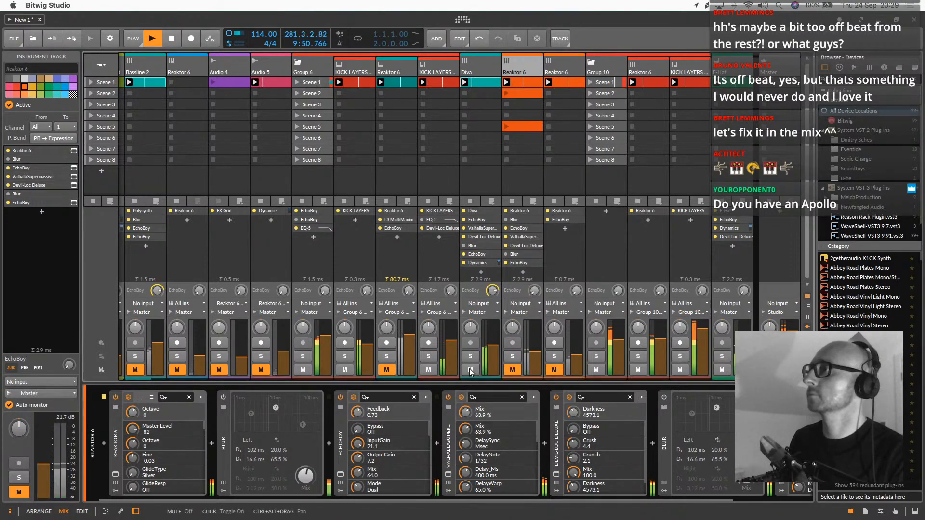
Mute the Diva track and unmute the orange Reactor 6 track directly after it
{"action": "left_click", "coordinate": [470, 370]}
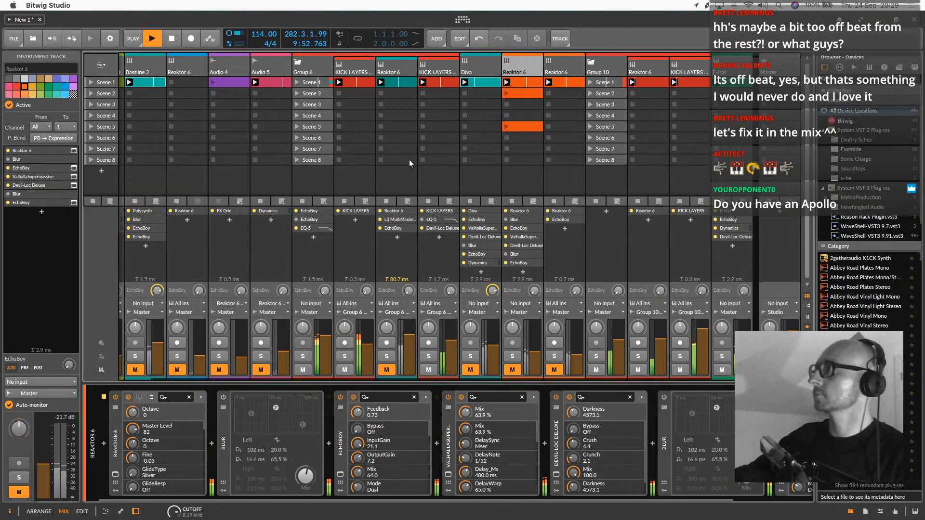
{"action": "left_click", "coordinate": [512, 370]}
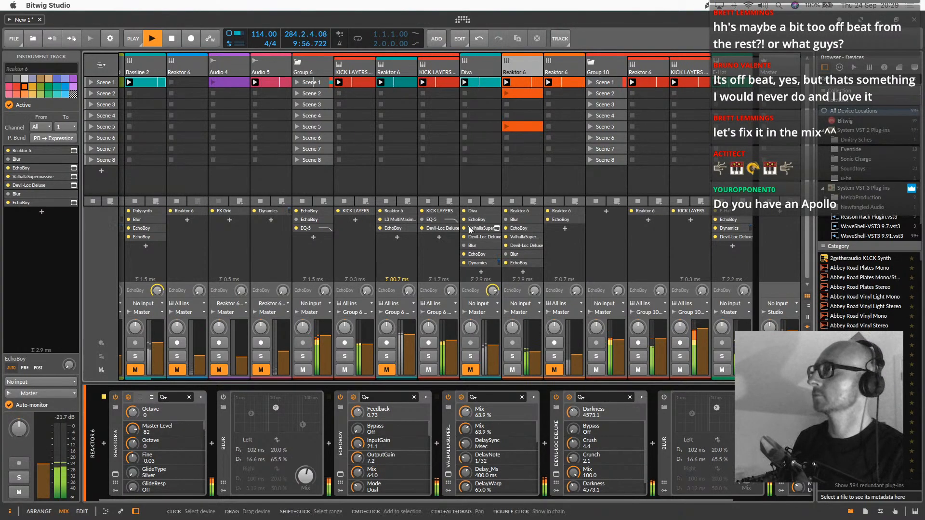
Adjust the TREMELO PAD track's volume to about -18.7 dB and select that track
{"action": "scroll", "coordinate": [156, 350], "scroll_direction": "left", "scroll_amount": 2}
{"action": "left_click_drag", "start_coordinate": [156, 350], "coordinate": [156, 348]}
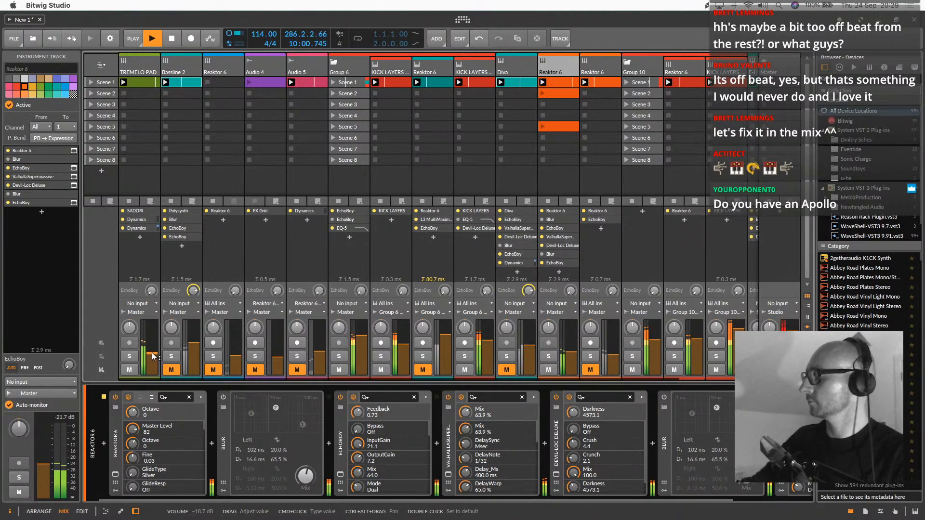
{"action": "left_click", "coordinate": [140, 72]}
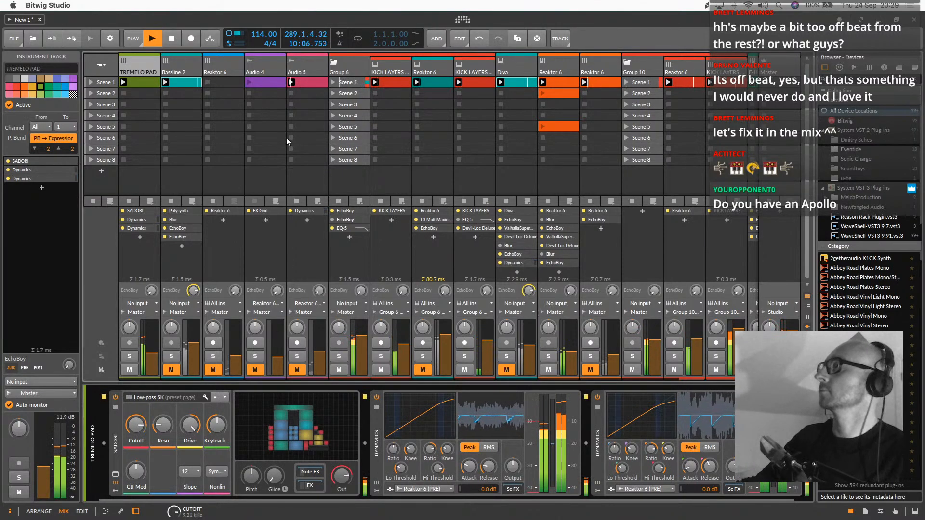
Add a new instrument track after E-Hat and open the device browser for its empty chain
{"action": "scroll", "coordinate": [282, 141], "scroll_direction": "right", "scroll_amount": 3}
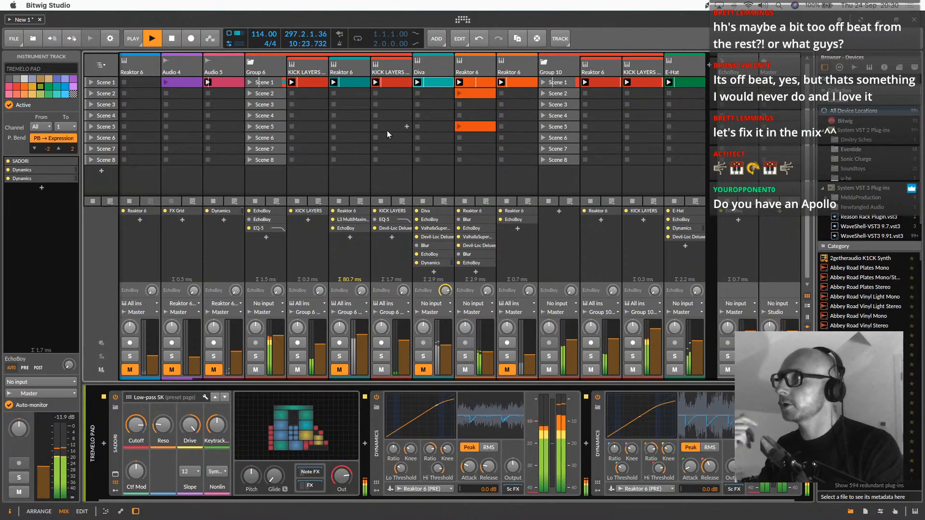
{"action": "left_click", "coordinate": [694, 63]}
{"action": "double_click", "coordinate": [707, 67]}
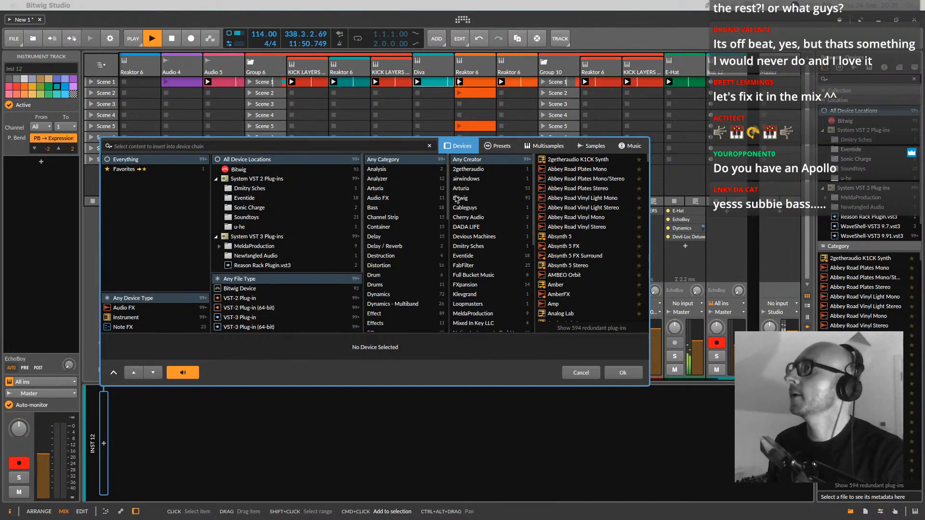
Filter the device browser to Bitwig instruments and insert Poly Grid on the new track
{"action": "left_click", "coordinate": [464, 198]}
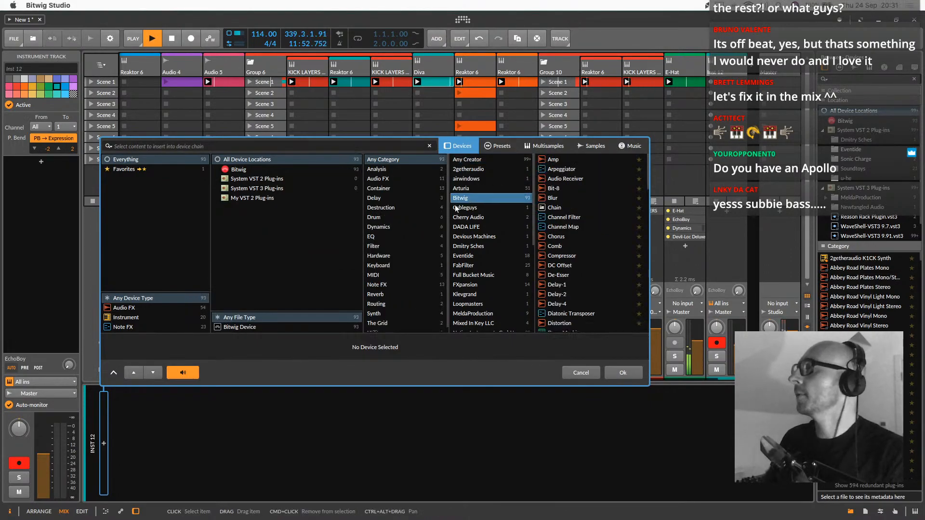
{"action": "left_click", "coordinate": [459, 159]}
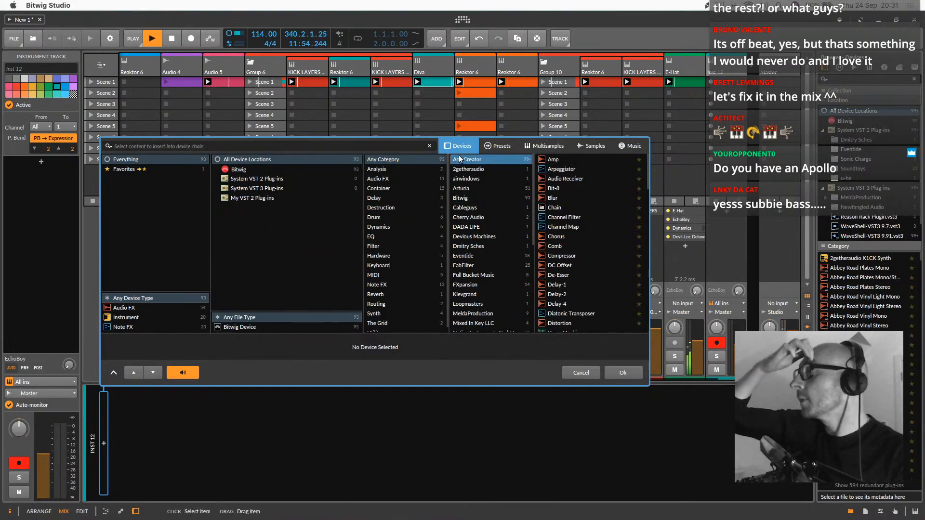
{"action": "left_click", "coordinate": [240, 169]}
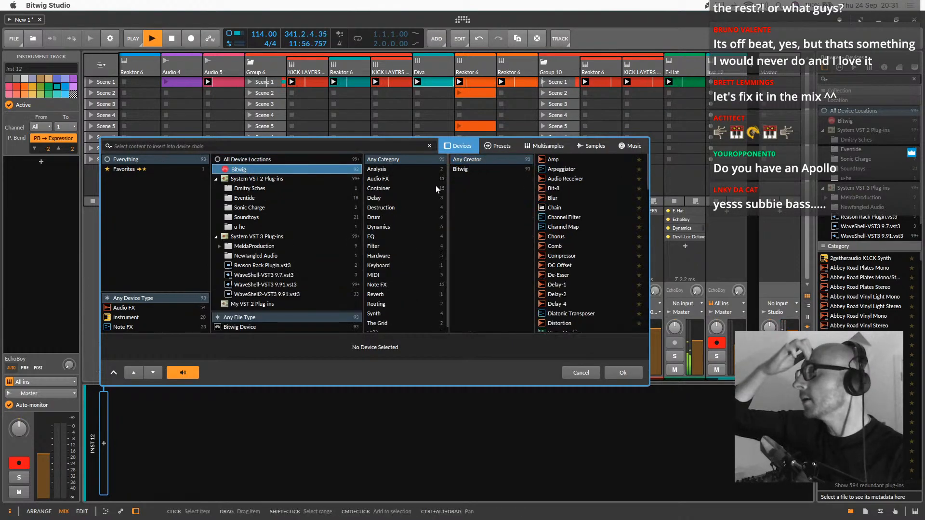
{"action": "left_click", "coordinate": [483, 170]}
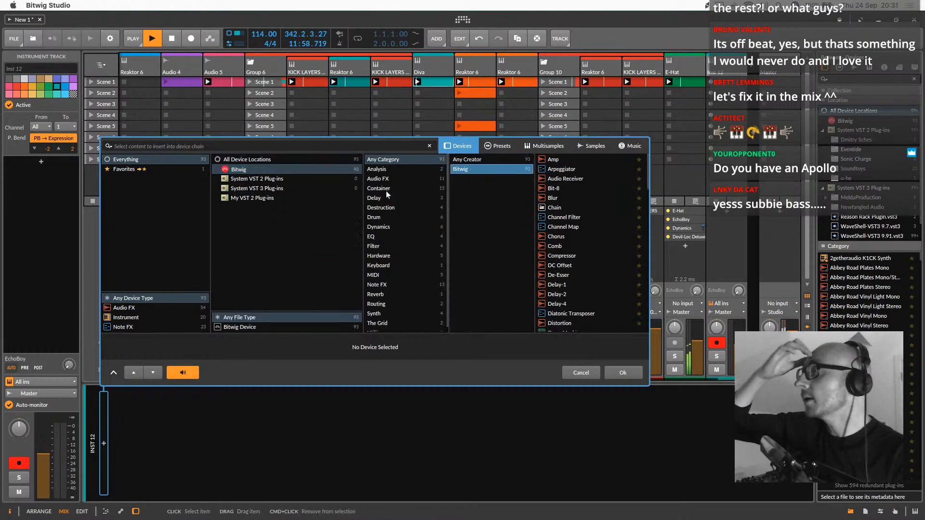
{"action": "left_click", "coordinate": [375, 170]}
{"action": "left_click", "coordinate": [376, 160]}
{"action": "left_click", "coordinate": [148, 309]}
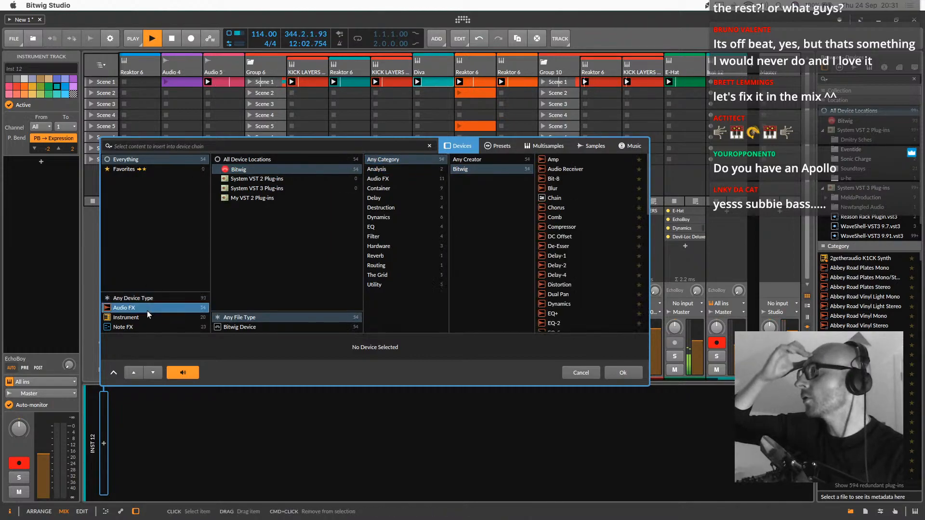
{"action": "left_click", "coordinate": [145, 317]}
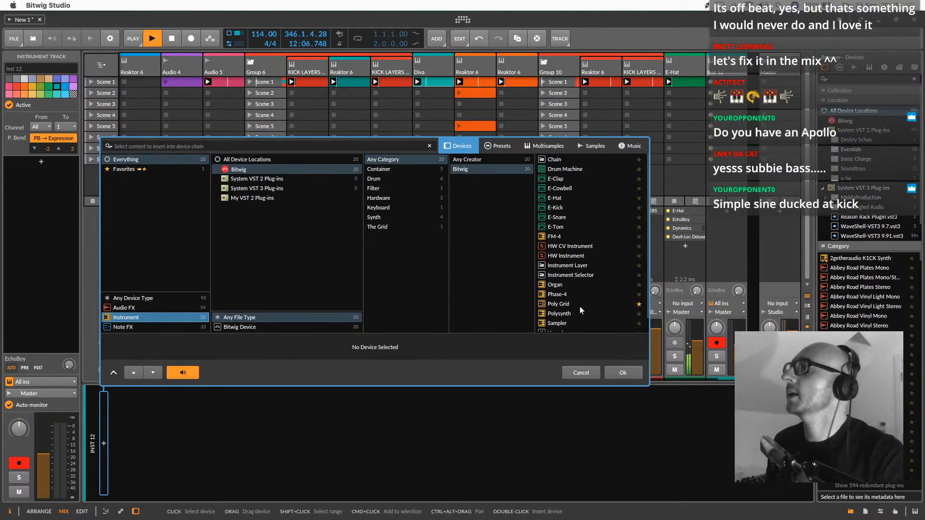
{"action": "scroll", "coordinate": [580, 306], "scroll_direction": "down", "scroll_amount": 1}
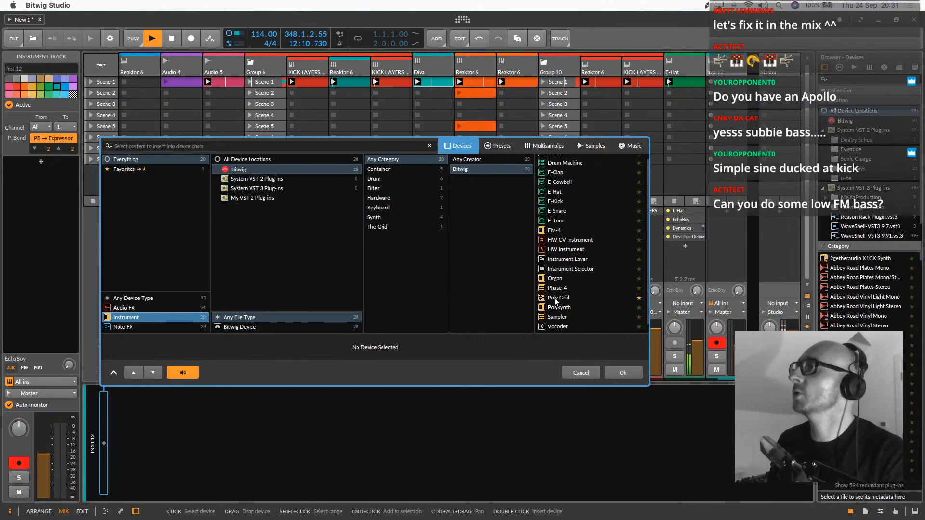
{"action": "double_click", "coordinate": [554, 299]}
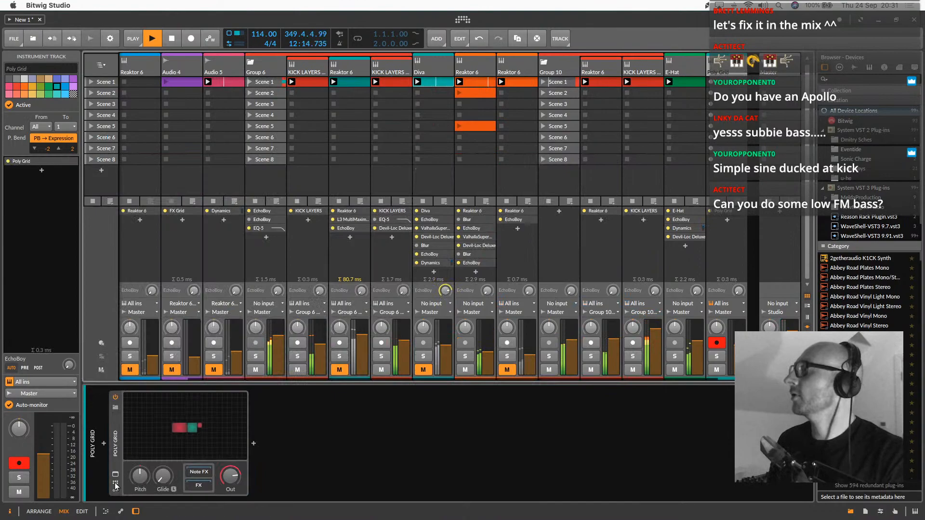
{"action": "left_click", "coordinate": [174, 425]}
{"action": "left_click", "coordinate": [120, 473]}
{"action": "left_click", "coordinate": [120, 474]}
{"action": "left_click", "coordinate": [120, 473]}
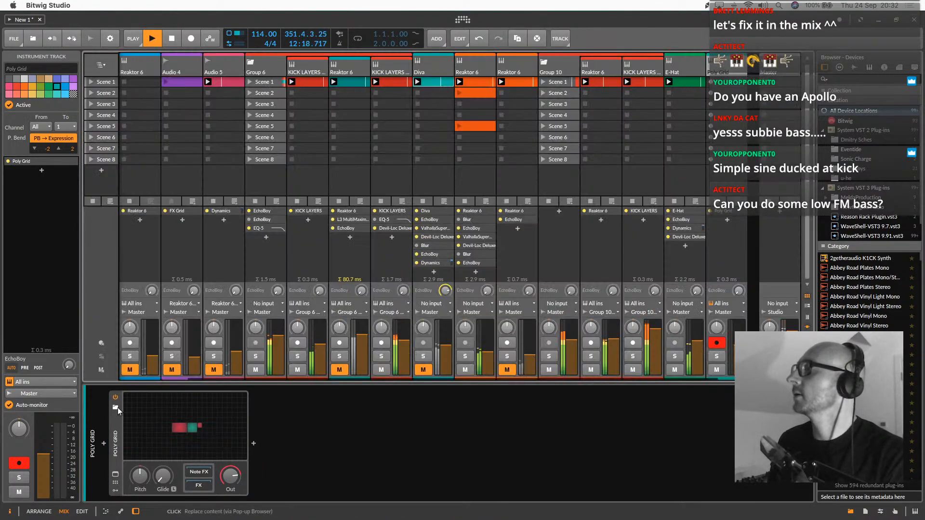
Replace Poly Grid with the Bit Bass Clean preset, filtering the presets by the Bass category and the analog tag
{"action": "left_click", "coordinate": [116, 407]}
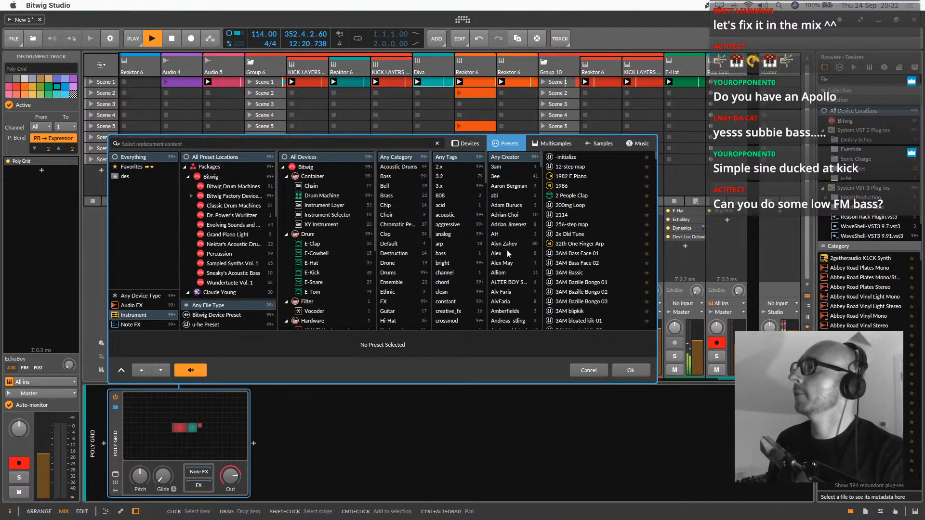
{"action": "scroll", "coordinate": [515, 273], "scroll_direction": "down", "scroll_amount": 3}
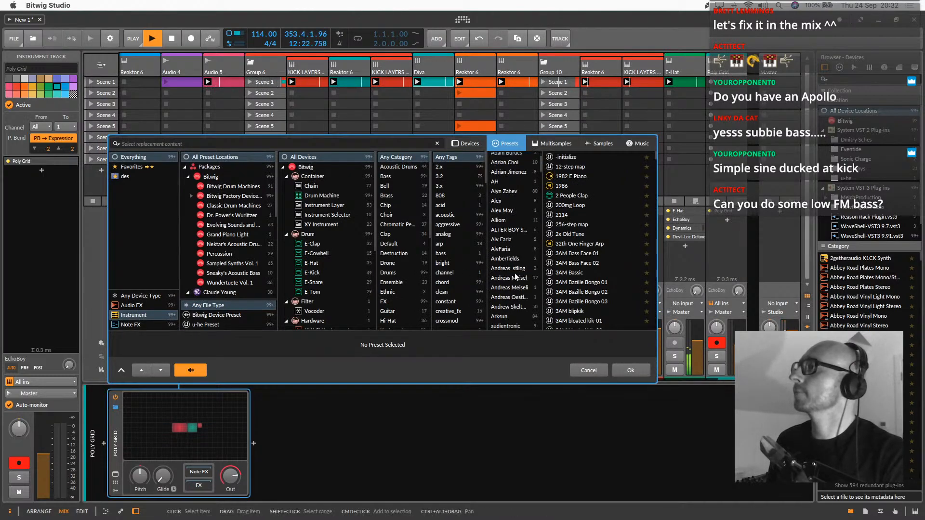
{"action": "scroll", "coordinate": [522, 281], "scroll_direction": "down", "scroll_amount": 10}
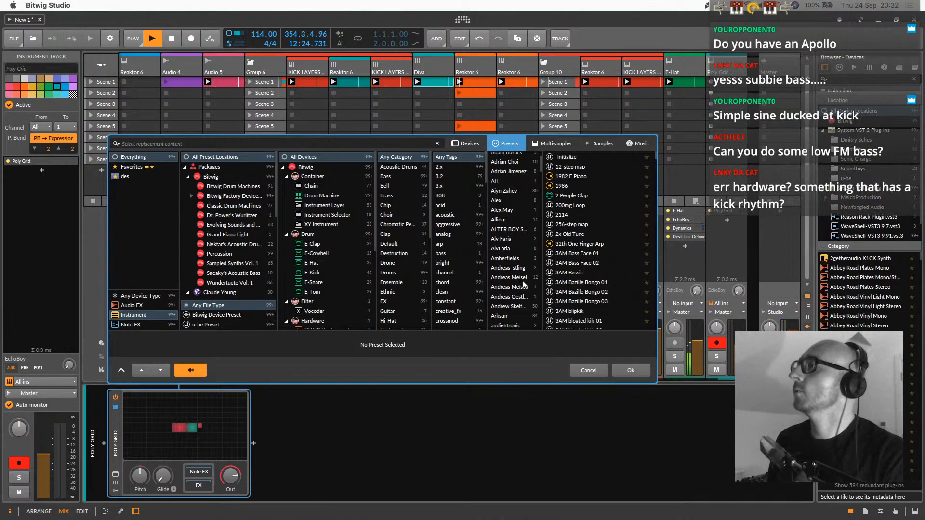
{"action": "scroll", "coordinate": [522, 285], "scroll_direction": "down", "scroll_amount": 10}
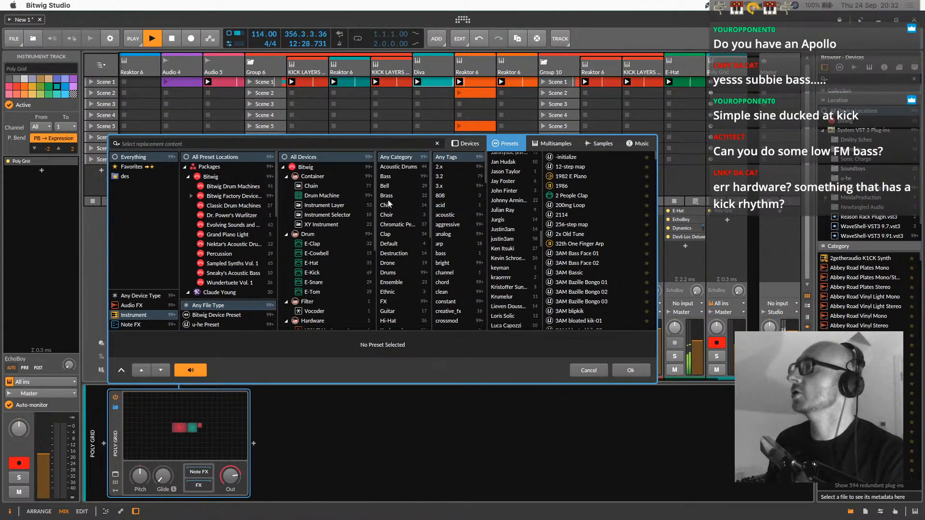
{"action": "left_click", "coordinate": [389, 177]}
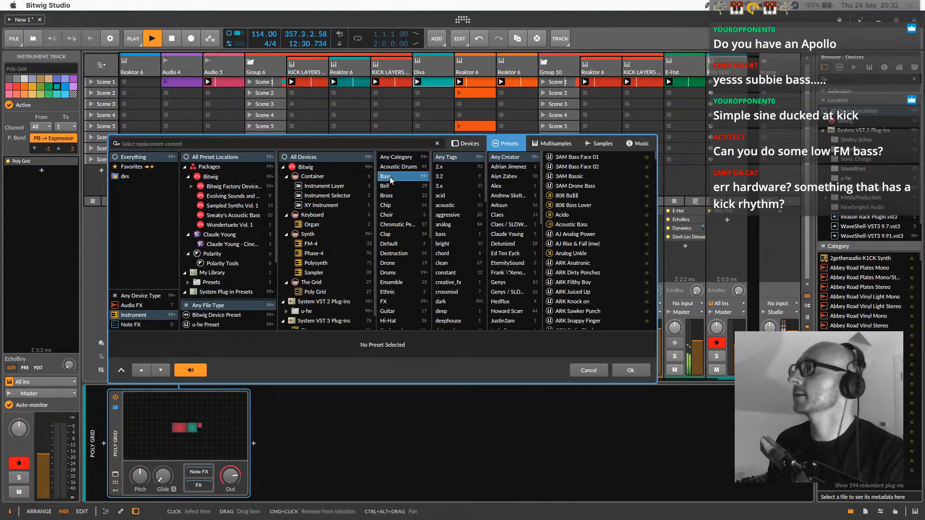
{"action": "left_click", "coordinate": [446, 234]}
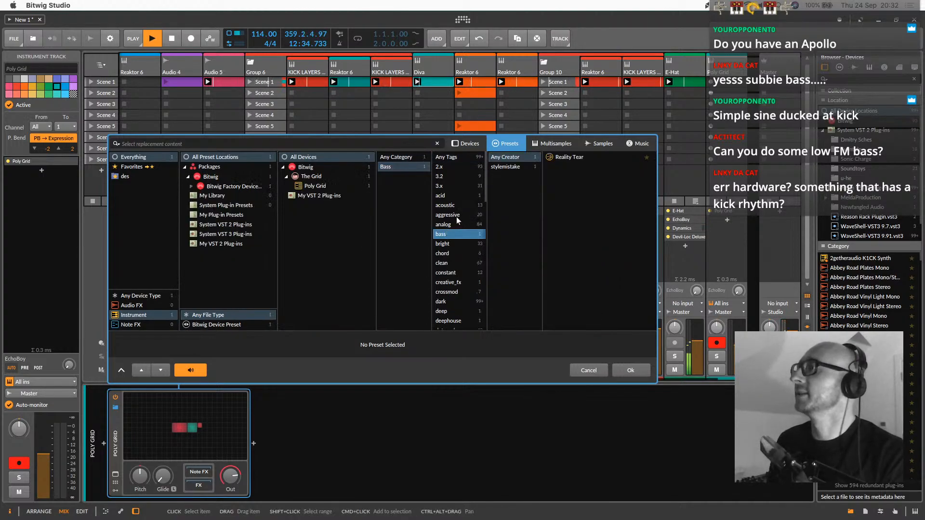
{"action": "left_click", "coordinate": [454, 224]}
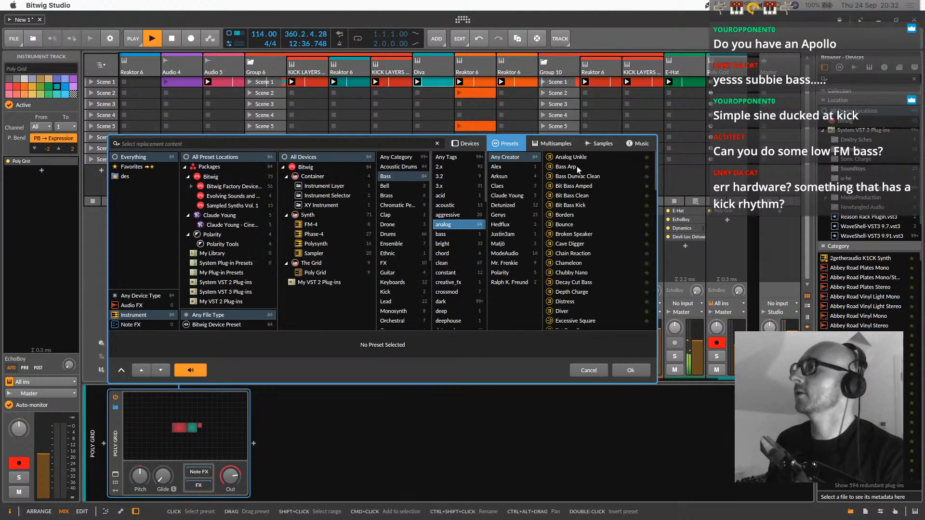
{"action": "double_click", "coordinate": [565, 196]}
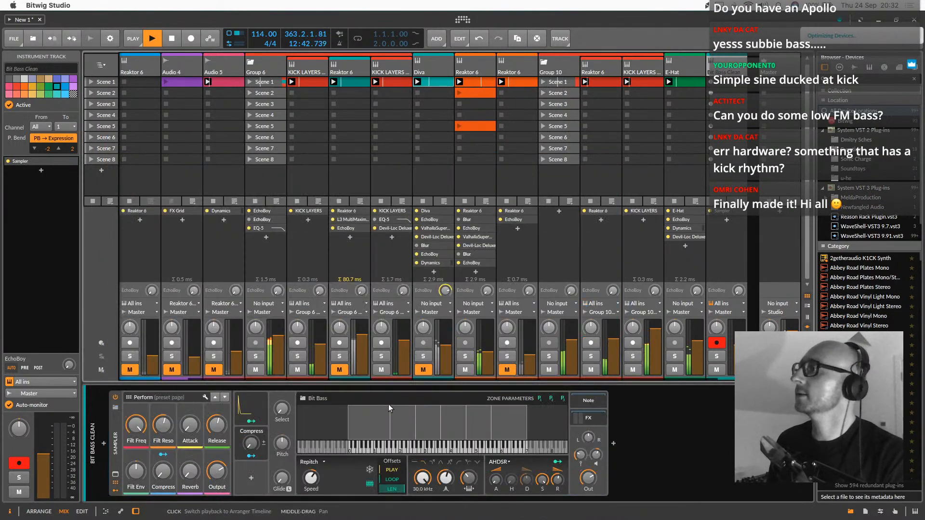
Create a one-bar Scene 1 clip on the Bit Bass Clean track and enter a 1/16 E2 note at its start
{"action": "double_click", "coordinate": [733, 86]}
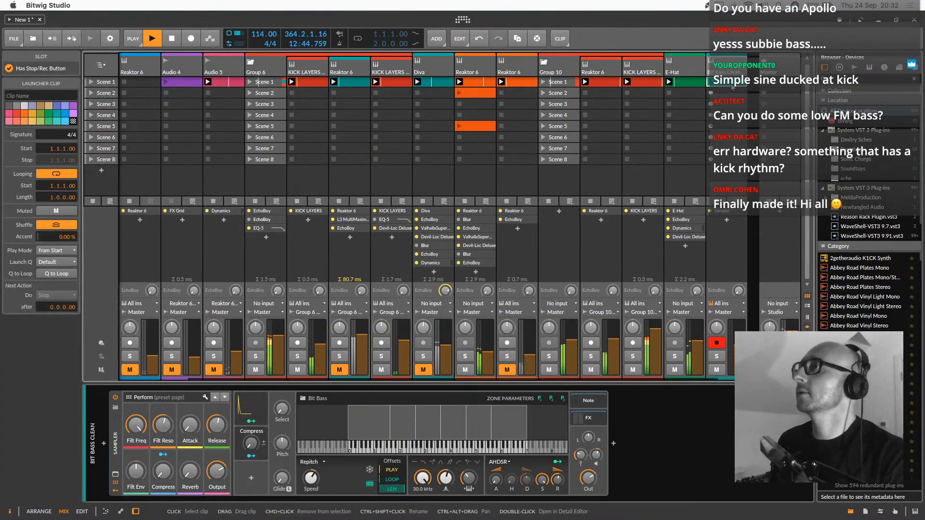
{"action": "double_click", "coordinate": [730, 85]}
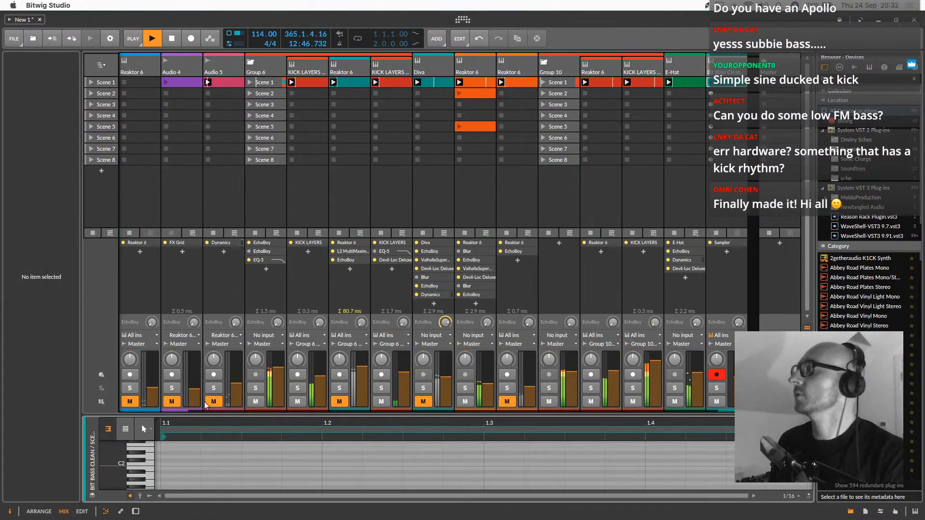
{"action": "left_click", "coordinate": [171, 464]}
{"action": "double_click", "coordinate": [174, 449]}
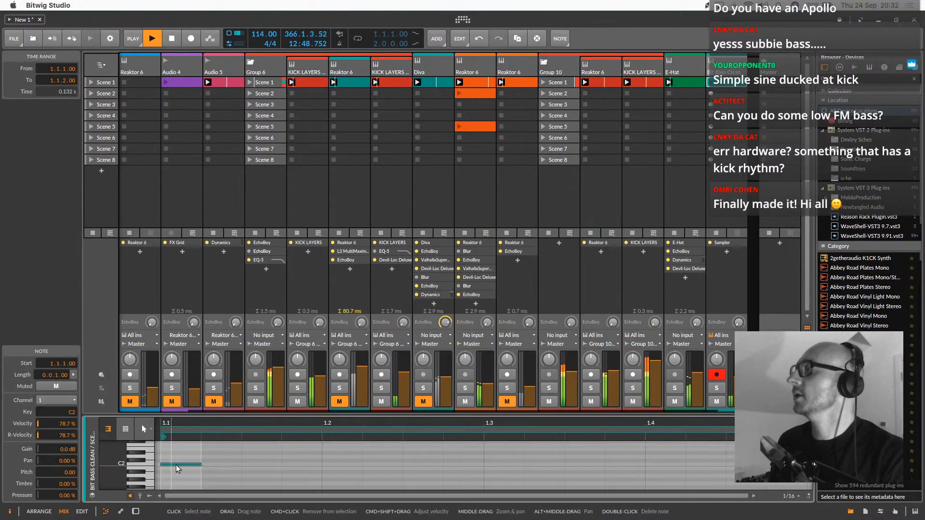
Solo the Bit Bass Clean track and launch its Scene 1 clip
{"action": "left_click", "coordinate": [717, 388]}
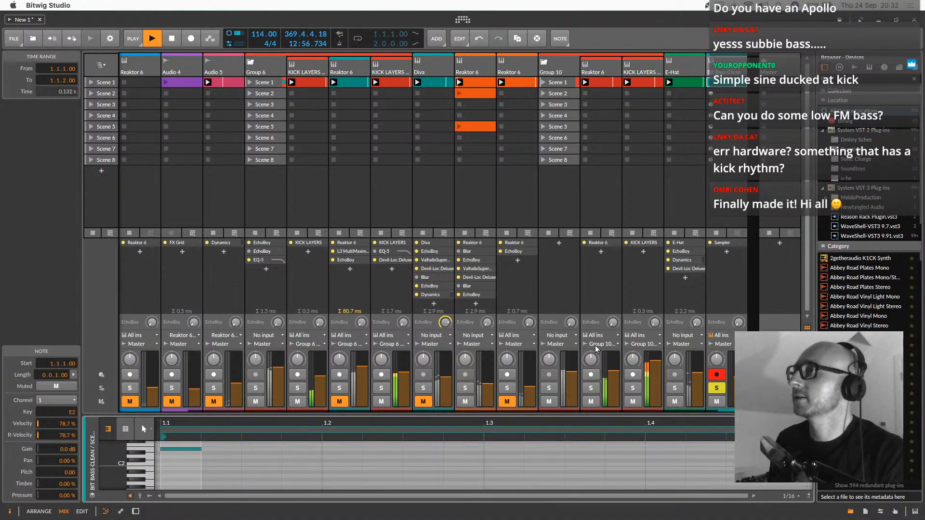
{"action": "left_click", "coordinate": [710, 83]}
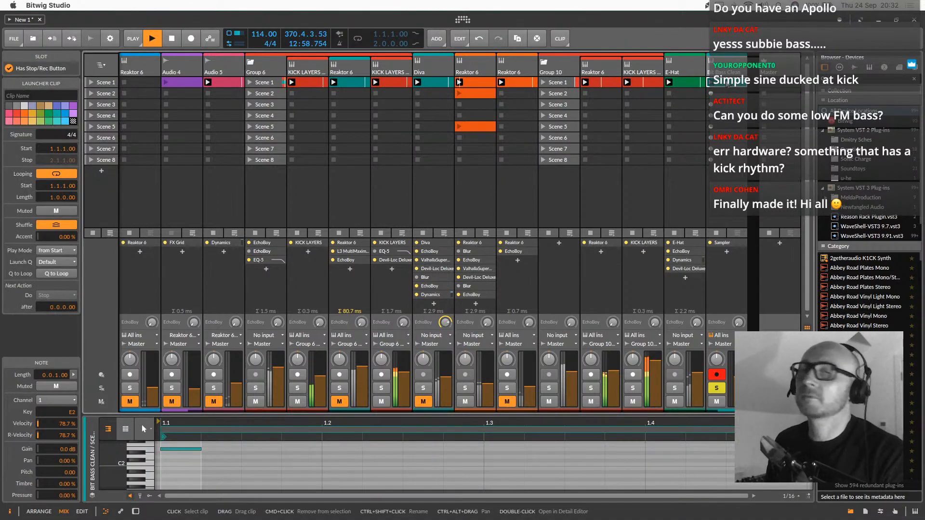
Audition Chubby Nano and Decay Cut Bass, replace Bit Bass Clean with the Gen Bass preset, and adjust its Filter control
{"action": "key", "text": "d"}
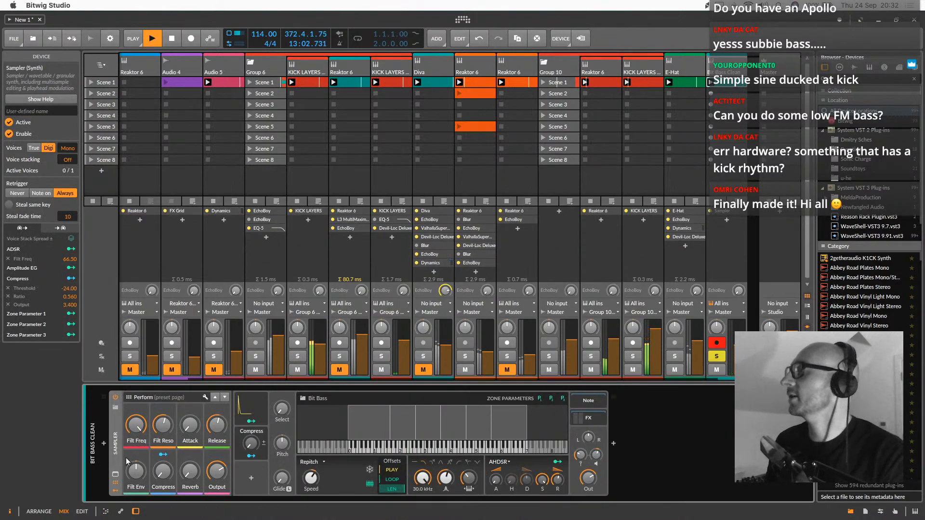
{"action": "left_click", "coordinate": [115, 475]}
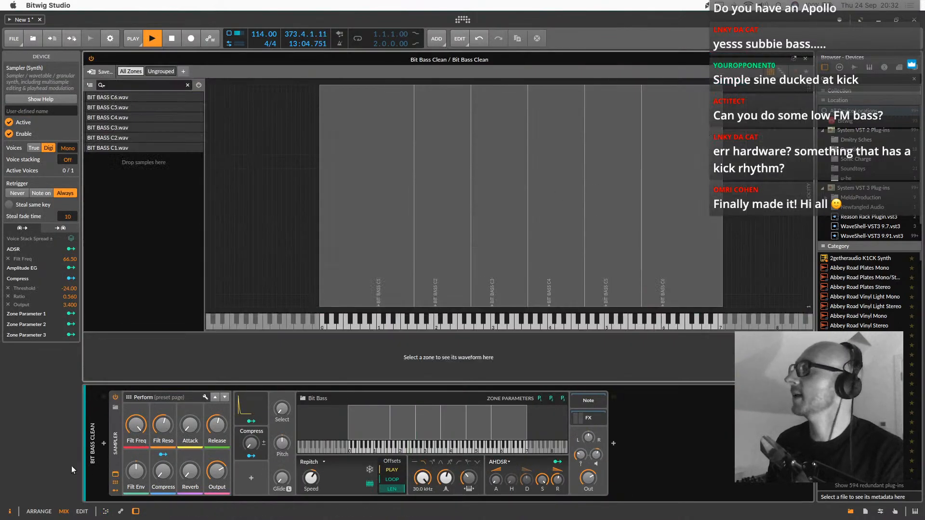
{"action": "left_click", "coordinate": [115, 475]}
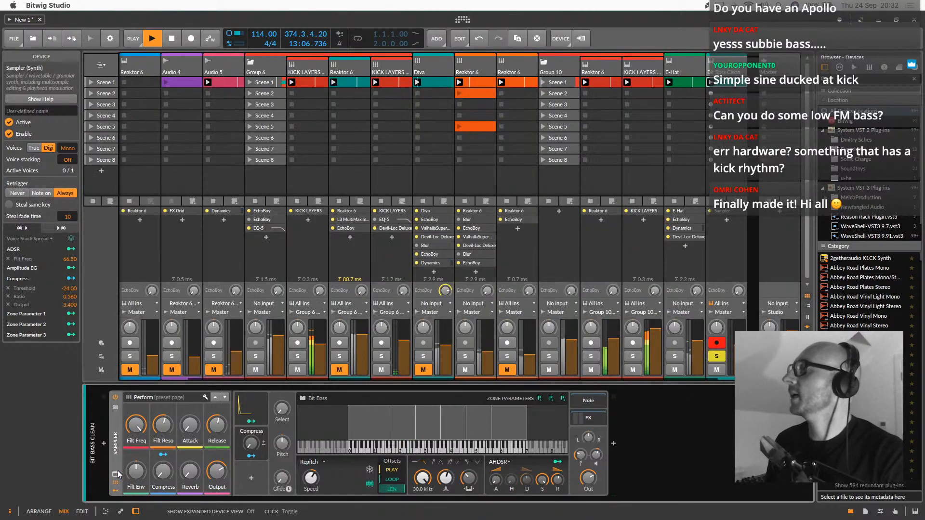
{"action": "left_click", "coordinate": [116, 409]}
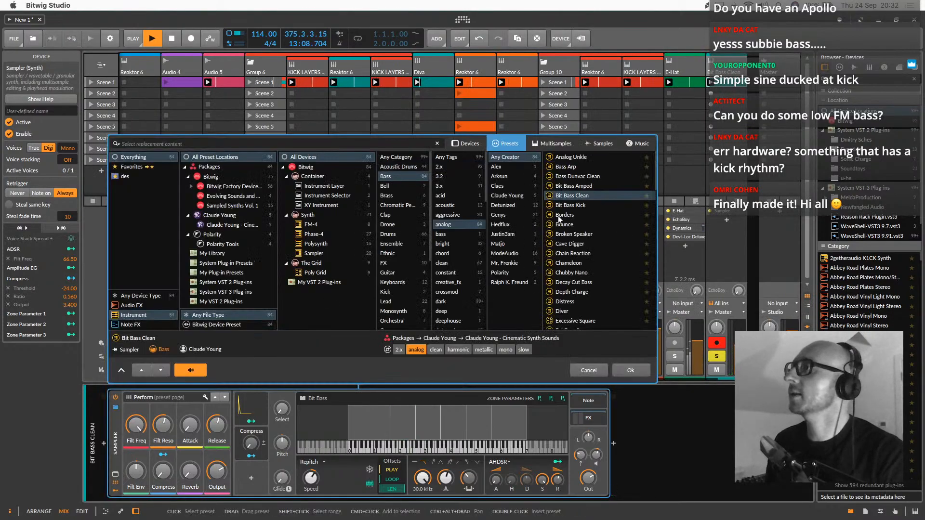
{"action": "left_click", "coordinate": [566, 273]}
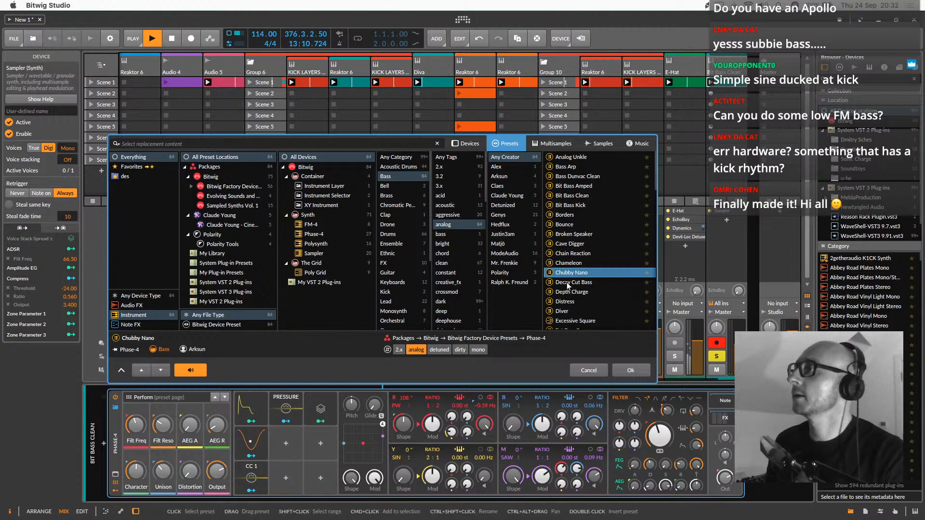
{"action": "left_click", "coordinate": [568, 284]}
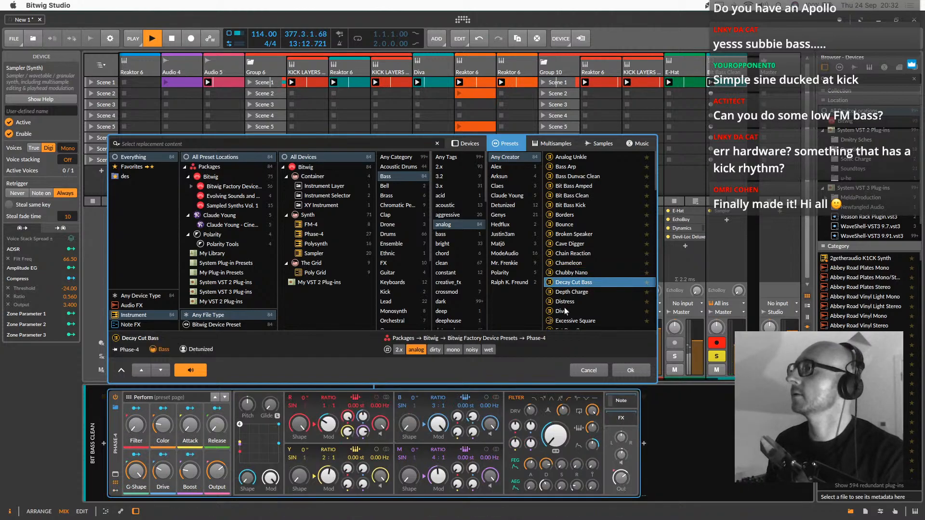
{"action": "scroll", "coordinate": [565, 311], "scroll_direction": "down", "scroll_amount": 5}
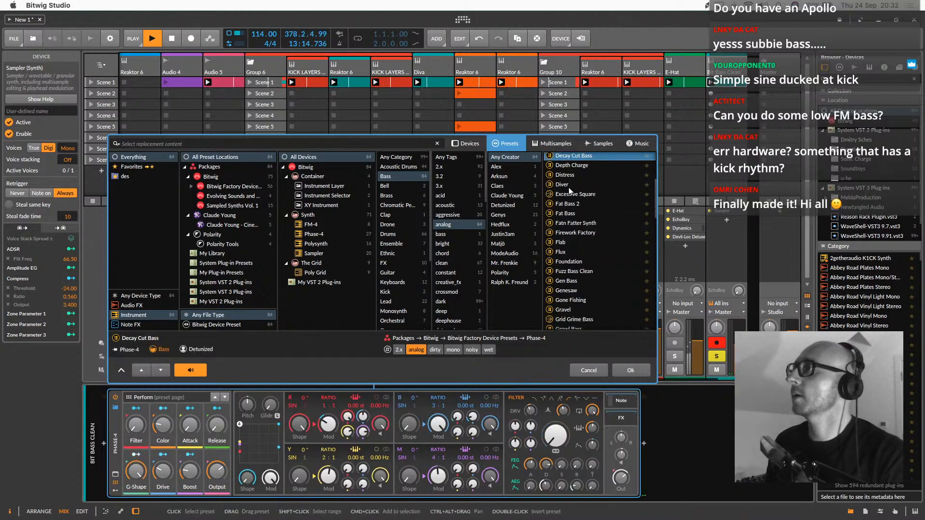
{"action": "left_click", "coordinate": [578, 283]}
{"action": "scroll", "coordinate": [572, 282], "scroll_direction": "down", "scroll_amount": 2}
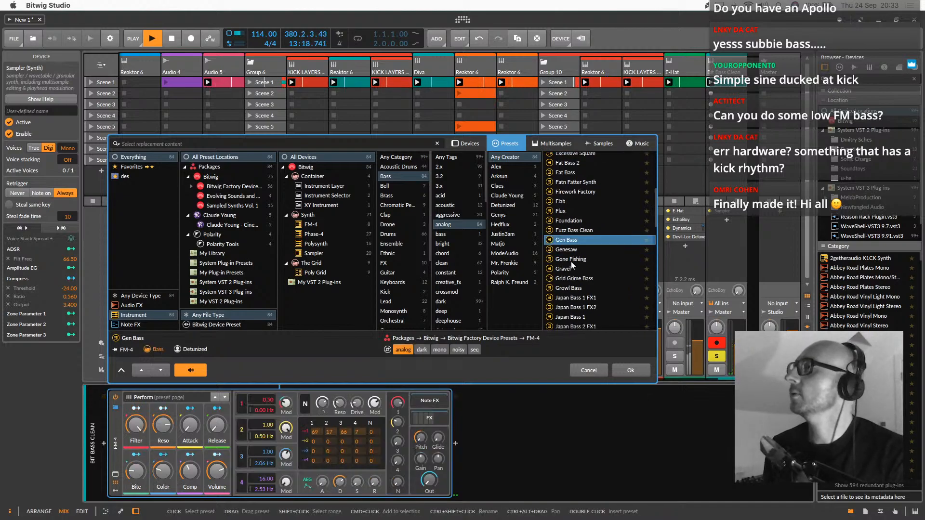
{"action": "left_click", "coordinate": [621, 370]}
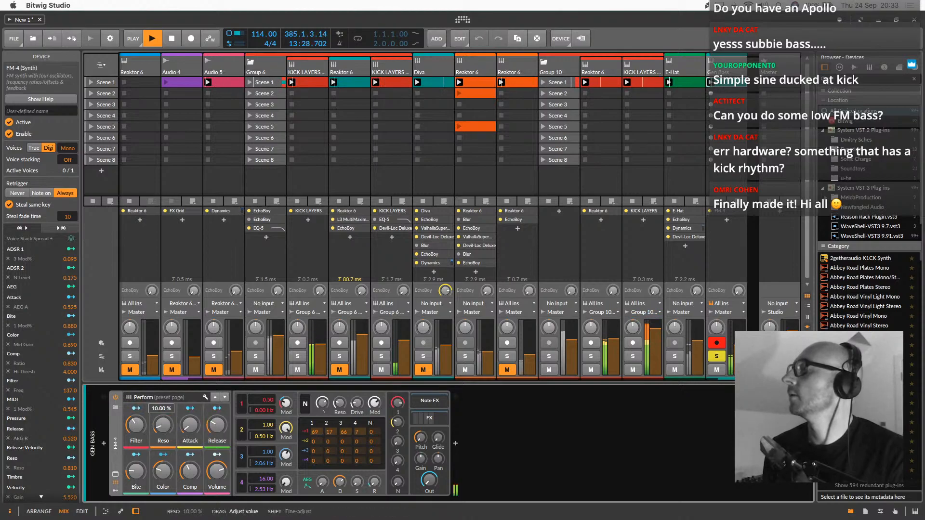
{"action": "left_click_drag", "start_coordinate": [135, 426], "coordinate": [136, 431]}
Shorten the Gen Bass clip's loop to one beat and fill its remaining three sixteenths with 1/16 E2 notes
{"action": "double_click", "coordinate": [735, 82]}
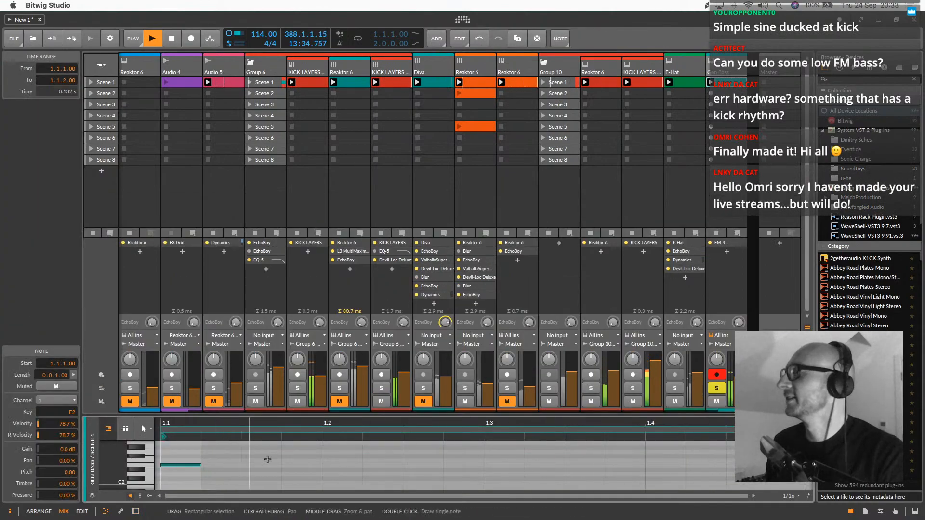
{"action": "left_click_drag", "start_coordinate": [807, 429], "coordinate": [333, 430]}
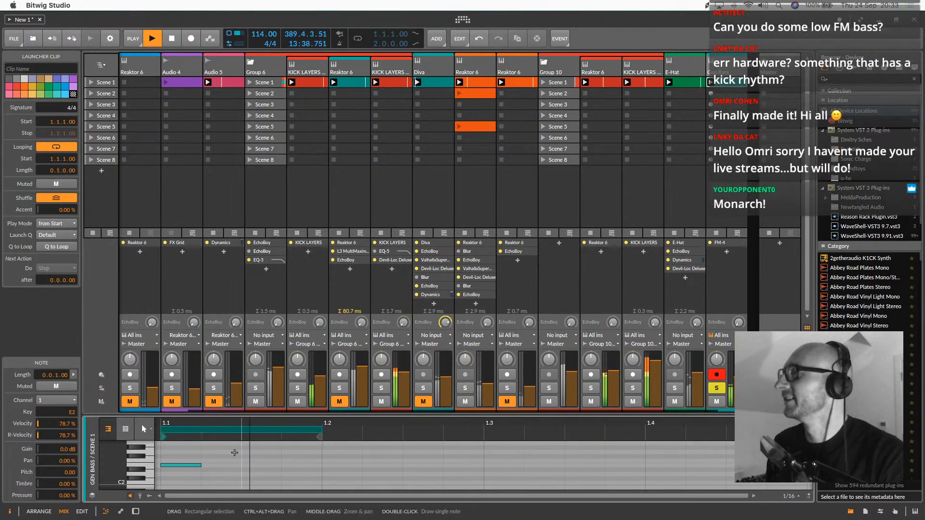
{"action": "left_click", "coordinate": [257, 465]}
{"action": "double_click", "coordinate": [256, 465]}
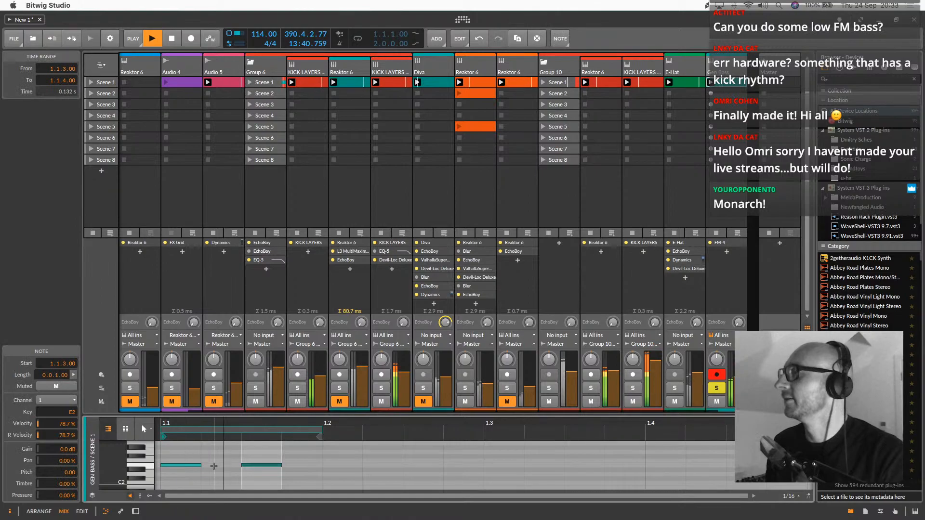
{"action": "double_click", "coordinate": [214, 465]}
{"action": "left_click", "coordinate": [294, 465]}
{"action": "double_click", "coordinate": [294, 465]}
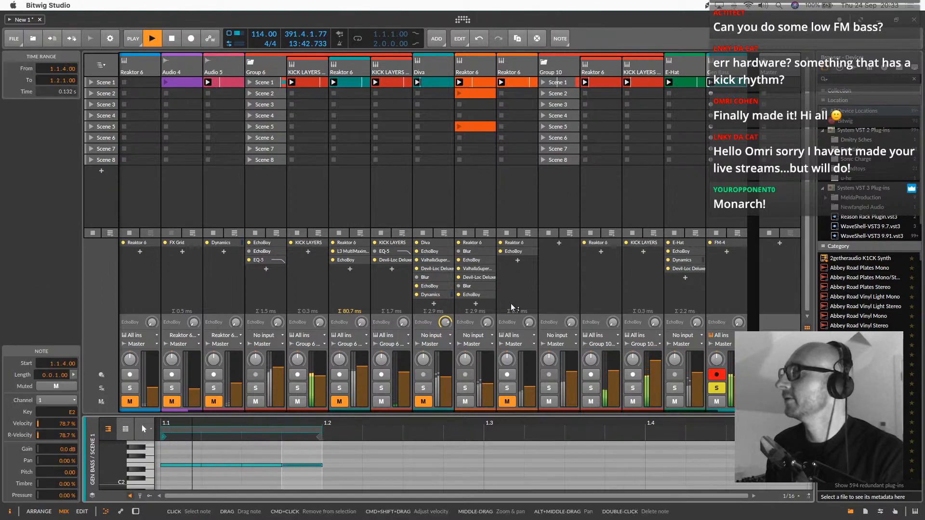
Unsolo the Gen Bass track and set its volume to -3.2 dB to balance it against the full mix
{"action": "left_click", "coordinate": [716, 389]}
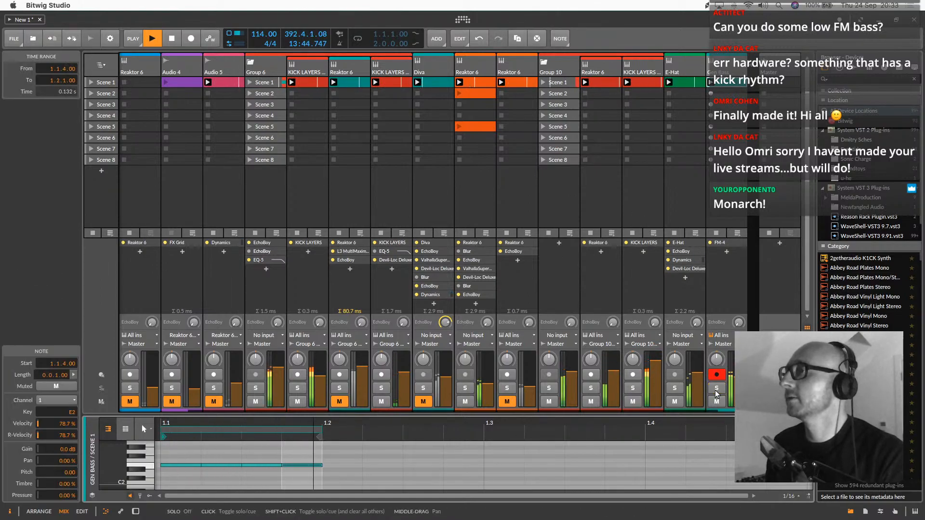
{"action": "left_click_drag", "start_coordinate": [739, 370], "coordinate": [739, 368]}
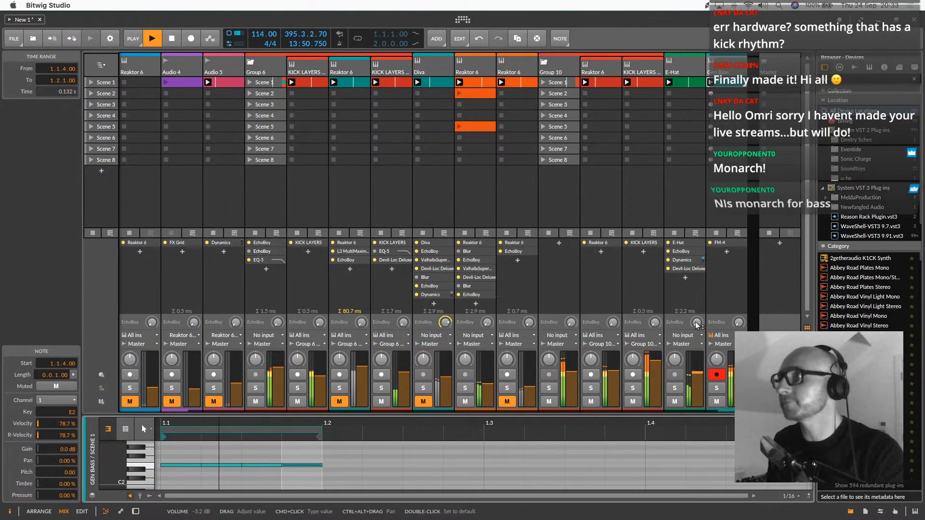
Select the E-Hat track beside the Gen Bass track
{"action": "scroll", "coordinate": [229, 139], "scroll_direction": "left", "scroll_amount": 2}
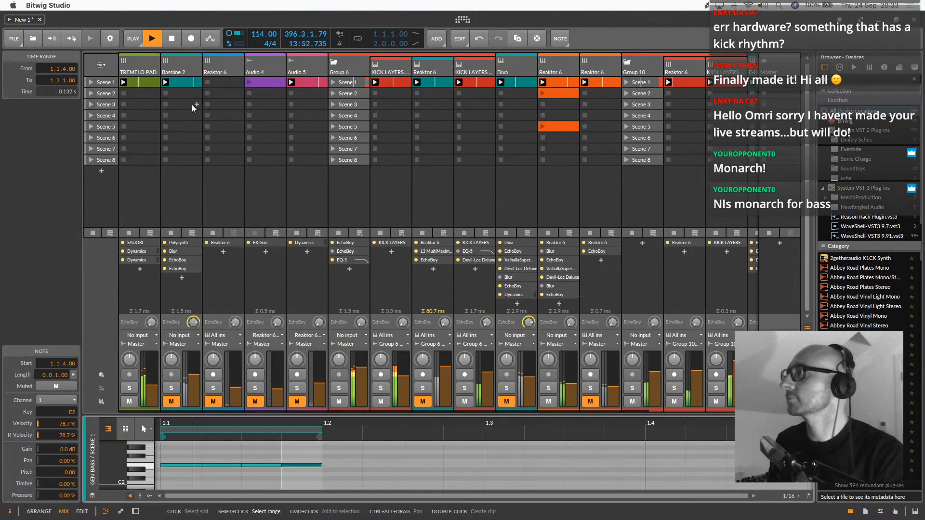
{"action": "scroll", "coordinate": [229, 140], "scroll_direction": "right", "scroll_amount": 3}
{"action": "left_click", "coordinate": [655, 73]}
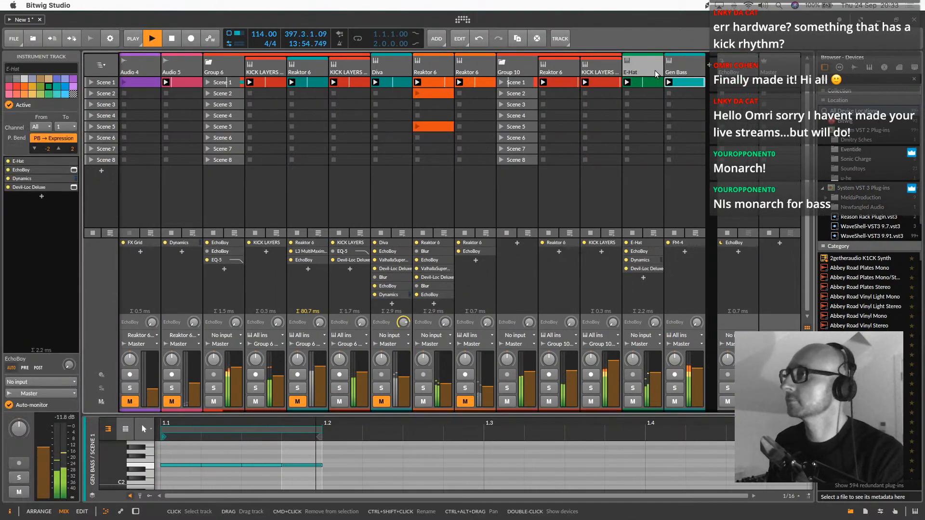
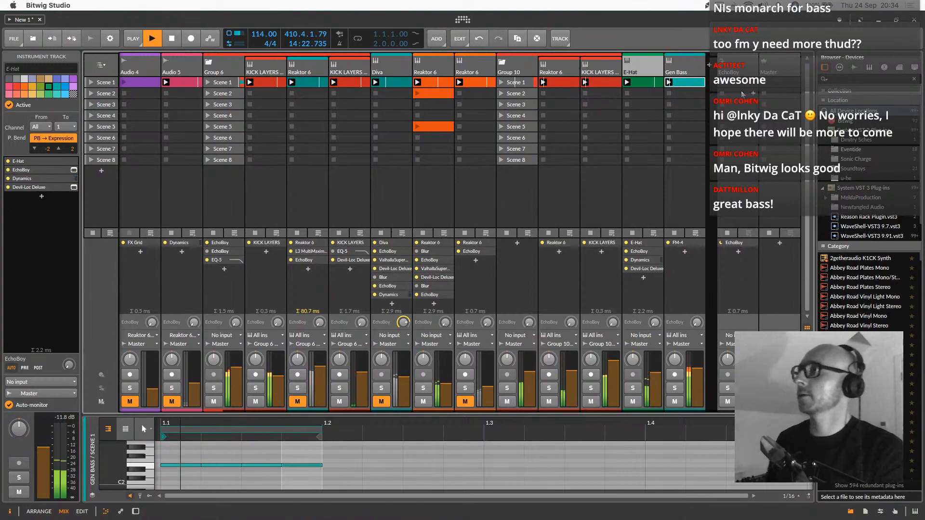
Copy the Gen Bass clip into its Scene 2 slot, launch the copy, and enlarge its note editor
{"action": "left_click_drag", "start_coordinate": [679, 85], "coordinate": [684, 97]}
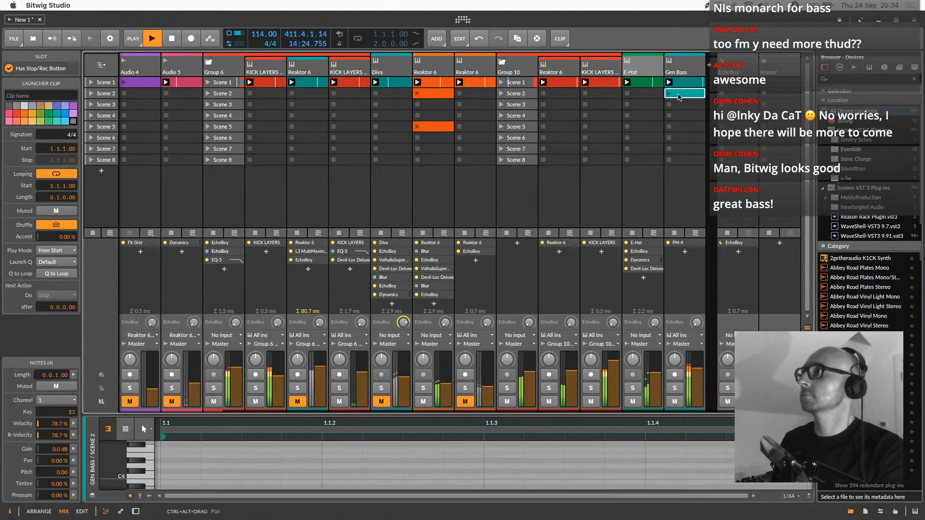
{"action": "left_click", "coordinate": [669, 94]}
{"action": "left_click_drag", "start_coordinate": [371, 426], "coordinate": [338, 395]}
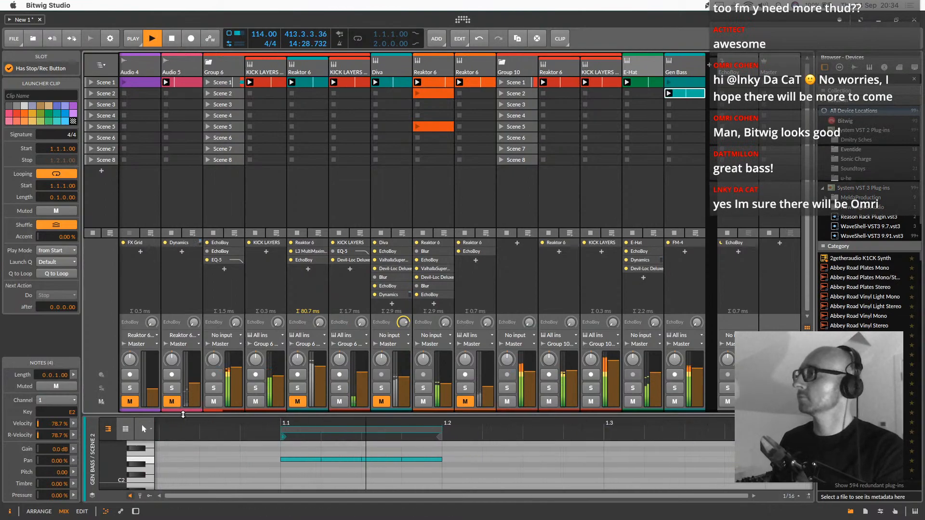
{"action": "left_click_drag", "start_coordinate": [243, 414], "coordinate": [243, 149]}
{"action": "scroll", "coordinate": [289, 231], "scroll_direction": "up", "scroll_amount": 8}
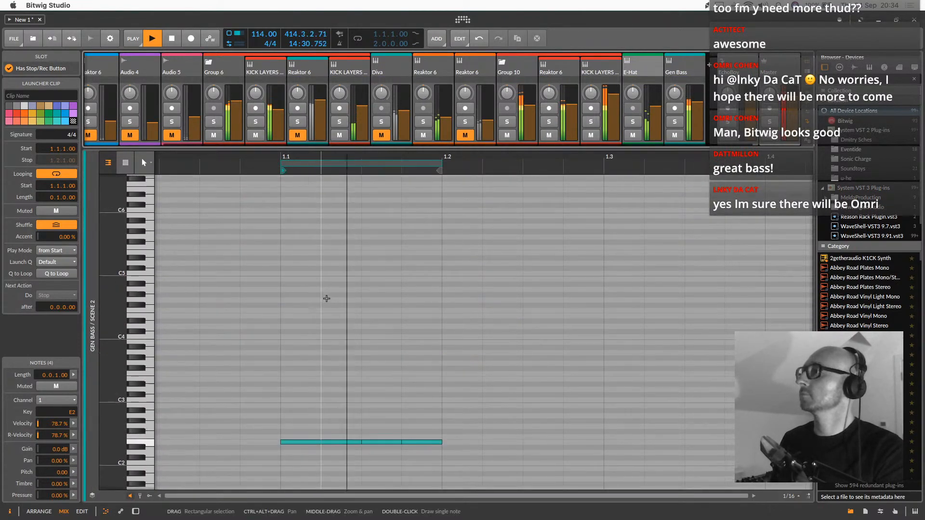
Duplicate the E2 notes across four beats, extend the clip's loop to two beats, and restart playback
{"action": "left_click_drag", "start_coordinate": [453, 359], "coordinate": [305, 449]}
{"action": "key", "text": "ctrl+d"}
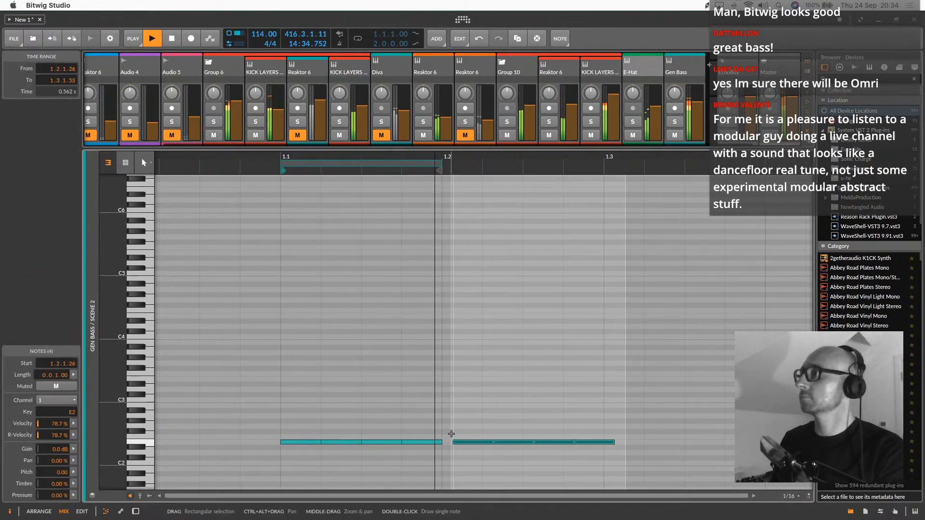
{"action": "left_click_drag", "start_coordinate": [475, 442], "coordinate": [465, 442]}
{"action": "left_click_drag", "start_coordinate": [598, 413], "coordinate": [296, 448]}
{"action": "key", "text": "ctrl+d"}
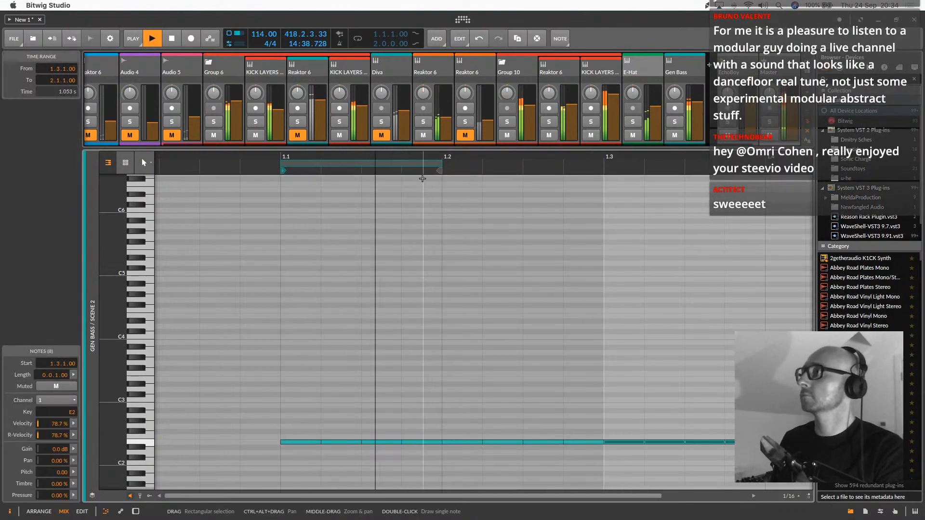
{"action": "left_click_drag", "start_coordinate": [439, 164], "coordinate": [603, 164]}
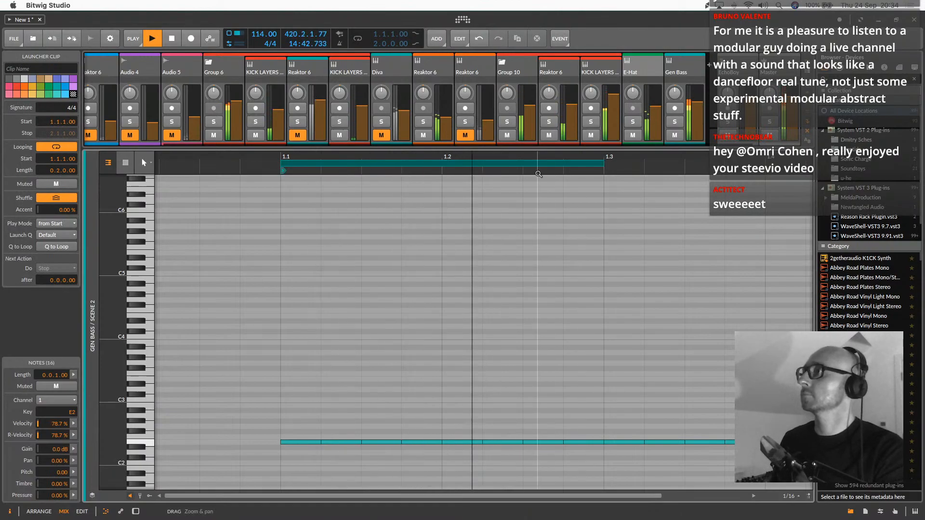
{"action": "key", "text": "space"}
{"action": "key", "text": "space"}
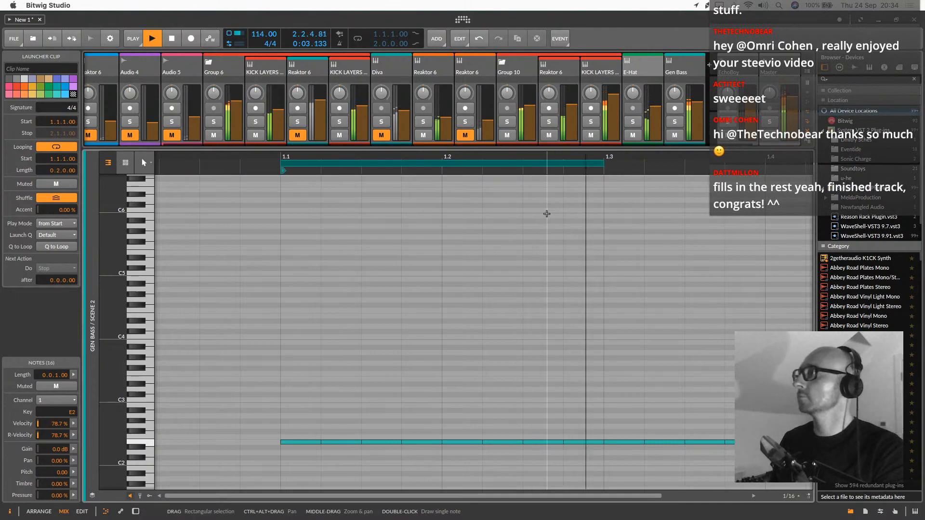
Try the note at 1.2.3 in higher octaves up to E5, and return it to E2
{"action": "left_click", "coordinate": [543, 442]}
{"action": "key", "text": "shift+Up"}
{"action": "key", "text": "shift+Up"}
{"action": "key", "text": "shift+Up"}
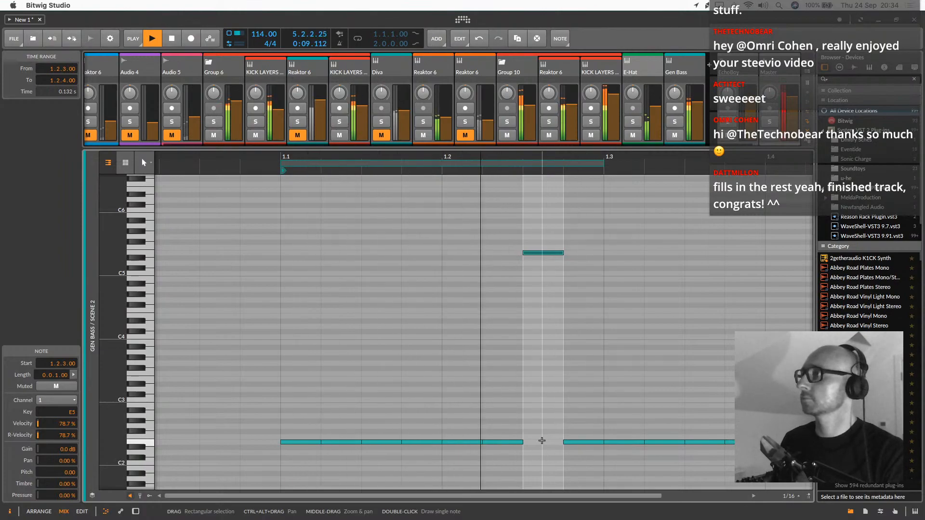
{"action": "key", "text": "shift+Down"}
{"action": "key", "text": "shift+Down"}
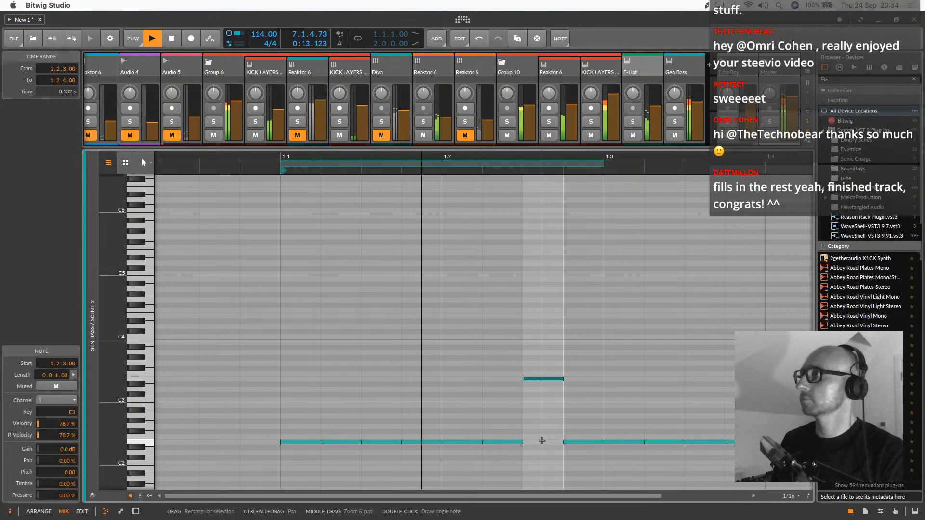
{"action": "key", "text": "shift+Down"}
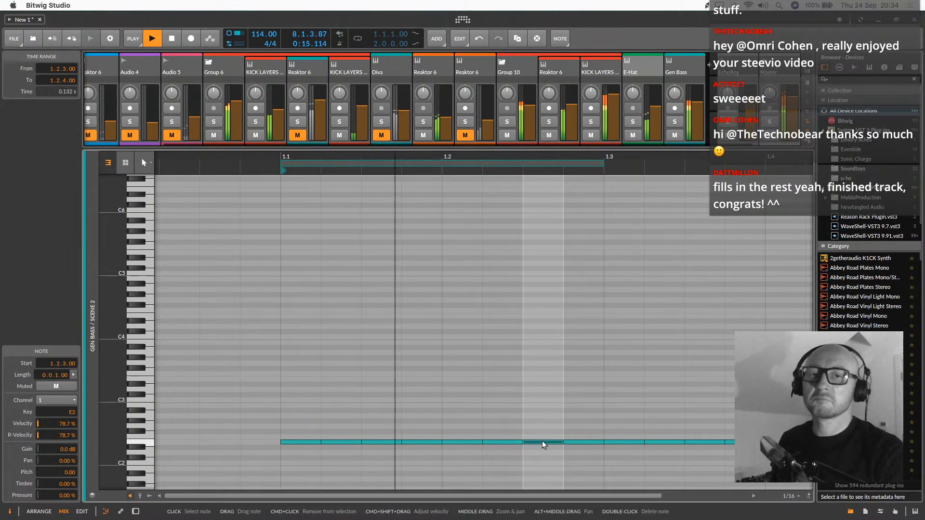
Audition the notes in the first two beats at rising semitones from F2 up to B2
{"action": "left_click_drag", "start_coordinate": [289, 414], "coordinate": [568, 454]}
{"action": "key", "text": "Up"}
{"action": "key", "text": "Up"}
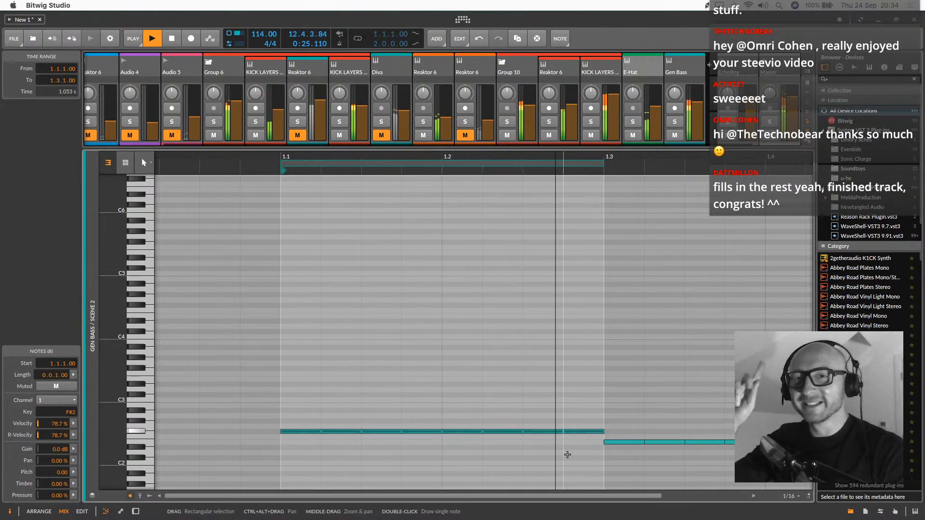
{"action": "key", "text": "Up"}
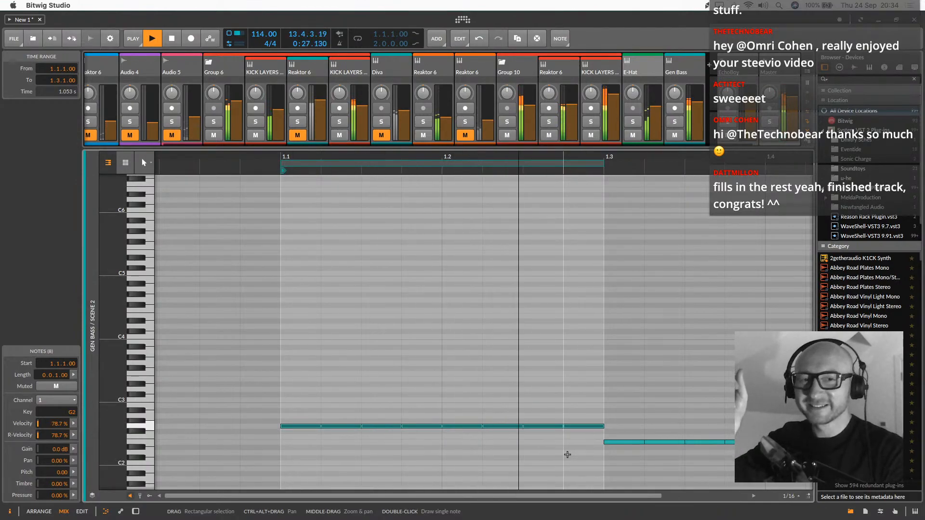
{"action": "key", "text": "Up"}
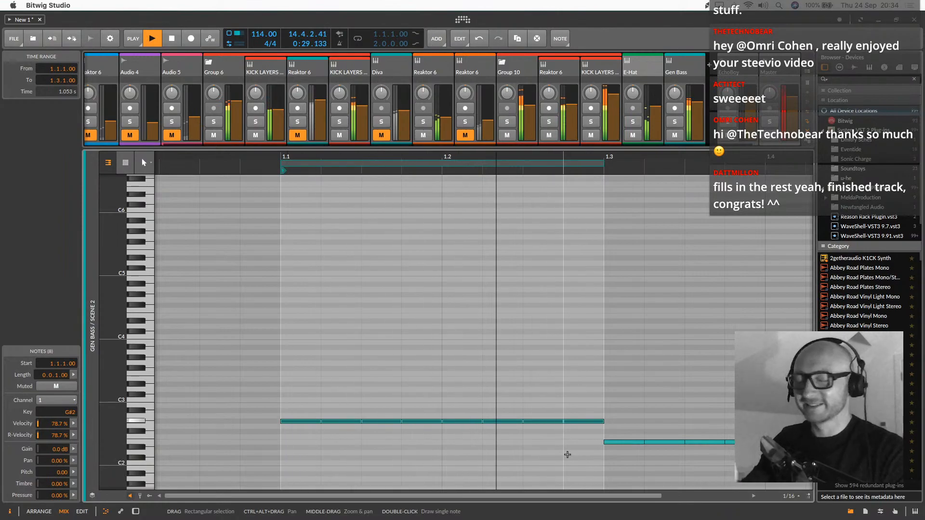
{"action": "key", "text": "Up"}
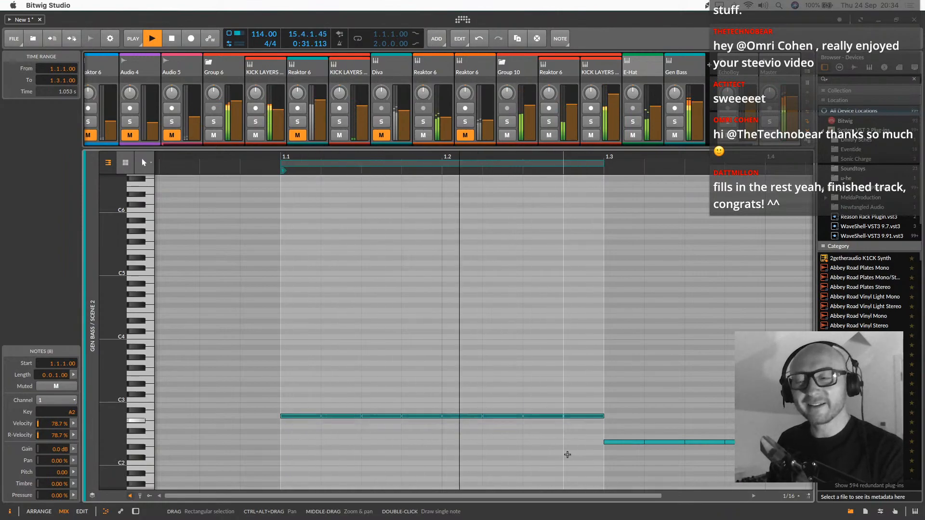
{"action": "key", "text": "Up"}
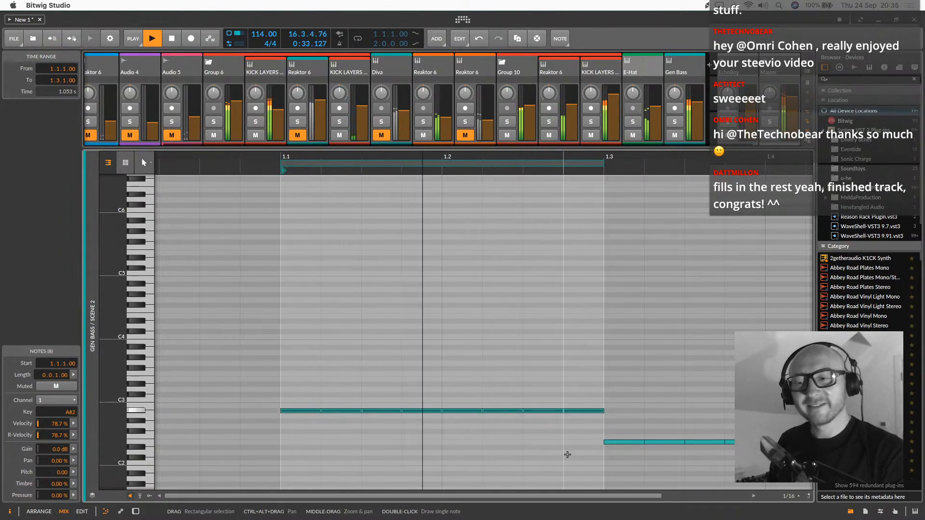
{"action": "key", "text": "Up"}
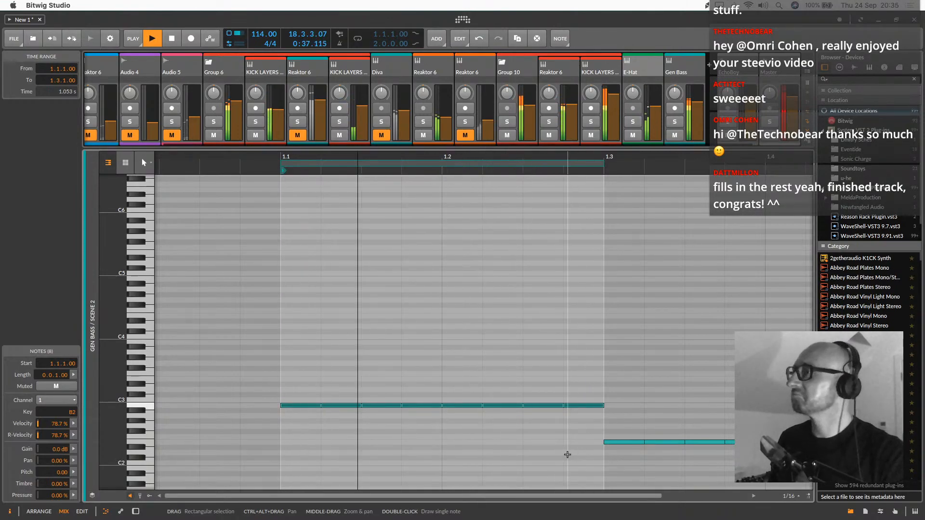
Bring the first two beats' notes back to E2 after comparing them at A#2
{"action": "key", "text": "shift+Down"}
{"action": "key", "text": "shift+Up"}
{"action": "key", "text": "Down"}
{"action": "key", "text": "Down"}
{"action": "key", "text": "Down"}
{"action": "key", "text": "Down"}
{"action": "key", "text": "Down"}
{"action": "key", "text": "Down"}
{"action": "key", "text": "Down"}
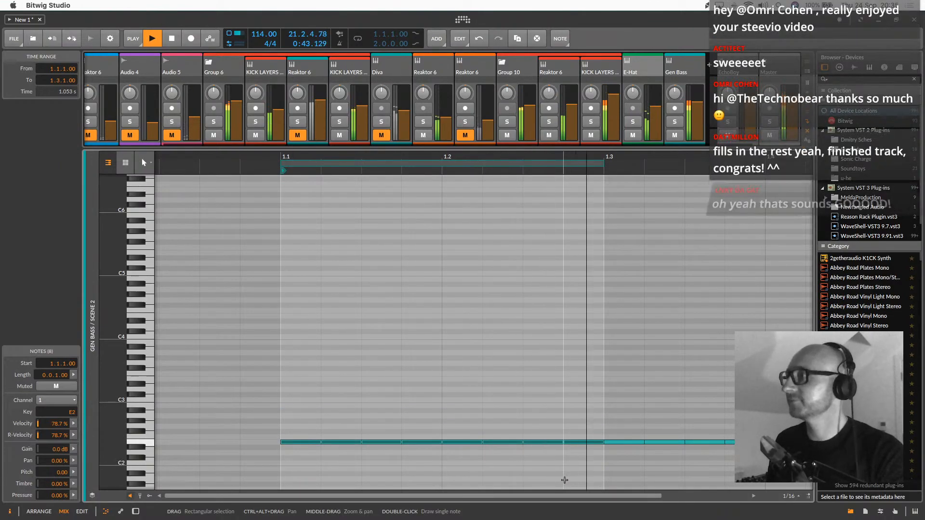
{"action": "left_click_drag", "start_coordinate": [309, 441], "coordinate": [305, 411]}
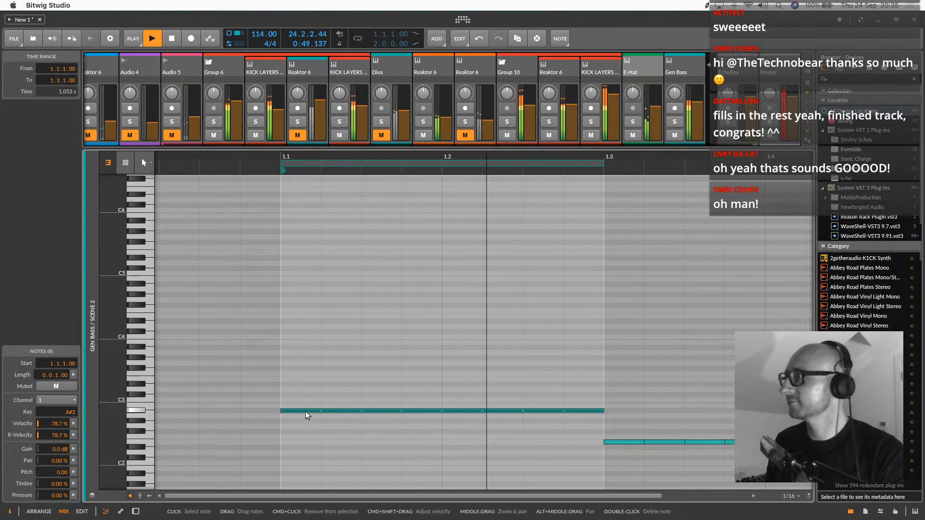
{"action": "left_click_drag", "start_coordinate": [305, 411], "coordinate": [299, 444]}
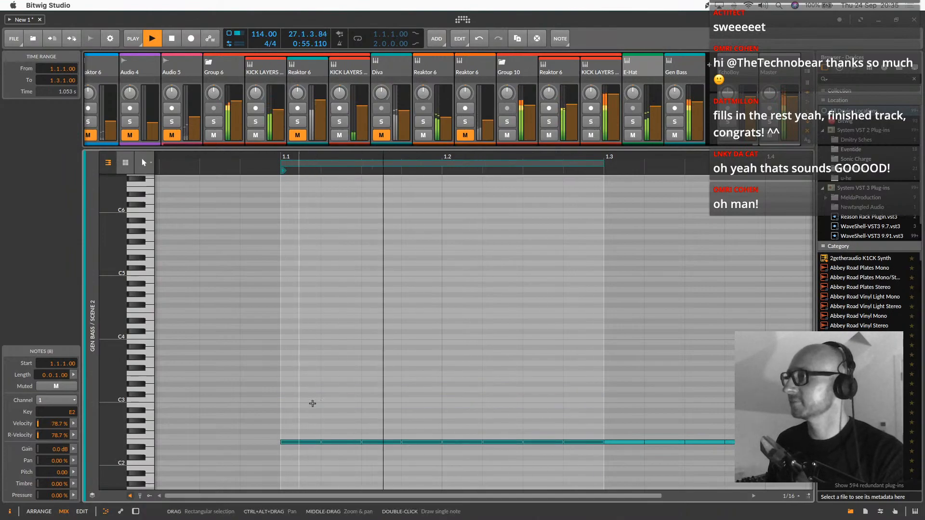
Copy the bar 1 notes into bar 2 at A#2 and move the clip's two-beat loop to bar 2
{"action": "left_click_drag", "start_coordinate": [404, 157], "coordinate": [330, 177]}
{"action": "mouse_move", "coordinate": [413, 420]}
{"action": "left_mouse_down"}
{"action": "mouse_move", "coordinate": [301, 445]}
{"action": "mouse_move", "coordinate": [367, 436]}
{"action": "mouse_move", "coordinate": [400, 418]}
{"action": "left_mouse_up"}
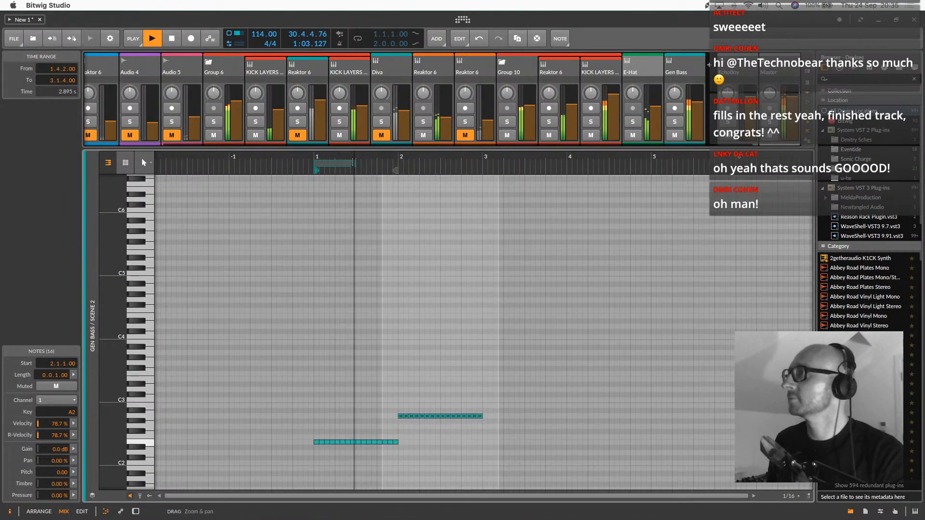
{"action": "left_click_drag", "start_coordinate": [343, 164], "coordinate": [408, 160]}
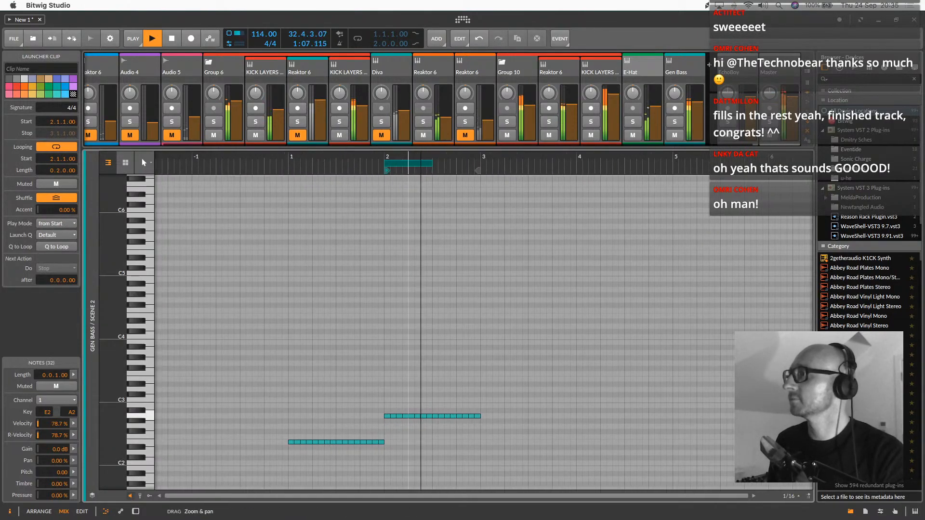
{"action": "left_click_drag", "start_coordinate": [370, 378], "coordinate": [401, 412]}
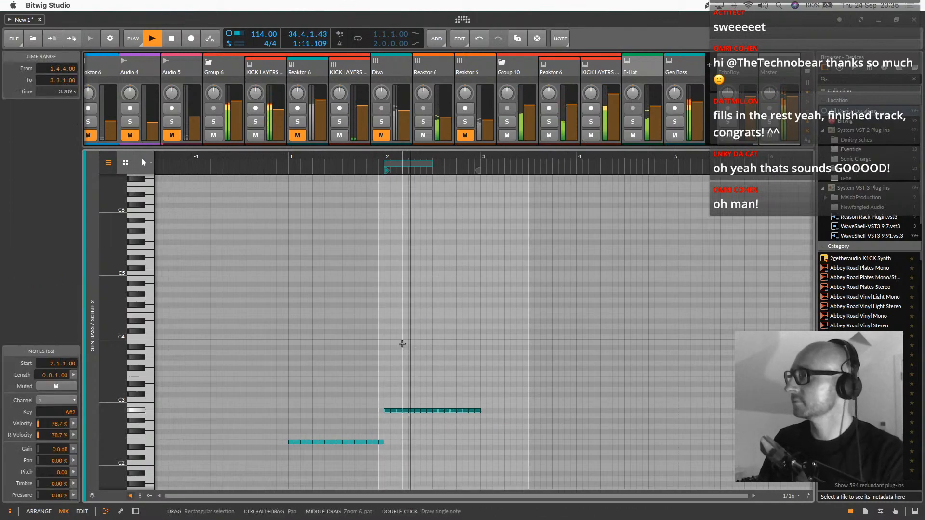
Duplicate the A#2 notes into bar 3 at D3 with the loop moved there, and repeat them in bar 4
{"action": "left_click_drag", "start_coordinate": [409, 168], "coordinate": [507, 166]}
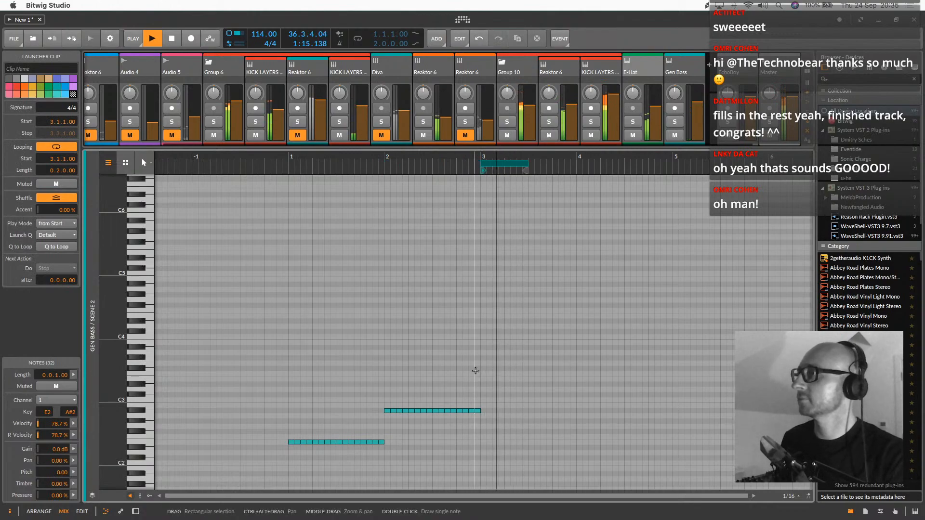
{"action": "left_click_drag", "start_coordinate": [477, 369], "coordinate": [383, 418]}
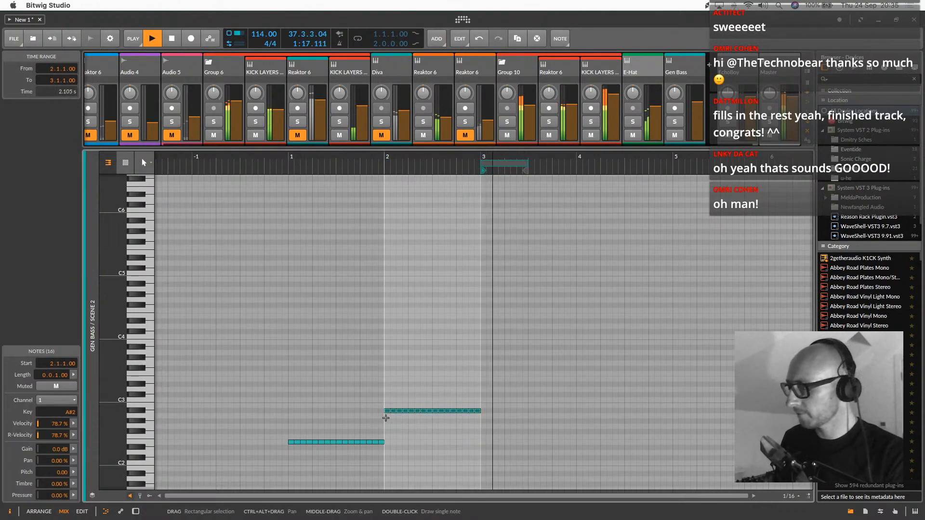
{"action": "key", "text": "ctrl+d"}
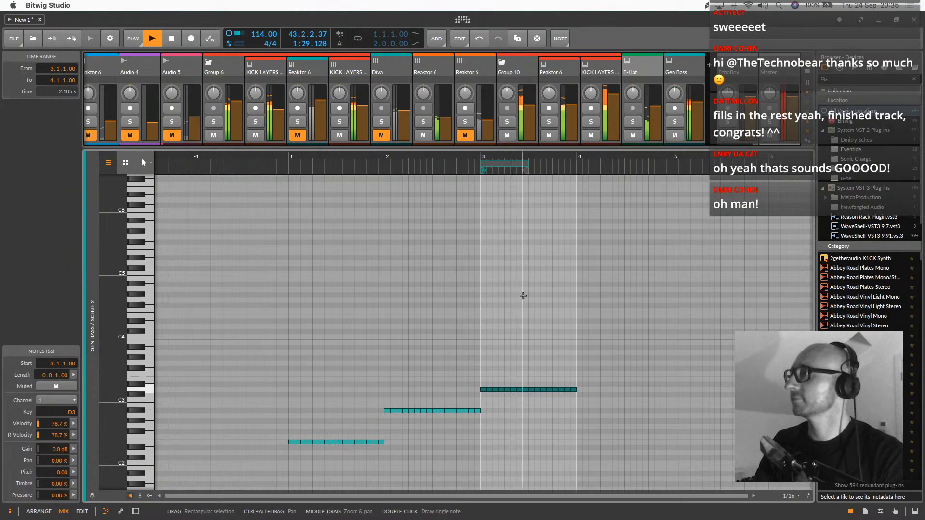
{"action": "key", "text": "super+d"}
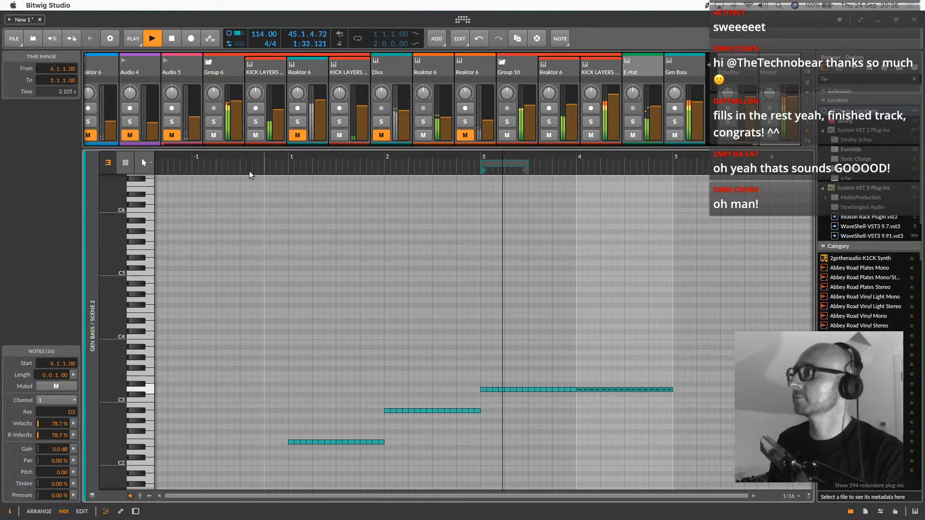
Copy the E2 notes to start at 5.1.1 and stretch the clip's loop from the start of bar 1 to 6.1.1
{"action": "left_click_drag", "start_coordinate": [580, 394], "coordinate": [685, 448]}
{"action": "left_click_drag", "start_coordinate": [292, 327], "coordinate": [768, 389]}
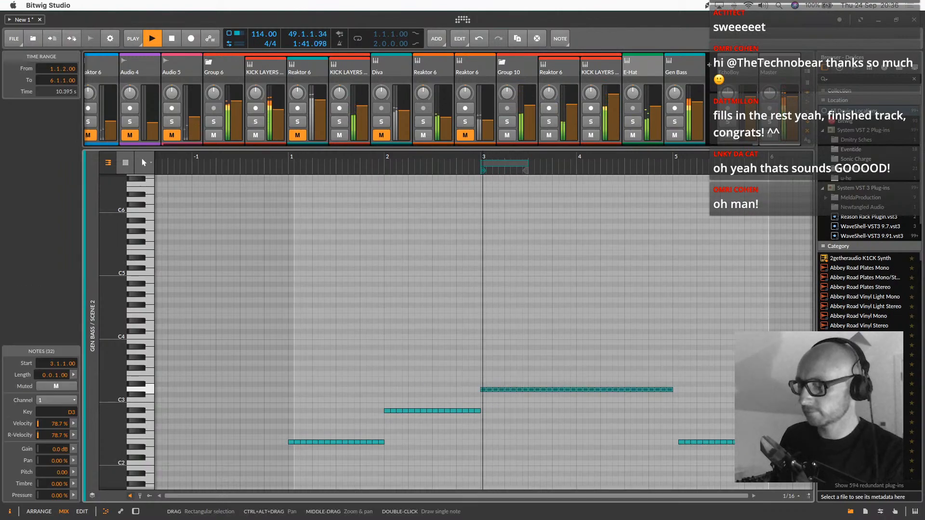
{"action": "key", "text": "super+l"}
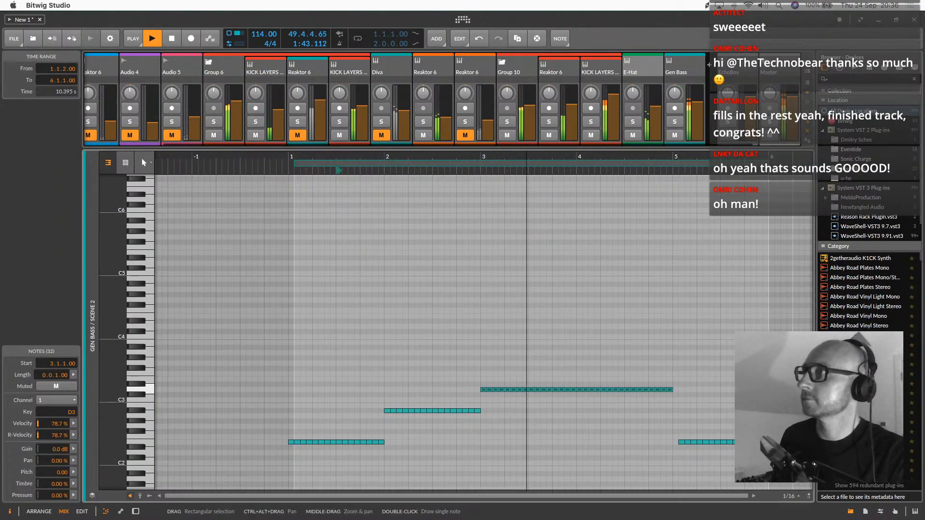
{"action": "left_click_drag", "start_coordinate": [787, 426], "coordinate": [658, 456]}
{"action": "key", "text": "Left"}
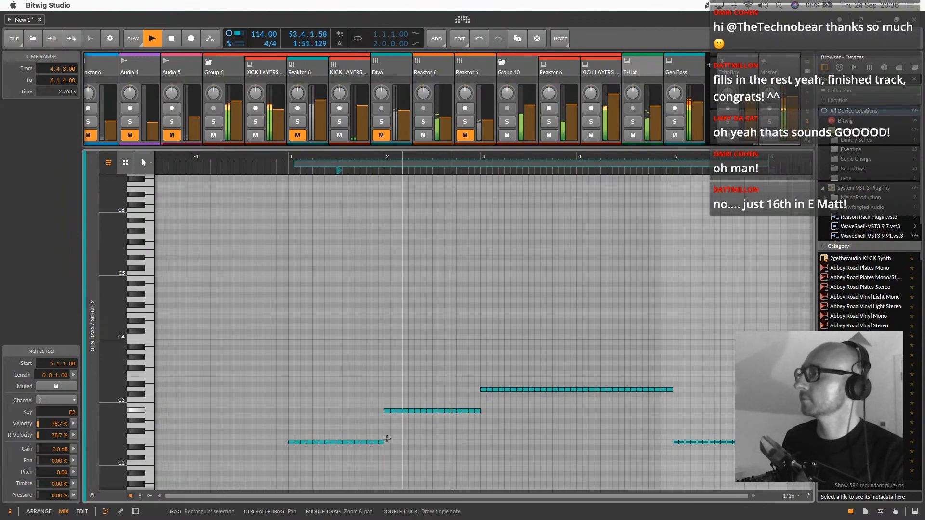
Copy the bar 1 E2 notes one bar earlier and set the clip and loop start to -1.1.1 with a six-bar length
{"action": "left_click_drag", "start_coordinate": [381, 395], "coordinate": [194, 445]}
{"action": "left_click_drag", "start_coordinate": [294, 164], "coordinate": [211, 163]}
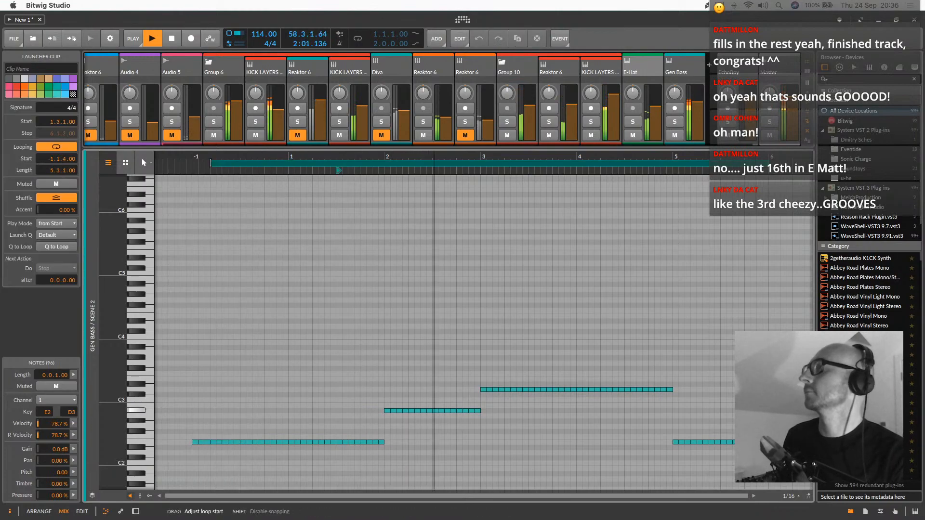
{"action": "left_click_drag", "start_coordinate": [338, 170], "coordinate": [188, 175]}
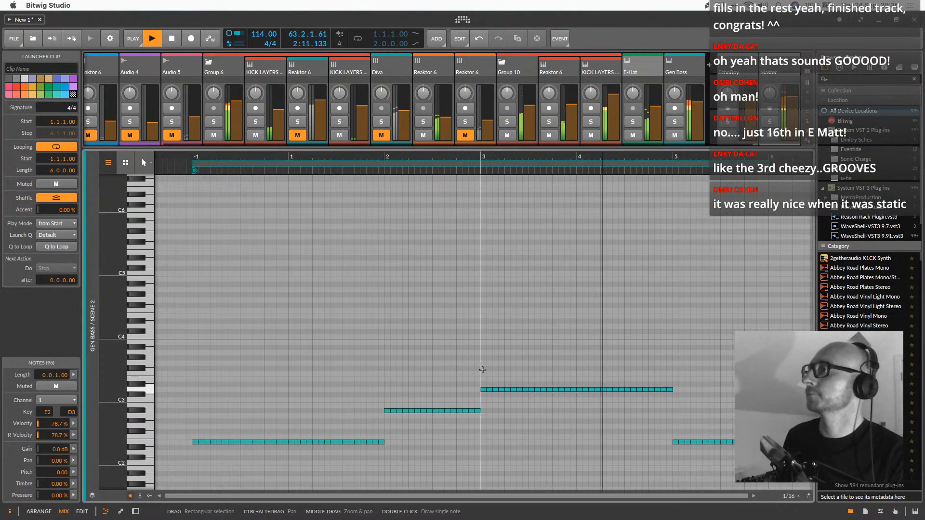
Shift the D3 notes out of bar 3 and fill it with a duplicate of the bar 2 A#2 notes
{"action": "left_click_drag", "start_coordinate": [484, 367], "coordinate": [751, 418]}
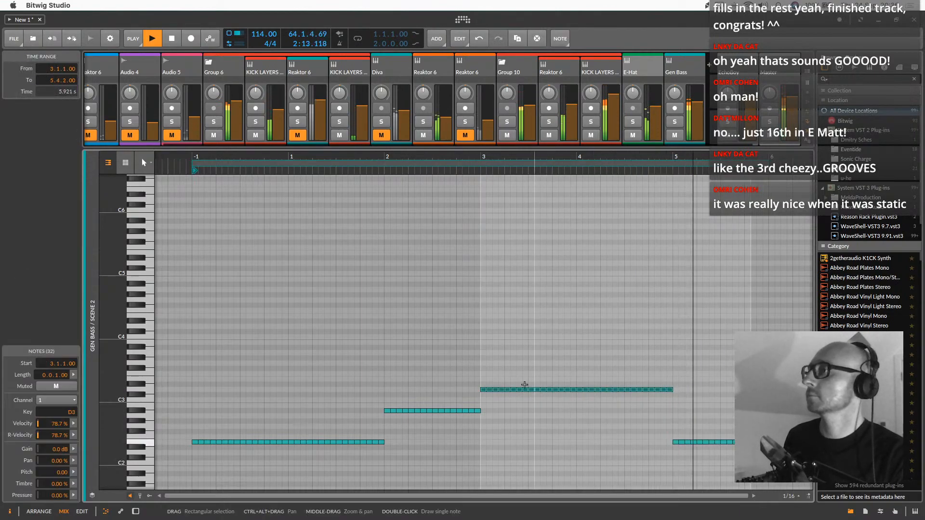
{"action": "left_click_drag", "start_coordinate": [521, 390], "coordinate": [716, 391]}
{"action": "left_click_drag", "start_coordinate": [495, 384], "coordinate": [372, 423]}
{"action": "key", "text": "ctrl+d"}
{"action": "left_click", "coordinate": [492, 389]}
{"action": "left_click_drag", "start_coordinate": [489, 385], "coordinate": [485, 413]}
Reduce the D3 passage to one bar, place it in bar 4, and transpose it up to D#3
{"action": "left_click_drag", "start_coordinate": [660, 359], "coordinate": [763, 402]}
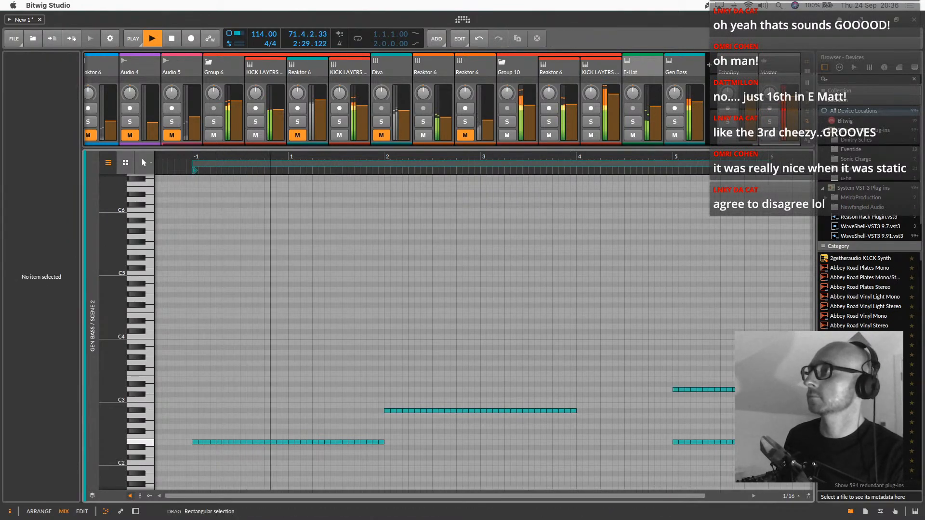
{"action": "left_click_drag", "start_coordinate": [675, 390], "coordinate": [577, 390]}
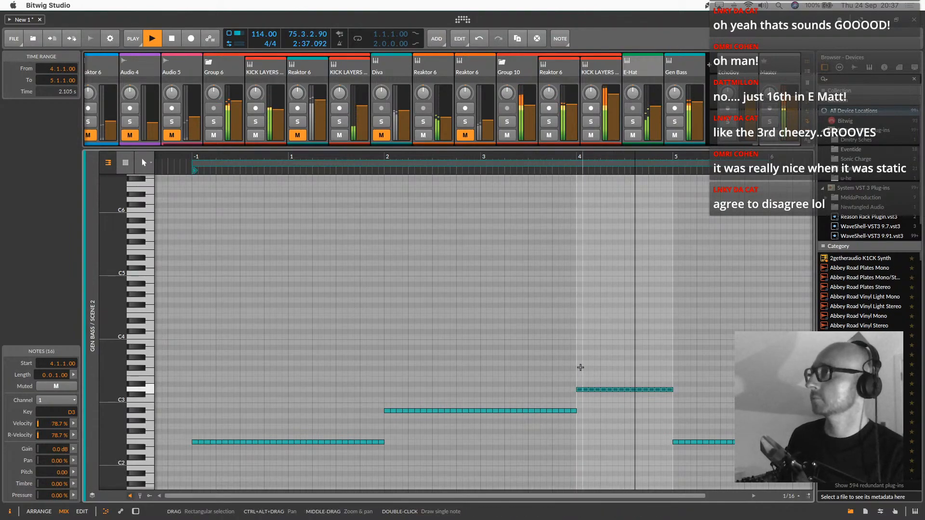
{"action": "key", "text": "Up"}
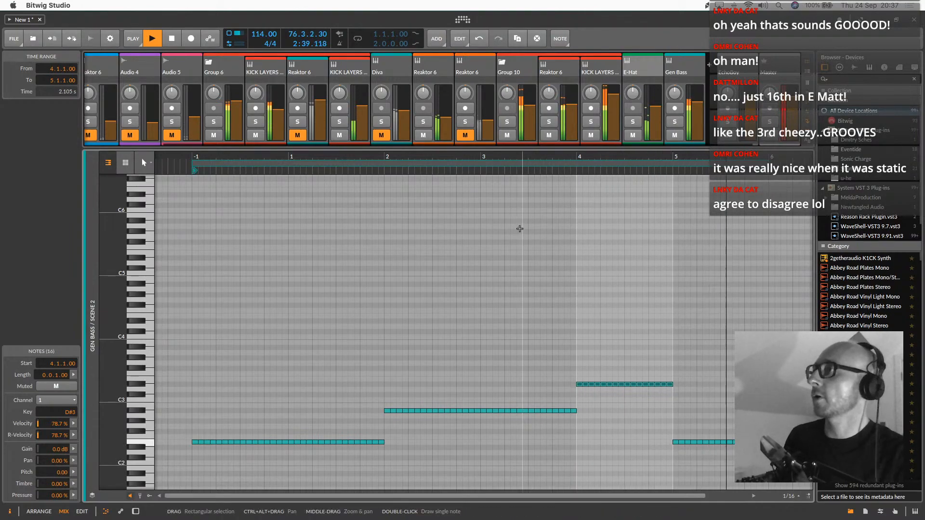
{"action": "left_click", "coordinate": [494, 171]}
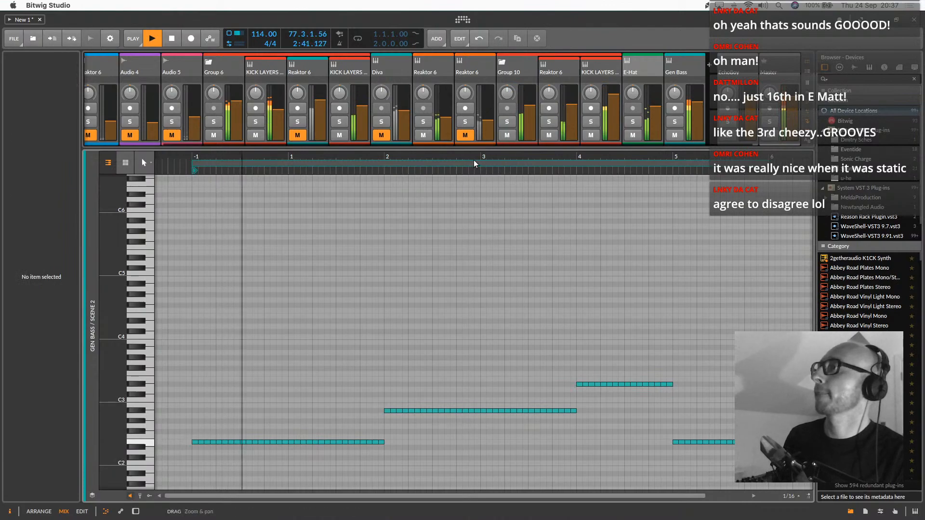
{"action": "double_click", "coordinate": [483, 176]}
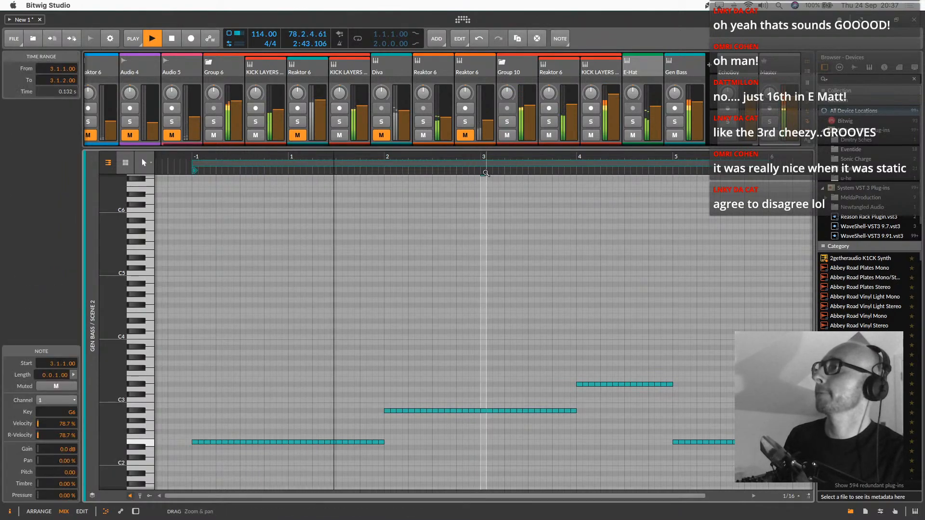
{"action": "left_click_drag", "start_coordinate": [485, 174], "coordinate": [482, 174]}
{"action": "double_click", "coordinate": [482, 176]}
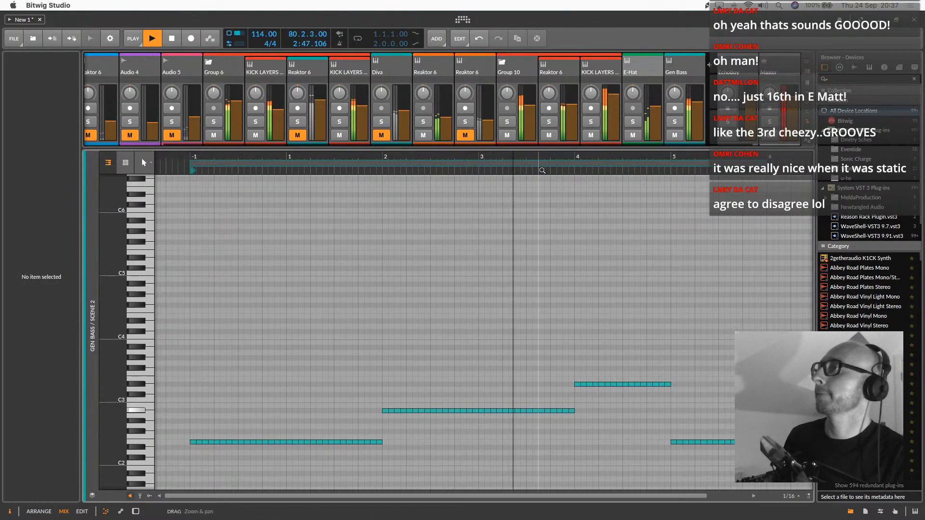
Transpose the bar 4 D#3 notes down to D3
{"action": "left_click_drag", "start_coordinate": [546, 335], "coordinate": [709, 393]}
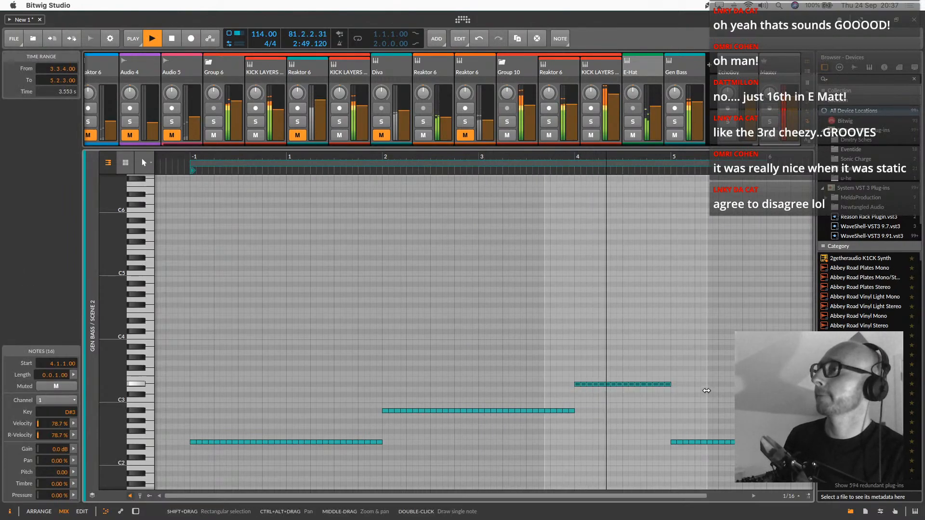
{"action": "key", "text": "Down"}
{"action": "left_click_drag", "start_coordinate": [550, 166], "coordinate": [549, 166]}
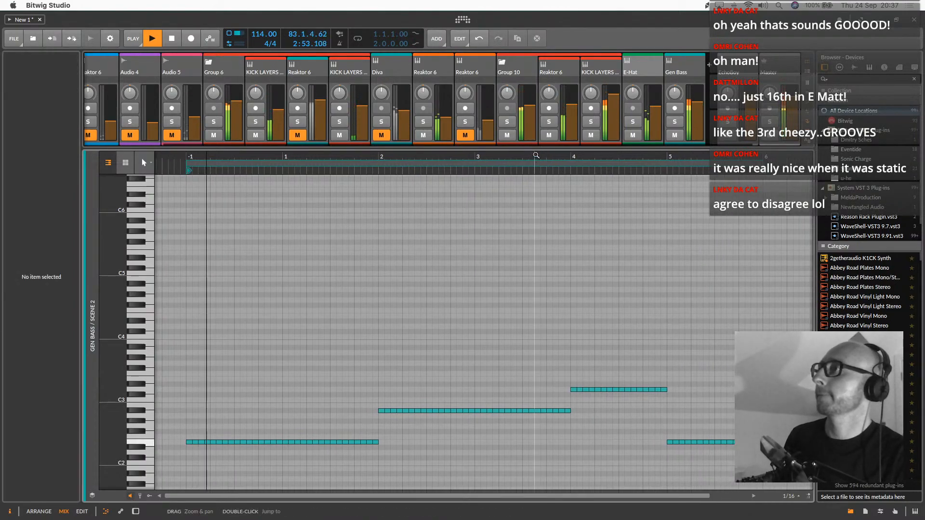
Replace the bar 5 E2 notes with copies of the bar 4 D3 passage in bars 5 and 6, raising the bar 5 copy to F3
{"action": "left_click_drag", "start_coordinate": [547, 347], "coordinate": [686, 390]}
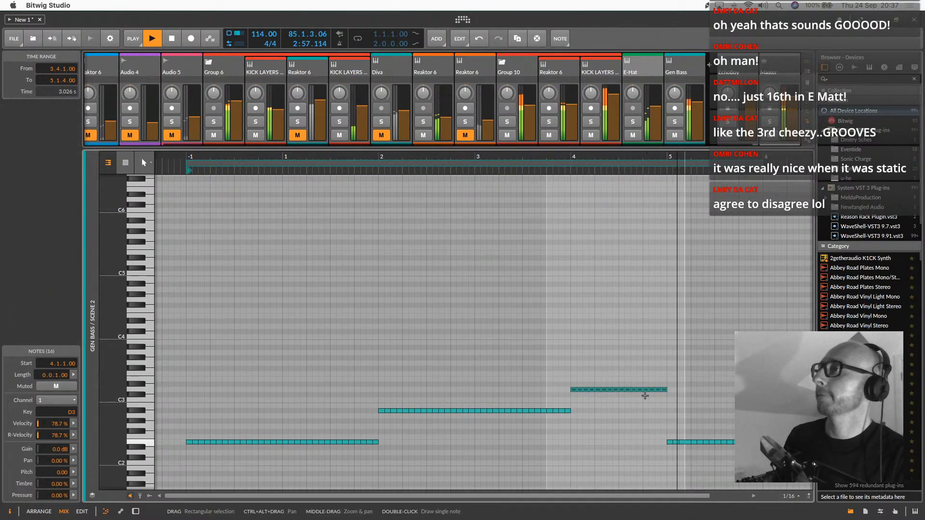
{"action": "left_click_drag", "start_coordinate": [575, 389], "coordinate": [665, 377]}
{"action": "left_click_drag", "start_coordinate": [732, 426], "coordinate": [655, 457]}
{"action": "key", "text": "Delete"}
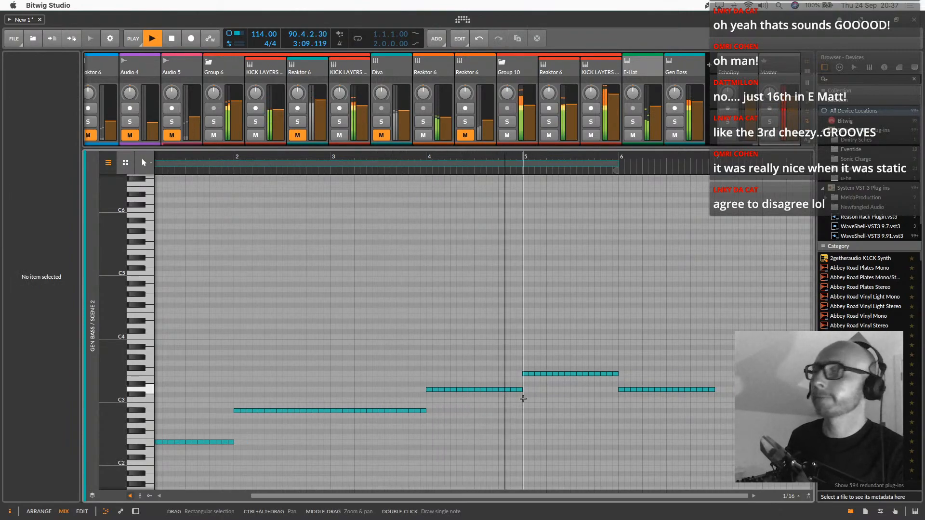
Lower the bar 5 notes by semitone steps to D3
{"action": "left_click_drag", "start_coordinate": [522, 398], "coordinate": [620, 368]}
{"action": "key", "text": "Down"}
{"action": "left_click_drag", "start_coordinate": [476, 155], "coordinate": [477, 156]}
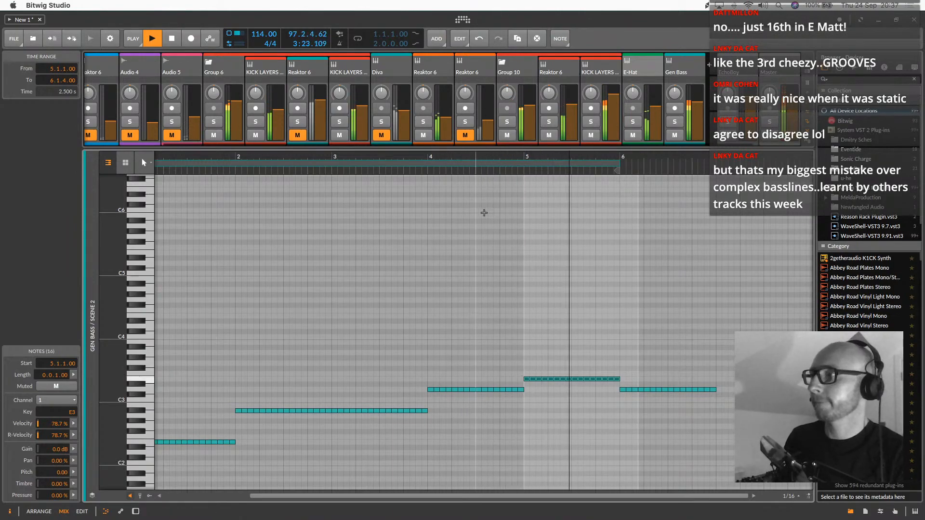
{"action": "key", "text": "Down"}
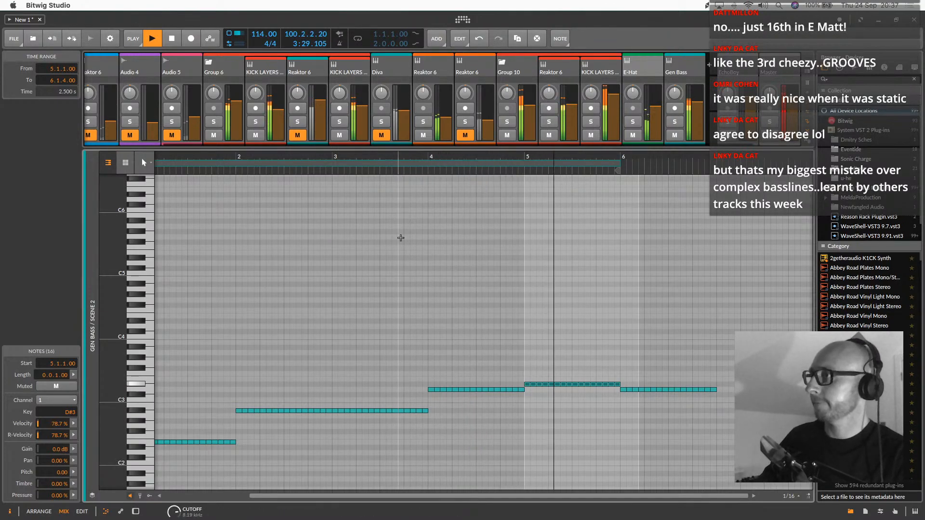
{"action": "key", "text": "Down"}
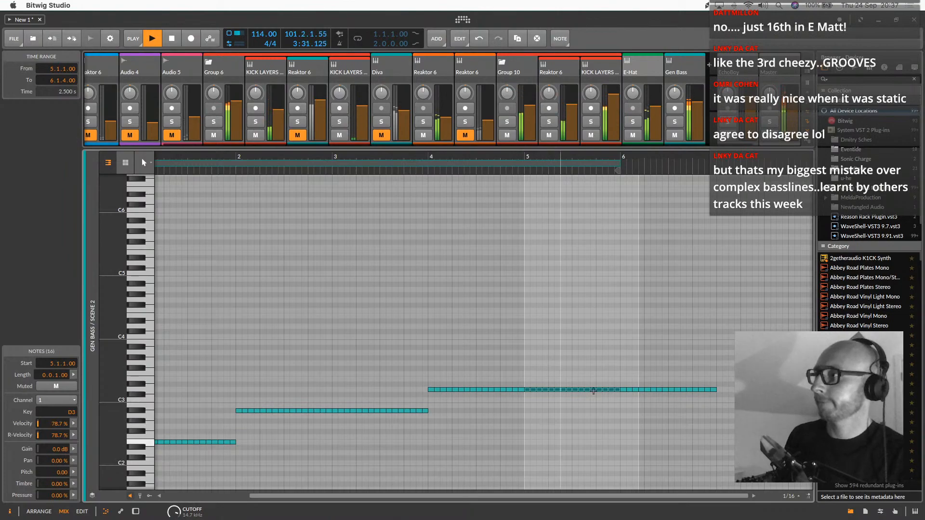
Transpose the bar 6 D3 notes down to E2
{"action": "left_click_drag", "start_coordinate": [624, 374], "coordinate": [730, 396]}
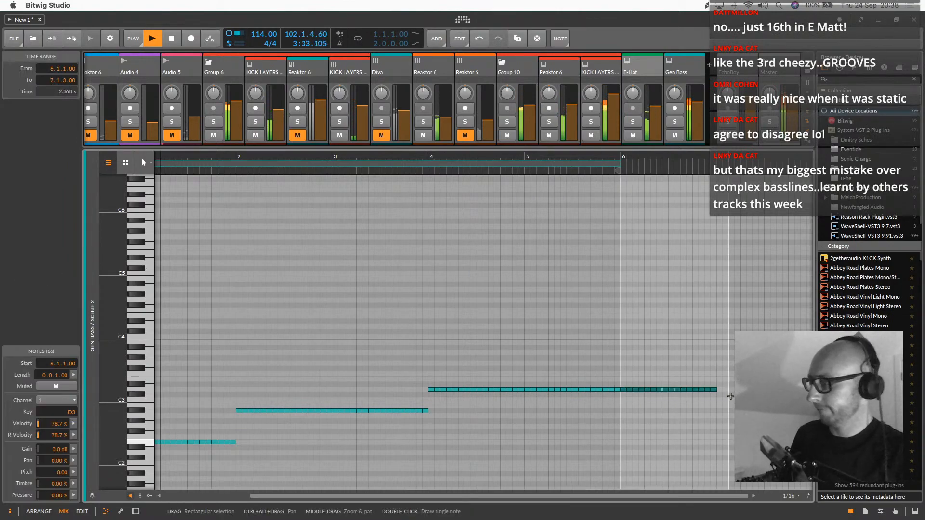
{"action": "key", "text": "shift+Down"}
{"action": "key", "text": "Up"}
{"action": "key", "text": "Up"}
{"action": "key", "text": "Up"}
{"action": "key", "text": "Down"}
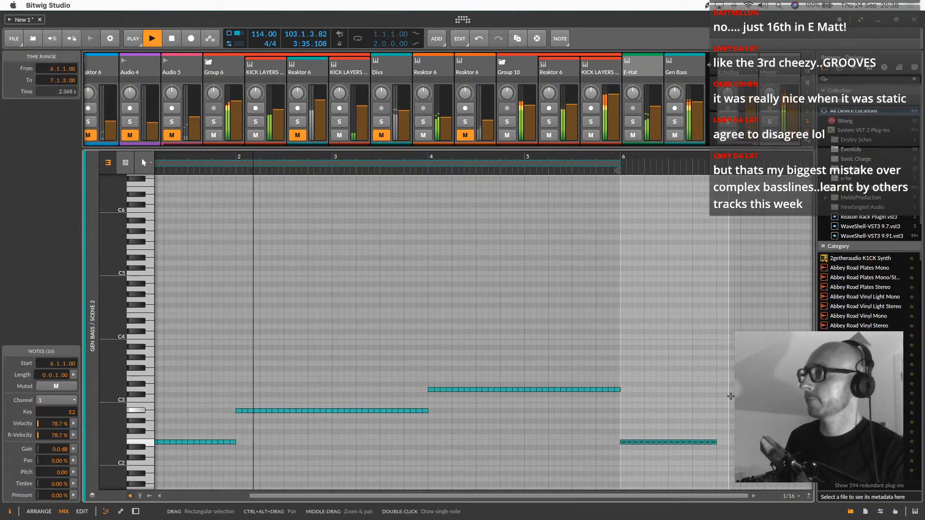
Lower the D3 notes in bars 4 and 5 to C3 and extend the clip's loop length to 7.0.0
{"action": "scroll", "coordinate": [730, 396], "scroll_direction": "left", "scroll_amount": 5}
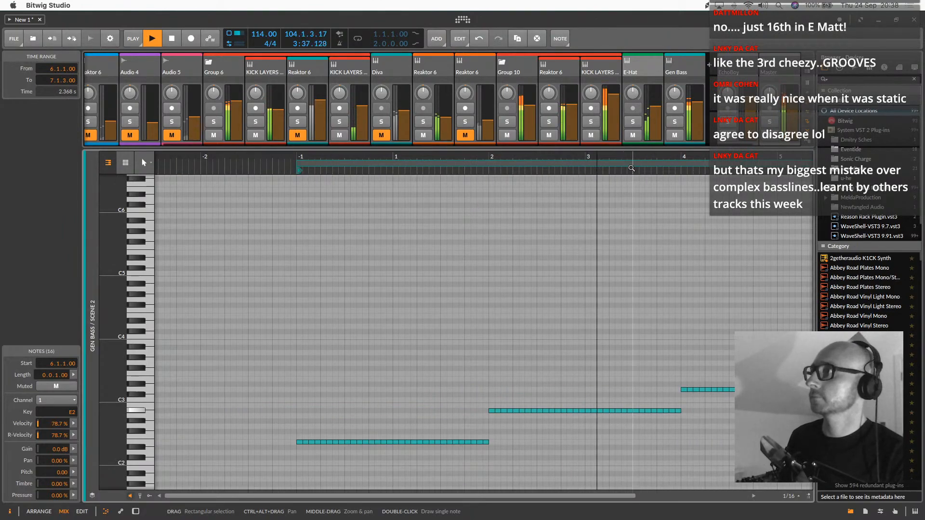
{"action": "left_click_drag", "start_coordinate": [631, 169], "coordinate": [527, 245]}
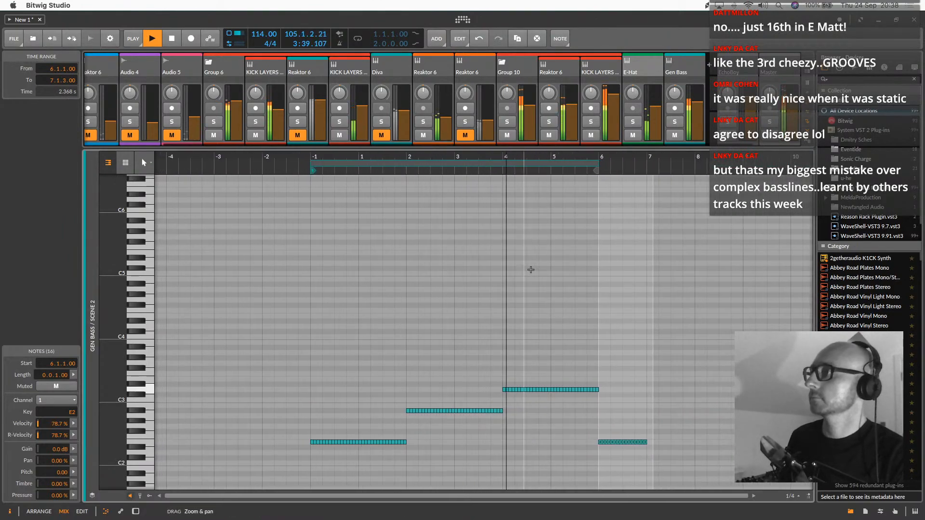
{"action": "left_click_drag", "start_coordinate": [464, 363], "coordinate": [621, 390]}
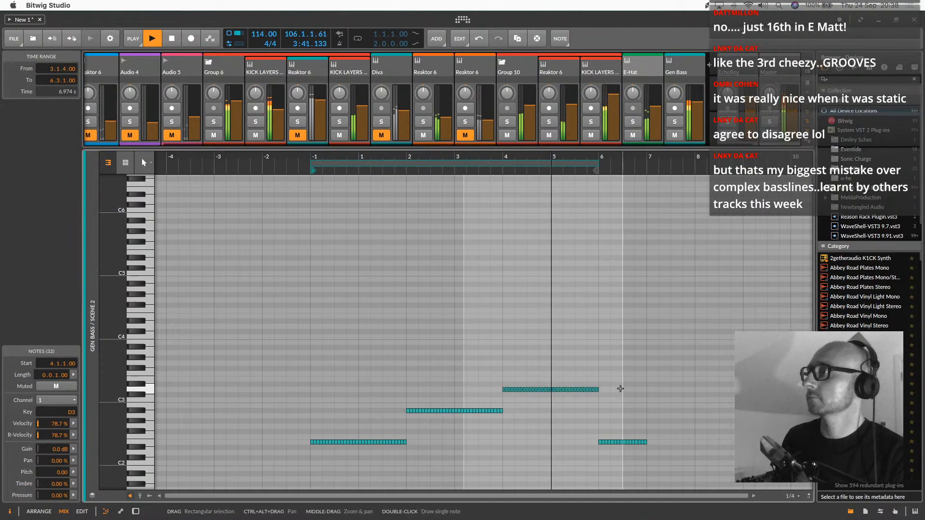
{"action": "key", "text": "Down"}
{"action": "key", "text": "Down"}
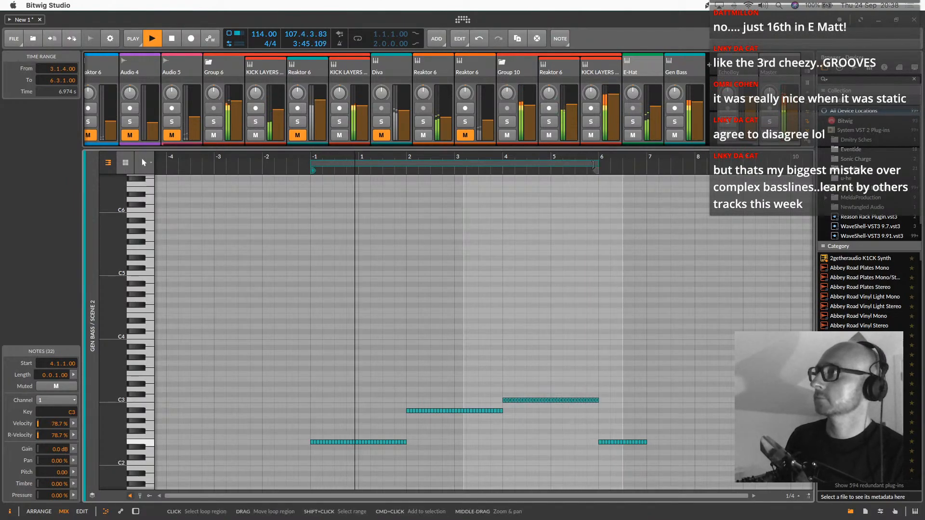
{"action": "left_click_drag", "start_coordinate": [595, 164], "coordinate": [645, 163]}
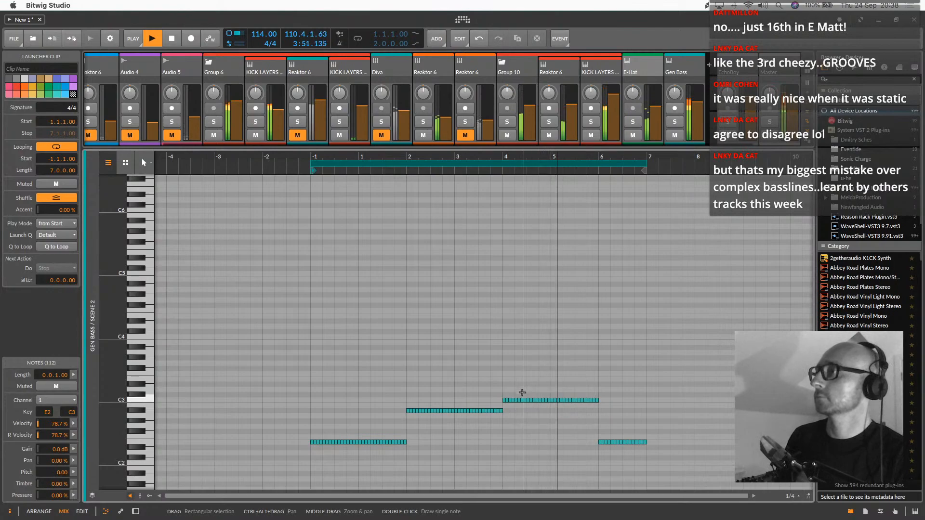
Raise the C3 notes from 4.3.2 to the end of bar 5 up to D3
{"action": "left_click_drag", "start_coordinate": [530, 393], "coordinate": [606, 402]}
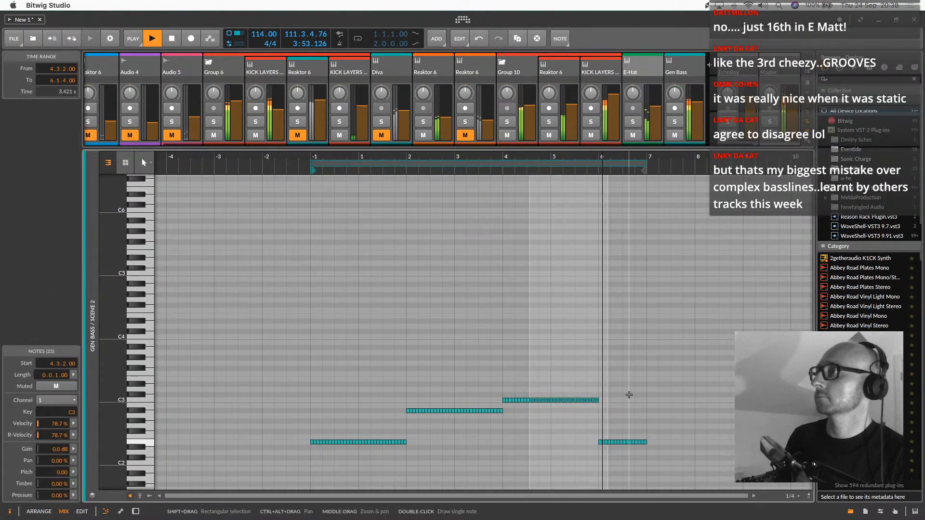
{"action": "key", "text": "Up"}
{"action": "key", "text": "Up"}
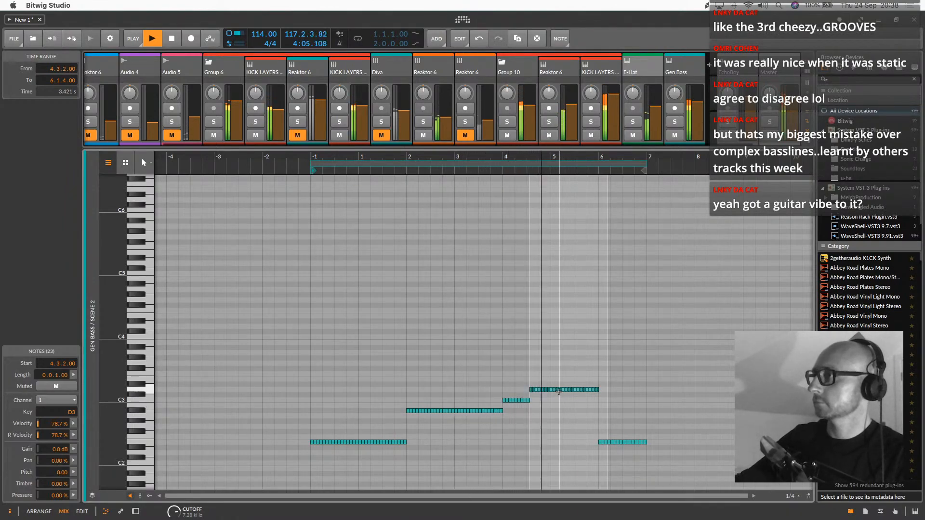
{"action": "left_click_drag", "start_coordinate": [618, 368], "coordinate": [531, 391]}
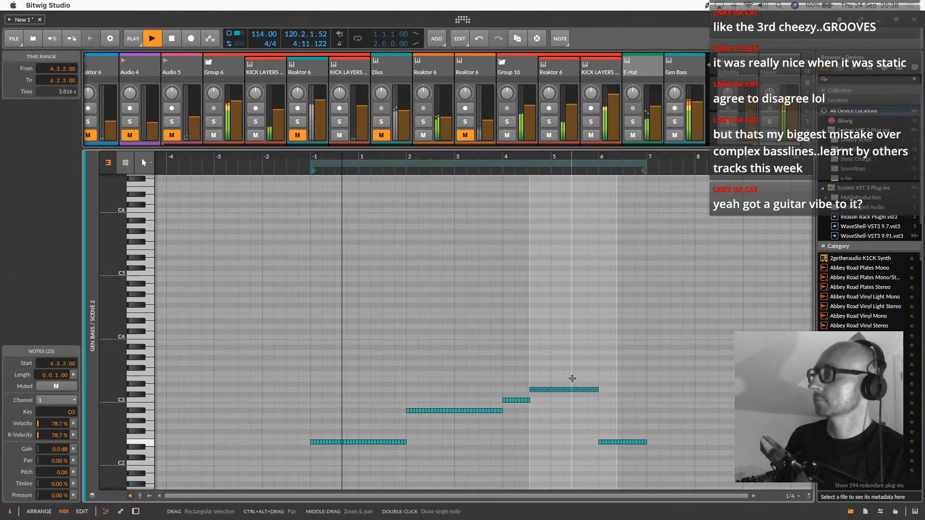
Shorten the clip's loop length to 2.2.0, keeping its start at -1.1.1
{"action": "left_click_drag", "start_coordinate": [642, 163], "coordinate": [419, 163]}
{"action": "left_click_drag", "start_coordinate": [334, 157], "coordinate": [390, 176]}
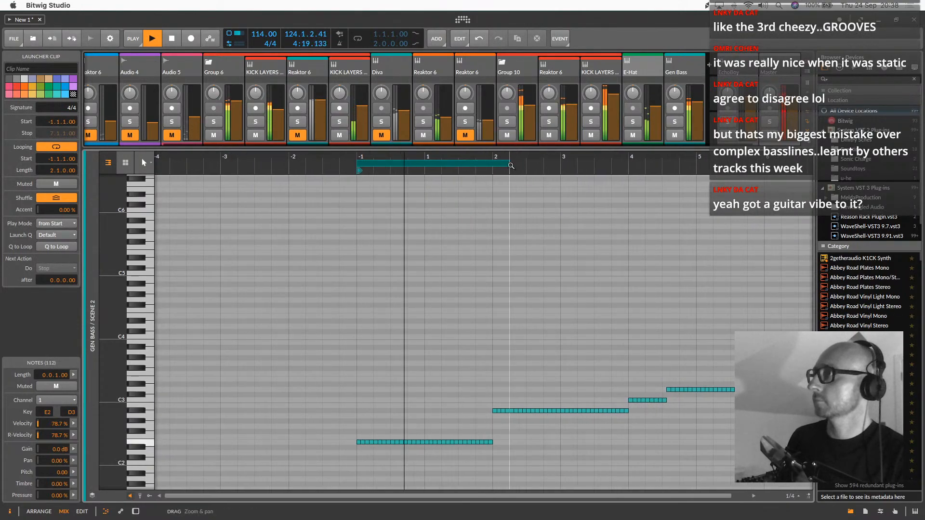
{"action": "left_click_drag", "start_coordinate": [508, 163], "coordinate": [526, 164]}
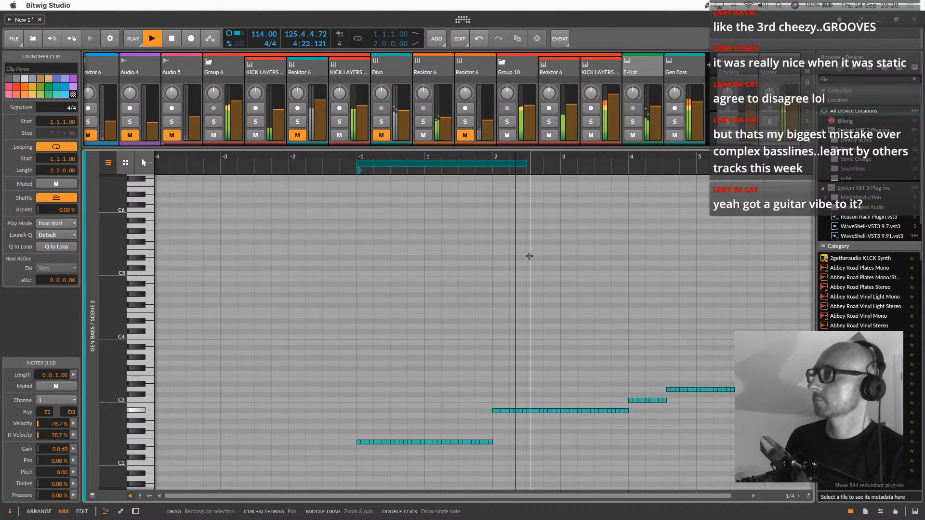
Transpose the first two beats of A#2 notes in bar 2 down to G2
{"action": "left_click_drag", "start_coordinate": [466, 365], "coordinate": [523, 422]}
{"action": "key", "text": "Down"}
{"action": "key", "text": "Down"}
{"action": "key", "text": "Down"}
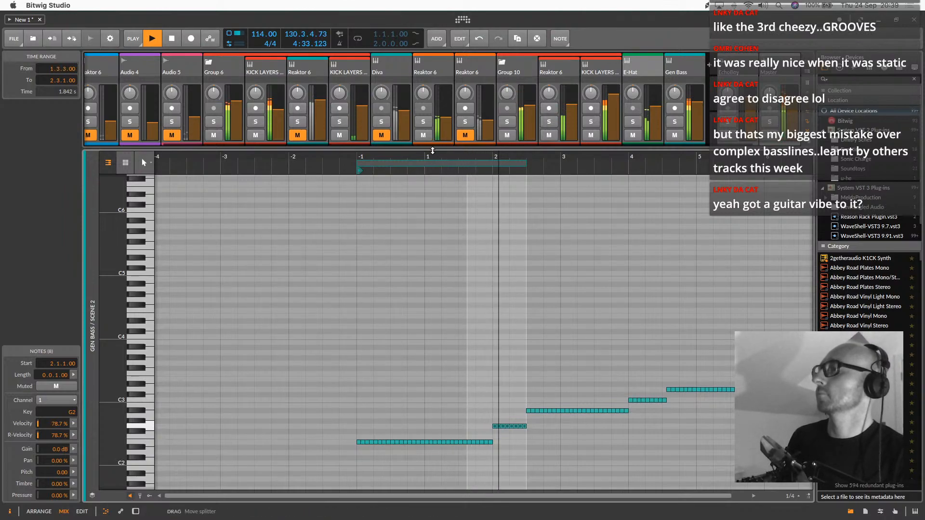
Enlarge the clip launcher, copy the Gen Bass clip from Scene 2 to Scene 5, and colour the copy olive green
{"action": "left_click_drag", "start_coordinate": [432, 151], "coordinate": [433, 369]}
{"action": "left_click", "coordinate": [717, 126]}
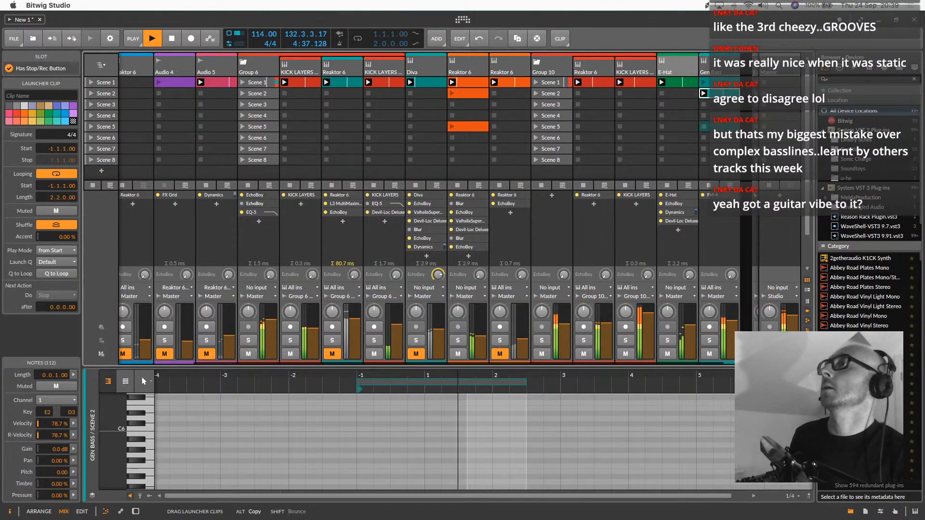
{"action": "right_click", "coordinate": [725, 127]}
{"action": "left_click", "coordinate": [786, 159]}
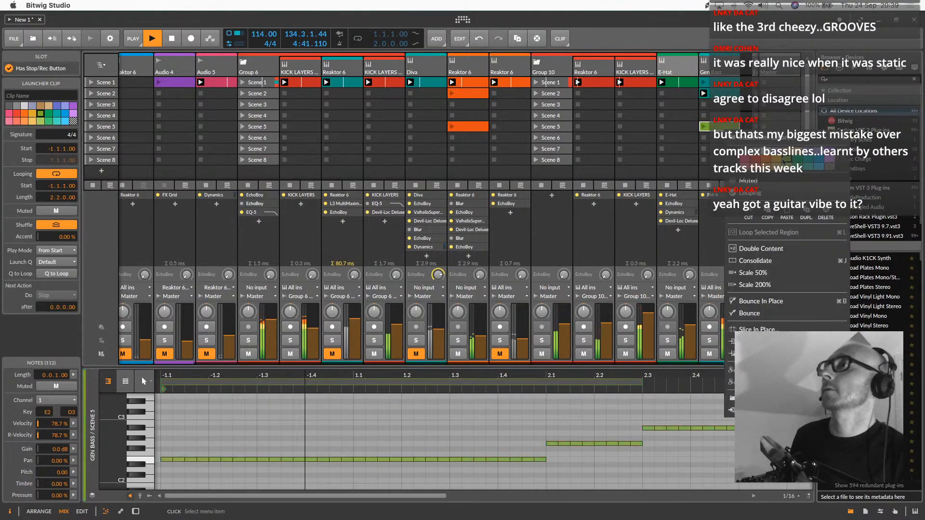
{"action": "left_click", "coordinate": [713, 137]}
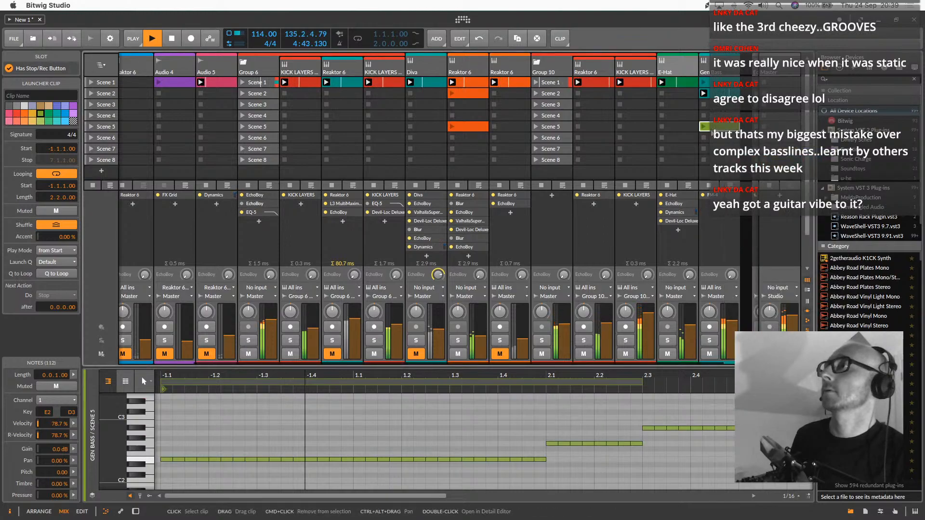
Launch the Scene 1 Gen Bass clip and replace the track's Scene 2 clip with a copy of the green Scene 5 clip
{"action": "left_click", "coordinate": [719, 84]}
{"action": "left_click", "coordinate": [704, 82]}
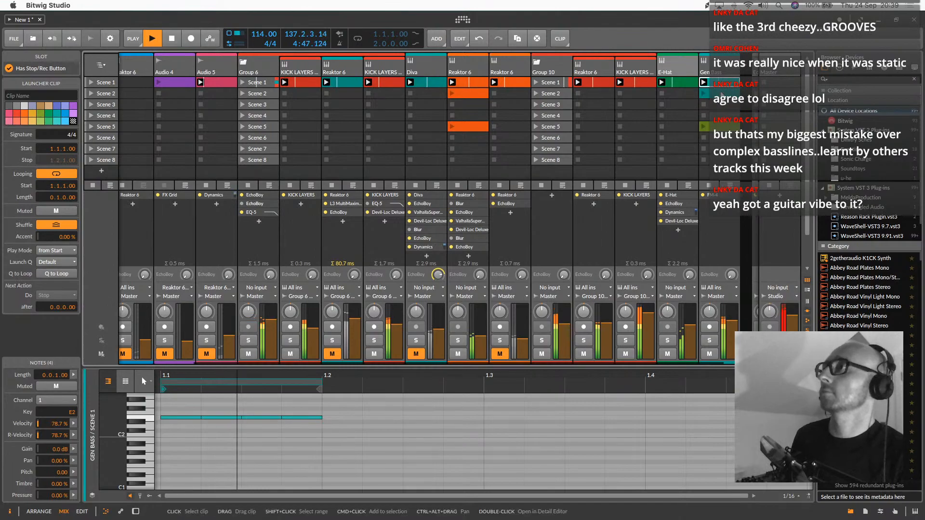
{"action": "left_click", "coordinate": [717, 93]}
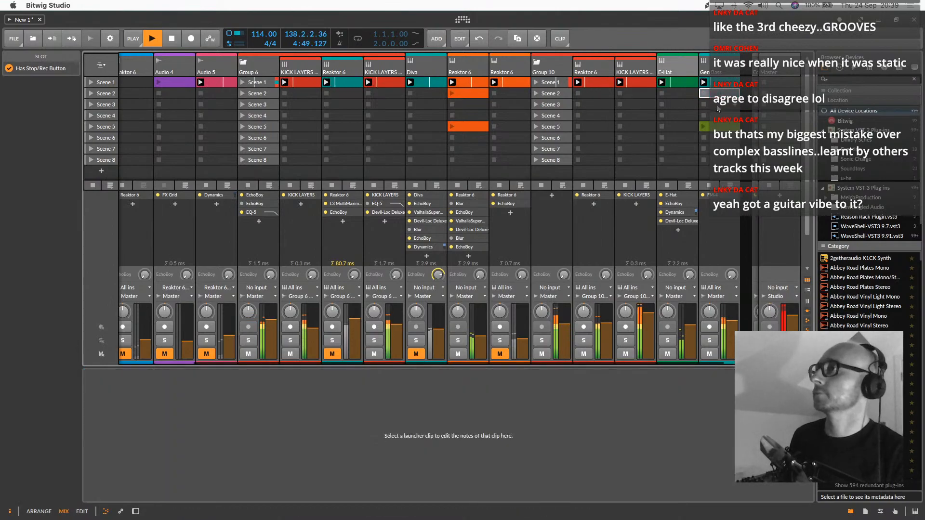
{"action": "scroll", "coordinate": [368, 119], "scroll_direction": "right", "scroll_amount": 2}
{"action": "left_click_drag", "start_coordinate": [679, 129], "coordinate": [684, 94]}
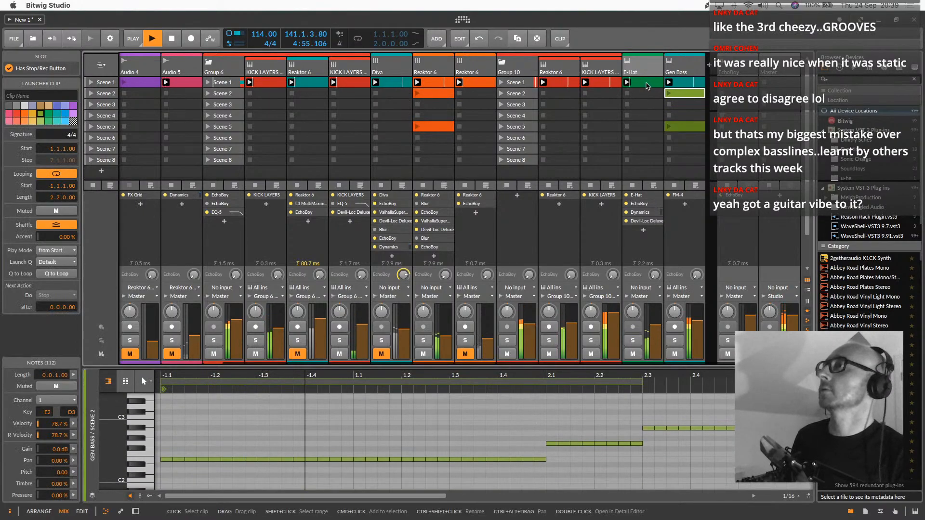
Copy the Scene 1 clips on the tracks from Bassline 2 through Audio 5 into Scene 2
{"action": "scroll", "coordinate": [135, 89], "scroll_direction": "left", "scroll_amount": 6}
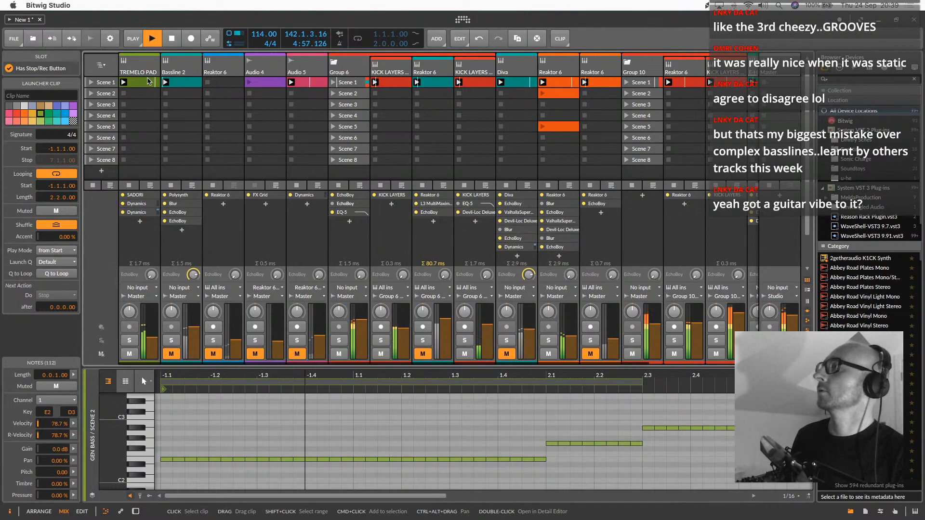
{"action": "left_click", "coordinate": [183, 82]}
{"action": "left_click", "coordinate": [322, 80], "text": "shift"}
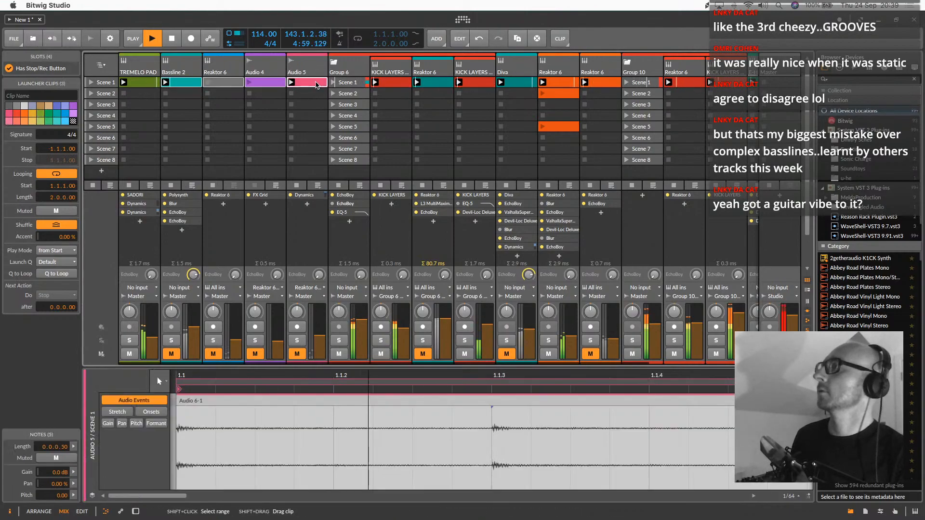
{"action": "left_click_drag", "start_coordinate": [321, 80], "coordinate": [318, 97]}
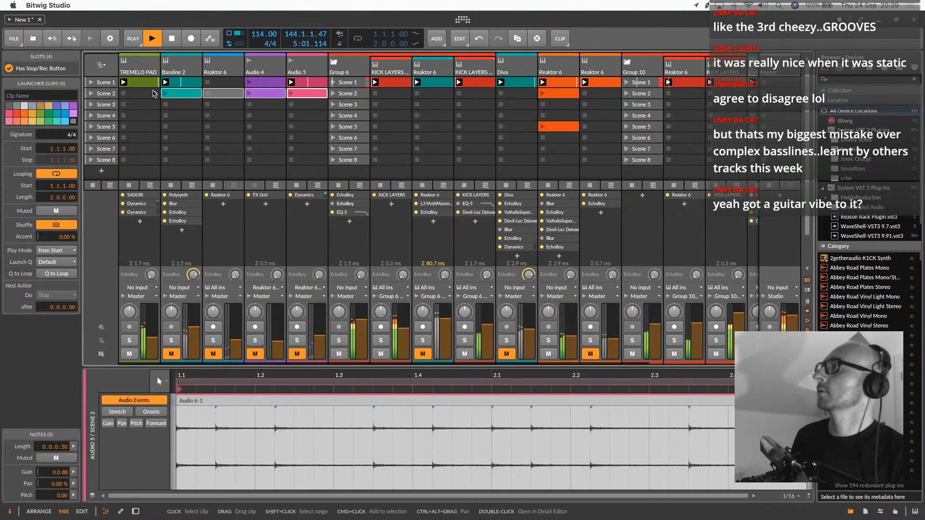
Set the play start of the Gen Bass clip in Scene 2 to 2.1.1
{"action": "scroll", "coordinate": [504, 124], "scroll_direction": "right", "scroll_amount": 6}
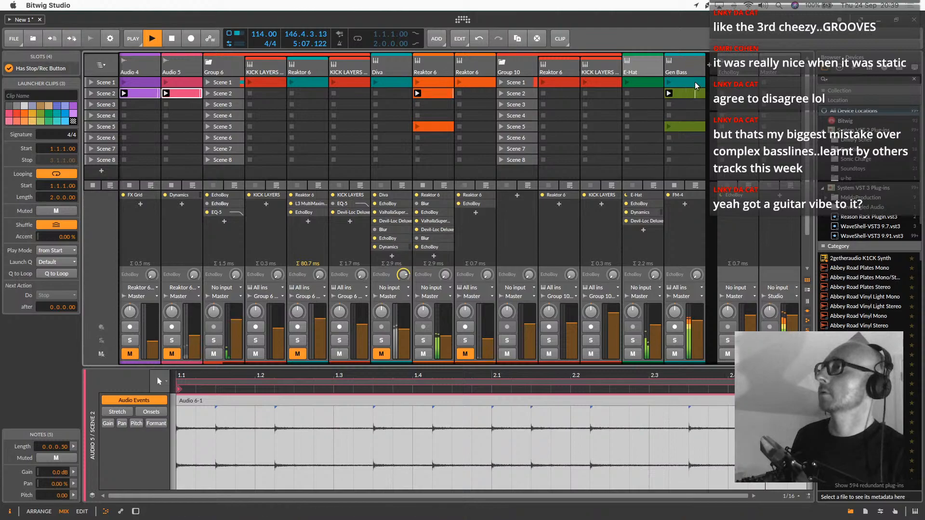
{"action": "left_click", "coordinate": [687, 93]}
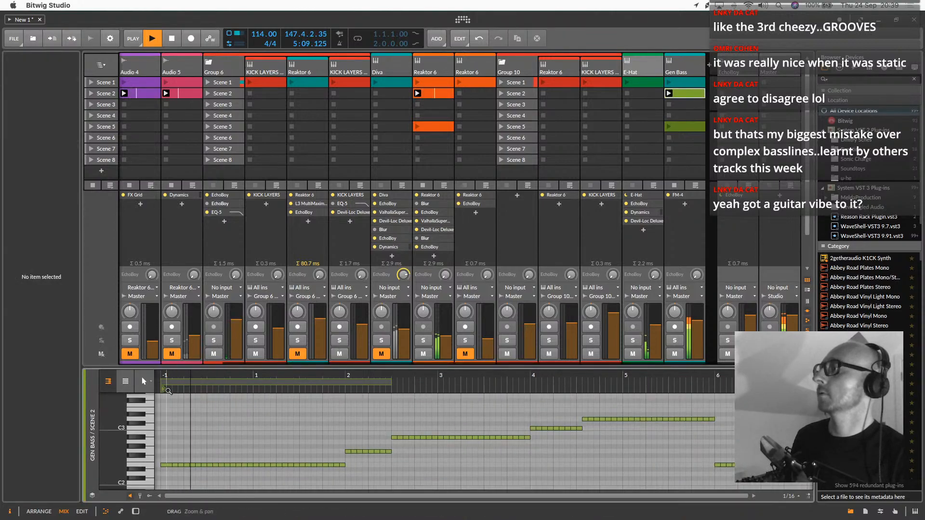
{"action": "left_click", "coordinate": [164, 390]}
{"action": "left_click_drag", "start_coordinate": [164, 389], "coordinate": [345, 393]}
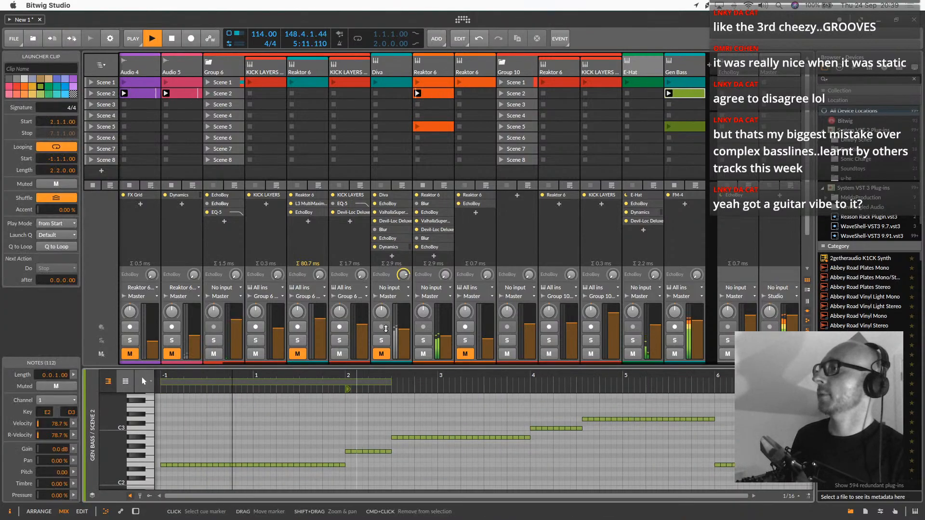
Move the Diva clip from Scene 1 to Scene 2 and launch it
{"action": "scroll", "coordinate": [295, 110], "scroll_direction": "left", "scroll_amount": 3}
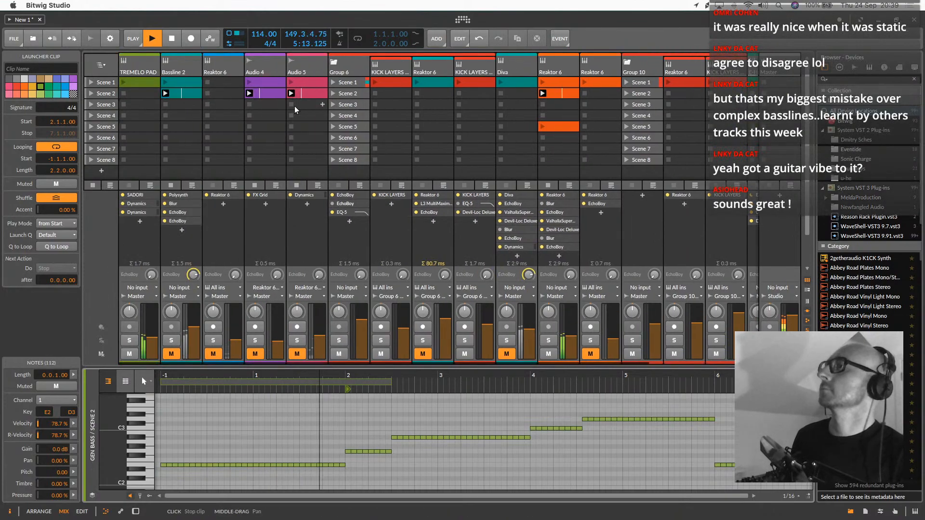
{"action": "scroll", "coordinate": [295, 110], "scroll_direction": "right", "scroll_amount": 3}
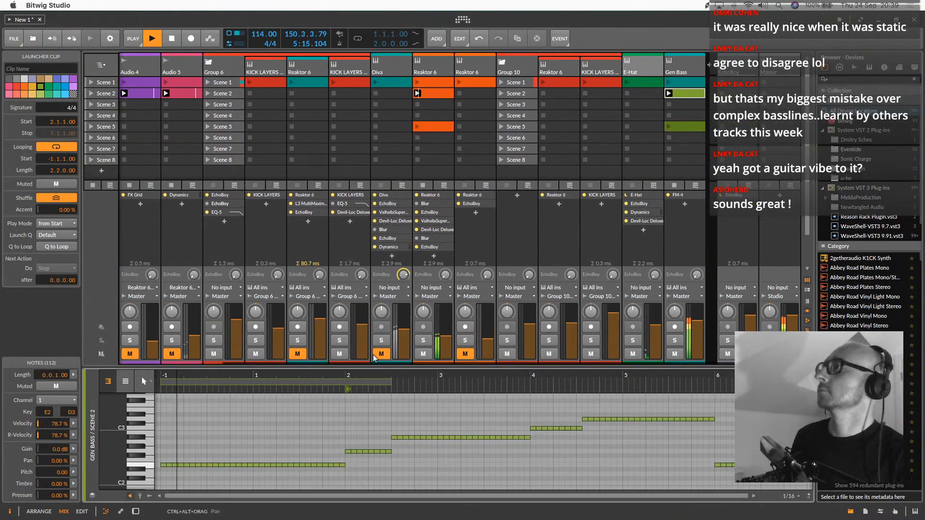
{"action": "left_click_drag", "start_coordinate": [390, 85], "coordinate": [377, 99]}
{"action": "left_click", "coordinate": [376, 97]}
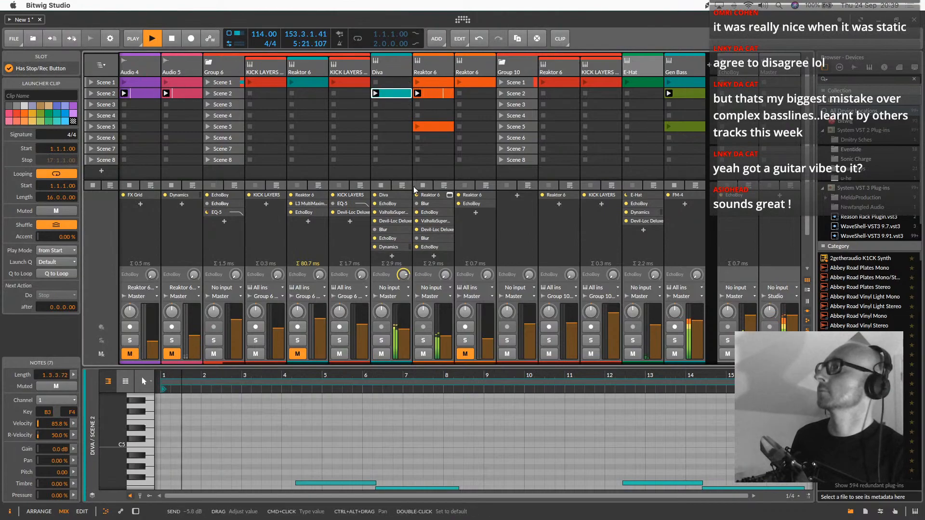
Copy the three Group 6 clips on both KICK LAYERS tracks and Reaktor 6 from Scene 1 to Scene 2, and launch Group 6's Scene 2
{"action": "scroll", "coordinate": [367, 157], "scroll_direction": "left", "scroll_amount": 3}
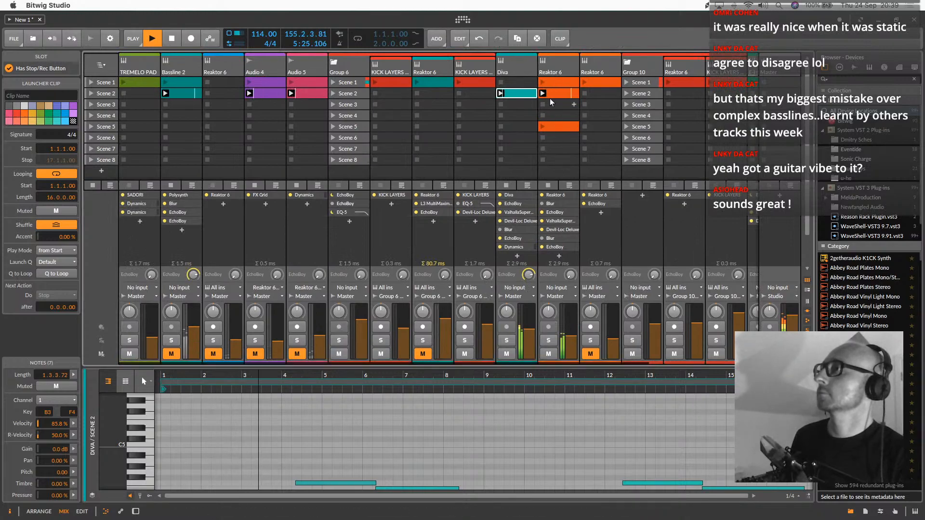
{"action": "scroll", "coordinate": [399, 100], "scroll_direction": "right", "scroll_amount": 2}
{"action": "scroll", "coordinate": [398, 100], "scroll_direction": "left", "scroll_amount": 2}
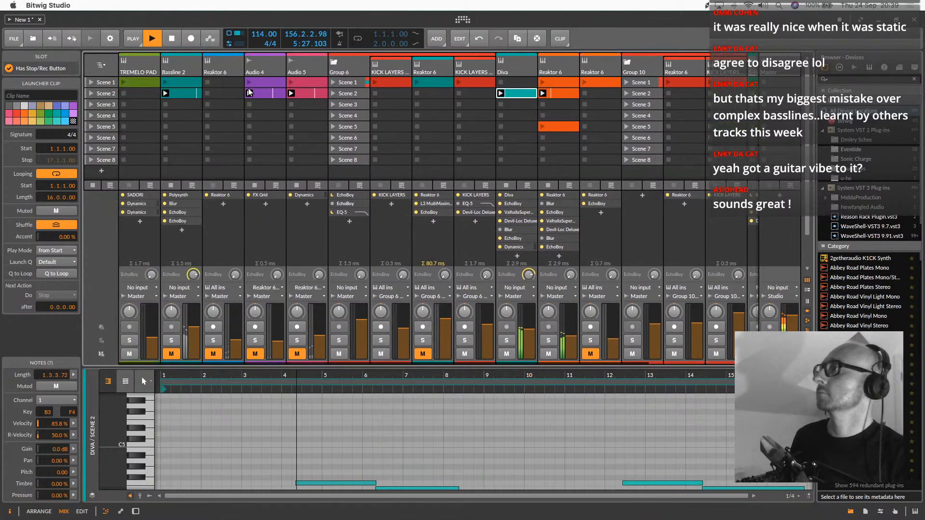
{"action": "left_click", "coordinate": [395, 86]}
{"action": "left_click", "coordinate": [478, 84], "text": "shift"}
{"action": "left_click_drag", "start_coordinate": [477, 84], "coordinate": [476, 95]}
{"action": "left_click", "coordinate": [333, 94]}
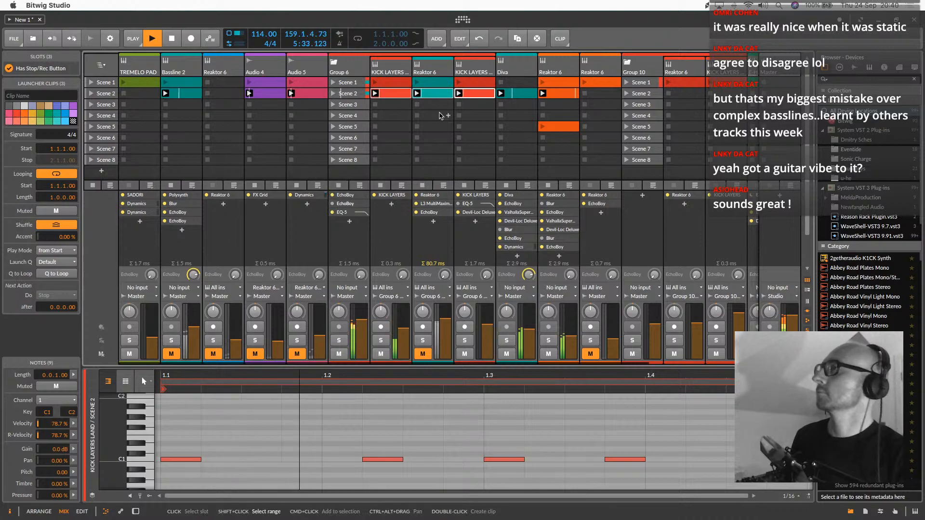
Copy the E-Hat clip from Scene 1 to Scene 2 and delete the Scene 1 clip on Group 6's second KICK LAYERS track
{"action": "scroll", "coordinate": [439, 115], "scroll_direction": "right", "scroll_amount": 3}
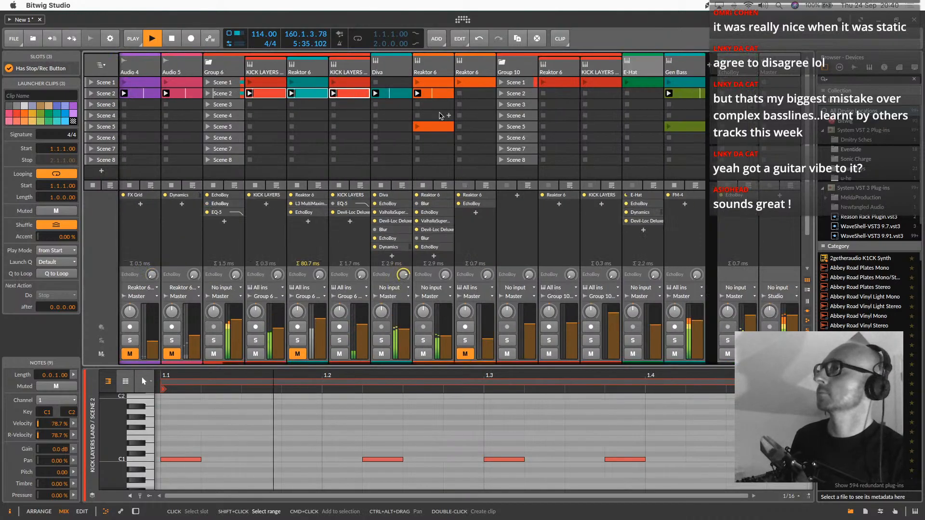
{"action": "left_click", "coordinate": [523, 95]}
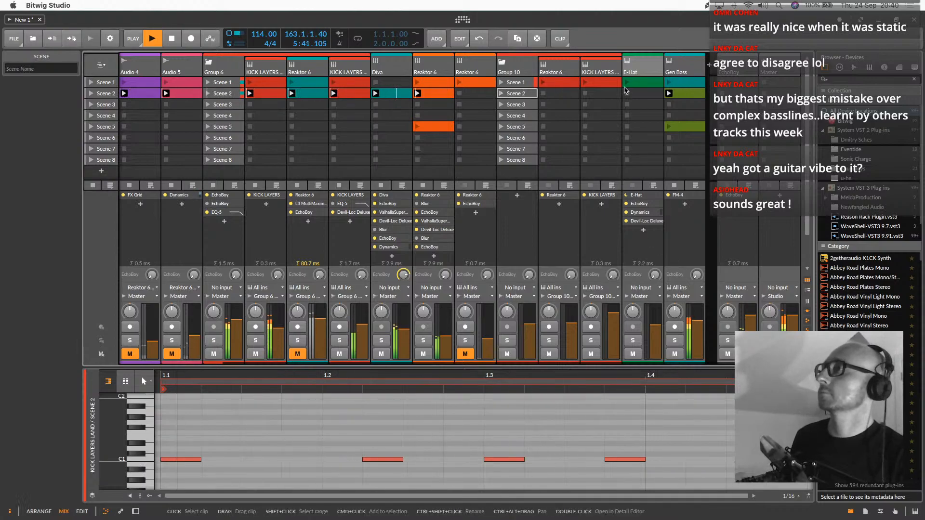
{"action": "left_click", "coordinate": [641, 82]}
{"action": "left_click_drag", "start_coordinate": [641, 96], "coordinate": [641, 94]}
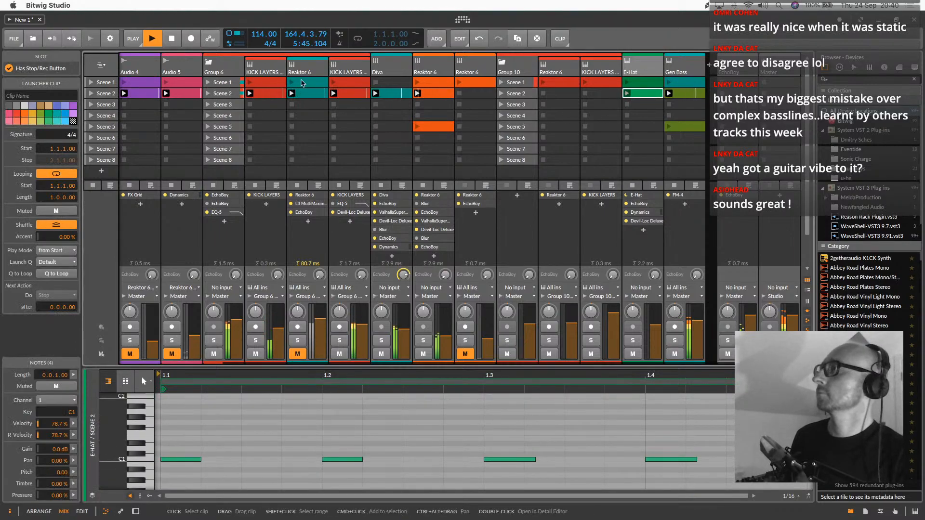
{"action": "left_click", "coordinate": [366, 85]}
{"action": "key", "text": "Delete"}
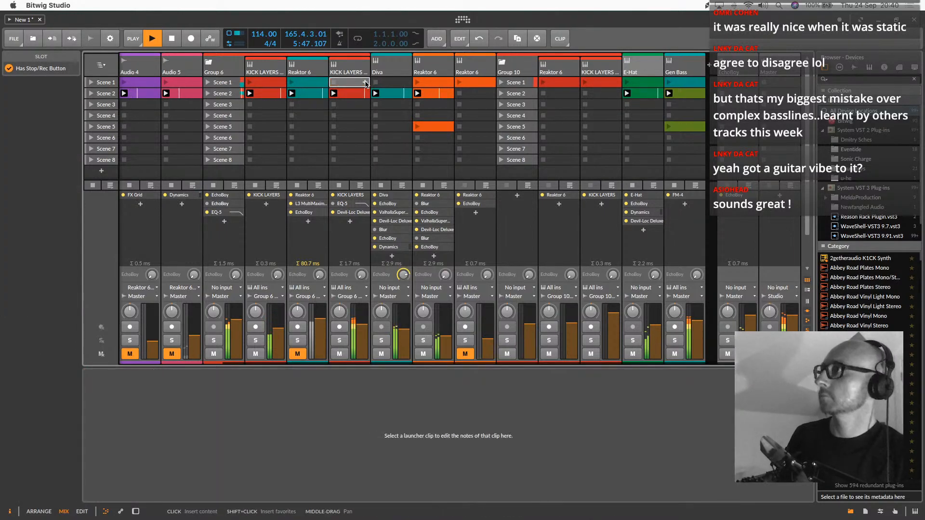
Unmute Audio 5, delete its Scene 1 clip and set the track's volume to about -10.7 dB
{"action": "scroll", "coordinate": [97, 84], "scroll_direction": "left", "scroll_amount": 3}
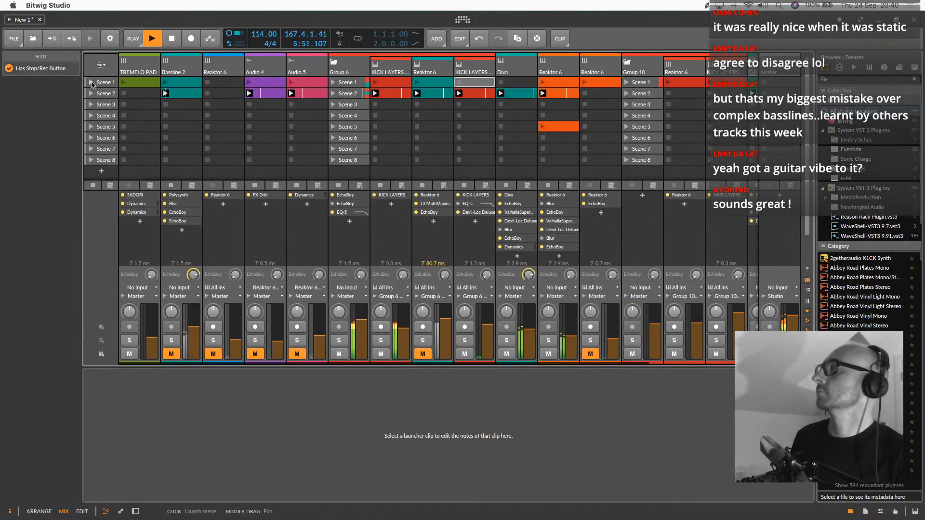
{"action": "left_click", "coordinate": [297, 355]}
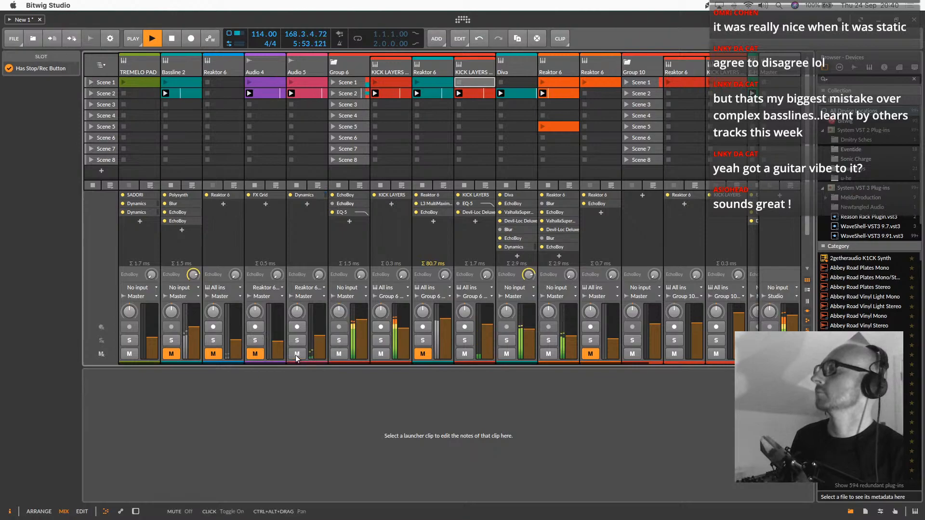
{"action": "left_click", "coordinate": [306, 93]}
{"action": "left_click", "coordinate": [307, 82]}
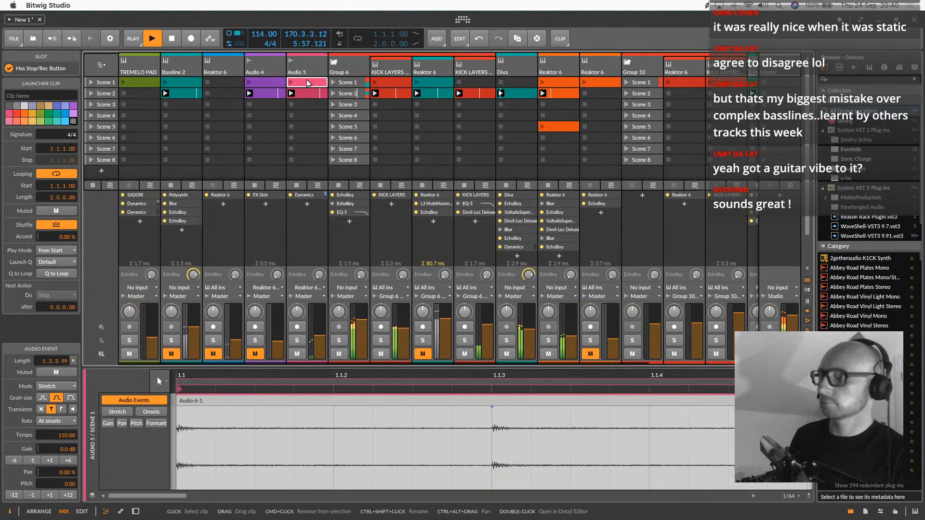
{"action": "left_click_drag", "start_coordinate": [321, 337], "coordinate": [321, 334]}
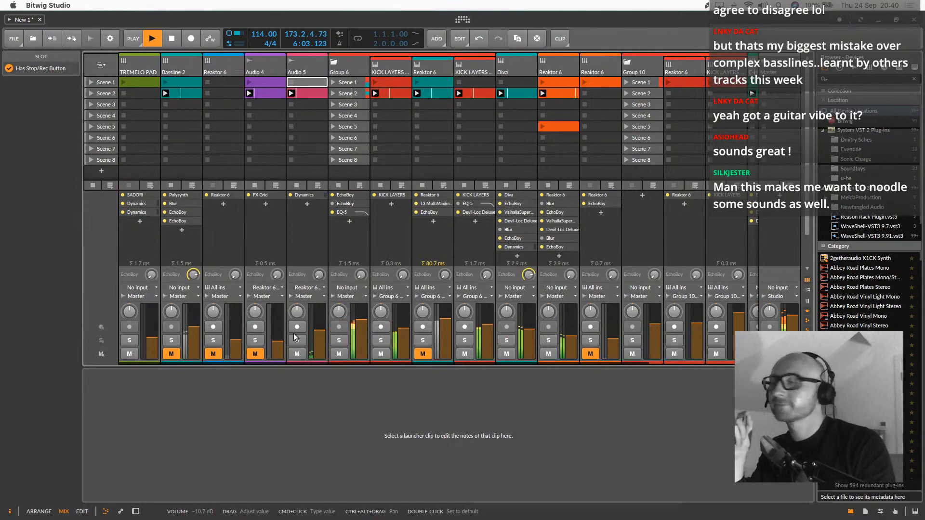
Unmute Audio 4 to try a higher track volume around -10.4 dB, and mute the track again
{"action": "left_click", "coordinate": [254, 355]}
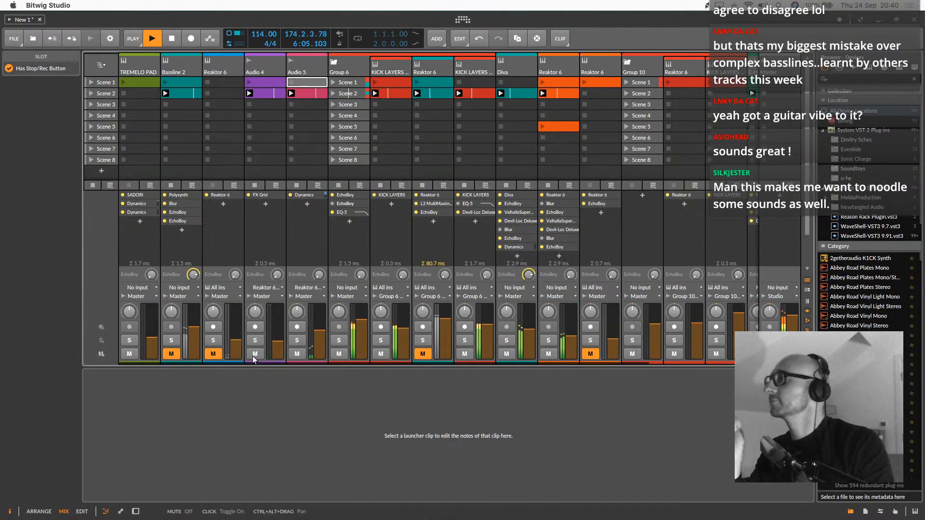
{"action": "left_click_drag", "start_coordinate": [281, 327], "coordinate": [280, 332]}
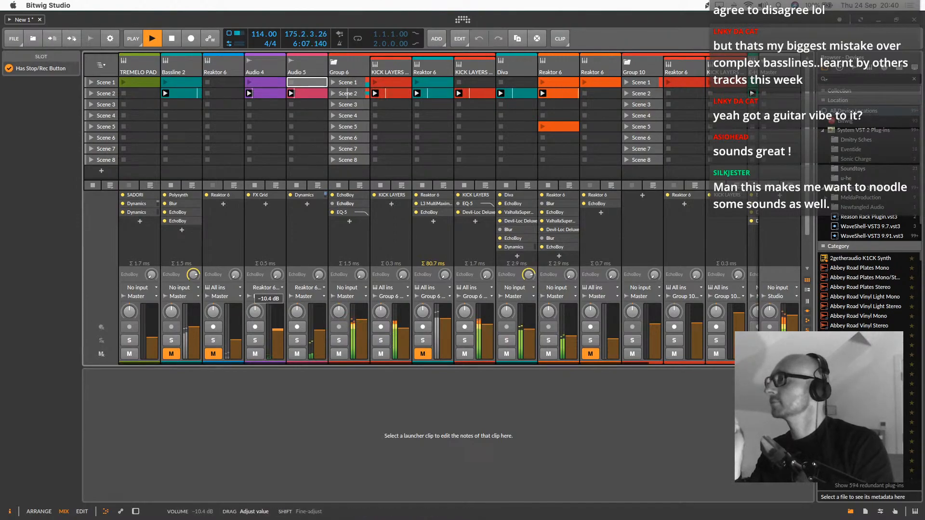
{"action": "left_click", "coordinate": [251, 353]}
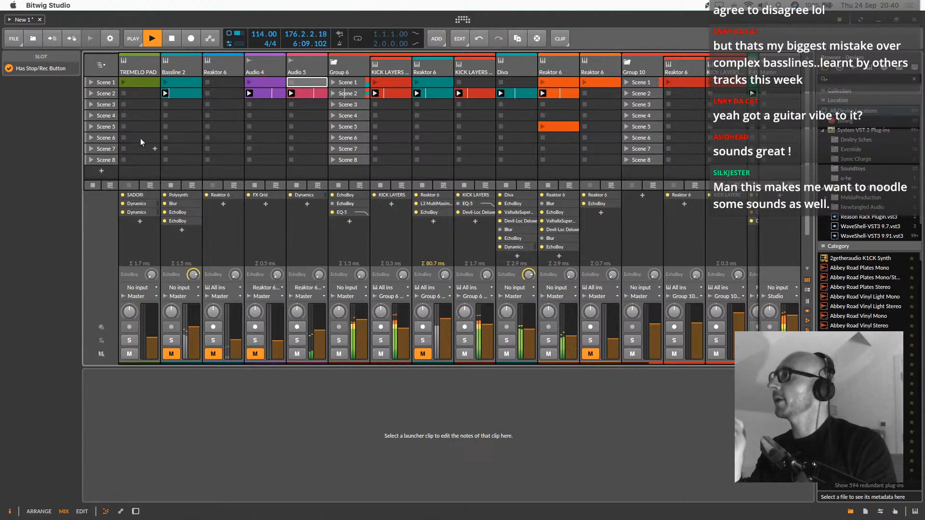
Duplicate Scene 2 with all its clips
{"action": "left_click", "coordinate": [112, 92]}
{"action": "right_click", "coordinate": [109, 93]}
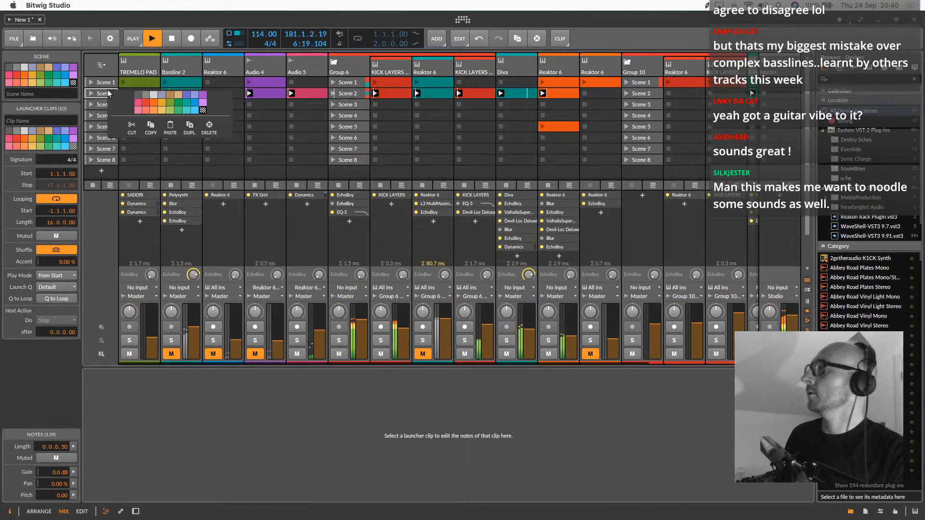
{"action": "left_click", "coordinate": [191, 129]}
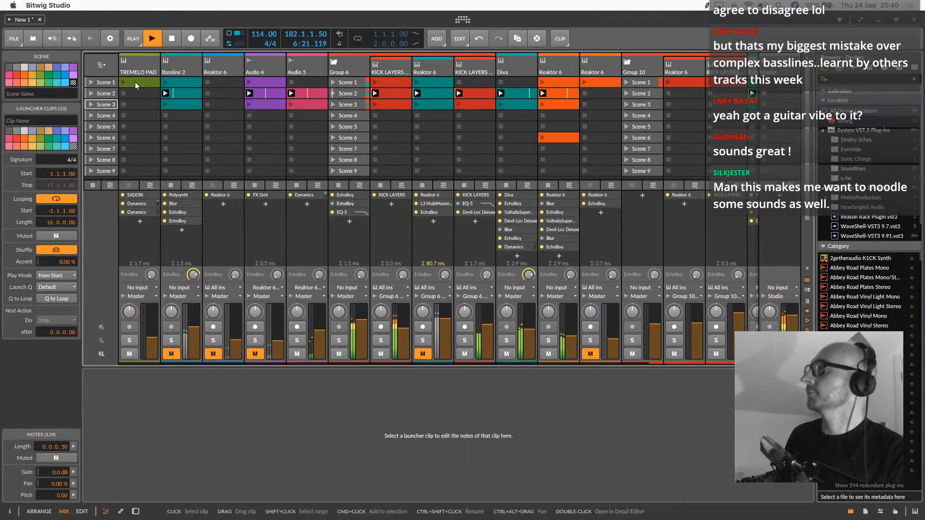
Copy the TREMELO PAD clip from Scene 1 into Scene 3 and launch the whole of Scene 3
{"action": "left_click", "coordinate": [135, 82]}
{"action": "left_click", "coordinate": [133, 105]}
{"action": "left_click", "coordinate": [92, 105]}
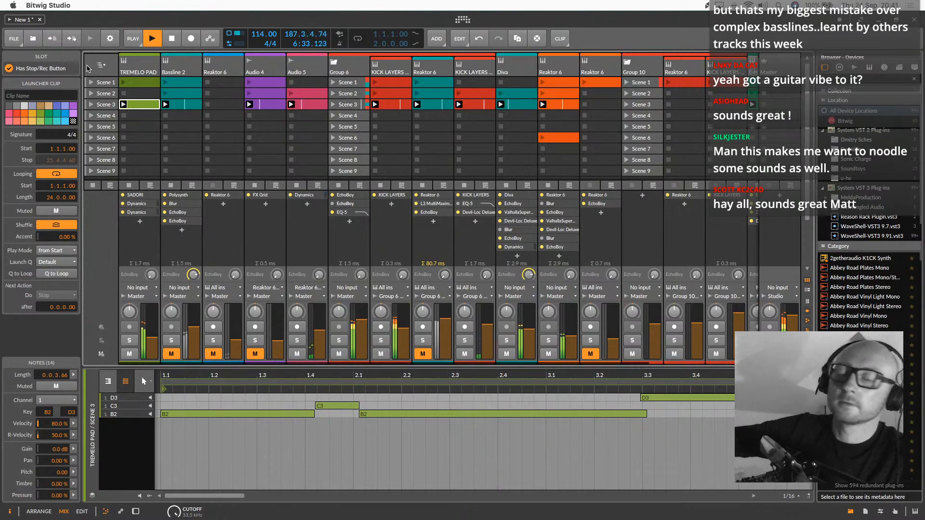
Launch Scene 1, select its Gen Bass clip and adjust the Gen Bass track's volume slightly
{"action": "left_click", "coordinate": [103, 84]}
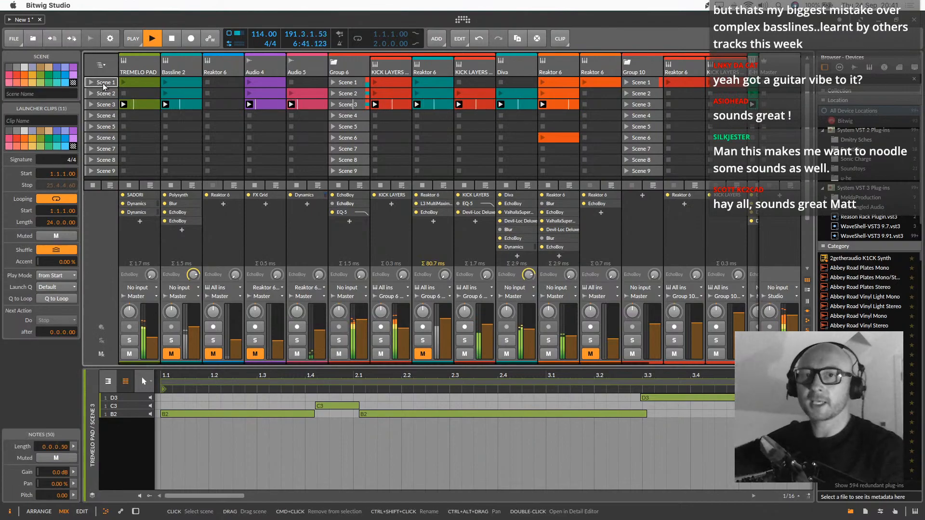
{"action": "left_click", "coordinate": [91, 83]}
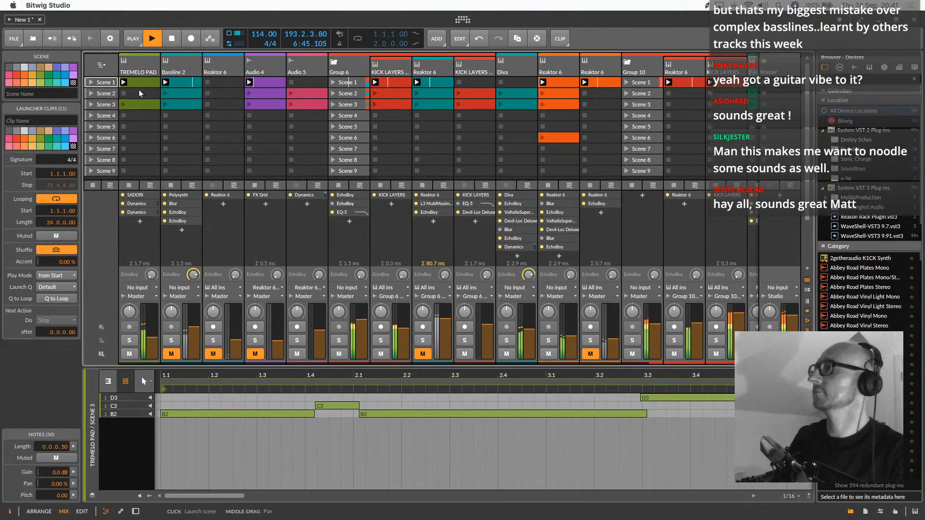
{"action": "scroll", "coordinate": [437, 138], "scroll_direction": "right", "scroll_amount": 3}
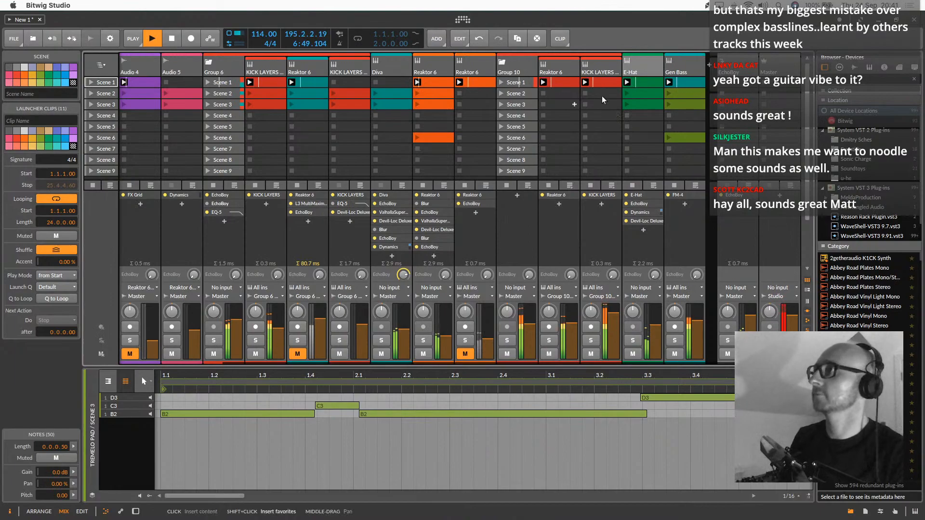
{"action": "left_click", "coordinate": [684, 83]}
{"action": "left_click_drag", "start_coordinate": [697, 321], "coordinate": [697, 318]}
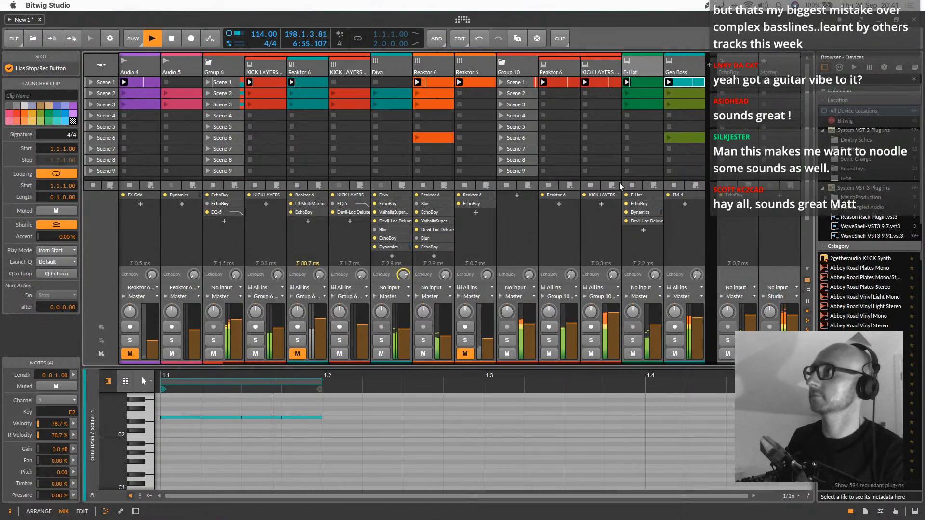
Set the input of Group 10's Reaktor 6 and KICK LAYERS tracks to No input
{"action": "left_click", "coordinate": [570, 75]}
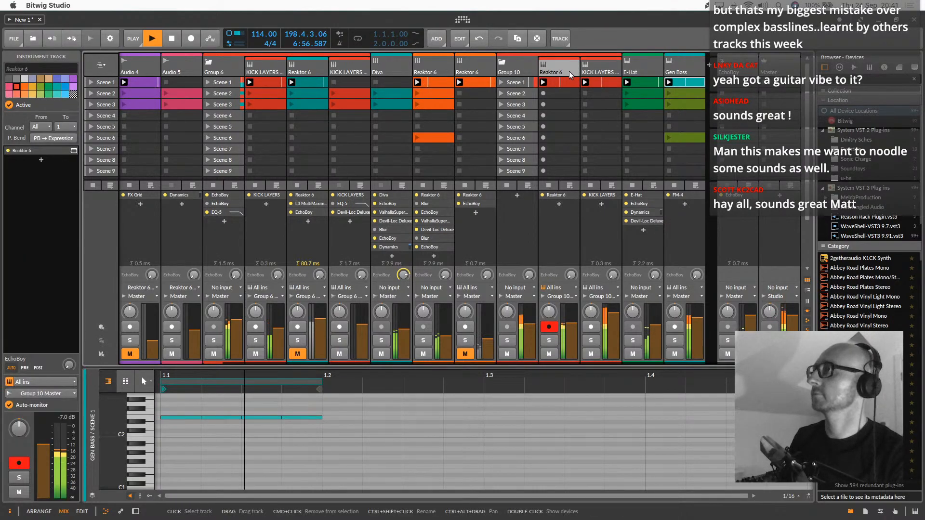
{"action": "left_click", "coordinate": [599, 72], "text": "shift"}
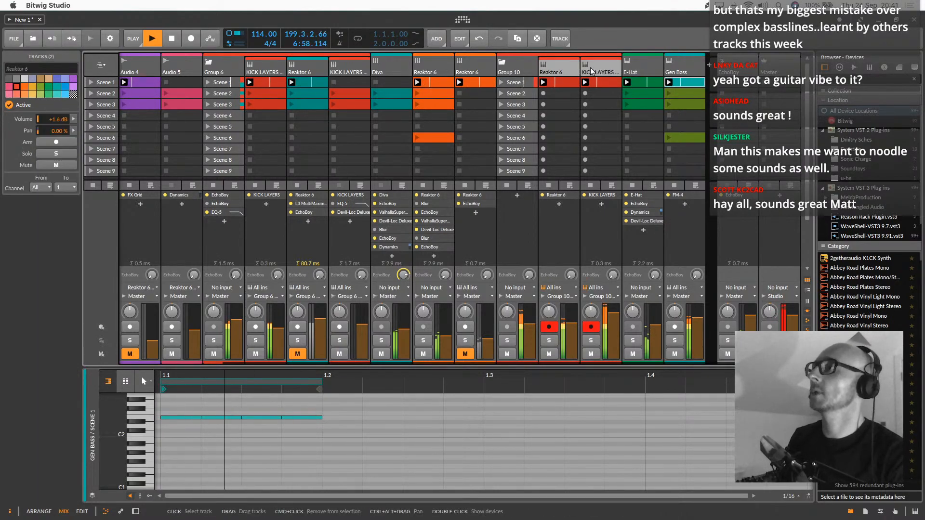
{"action": "left_click", "coordinate": [558, 288]}
{"action": "left_click", "coordinate": [577, 17]}
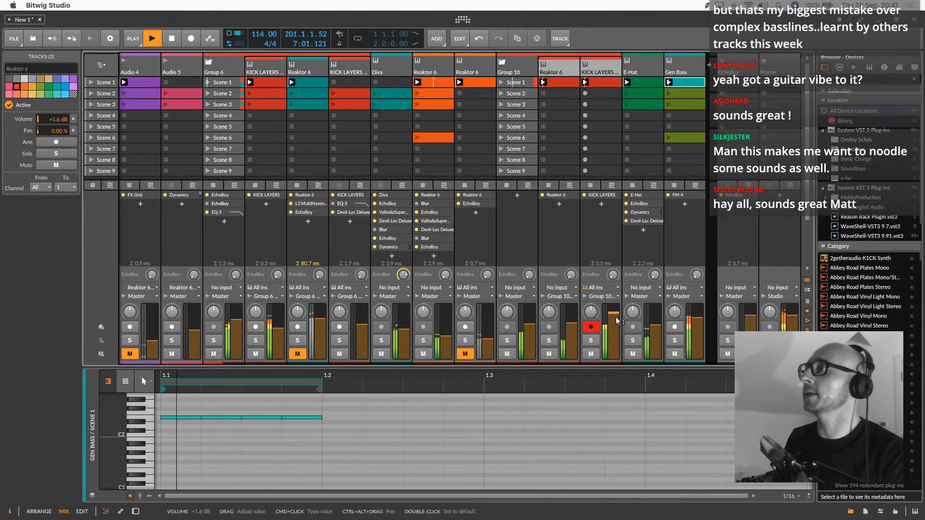
{"action": "left_click", "coordinate": [596, 287]}
{"action": "left_click", "coordinate": [608, 18]}
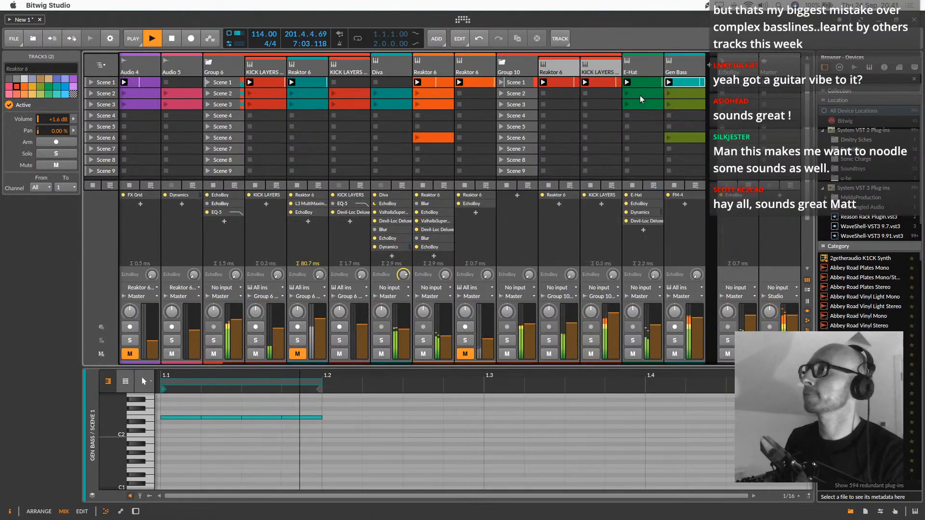
Delete the E-Hat clip in Scene 1 and duplicate the E-Hat track
{"action": "left_click", "coordinate": [640, 86]}
{"action": "key", "text": "Delete"}
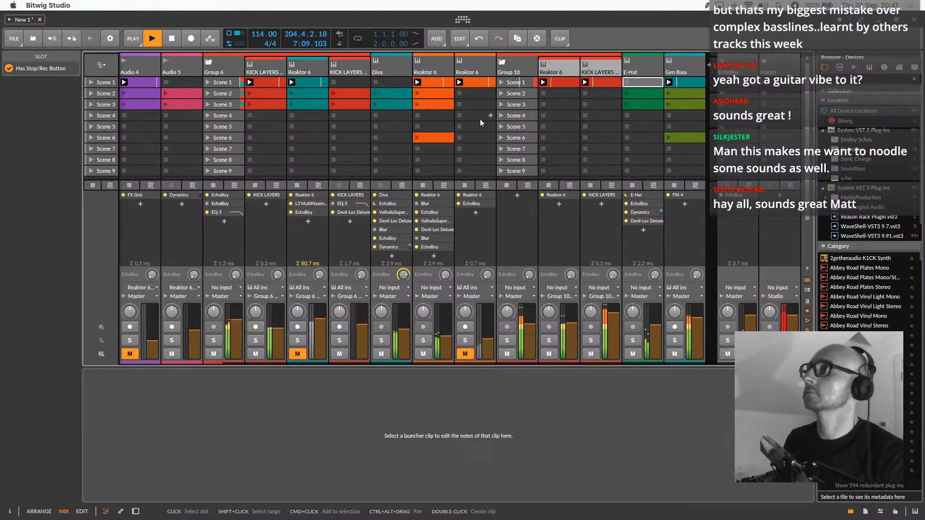
{"action": "left_click", "coordinate": [638, 63]}
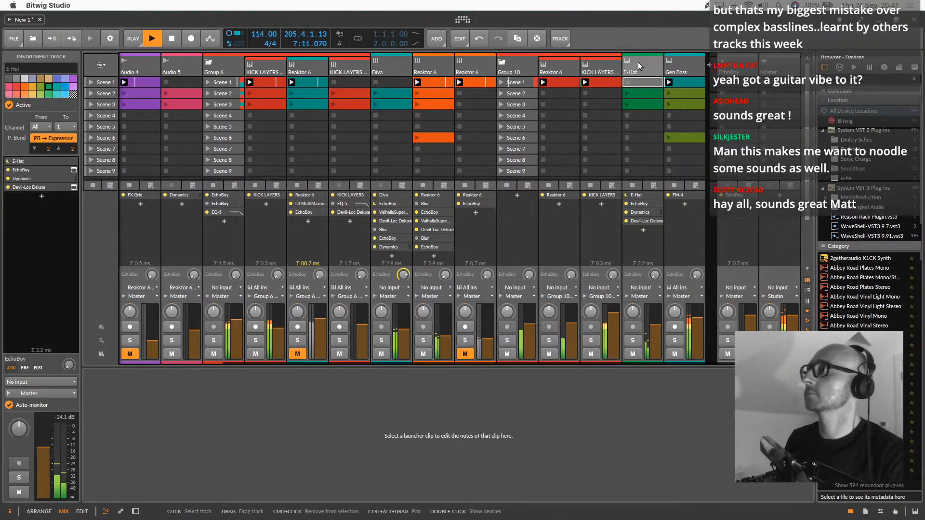
{"action": "right_click", "coordinate": [638, 62]}
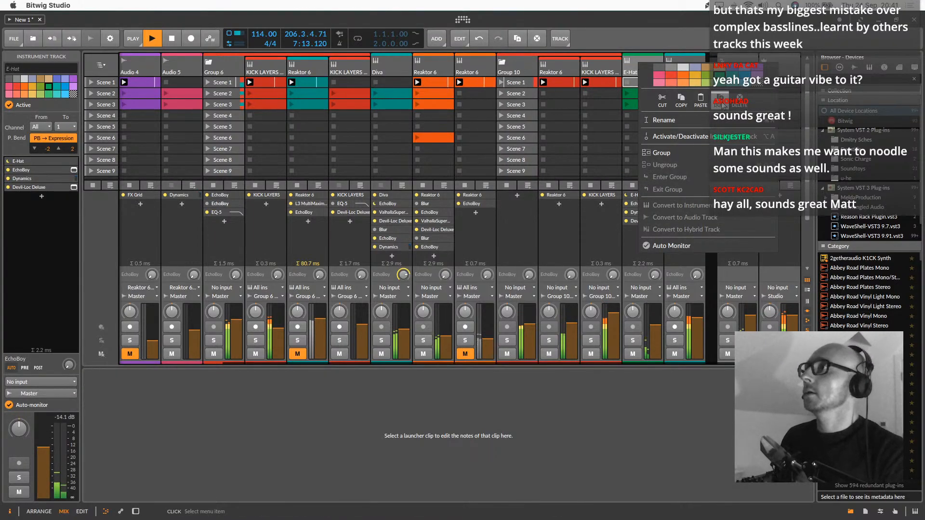
{"action": "left_click", "coordinate": [719, 99]}
On the duplicated E-Hat track, move the Scene 2 clip to Scene 1 and delete the Scene 3 clip
{"action": "left_click", "coordinate": [688, 93]}
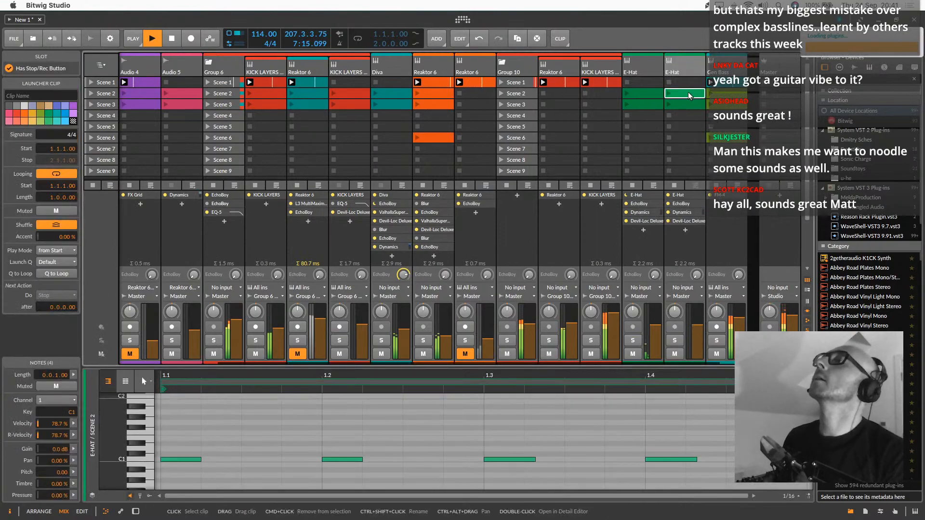
{"action": "left_click_drag", "start_coordinate": [688, 95], "coordinate": [685, 83]}
{"action": "left_click", "coordinate": [682, 104]}
{"action": "key", "text": "Delete"}
{"action": "left_click", "coordinate": [682, 83]}
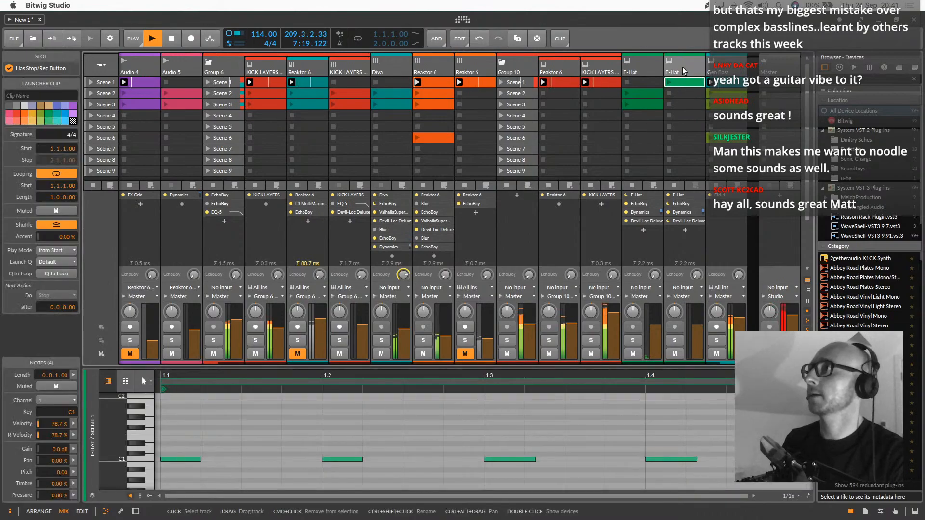
Show the second E-Hat track's devices and turn off its EchoBoy and Devil-Loc Deluxe effects
{"action": "double_click", "coordinate": [683, 70]}
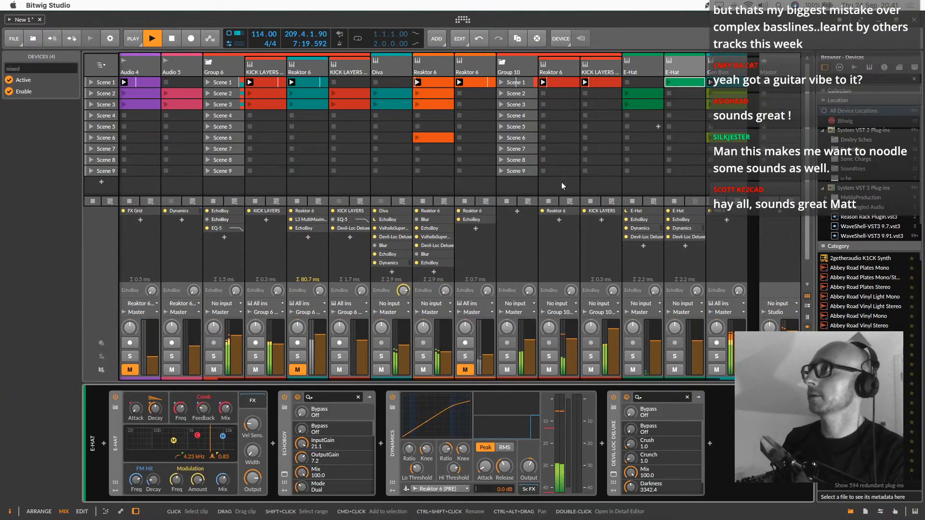
{"action": "left_click", "coordinate": [393, 396]}
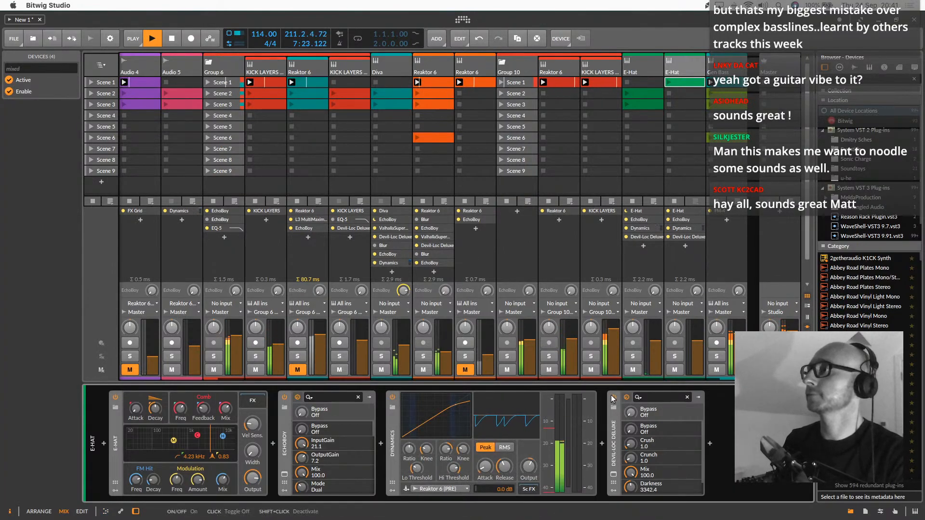
{"action": "left_click", "coordinate": [626, 397]}
{"action": "left_click", "coordinate": [298, 397]}
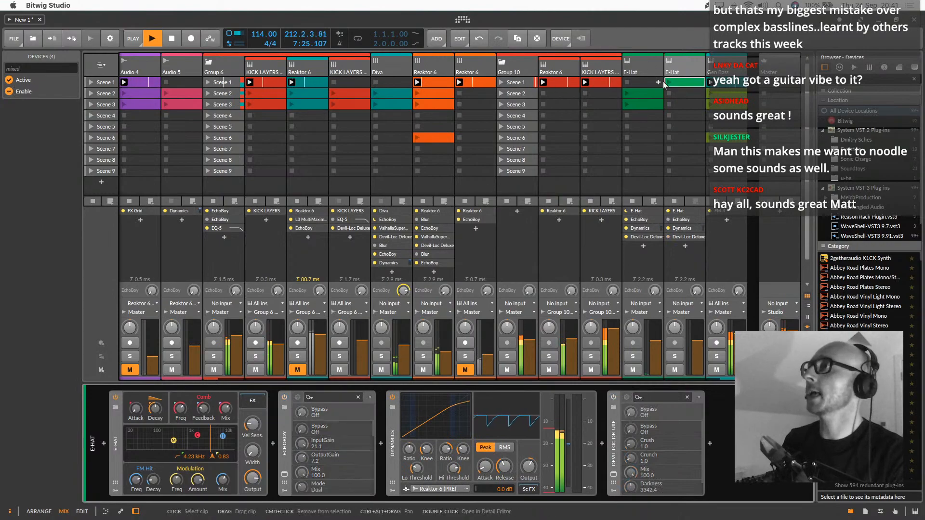
In the second E-Hat track's Scene 1 clip, shift all the C1 notes so the first starts at 1.1.4
{"action": "double_click", "coordinate": [695, 82]}
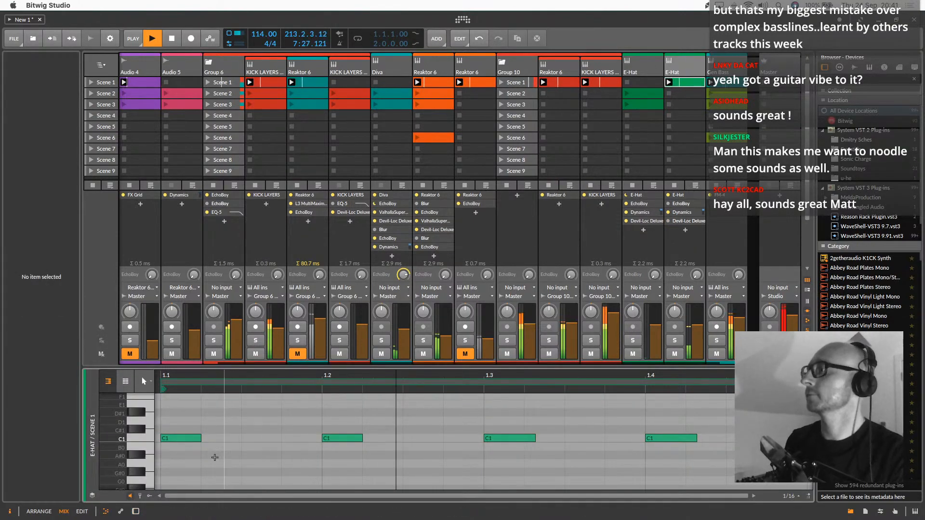
{"action": "left_click", "coordinate": [147, 436]}
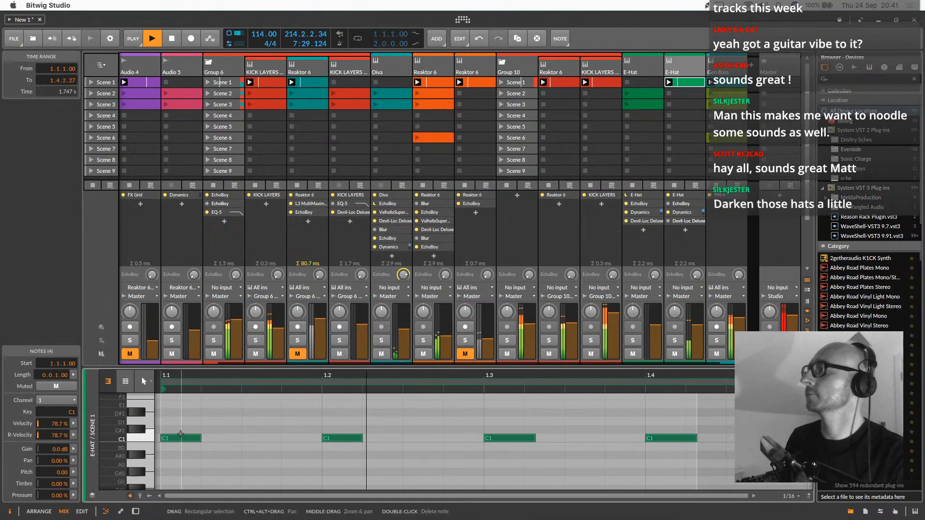
{"action": "left_click_drag", "start_coordinate": [181, 437], "coordinate": [295, 437]}
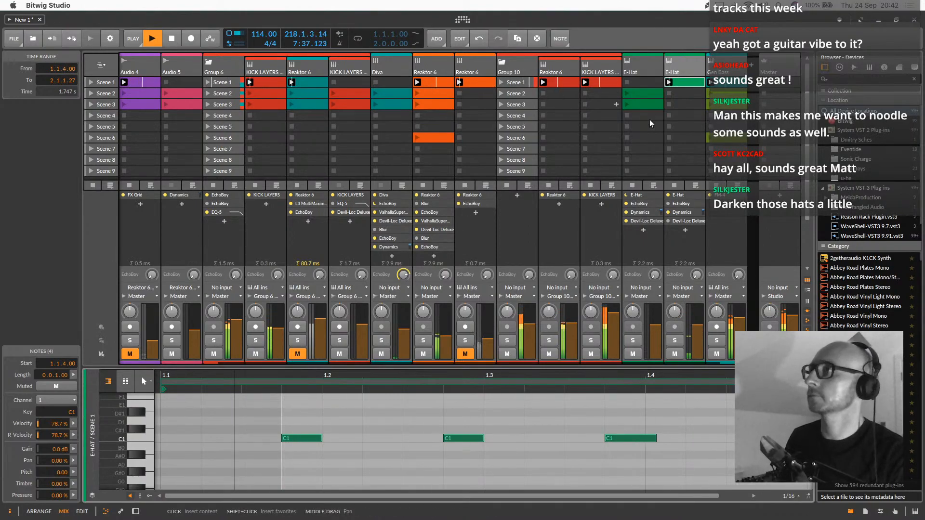
Lower the Decay of the E-Hat instrument on the second E-Hat track
{"action": "left_click", "coordinate": [698, 82]}
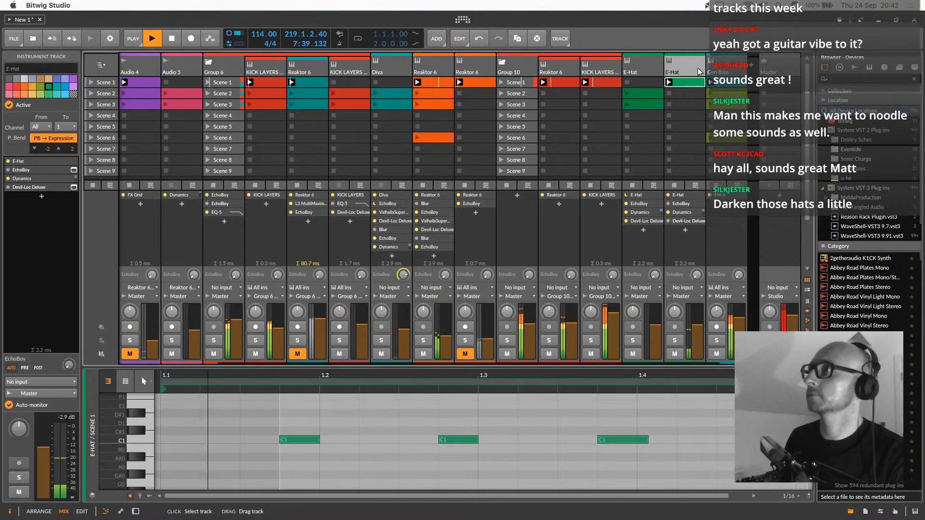
{"action": "key", "text": "d"}
{"action": "left_click_drag", "start_coordinate": [155, 408], "coordinate": [156, 435]}
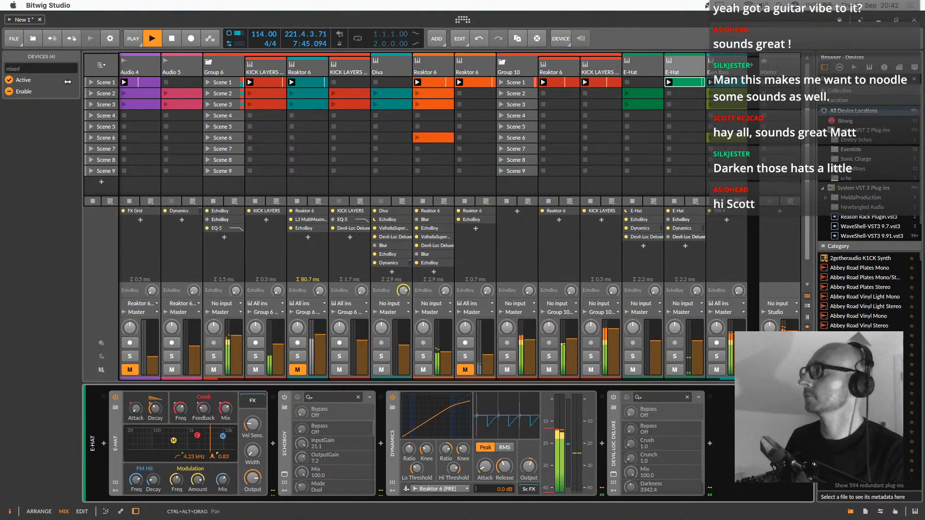
Launch Scene 3, copy the second E-Hat track's Scene 1 clip to Scene 3, and play the copy with its notes shown
{"action": "scroll", "coordinate": [509, 127], "scroll_direction": "right", "scroll_amount": 1}
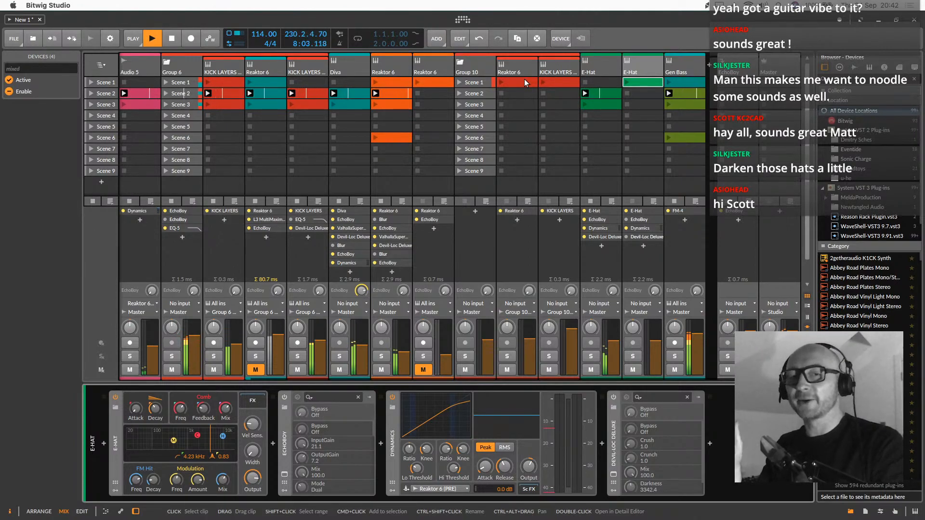
{"action": "left_click", "coordinate": [93, 106]}
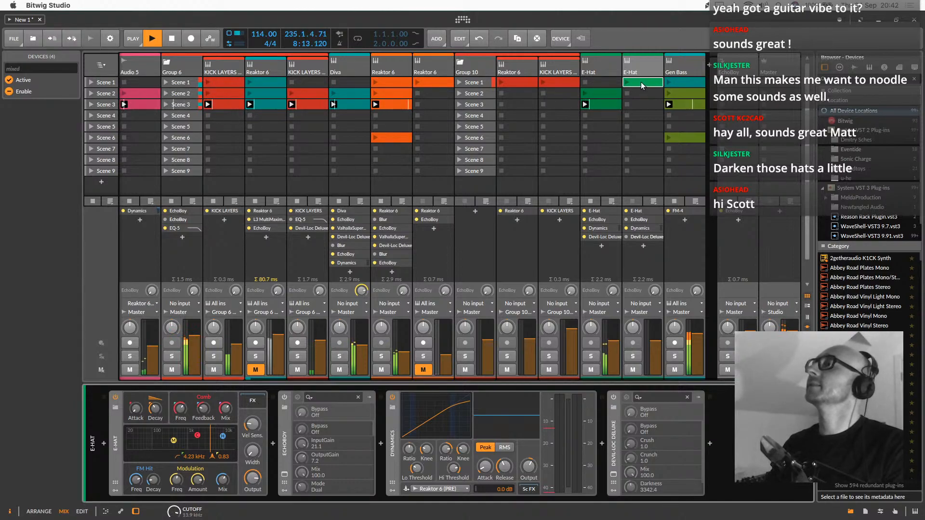
{"action": "left_click_drag", "start_coordinate": [641, 82], "coordinate": [641, 107]}
{"action": "left_click", "coordinate": [627, 105]}
{"action": "double_click", "coordinate": [647, 107]}
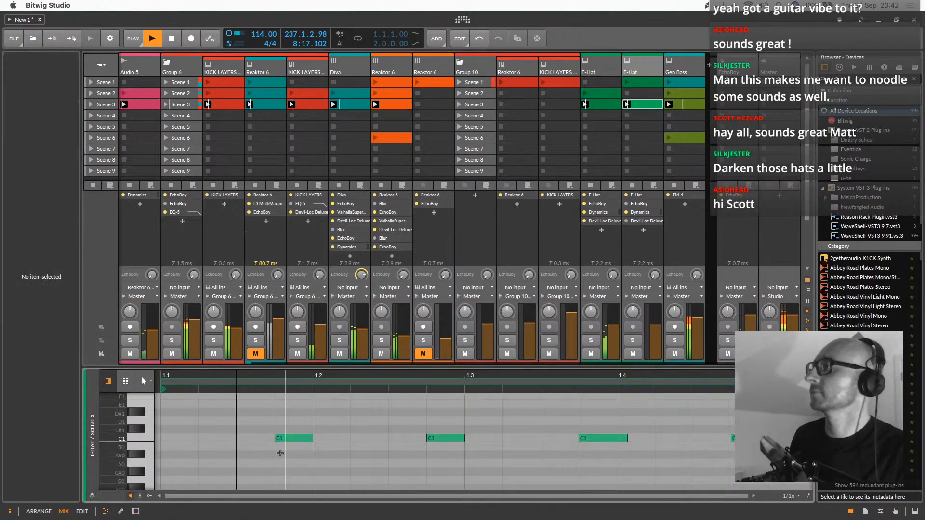
Fill the second E-Hat's Scene 3 clip with copied C1 notes and reduce the velocity of all of them to 18.7%
{"action": "key", "text": "ctrl+a"}
{"action": "left_click_drag", "start_coordinate": [294, 441], "coordinate": [180, 441]}
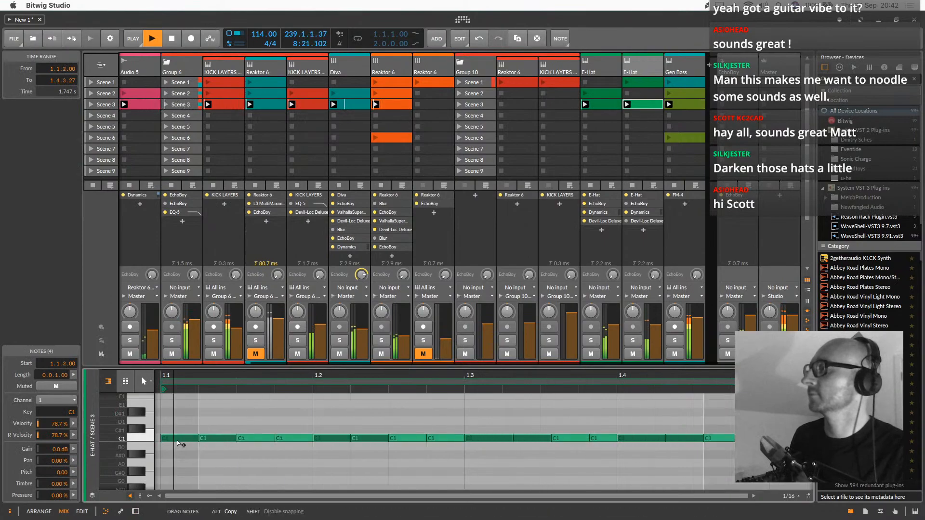
{"action": "double_click", "coordinate": [145, 440]}
{"action": "left_click", "coordinate": [150, 496]}
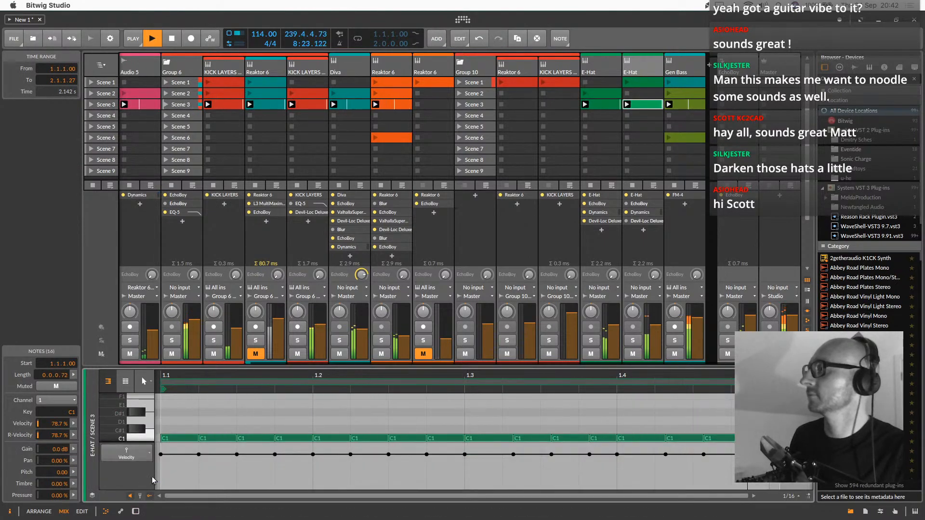
{"action": "left_click_drag", "start_coordinate": [160, 454], "coordinate": [161, 481]}
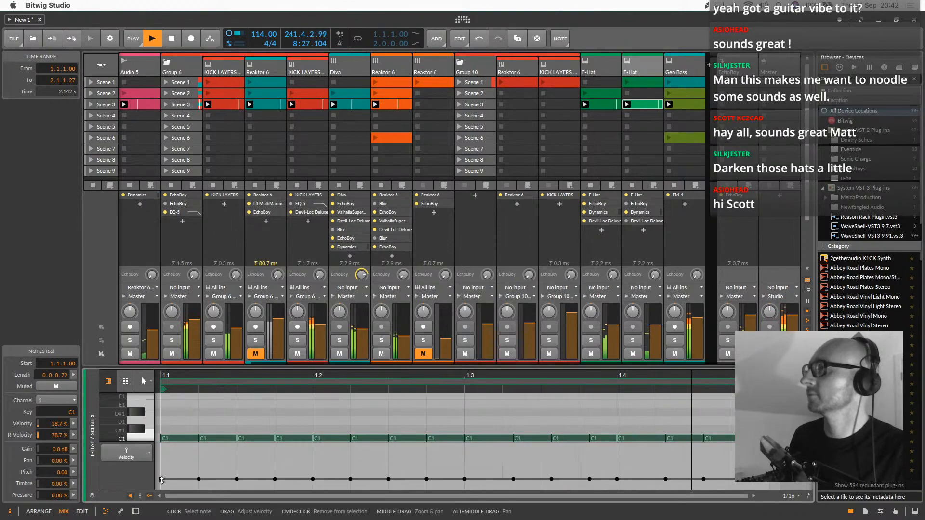
Replace the clip's notes with four consecutive sixteenth C1 notes on the first beat, duplicated to fill the bar
{"action": "left_click_drag", "start_coordinate": [175, 422], "coordinate": [724, 439]}
{"action": "key", "text": "Delete"}
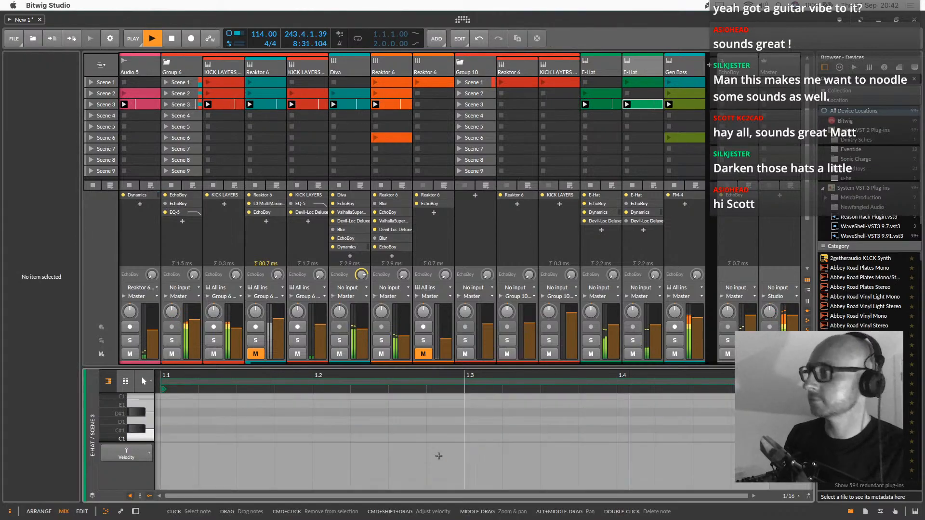
{"action": "double_click", "coordinate": [168, 436]}
{"action": "double_click", "coordinate": [222, 438]}
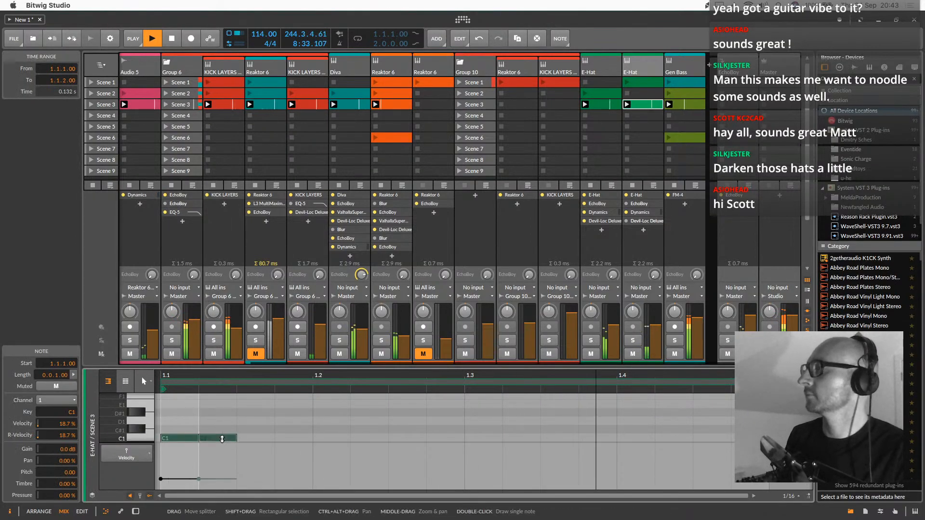
{"action": "double_click", "coordinate": [255, 438]}
{"action": "double_click", "coordinate": [291, 438]}
{"action": "left_click_drag", "start_coordinate": [292, 420], "coordinate": [177, 440]}
{"action": "key", "text": "super+d"}
{"action": "key", "text": "super+d"}
{"action": "key", "text": "super+d"}
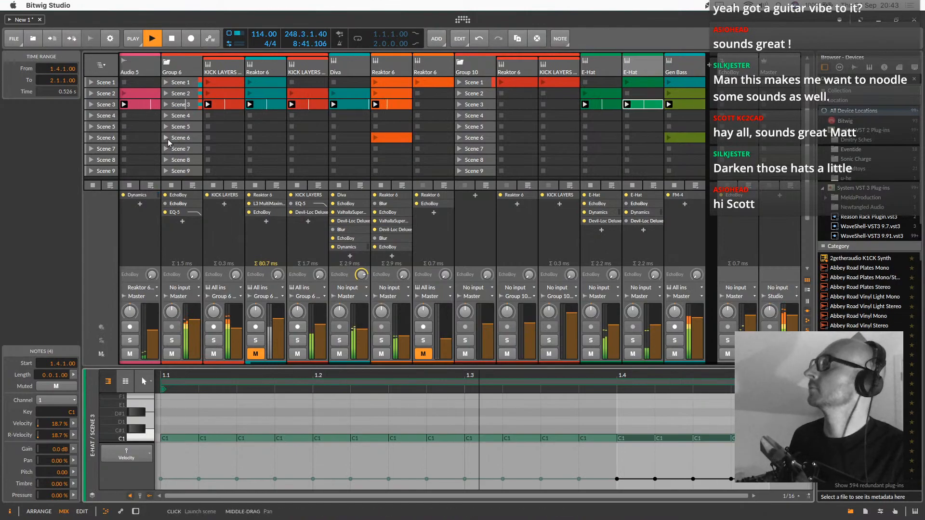
Launch Scene 1 and select the Reaktor 6 track in Group 6
{"action": "scroll", "coordinate": [168, 142], "scroll_direction": "left", "scroll_amount": 5}
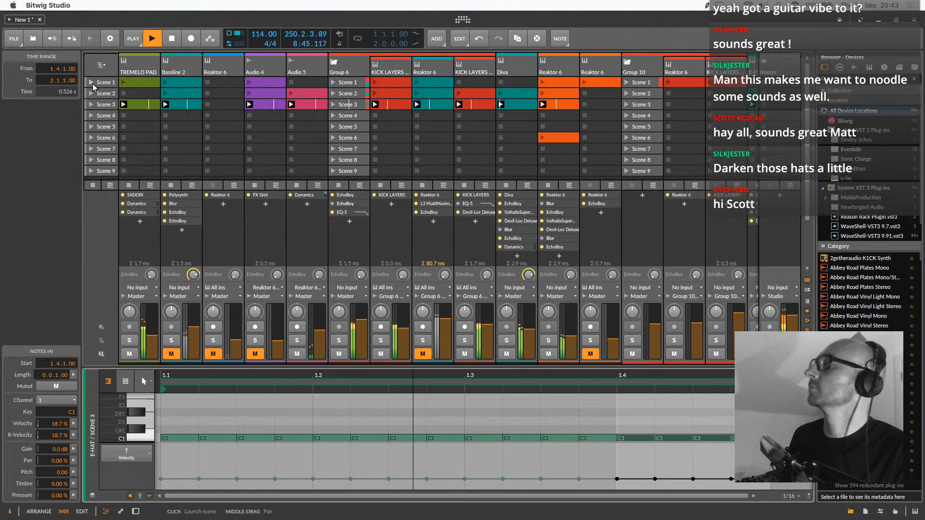
{"action": "scroll", "coordinate": [295, 170], "scroll_direction": "right", "scroll_amount": 4}
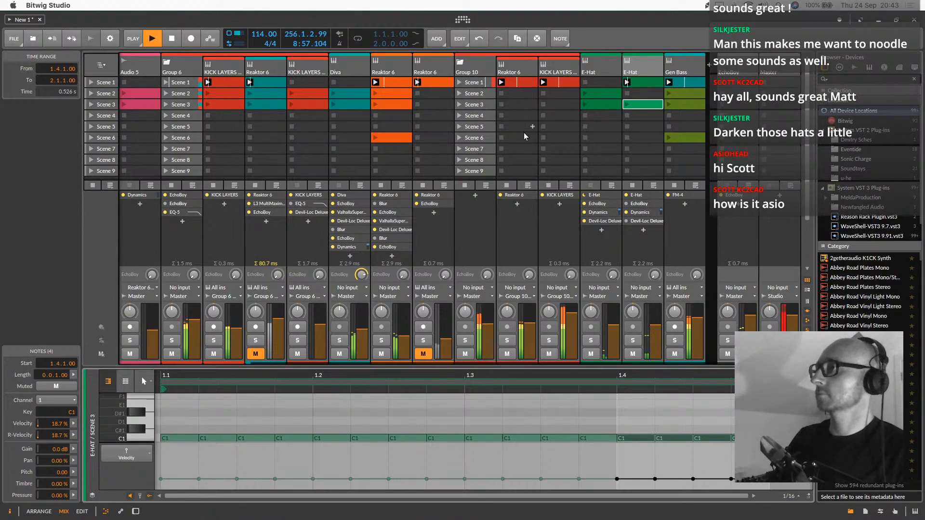
{"action": "left_click", "coordinate": [266, 73]}
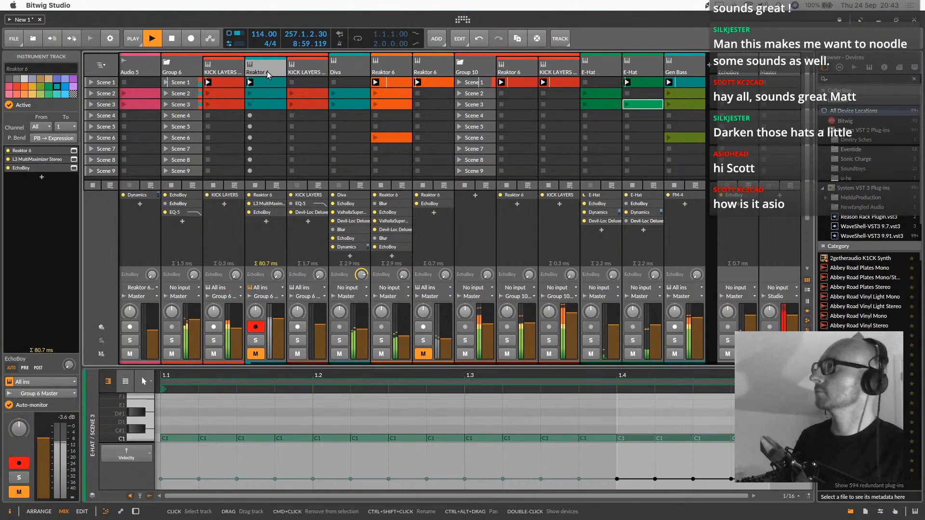
{"action": "scroll", "coordinate": [292, 95], "scroll_direction": "left", "scroll_amount": 4}
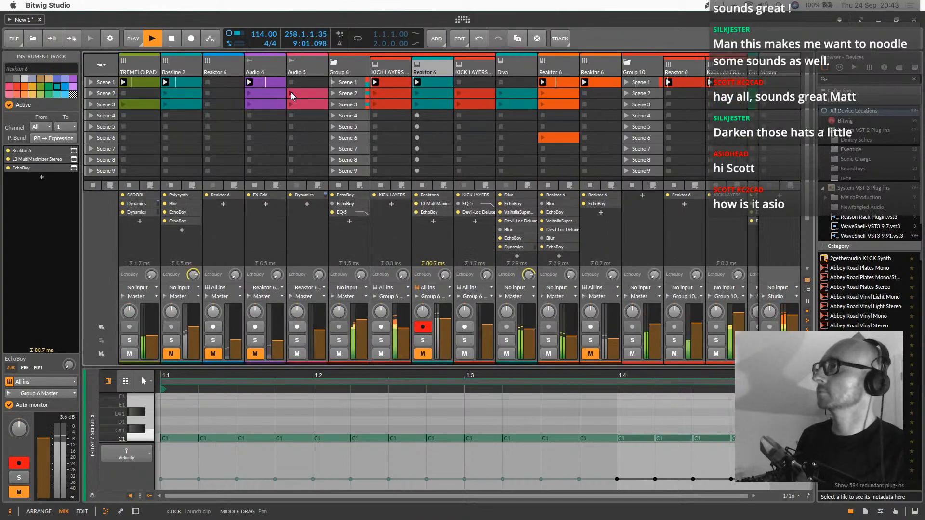
Open the Monark synth on the first orange Reaktor 6 track, set its filter cutoff to 82 and move its window aside
{"action": "left_click", "coordinate": [546, 76]}
{"action": "left_click", "coordinate": [510, 73], "text": "shift"}
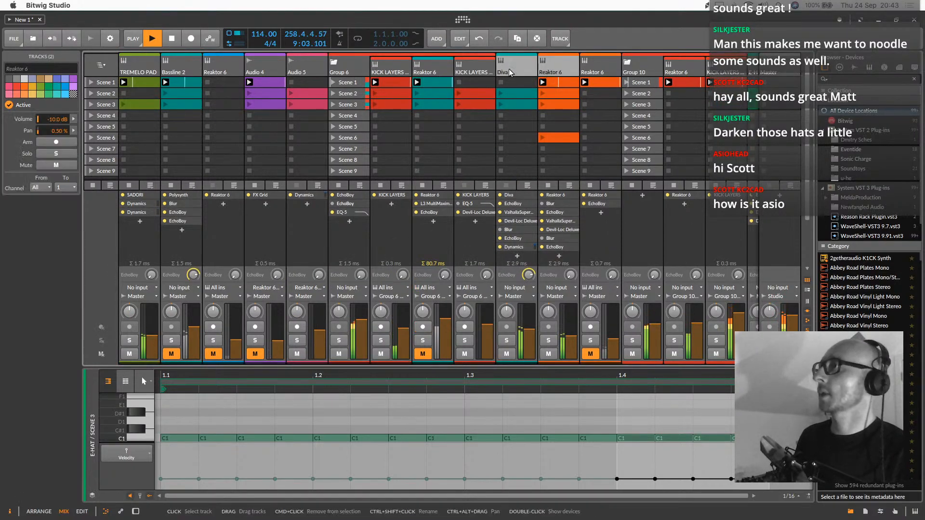
{"action": "double_click", "coordinate": [549, 62]}
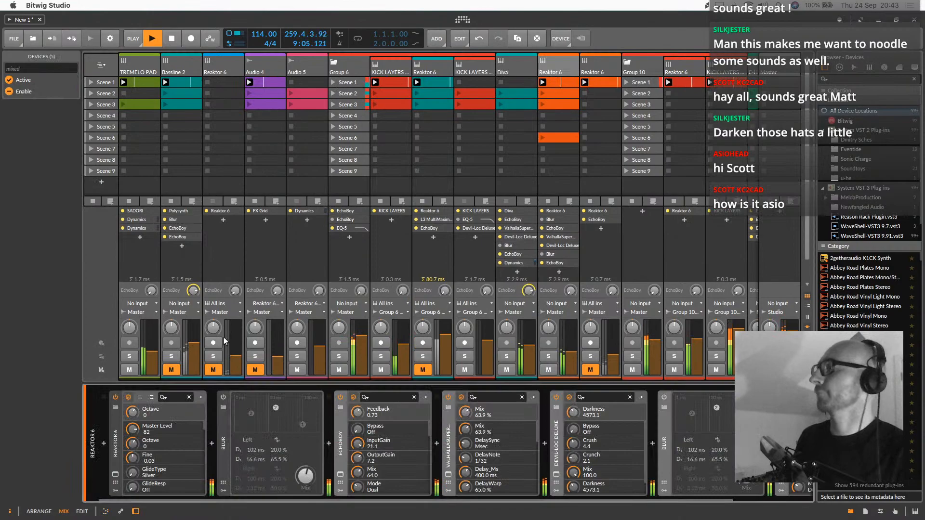
{"action": "left_click", "coordinate": [116, 474]}
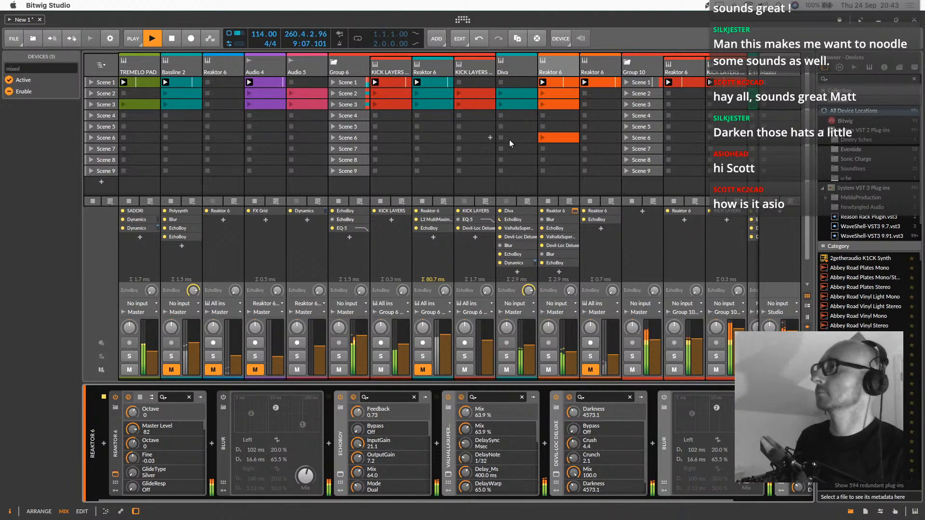
{"action": "left_click_drag", "start_coordinate": [607, 190], "coordinate": [618, 180]}
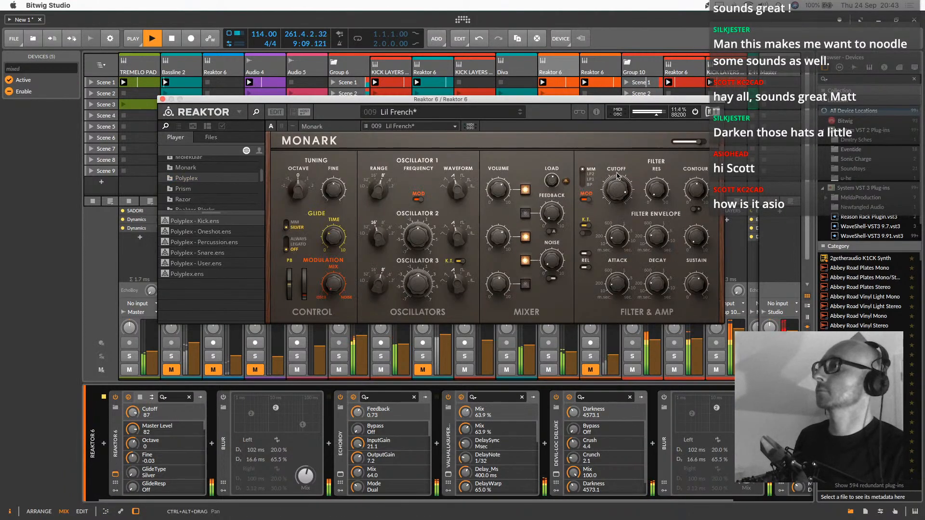
{"action": "left_click_drag", "start_coordinate": [597, 100], "coordinate": [425, 108]}
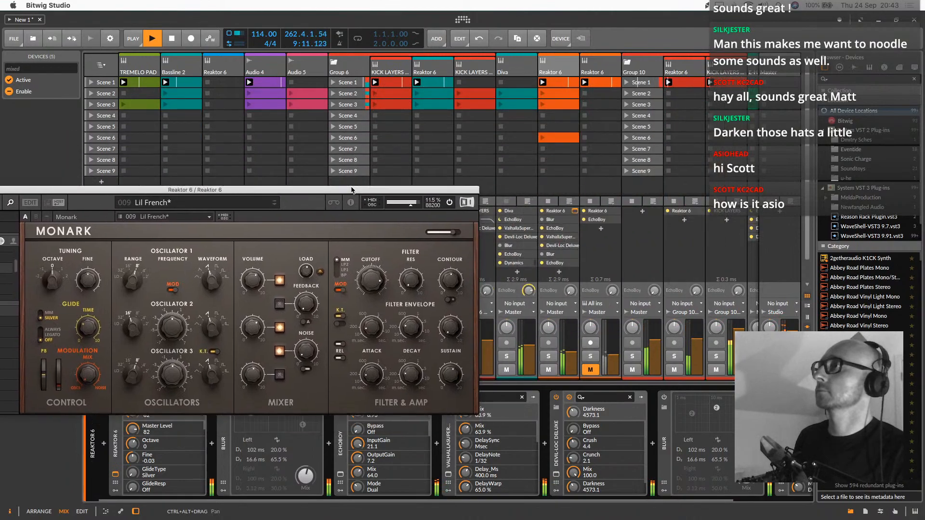
Unmute the second orange Reaktor 6 track, select its Scene 1 clip and raise the track's volume slightly
{"action": "left_click", "coordinate": [577, 366]}
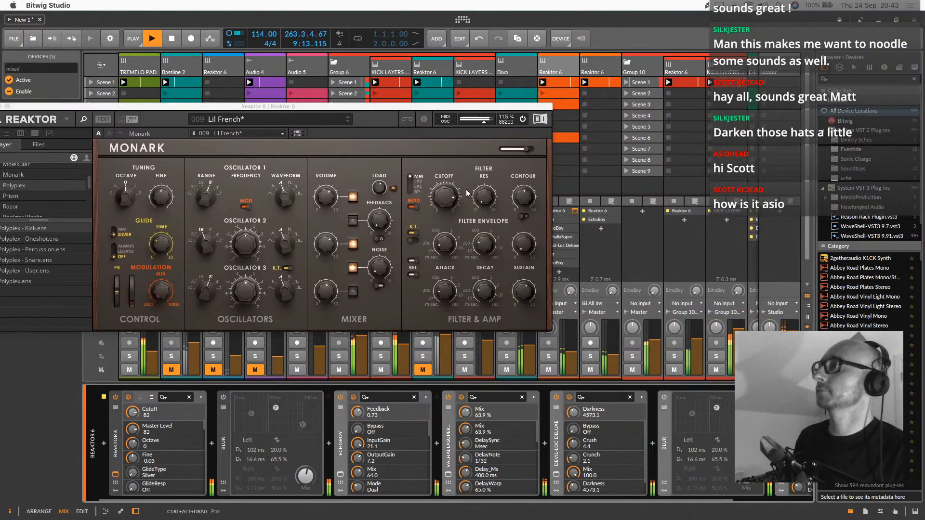
{"action": "left_click", "coordinate": [606, 84]}
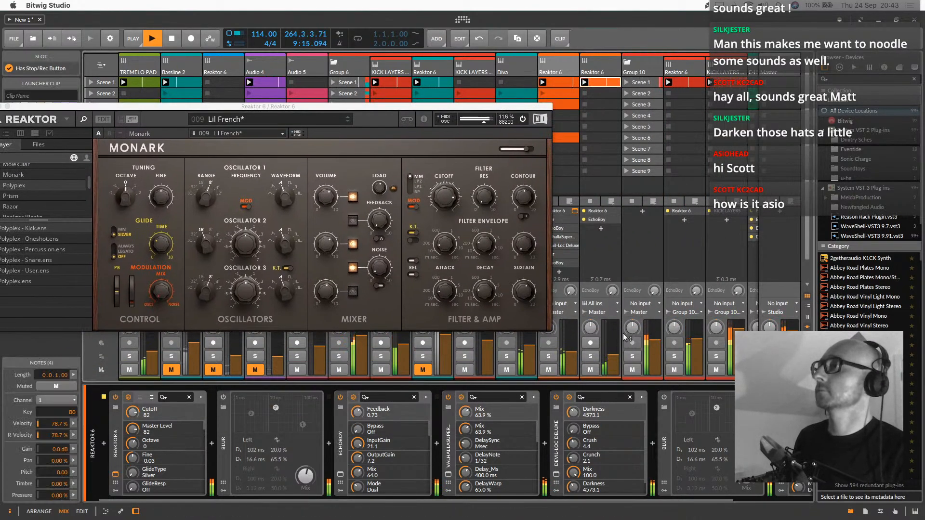
{"action": "left_click_drag", "start_coordinate": [614, 354], "coordinate": [613, 343]}
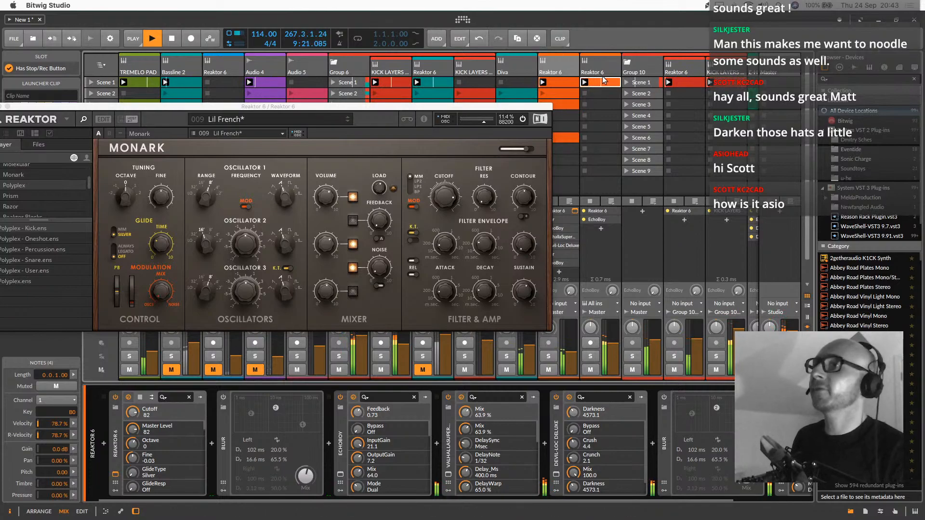
Shorten the second orange Reaktor 6 clip's loop to its first beat and fill that beat's empty sixteenths with B0 notes
{"action": "double_click", "coordinate": [605, 83]}
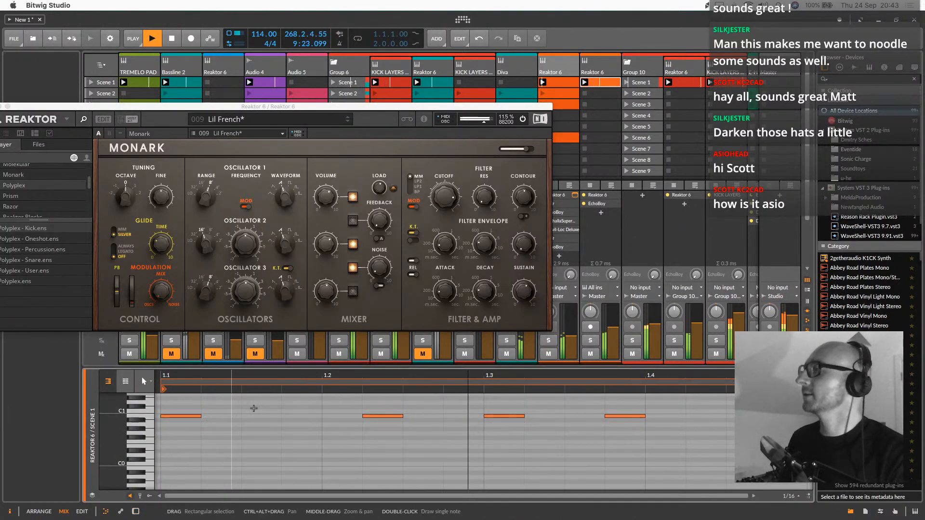
{"action": "left_click_drag", "start_coordinate": [807, 382], "coordinate": [302, 400]}
{"action": "double_click", "coordinate": [253, 415]}
{"action": "left_click", "coordinate": [218, 415]}
{"action": "double_click", "coordinate": [217, 415]}
{"action": "double_click", "coordinate": [299, 415]}
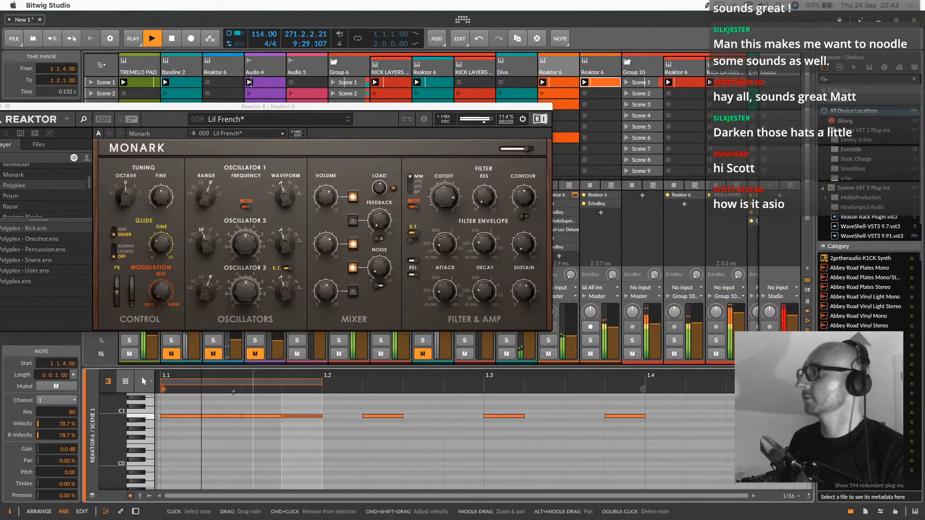
{"action": "key", "text": "ctrl+a"}
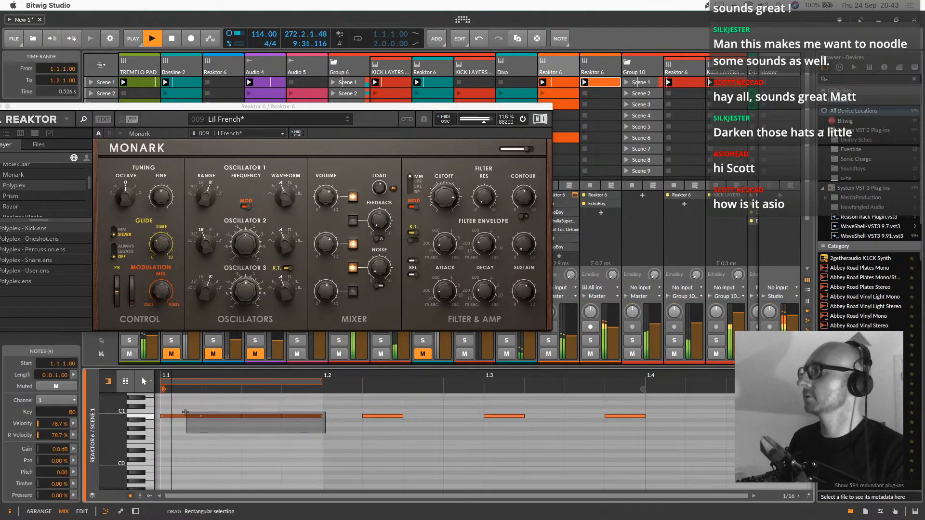
Adjust Monark's octave and filter settings, and solo the two orange Reaktor 6 tracks with the second one's devices shown
{"action": "left_click_drag", "start_coordinate": [445, 198], "coordinate": [470, 313]}
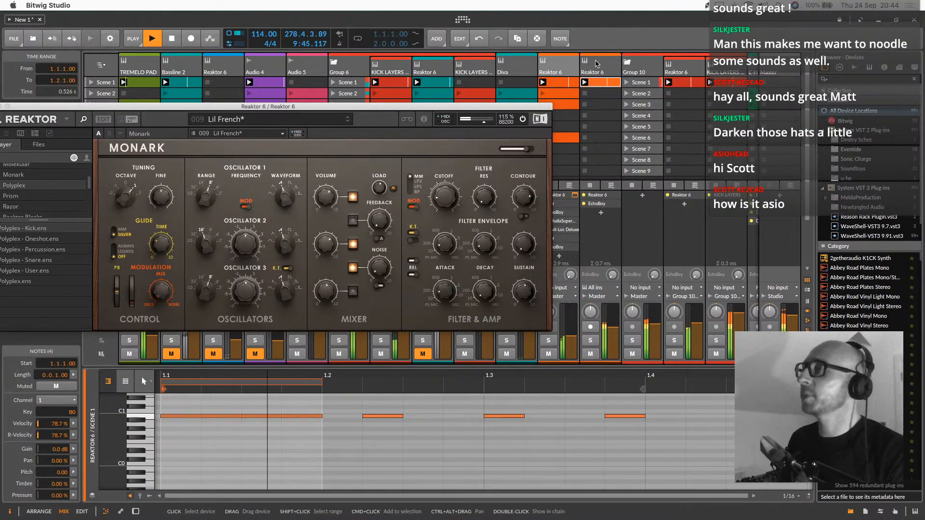
{"action": "left_click", "coordinate": [595, 63]}
{"action": "left_click", "coordinate": [596, 342]}
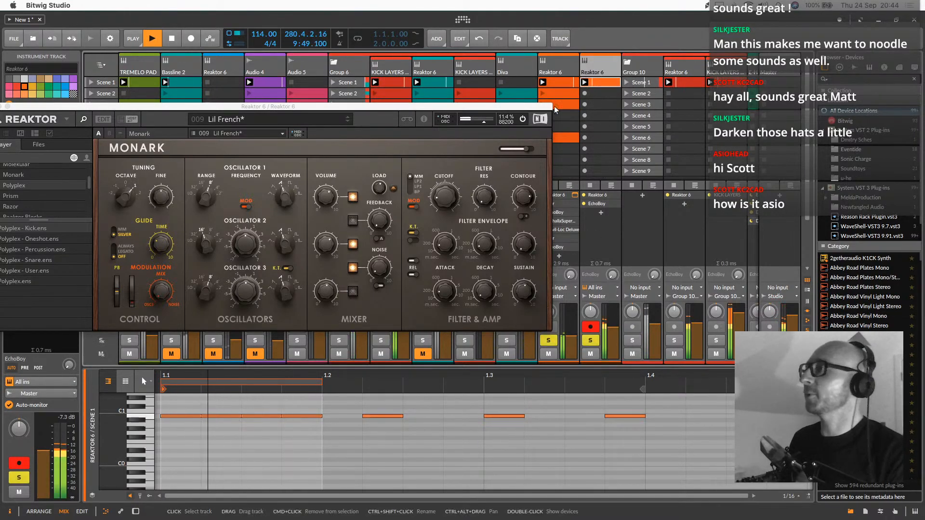
{"action": "double_click", "coordinate": [597, 63]}
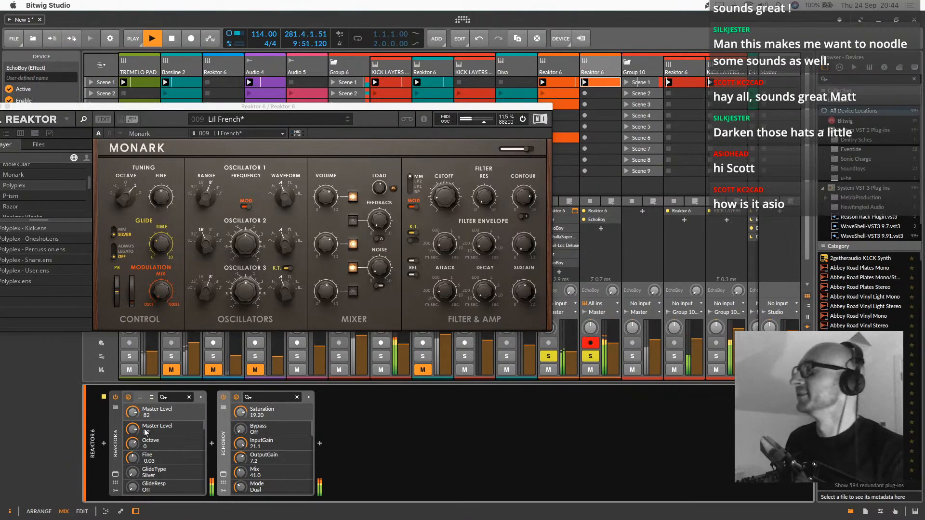
Set the second orange Reaktor 6 track's Monark cutoff to 25, unsolo both orange tracks and mute the first one
{"action": "left_click", "coordinate": [115, 474]}
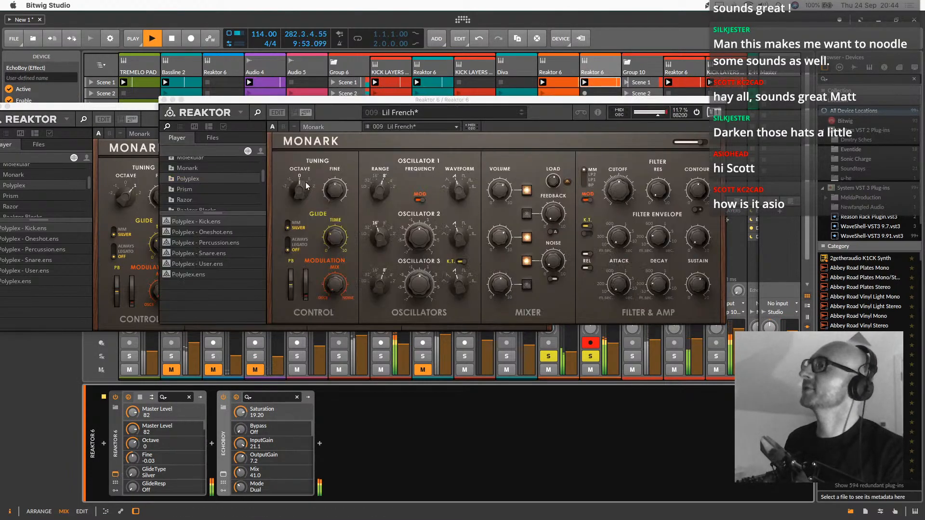
{"action": "left_click_drag", "start_coordinate": [617, 189], "coordinate": [613, 205]}
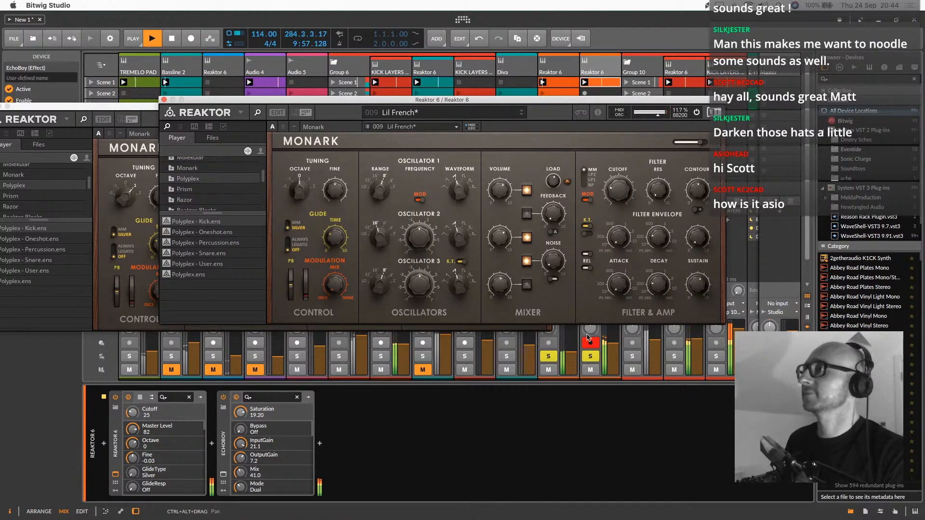
{"action": "left_click", "coordinate": [590, 356]}
{"action": "left_click", "coordinate": [555, 357]}
{"action": "left_click", "coordinate": [551, 370]}
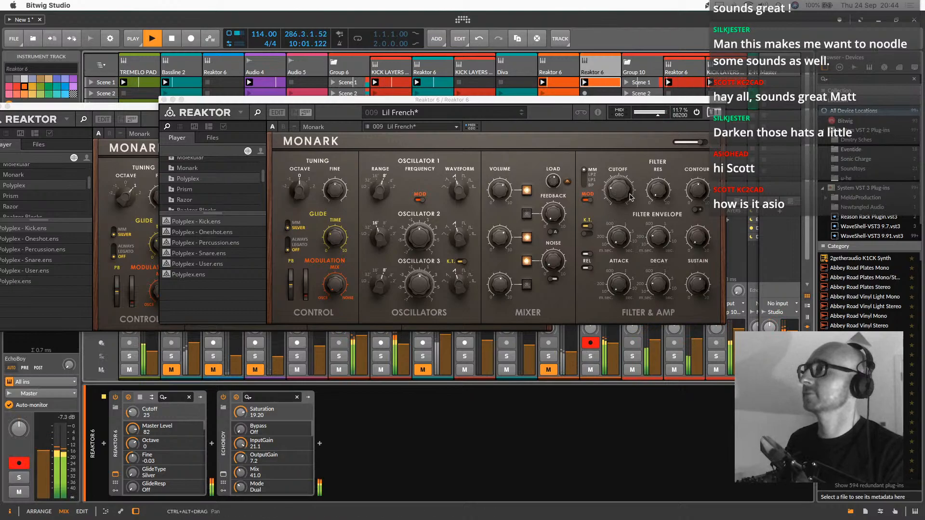
Adjust the second orange track's Monark, setting its octave to 1, and close both Monark windows
{"action": "left_click_drag", "start_coordinate": [630, 196], "coordinate": [632, 176]}
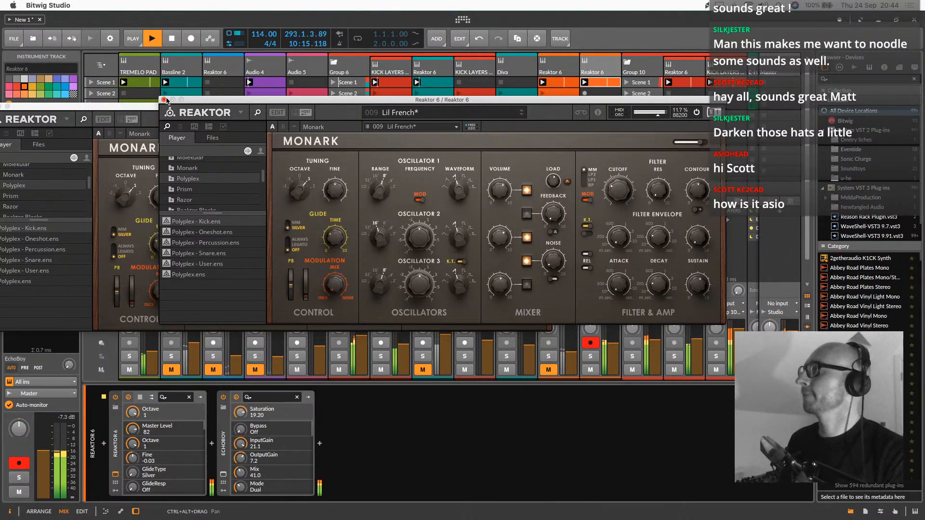
{"action": "left_click", "coordinate": [164, 99]}
{"action": "left_click", "coordinate": [113, 103]}
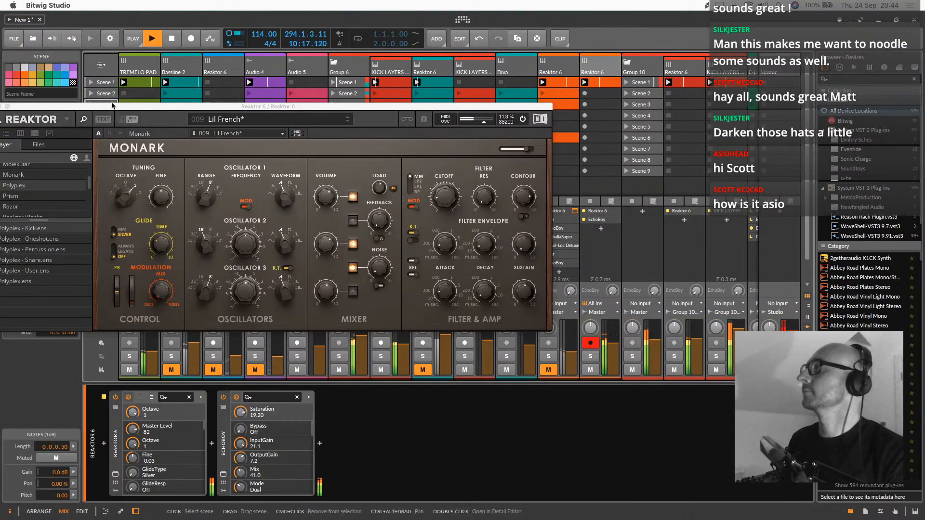
{"action": "left_click_drag", "start_coordinate": [115, 107], "coordinate": [407, 190]}
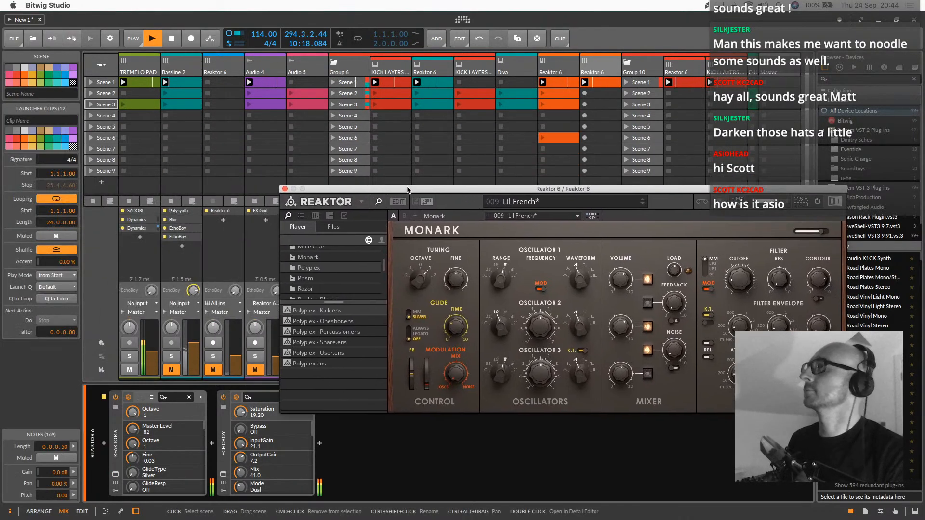
{"action": "left_click", "coordinate": [285, 189]}
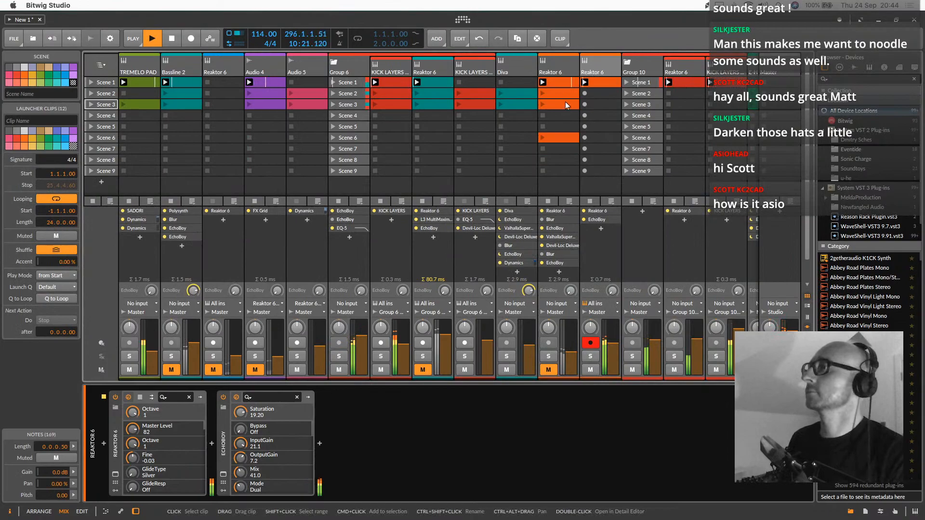
Solo the first orange Reaktor 6 track and set its Monark filter cutoff to 69
{"action": "left_click", "coordinate": [552, 357]}
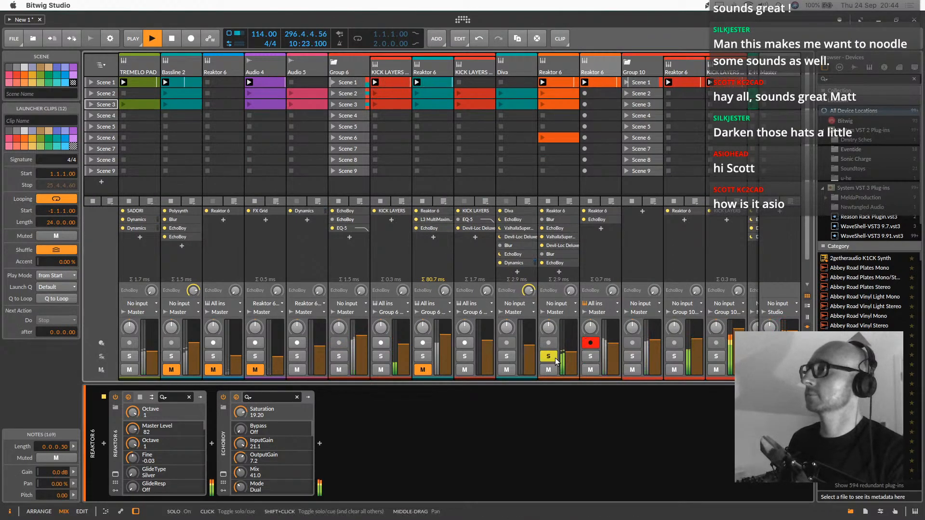
{"action": "left_click", "coordinate": [556, 59]}
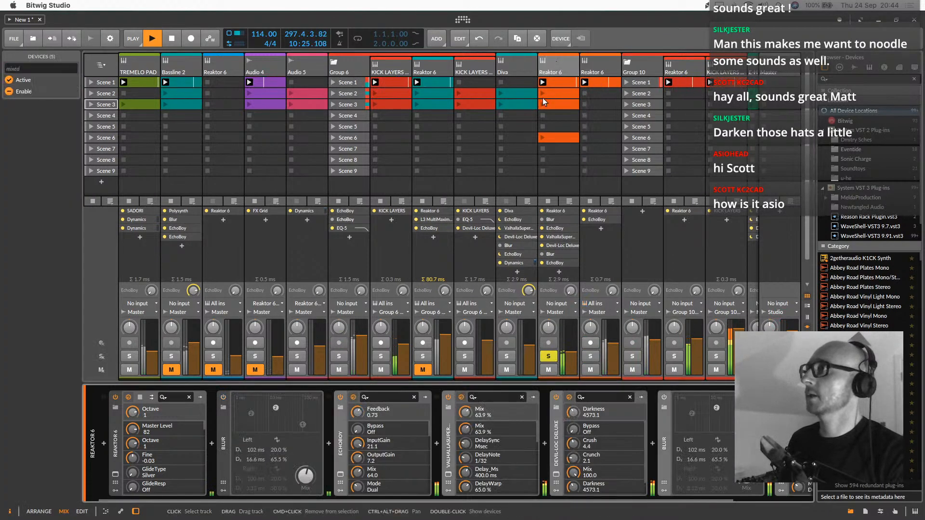
{"action": "left_click", "coordinate": [199, 410]}
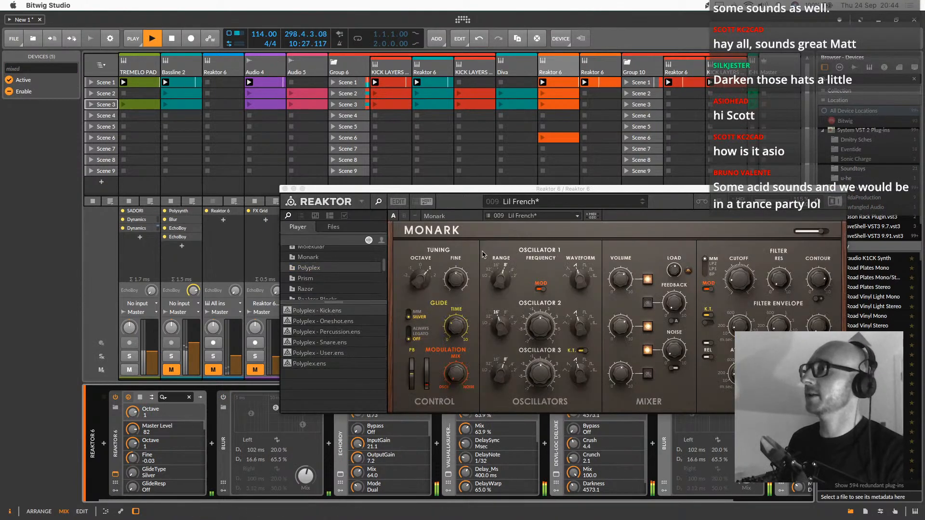
{"action": "left_click", "coordinate": [735, 288]}
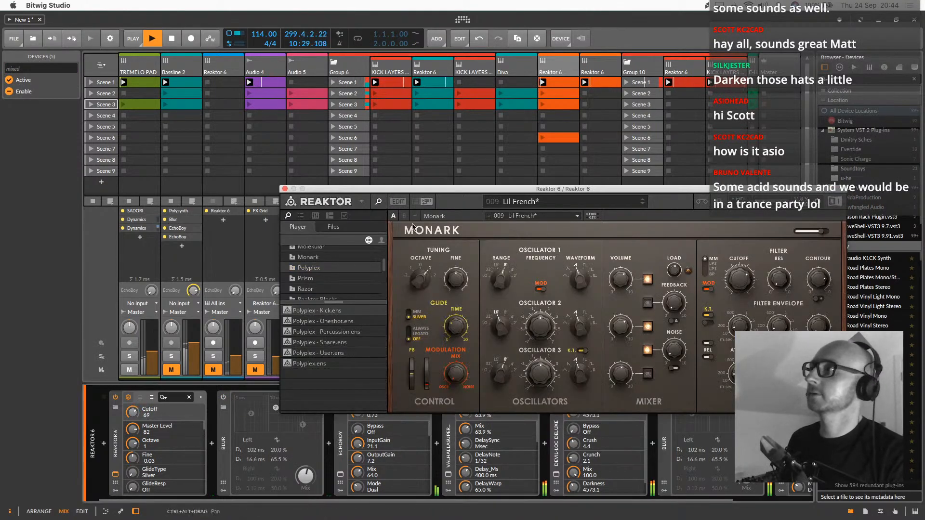
{"action": "left_click", "coordinate": [285, 189]}
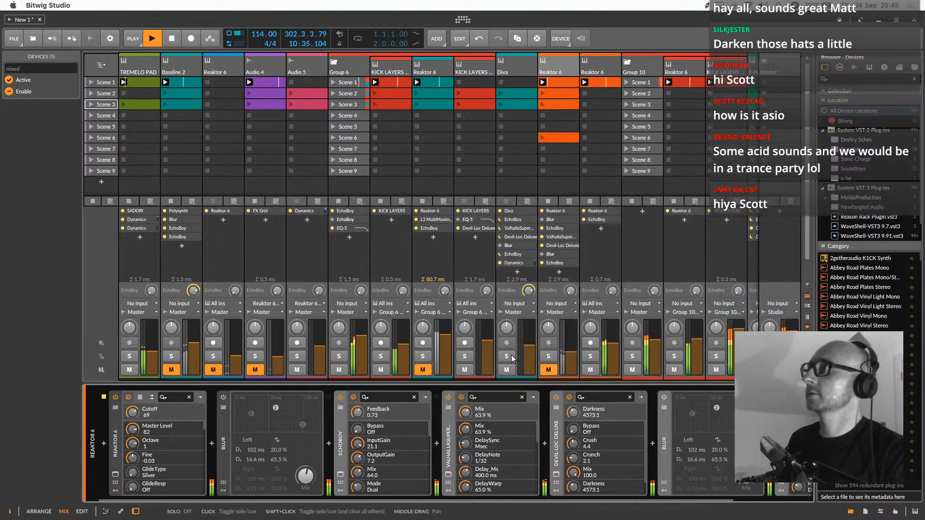
Launch the Diva track's Scene 1 clip and group the Diva track with the first orange Reaktor 6 track
{"action": "left_click", "coordinate": [517, 86]}
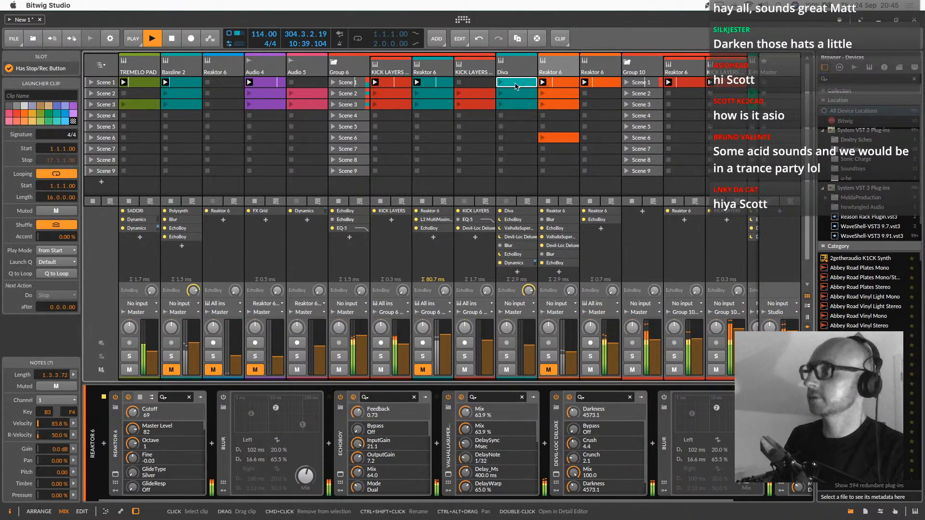
{"action": "left_click", "coordinate": [501, 83]}
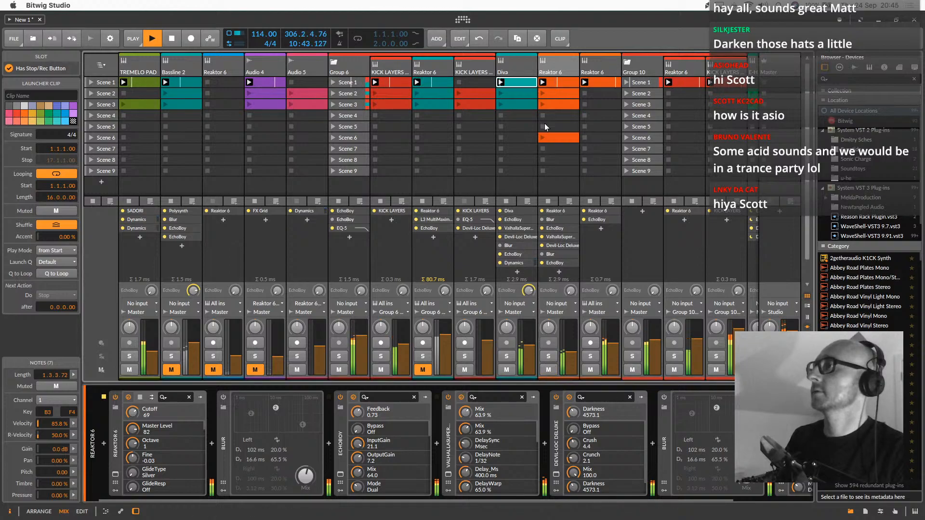
{"action": "left_click", "coordinate": [529, 71]}
{"action": "left_click", "coordinate": [569, 68], "text": "shift"}
{"action": "right_click", "coordinate": [569, 68]}
{"action": "left_click", "coordinate": [611, 157]}
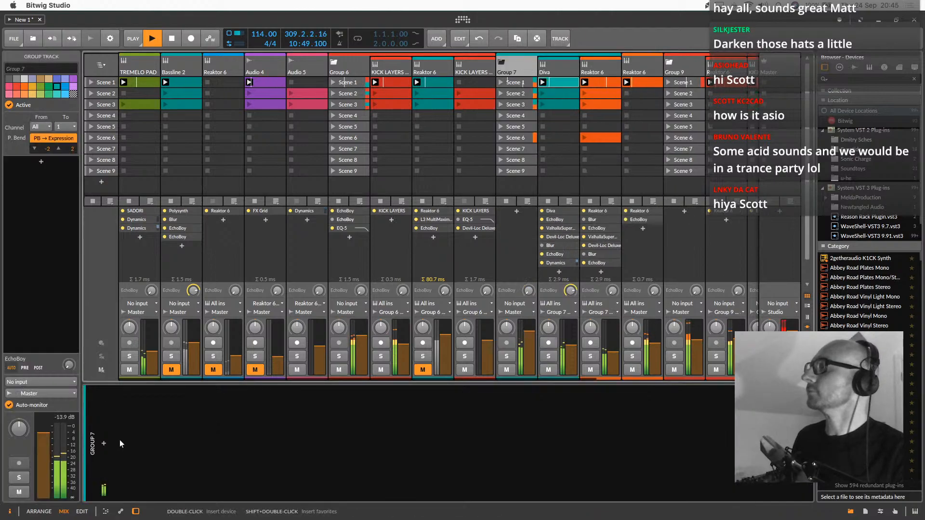
Insert an FX Grid device on the new group track and open its patch for editing
{"action": "left_click", "coordinate": [104, 443]}
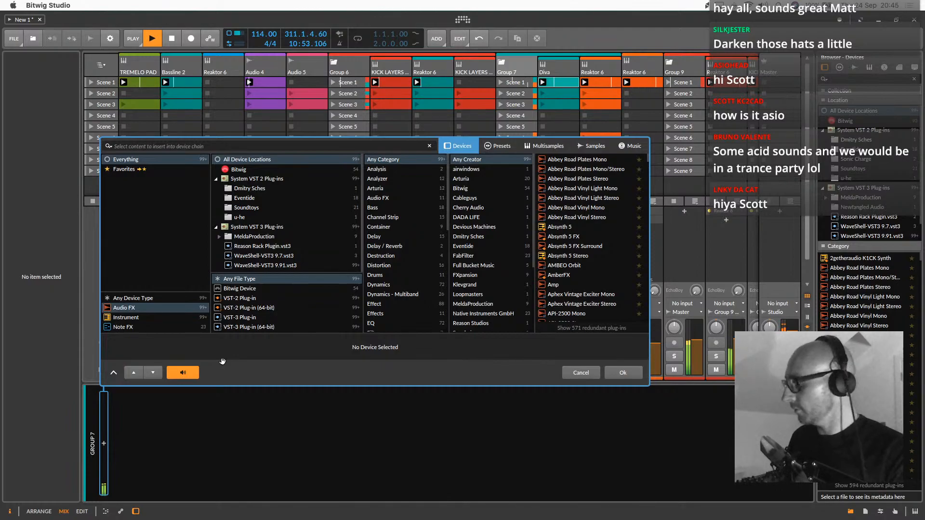
{"action": "type", "text": "gri"}
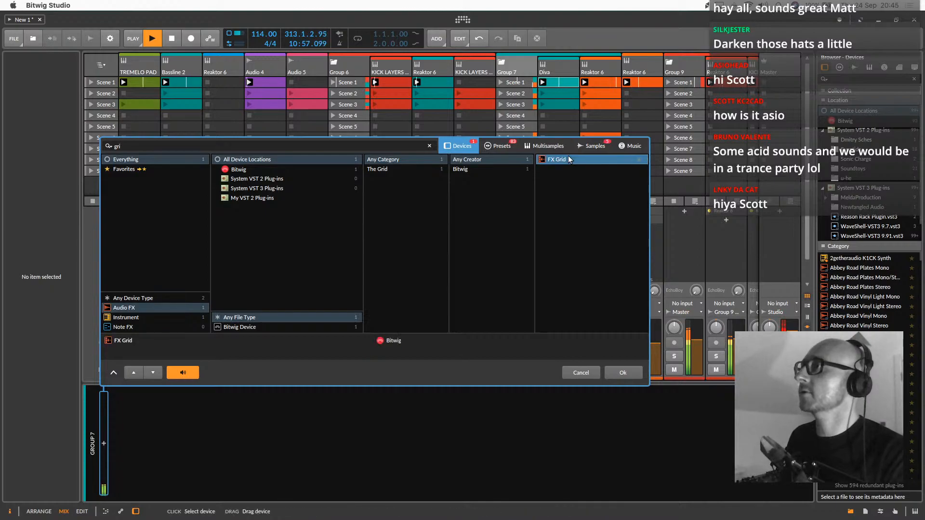
{"action": "double_click", "coordinate": [568, 159]}
{"action": "left_click", "coordinate": [214, 420]}
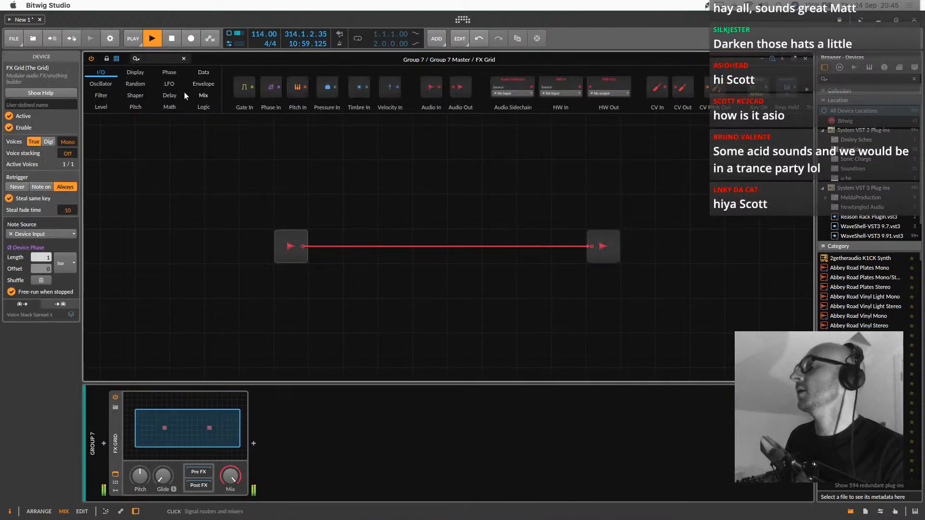
Insert an SVF filter between the FX Grid's audio input and output, raise its cutoff to 11.4 kHz and close the patch editor
{"action": "left_click", "coordinate": [102, 95]}
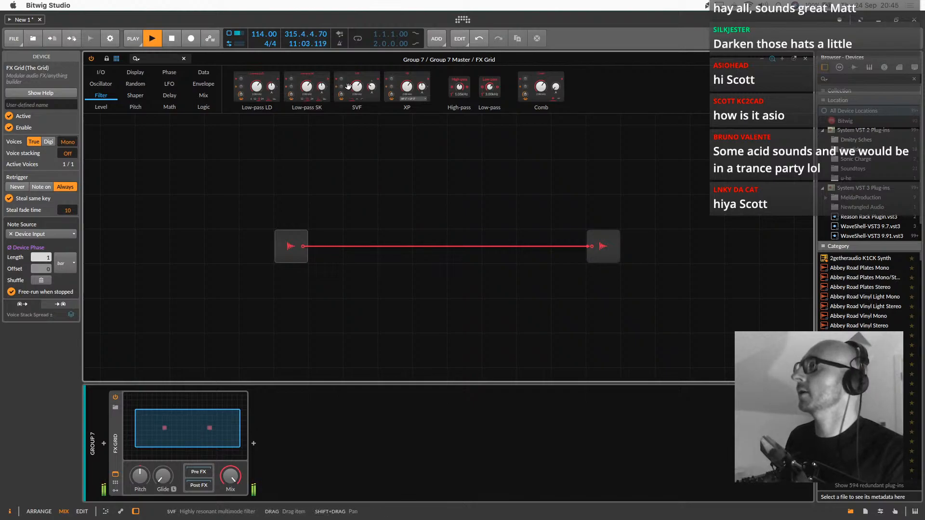
{"action": "left_click_drag", "start_coordinate": [348, 86], "coordinate": [304, 248]}
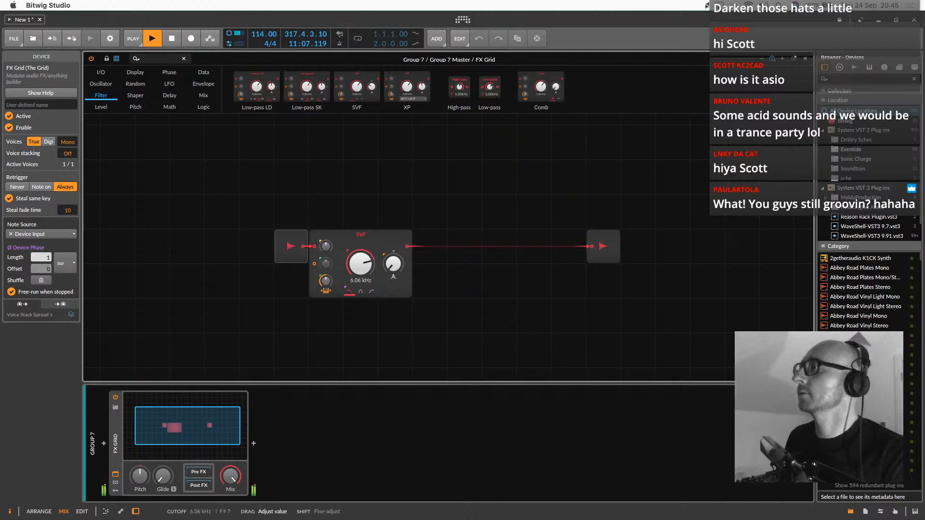
{"action": "mouse_move", "coordinate": [360, 264]}
{"action": "left_mouse_down"}
{"action": "mouse_move", "coordinate": [360, 278]}
{"action": "mouse_move", "coordinate": [331, 242]}
{"action": "mouse_move", "coordinate": [360, 268]}
{"action": "mouse_move", "coordinate": [360, 248]}
{"action": "left_mouse_up"}
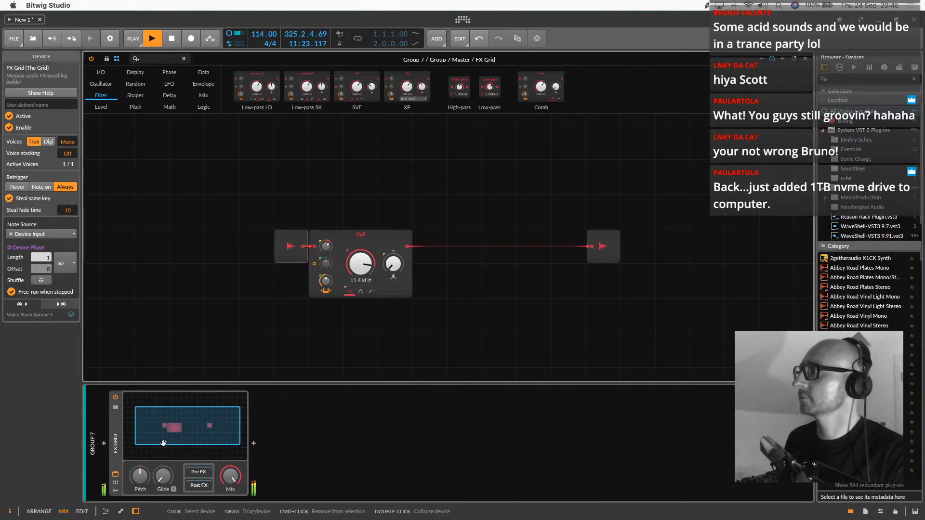
{"action": "left_click", "coordinate": [115, 474]}
{"action": "left_click_drag", "start_coordinate": [528, 332], "coordinate": [529, 337]}
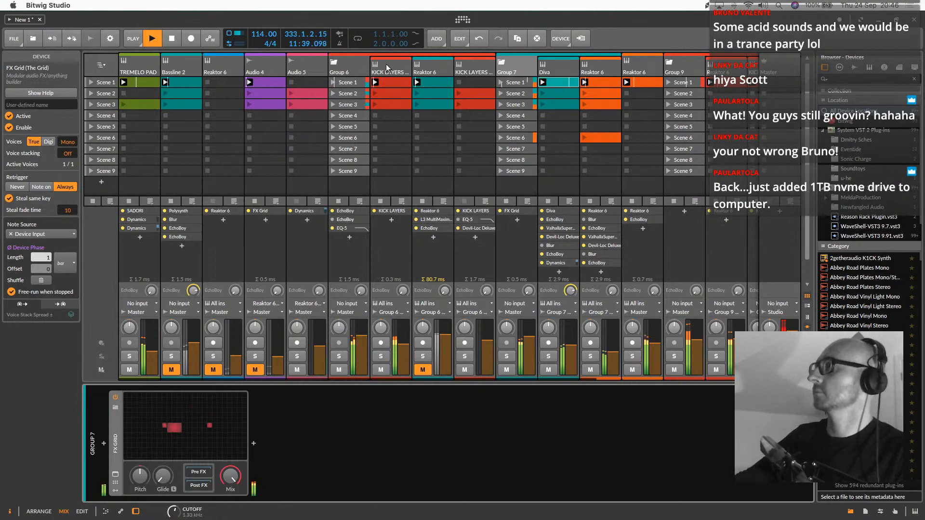
Open Monark on the second orange Reaktor 6 track and map its Octave parameter to a hardware controller
{"action": "left_click", "coordinate": [484, 68]}
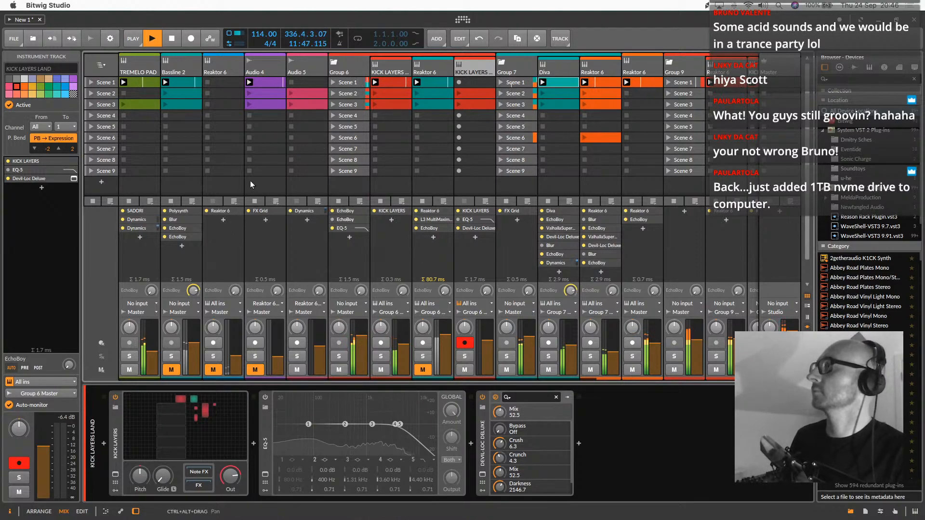
{"action": "scroll", "coordinate": [390, 116], "scroll_direction": "right", "scroll_amount": 5}
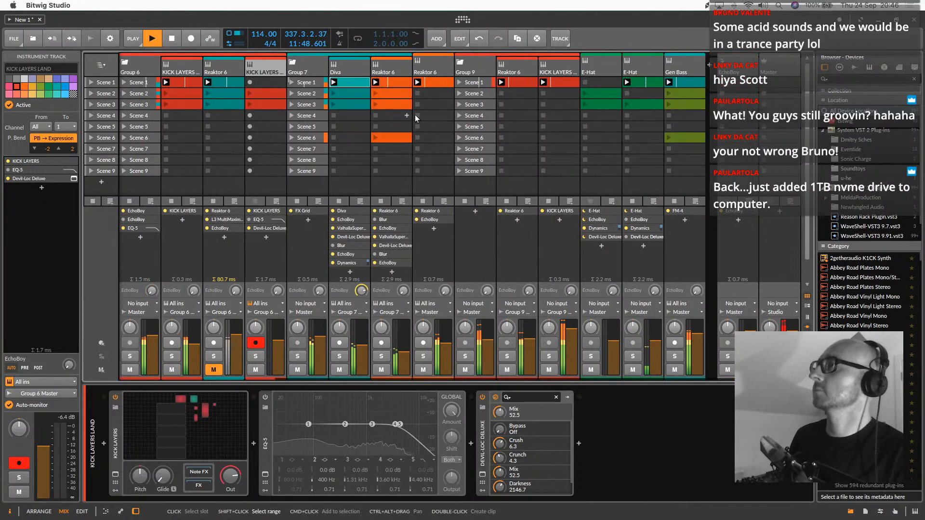
{"action": "left_click", "coordinate": [427, 74]}
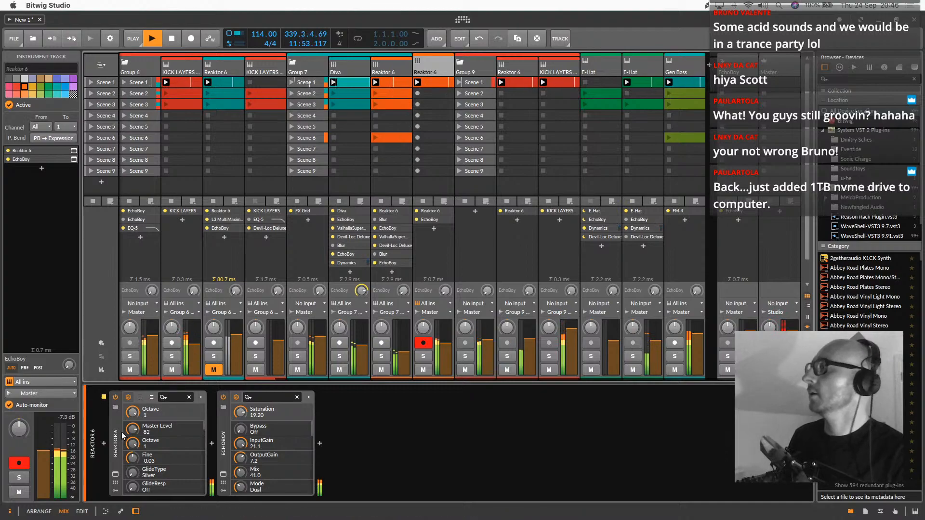
{"action": "left_click", "coordinate": [115, 474]}
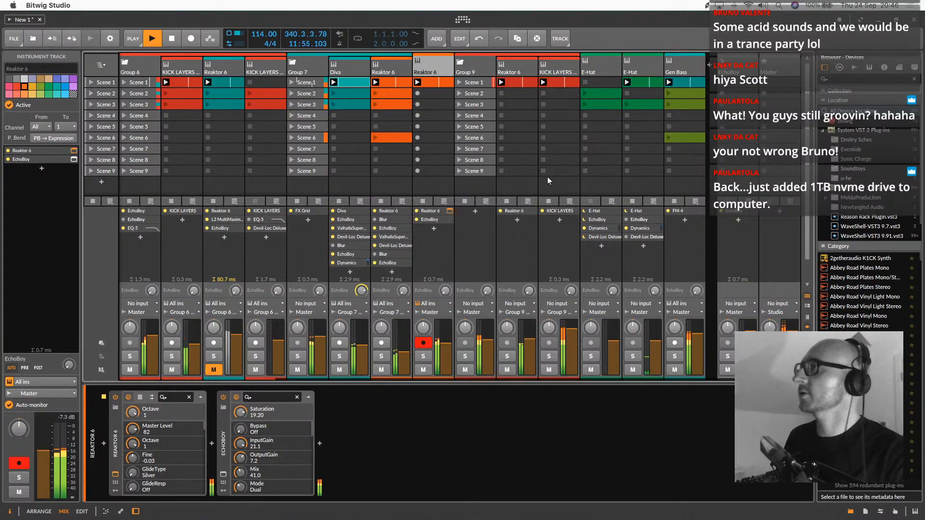
{"action": "left_click_drag", "start_coordinate": [446, 101], "coordinate": [505, 105]}
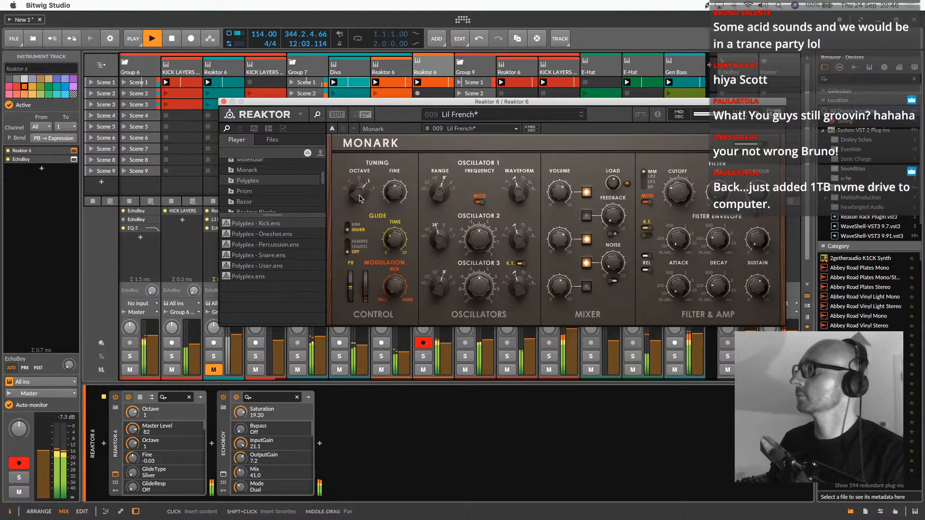
{"action": "right_click", "coordinate": [136, 411]}
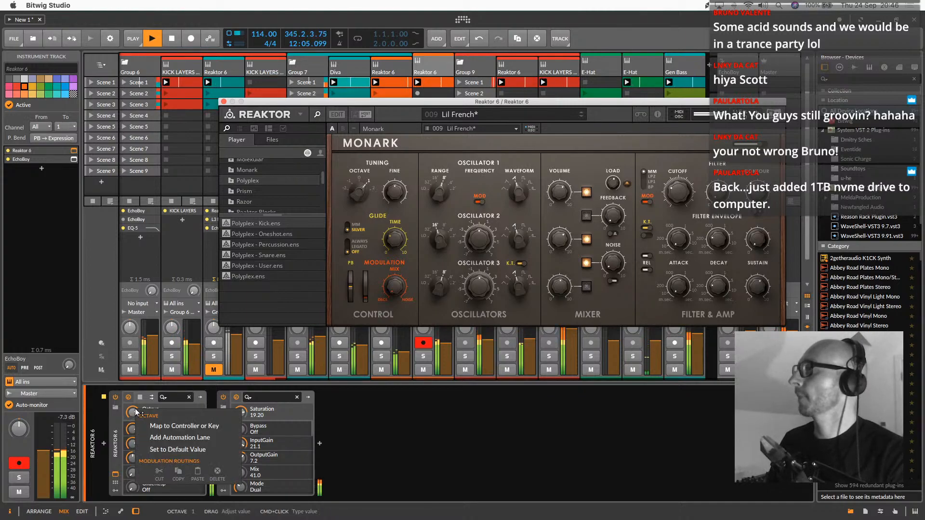
{"action": "left_click", "coordinate": [158, 426]}
{"action": "right_click", "coordinate": [128, 412]}
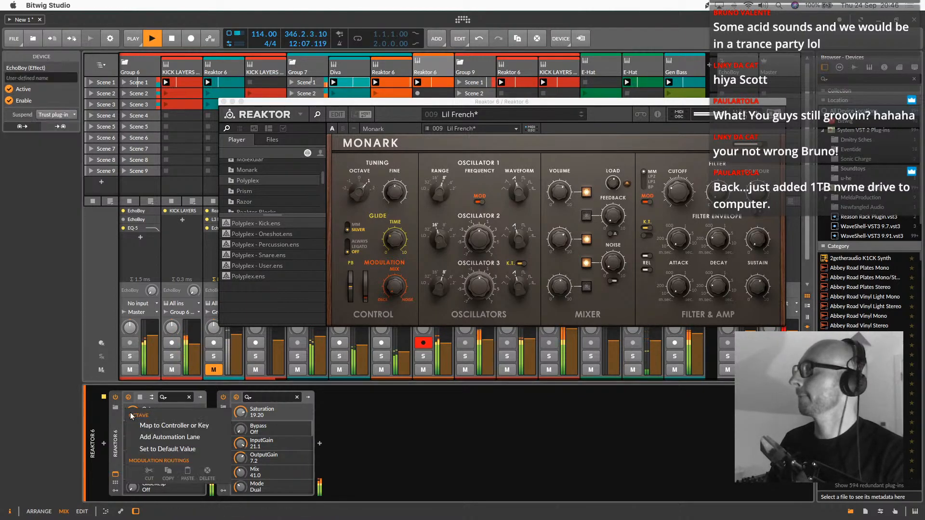
{"action": "left_click", "coordinate": [160, 426]}
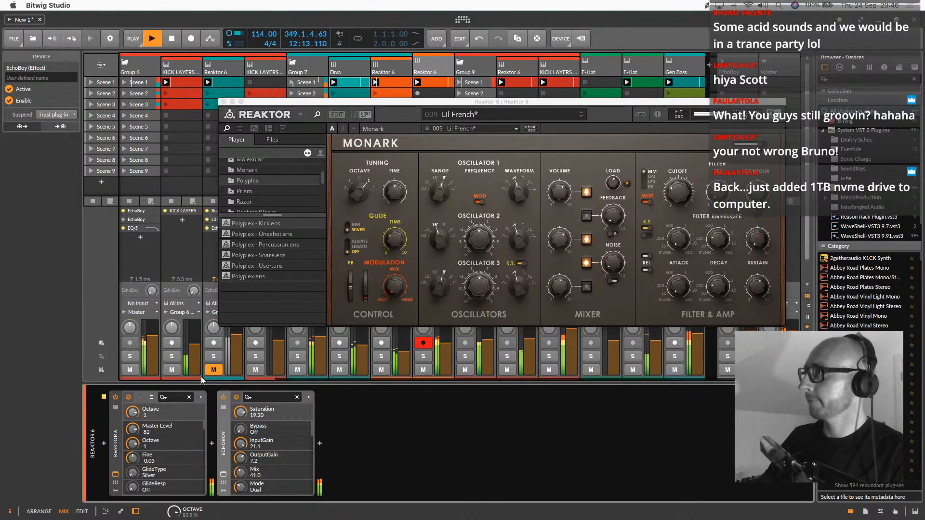
Set Monark's filter cutoff to 43 and map the Cutoff parameter to a hardware controller
{"action": "left_click_drag", "start_coordinate": [684, 194], "coordinate": [688, 180]}
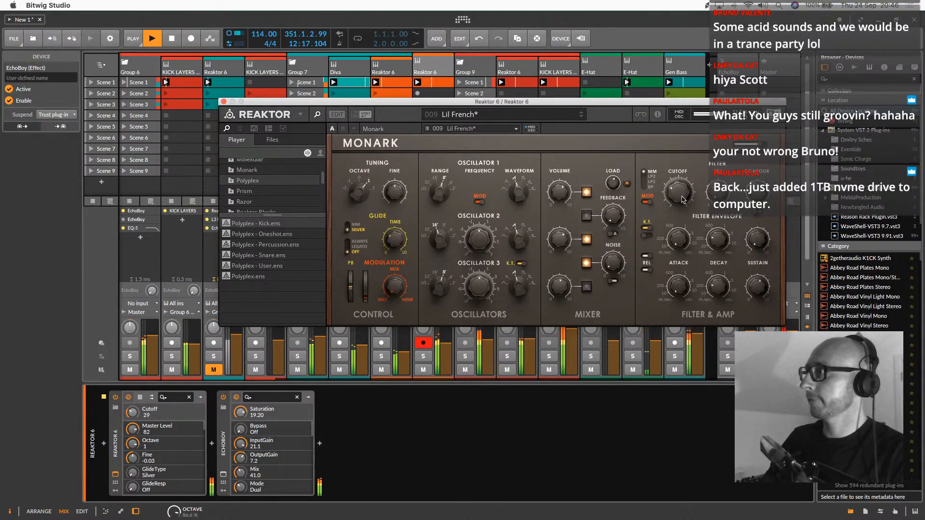
{"action": "right_click", "coordinate": [134, 417]}
{"action": "left_click", "coordinate": [164, 431]}
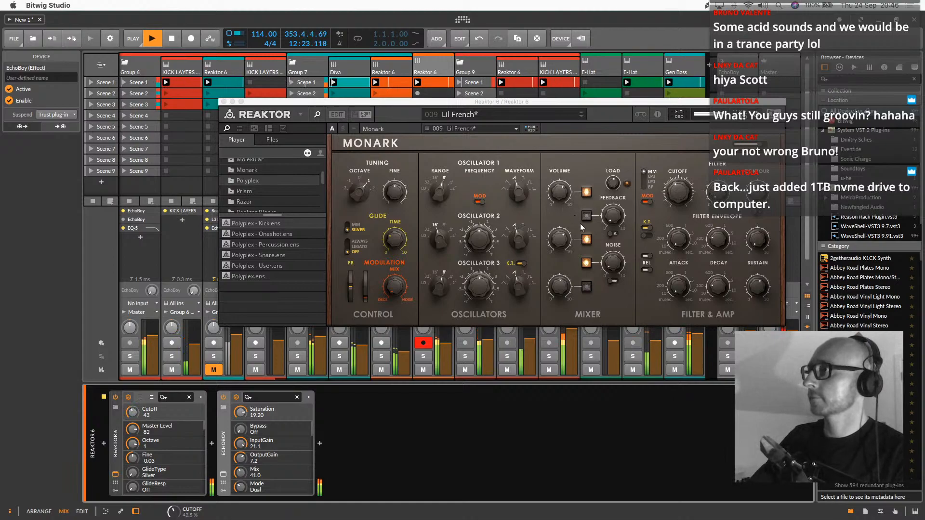
Adjust Monark's filter and amp envelope decays and map the Flt Dec parameter to a hardware controller
{"action": "left_click_drag", "start_coordinate": [719, 240], "coordinate": [724, 194]}
{"action": "left_click_drag", "start_coordinate": [721, 228], "coordinate": [724, 252]}
{"action": "left_click_drag", "start_coordinate": [721, 288], "coordinate": [722, 263]}
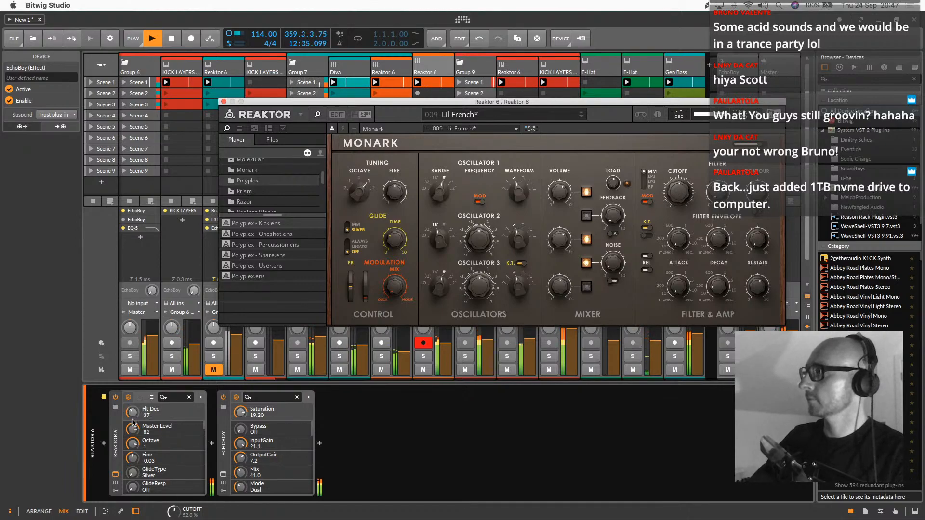
{"action": "right_click", "coordinate": [132, 412]}
{"action": "left_click", "coordinate": [156, 431]}
{"action": "right_click", "coordinate": [132, 414]}
{"action": "left_click", "coordinate": [175, 430]}
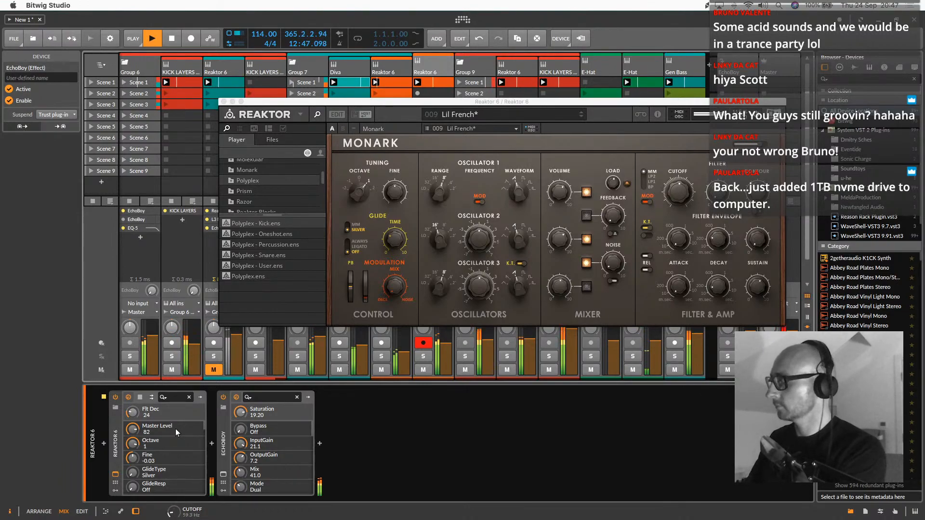
Close the Monark window and select the Group 9 track
{"action": "left_click", "coordinate": [225, 101]}
{"action": "left_click", "coordinate": [489, 58]}
{"action": "scroll", "coordinate": [443, 100], "scroll_direction": "left", "scroll_amount": 1}
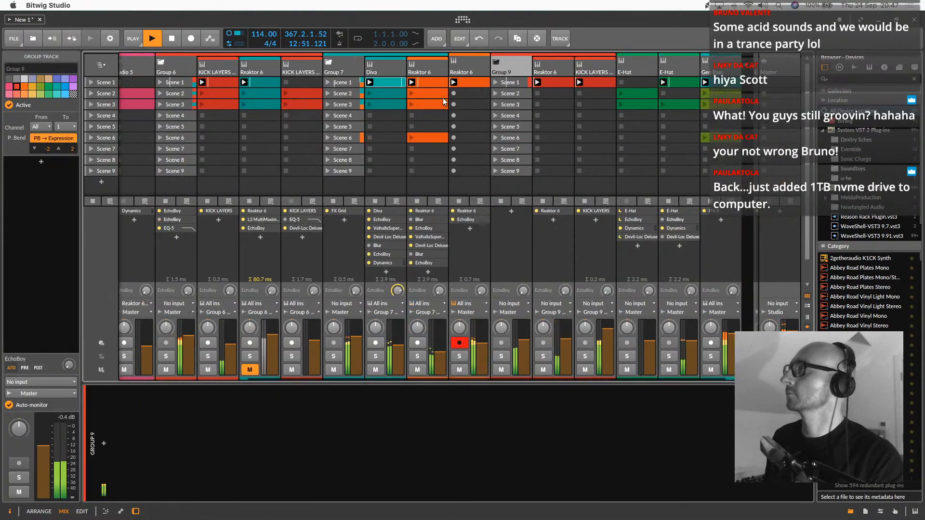
Open the FX Grid on the Group 7 track and map its SVF filter's Cutoff to a hardware controller
{"action": "scroll", "coordinate": [443, 97], "scroll_direction": "left", "scroll_amount": 4}
{"action": "left_click", "coordinate": [513, 62]}
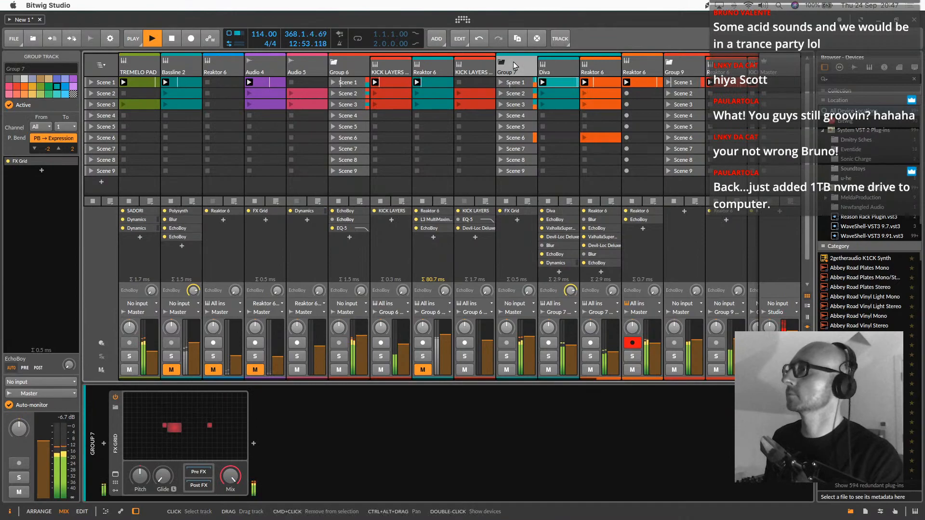
{"action": "left_click", "coordinate": [214, 443]}
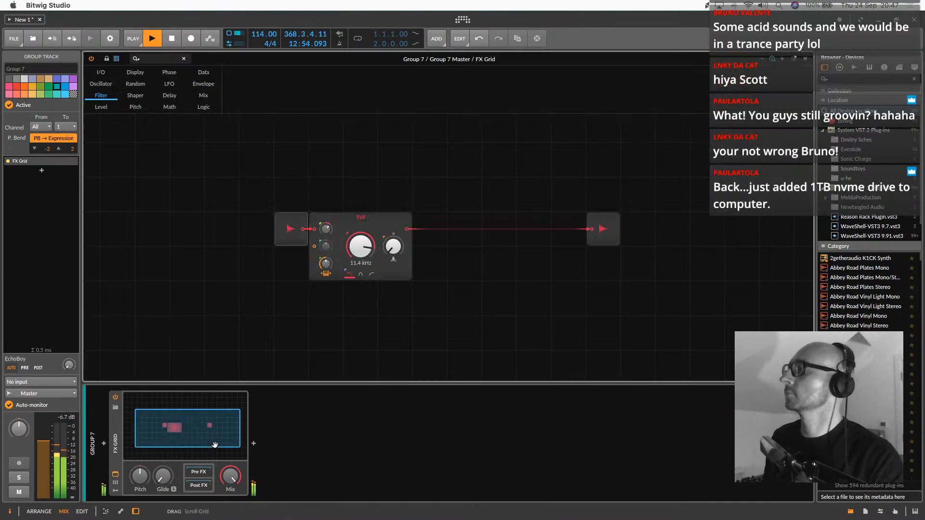
{"action": "right_click", "coordinate": [365, 249]}
{"action": "left_click", "coordinate": [407, 264]}
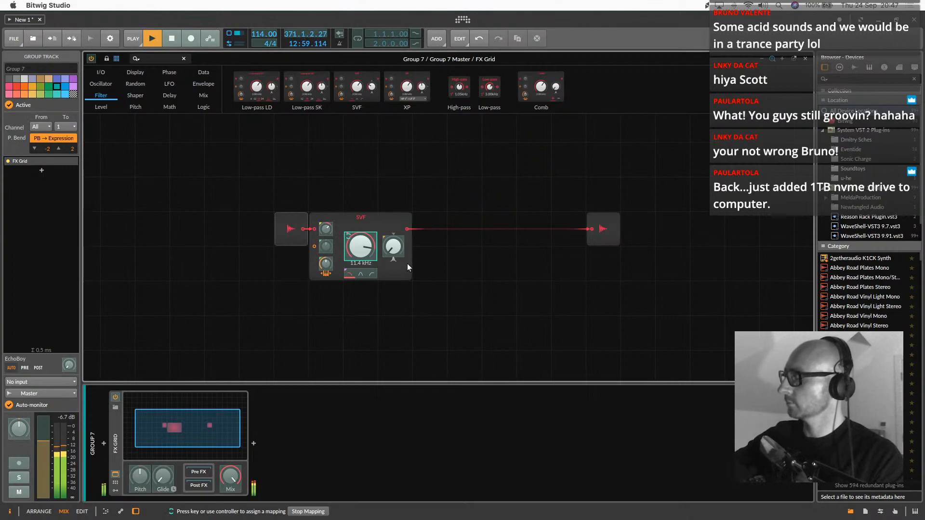
{"action": "right_click", "coordinate": [407, 263]}
{"action": "left_click", "coordinate": [364, 247]}
{"action": "right_click", "coordinate": [364, 248]}
{"action": "left_click", "coordinate": [410, 273]}
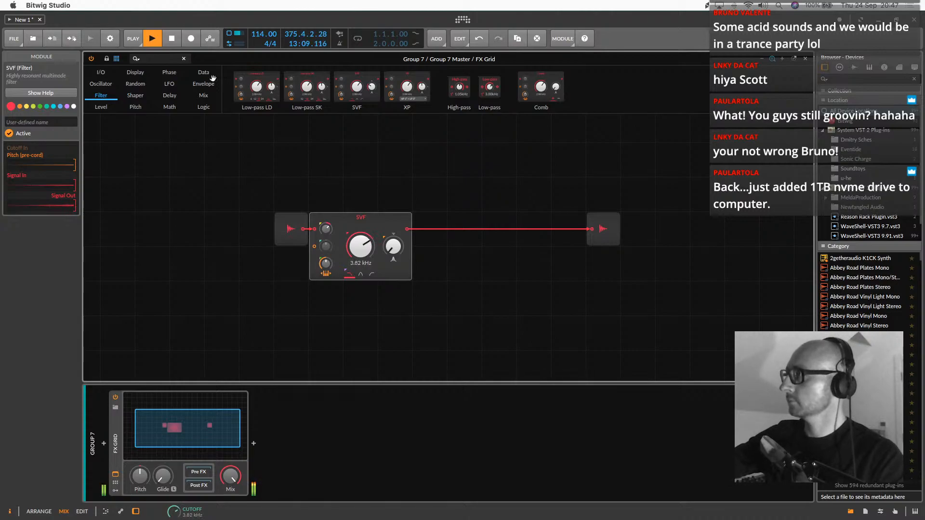
Add an AD envelope above the SVF filter and route it to modulate Cutoff by about 129
{"action": "left_click", "coordinate": [202, 85]}
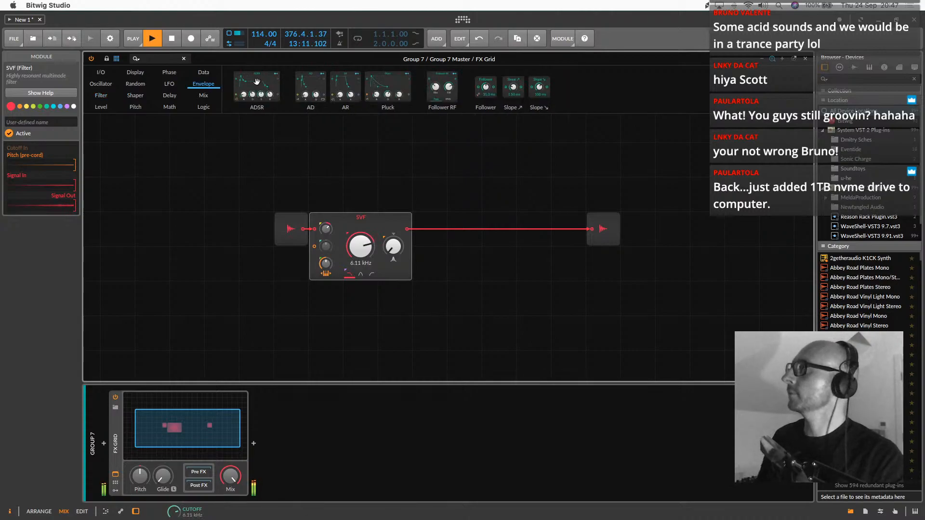
{"action": "left_click_drag", "start_coordinate": [315, 86], "coordinate": [366, 122]}
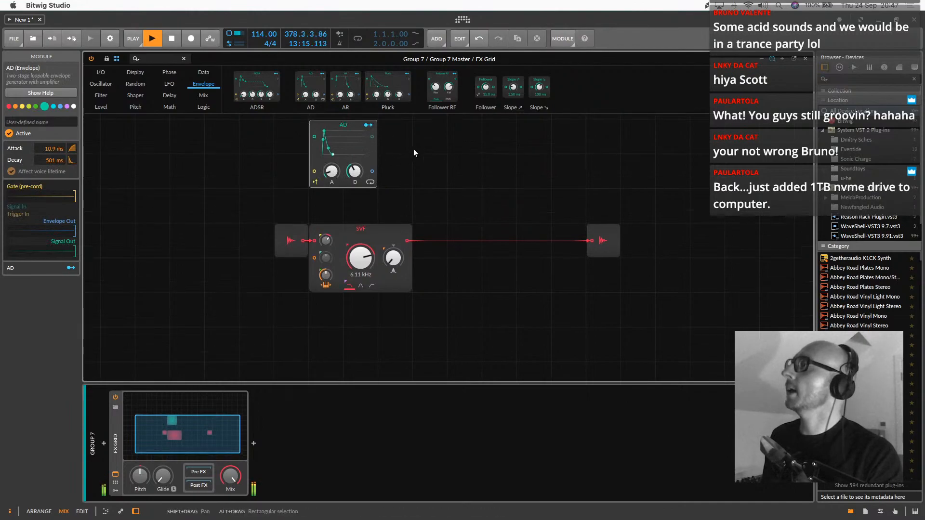
{"action": "left_click", "coordinate": [372, 133]}
{"action": "left_click_drag", "start_coordinate": [361, 266], "coordinate": [361, 248]}
{"action": "left_click", "coordinate": [368, 134]}
Add an eight-step Gates sequencer triggering the AD envelope and switch on all of its steps
{"action": "left_click", "coordinate": [203, 73]}
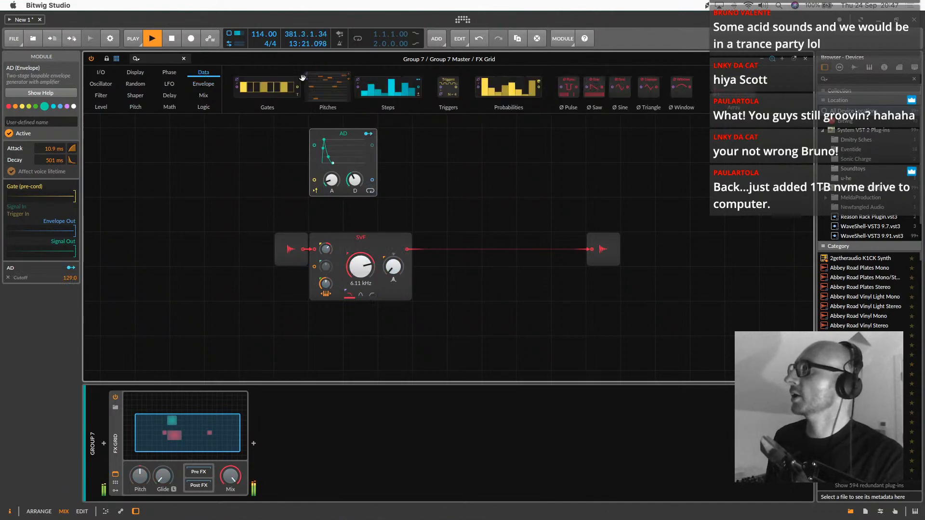
{"action": "left_click_drag", "start_coordinate": [267, 87], "coordinate": [315, 180]}
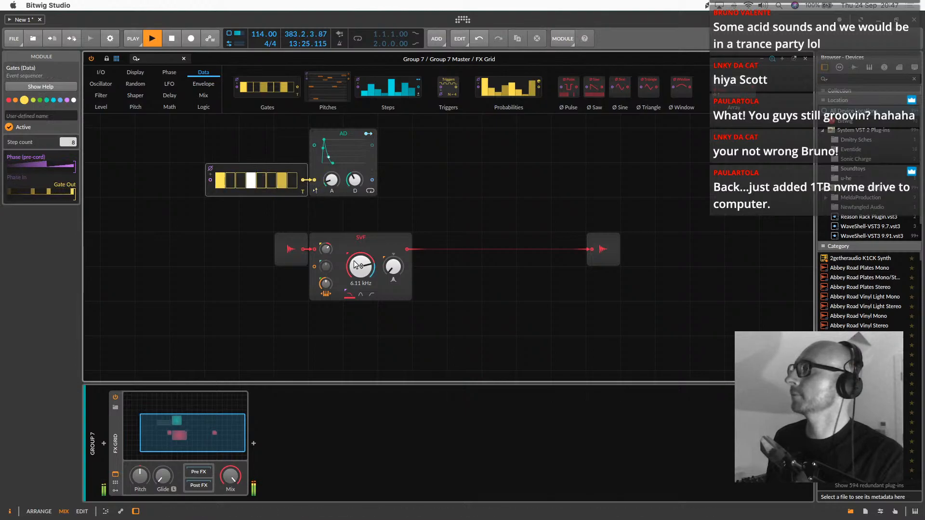
{"action": "left_click", "coordinate": [233, 175]}
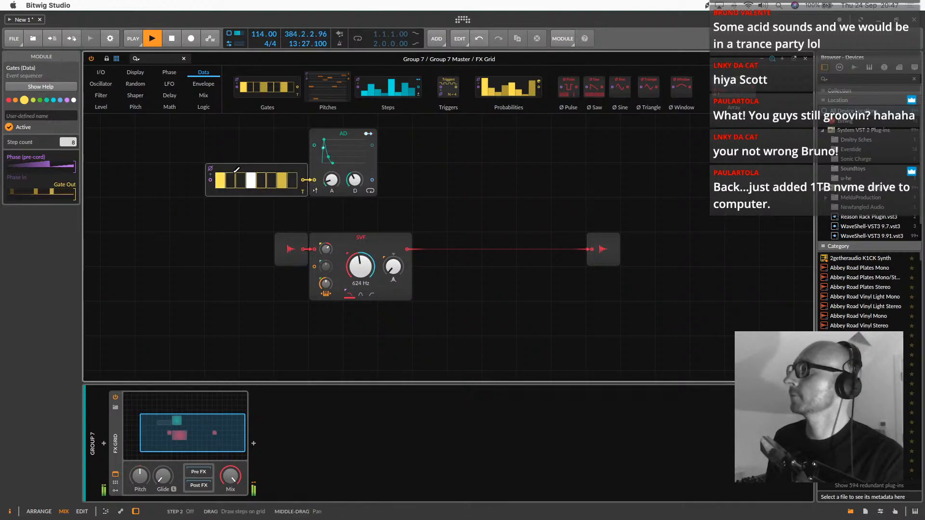
{"action": "left_click", "coordinate": [241, 176]}
{"action": "left_click", "coordinate": [262, 175]}
{"action": "left_click", "coordinate": [271, 176]}
{"action": "left_click", "coordinate": [293, 176]}
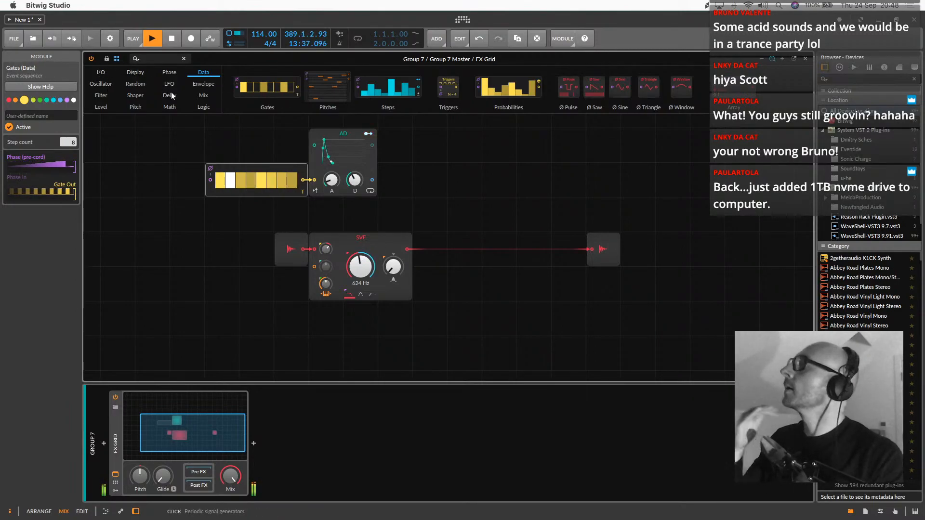
{"action": "key", "text": "Delete"}
{"action": "key", "text": "super+z"}
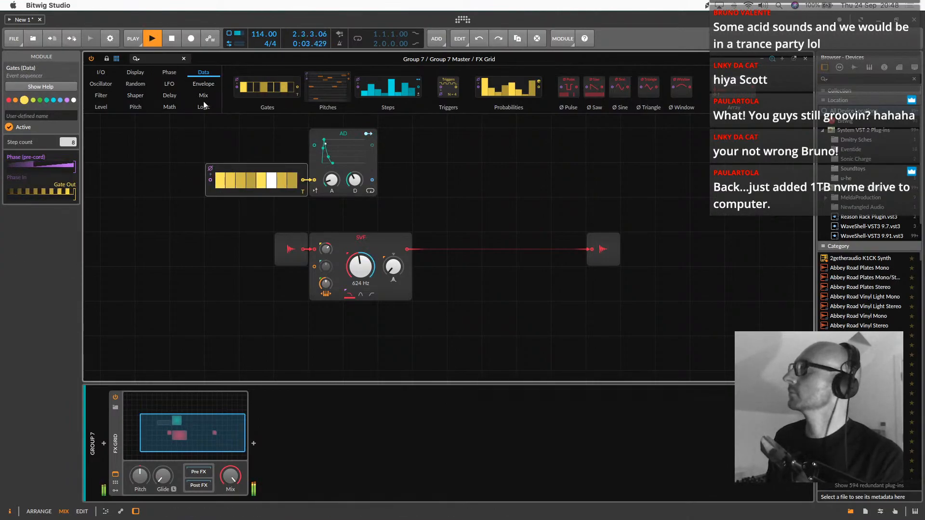
Stop playback and place a Phase In module ahead of the Gates sequencer
{"action": "key", "text": "space"}
{"action": "left_click", "coordinate": [105, 76]}
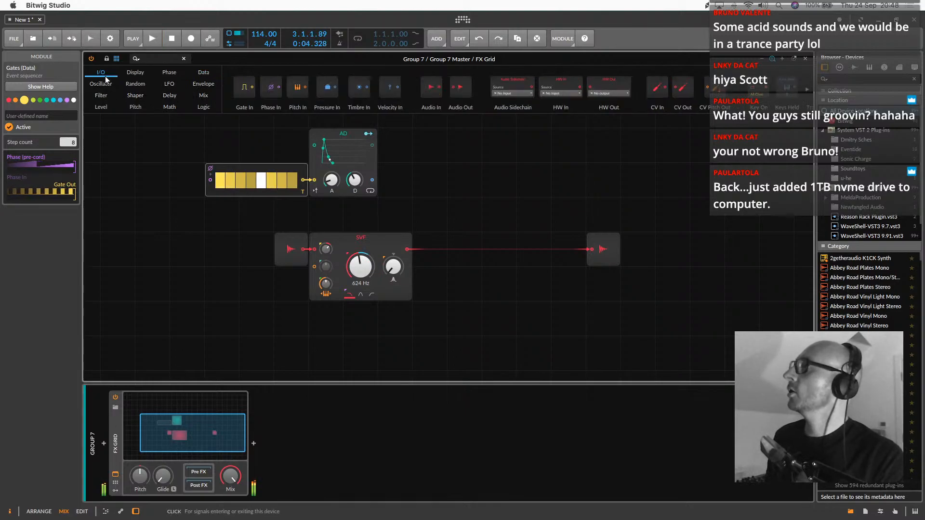
{"action": "left_click", "coordinate": [154, 59]}
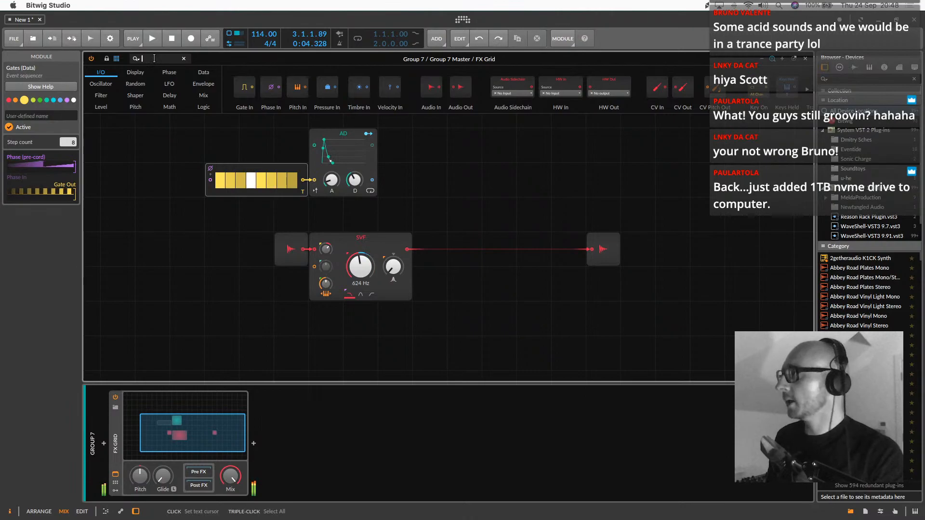
{"action": "left_click_drag", "start_coordinate": [270, 92], "coordinate": [164, 176]}
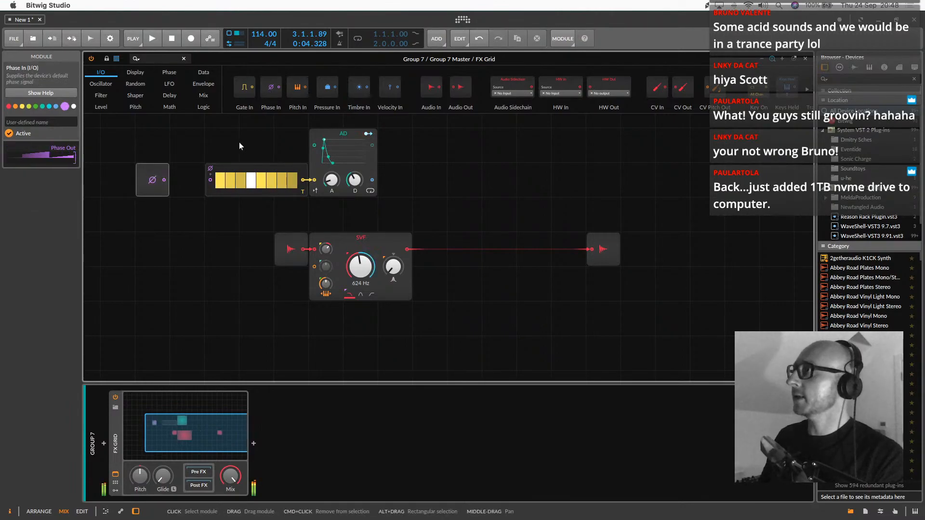
{"action": "left_click", "coordinate": [223, 194]}
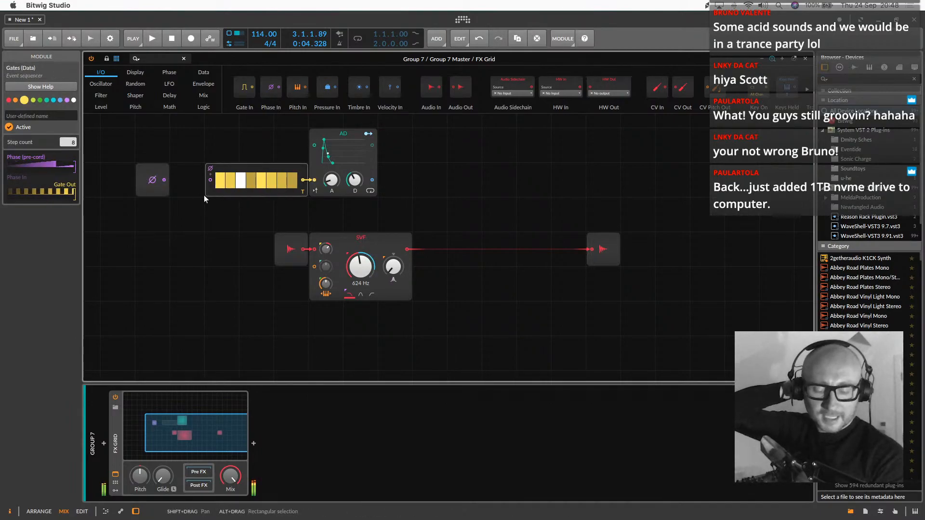
Insert a Multiply module between Phase In and Gates, feed it a Constant set to 2.00, and restart playback
{"action": "left_click", "coordinate": [171, 106]}
{"action": "left_click_drag", "start_coordinate": [239, 92], "coordinate": [152, 214]}
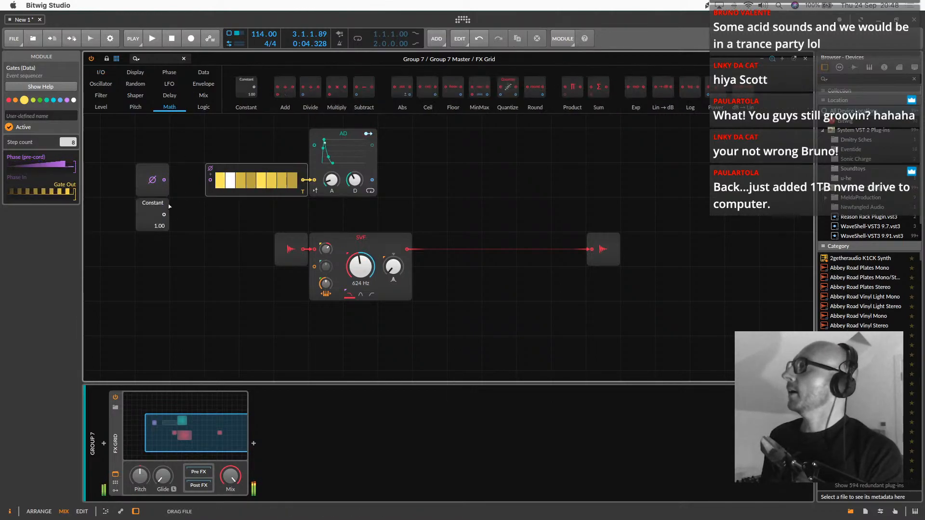
{"action": "left_click_drag", "start_coordinate": [333, 87], "coordinate": [210, 181]}
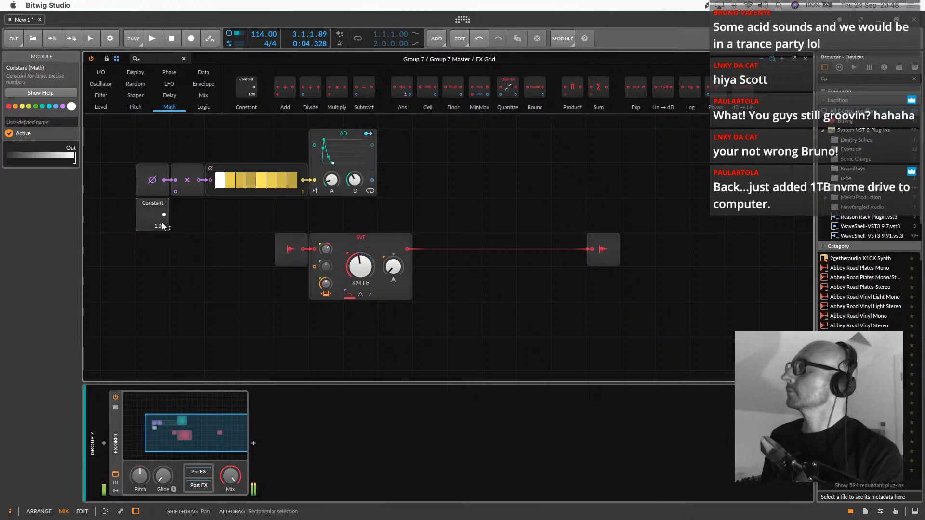
{"action": "key", "text": "space"}
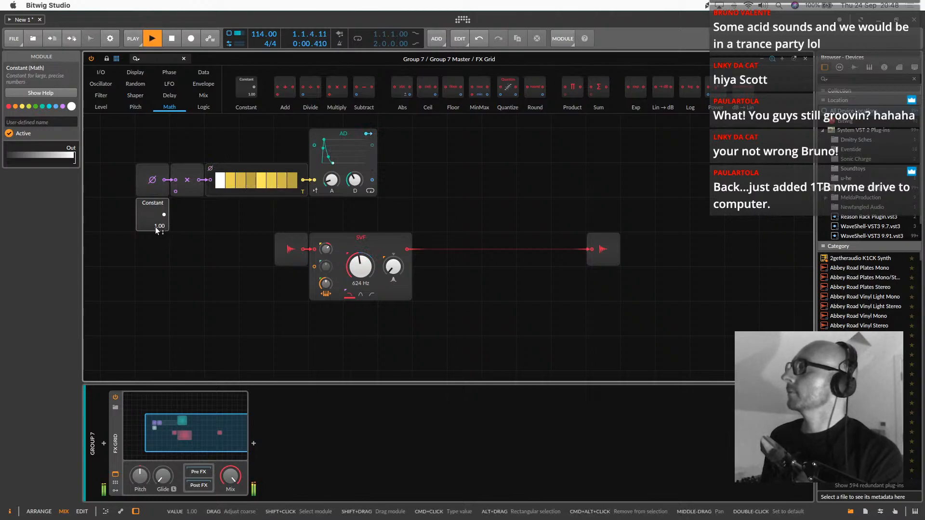
{"action": "left_click_drag", "start_coordinate": [167, 214], "coordinate": [176, 191]}
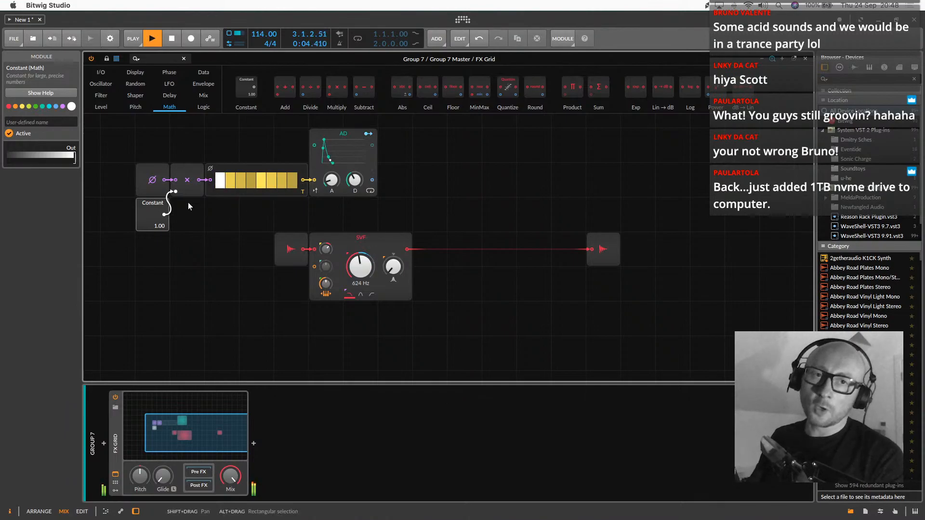
{"action": "mouse_move", "coordinate": [163, 224]}
{"action": "left_mouse_down"}
{"action": "mouse_move", "coordinate": [162, 210]}
{"action": "mouse_move", "coordinate": [162, 219]}
{"action": "left_mouse_up"}
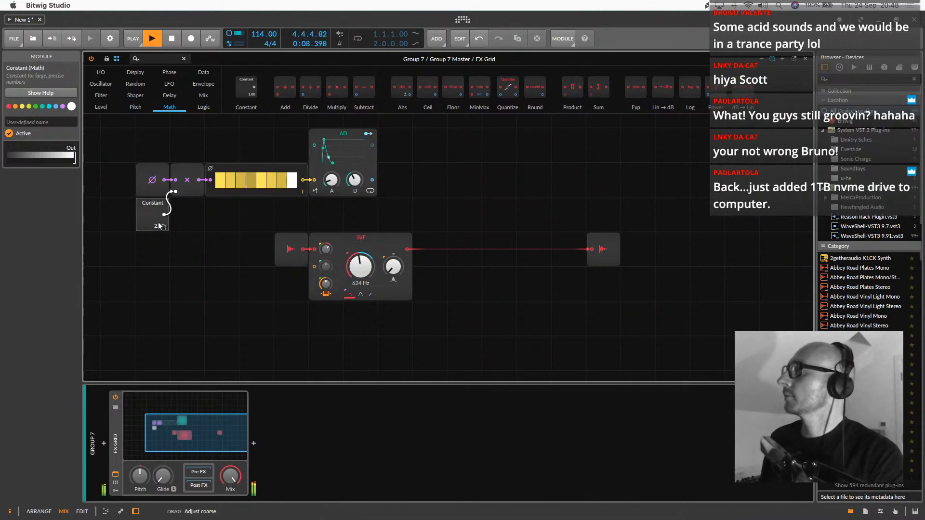
Set the AD envelope's decay to 144 ms, adjust the SVF cutoff, and close the Grid editor
{"action": "left_click_drag", "start_coordinate": [360, 266], "coordinate": [361, 276]}
{"action": "mouse_move", "coordinate": [354, 180]}
{"action": "left_mouse_down"}
{"action": "mouse_move", "coordinate": [355, 167]}
{"action": "mouse_move", "coordinate": [355, 182]}
{"action": "left_mouse_up"}
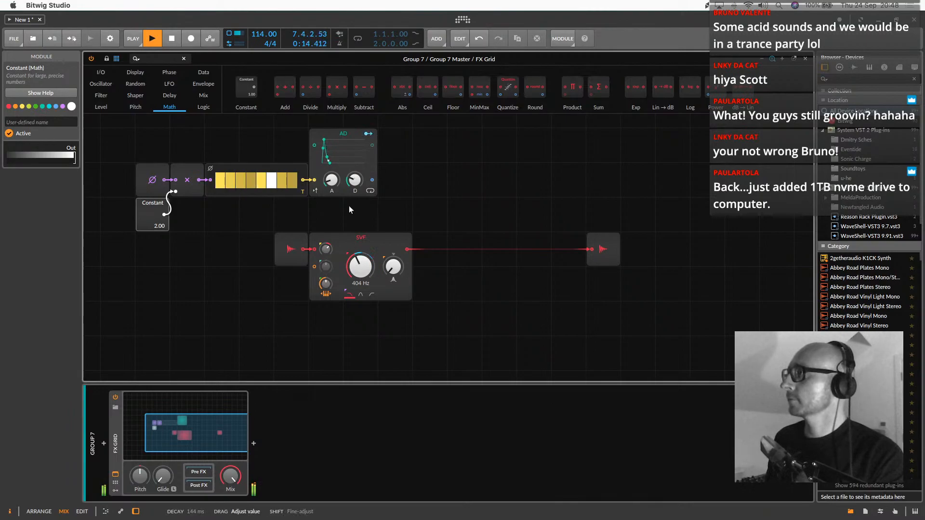
{"action": "left_click_drag", "start_coordinate": [360, 266], "coordinate": [334, 326]}
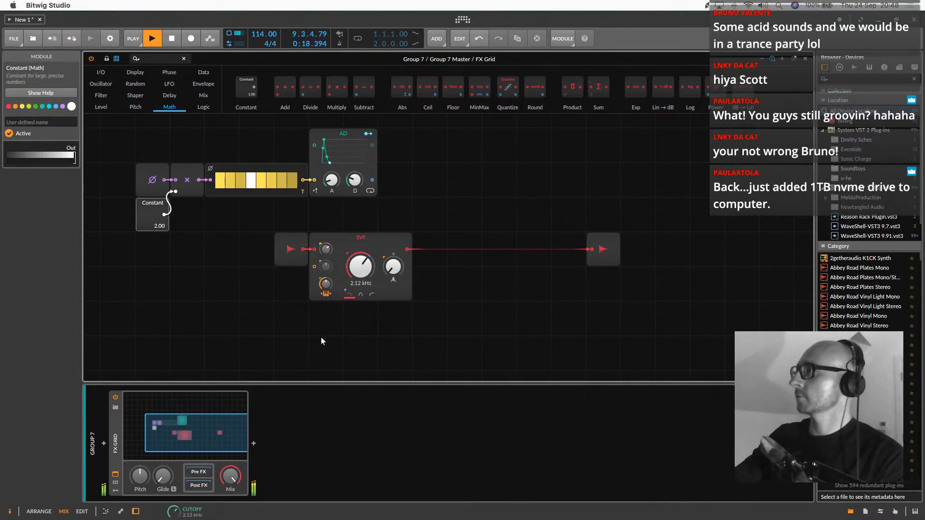
{"action": "double_click", "coordinate": [210, 428]}
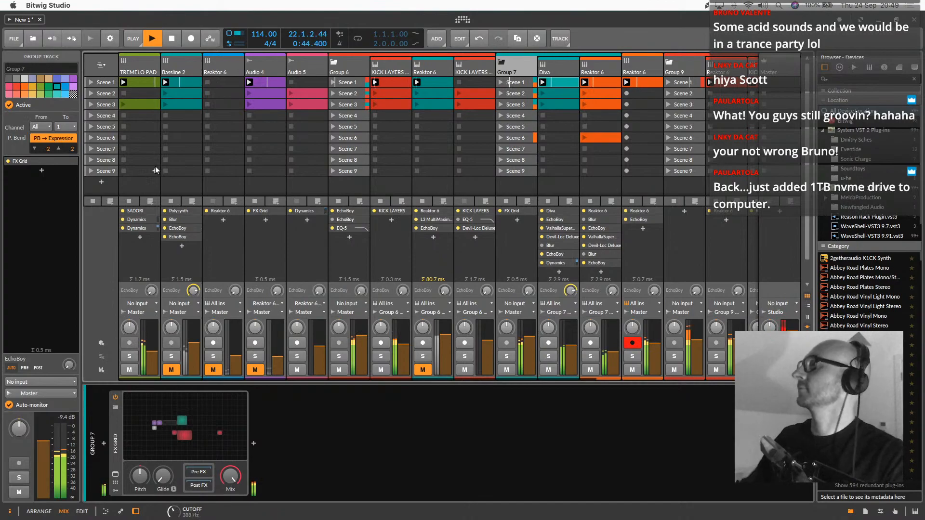
Launch Scene 2 and move the play start of its Gen Bass clip to 1.4.3.00
{"action": "left_click", "coordinate": [91, 93]}
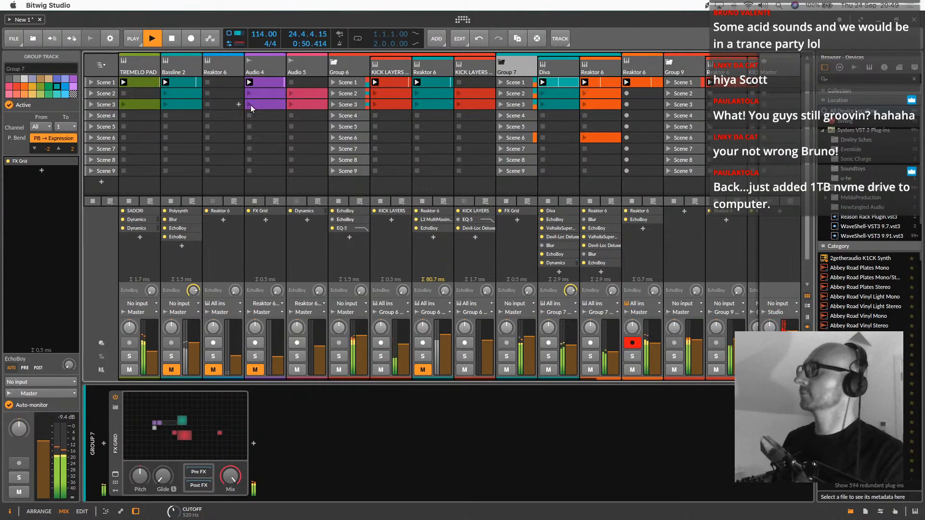
{"action": "scroll", "coordinate": [377, 158], "scroll_direction": "right", "scroll_amount": 5}
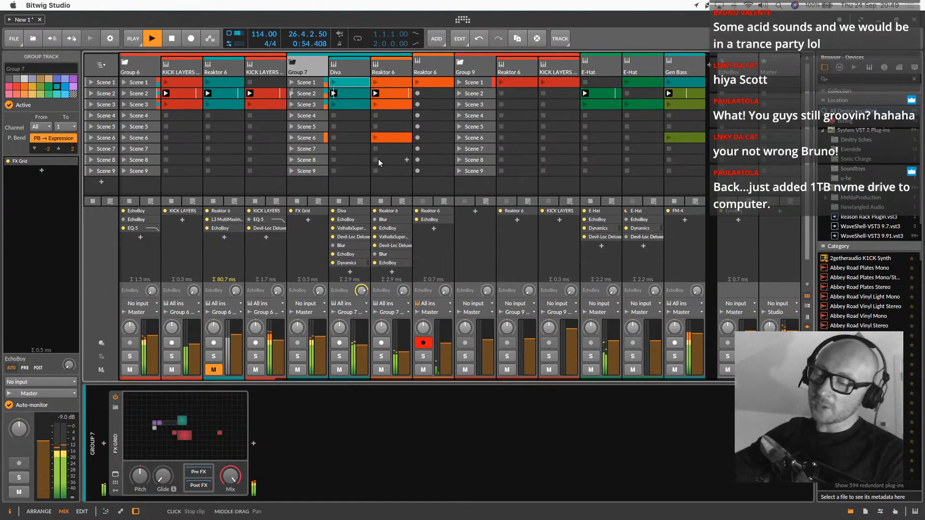
{"action": "left_click", "coordinate": [692, 98]}
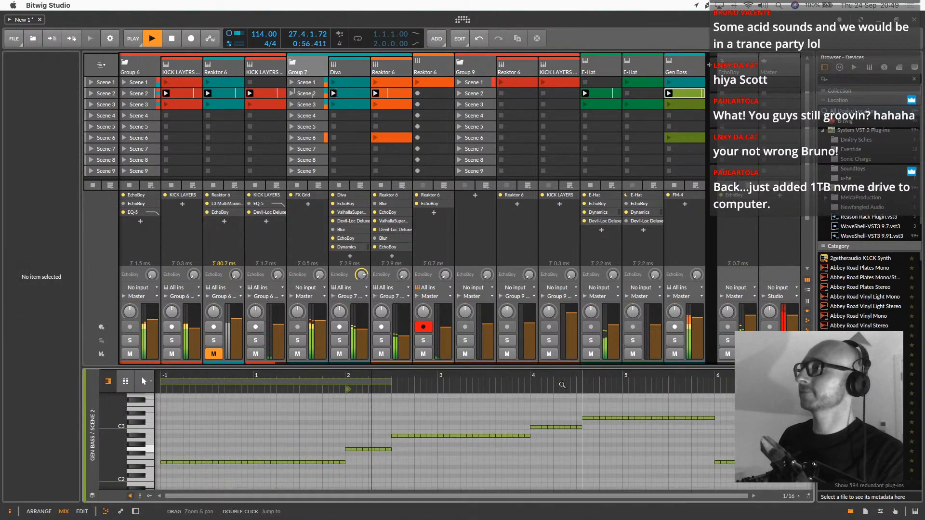
{"action": "left_click", "coordinate": [346, 387]}
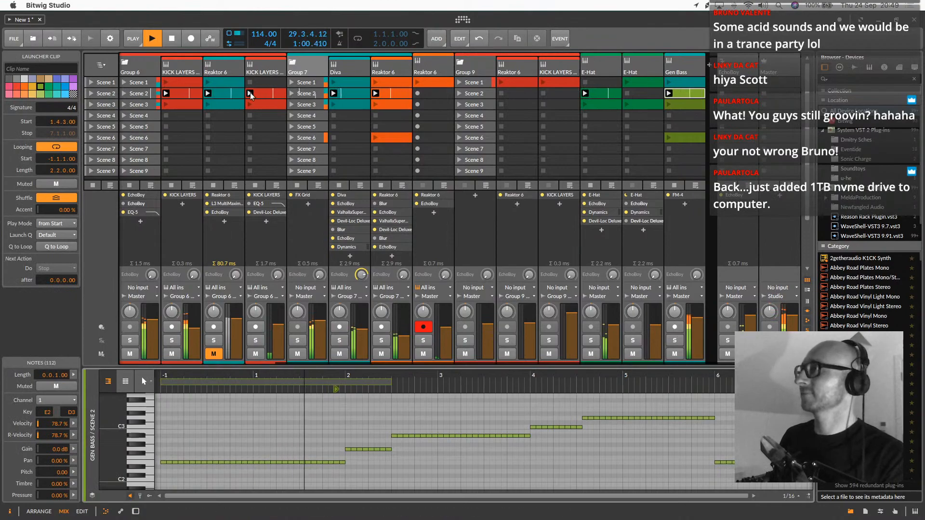
Launch Scene 3, followed by Scene 1, for all tracks
{"action": "left_click", "coordinate": [92, 106]}
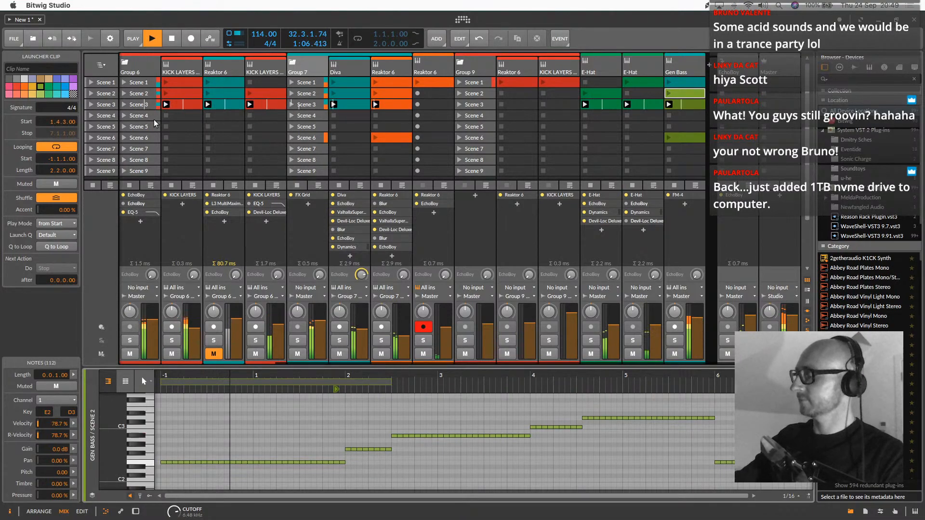
{"action": "scroll", "coordinate": [258, 122], "scroll_direction": "left", "scroll_amount": 5}
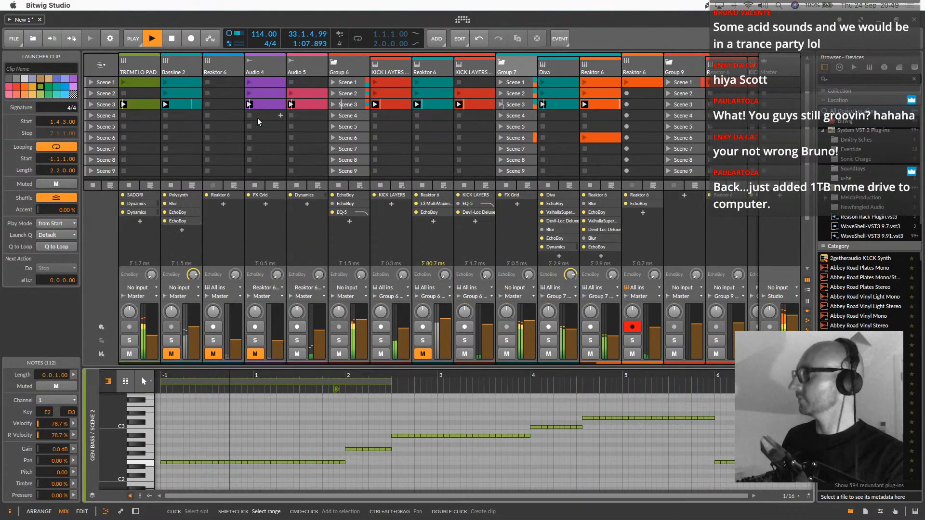
{"action": "left_click", "coordinate": [91, 83]}
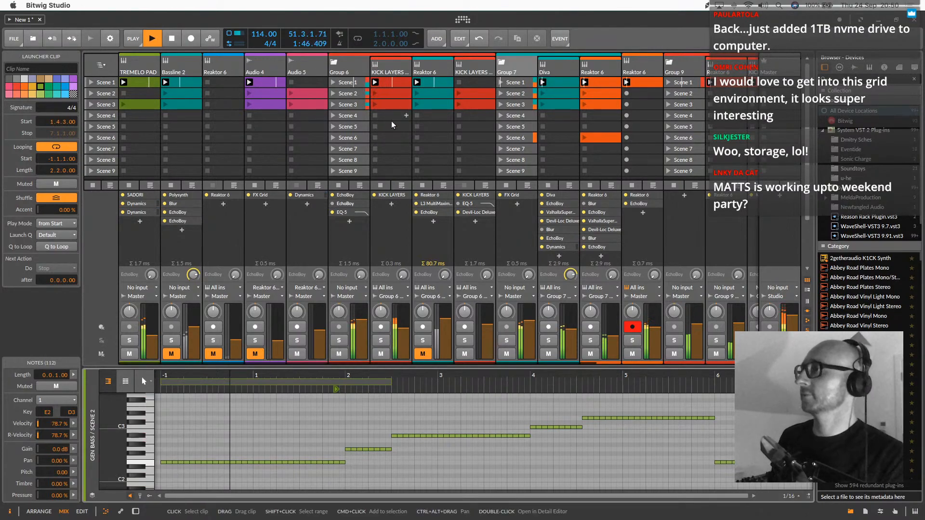
{"action": "scroll", "coordinate": [558, 95], "scroll_direction": "right", "scroll_amount": 5}
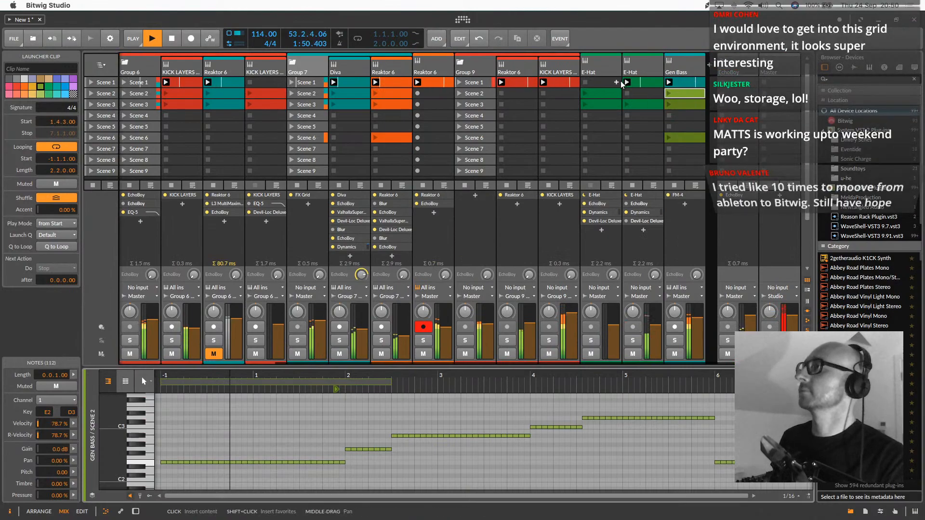
Stop playback and move an empty scene from below the filled ones to above Scene 1
{"action": "key", "text": "space"}
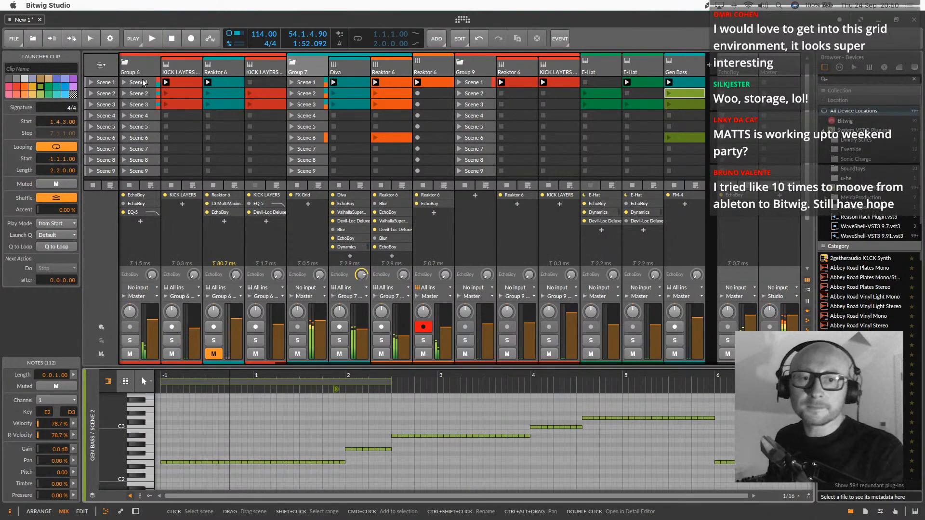
{"action": "left_click", "coordinate": [143, 82]}
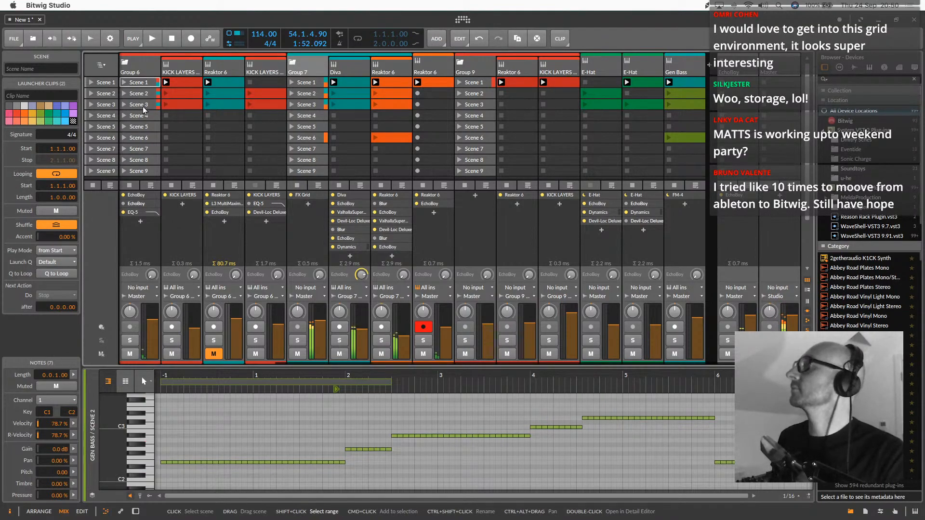
{"action": "left_click", "coordinate": [196, 85]}
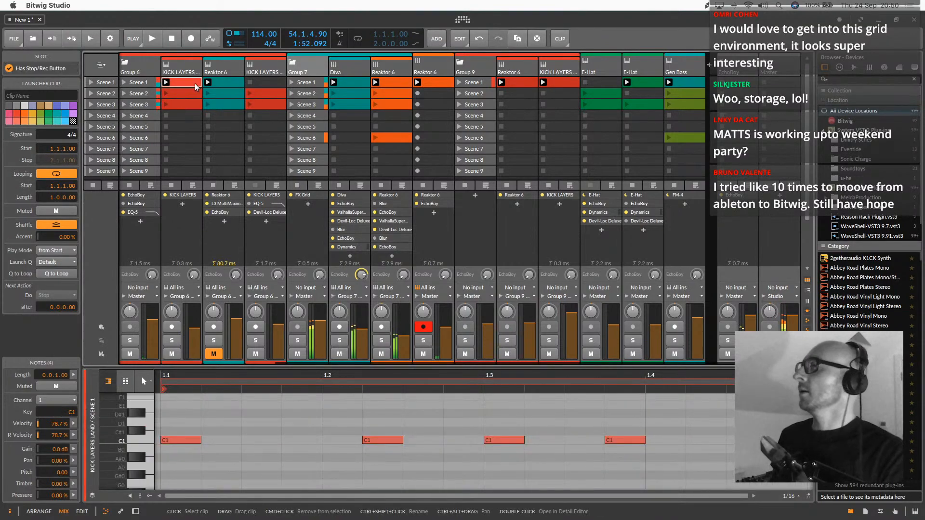
{"action": "scroll", "coordinate": [195, 83], "scroll_direction": "left", "scroll_amount": 5}
{"action": "left_click", "coordinate": [107, 83]}
{"action": "right_click", "coordinate": [106, 84]}
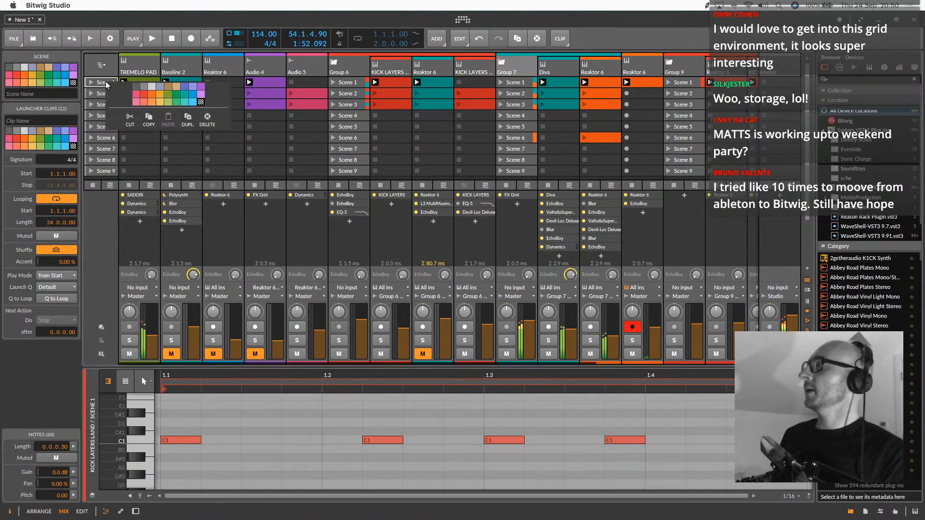
{"action": "left_click", "coordinate": [104, 78]}
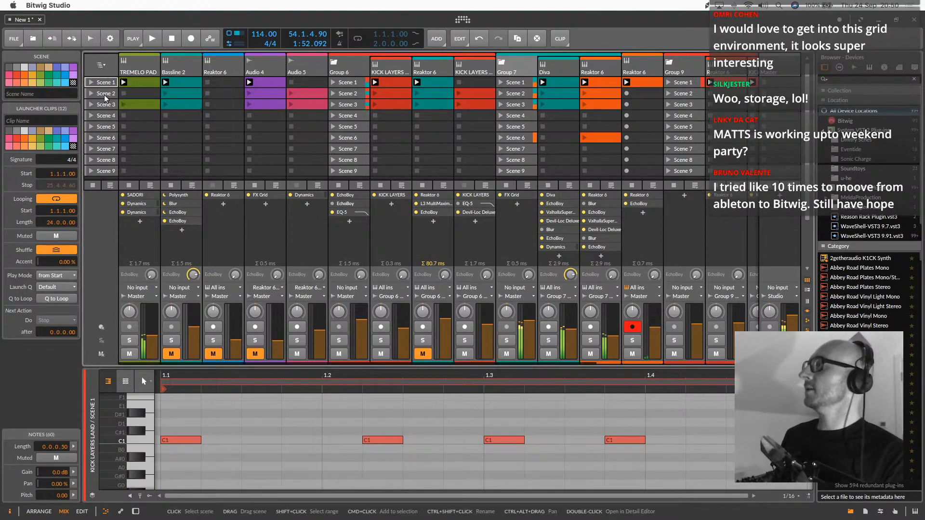
{"action": "left_click", "coordinate": [106, 137]}
{"action": "left_click_drag", "start_coordinate": [107, 145], "coordinate": [111, 83]}
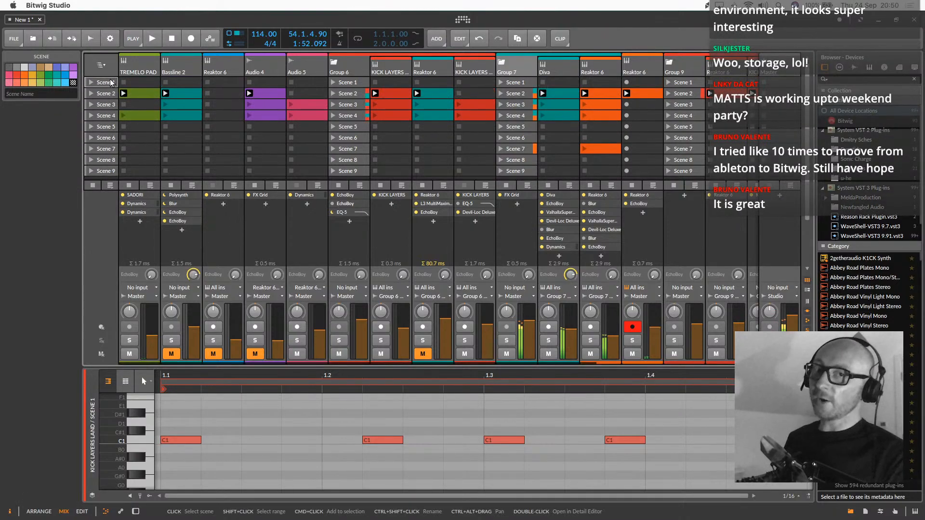
Duplicate the empty first scene until six empty scenes precede the filled ones
{"action": "left_click", "coordinate": [144, 94]}
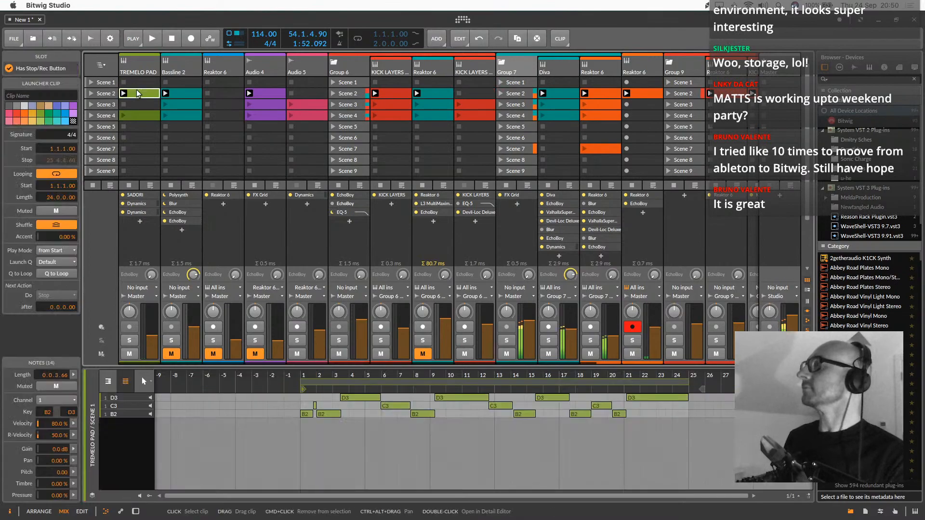
{"action": "left_click_drag", "start_coordinate": [144, 94], "coordinate": [138, 86]}
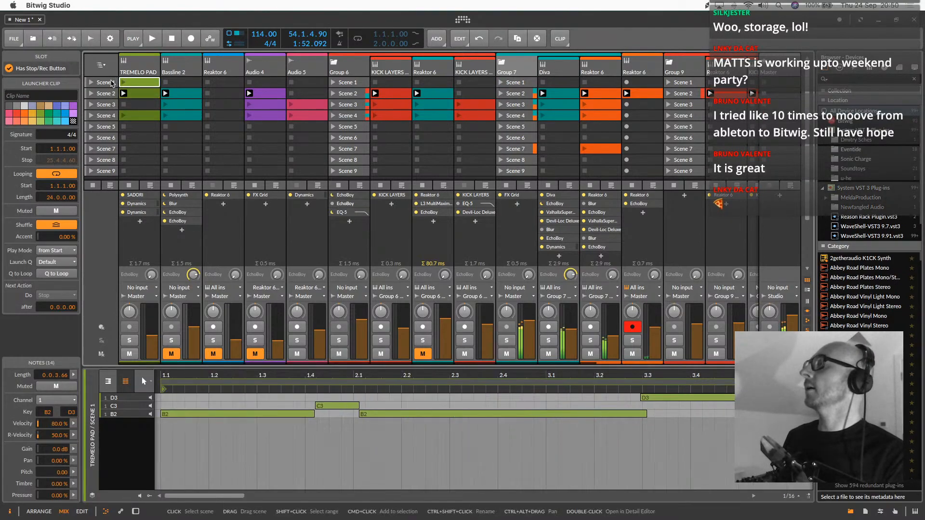
{"action": "left_click", "coordinate": [111, 84]}
{"action": "right_click", "coordinate": [112, 83]}
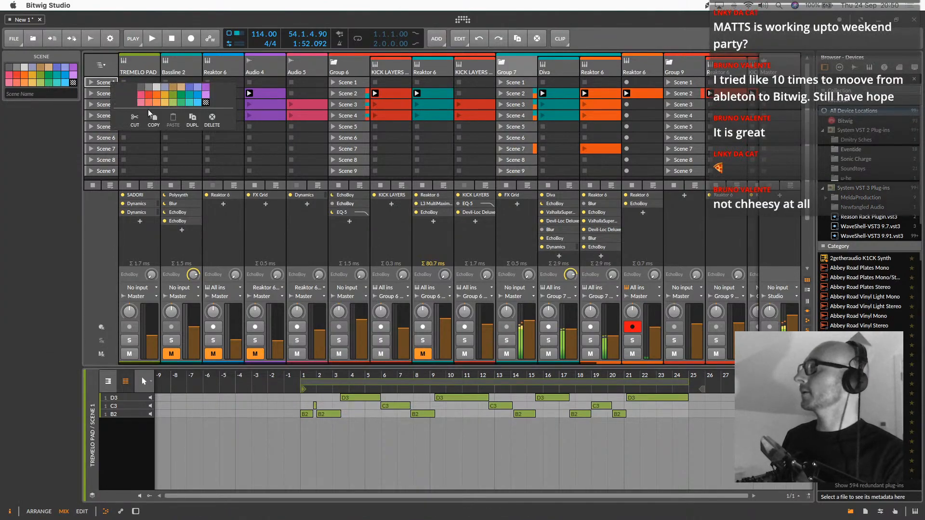
{"action": "left_click", "coordinate": [191, 122]}
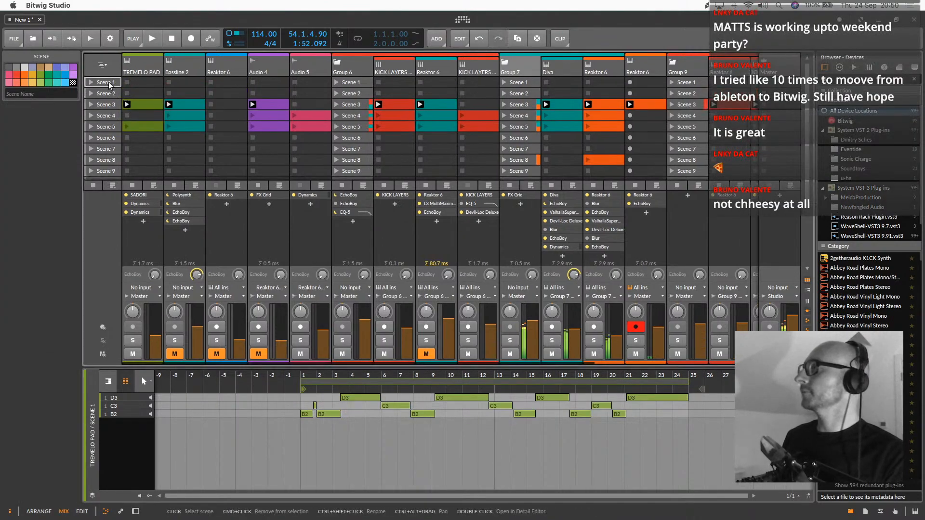
{"action": "right_click", "coordinate": [109, 85]}
{"action": "left_click", "coordinate": [192, 122]}
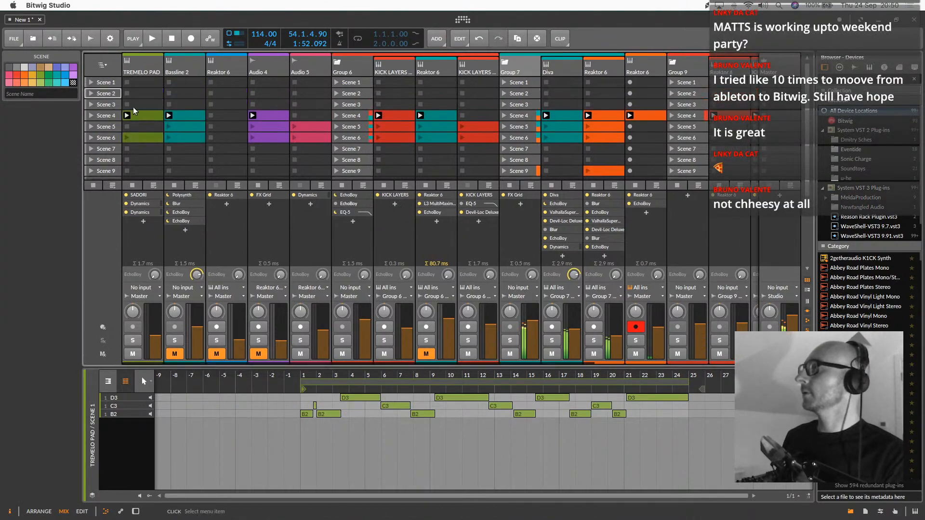
{"action": "left_click", "coordinate": [106, 105], "text": "shift"}
{"action": "right_click", "coordinate": [107, 105]}
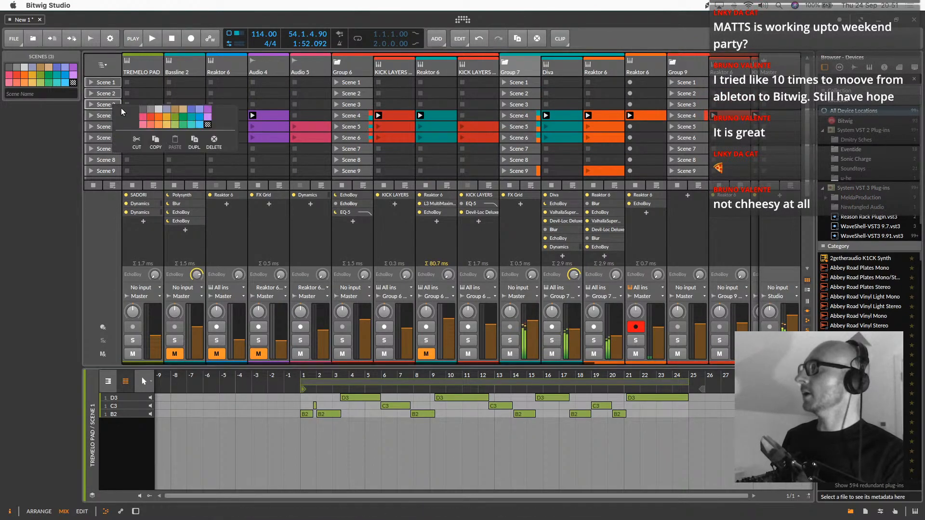
{"action": "left_click", "coordinate": [194, 140]}
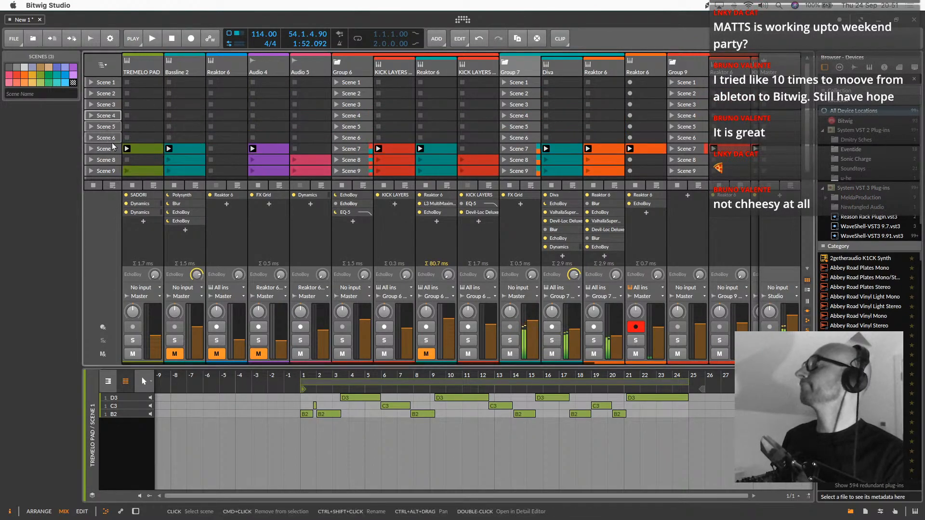
Copy the TREMELO PAD, Diva and neighbouring Reaktor 6 clips from Scene 7 into Scene 2 and launch Scene 2
{"action": "left_click_drag", "start_coordinate": [143, 149], "coordinate": [144, 95]}
{"action": "left_click", "coordinate": [114, 96]}
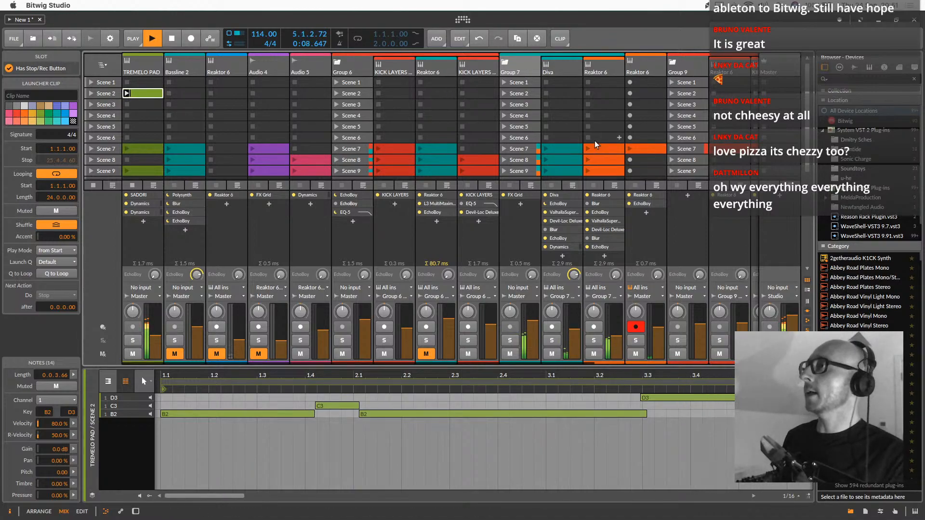
{"action": "left_click", "coordinate": [579, 151]}
{"action": "left_click", "coordinate": [608, 150], "text": "shift"}
{"action": "left_click_drag", "start_coordinate": [608, 150], "coordinate": [598, 96]}
{"action": "left_click", "coordinate": [92, 94]}
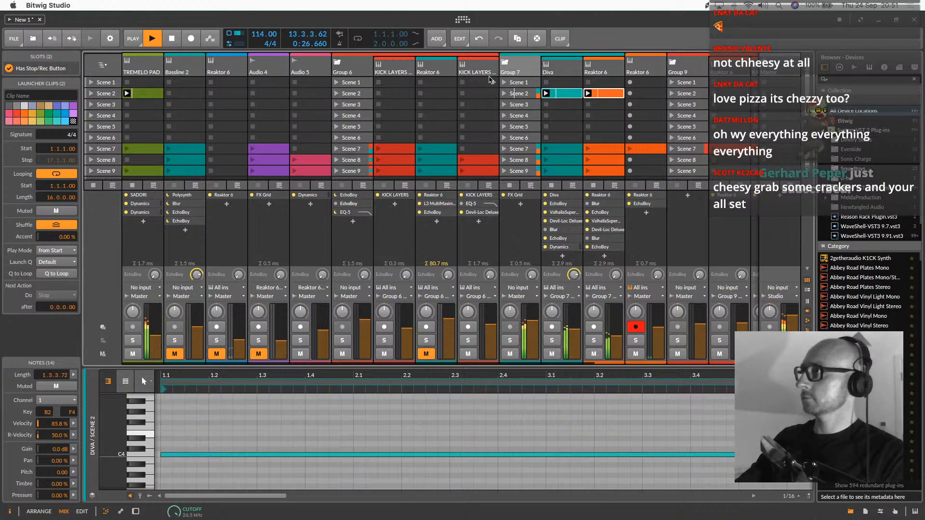
Open Group 7's FX Grid and duplicate the SVF module directly beside the original
{"action": "left_click", "coordinate": [522, 72]}
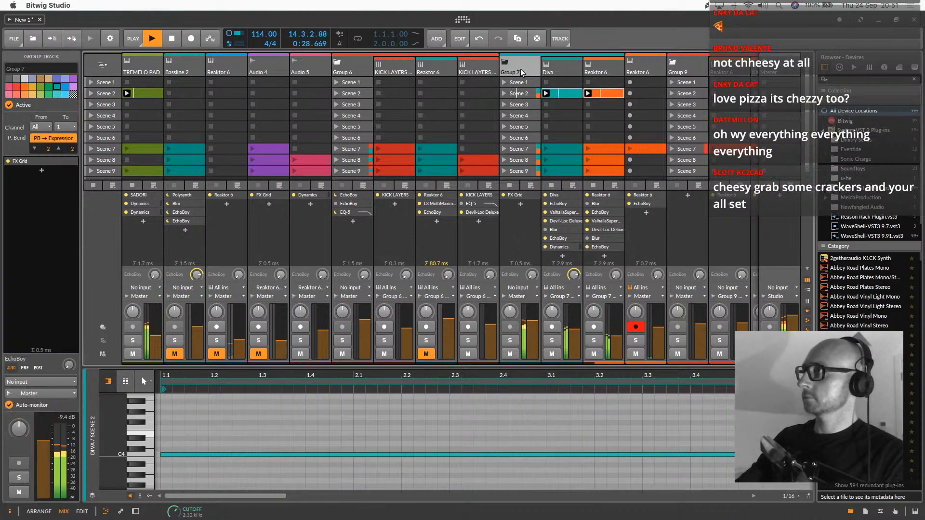
{"action": "left_click", "coordinate": [188, 426]}
{"action": "left_click", "coordinate": [440, 279]}
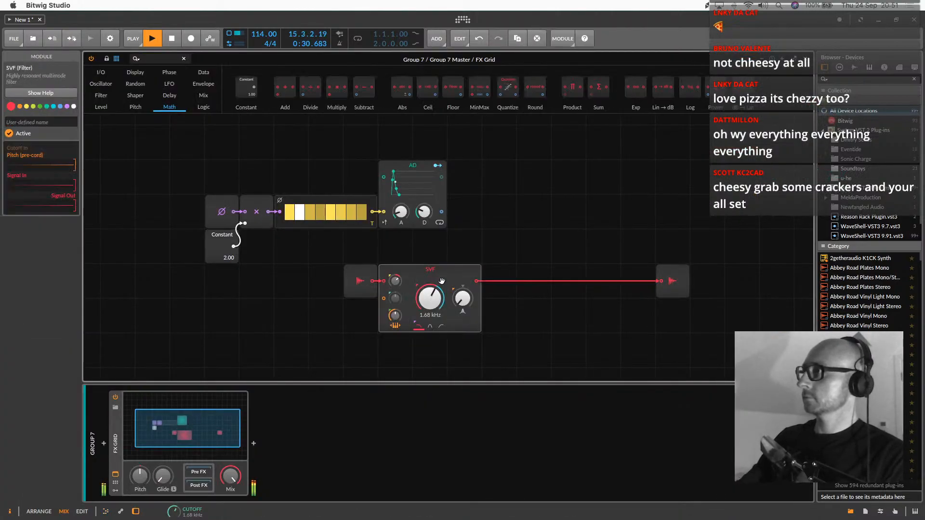
{"action": "left_click_drag", "start_coordinate": [421, 276], "coordinate": [548, 277]}
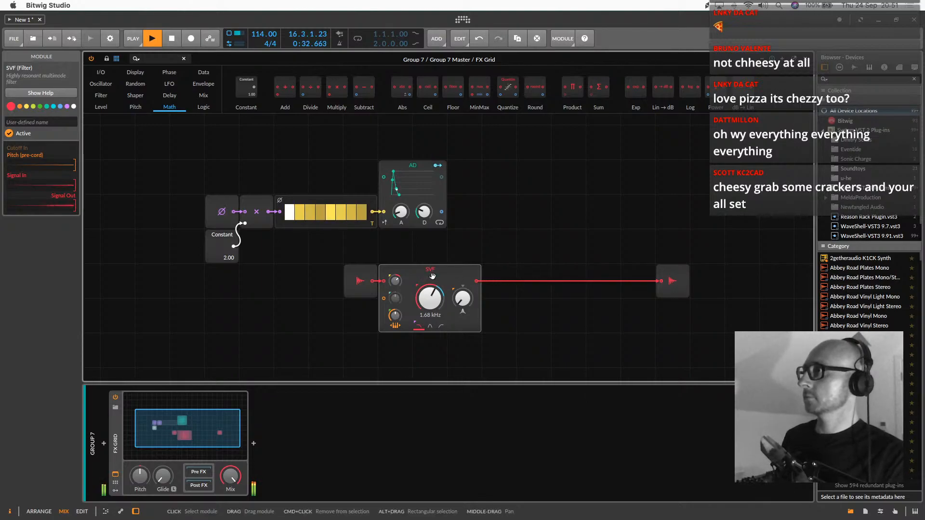
{"action": "left_click_drag", "start_coordinate": [412, 274], "coordinate": [506, 260]}
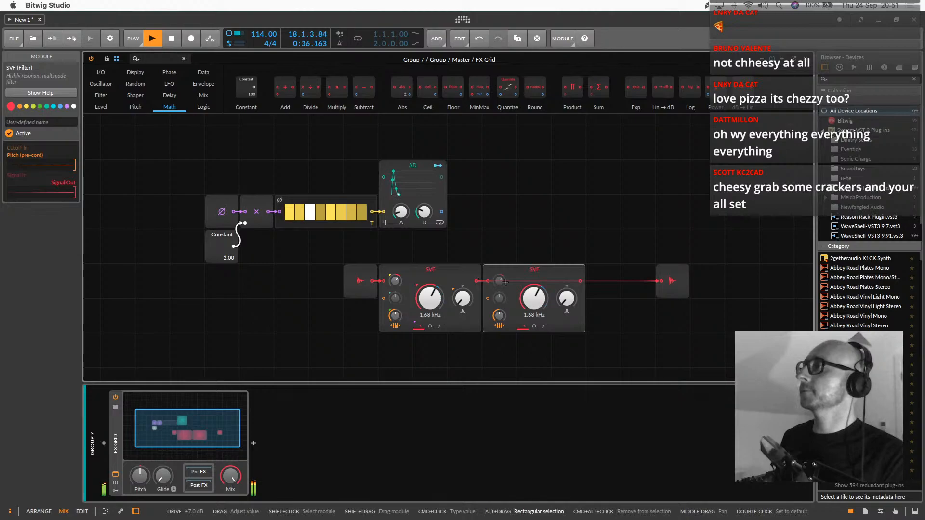
Remove the AD modulation from the duplicate SVF's cutoff and map that cutoff to a controller
{"action": "right_click", "coordinate": [539, 297]}
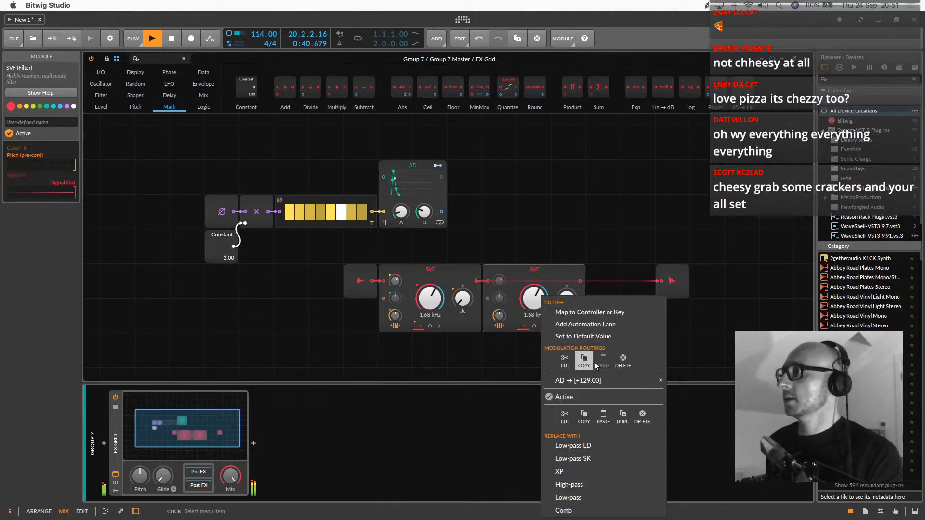
{"action": "left_click_drag", "start_coordinate": [540, 301], "coordinate": [540, 330]}
{"action": "right_click", "coordinate": [562, 307]}
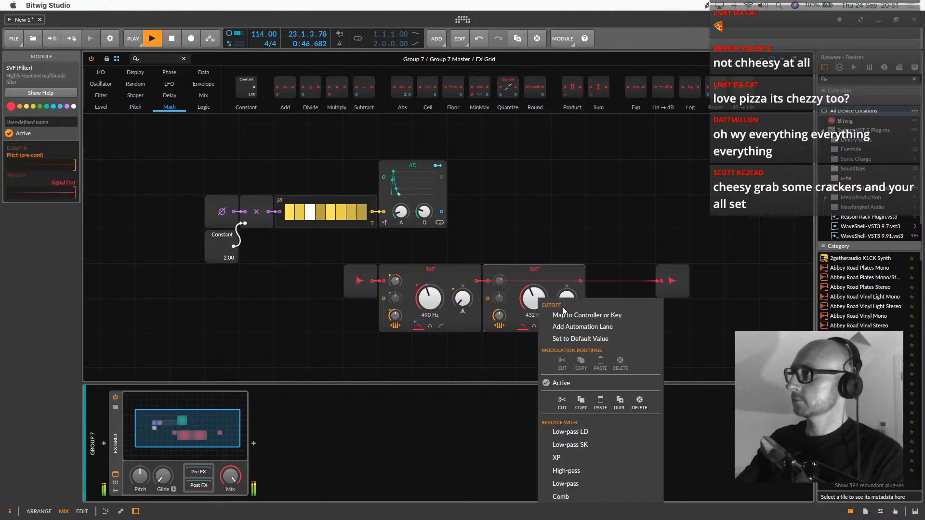
{"action": "left_click", "coordinate": [567, 315]}
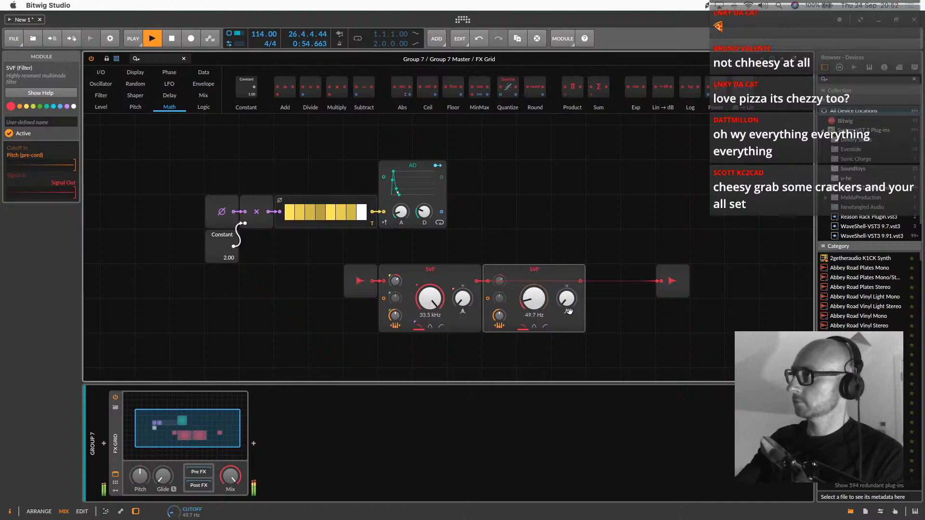
Wire the duplicate SVF in series between the first SVF and the audio output, and close the Grid editor
{"action": "left_click_drag", "start_coordinate": [580, 282], "coordinate": [661, 281]}
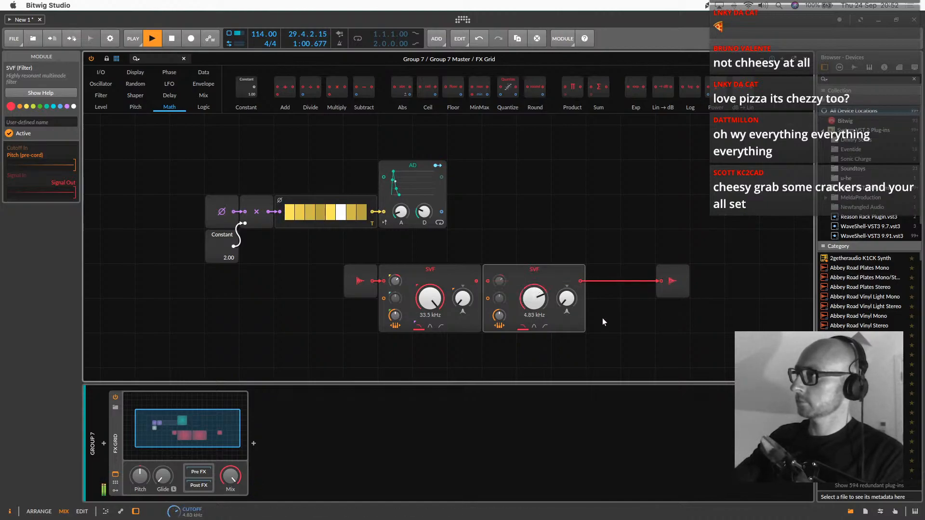
{"action": "left_click_drag", "start_coordinate": [534, 270], "coordinate": [571, 271]}
{"action": "left_click_drag", "start_coordinate": [475, 280], "coordinate": [524, 283]}
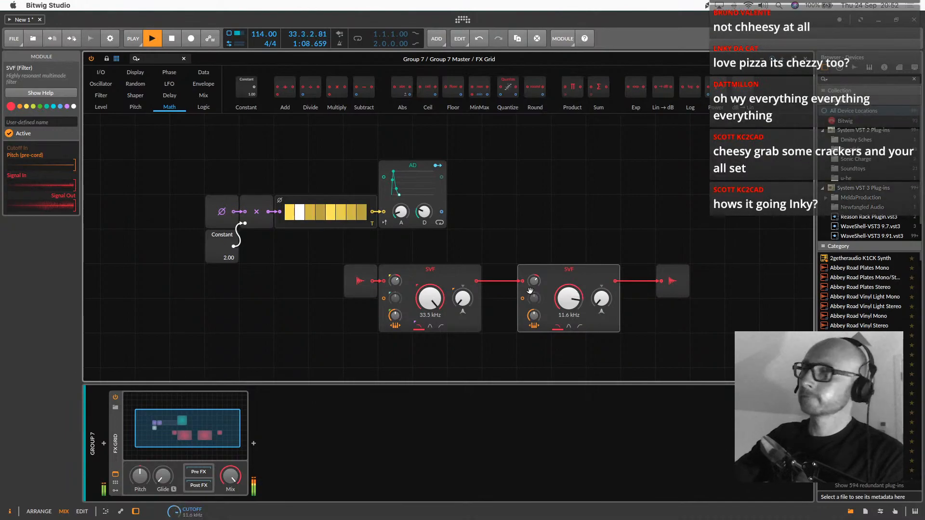
{"action": "double_click", "coordinate": [199, 436]}
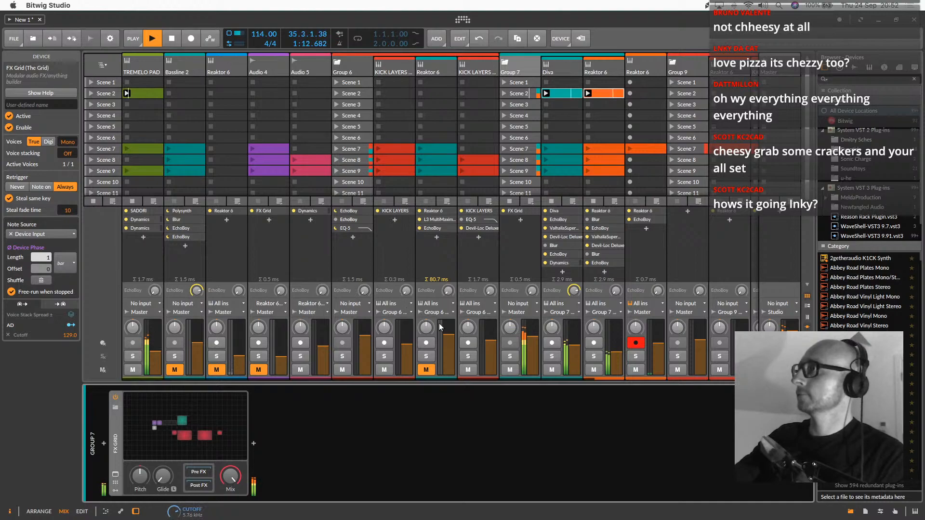
{"action": "left_click_drag", "start_coordinate": [529, 354], "coordinate": [533, 348]}
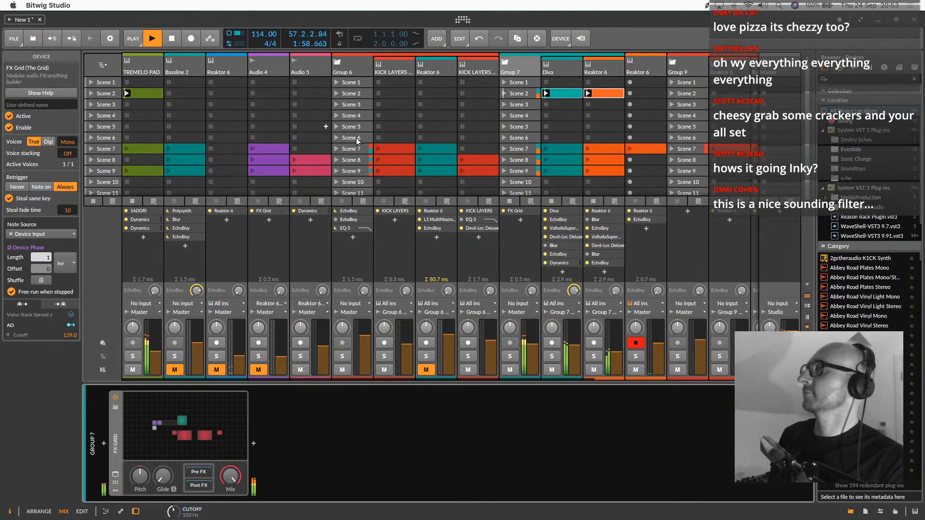
Copy Group 6's first KICK LAYERS clip and its Reaktor 6 clip from Scene 7 into Scene 3
{"action": "scroll", "coordinate": [384, 137], "scroll_direction": "right", "scroll_amount": 2}
{"action": "scroll", "coordinate": [384, 137], "scroll_direction": "right", "scroll_amount": 5}
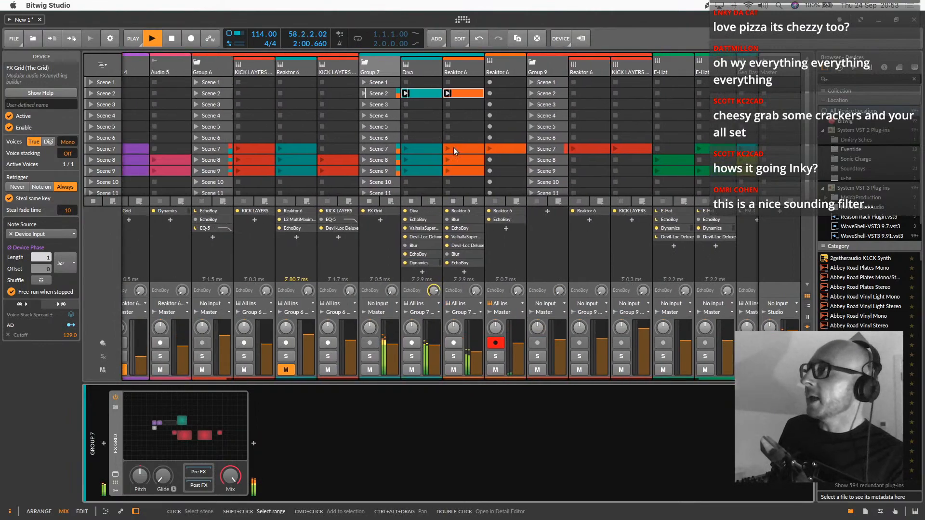
{"action": "scroll", "coordinate": [432, 151], "scroll_direction": "right", "scroll_amount": 3}
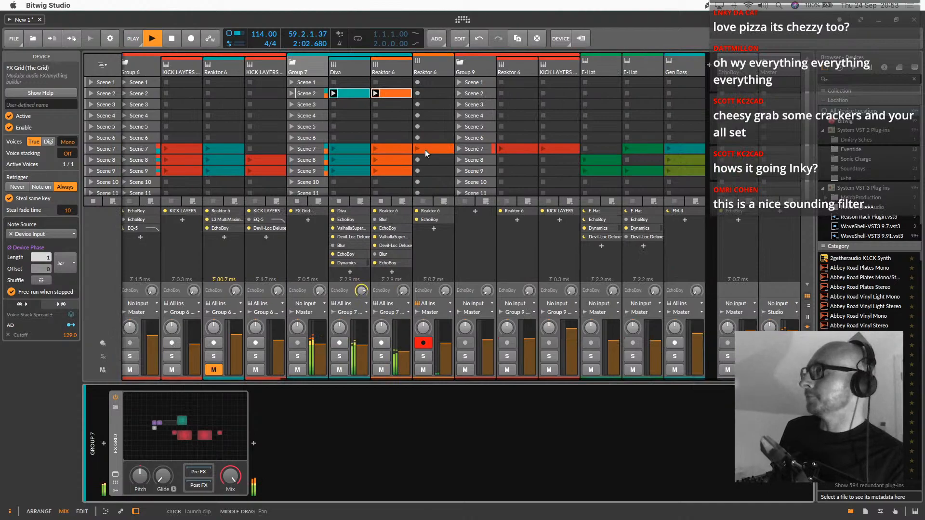
{"action": "scroll", "coordinate": [433, 148], "scroll_direction": "left", "scroll_amount": 7}
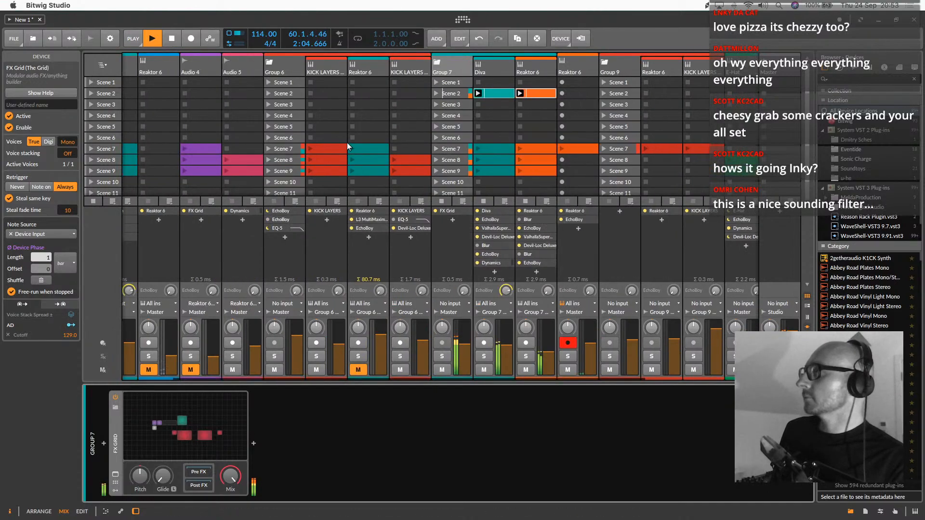
{"action": "left_click", "coordinate": [334, 147]}
{"action": "left_click", "coordinate": [378, 147], "text": "shift"}
{"action": "left_click_drag", "start_coordinate": [378, 147], "coordinate": [365, 107]}
Copy the Diva, Reaktor 6 and TREMELO PAD clips from Scene 2 into Scene 3 and launch Scene 3
{"action": "left_click", "coordinate": [491, 95]}
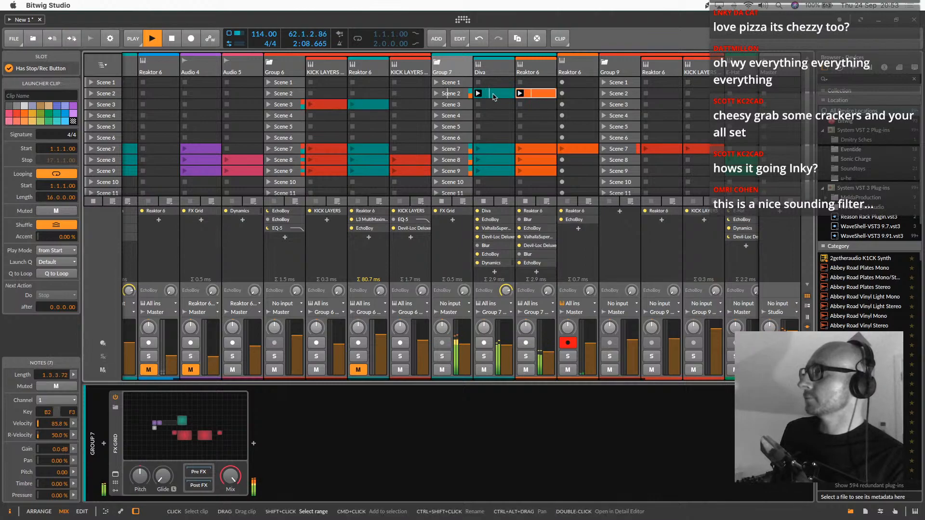
{"action": "left_click", "coordinate": [490, 96], "text": "shift"}
{"action": "left_click_drag", "start_coordinate": [494, 95], "coordinate": [498, 106]}
{"action": "scroll", "coordinate": [482, 109], "scroll_direction": "left", "scroll_amount": 3}
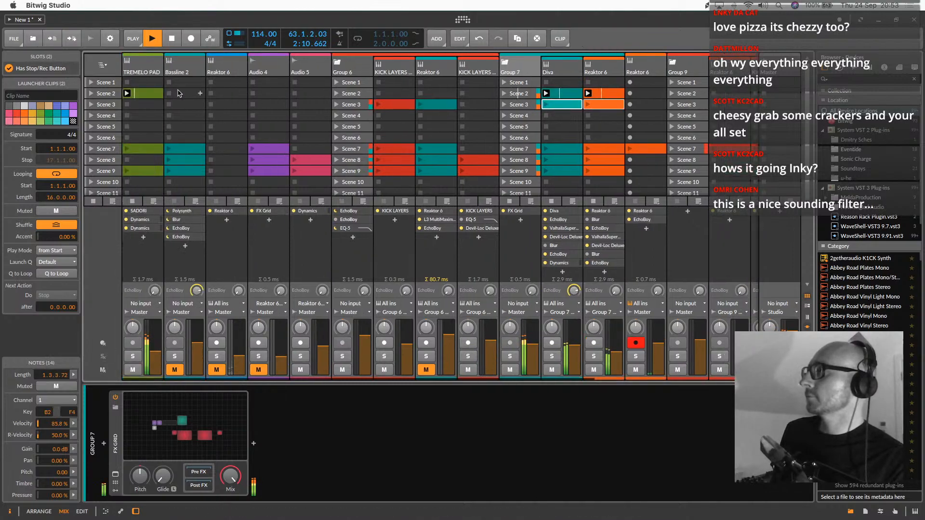
{"action": "left_click_drag", "start_coordinate": [144, 93], "coordinate": [145, 104]}
{"action": "left_click", "coordinate": [117, 105]}
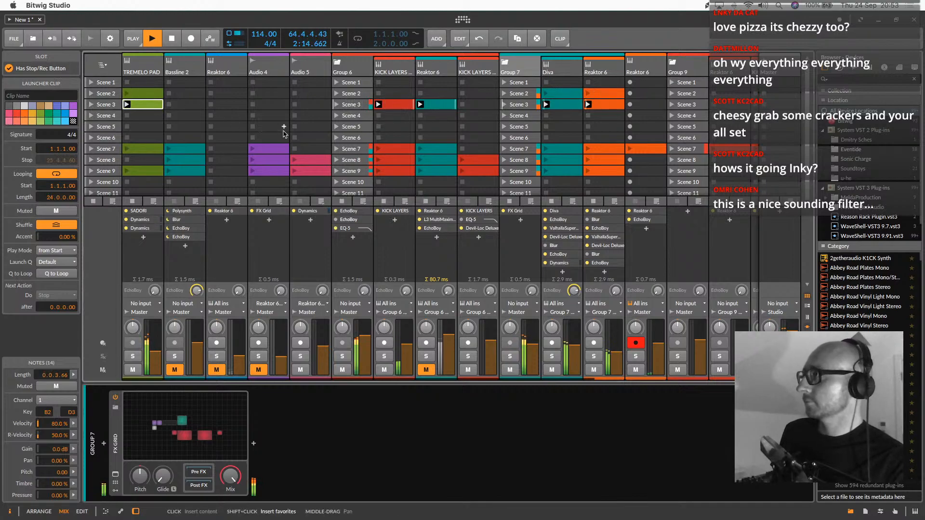
Copy the Audio 5 clip from Scene 8 into Scene 3
{"action": "scroll", "coordinate": [290, 138], "scroll_direction": "right", "scroll_amount": 5}
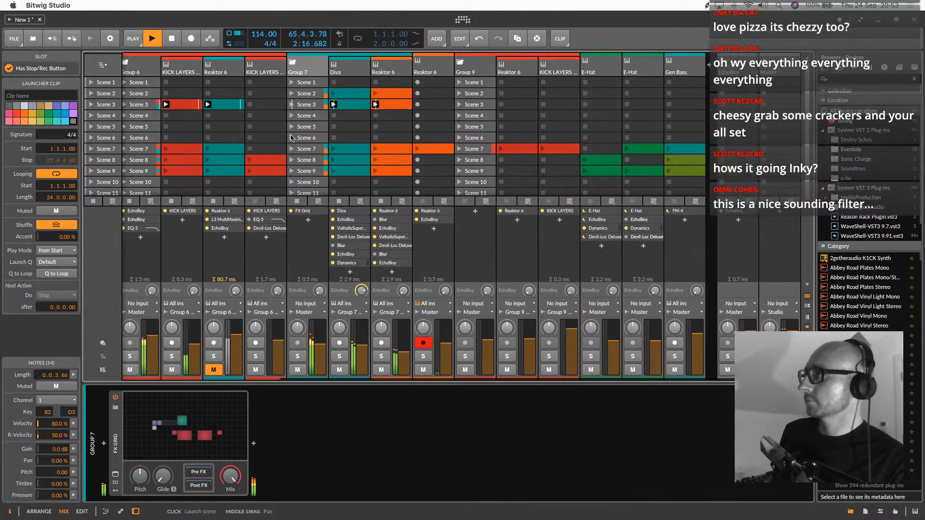
{"action": "scroll", "coordinate": [419, 142], "scroll_direction": "left", "scroll_amount": 5}
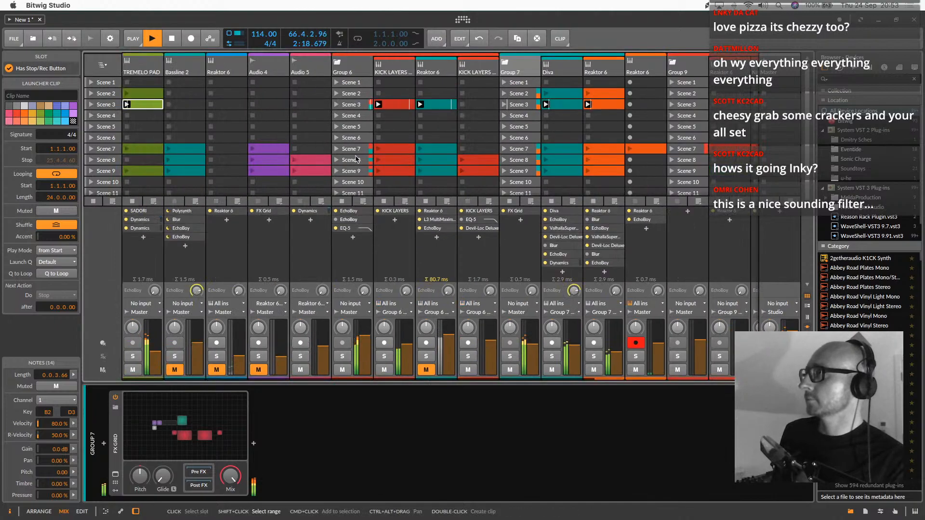
{"action": "left_click_drag", "start_coordinate": [296, 160], "coordinate": [297, 108]}
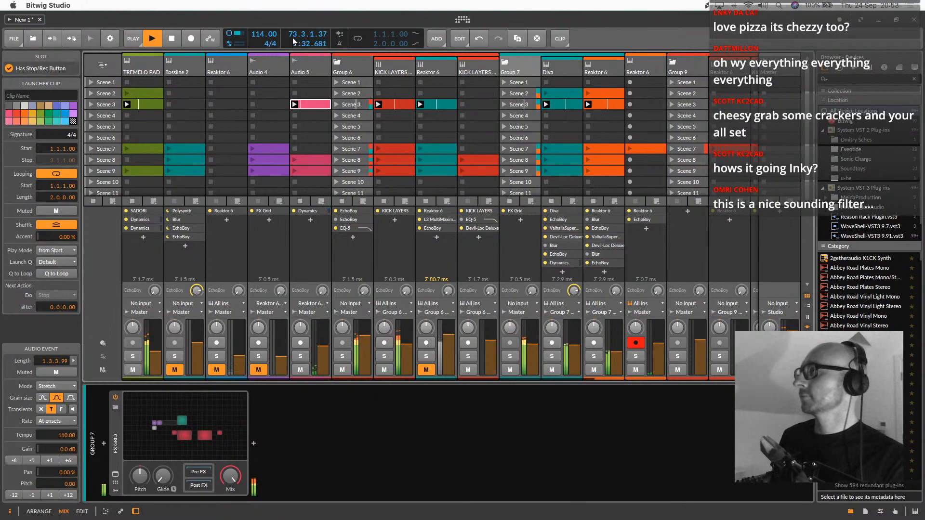
Rename the Audio 5 track as "hat saple"
{"action": "left_click", "coordinate": [306, 65]}
{"action": "type", "text": "hat saple"}
{"action": "key", "text": "Return"}
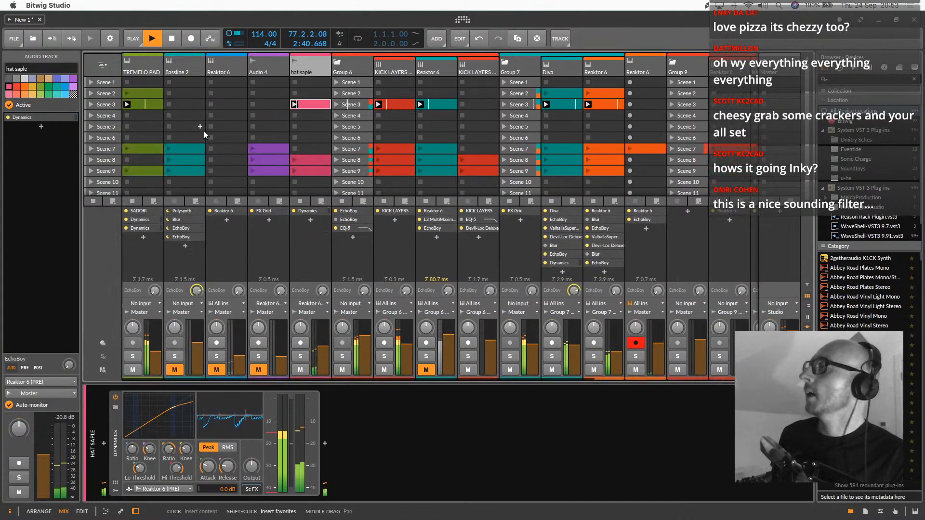
Launch Scene 7 and move all of its clips up into the empty Scene 4
{"action": "left_click", "coordinate": [90, 149]}
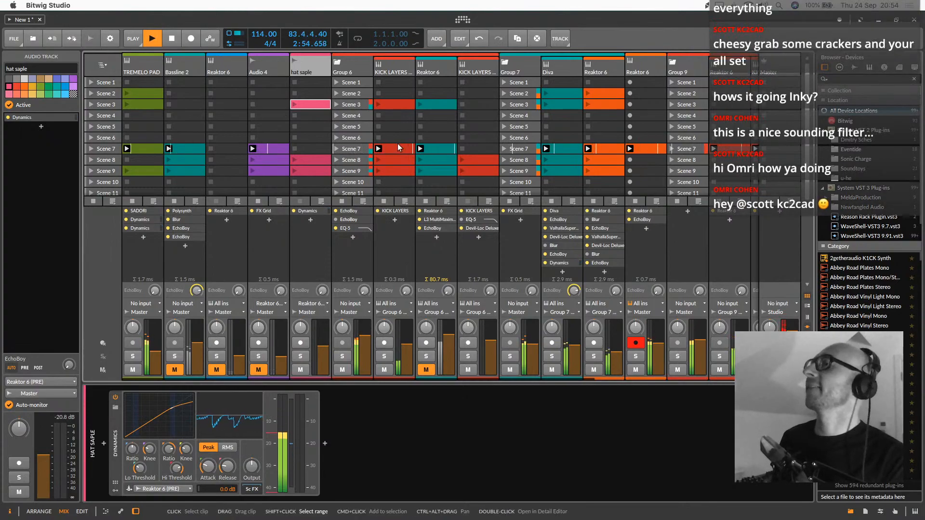
{"action": "scroll", "coordinate": [397, 143], "scroll_direction": "right", "scroll_amount": 5}
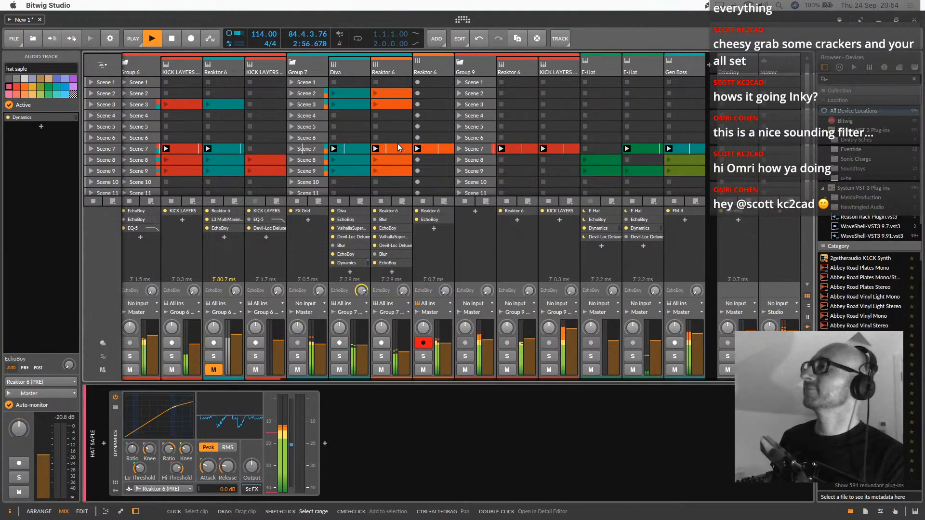
{"action": "scroll", "coordinate": [355, 145], "scroll_direction": "left", "scroll_amount": 5}
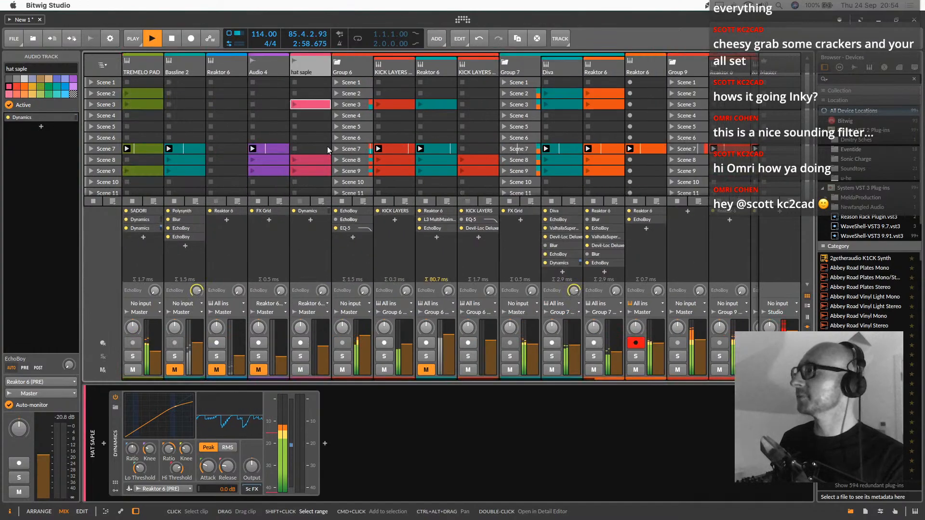
{"action": "left_click", "coordinate": [115, 116]}
{"action": "left_click_drag", "start_coordinate": [116, 116], "coordinate": [116, 115]}
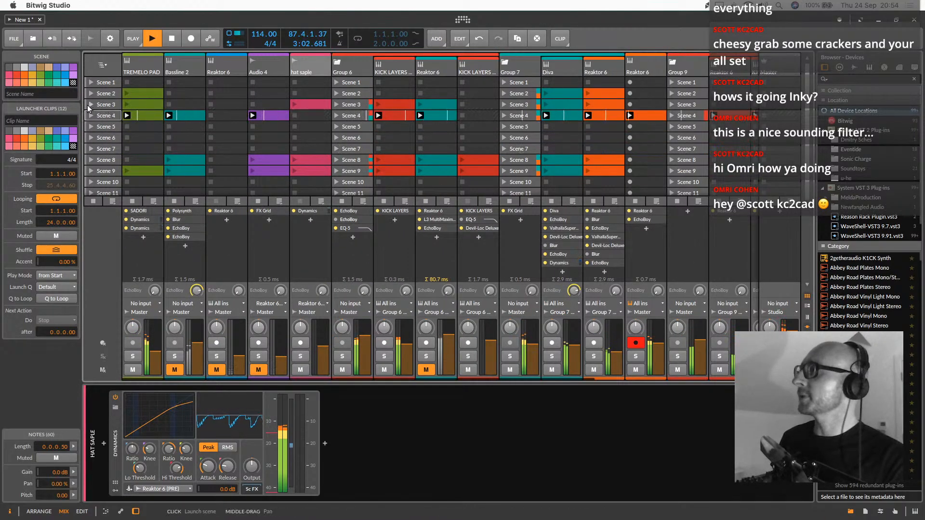
Audition the transition from Scene 3 to Scene 4, and copy Scene 4 into Scene 5
{"action": "left_click", "coordinate": [89, 105]}
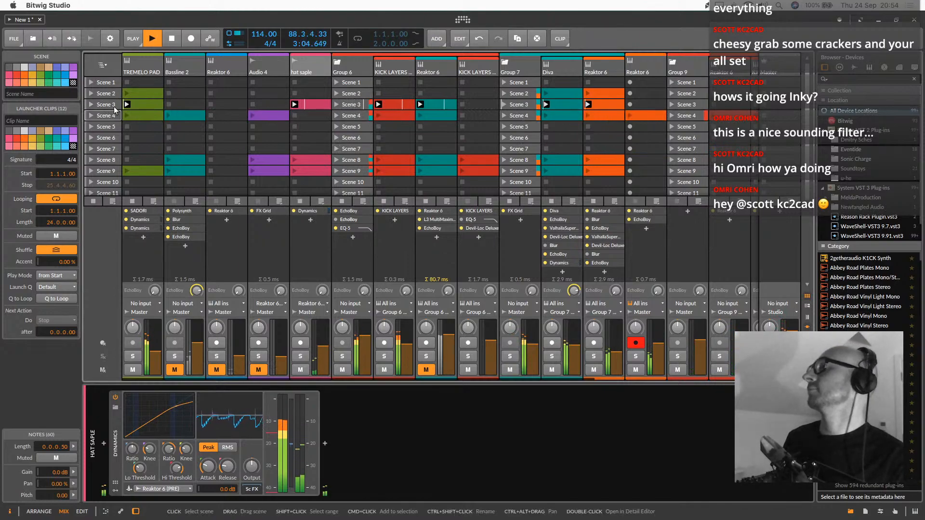
{"action": "left_click", "coordinate": [91, 115]}
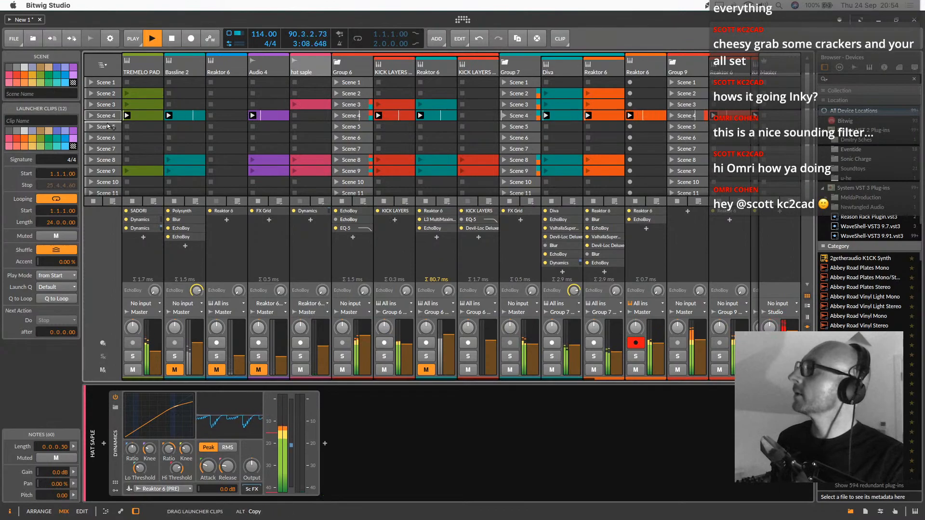
{"action": "left_click", "coordinate": [108, 127]}
{"action": "left_click_drag", "start_coordinate": [107, 128], "coordinate": [108, 128]}
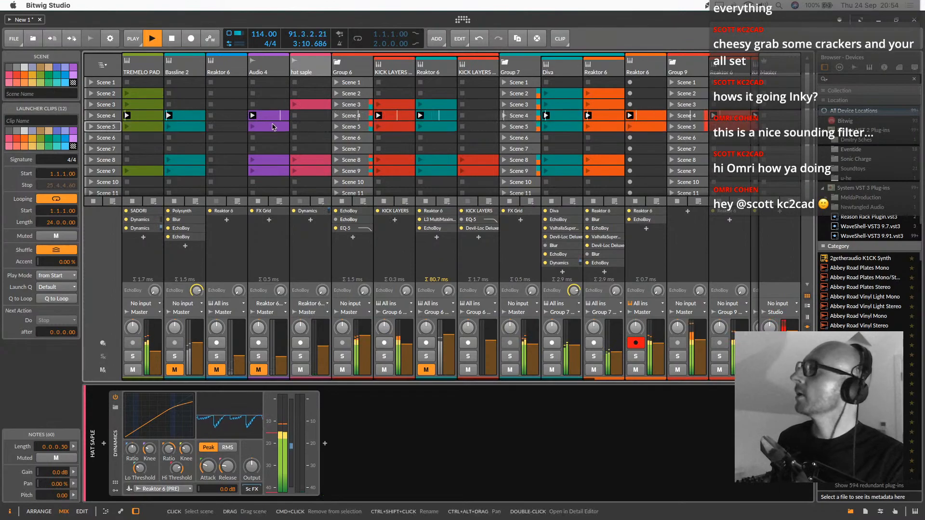
Delete Group 9's Reaktor 6 and KICK LAYERS clips from Scene 5
{"action": "left_click", "coordinate": [396, 128]}
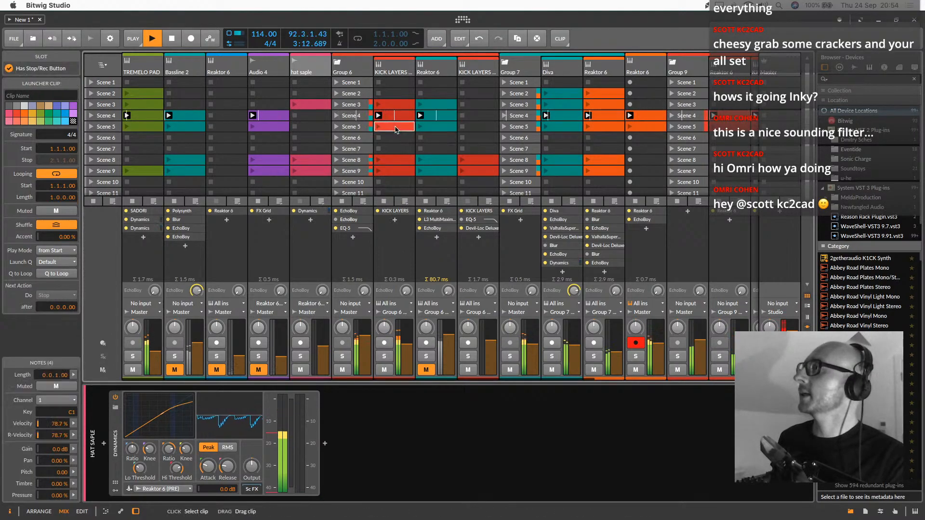
{"action": "scroll", "coordinate": [517, 131], "scroll_direction": "right", "scroll_amount": 5}
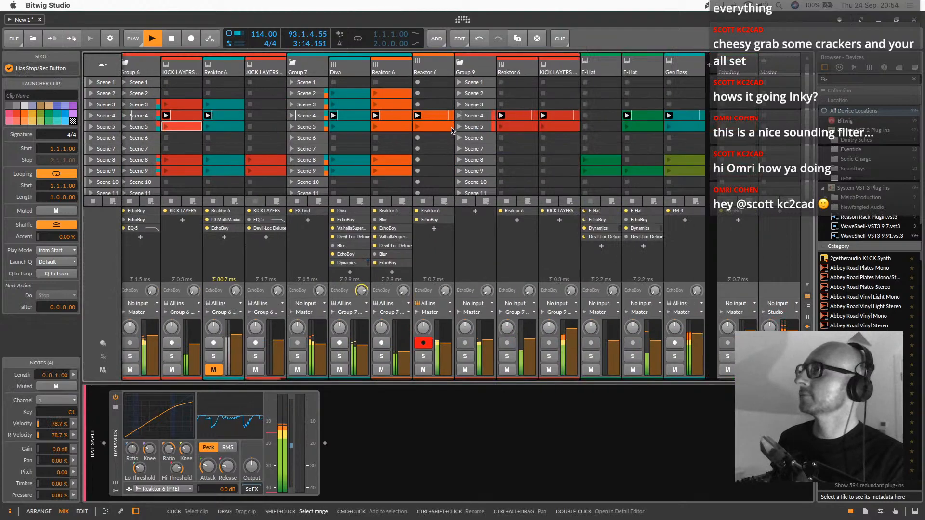
{"action": "left_click", "coordinate": [517, 131]}
{"action": "left_click", "coordinate": [560, 127], "text": "shift"}
{"action": "key", "text": "Delete"}
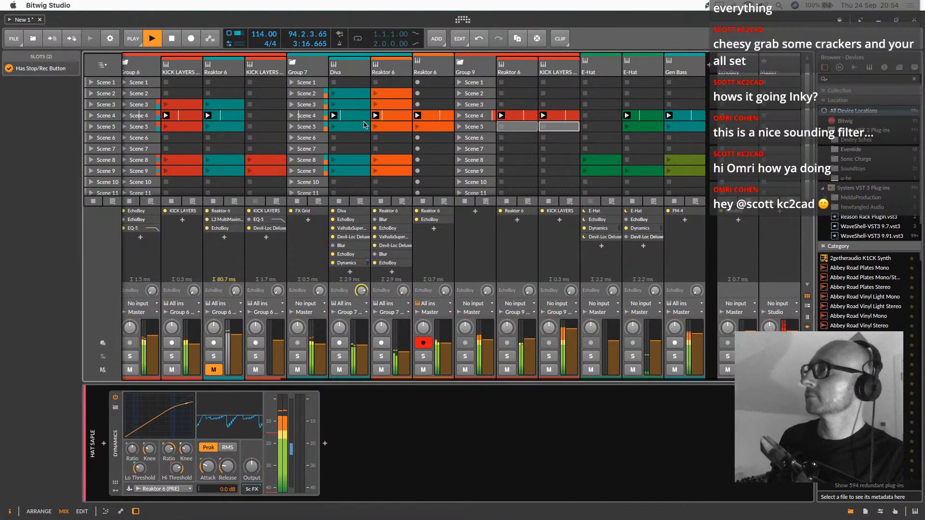
Launch Scene 5 and copy the hat saple clip from Scene 3 into it
{"action": "left_click", "coordinate": [299, 127]}
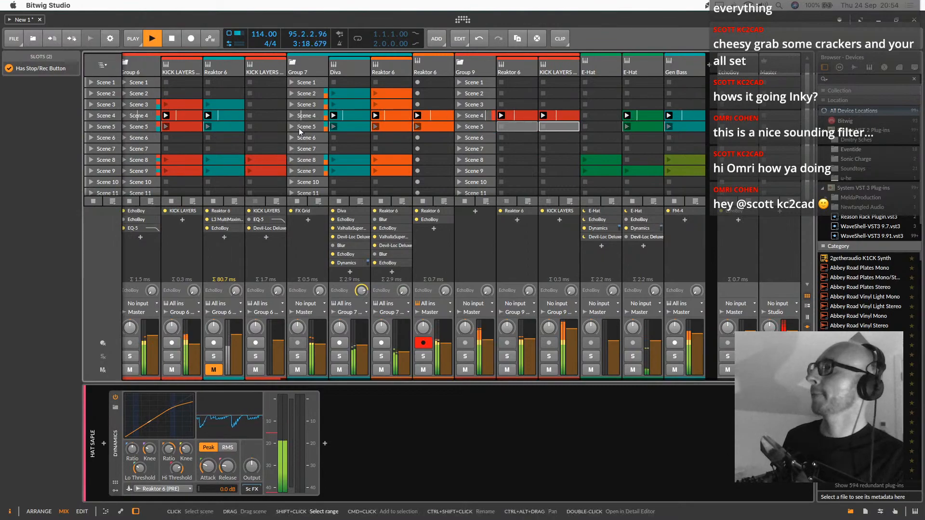
{"action": "scroll", "coordinate": [298, 128], "scroll_direction": "left", "scroll_amount": 5}
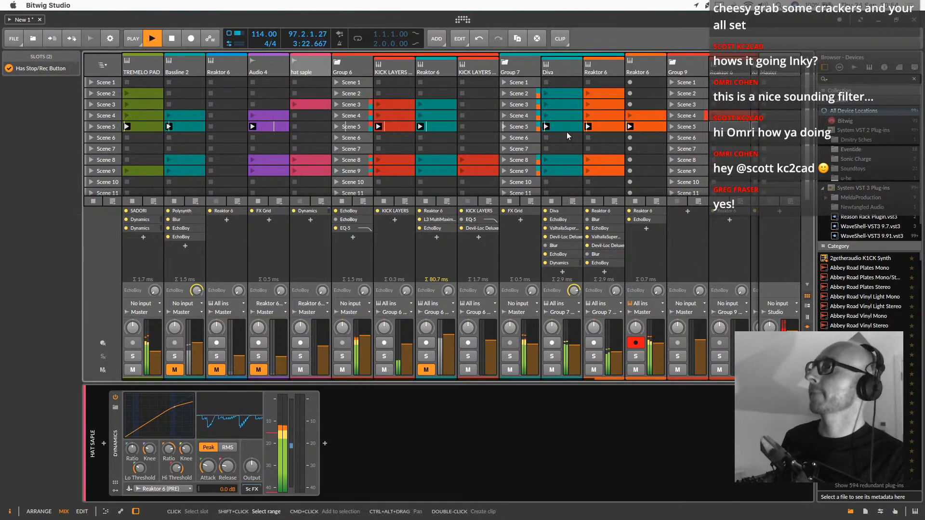
{"action": "scroll", "coordinate": [568, 134], "scroll_direction": "right", "scroll_amount": 5}
{"action": "scroll", "coordinate": [346, 140], "scroll_direction": "left", "scroll_amount": 5}
{"action": "left_click_drag", "start_coordinate": [313, 103], "coordinate": [321, 128]}
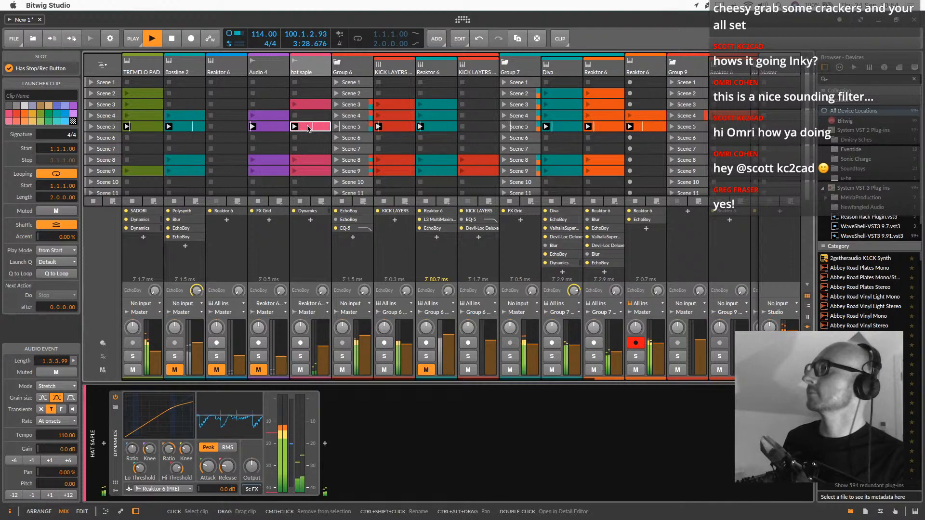
Copy Scene 4 into Scene 6 and launch Scene 6
{"action": "left_click", "coordinate": [106, 116]}
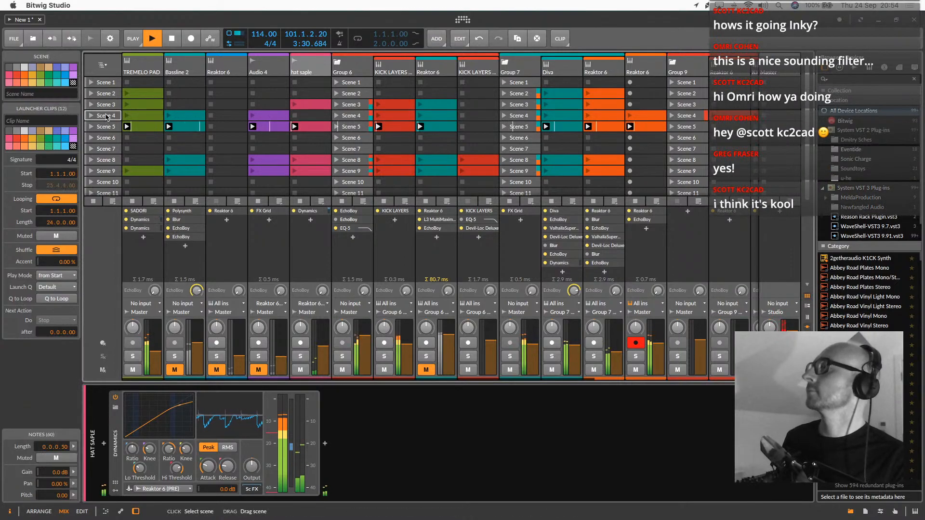
{"action": "left_click_drag", "start_coordinate": [106, 116], "coordinate": [105, 137]}
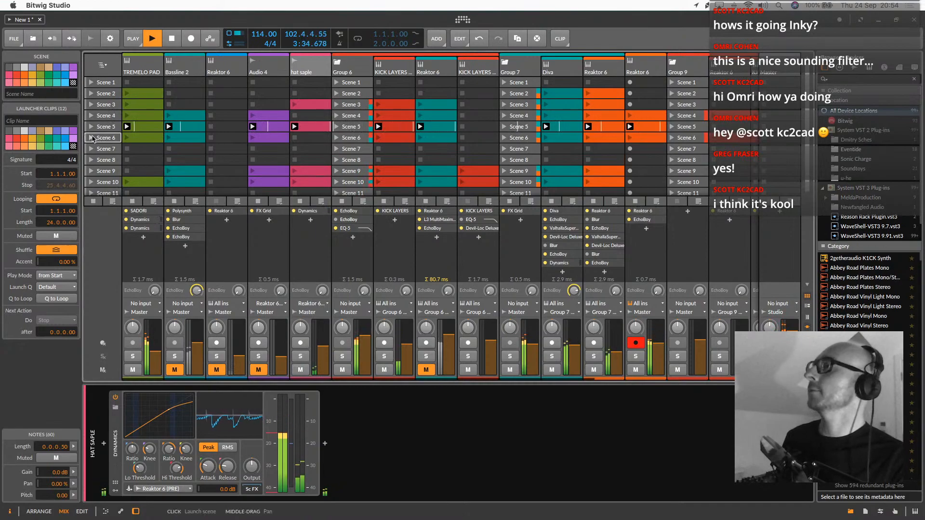
{"action": "scroll", "coordinate": [299, 147], "scroll_direction": "right", "scroll_amount": 5}
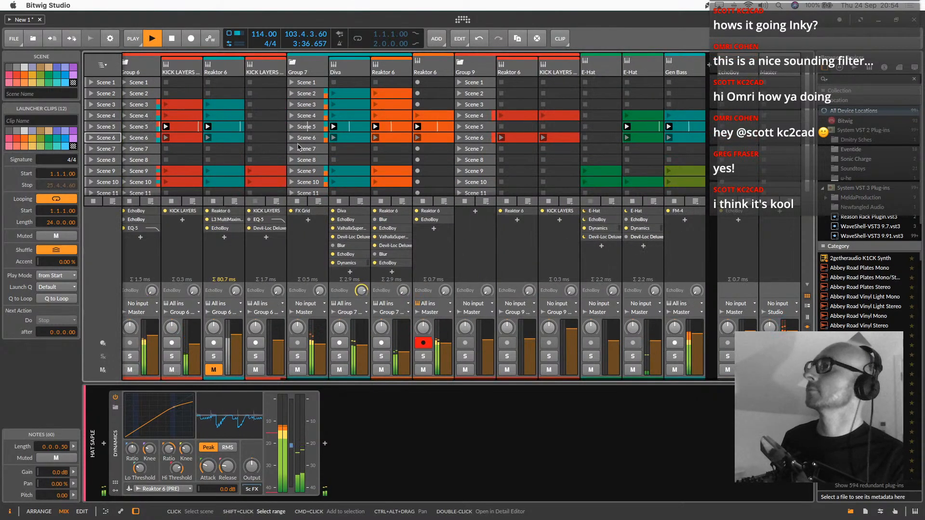
{"action": "scroll", "coordinate": [299, 146], "scroll_direction": "left", "scroll_amount": 5}
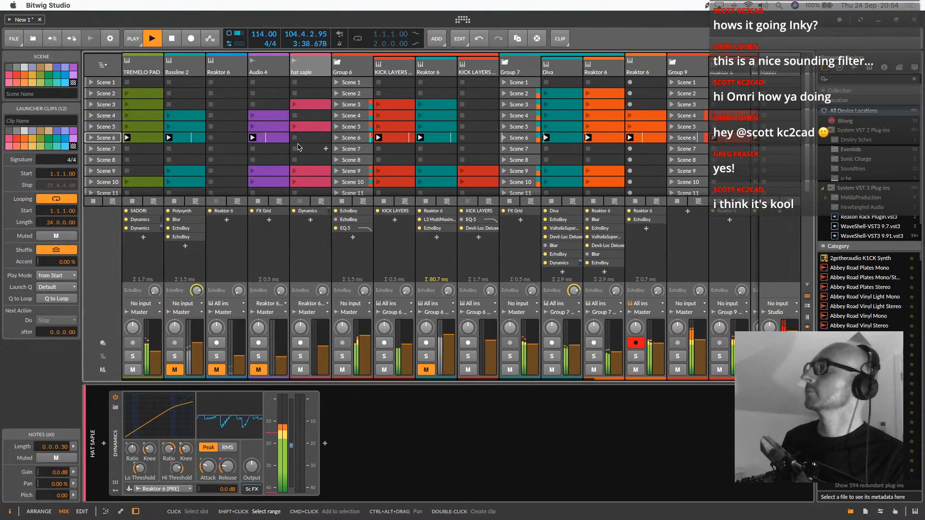
Move Scene 9 up to Scene 7 and Scene 10 up to Scene 8, launching each one
{"action": "left_click_drag", "start_coordinate": [106, 171], "coordinate": [107, 149]}
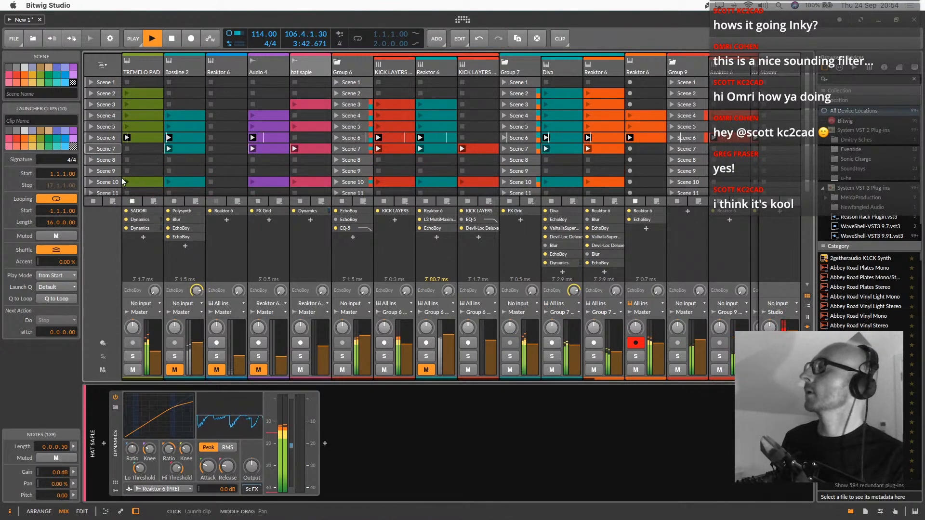
{"action": "left_click", "coordinate": [99, 183]}
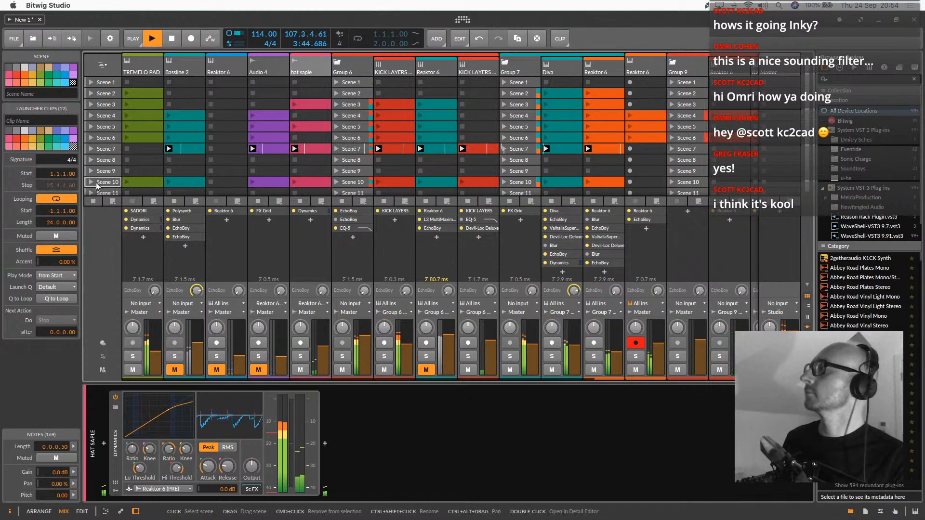
{"action": "left_click_drag", "start_coordinate": [103, 183], "coordinate": [111, 160]}
{"action": "scroll", "coordinate": [114, 161], "scroll_direction": "down", "scroll_amount": 3}
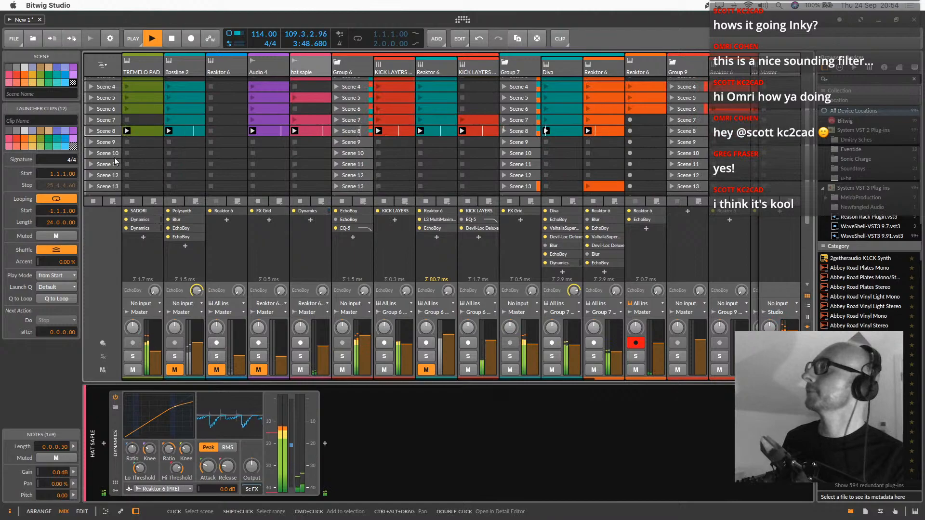
{"action": "scroll", "coordinate": [114, 159], "scroll_direction": "up", "scroll_amount": 3}
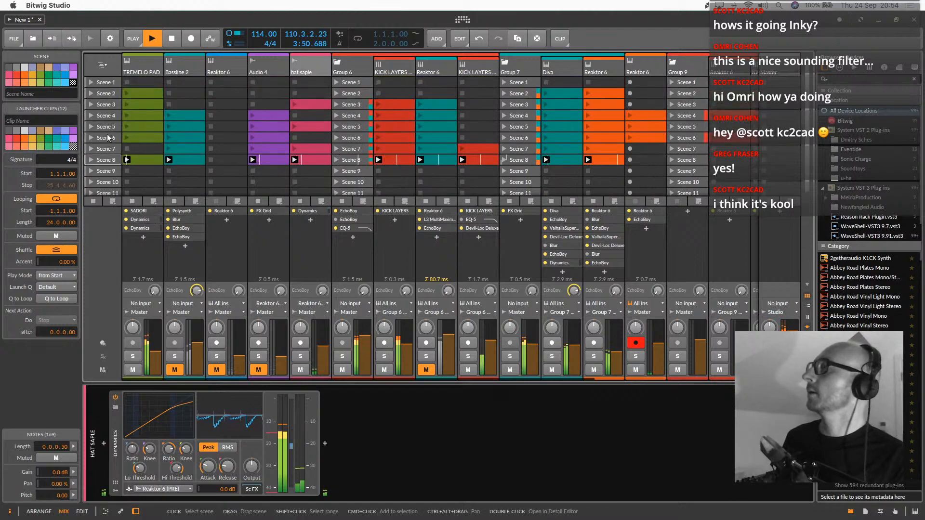
Launch Scenes 6 and 5, copy them into Scenes 9 and 10 respectively, and copy Scene 2 further down the scene list
{"action": "left_click", "coordinate": [109, 138]}
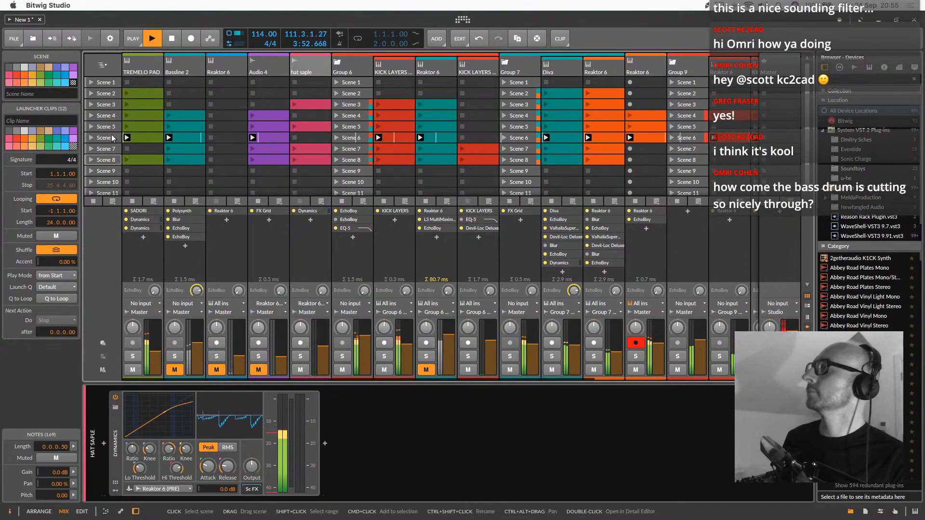
{"action": "left_click", "coordinate": [108, 127]}
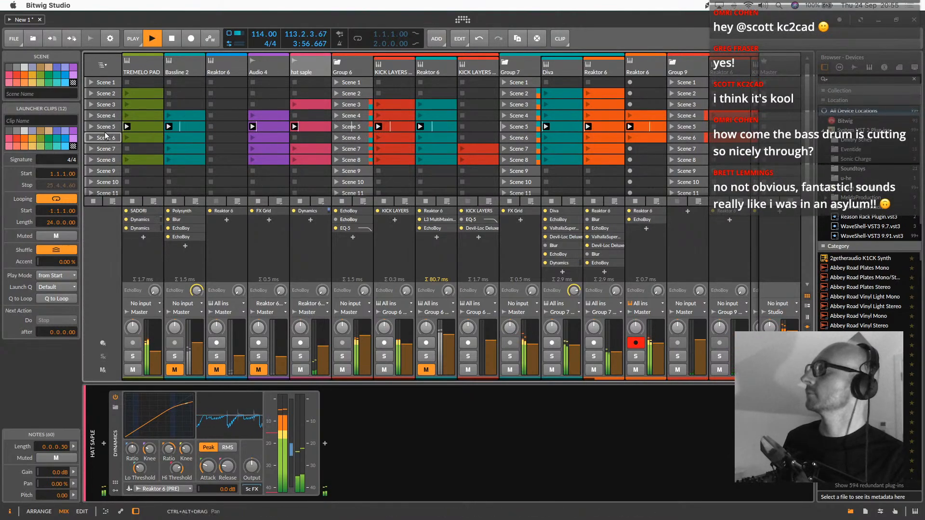
{"action": "left_click_drag", "start_coordinate": [106, 136], "coordinate": [114, 170]}
{"action": "left_click_drag", "start_coordinate": [104, 127], "coordinate": [113, 177]}
{"action": "left_click_drag", "start_coordinate": [112, 179], "coordinate": [113, 179]}
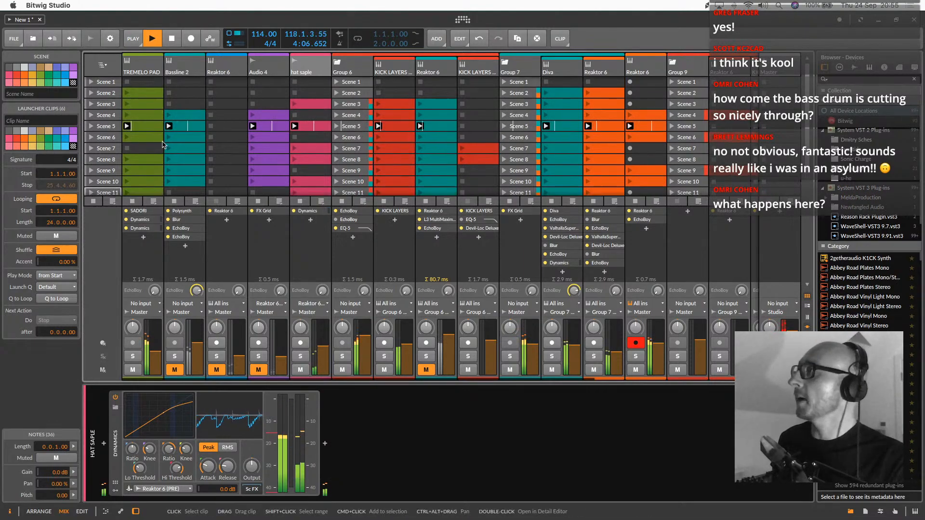
{"action": "left_click_drag", "start_coordinate": [106, 92], "coordinate": [116, 132]}
{"action": "scroll", "coordinate": [115, 130], "scroll_direction": "up", "scroll_amount": 5}
Launch Scene 2, stop playback, switch to the arrangement view and reset the playhead to the start
{"action": "left_click", "coordinate": [91, 94]}
{"action": "left_click", "coordinate": [167, 45]}
{"action": "key", "text": "alt+1"}
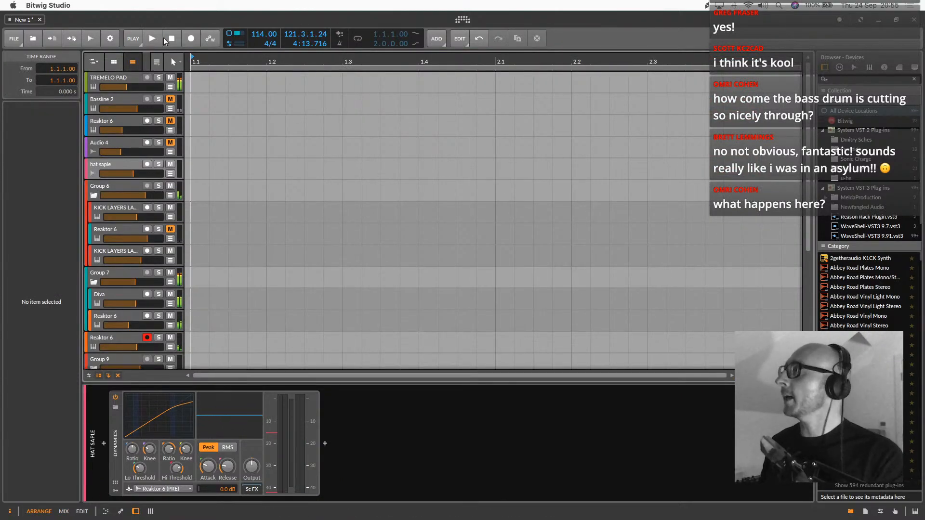
{"action": "left_click", "coordinate": [171, 39]}
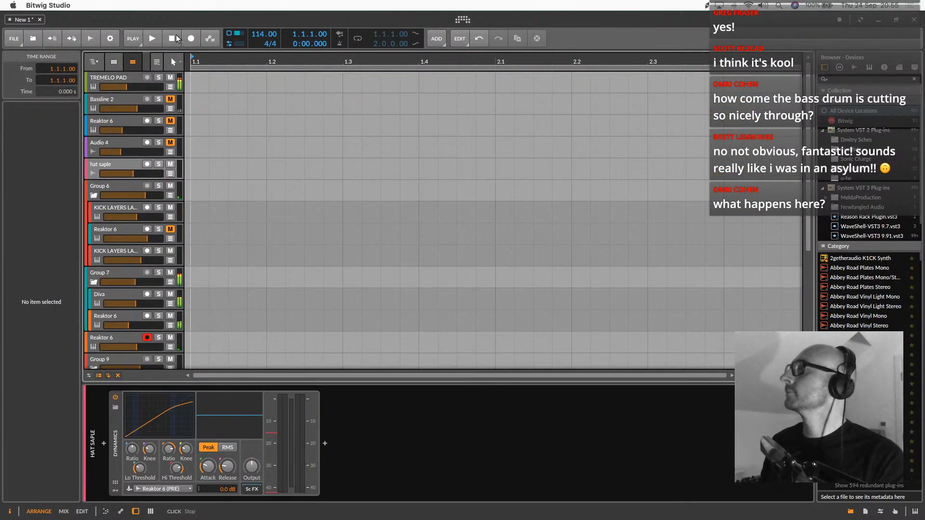
Save the project under the name "Livestrem 3"
{"action": "left_click", "coordinate": [14, 39]}
{"action": "left_click", "coordinate": [44, 117]}
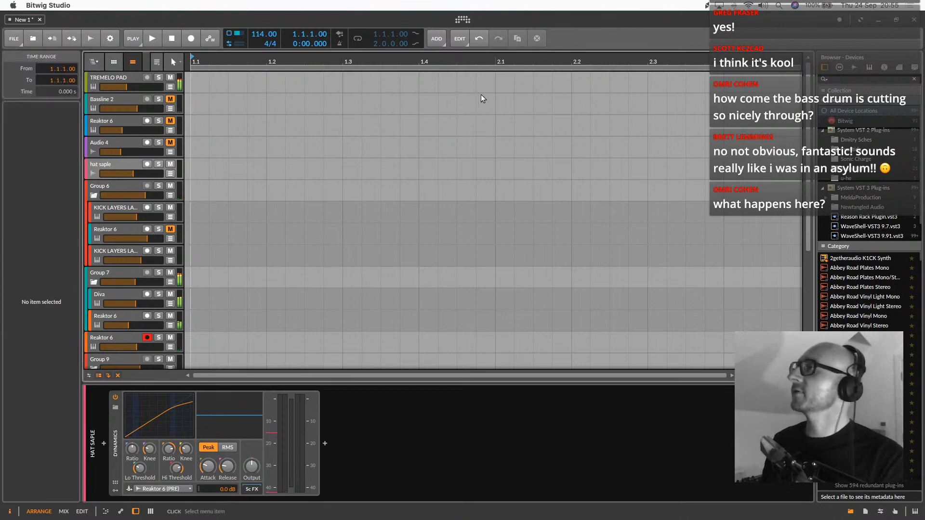
{"action": "left_click_drag", "start_coordinate": [368, 92], "coordinate": [924, 153]}
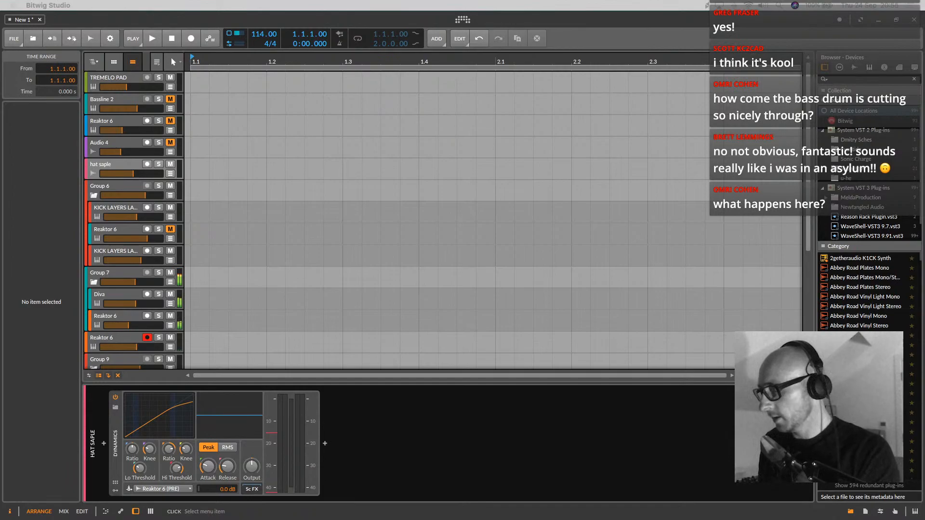
{"action": "key", "text": "super+Tab"}
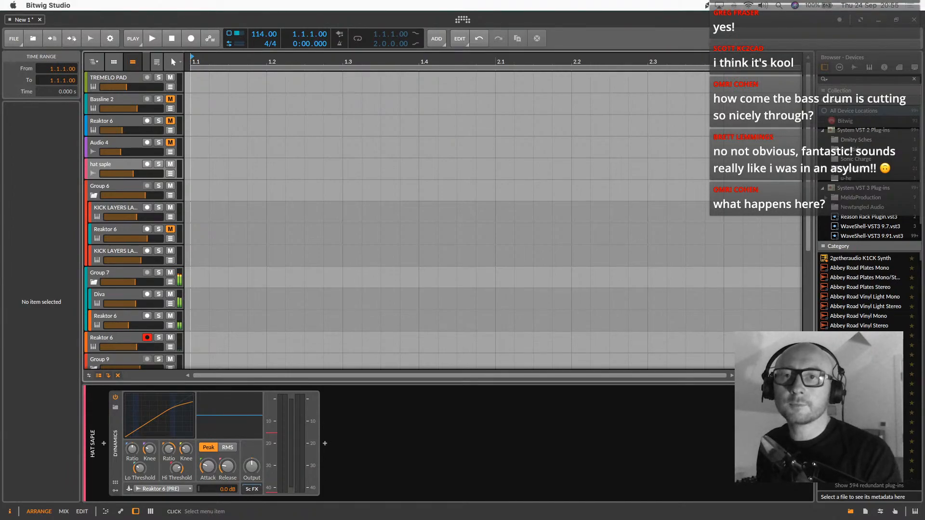
{"action": "key", "text": "super+Tab"}
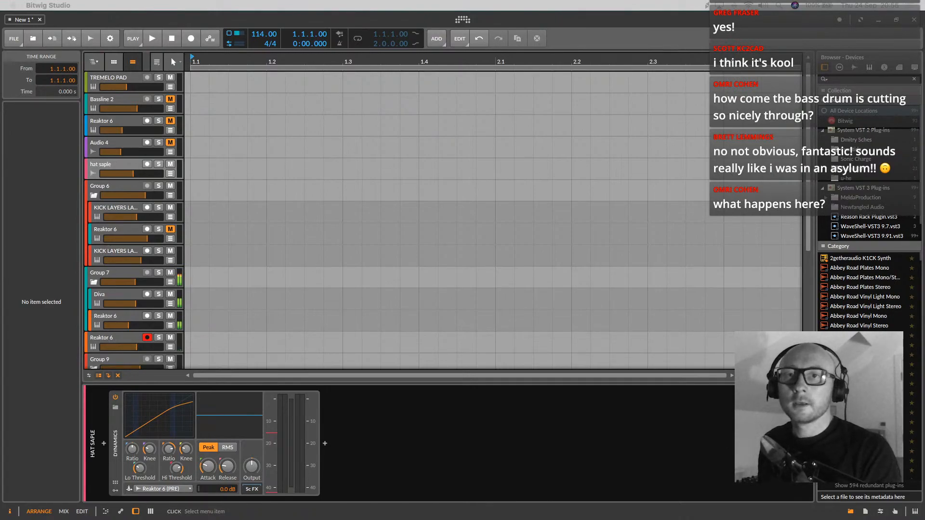
{"action": "key", "text": "Return"}
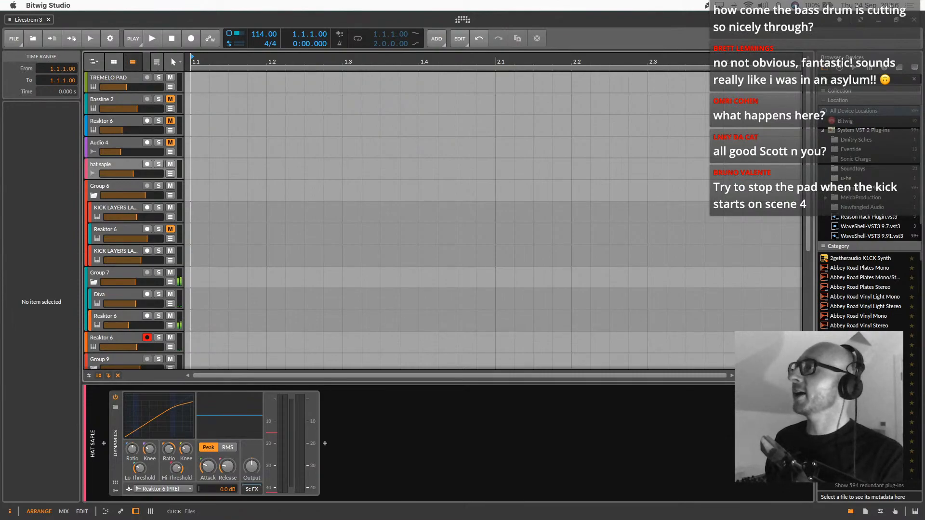
Return from the arrangement to the clip launcher and mixer view
{"action": "left_click", "coordinate": [553, 130]}
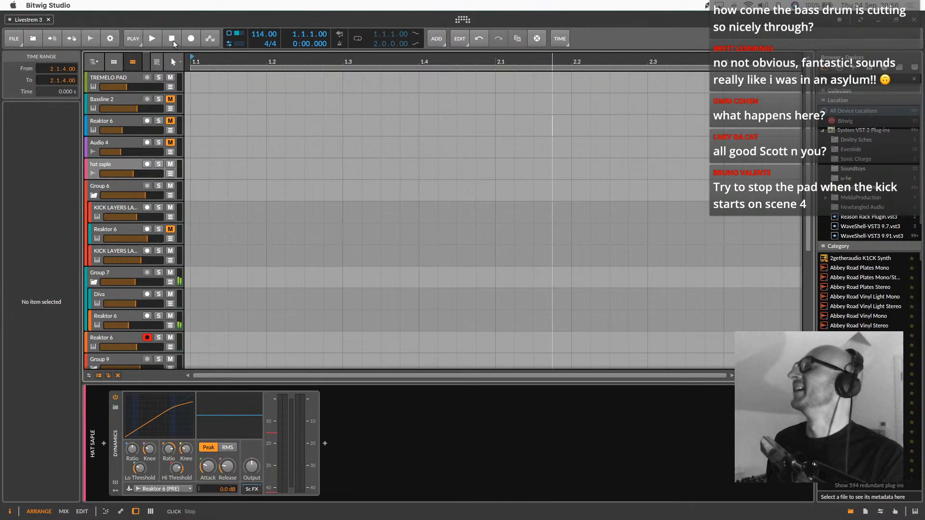
{"action": "key", "text": "alt+2"}
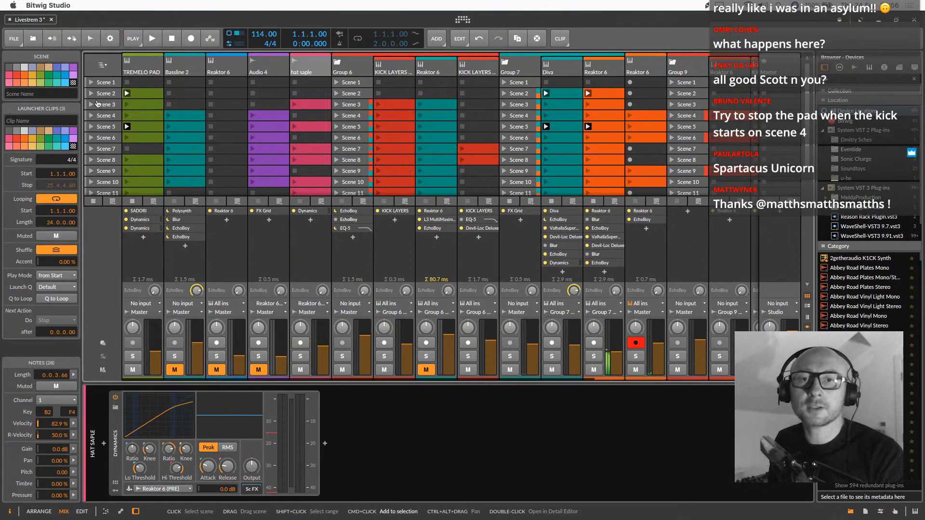
{"action": "key", "text": "super+Tab"}
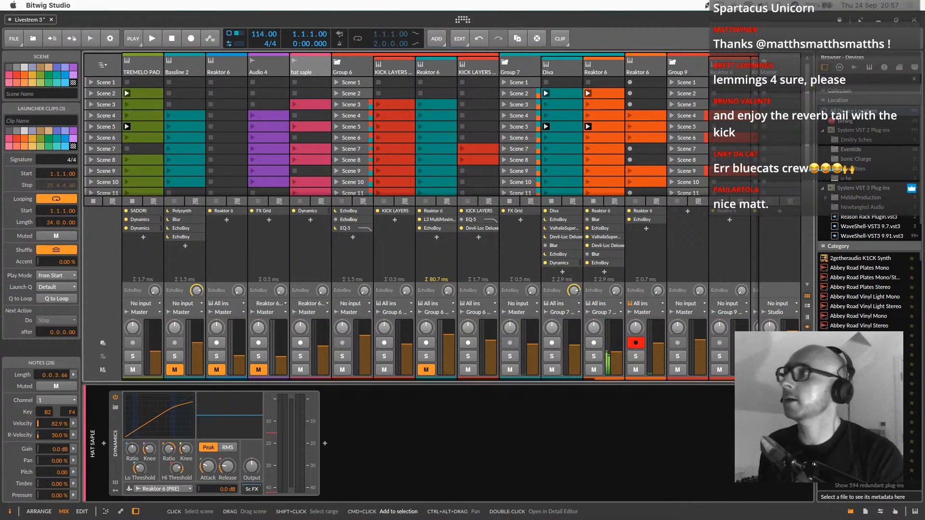
Queue Scene 2 and start recording the launcher performance into the arrangement from the beginning, with the global record enabled
{"action": "left_click", "coordinate": [105, 94]}
{"action": "key", "text": "Tab"}
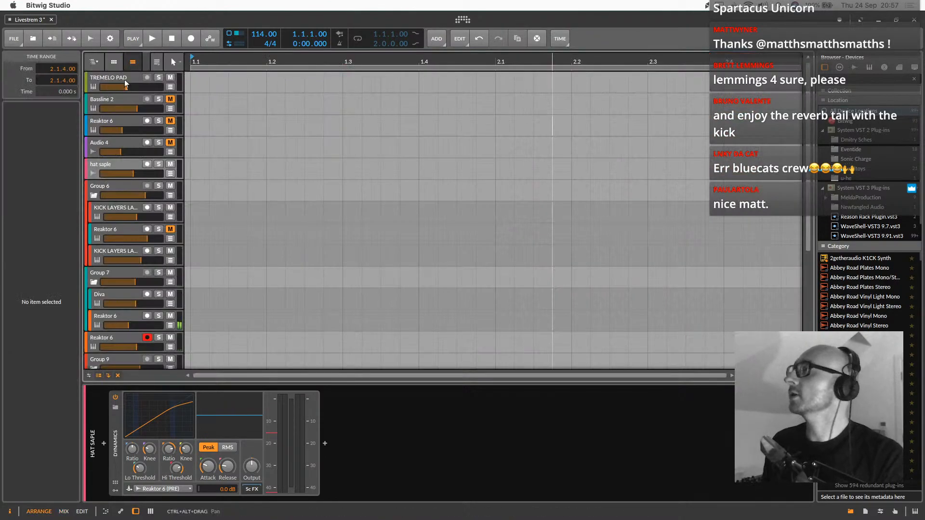
{"action": "left_click", "coordinate": [191, 38]}
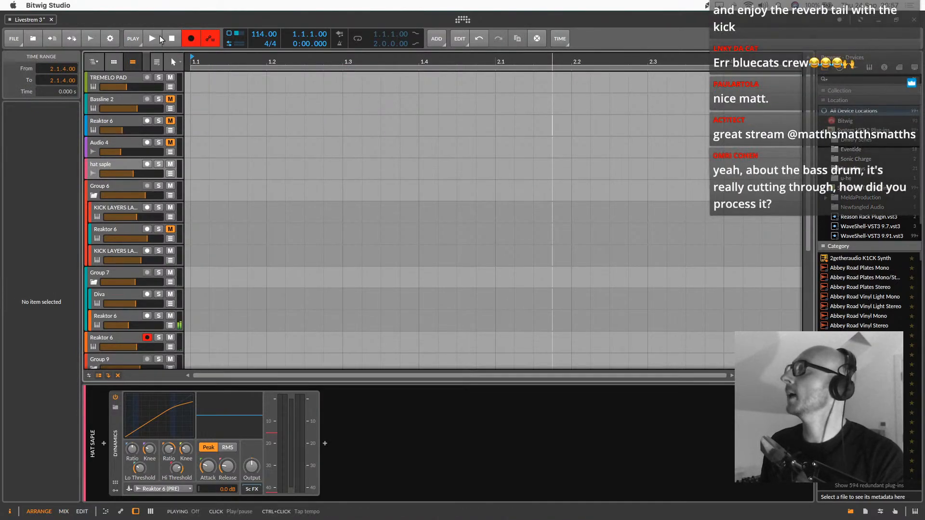
{"action": "left_click", "coordinate": [169, 38]}
{"action": "left_click", "coordinate": [189, 40]}
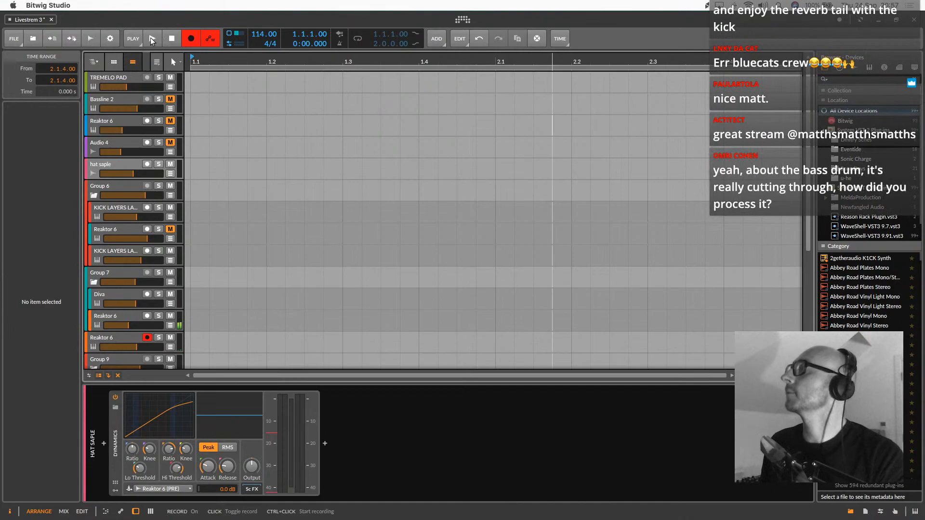
{"action": "left_click", "coordinate": [150, 41]}
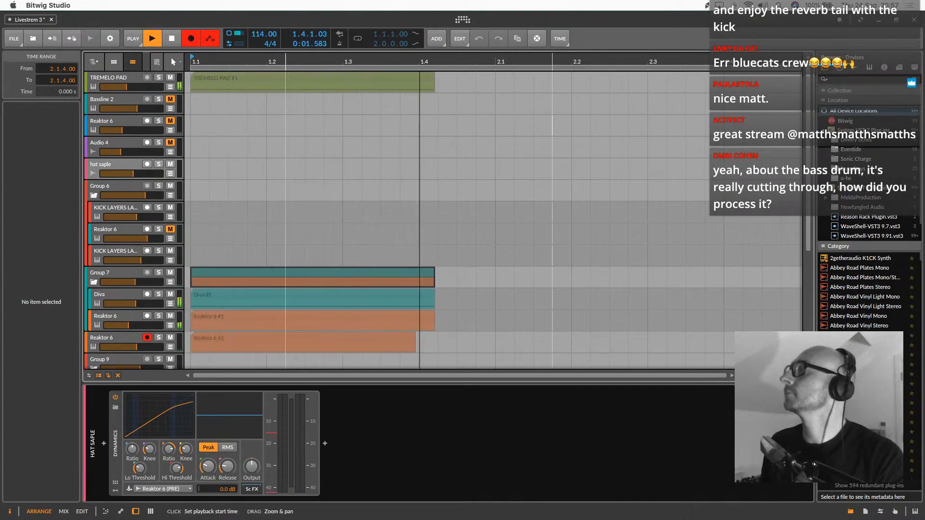
{"action": "left_click_drag", "start_coordinate": [281, 61], "coordinate": [282, 110]}
Return to the clip launcher and mixer, and set the record-armed Reaktor 6 track beside Group 9 to No input
{"action": "key", "text": "alt+2"}
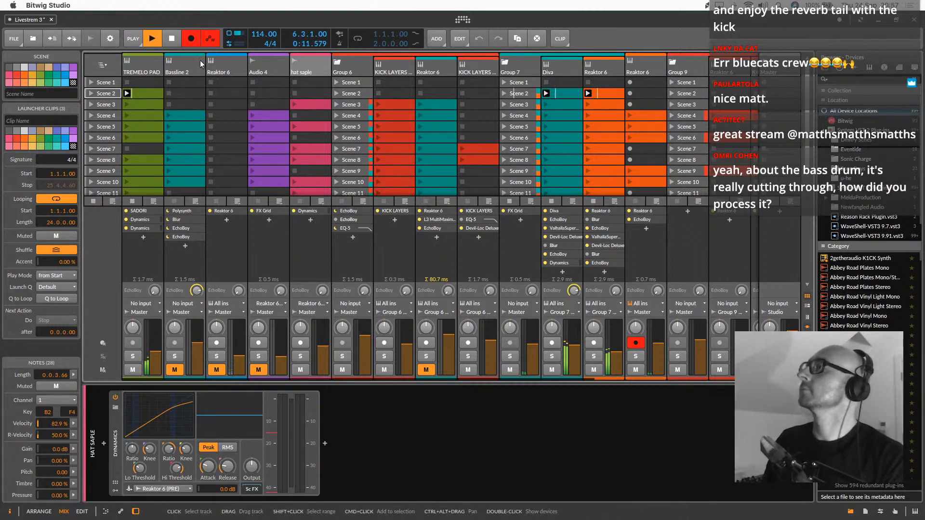
{"action": "left_click", "coordinate": [212, 67]}
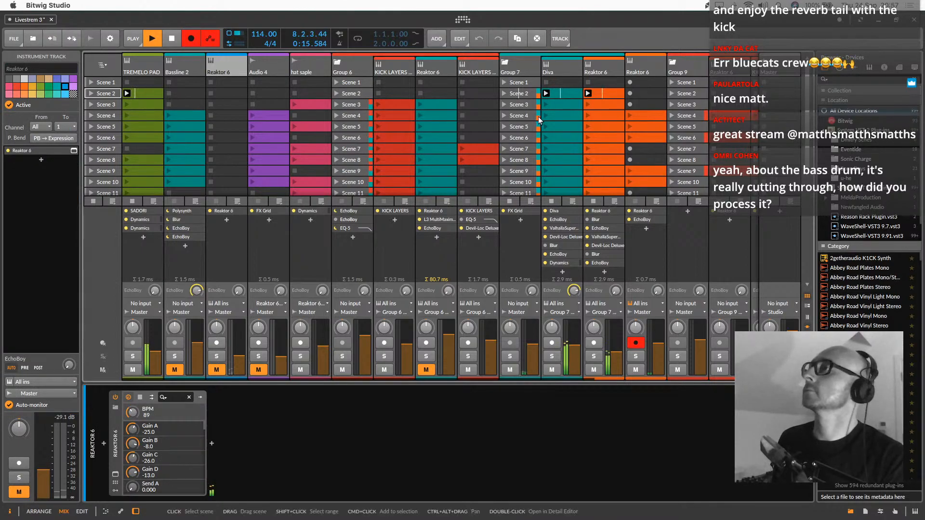
{"action": "scroll", "coordinate": [539, 120], "scroll_direction": "right", "scroll_amount": 5}
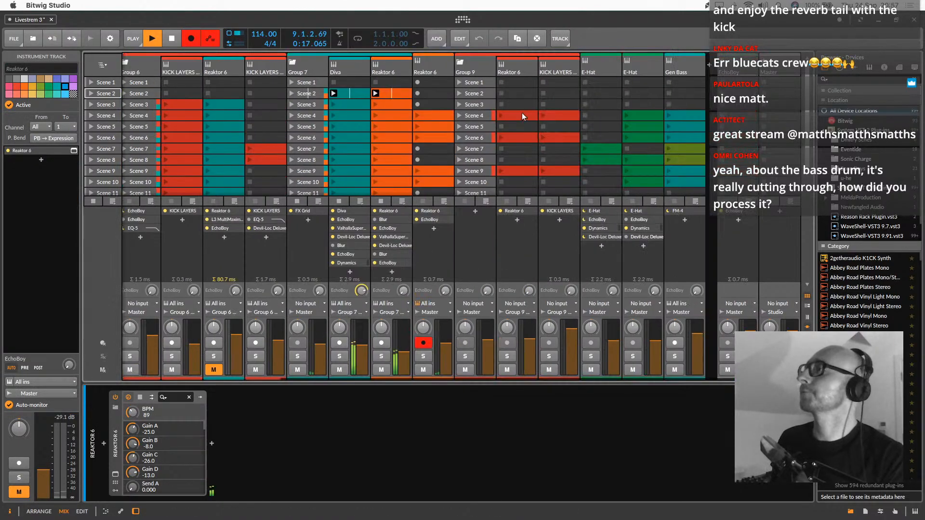
{"action": "left_click", "coordinate": [450, 70]}
{"action": "left_click", "coordinate": [433, 304]}
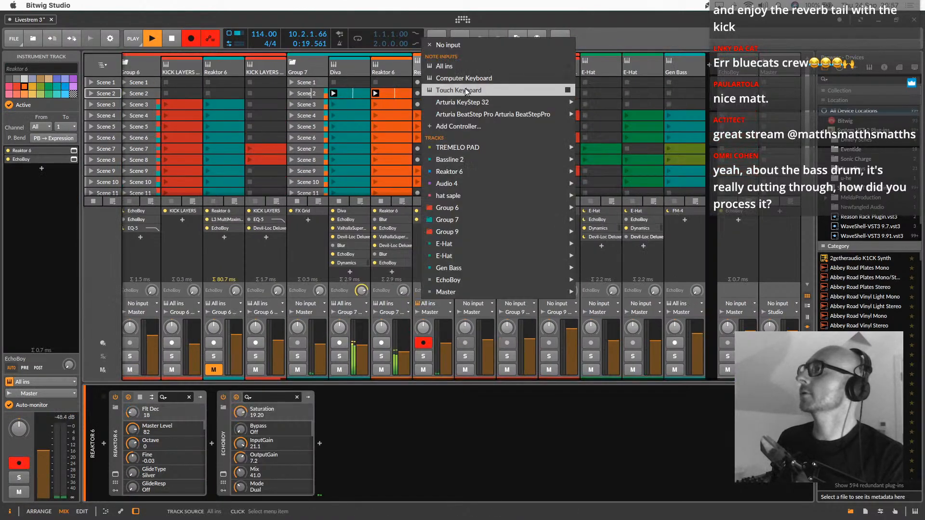
{"action": "left_click", "coordinate": [448, 45]}
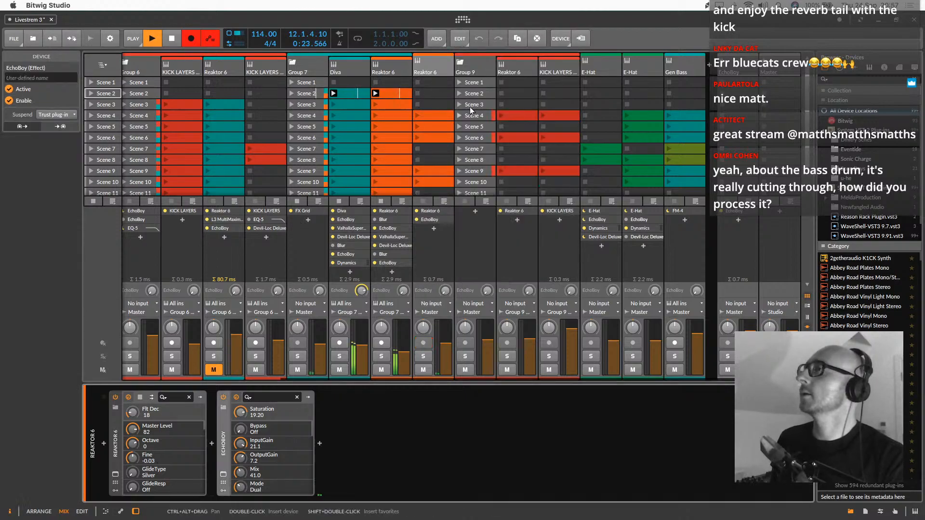
Check the input settings and devices of the other tracks, from Bassline 2 through the drum groups to Gen Bass
{"action": "scroll", "coordinate": [488, 112], "scroll_direction": "left", "scroll_amount": 5}
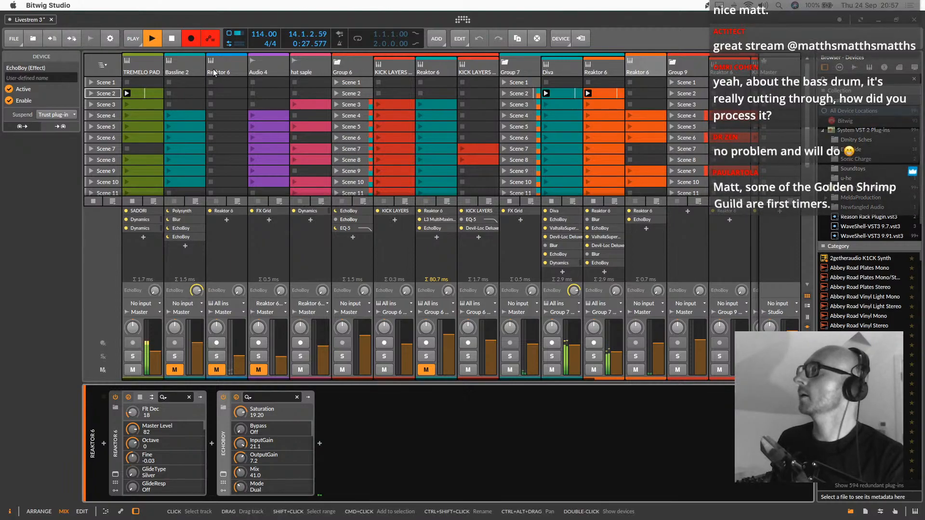
{"action": "left_click", "coordinate": [192, 66]}
{"action": "left_click", "coordinate": [237, 65]}
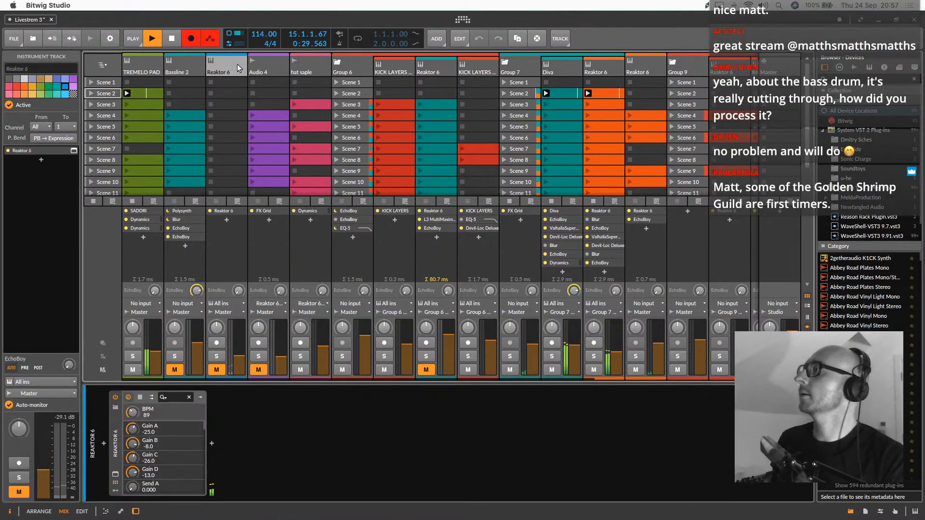
{"action": "left_click", "coordinate": [250, 71]}
{"action": "left_click", "coordinate": [303, 65]}
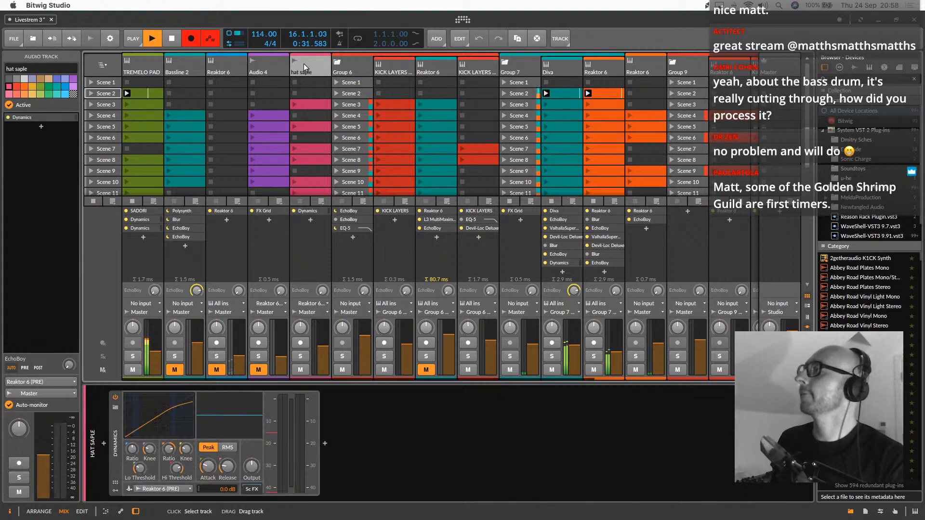
{"action": "left_click", "coordinate": [385, 69]}
{"action": "left_click", "coordinate": [448, 68]}
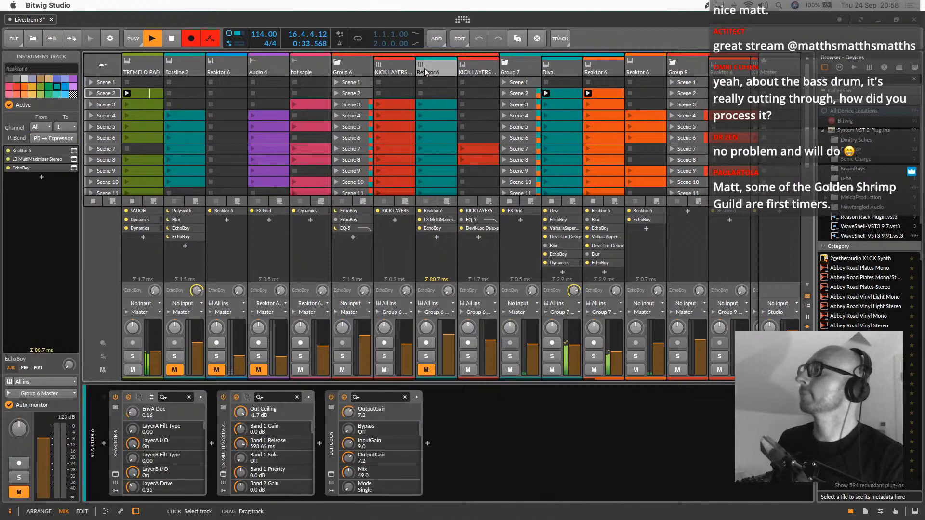
{"action": "left_click", "coordinate": [482, 64]}
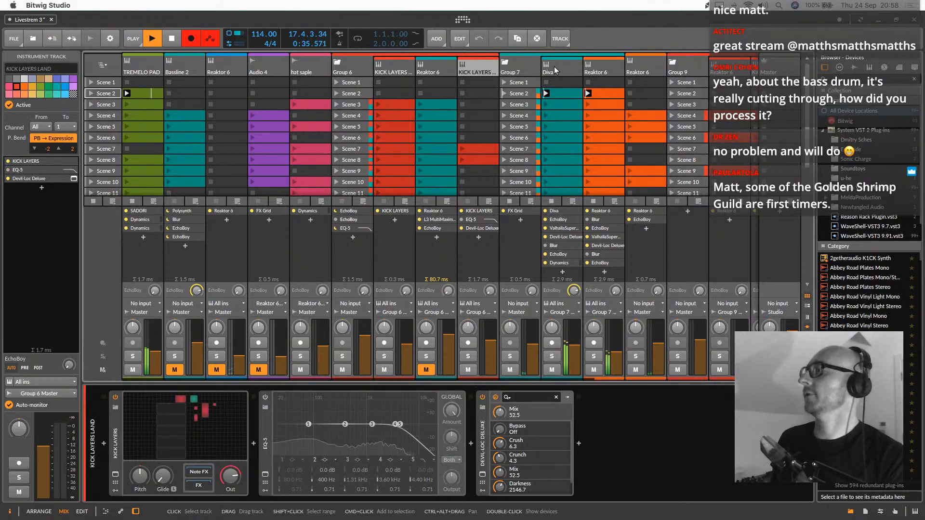
{"action": "scroll", "coordinate": [592, 81], "scroll_direction": "right", "scroll_amount": 5}
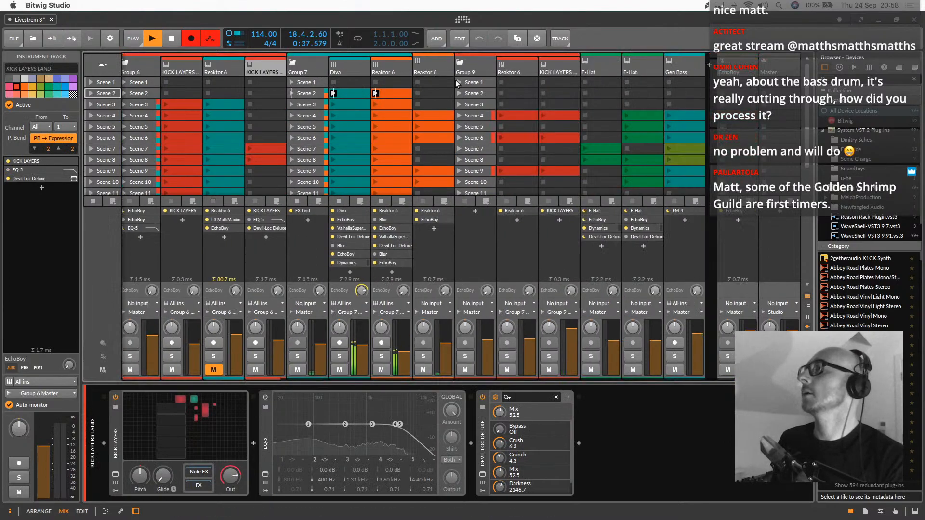
{"action": "left_click", "coordinate": [436, 74]}
{"action": "left_click", "coordinate": [393, 65]}
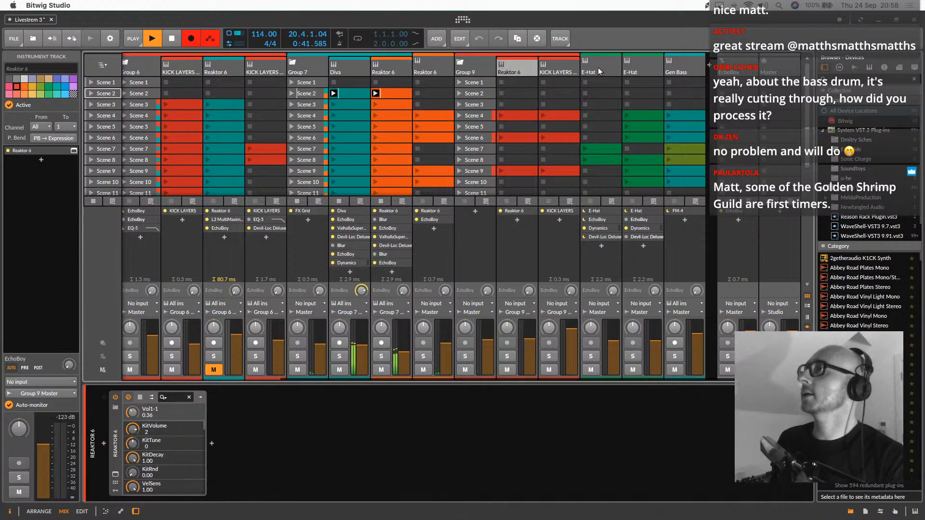
{"action": "left_click", "coordinate": [593, 67]}
{"action": "left_click", "coordinate": [677, 65]}
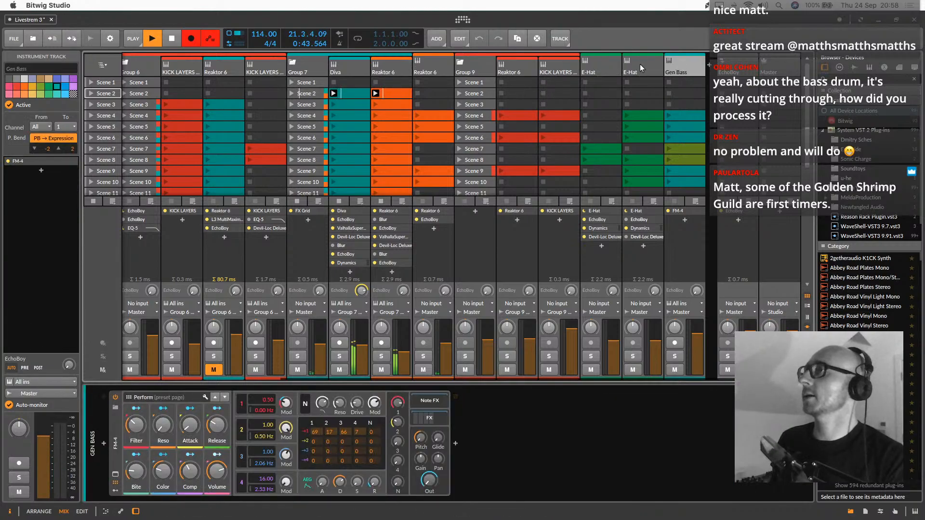
{"action": "scroll", "coordinate": [638, 65], "scroll_direction": "left", "scroll_amount": 5}
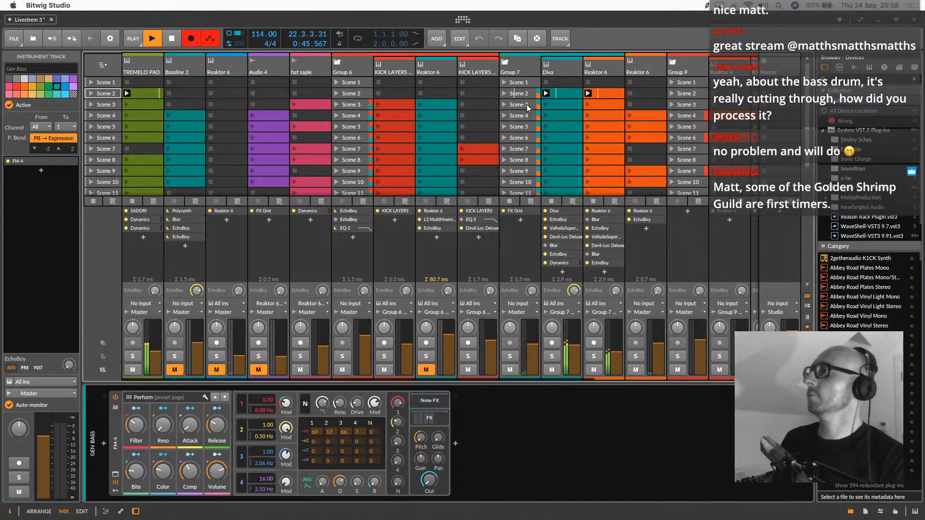
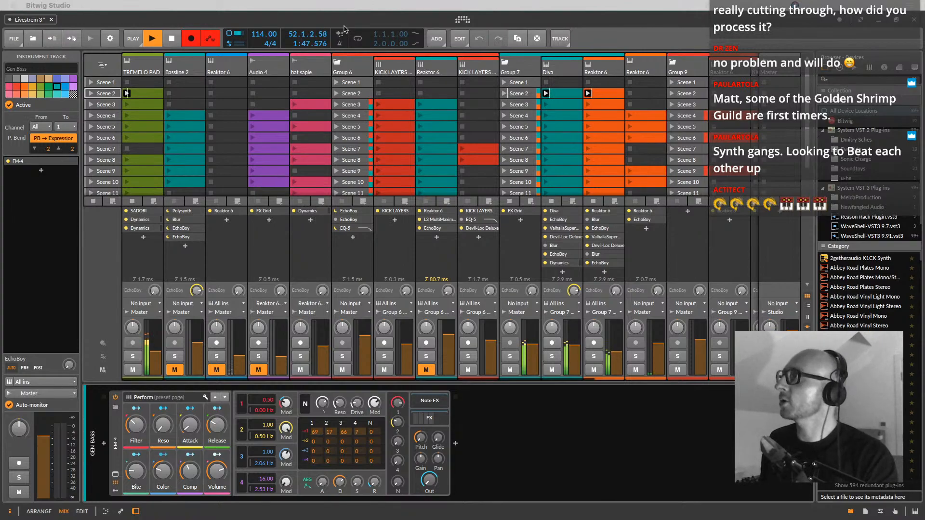
Check the clips recorded so far in the arrangement, and return to the clip launcher and mixer
{"action": "left_click", "coordinate": [613, 30]}
{"action": "key", "text": "Tab"}
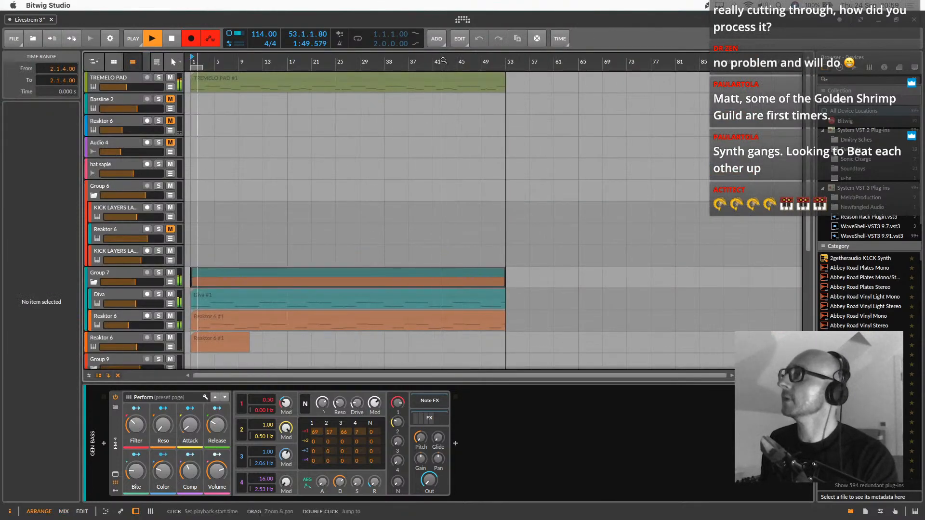
{"action": "key", "text": "Tab"}
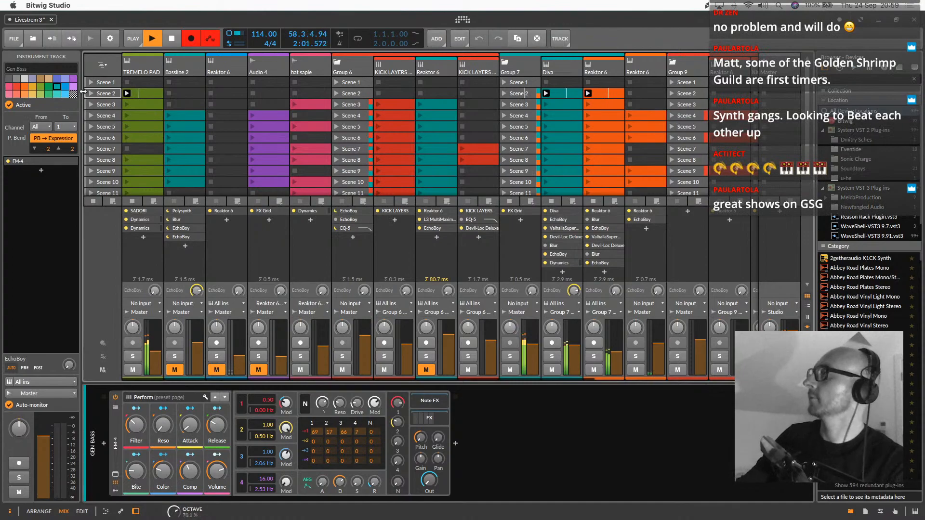
Launch Scene 3 and delete its clip on the hat saple track
{"action": "left_click", "coordinate": [91, 106]}
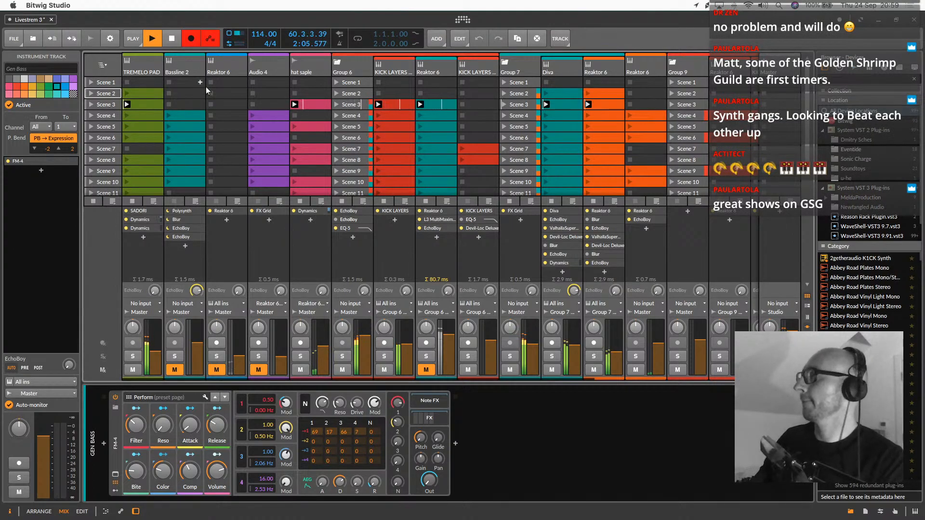
{"action": "left_click", "coordinate": [309, 105]}
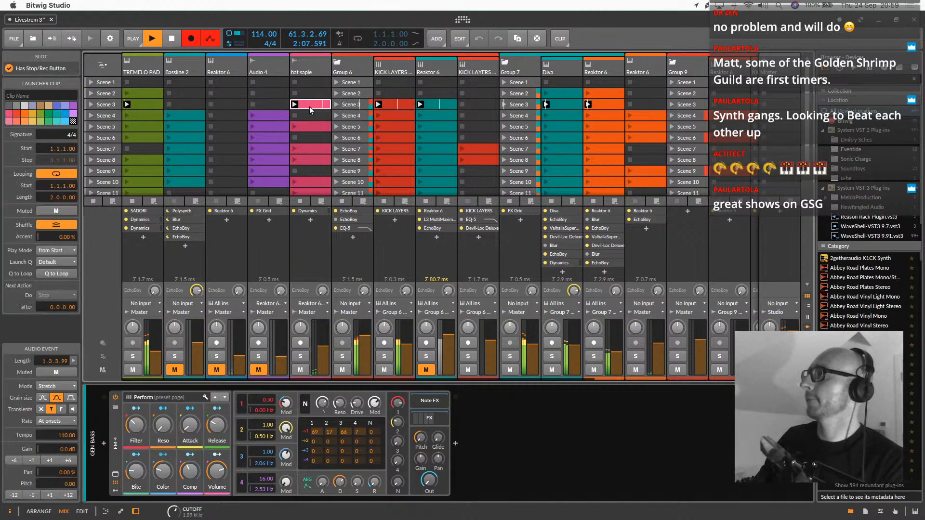
{"action": "key", "text": "Delete"}
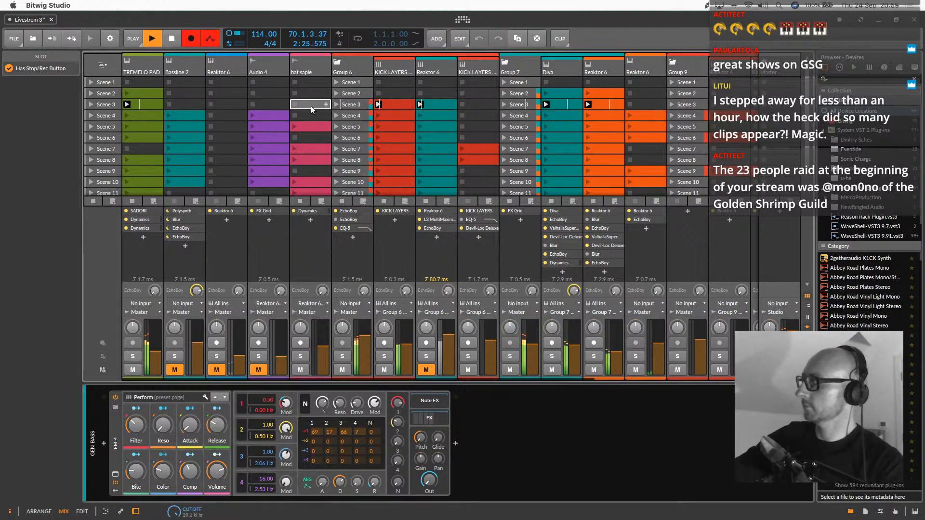
Launch Scene 4, check its recording in the arrangement, and return to the clip launcher and mixer
{"action": "left_click", "coordinate": [90, 117]}
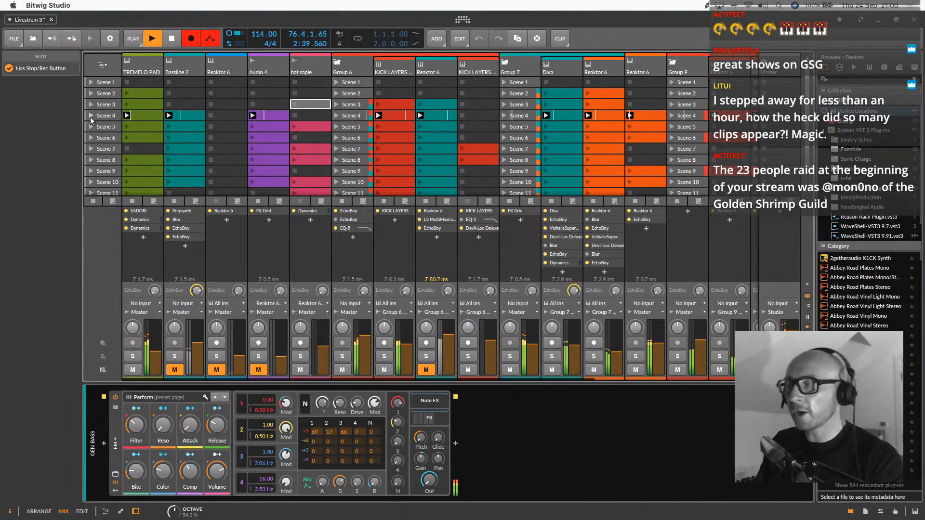
{"action": "key", "text": "alt+1"}
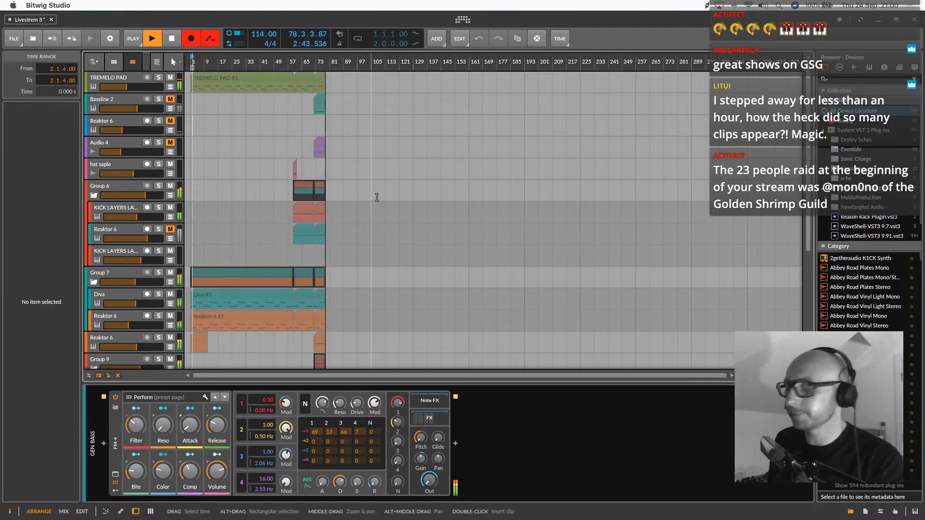
{"action": "key", "text": "alt+2"}
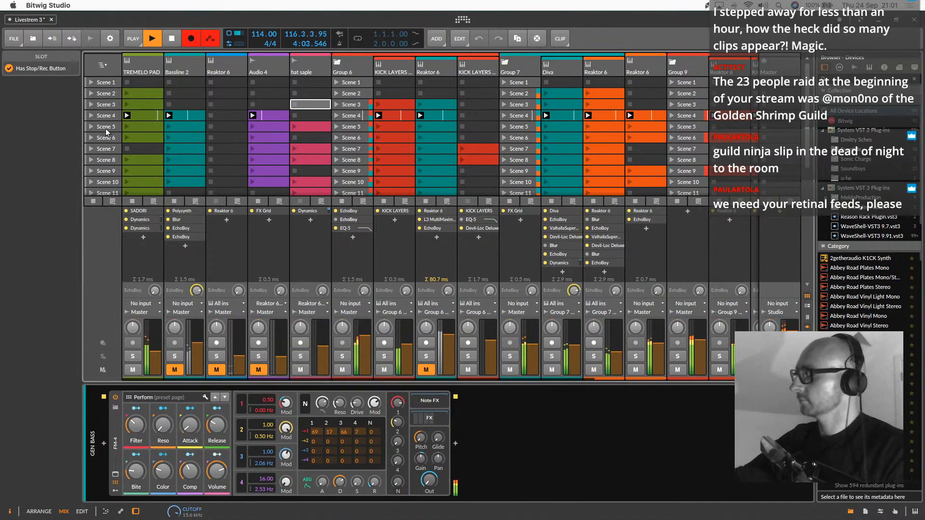
Launch Scene 5 followed by Scene 6, and adjust the EchoBoy send on the Reaktor 6 track directly before Group 9
{"action": "left_click", "coordinate": [92, 126]}
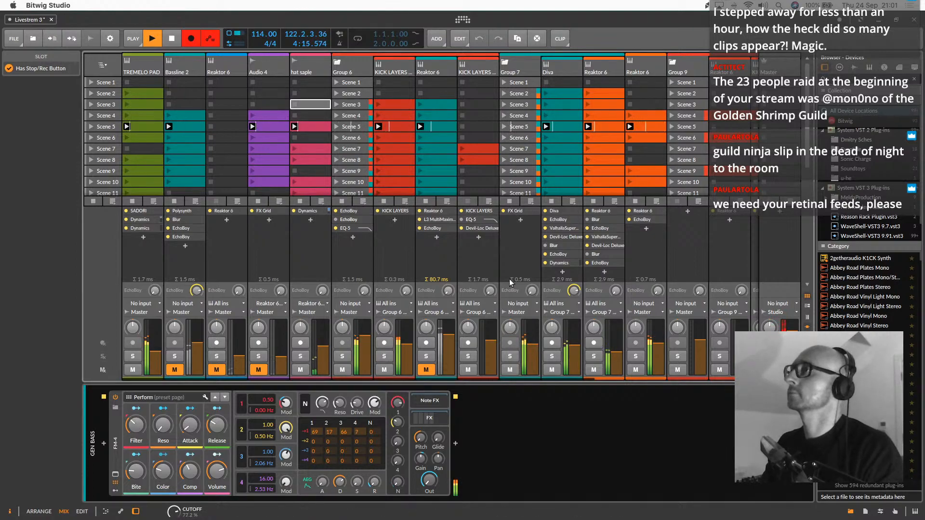
{"action": "left_click_drag", "start_coordinate": [657, 290], "coordinate": [657, 298]}
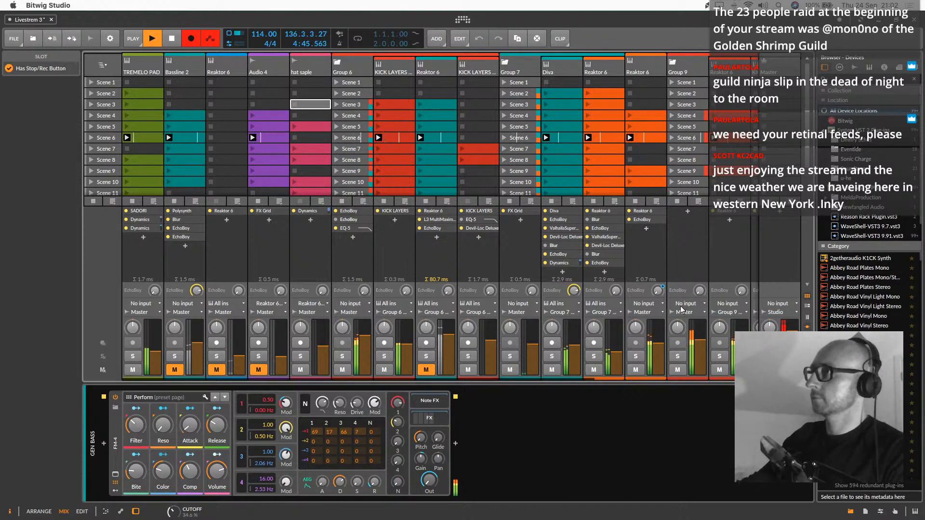
{"action": "mouse_move", "coordinate": [658, 291]}
{"action": "left_mouse_down"}
{"action": "mouse_move", "coordinate": [658, 245]}
{"action": "mouse_move", "coordinate": [658, 299]}
{"action": "left_mouse_up"}
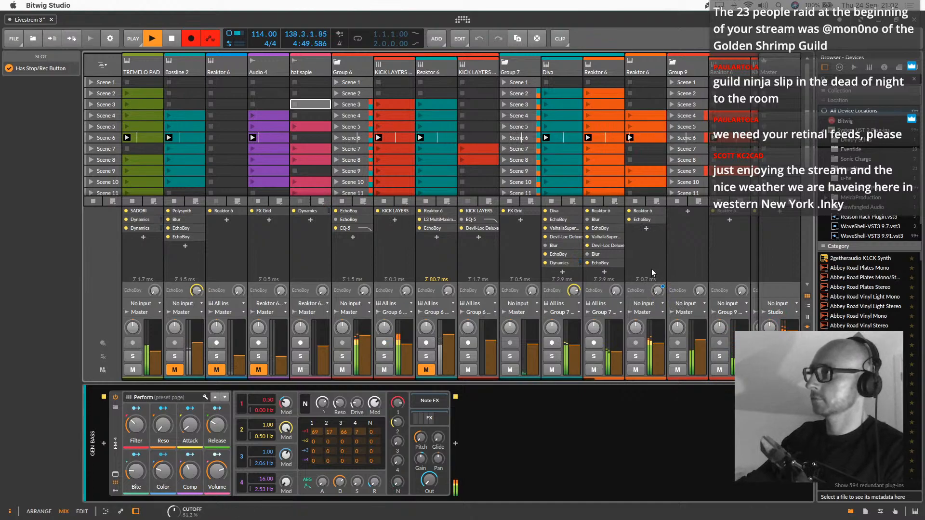
Insert the ValhallaSupermassive effect after EchoBoy on the Reaktor 6 track directly before Group 9
{"action": "left_click", "coordinate": [654, 65]}
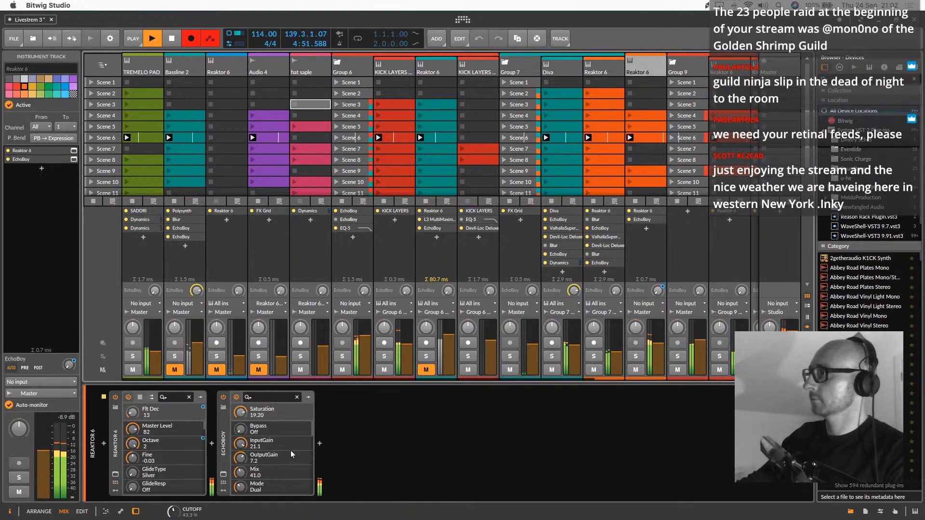
{"action": "left_click", "coordinate": [320, 443]}
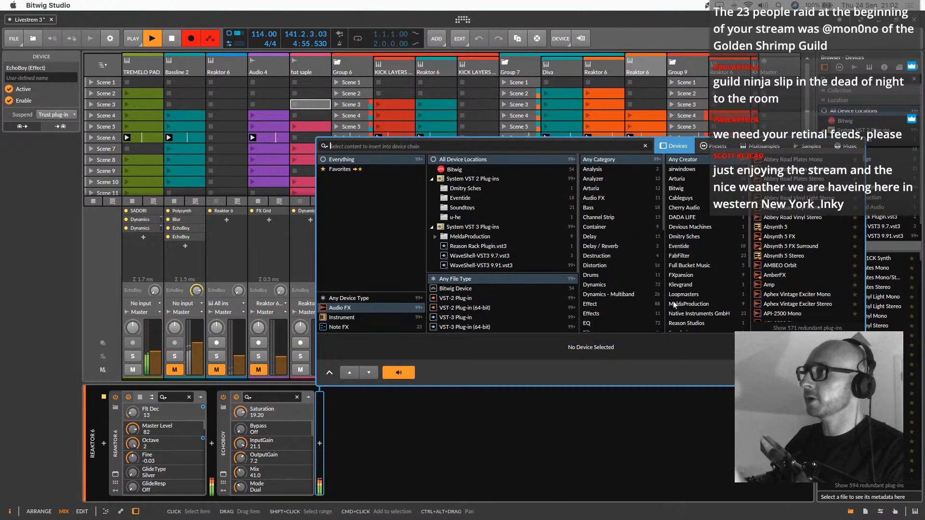
{"action": "scroll", "coordinate": [679, 300], "scroll_direction": "down", "scroll_amount": 4}
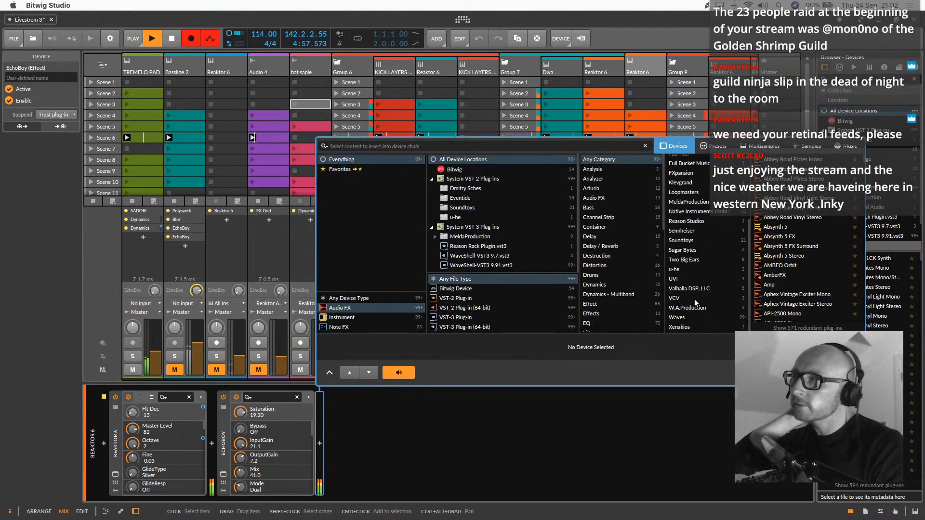
{"action": "left_click", "coordinate": [688, 287]}
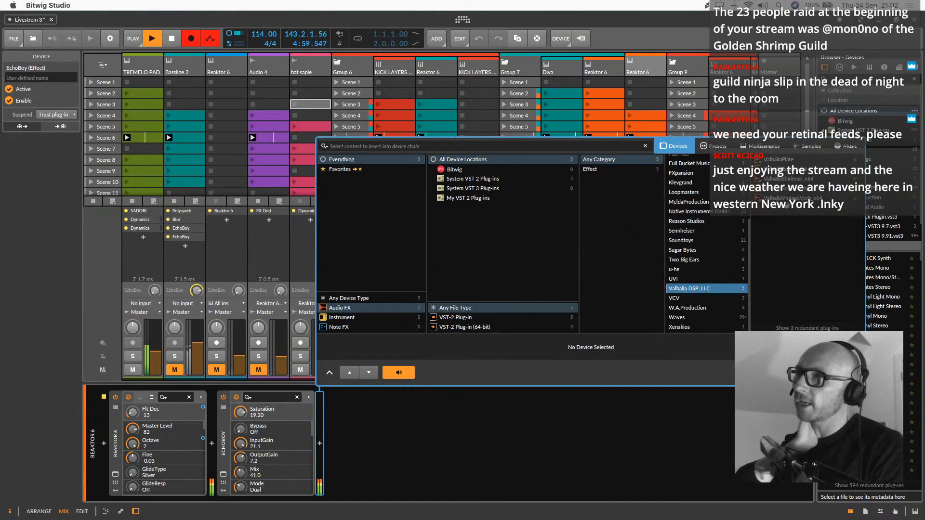
{"action": "double_click", "coordinate": [783, 188]}
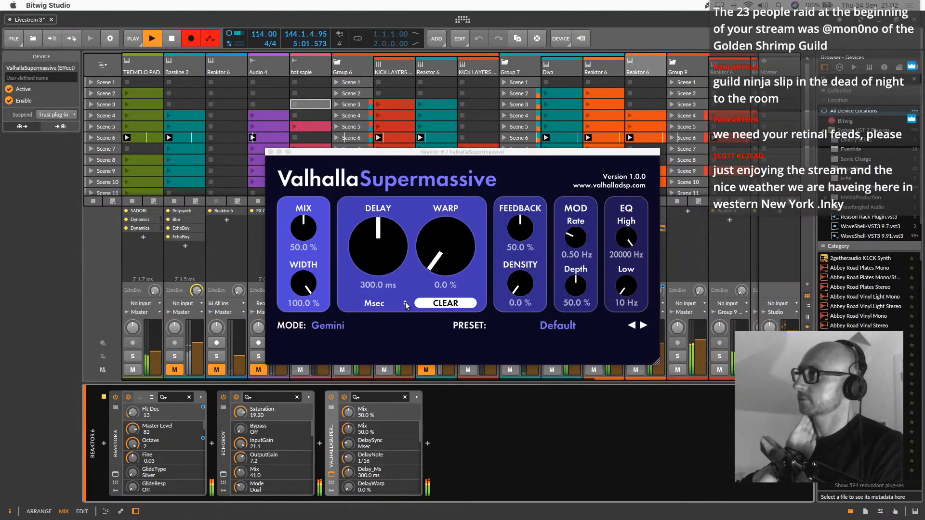
Load the SeaBeams preset from the C-Large reverbs in ValhallaSupermassive
{"action": "left_click", "coordinate": [580, 327]}
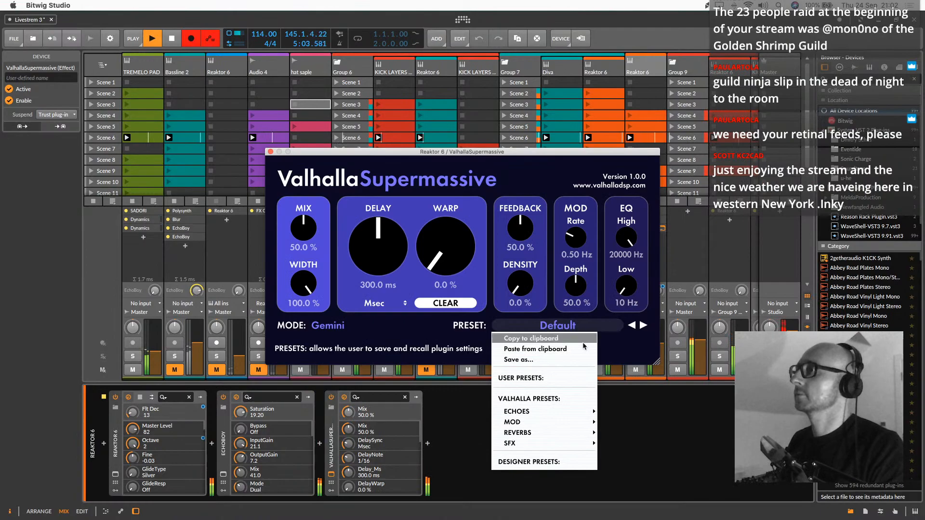
{"action": "mouse_move", "coordinate": [540, 414]}
{"action": "mouse_move", "coordinate": [544, 433]}
{"action": "mouse_move", "coordinate": [628, 421]}
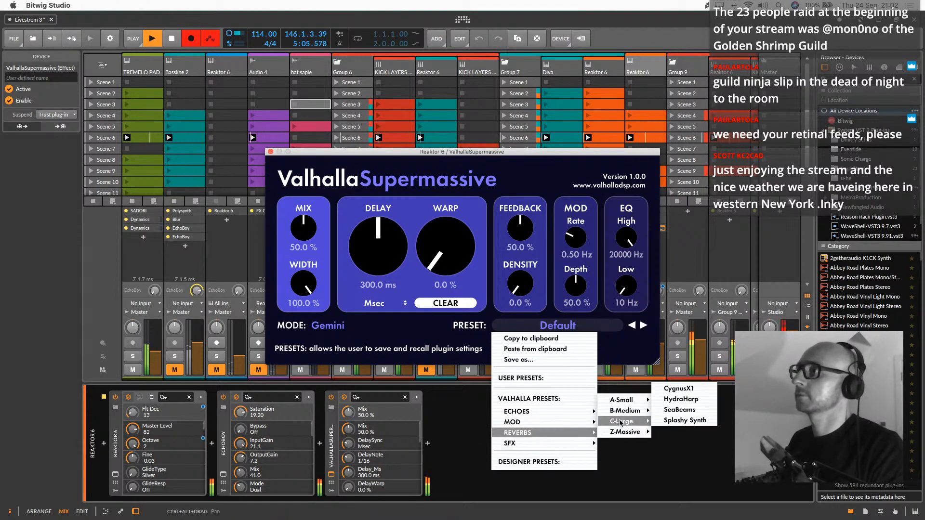
{"action": "left_click", "coordinate": [679, 410]}
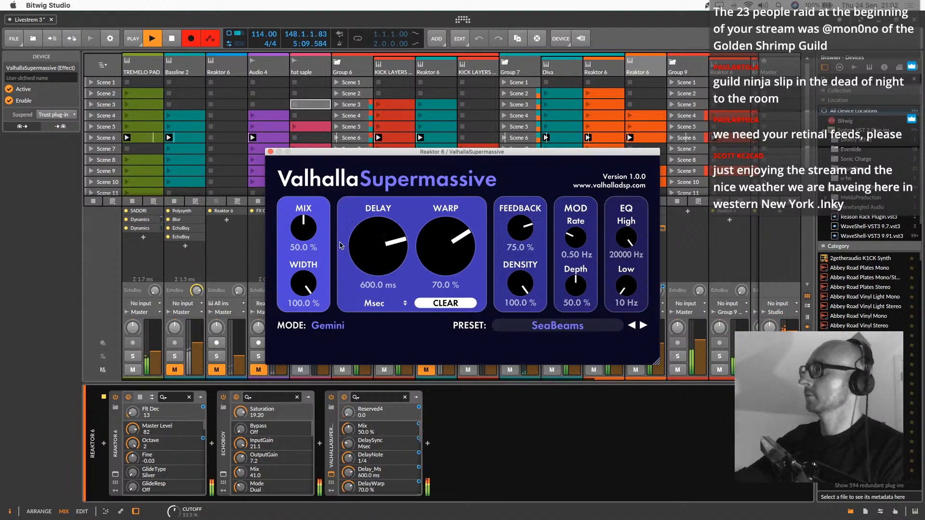
Set ValhallaSupermassive's EQ High to 1900 Hz and its delay to 186.6 ms, and close the plug-in window
{"action": "left_click_drag", "start_coordinate": [635, 236], "coordinate": [632, 332]}
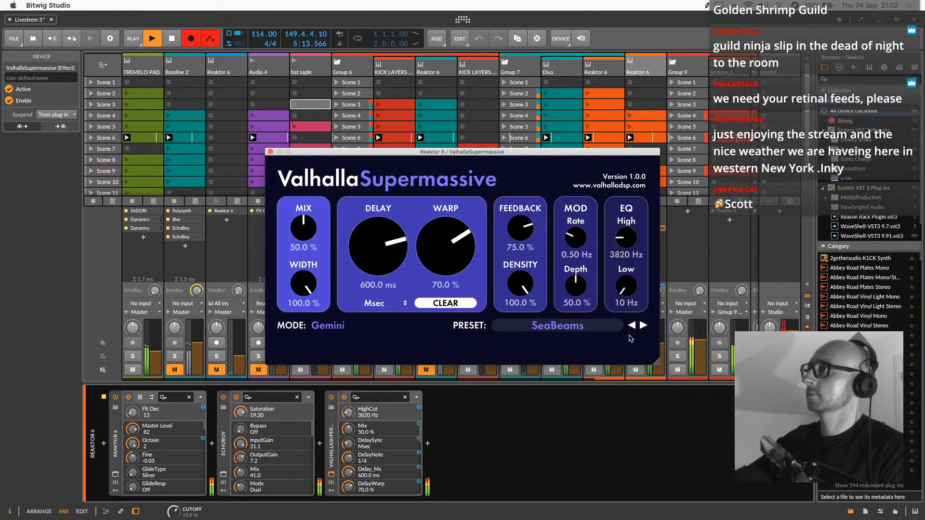
{"action": "left_click_drag", "start_coordinate": [627, 237], "coordinate": [626, 265]}
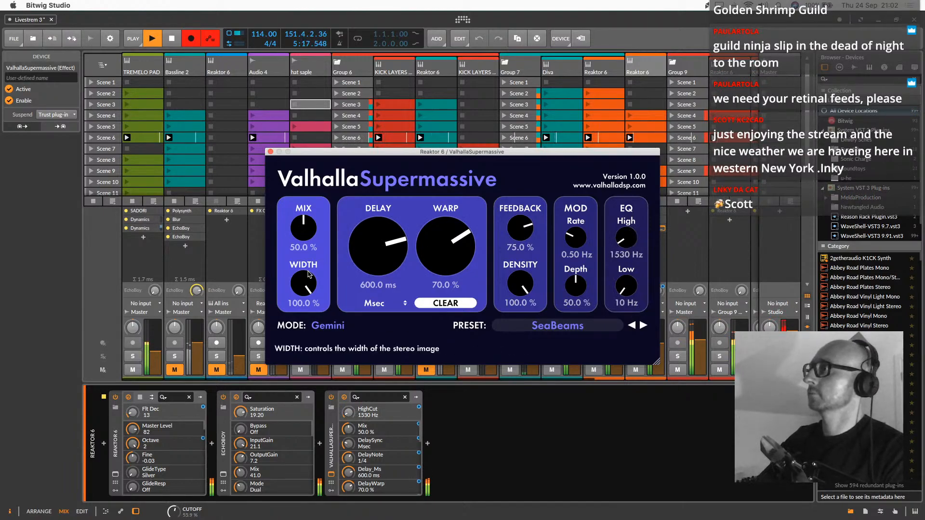
{"action": "left_click_drag", "start_coordinate": [390, 254], "coordinate": [391, 282]}
{"action": "left_click_drag", "start_coordinate": [623, 244], "coordinate": [626, 220]}
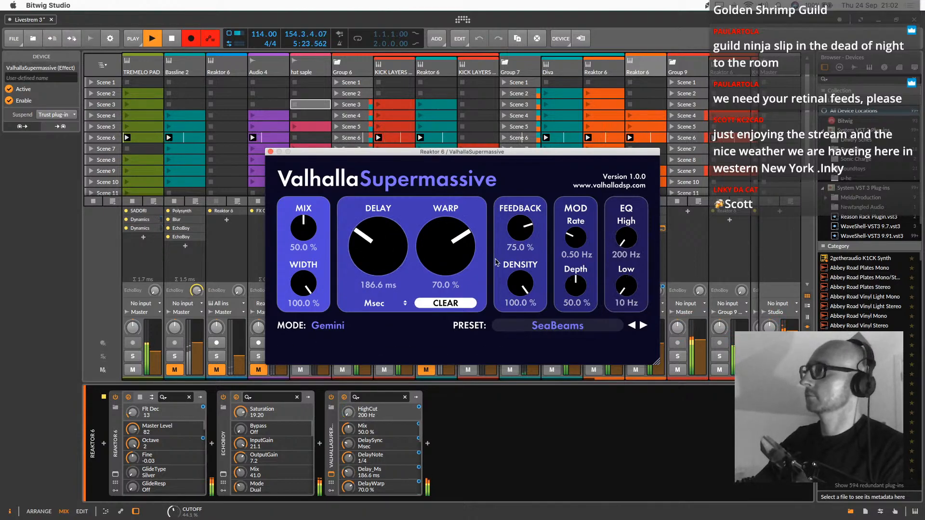
{"action": "left_click_drag", "start_coordinate": [627, 244], "coordinate": [627, 234]}
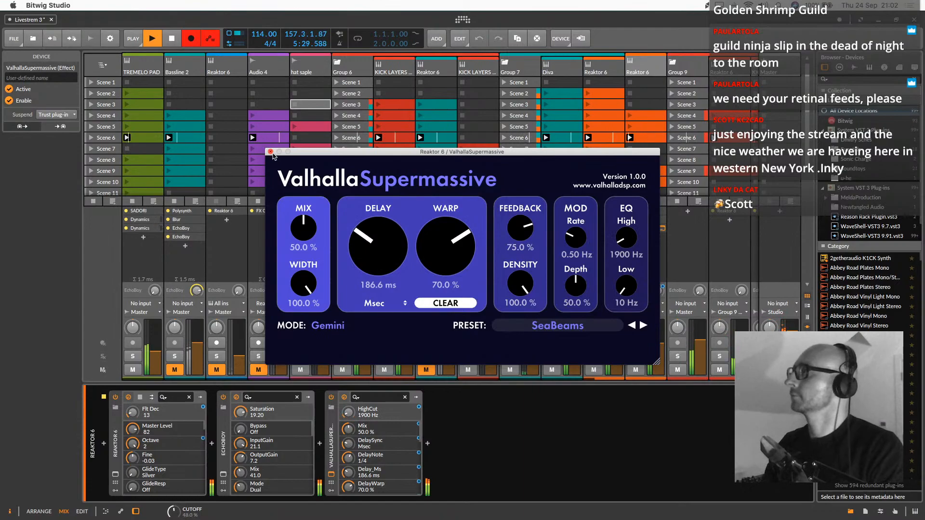
{"action": "left_click", "coordinate": [270, 151]}
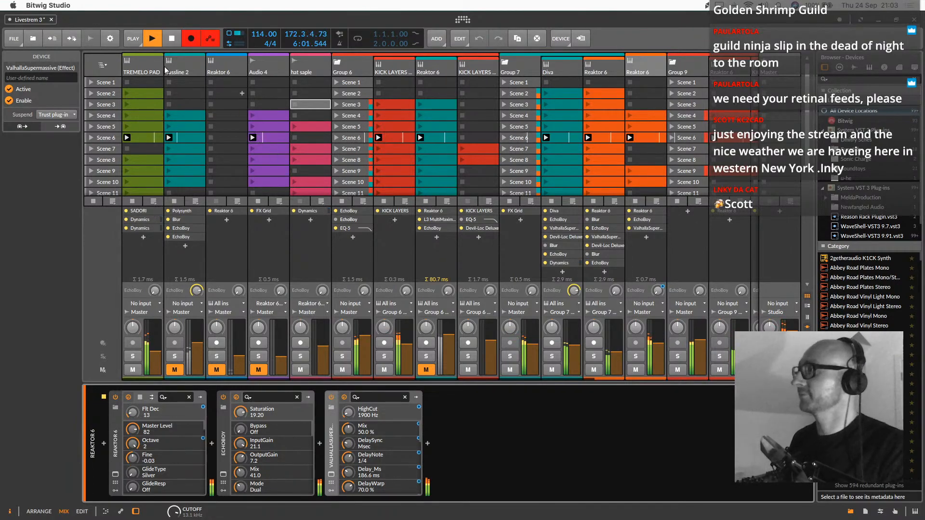
Launch Scene 7, raise the volume of Group 7 slightly, and move on to Scene 8
{"action": "left_click", "coordinate": [94, 149]}
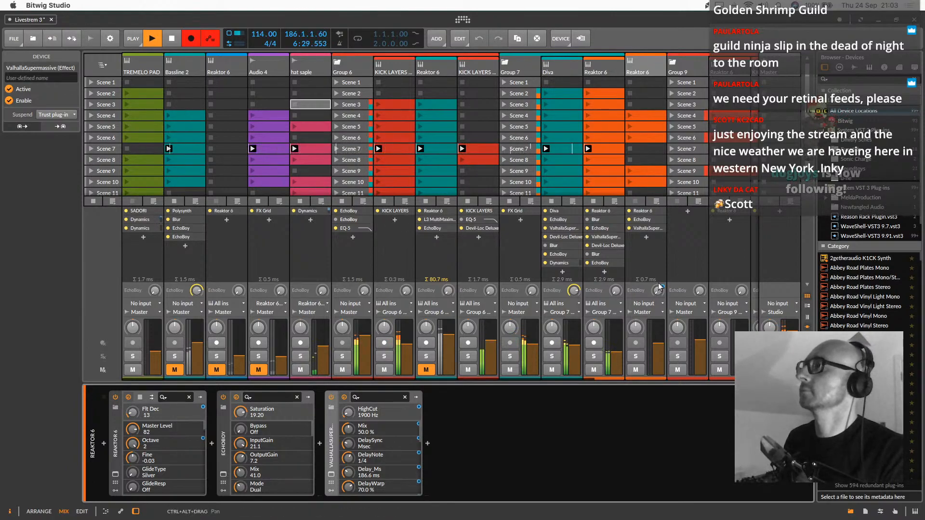
{"action": "left_click_drag", "start_coordinate": [532, 344], "coordinate": [533, 337]}
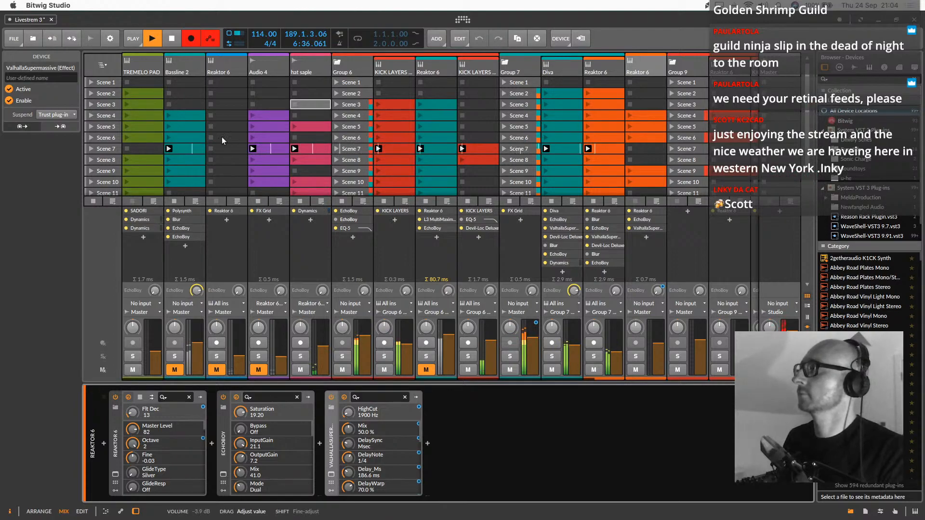
{"action": "left_click", "coordinate": [92, 160]}
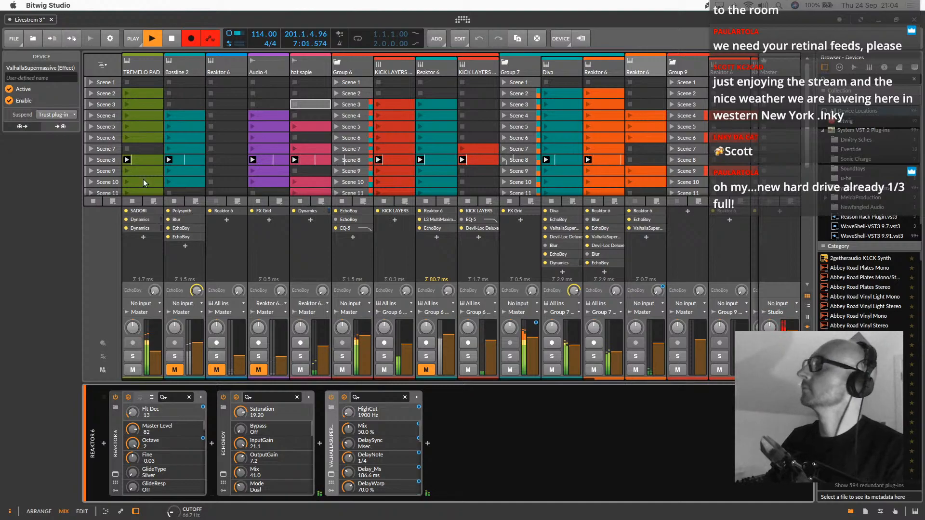
Continue the recorded performance by launching Scene 9 followed by Scene 10
{"action": "left_click", "coordinate": [114, 172]}
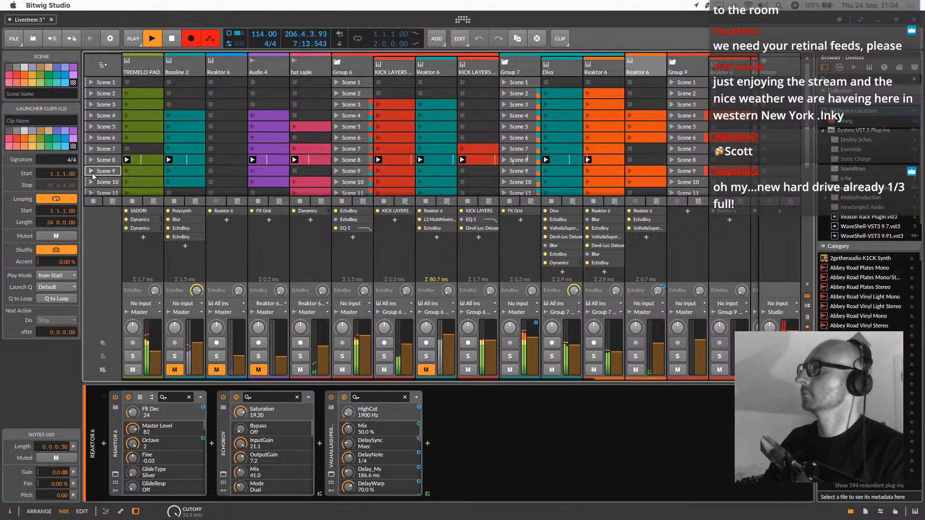
{"action": "left_click", "coordinate": [91, 171]}
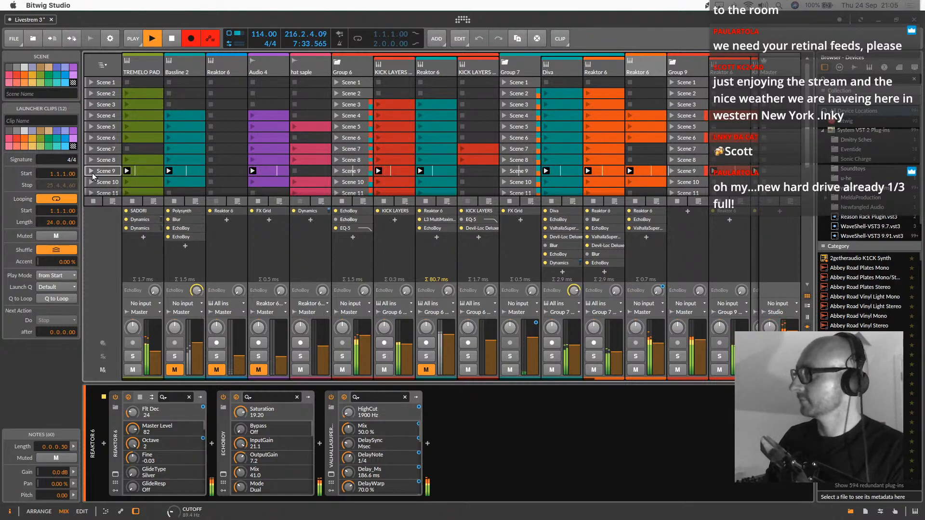
{"action": "scroll", "coordinate": [157, 169], "scroll_direction": "down", "scroll_amount": 5}
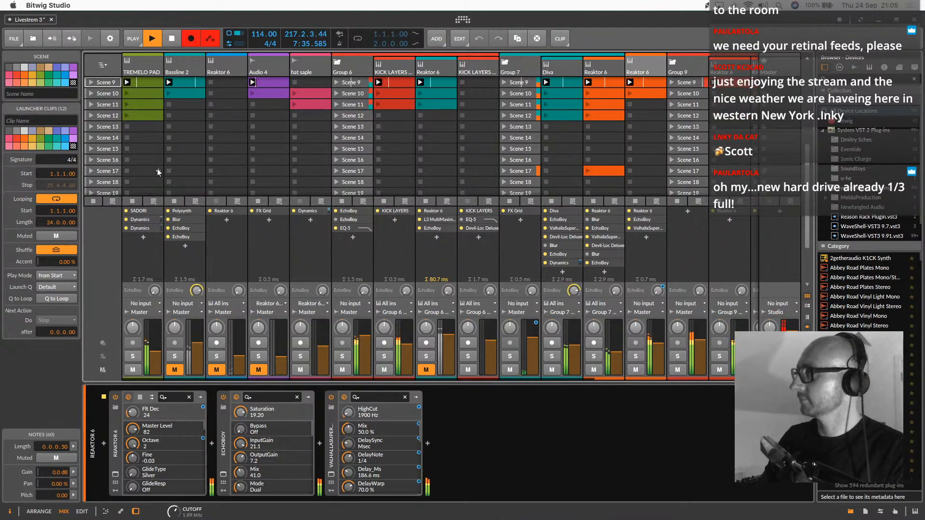
{"action": "scroll", "coordinate": [157, 168], "scroll_direction": "up", "scroll_amount": 5}
{"action": "scroll", "coordinate": [157, 169], "scroll_direction": "down", "scroll_amount": 1}
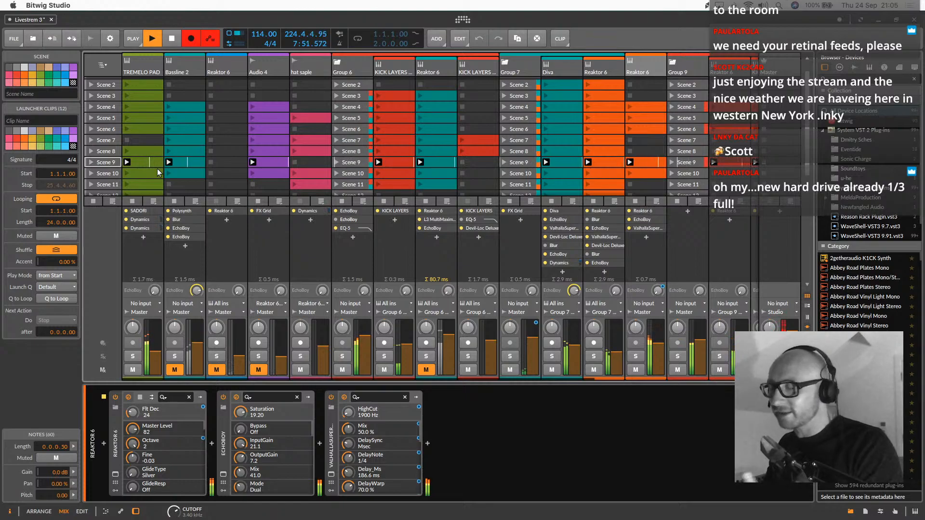
{"action": "left_click", "coordinate": [92, 173]}
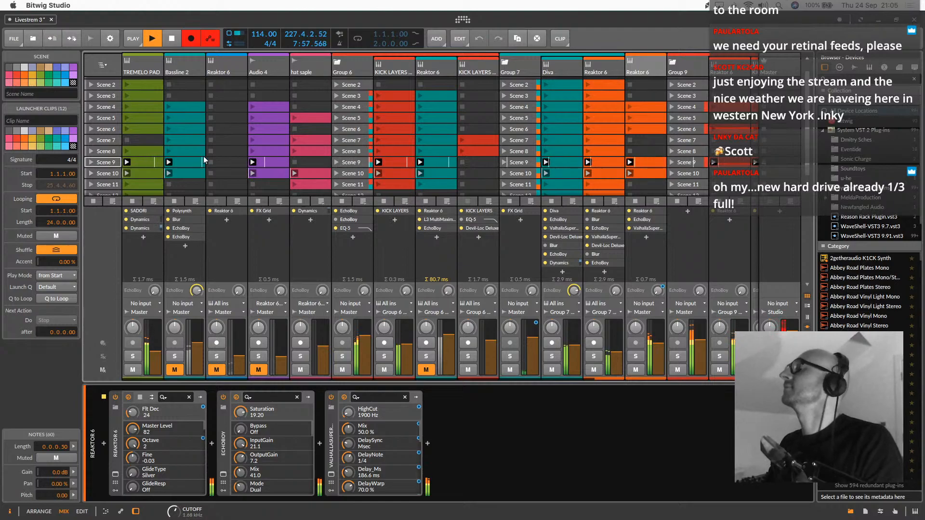
Bring in the outro by launching Scene 11 followed by Scene 12
{"action": "scroll", "coordinate": [239, 160], "scroll_direction": "down", "scroll_amount": 3}
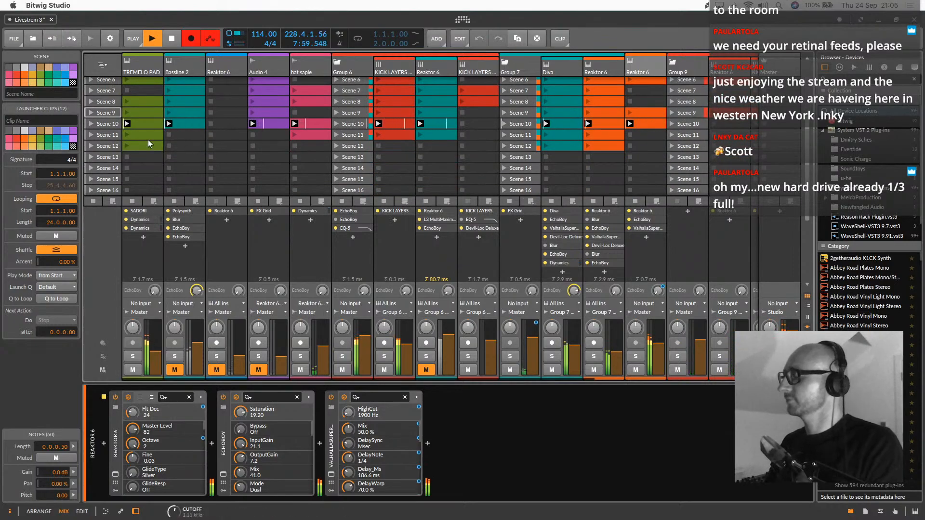
{"action": "left_click", "coordinate": [92, 135]}
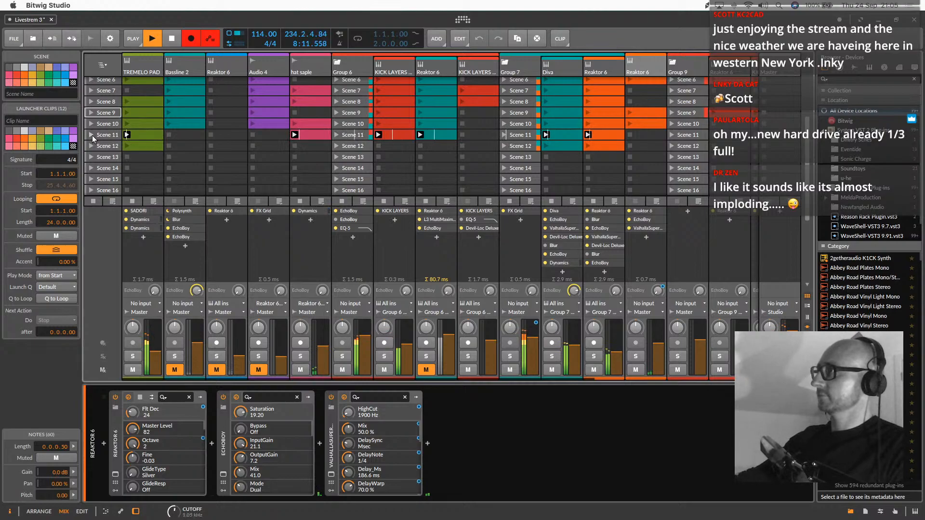
{"action": "left_click", "coordinate": [90, 147]}
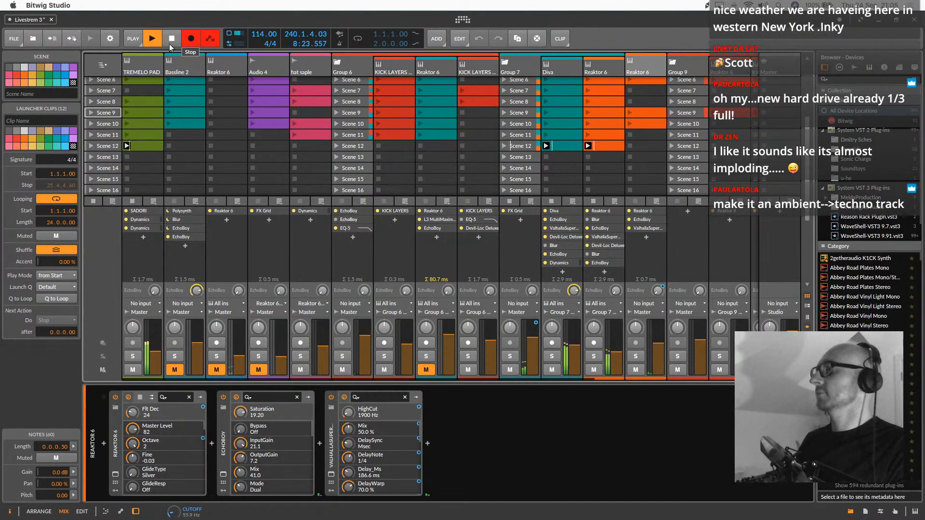
Stop the performance recording in the arrangement view and save the project
{"action": "key", "text": "Tab"}
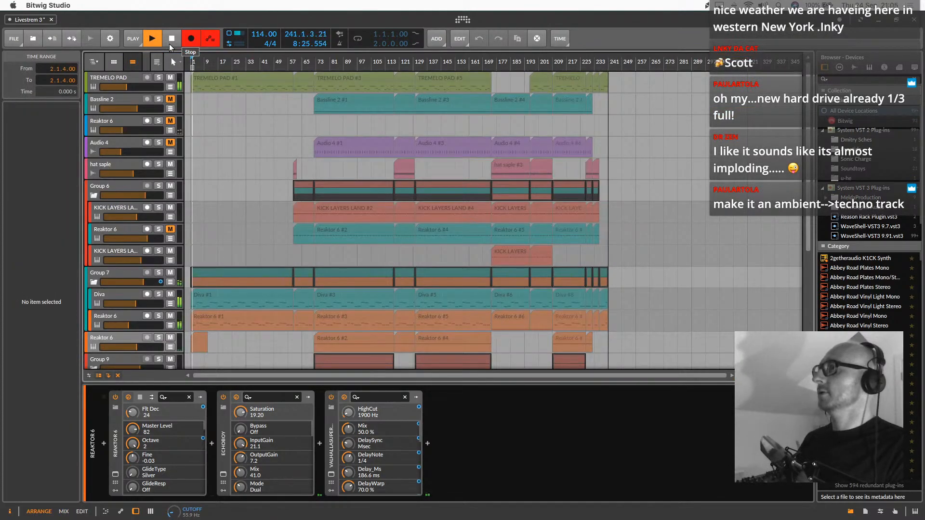
{"action": "left_click", "coordinate": [170, 44]}
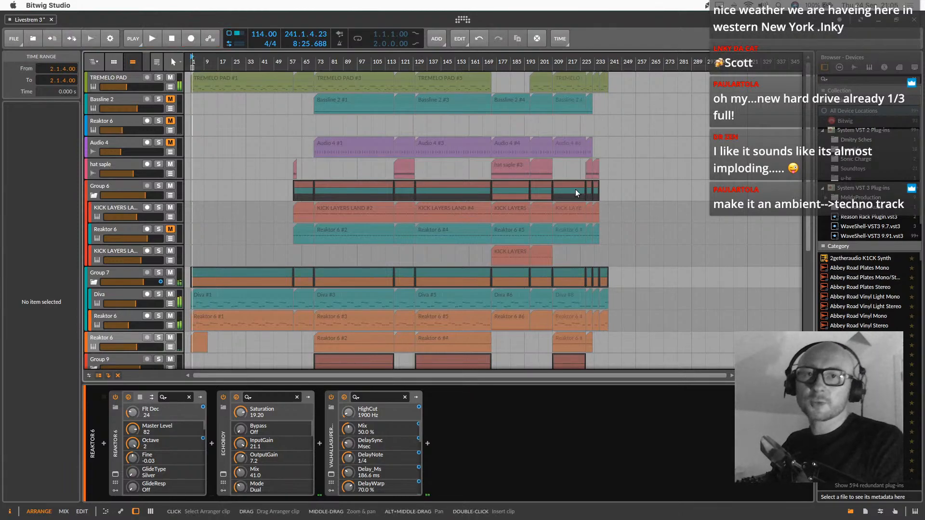
{"action": "key", "text": "super+s"}
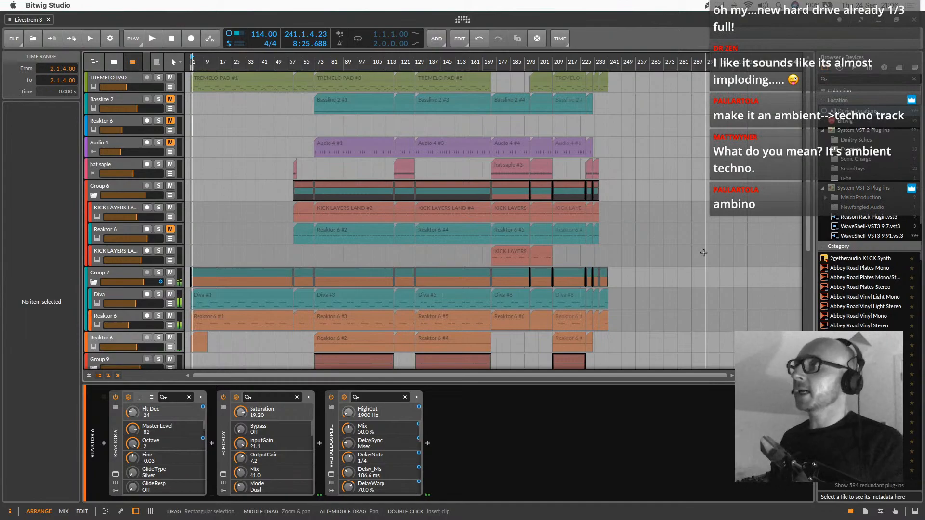
Save the project again and start a new arrangement recording with automation writing from bar 281, with the clip launcher shown
{"action": "left_click", "coordinate": [677, 127]}
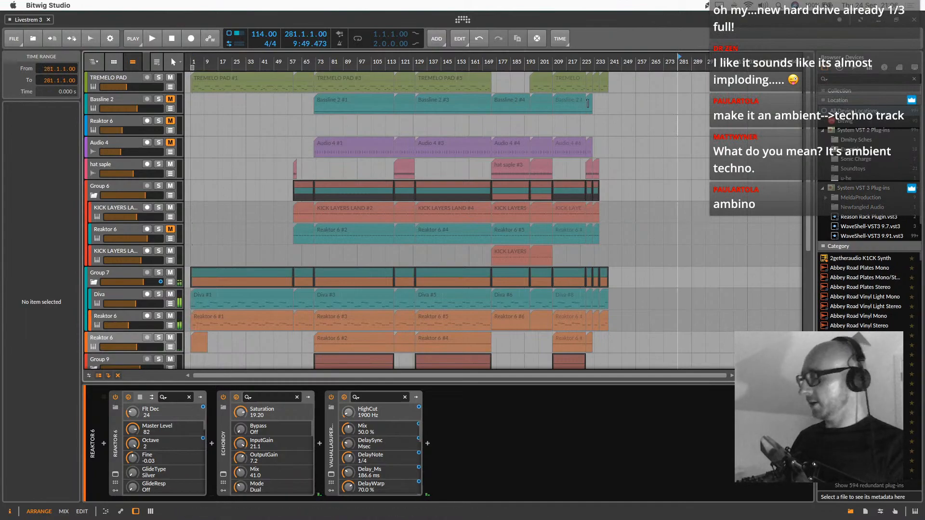
{"action": "key", "text": "super+s"}
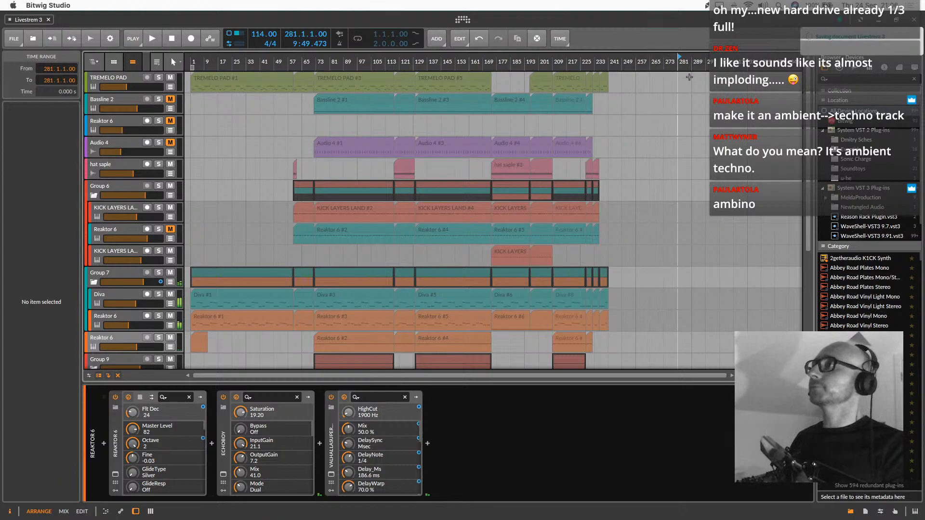
{"action": "left_click", "coordinate": [210, 41]}
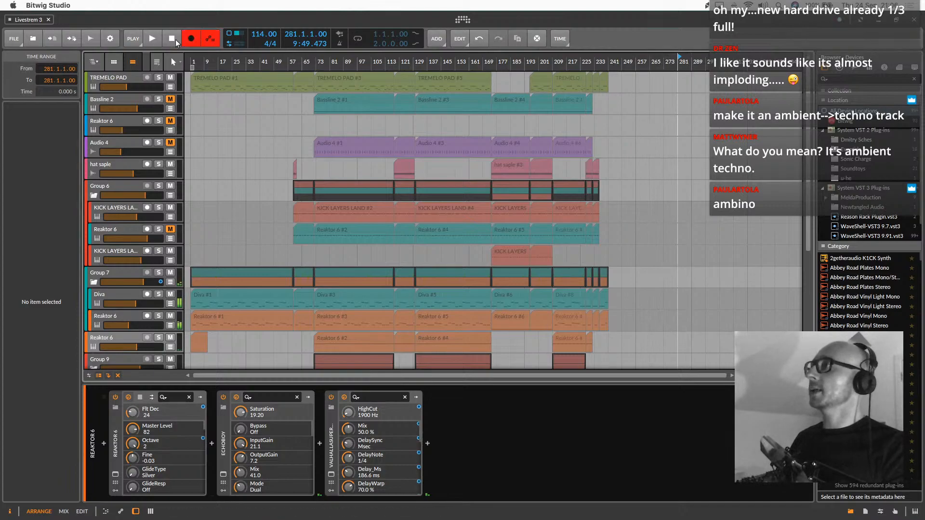
{"action": "key", "text": "space"}
{"action": "key", "text": "alt+2"}
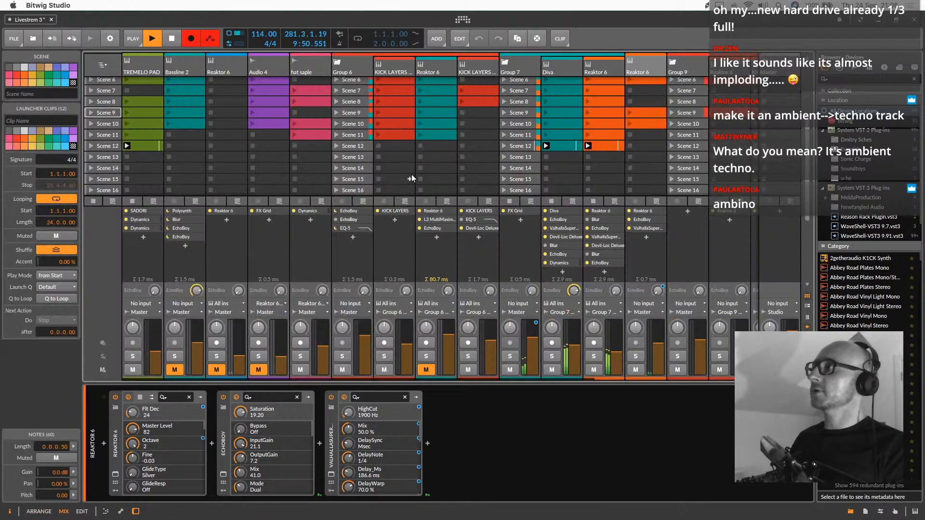
{"action": "scroll", "coordinate": [138, 188], "scroll_direction": "up", "scroll_amount": 2}
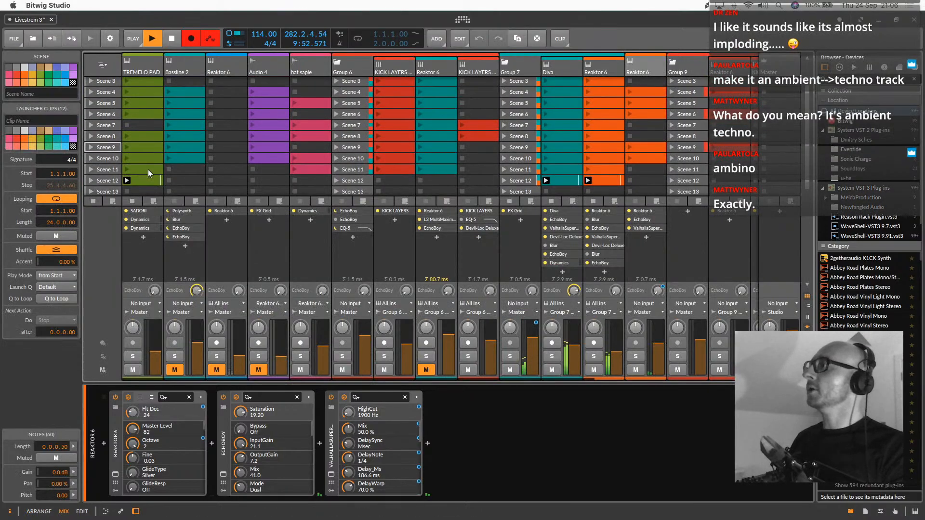
{"action": "scroll", "coordinate": [169, 145], "scroll_direction": "up", "scroll_amount": 2}
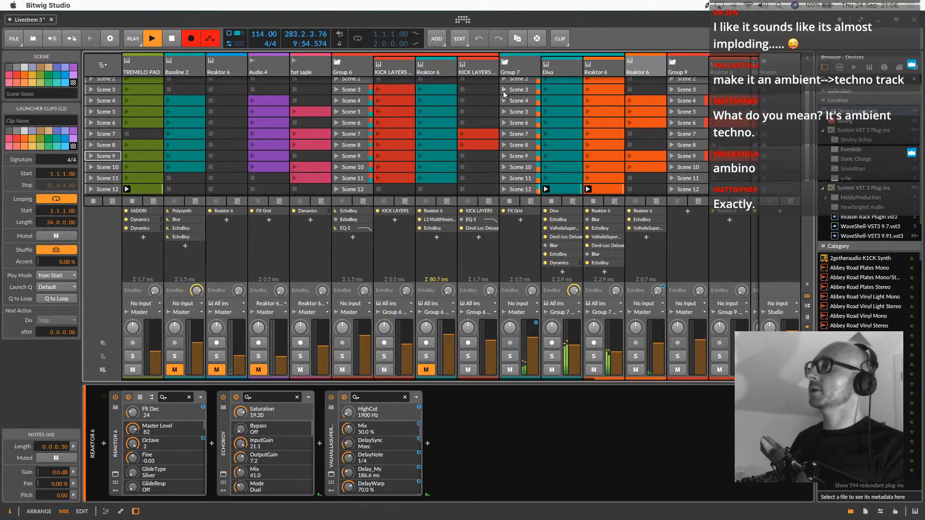
{"action": "scroll", "coordinate": [565, 123], "scroll_direction": "up", "scroll_amount": 1}
{"action": "scroll", "coordinate": [564, 123], "scroll_direction": "down", "scroll_amount": 5}
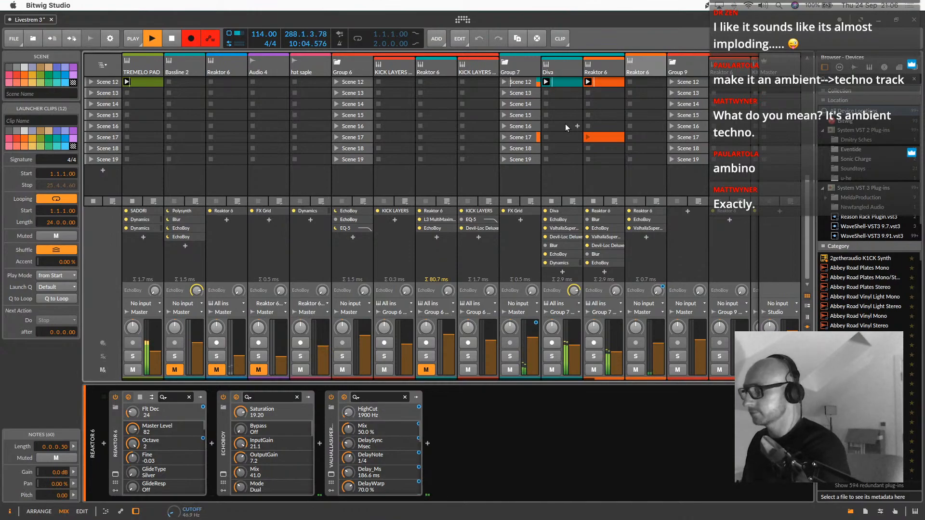
Open the Scene 4 clip of the Reaktor 6 track beside Group 9 in the note editor
{"action": "key", "text": "alt+1"}
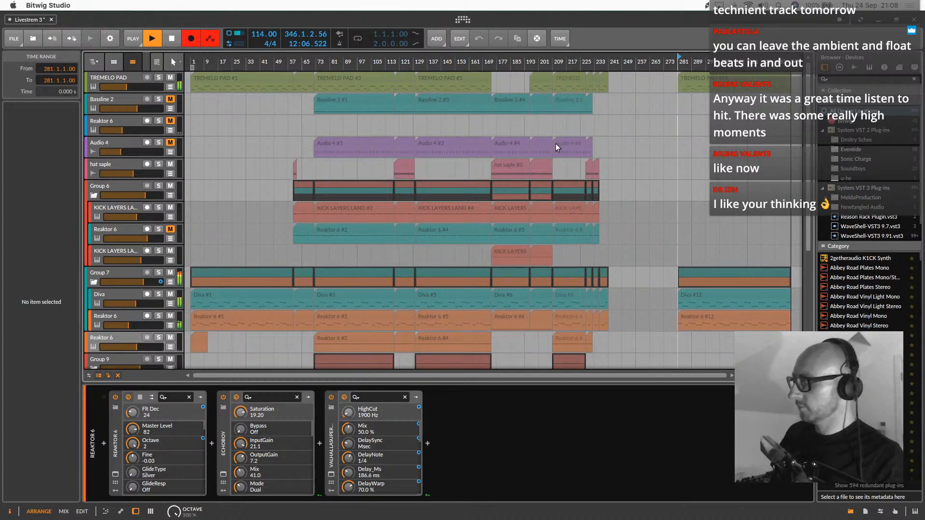
{"action": "key", "text": "alt+2"}
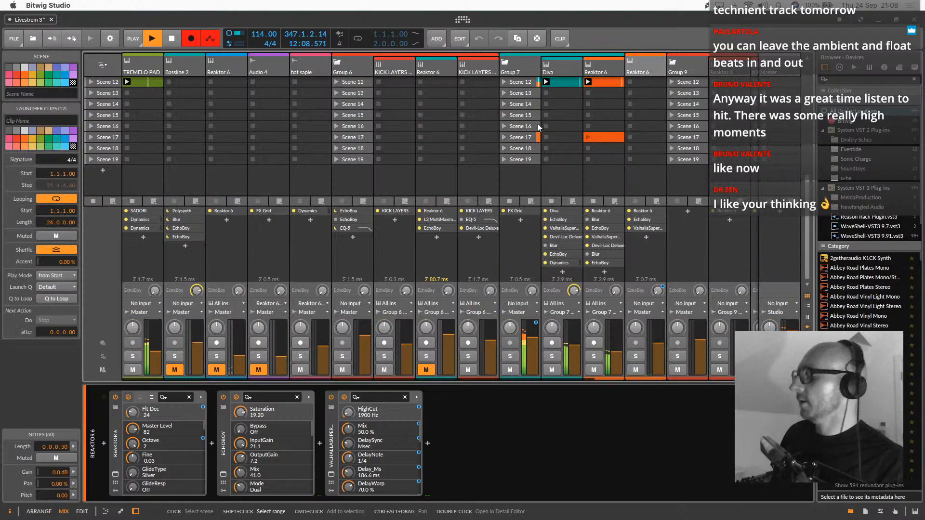
{"action": "scroll", "coordinate": [610, 137], "scroll_direction": "up", "scroll_amount": 5}
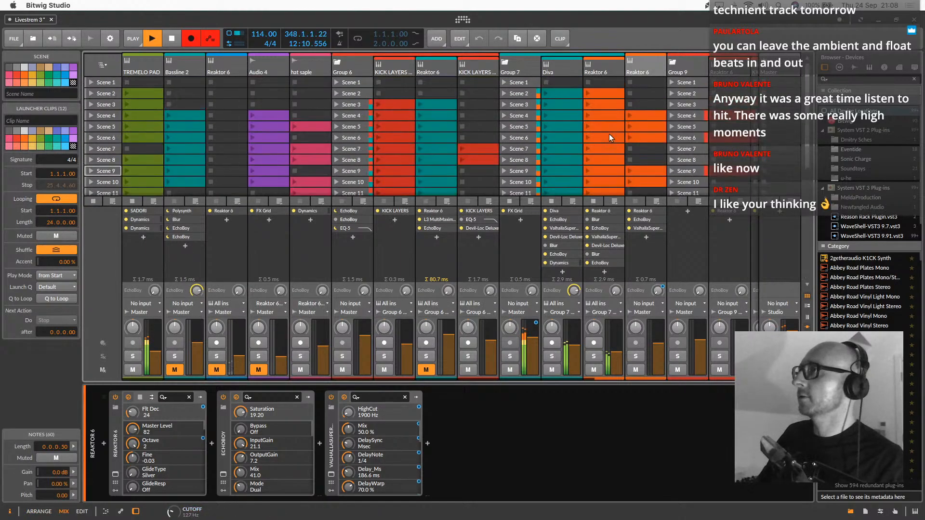
{"action": "double_click", "coordinate": [648, 63]}
{"action": "double_click", "coordinate": [655, 116]}
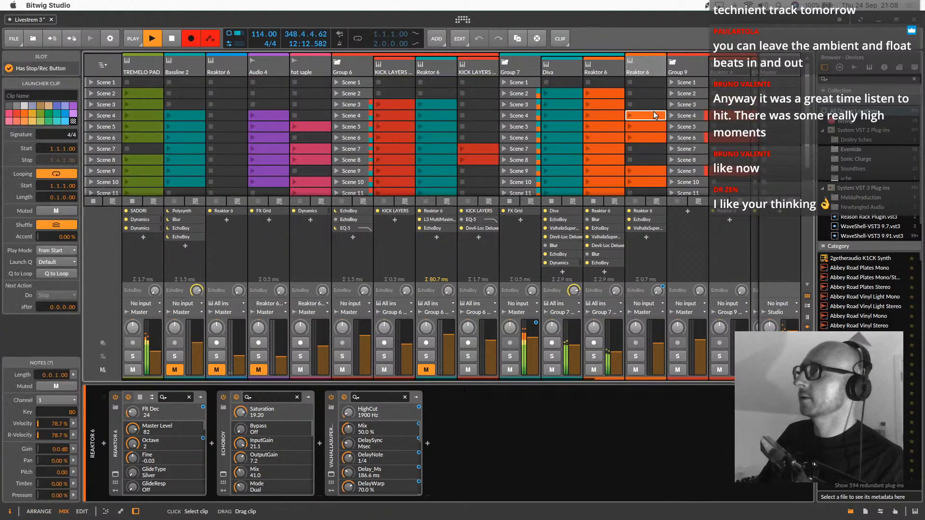
{"action": "scroll", "coordinate": [646, 139], "scroll_direction": "down", "scroll_amount": 3}
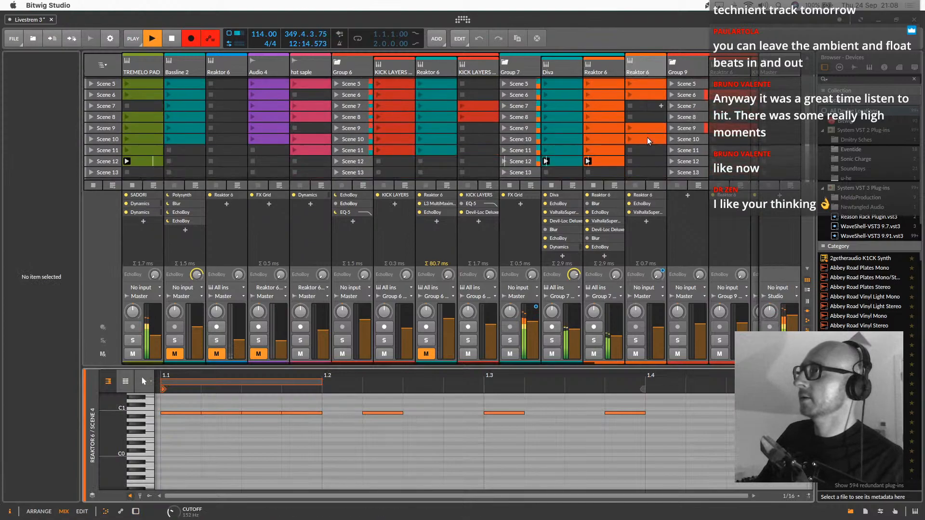
Launch the Scene 4 clips of Gen Bass and of the Reaktor 6 track beside Group 9
{"action": "scroll", "coordinate": [641, 123], "scroll_direction": "right", "scroll_amount": 5}
{"action": "scroll", "coordinate": [671, 100], "scroll_direction": "up", "scroll_amount": 3}
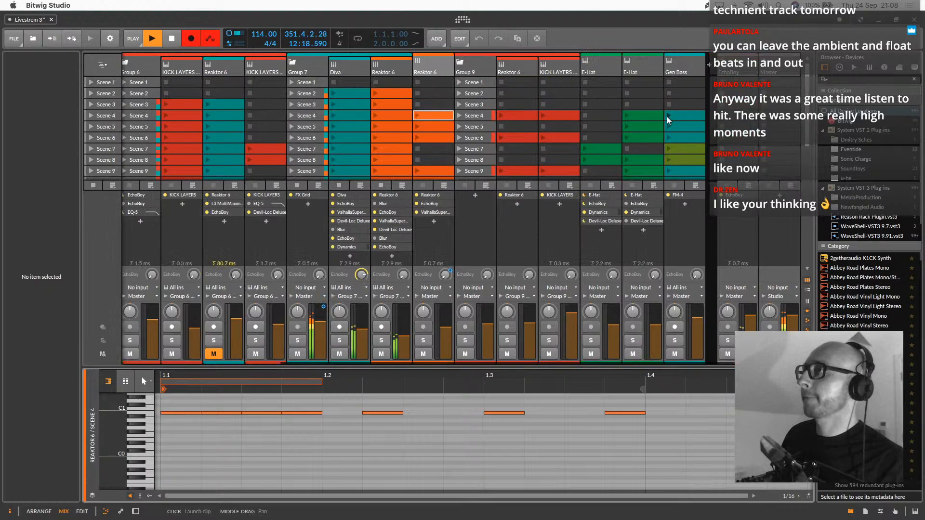
{"action": "left_click", "coordinate": [667, 119]}
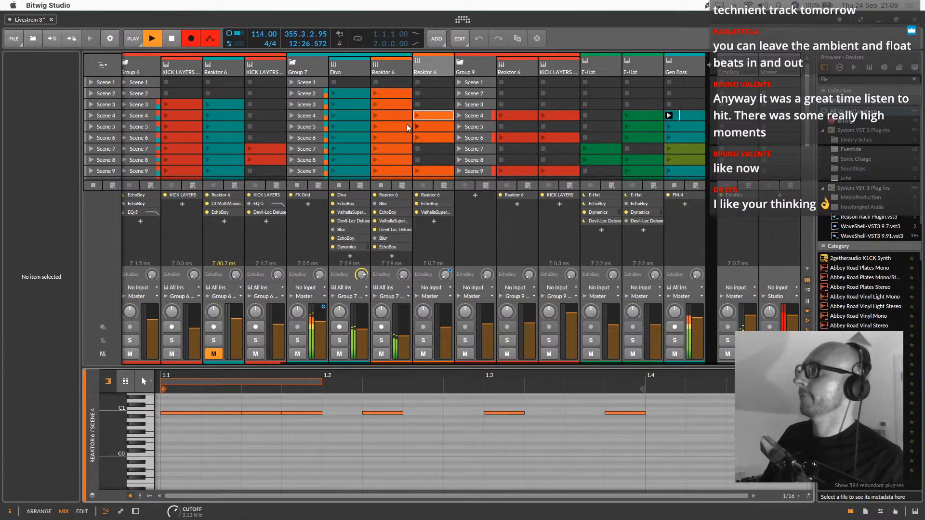
{"action": "scroll", "coordinate": [400, 124], "scroll_direction": "left", "scroll_amount": 5}
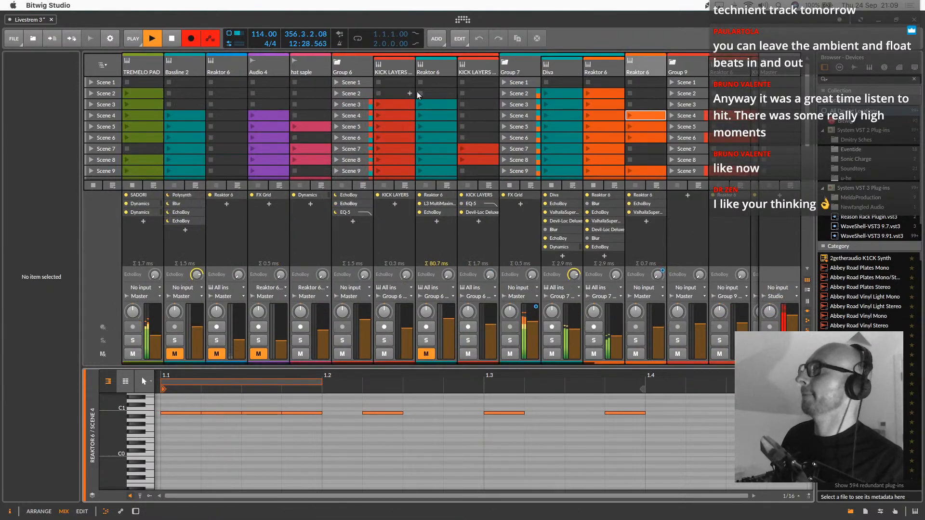
{"action": "left_click", "coordinate": [629, 115]}
Set EQ High to 10540 Hz and Mix to 78% in that Reaktor 6 track's ValhallaSupermassive, and close the plug-in window
{"action": "left_click", "coordinate": [646, 68]}
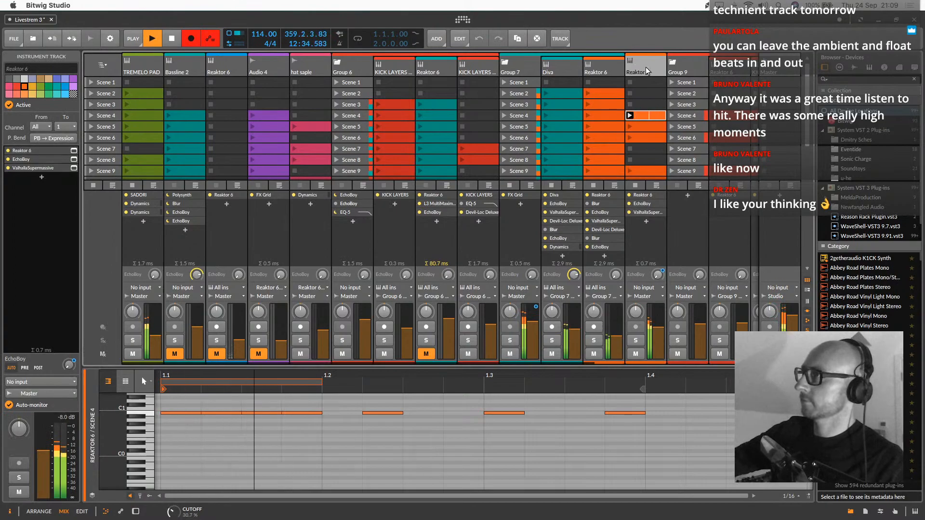
{"action": "key", "text": "d"}
{"action": "left_click", "coordinate": [331, 474]}
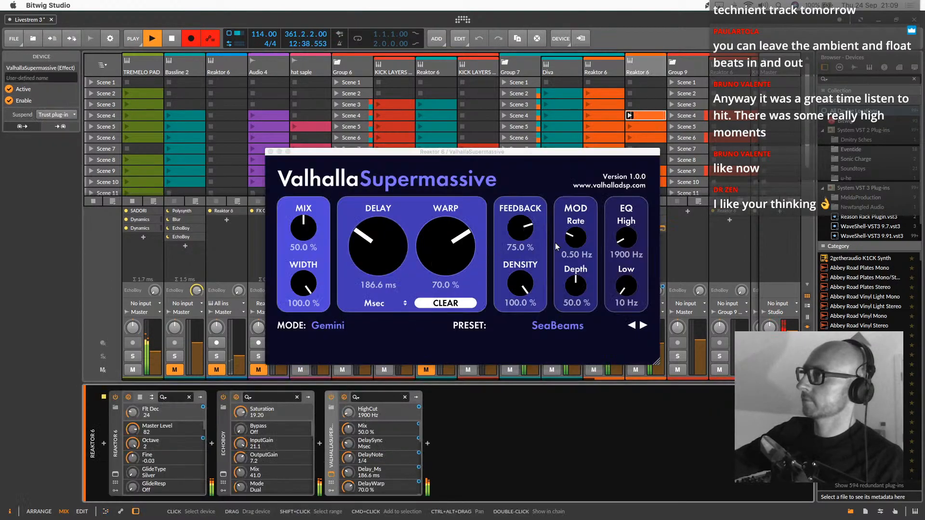
{"action": "left_click_drag", "start_coordinate": [625, 237], "coordinate": [624, 184]}
{"action": "left_click_drag", "start_coordinate": [303, 231], "coordinate": [307, 196]}
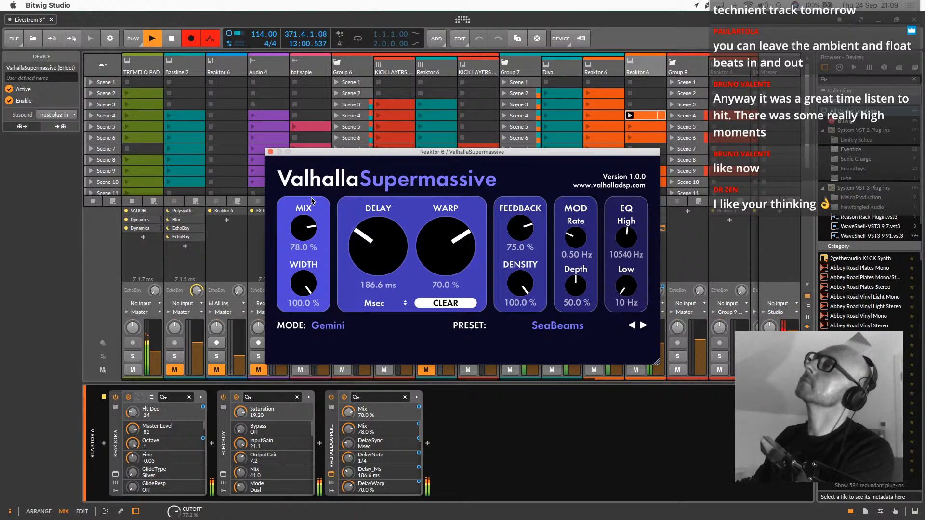
{"action": "left_click", "coordinate": [271, 151]}
Examine the launcher tracks and the clips being recorded from bar 281 onward in the arrangement
{"action": "scroll", "coordinate": [337, 151], "scroll_direction": "right", "scroll_amount": 5}
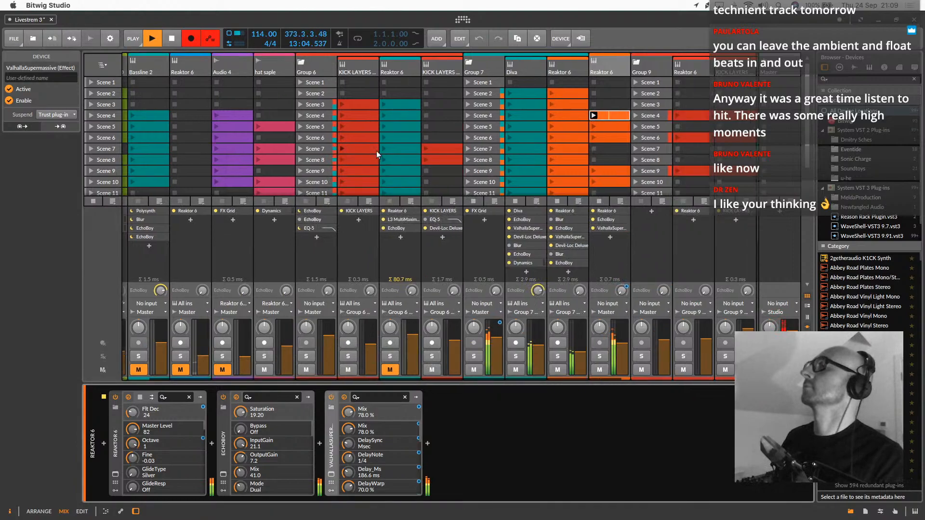
{"action": "scroll", "coordinate": [377, 151], "scroll_direction": "left", "scroll_amount": 5}
{"action": "scroll", "coordinate": [377, 151], "scroll_direction": "right", "scroll_amount": 5}
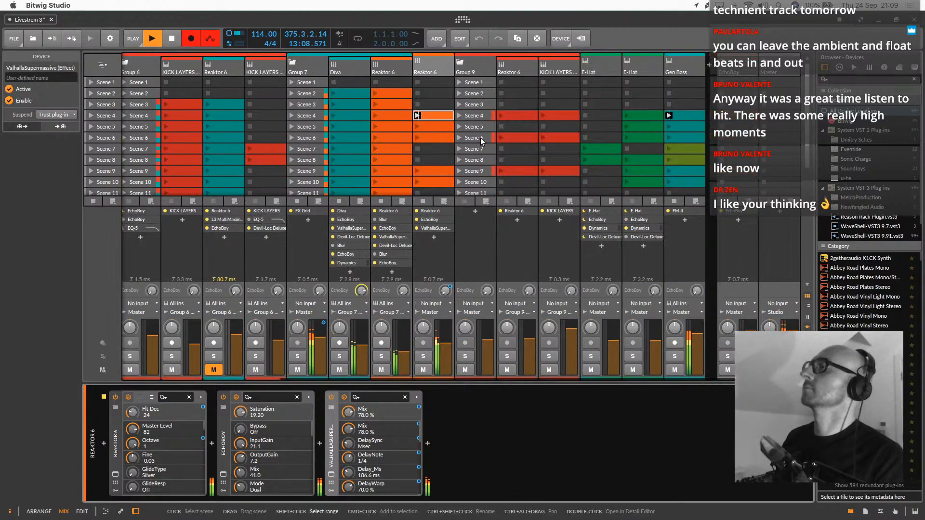
{"action": "scroll", "coordinate": [480, 138], "scroll_direction": "left", "scroll_amount": 5}
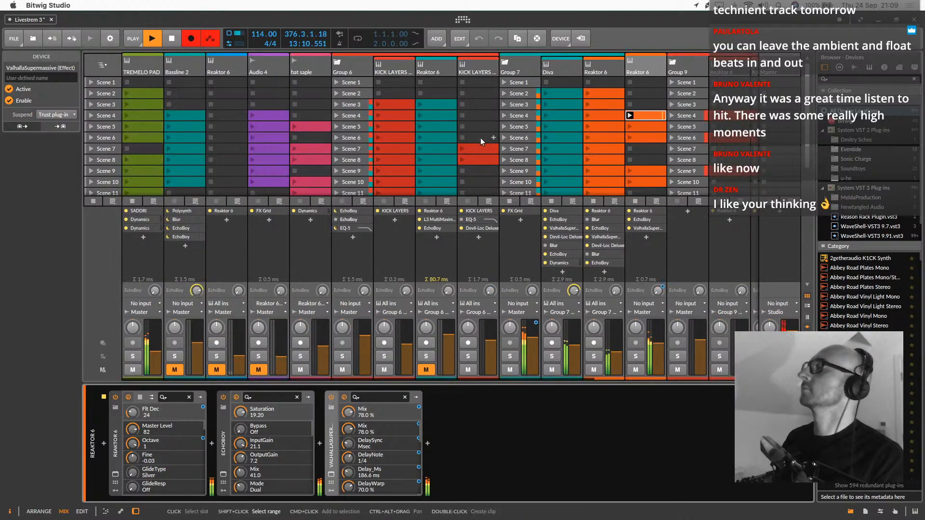
{"action": "key", "text": "alt+1"}
{"action": "scroll", "coordinate": [517, 184], "scroll_direction": "right", "scroll_amount": 10}
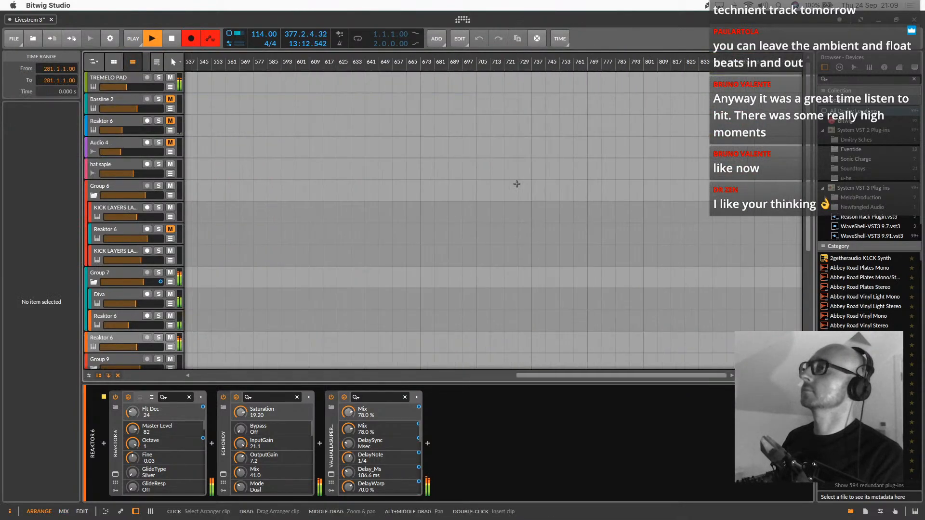
{"action": "scroll", "coordinate": [517, 184], "scroll_direction": "left", "scroll_amount": 7}
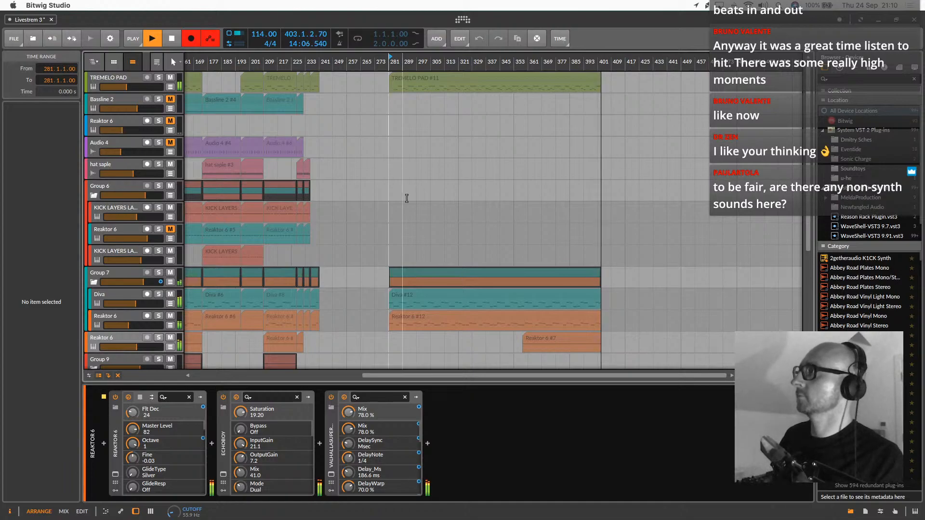
Stop the second recording in the arrangement and return to the clip launcher and mixer
{"action": "key", "text": "alt+2"}
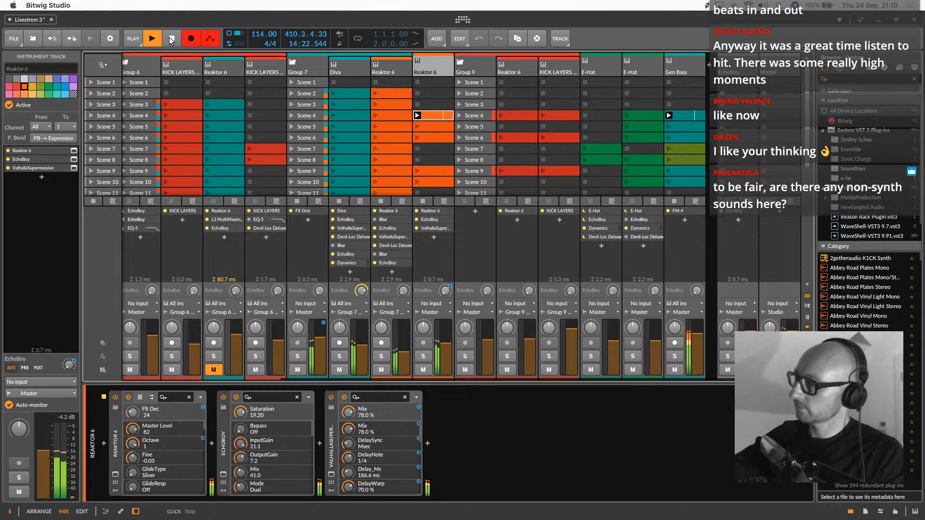
{"action": "key", "text": "alt+1"}
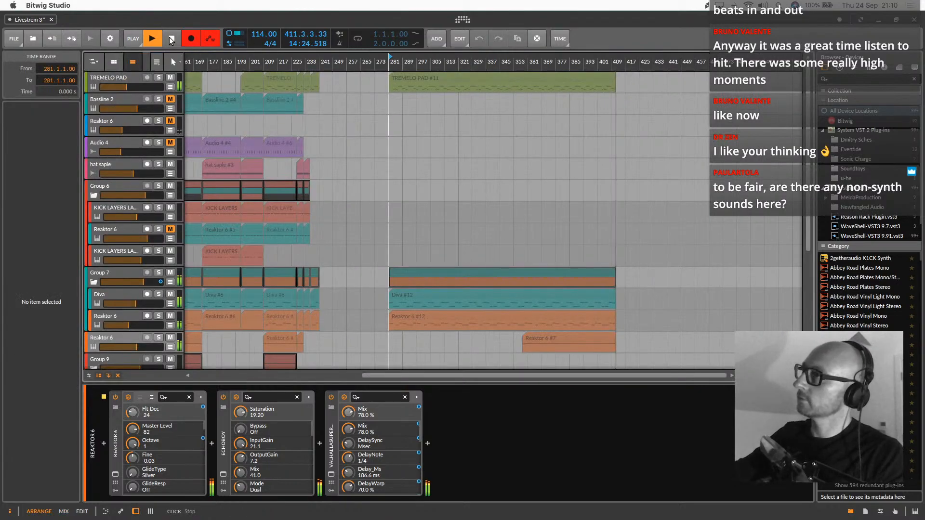
{"action": "left_click", "coordinate": [169, 37]}
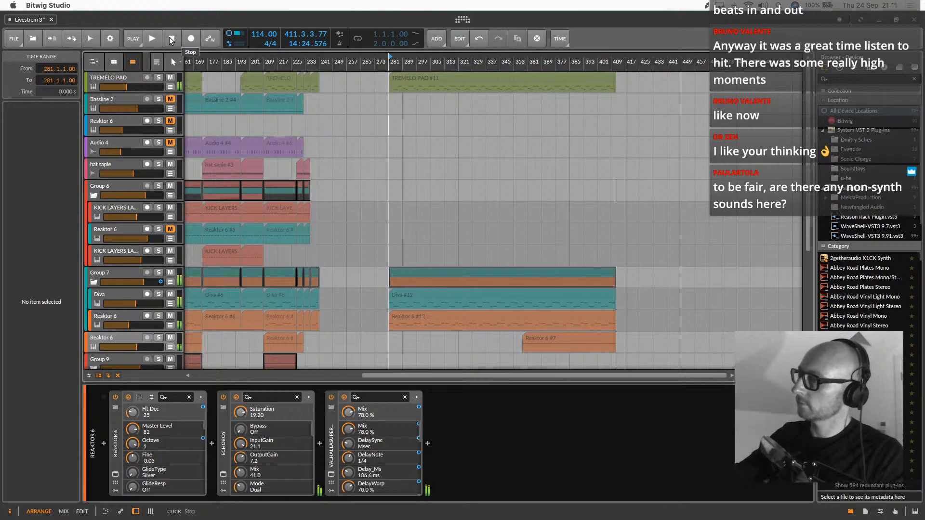
{"action": "key", "text": "alt+2"}
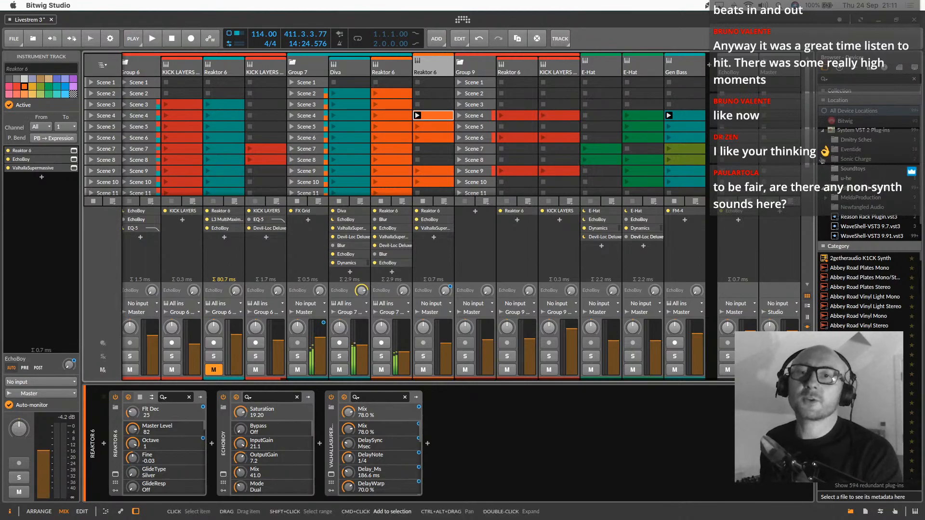
Set the Octave of the selected track's Reaktor 6 to -1, and mute that track and Group 7
{"action": "key", "text": "super+Tab"}
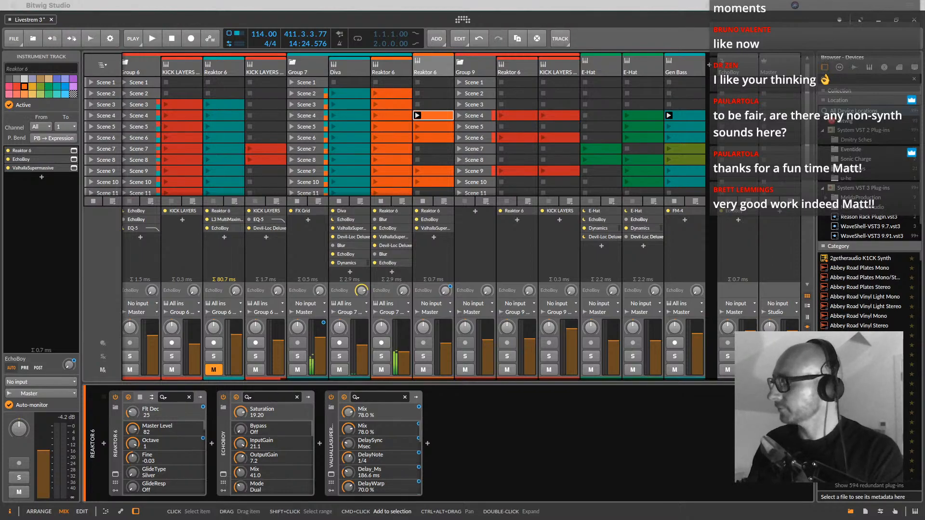
{"action": "left_click_drag", "start_coordinate": [133, 444], "coordinate": [133, 474]}
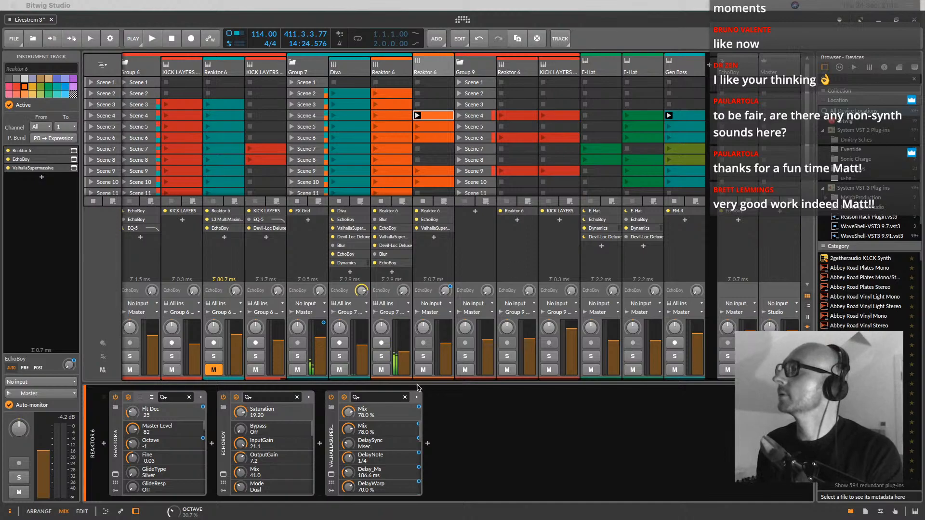
{"action": "left_click", "coordinate": [424, 370]}
{"action": "scroll", "coordinate": [414, 375], "scroll_direction": "left", "scroll_amount": 3}
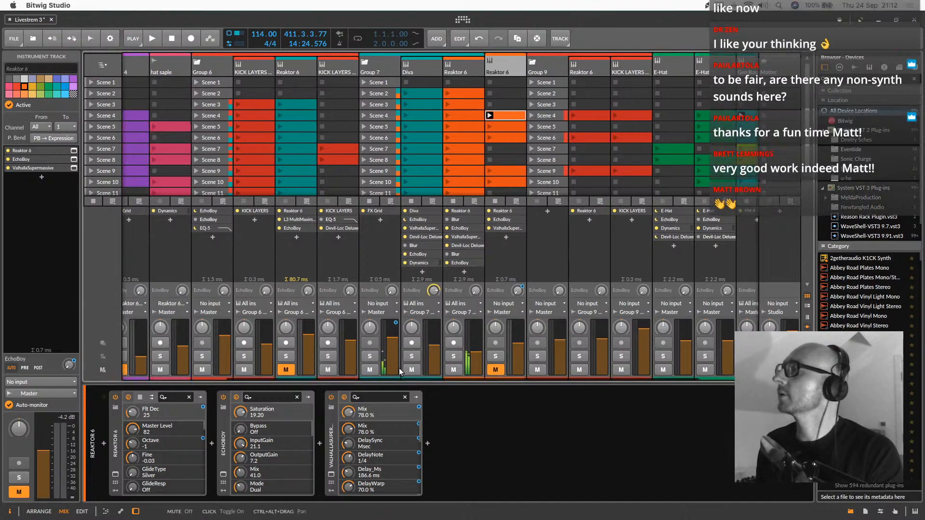
{"action": "left_click", "coordinate": [369, 370]}
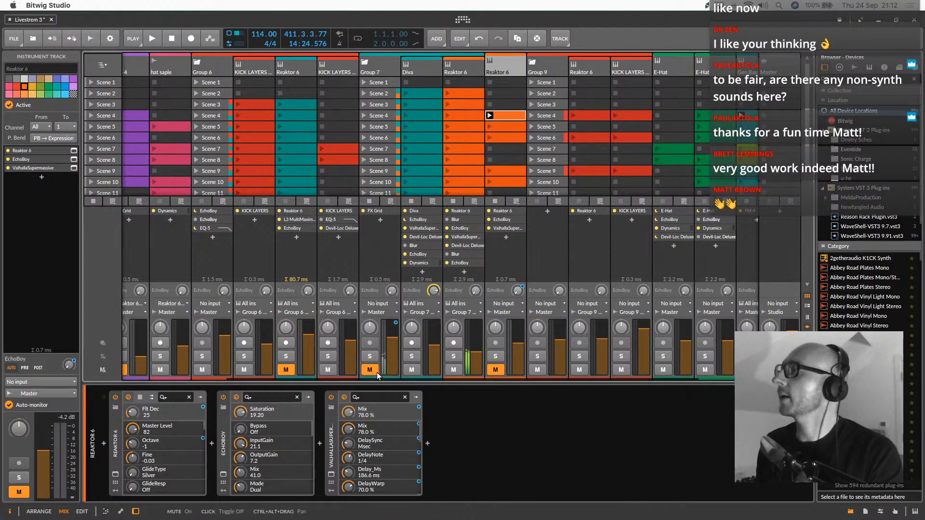